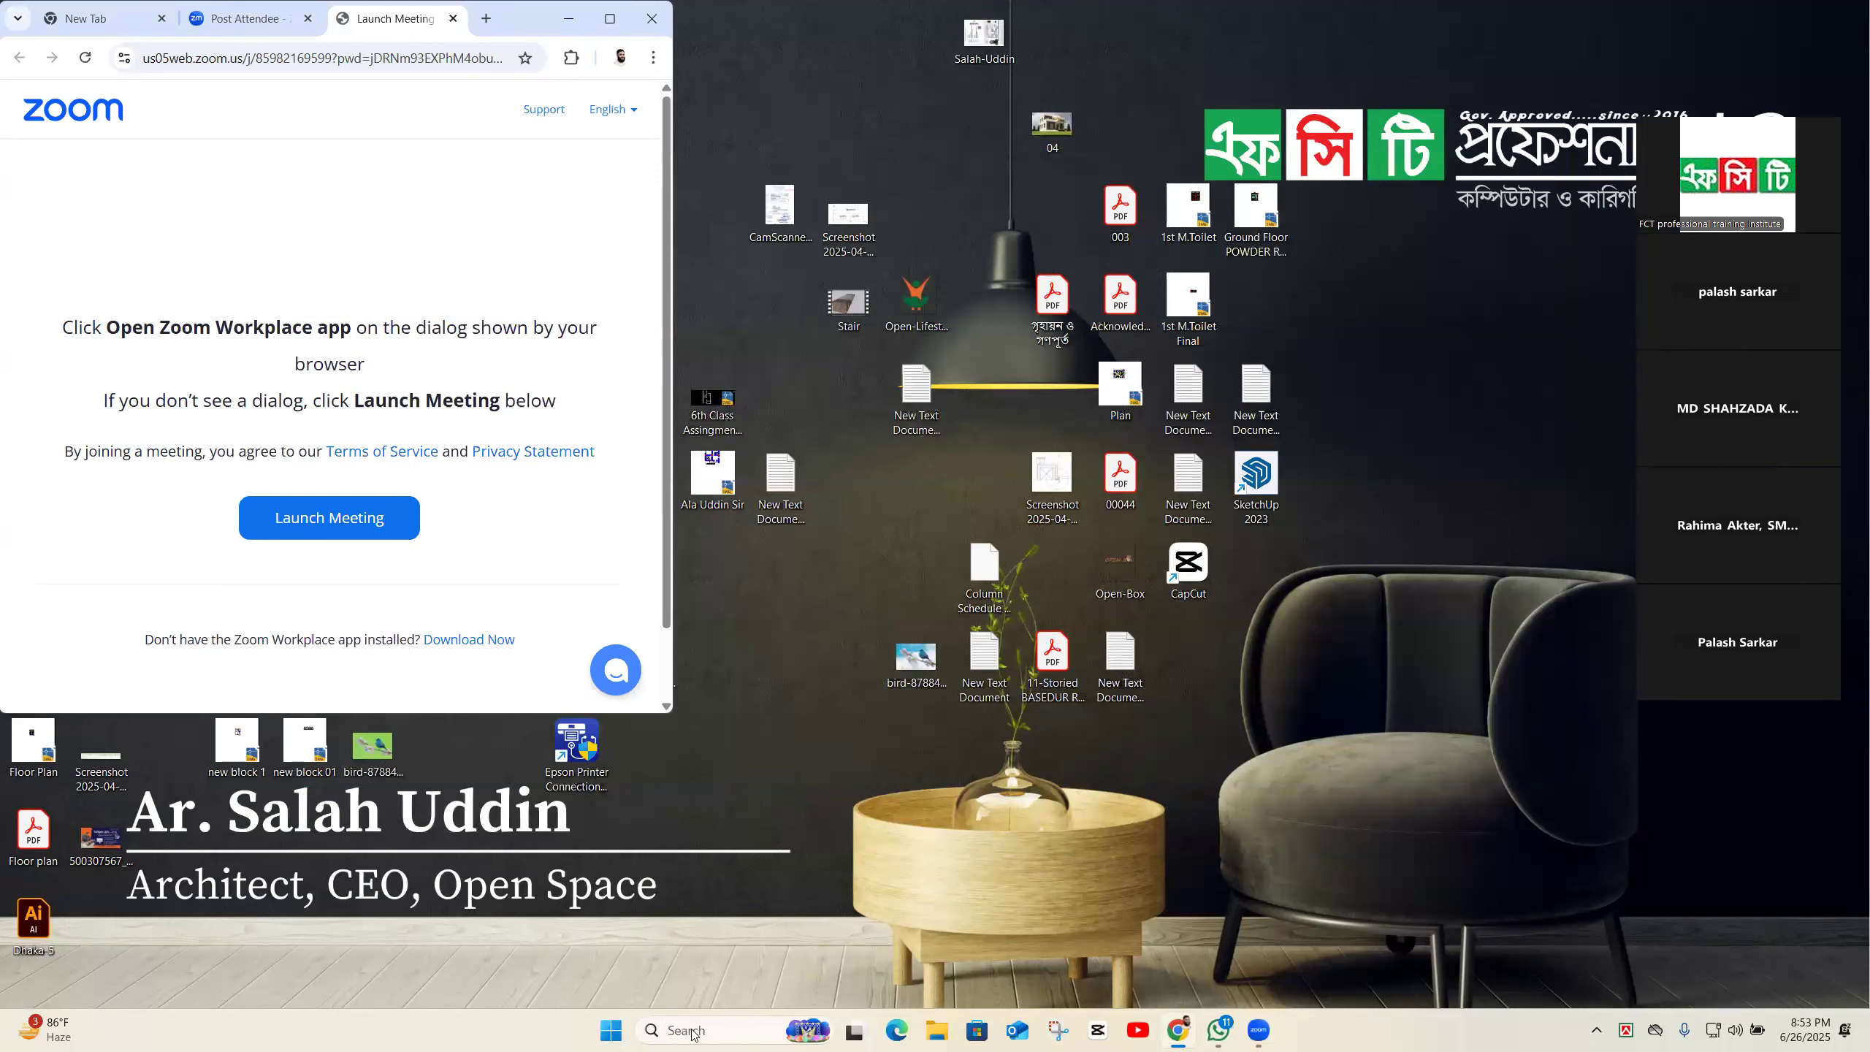
Step: Launch AutoCAD 2024 and dismiss the drawing recovery message
{"action": "left_click", "coordinate": [698, 1032]}
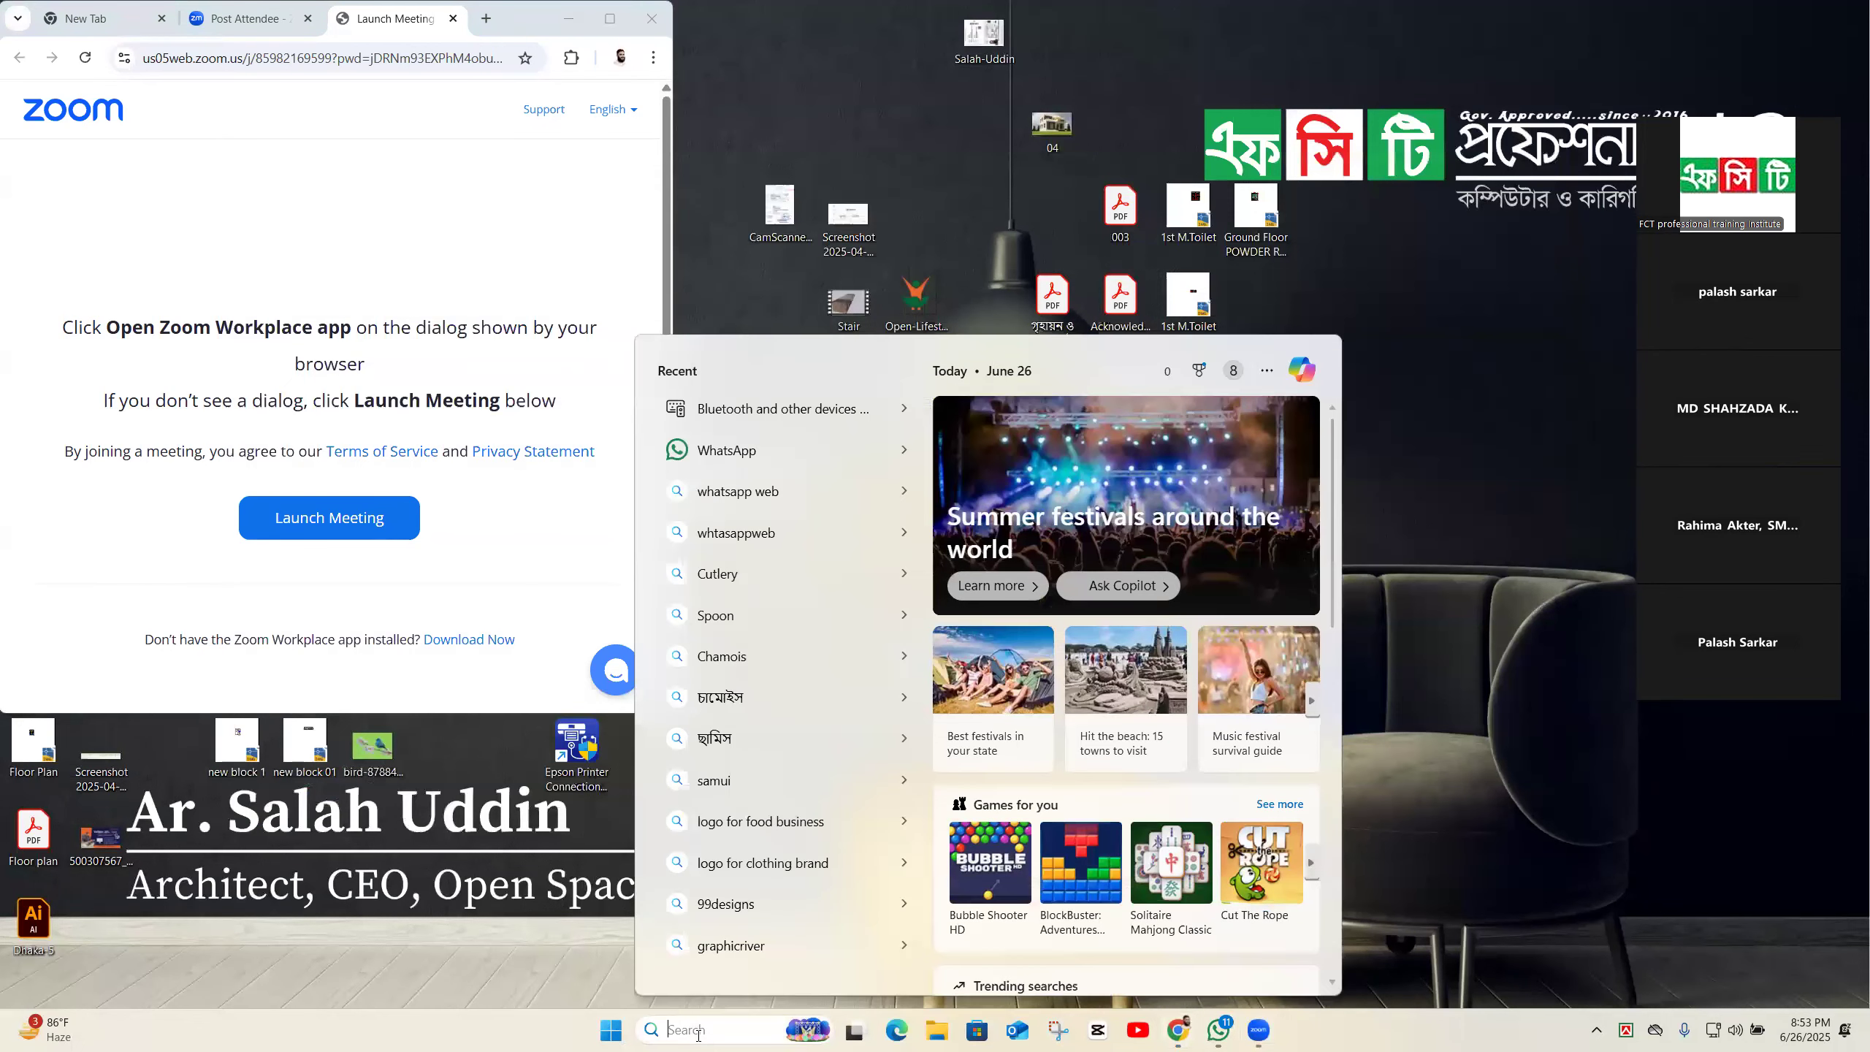
{"action": "type", "text": "auto"}
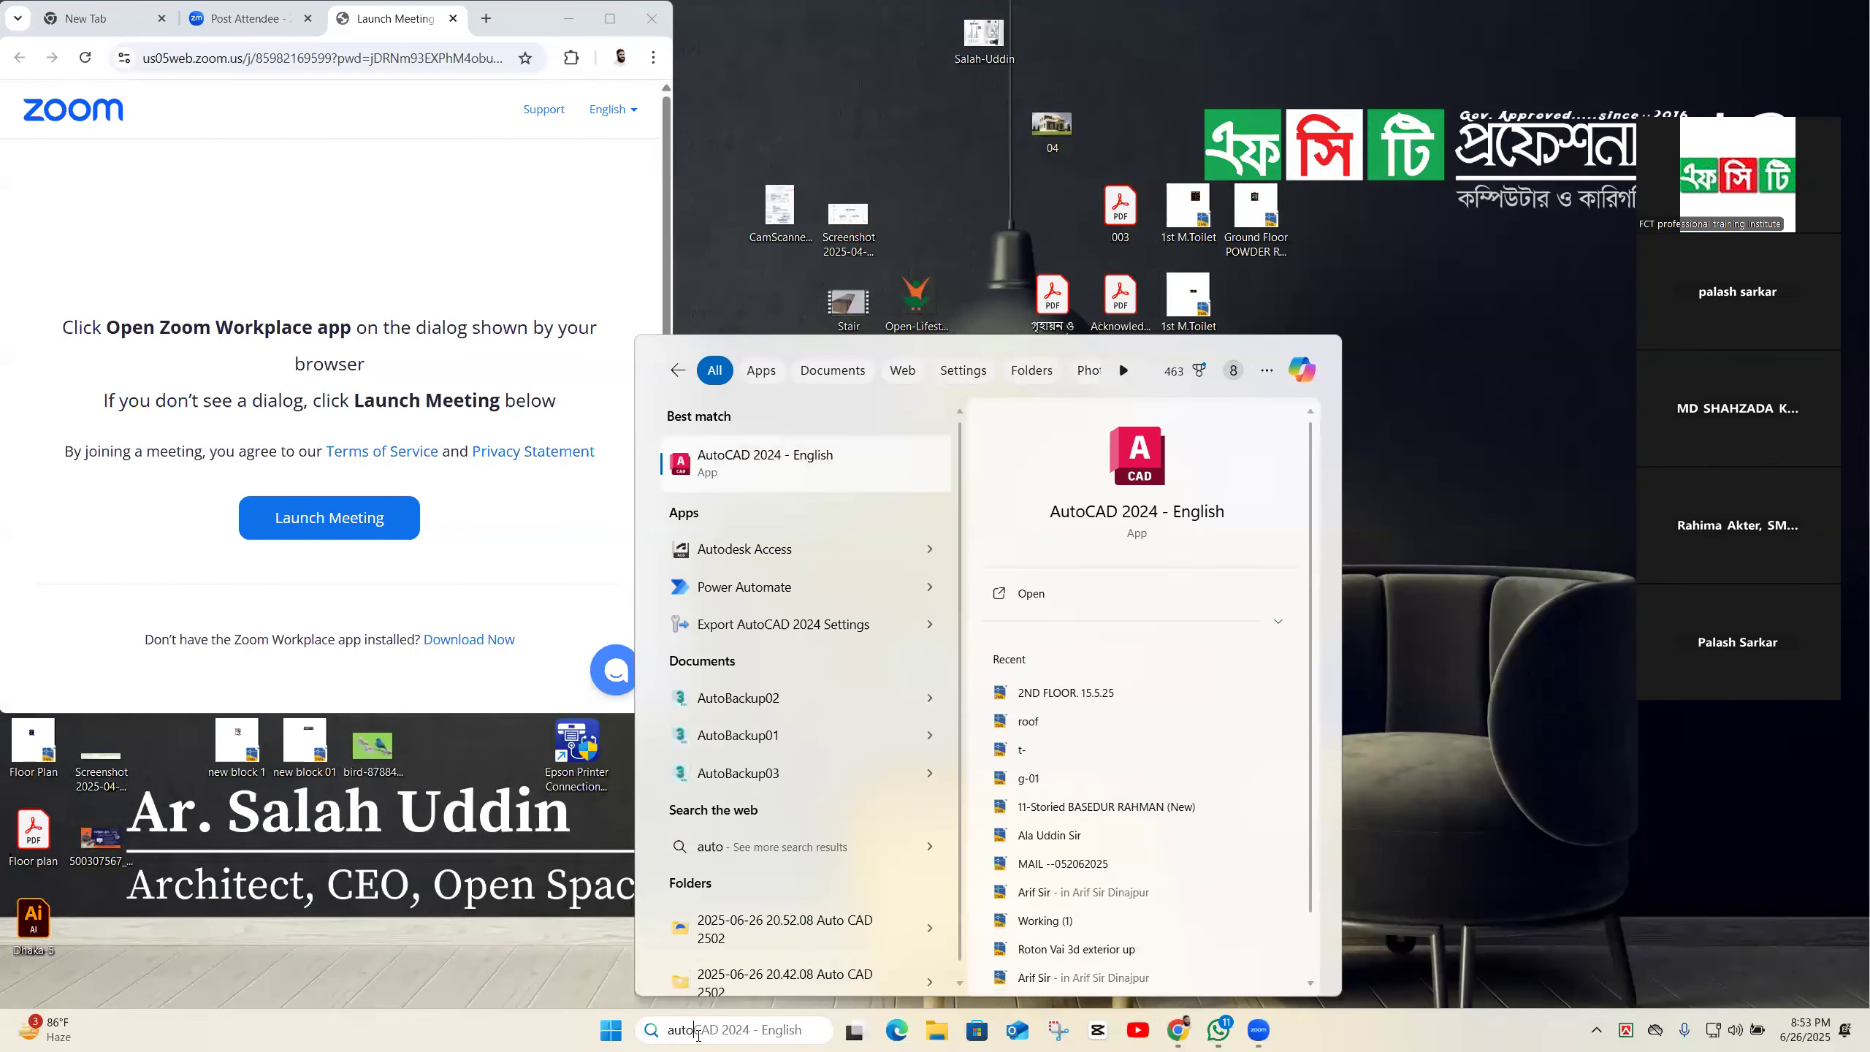
{"action": "type", "text": "ca"}
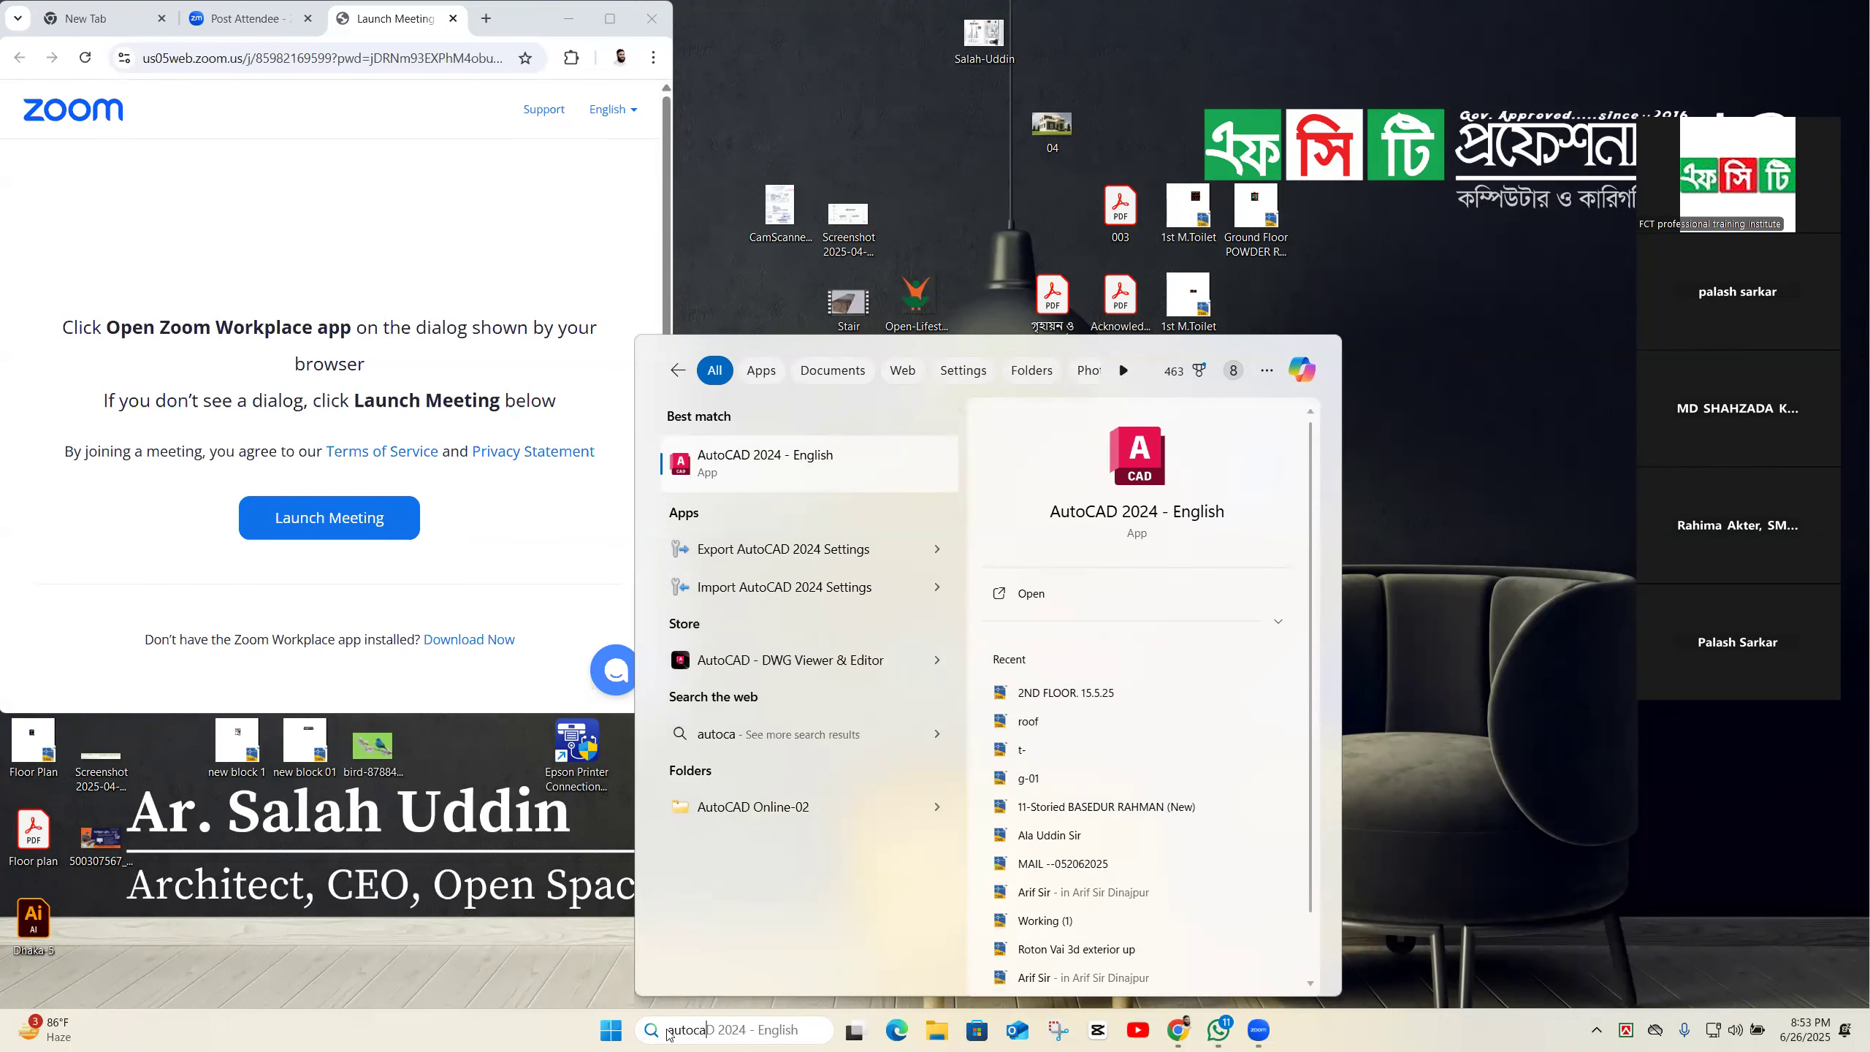
{"action": "key", "text": "Return"}
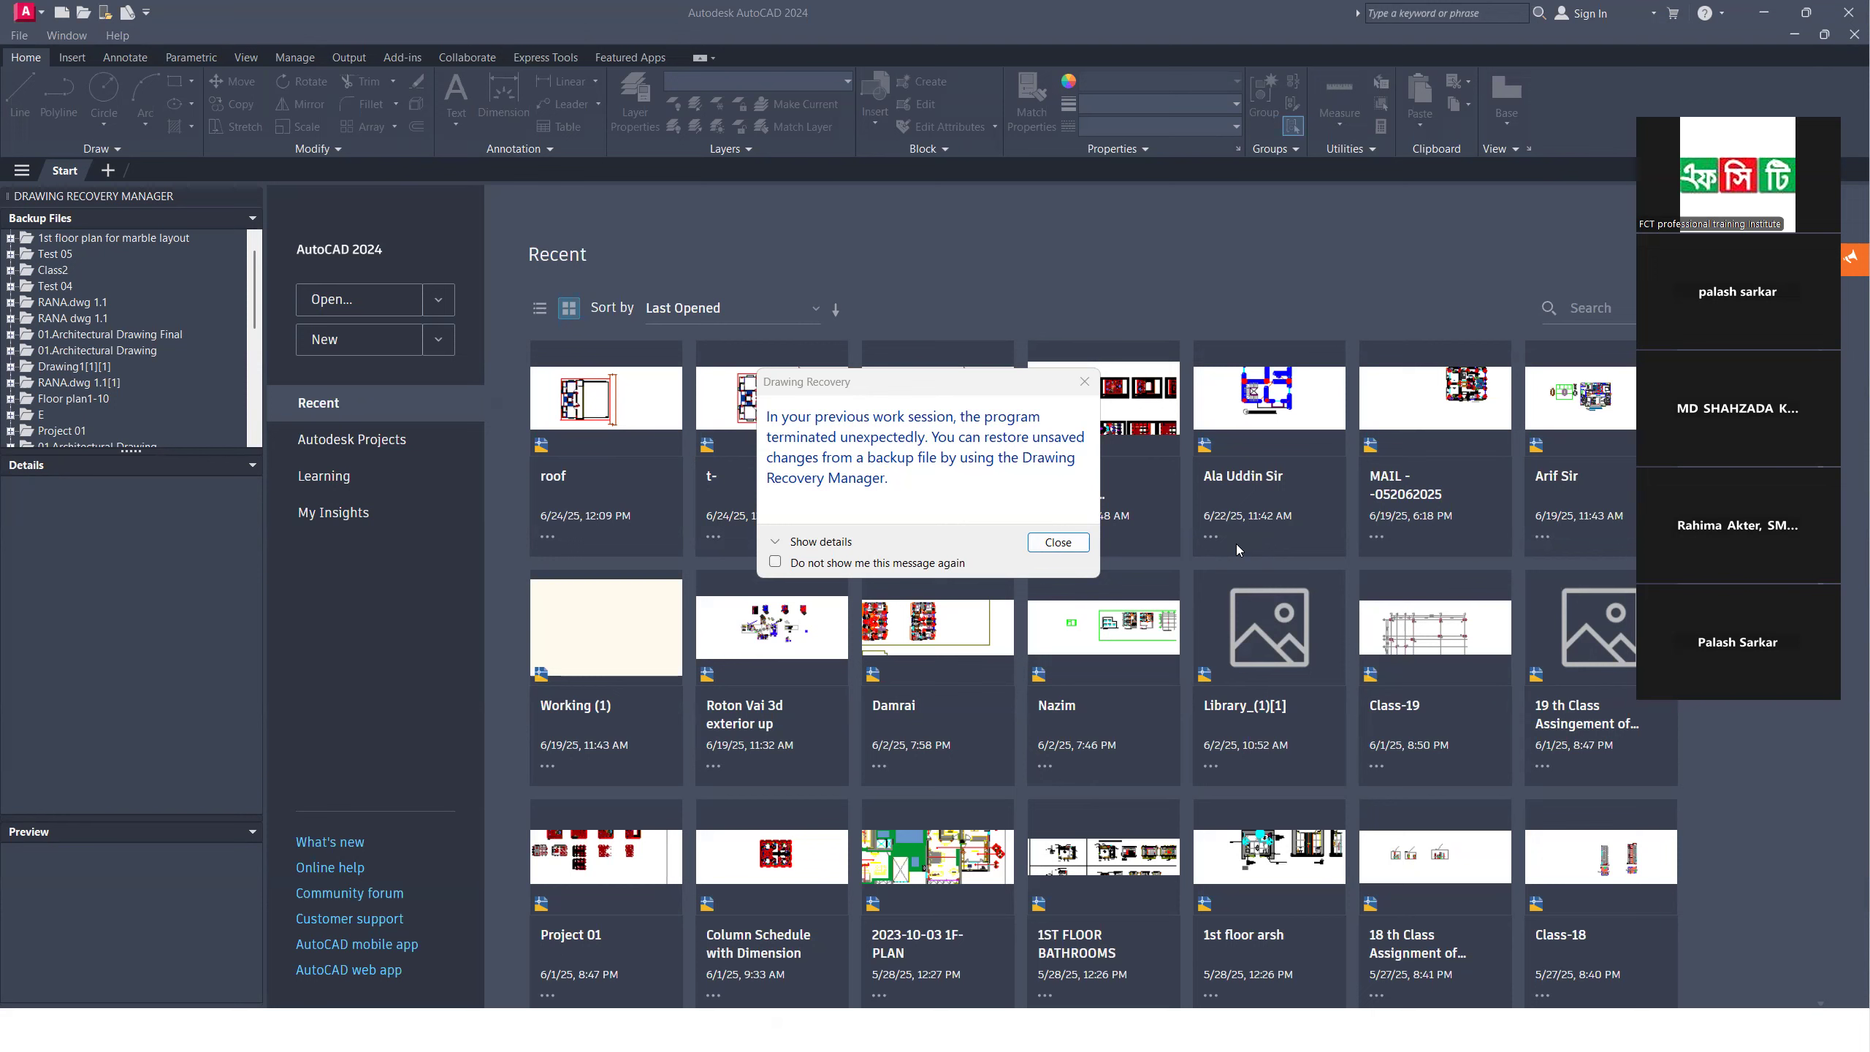
{"action": "left_click", "coordinate": [1057, 542]}
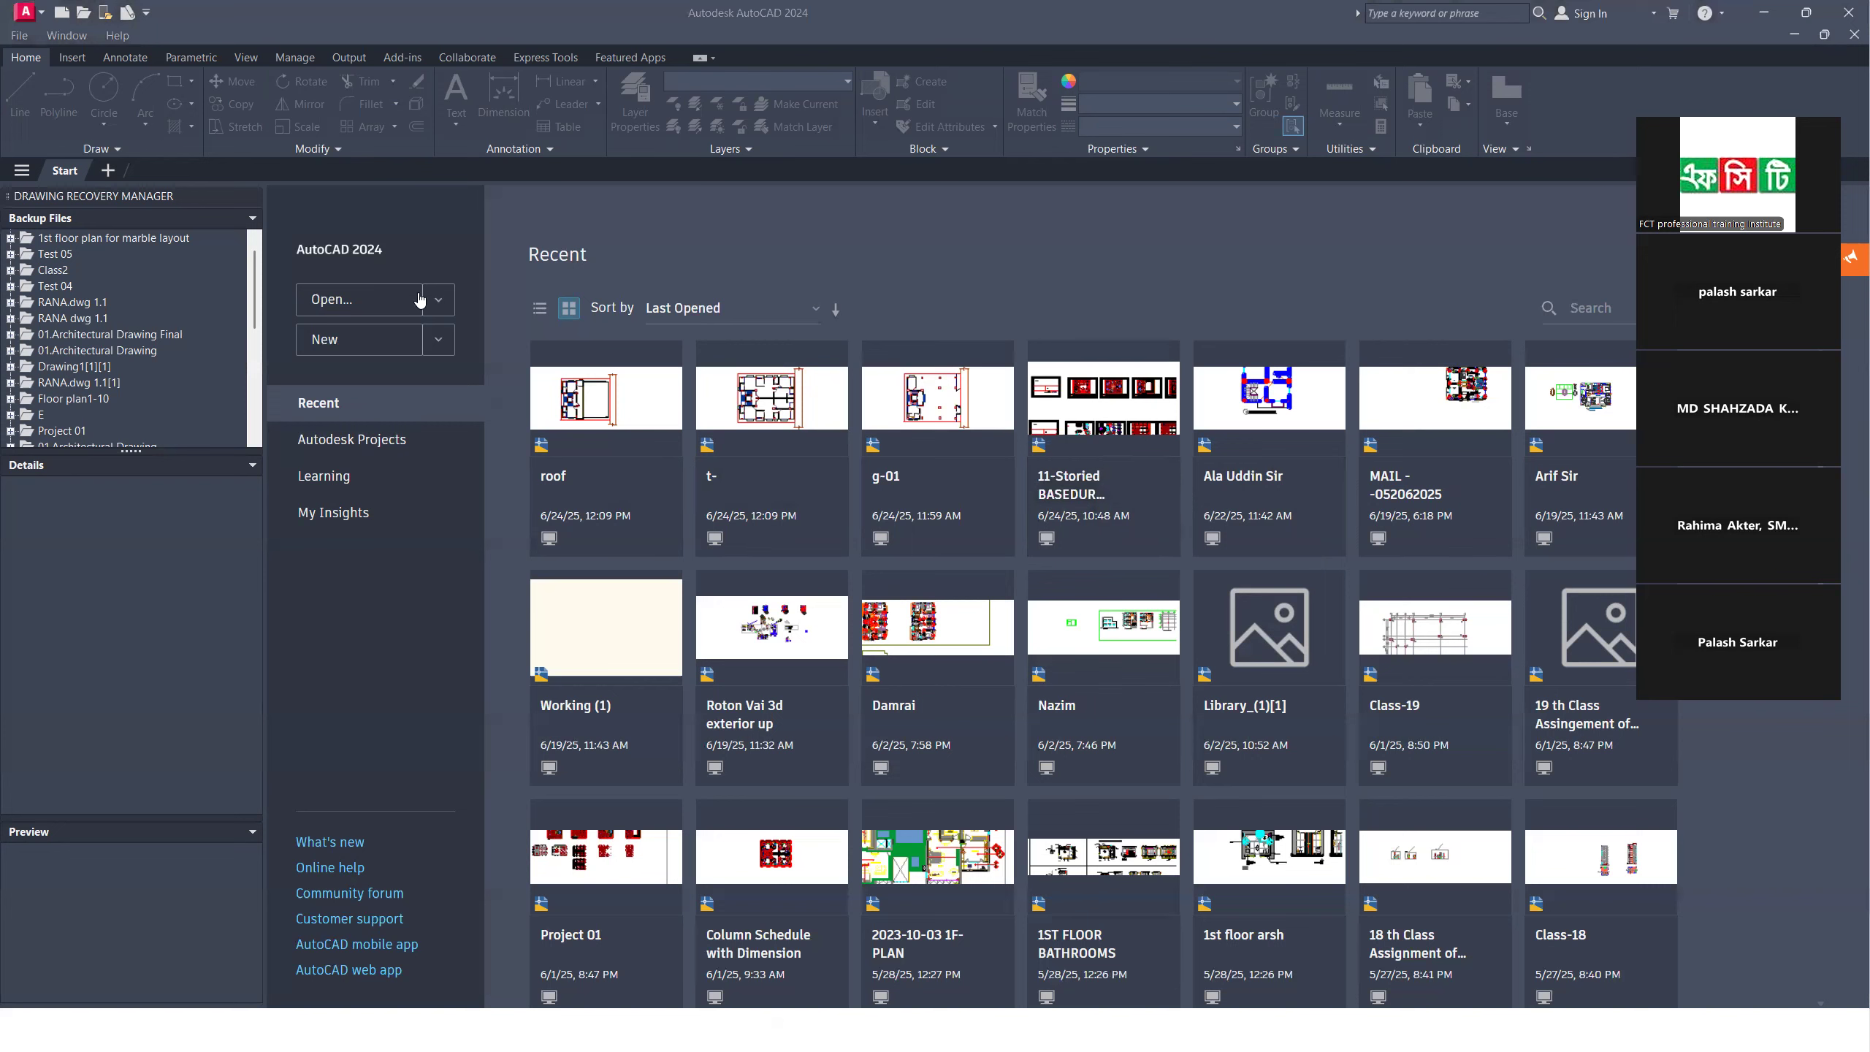
Step: Open the Project 01 drawing from the AutoCAD Online-02 folder on the desktop
{"action": "left_click", "coordinate": [388, 301]}
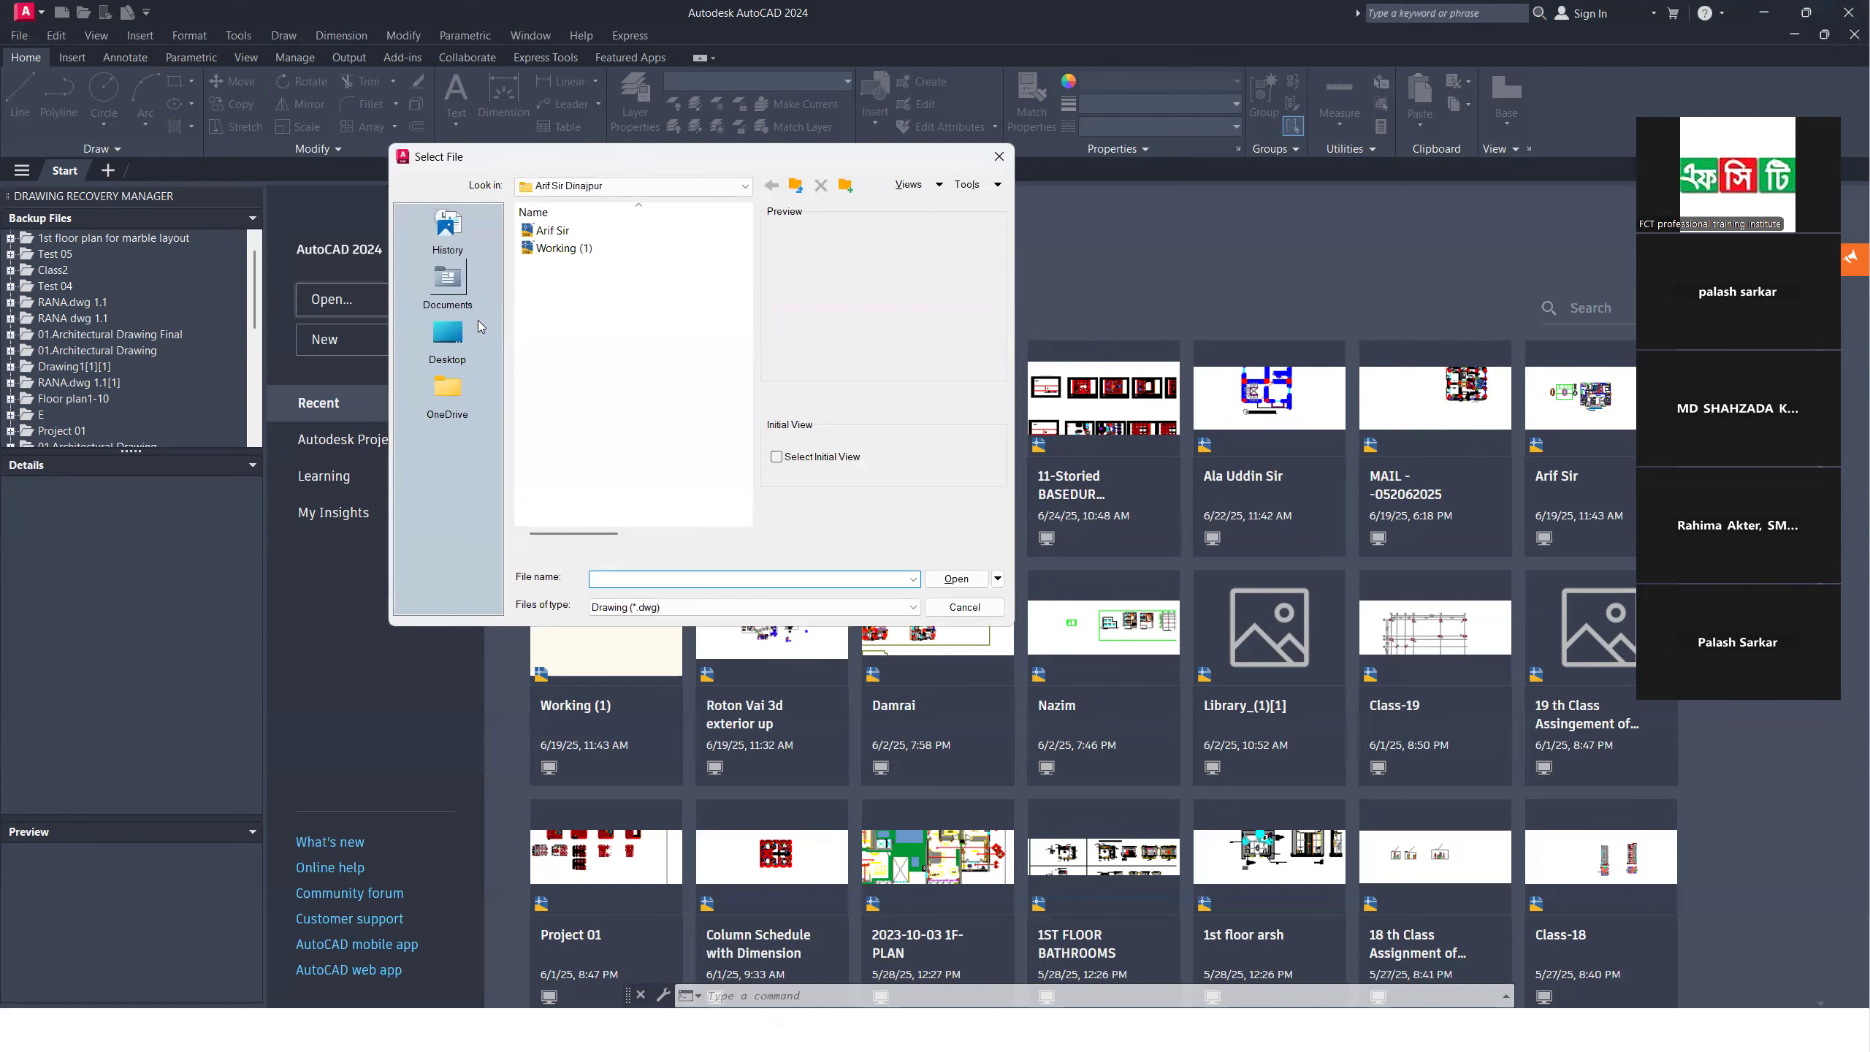
{"action": "left_click", "coordinate": [448, 335]}
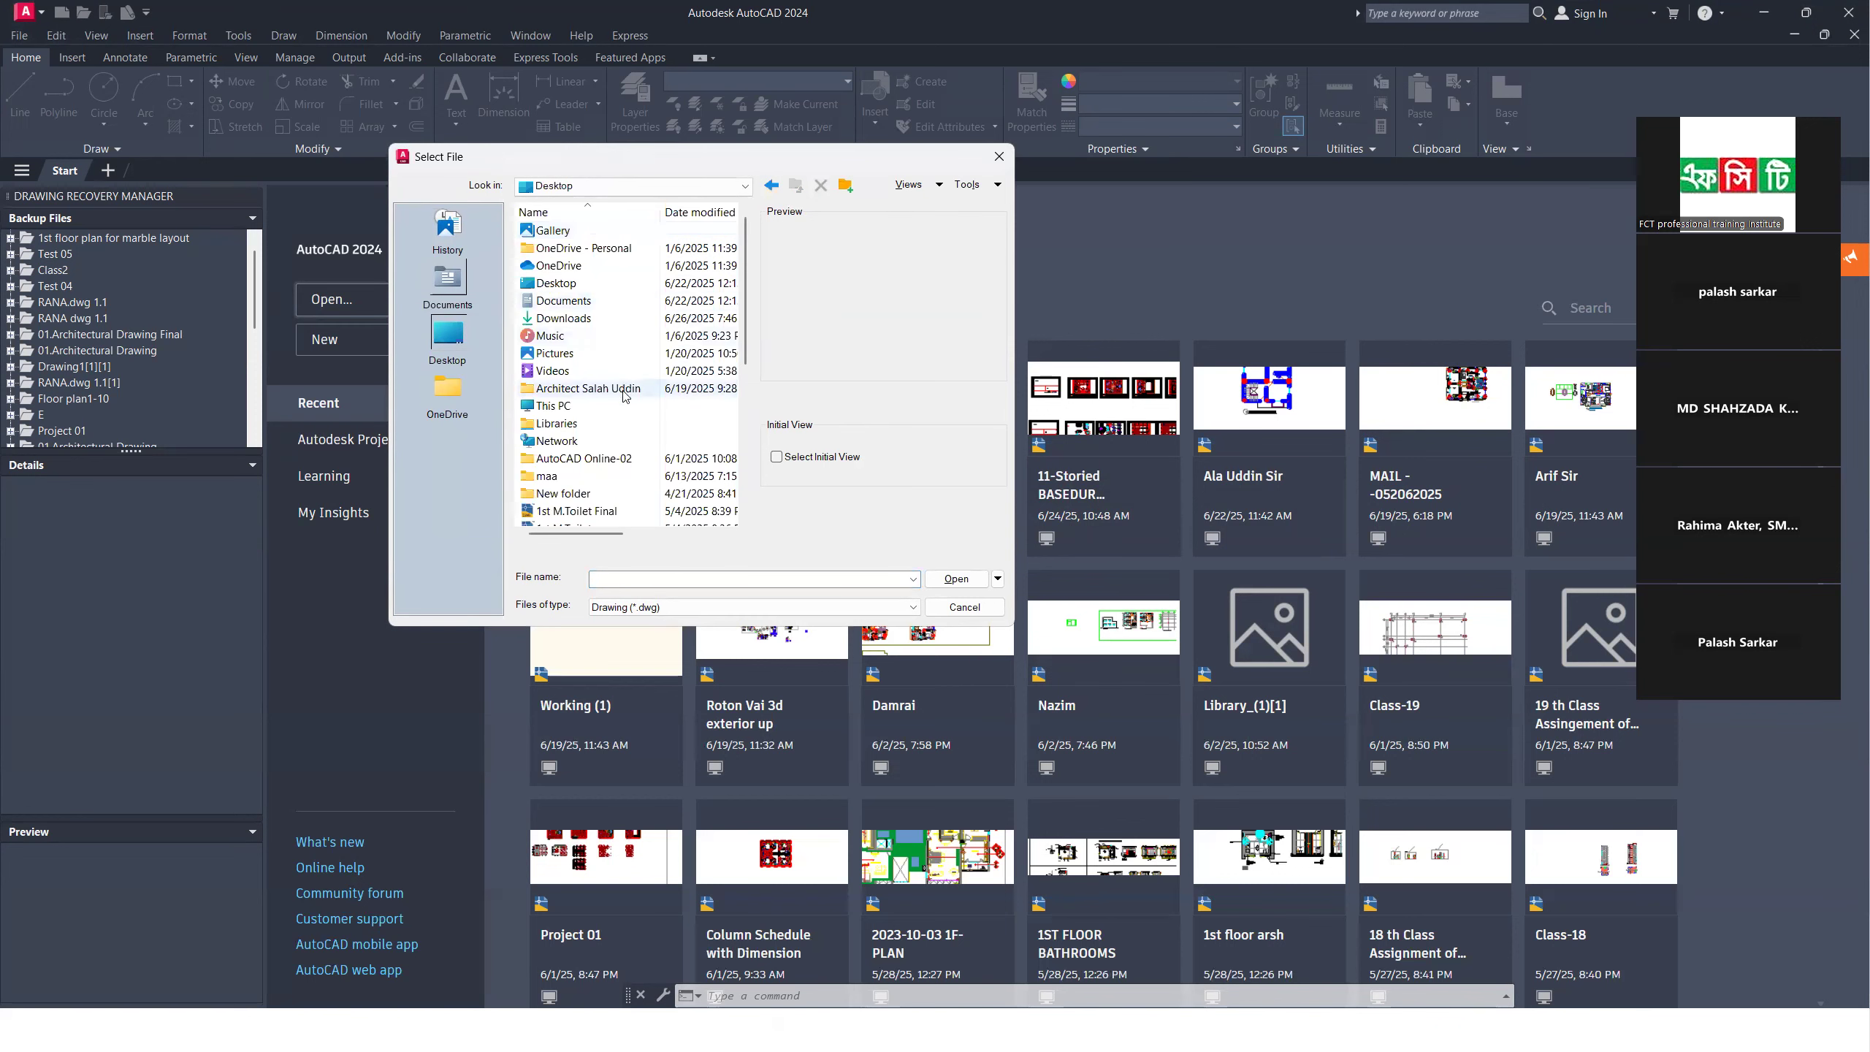
{"action": "left_click", "coordinate": [616, 459]}
{"action": "double_click", "coordinate": [617, 460]}
{"action": "left_click", "coordinate": [588, 235]}
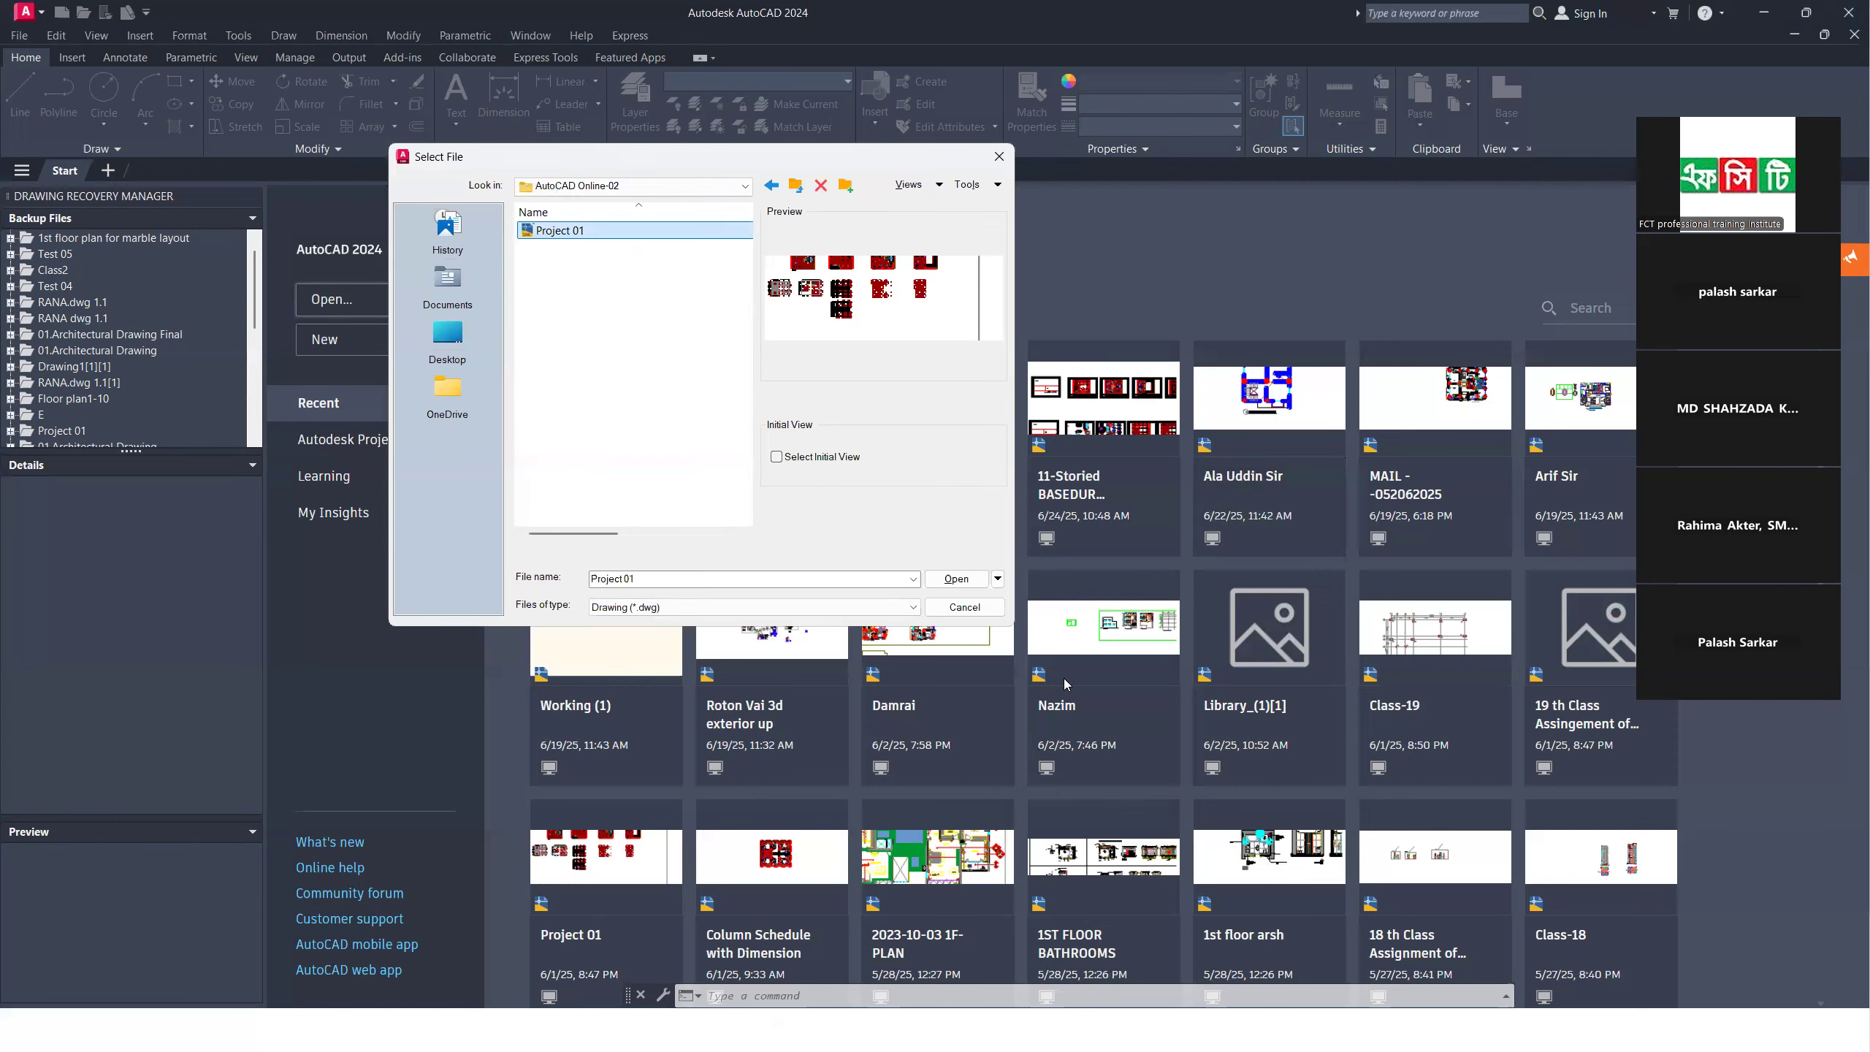
{"action": "left_click", "coordinate": [956, 578]}
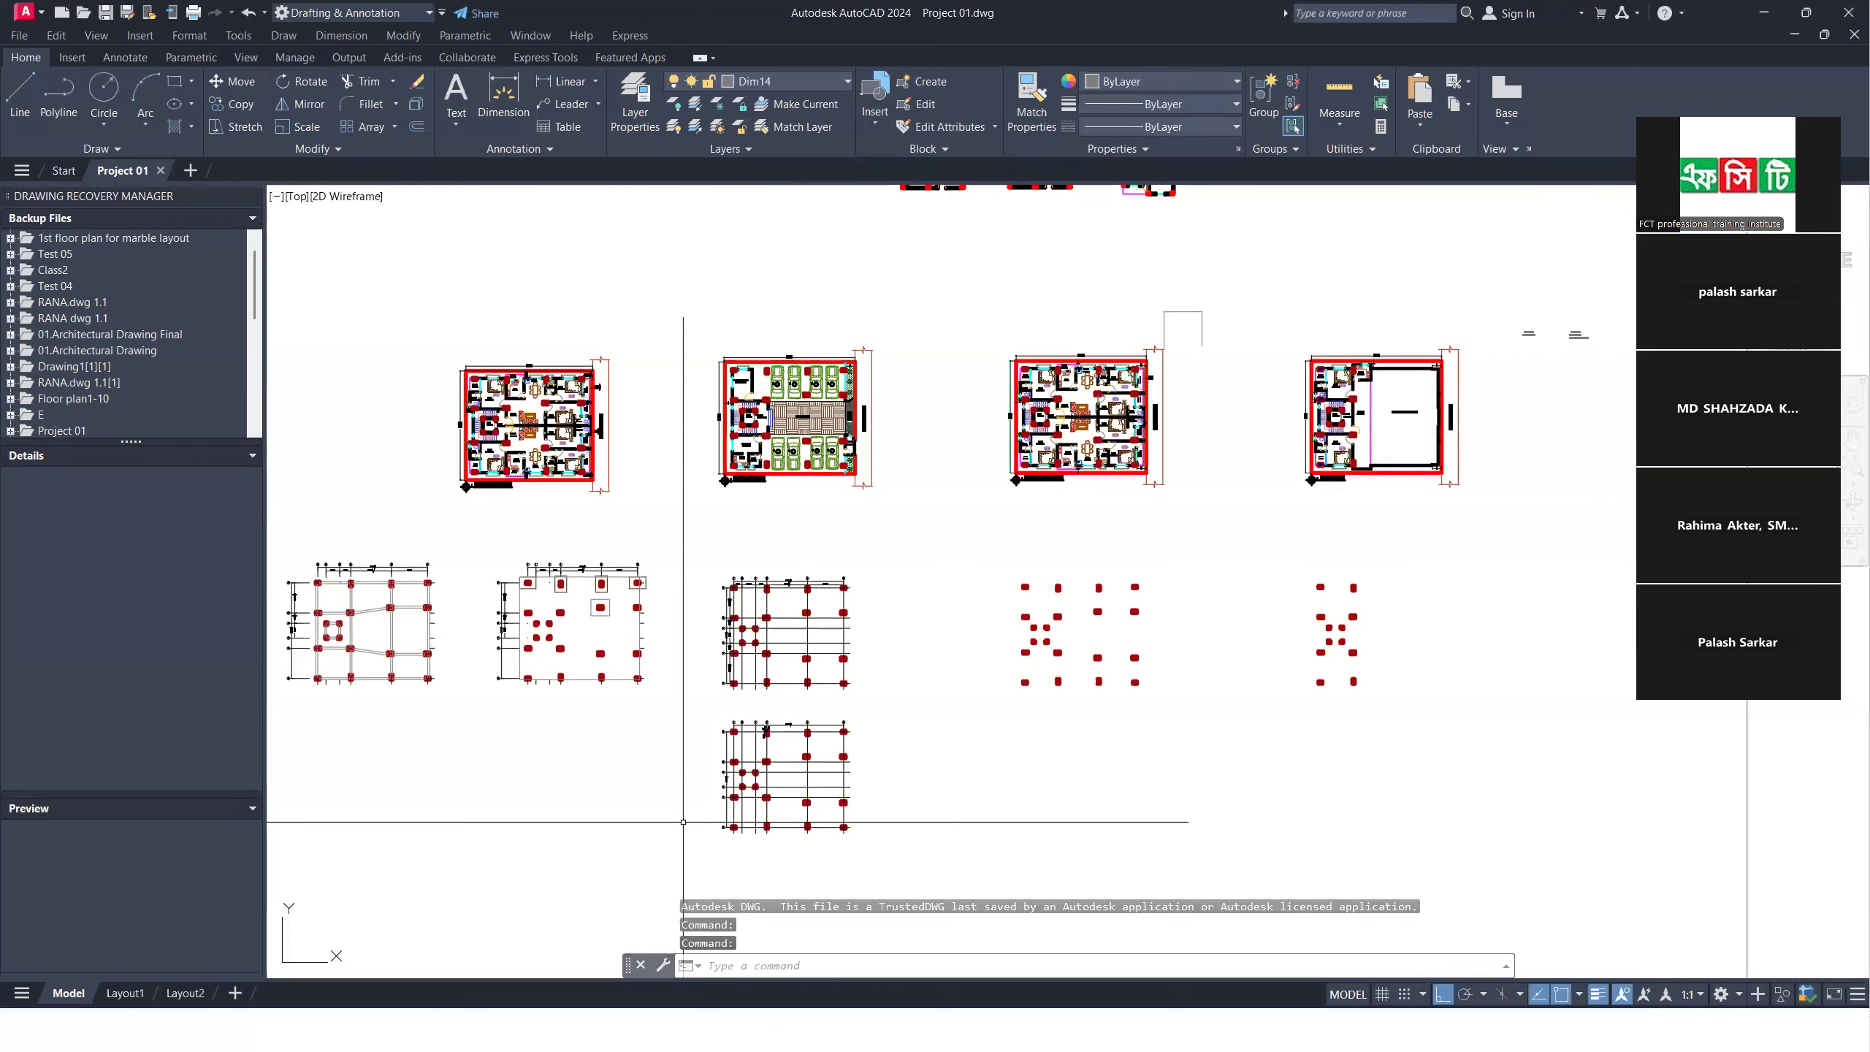
{"action": "key", "text": "Escape"}
{"action": "key", "text": "Escape"}
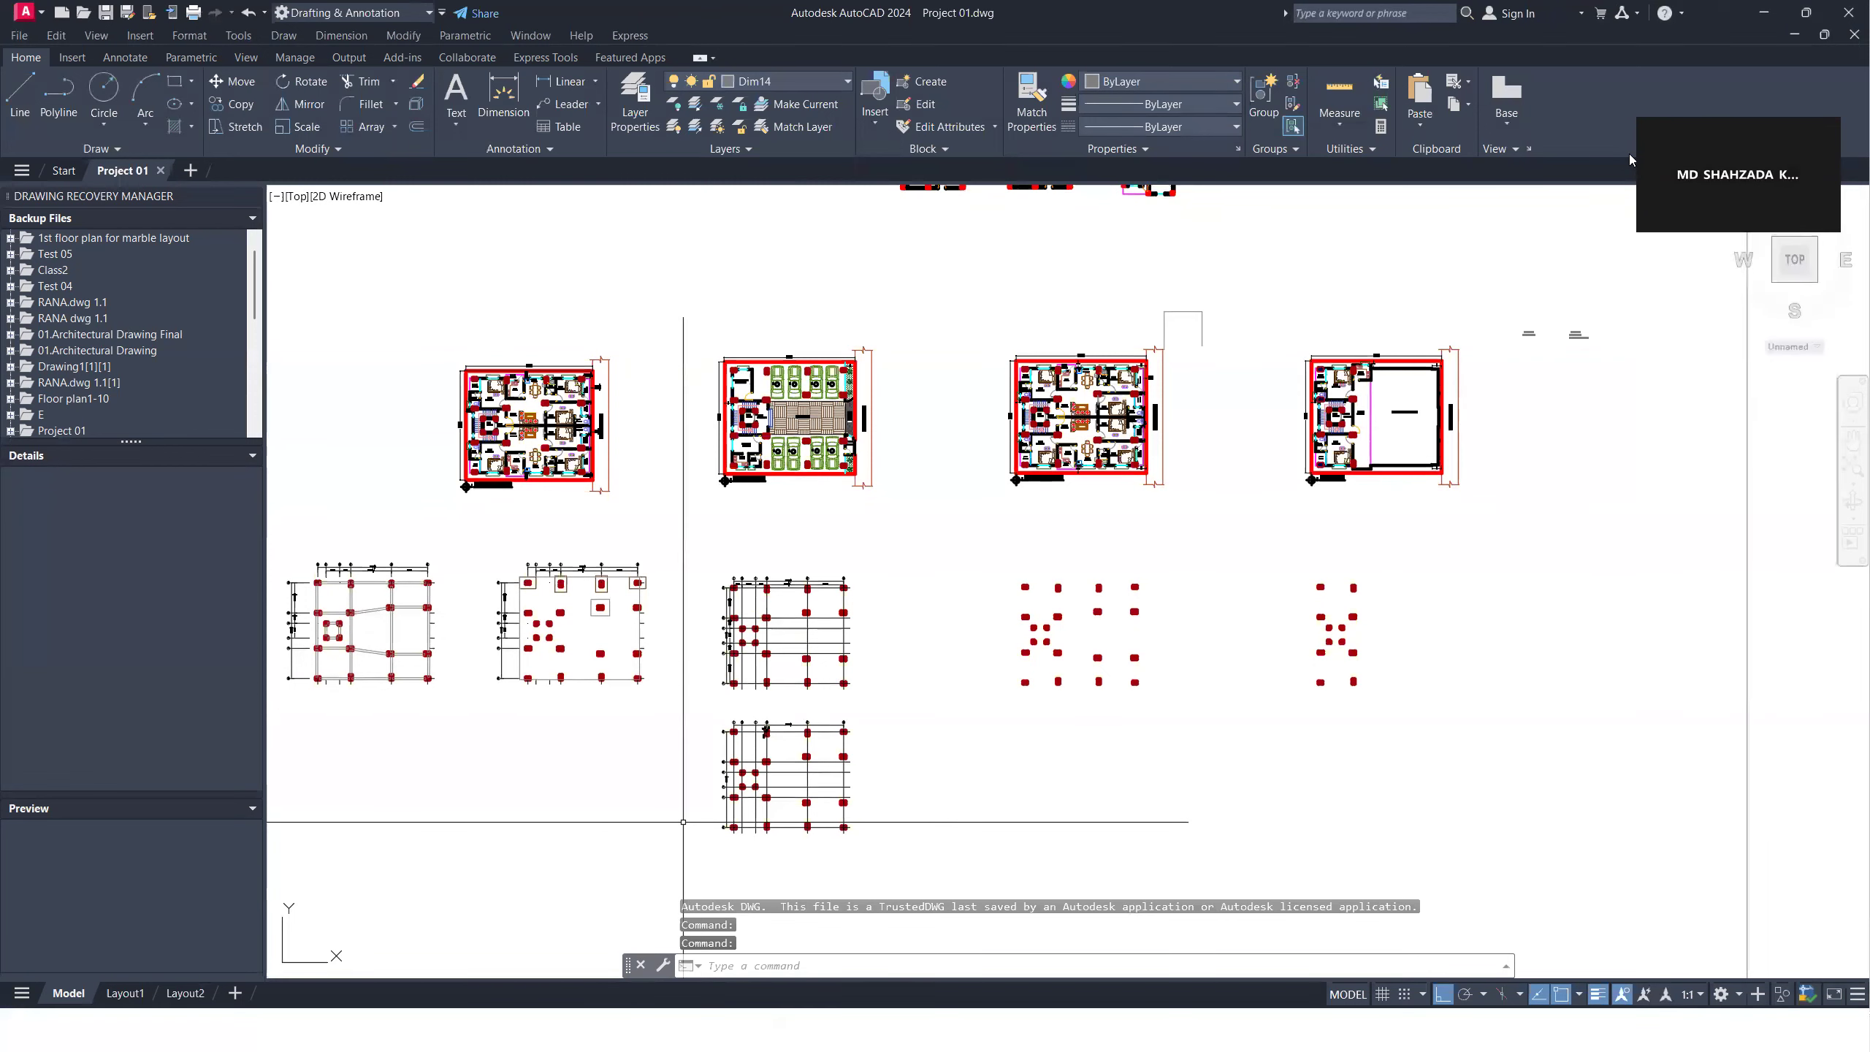
{"action": "scroll", "coordinate": [1031, 589], "scroll_direction": "down", "scroll_amount": 2}
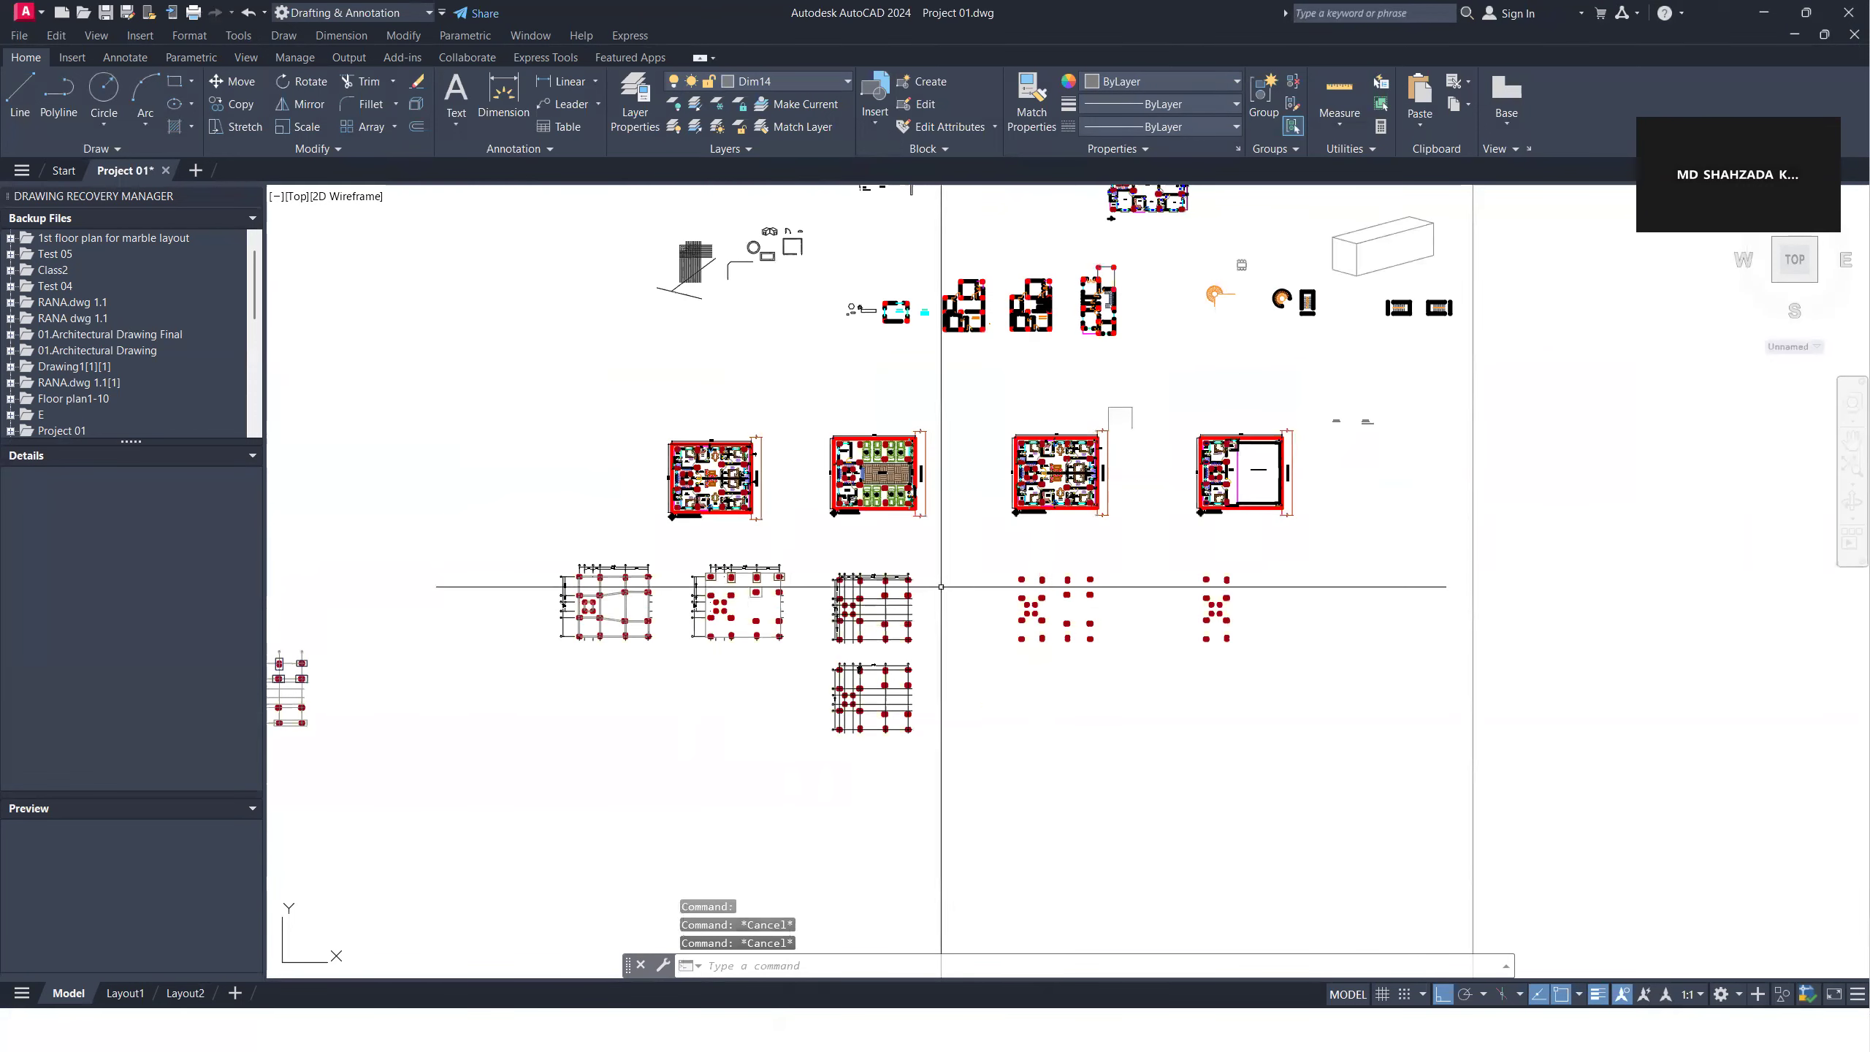
{"action": "scroll", "coordinate": [968, 581], "scroll_direction": "down", "scroll_amount": 3}
{"action": "type", "text": "pu"}
{"action": "key", "text": "Return"}
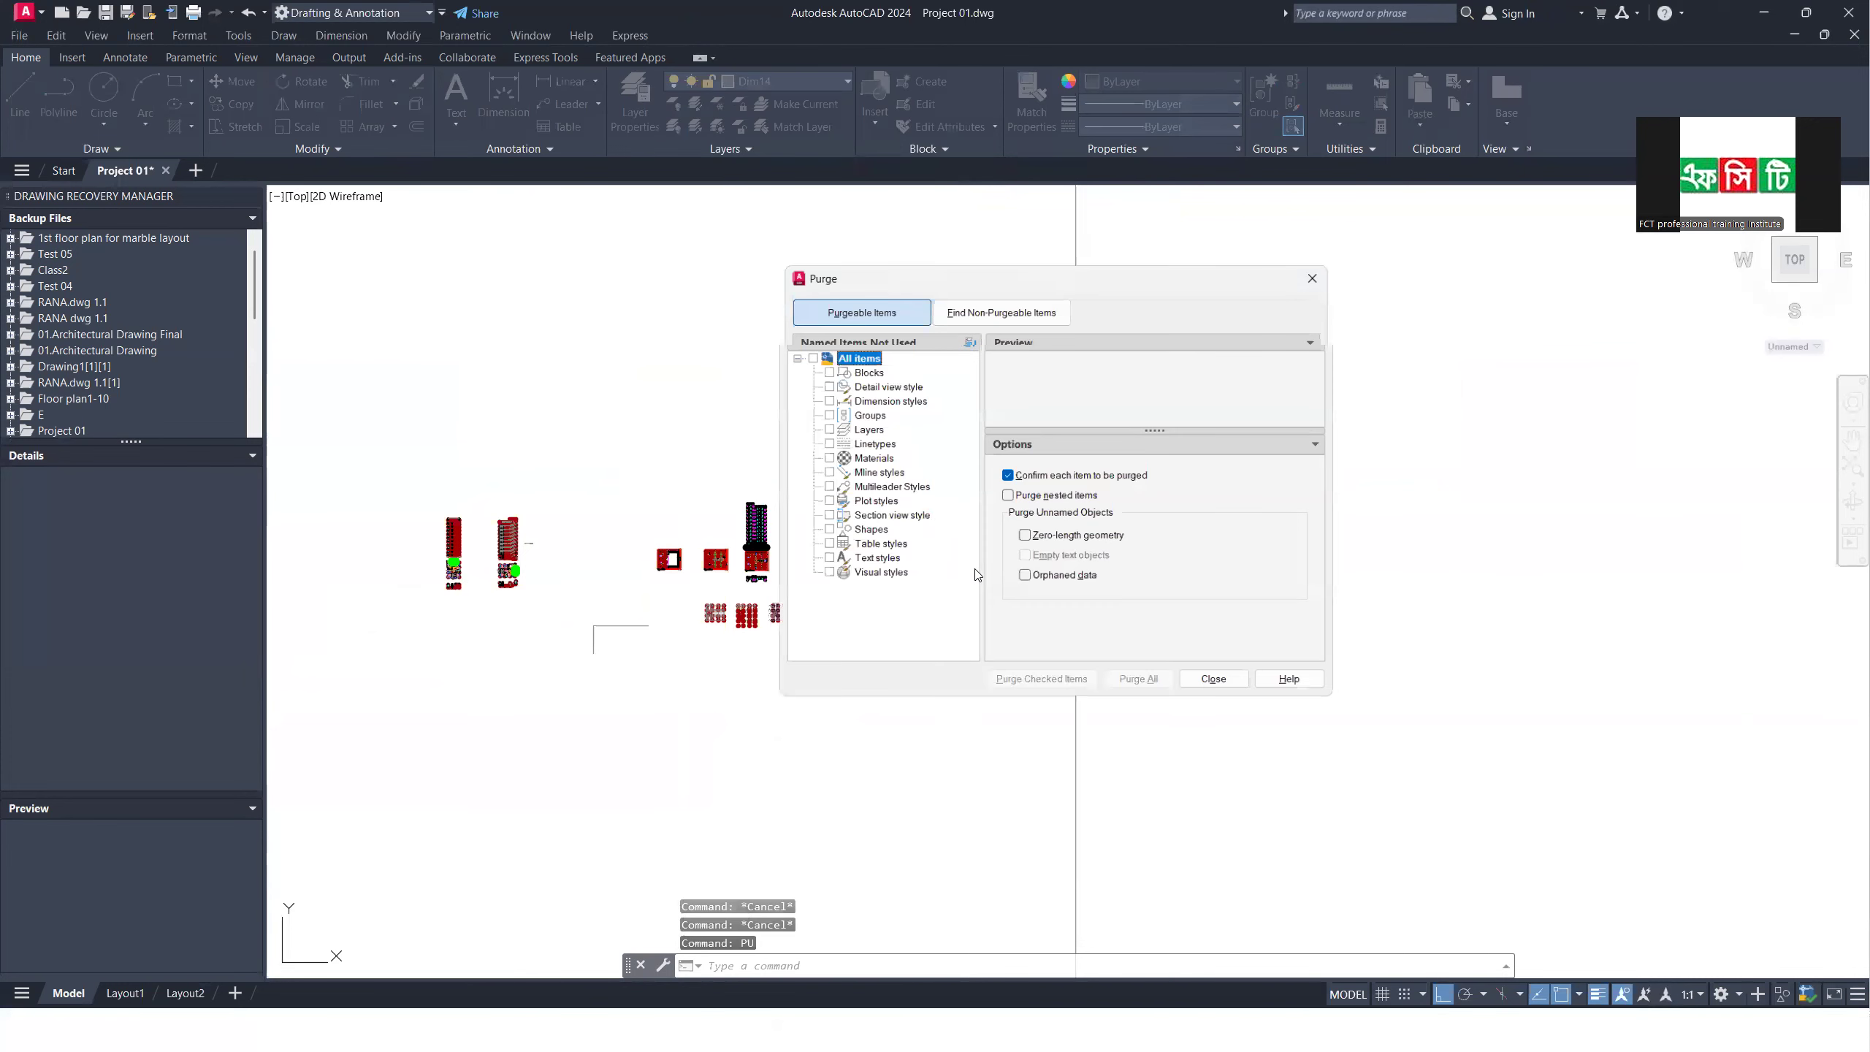
{"action": "key", "text": "Escape"}
{"action": "type", "text": "c"}
{"action": "key", "text": "Return"}
{"action": "key", "text": "Escape"}
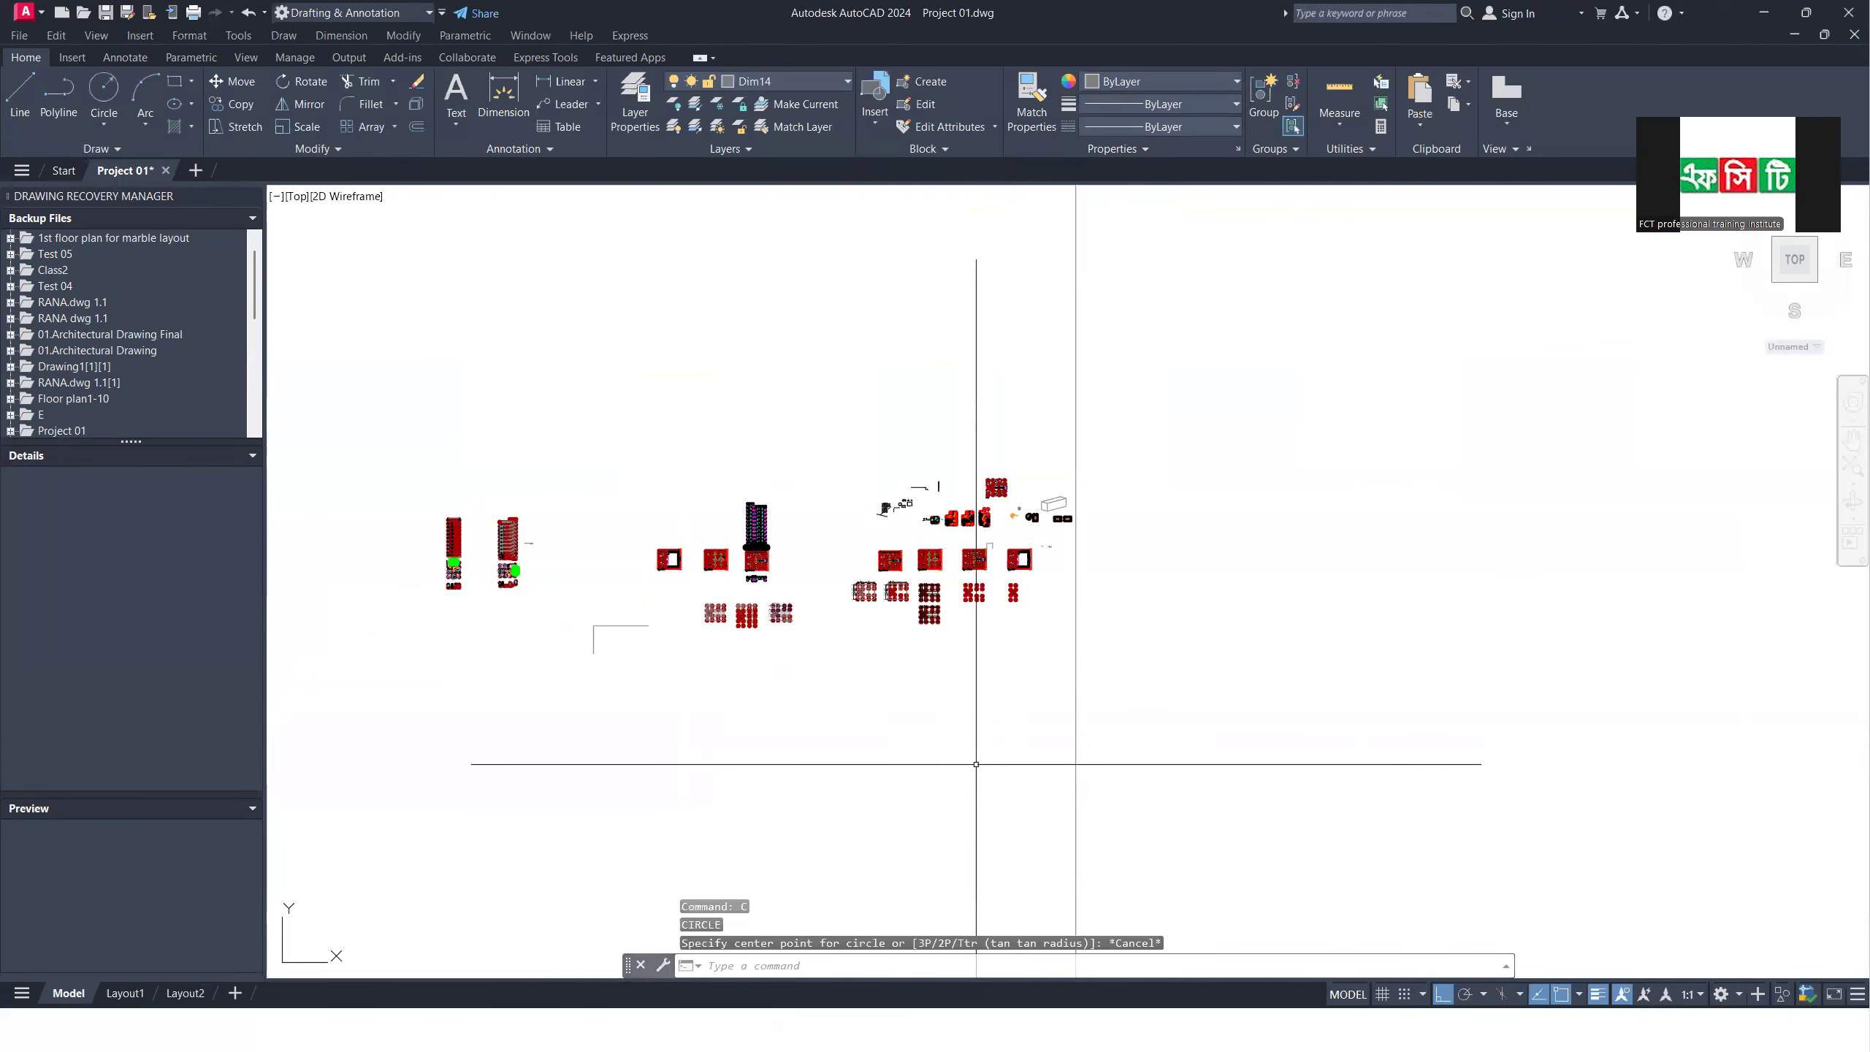
Step: Move the two far-left section drawings with their plans horizontally about 329' closer to the floor plans
{"action": "scroll", "coordinate": [1097, 689], "scroll_direction": "down", "scroll_amount": 3}
{"action": "type", "text": "z"}
{"action": "key", "text": "Return"}
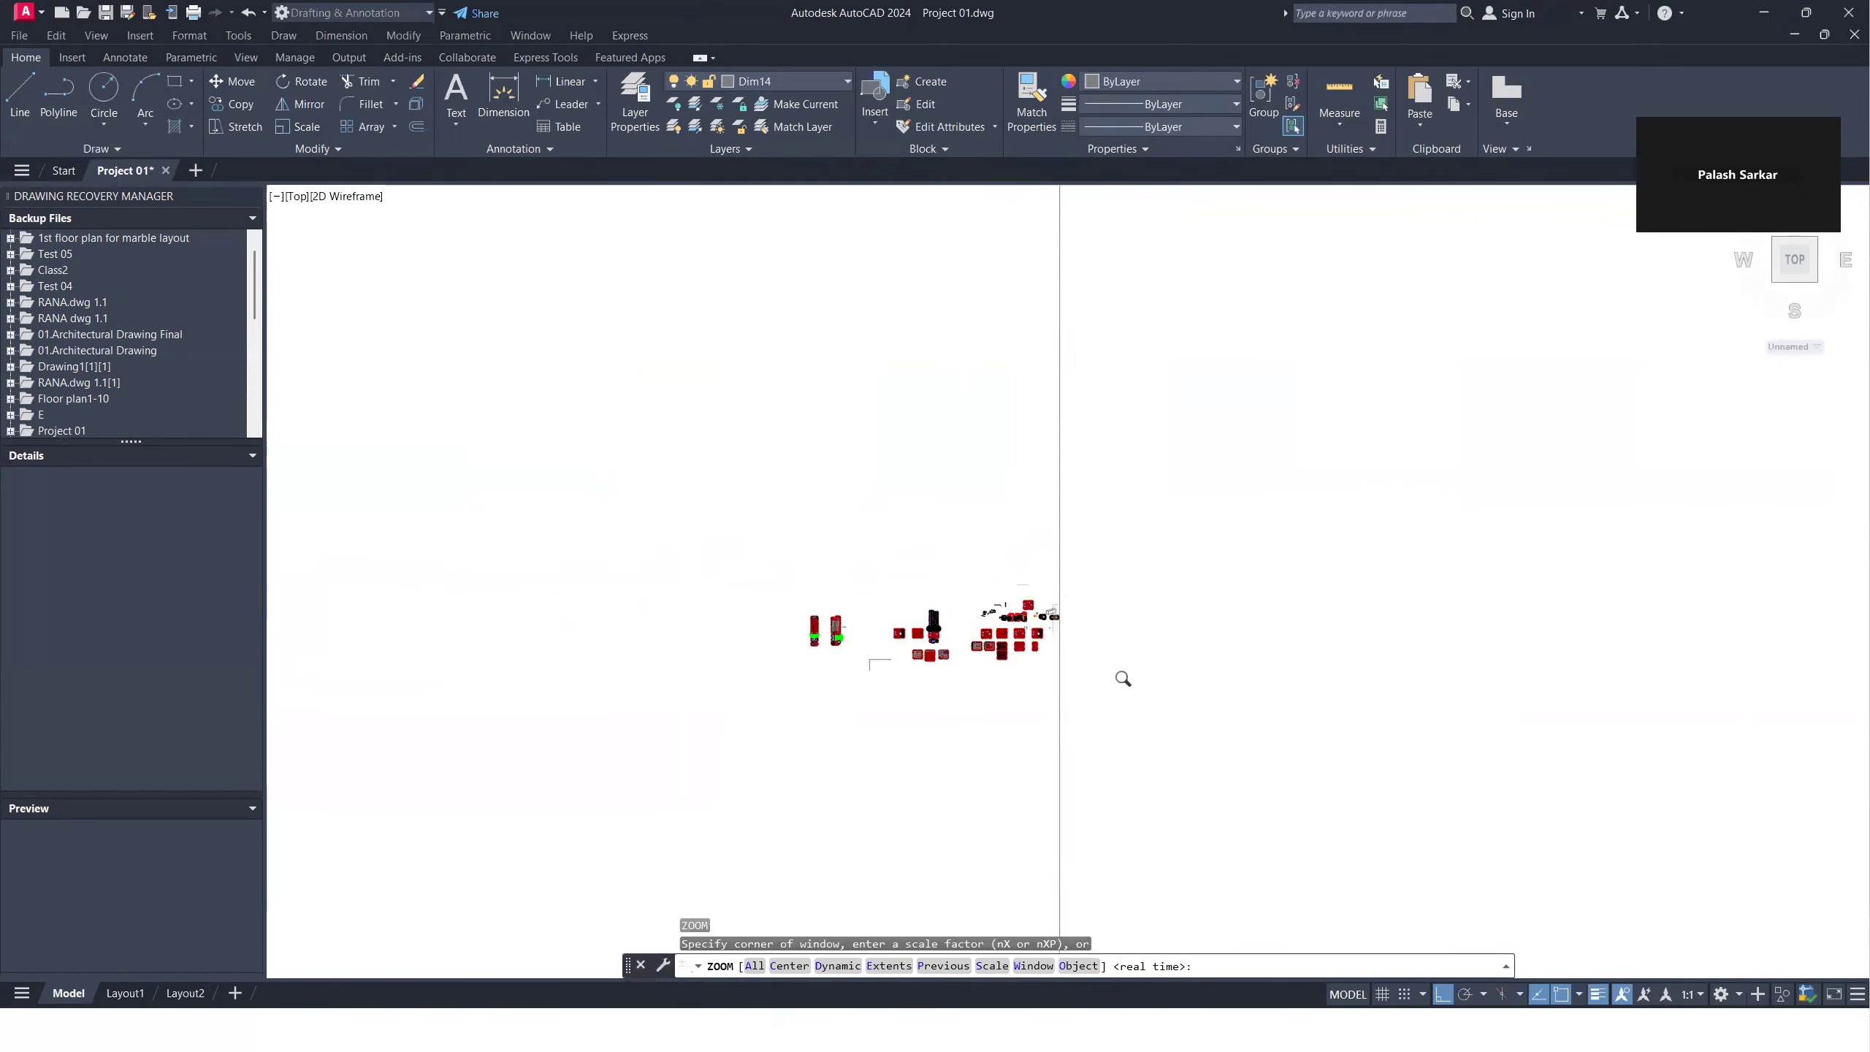
{"action": "type", "text": "e"}
{"action": "key", "text": "Return"}
{"action": "scroll", "coordinate": [692, 585], "scroll_direction": "up", "scroll_amount": 4}
{"action": "left_click", "coordinate": [1031, 255]}
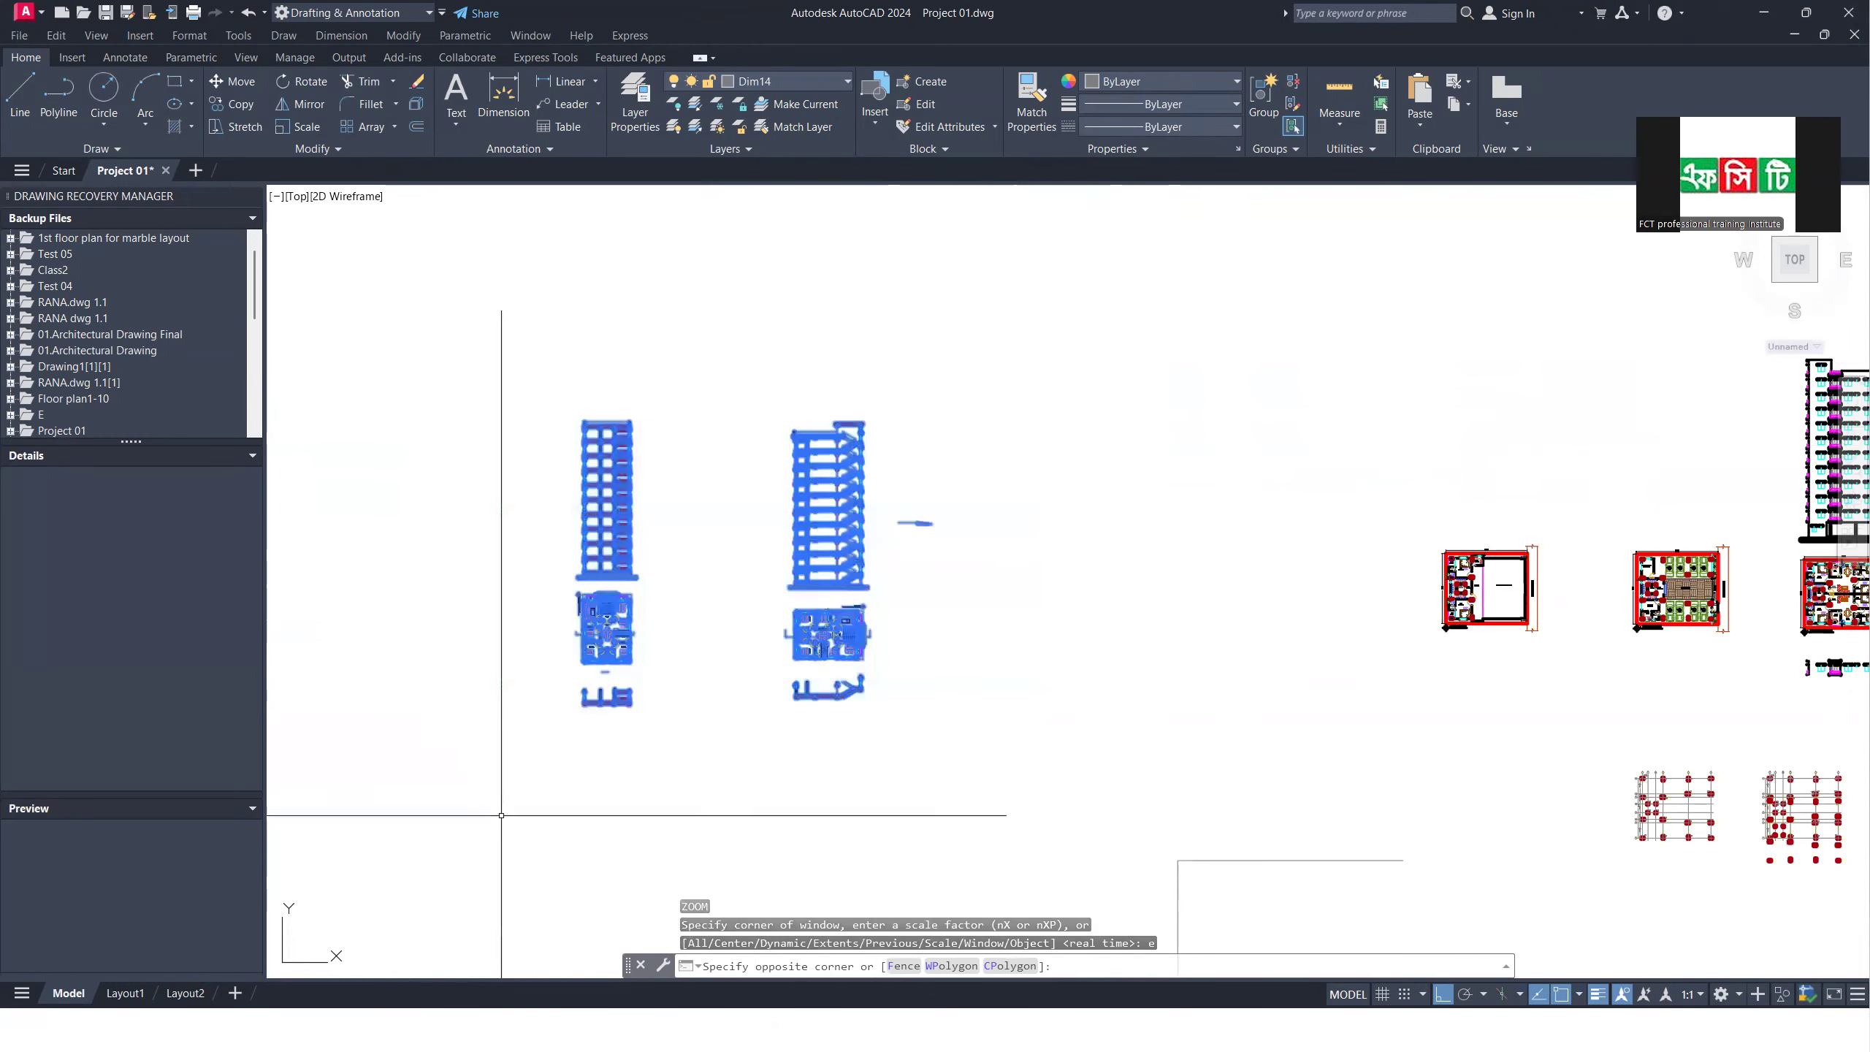
{"action": "left_click", "coordinate": [501, 815]}
{"action": "scroll", "coordinate": [691, 740], "scroll_direction": "down", "scroll_amount": 5}
{"action": "type", "text": "m"}
{"action": "key", "text": "Return"}
{"action": "left_click", "coordinate": [607, 769]}
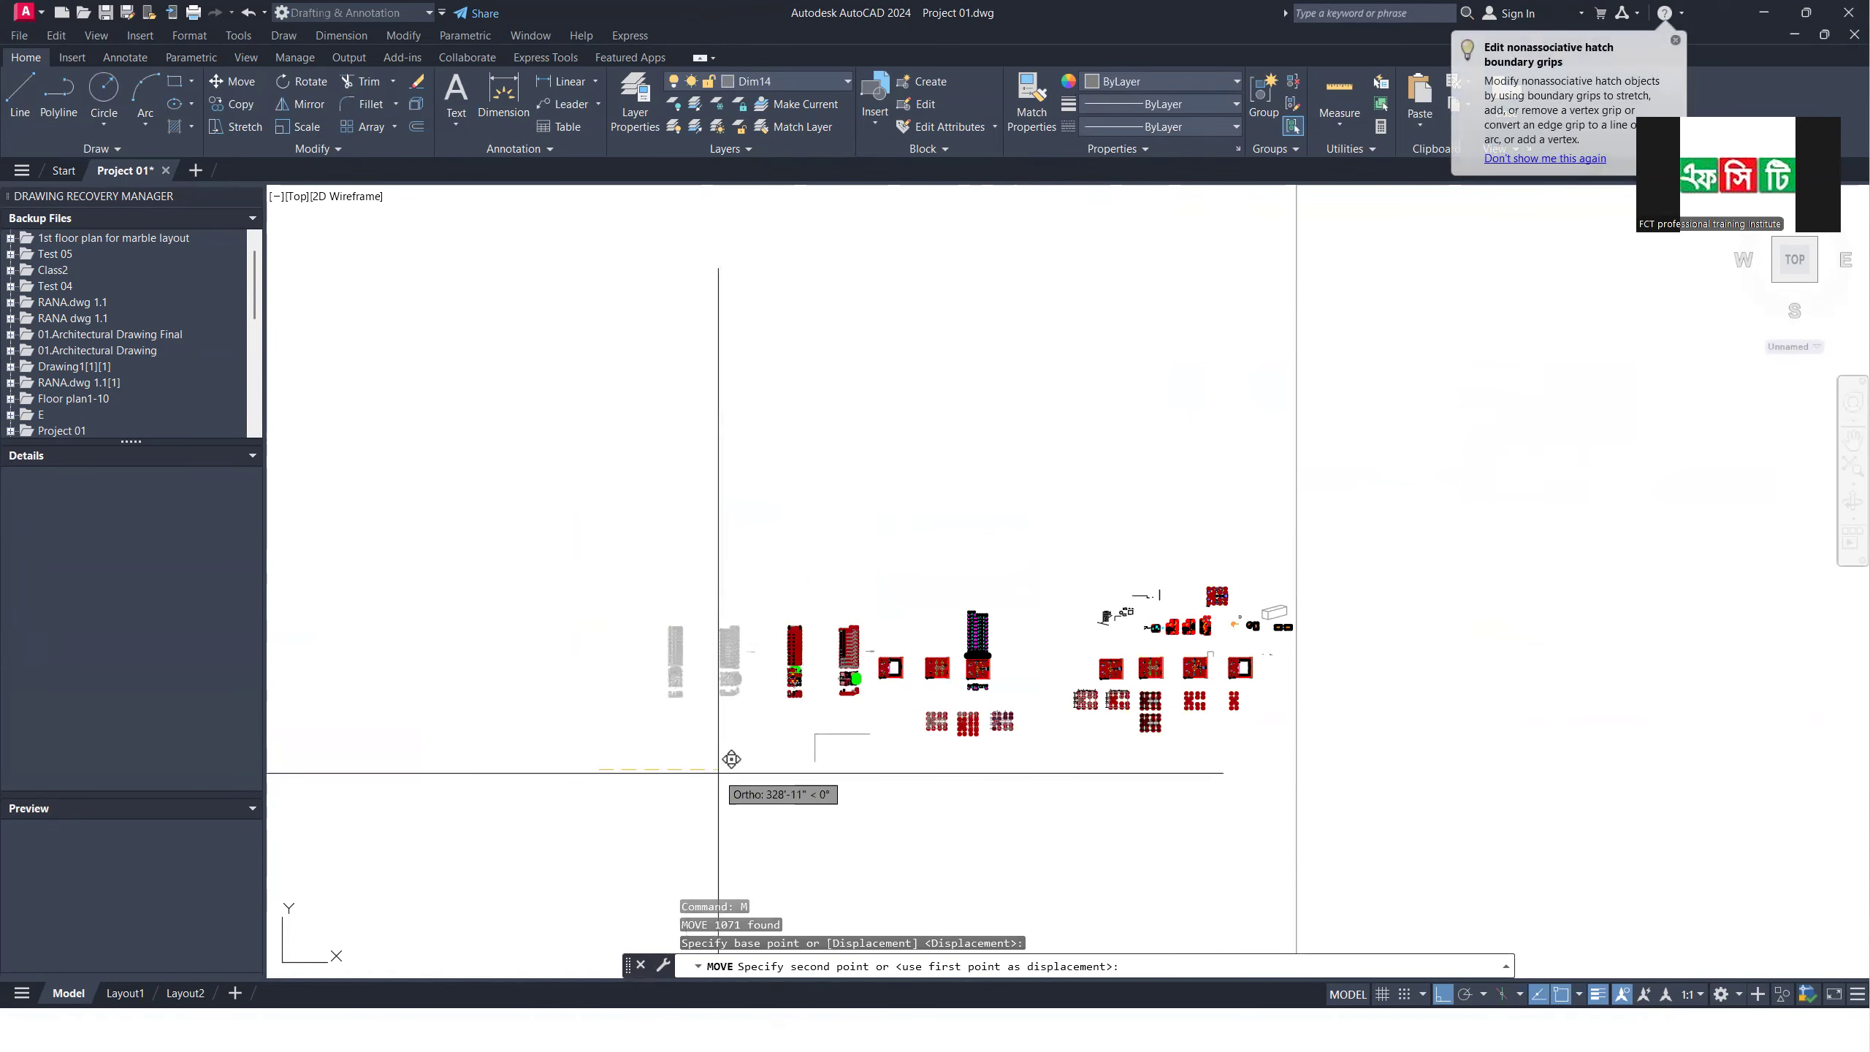
{"action": "left_click", "coordinate": [718, 772]}
Step: Delete the stray duplicate set of columns overlapping the middle column layout plan
{"action": "scroll", "coordinate": [1077, 764], "scroll_direction": "up", "scroll_amount": 6}
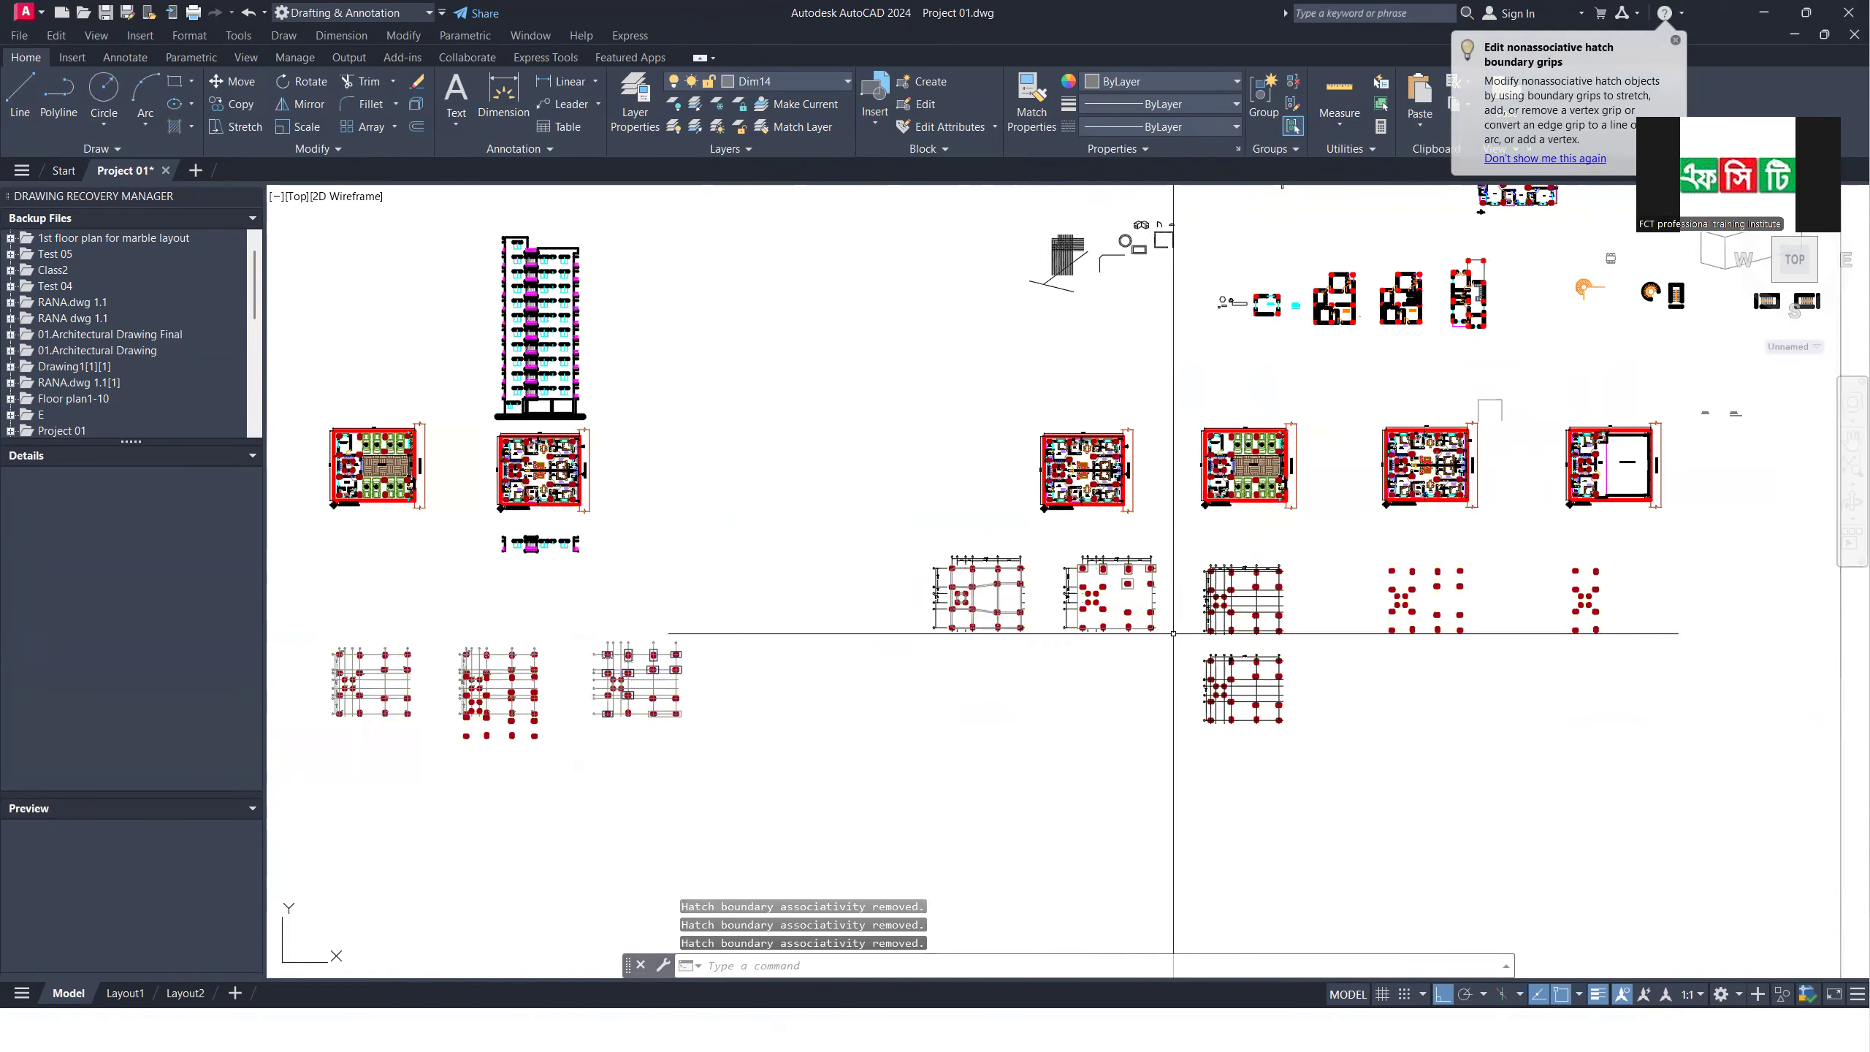
{"action": "scroll", "coordinate": [978, 597], "scroll_direction": "up", "scroll_amount": 5}
{"action": "scroll", "coordinate": [898, 514], "scroll_direction": "up", "scroll_amount": 3}
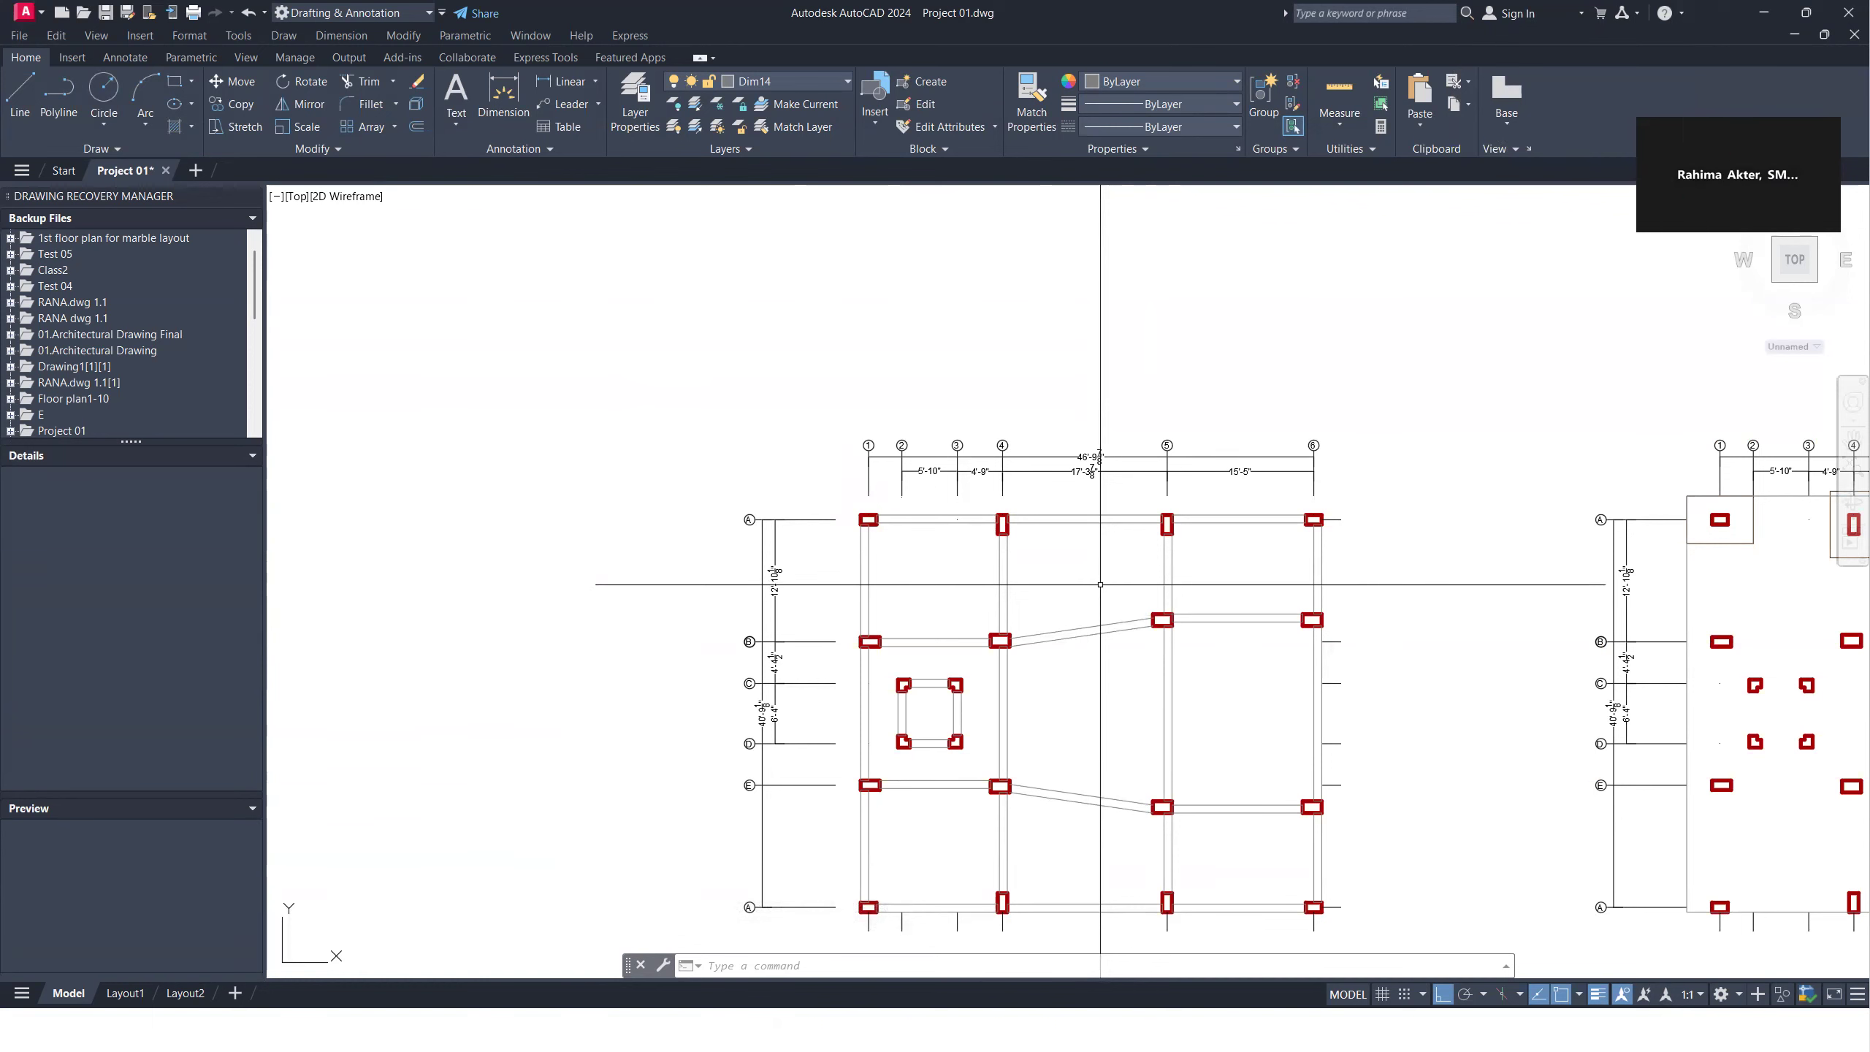
{"action": "scroll", "coordinate": [1159, 648], "scroll_direction": "down", "scroll_amount": 3}
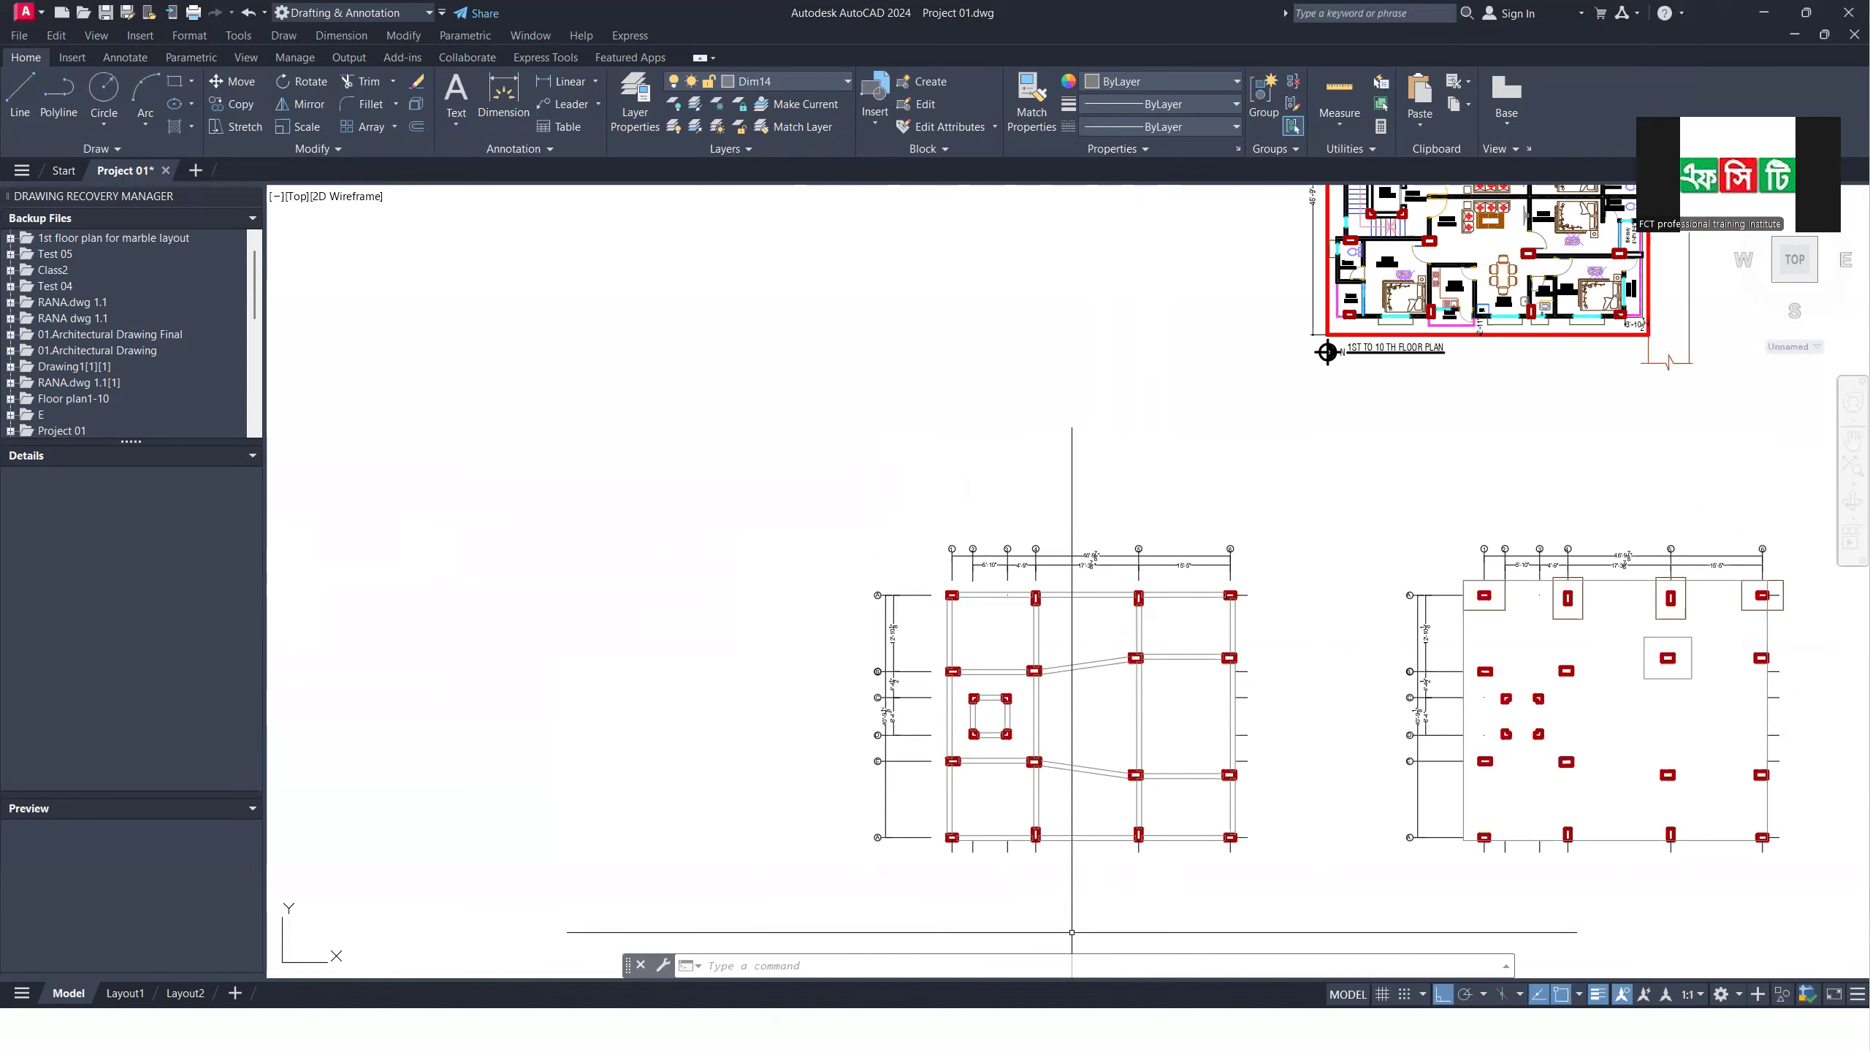
{"action": "scroll", "coordinate": [1221, 679], "scroll_direction": "down", "scroll_amount": 2}
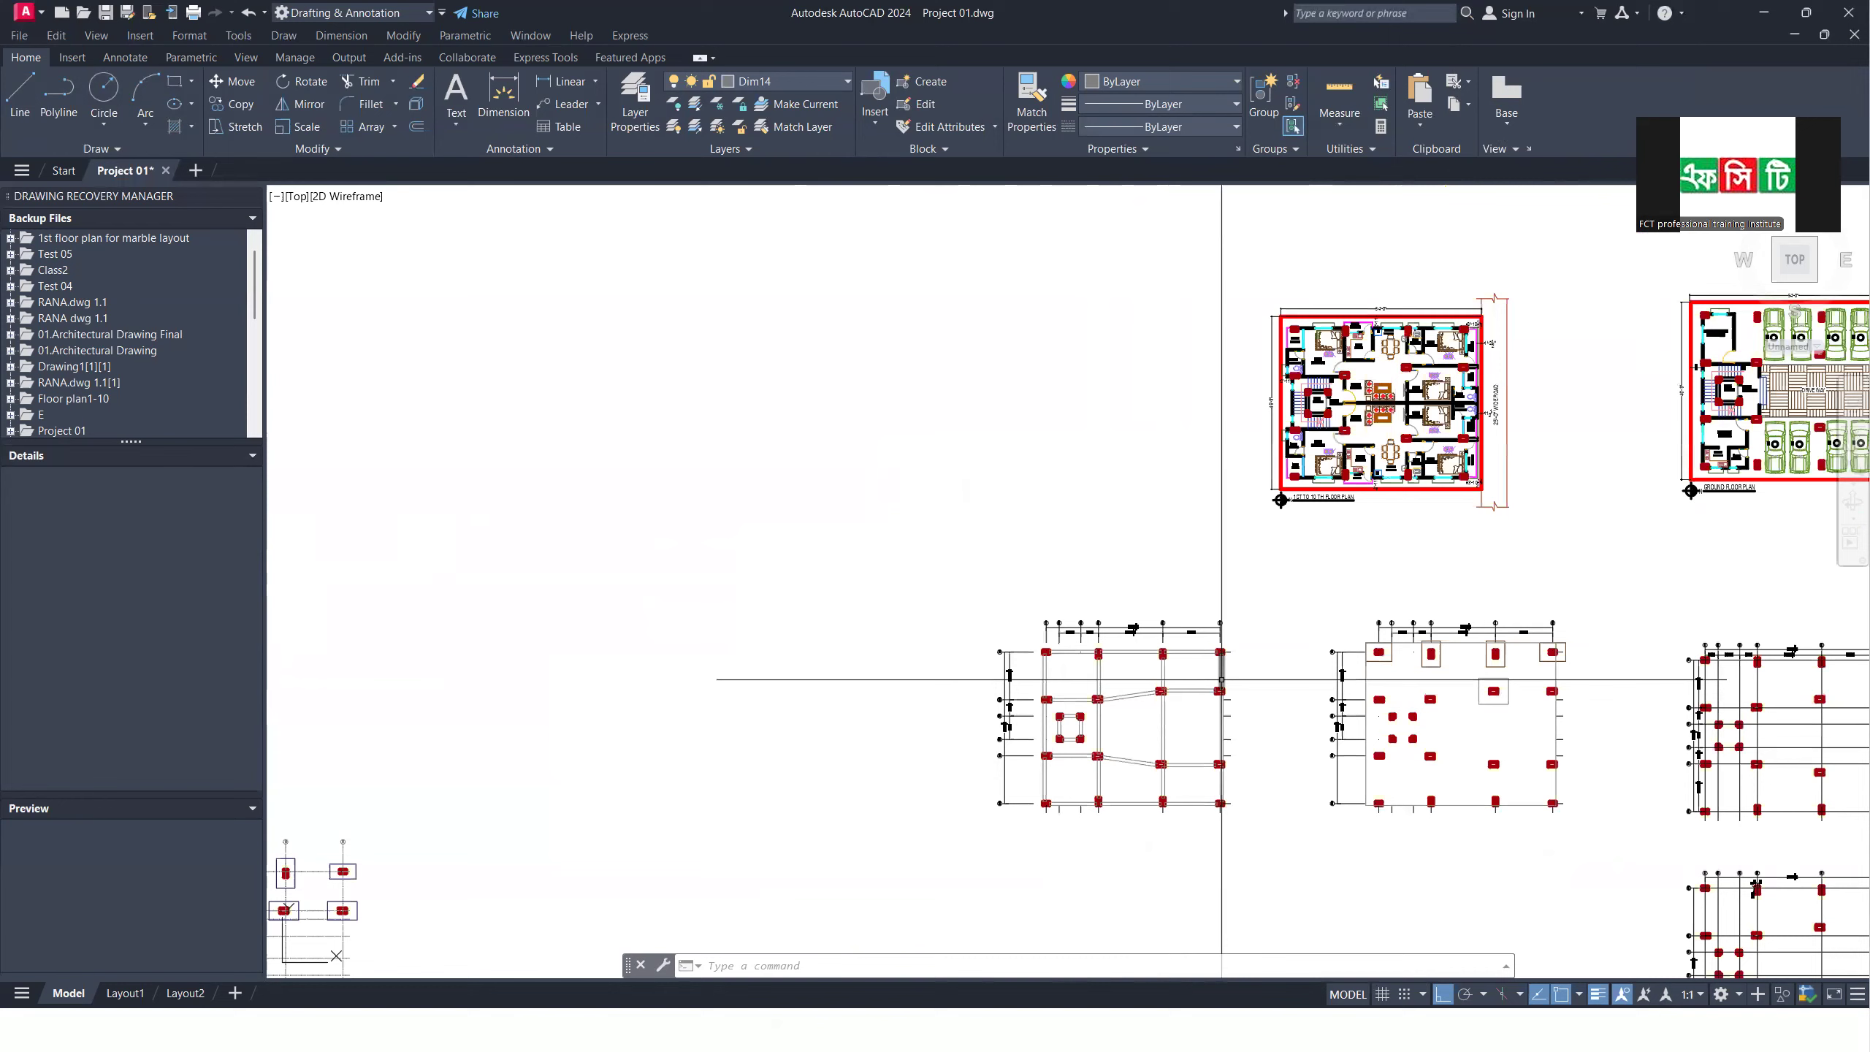
{"action": "scroll", "coordinate": [1273, 589], "scroll_direction": "down", "scroll_amount": 3}
{"action": "scroll", "coordinate": [848, 776], "scroll_direction": "up", "scroll_amount": 2}
{"action": "scroll", "coordinate": [647, 681], "scroll_direction": "up", "scroll_amount": 3}
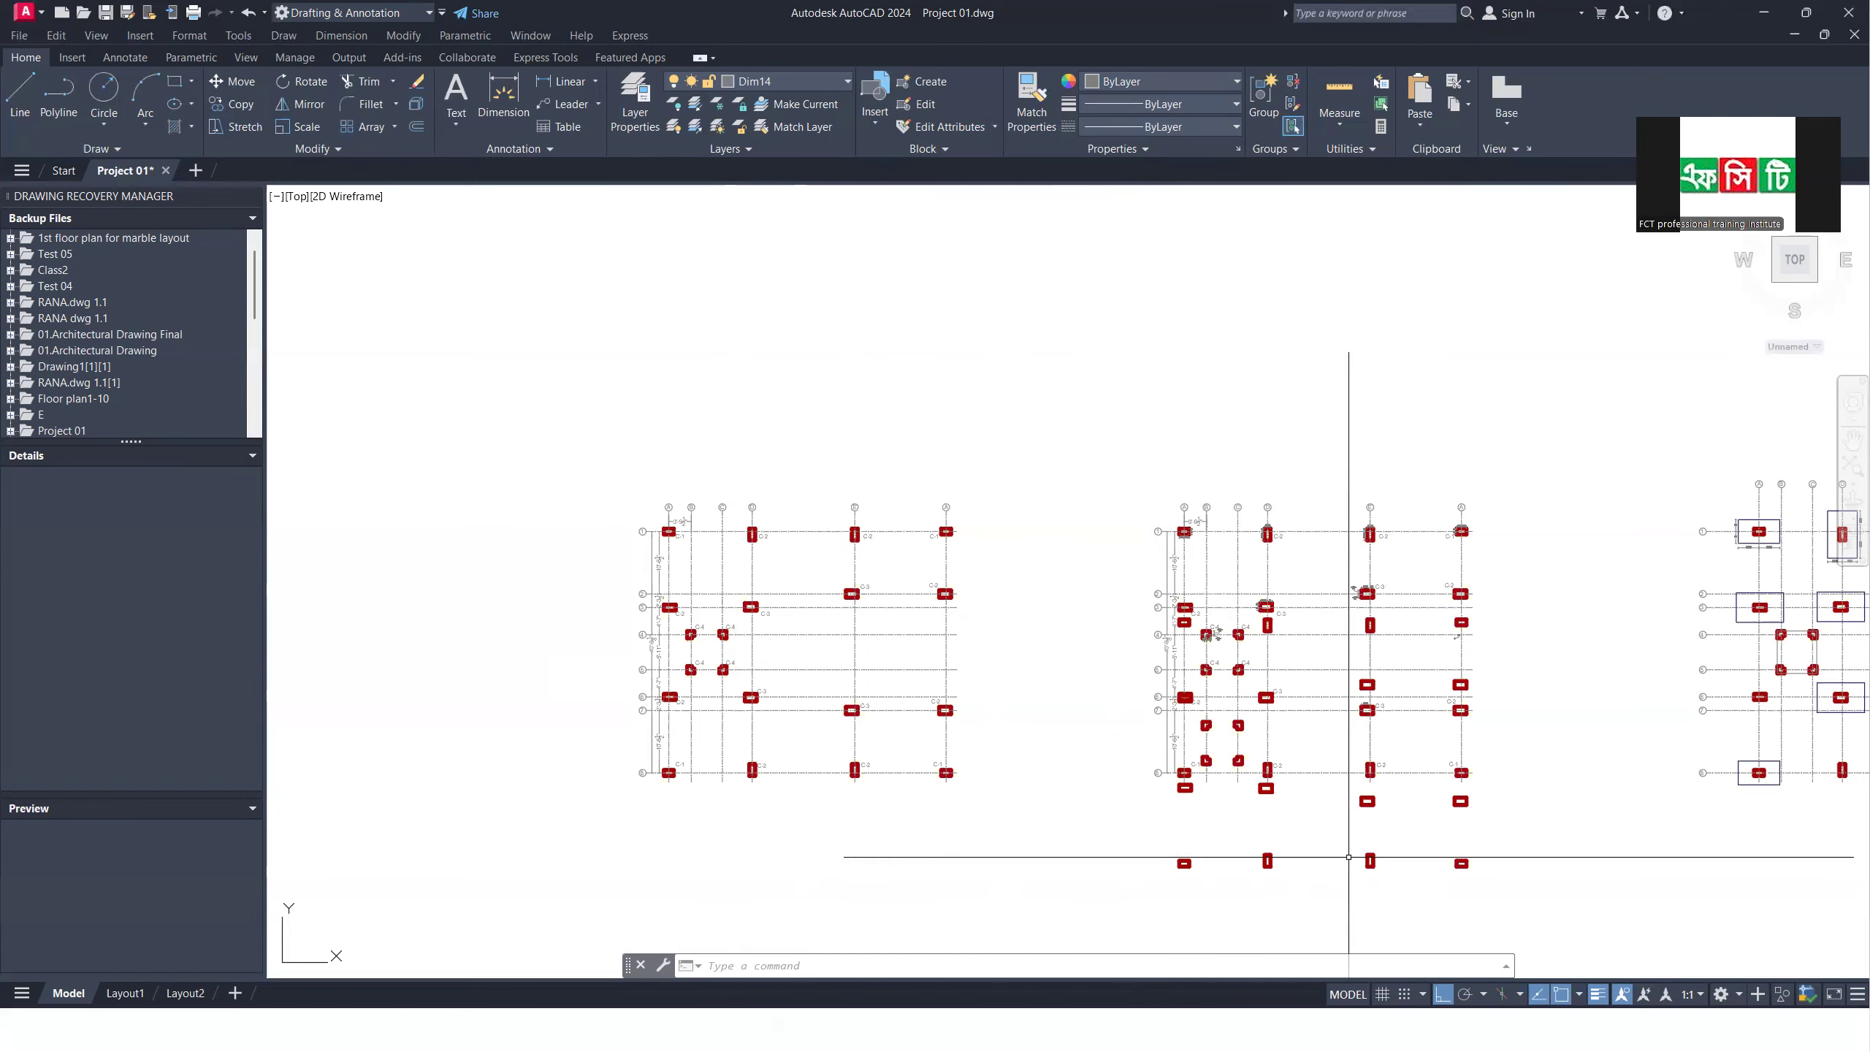
{"action": "left_click", "coordinate": [1370, 860]}
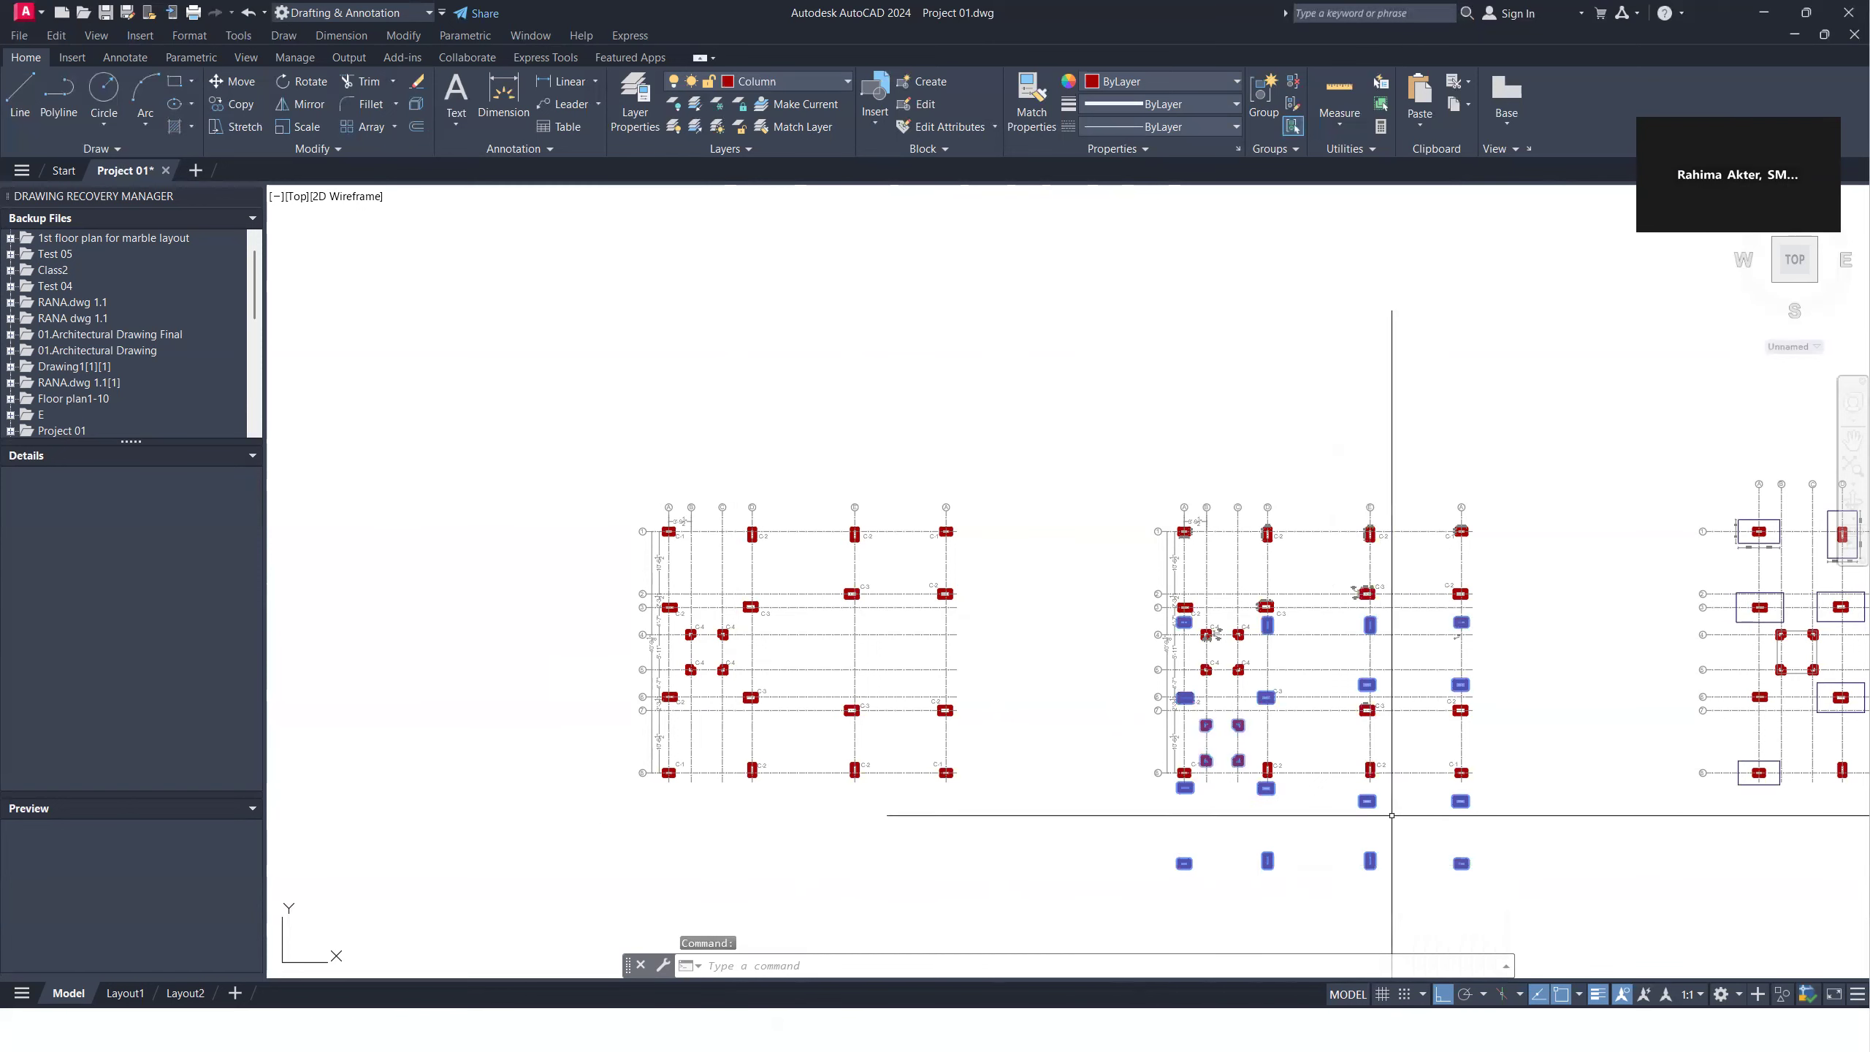
{"action": "key", "text": "Delete"}
Step: Examine the column layouts, the footing layout and the beam layout, comparing their grids and column labels
{"action": "scroll", "coordinate": [1421, 773], "scroll_direction": "down", "scroll_amount": 5}
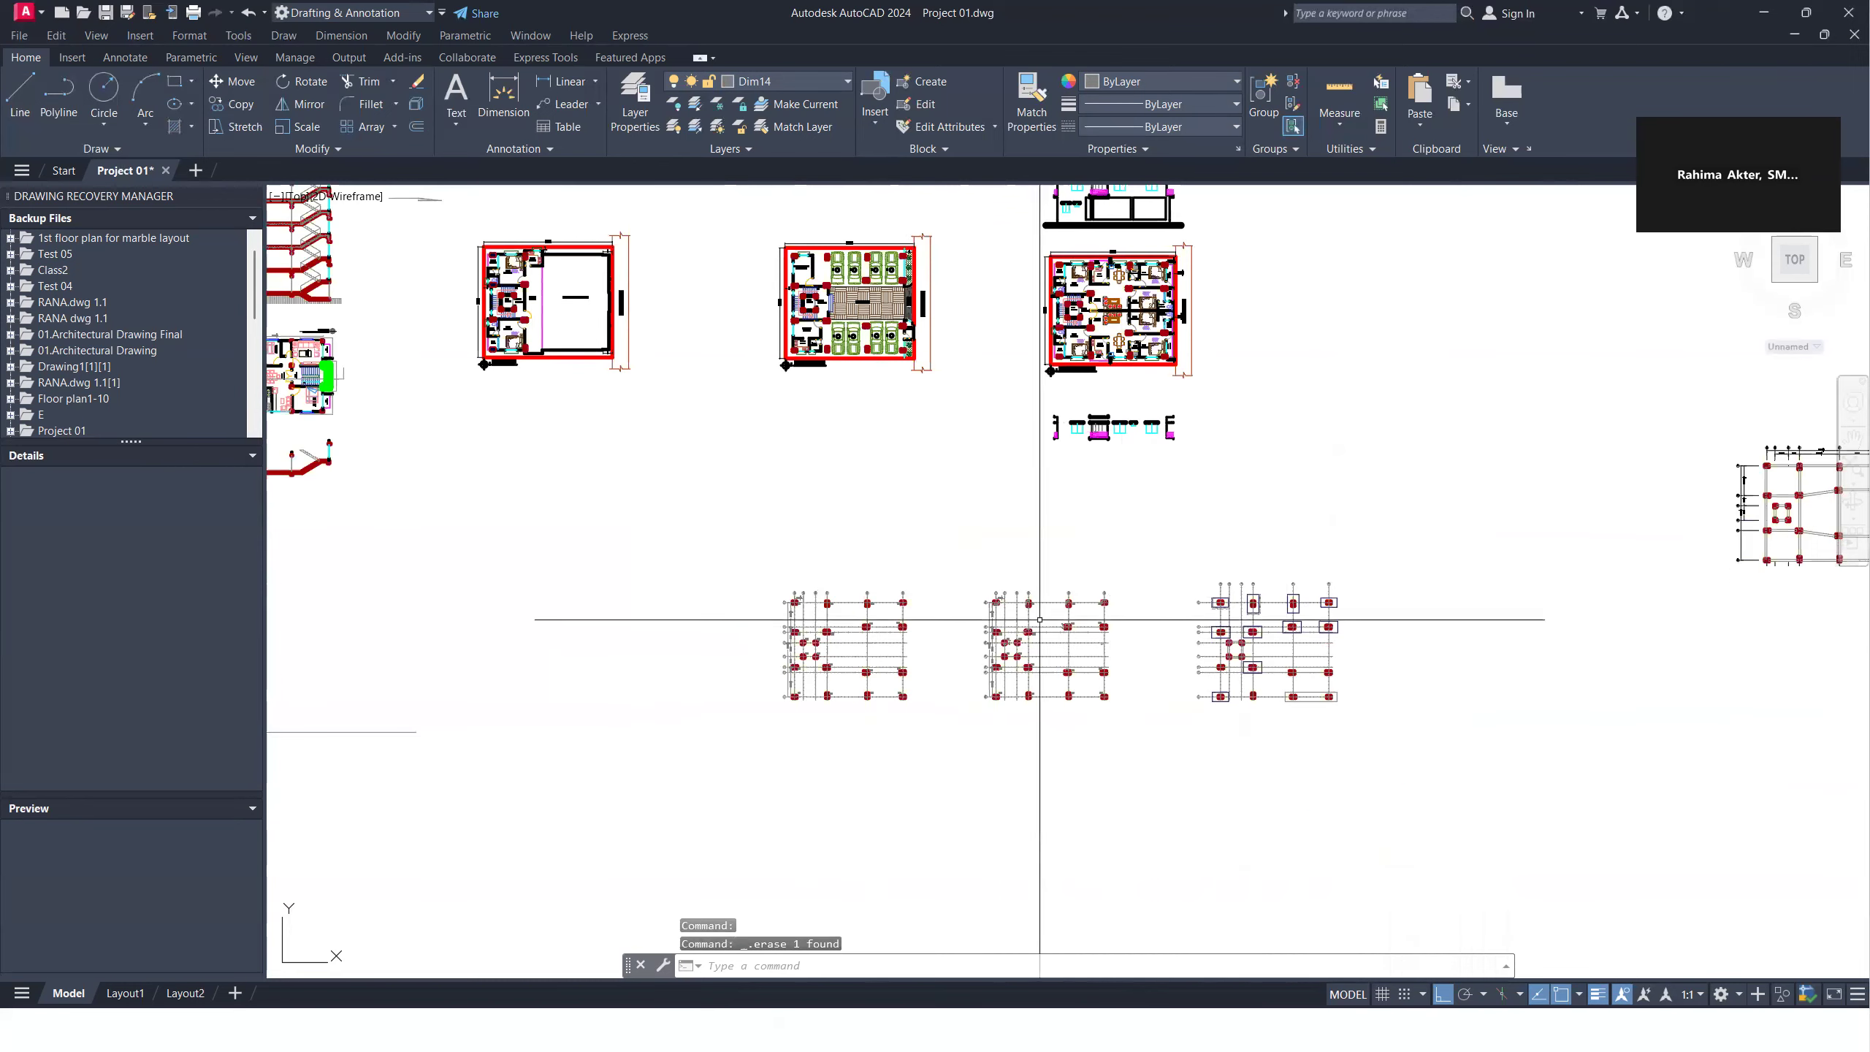
{"action": "scroll", "coordinate": [1073, 610], "scroll_direction": "up", "scroll_amount": 8}
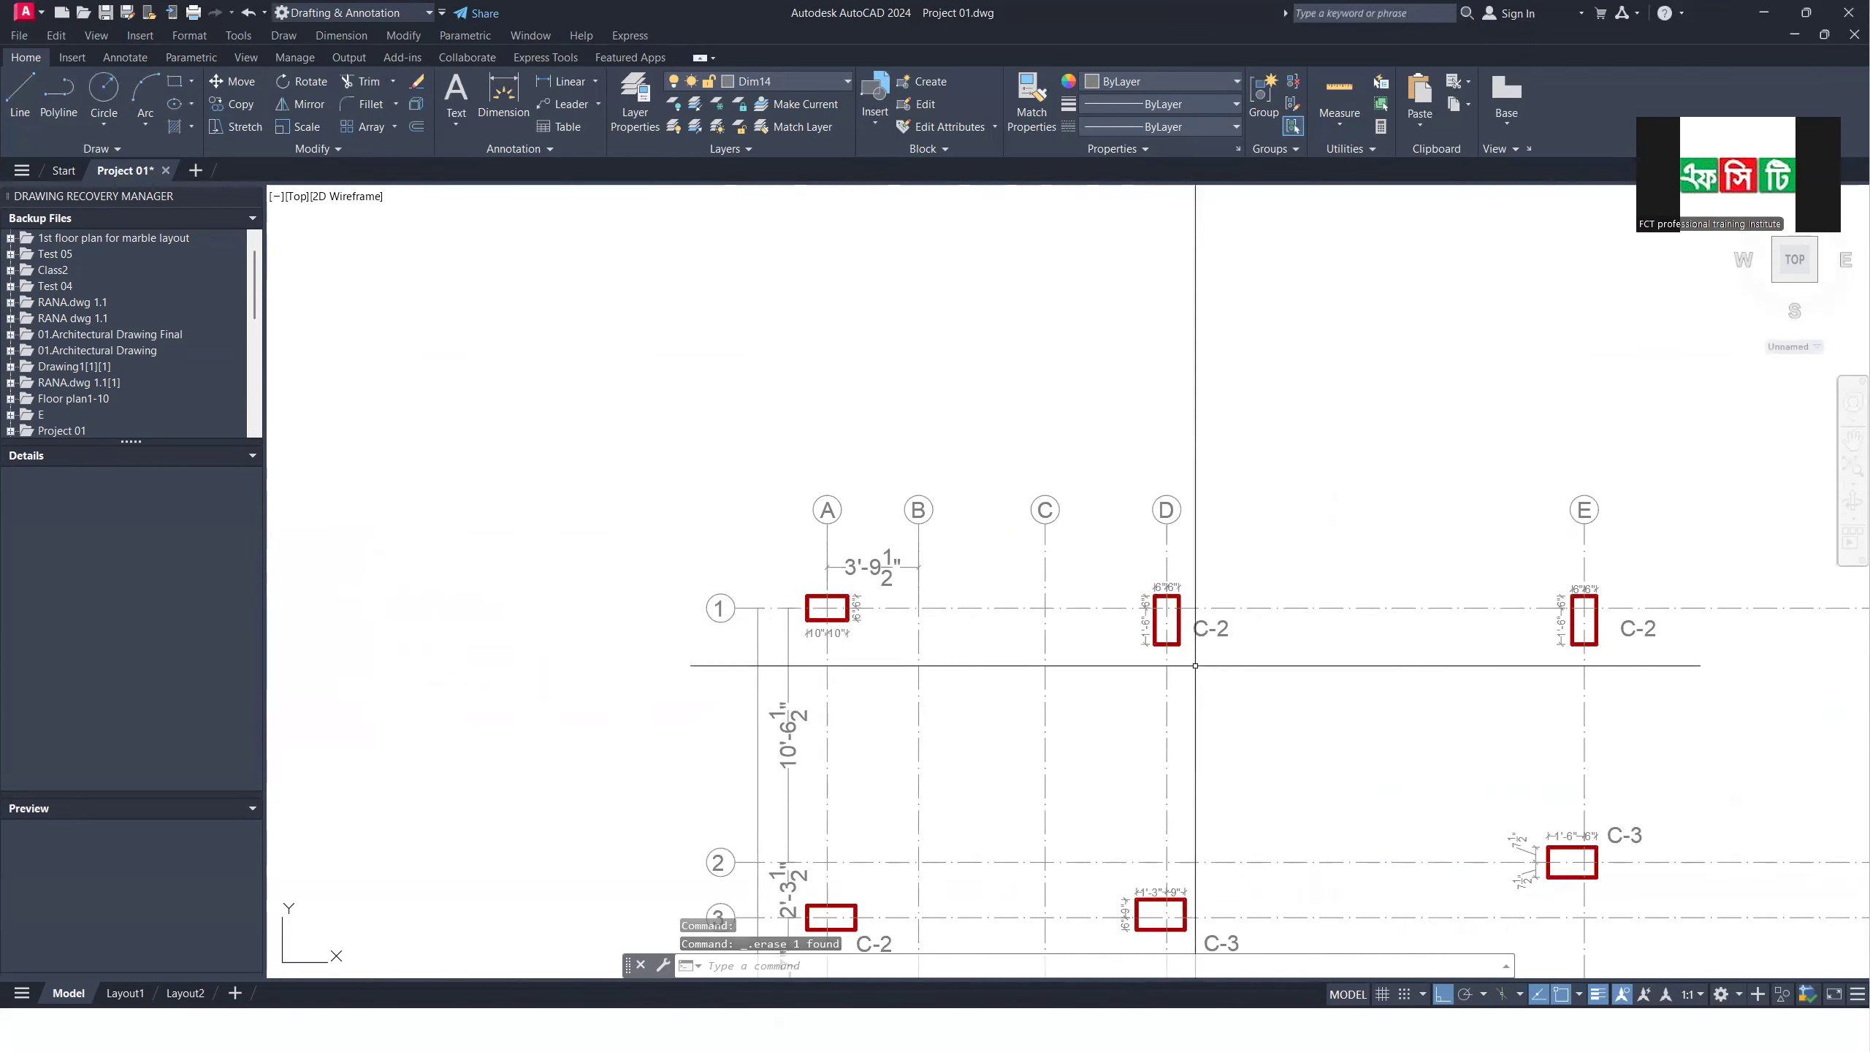
{"action": "scroll", "coordinate": [1195, 665], "scroll_direction": "down", "scroll_amount": 4}
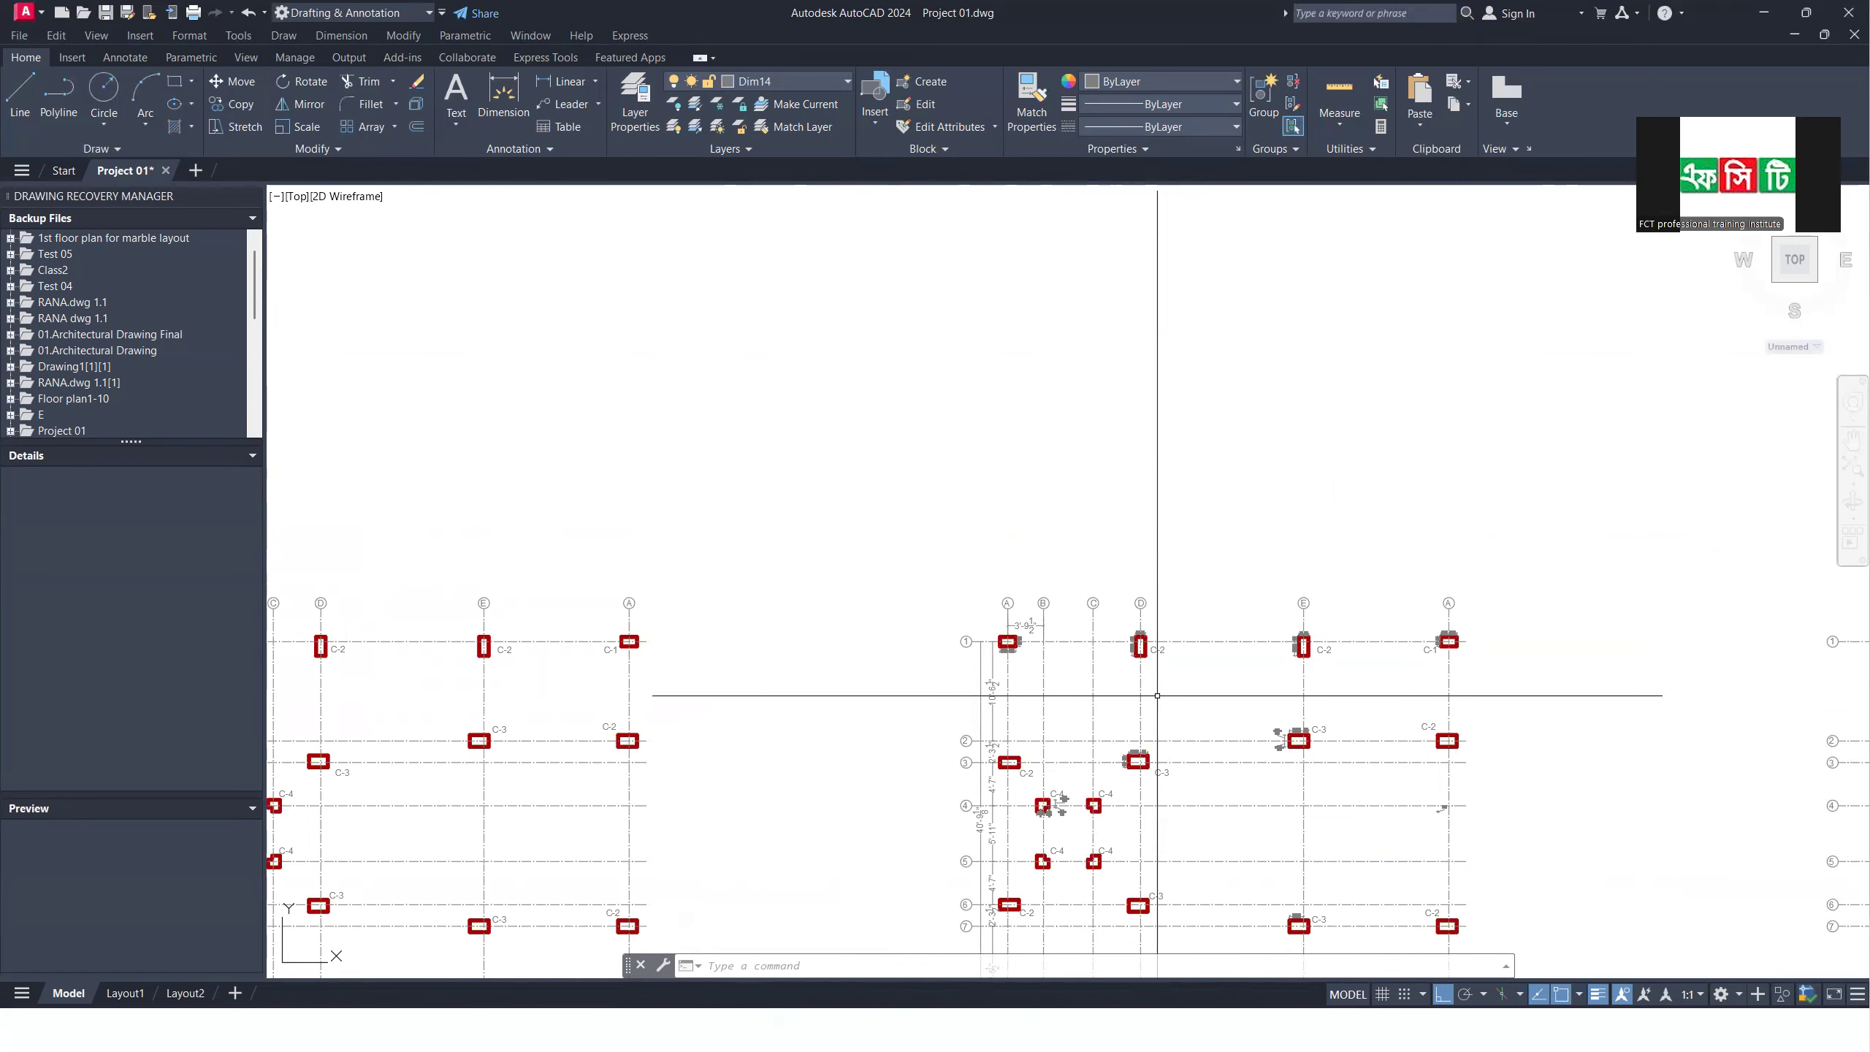
{"action": "scroll", "coordinate": [890, 610], "scroll_direction": "down", "scroll_amount": 5}
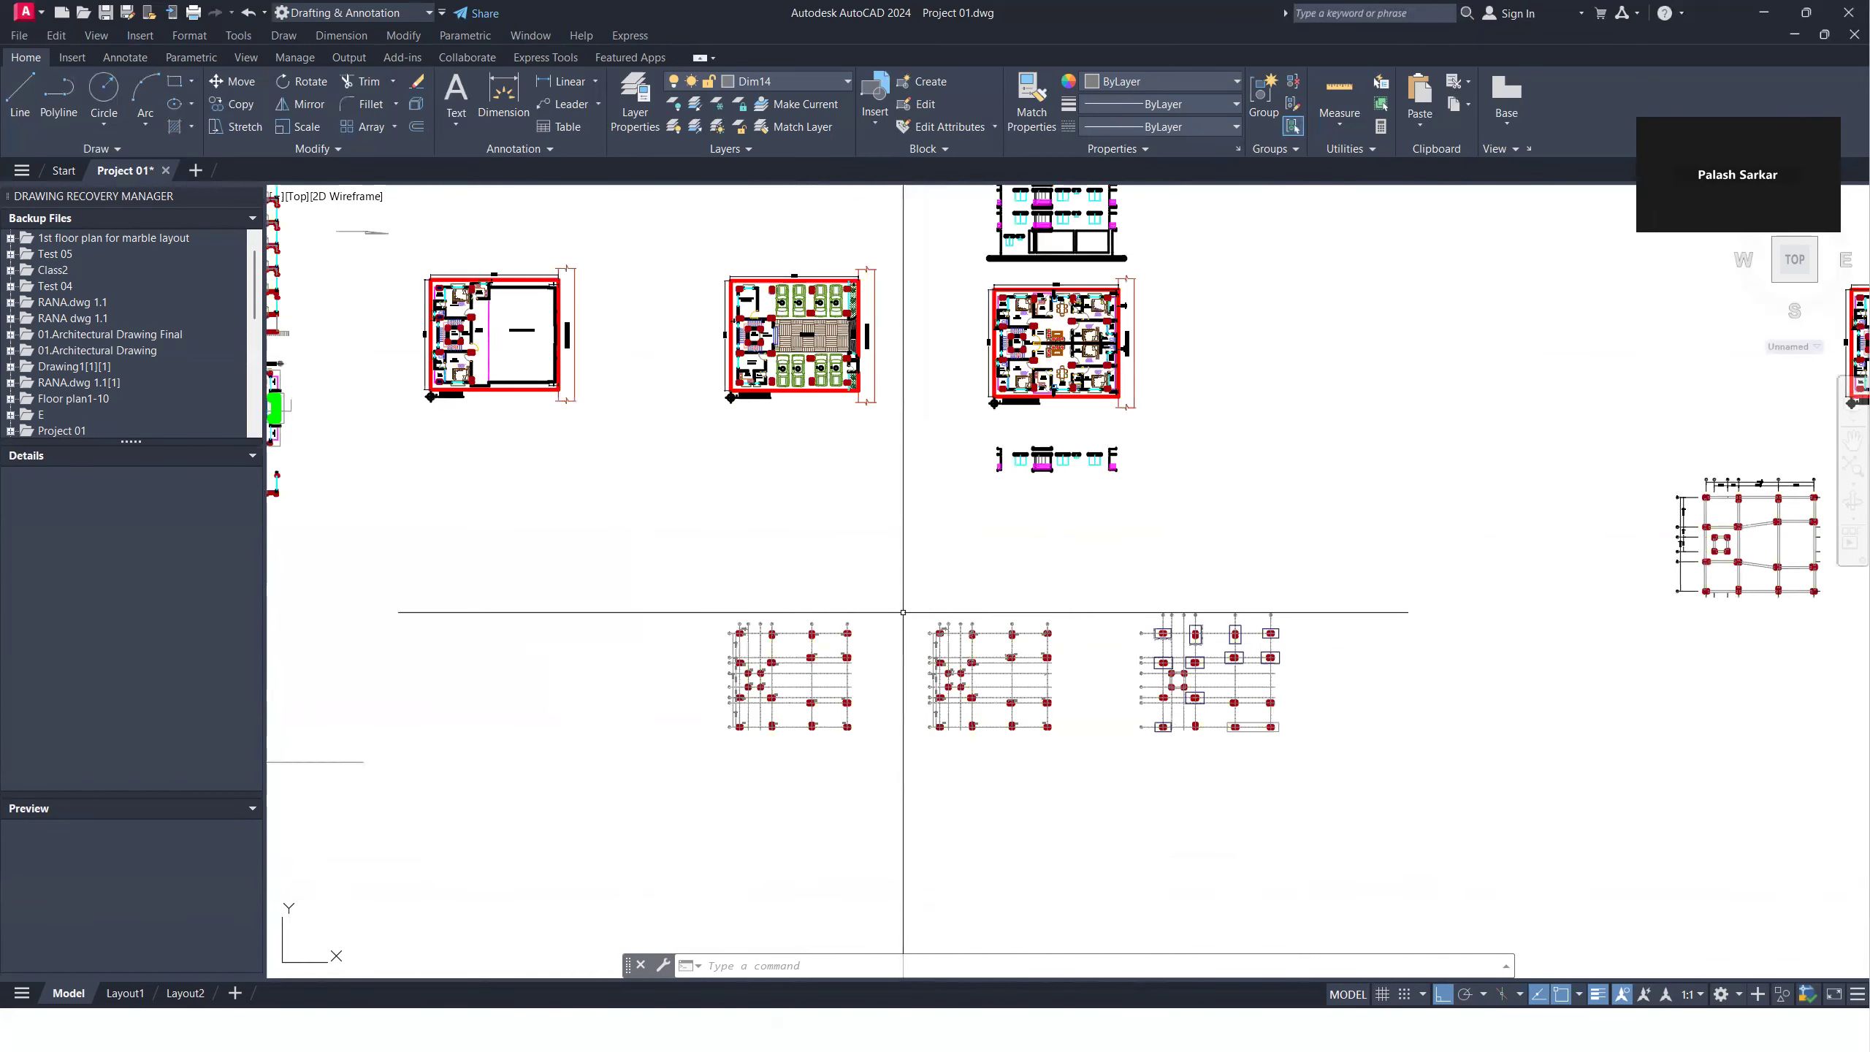
{"action": "scroll", "coordinate": [1266, 577], "scroll_direction": "up", "scroll_amount": 3}
{"action": "scroll", "coordinate": [1258, 560], "scroll_direction": "up", "scroll_amount": 3}
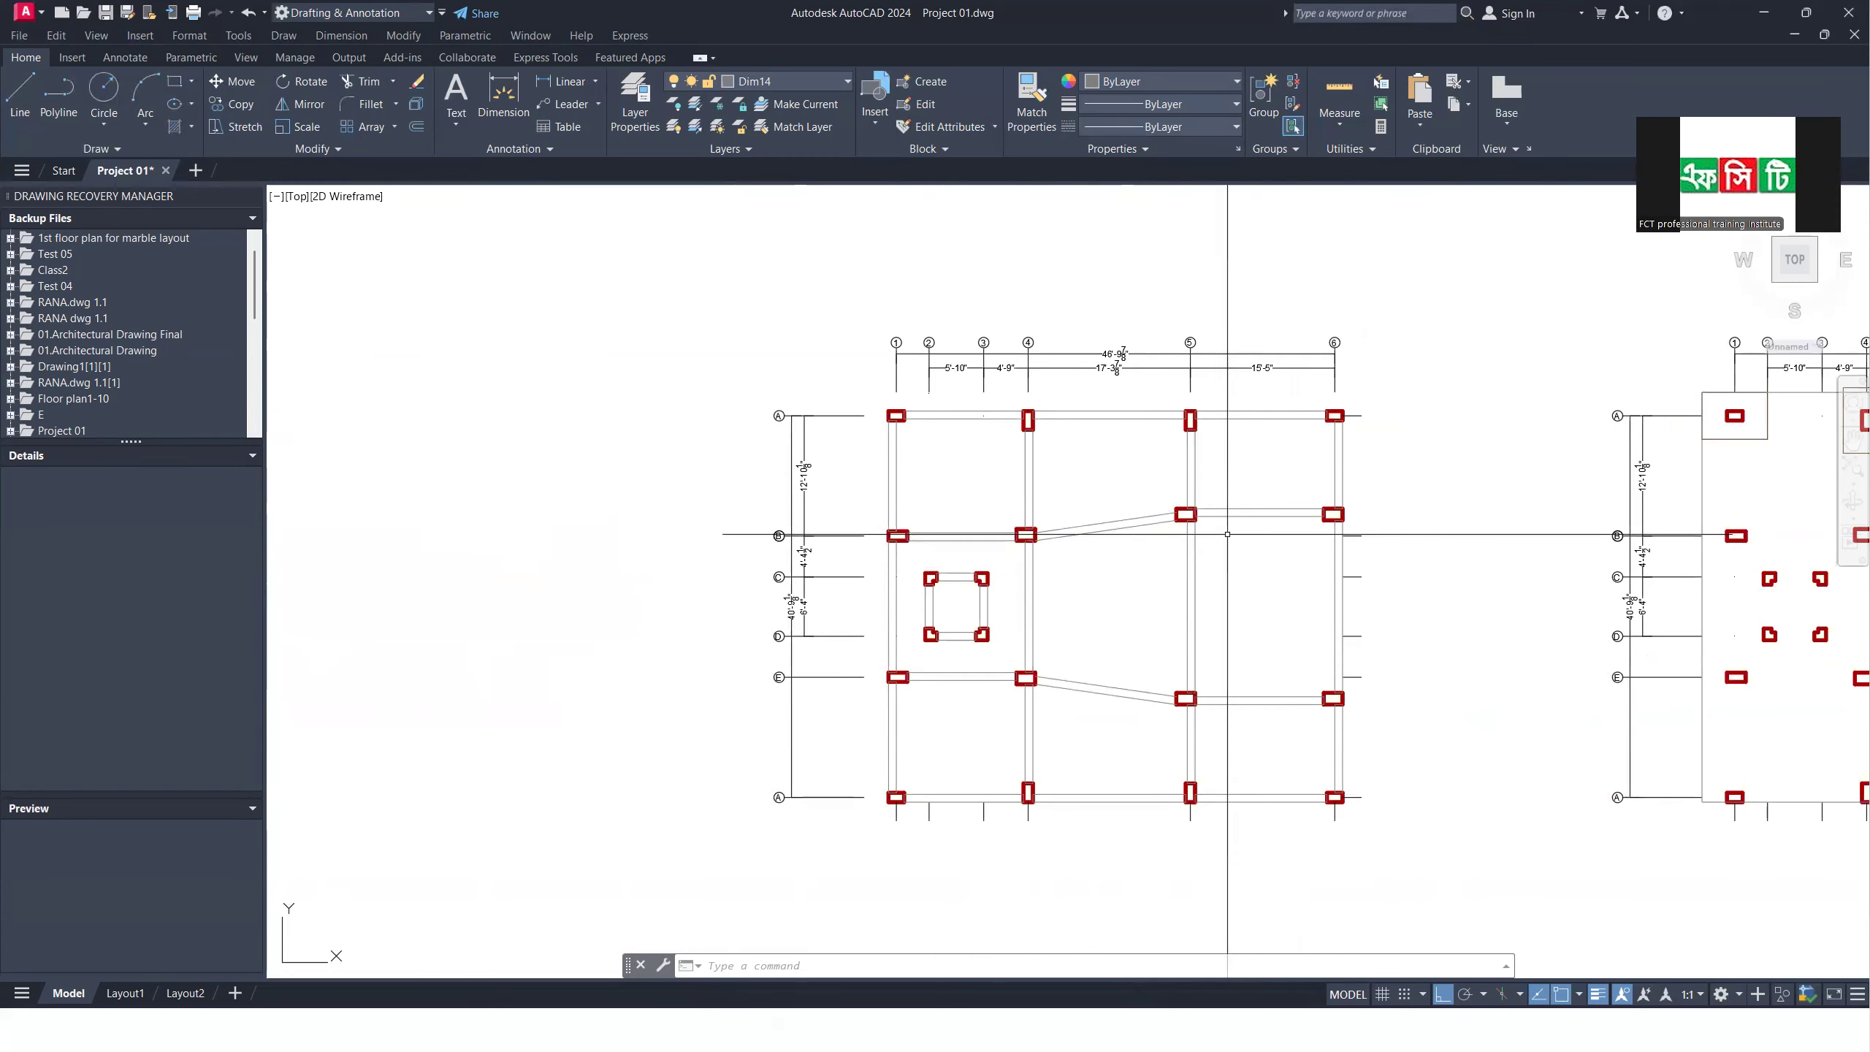
{"action": "scroll", "coordinate": [1365, 451], "scroll_direction": "down", "scroll_amount": 5}
{"action": "scroll", "coordinate": [703, 614], "scroll_direction": "up", "scroll_amount": 3}
{"action": "scroll", "coordinate": [760, 589], "scroll_direction": "down", "scroll_amount": 3}
{"action": "scroll", "coordinate": [633, 589], "scroll_direction": "up", "scroll_amount": 5}
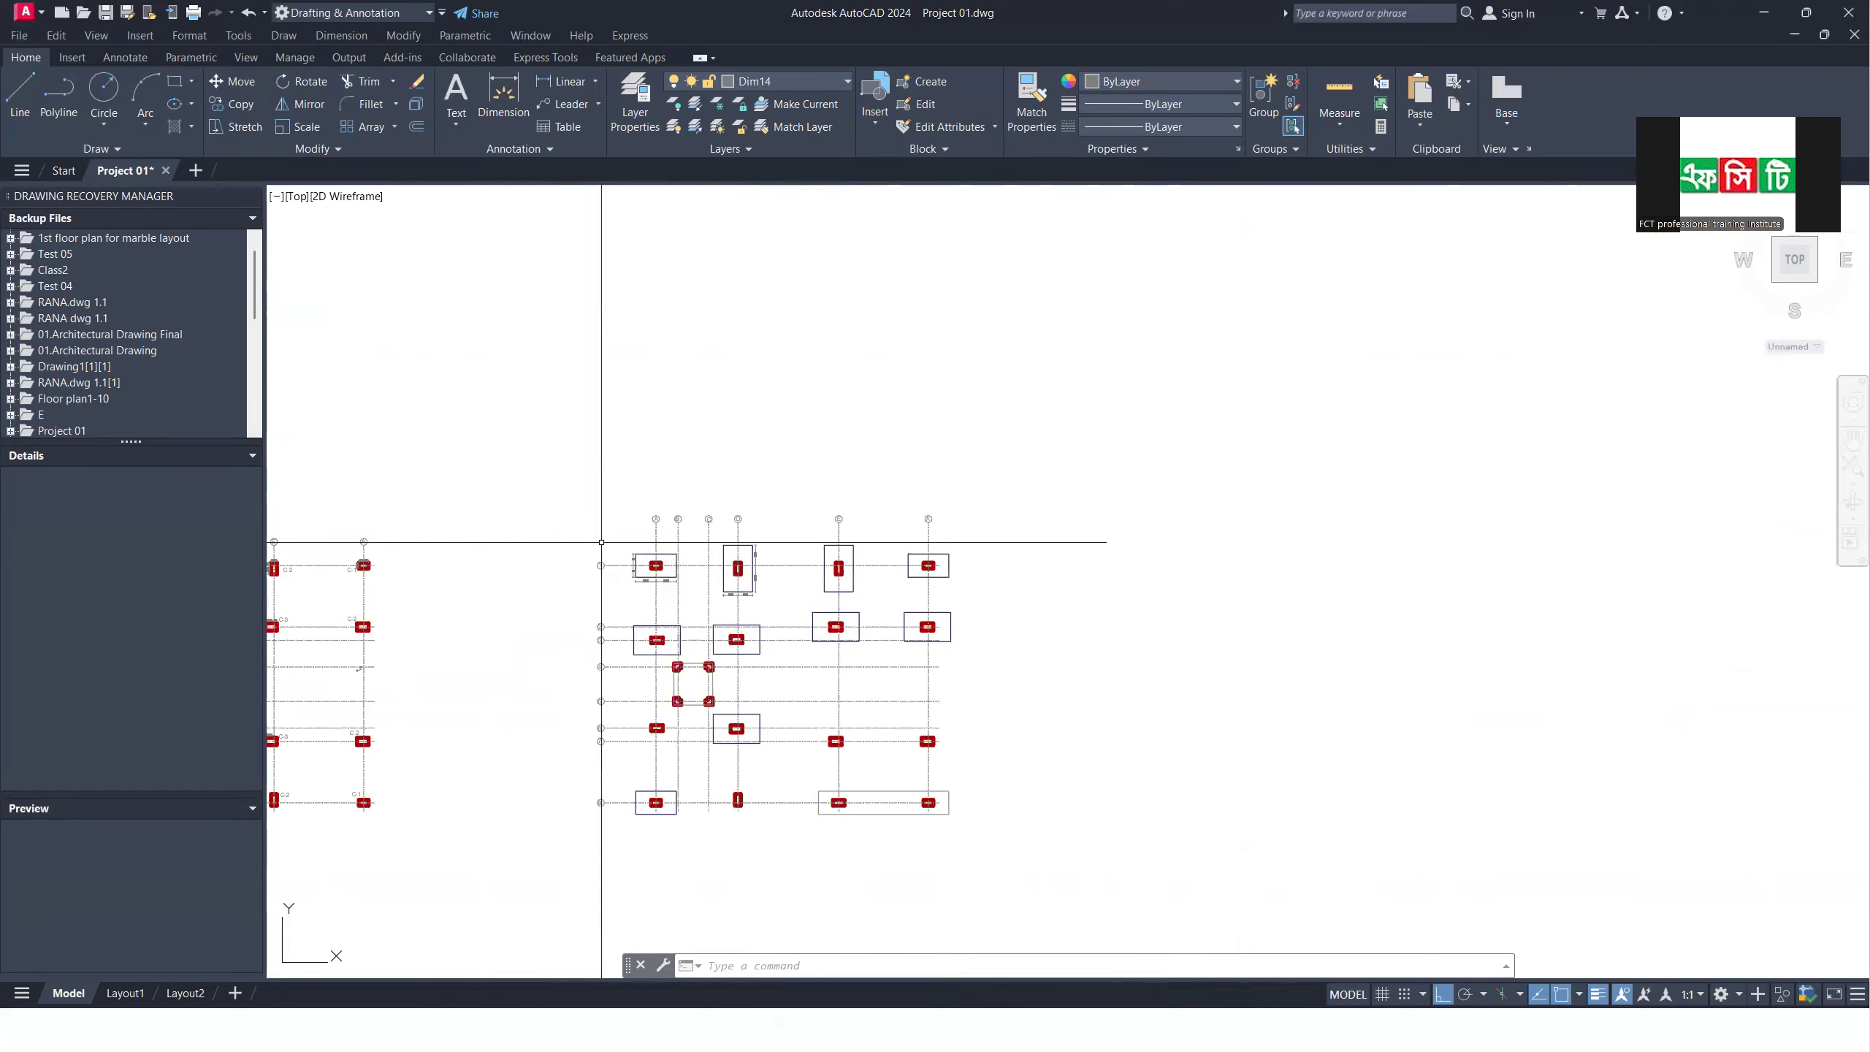
{"action": "scroll", "coordinate": [902, 634], "scroll_direction": "down", "scroll_amount": 3}
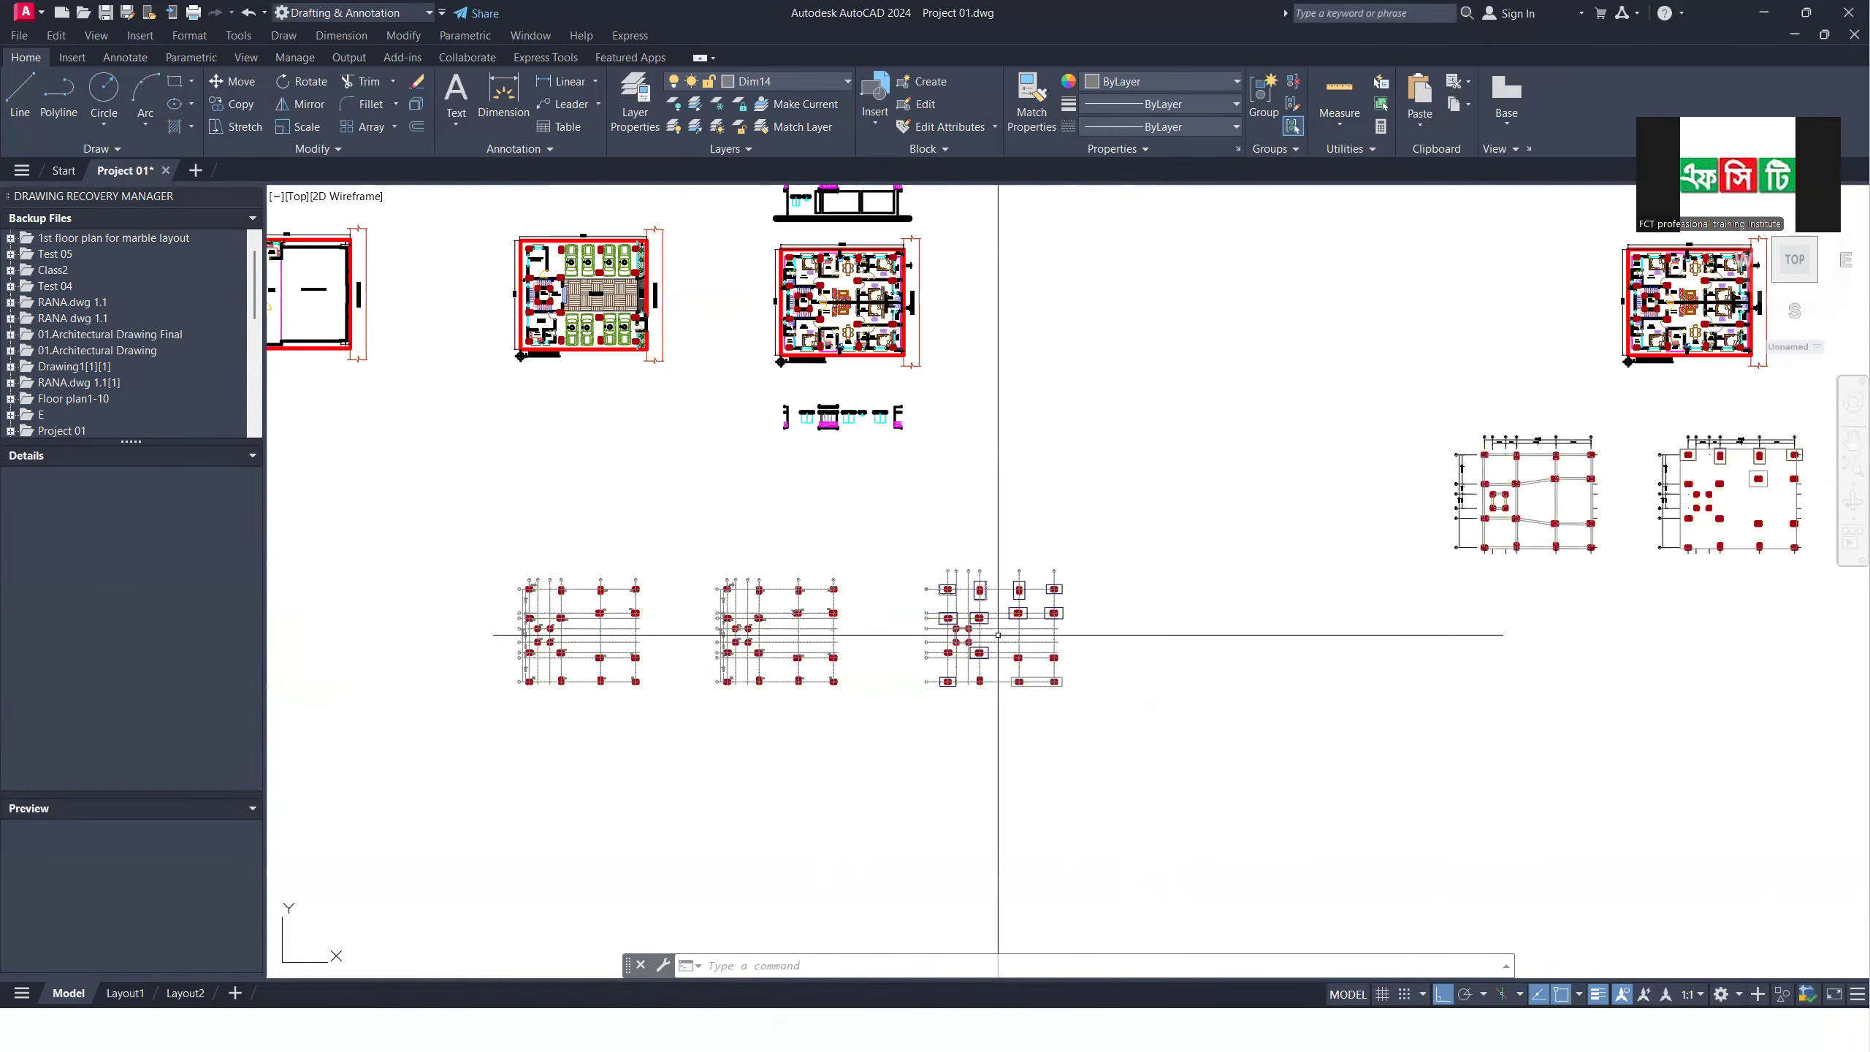
{"action": "scroll", "coordinate": [785, 610], "scroll_direction": "up", "scroll_amount": 3}
{"action": "scroll", "coordinate": [853, 615], "scroll_direction": "down", "scroll_amount": 3}
{"action": "scroll", "coordinate": [798, 612], "scroll_direction": "up", "scroll_amount": 5}
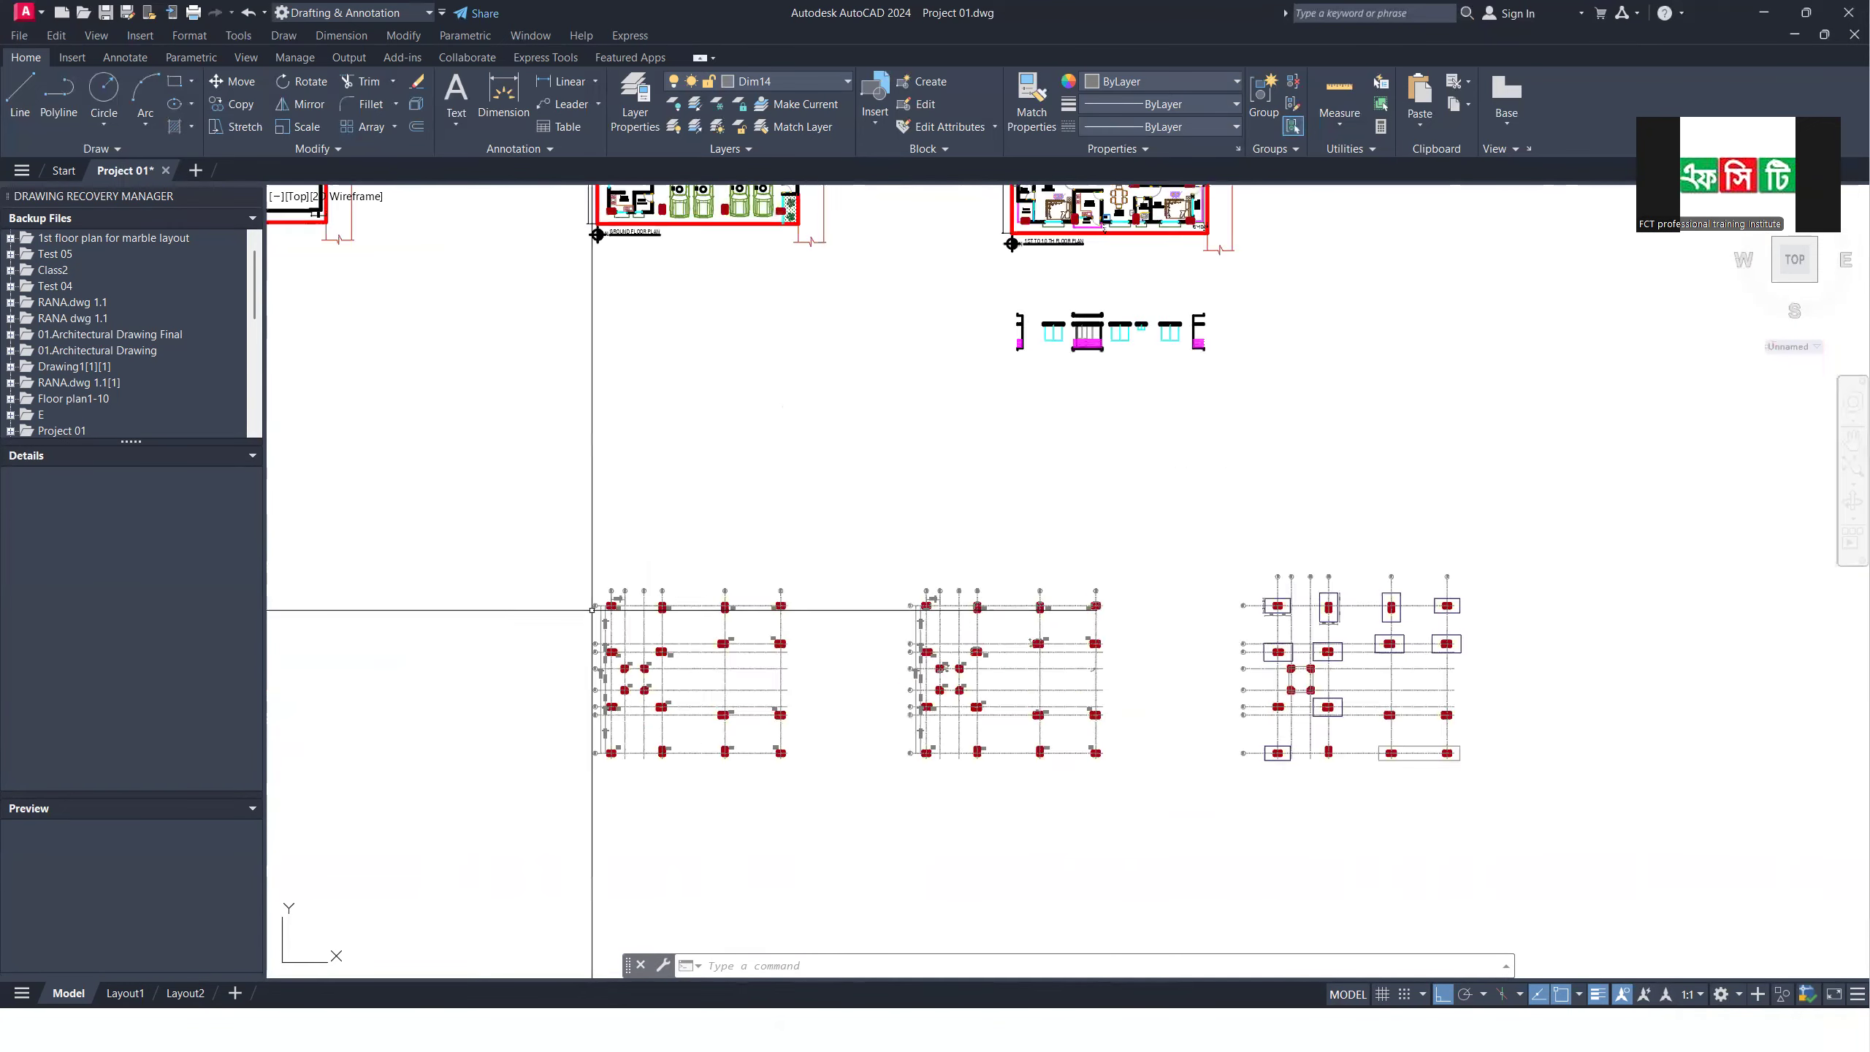
Step: Explode the grouped columns of the first column layout plan into separate objects
{"action": "left_click", "coordinate": [809, 638]}
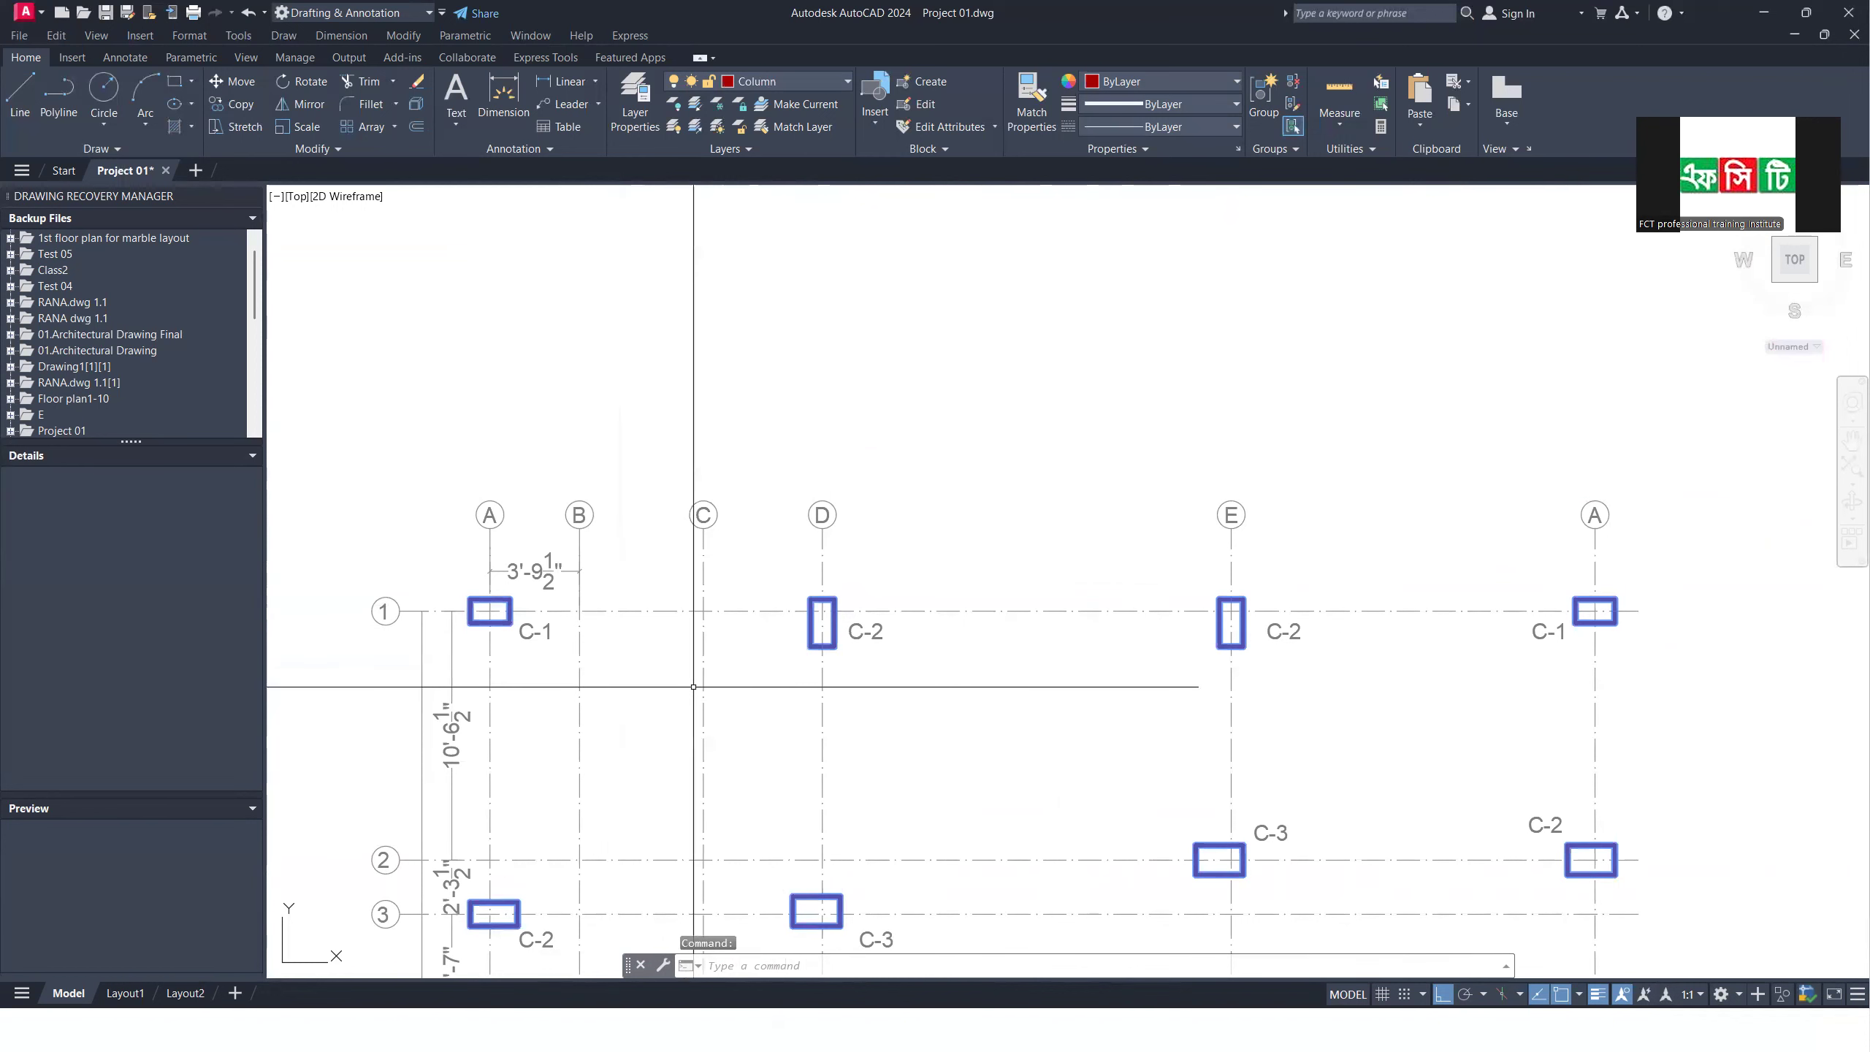
{"action": "type", "text": "x"}
{"action": "key", "text": "Return"}
Step: Isolate the Column and Grid Line layers, using a column and gridline E with its bubble from the first column layout plan
{"action": "left_click", "coordinate": [811, 626]}
{"action": "scroll", "coordinate": [675, 704], "scroll_direction": "down", "scroll_amount": 3}
{"action": "scroll", "coordinate": [992, 549], "scroll_direction": "up", "scroll_amount": 3}
{"action": "left_click", "coordinate": [992, 549]}
{"action": "left_click", "coordinate": [846, 657]}
{"action": "left_click", "coordinate": [1019, 731]}
{"action": "left_click", "coordinate": [984, 751]}
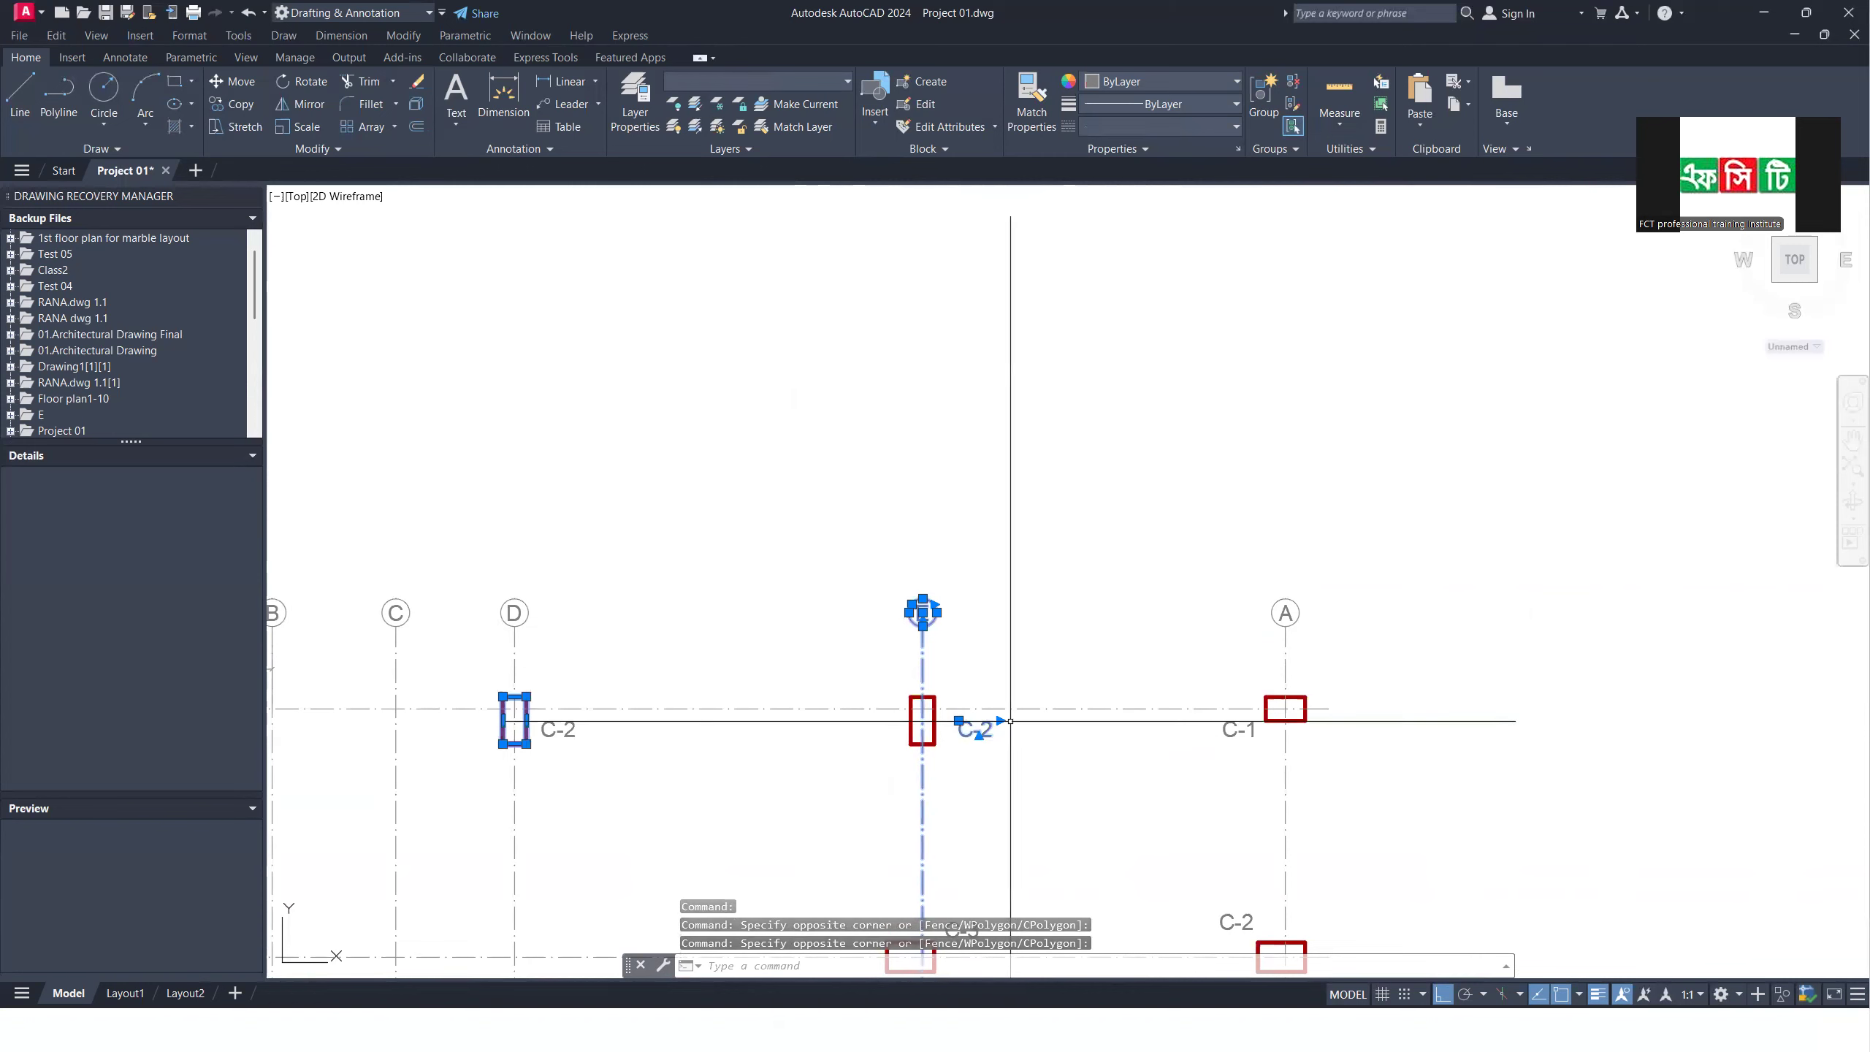
{"action": "left_click", "coordinate": [1022, 723]}
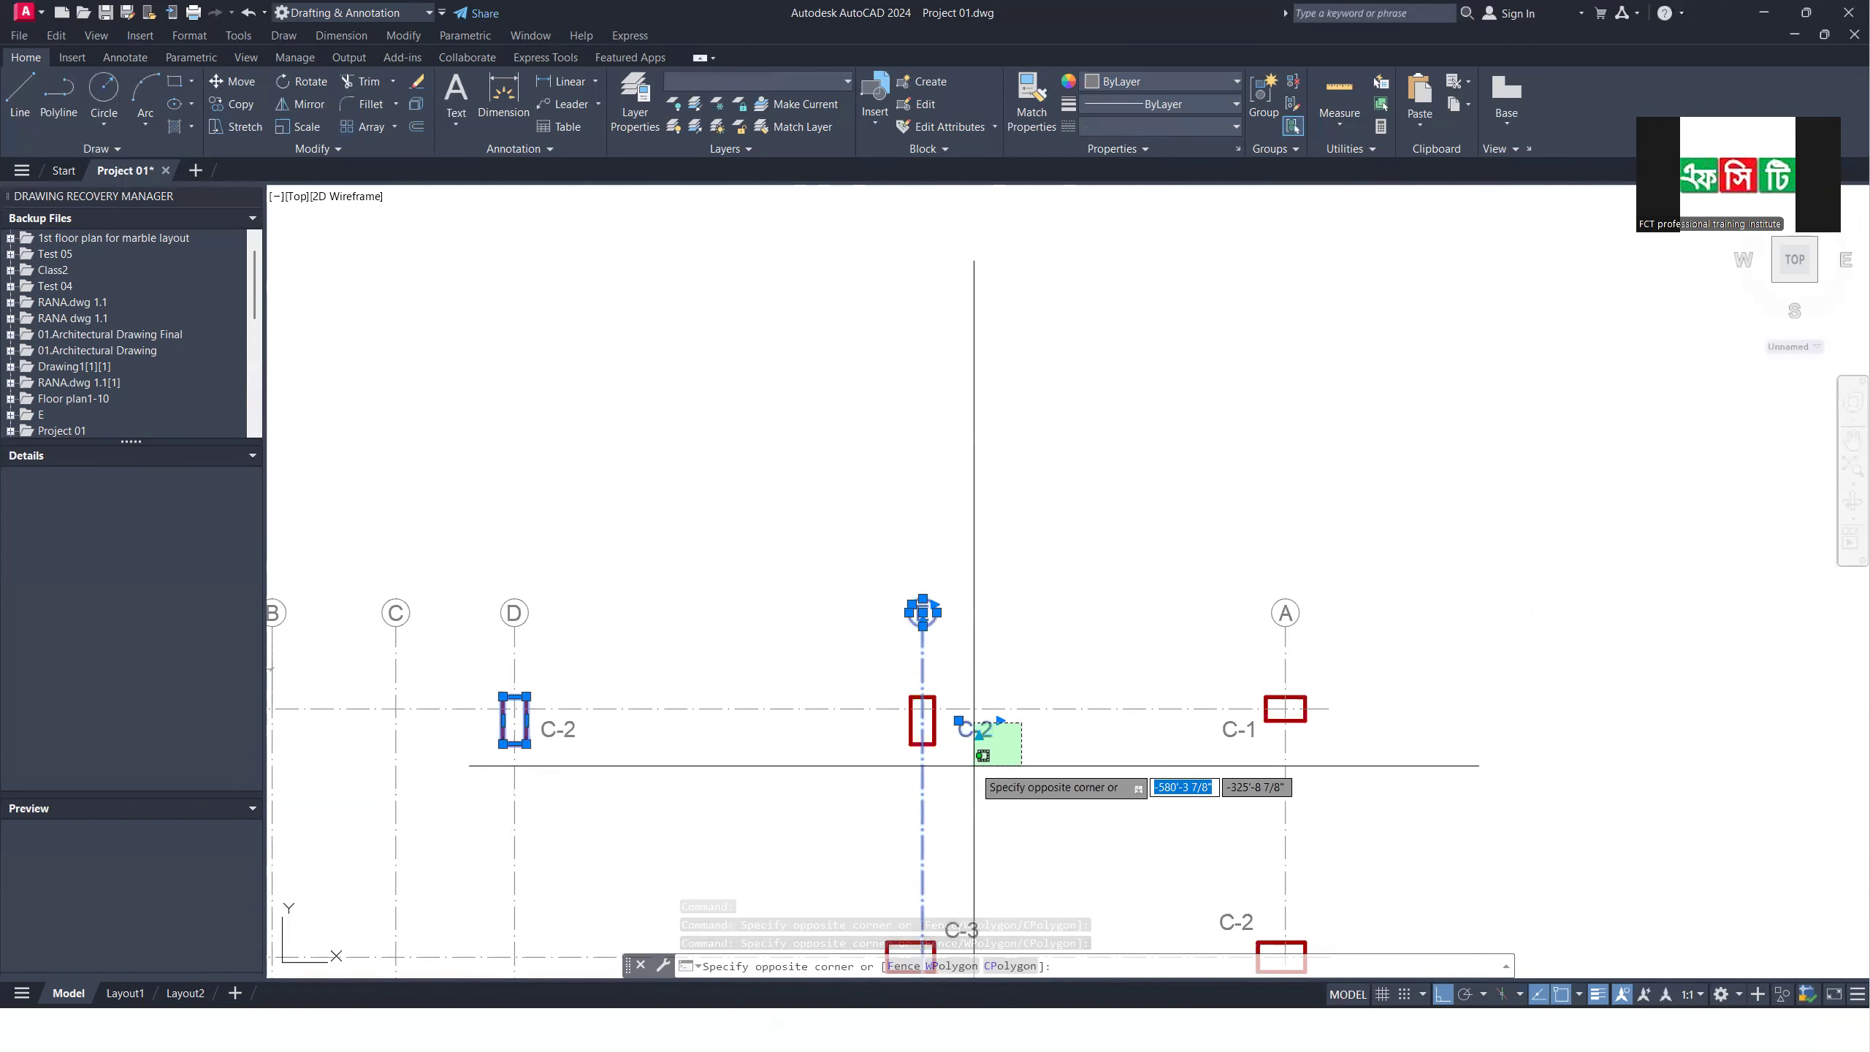
{"action": "left_click", "coordinate": [973, 759]}
{"action": "left_click", "coordinate": [1009, 735], "text": "shift"}
{"action": "left_click", "coordinate": [947, 752], "text": "shift"}
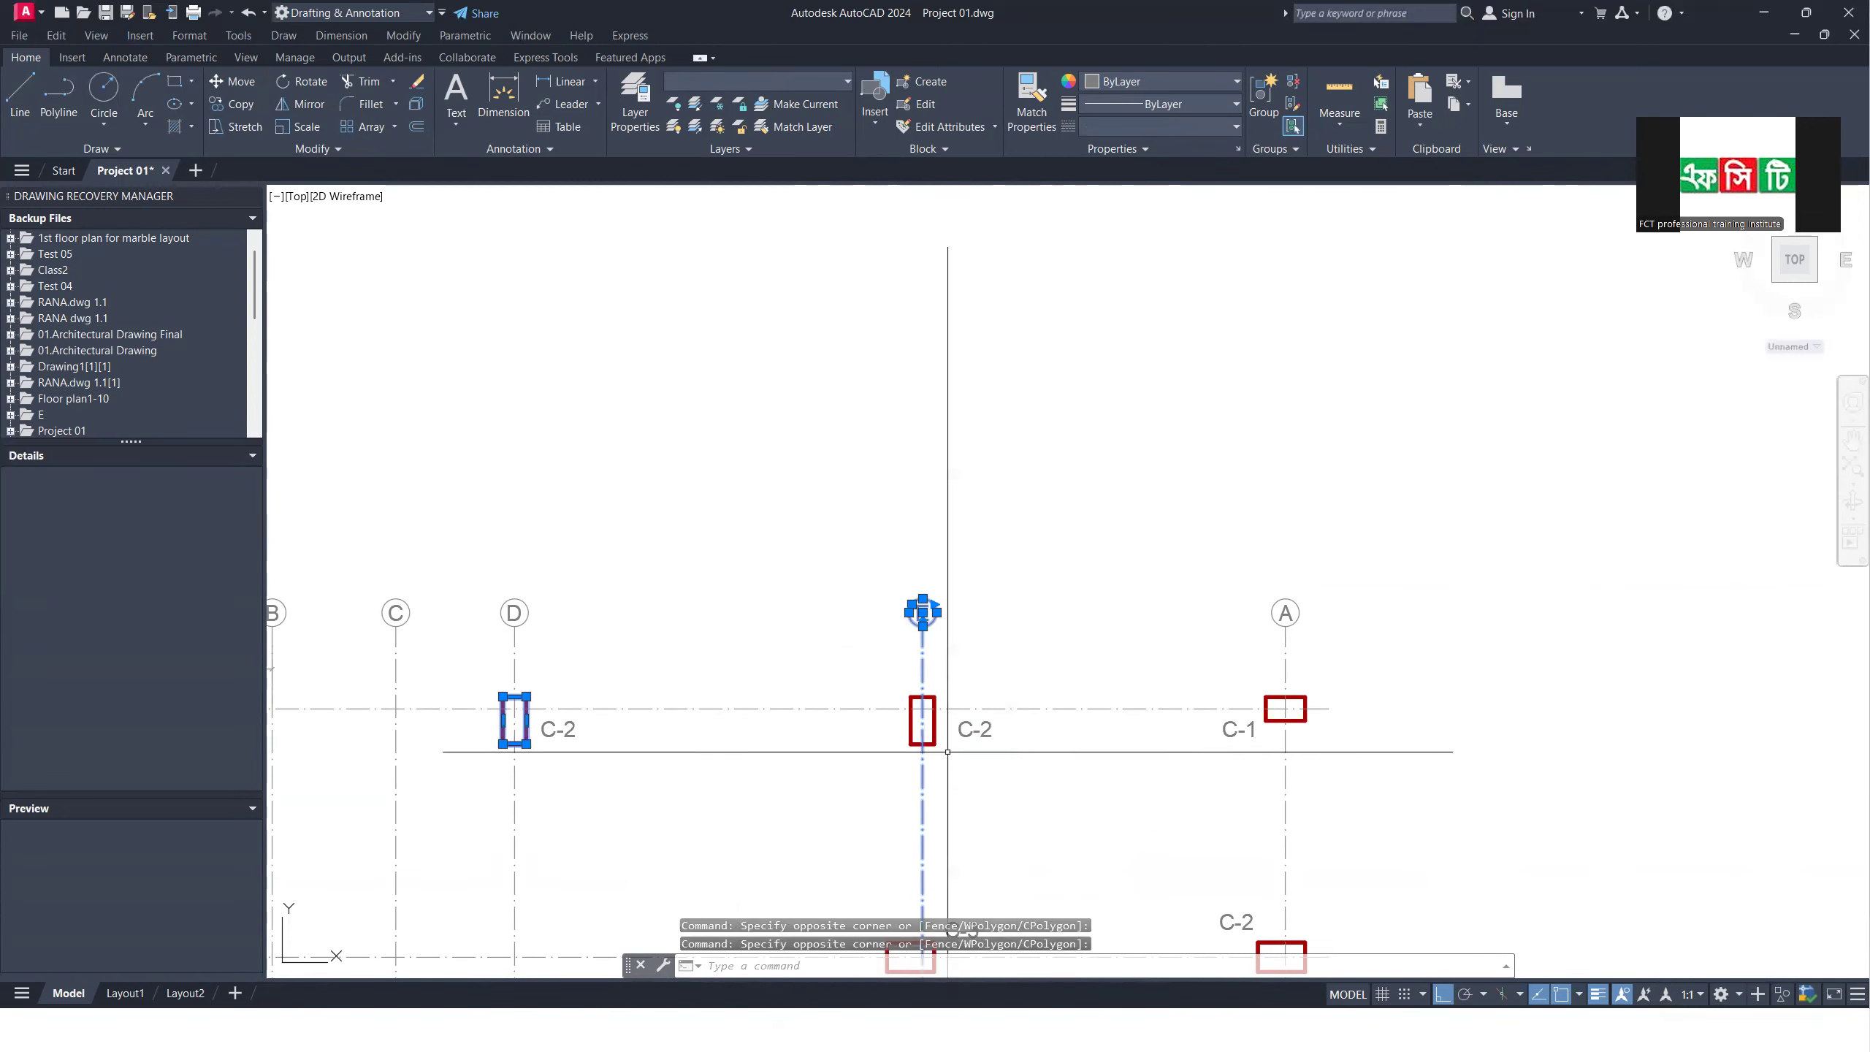
{"action": "scroll", "coordinate": [1104, 604], "scroll_direction": "down", "scroll_amount": 6}
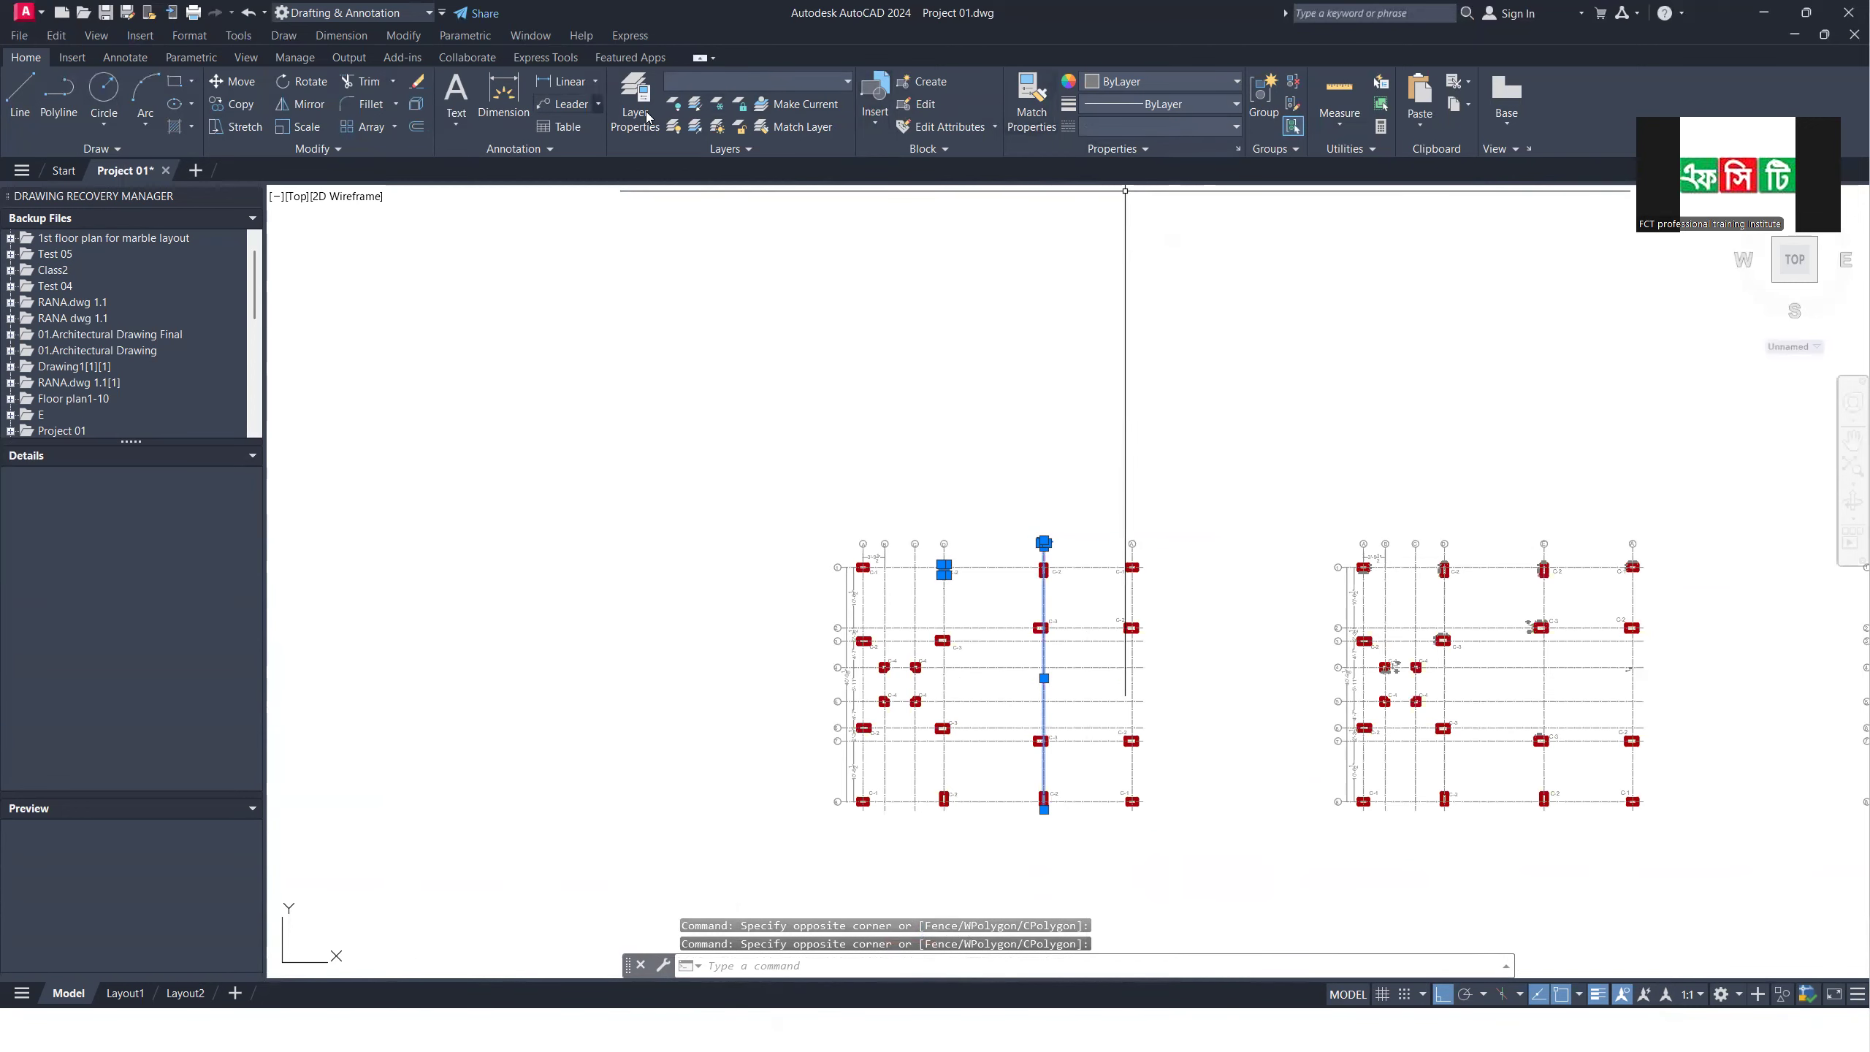
{"action": "left_click", "coordinate": [696, 106]}
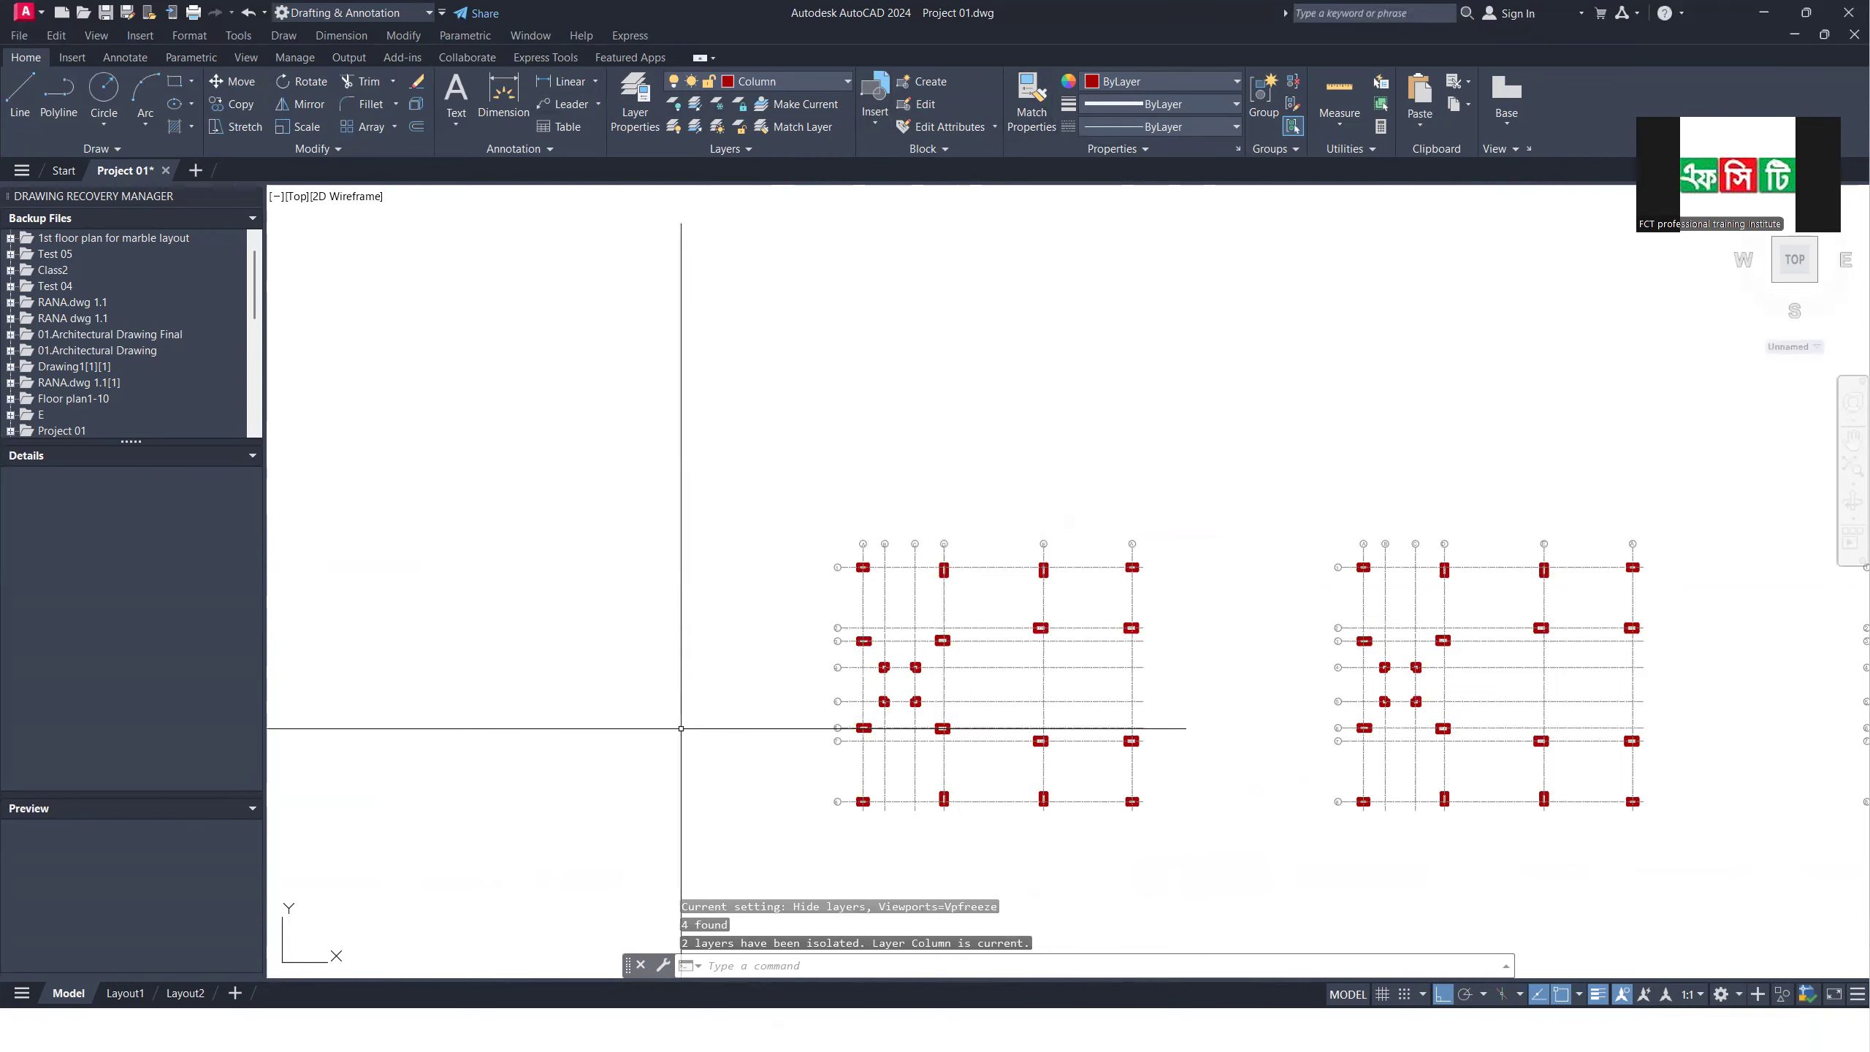
Step: Copy the first column layout with its gridlines about 73' straight down and restore the layers hidden by the isolation
{"action": "left_click", "coordinate": [761, 455]}
{"action": "left_click", "coordinate": [1206, 853]}
{"action": "scroll", "coordinate": [1196, 647], "scroll_direction": "down", "scroll_amount": 2}
{"action": "scroll", "coordinate": [1195, 646], "scroll_direction": "down", "scroll_amount": 2}
{"action": "type", "text": "o"}
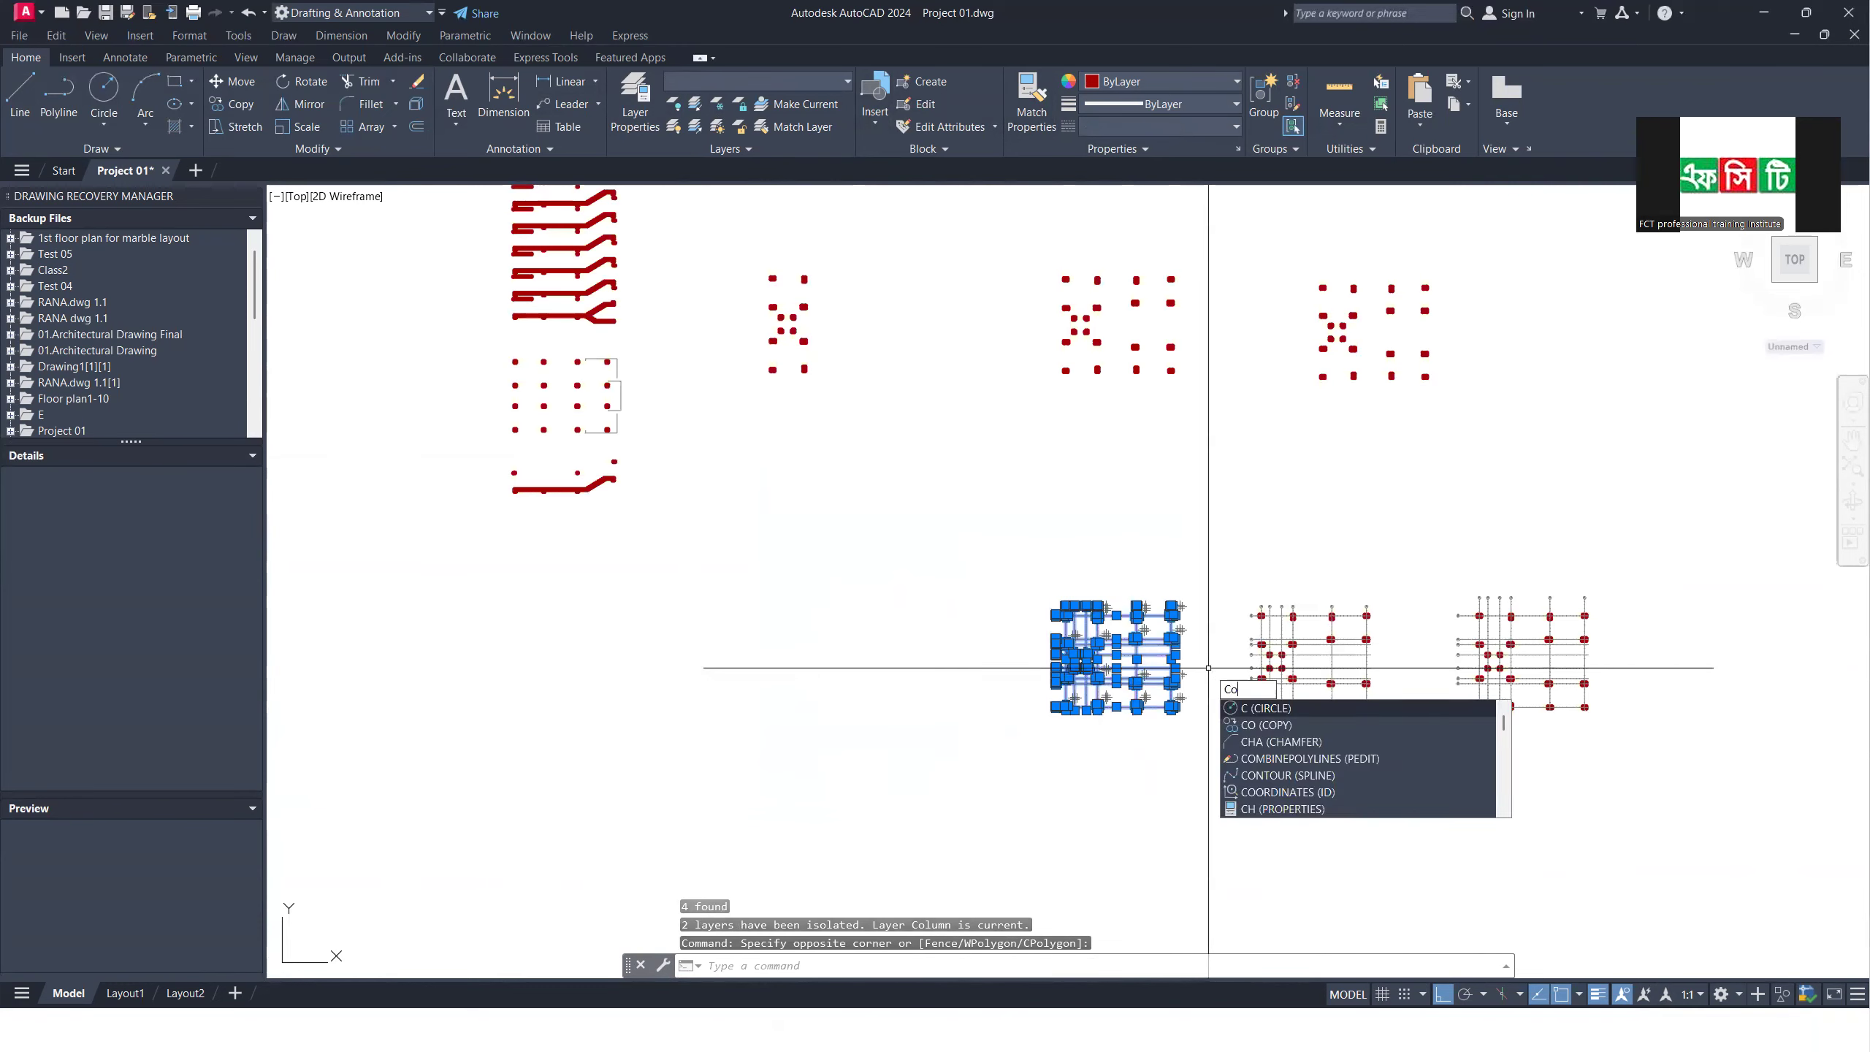
{"action": "key", "text": "Return"}
{"action": "left_click", "coordinate": [1251, 668]}
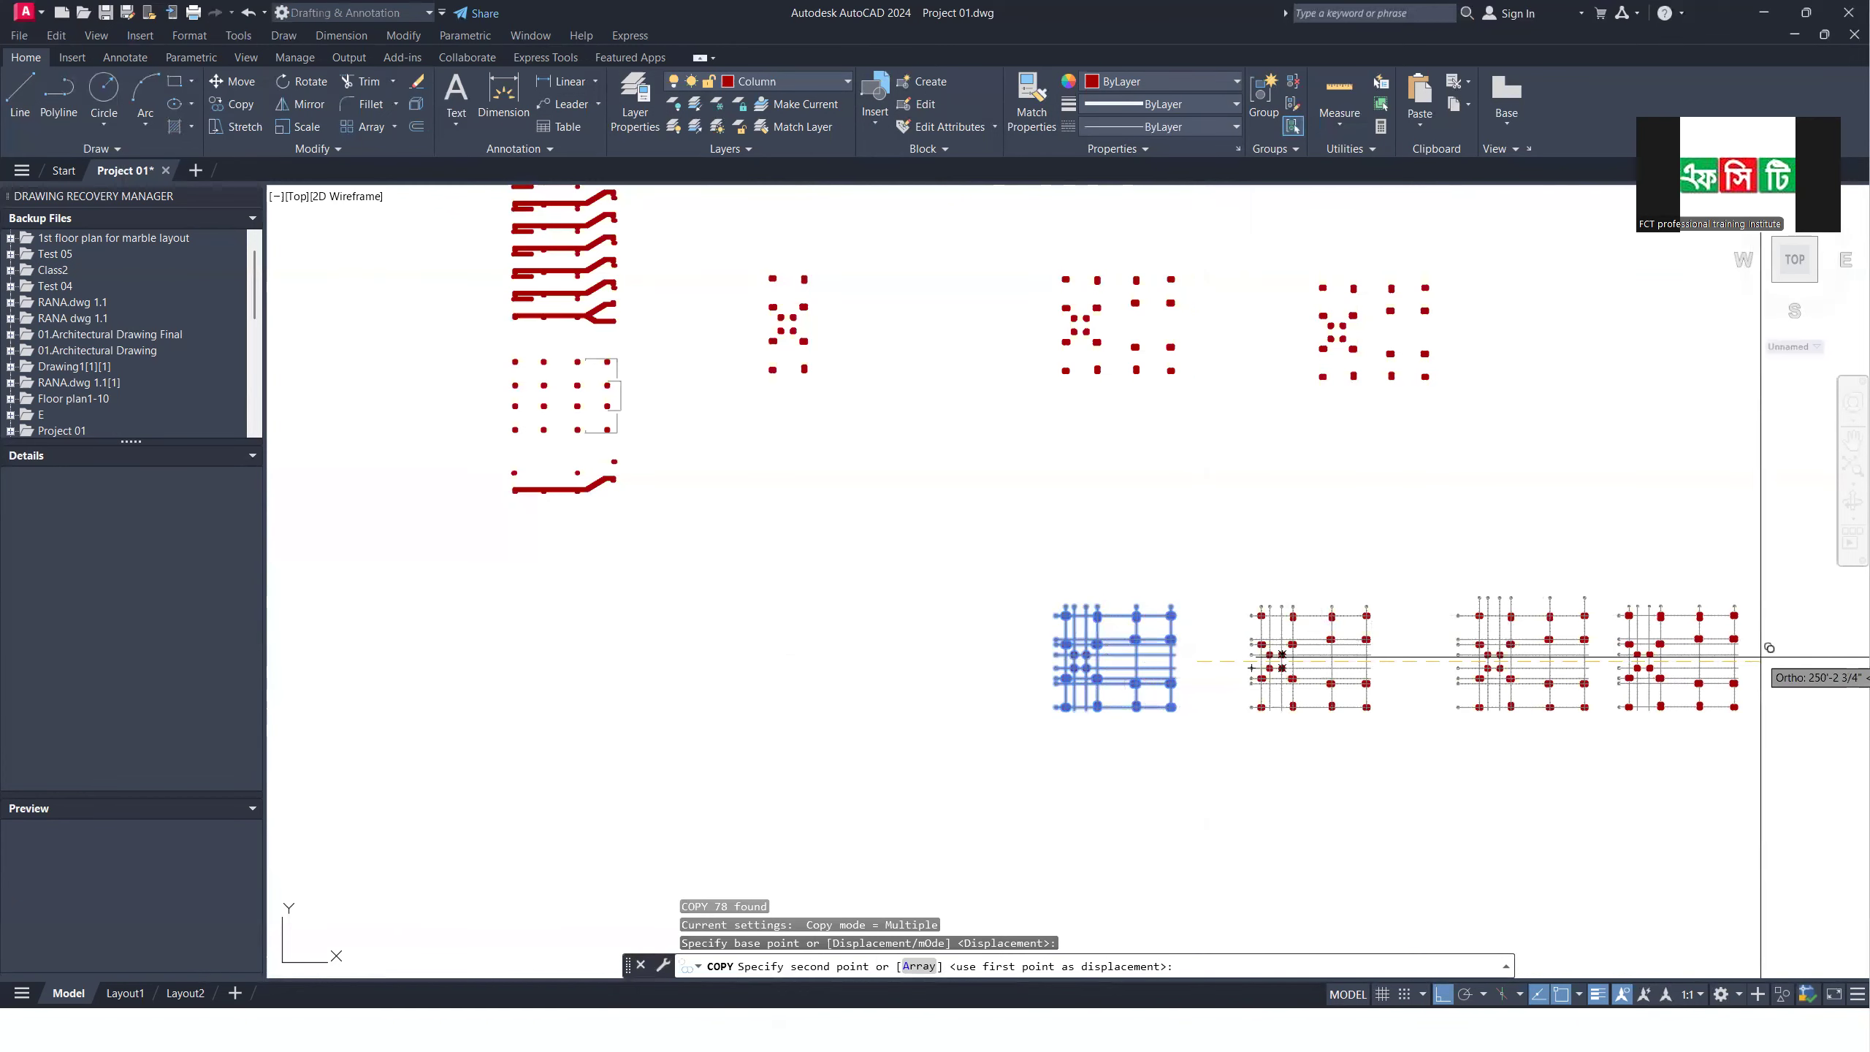
{"action": "left_click", "coordinate": [1414, 699]}
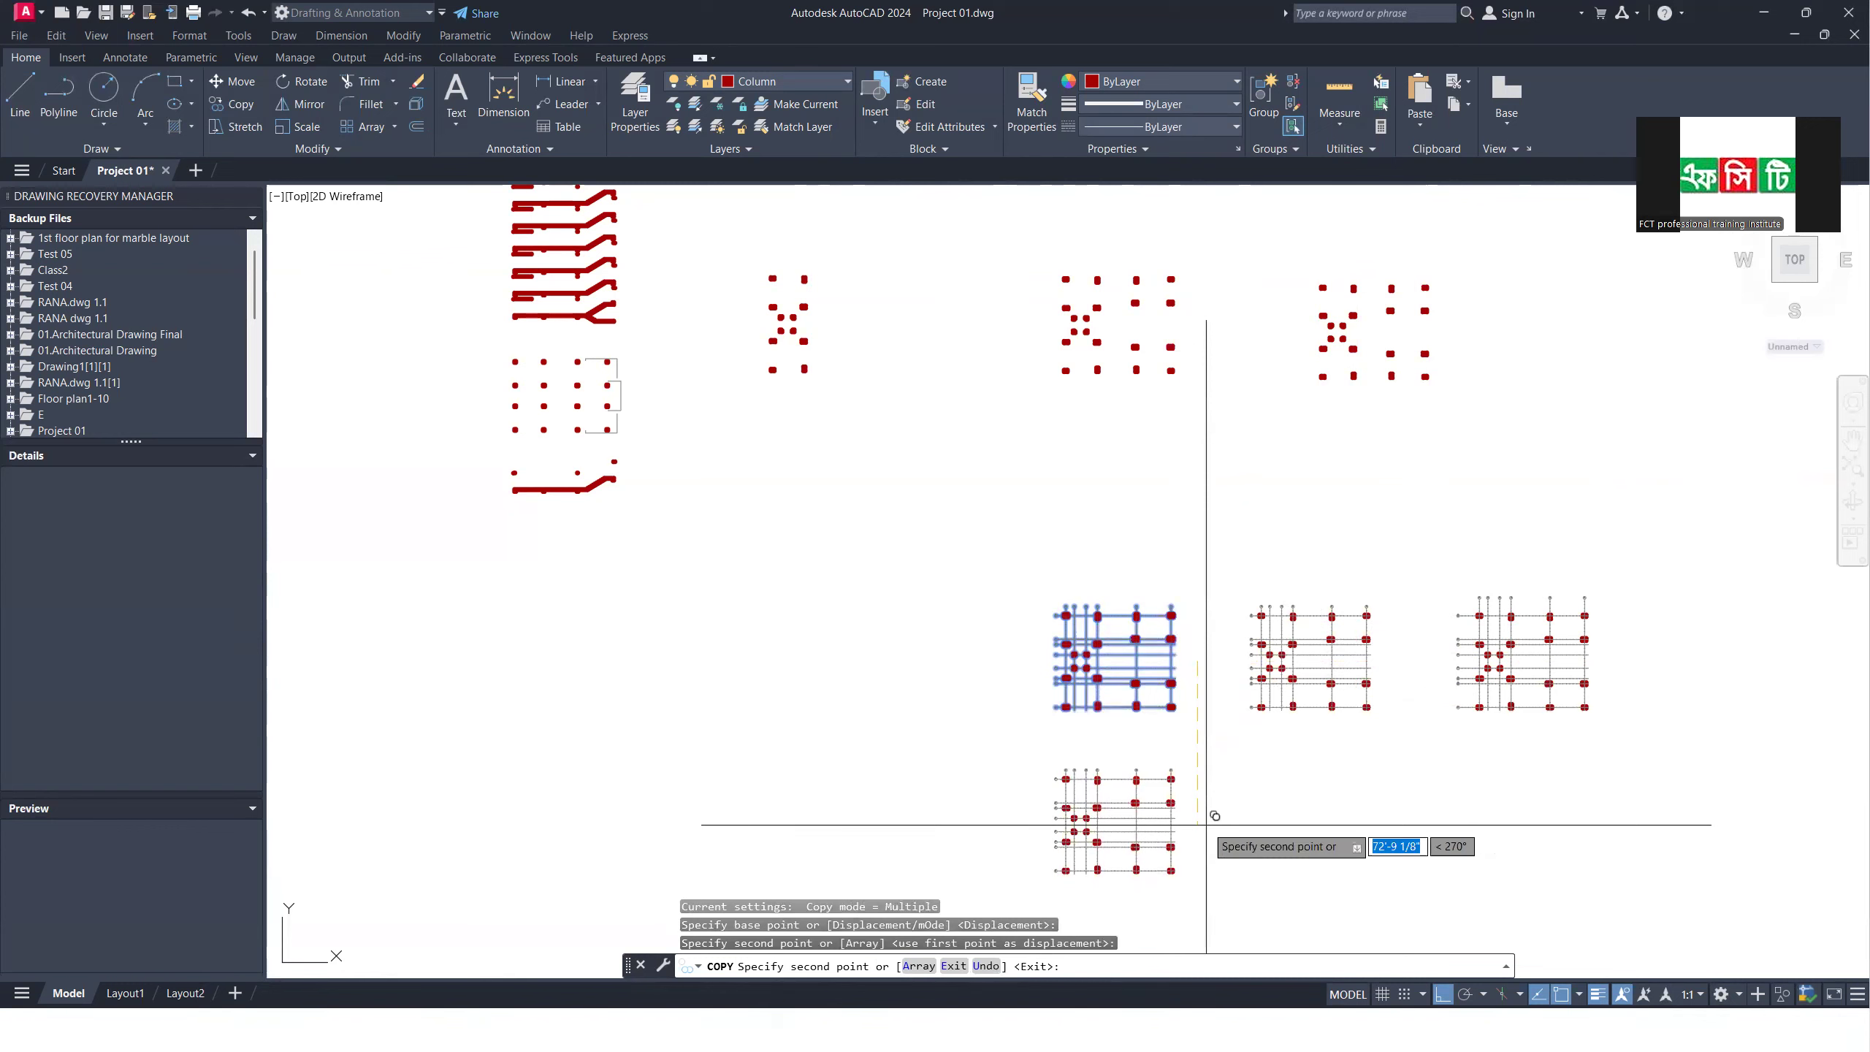
{"action": "key", "text": "Return"}
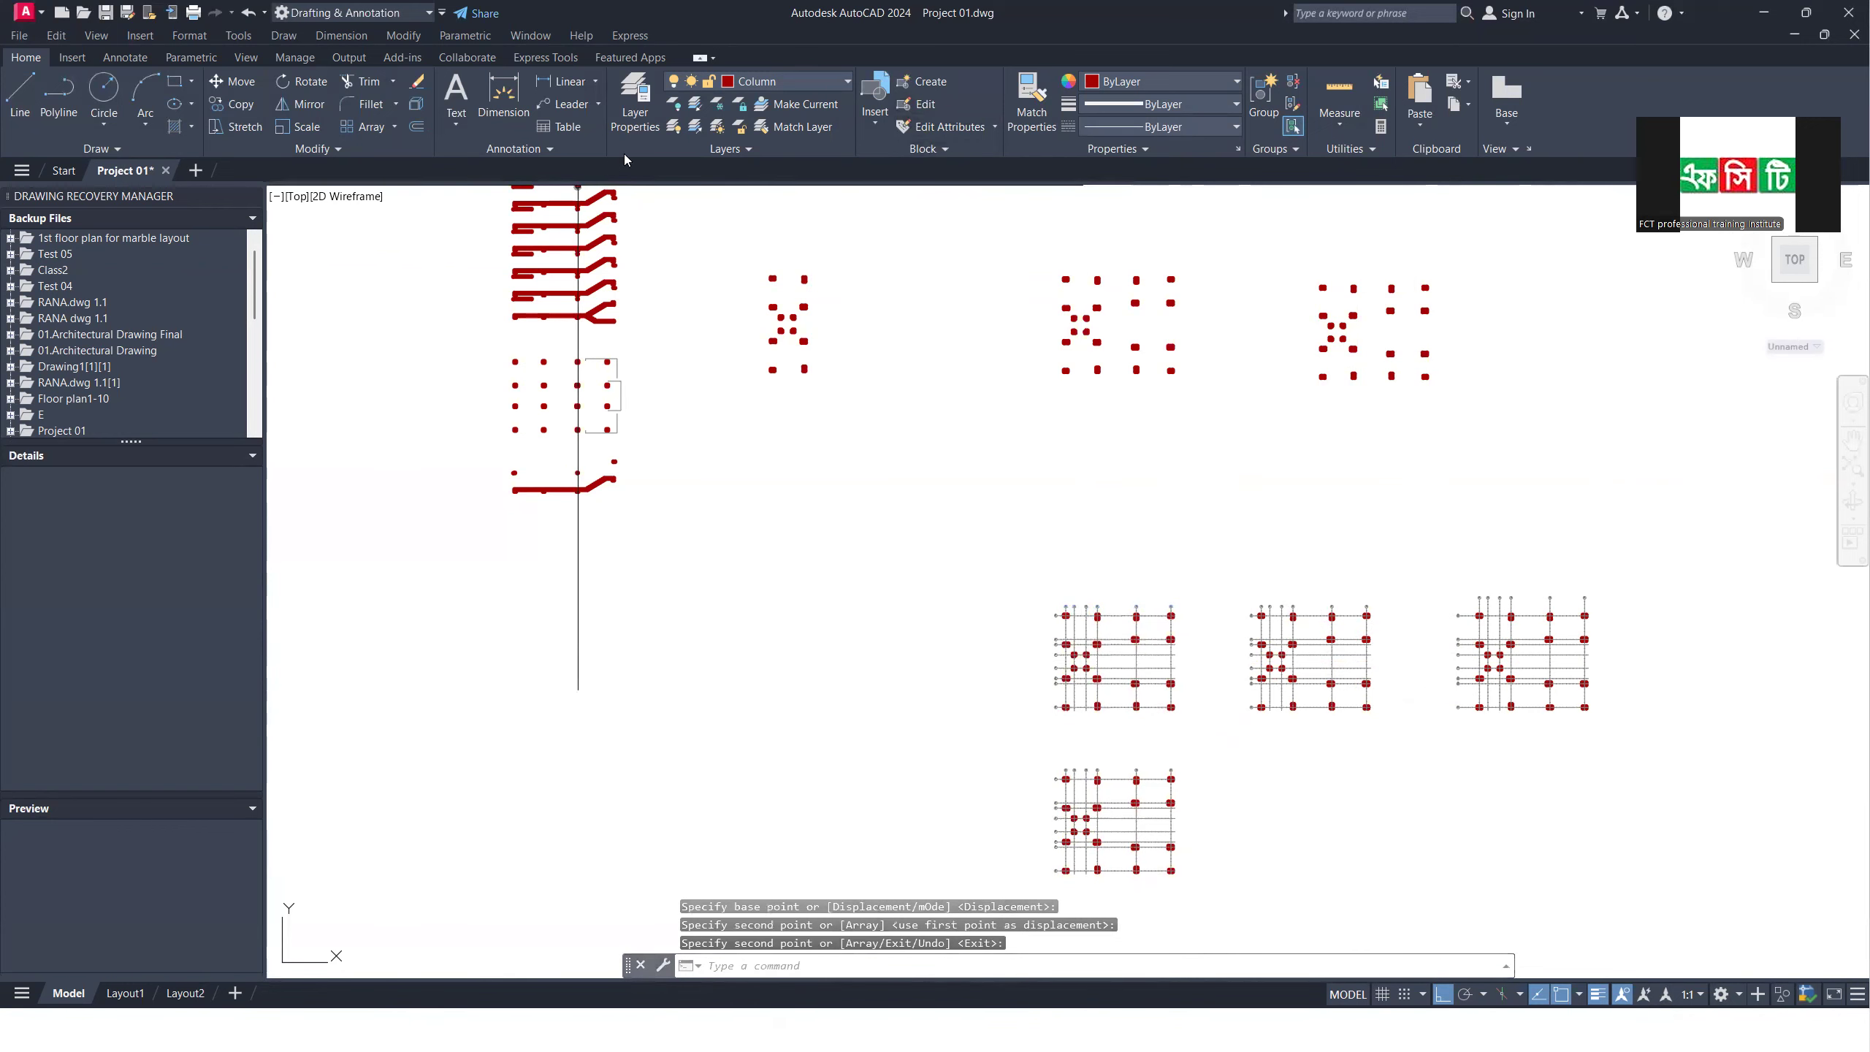
{"action": "left_click", "coordinate": [693, 126]}
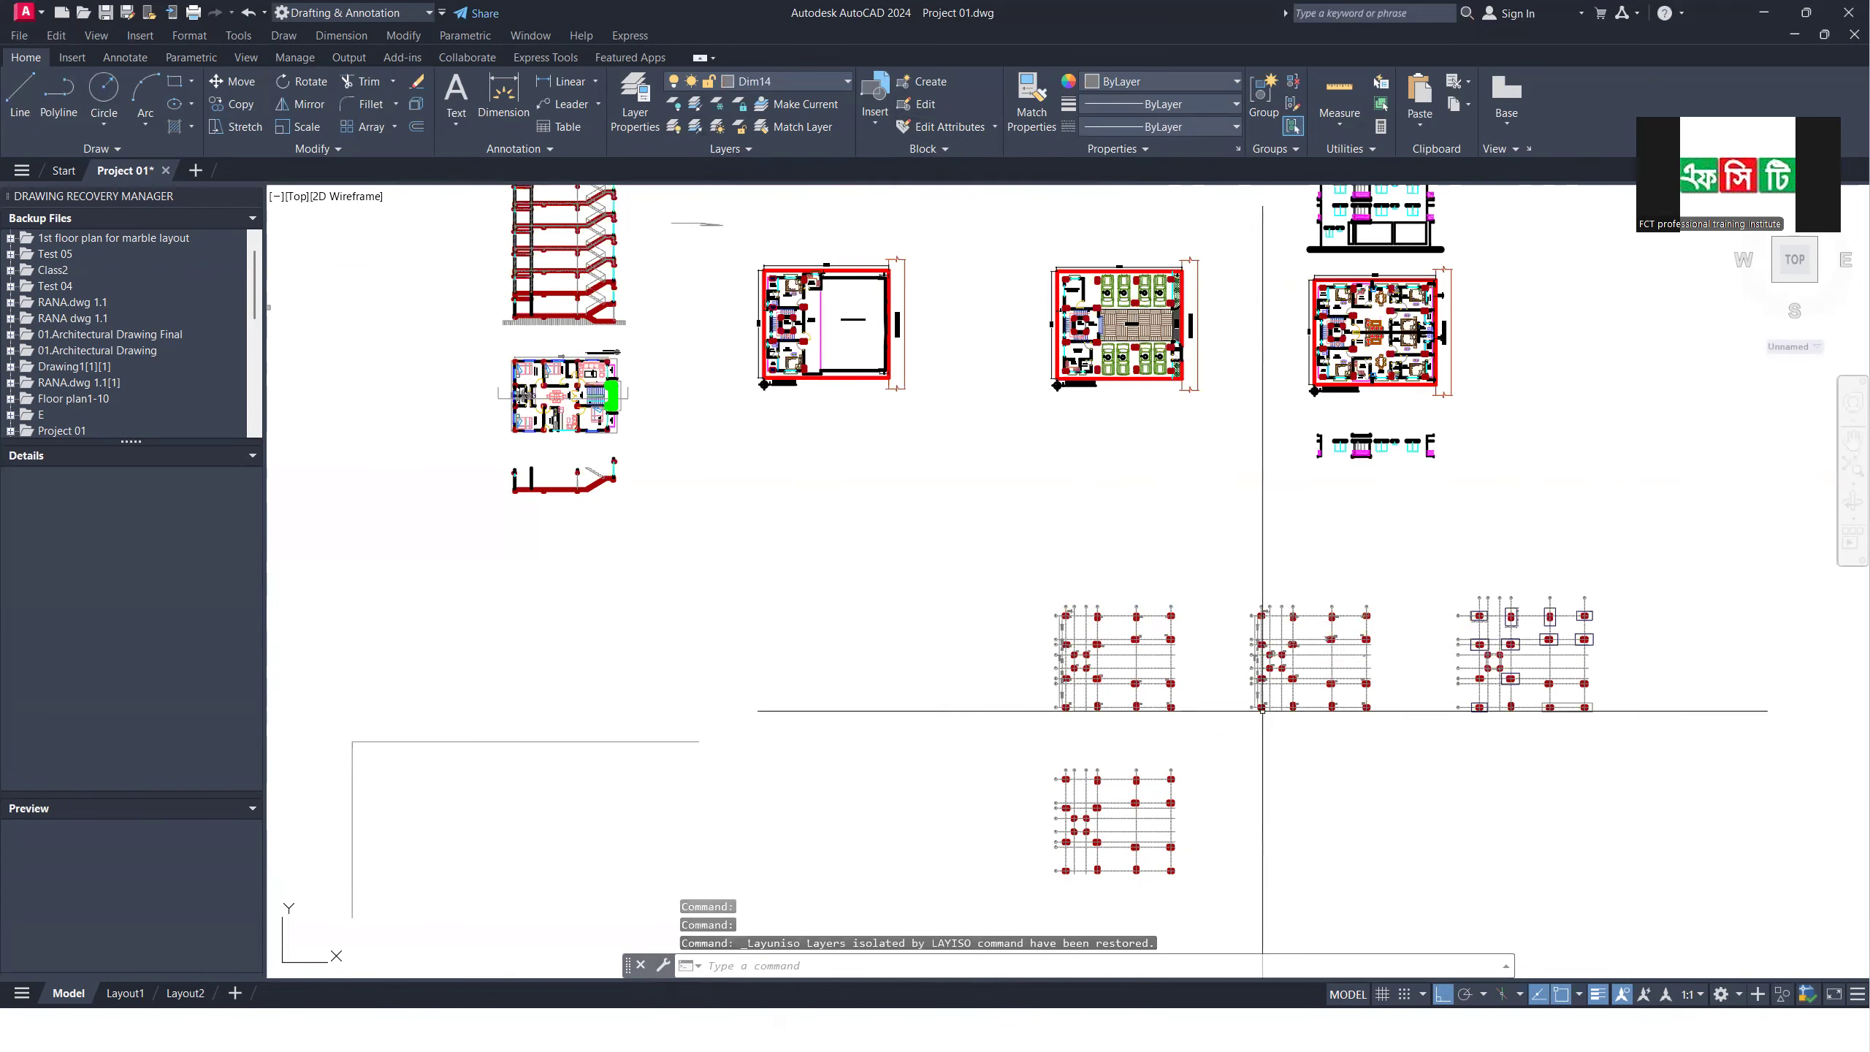
Step: Draw a rectangle around the copied column layout, from the upper-left column's outer corner to the lower-right column's outer corner
{"action": "scroll", "coordinate": [1126, 405], "scroll_direction": "up", "scroll_amount": 3}
{"action": "scroll", "coordinate": [1135, 447], "scroll_direction": "down", "scroll_amount": 3}
{"action": "scroll", "coordinate": [1134, 447], "scroll_direction": "up", "scroll_amount": 3}
{"action": "scroll", "coordinate": [1323, 498], "scroll_direction": "down", "scroll_amount": 3}
{"action": "scroll", "coordinate": [1155, 368], "scroll_direction": "up", "scroll_amount": 4}
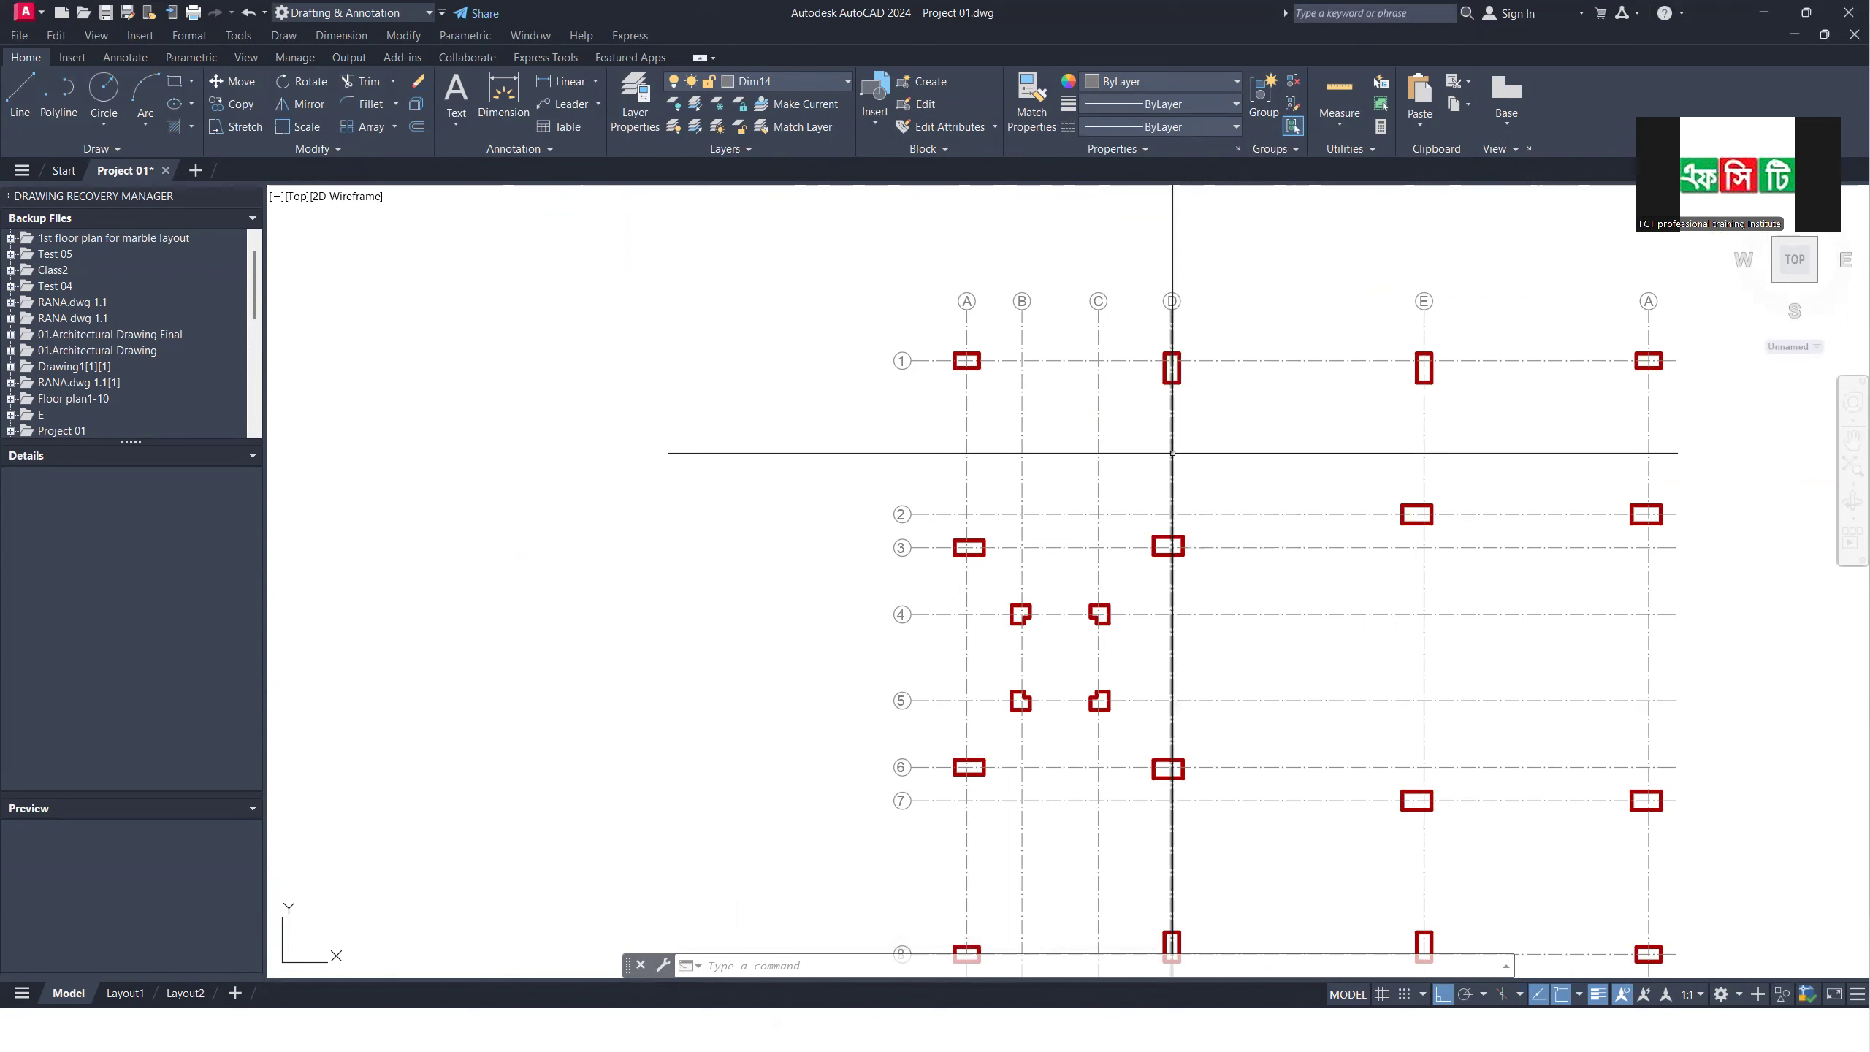
{"action": "type", "text": "REC"}
{"action": "key", "text": "Return"}
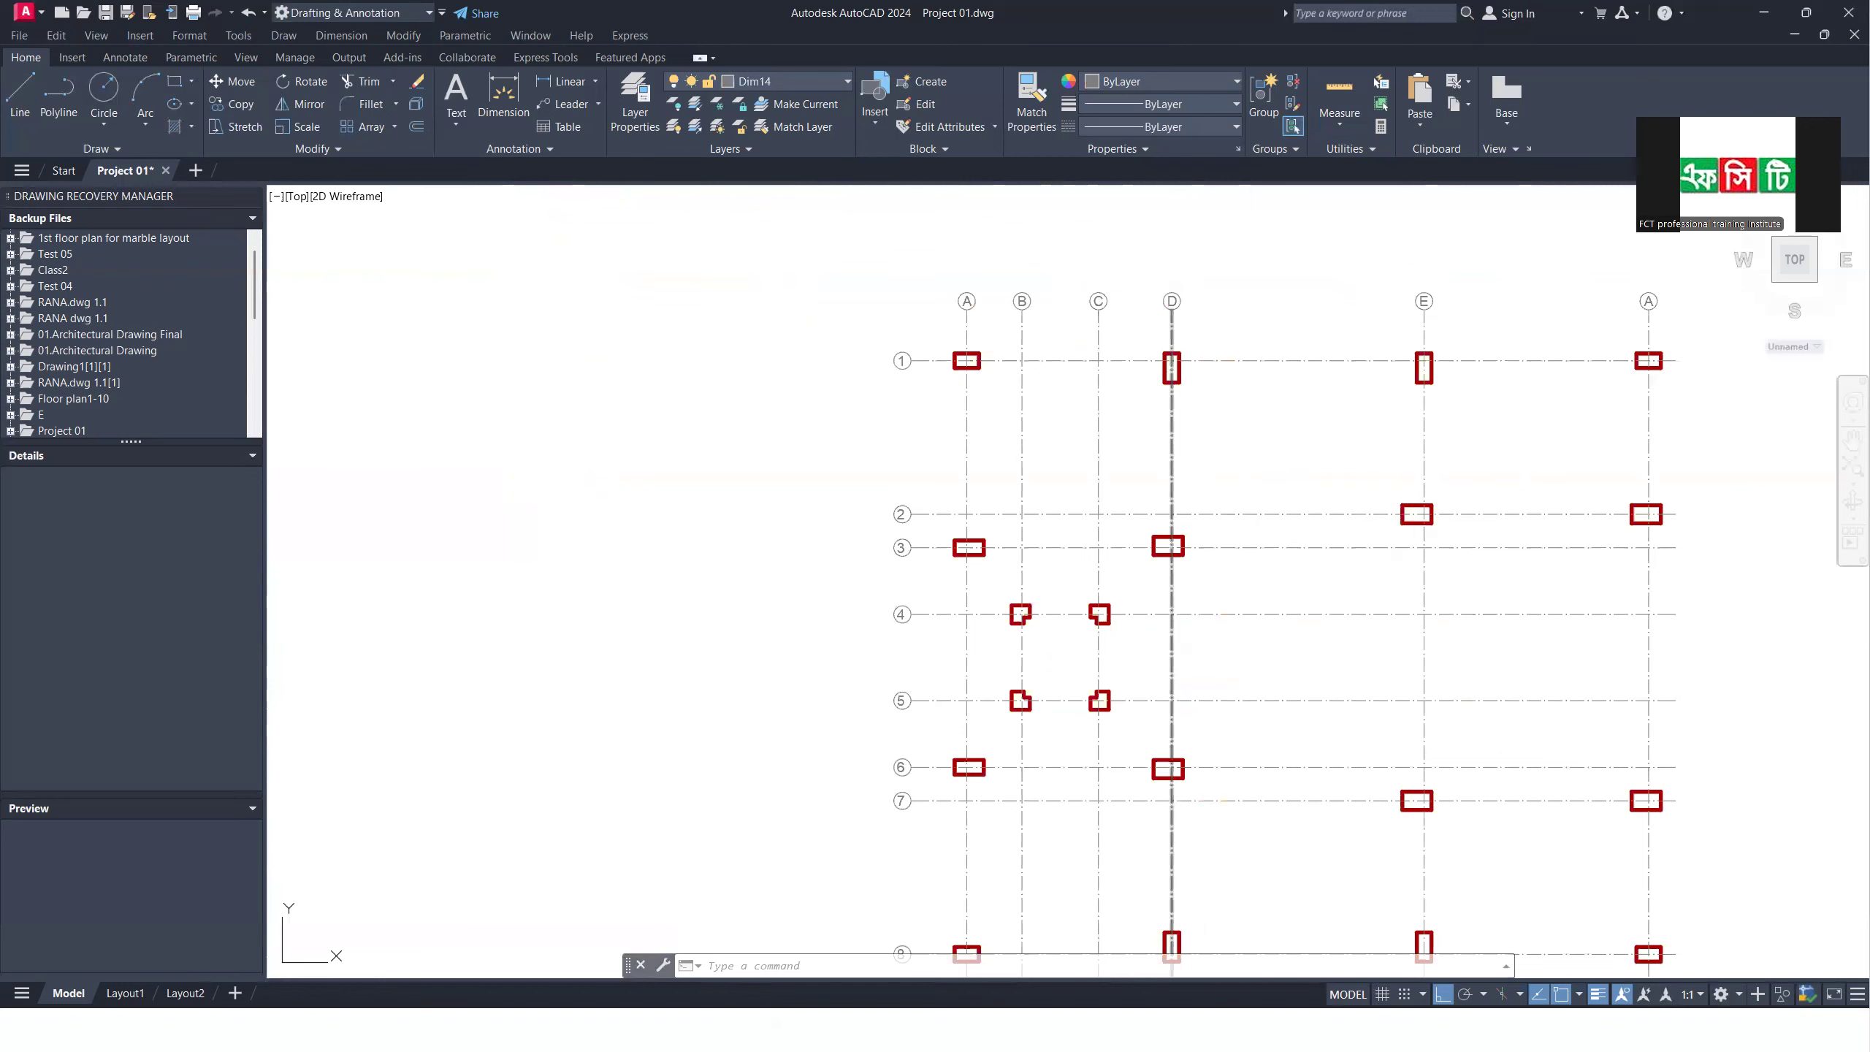
{"action": "scroll", "coordinate": [937, 347], "scroll_direction": "up", "scroll_amount": 4}
{"action": "left_click", "coordinate": [927, 331]}
{"action": "scroll", "coordinate": [983, 396], "scroll_direction": "down", "scroll_amount": 6}
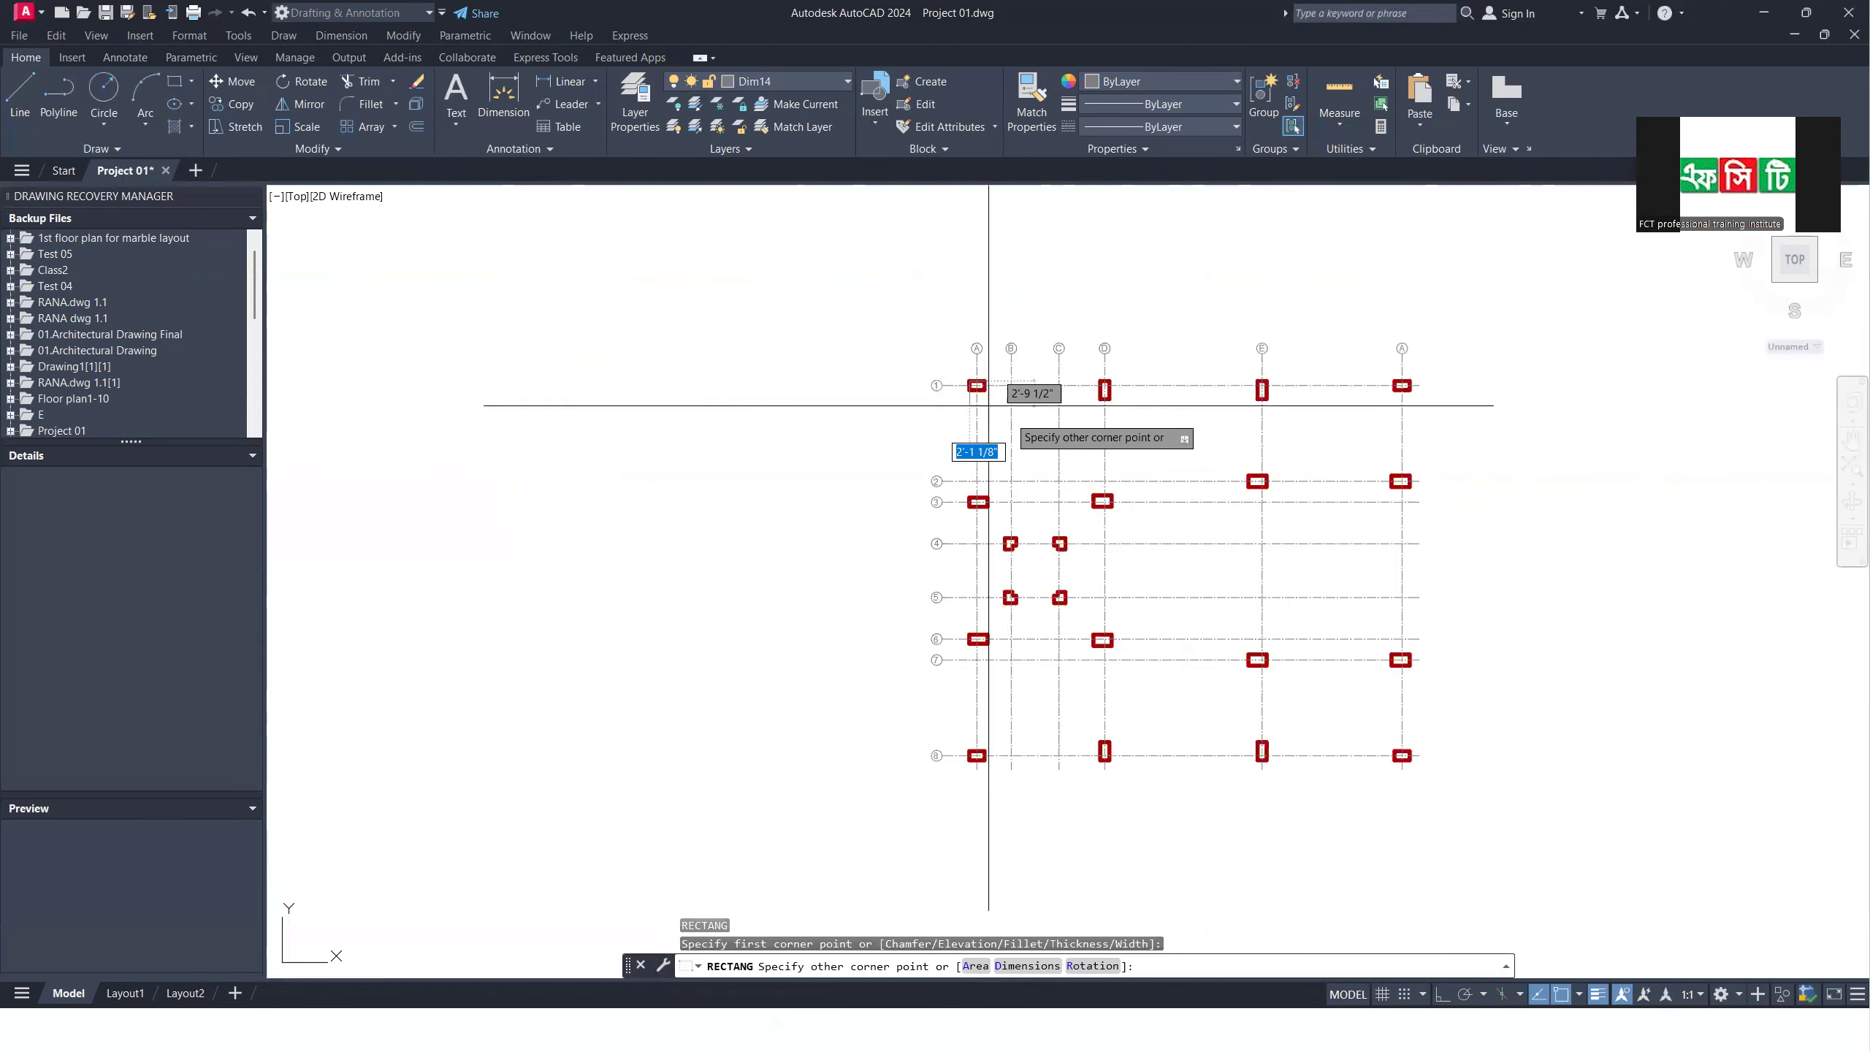
{"action": "scroll", "coordinate": [1421, 793], "scroll_direction": "up", "scroll_amount": 4}
{"action": "left_click", "coordinate": [1392, 718]}
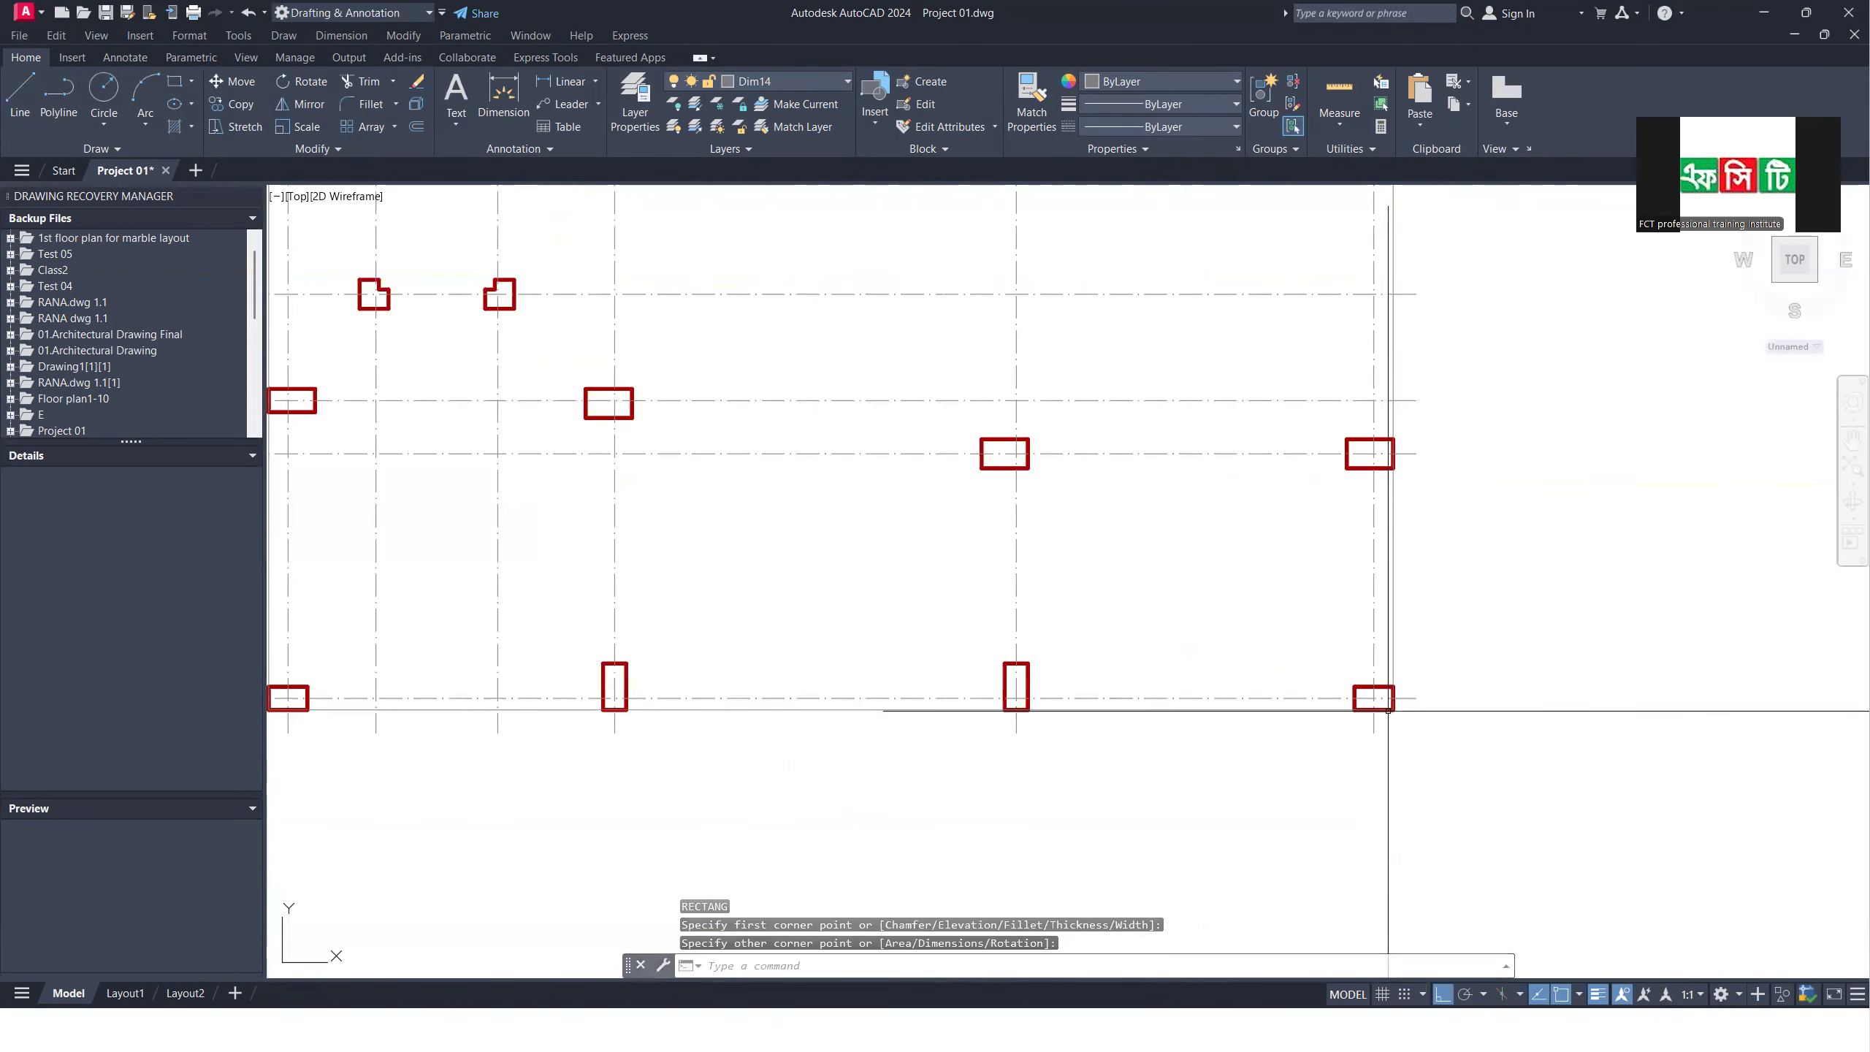
{"action": "scroll", "coordinate": [1207, 717], "scroll_direction": "down", "scroll_amount": 2}
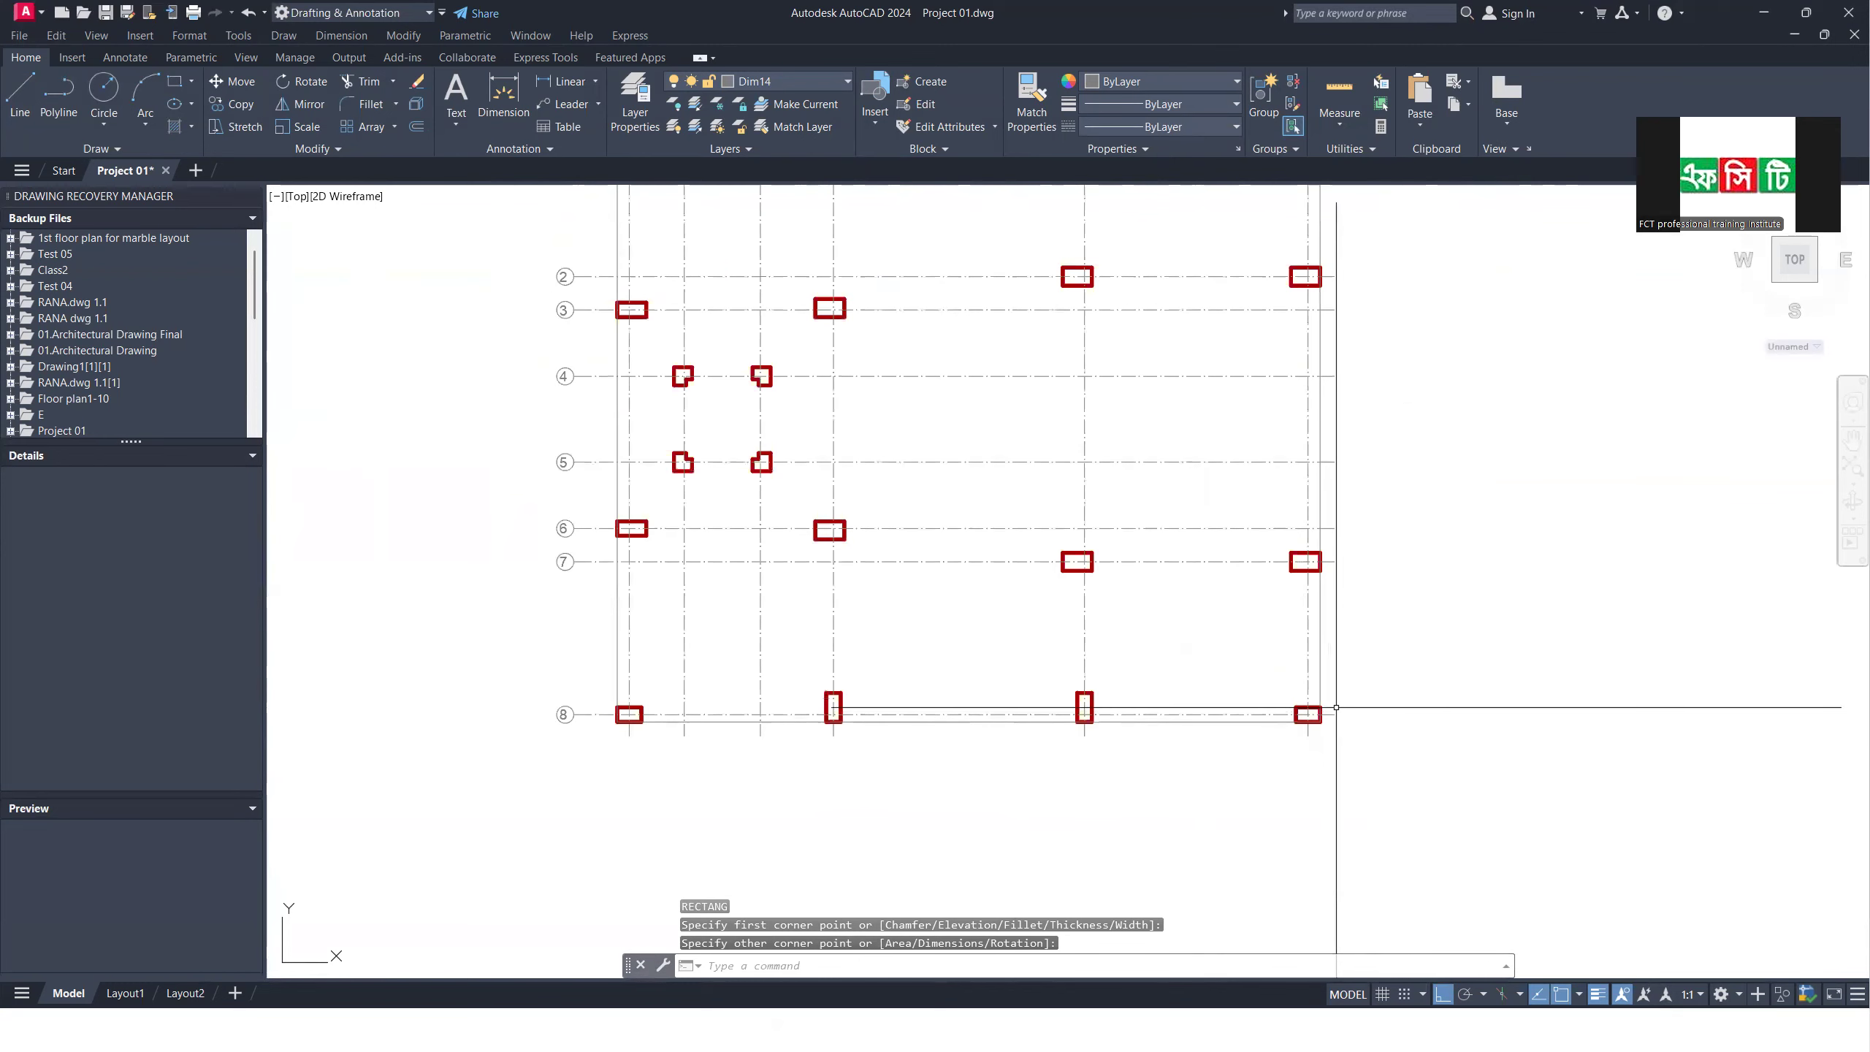
{"action": "left_click", "coordinate": [1321, 652]}
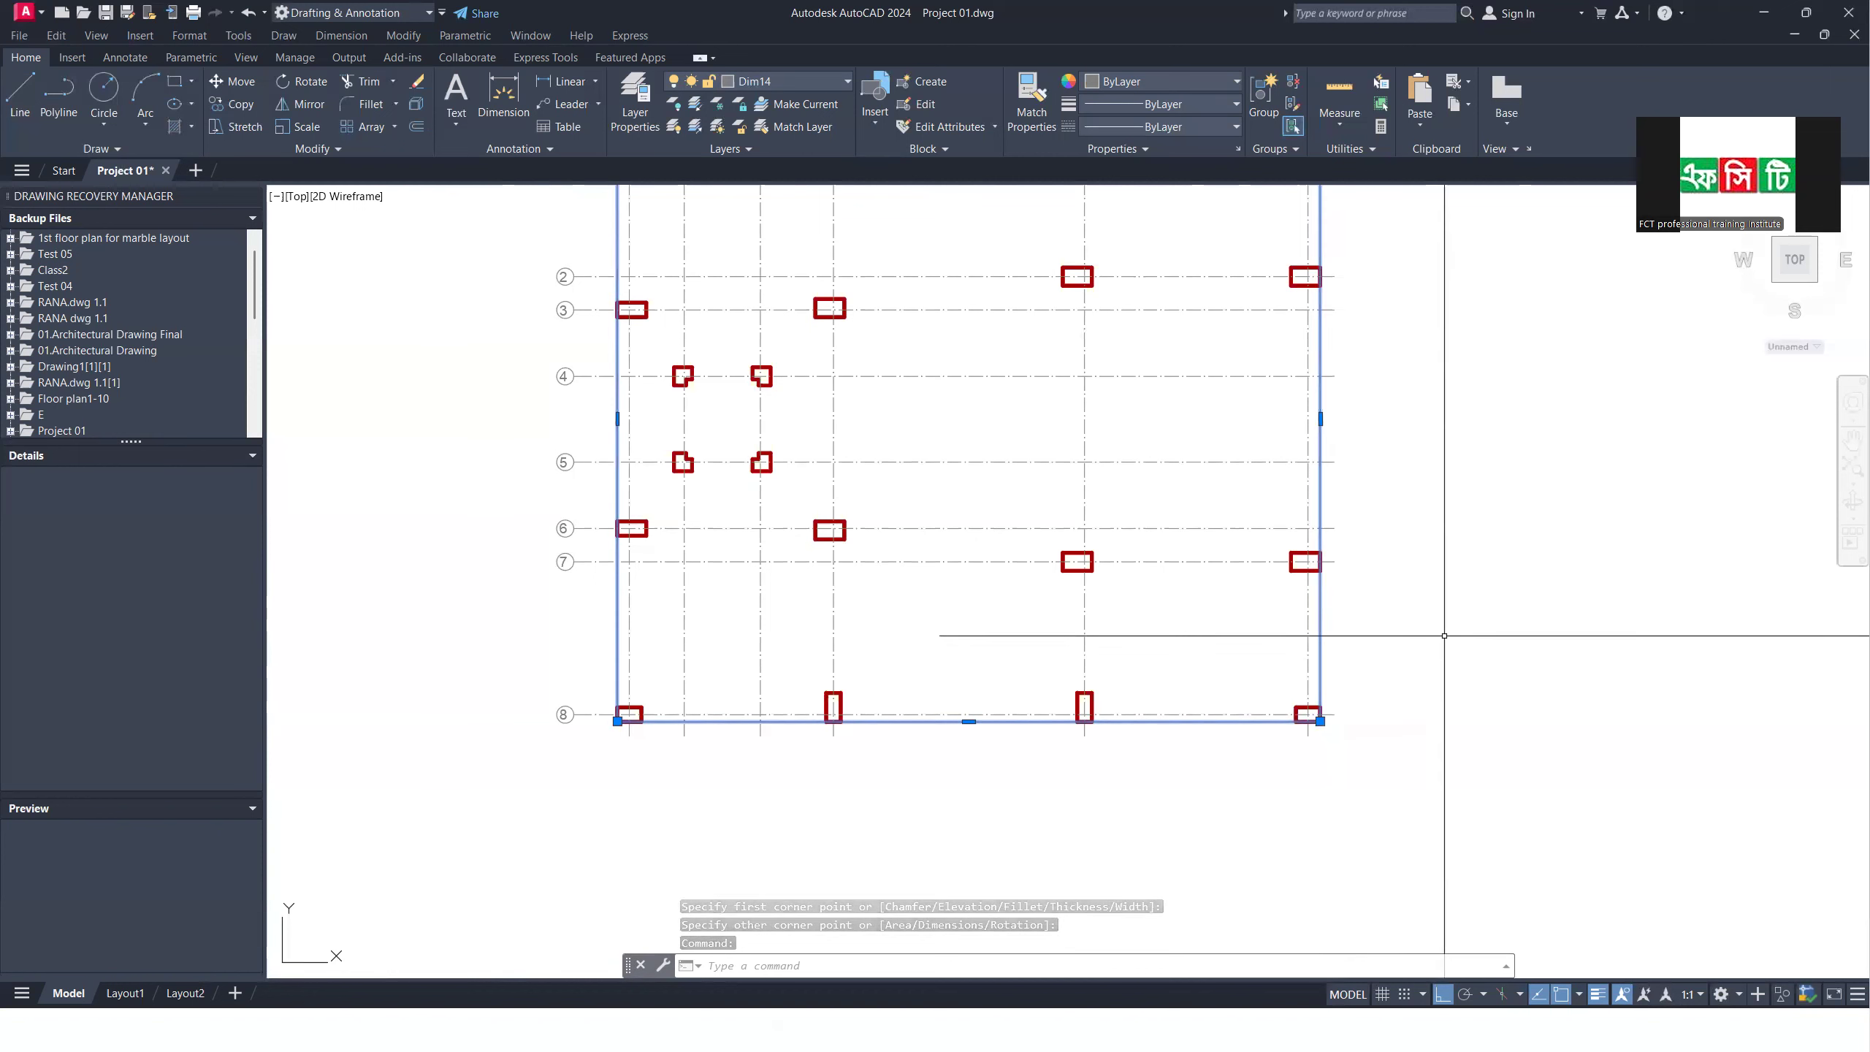
{"action": "type", "text": "O"}
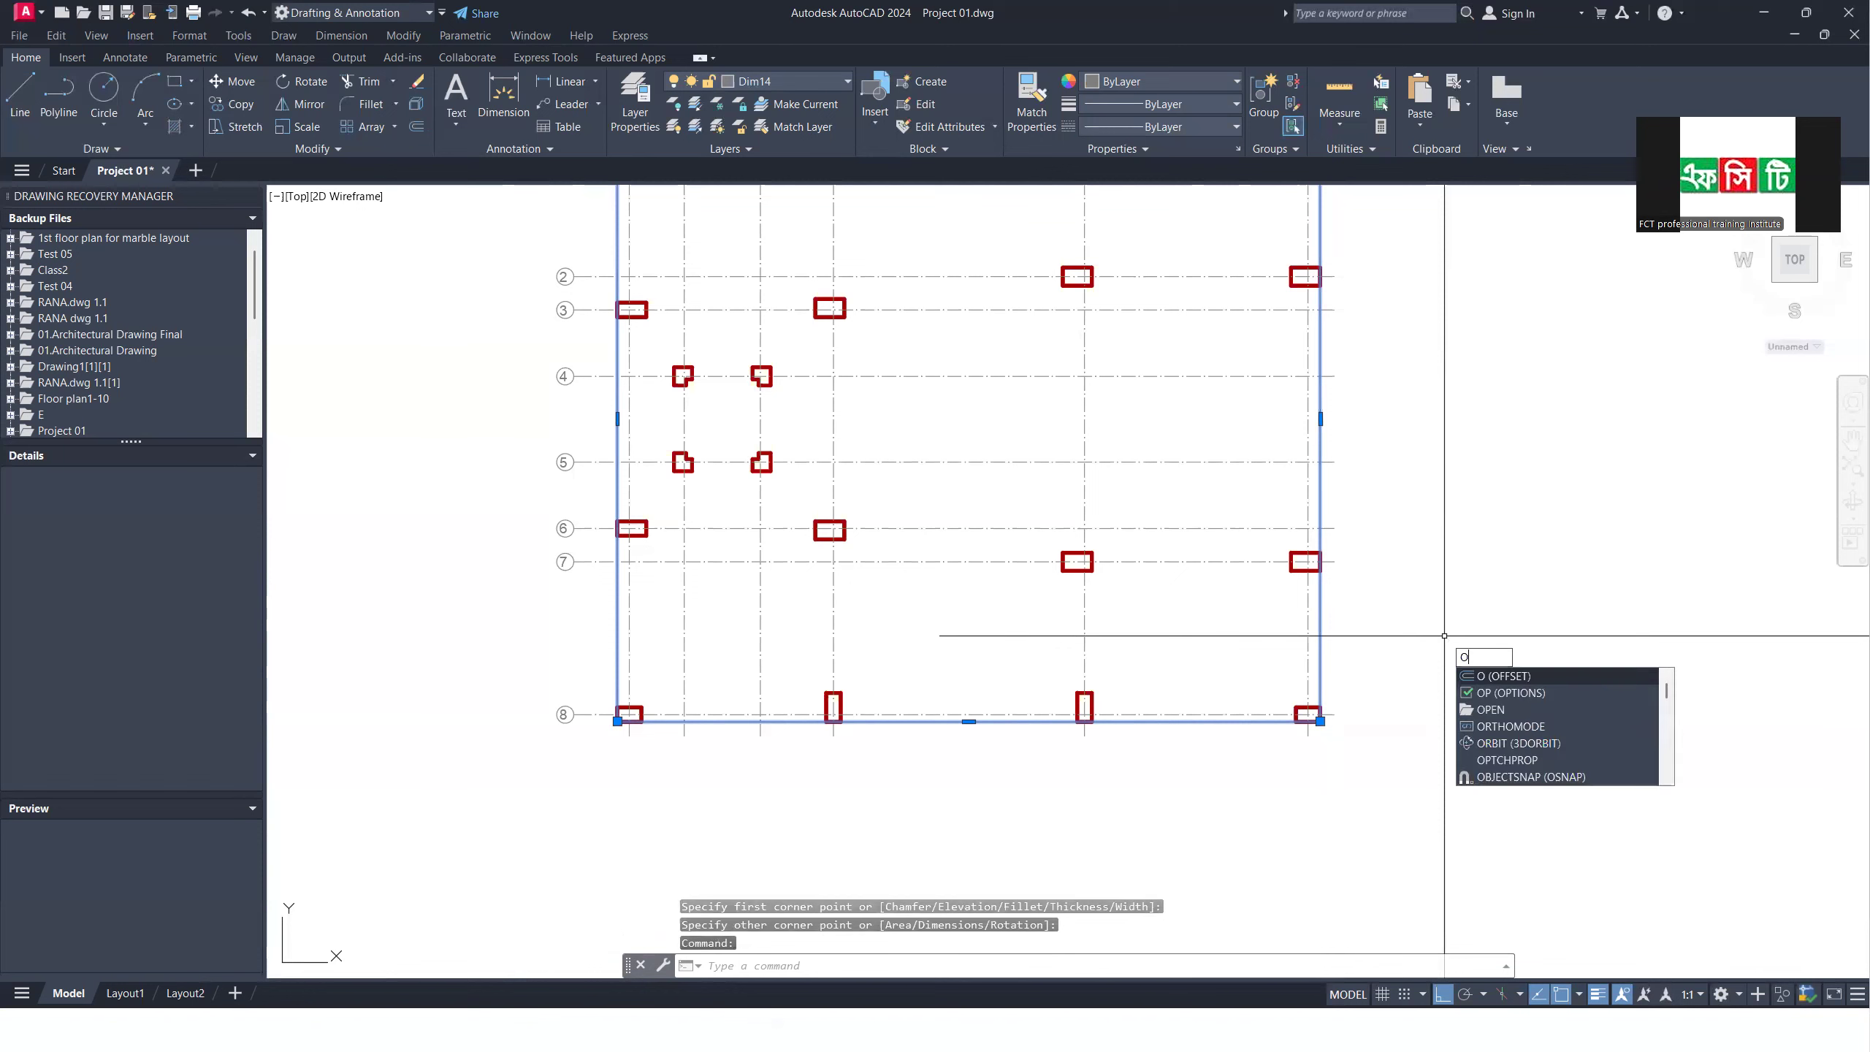
{"action": "key", "text": "Escape"}
{"action": "scroll", "coordinate": [889, 737], "scroll_direction": "down", "scroll_amount": 2}
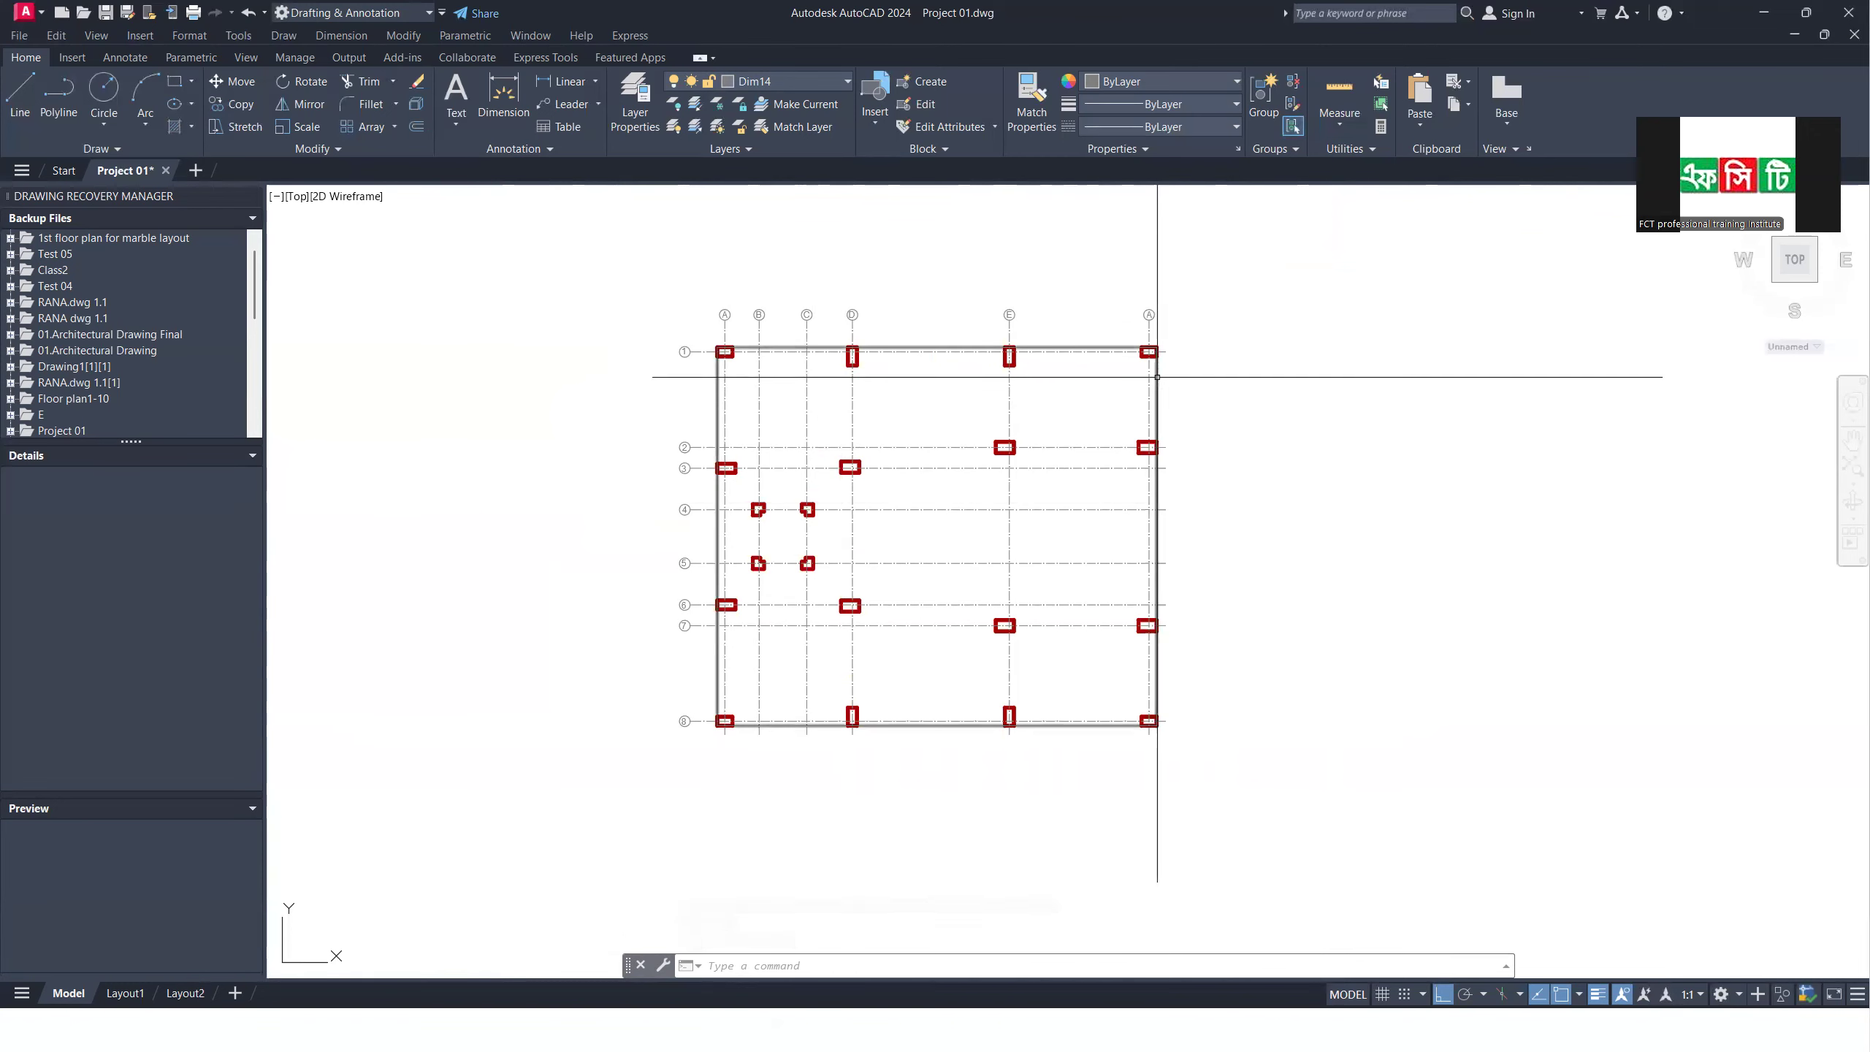
{"action": "scroll", "coordinate": [1096, 509], "scroll_direction": "down", "scroll_amount": 12}
{"action": "scroll", "coordinate": [1150, 420], "scroll_direction": "up", "scroll_amount": 6}
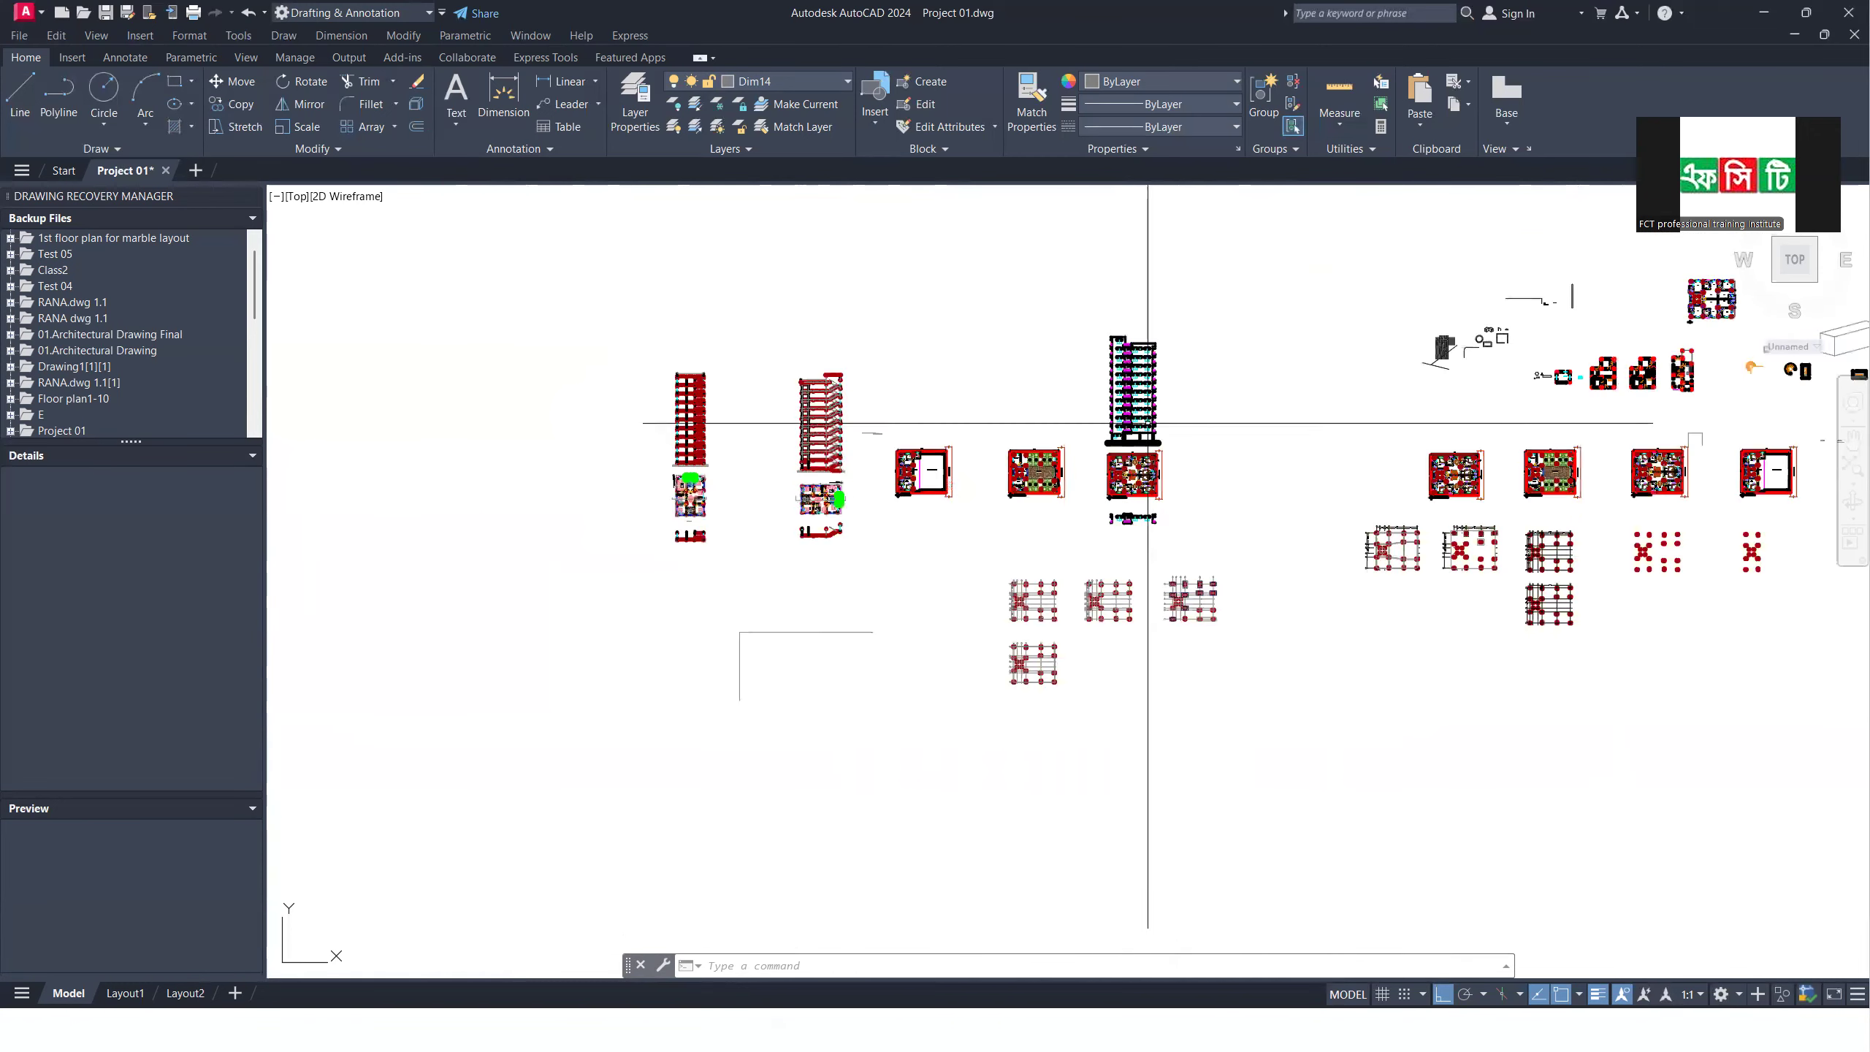
{"action": "scroll", "coordinate": [1160, 447], "scroll_direction": "down", "scroll_amount": 5}
{"action": "scroll", "coordinate": [1173, 413], "scroll_direction": "up", "scroll_amount": 8}
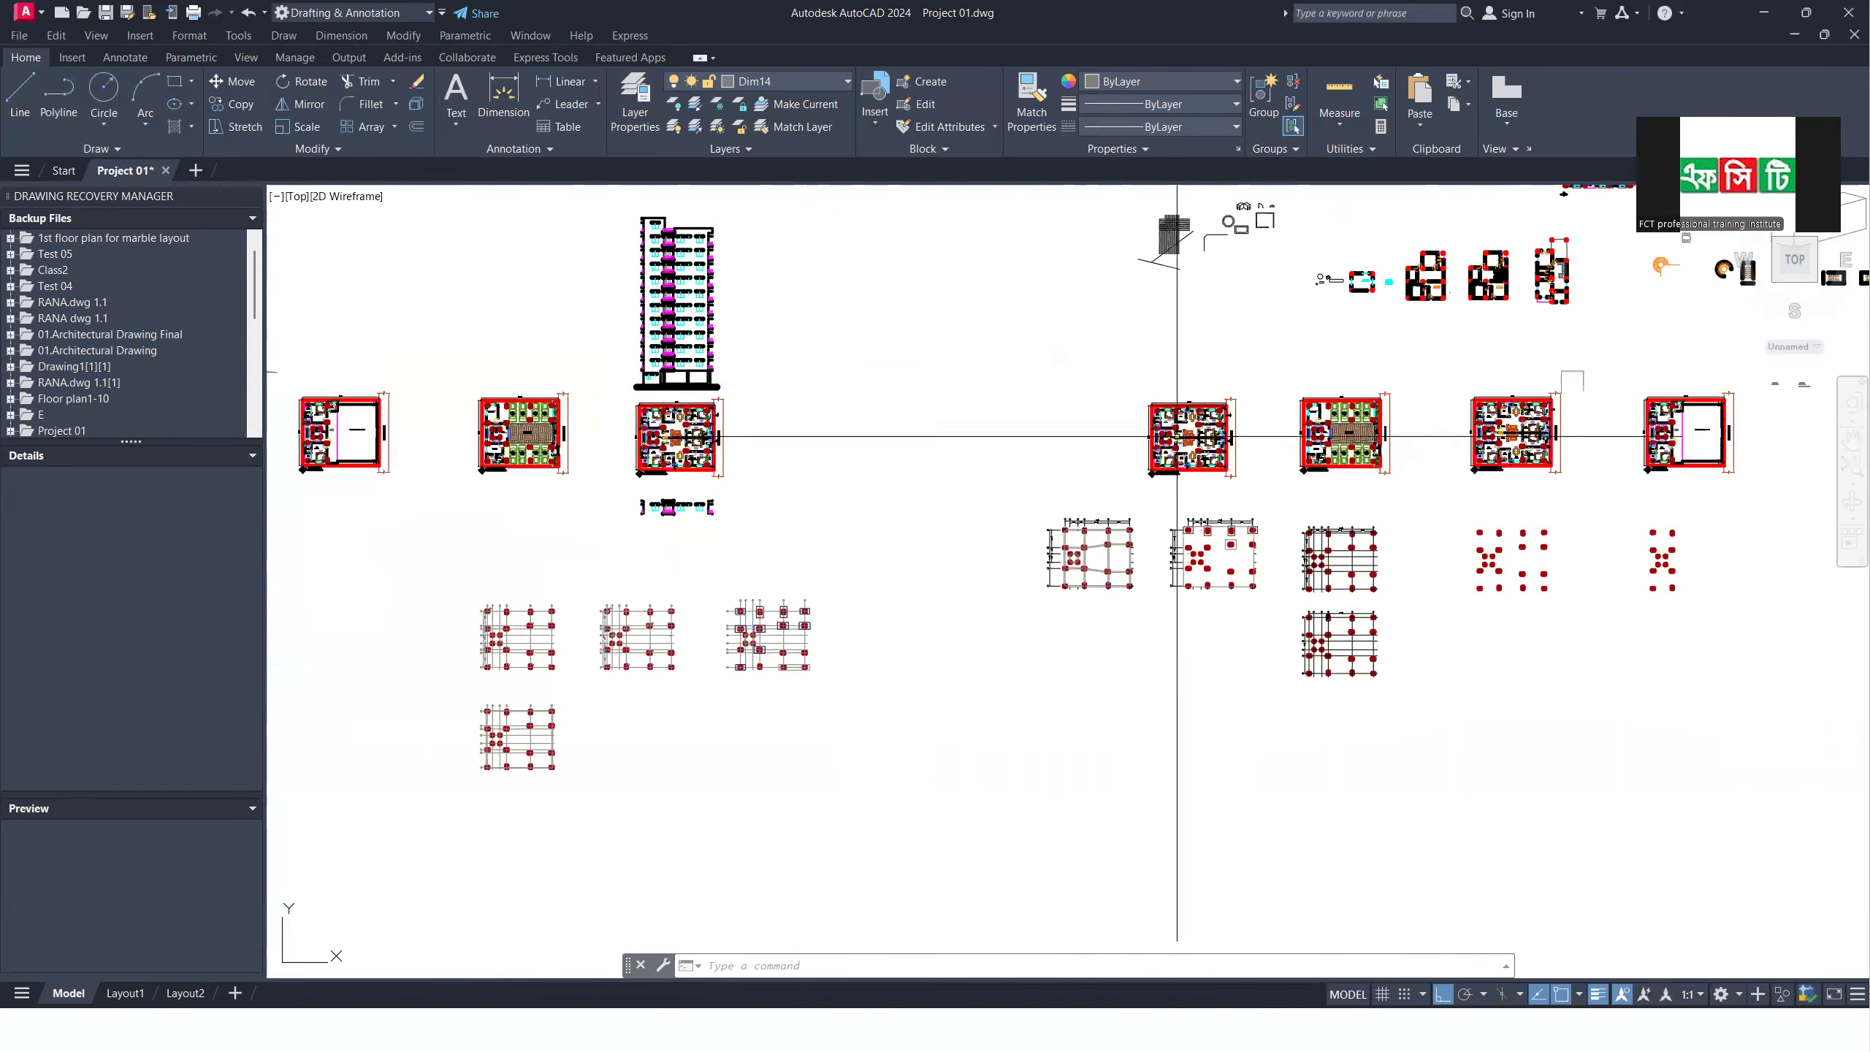
{"action": "scroll", "coordinate": [1181, 428], "scroll_direction": "down", "scroll_amount": 4}
{"action": "scroll", "coordinate": [910, 585], "scroll_direction": "up", "scroll_amount": 4}
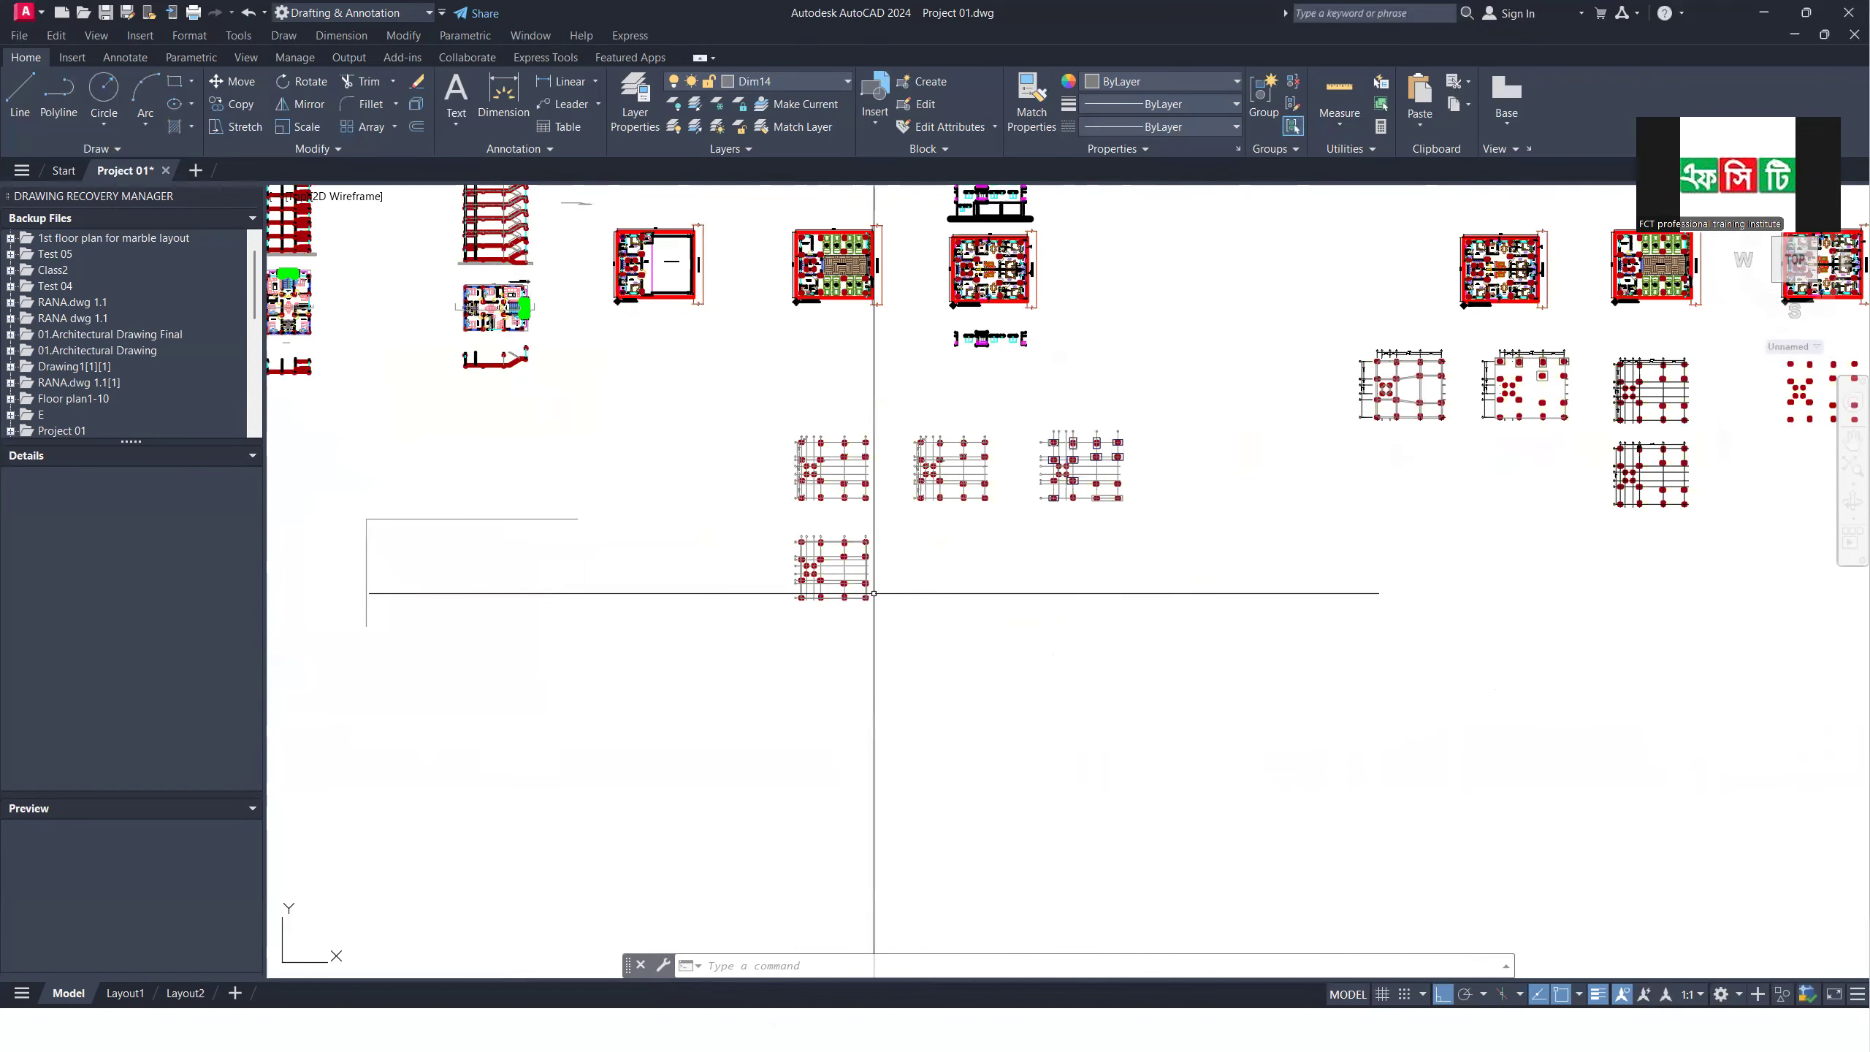
Step: Trim away the gridlines inside the copied layout's rectangle except gridline 1, using the rectangle as the cutting edge
{"action": "scroll", "coordinate": [825, 515], "scroll_direction": "up", "scroll_amount": 4}
{"action": "left_click", "coordinate": [886, 494]}
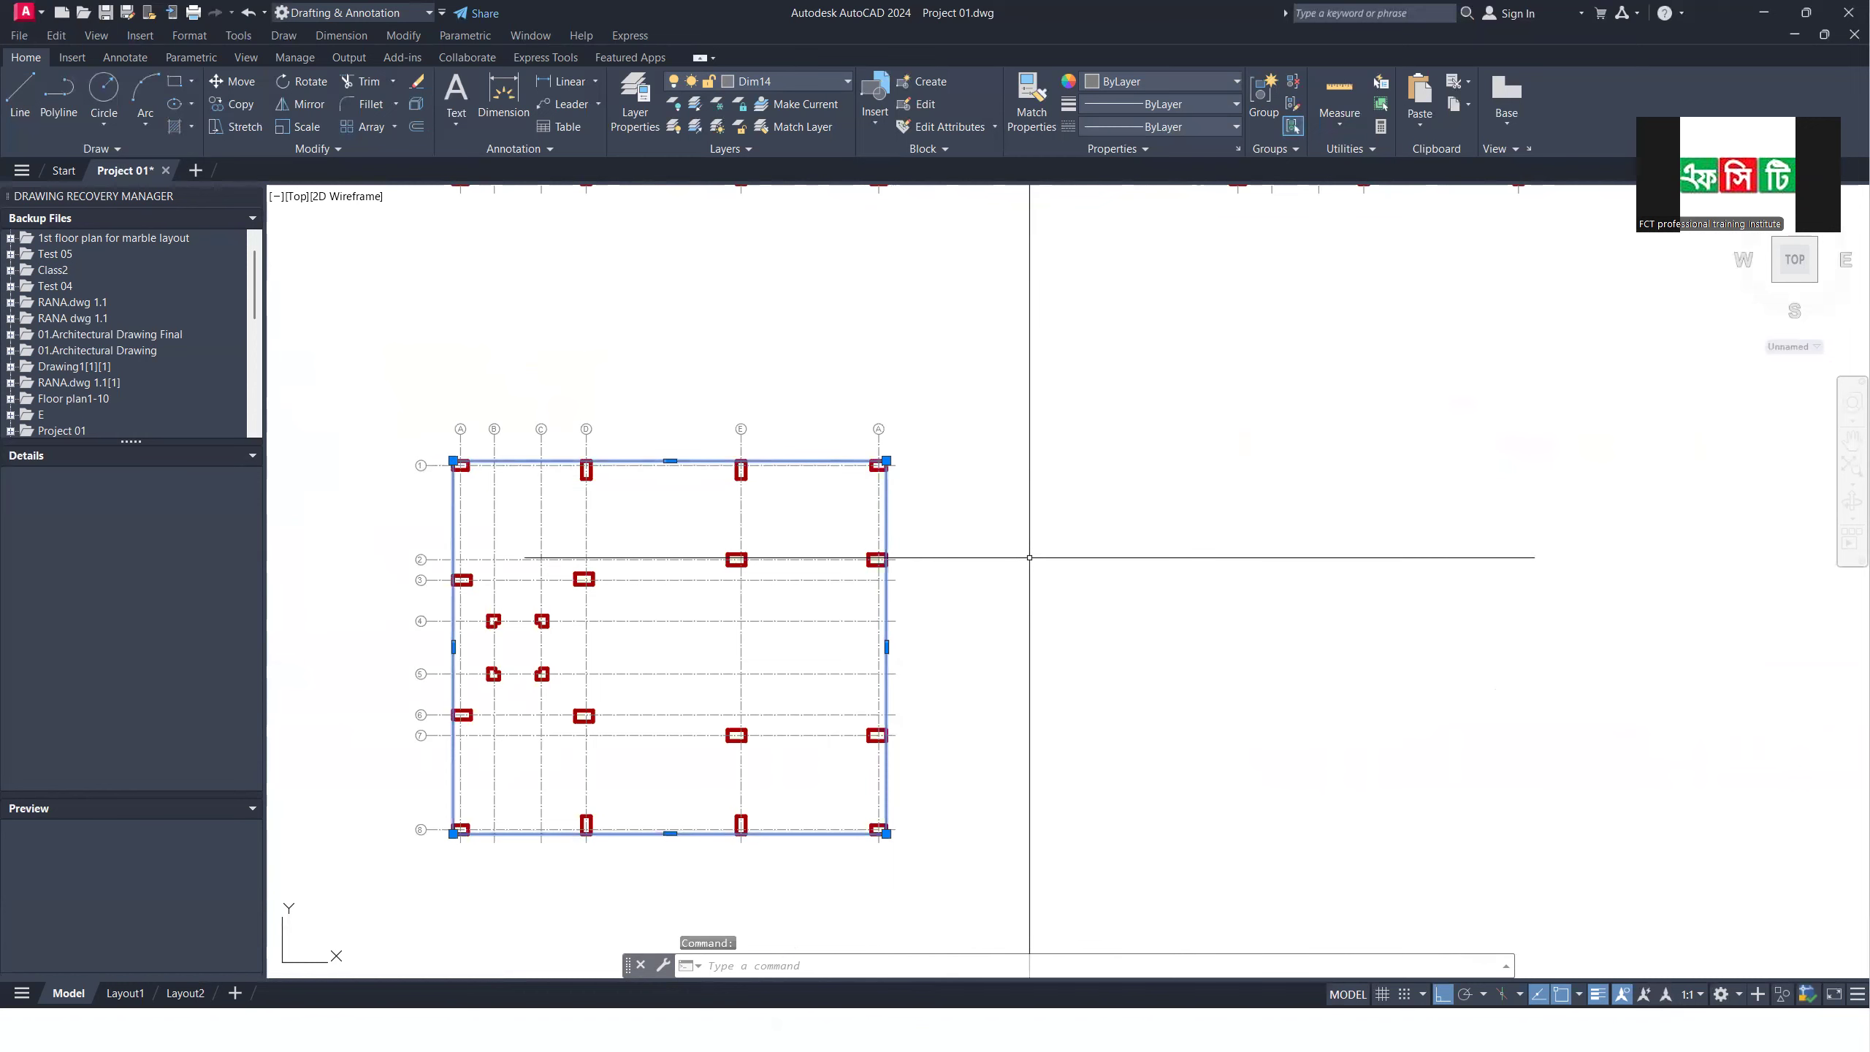
{"action": "type", "text": "tr"}
{"action": "key", "text": "Return"}
{"action": "left_click_drag", "start_coordinate": [815, 508], "coordinate": [806, 766]}
{"action": "left_click_drag", "start_coordinate": [789, 638], "coordinate": [471, 653]}
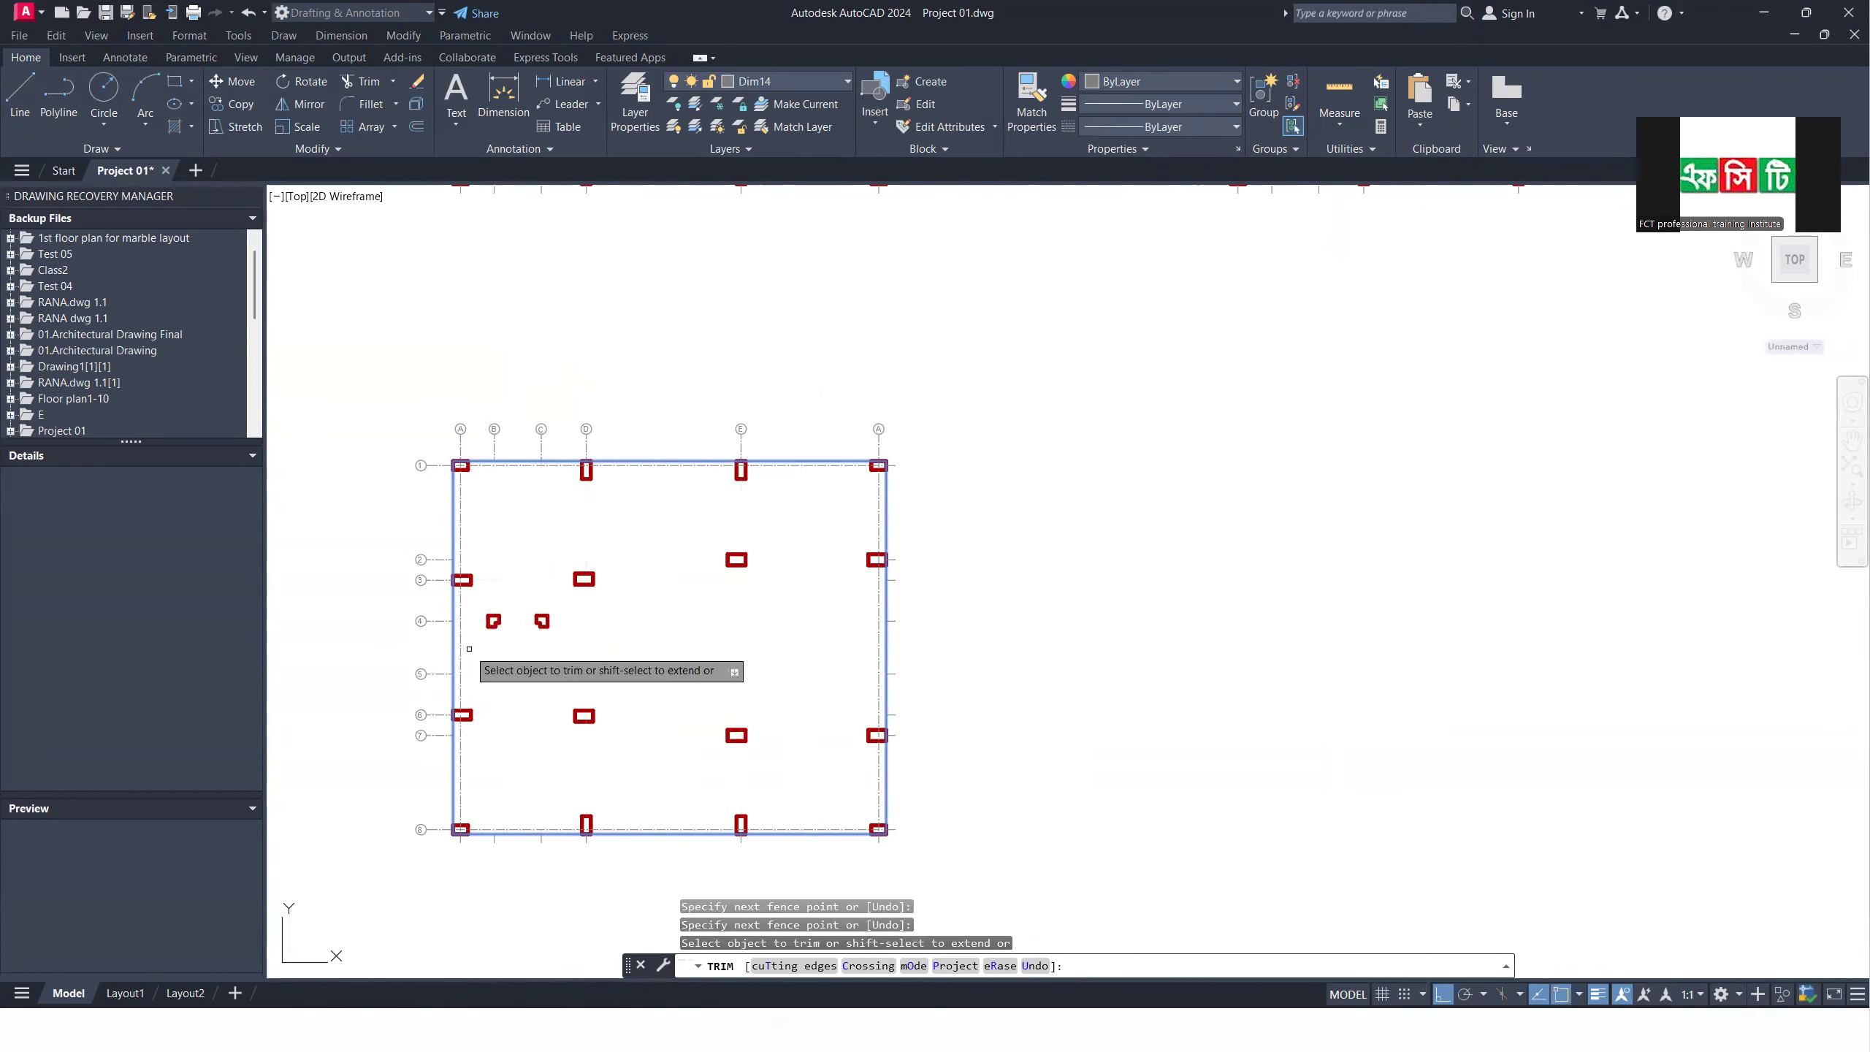
{"action": "left_click", "coordinate": [878, 628]}
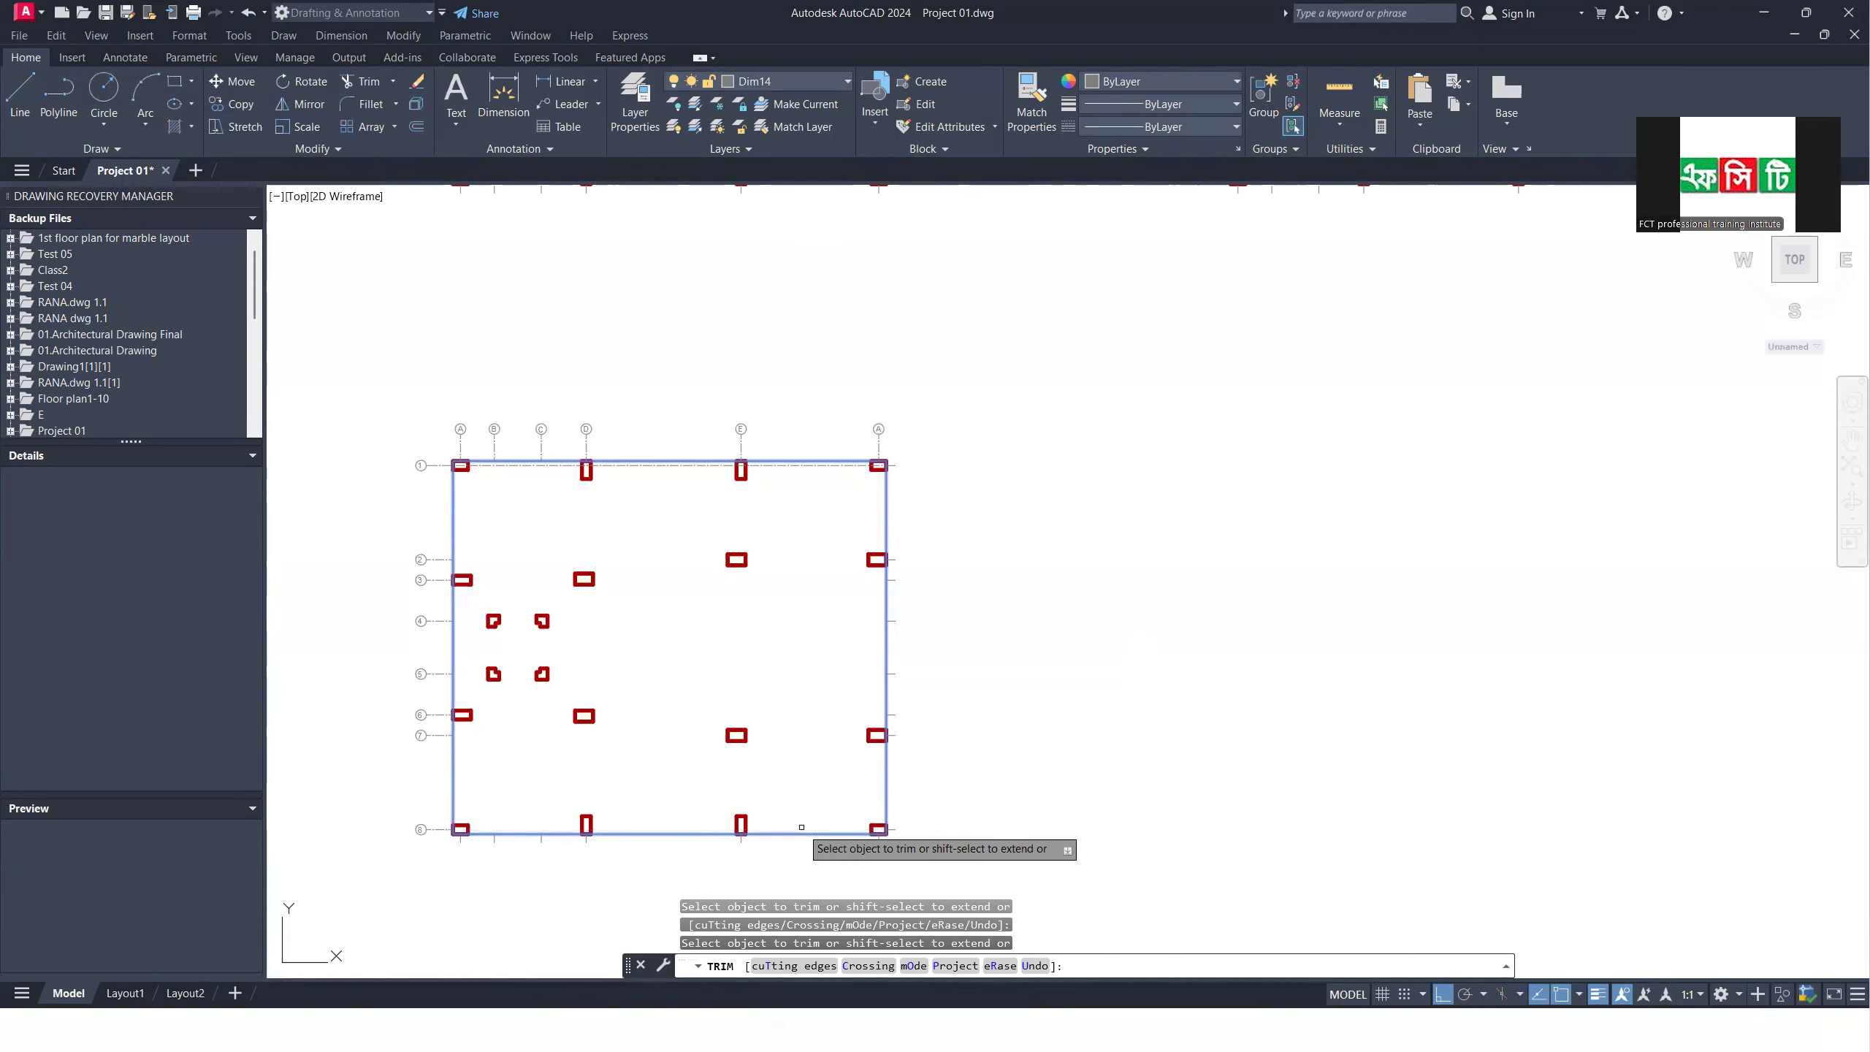
{"action": "key", "text": "Return"}
Step: Delete the gridline stubs for rows 2 to 8 that stick out past the rectangle's right edge
{"action": "scroll", "coordinate": [893, 541], "scroll_direction": "up", "scroll_amount": 3}
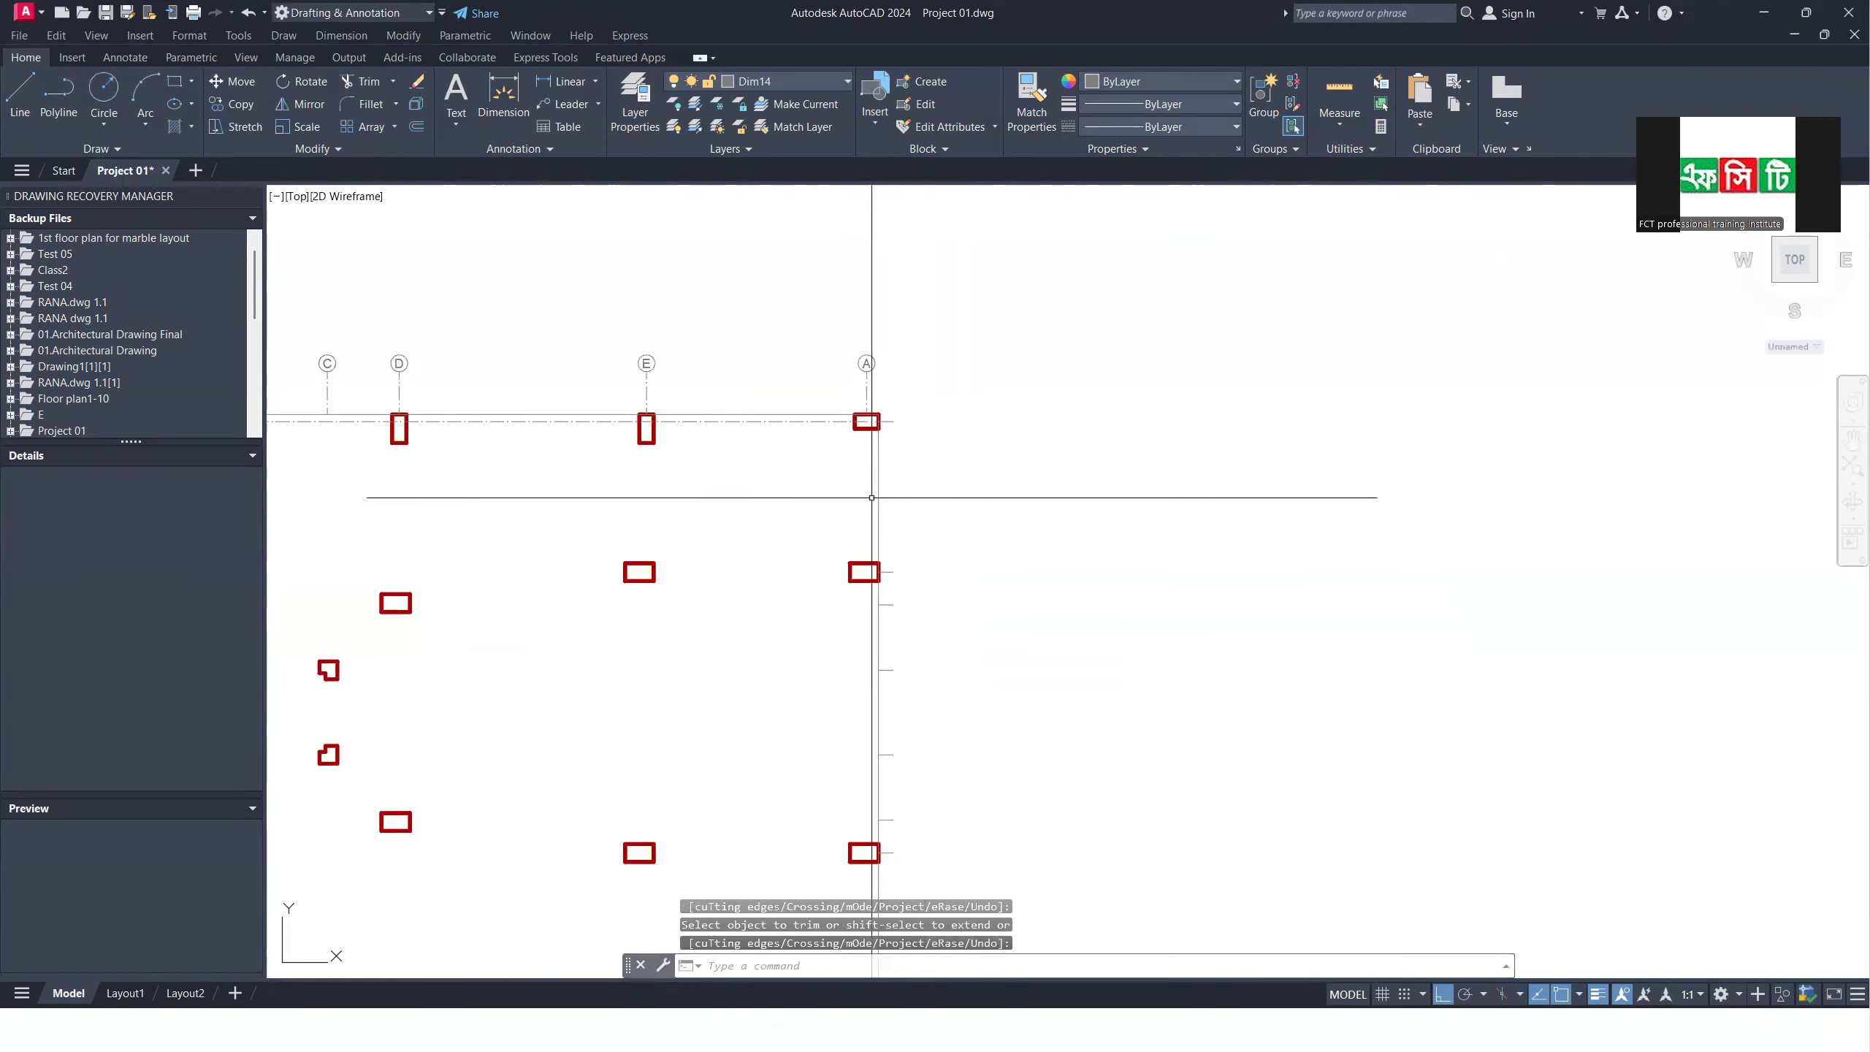
{"action": "left_click", "coordinate": [875, 393]}
{"action": "scroll", "coordinate": [957, 589], "scroll_direction": "down", "scroll_amount": 2}
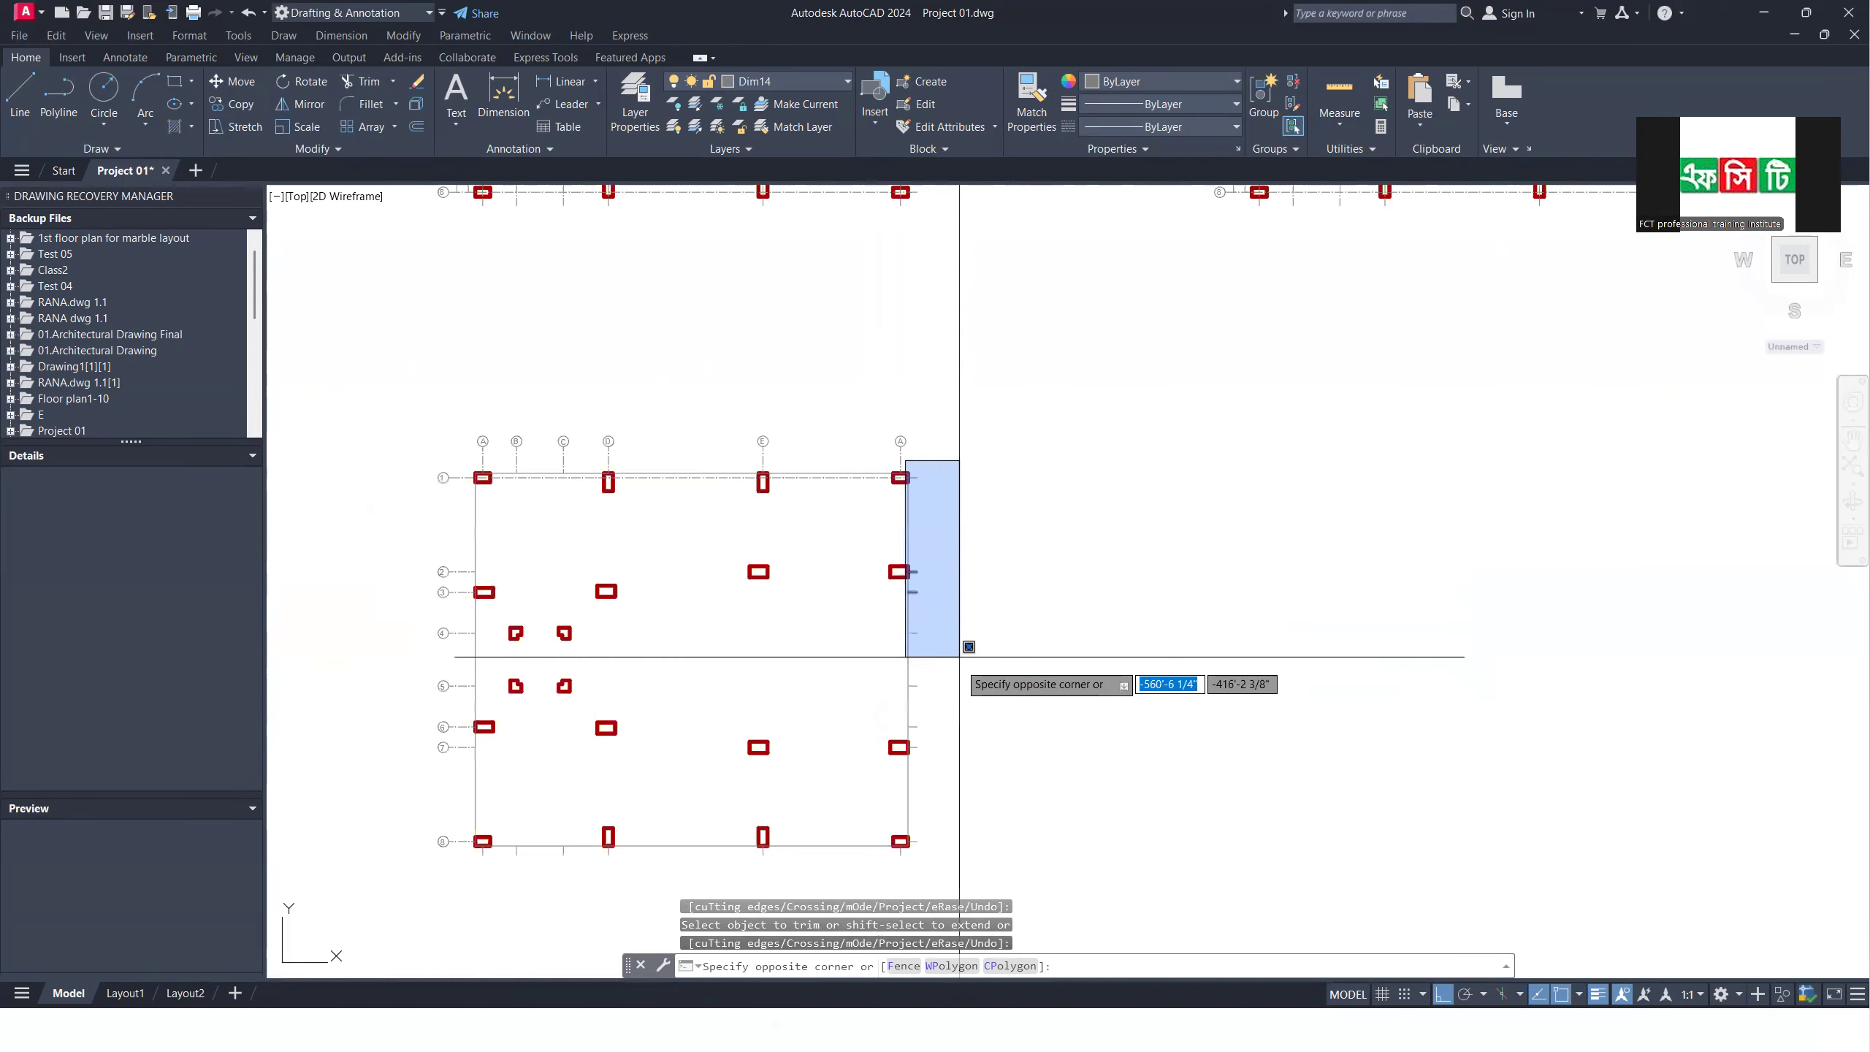
{"action": "left_click", "coordinate": [987, 854]}
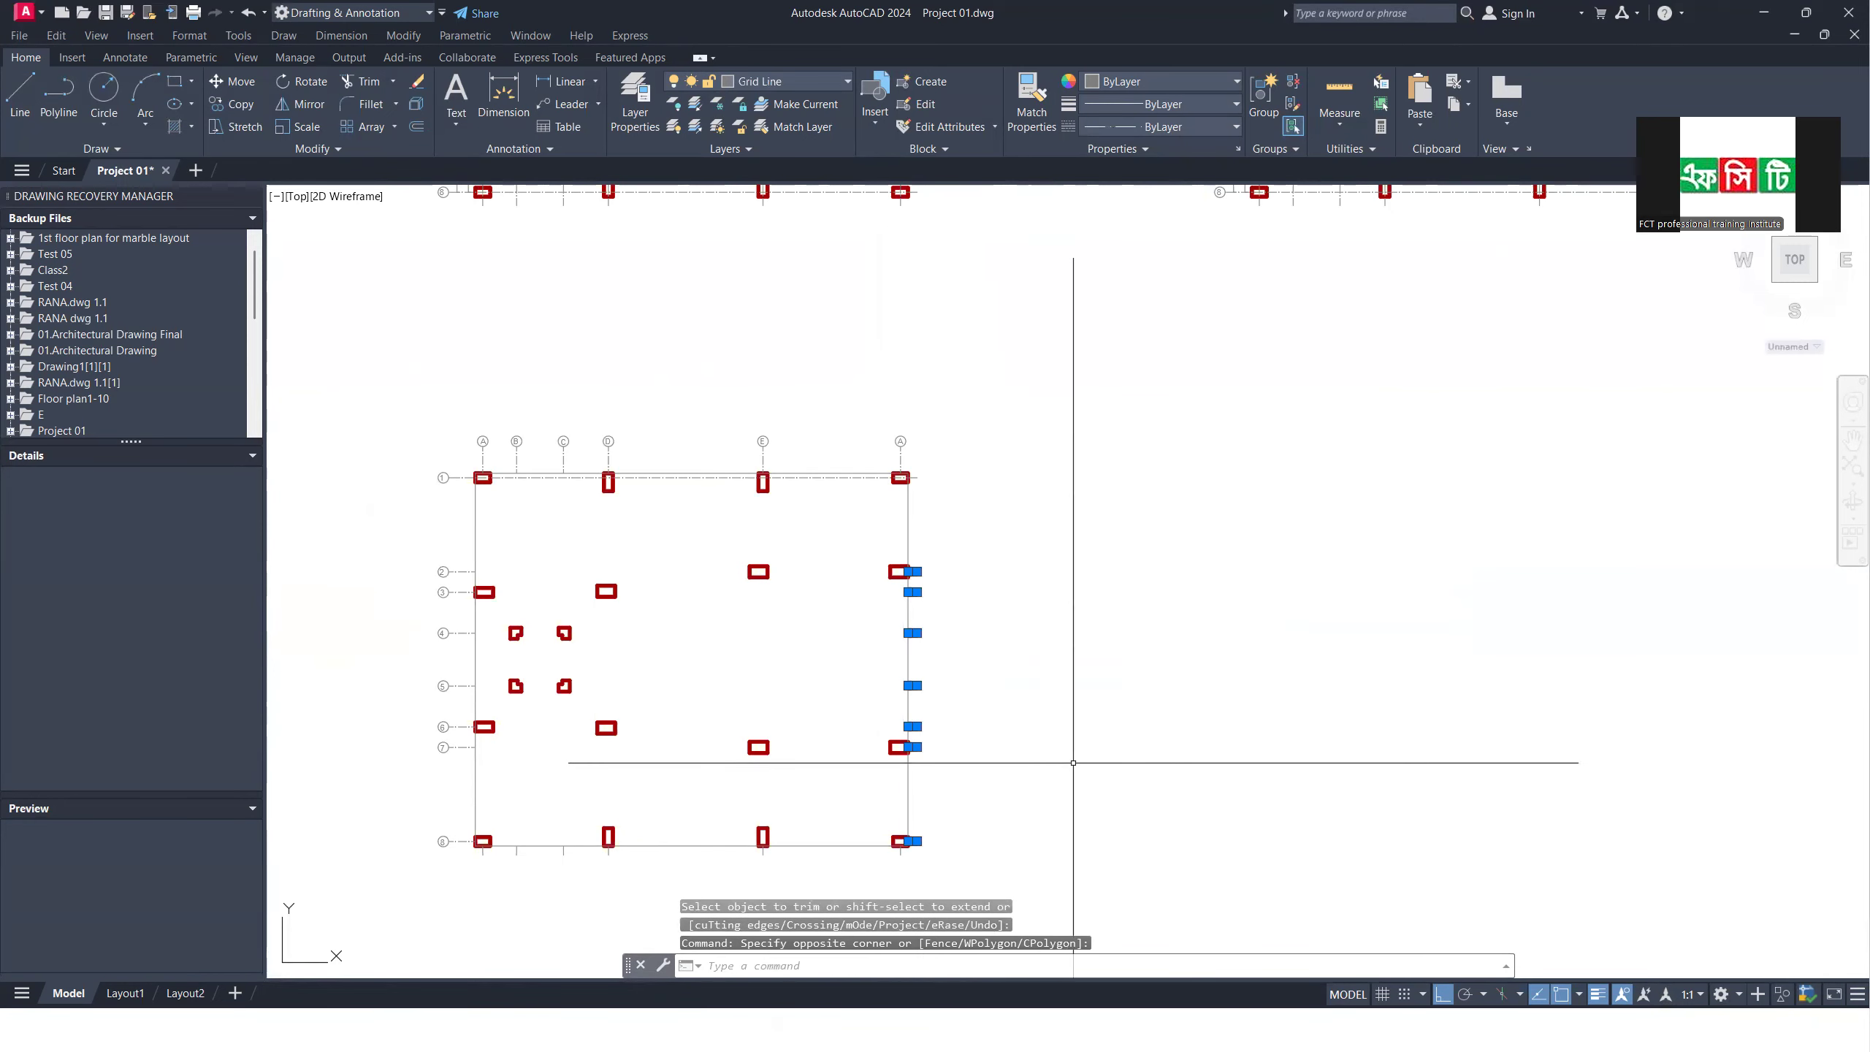
{"action": "key", "text": "Delete"}
Step: Delete the vertical gridline stubs that stick out below the rectangle's bottom edge
{"action": "scroll", "coordinate": [528, 862], "scroll_direction": "up", "scroll_amount": 2}
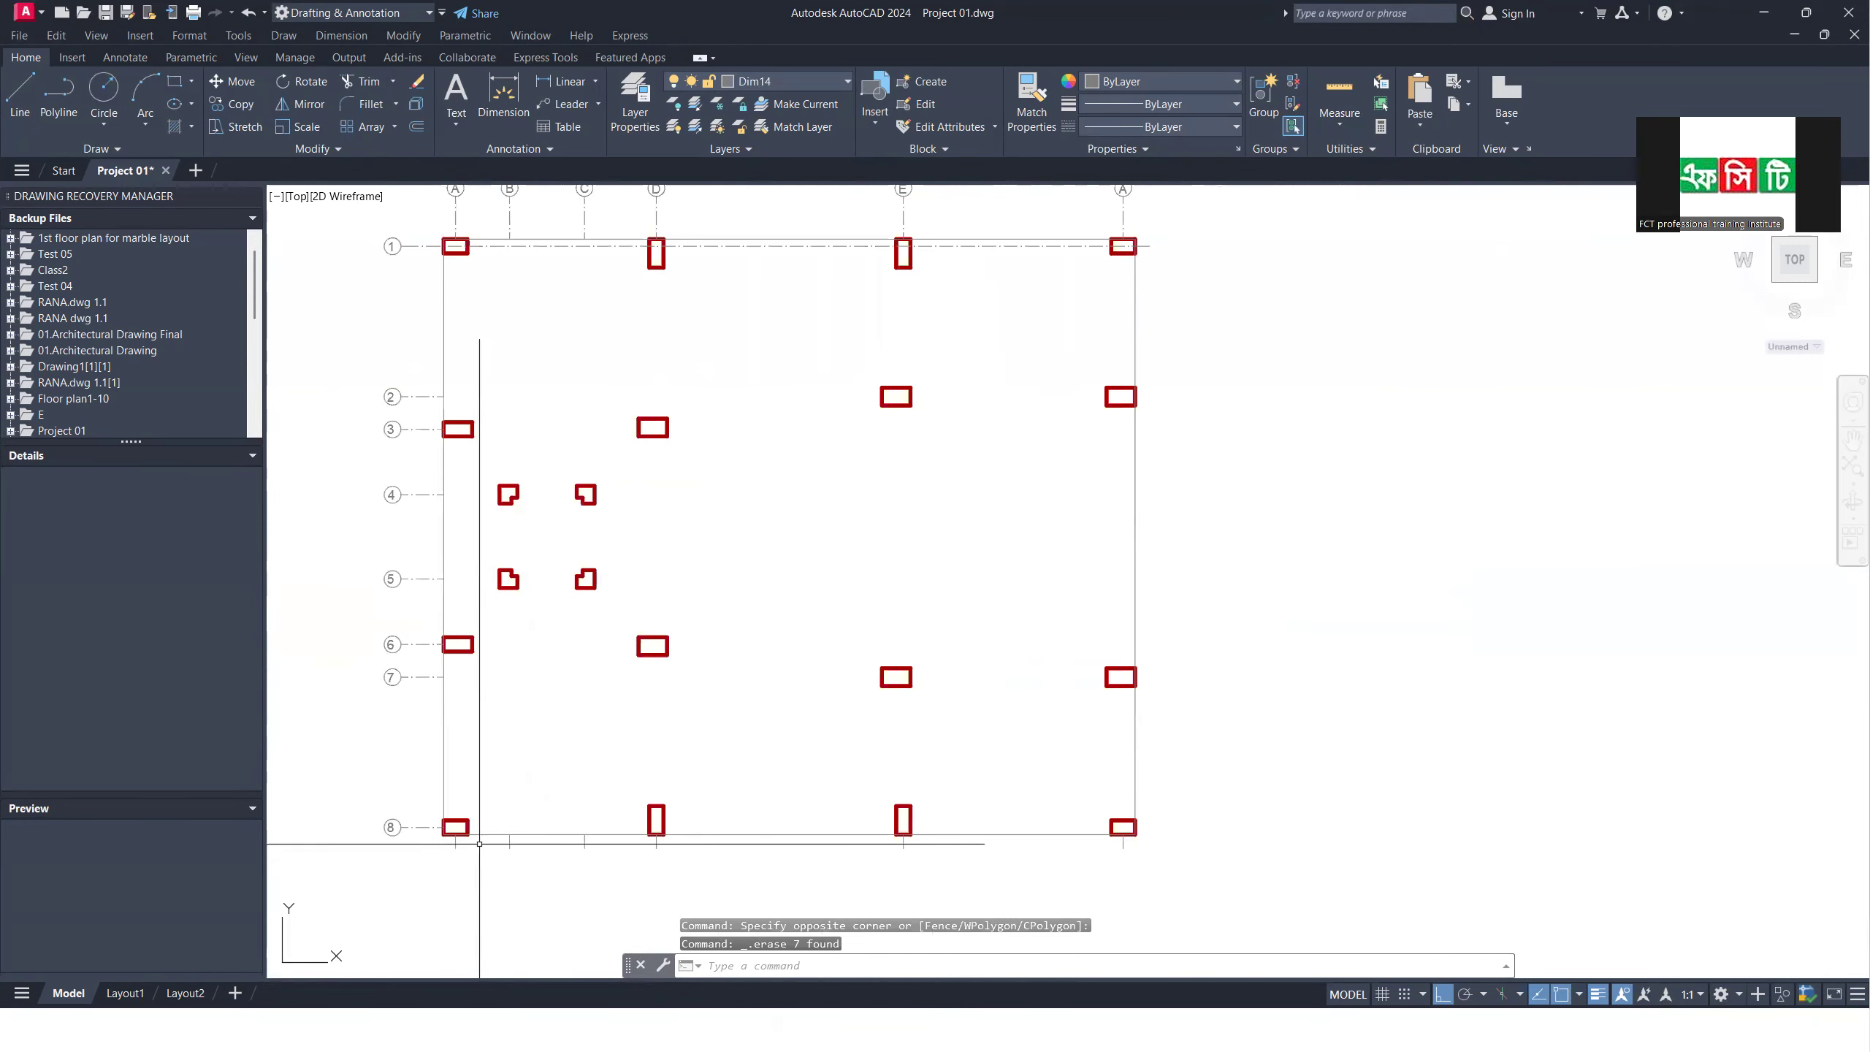
{"action": "scroll", "coordinate": [438, 845], "scroll_direction": "up", "scroll_amount": 3}
{"action": "left_click", "coordinate": [426, 753]}
{"action": "scroll", "coordinate": [708, 841], "scroll_direction": "down", "scroll_amount": 2}
{"action": "scroll", "coordinate": [830, 854], "scroll_direction": "down", "scroll_amount": 2}
{"action": "left_click", "coordinate": [1378, 898]}
{"action": "key", "text": "Delete"}
Step: Trim gridline 1 inside the rectangle and delete its leftover stub beyond the right edge
{"action": "scroll", "coordinate": [1141, 575], "scroll_direction": "up", "scroll_amount": 3}
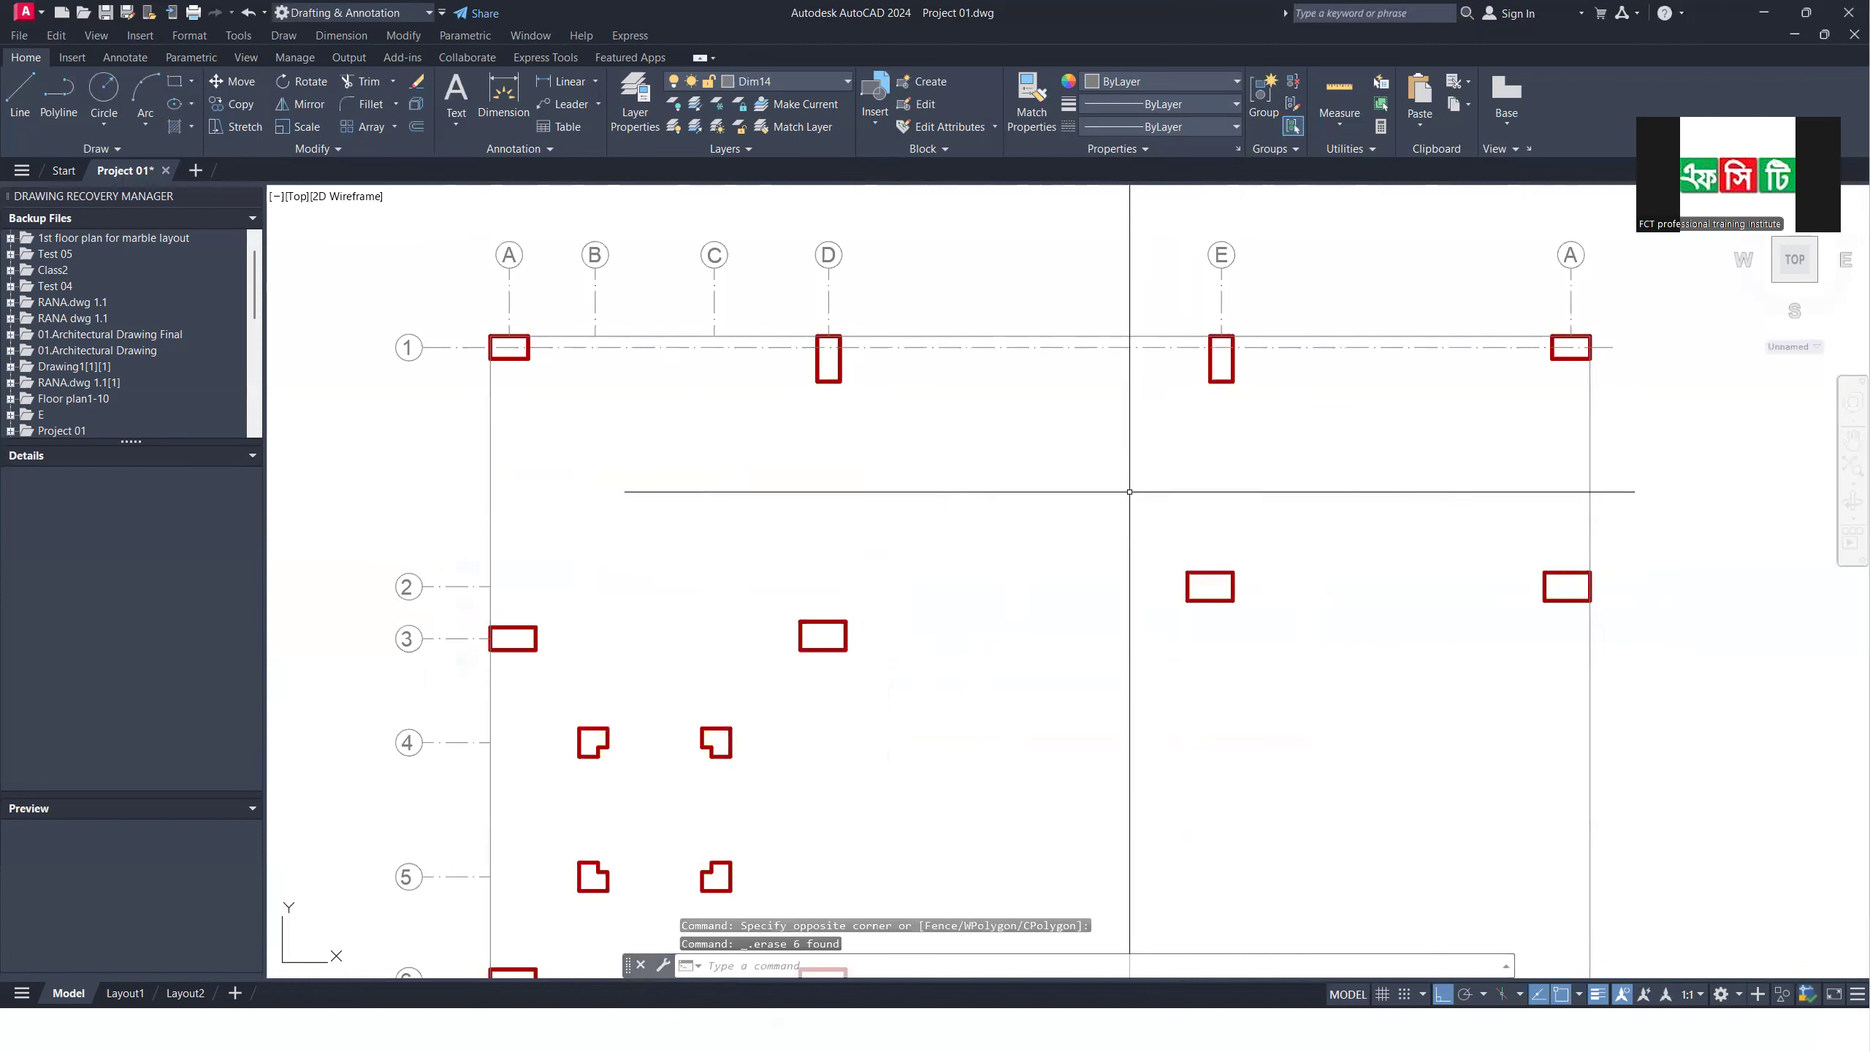
{"action": "left_click", "coordinate": [1071, 336]}
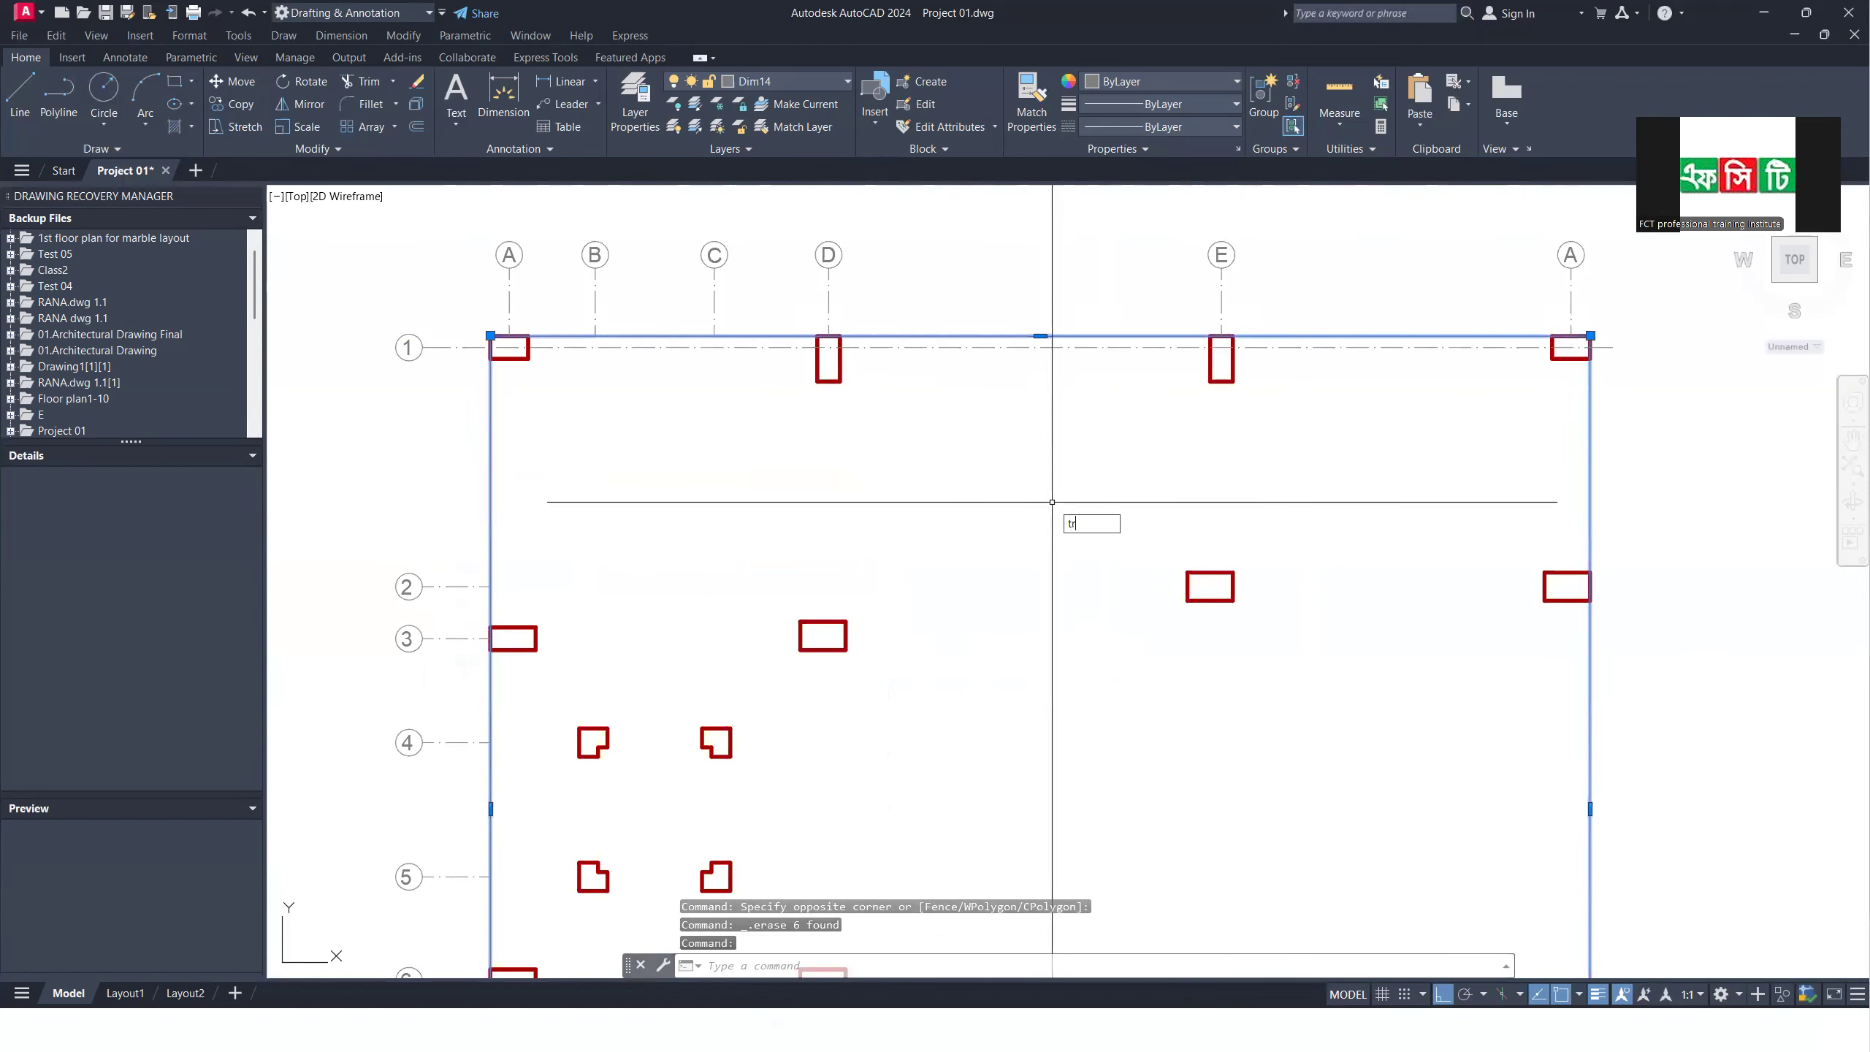
{"action": "key", "text": "Return"}
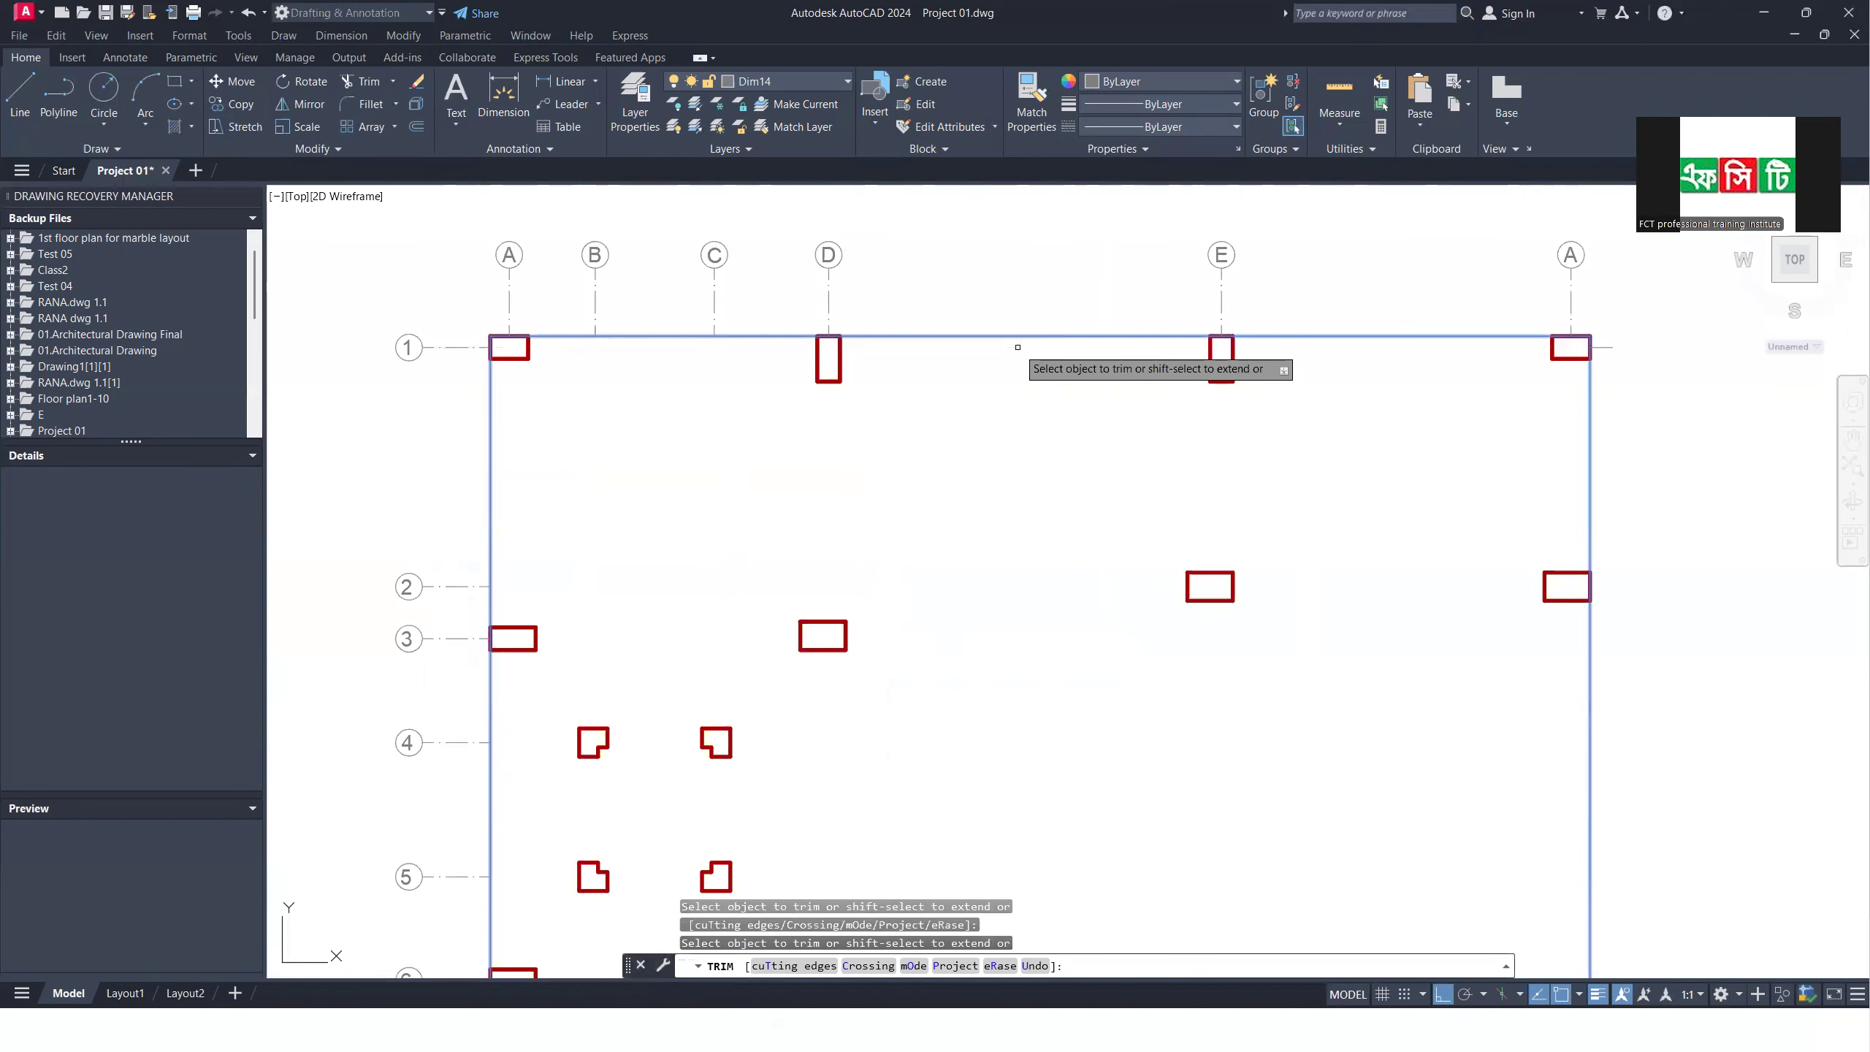
{"action": "key", "text": "Return"}
{"action": "left_click", "coordinate": [1631, 340]}
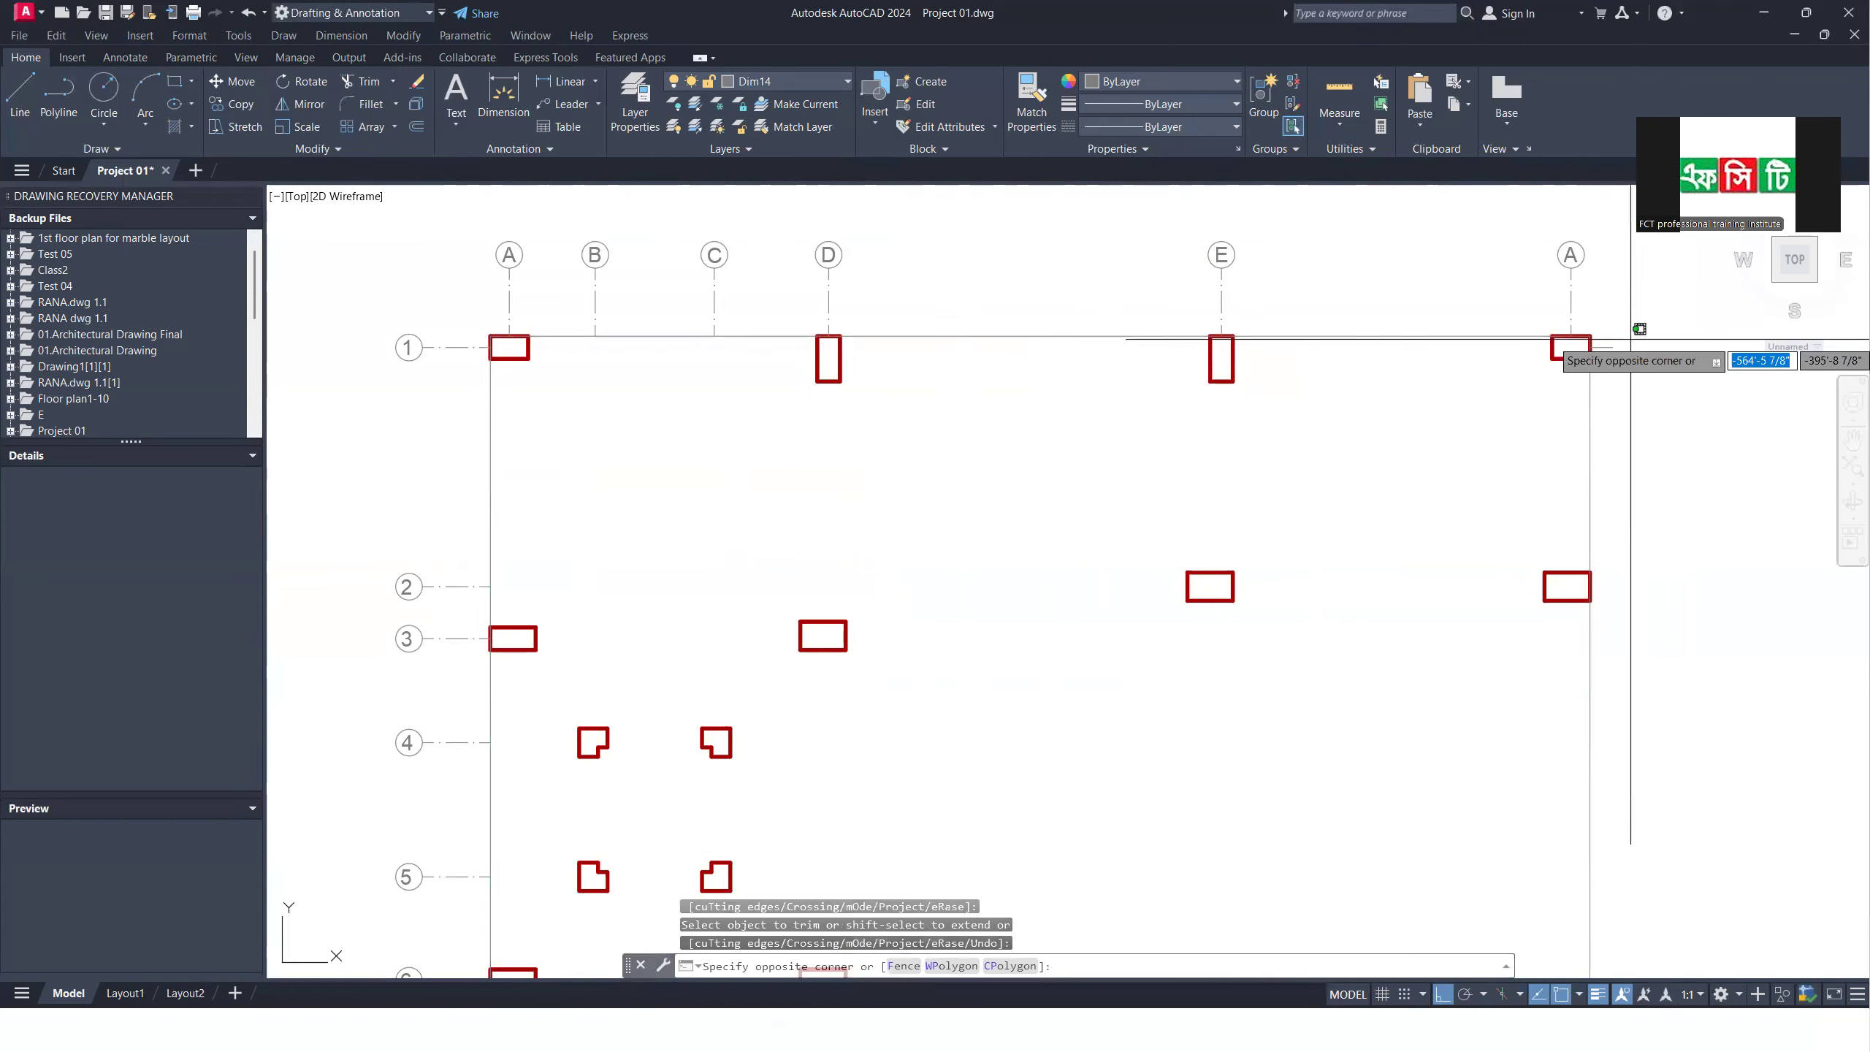
{"action": "left_click", "coordinate": [1612, 368]}
{"action": "key", "text": "Delete"}
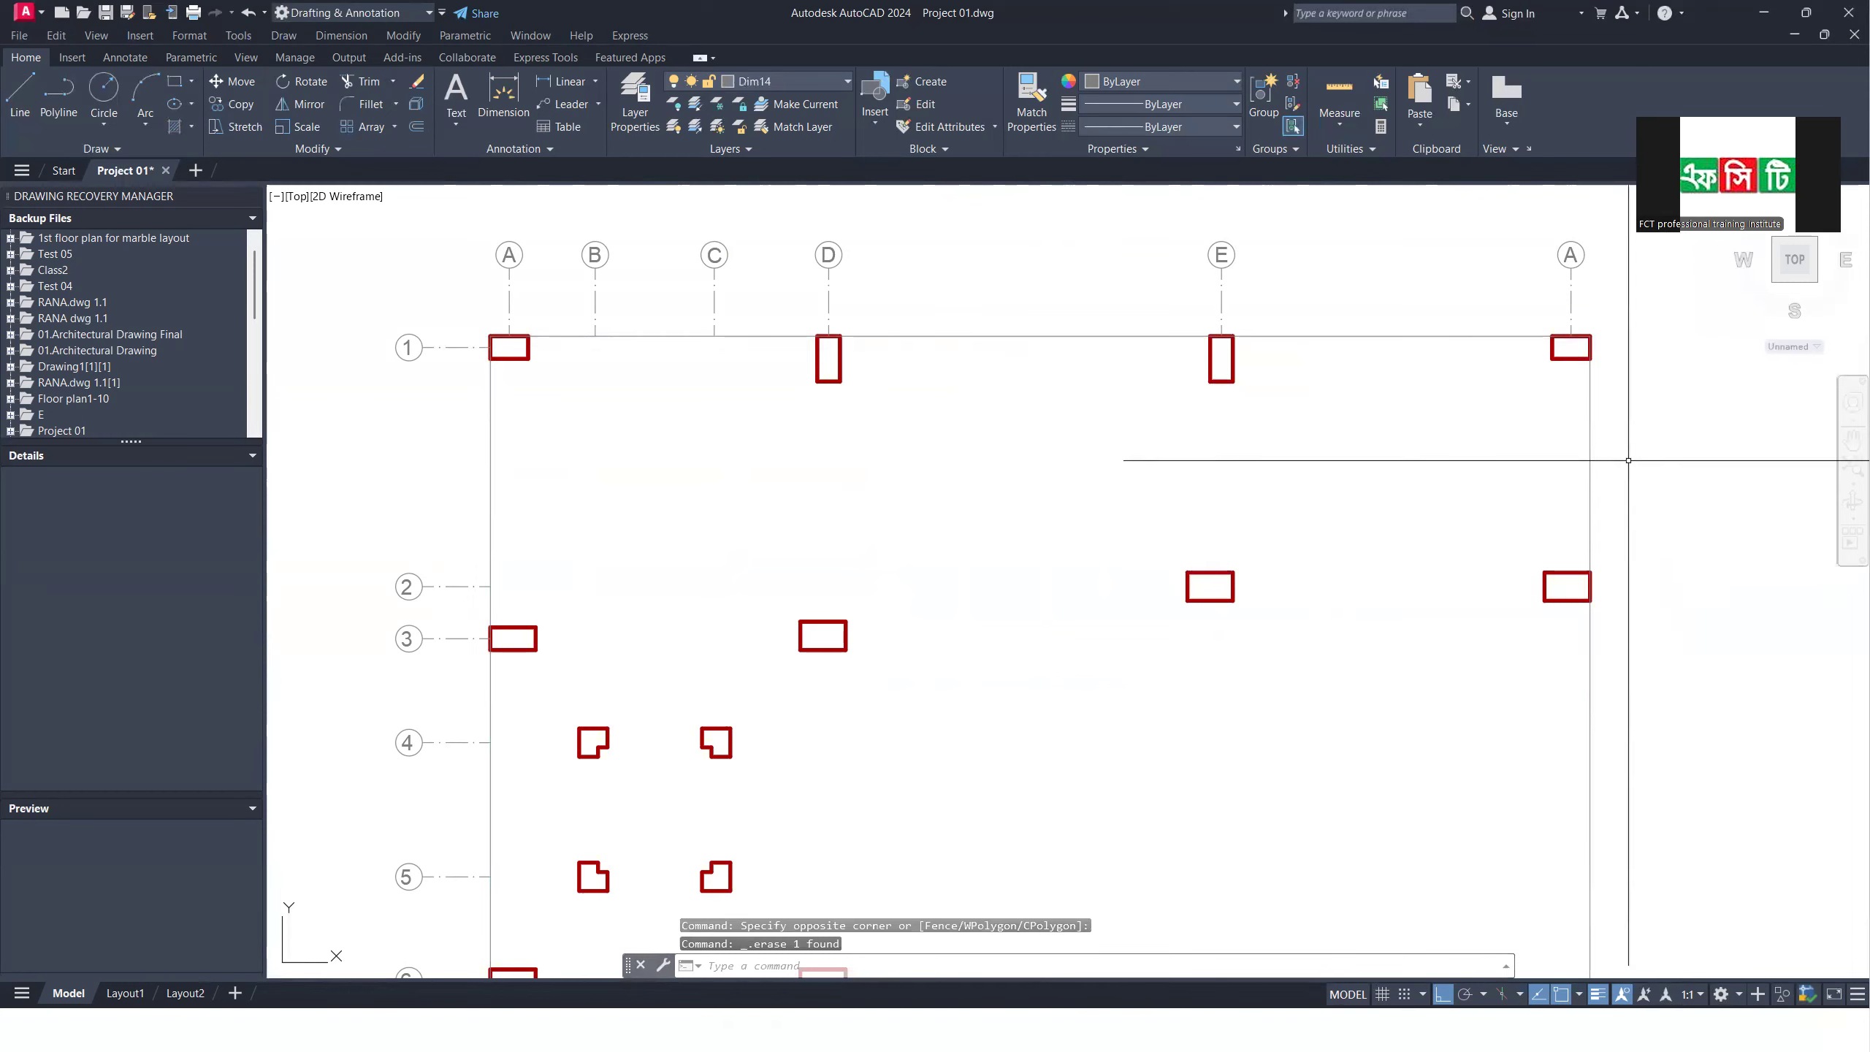
{"action": "scroll", "coordinate": [1278, 478], "scroll_direction": "down", "scroll_amount": 4}
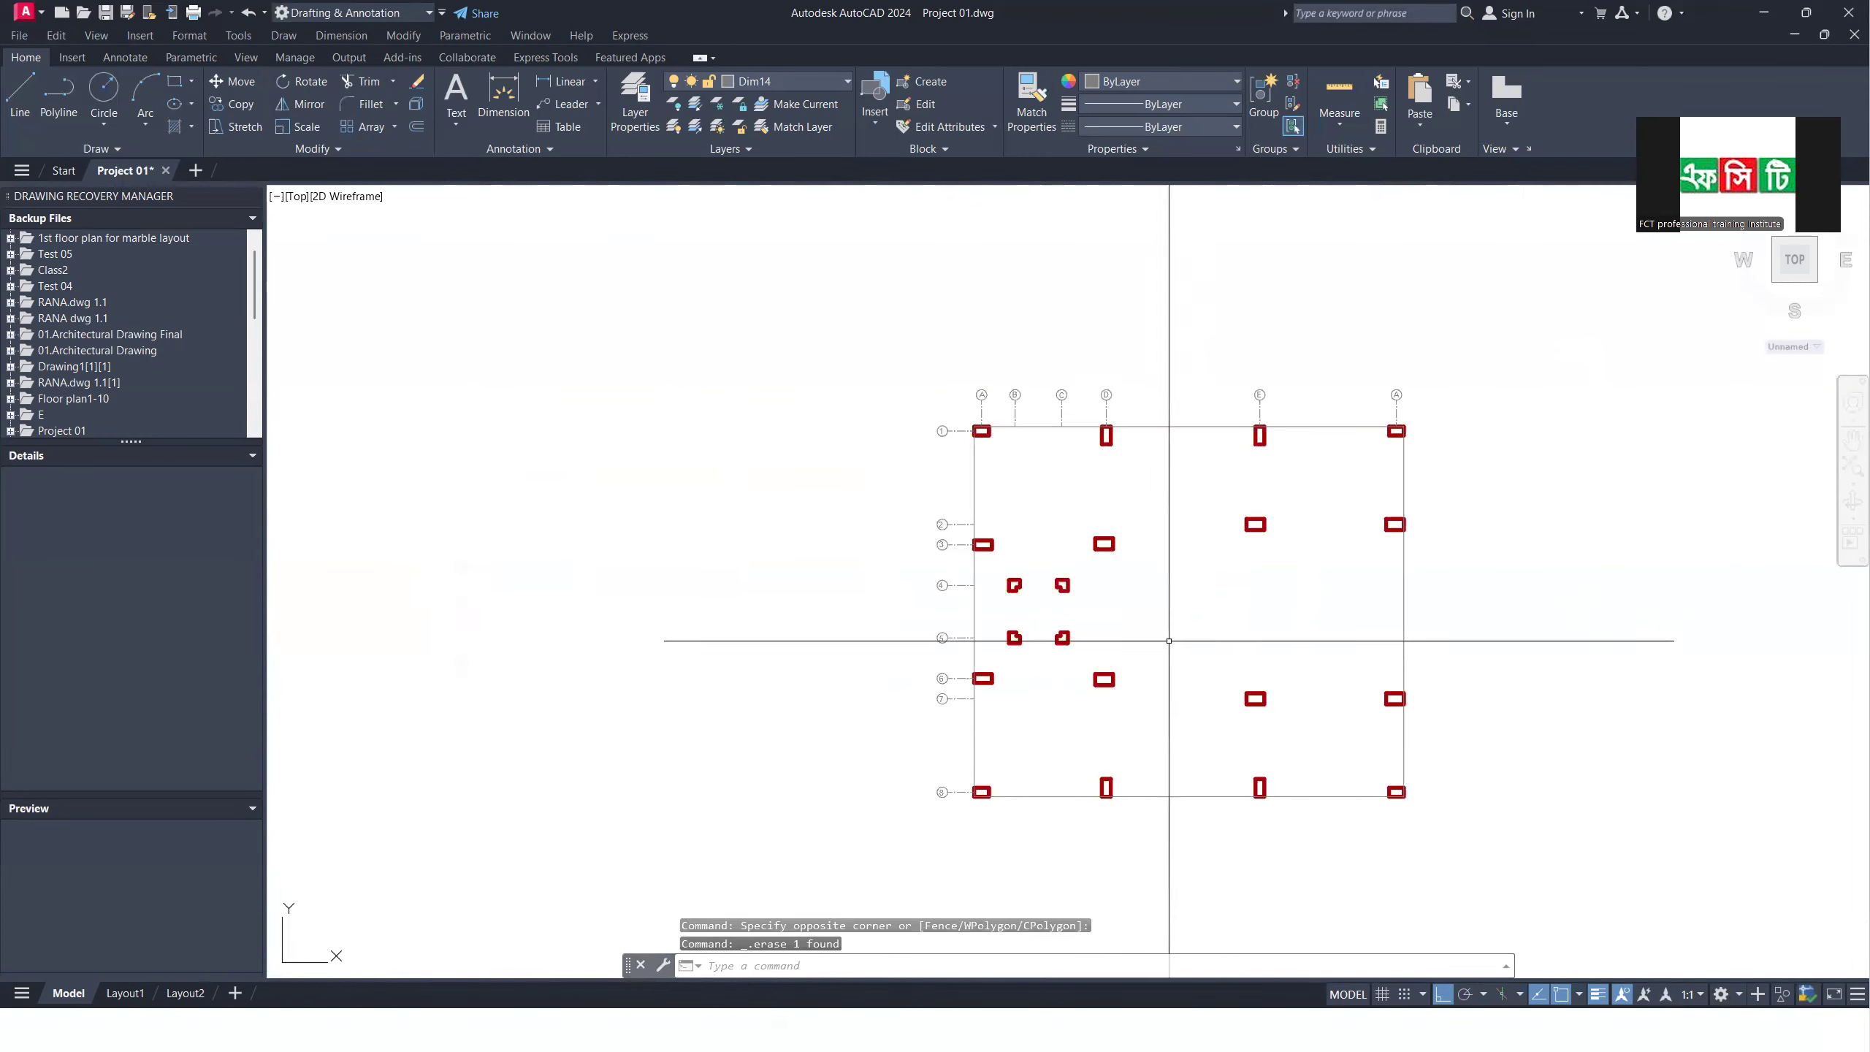
{"action": "scroll", "coordinate": [1064, 640], "scroll_direction": "up", "scroll_amount": 4}
{"action": "scroll", "coordinate": [1023, 582], "scroll_direction": "down", "scroll_amount": 4}
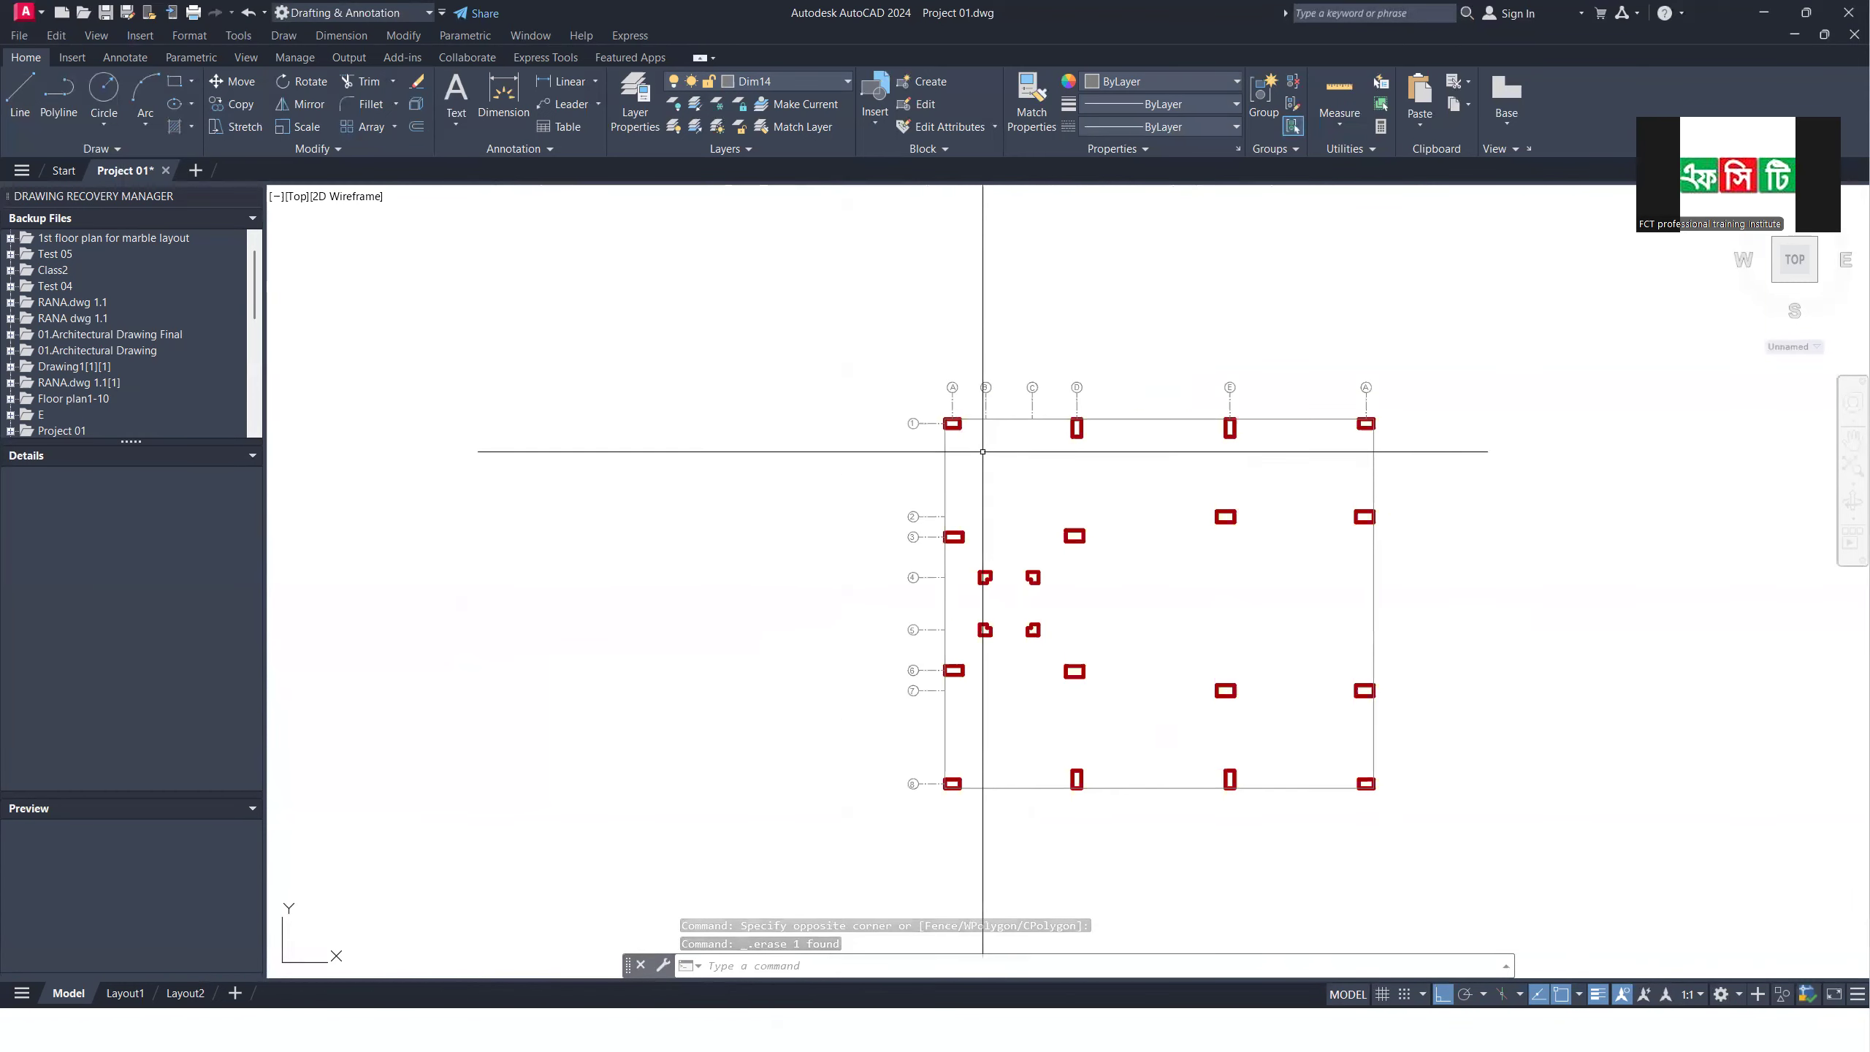
Step: Draw a vertical construction line along the left edge of the copied column layout's rectangle
{"action": "type", "text": "xl"}
{"action": "key", "text": "Return"}
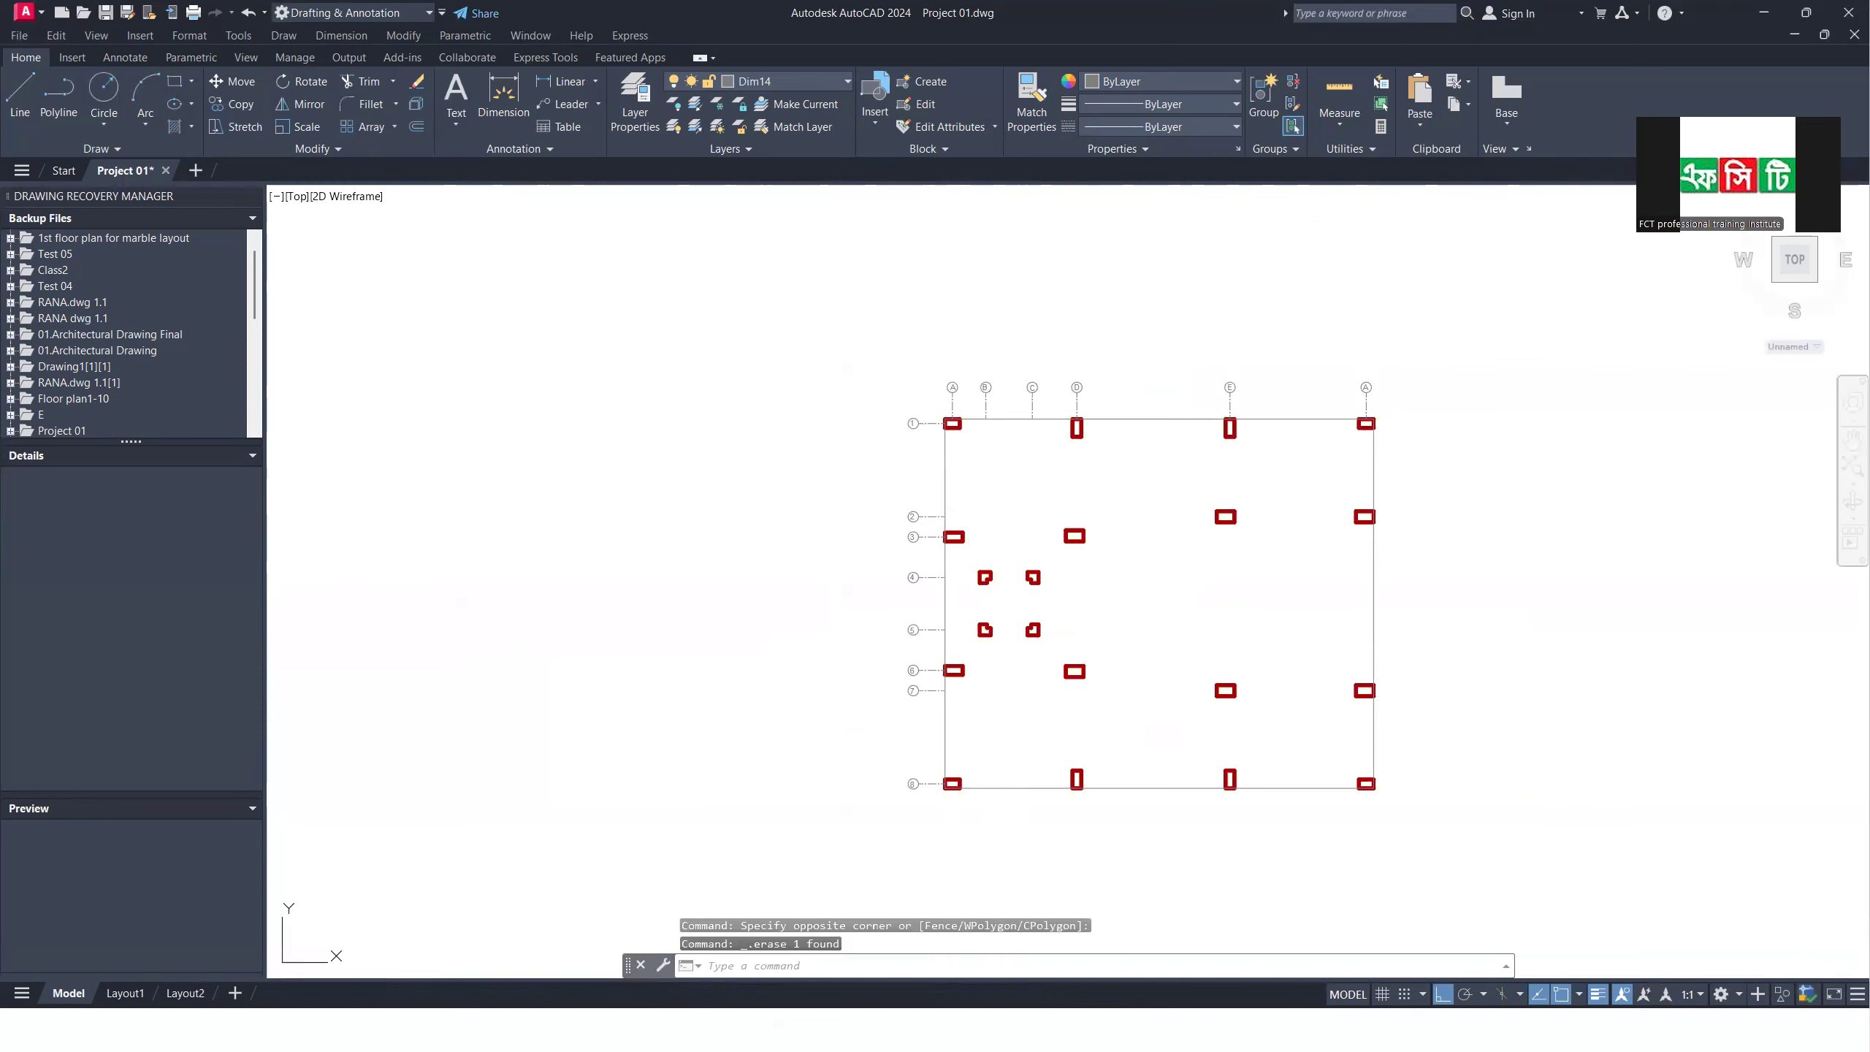
{"action": "type", "text": "v"}
{"action": "key", "text": "Return"}
{"action": "scroll", "coordinate": [995, 798], "scroll_direction": "up", "scroll_amount": 4}
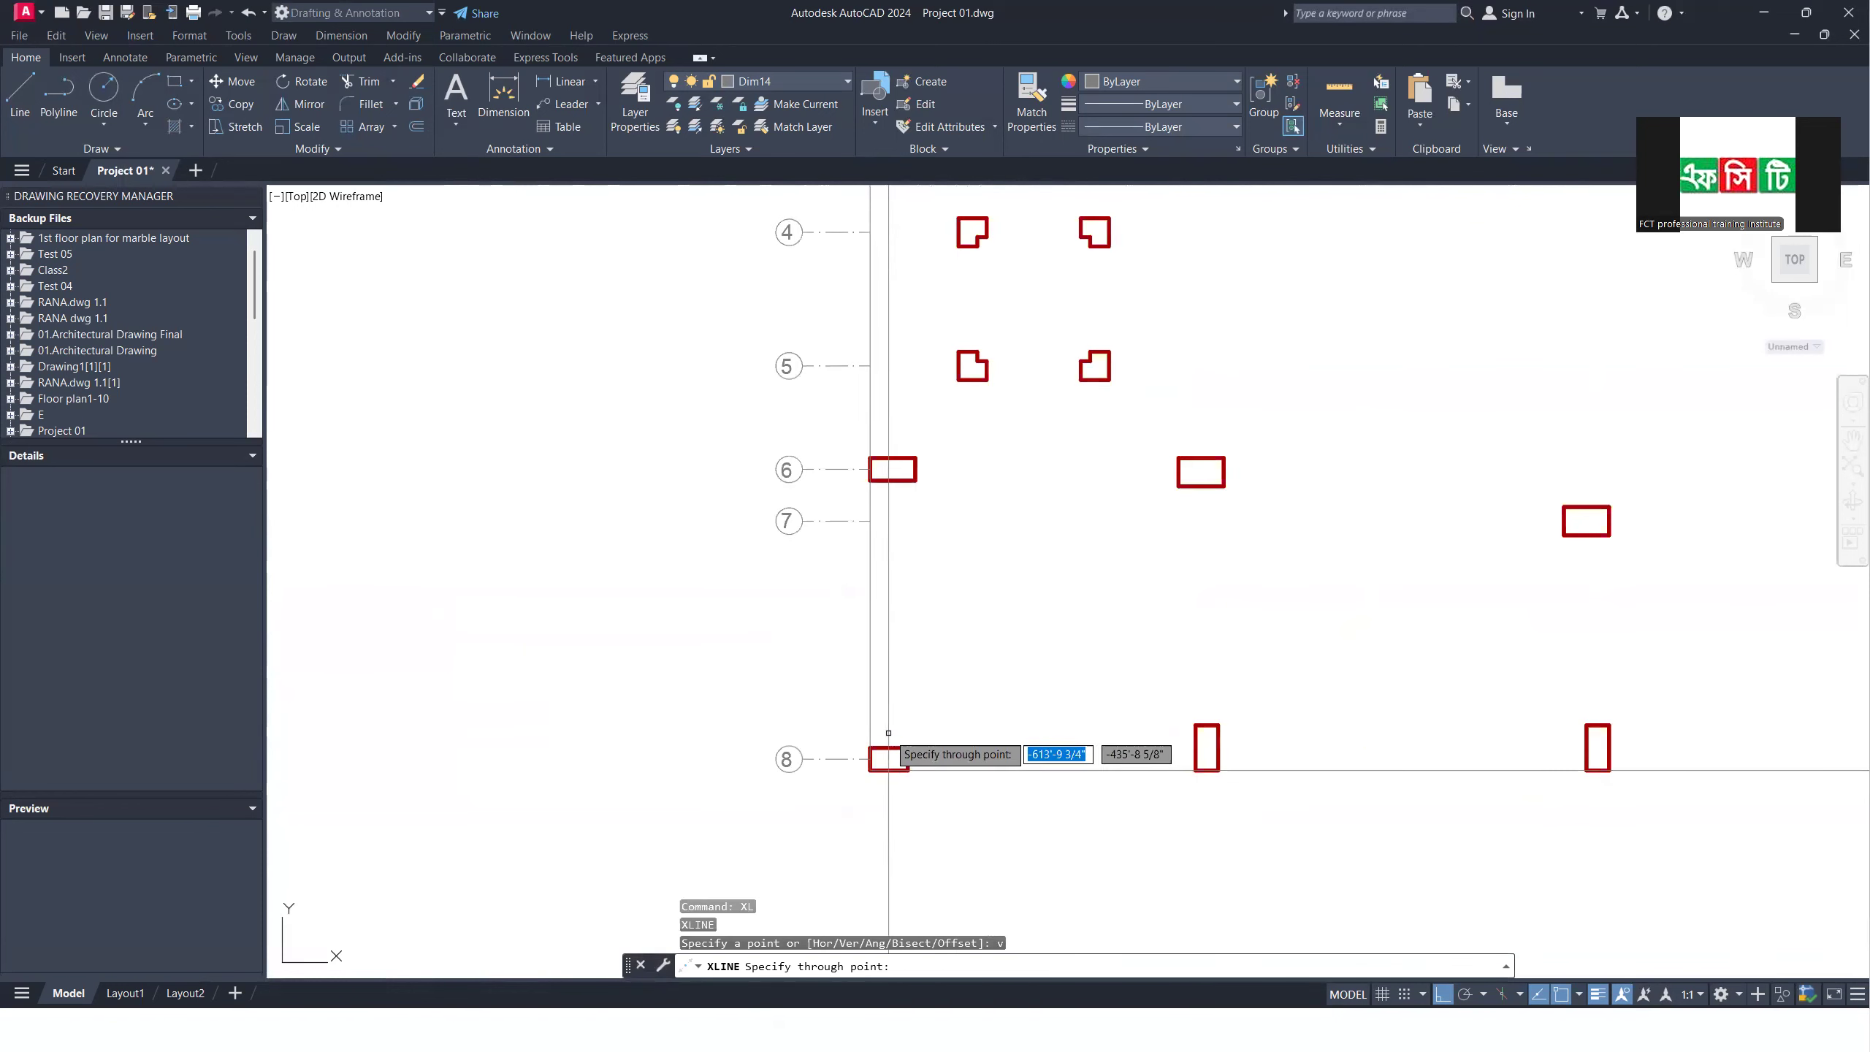
{"action": "scroll", "coordinate": [966, 728], "scroll_direction": "down", "scroll_amount": 6}
{"action": "left_click", "coordinate": [1238, 618]}
{"action": "key", "text": "Return"}
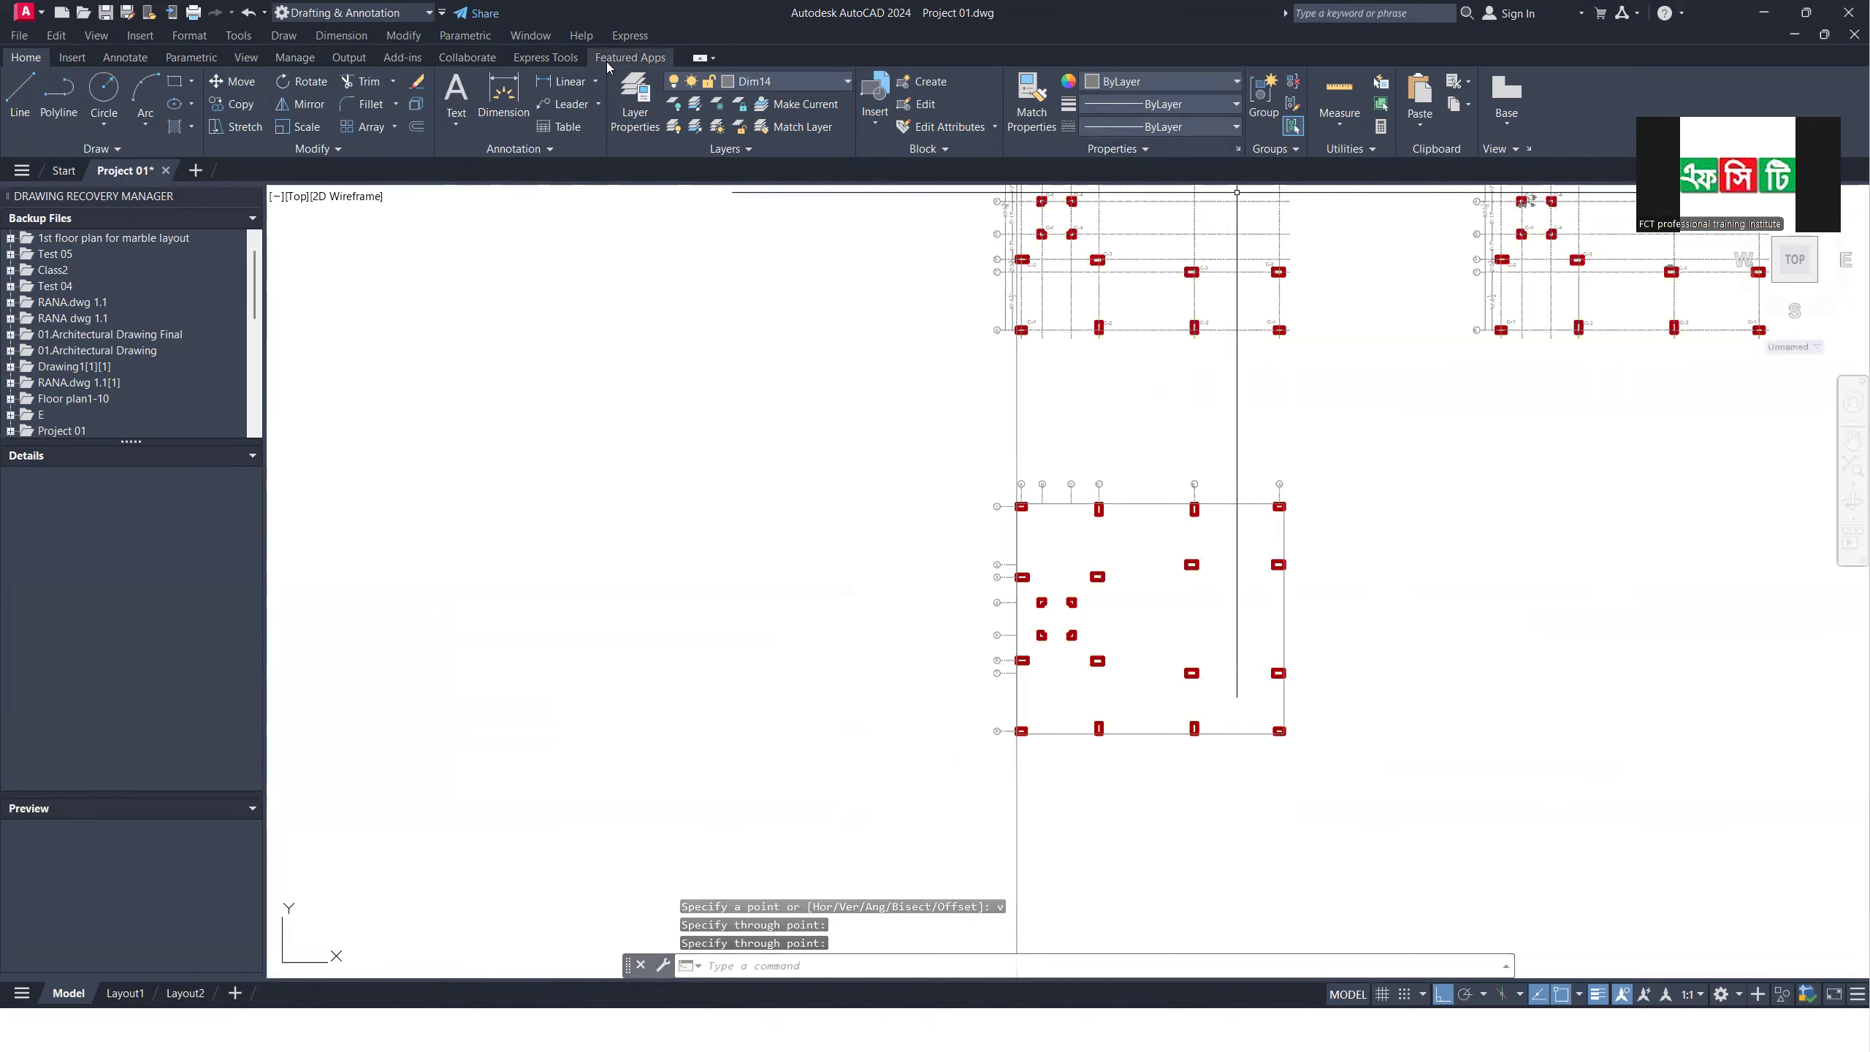
Step: Create a new layer named Beam
{"action": "left_click", "coordinate": [772, 82]}
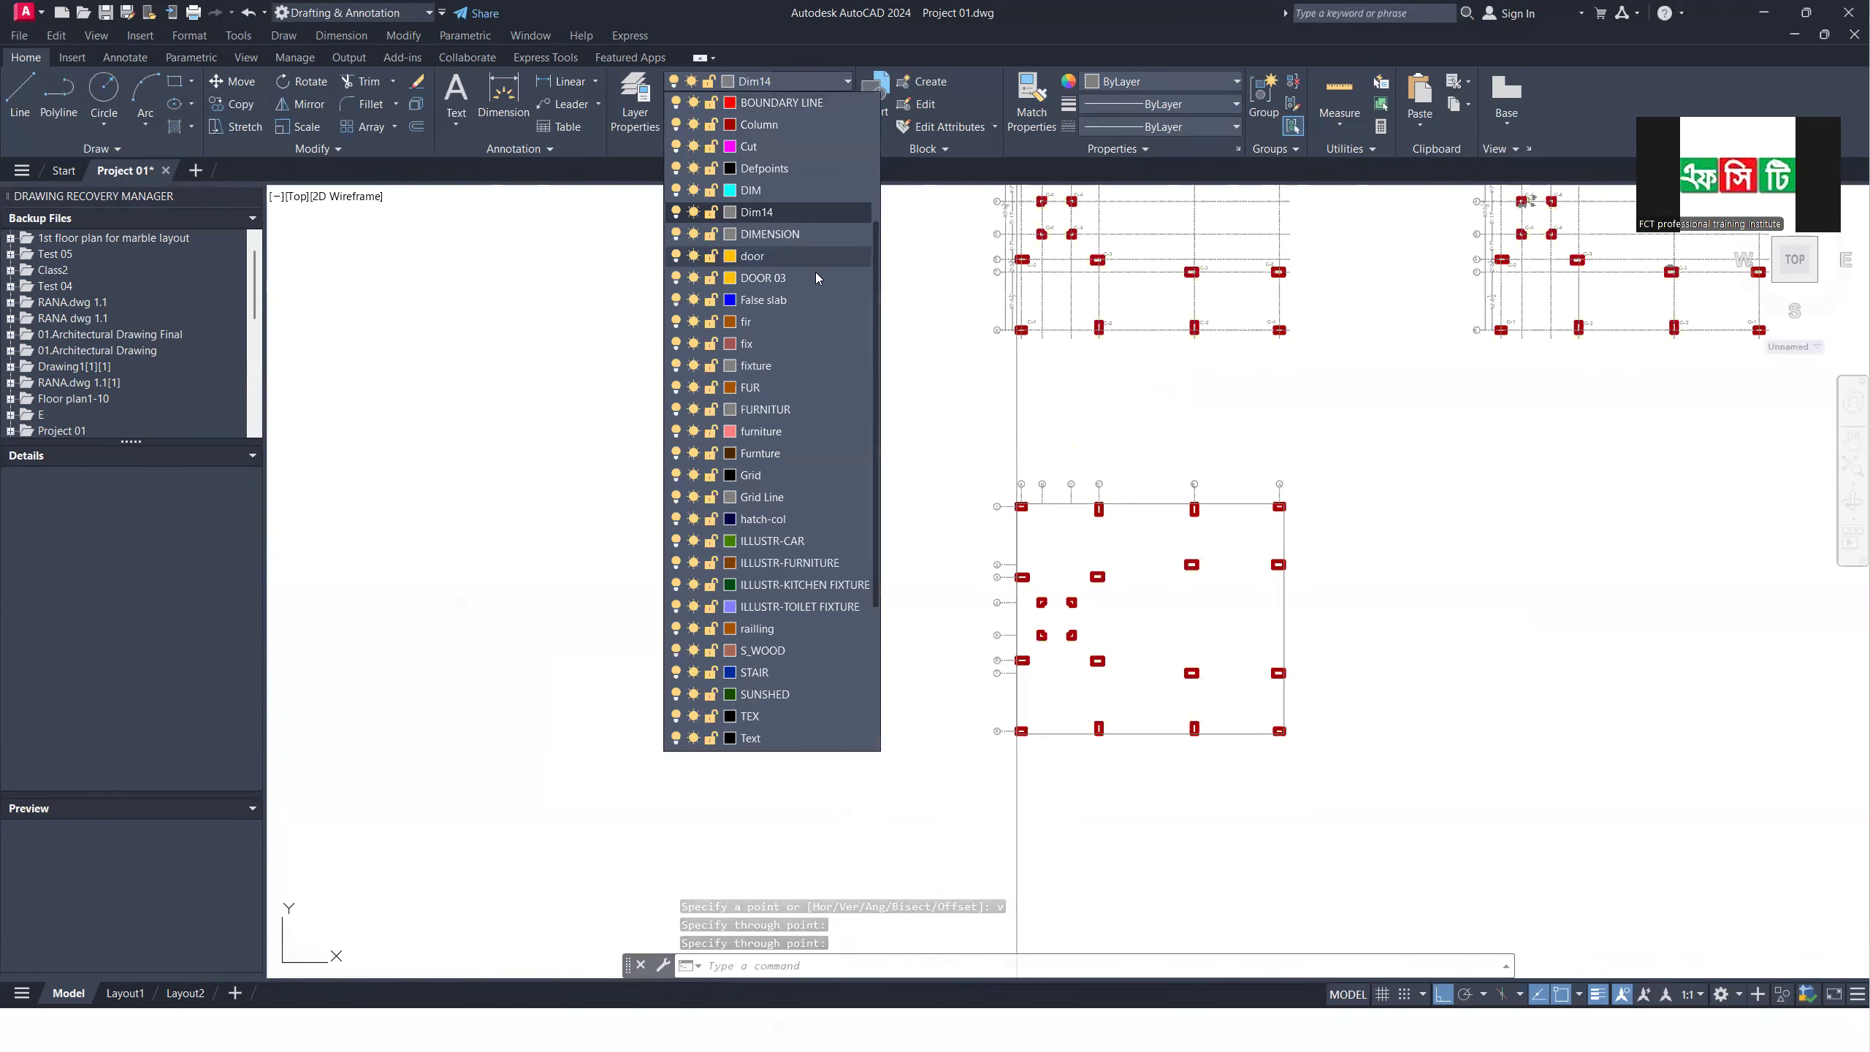
{"action": "scroll", "coordinate": [813, 262], "scroll_direction": "up", "scroll_amount": 2}
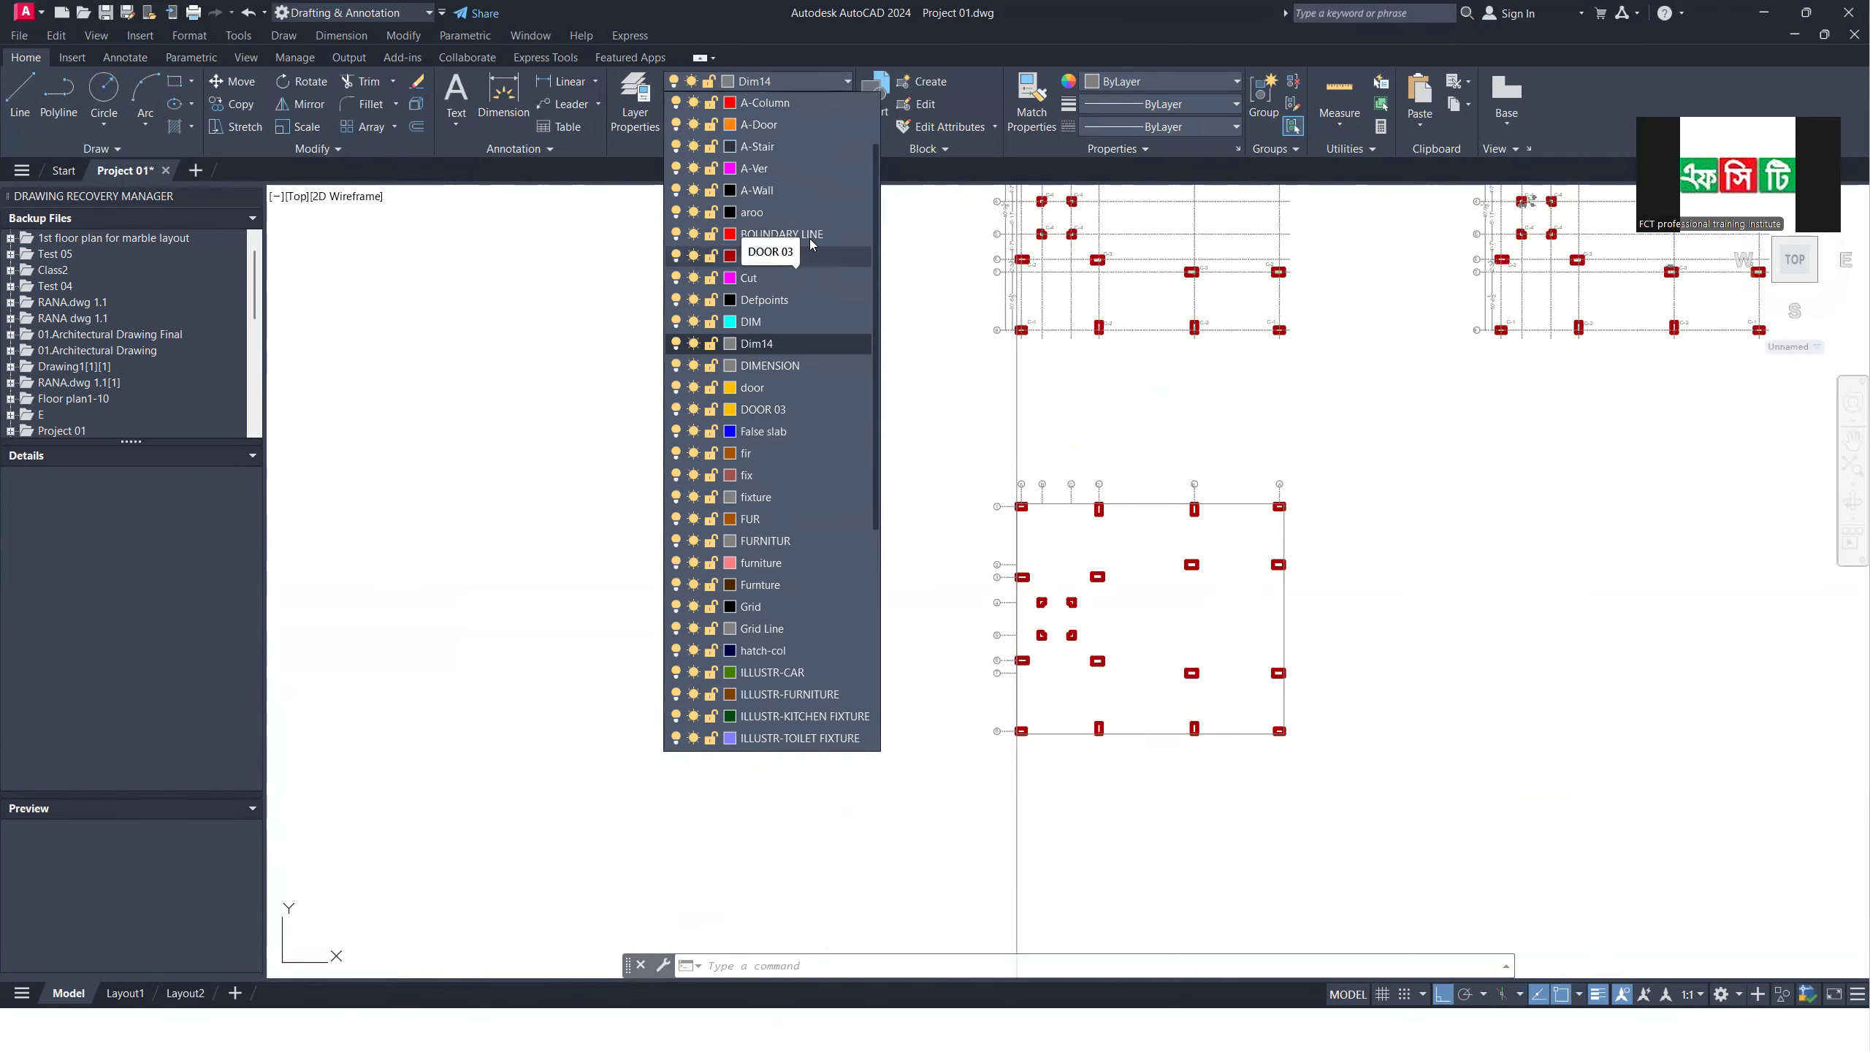
{"action": "left_click", "coordinate": [637, 97]}
{"action": "left_click", "coordinate": [636, 96]}
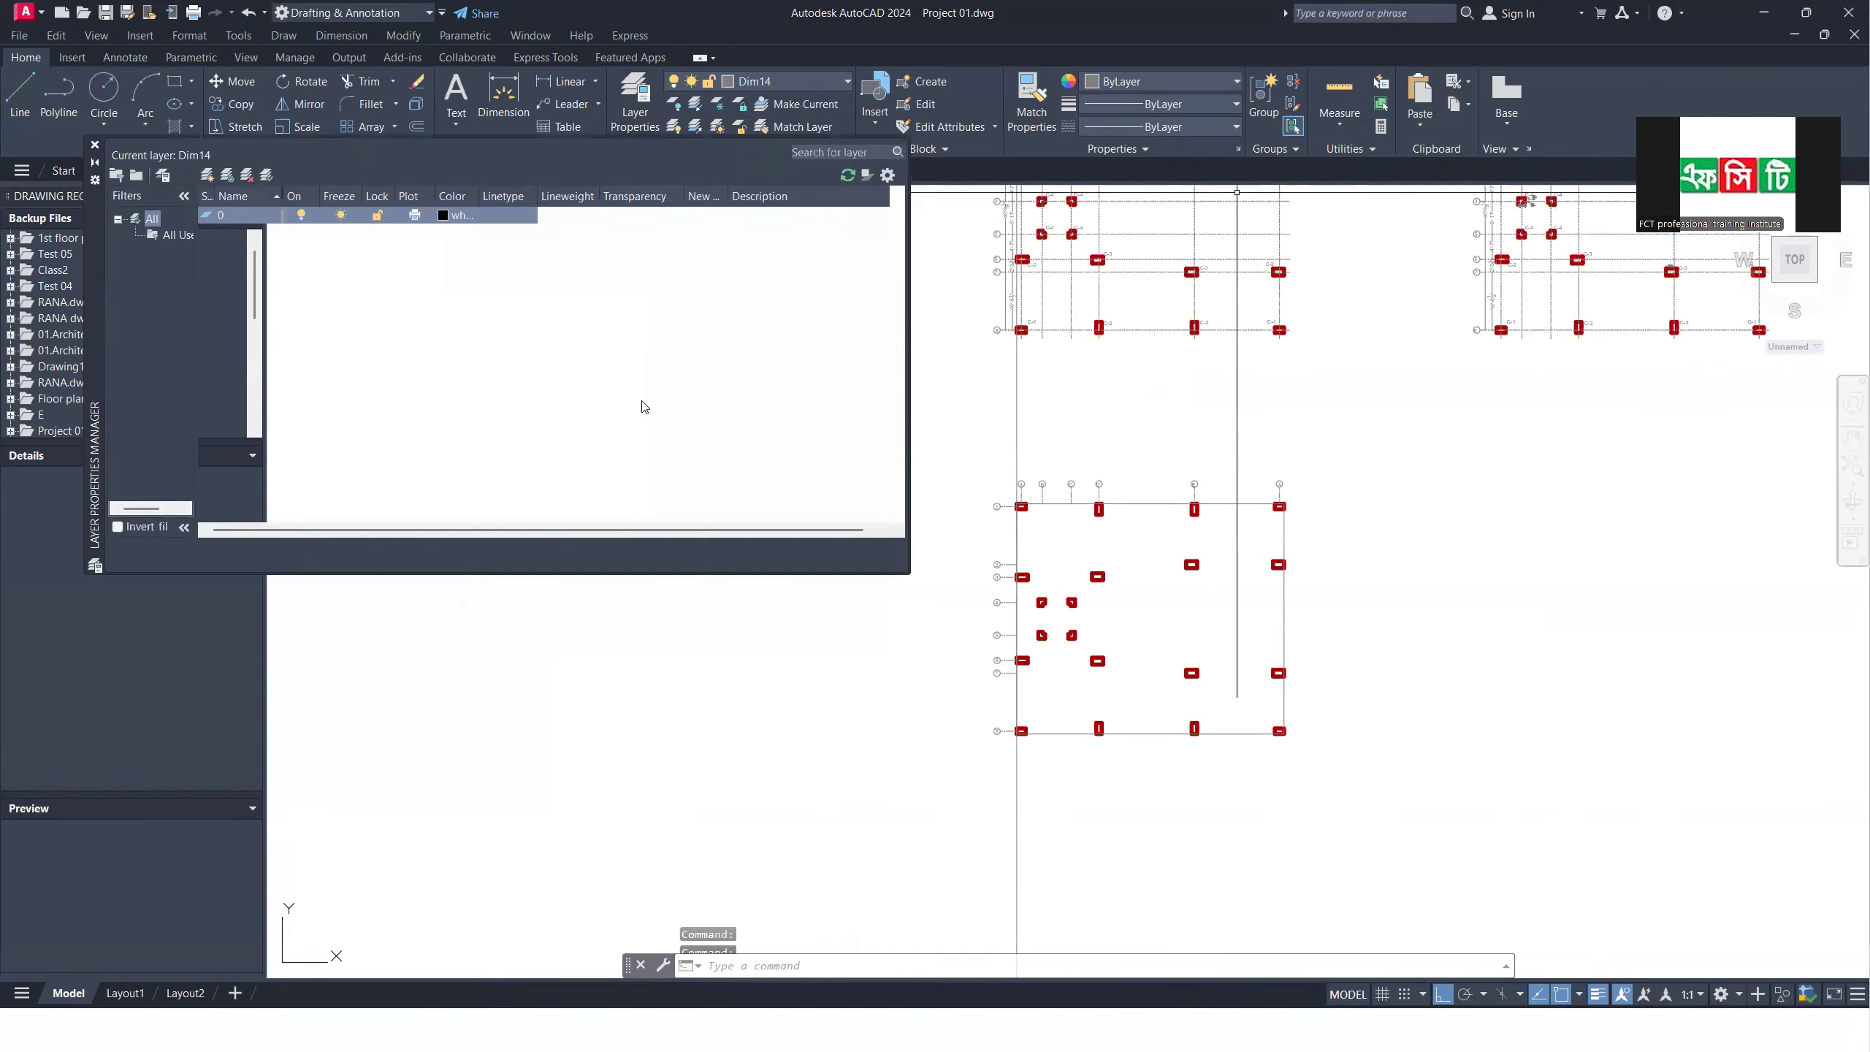
{"action": "left_click", "coordinate": [208, 179]}
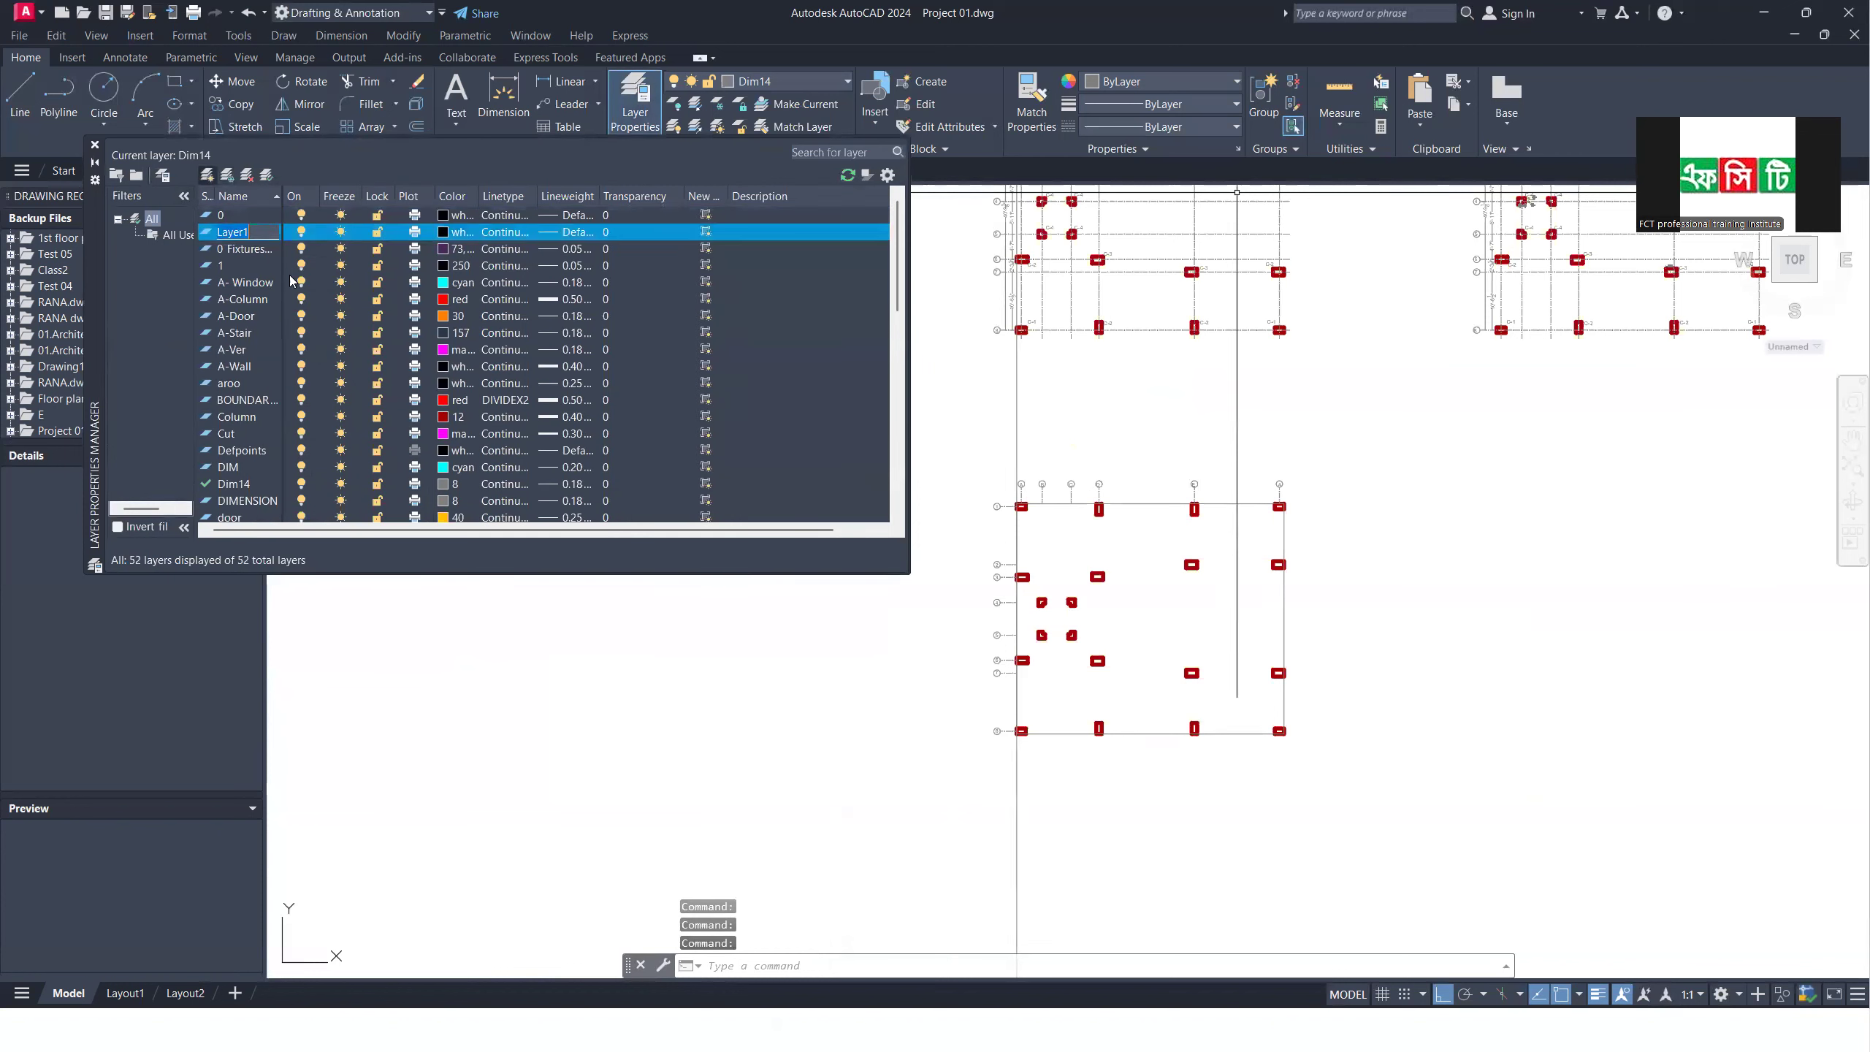
{"action": "type", "text": "Beam"}
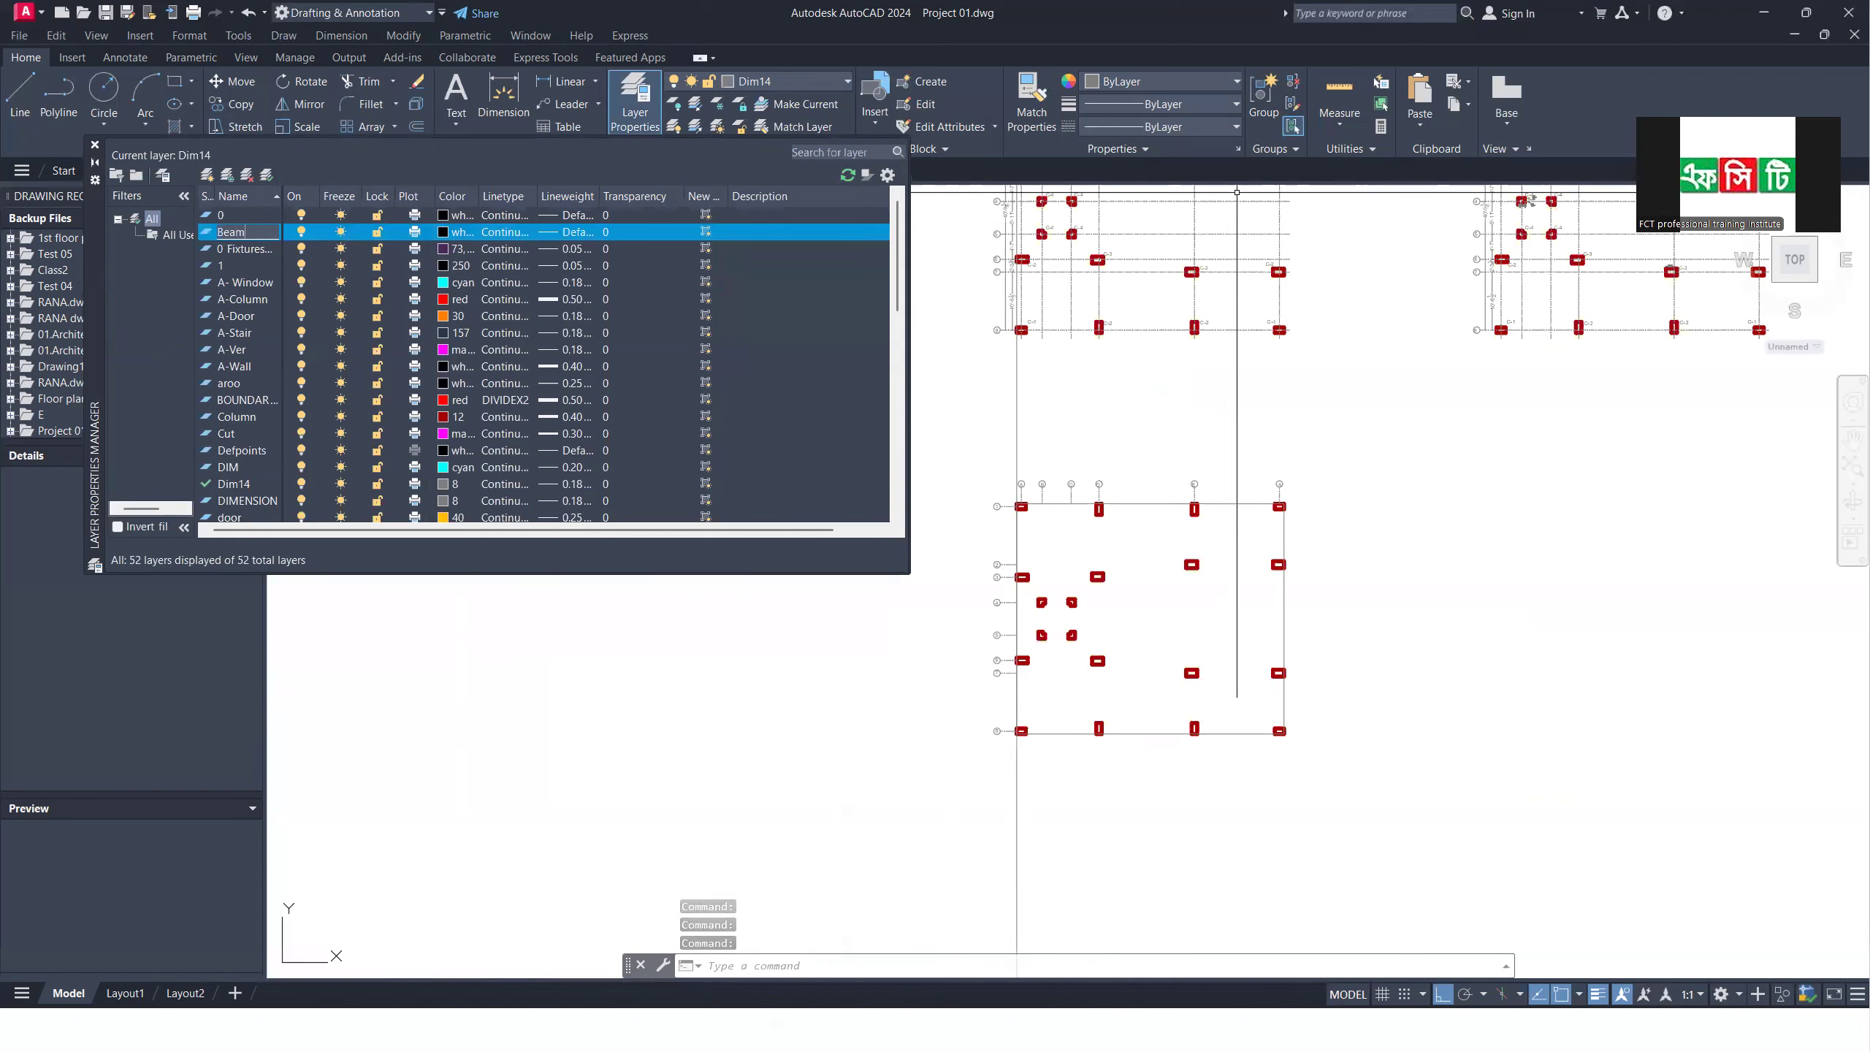
Step: Set the Beam layer's lineweight to 0.15 mm and its colour to 170, and close the layer manager
{"action": "left_click", "coordinate": [576, 234]}
{"action": "left_click", "coordinate": [670, 325]}
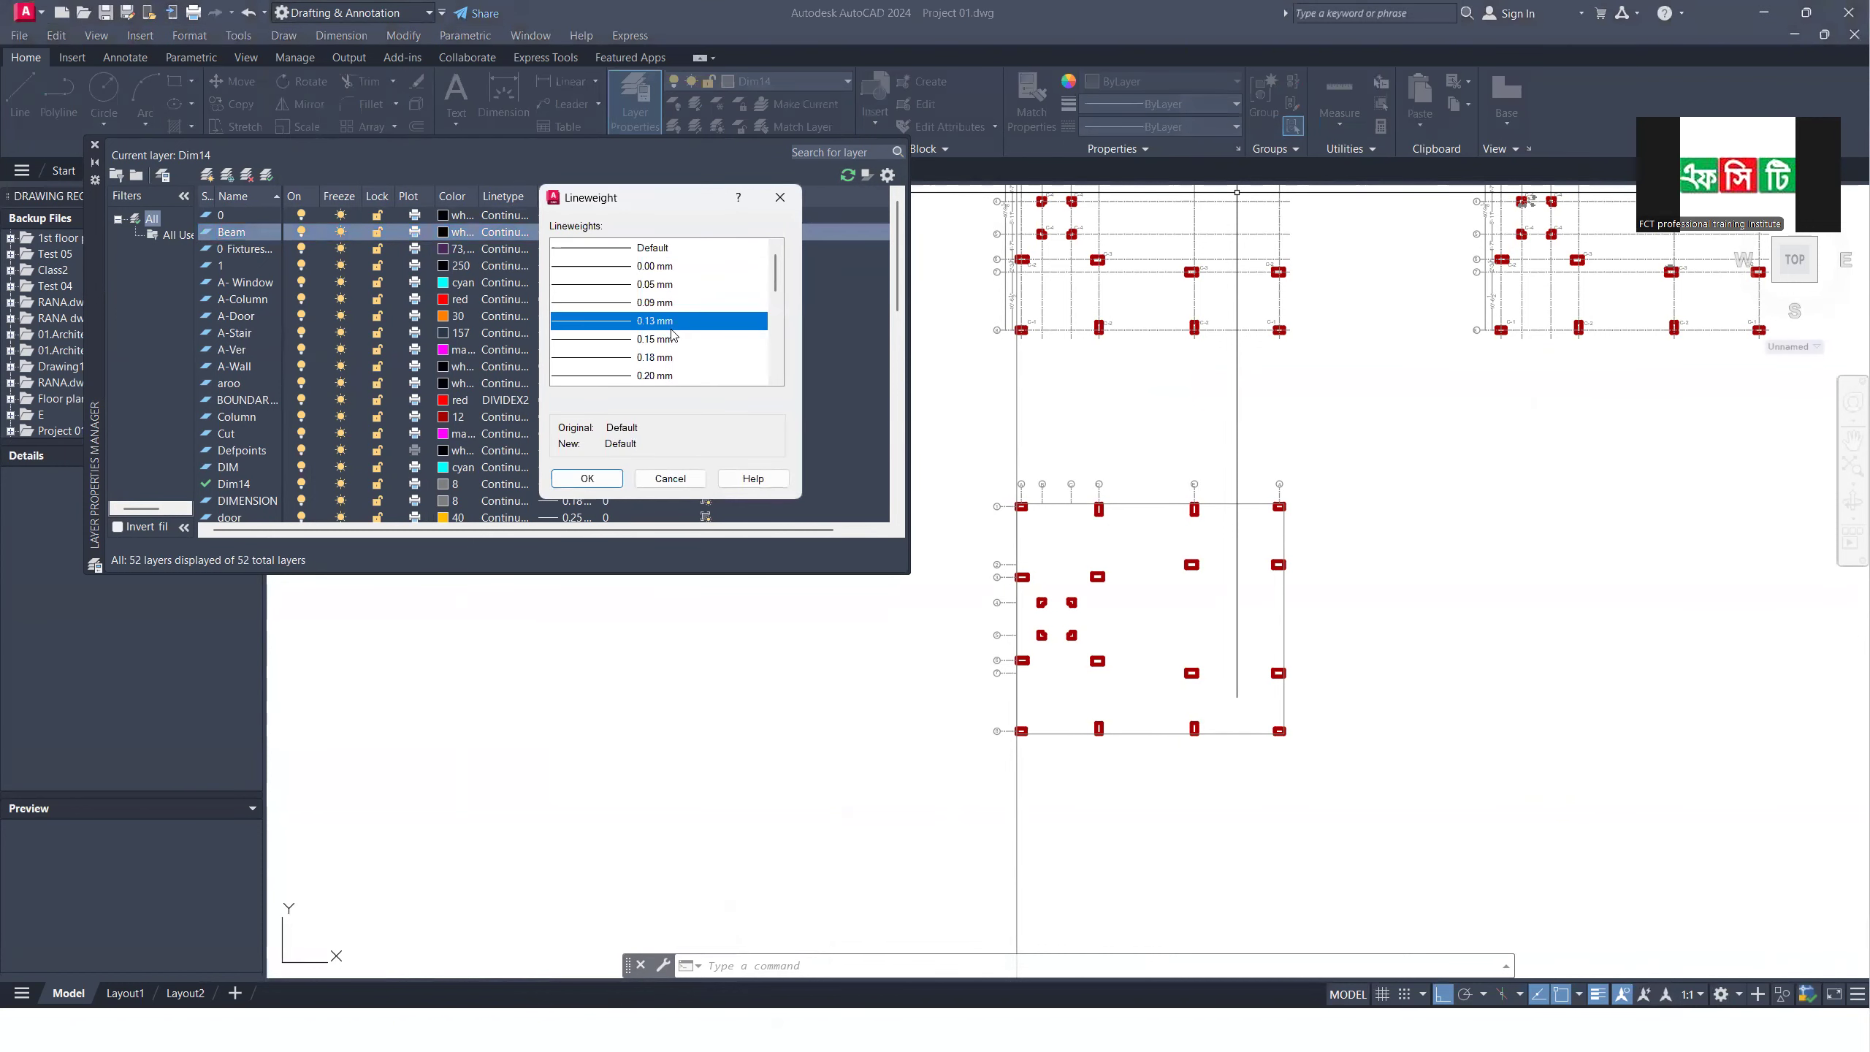
{"action": "left_click", "coordinate": [669, 343]}
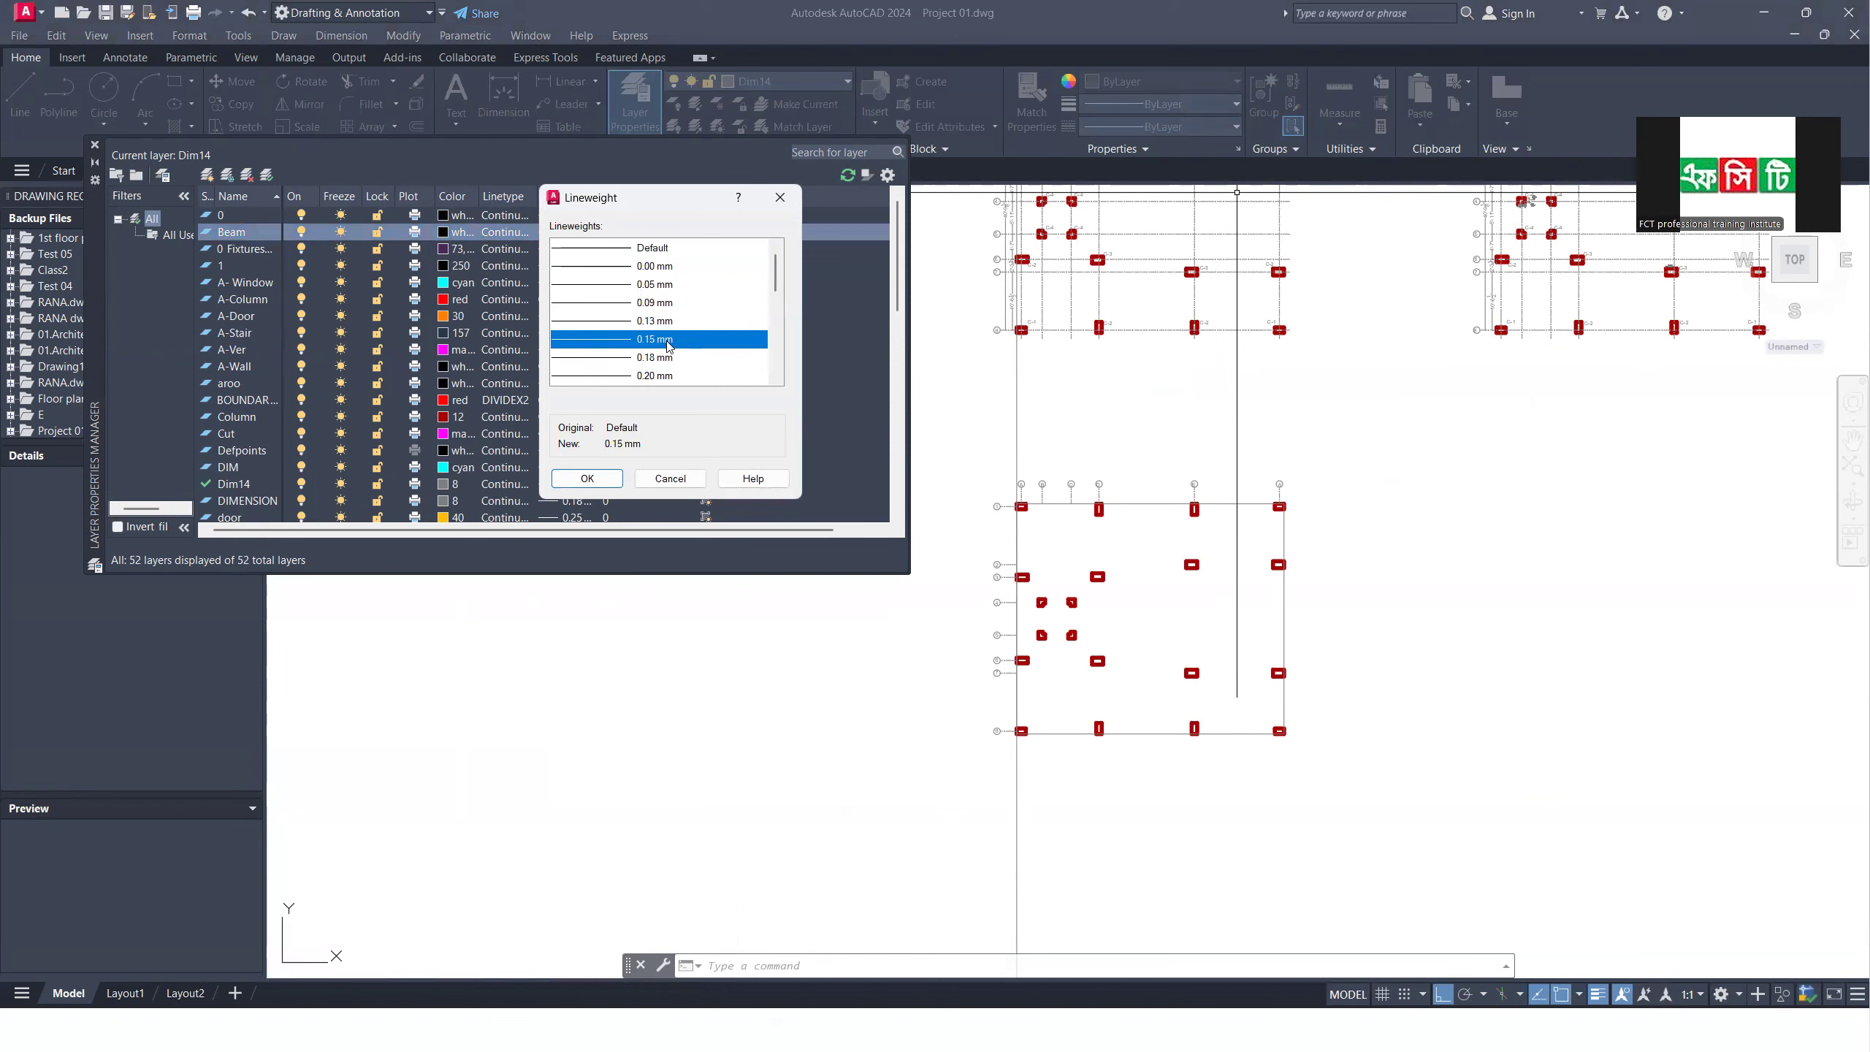
{"action": "left_click", "coordinate": [573, 480]}
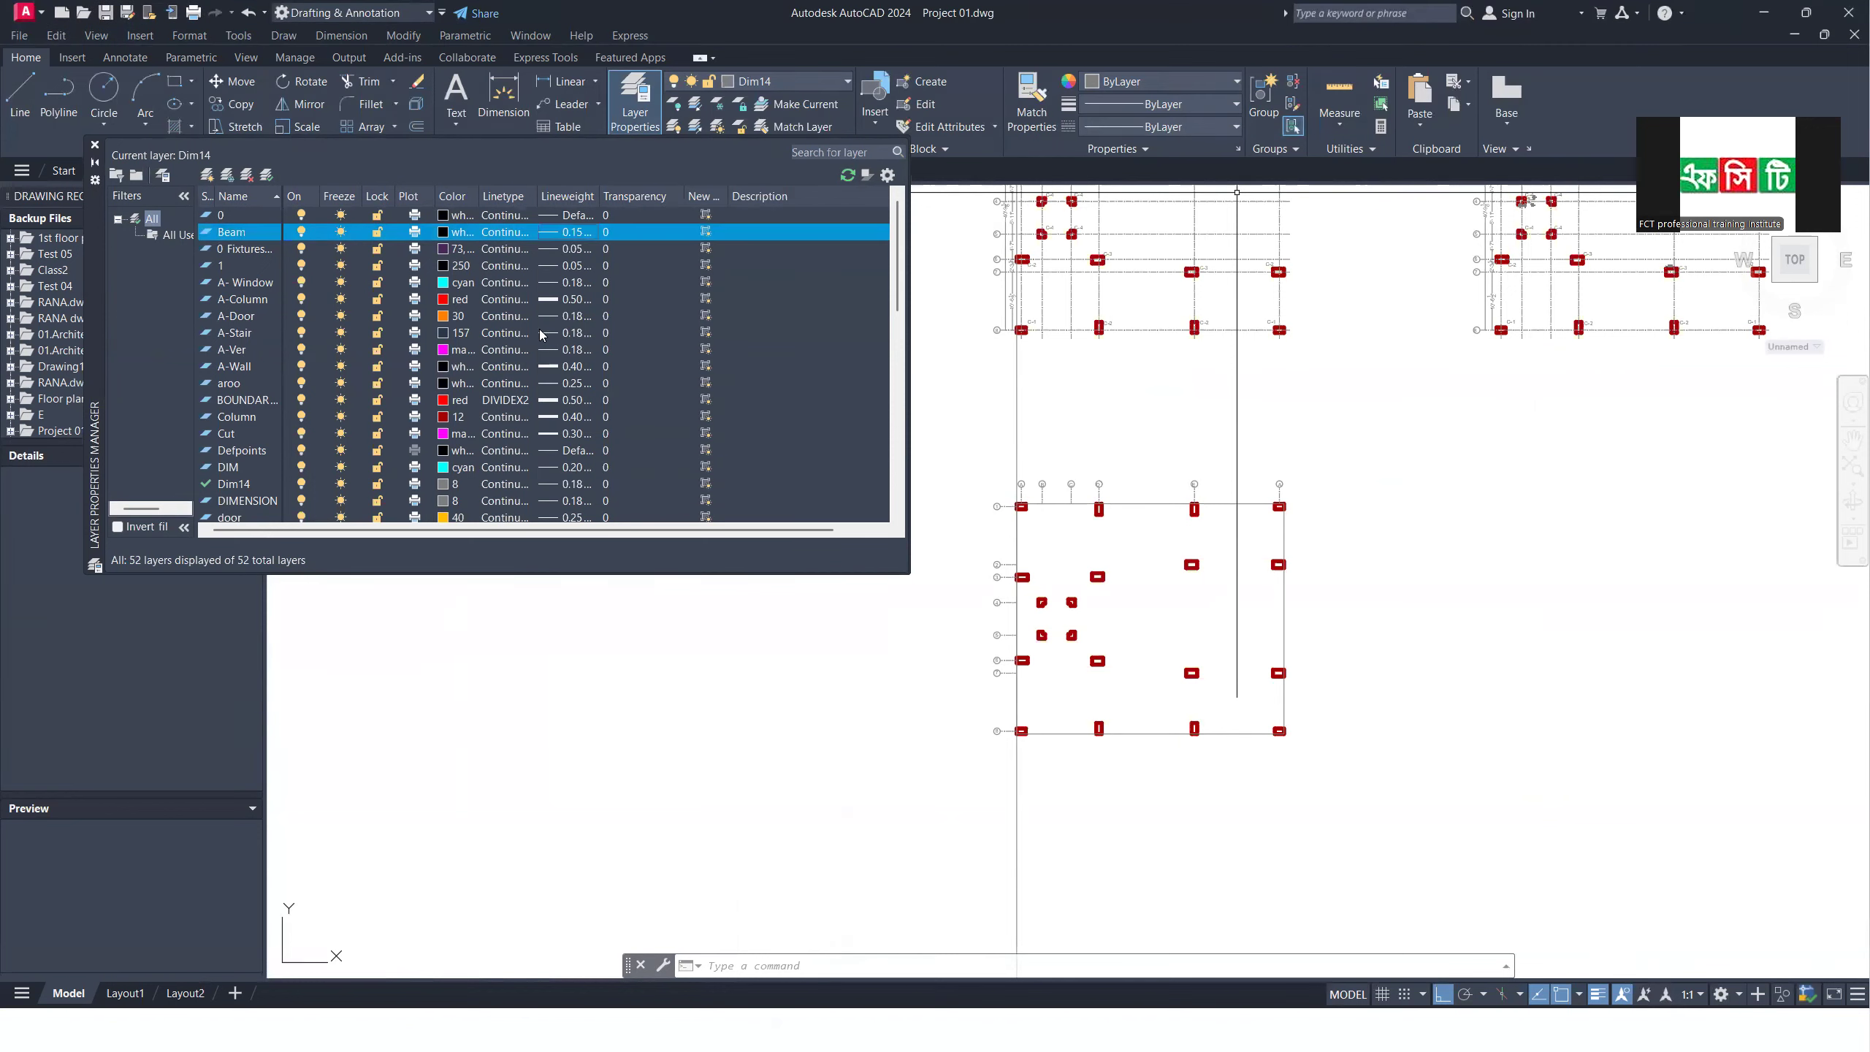
{"action": "left_click", "coordinate": [445, 233]}
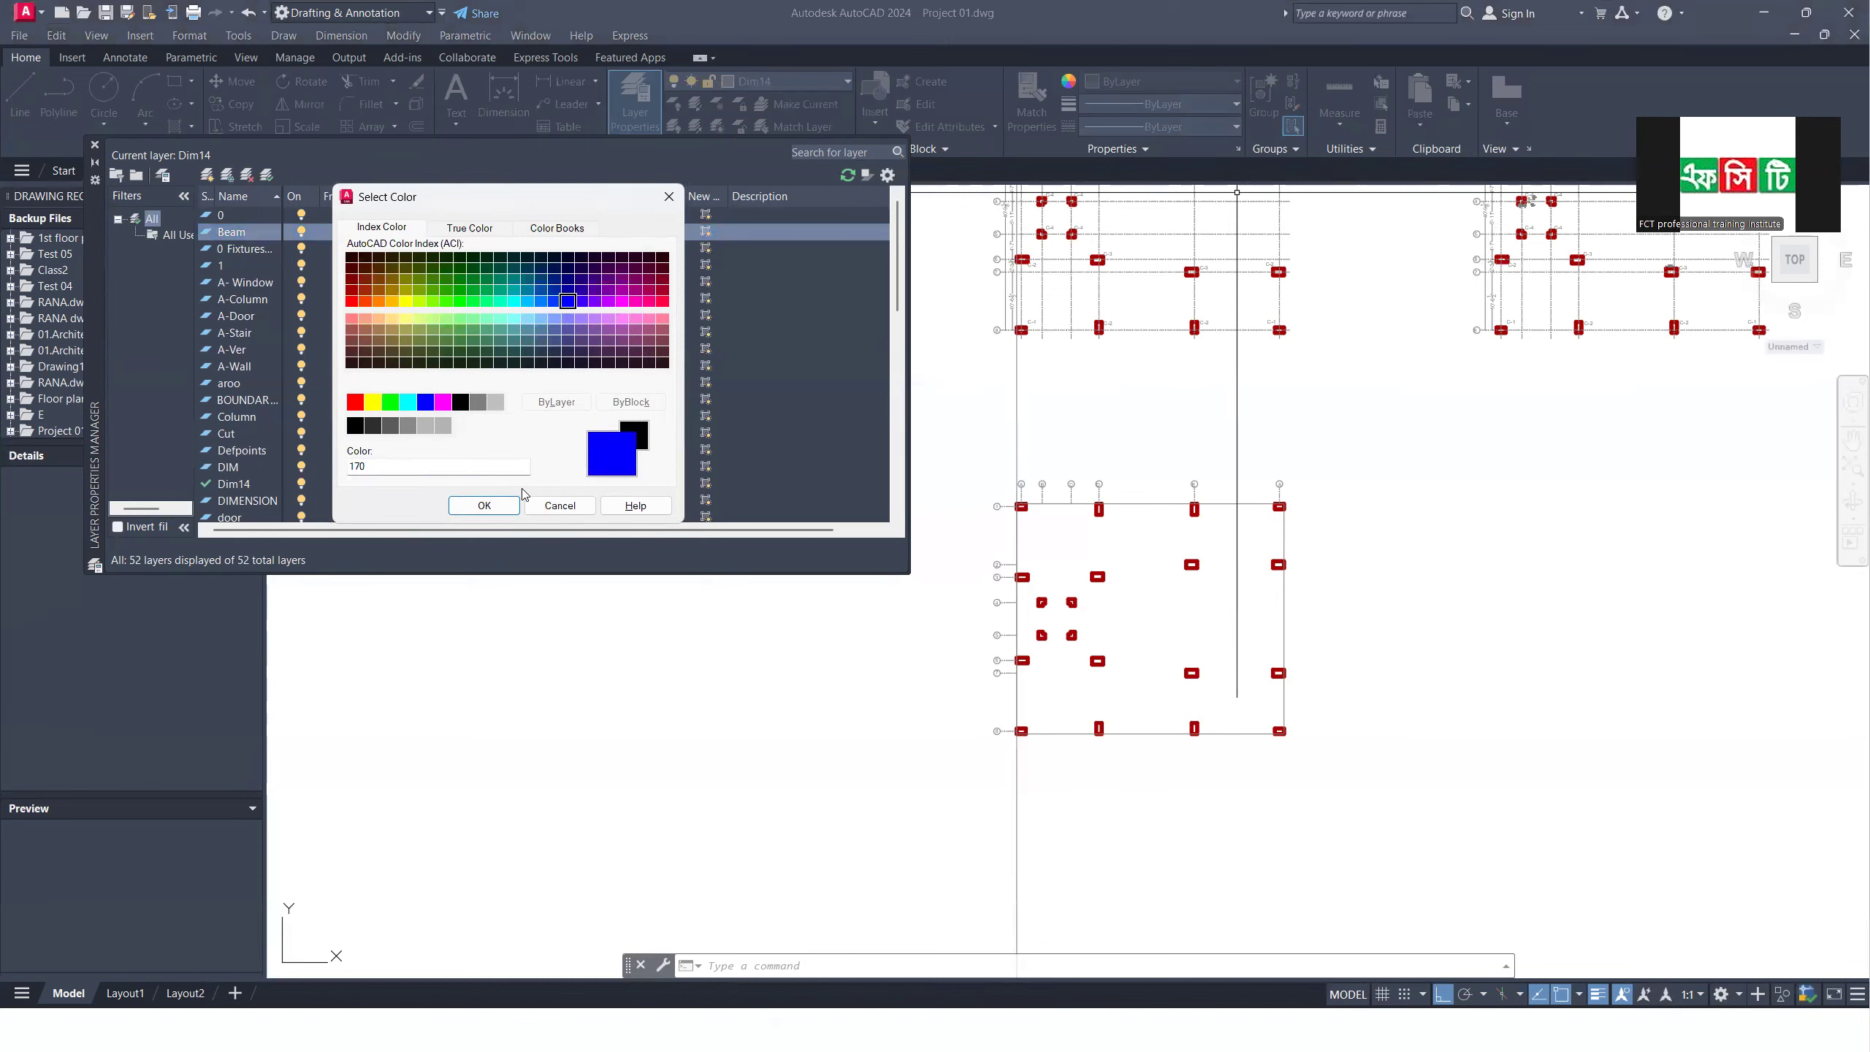
{"action": "left_click", "coordinate": [482, 506]}
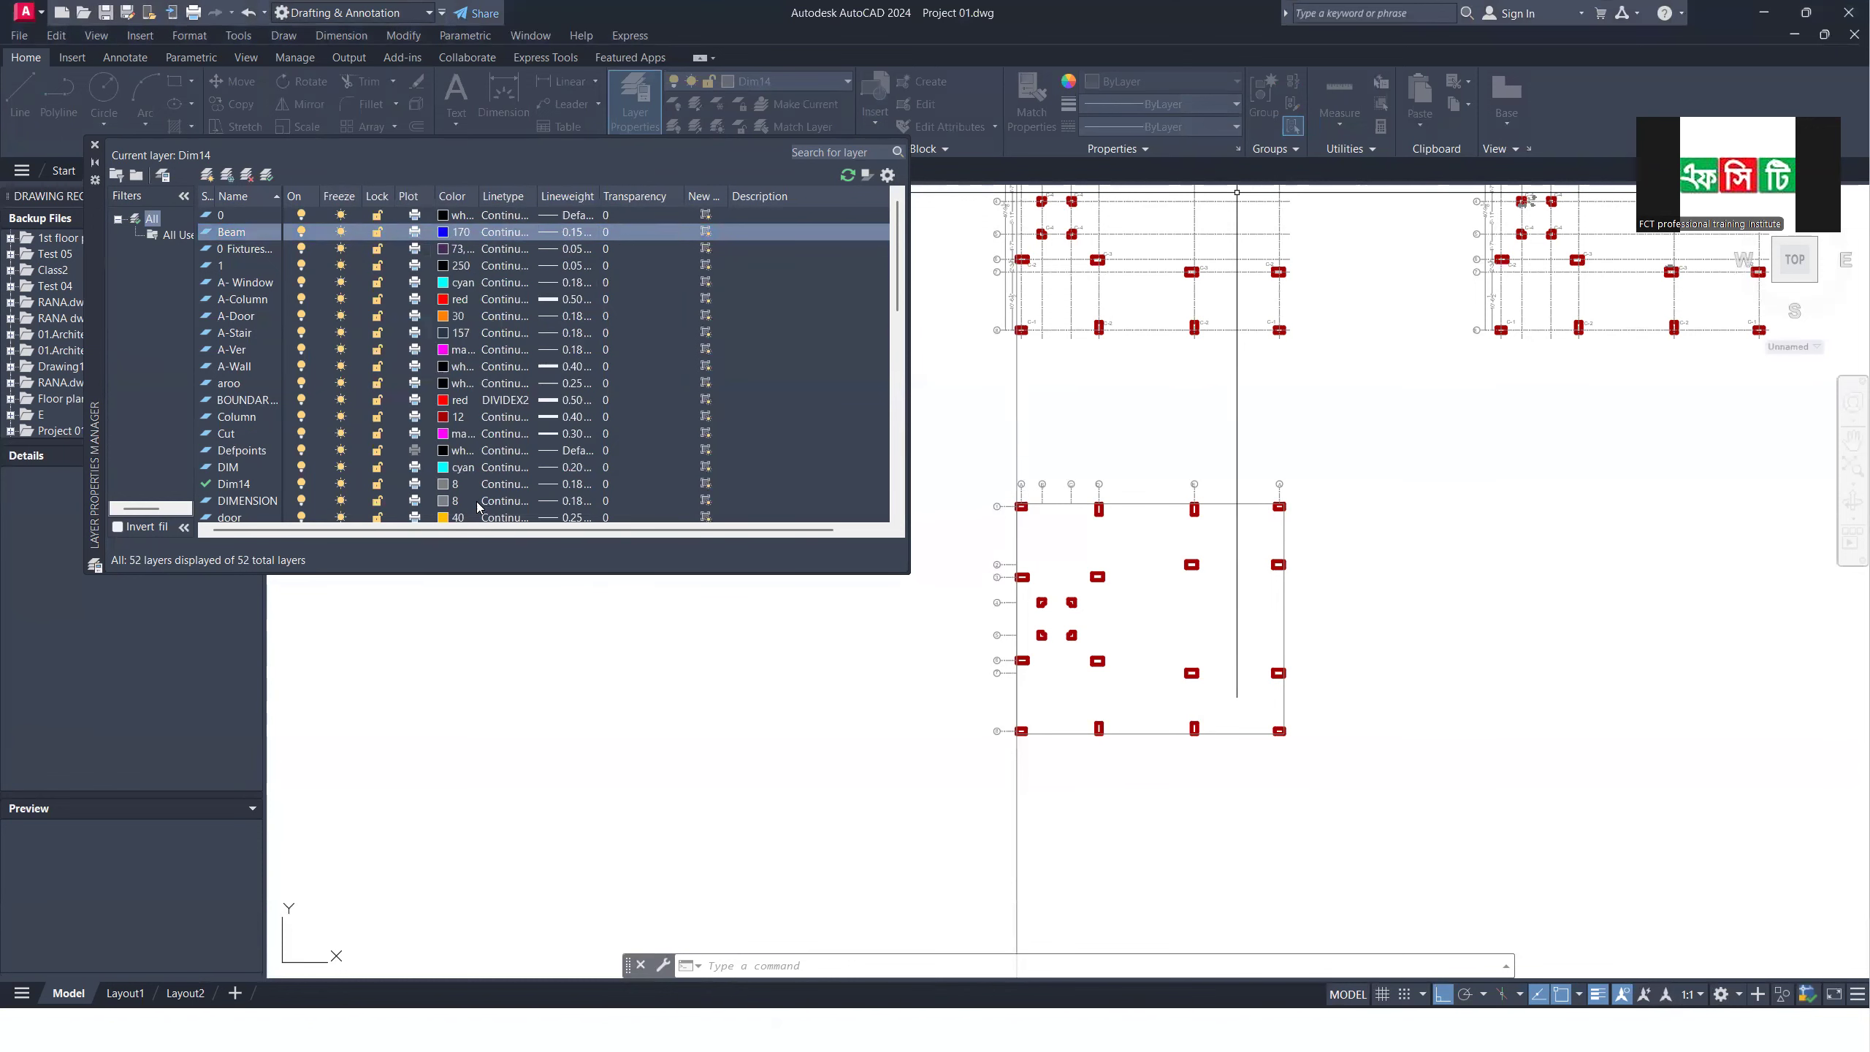
{"action": "left_click", "coordinate": [94, 147]}
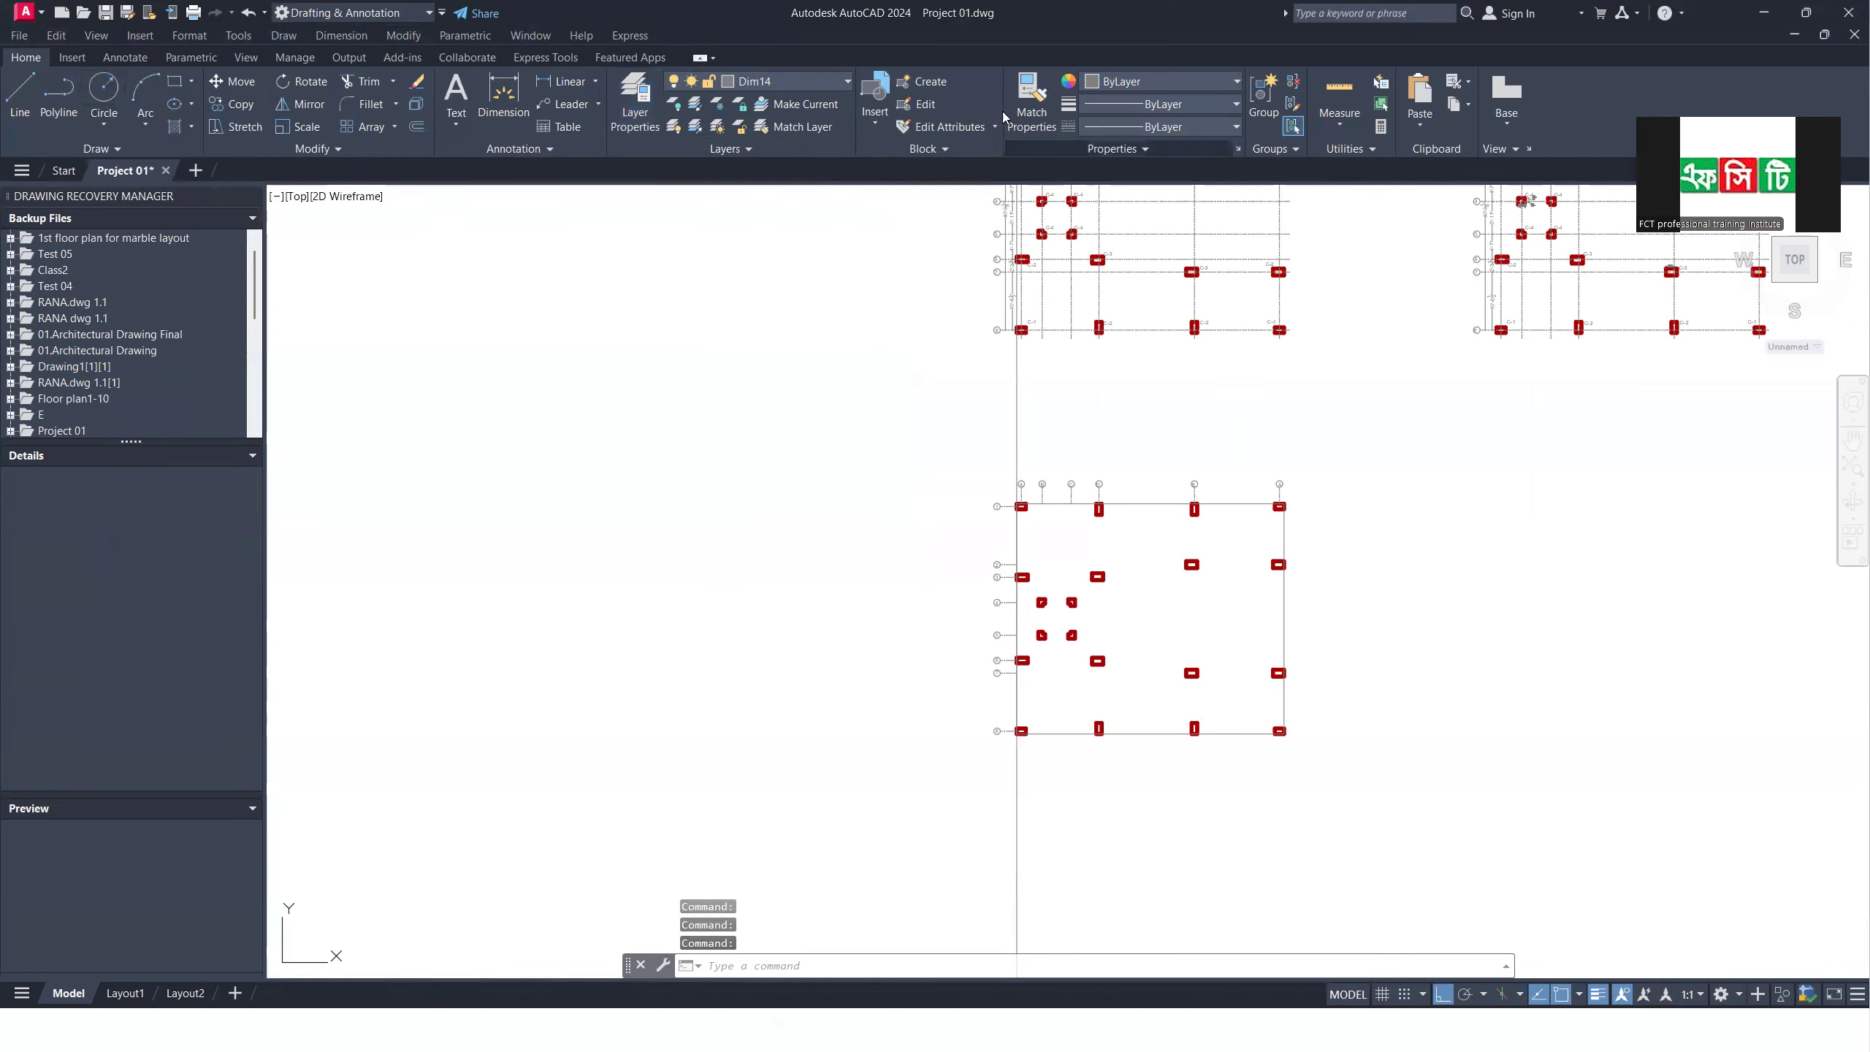
Step: Make False slab the current layer and offset the vertical construction line 10 inches into the column layout
{"action": "left_click", "coordinate": [824, 82]}
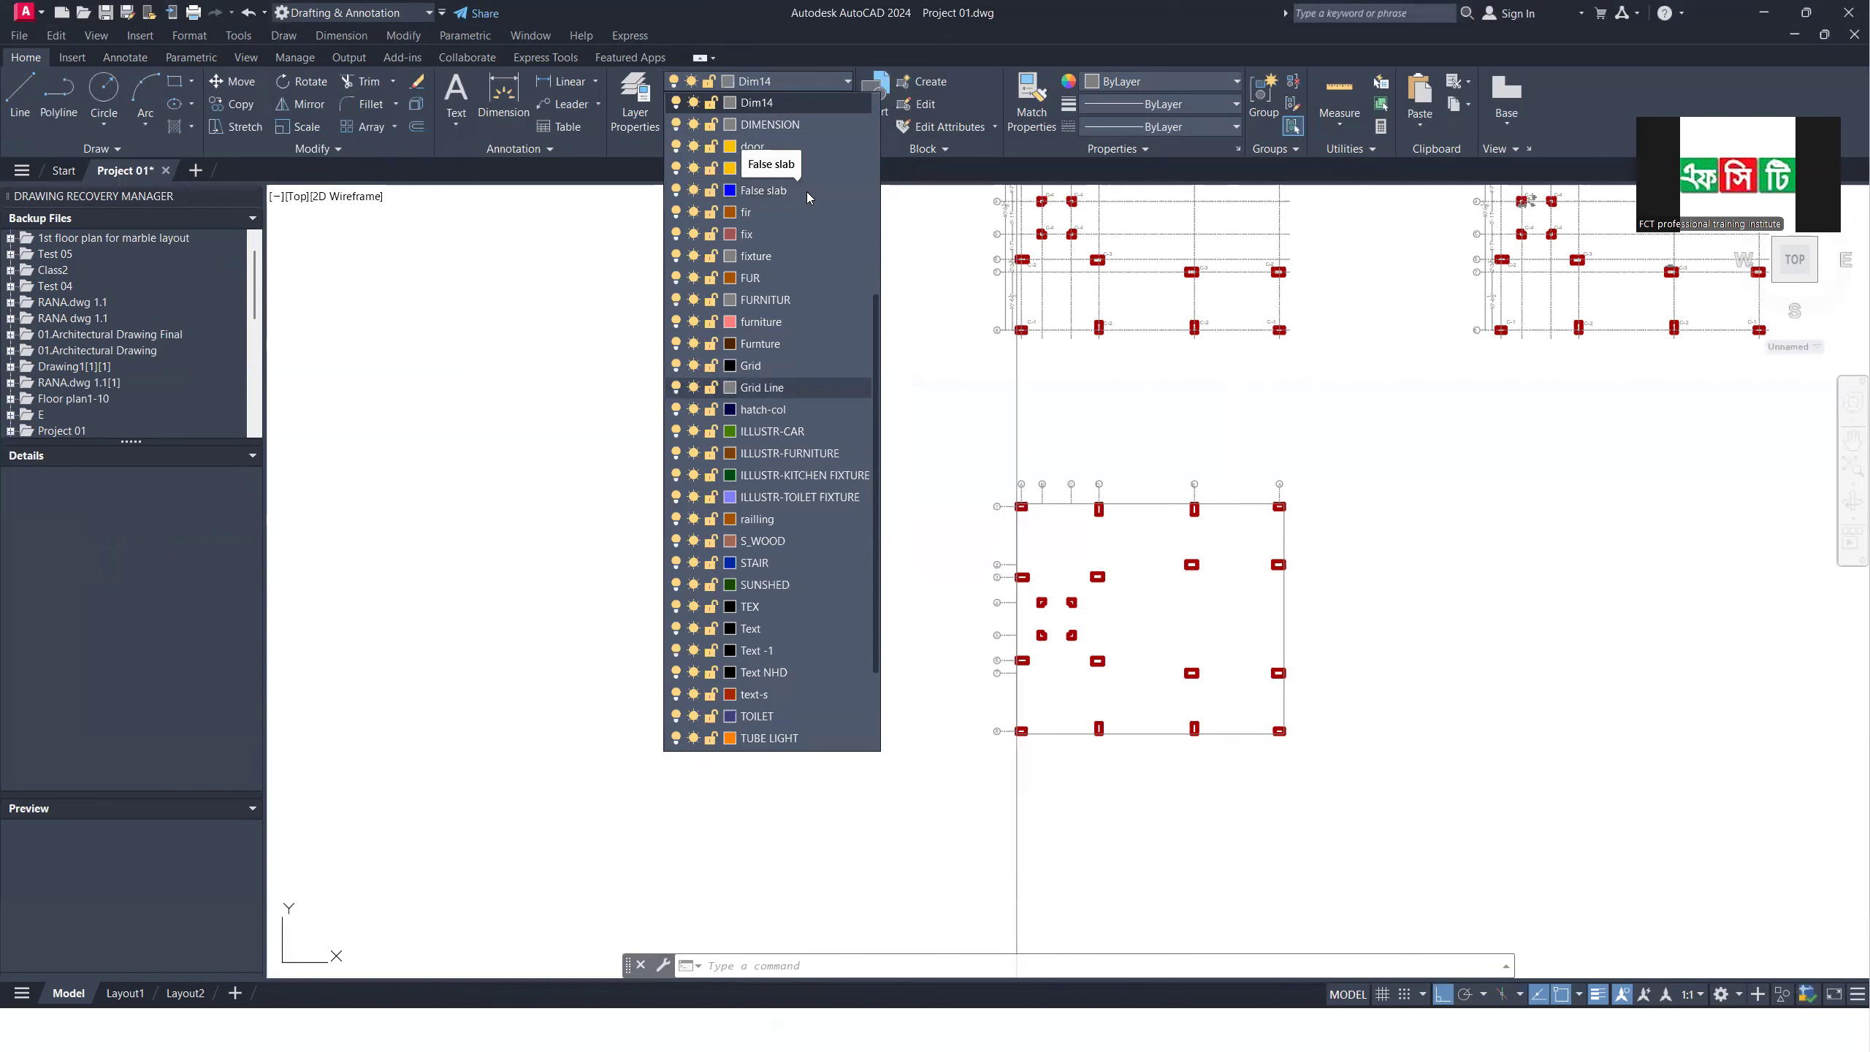
{"action": "left_click", "coordinate": [771, 190]}
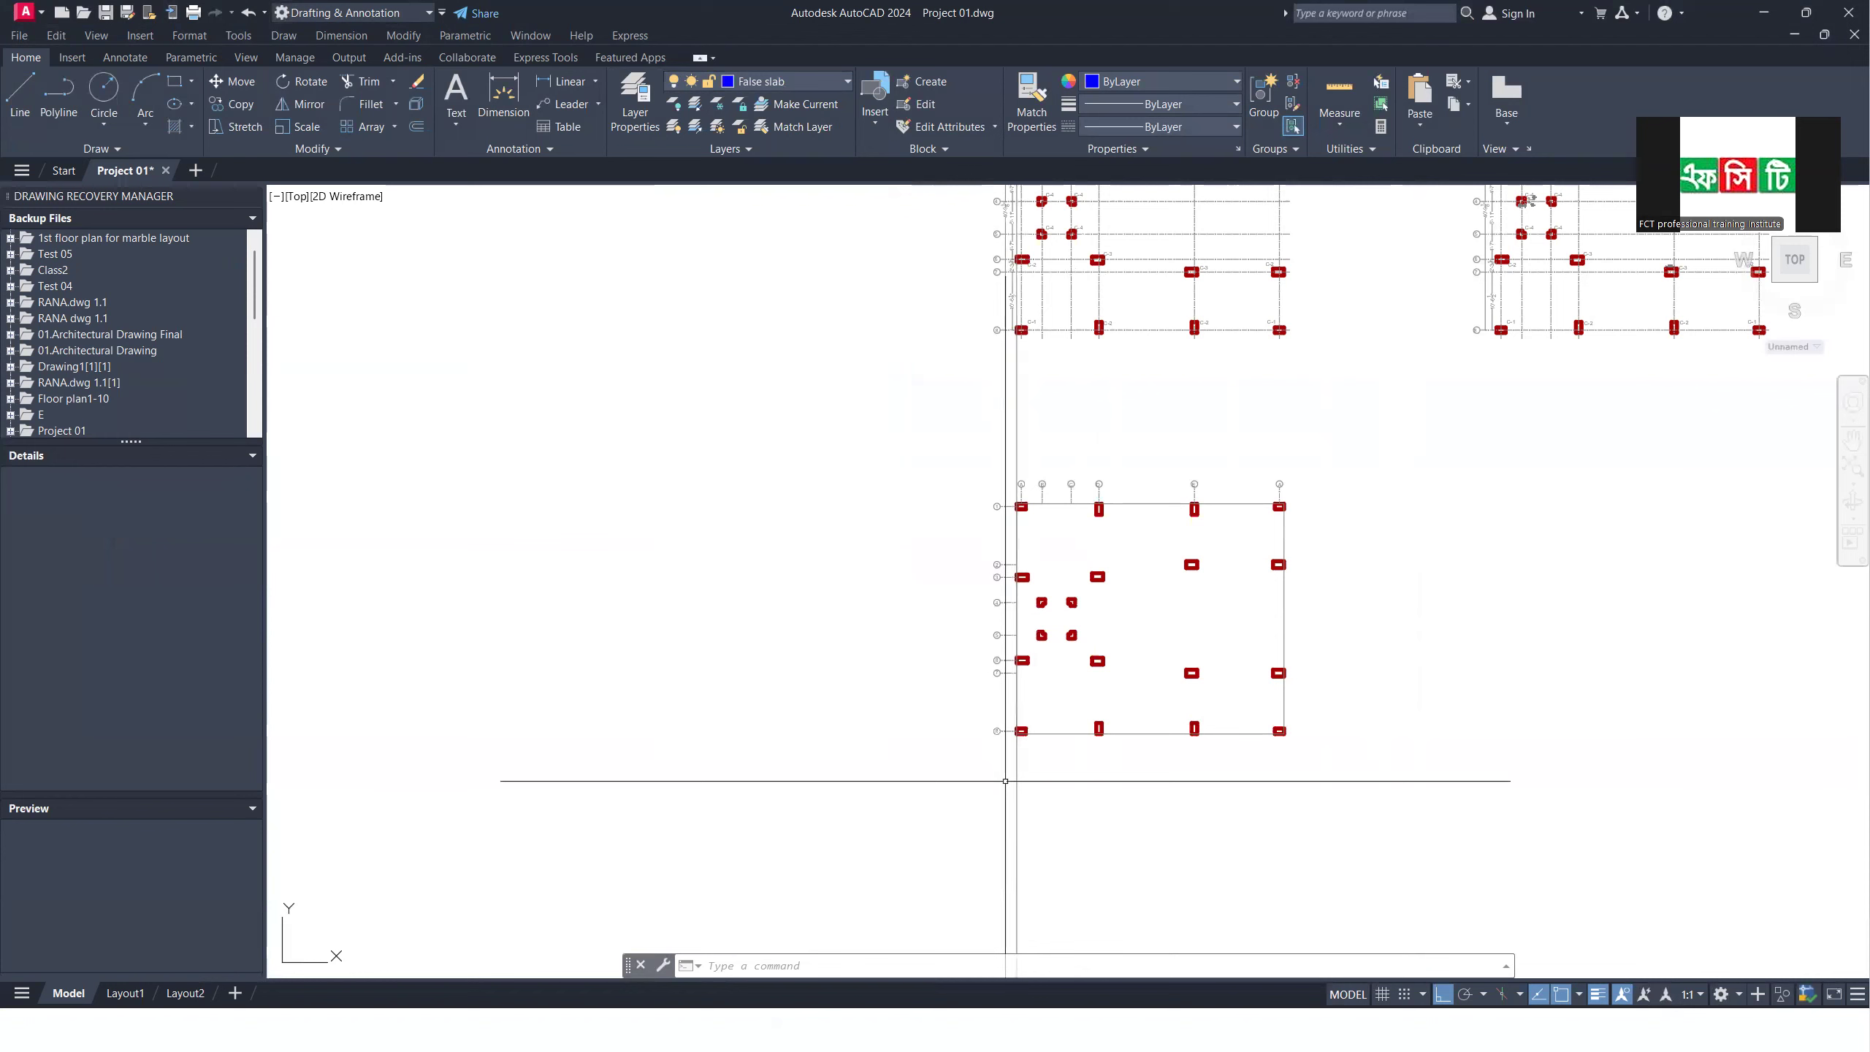
{"action": "scroll", "coordinate": [1043, 759], "scroll_direction": "up", "scroll_amount": 4}
{"action": "left_click", "coordinate": [974, 788]}
{"action": "left_click", "coordinate": [847, 816]}
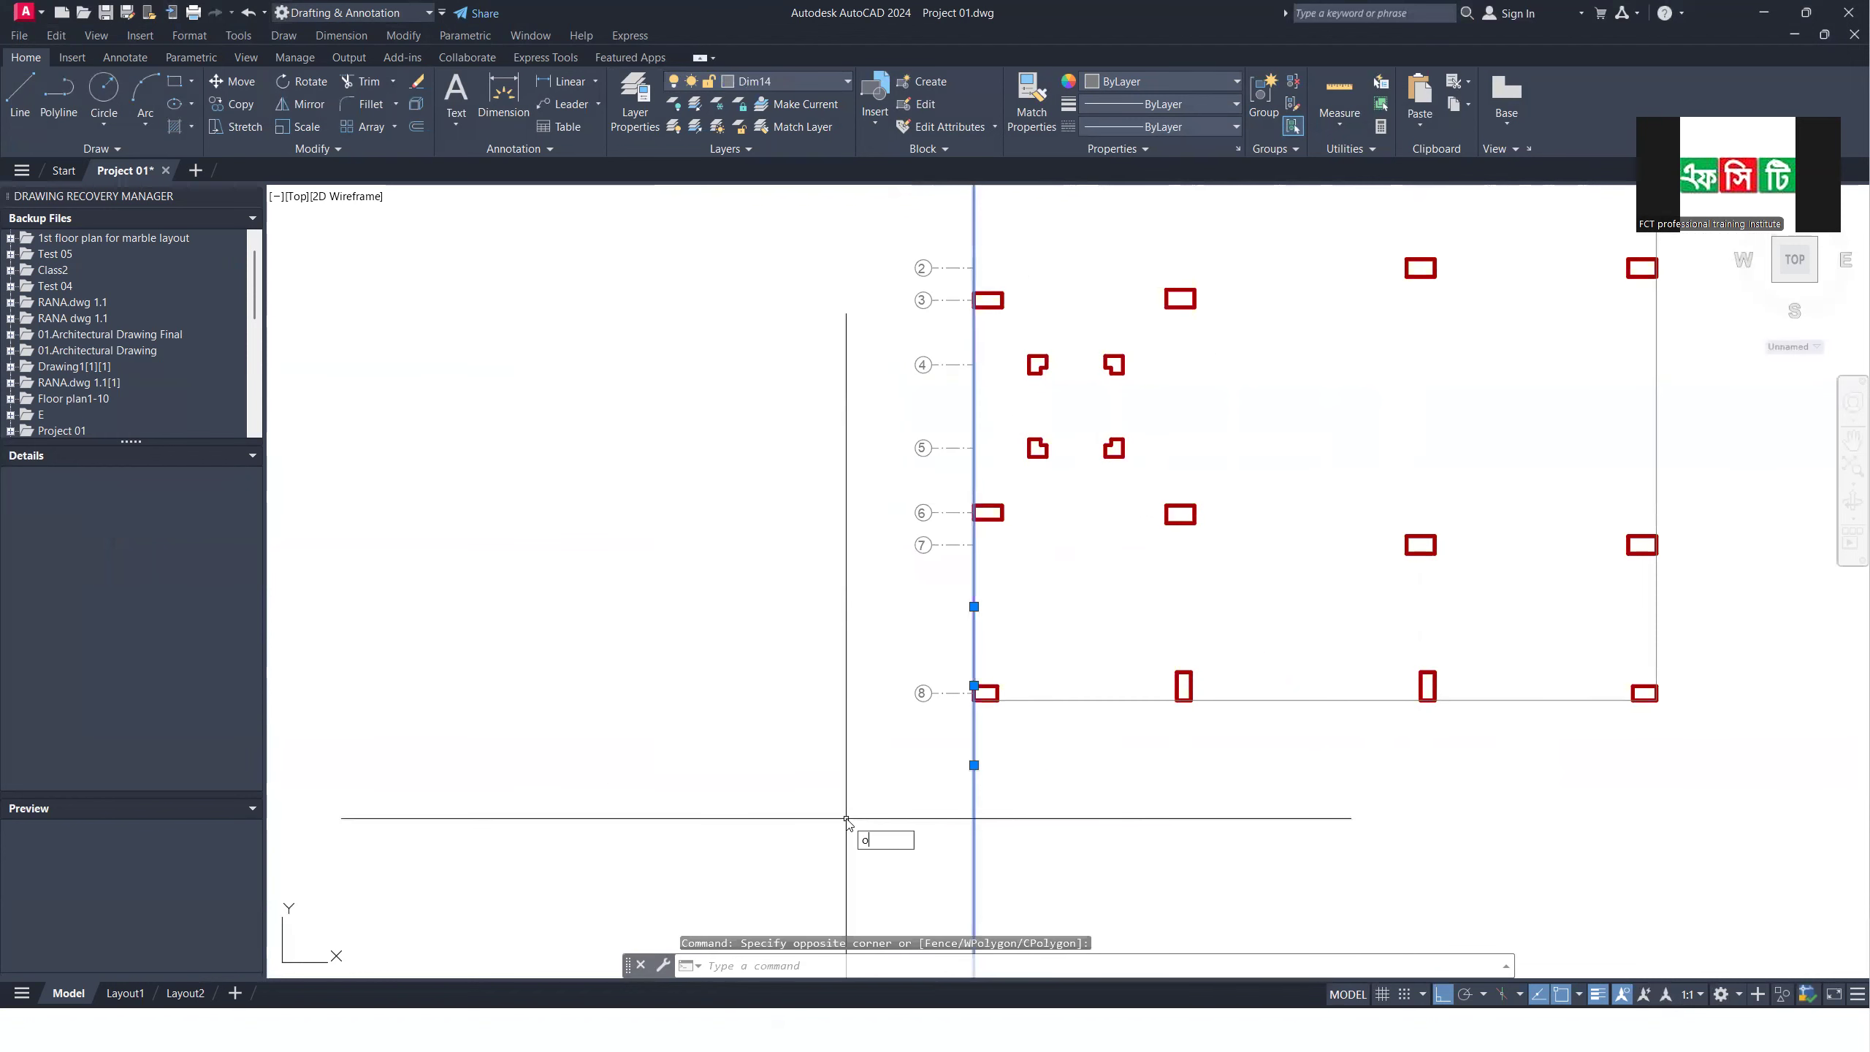
{"action": "type", "text": "o"}
{"action": "key", "text": "Return"}
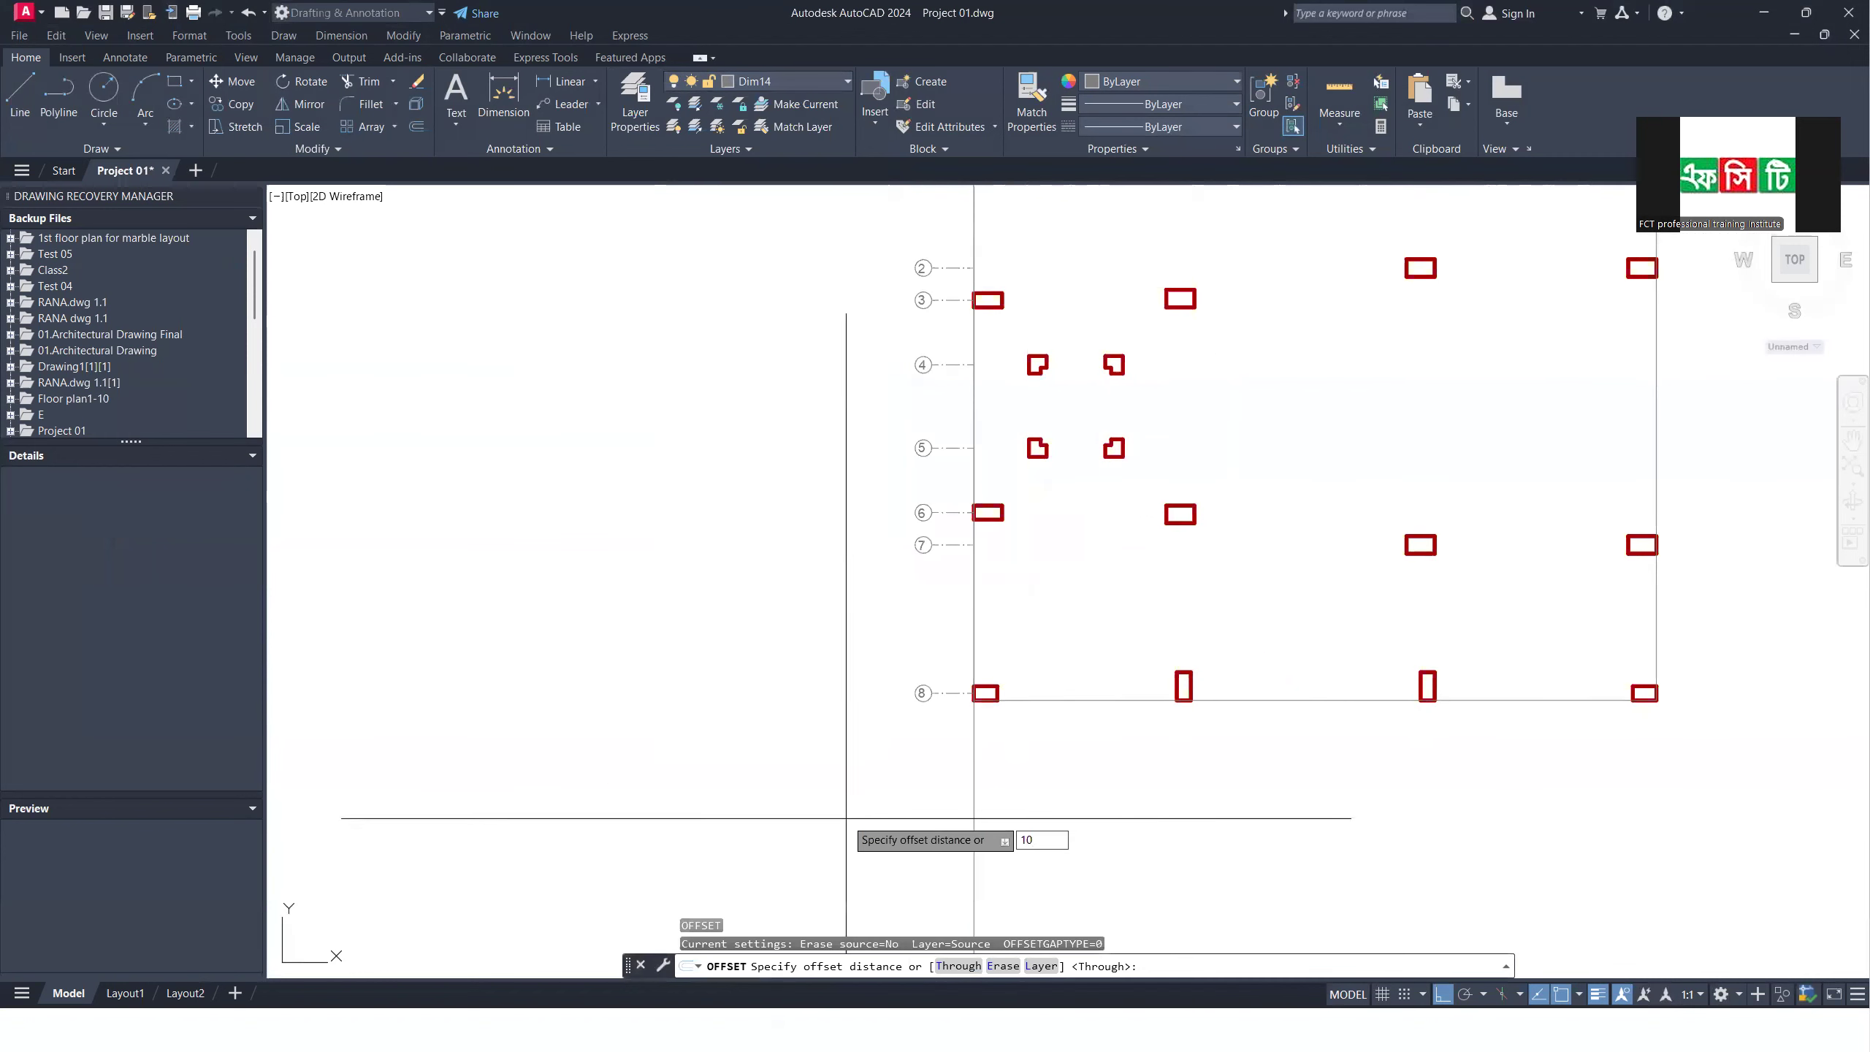
{"action": "type", "text": "10"}
{"action": "key", "text": "Return"}
{"action": "left_click", "coordinate": [973, 815]}
{"action": "left_click", "coordinate": [1147, 824]}
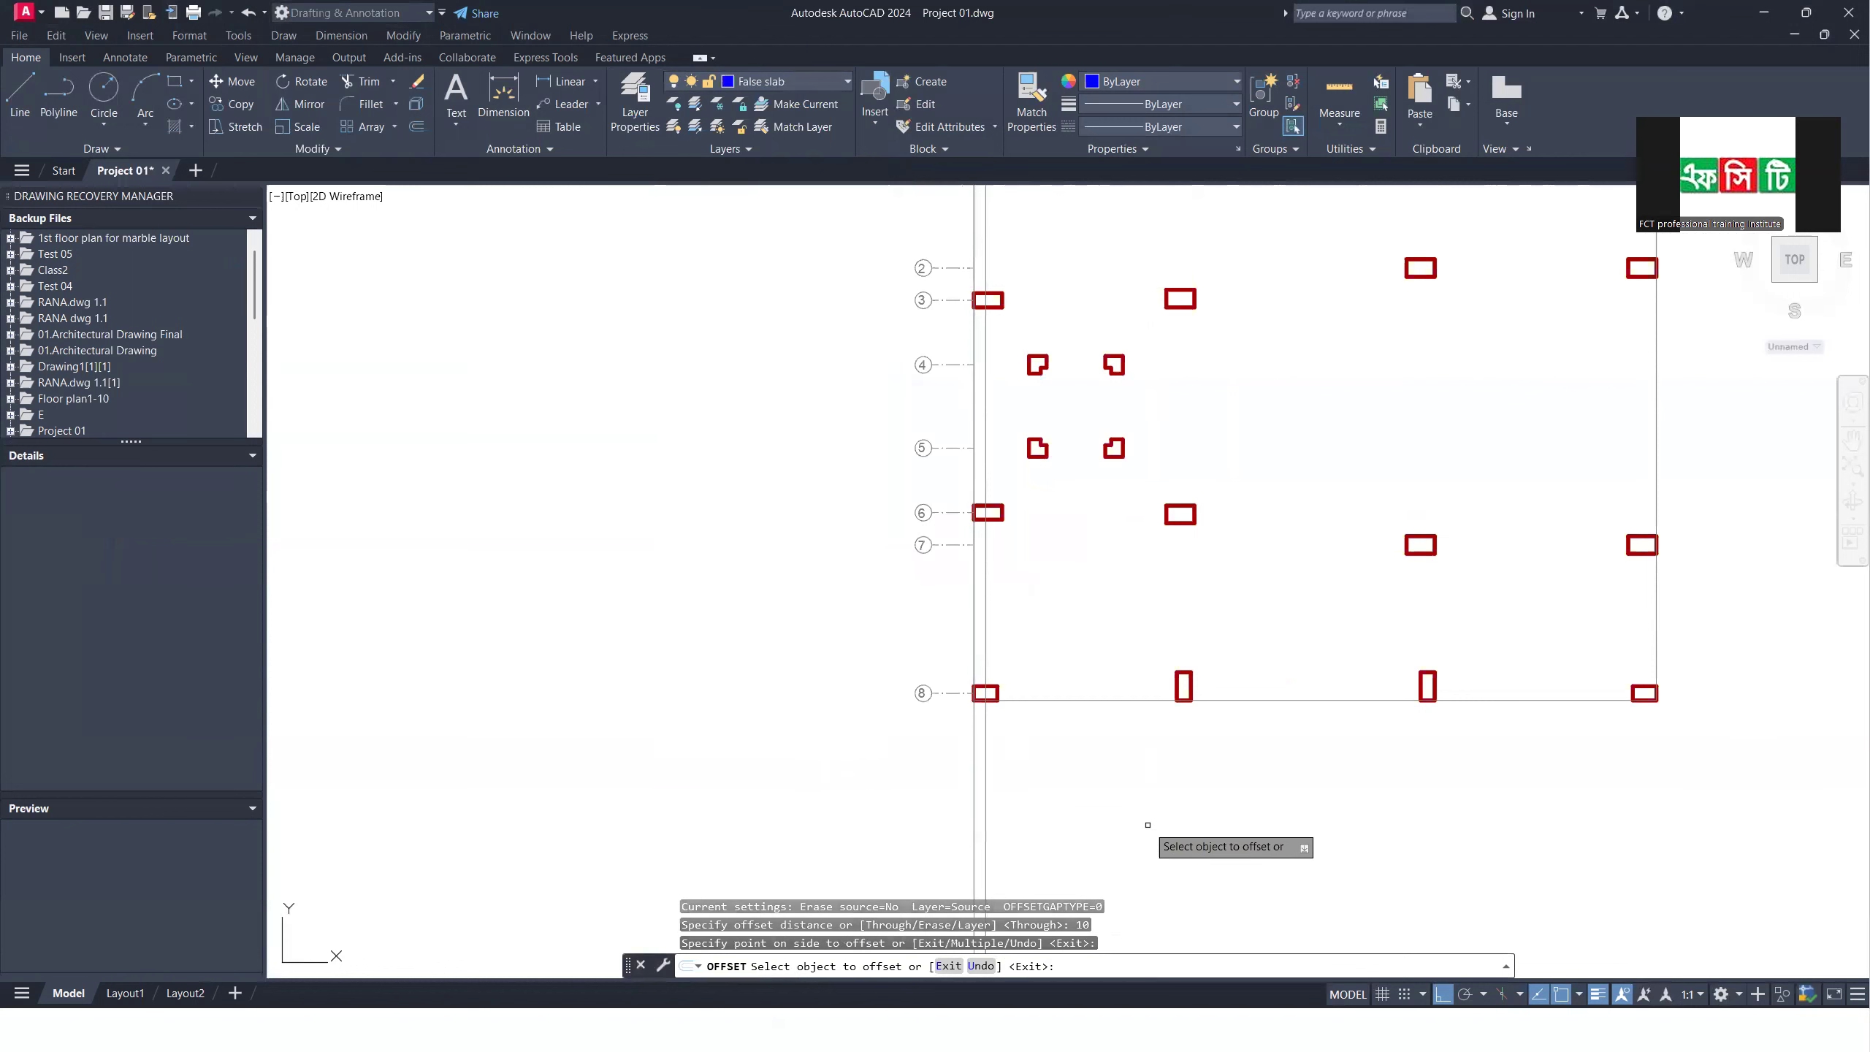
{"action": "key", "text": "Return"}
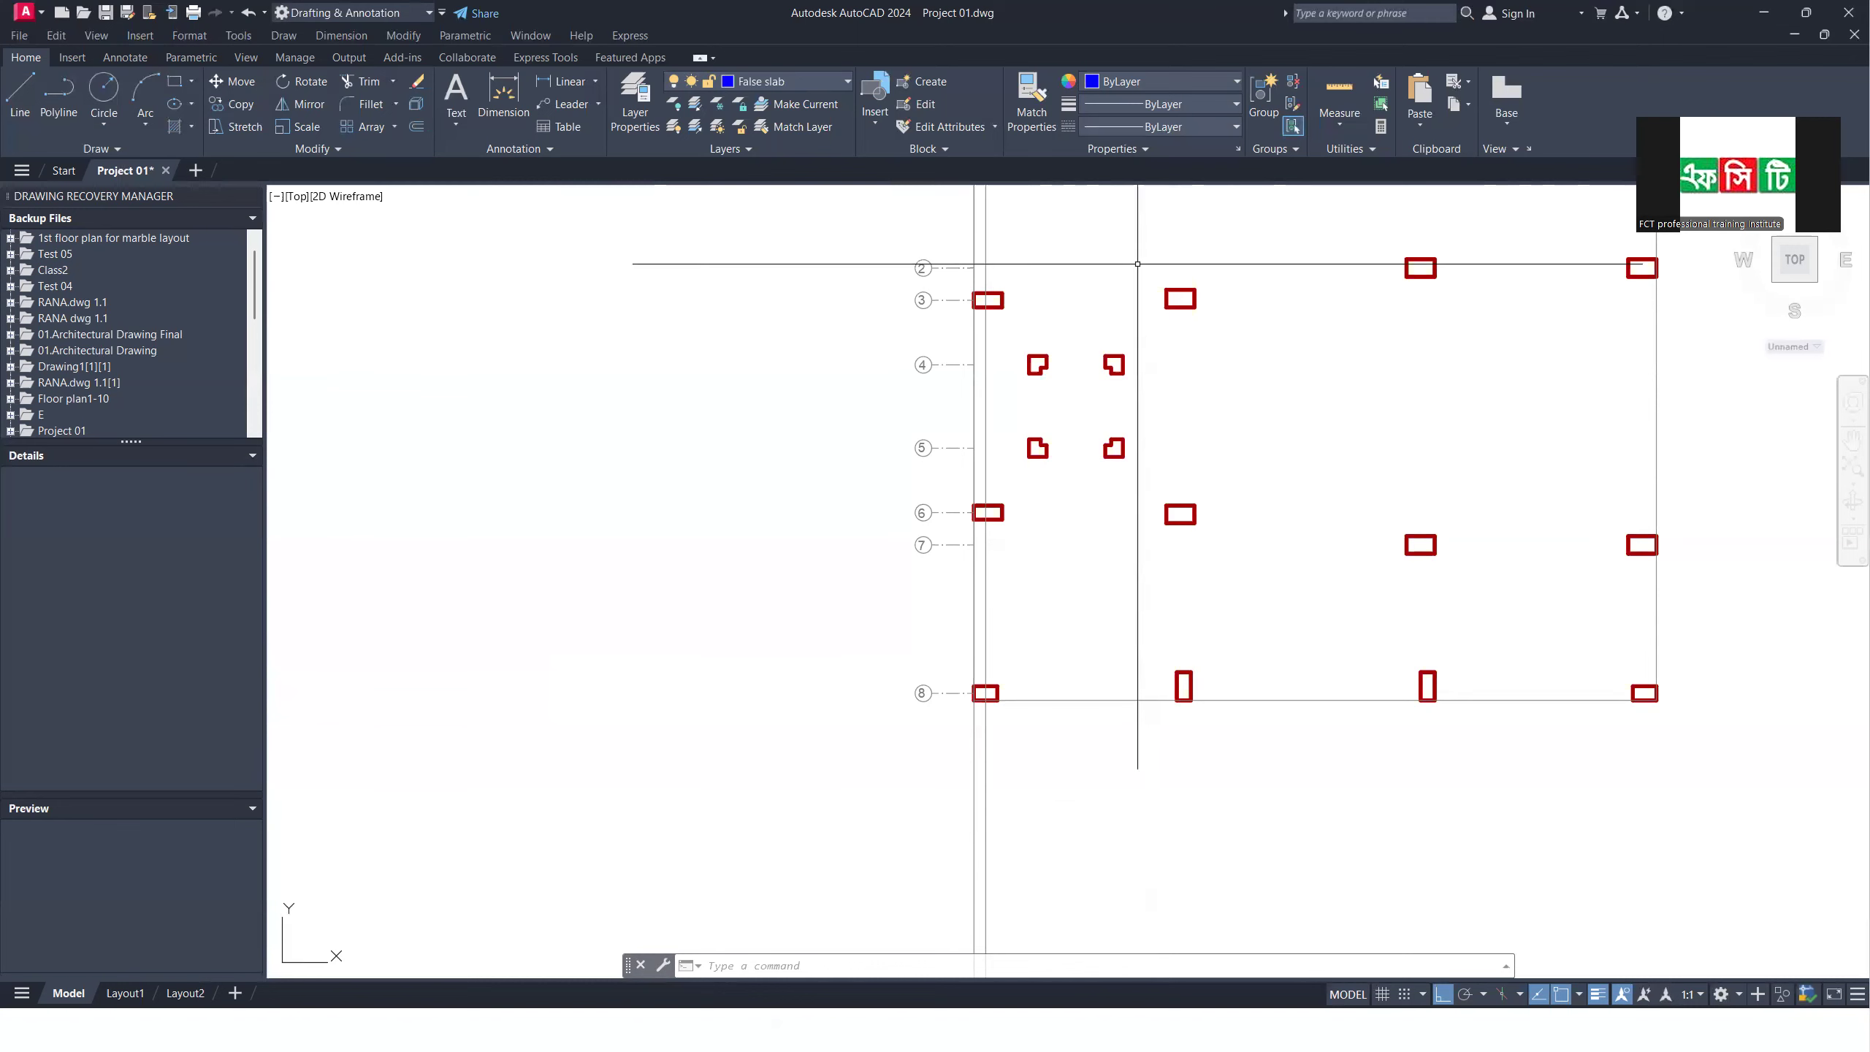
Step: Measure the vertical distance between the lower-left corners of the row 8 and row 6 columns on gridline A, without placing a dimension
{"action": "left_click", "coordinate": [563, 81]}
{"action": "scroll", "coordinate": [1046, 679], "scroll_direction": "up", "scroll_amount": 2}
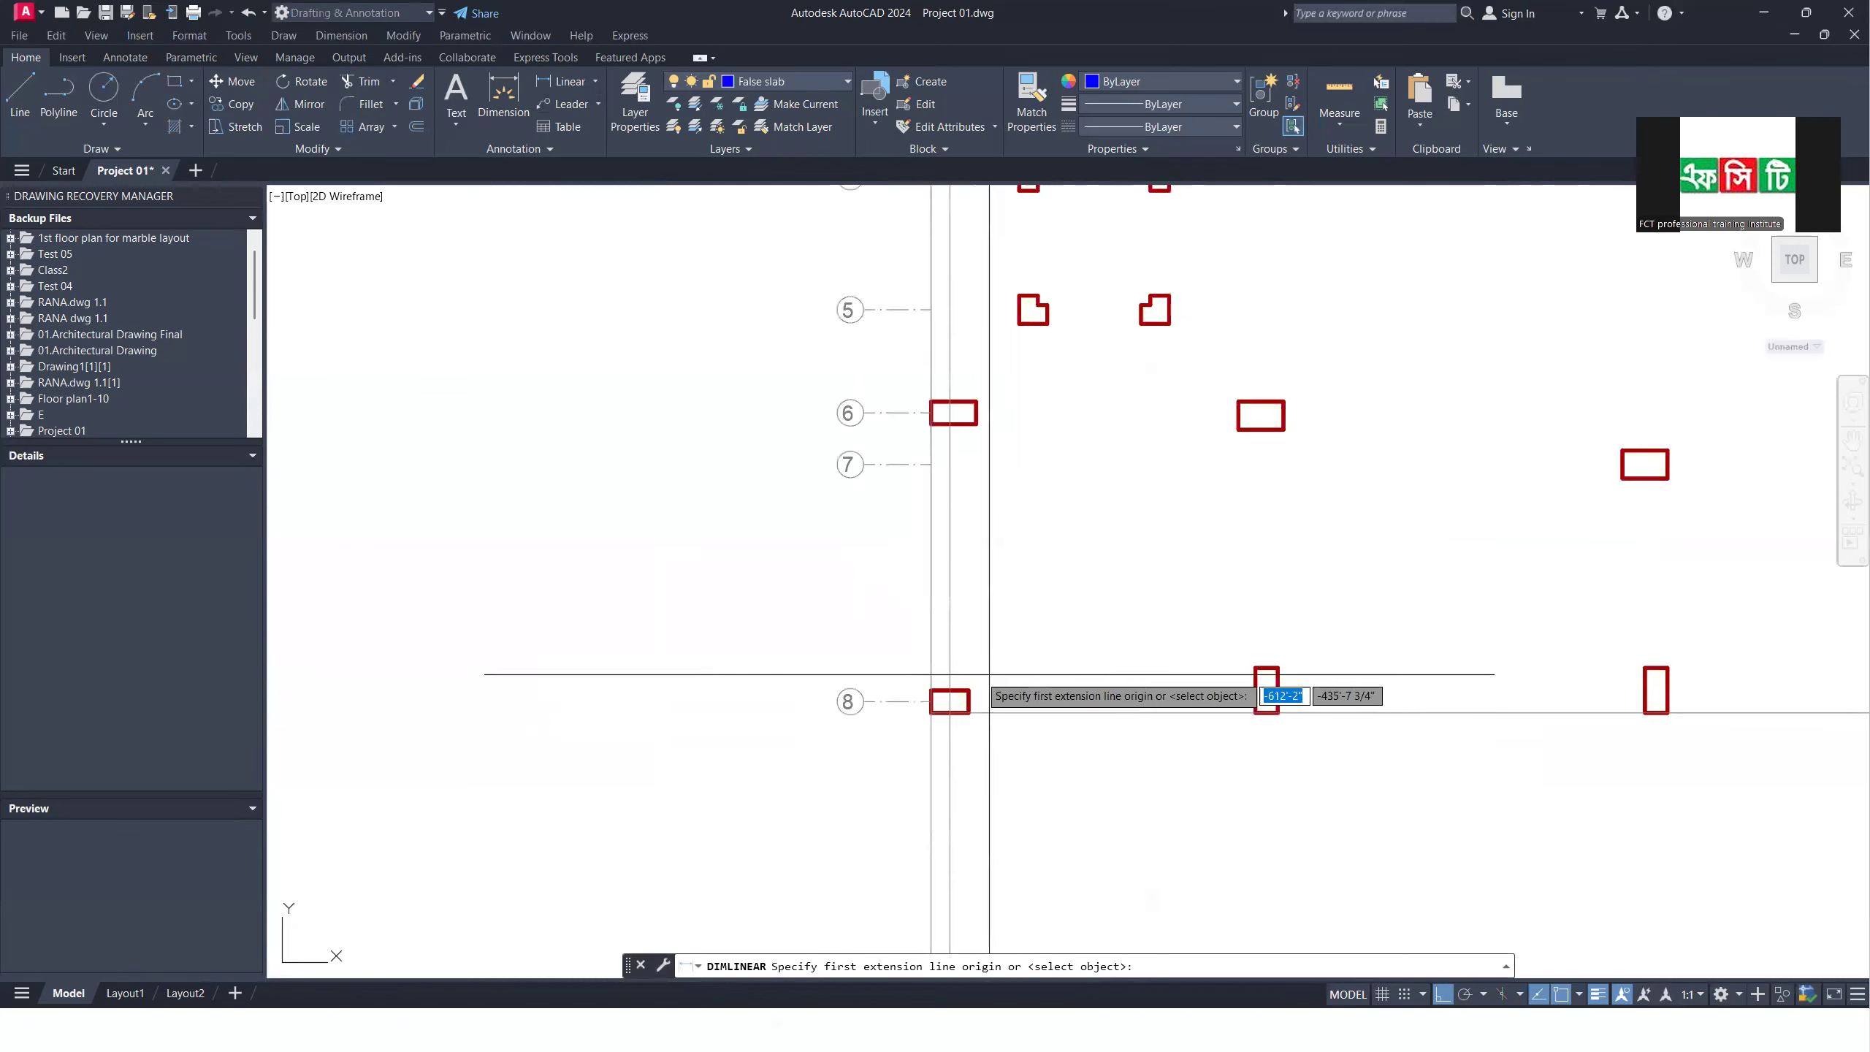
{"action": "left_click", "coordinate": [931, 710]}
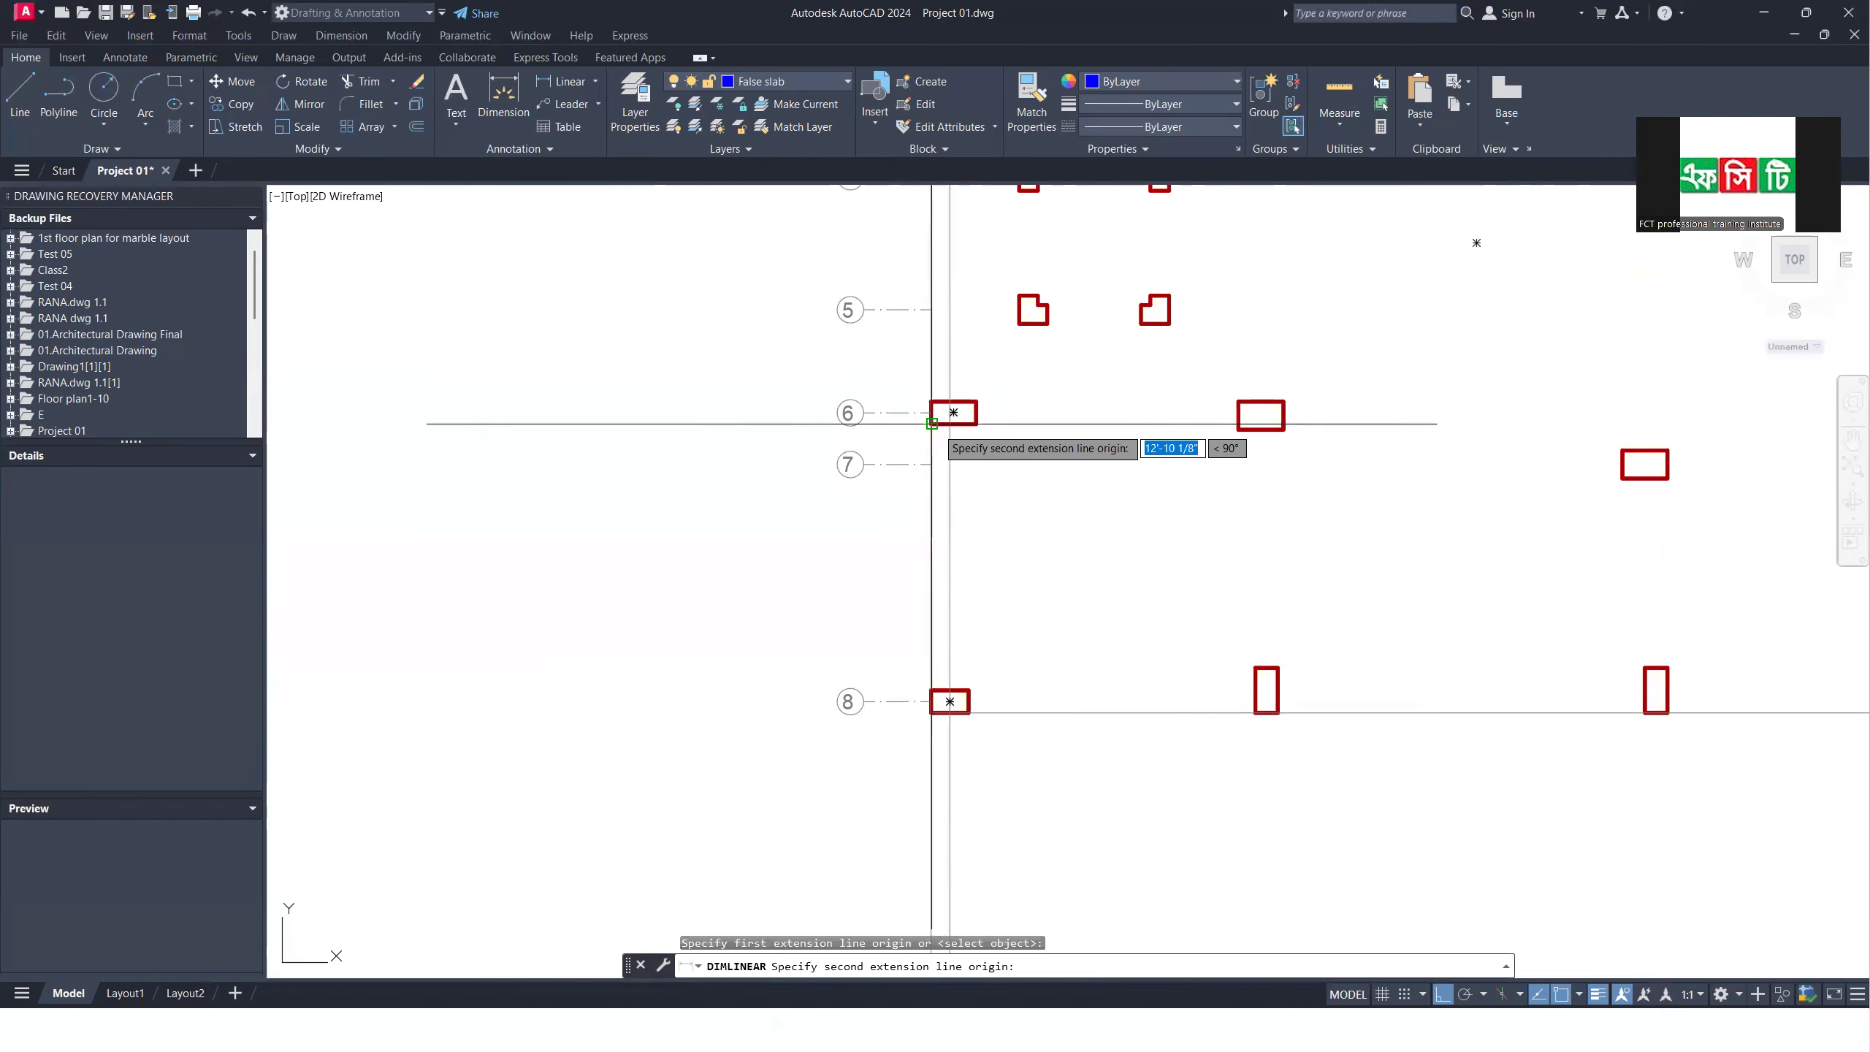
{"action": "left_click", "coordinate": [932, 424]}
{"action": "scroll", "coordinate": [907, 557], "scroll_direction": "up", "scroll_amount": 3}
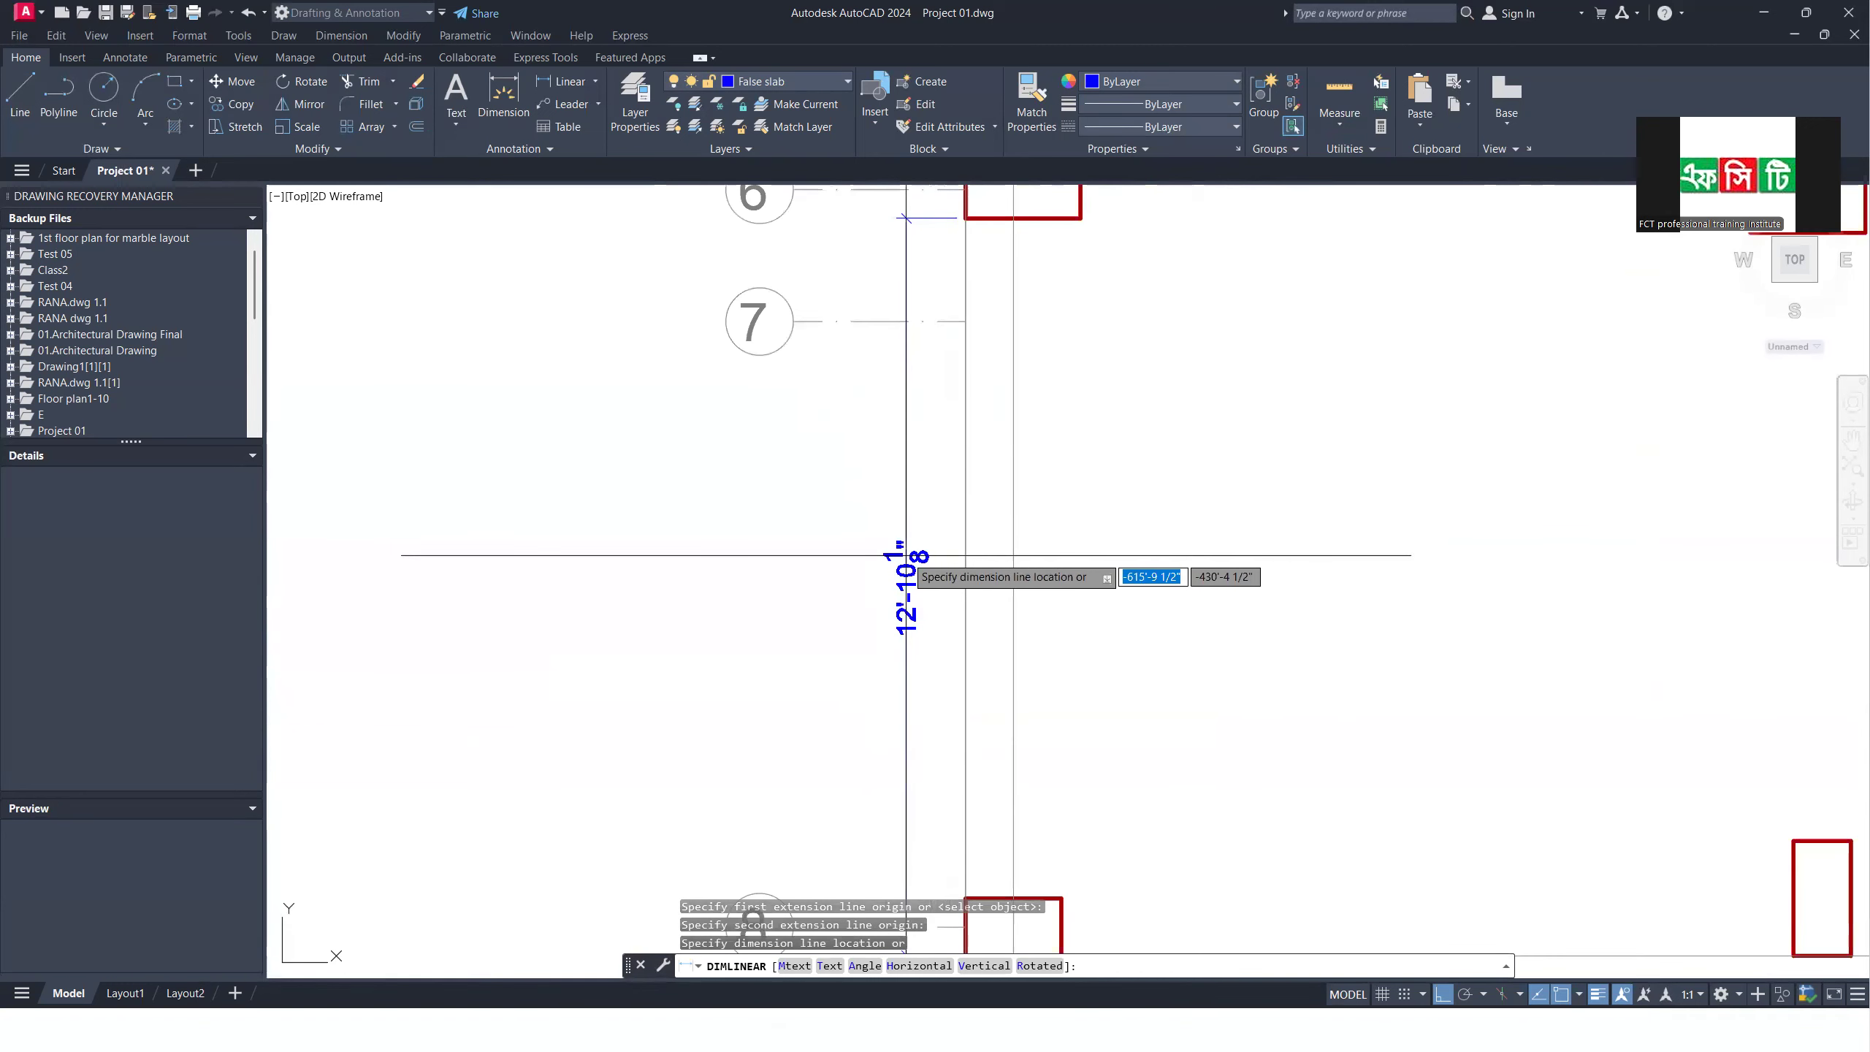
{"action": "scroll", "coordinate": [905, 554], "scroll_direction": "down", "scroll_amount": 2}
{"action": "scroll", "coordinate": [917, 554], "scroll_direction": "down", "scroll_amount": 2}
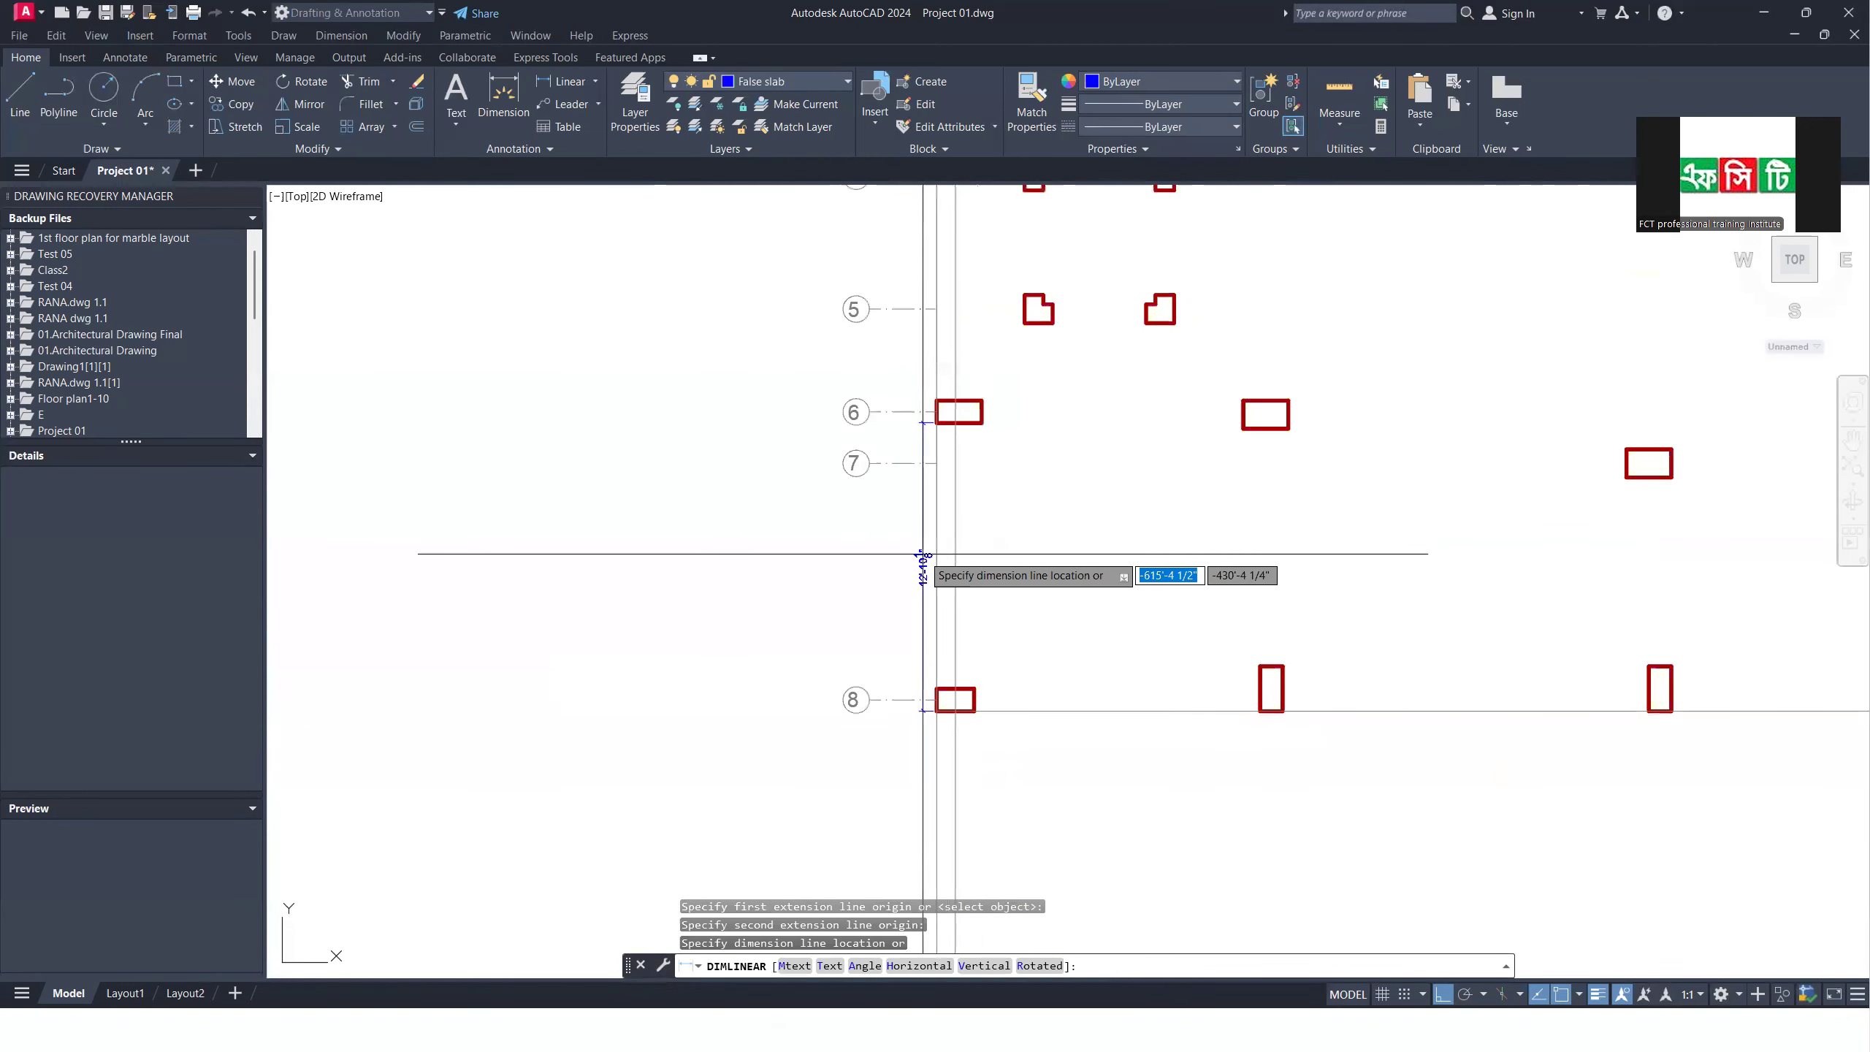
{"action": "key", "text": "Escape"}
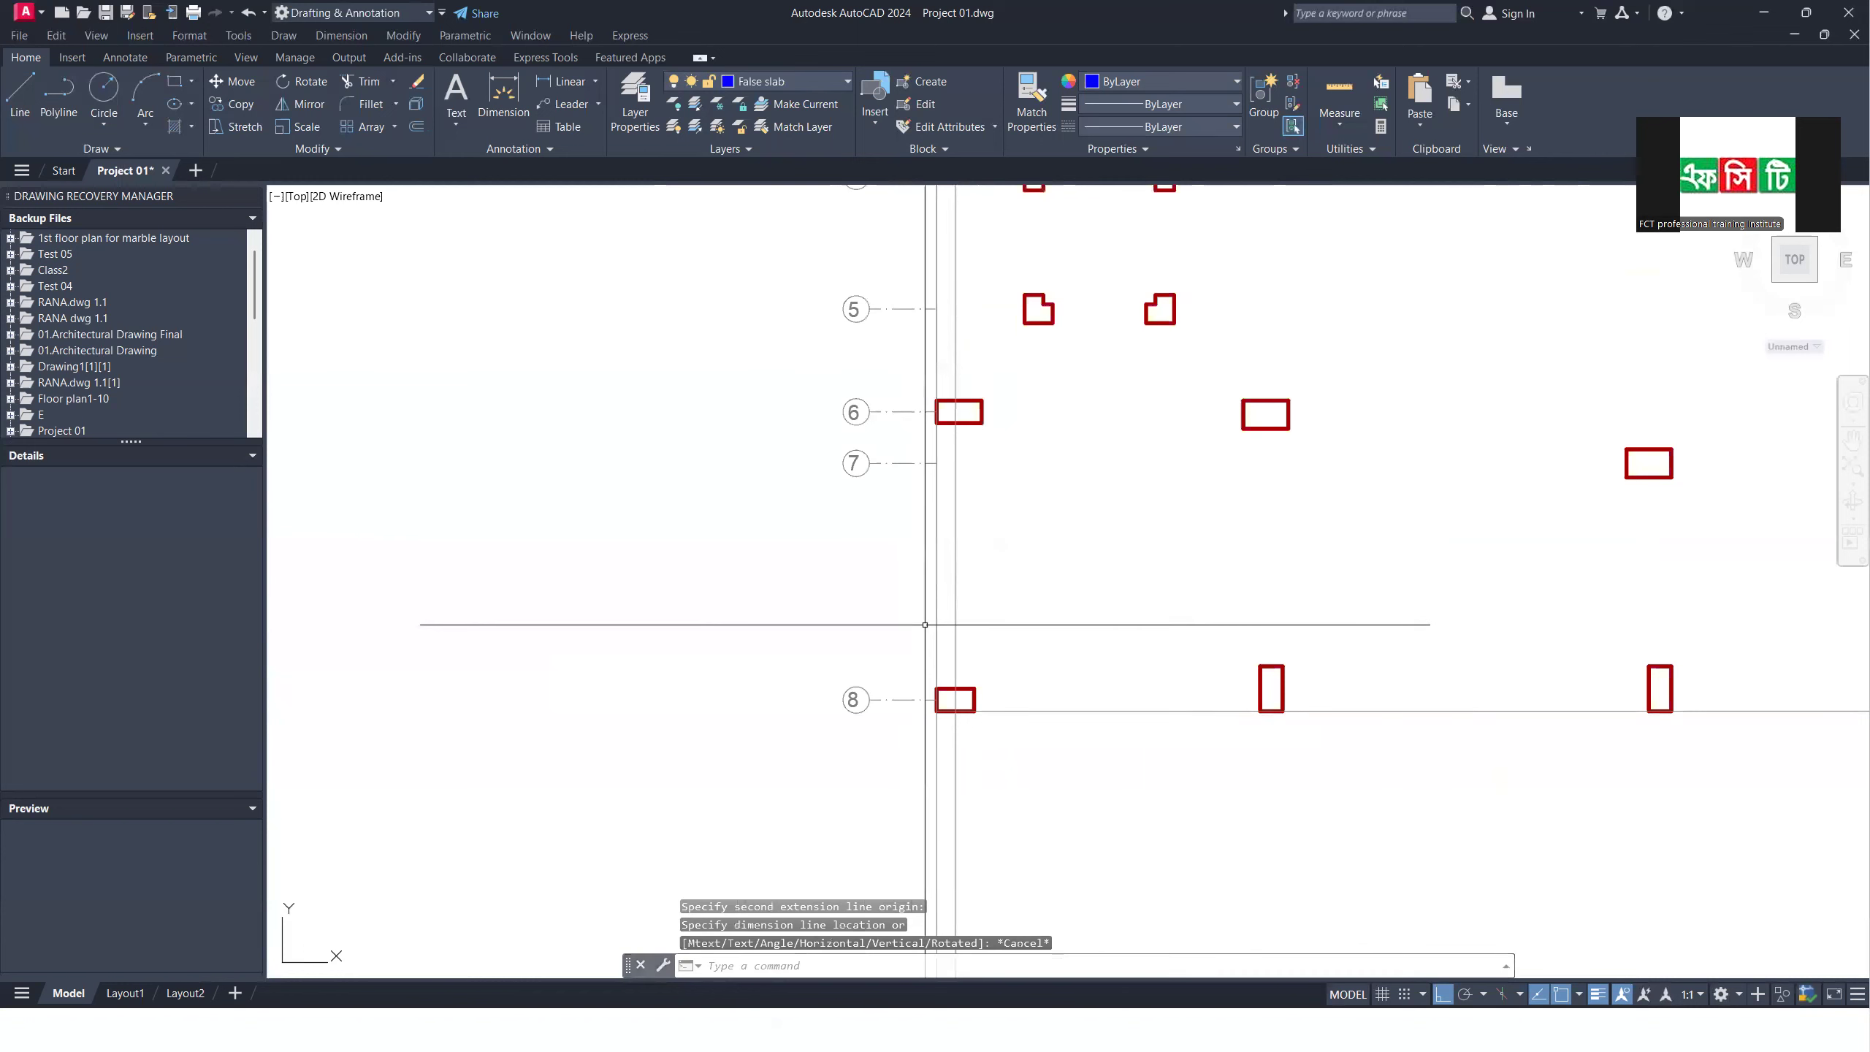
Step: Measure the clear gap between the row 8 and row 6 columns on gridline A, without placing a dimension
{"action": "key", "text": "Return"}
{"action": "left_click", "coordinate": [955, 699]}
{"action": "left_click", "coordinate": [955, 442]}
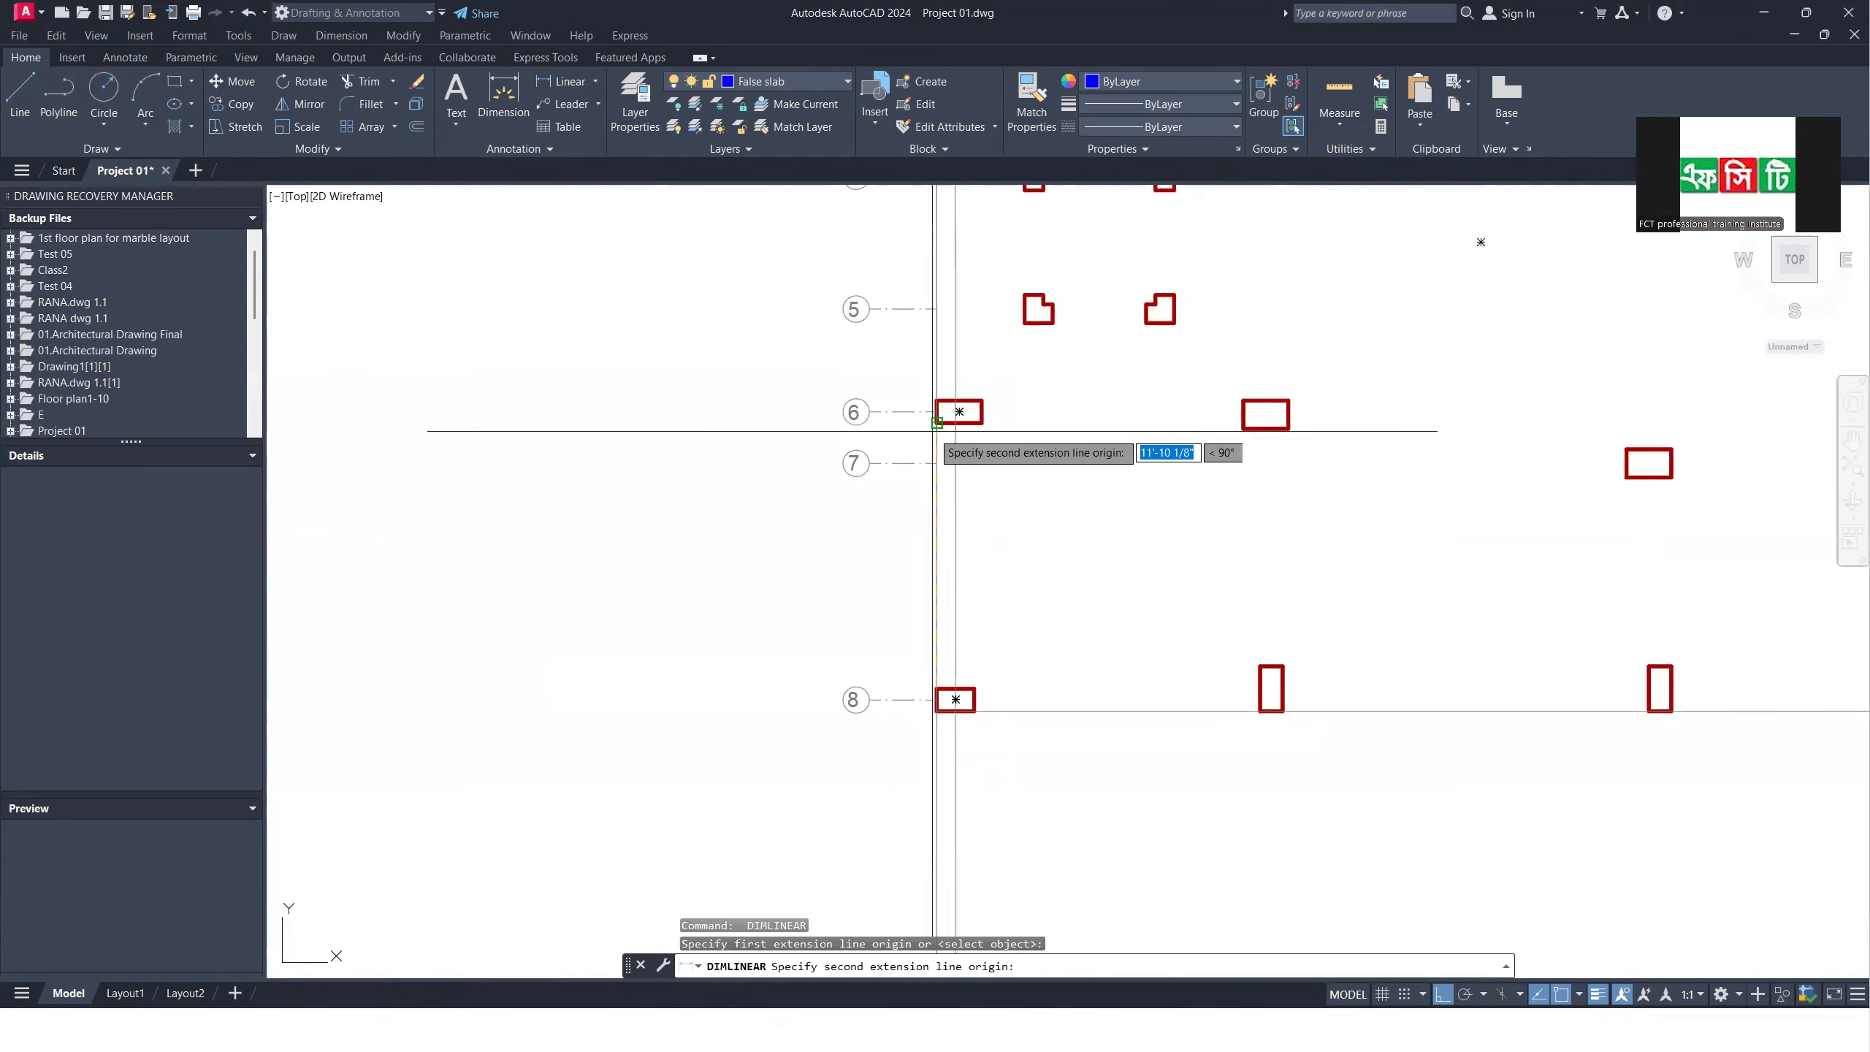
{"action": "scroll", "coordinate": [916, 458], "scroll_direction": "up", "scroll_amount": 5}
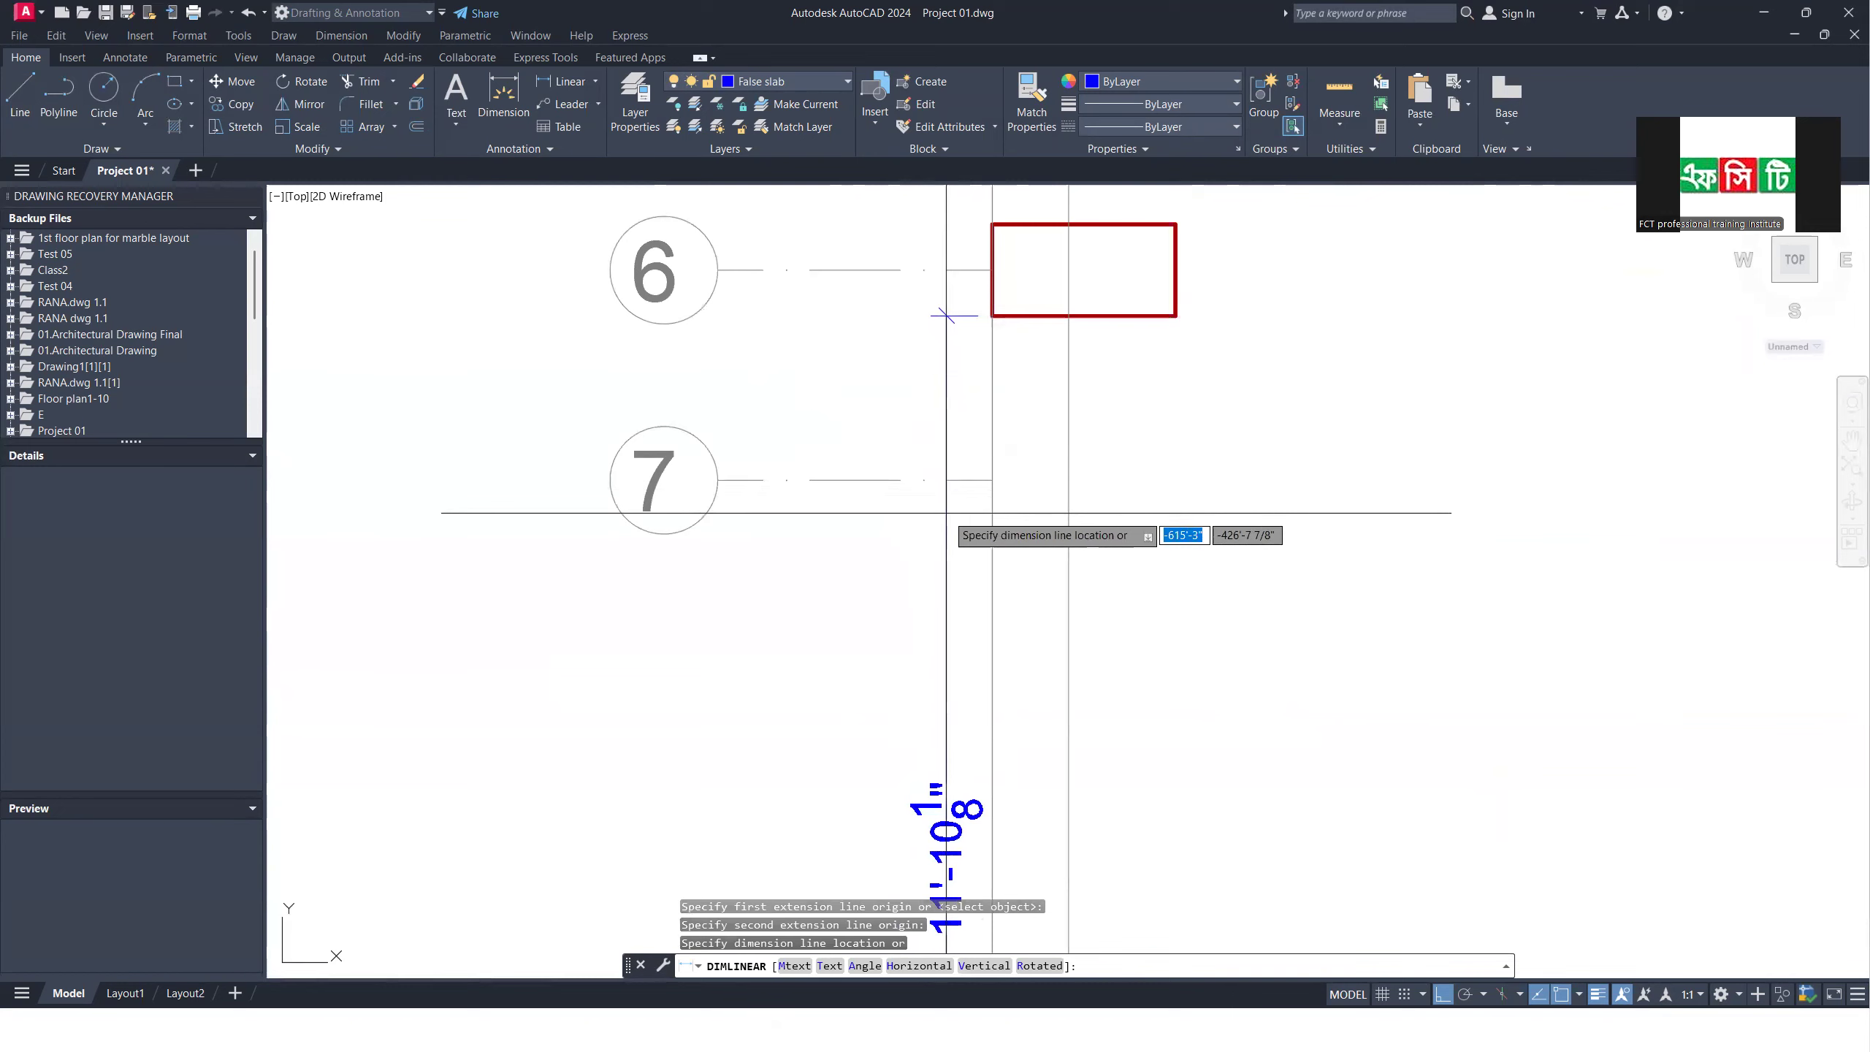
{"action": "key", "text": "Escape"}
{"action": "scroll", "coordinate": [917, 458], "scroll_direction": "down", "scroll_amount": 8}
{"action": "scroll", "coordinate": [989, 589], "scroll_direction": "up", "scroll_amount": 2}
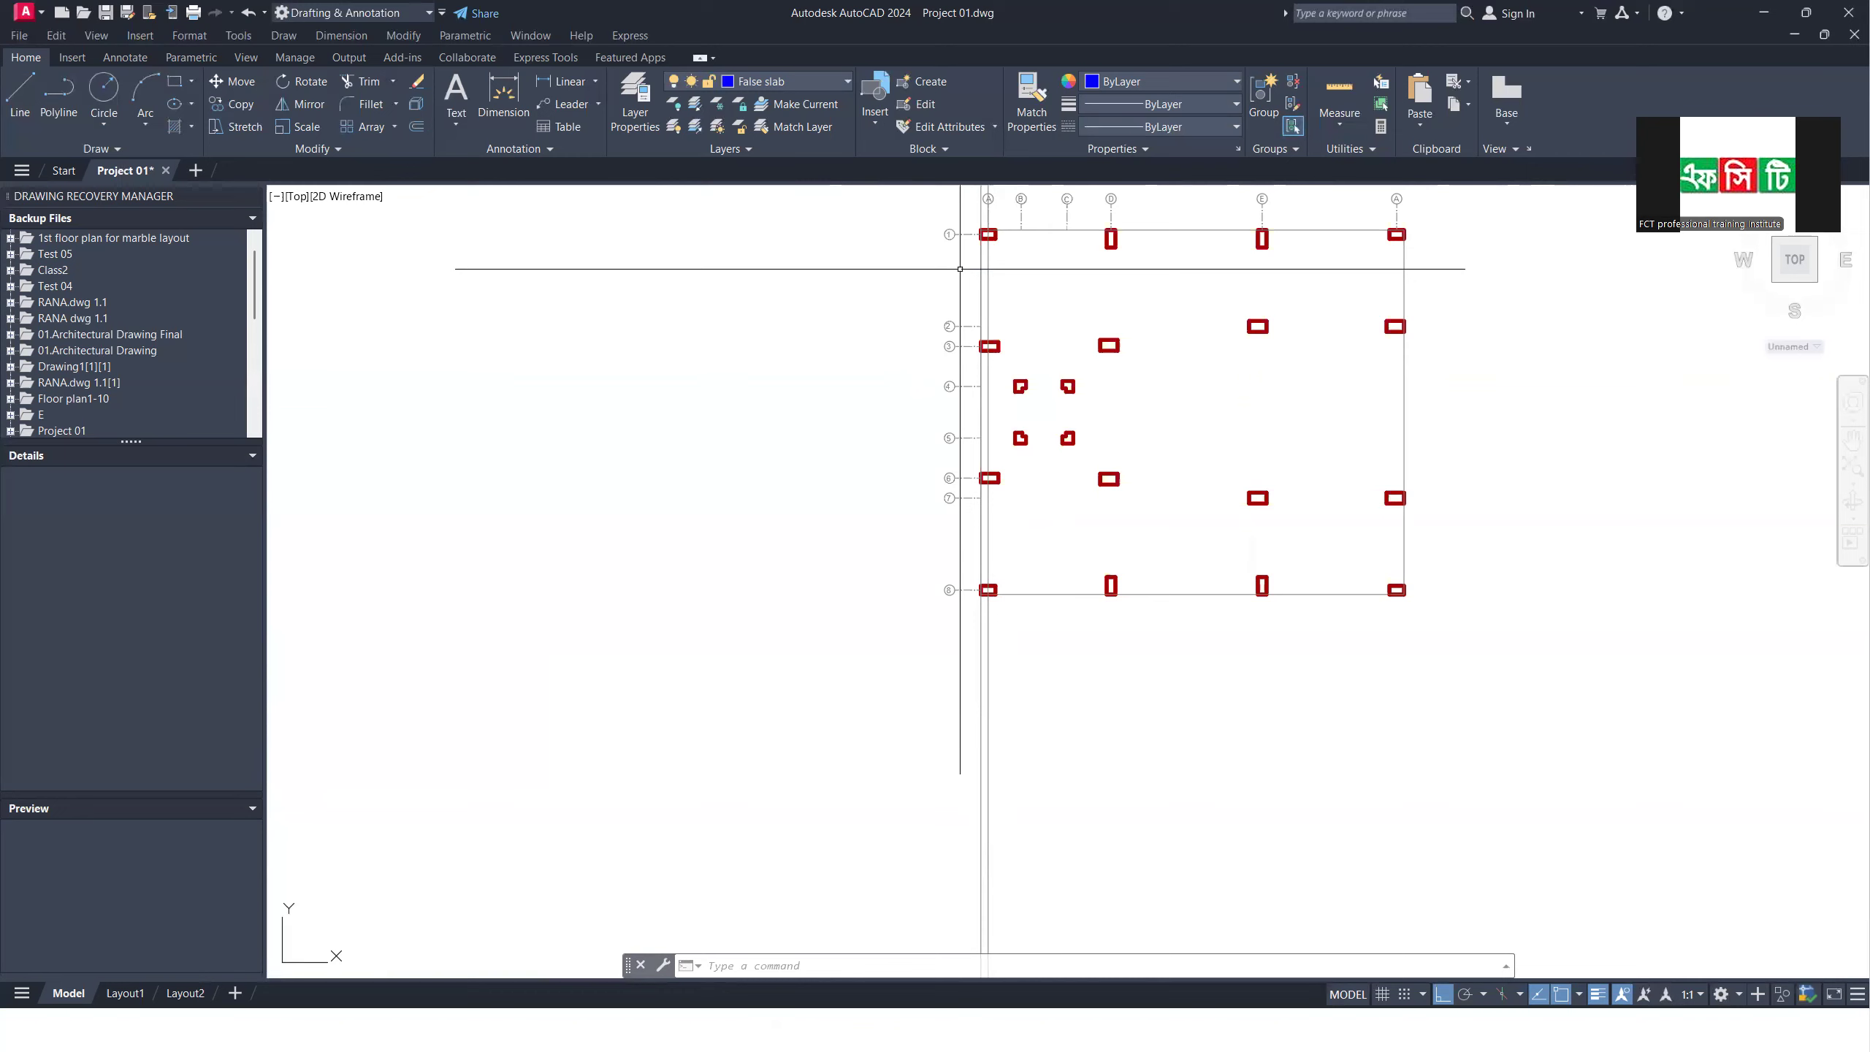
Step: Create boundary outlines between the two vertical construction lines for the row 8 to 6 and row 6 to 3 bays
{"action": "scroll", "coordinate": [1008, 541], "scroll_direction": "up", "scroll_amount": 2}
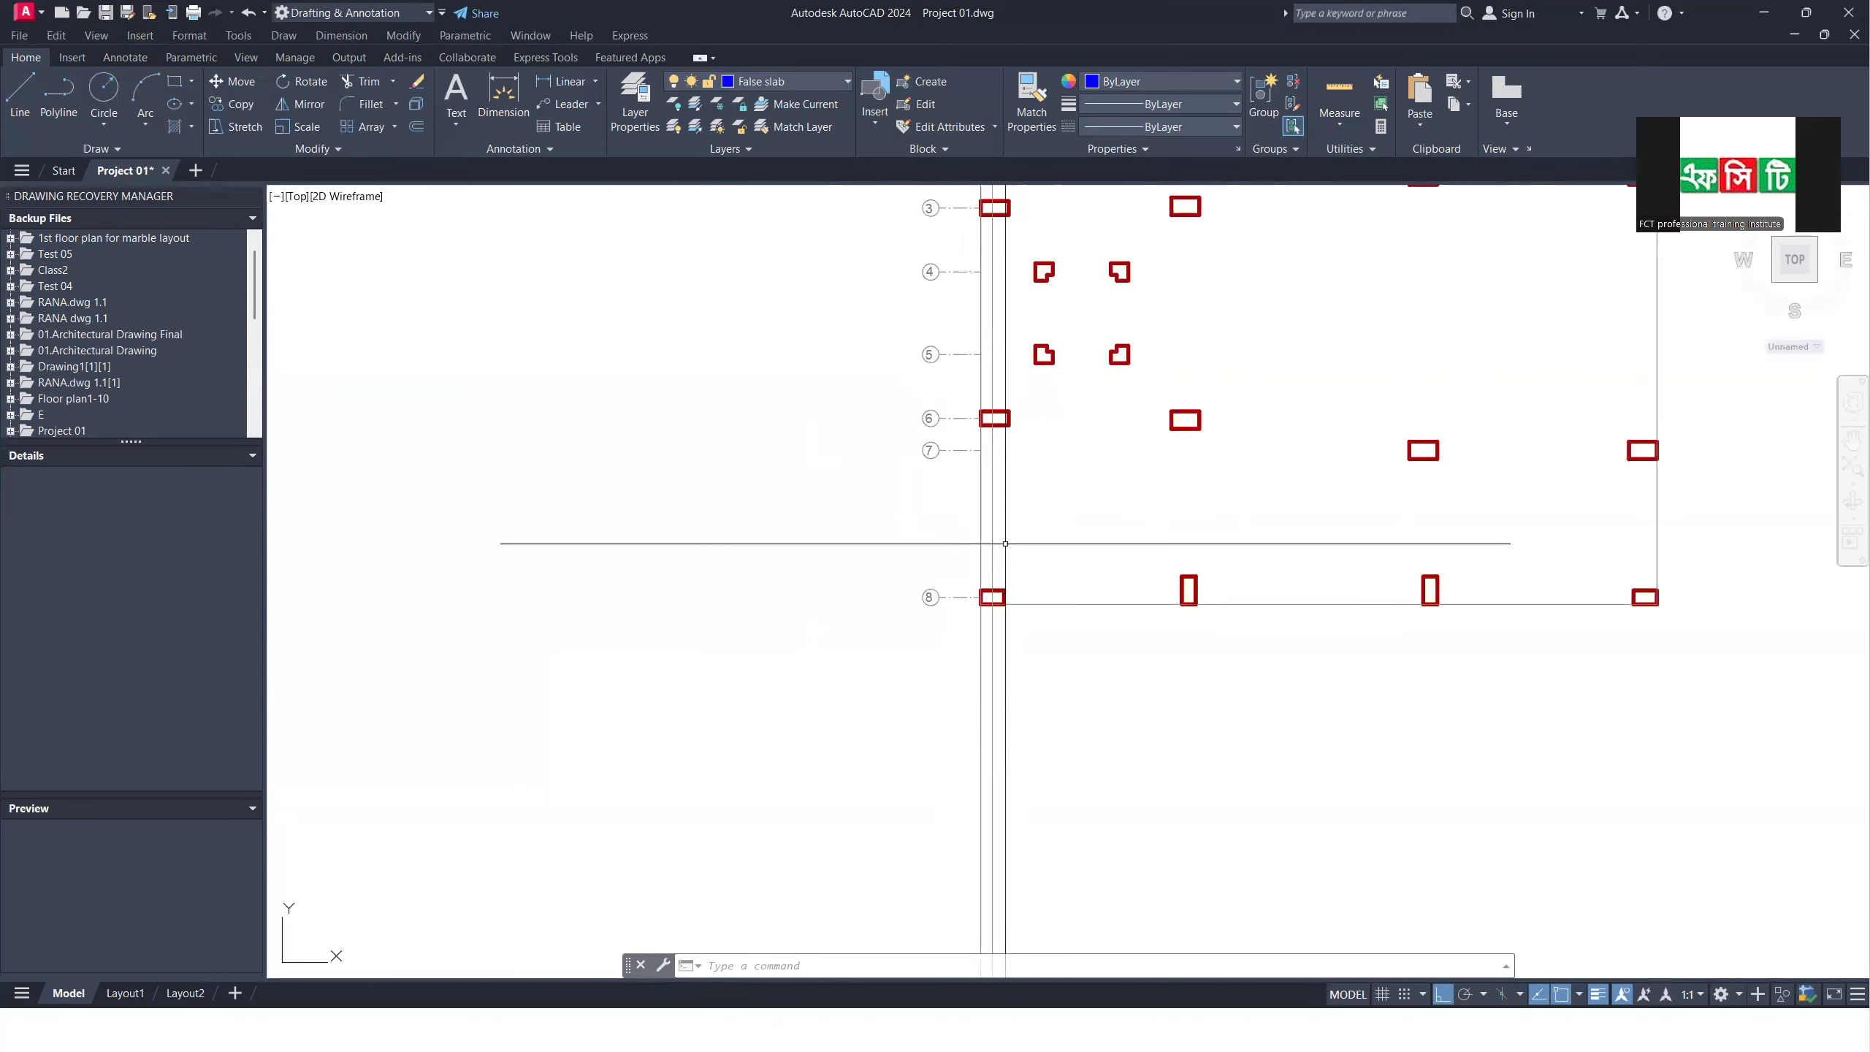
{"action": "type", "text": "Bo"}
{"action": "key", "text": "Return"}
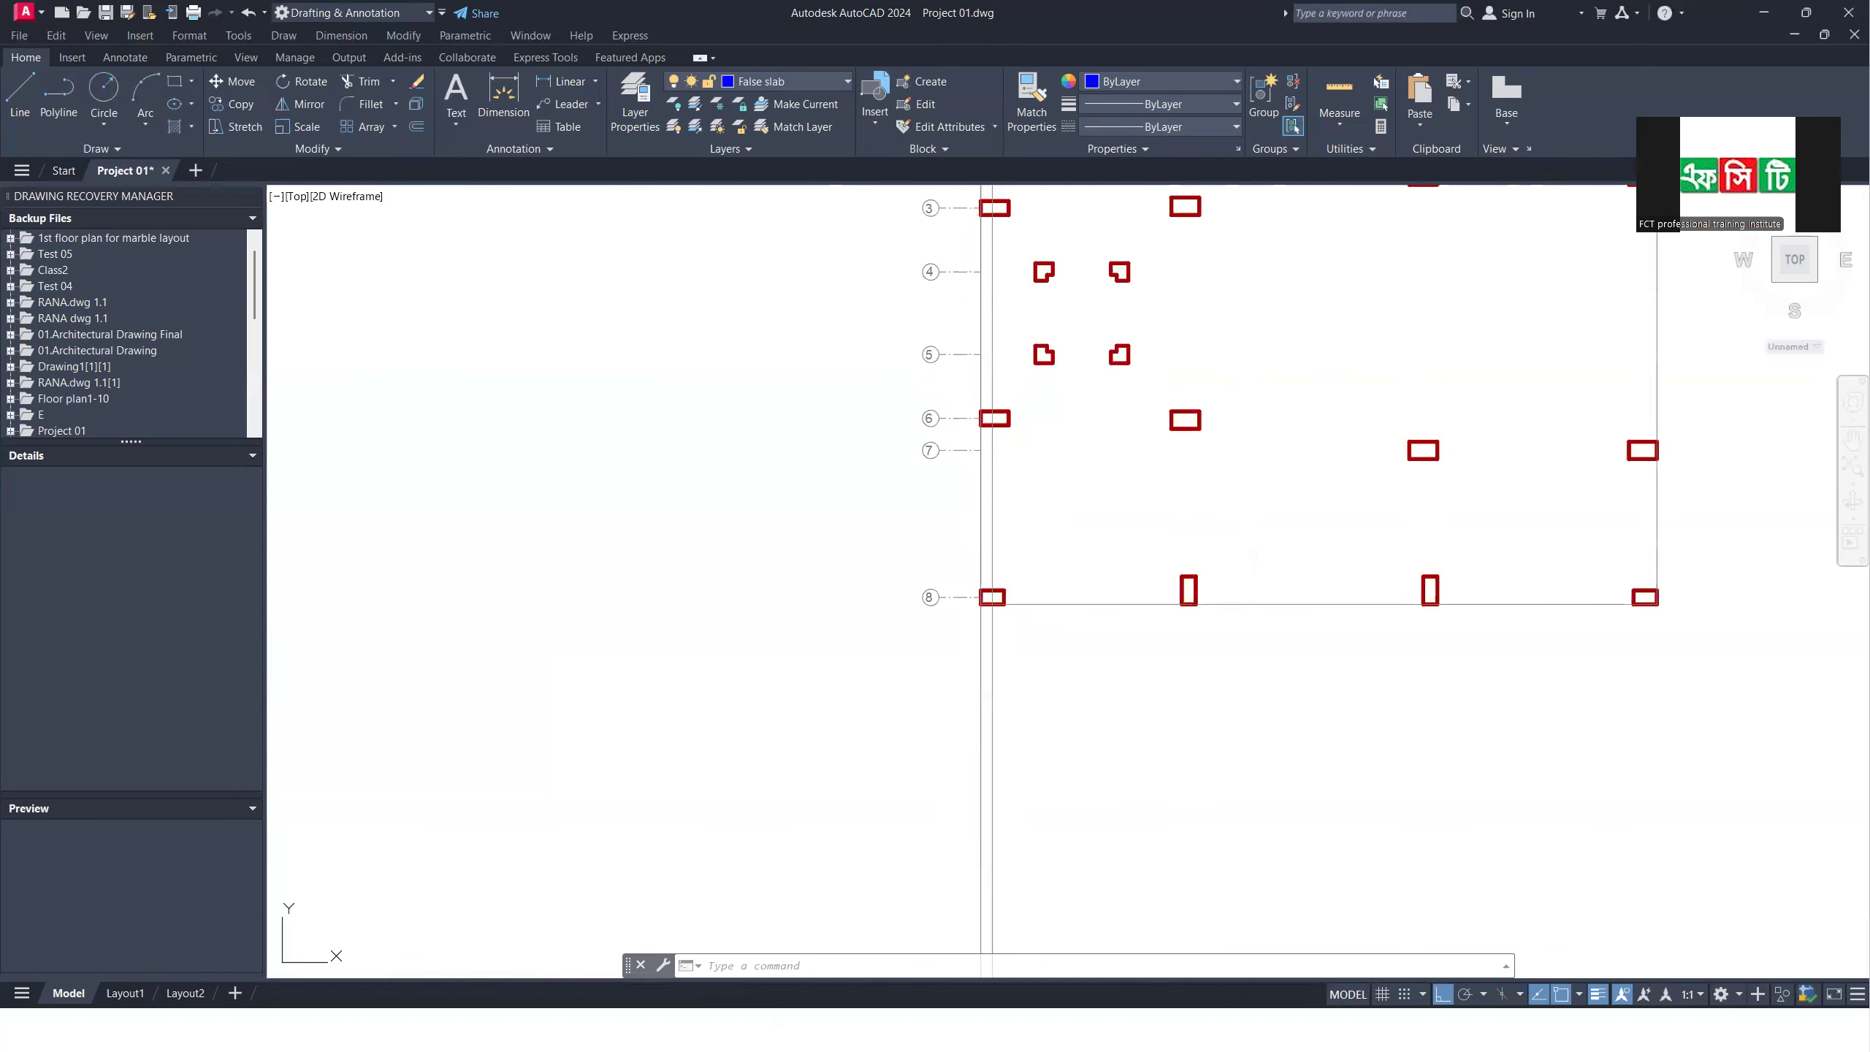
{"action": "key", "text": "Return"}
{"action": "left_click", "coordinate": [988, 485]}
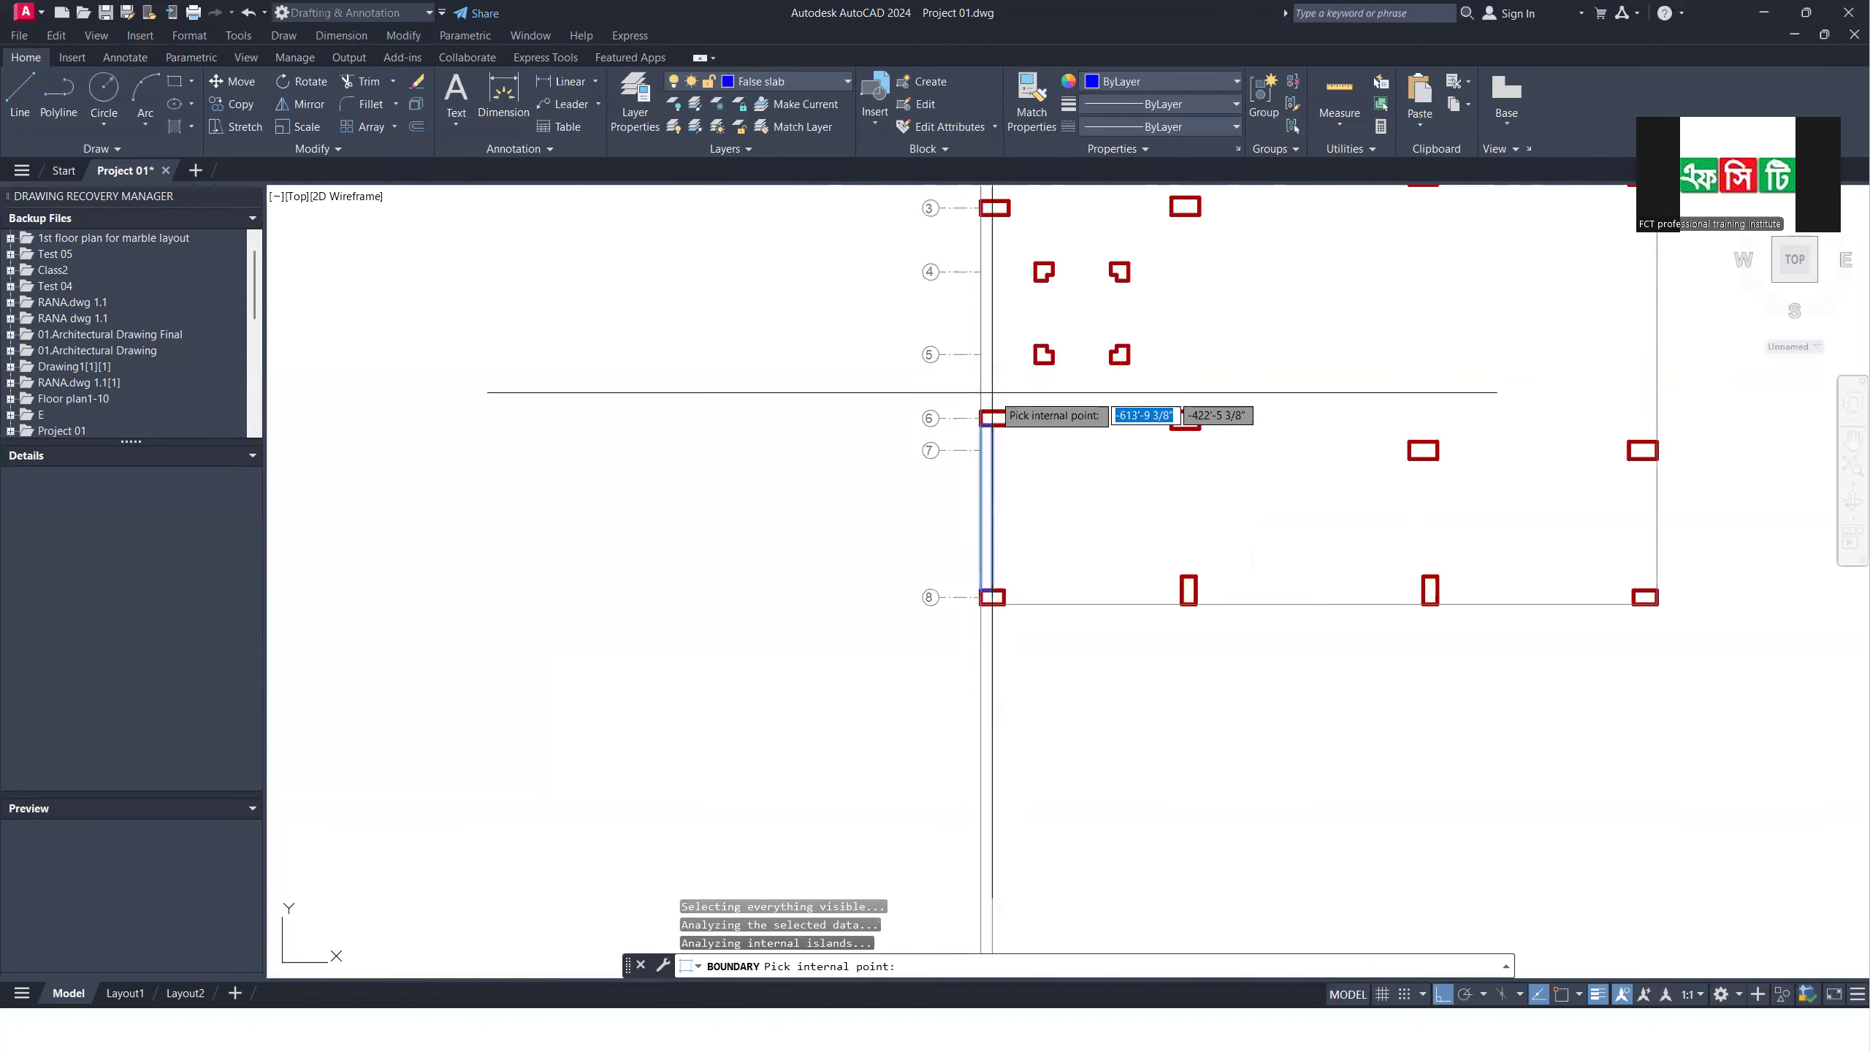
{"action": "left_click", "coordinate": [991, 380]}
{"action": "key", "text": "Return"}
Step: Create a boundary outline between the two vertical construction lines for the row 3 to 1 bay
{"action": "middle_click_drag", "start_coordinate": [1006, 264], "coordinate": [1039, 412]}
{"action": "key", "text": "Return"}
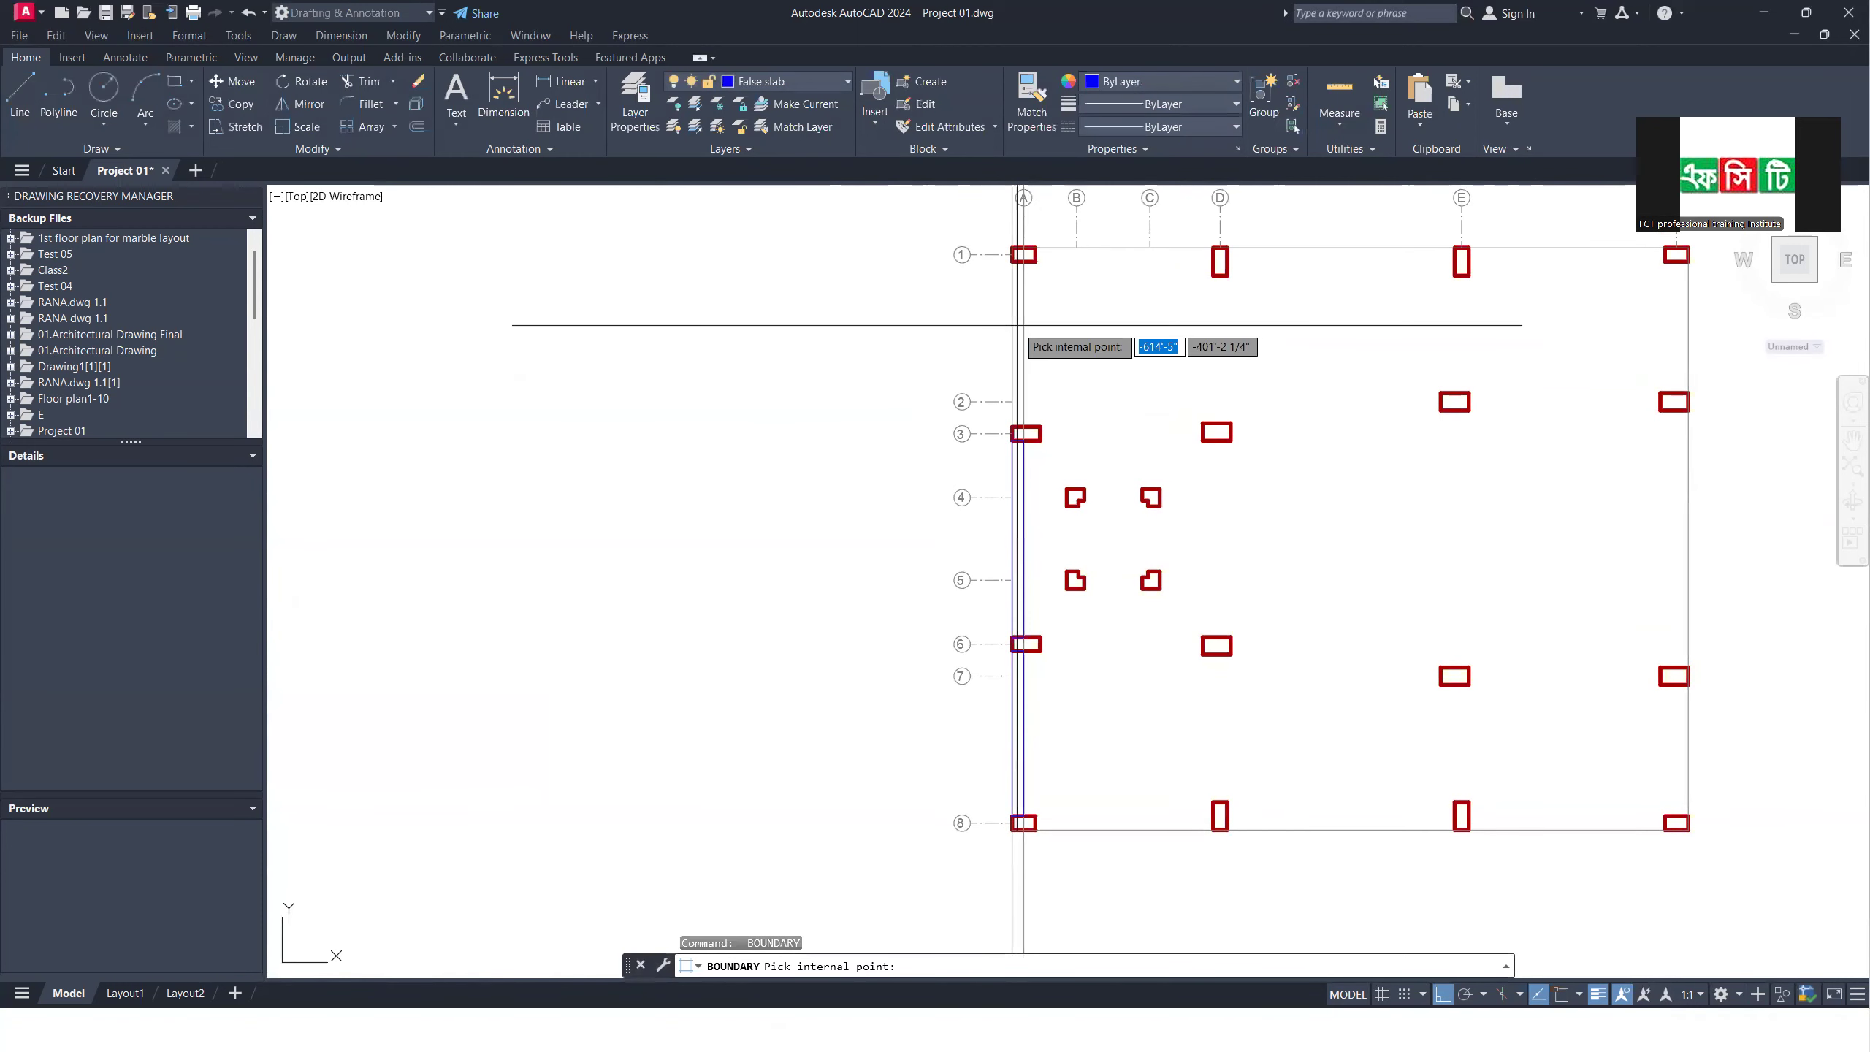
{"action": "left_click", "coordinate": [1018, 326]}
{"action": "key", "text": "Return"}
Step: Delete the two vertical construction lines along gridline A, keeping the beam outlines
{"action": "scroll", "coordinate": [1053, 324], "scroll_direction": "down", "scroll_amount": 2}
{"action": "left_click", "coordinate": [1074, 710]}
{"action": "left_click", "coordinate": [951, 757]}
{"action": "key", "text": "Delete"}
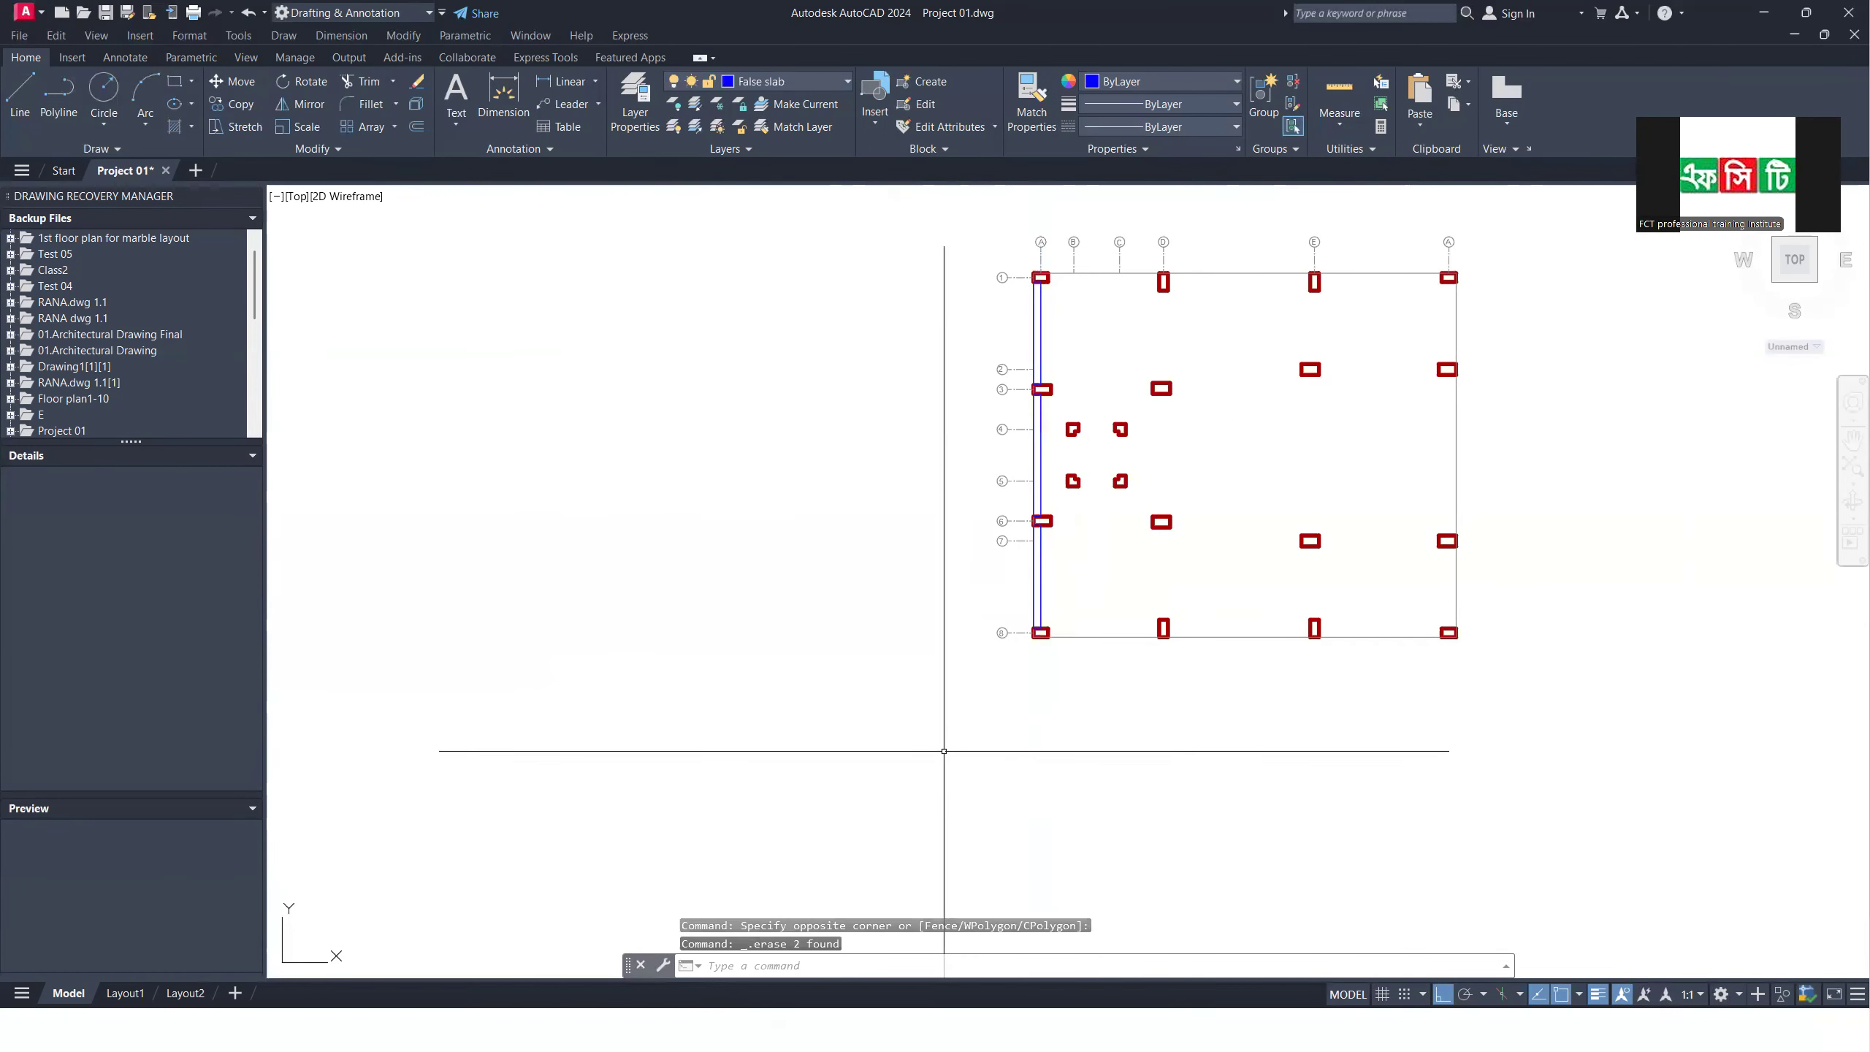
{"action": "scroll", "coordinate": [1087, 545], "scroll_direction": "down", "scroll_amount": 2}
{"action": "scroll", "coordinate": [1087, 562], "scroll_direction": "up", "scroll_amount": 2}
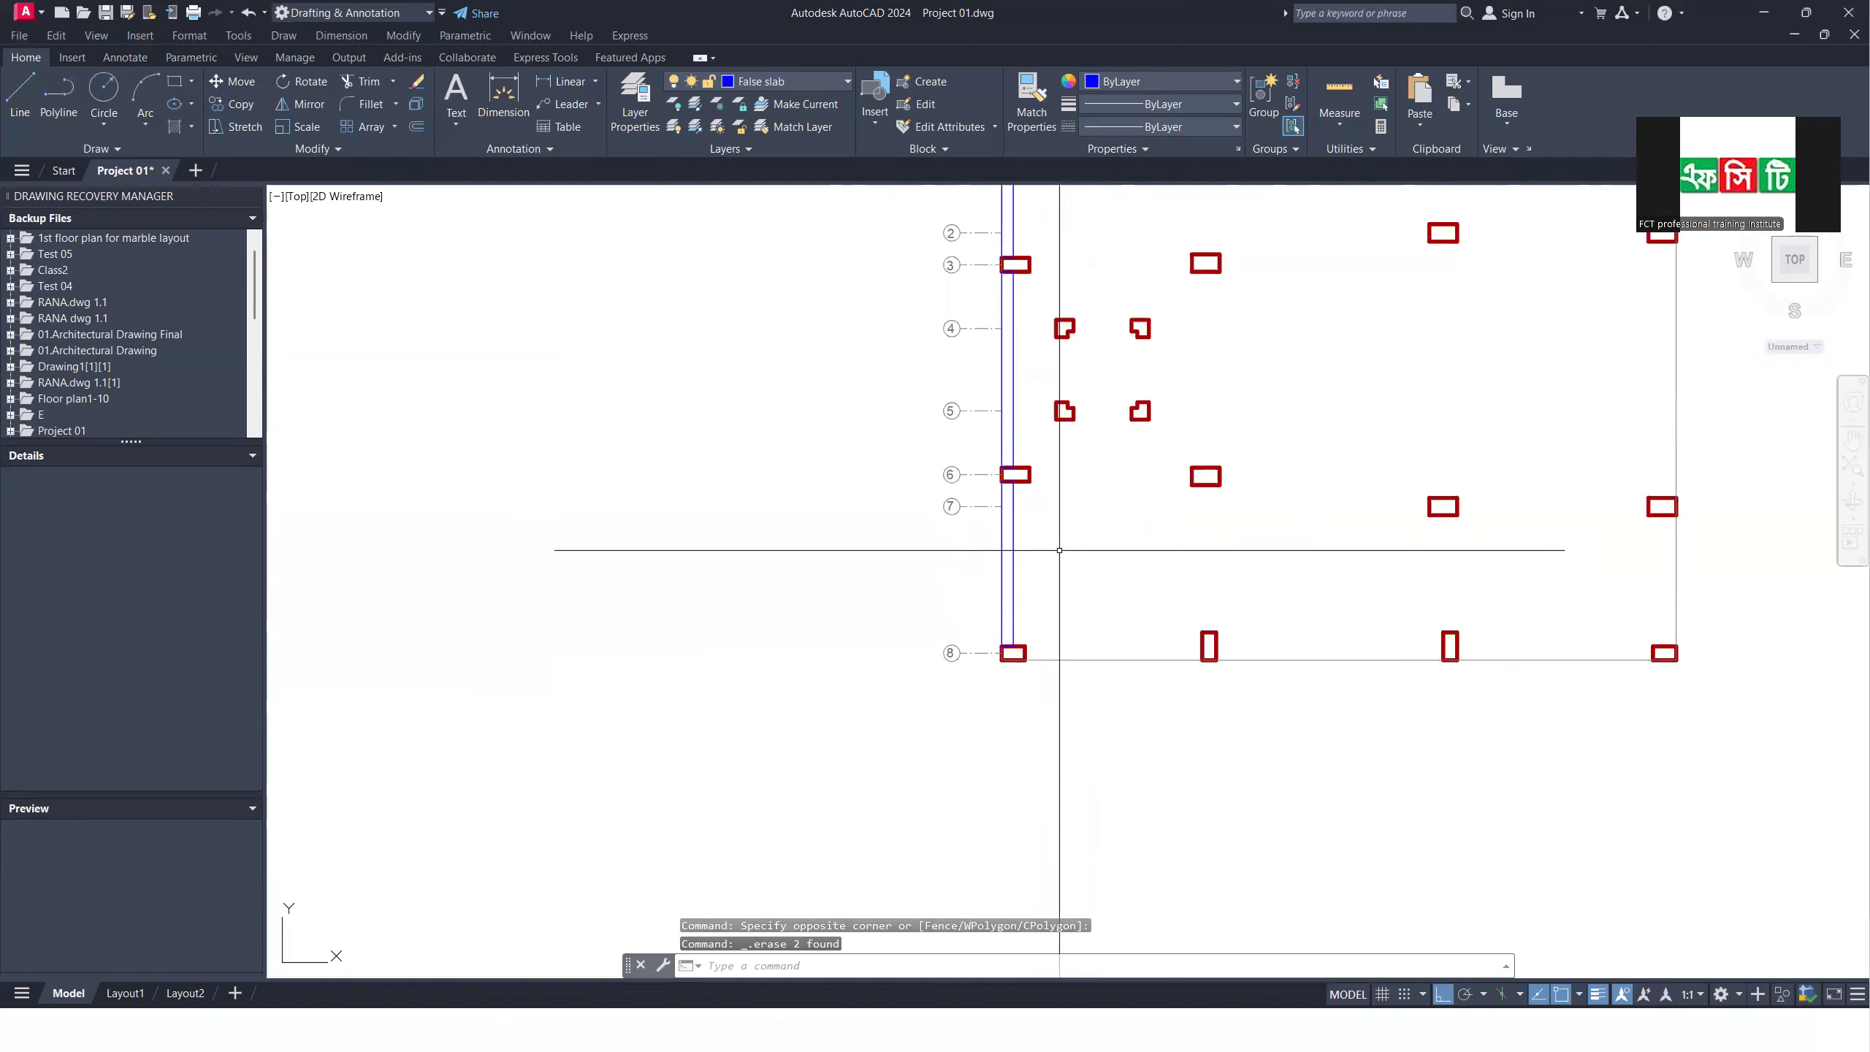
{"action": "scroll", "coordinate": [1075, 558], "scroll_direction": "down", "scroll_amount": 2}
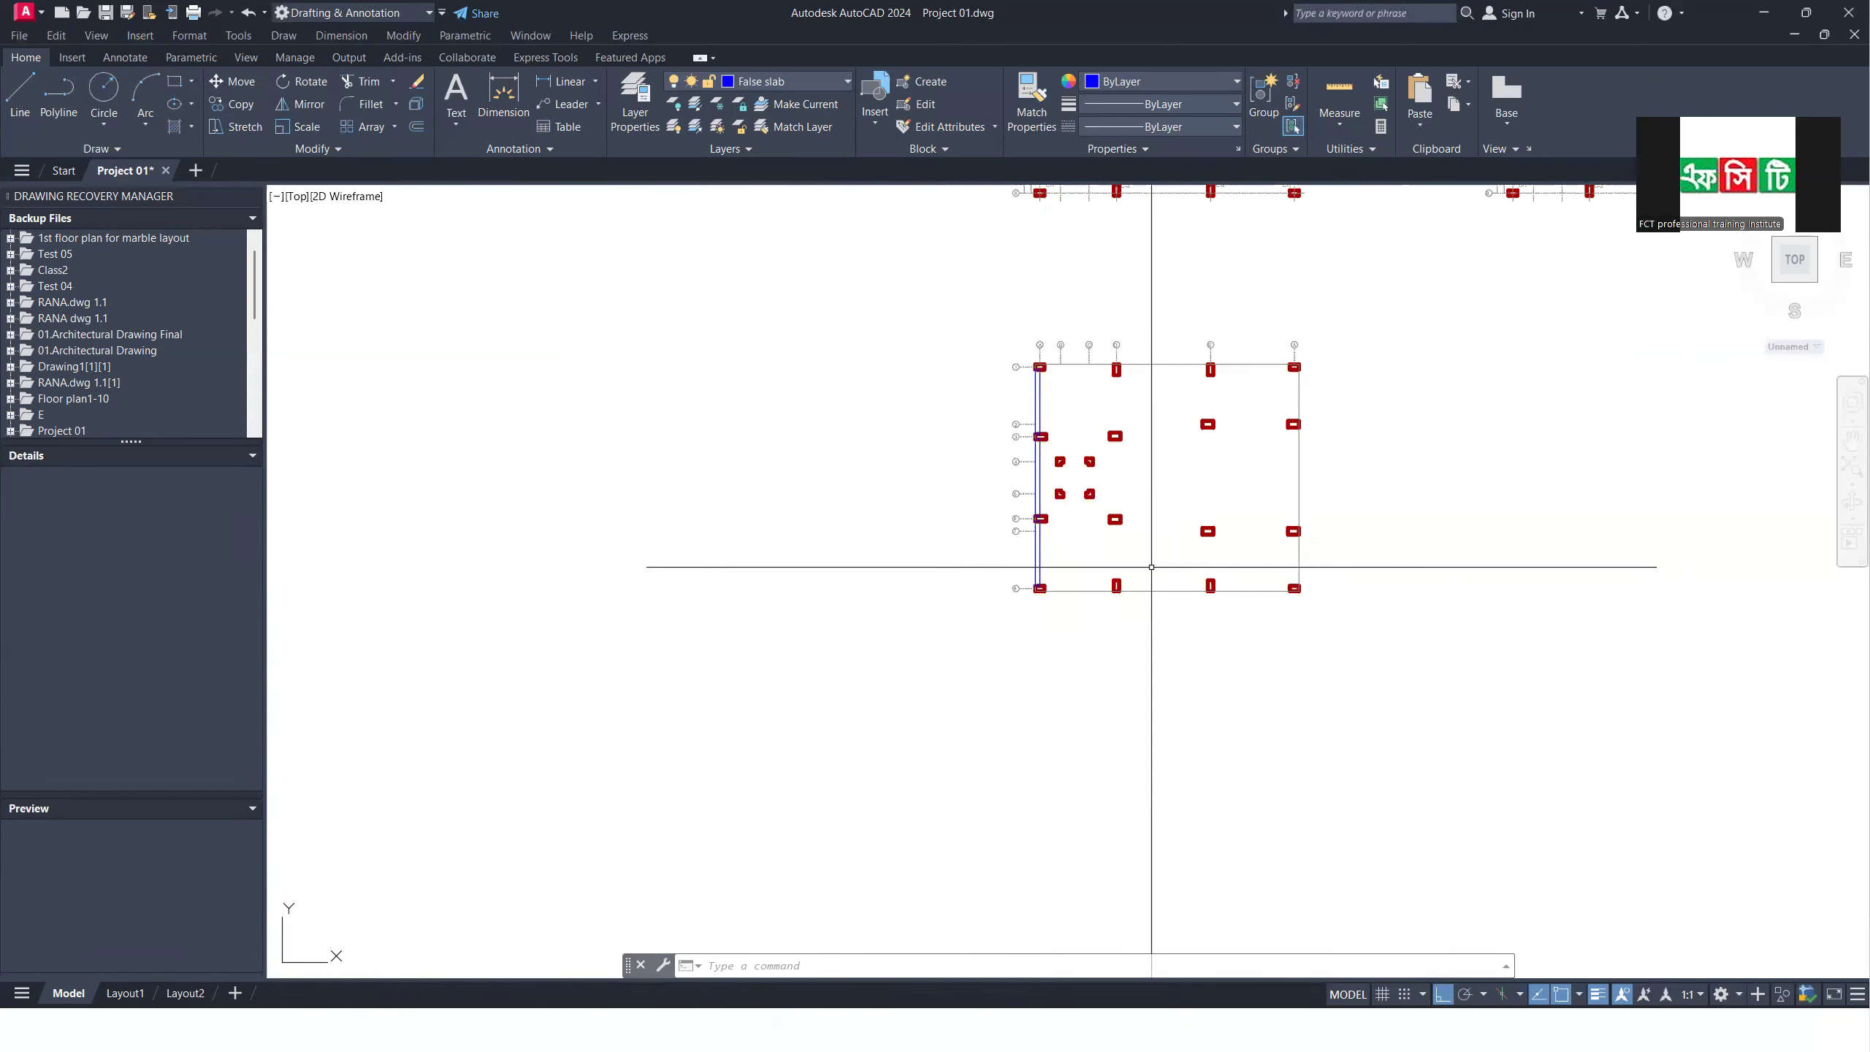
Step: Draw horizontal construction lines along the lower edge of the row 8 column and the upper edge of the row 1 column on gridline A
{"action": "type", "text": "xl"}
{"action": "key", "text": "Return"}
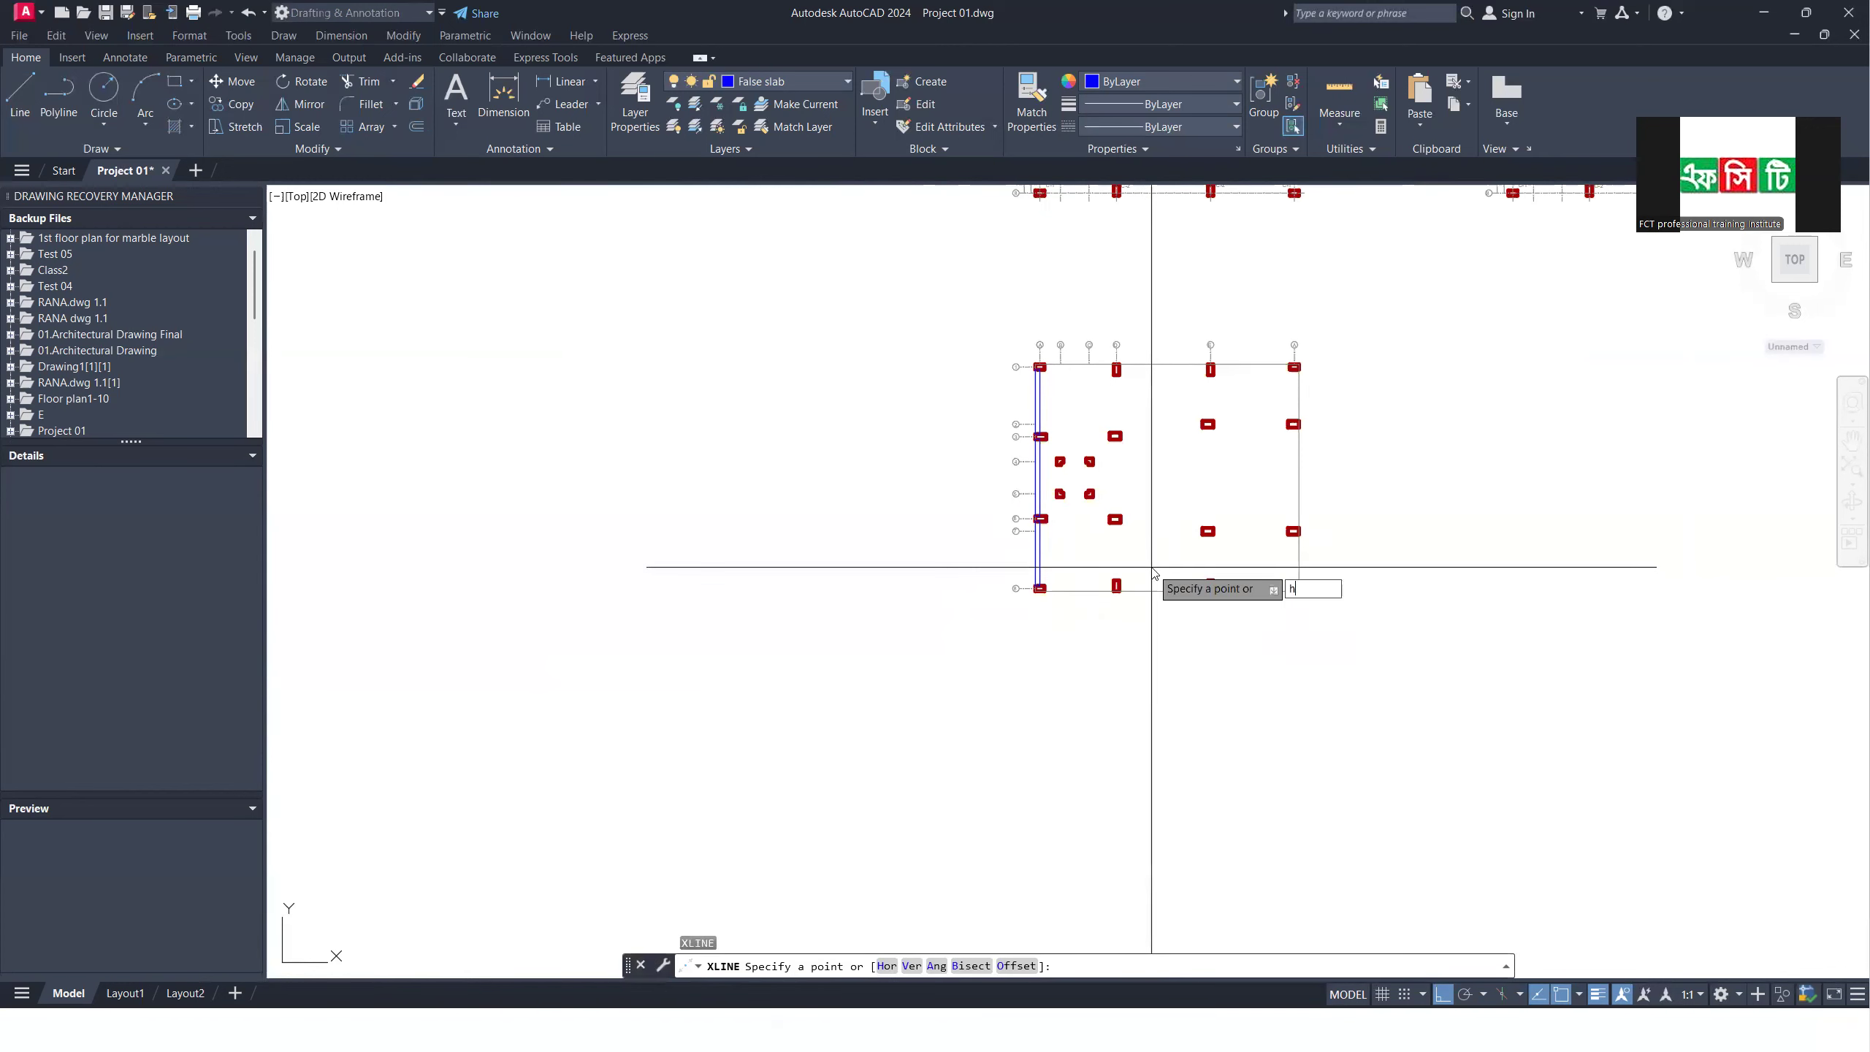
{"action": "type", "text": "h"}
{"action": "key", "text": "Return"}
{"action": "scroll", "coordinate": [1037, 564], "scroll_direction": "up", "scroll_amount": 5}
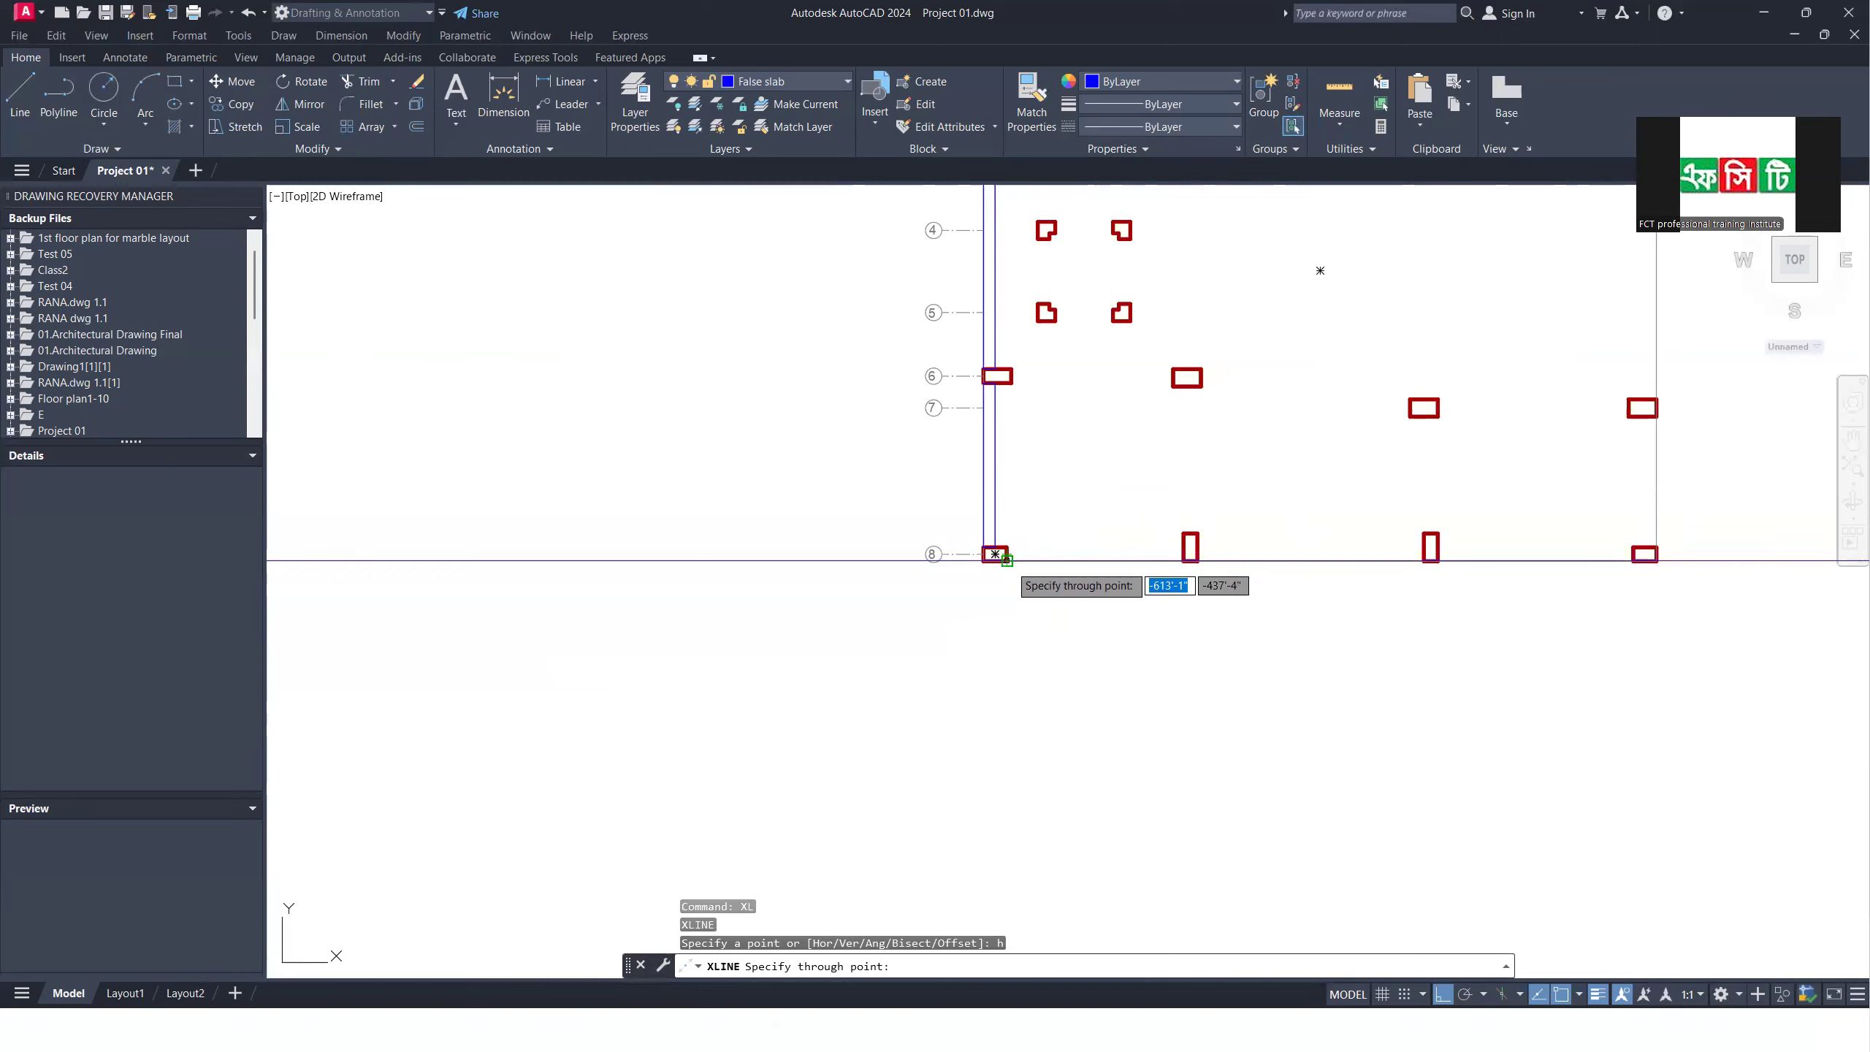
{"action": "scroll", "coordinate": [1094, 669], "scroll_direction": "down", "scroll_amount": 6}
{"action": "scroll", "coordinate": [1094, 669], "scroll_direction": "up", "scroll_amount": 6}
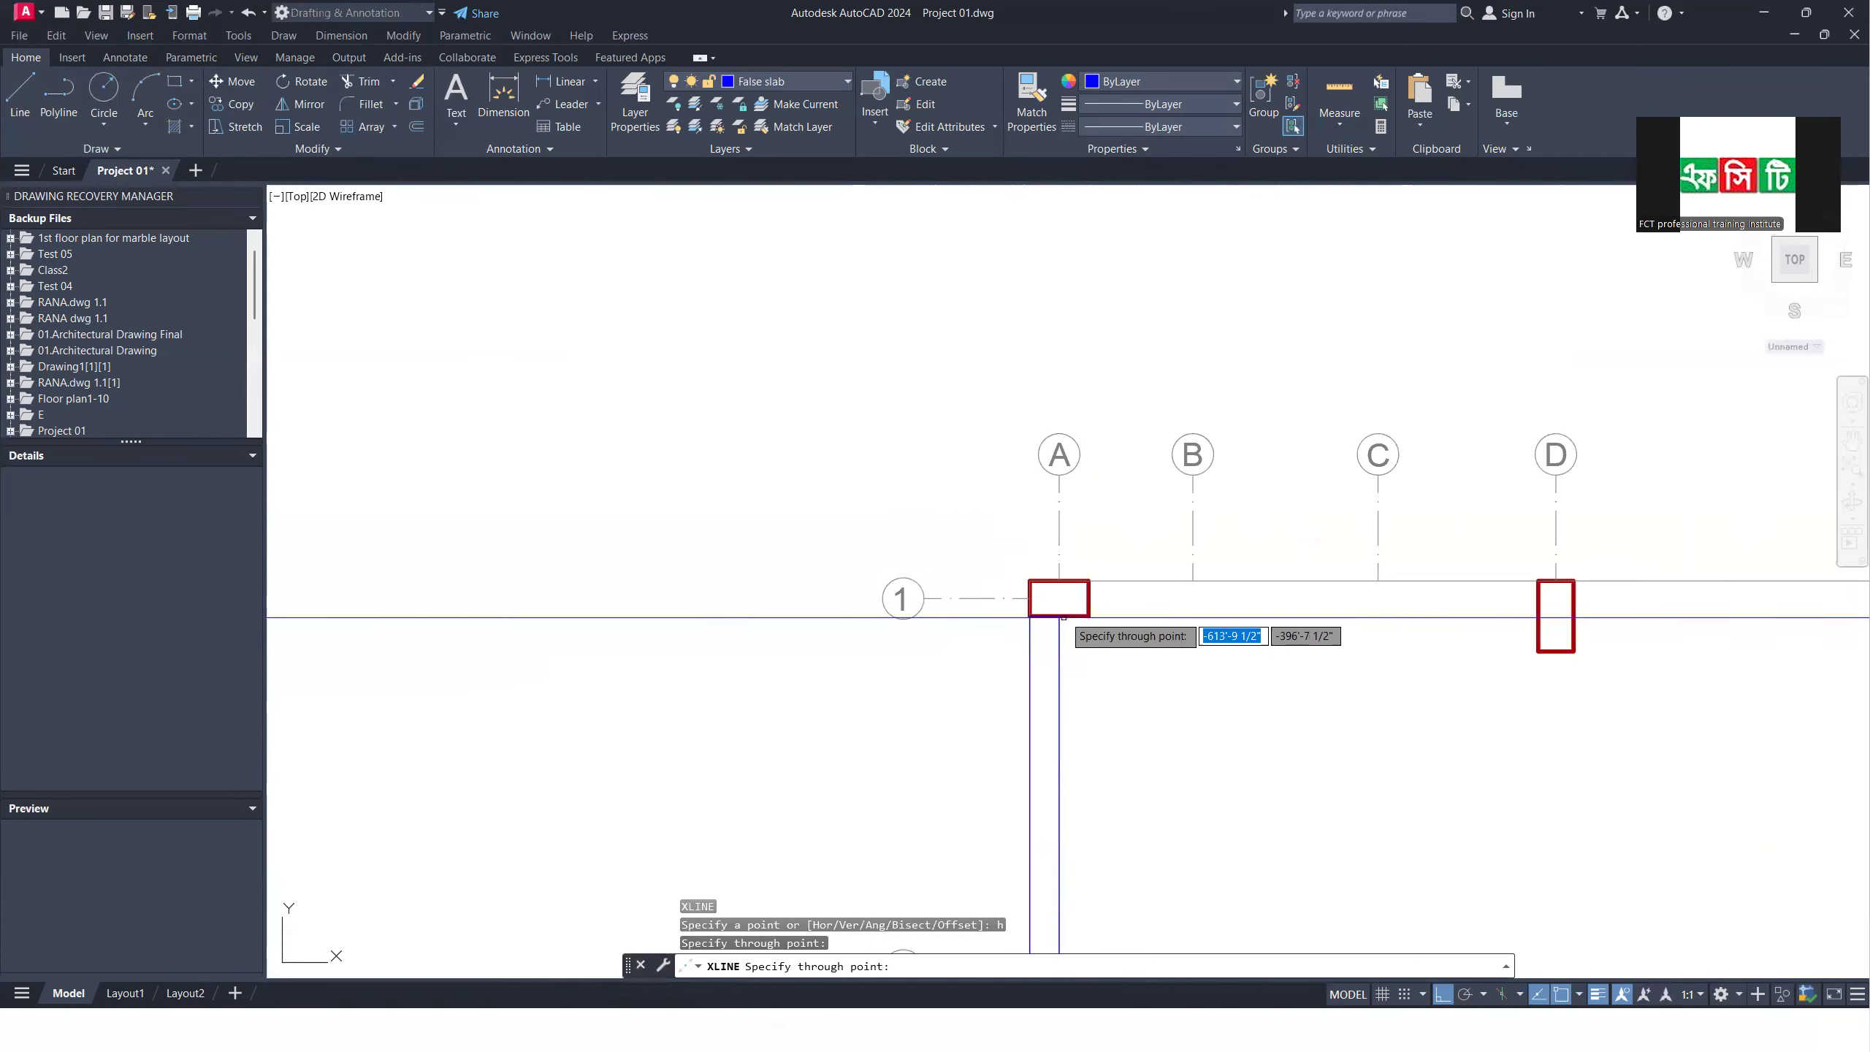
{"action": "left_click", "coordinate": [1081, 581]}
{"action": "scroll", "coordinate": [1081, 581], "scroll_direction": "down", "scroll_amount": 5}
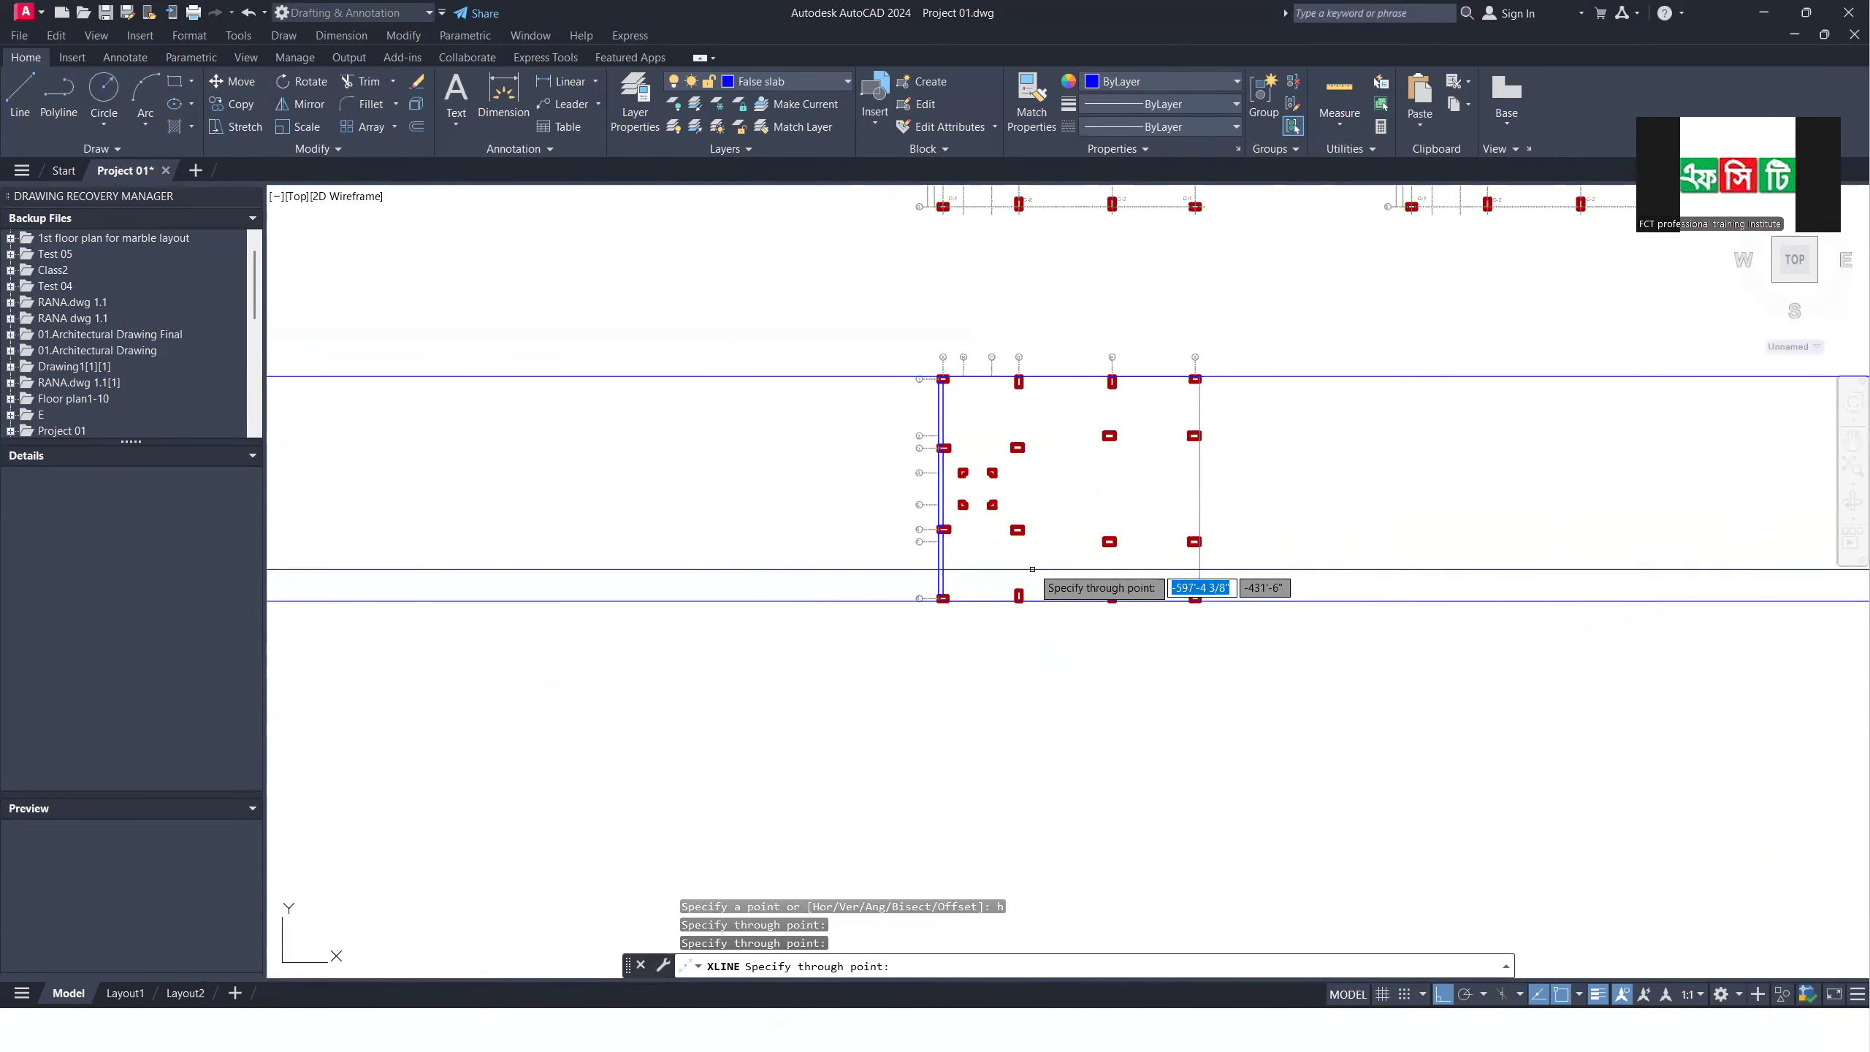
Step: Draw horizontal construction lines along the lower and upper edges of the row 6 column on gridline A
{"action": "scroll", "coordinate": [944, 533], "scroll_direction": "up", "scroll_amount": 4}
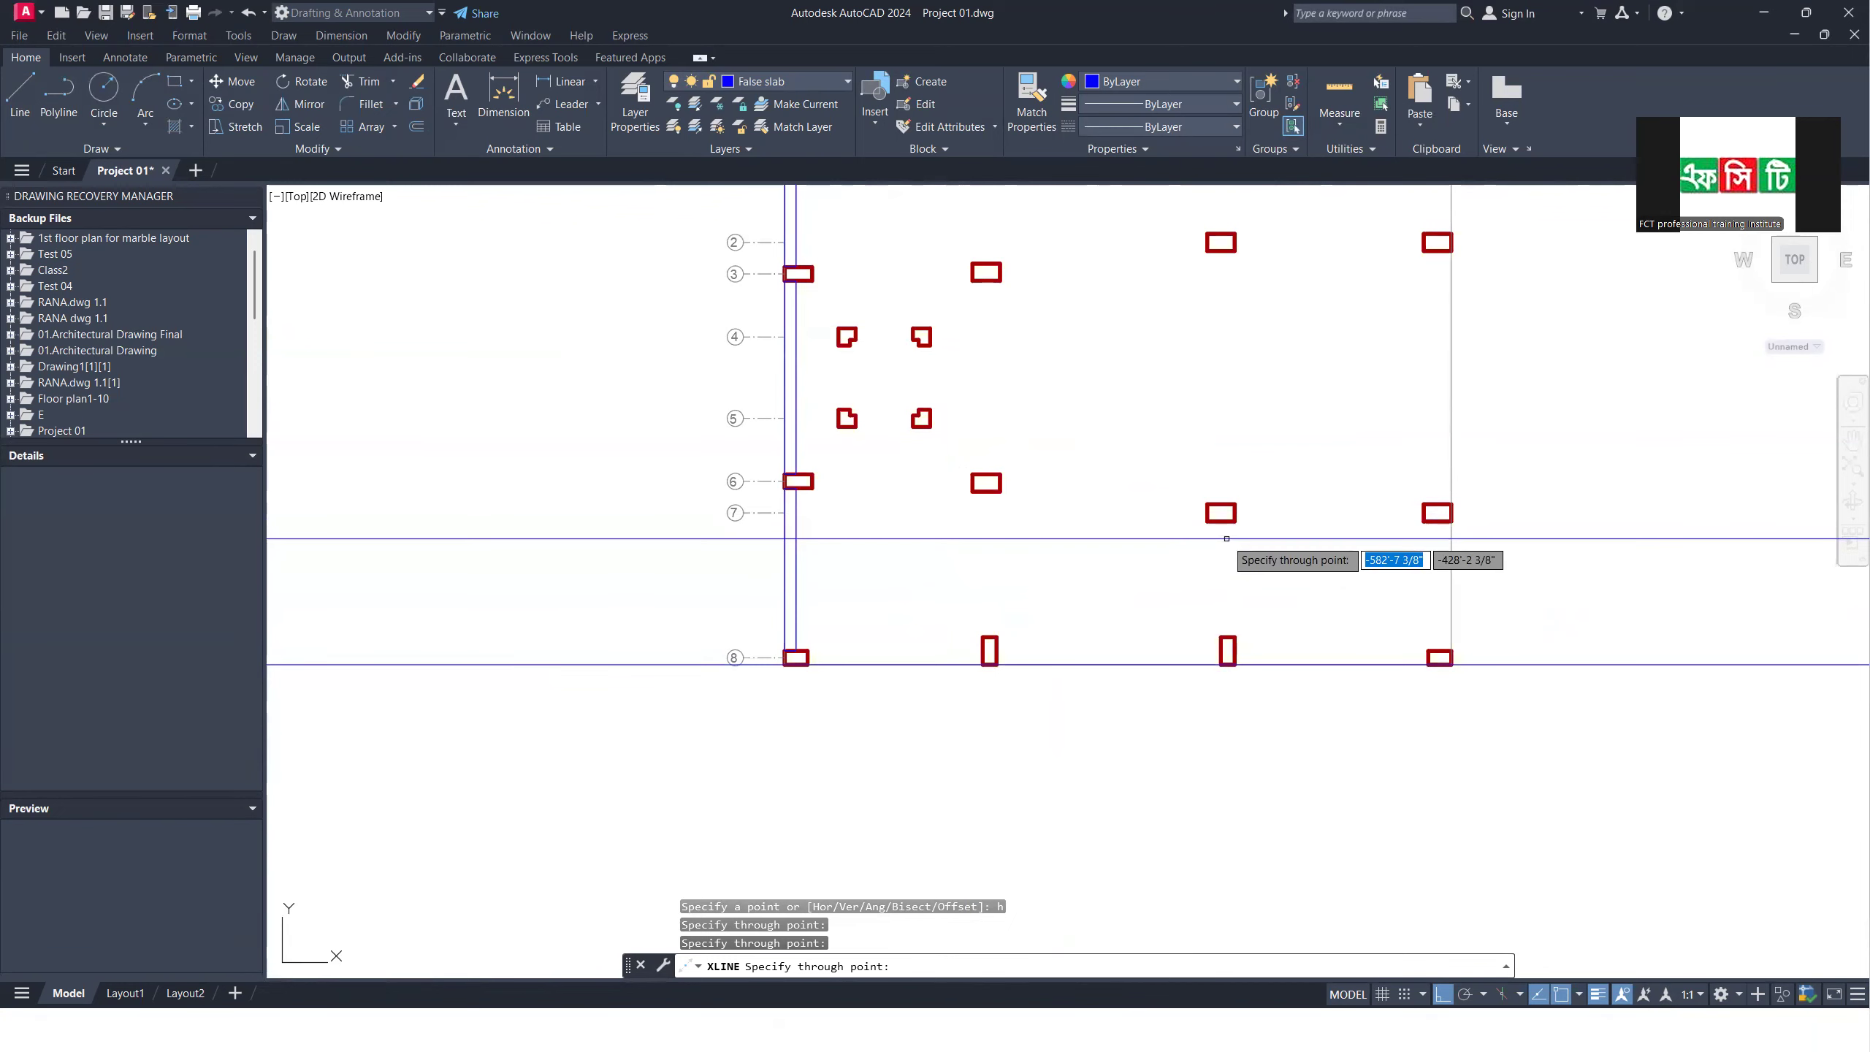
{"action": "scroll", "coordinate": [1214, 545], "scroll_direction": "down", "scroll_amount": 4}
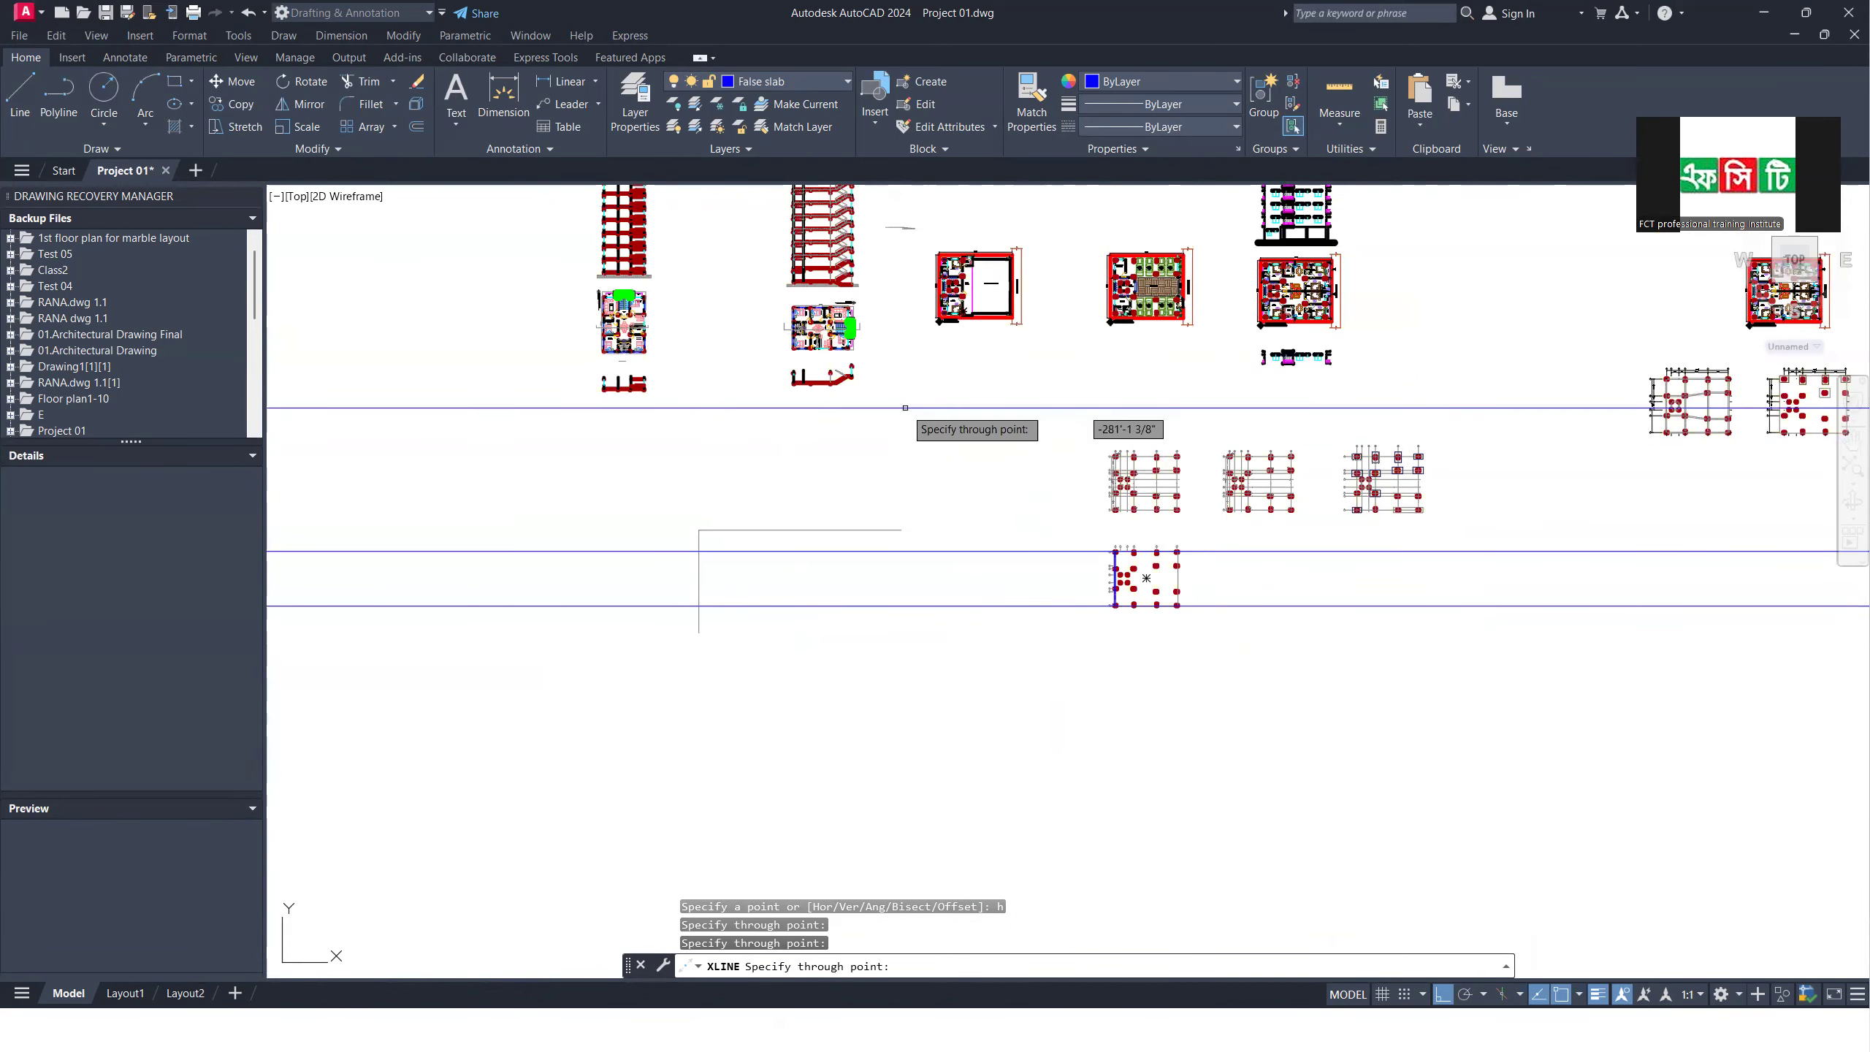
{"action": "scroll", "coordinate": [1124, 606], "scroll_direction": "up", "scroll_amount": 2}
{"action": "scroll", "coordinate": [1124, 606], "scroll_direction": "up", "scroll_amount": 5}
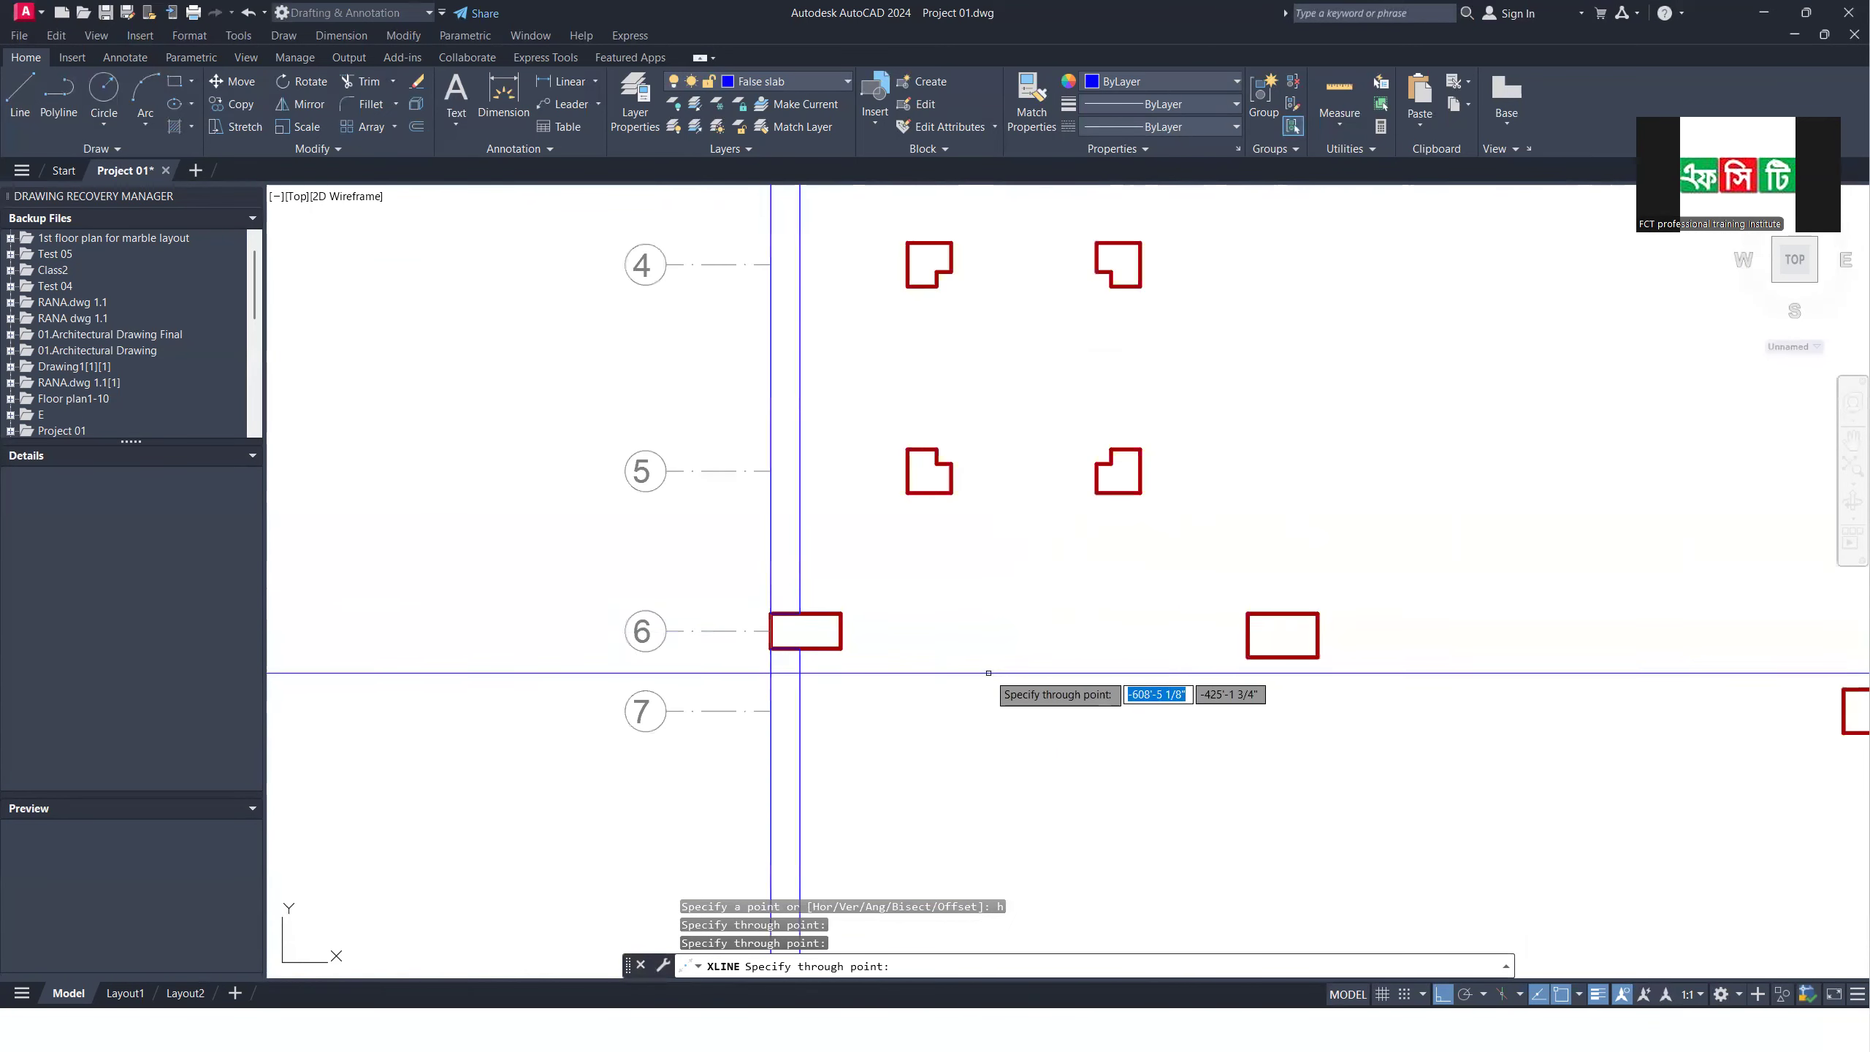
{"action": "left_click", "coordinate": [840, 647]}
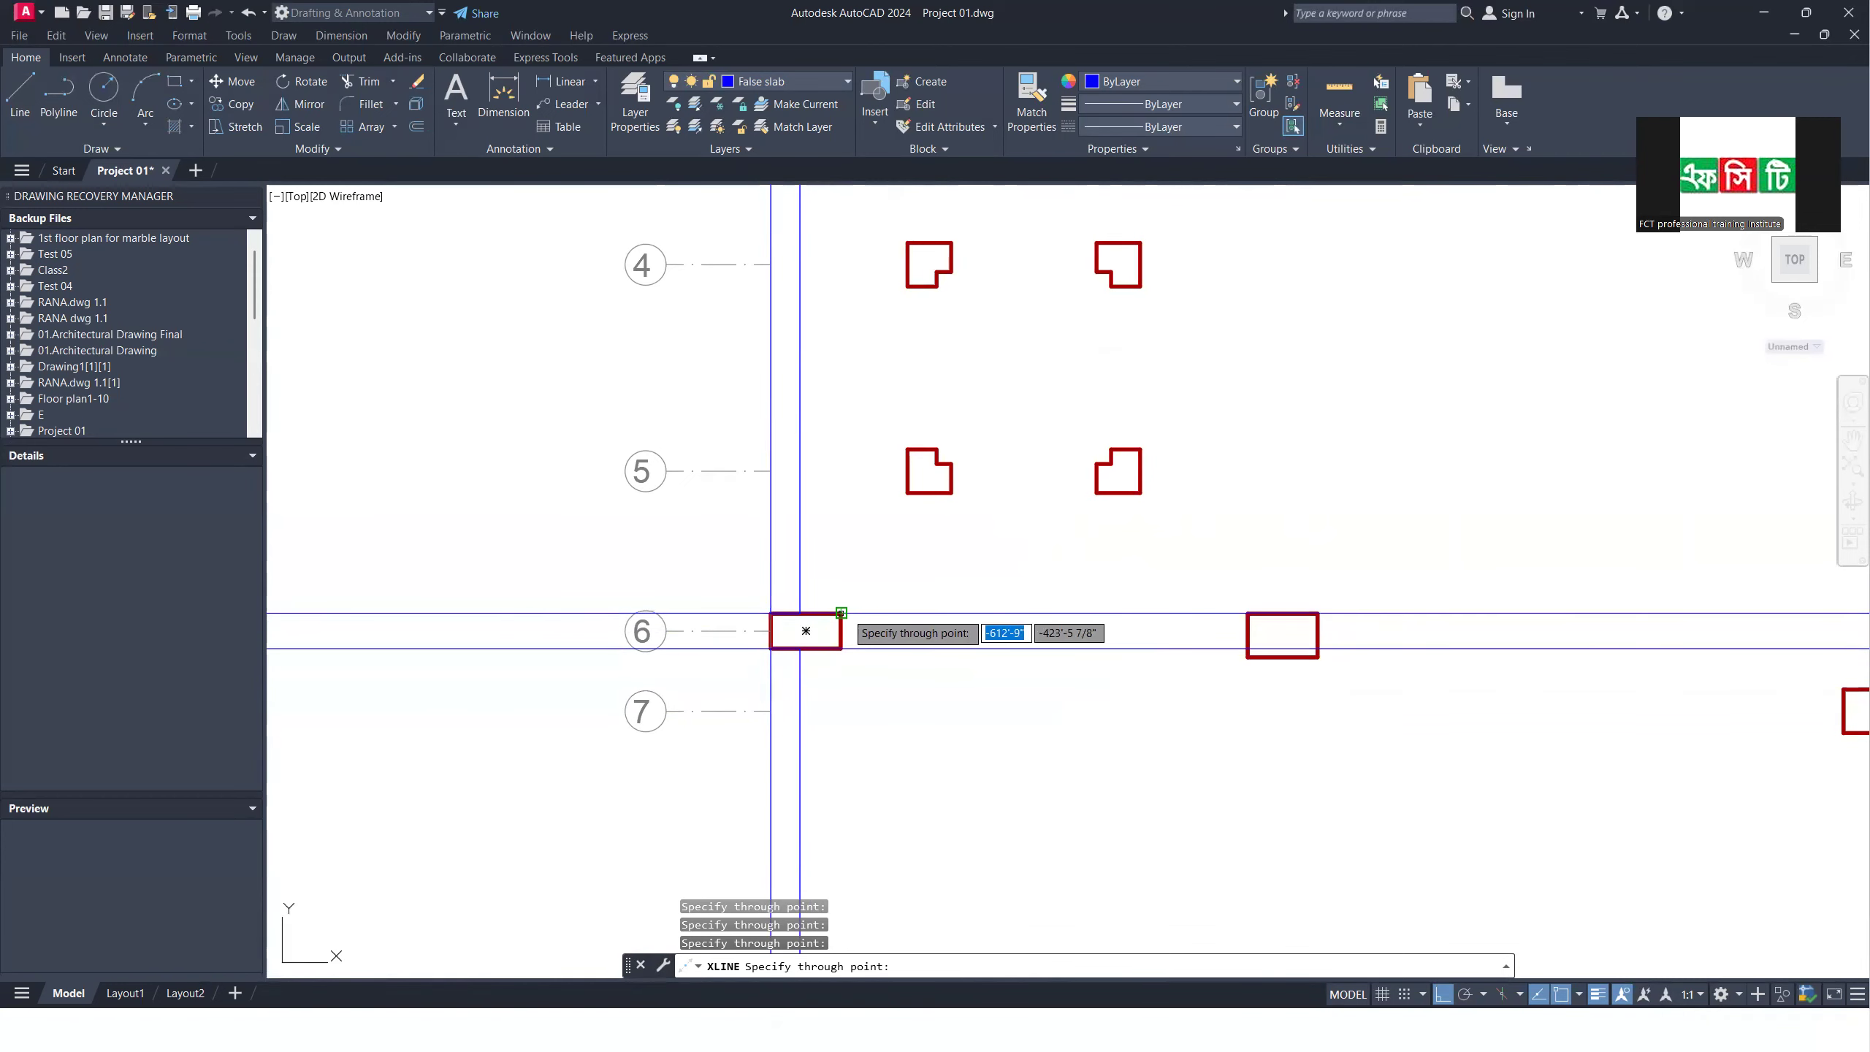
{"action": "left_click", "coordinate": [840, 613]}
{"action": "key", "text": "Escape"}
Step: Delete the construction line along the row 6 column's lower edge
{"action": "left_click", "coordinate": [989, 642]}
{"action": "left_click", "coordinate": [974, 692]}
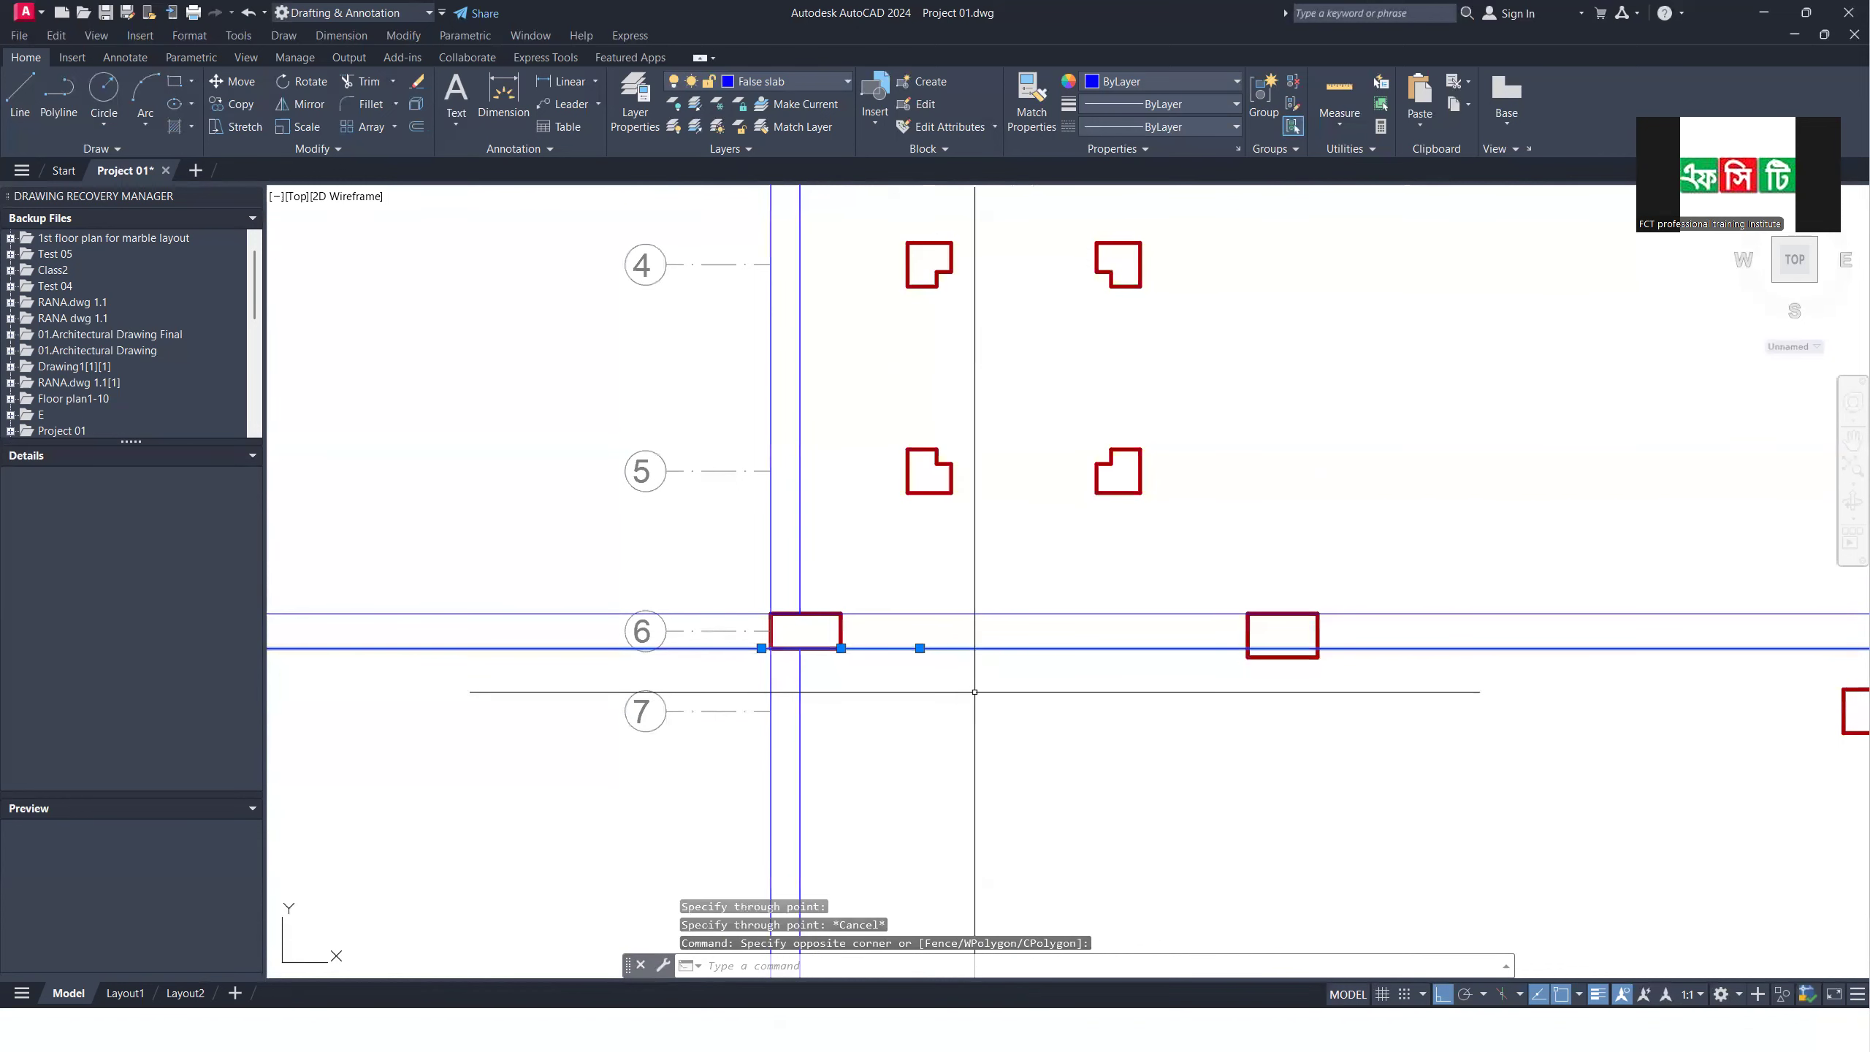
{"action": "type", "text": "E"}
{"action": "key", "text": "Return"}
Step: Draw horizontal construction lines along the upper and lower edges of the row 3 column on gridline A
{"action": "type", "text": "xl"}
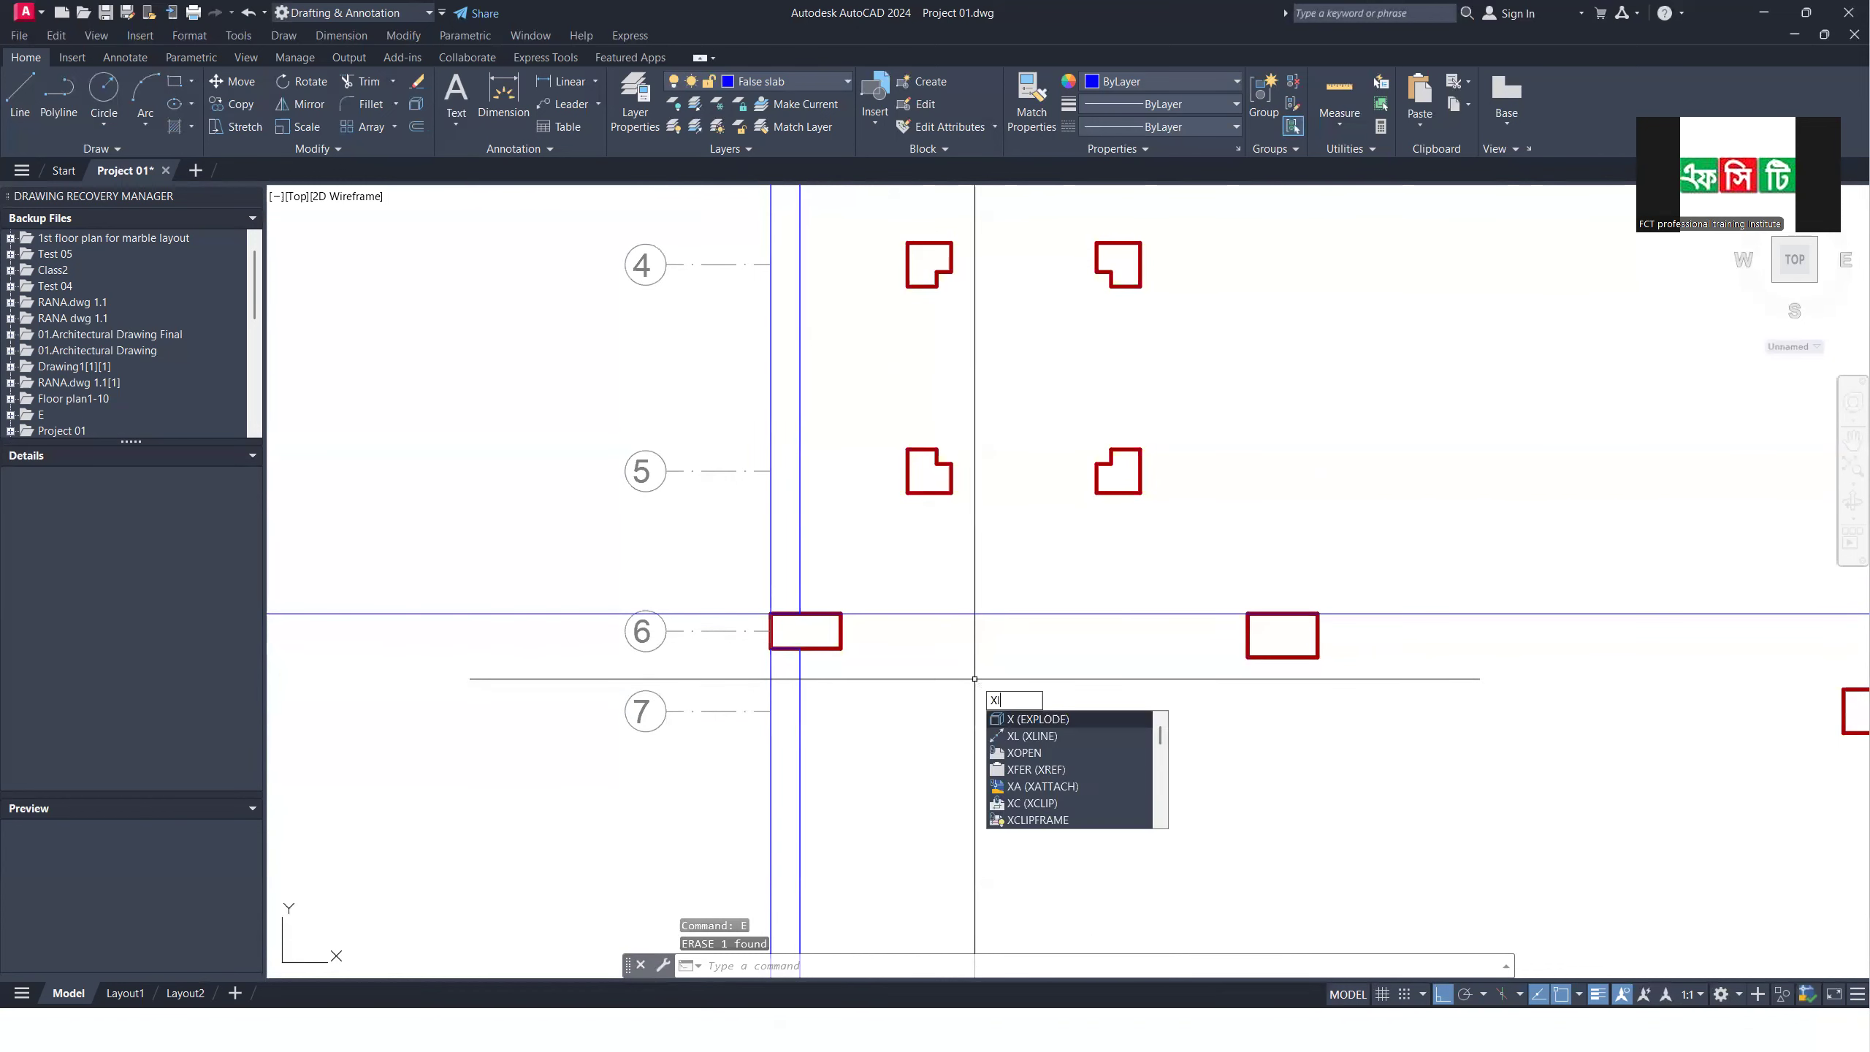
{"action": "key", "text": "Return"}
{"action": "type", "text": "h"}
{"action": "key", "text": "Return"}
{"action": "scroll", "coordinate": [1015, 526], "scroll_direction": "down", "scroll_amount": 5}
{"action": "scroll", "coordinate": [1014, 526], "scroll_direction": "up", "scroll_amount": 5}
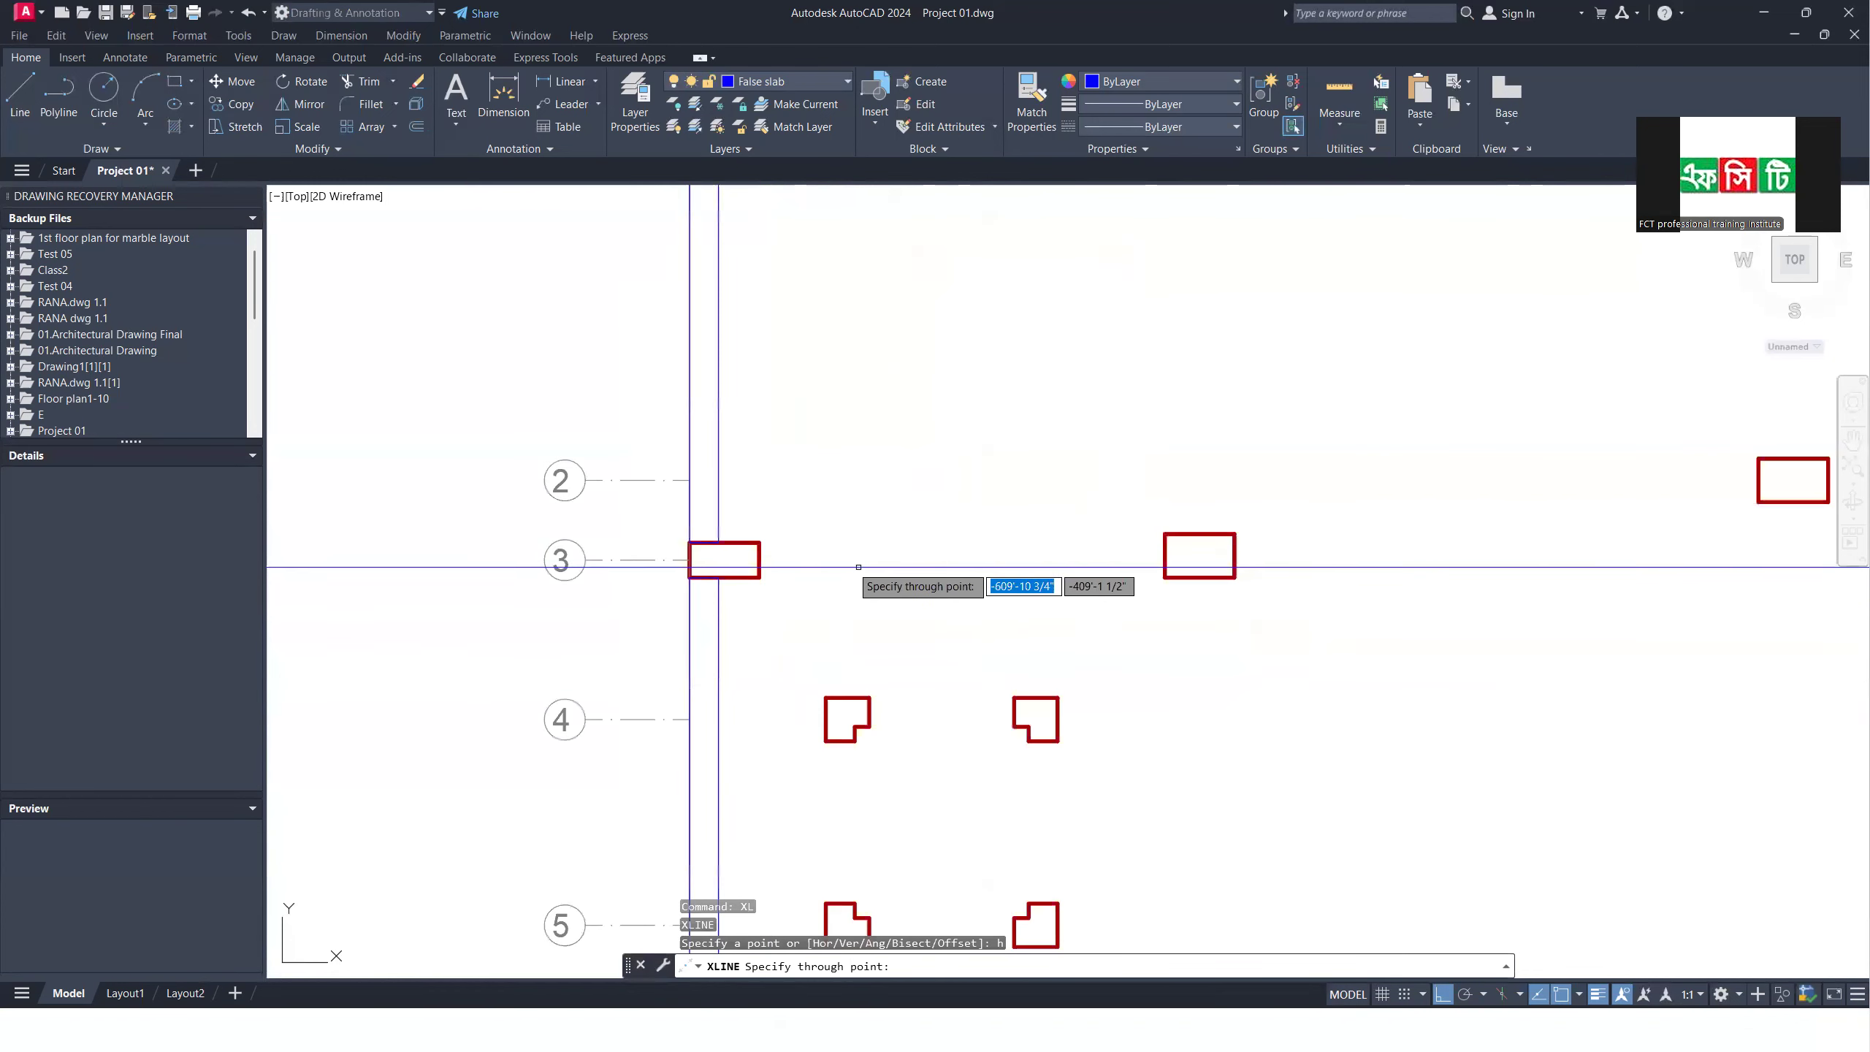
{"action": "left_click", "coordinate": [724, 543]}
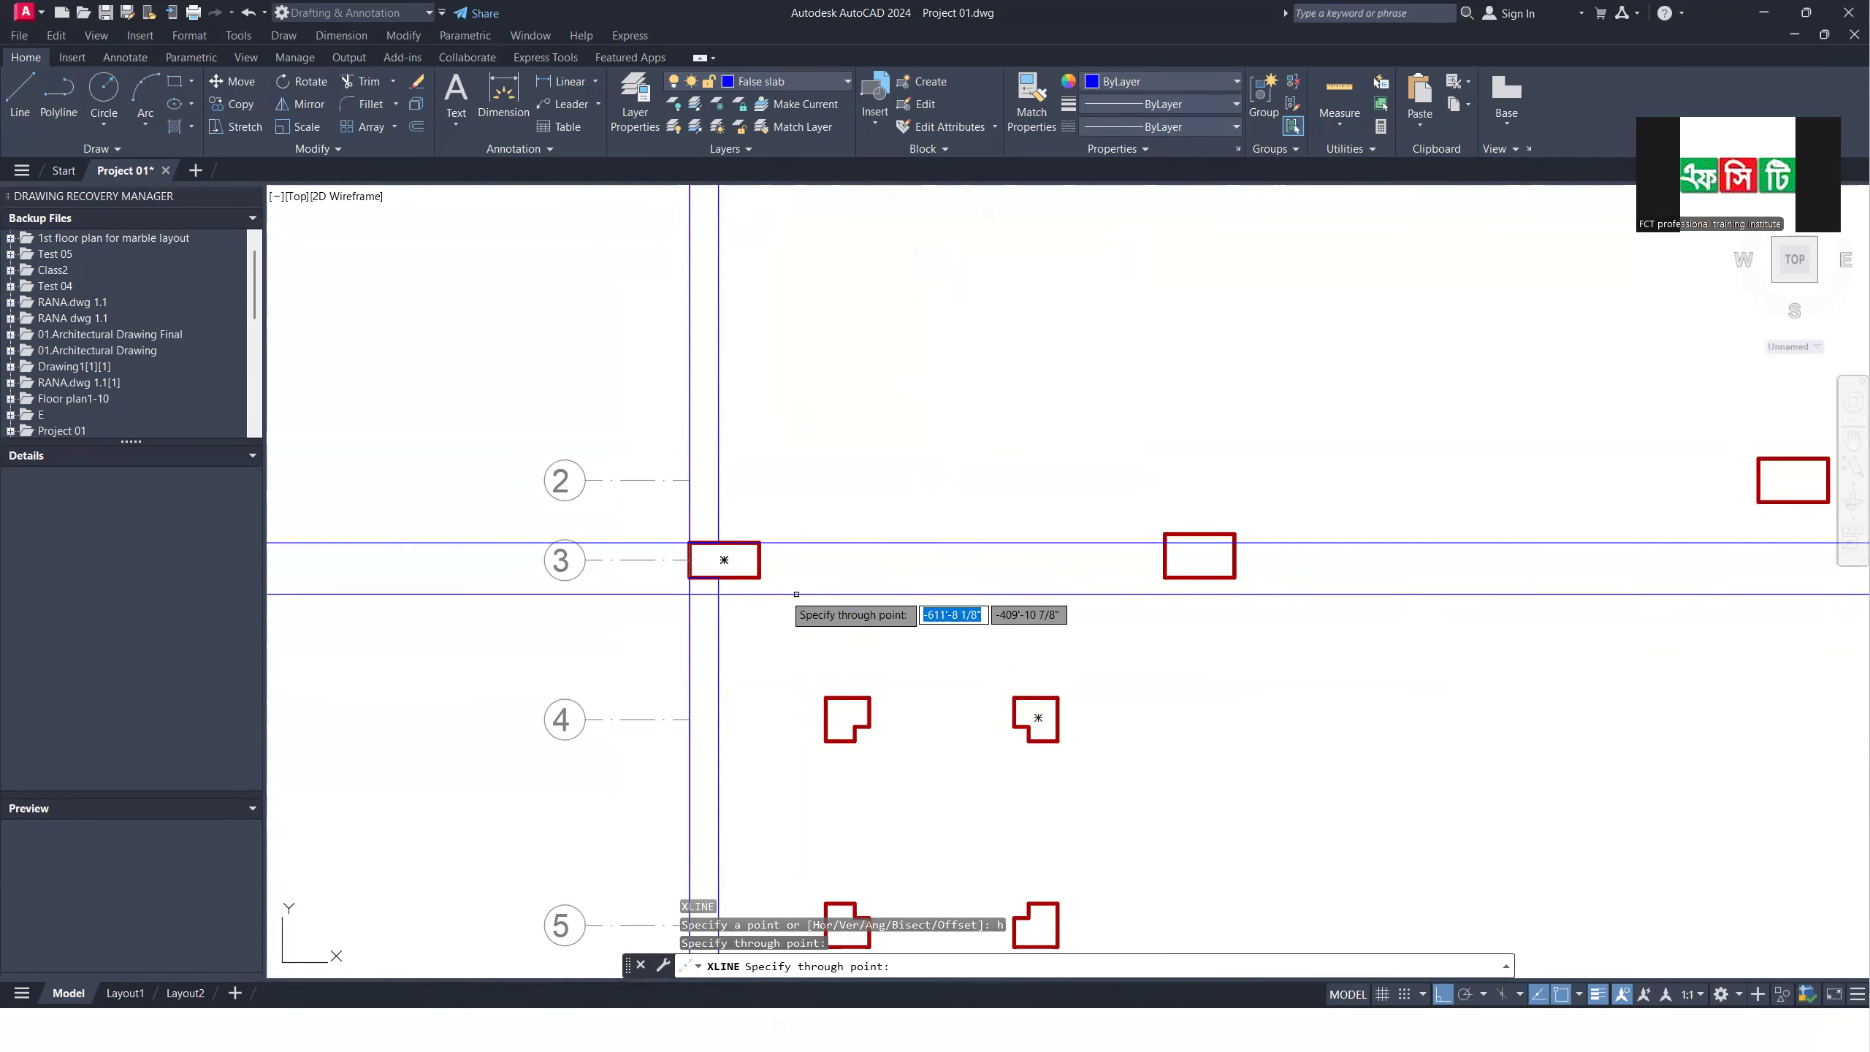
{"action": "left_click", "coordinate": [758, 577]}
{"action": "key", "text": "Escape"}
Step: Delete the construction line along the row 3 column's upper edge
{"action": "left_click", "coordinate": [944, 536]}
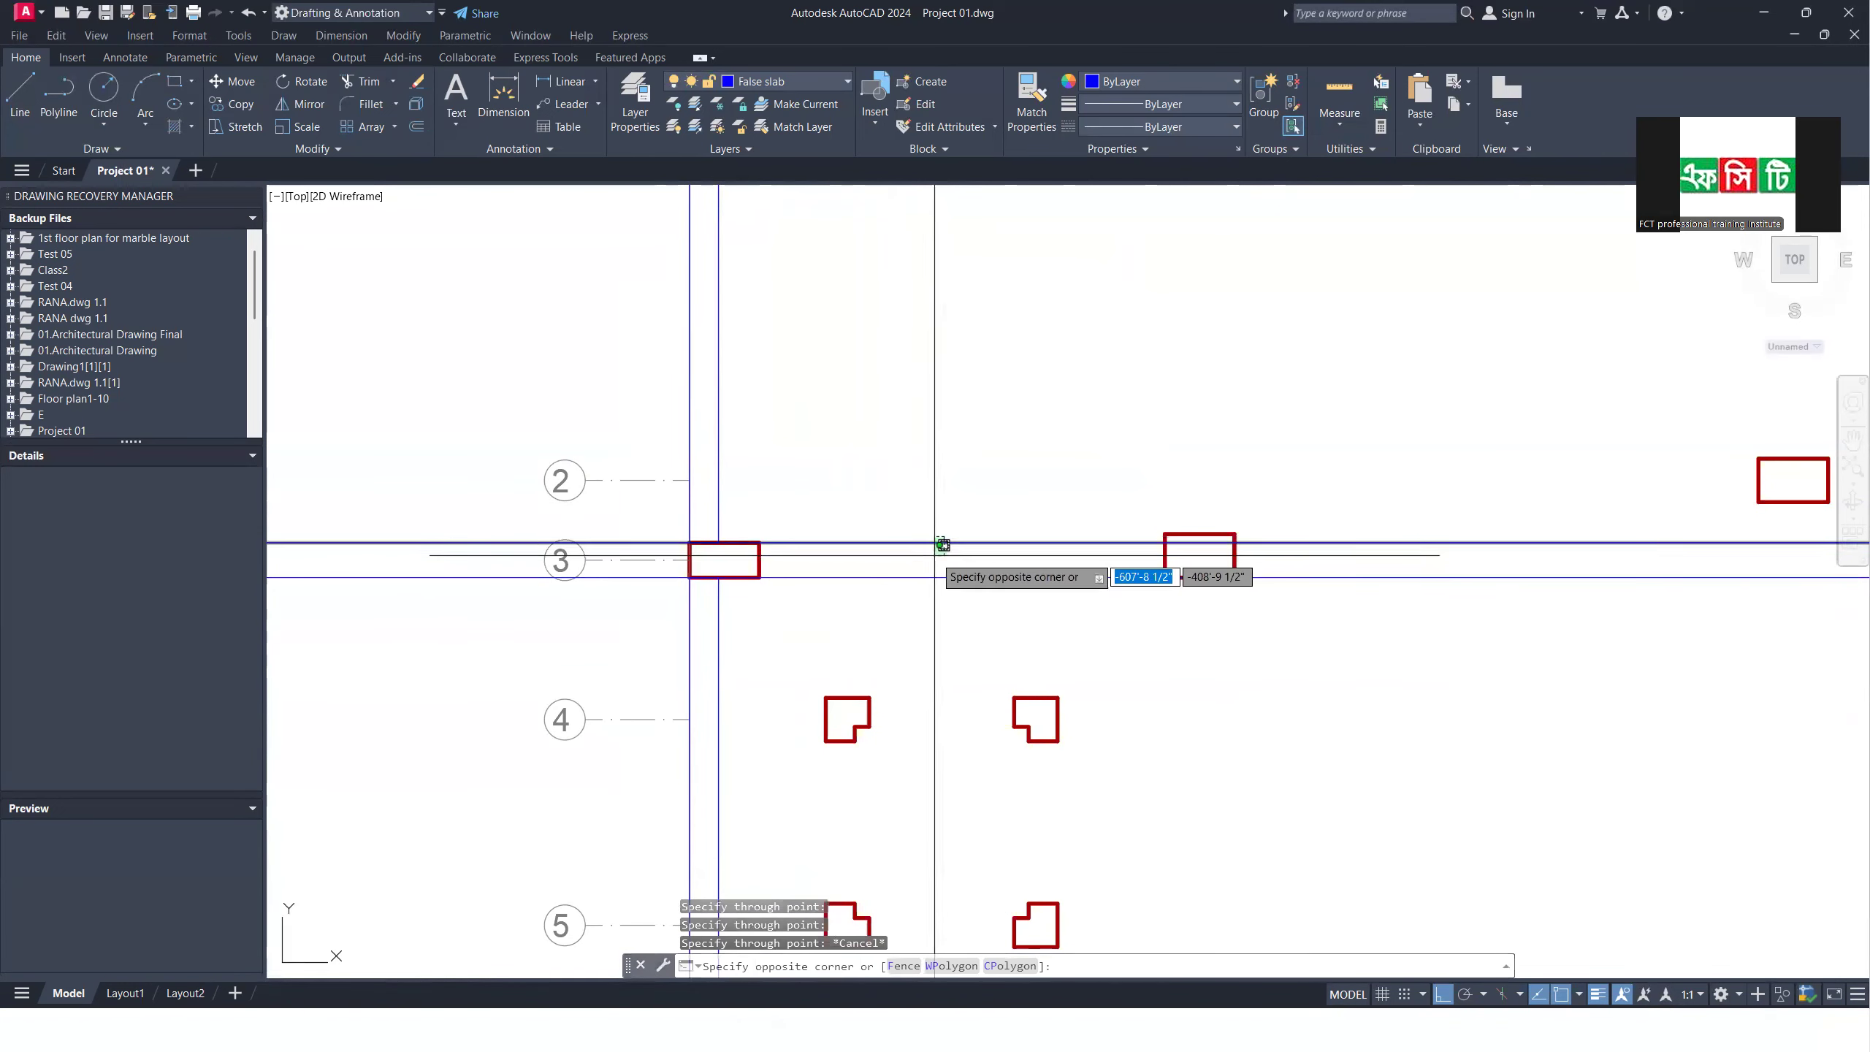
{"action": "left_click", "coordinate": [934, 554]}
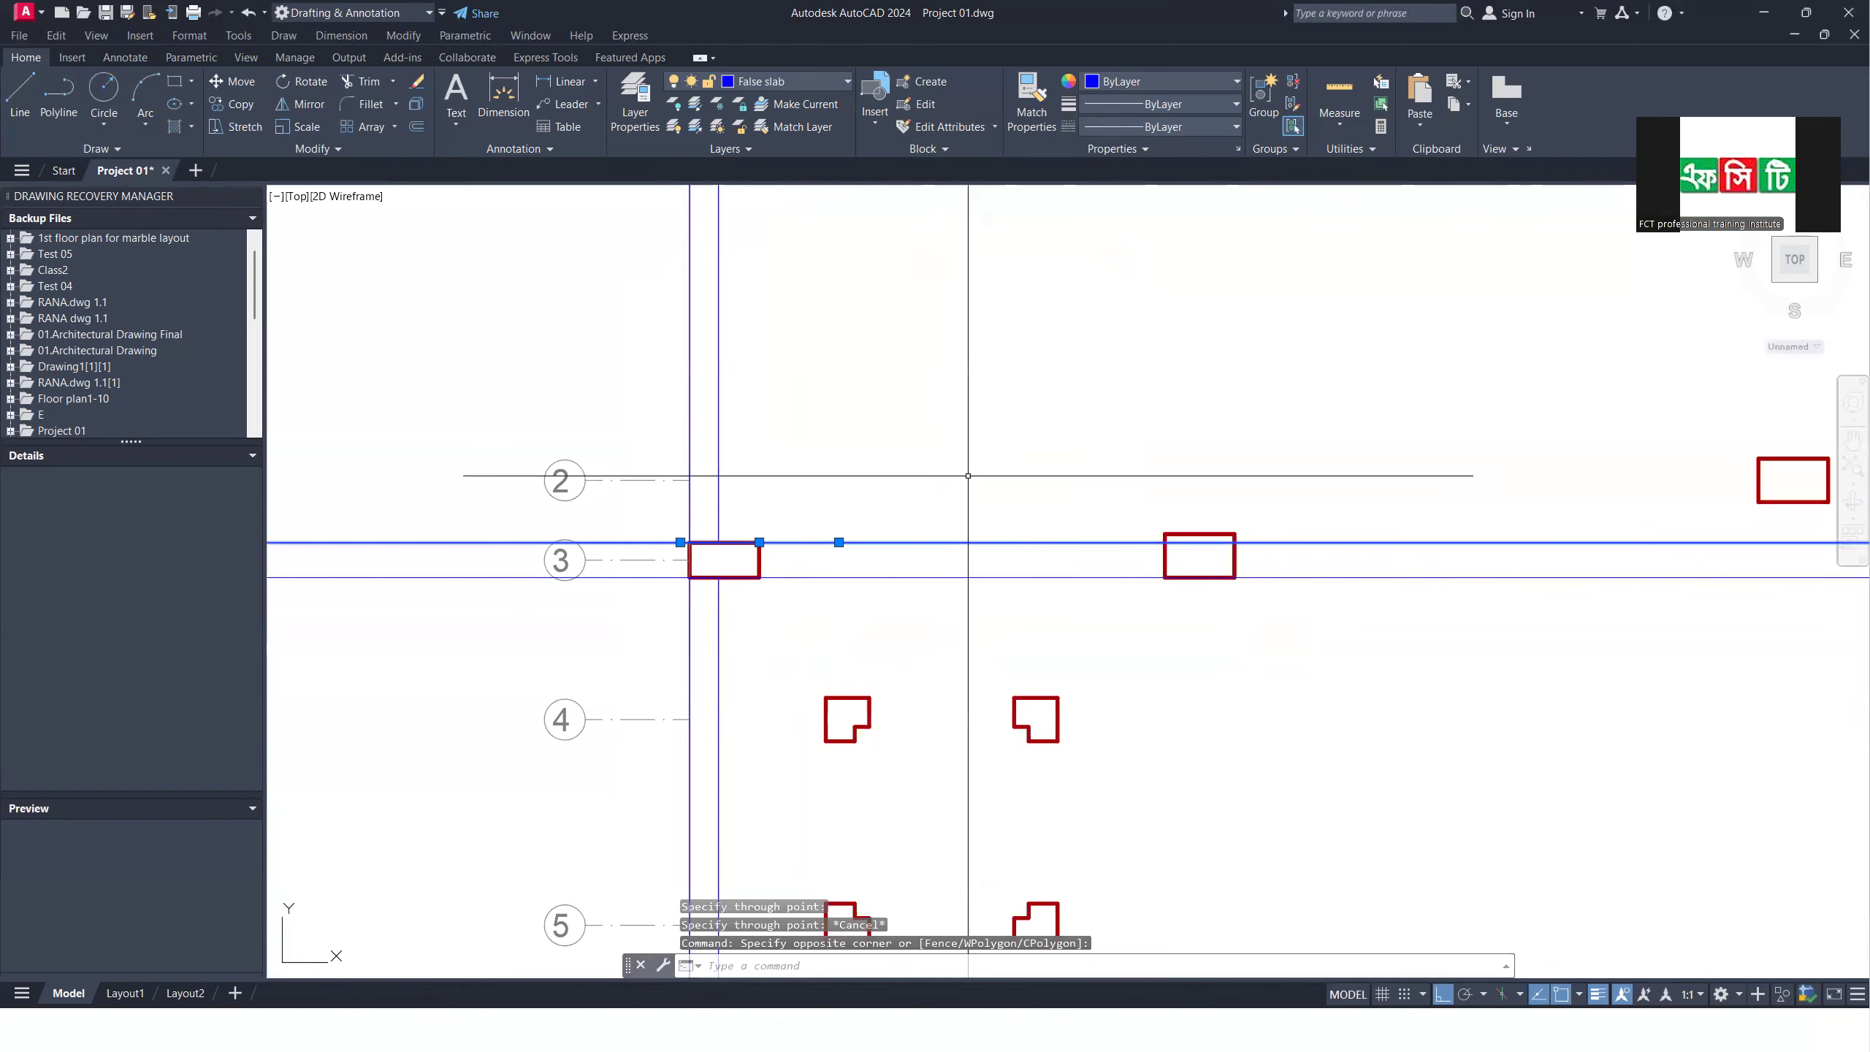
{"action": "key", "text": "Delete"}
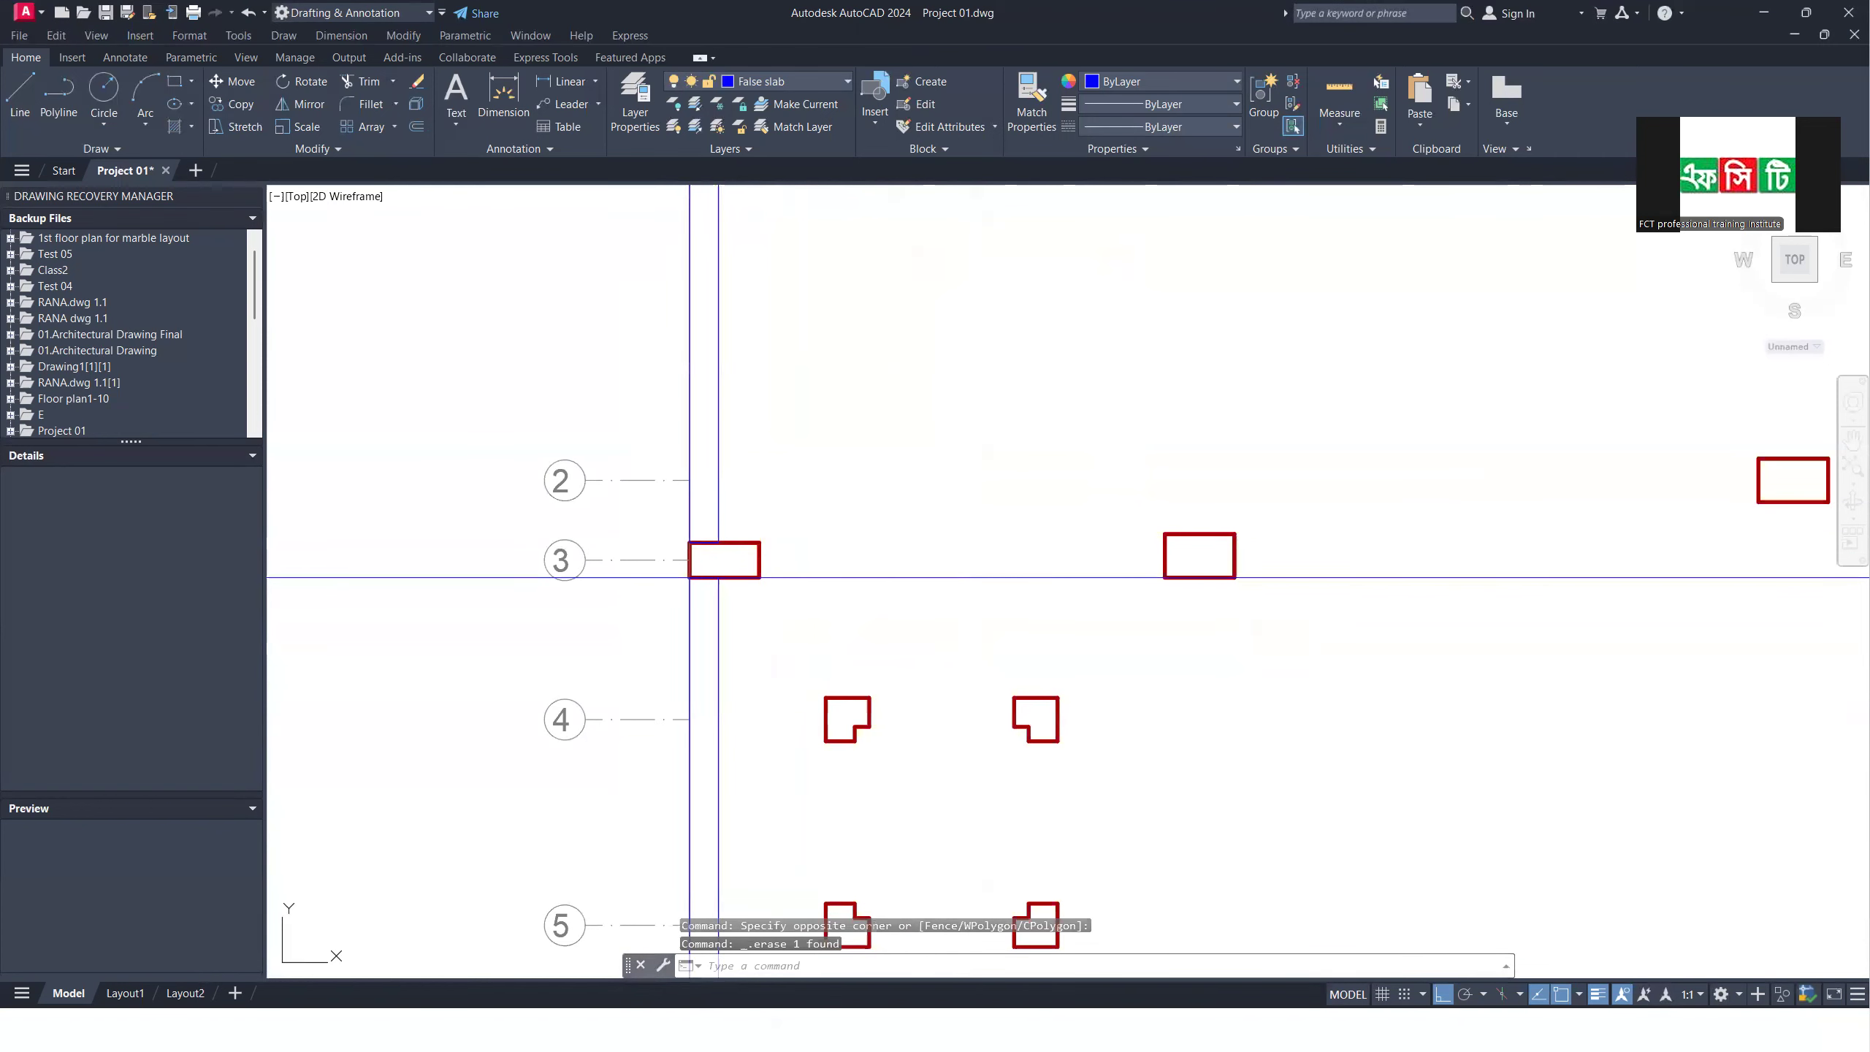
Step: Offset the row 8 construction line upward and the row 6 construction line downward by 10 inches
{"action": "scroll", "coordinate": [957, 728], "scroll_direction": "down", "scroll_amount": 4}
{"action": "scroll", "coordinate": [964, 643], "scroll_direction": "up", "scroll_amount": 4}
{"action": "scroll", "coordinate": [964, 643], "scroll_direction": "down", "scroll_amount": 2}
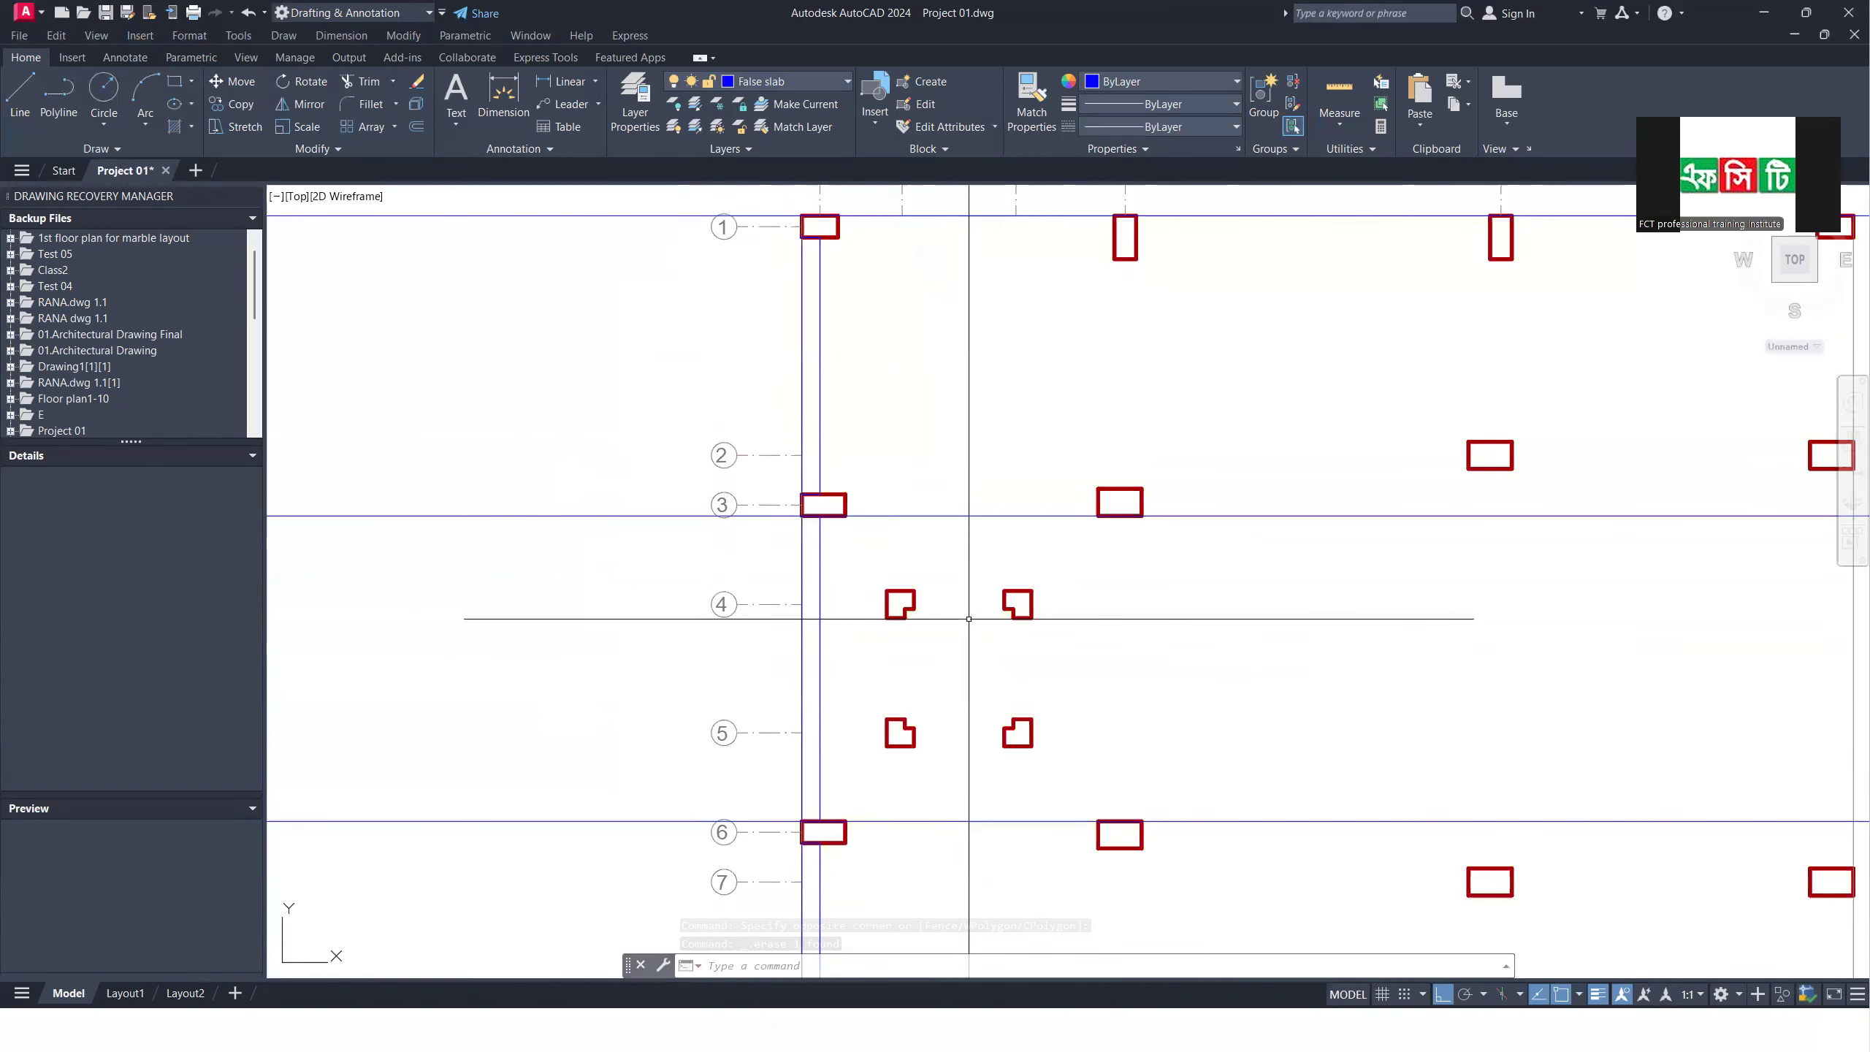
{"action": "scroll", "coordinate": [968, 618], "scroll_direction": "down", "scroll_amount": 4}
{"action": "left_click", "coordinate": [967, 790]}
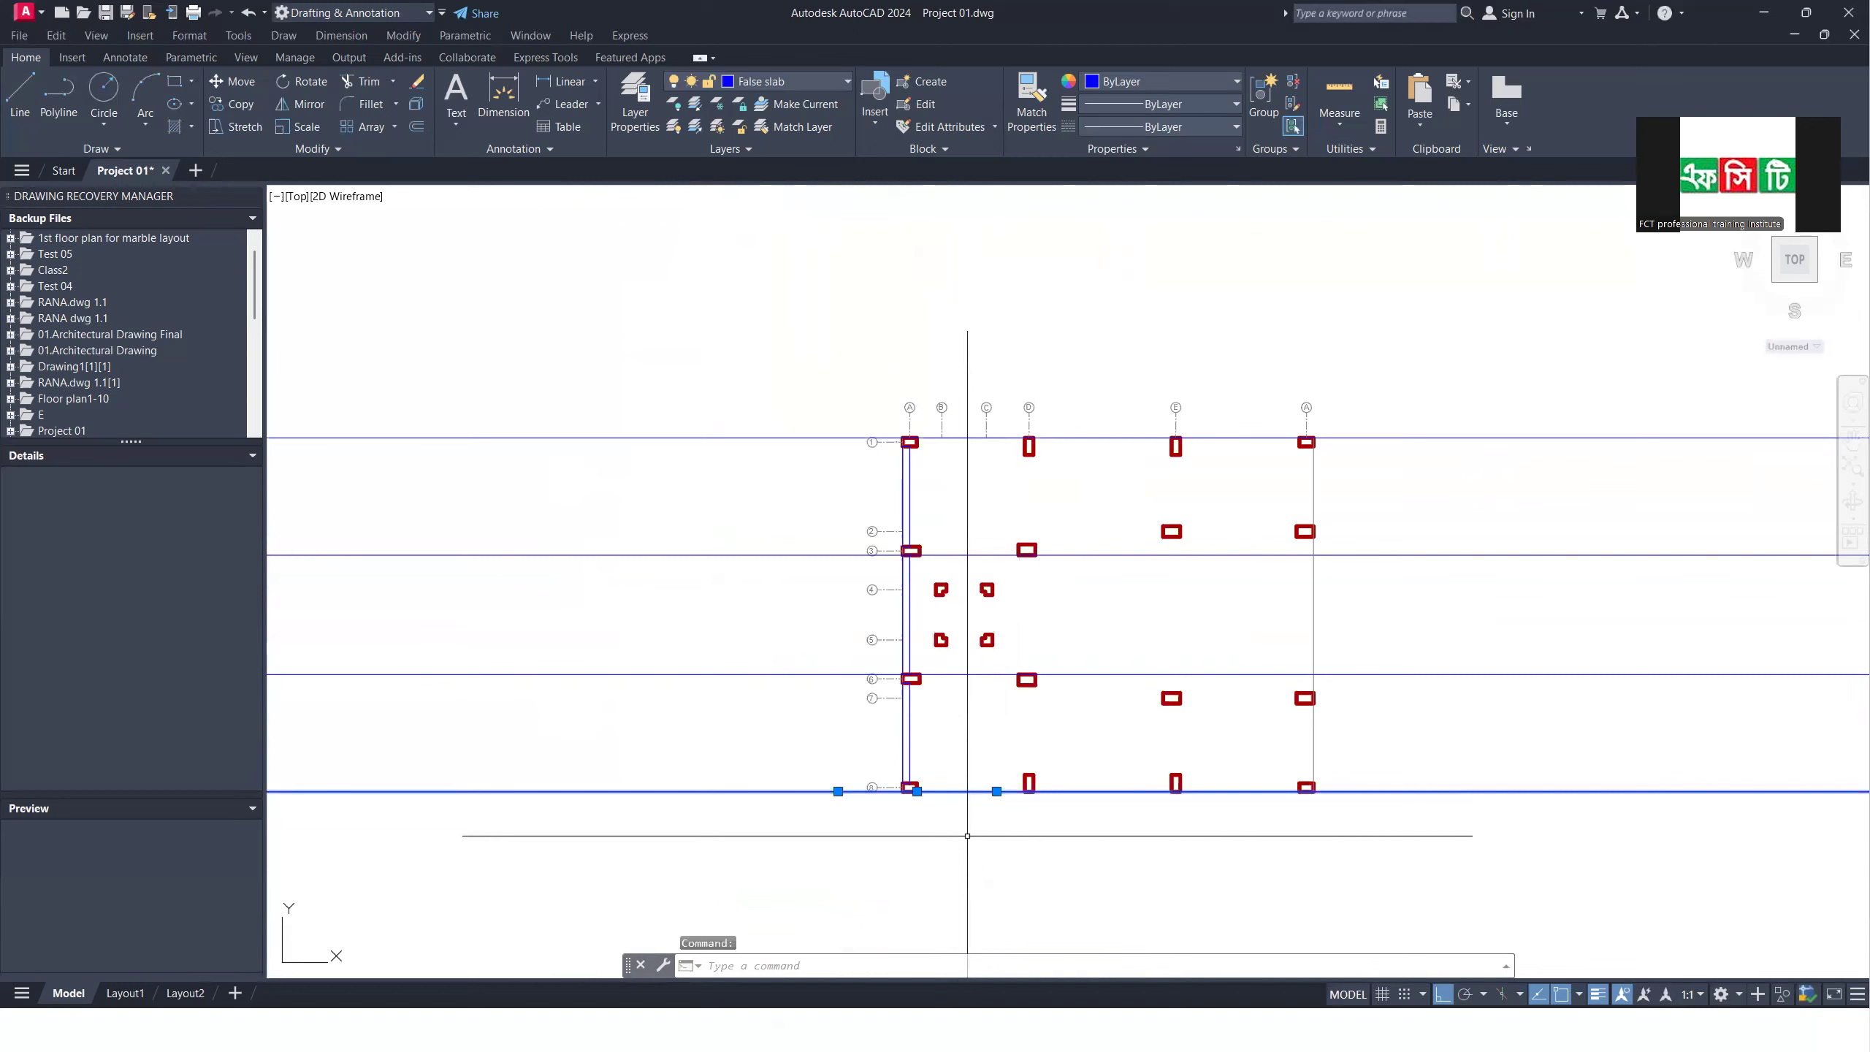
{"action": "scroll", "coordinate": [969, 826], "scroll_direction": "up", "scroll_amount": 4}
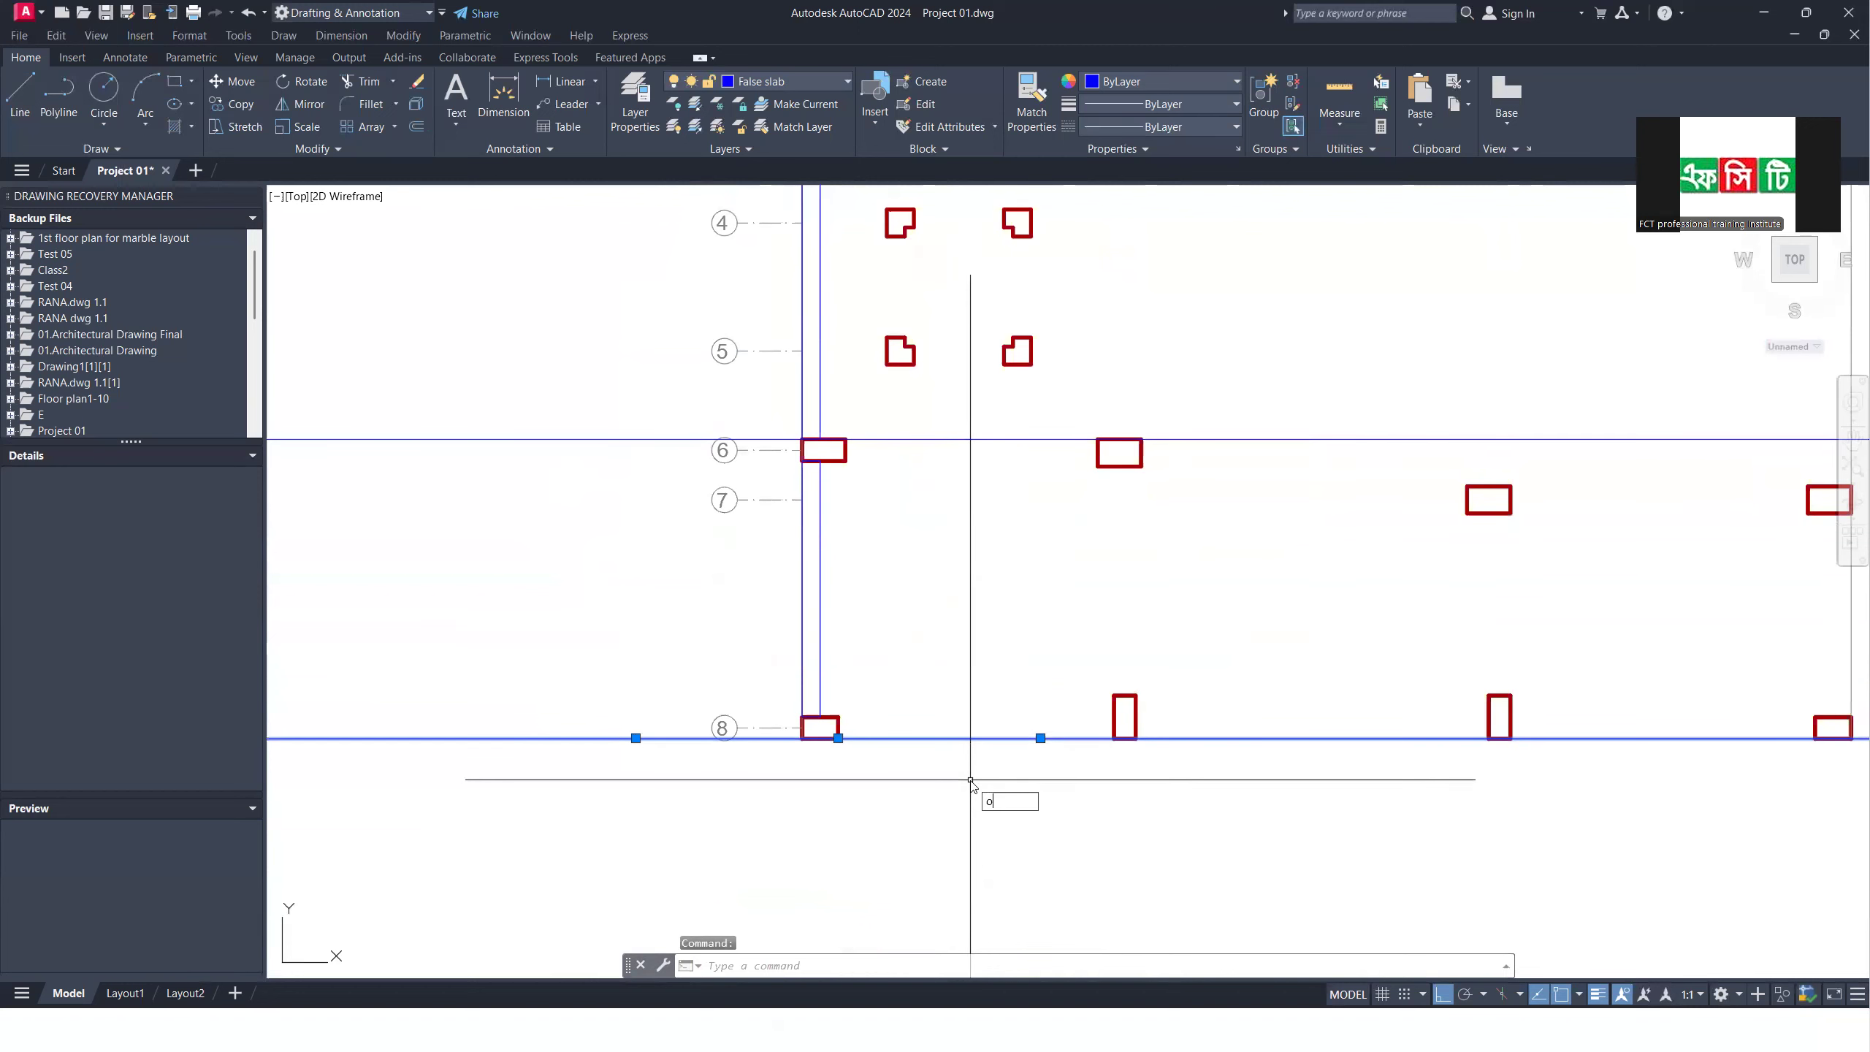
{"action": "key", "text": "Return"}
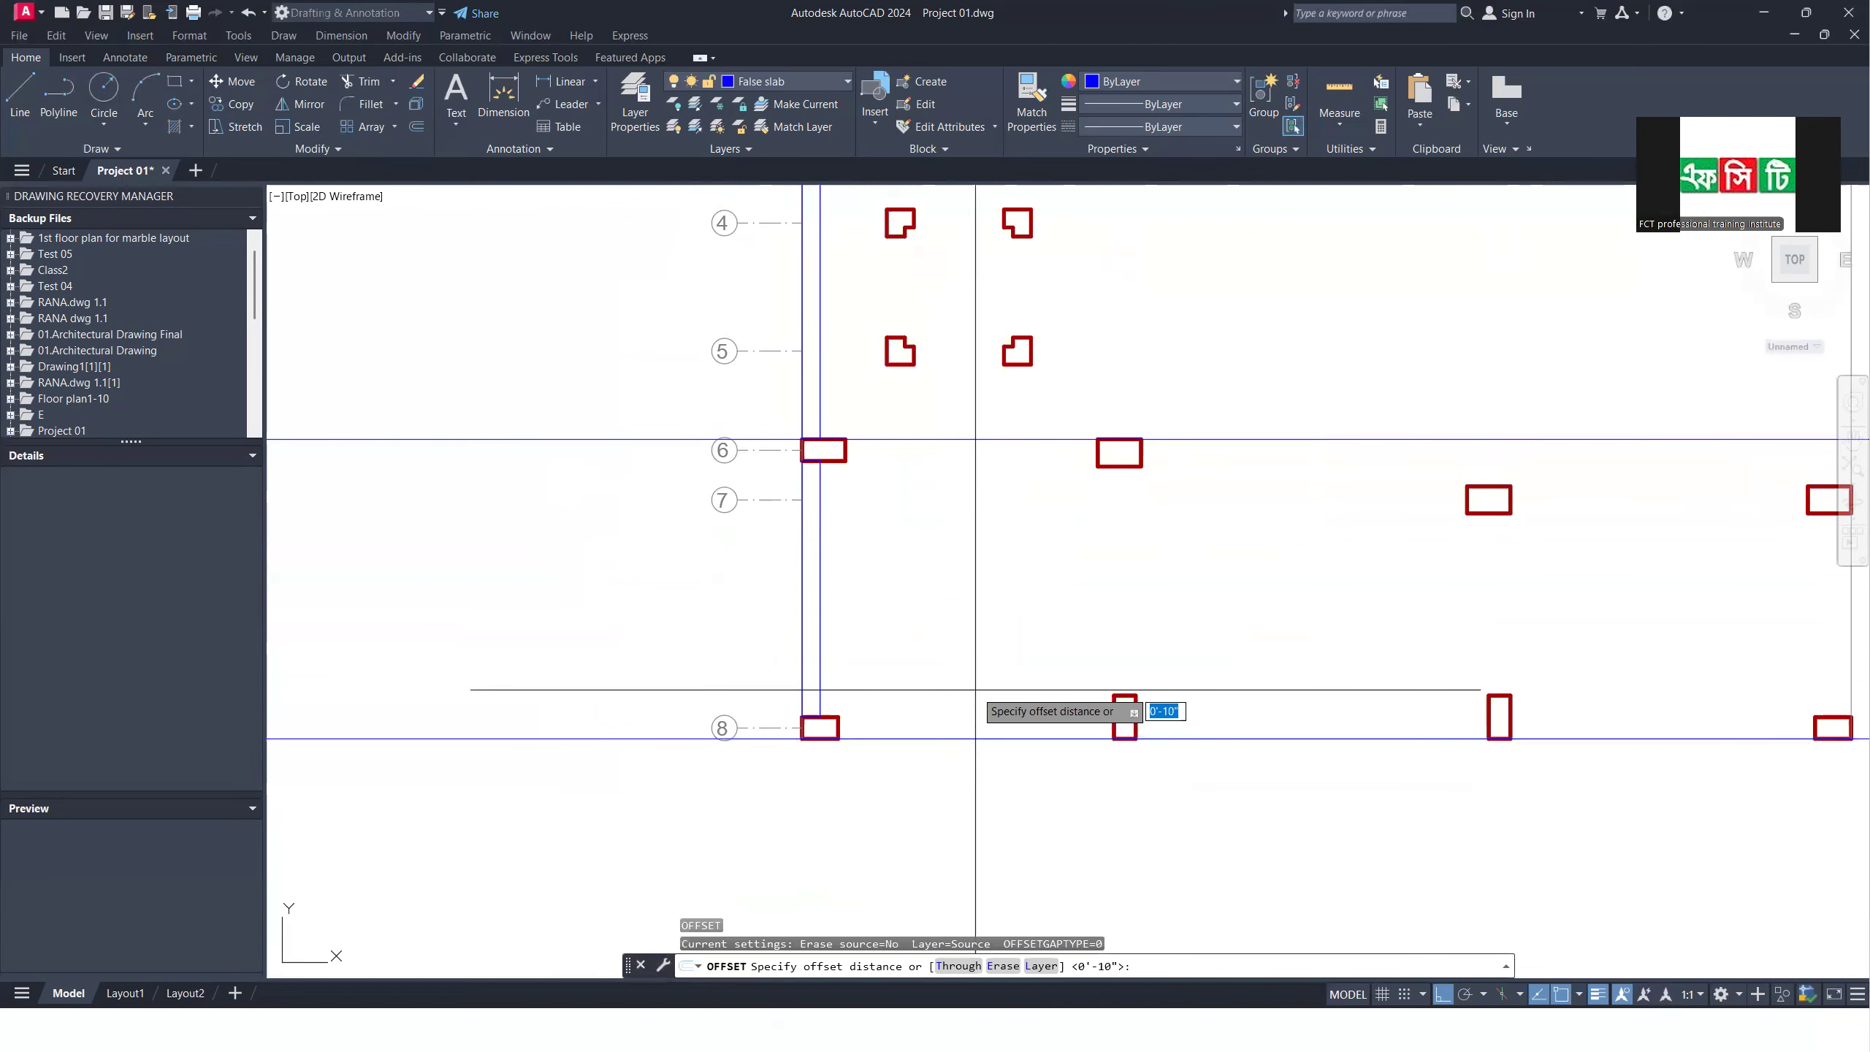
{"action": "key", "text": "Return"}
{"action": "left_click", "coordinate": [966, 738]}
{"action": "left_click", "coordinate": [961, 711]}
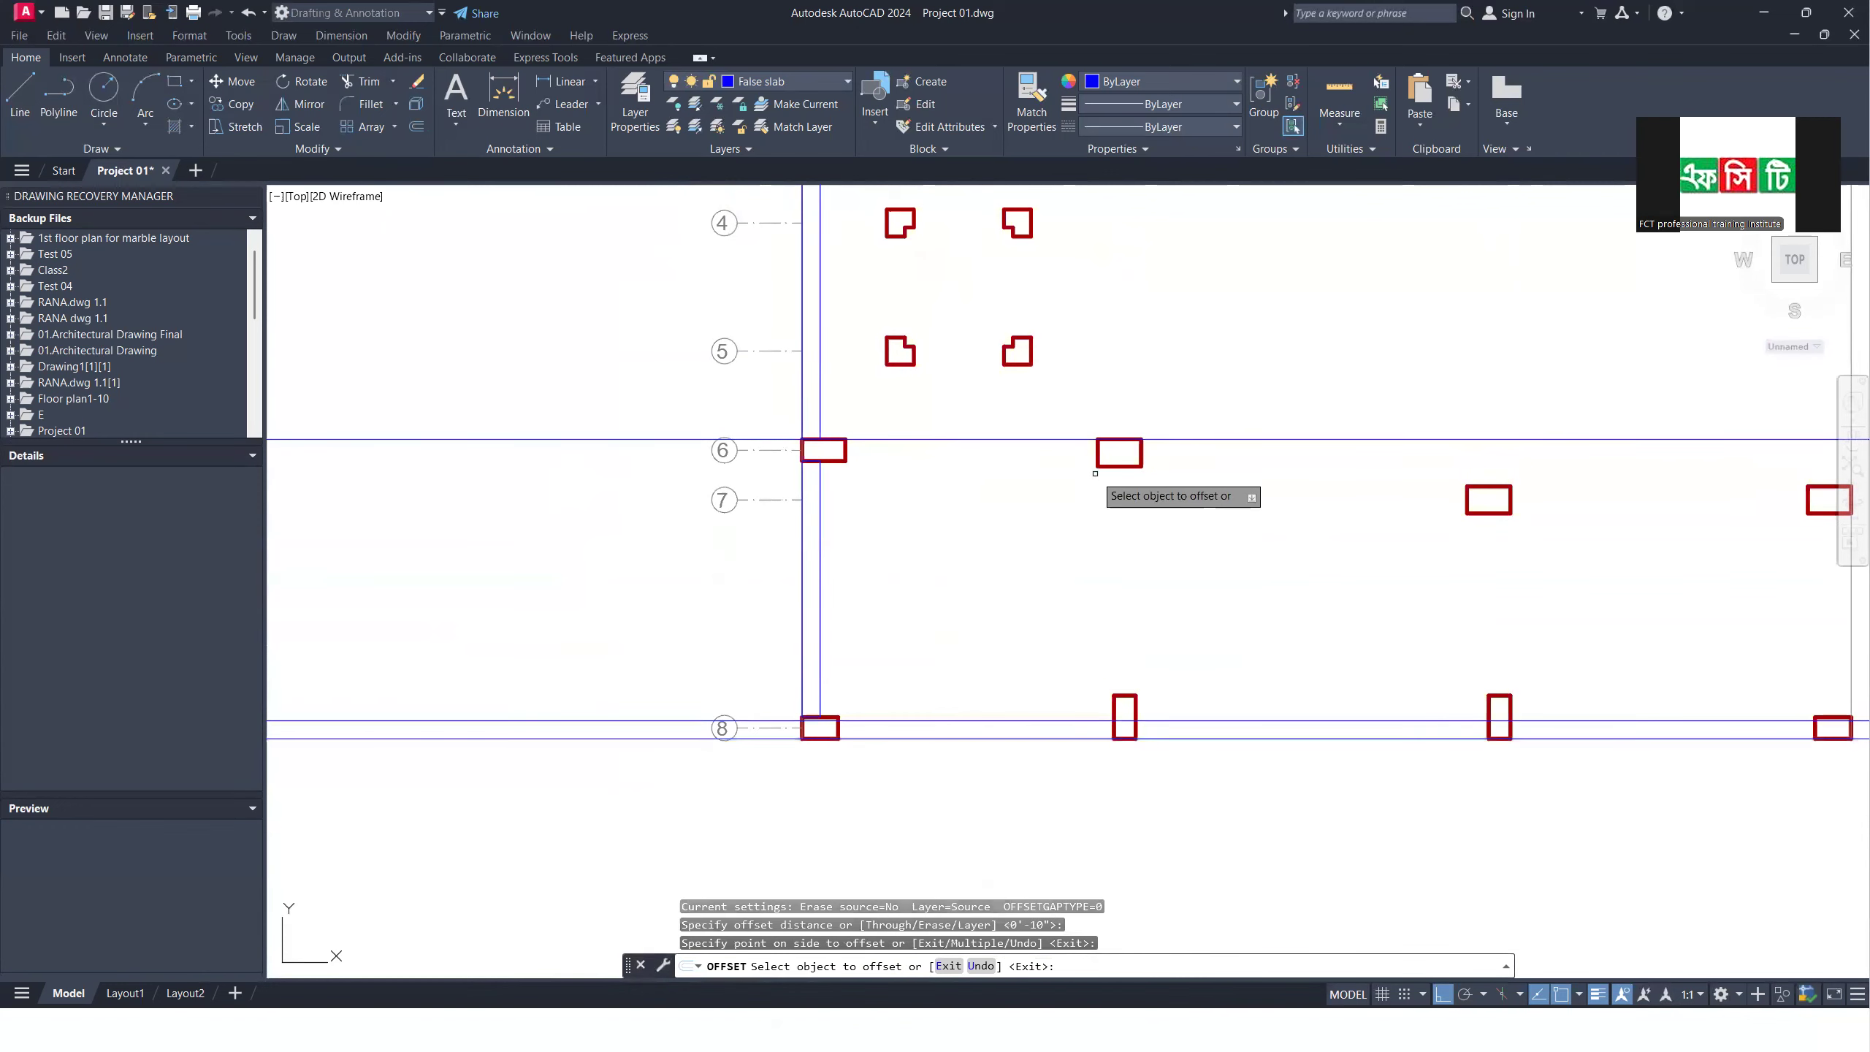
{"action": "left_click", "coordinate": [1035, 440]}
{"action": "left_click", "coordinate": [1034, 449]}
Step: Offset the row 3 construction line upward and the row 1 construction line downward by the same 10 inches
{"action": "scroll", "coordinate": [1053, 530], "scroll_direction": "down", "scroll_amount": 2}
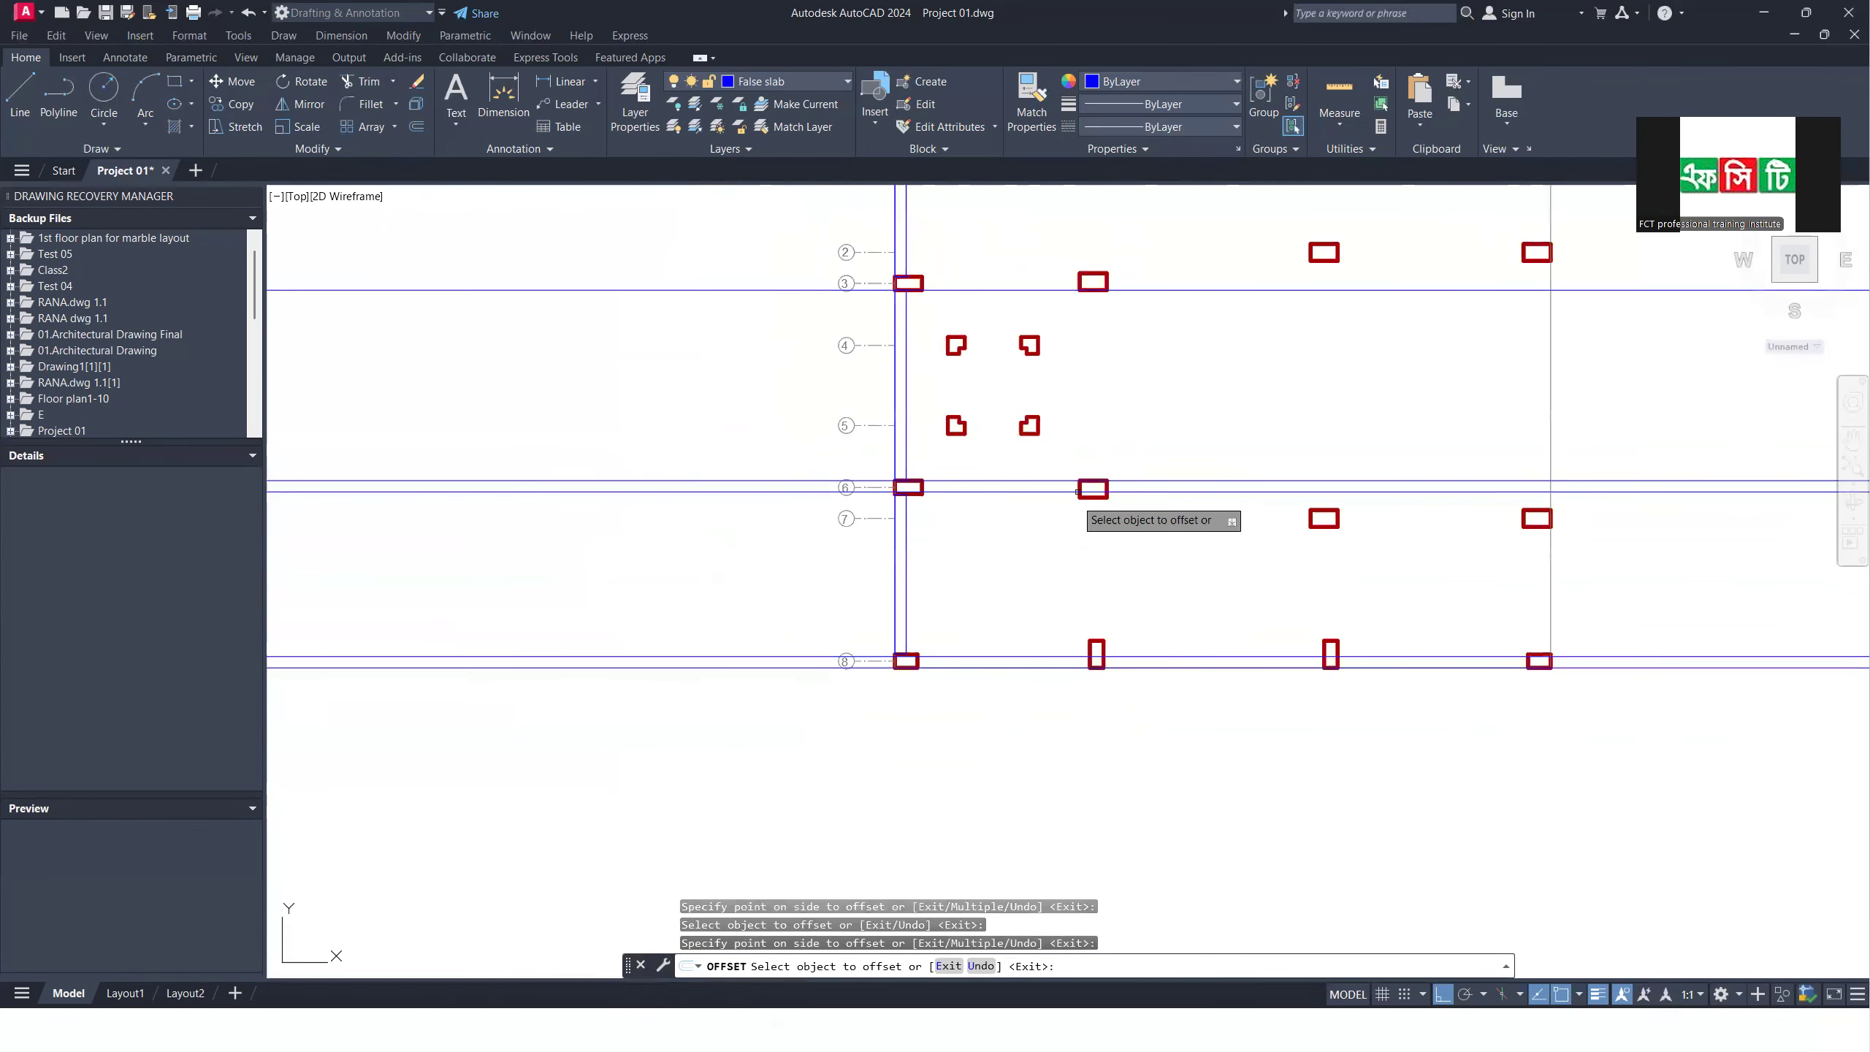
{"action": "left_click", "coordinate": [1037, 289]}
{"action": "left_click", "coordinate": [1039, 238]}
{"action": "scroll", "coordinate": [1074, 511], "scroll_direction": "down", "scroll_amount": 2}
{"action": "scroll", "coordinate": [1077, 364], "scroll_direction": "up", "scroll_amount": 1}
{"action": "left_click", "coordinate": [1056, 343]}
{"action": "key", "text": "Return"}
Step: Create boundary outlines between the paired row 1 construction lines in all three bays between the columns
{"action": "type", "text": "bo"}
{"action": "key", "text": "Return"}
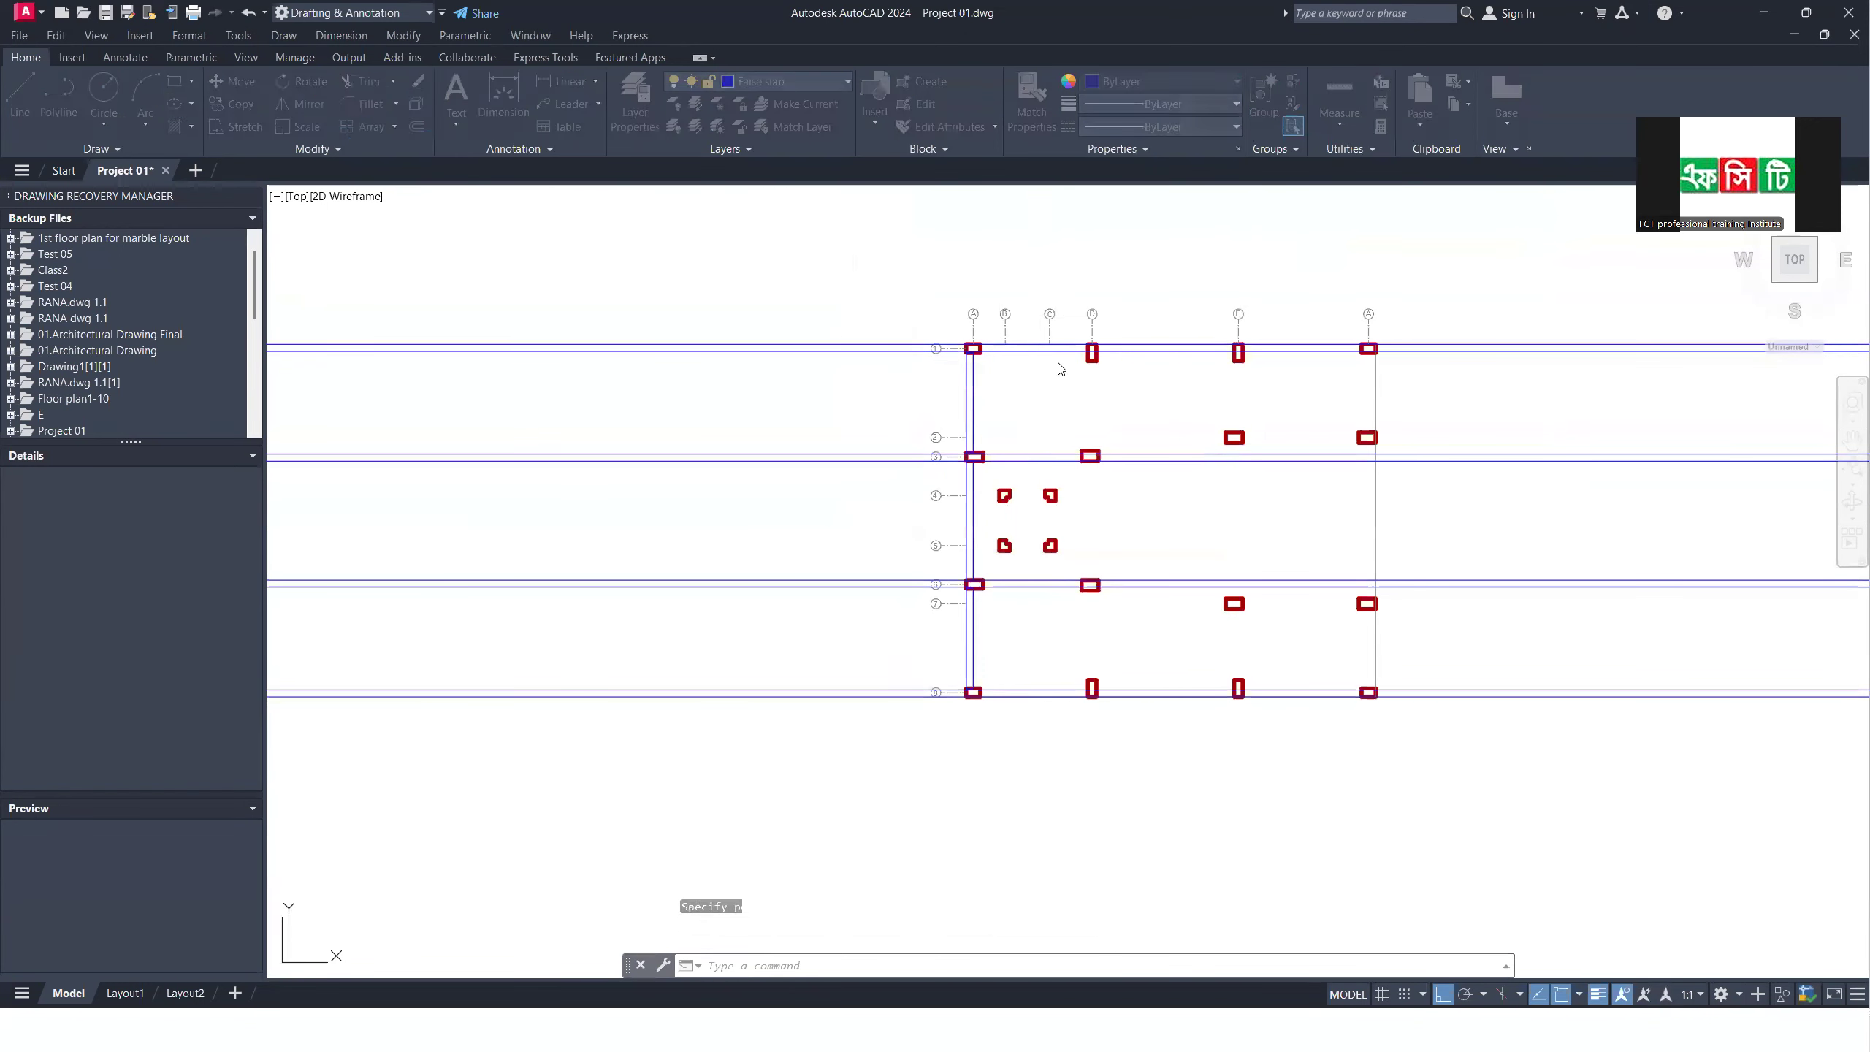
{"action": "left_click", "coordinate": [1047, 348]}
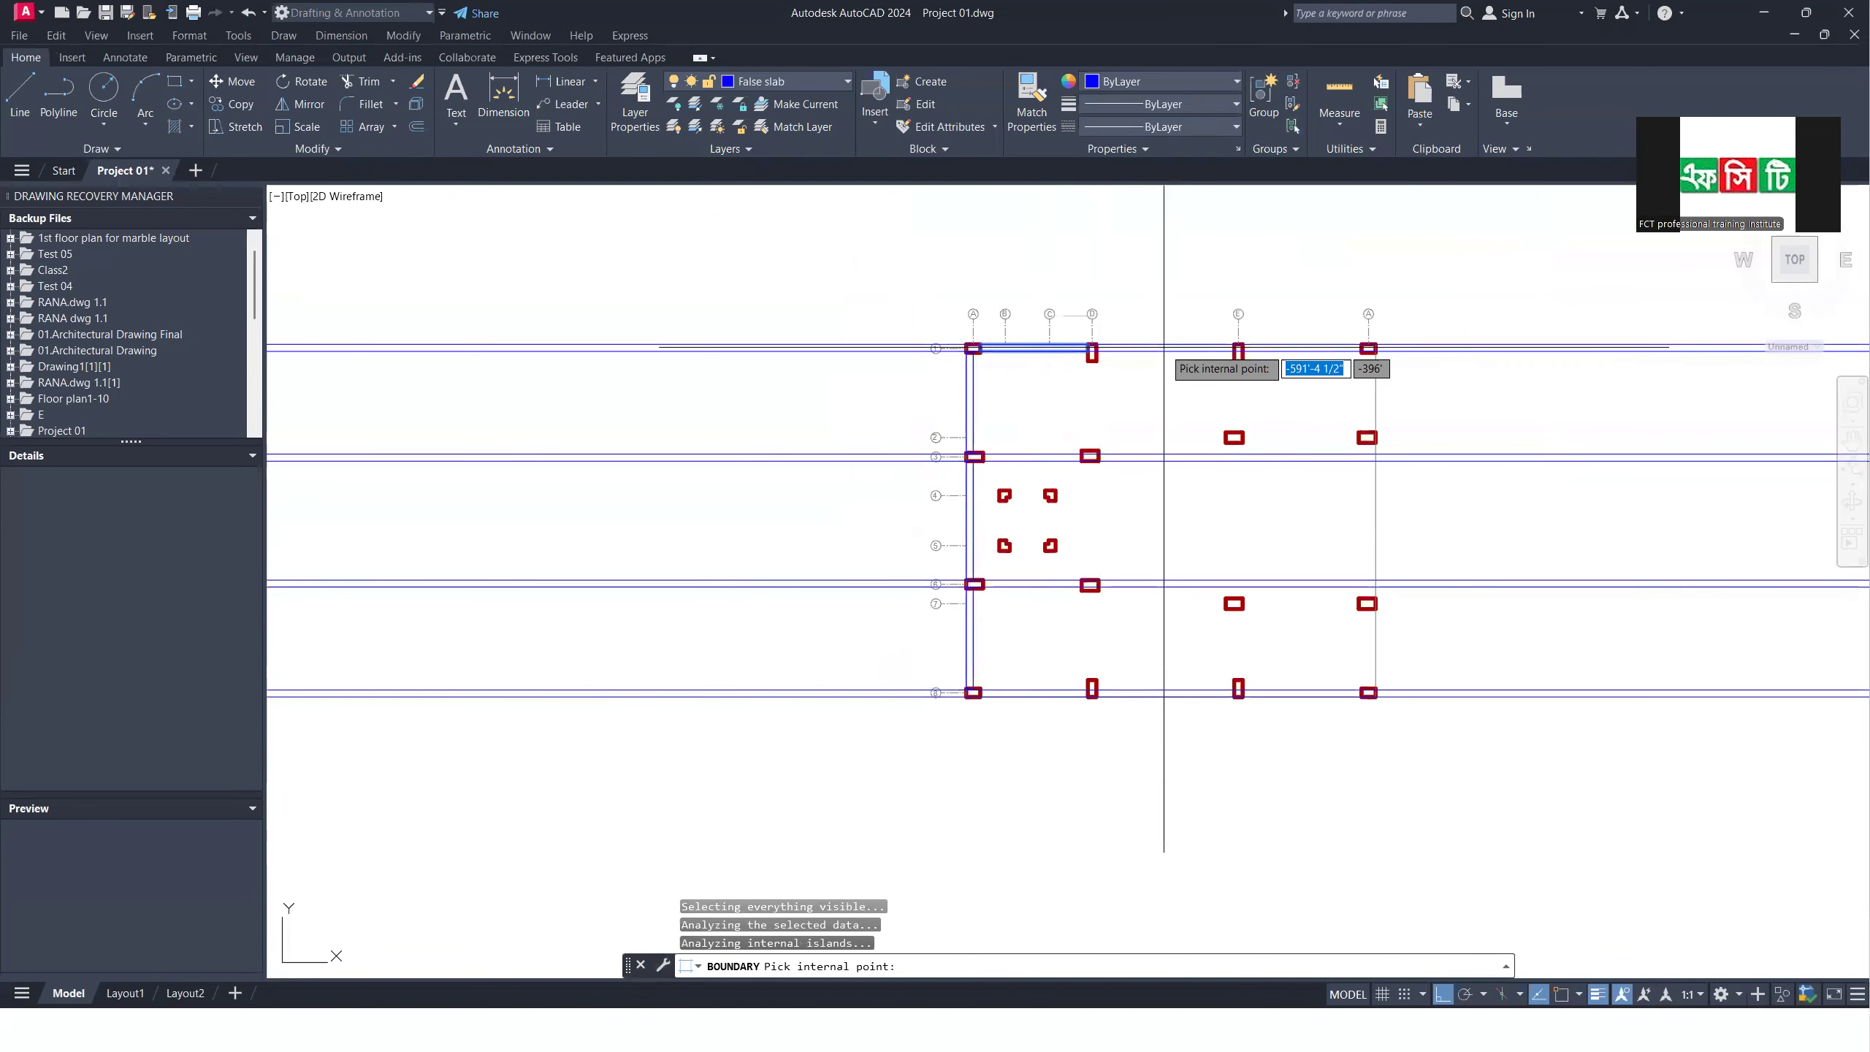
{"action": "left_click", "coordinate": [1166, 349]}
{"action": "left_click", "coordinate": [1294, 350]}
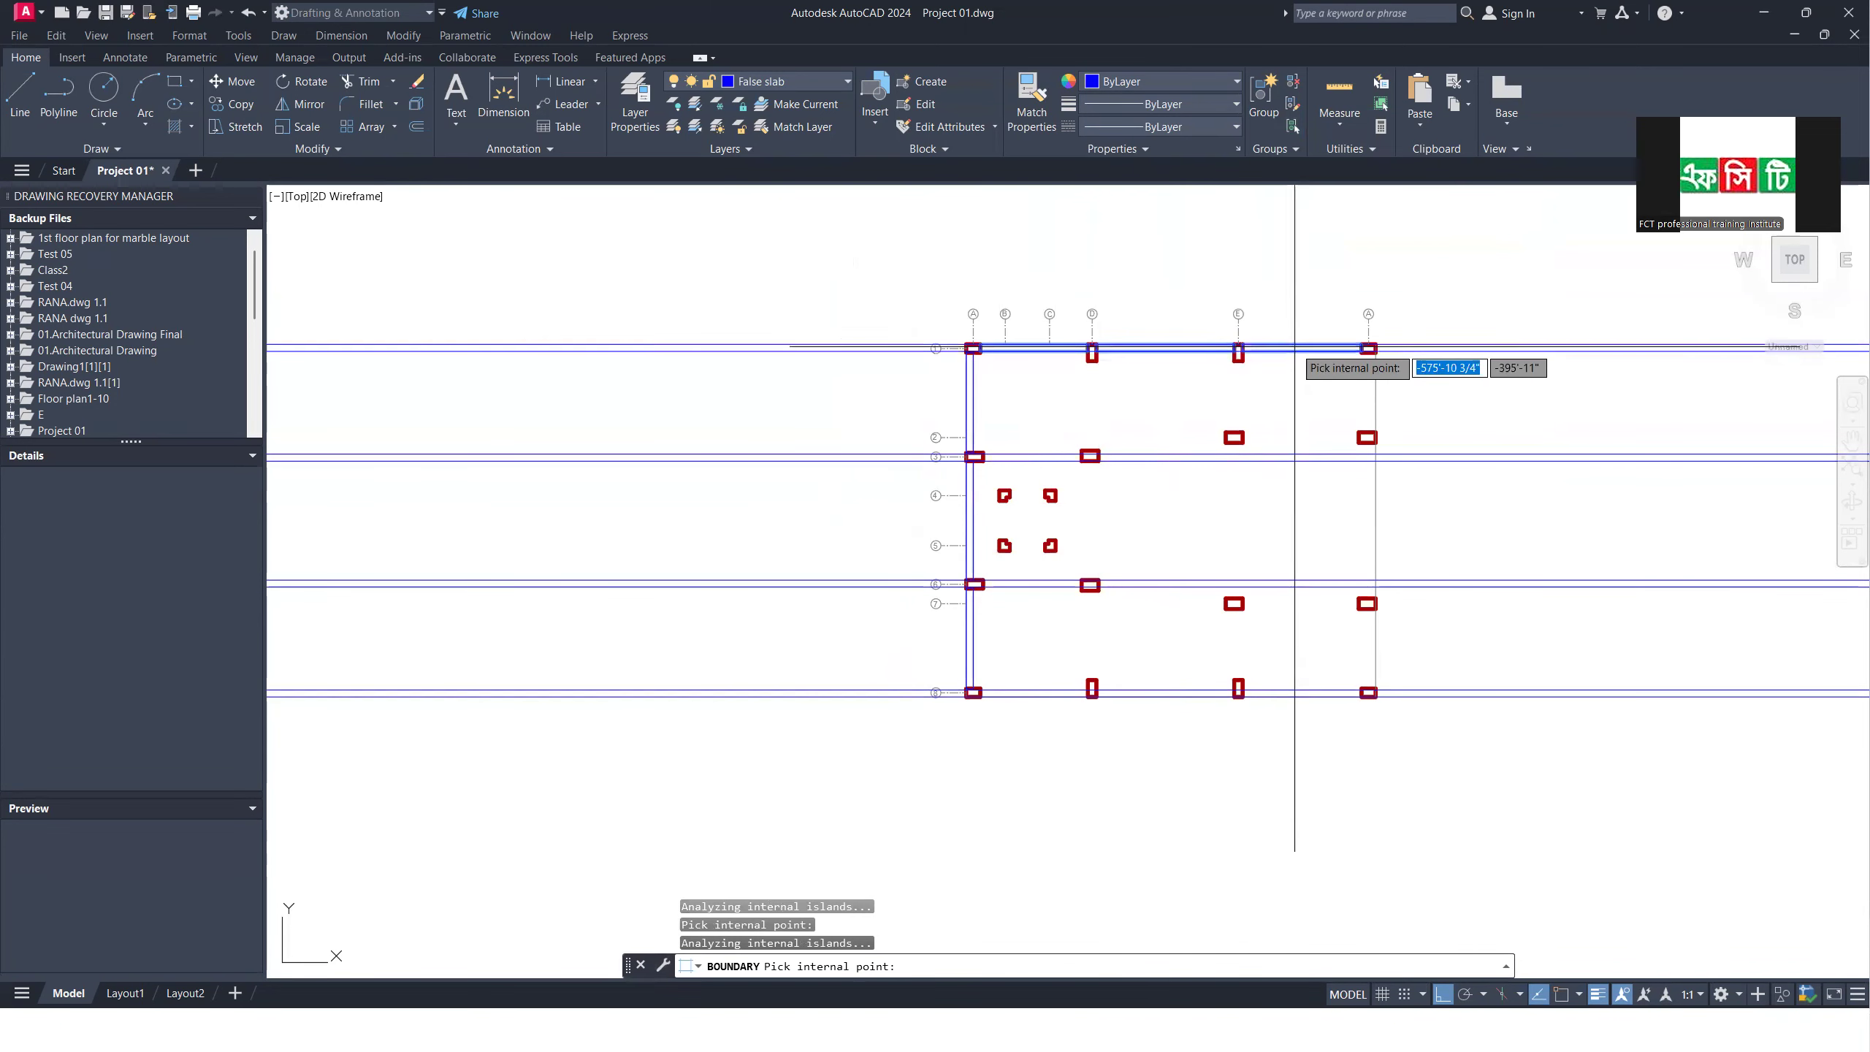
Step: Create boundary outlines between the paired row 8 construction lines in all three bays between the columns
{"action": "left_click", "coordinate": [1058, 691]}
{"action": "left_click", "coordinate": [1151, 691]}
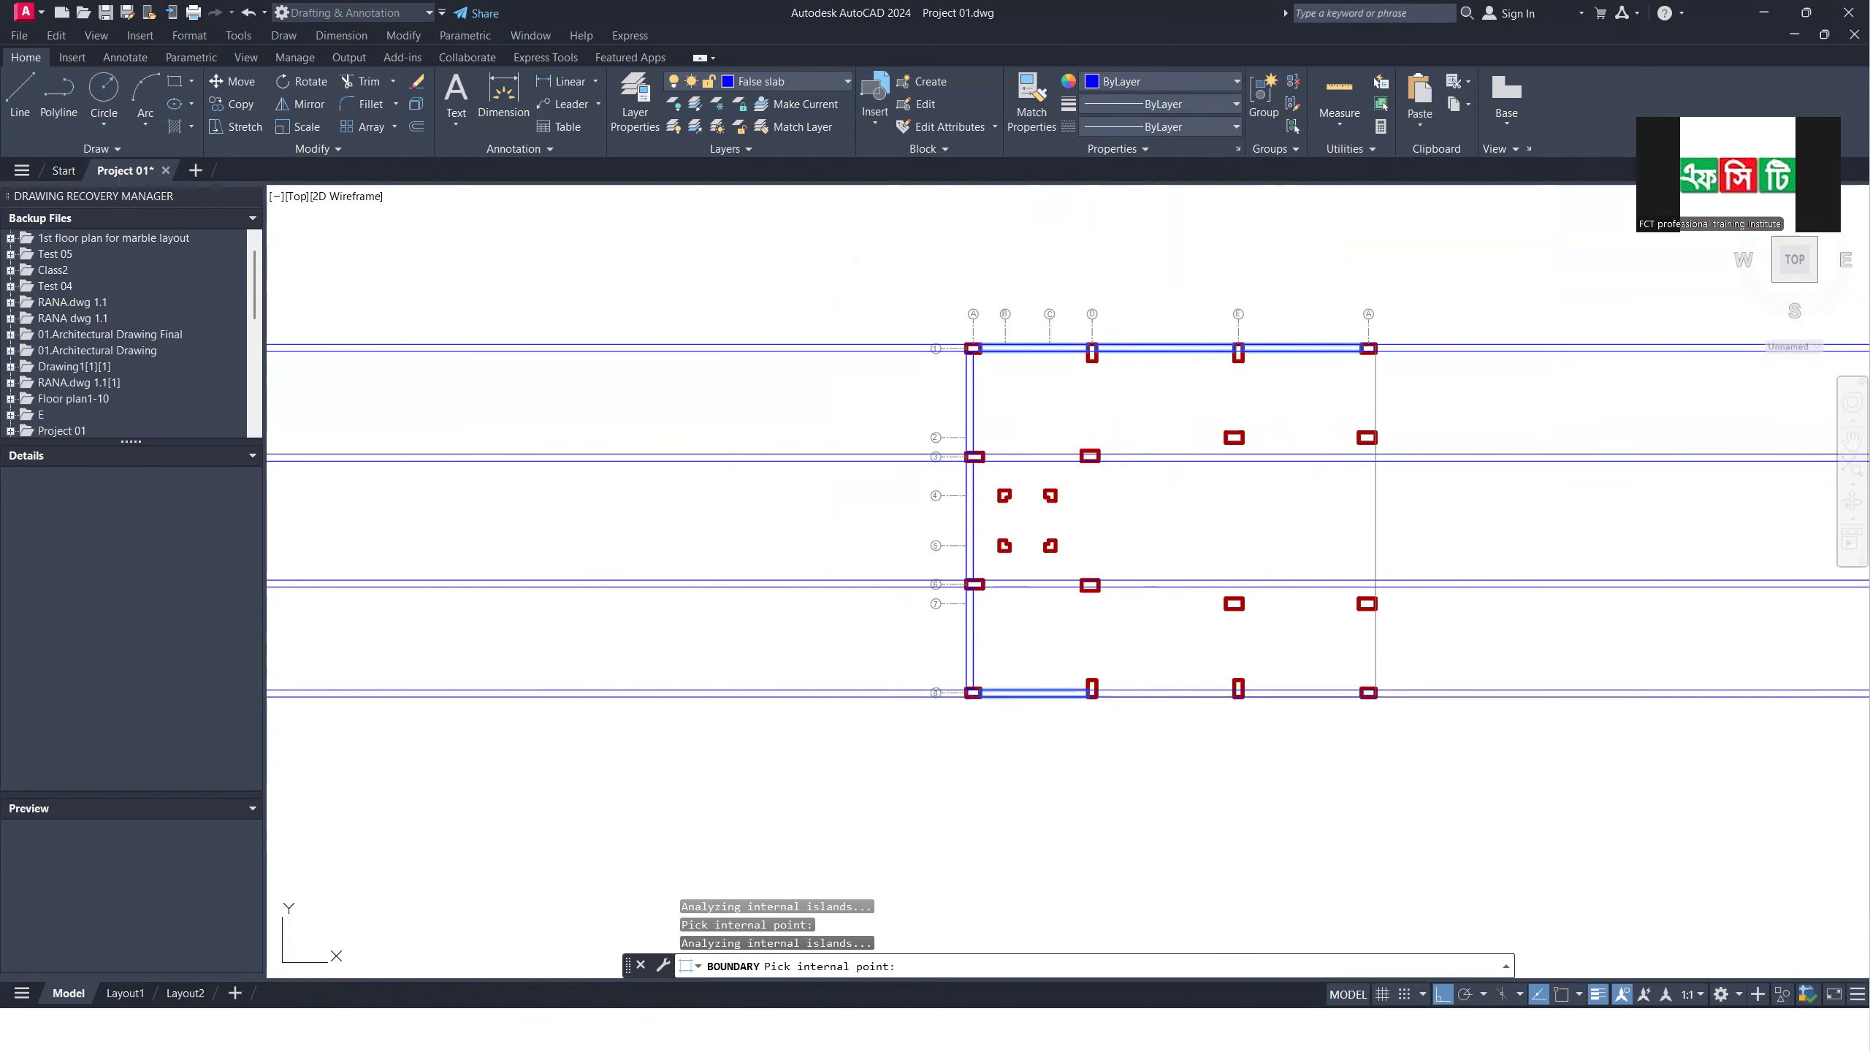
{"action": "left_click", "coordinate": [1281, 694]}
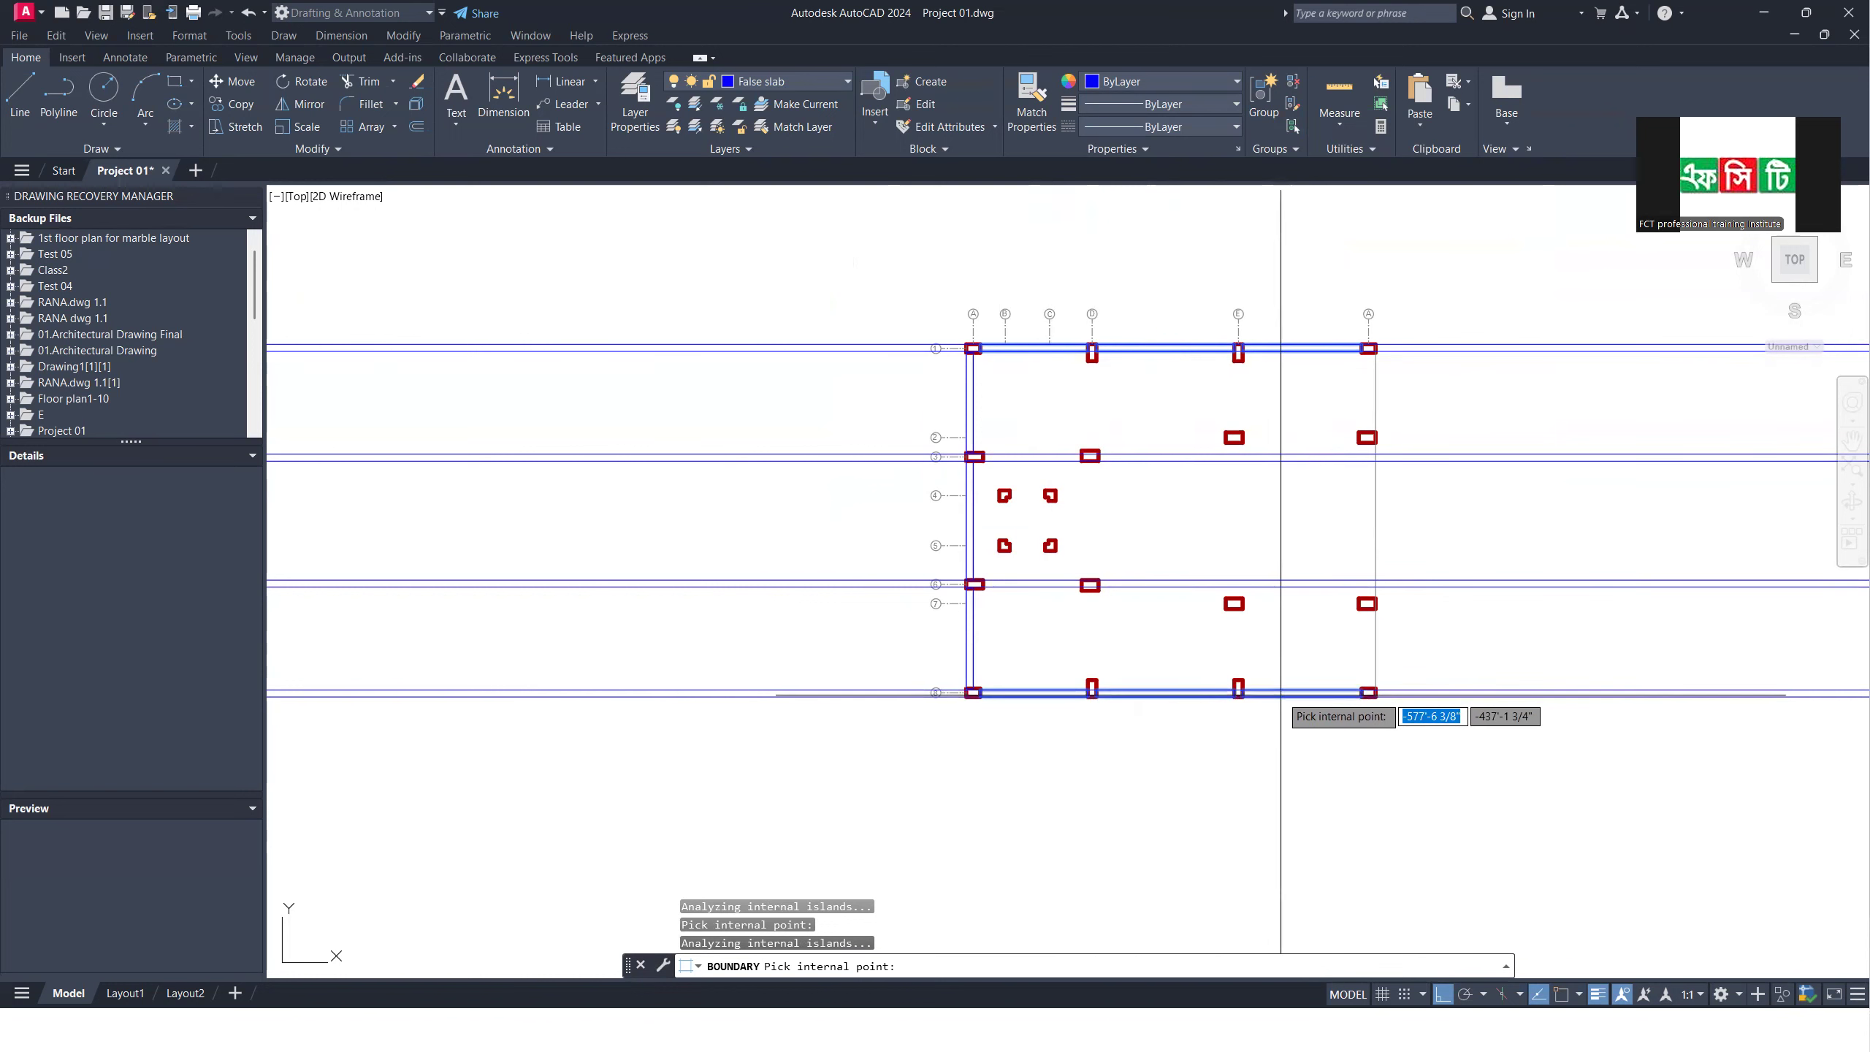
{"action": "key", "text": "Return"}
Step: Delete the four horizontal construction lines at rows 1 and 8, keeping the beam outlines
{"action": "left_click", "coordinate": [1506, 676]}
{"action": "left_click", "coordinate": [1479, 749]}
{"action": "left_click", "coordinate": [798, 309]}
{"action": "left_click", "coordinate": [768, 383]}
{"action": "key", "text": "Return"}
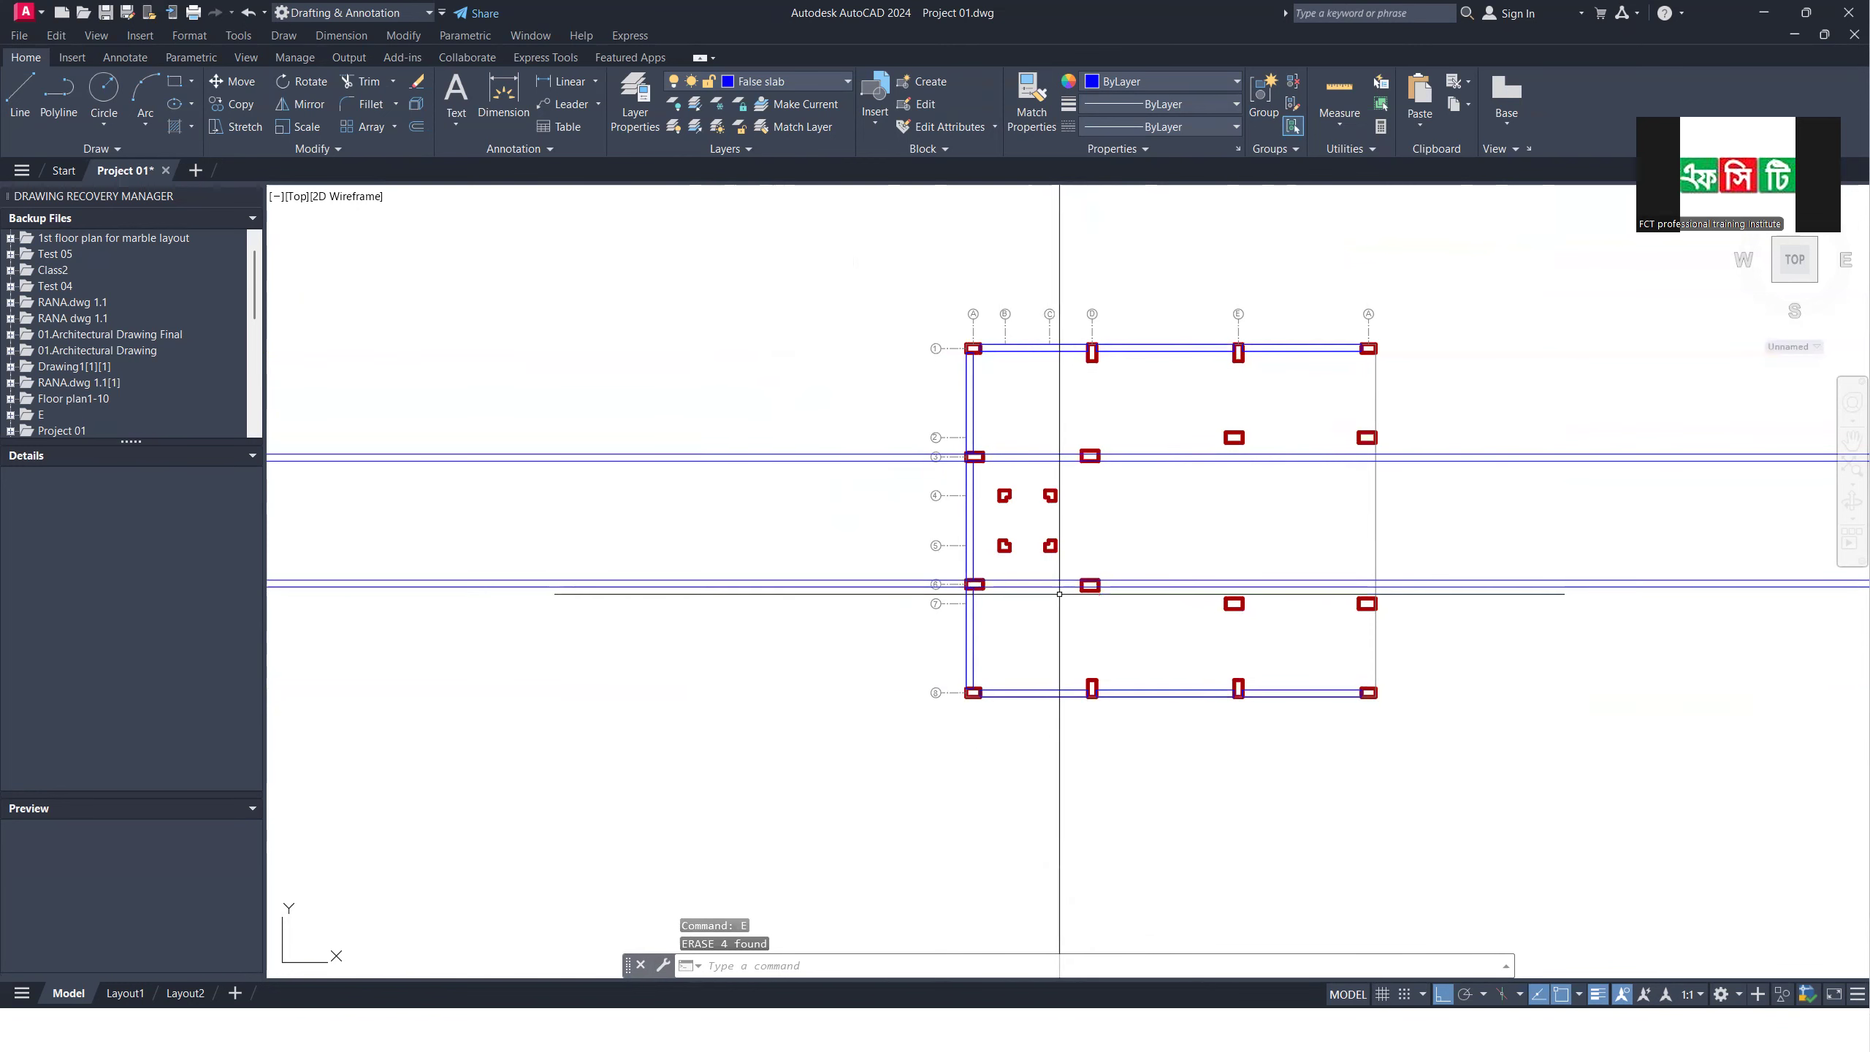
Step: Create boundary outlines between the row 6 construction lines on both sides of gridline D and between the row 3 lines from A to D
{"action": "type", "text": "Bo"}
{"action": "key", "text": "Return"}
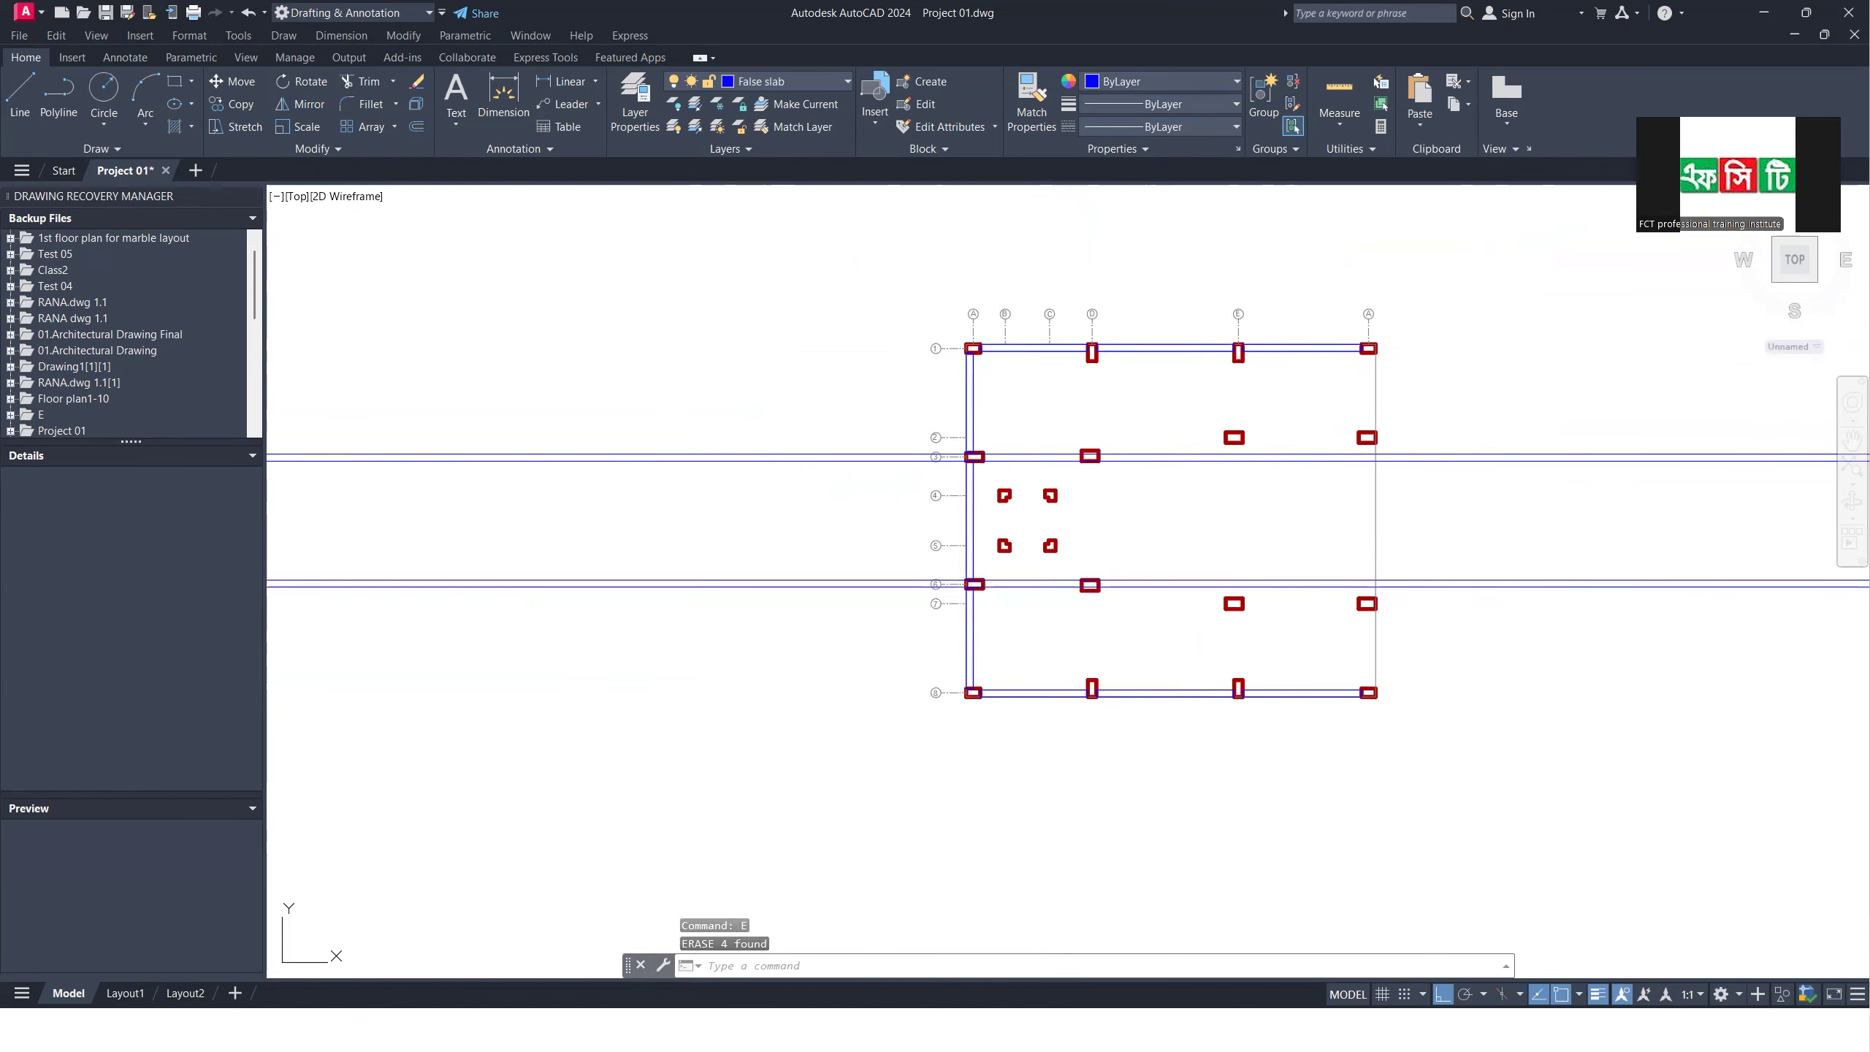
{"action": "left_click", "coordinate": [1034, 589]}
{"action": "left_click", "coordinate": [1116, 583]}
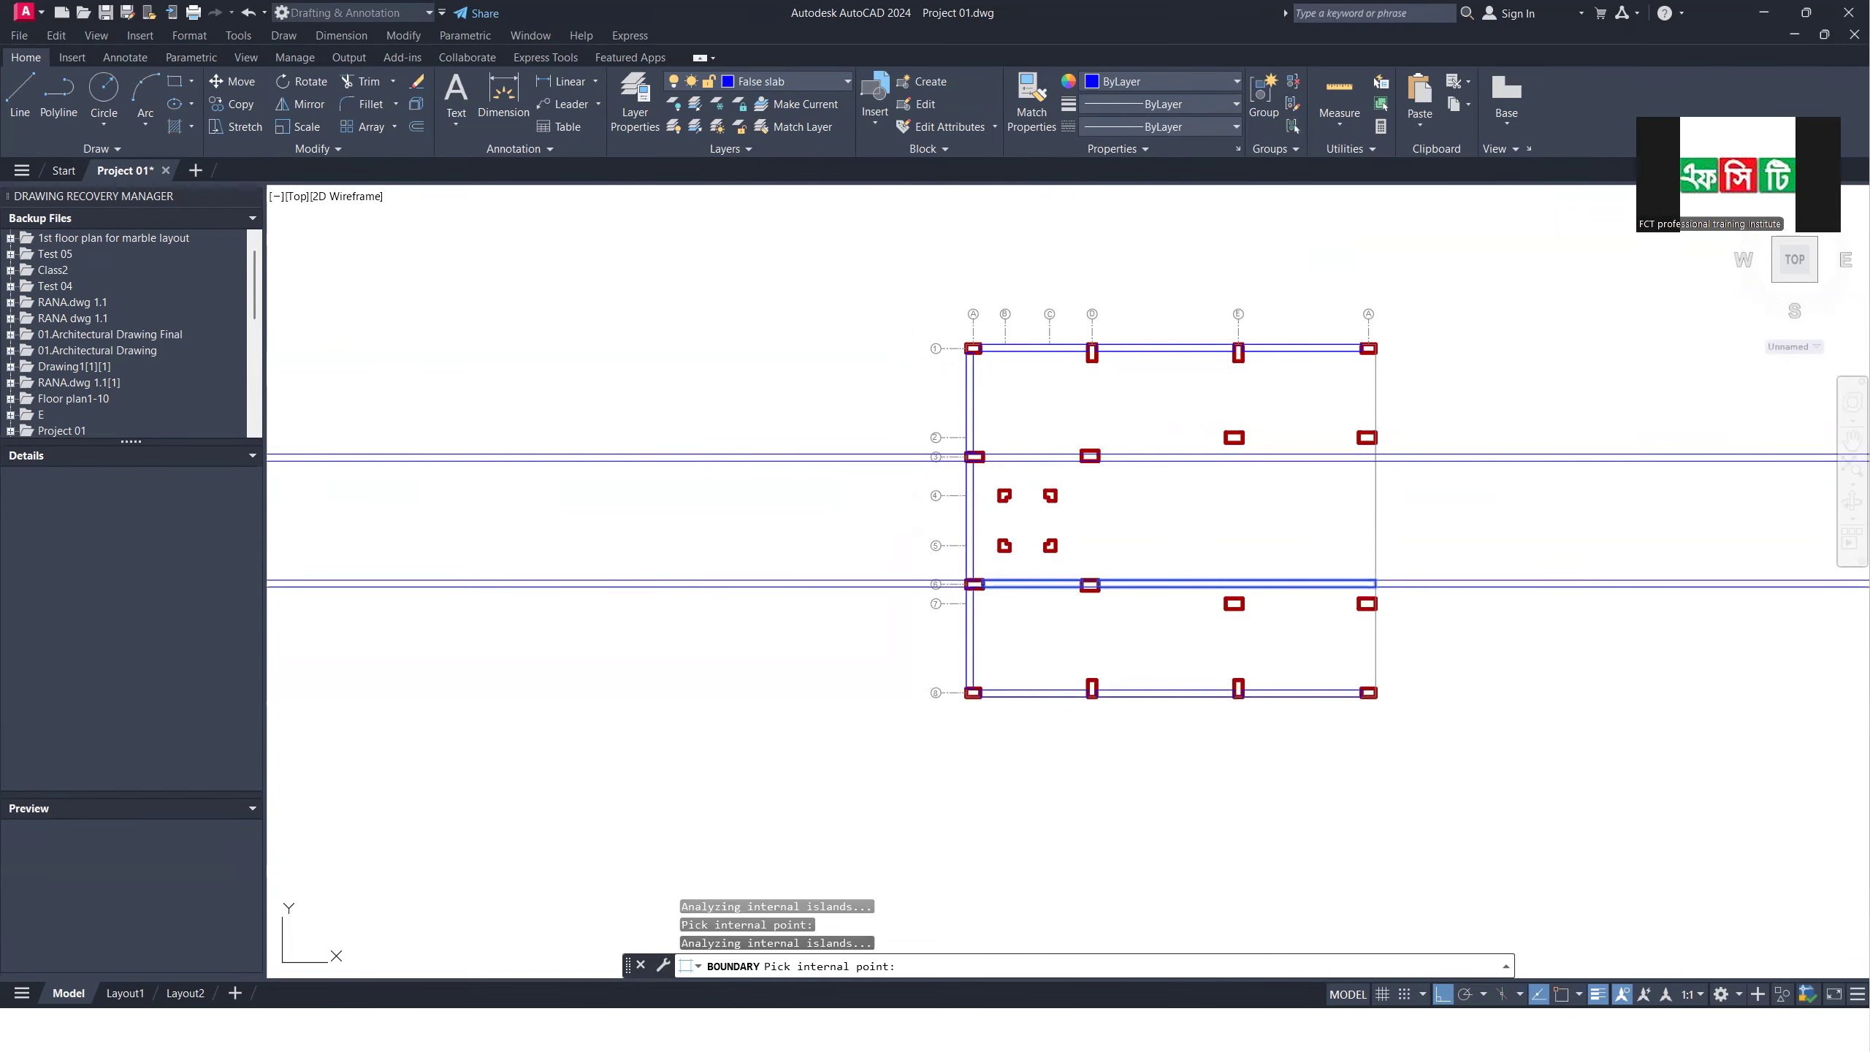
{"action": "key", "text": "Return"}
Step: Delete the row 3 and row 6 construction lines and the surplus row 6 outline extending beyond gridline D
{"action": "left_click", "coordinate": [1572, 384]}
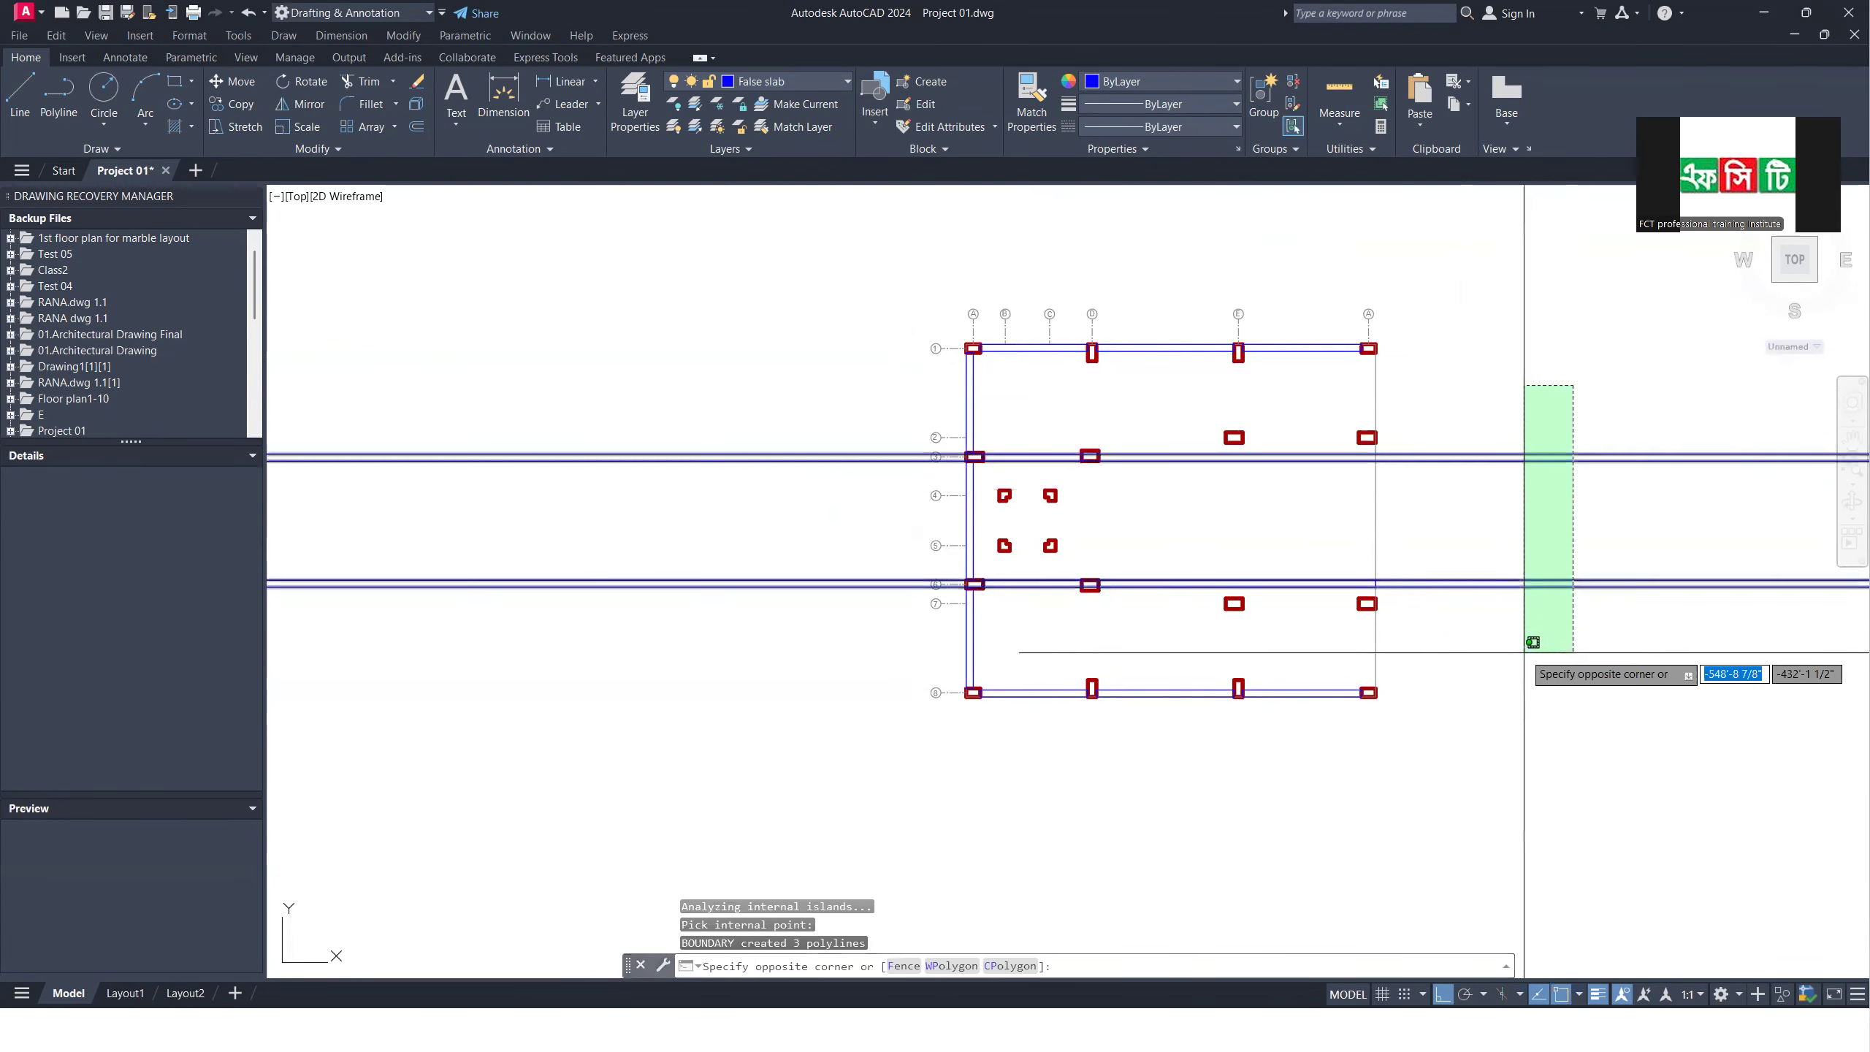
{"action": "left_click", "coordinate": [1522, 654]}
{"action": "key", "text": "Return"}
{"action": "left_click", "coordinate": [1300, 569]}
{"action": "left_click", "coordinate": [1292, 604]}
{"action": "type", "text": "e"}
{"action": "key", "text": "Return"}
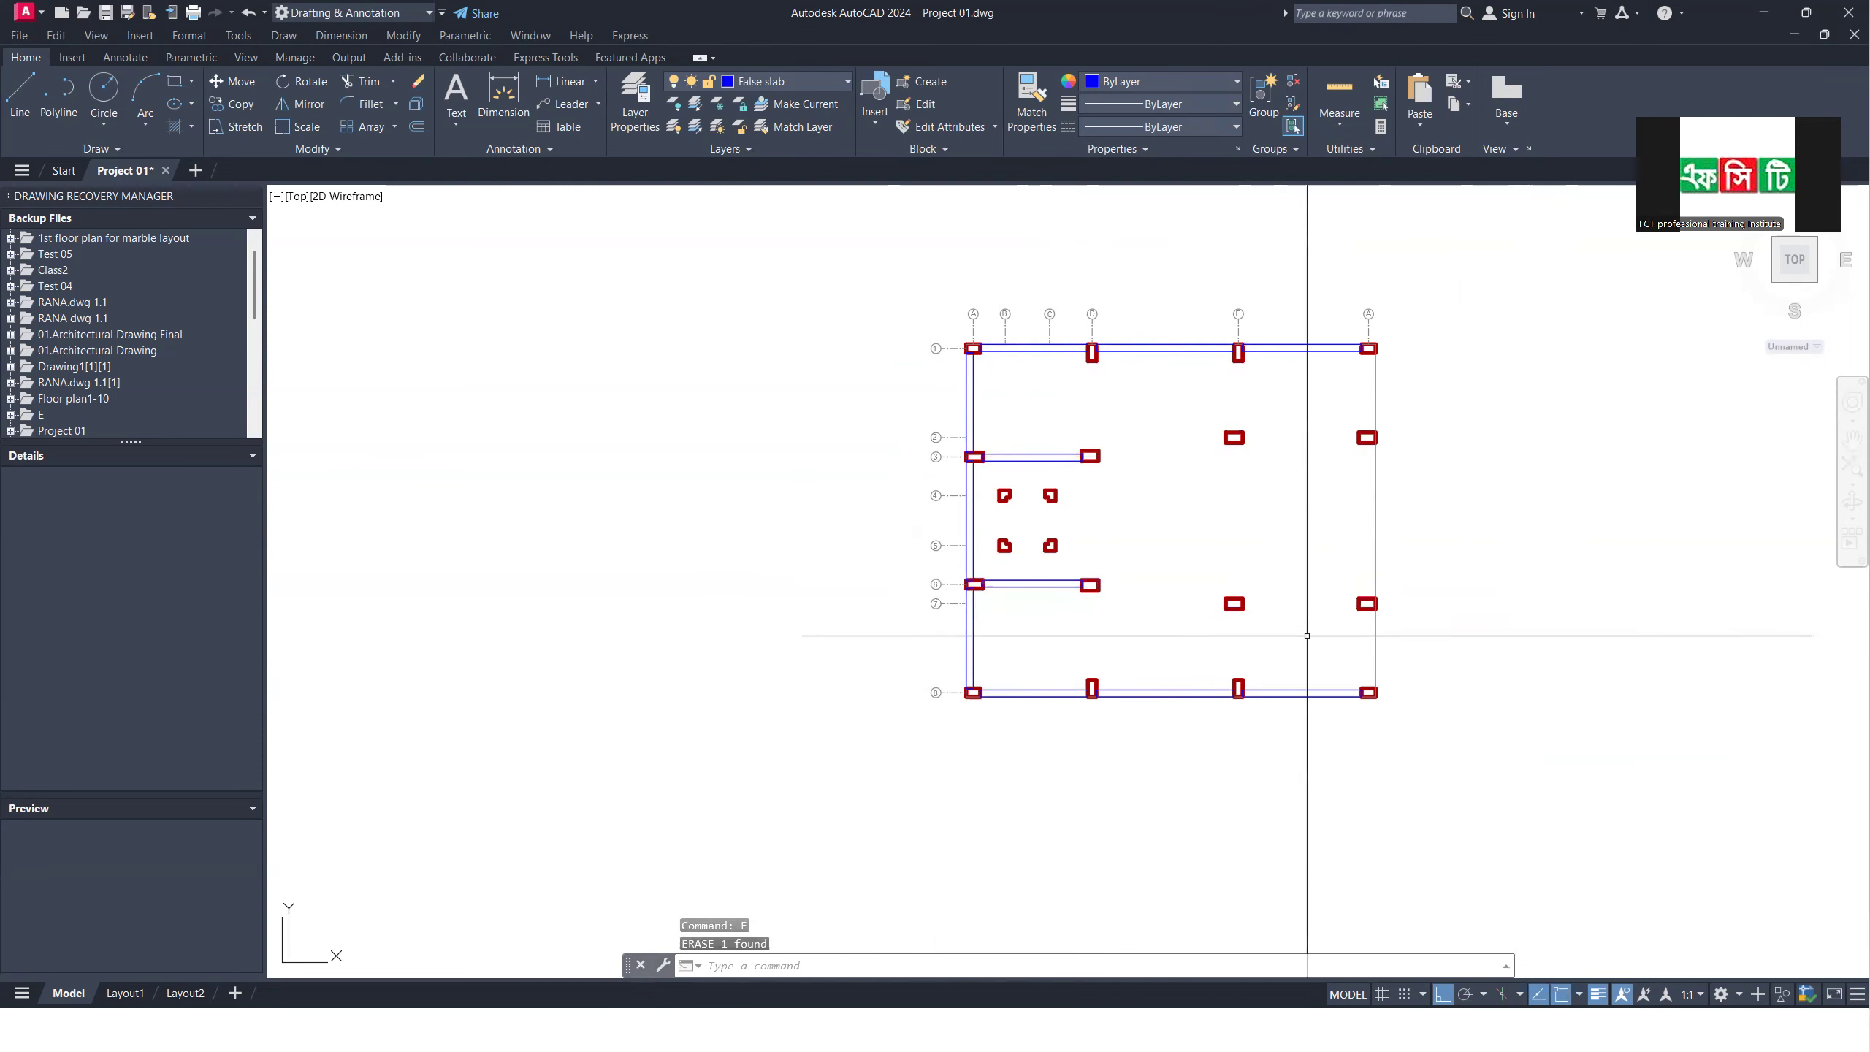
Step: Place vertical construction lines through the right edges of the row 8 columns at gridline D, gridline E and the far-right gridline A
{"action": "type", "text": "xl"}
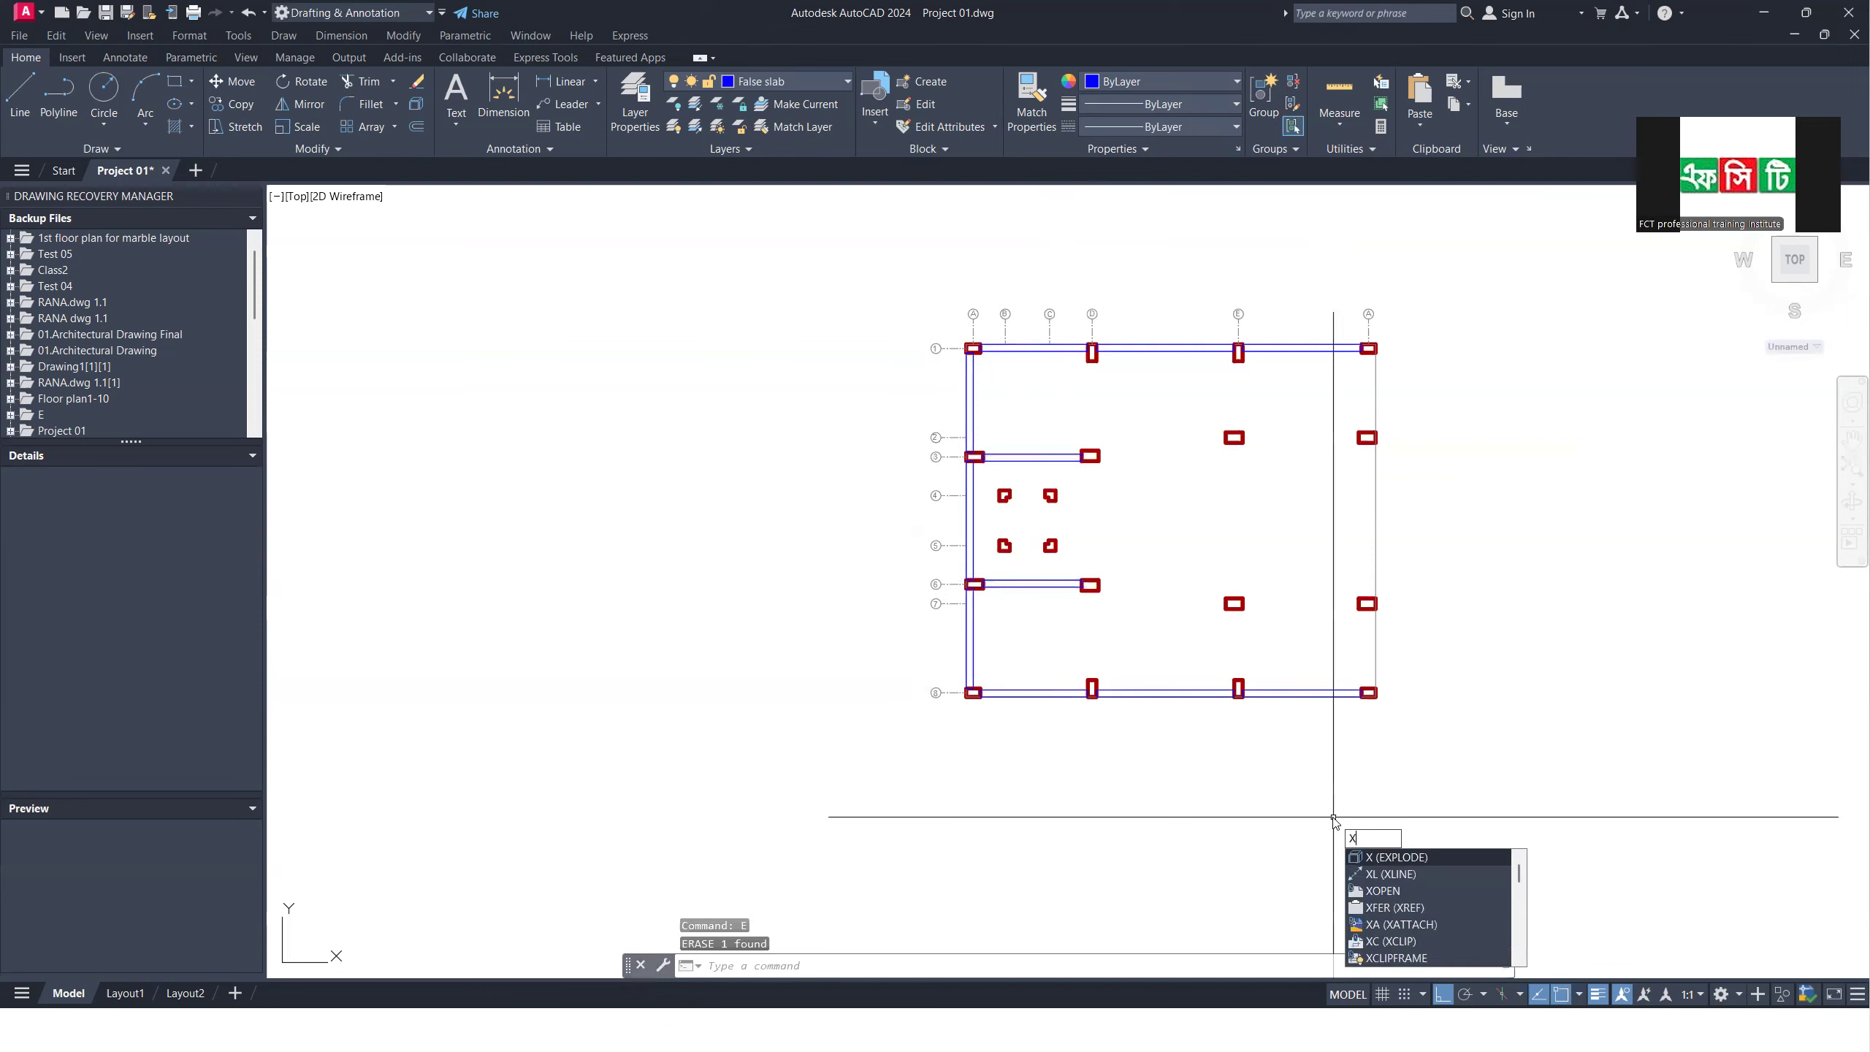
{"action": "key", "text": "Return"}
{"action": "type", "text": "v"}
{"action": "key", "text": "Return"}
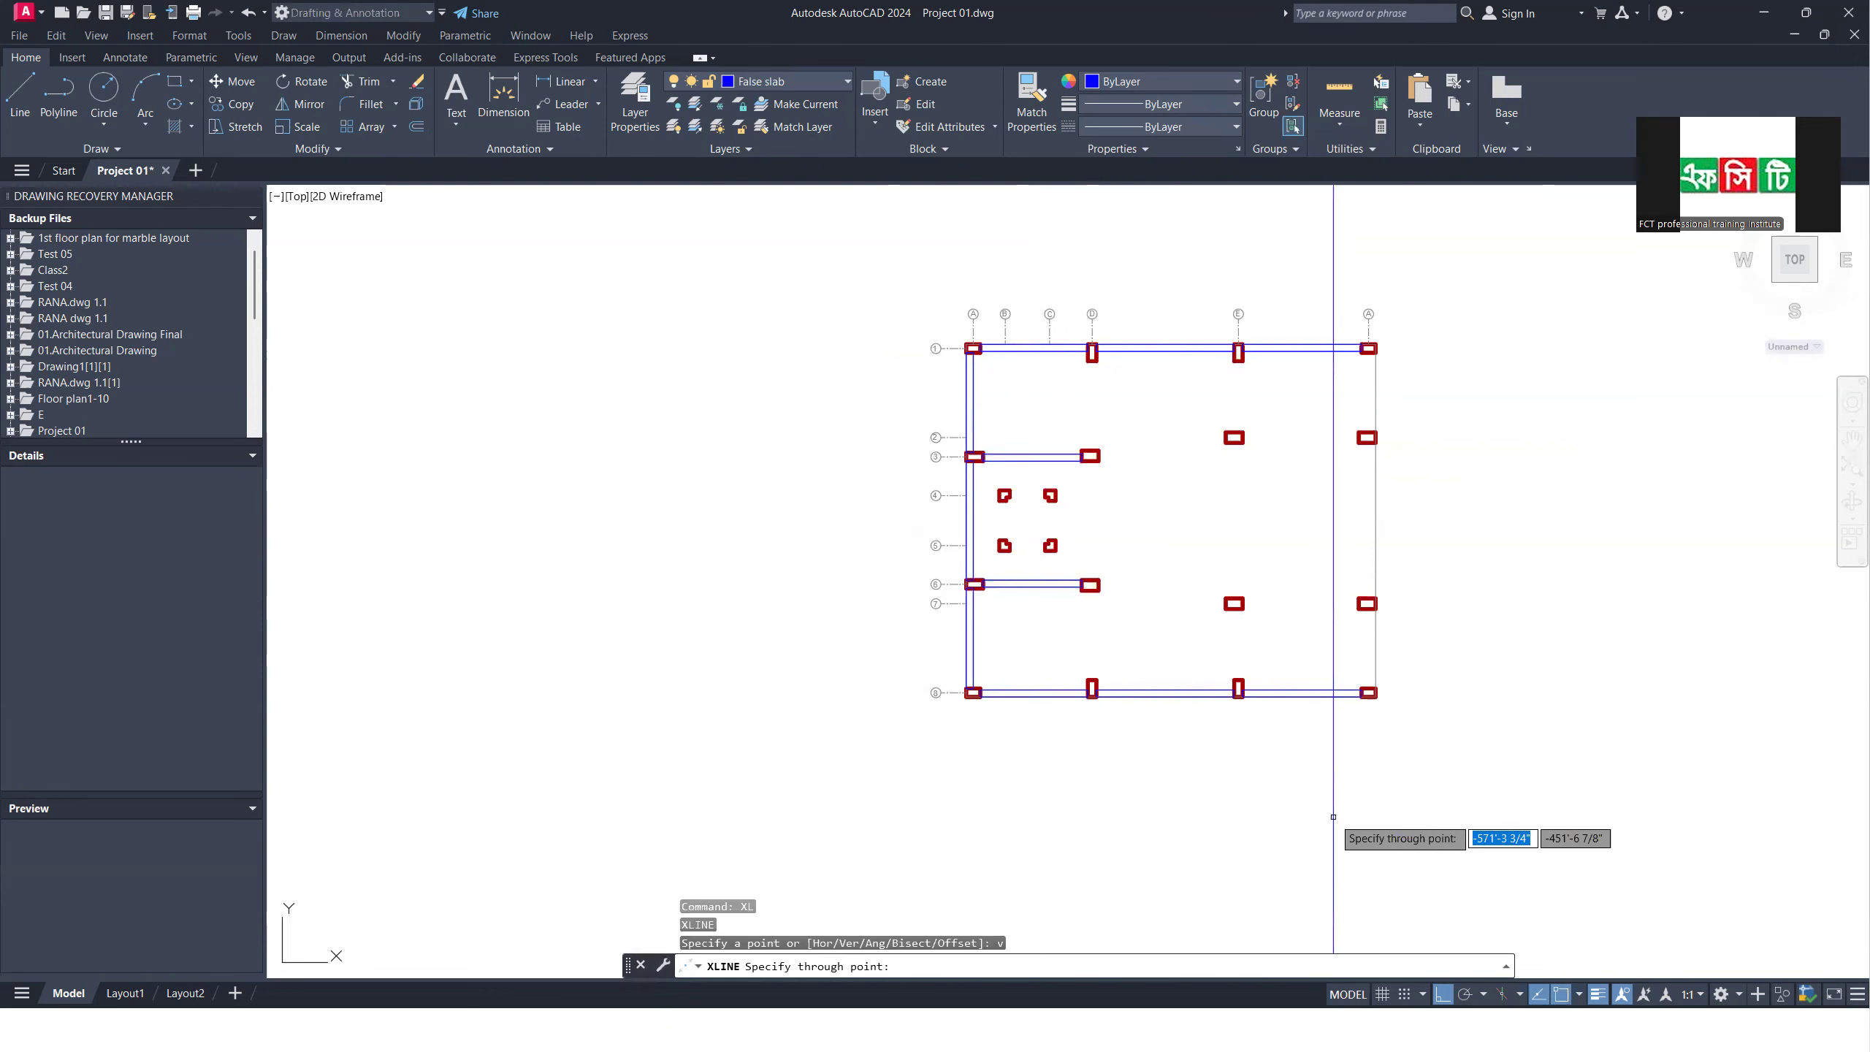
{"action": "scroll", "coordinate": [1083, 688], "scroll_direction": "up", "scroll_amount": 4}
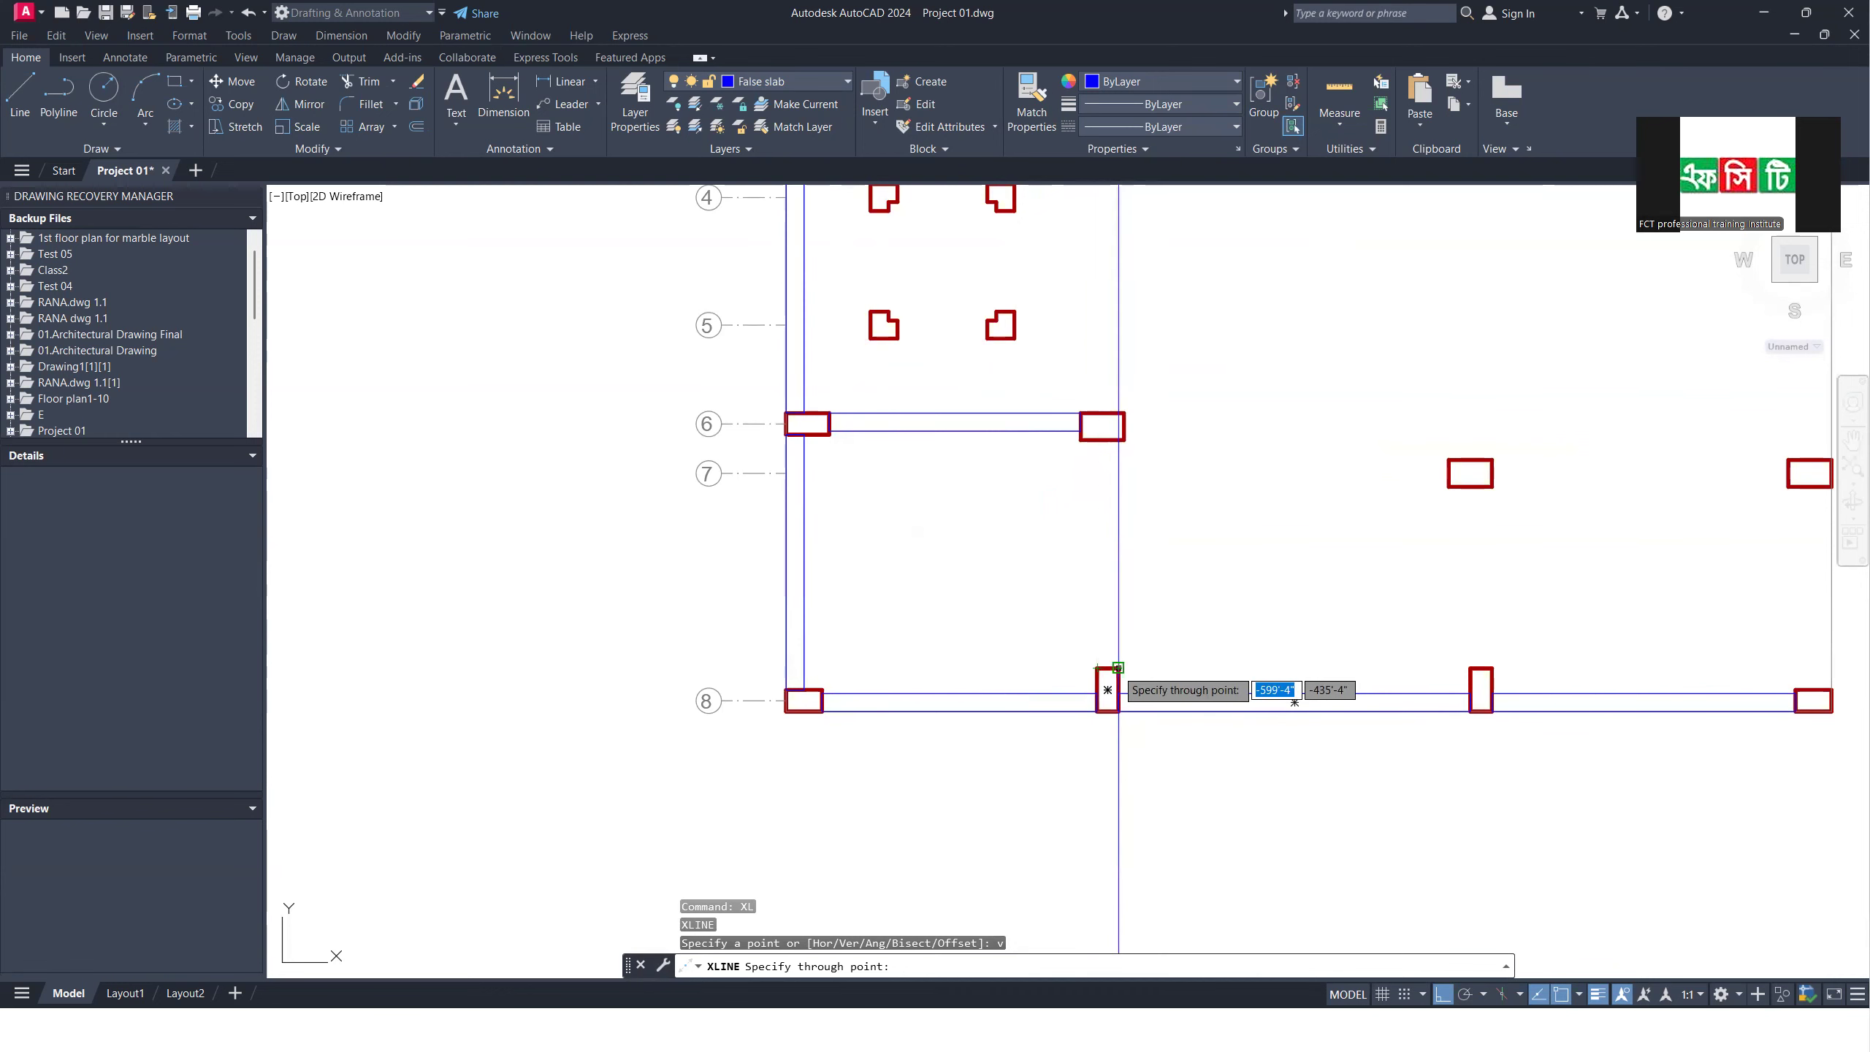
{"action": "left_click", "coordinate": [1097, 669]}
{"action": "scroll", "coordinate": [1318, 743], "scroll_direction": "down", "scroll_amount": 5}
{"action": "scroll", "coordinate": [1322, 756], "scroll_direction": "up", "scroll_amount": 4}
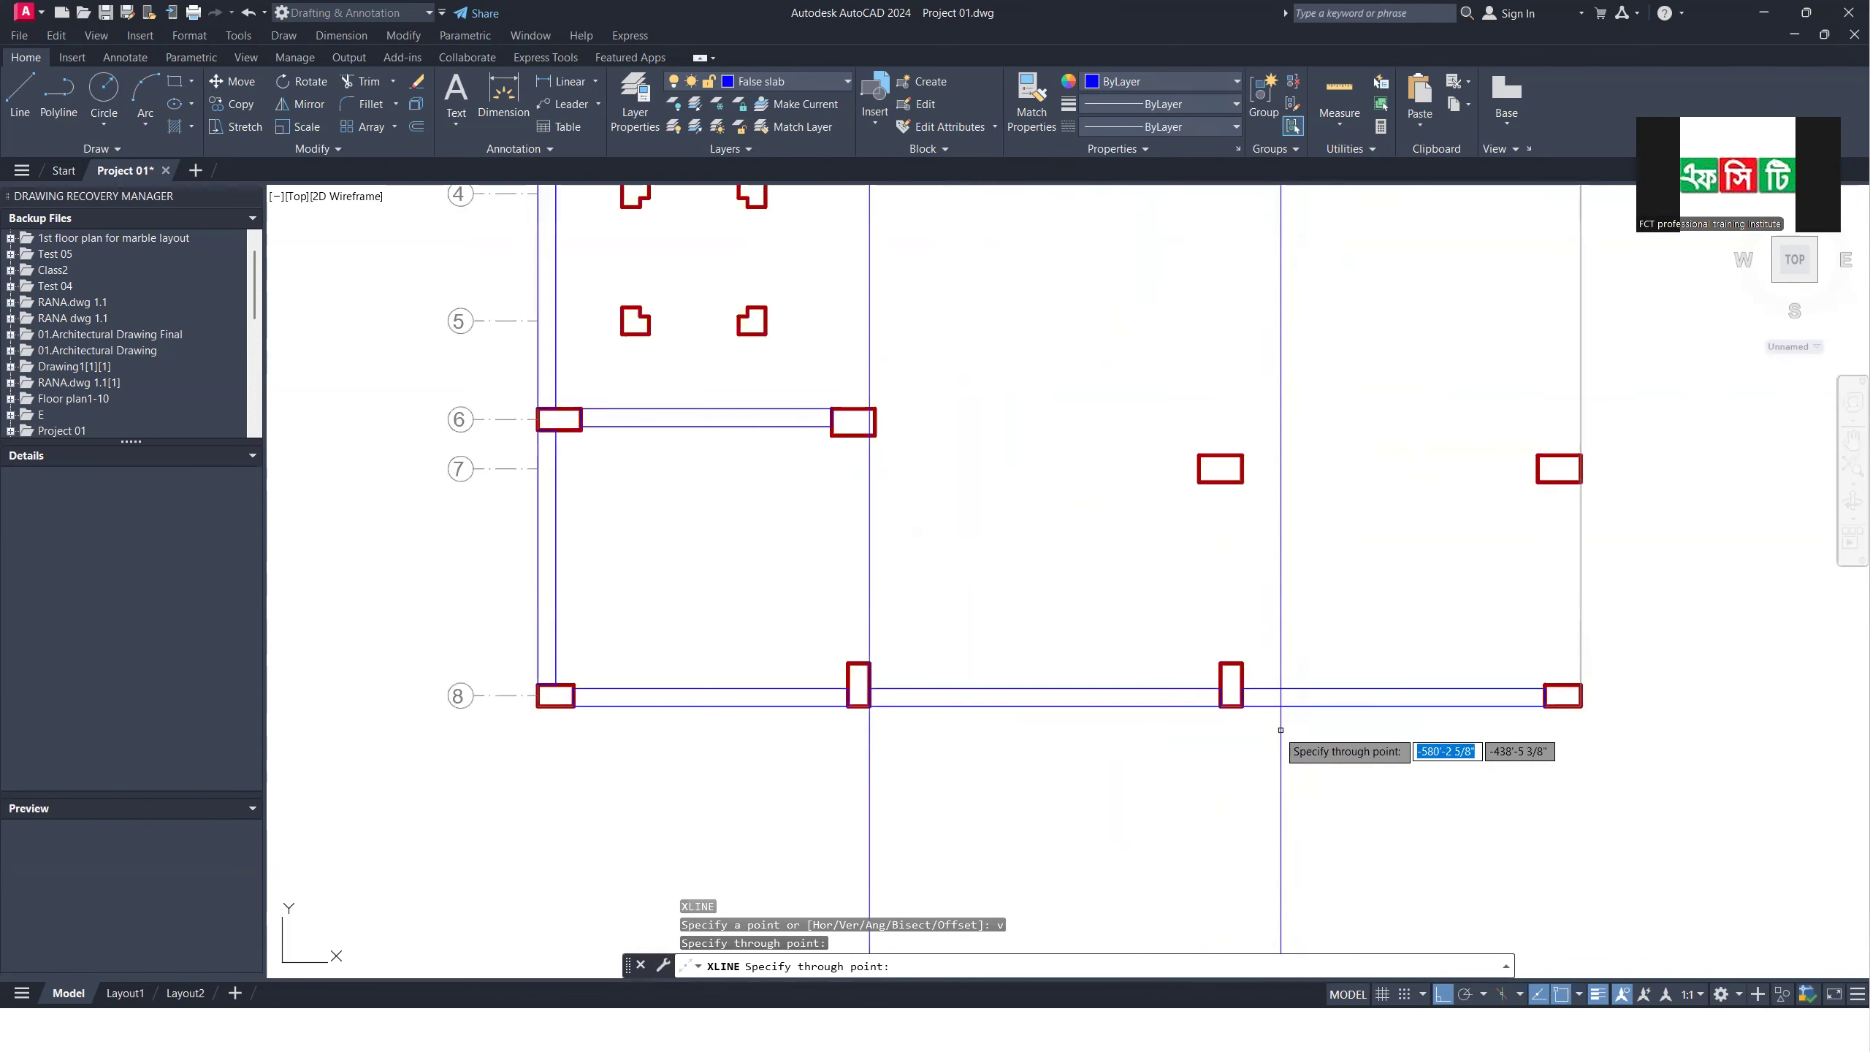
{"action": "left_click", "coordinate": [1236, 692]}
{"action": "scroll", "coordinate": [1237, 693], "scroll_direction": "down", "scroll_amount": 4}
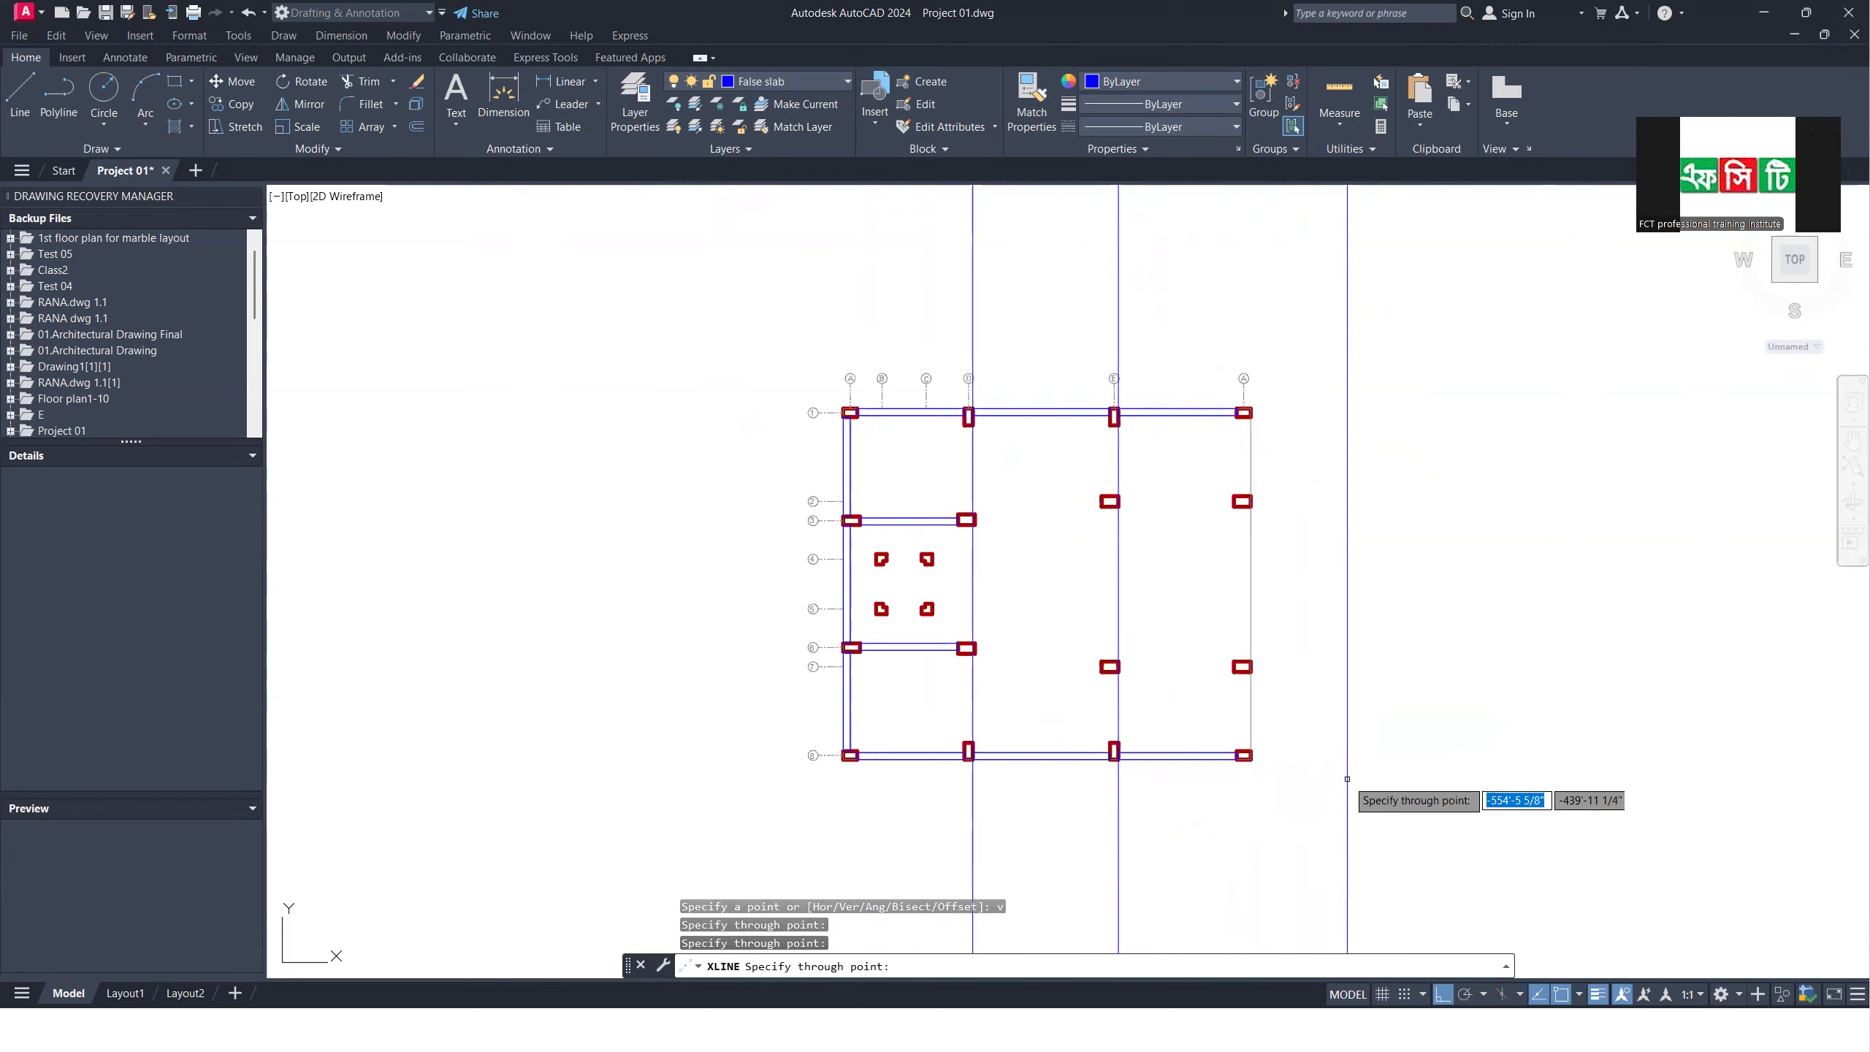
{"action": "scroll", "coordinate": [1298, 760], "scroll_direction": "up", "scroll_amount": 2}
{"action": "left_click", "coordinate": [1211, 752]}
{"action": "scroll", "coordinate": [1222, 756], "scroll_direction": "down", "scroll_amount": 2}
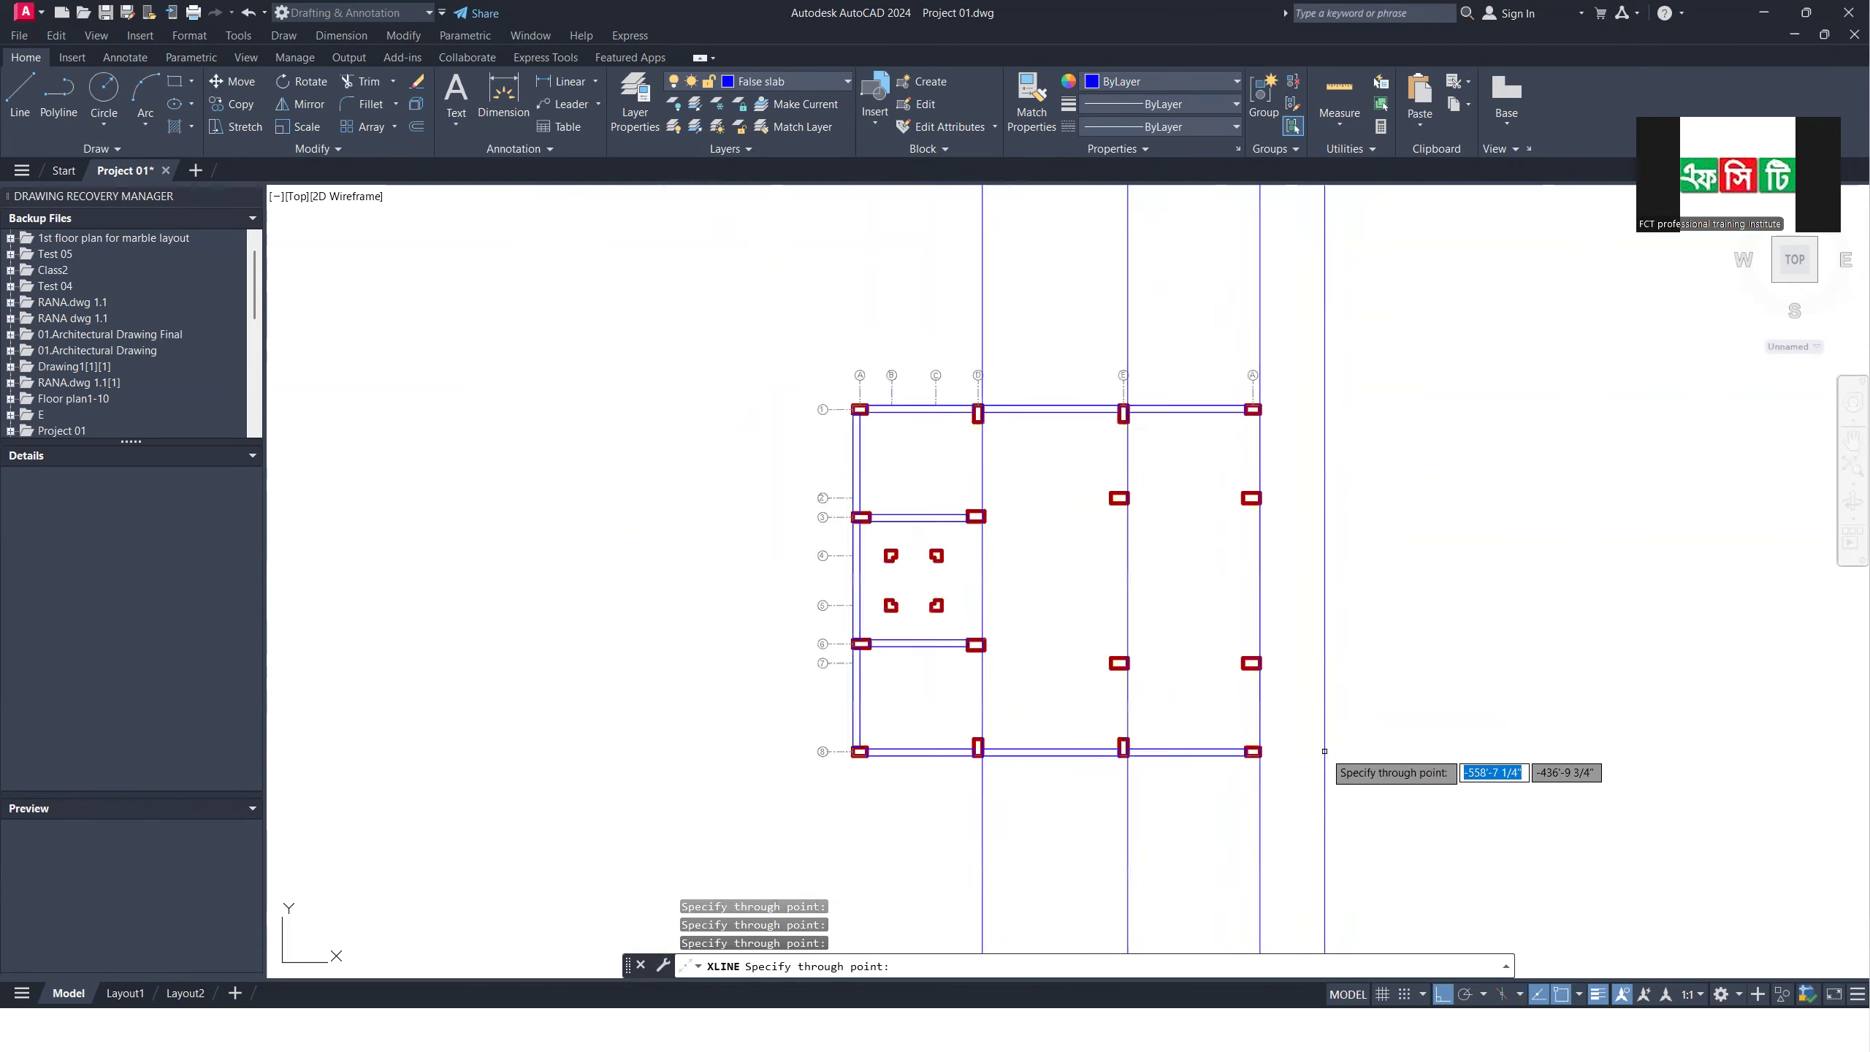
{"action": "key", "text": "Return"}
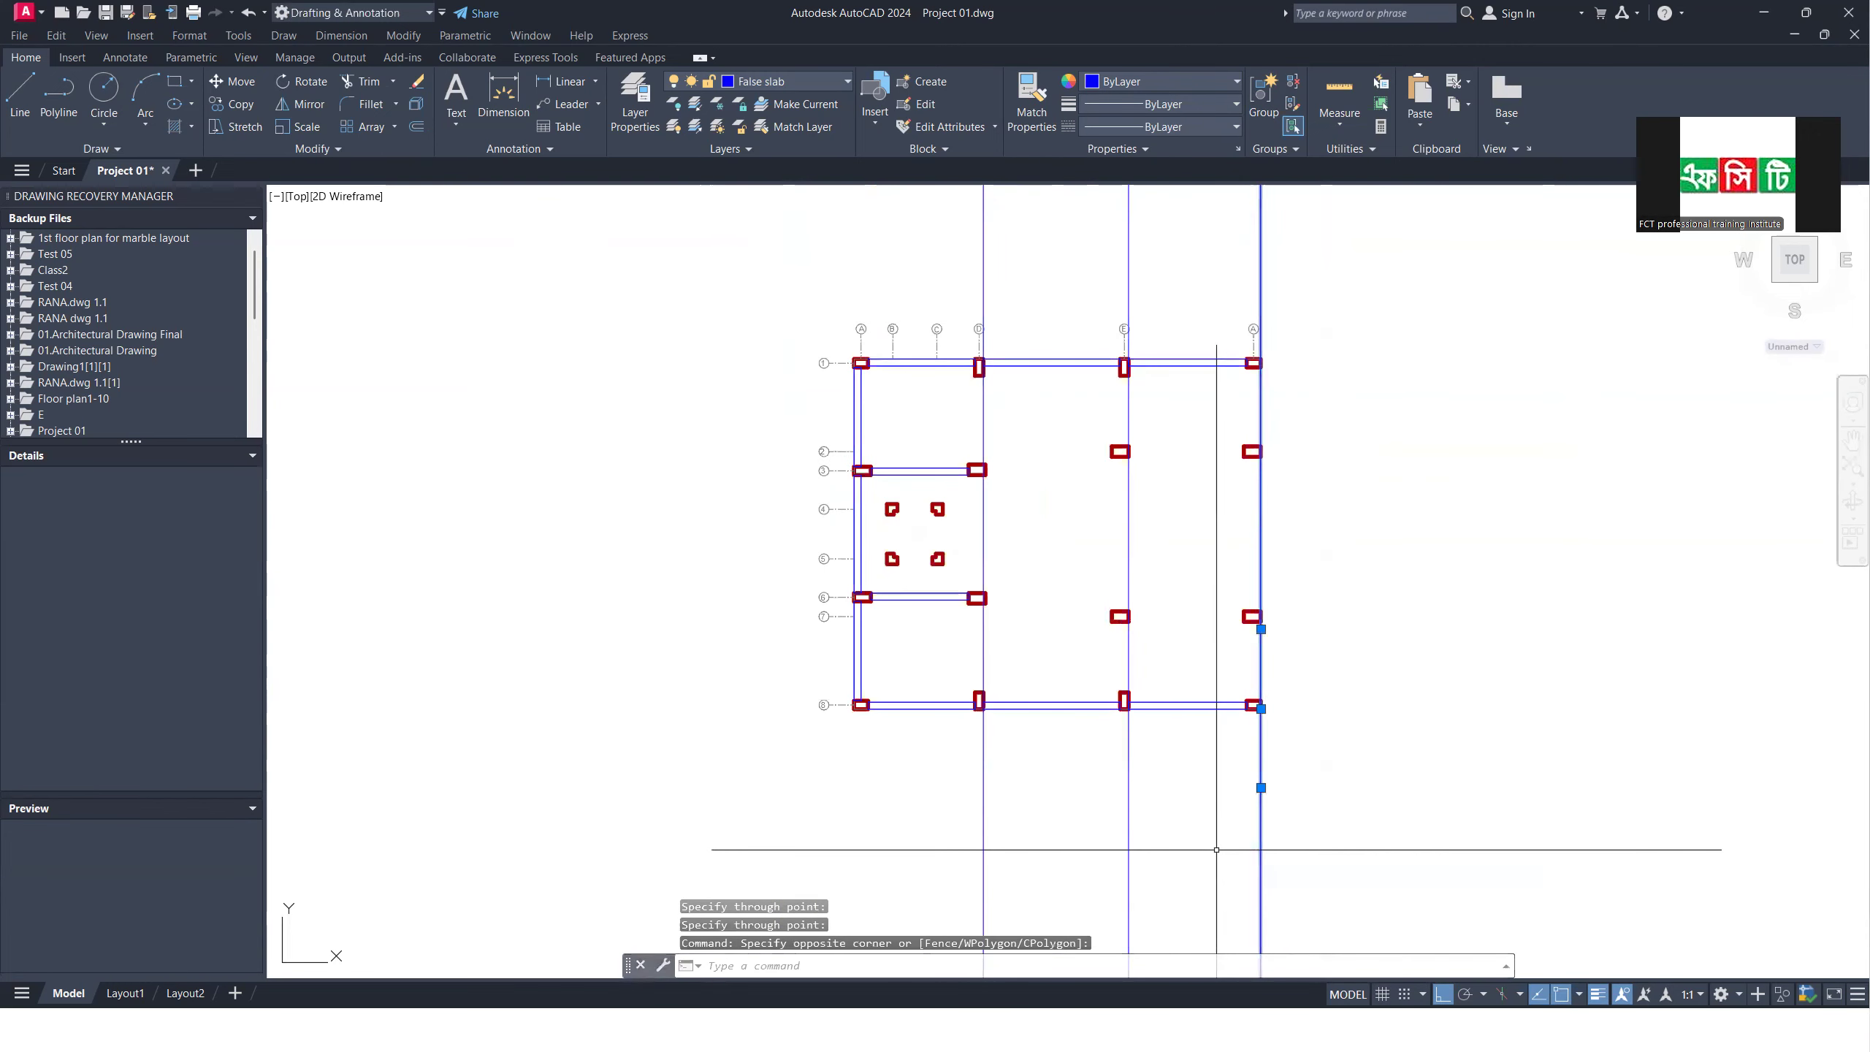
Step: Offset the three vertical construction lines 10 inches to their left to form the beam widths
{"action": "type", "text": "o"}
{"action": "key", "text": "Return"}
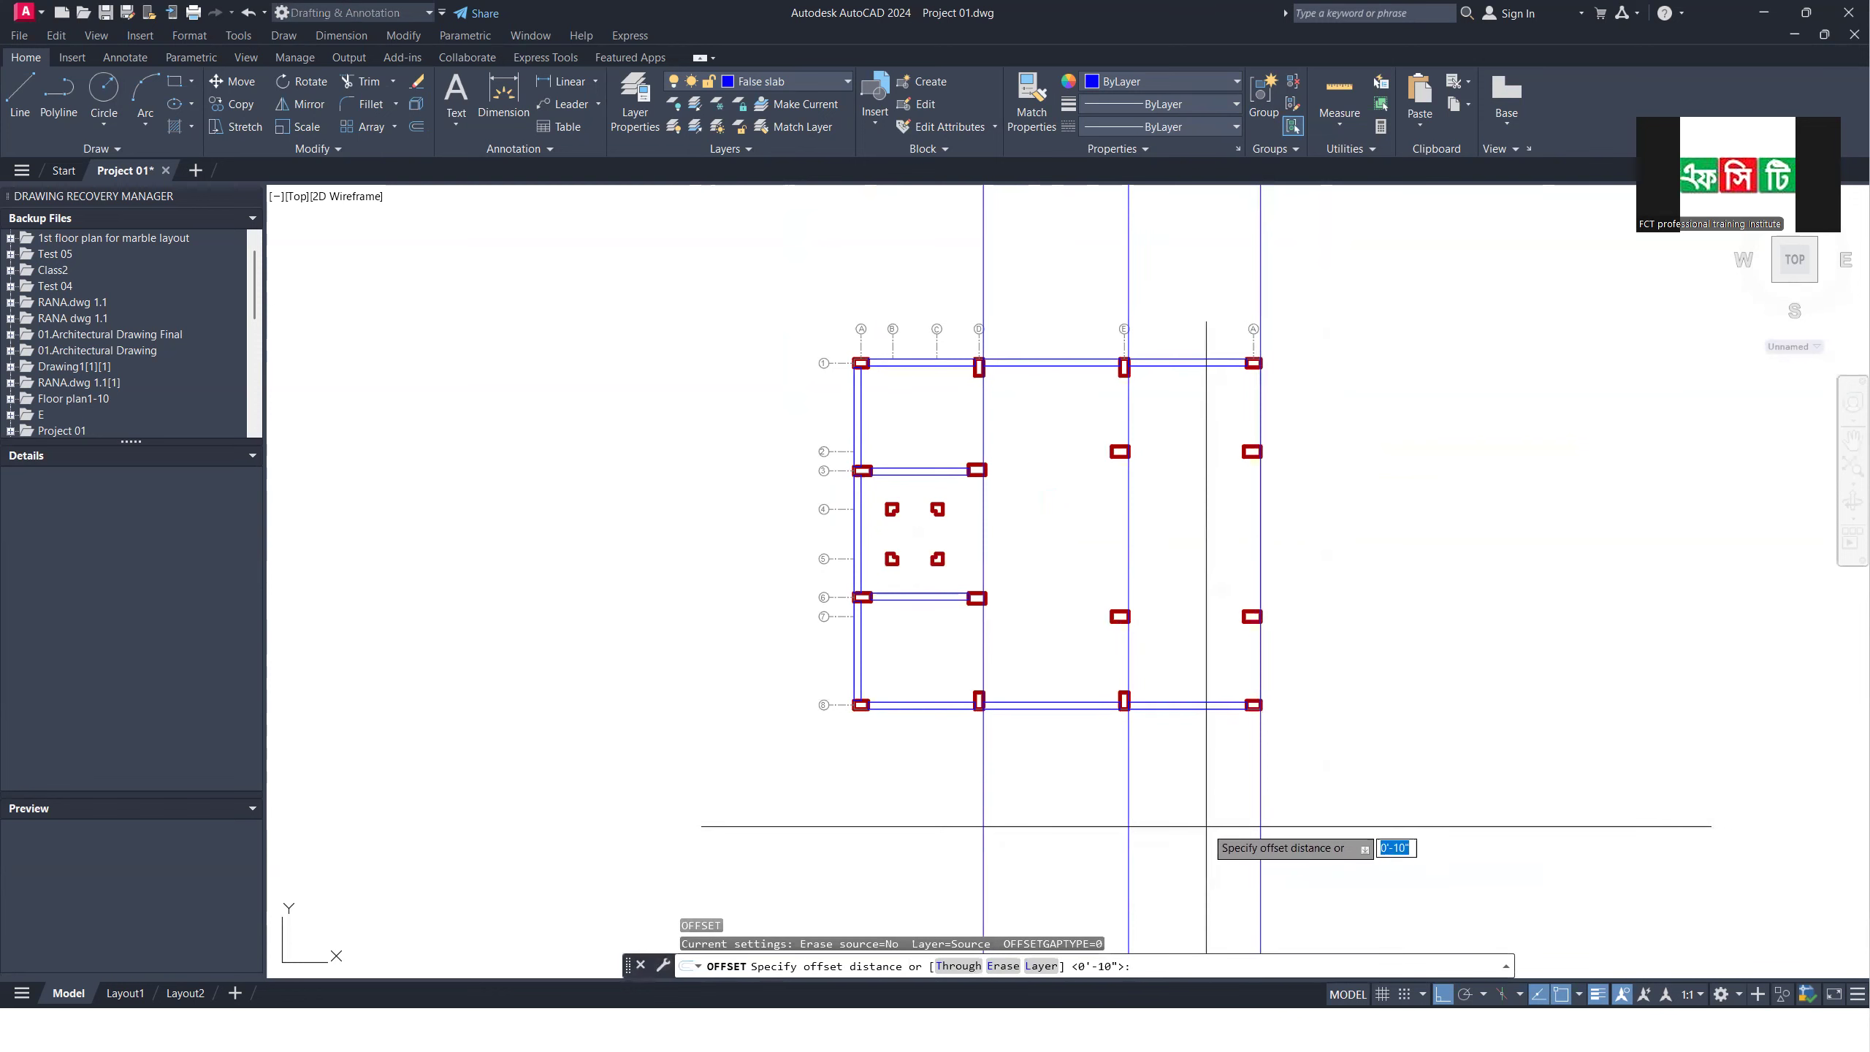
{"action": "key", "text": "Return"}
{"action": "left_click", "coordinate": [1179, 829]}
{"action": "left_click", "coordinate": [1128, 807]}
{"action": "left_click", "coordinate": [1064, 802]}
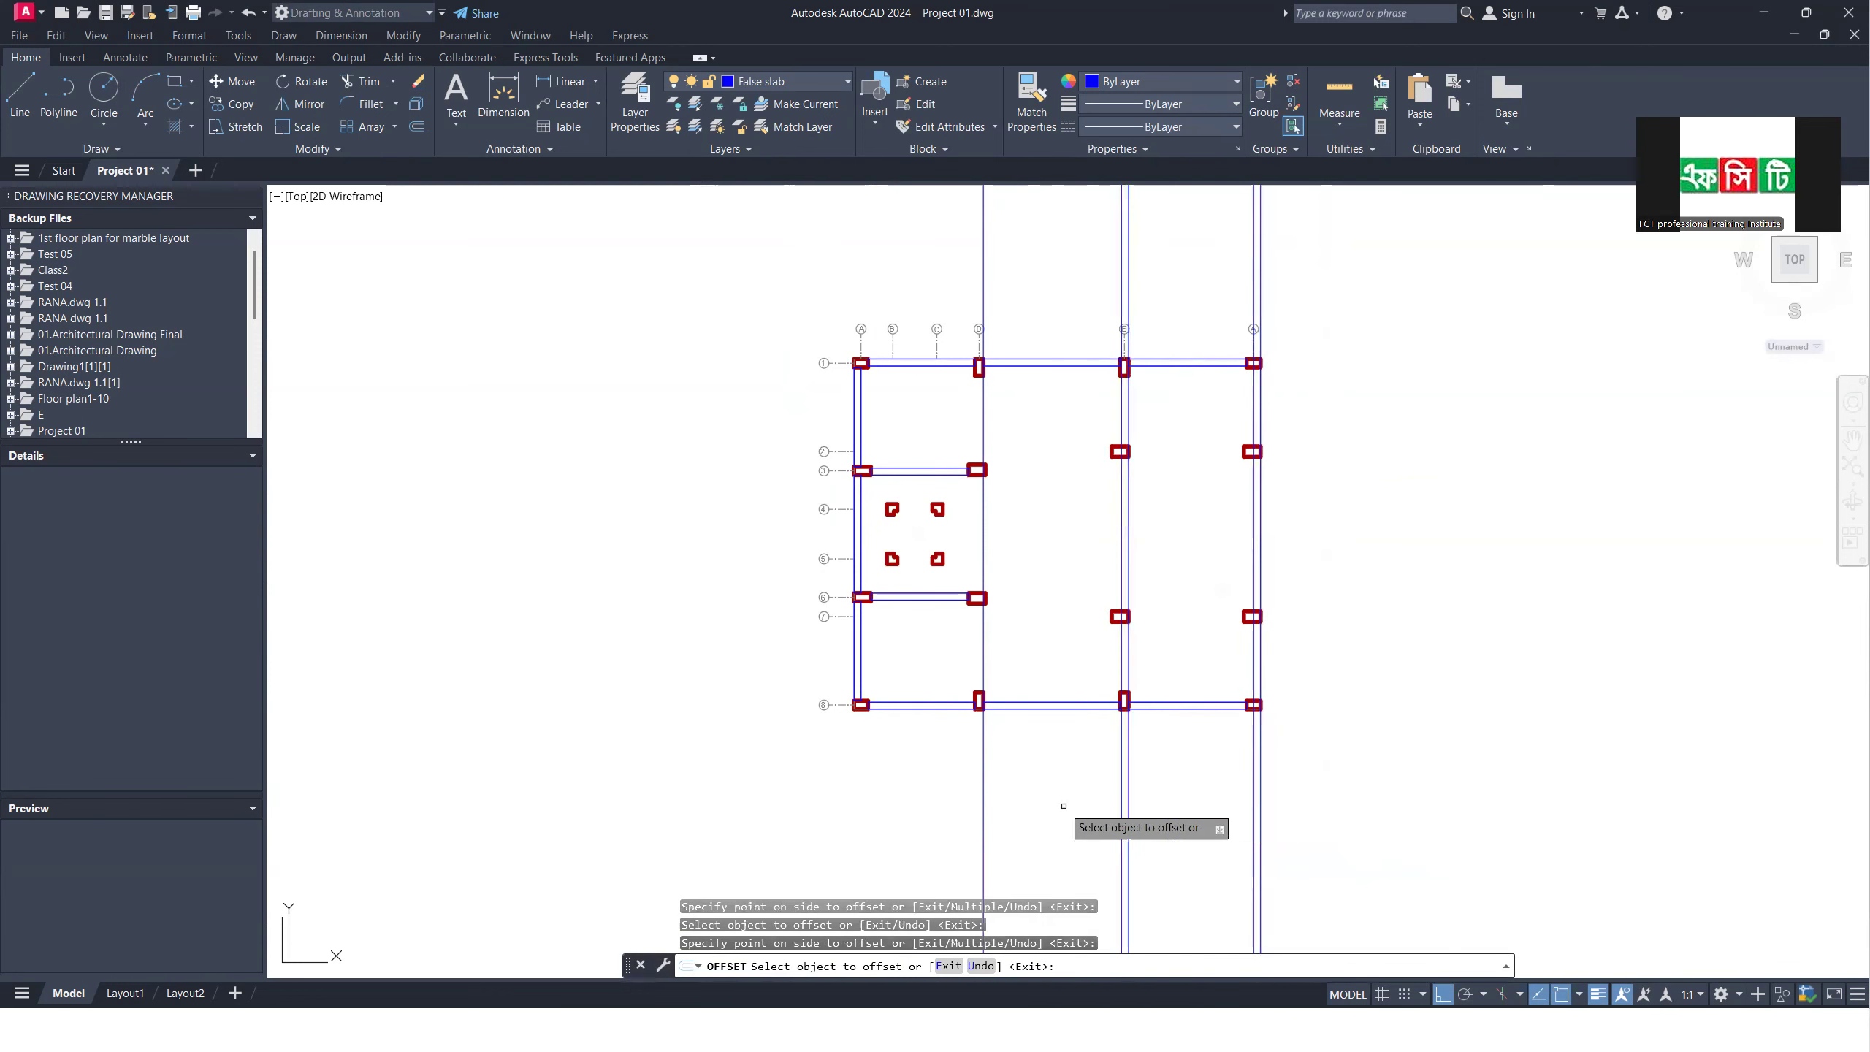
{"action": "left_click", "coordinate": [984, 772]}
{"action": "left_click", "coordinate": [973, 766]}
{"action": "key", "text": "Return"}
Step: Create boundary outlines between the paired vertical construction lines in every bay along gridlines D, E and the far-right A
{"action": "type", "text": "bo"}
{"action": "key", "text": "Return"}
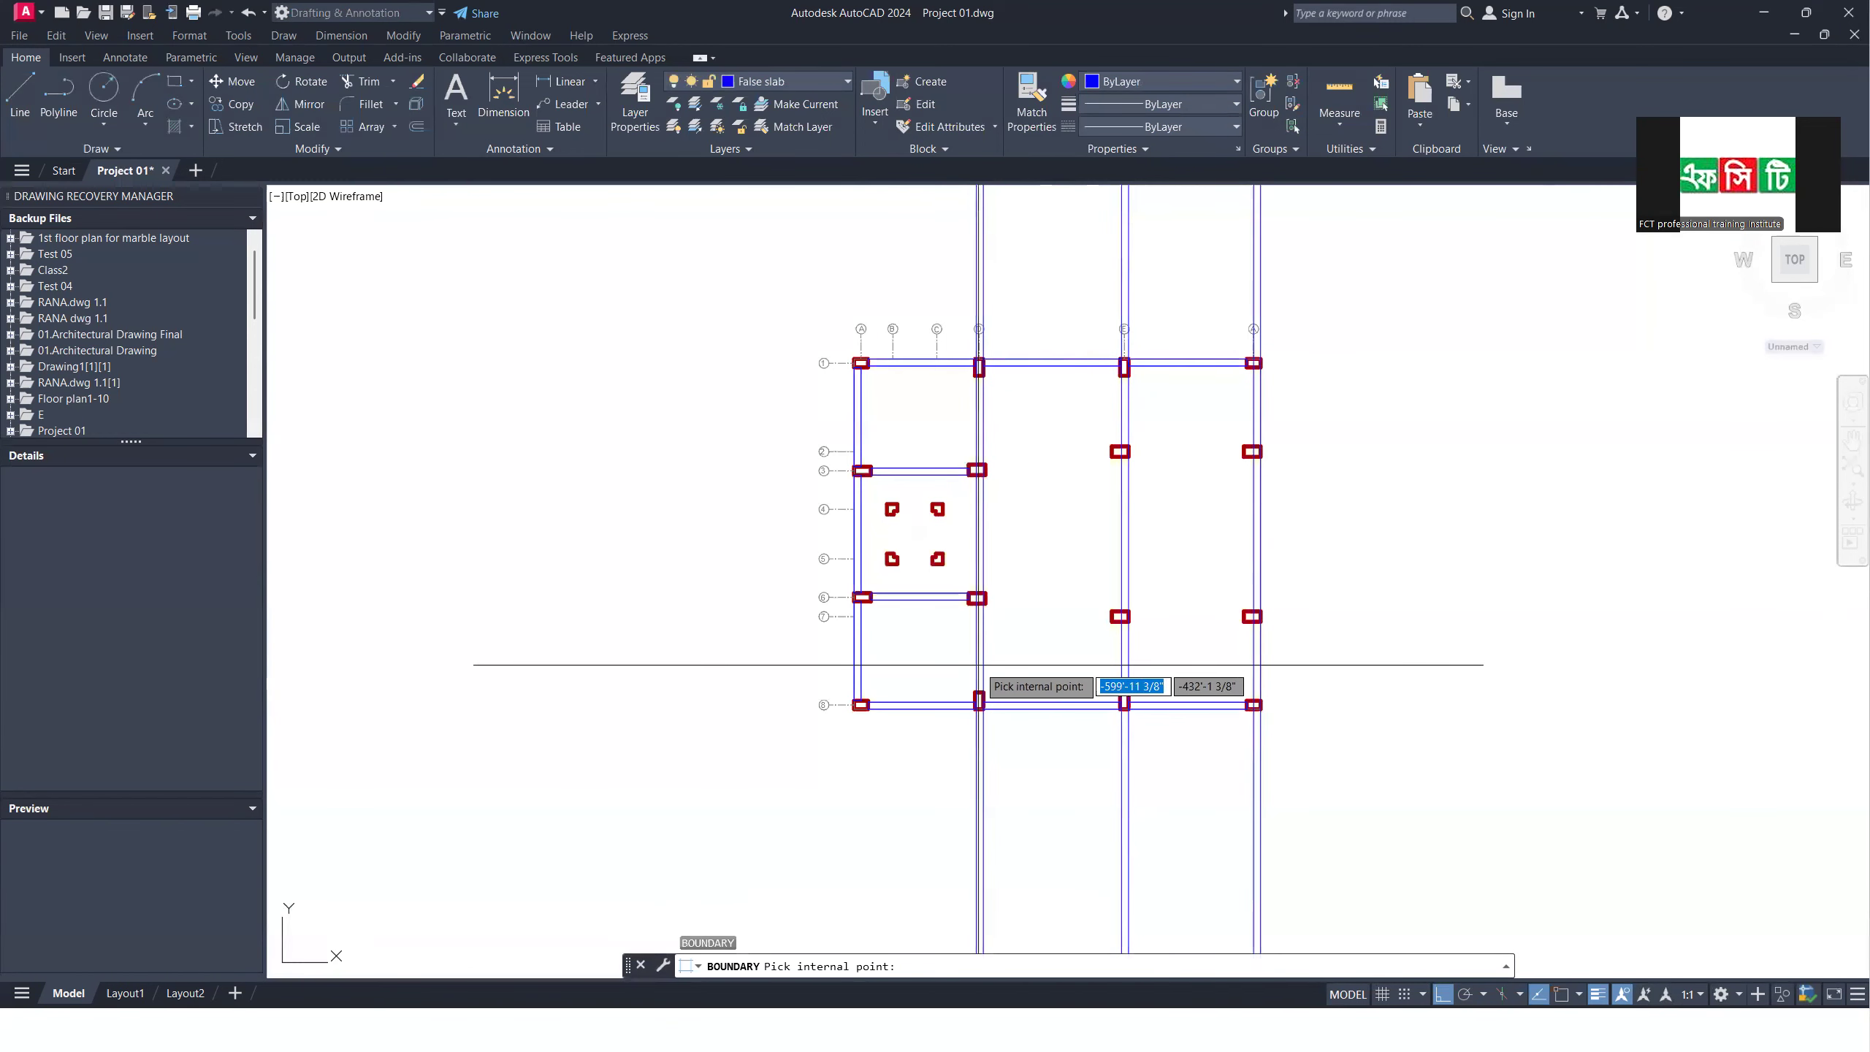
{"action": "left_click", "coordinate": [979, 665]}
{"action": "left_click", "coordinate": [1127, 663]}
{"action": "left_click", "coordinate": [1256, 665]}
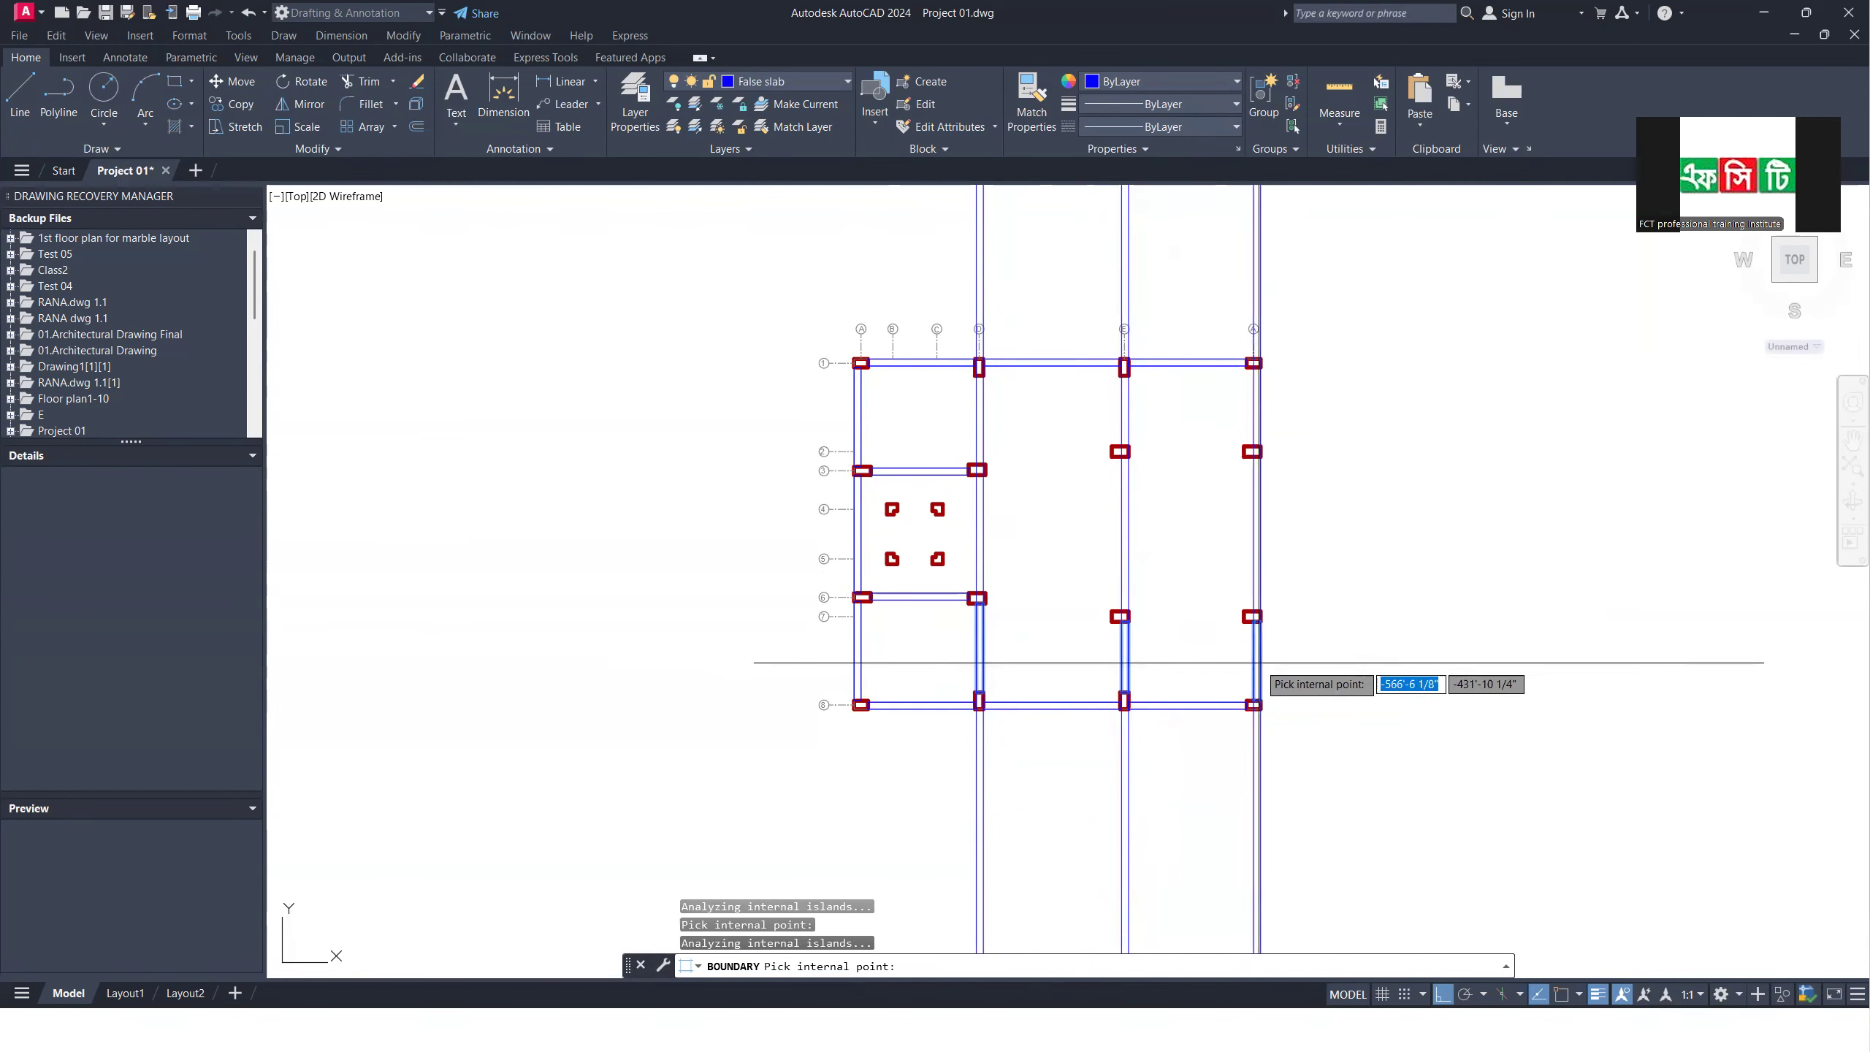
{"action": "left_click", "coordinate": [1256, 575]}
{"action": "left_click", "coordinate": [1256, 425]}
{"action": "left_click", "coordinate": [1127, 419]}
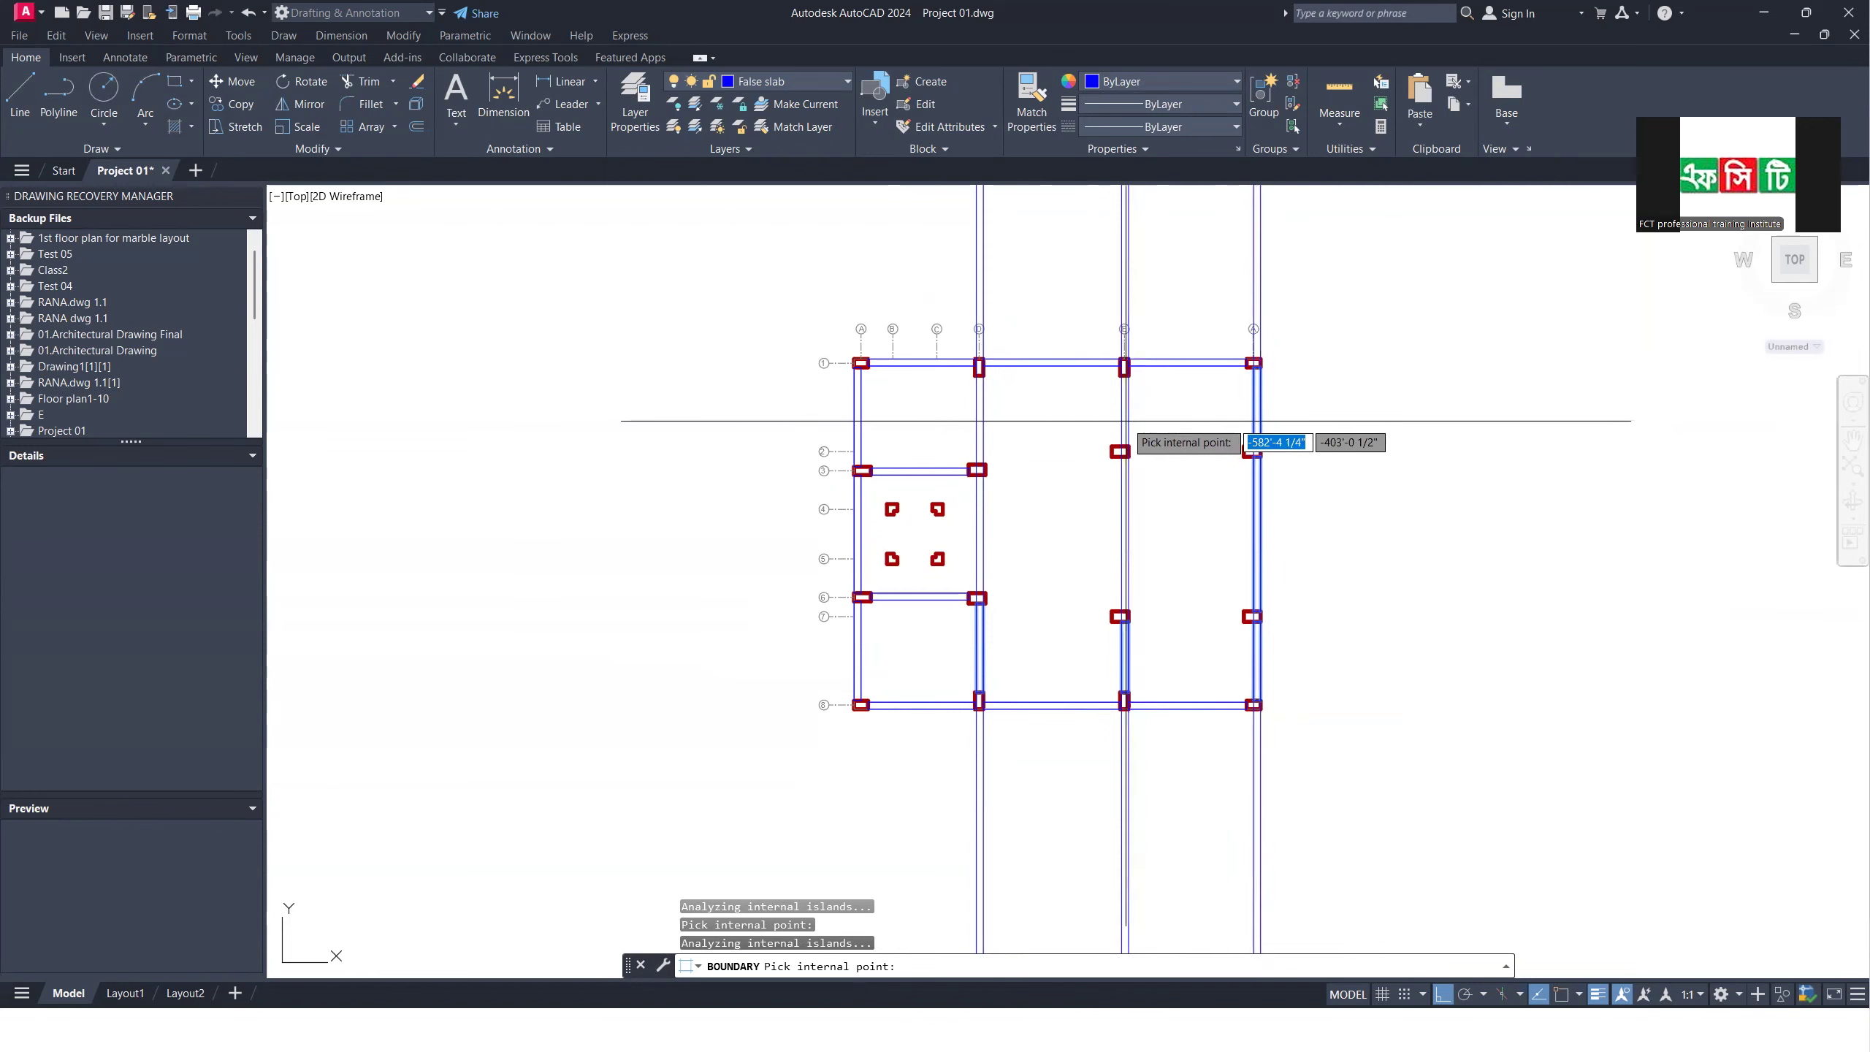
{"action": "left_click", "coordinate": [1125, 496]}
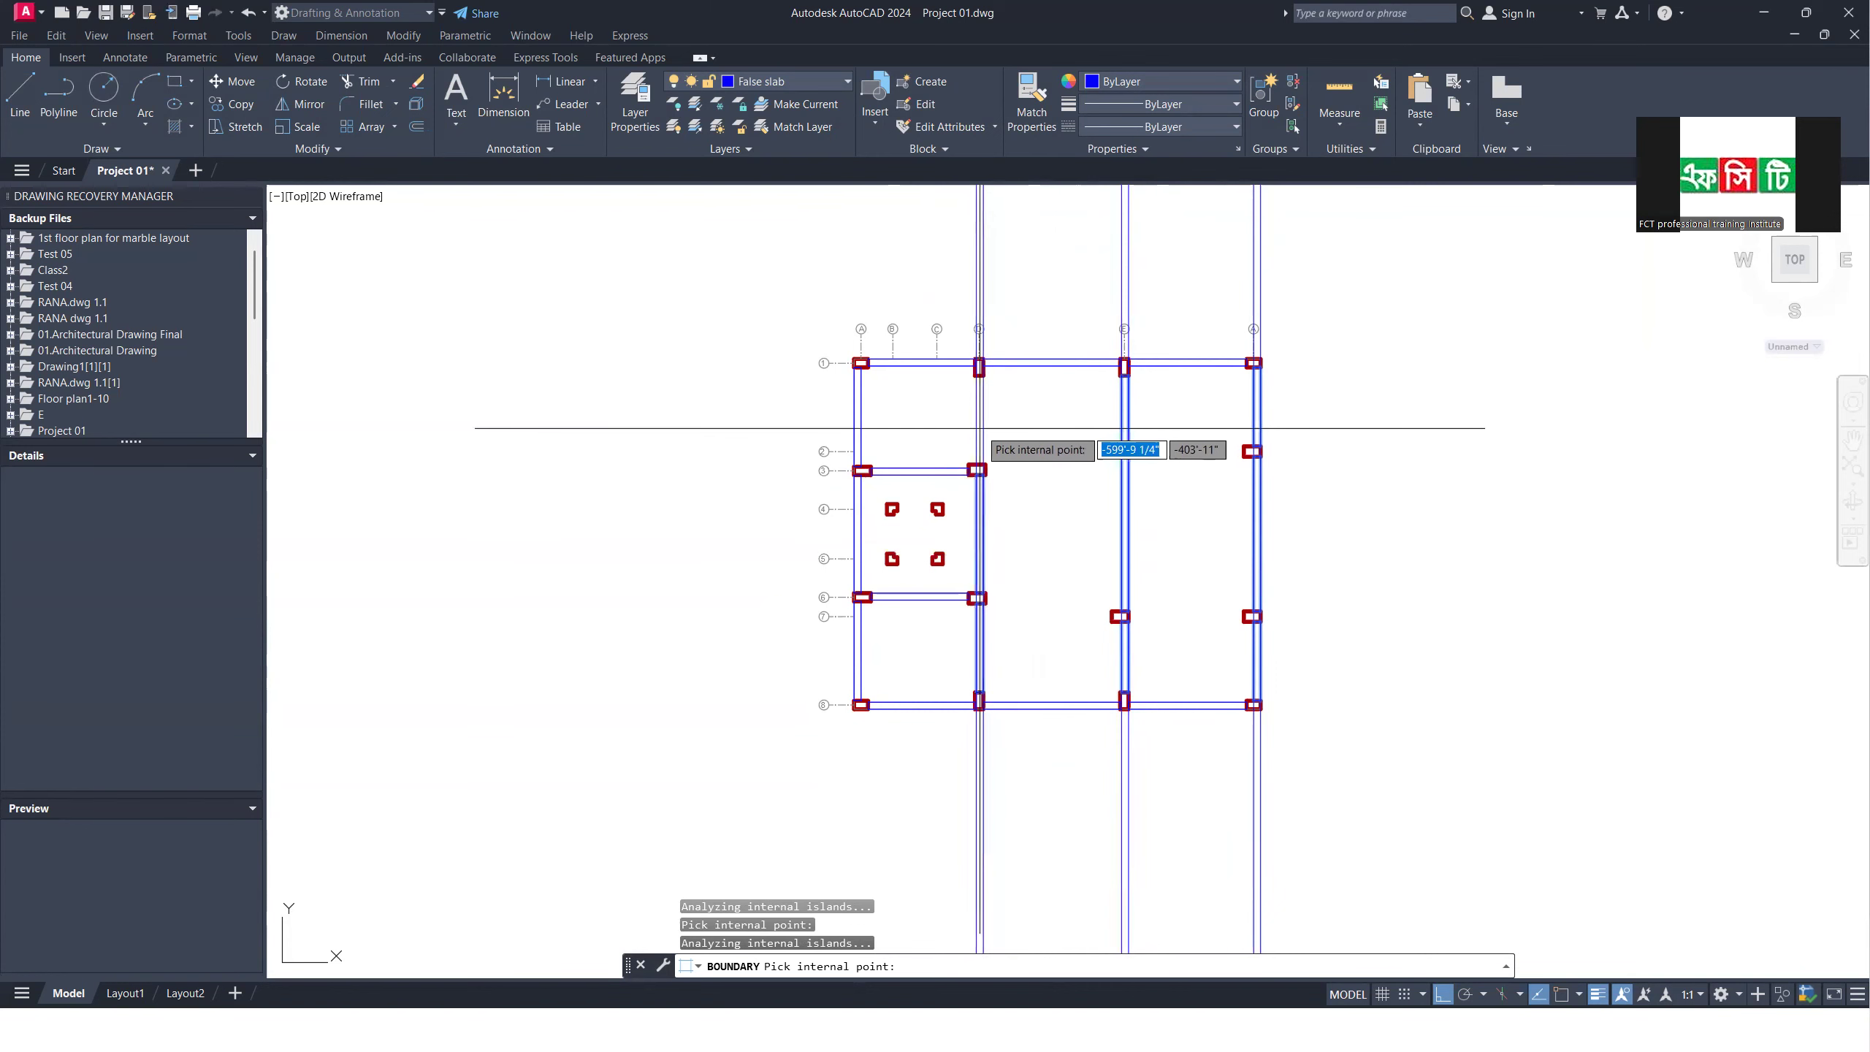
{"action": "scroll", "coordinate": [1171, 526], "scroll_direction": "down", "scroll_amount": 2}
{"action": "key", "text": "space"}
Step: Delete the six vertical construction lines, keeping the beam outlines
{"action": "left_click", "coordinate": [1303, 753]}
{"action": "left_click", "coordinate": [962, 815]}
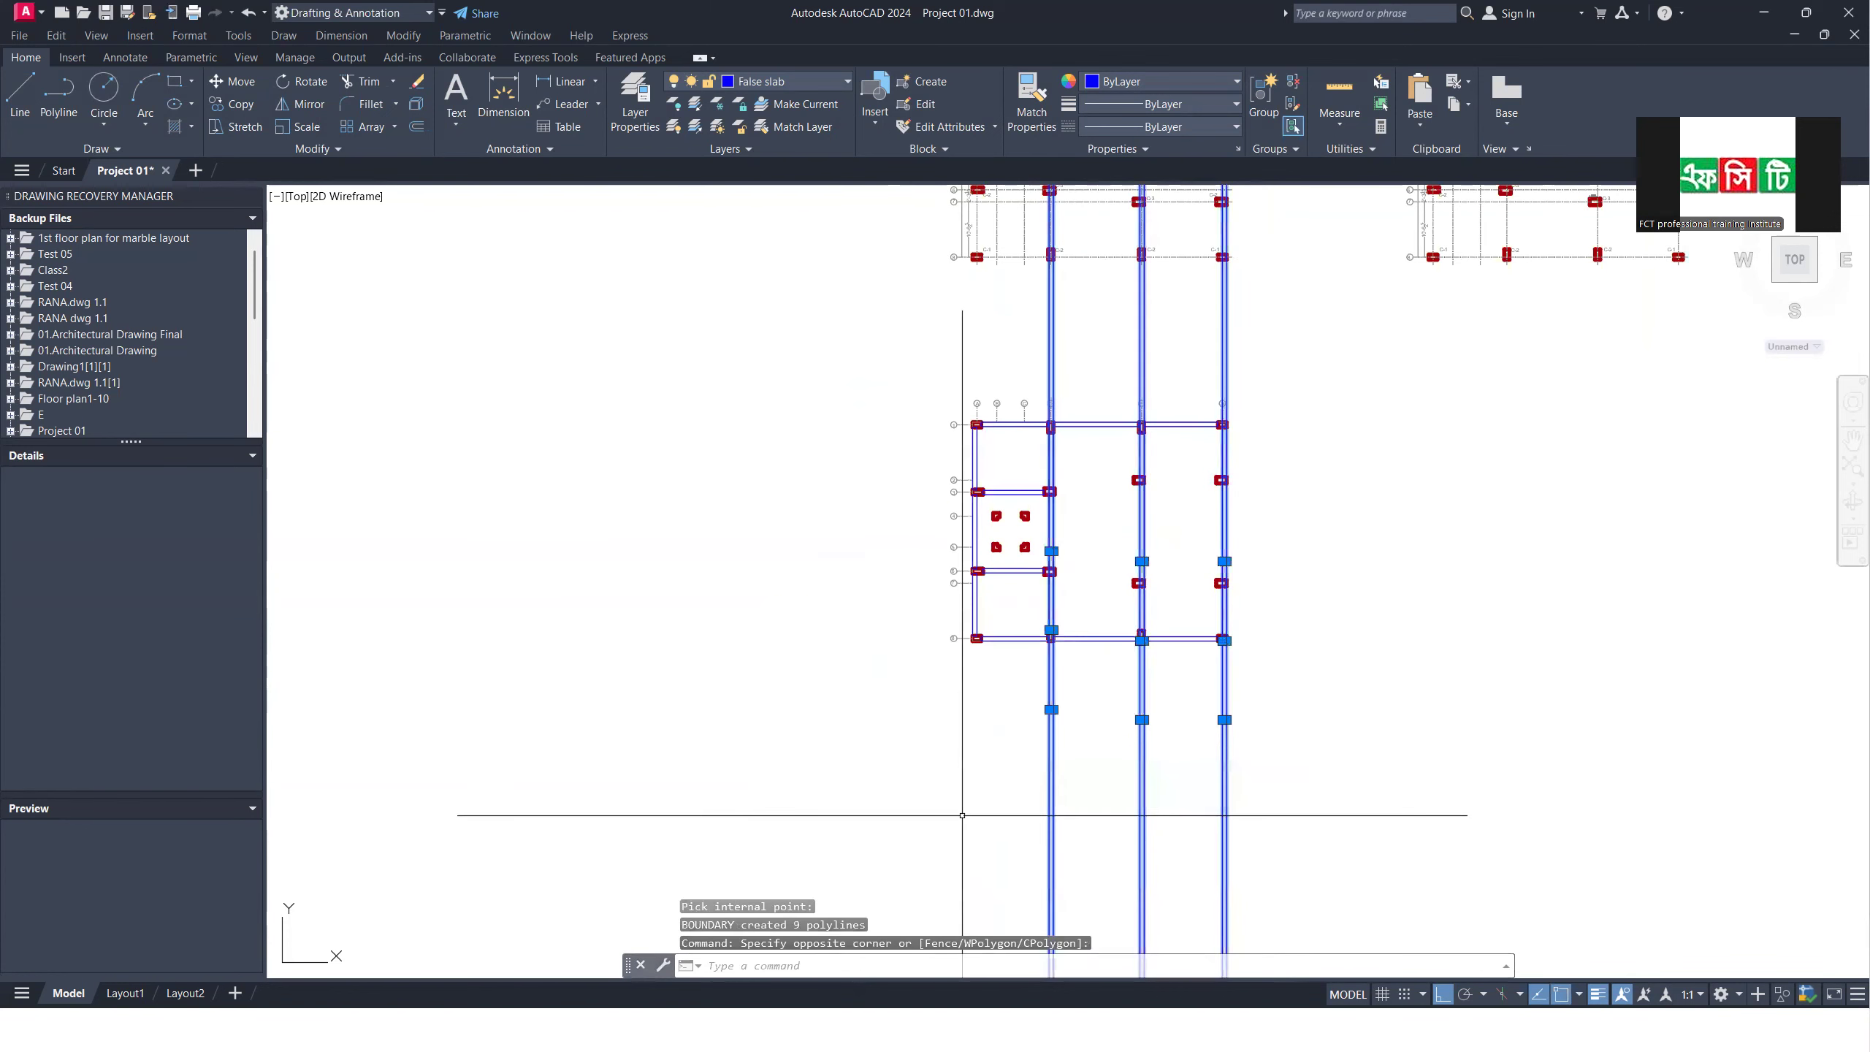
{"action": "type", "text": "E"}
{"action": "key", "text": "Return"}
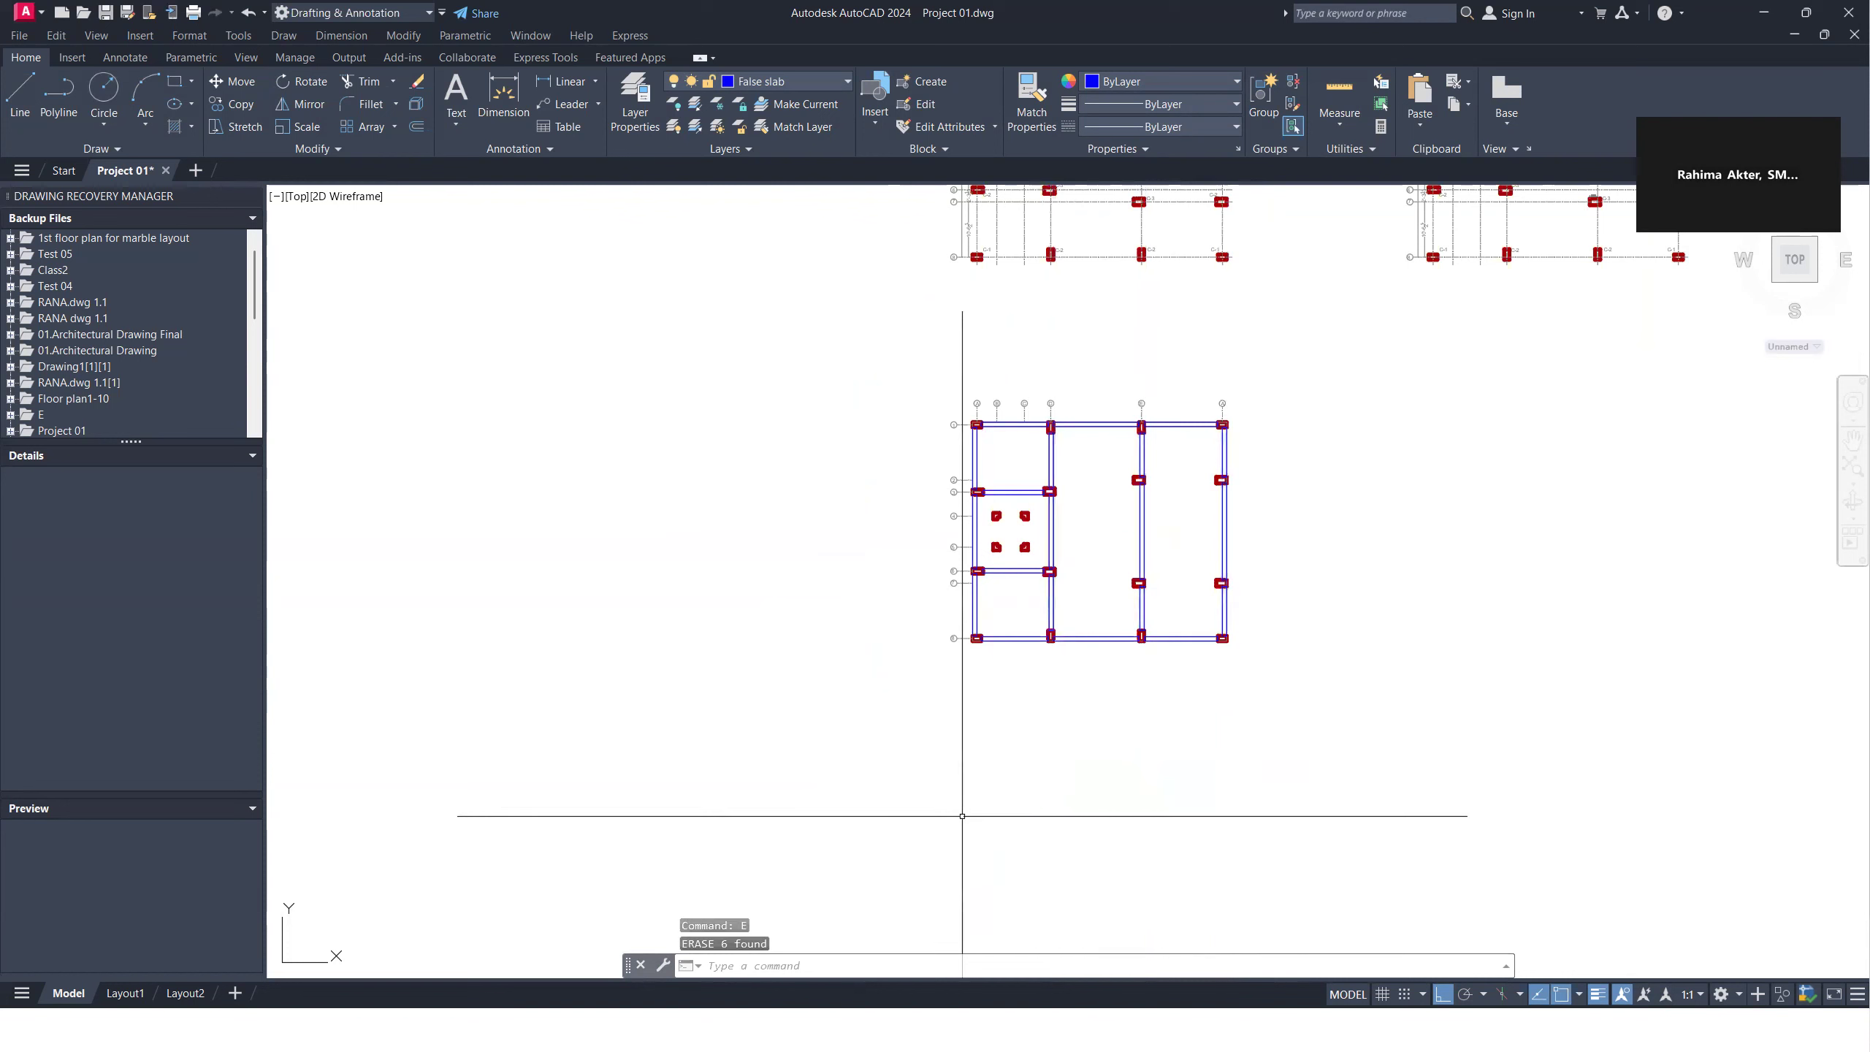
Step: Explode the window block in the guard room's outer wall on the ground floor plan
{"action": "scroll", "coordinate": [1025, 607], "scroll_direction": "up", "scroll_amount": 2}
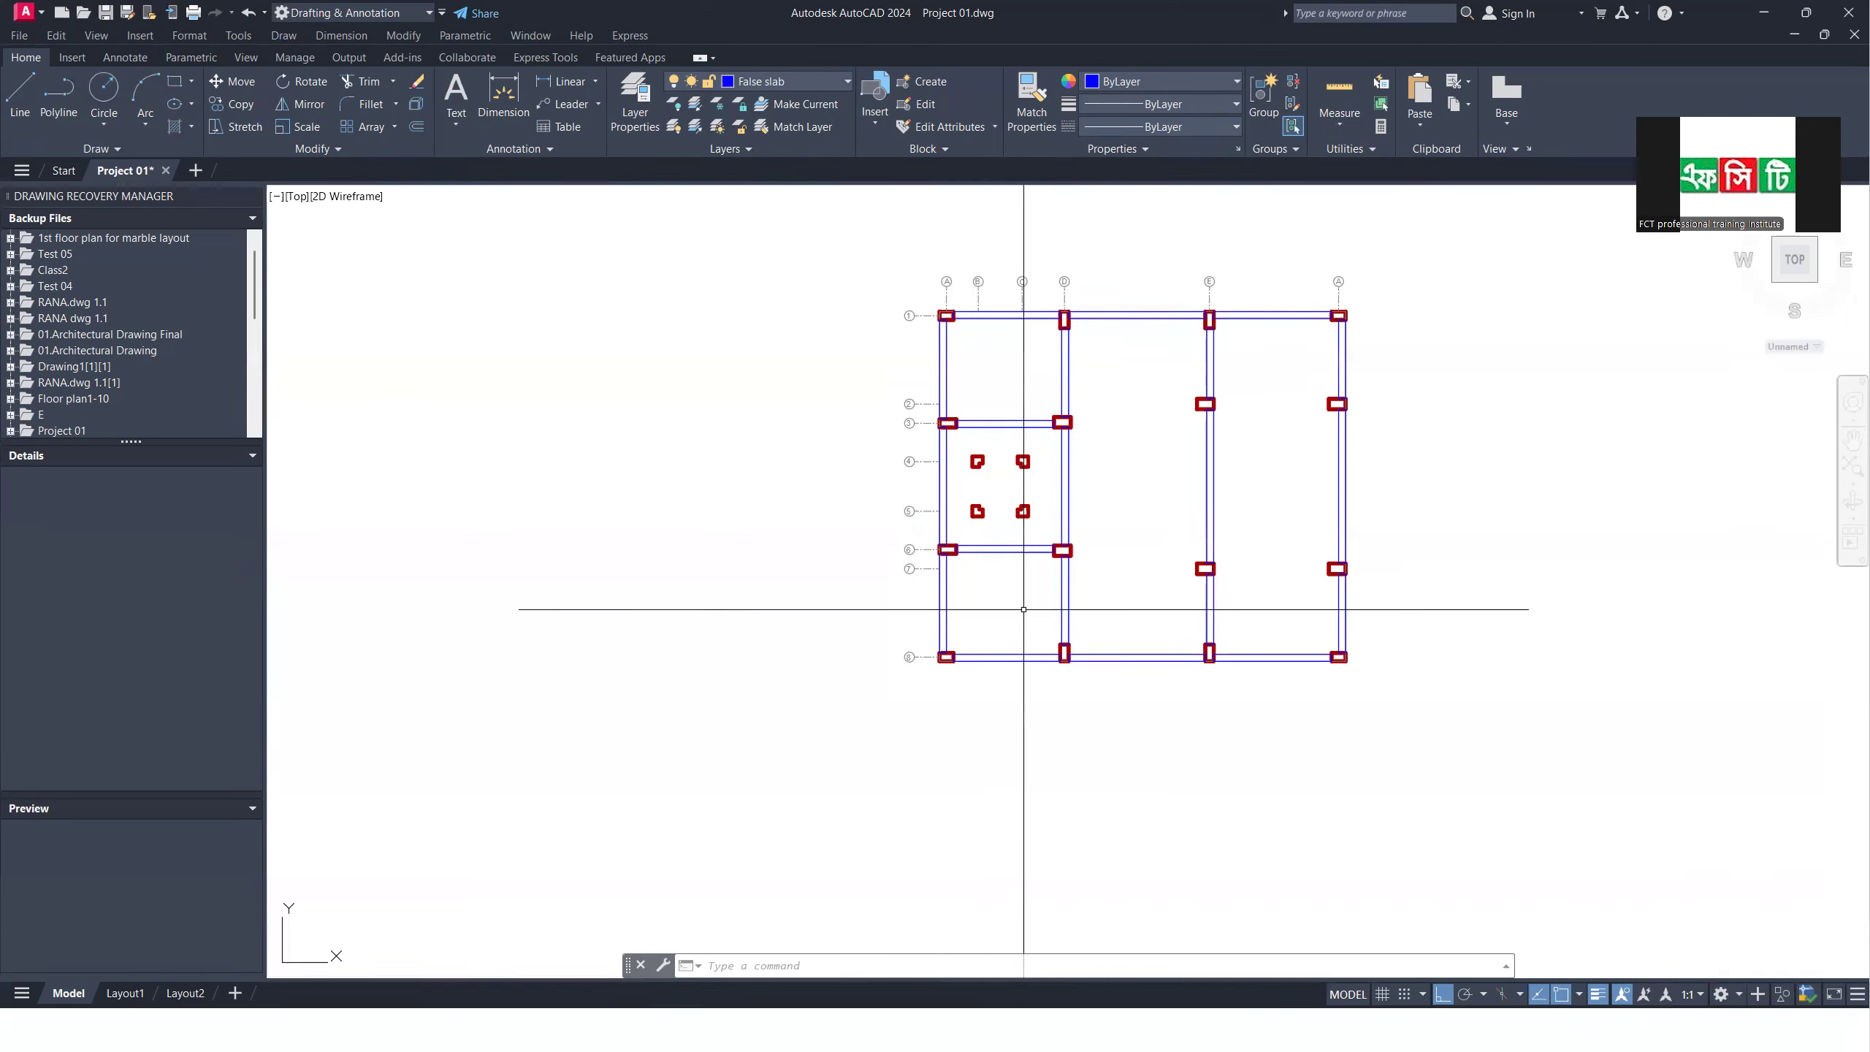
{"action": "scroll", "coordinate": [1025, 609], "scroll_direction": "down", "scroll_amount": 10}
{"action": "scroll", "coordinate": [1164, 385], "scroll_direction": "up", "scroll_amount": 6}
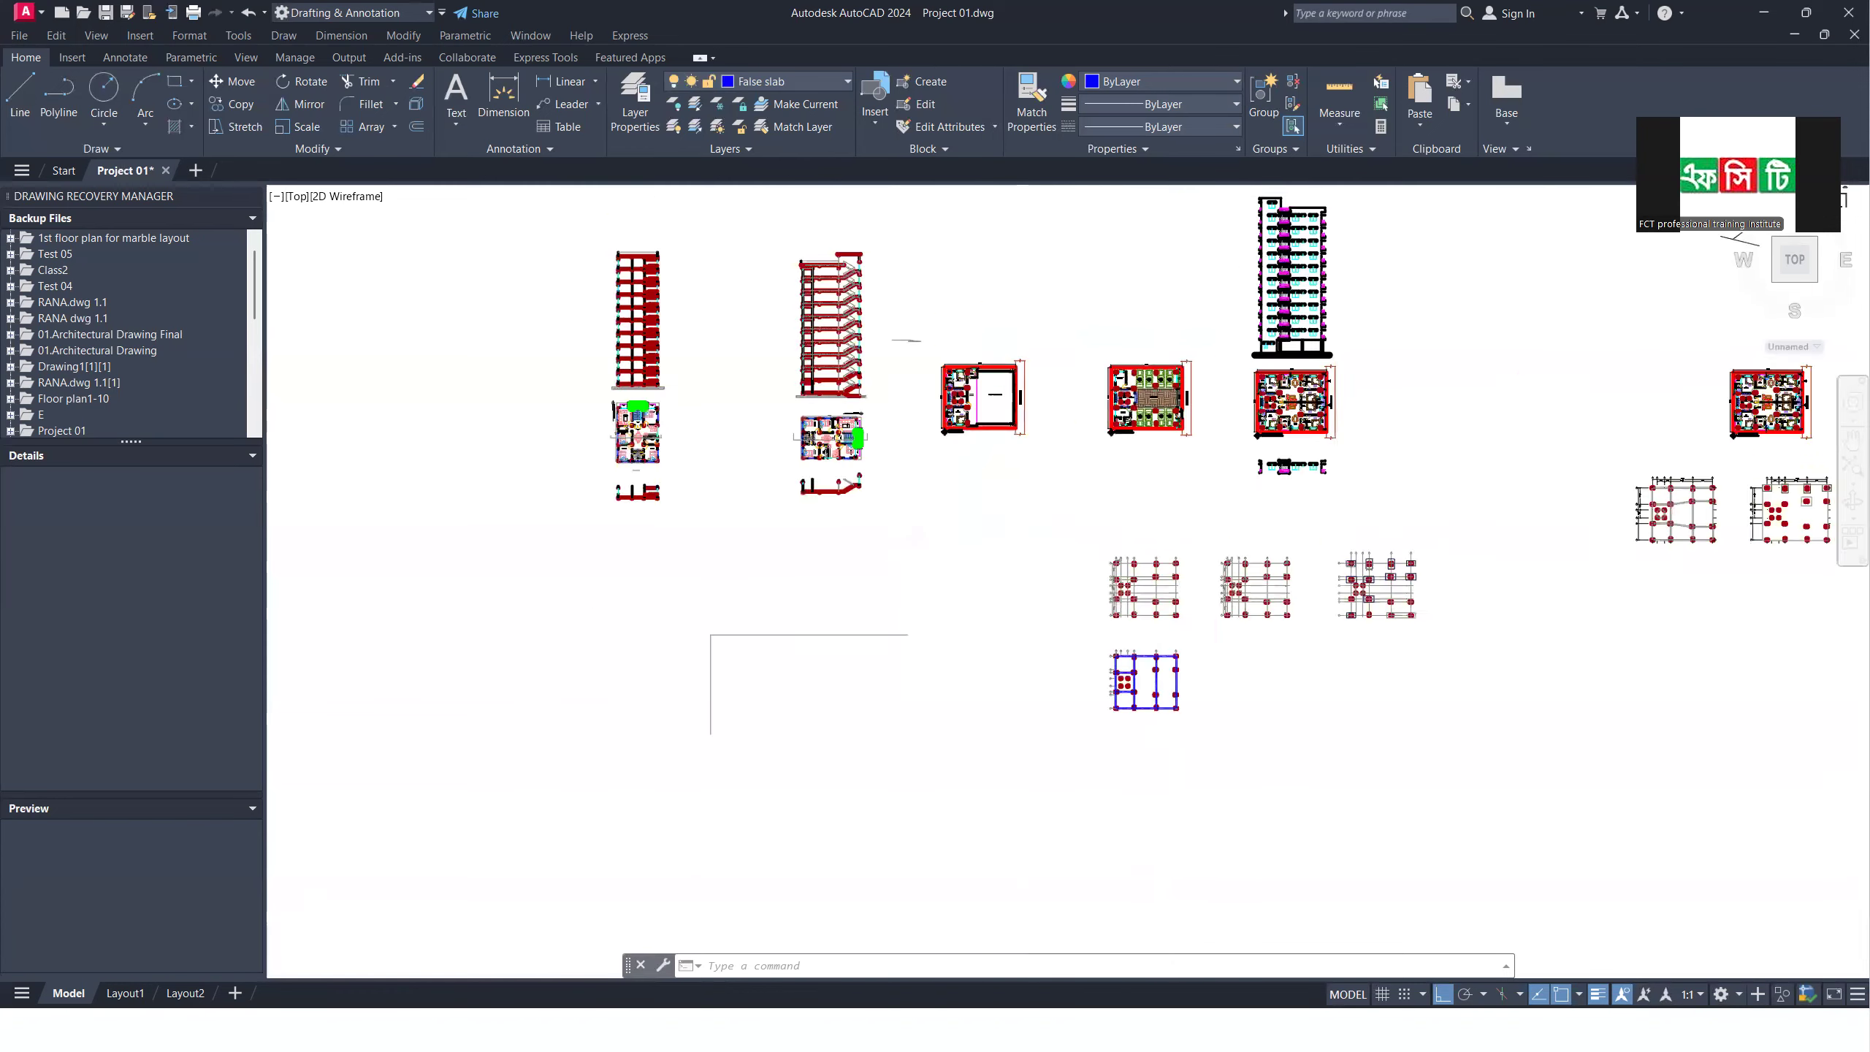
{"action": "scroll", "coordinate": [1164, 386], "scroll_direction": "up", "scroll_amount": 4}
{"action": "scroll", "coordinate": [1216, 490], "scroll_direction": "up", "scroll_amount": 4}
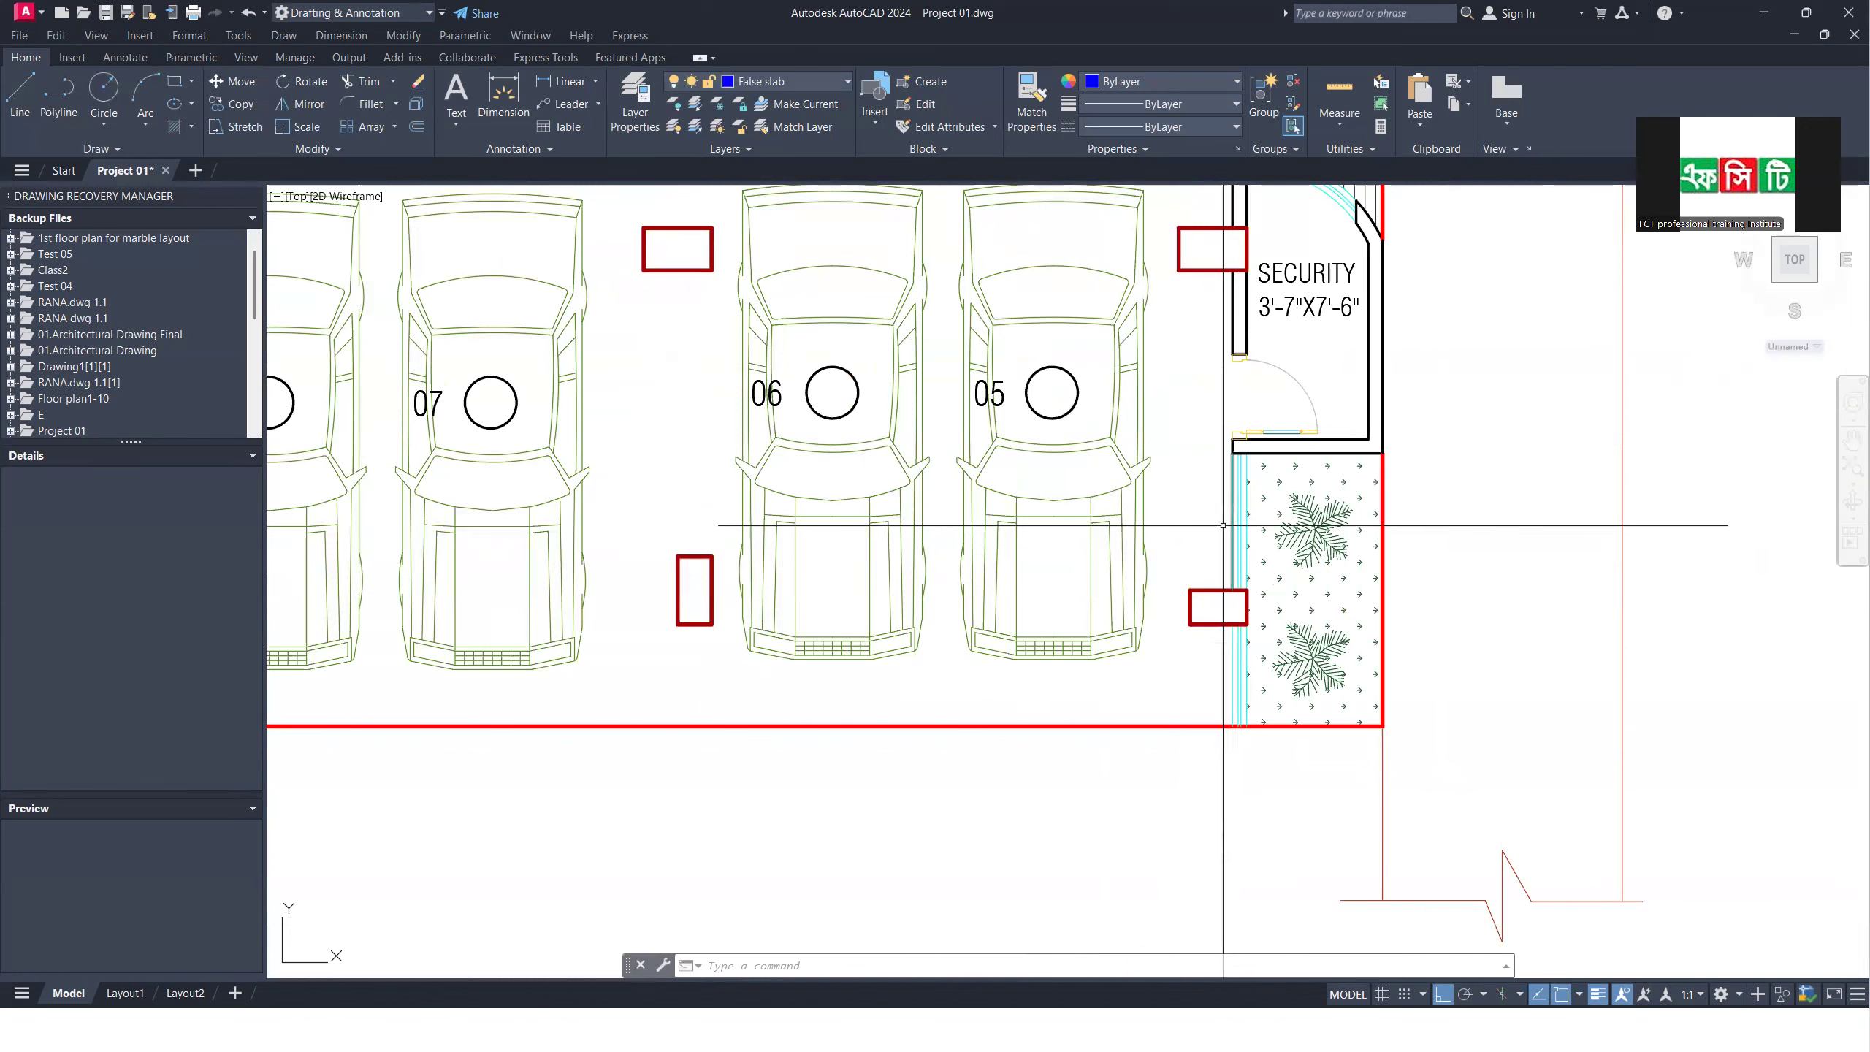
{"action": "scroll", "coordinate": [1221, 529], "scroll_direction": "down", "scroll_amount": 6}
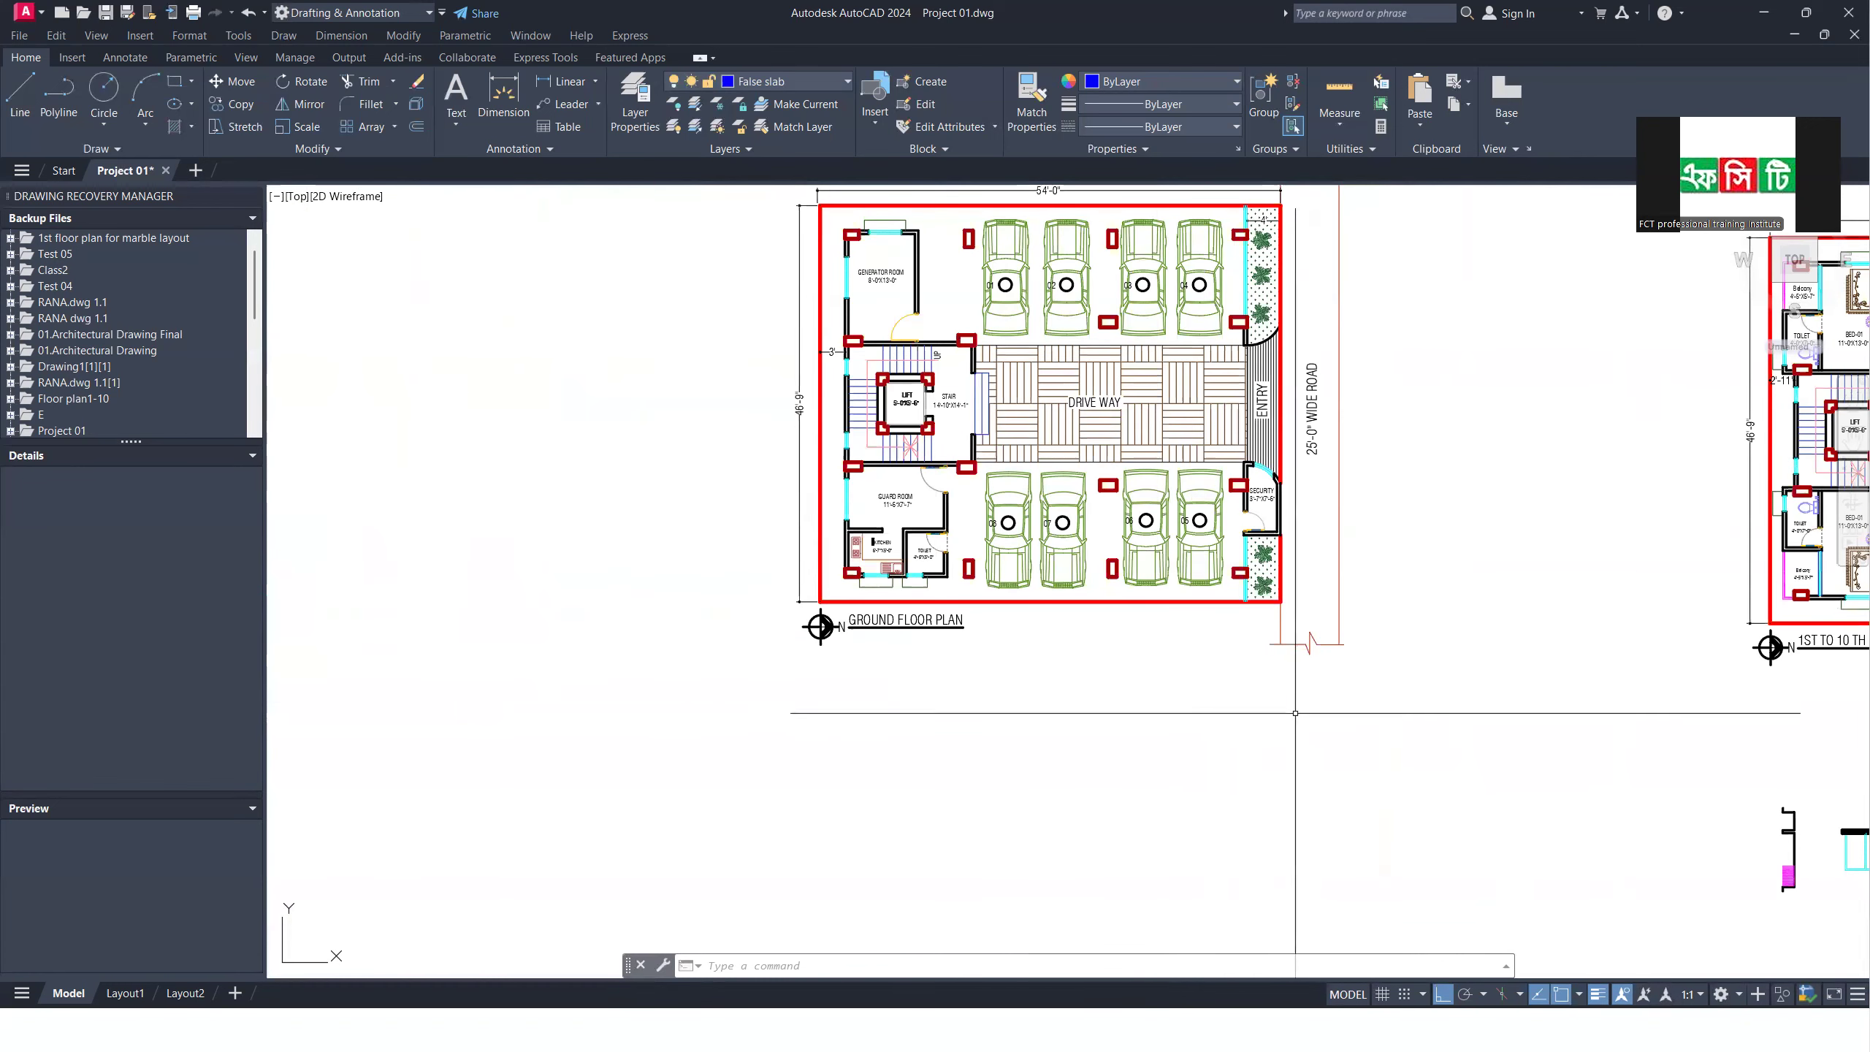
{"action": "scroll", "coordinate": [904, 502], "scroll_direction": "up", "scroll_amount": 2}
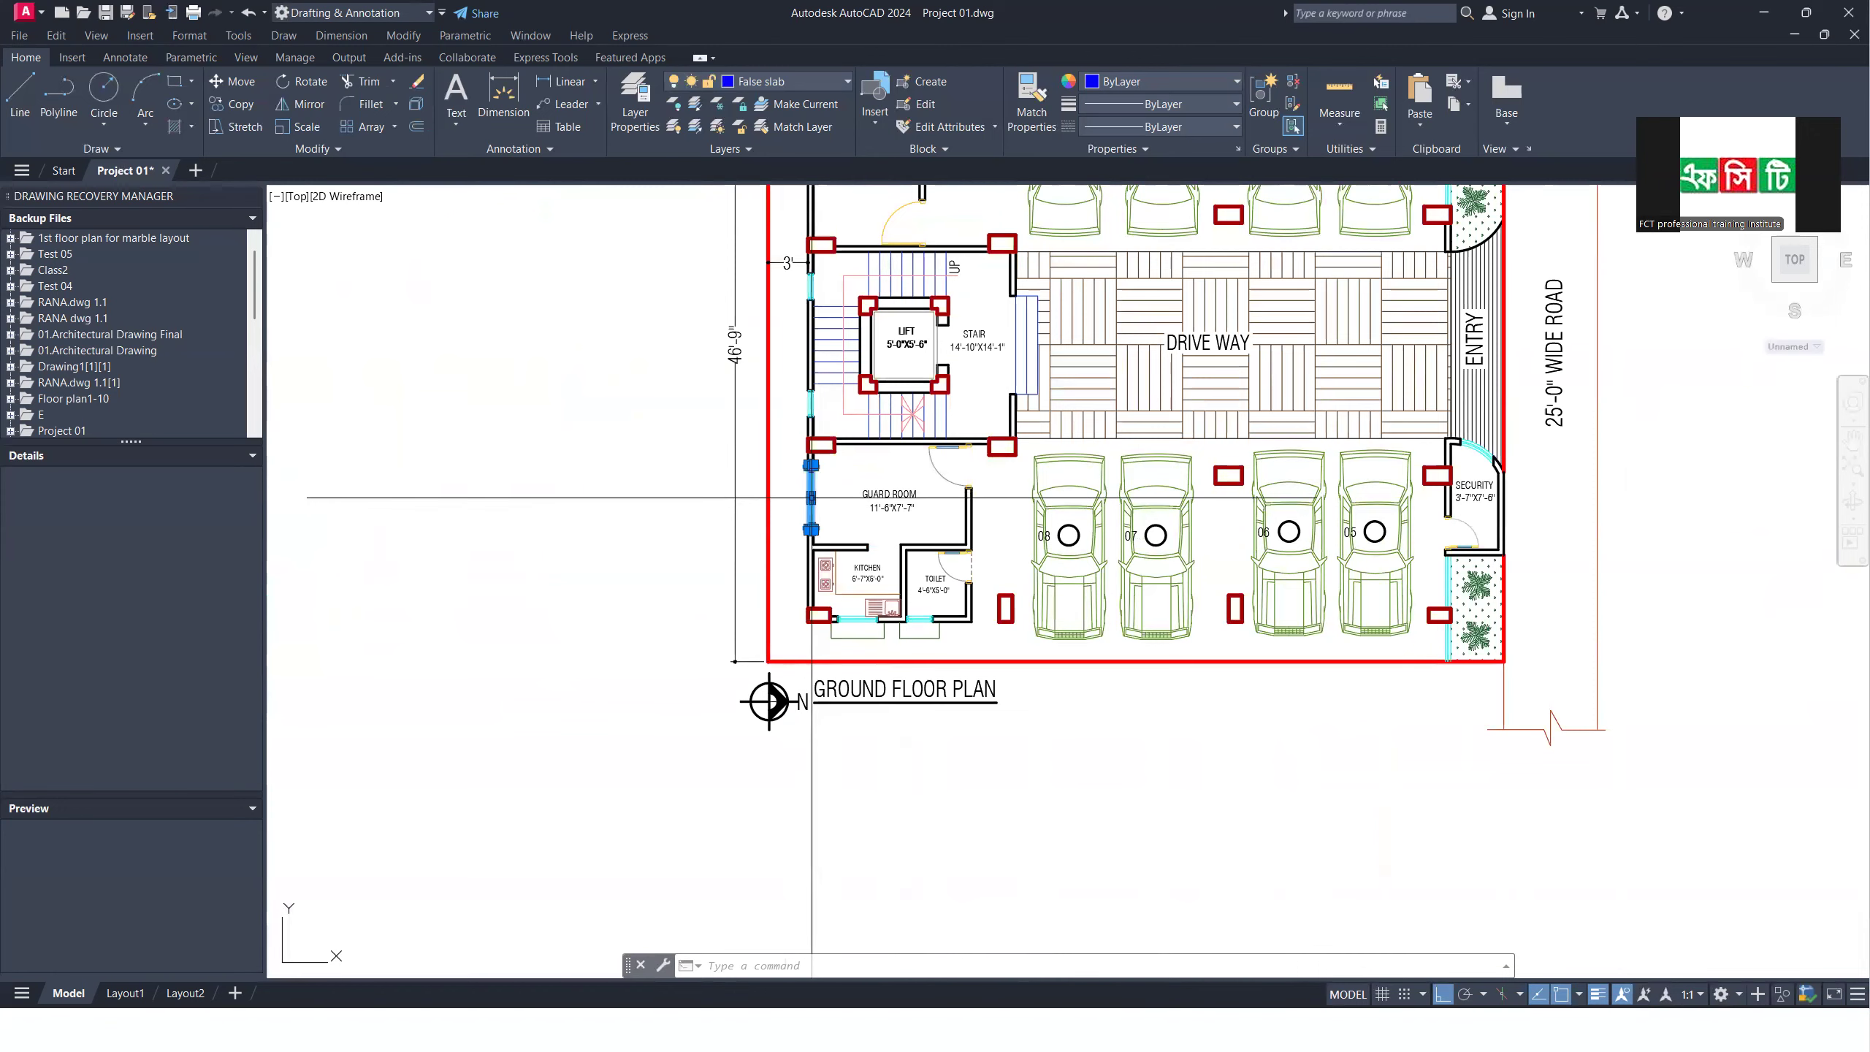
{"action": "scroll", "coordinate": [811, 497], "scroll_direction": "up", "scroll_amount": 4}
{"action": "type", "text": "x"}
{"action": "key", "text": "Return"}
Step: Place horizontal construction lines through the upper edges of the row 2 and row 7 columns in the beam plan
{"action": "scroll", "coordinate": [920, 589], "scroll_direction": "down", "scroll_amount": 8}
{"action": "scroll", "coordinate": [960, 718], "scroll_direction": "up", "scroll_amount": 4}
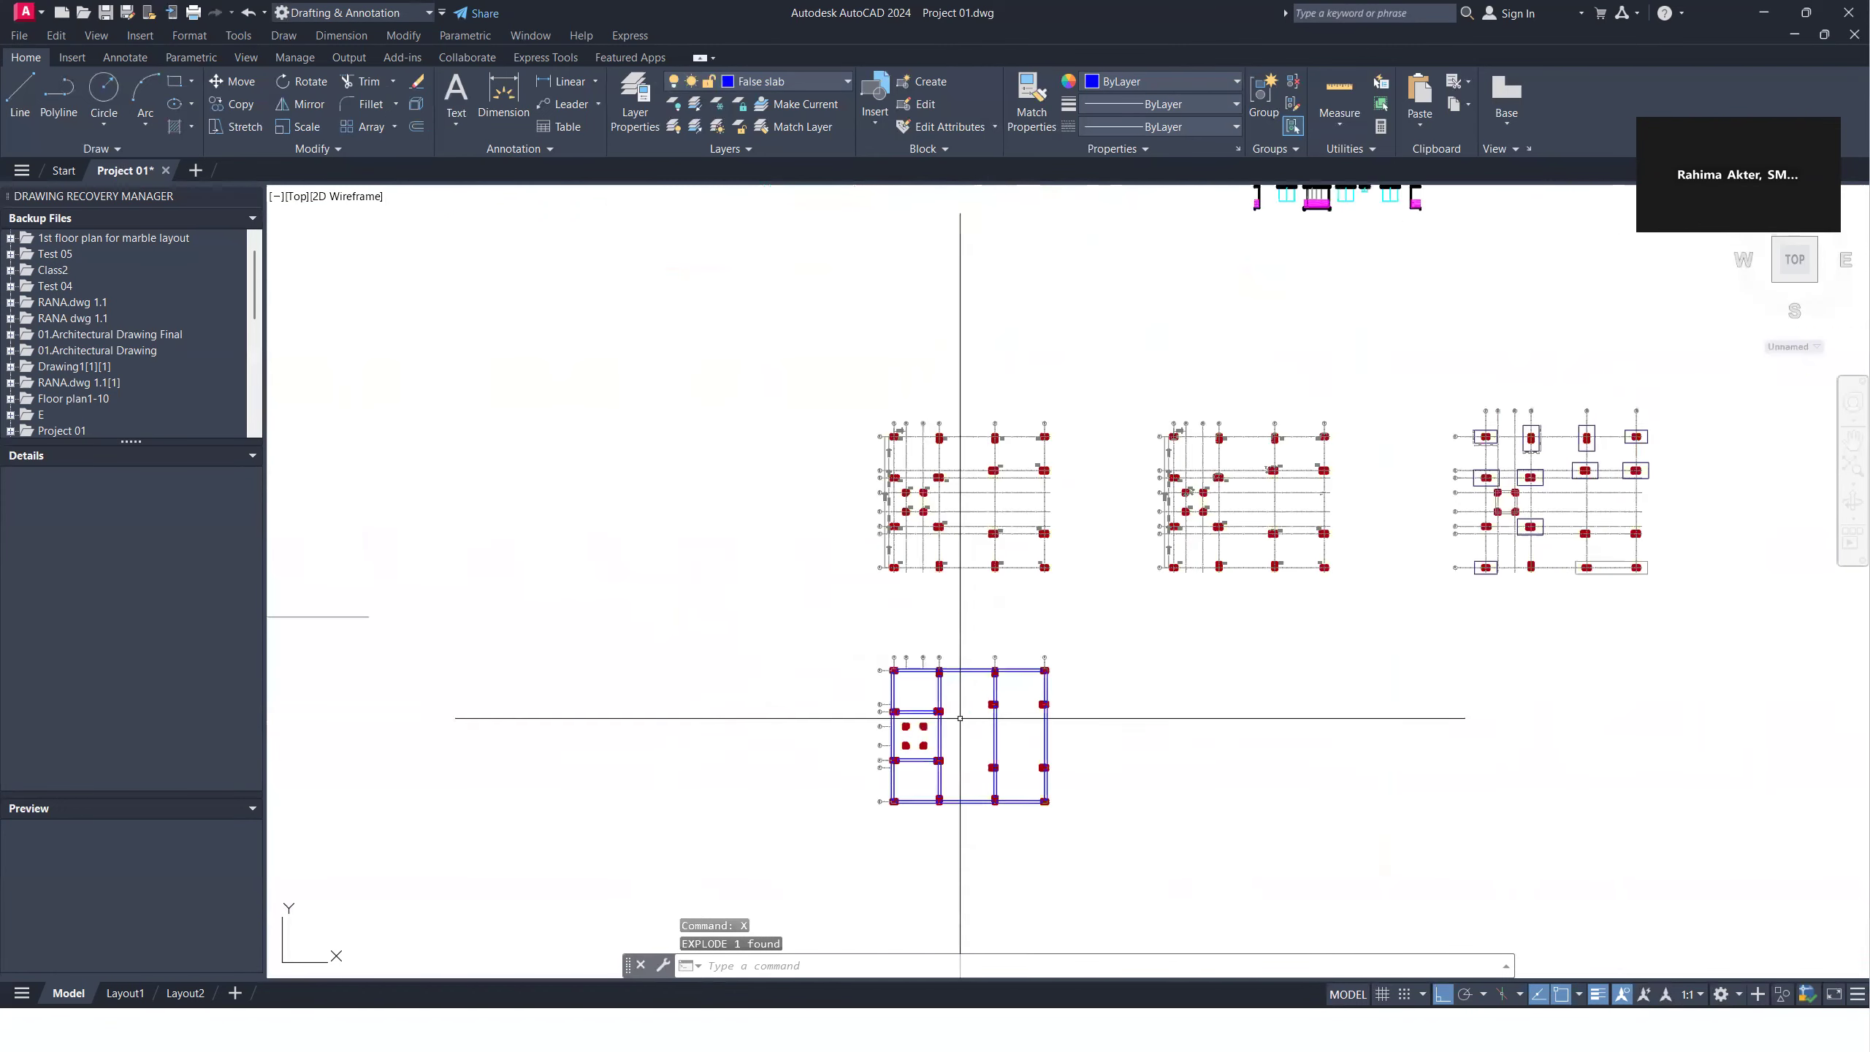
{"action": "scroll", "coordinate": [959, 718], "scroll_direction": "up", "scroll_amount": 4}
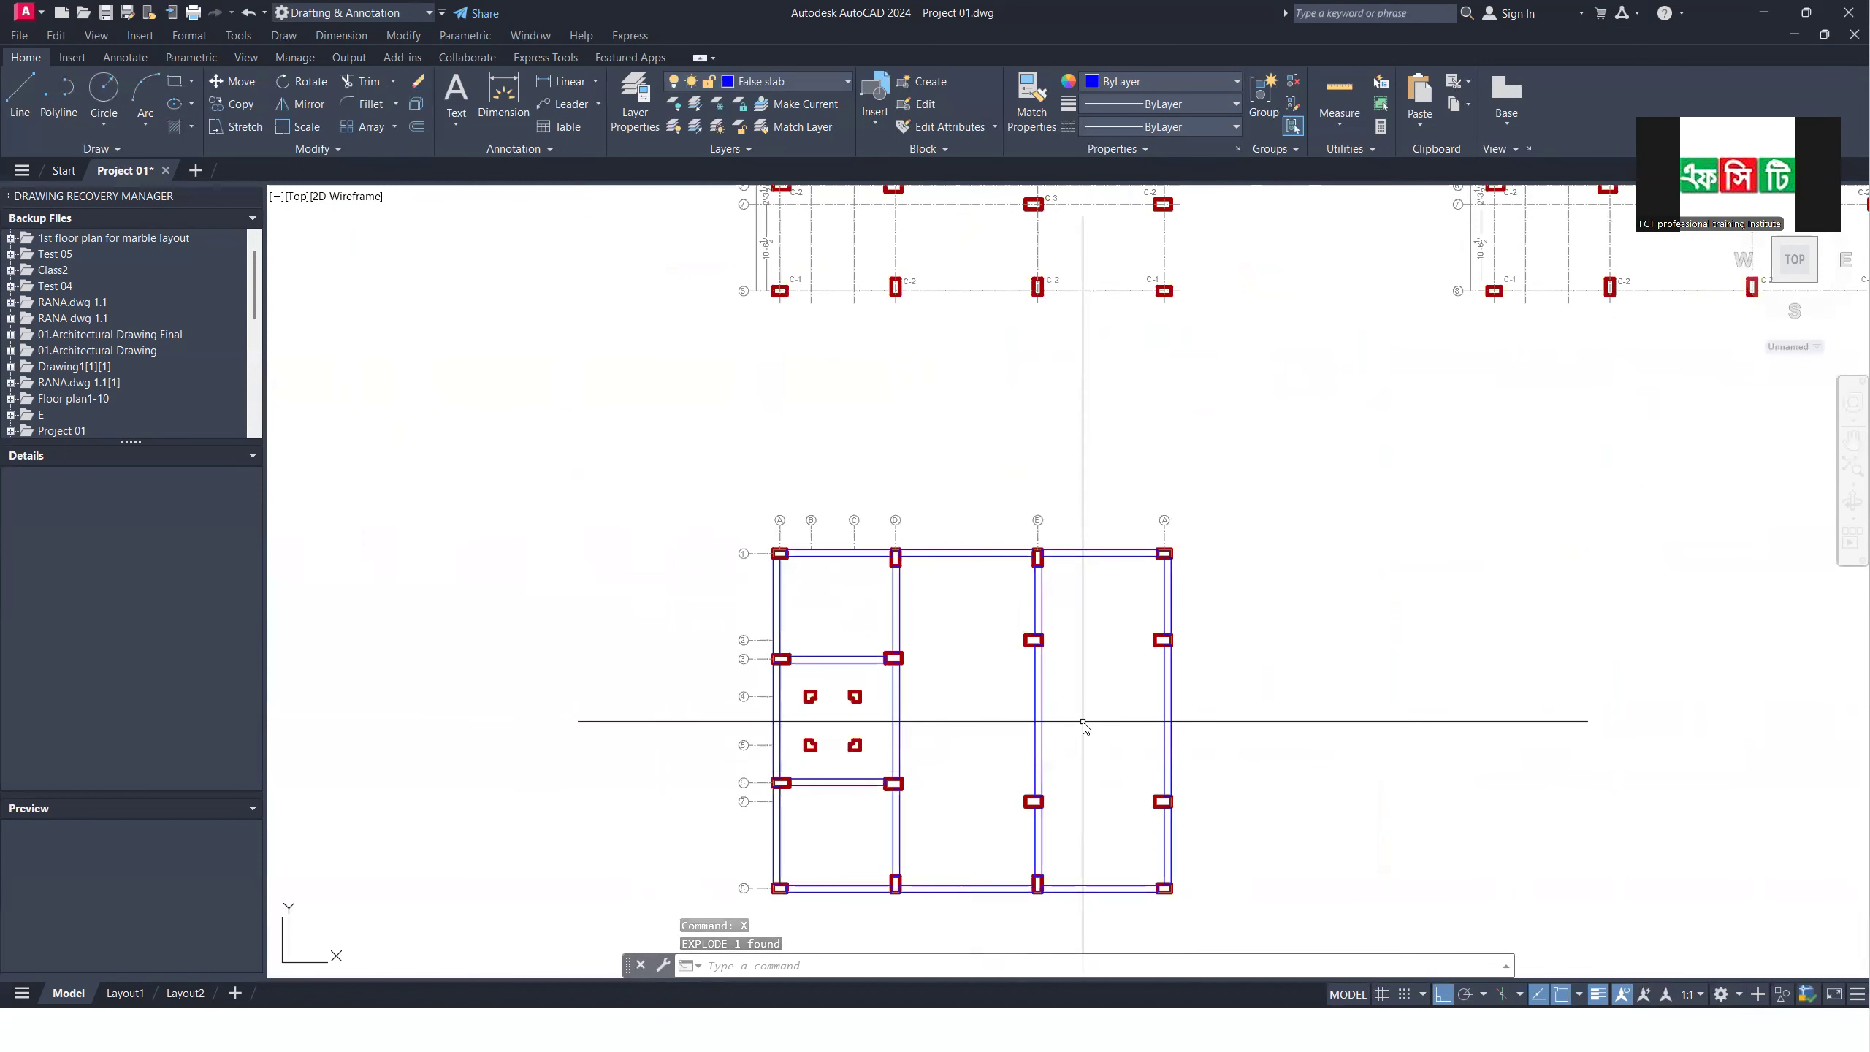
{"action": "type", "text": "xl"}
{"action": "key", "text": "Return"}
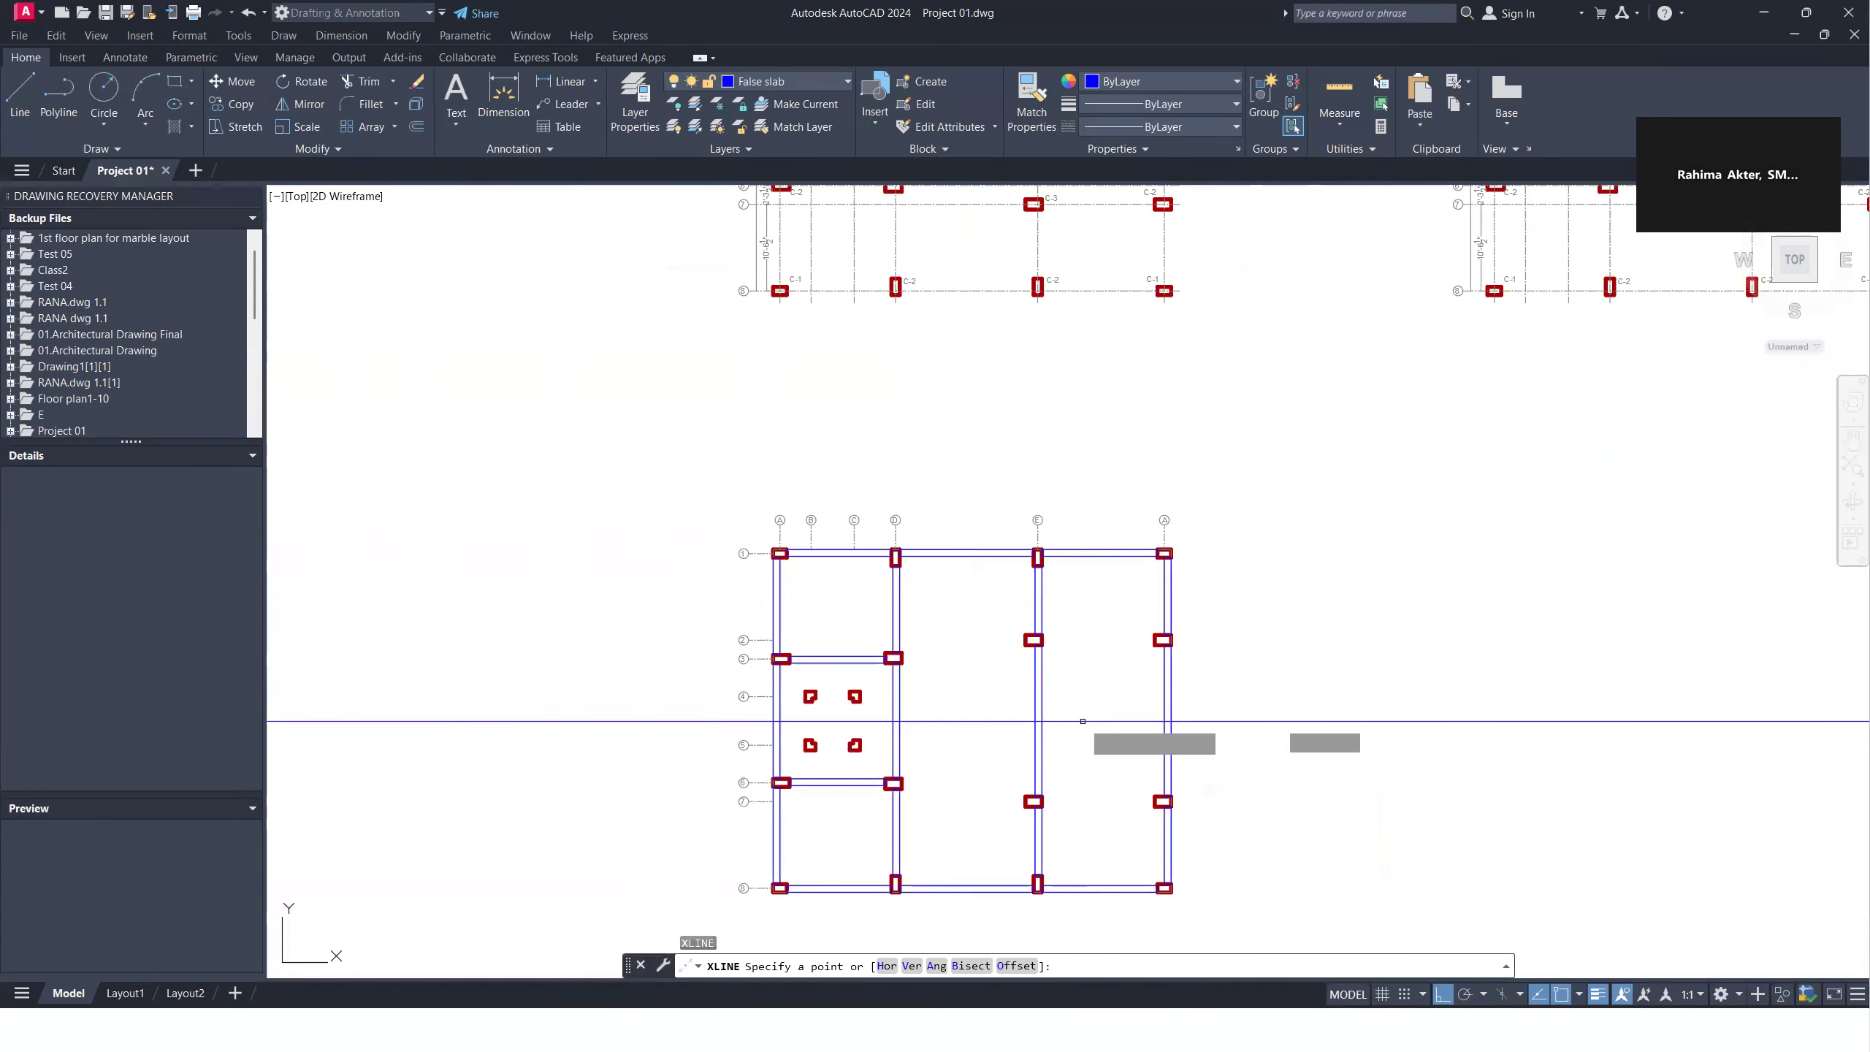
{"action": "type", "text": "h"}
{"action": "key", "text": "Return"}
{"action": "scroll", "coordinate": [1082, 721], "scroll_direction": "up", "scroll_amount": 3}
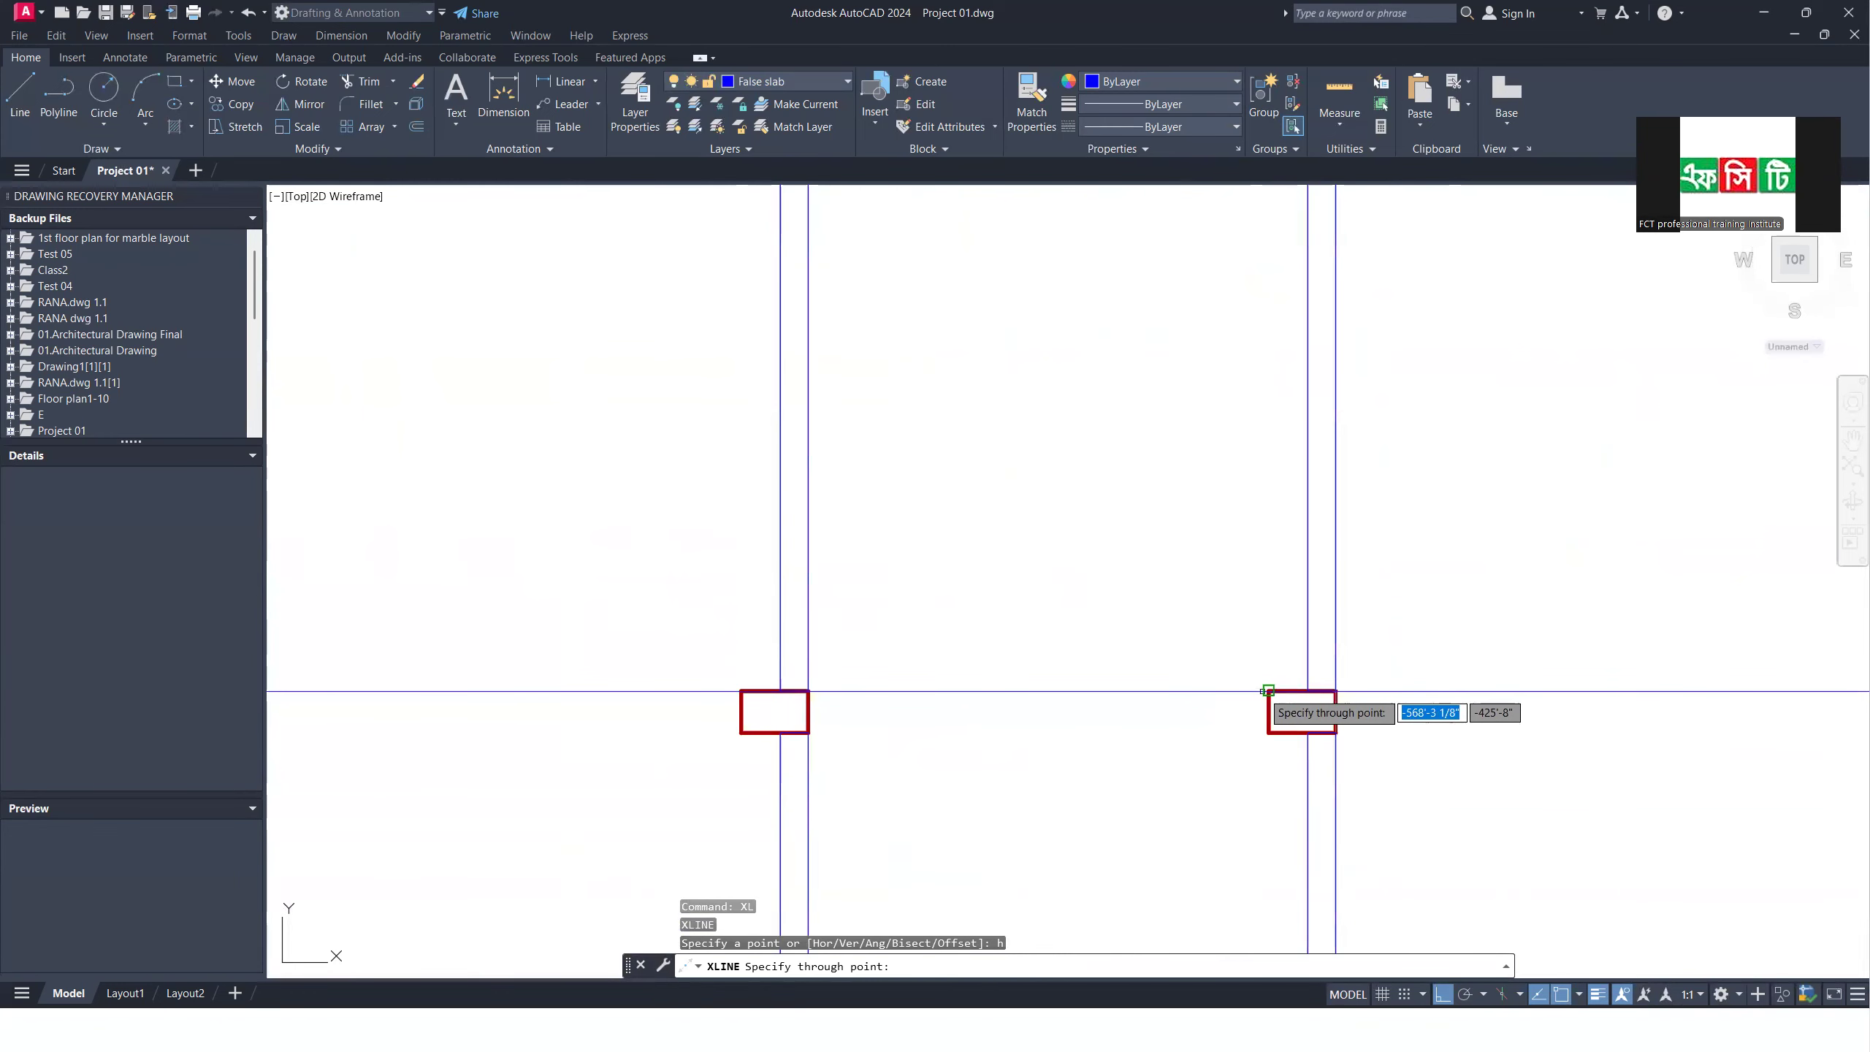
{"action": "scroll", "coordinate": [1223, 693], "scroll_direction": "down", "scroll_amount": 4}
{"action": "scroll", "coordinate": [1190, 573], "scroll_direction": "up", "scroll_amount": 4}
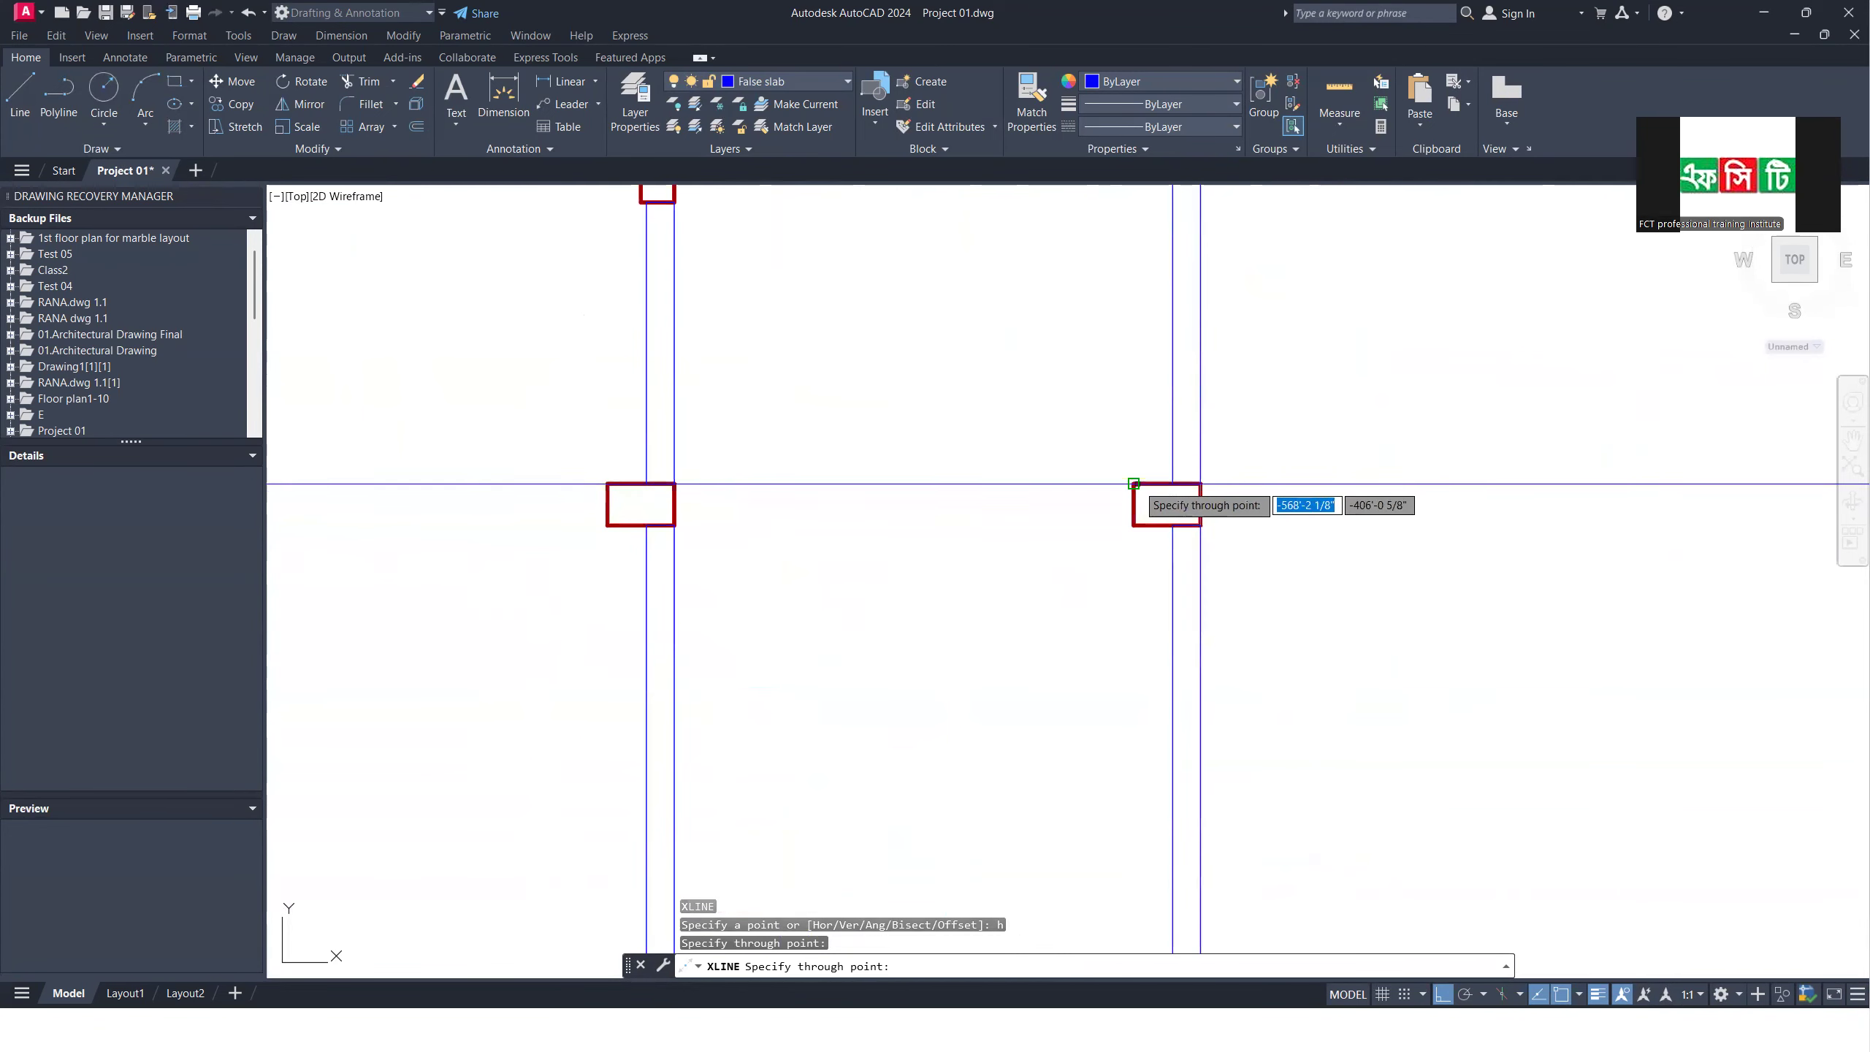
{"action": "left_click", "coordinate": [1134, 485]}
{"action": "scroll", "coordinate": [933, 656], "scroll_direction": "down", "scroll_amount": 4}
{"action": "key", "text": "Return"}
Step: Offset the row 2 and row 7 construction lines 10 inches downward
{"action": "left_click", "coordinate": [1178, 563]}
{"action": "left_click", "coordinate": [1125, 642]}
{"action": "type", "text": "o"}
{"action": "key", "text": "Return"}
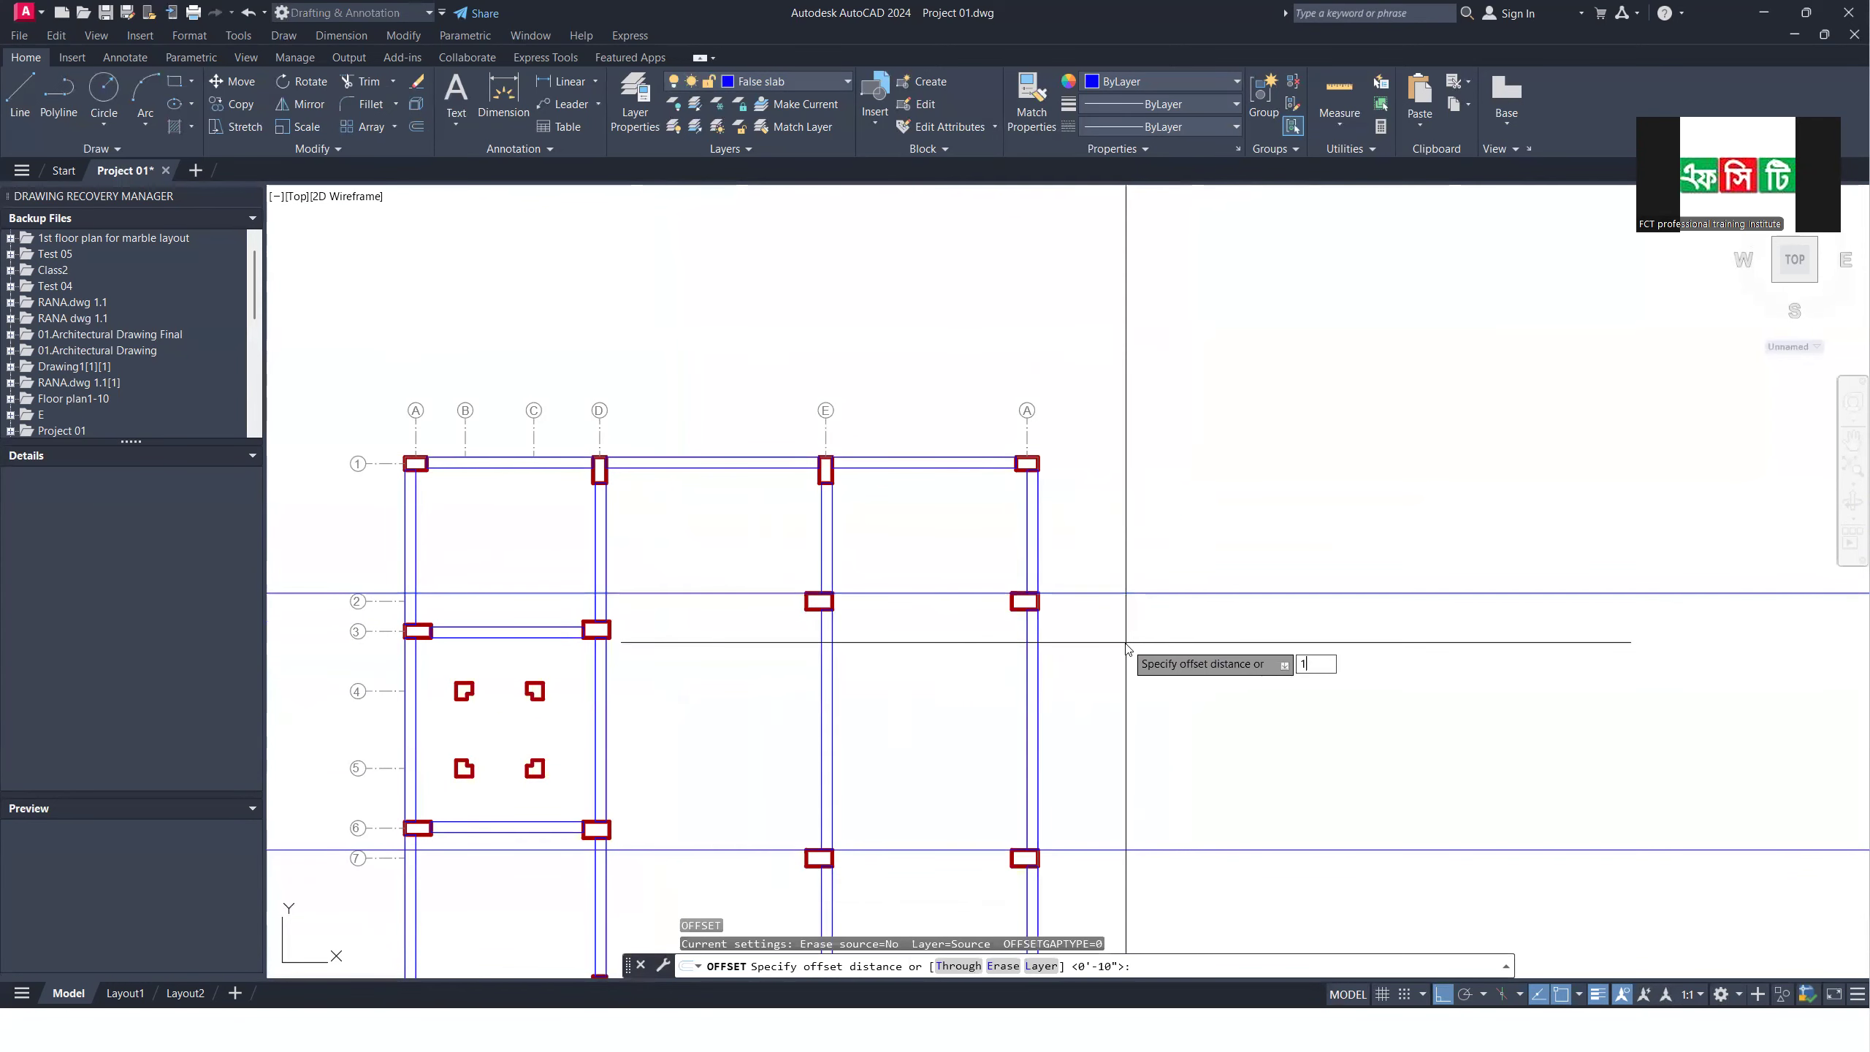
{"action": "type", "text": "10"}
{"action": "key", "text": "Return"}
{"action": "left_click", "coordinate": [1111, 820]}
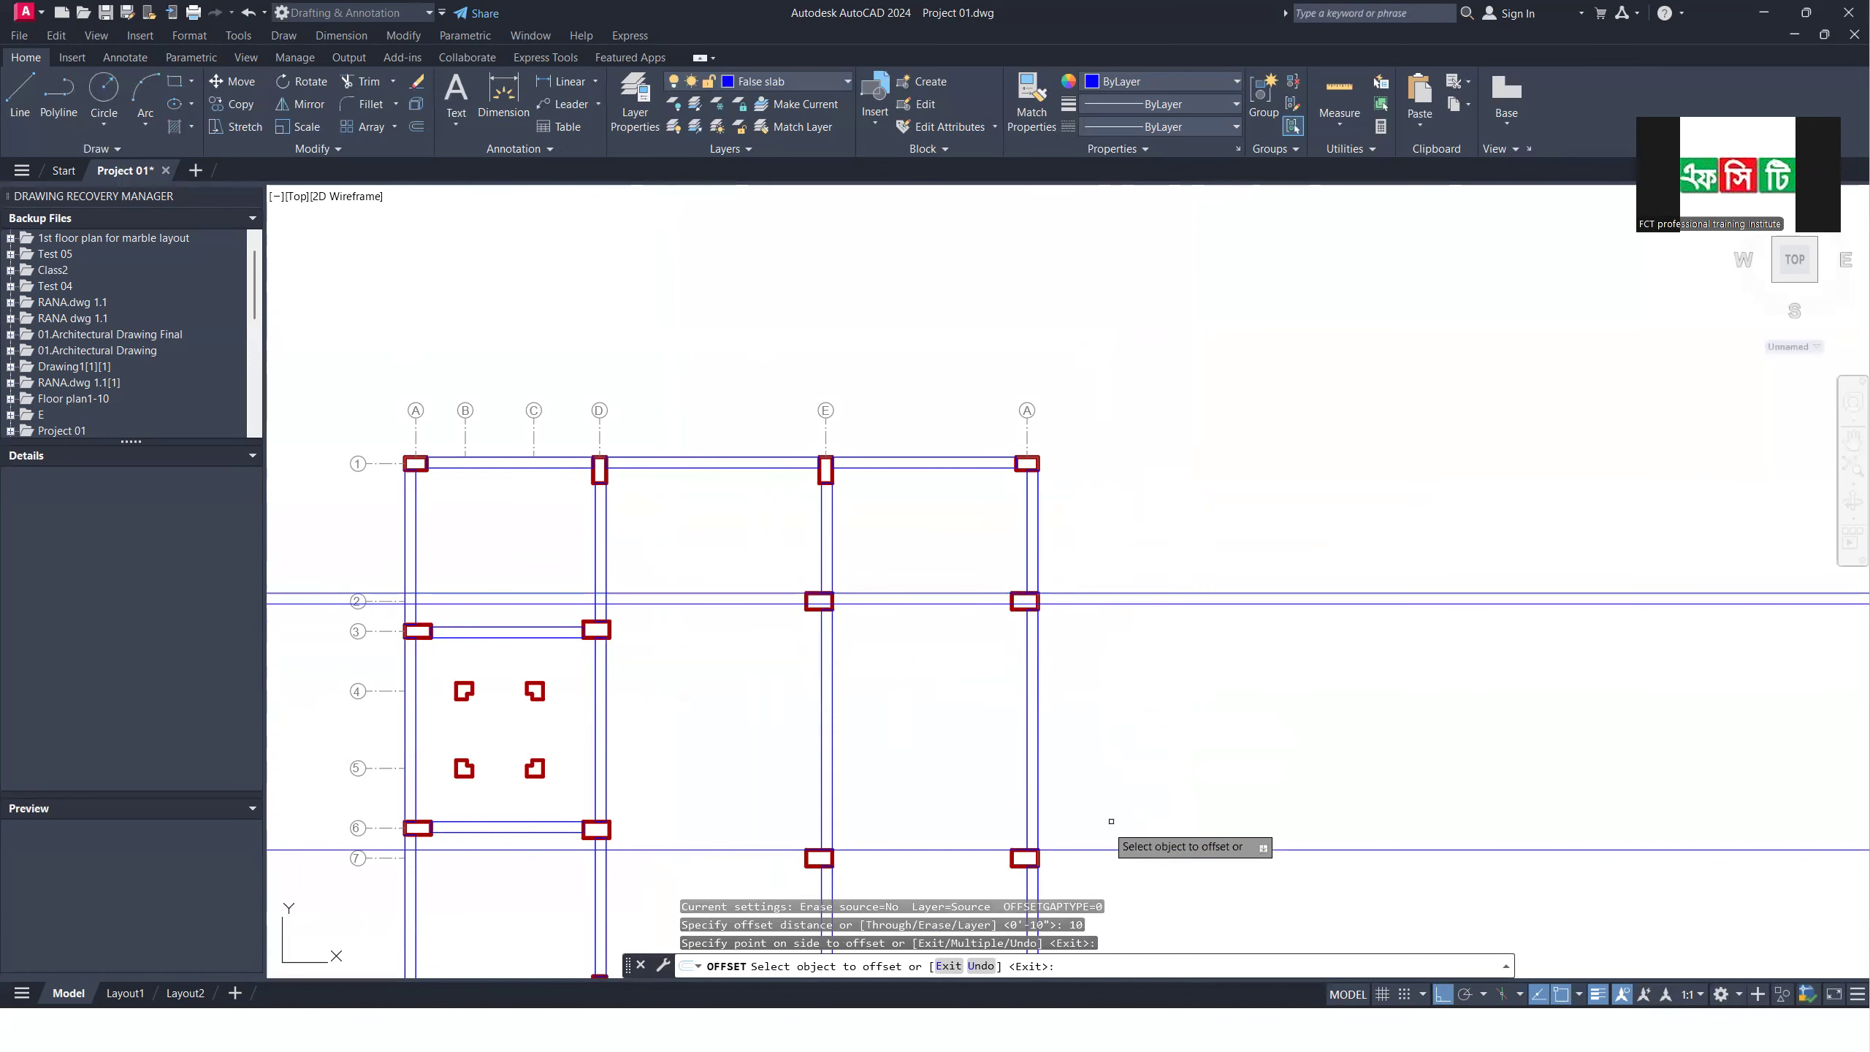
{"action": "left_click", "coordinate": [1084, 851]}
{"action": "left_click", "coordinate": [1127, 794]}
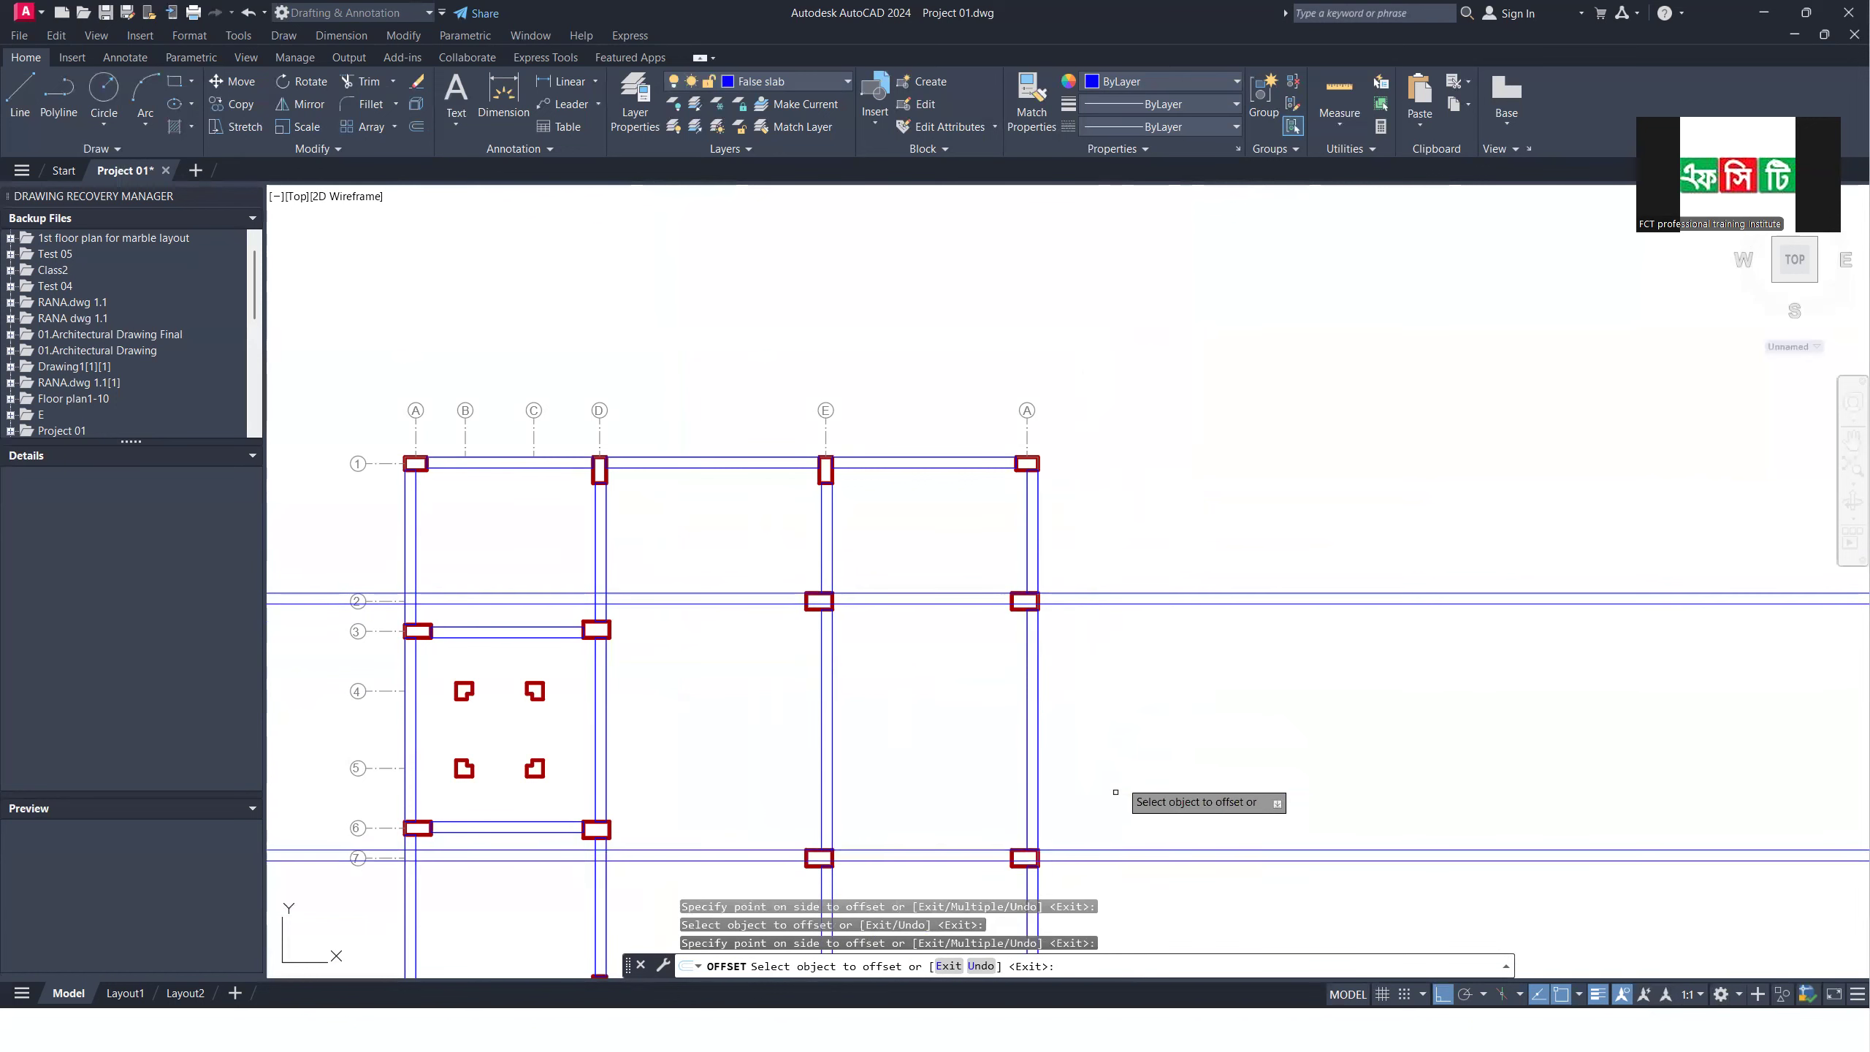
{"action": "scroll", "coordinate": [1222, 685], "scroll_direction": "down", "scroll_amount": 3}
{"action": "key", "text": "Return"}
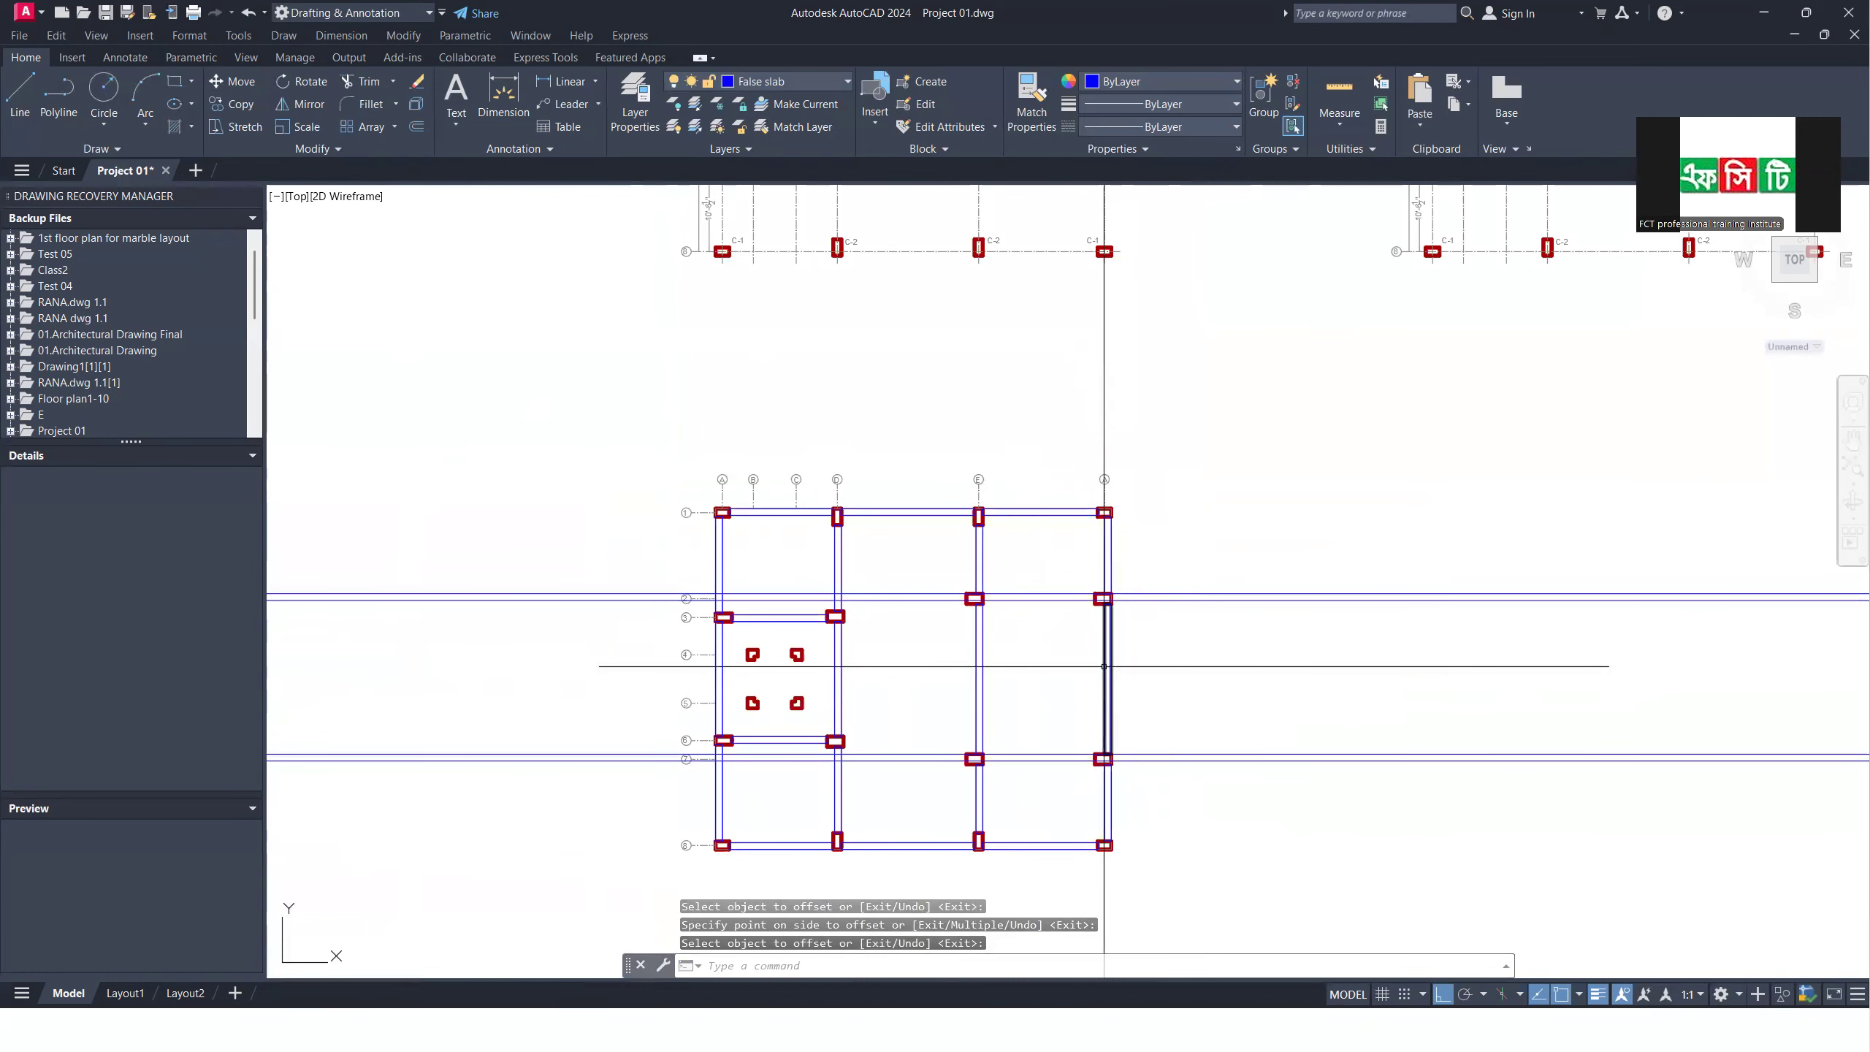
Step: Create boundary outlines between the paired row 2 and row 7 lines, from gridline E to the far-right gridline A
{"action": "type", "text": "bo"}
{"action": "key", "text": "Return"}
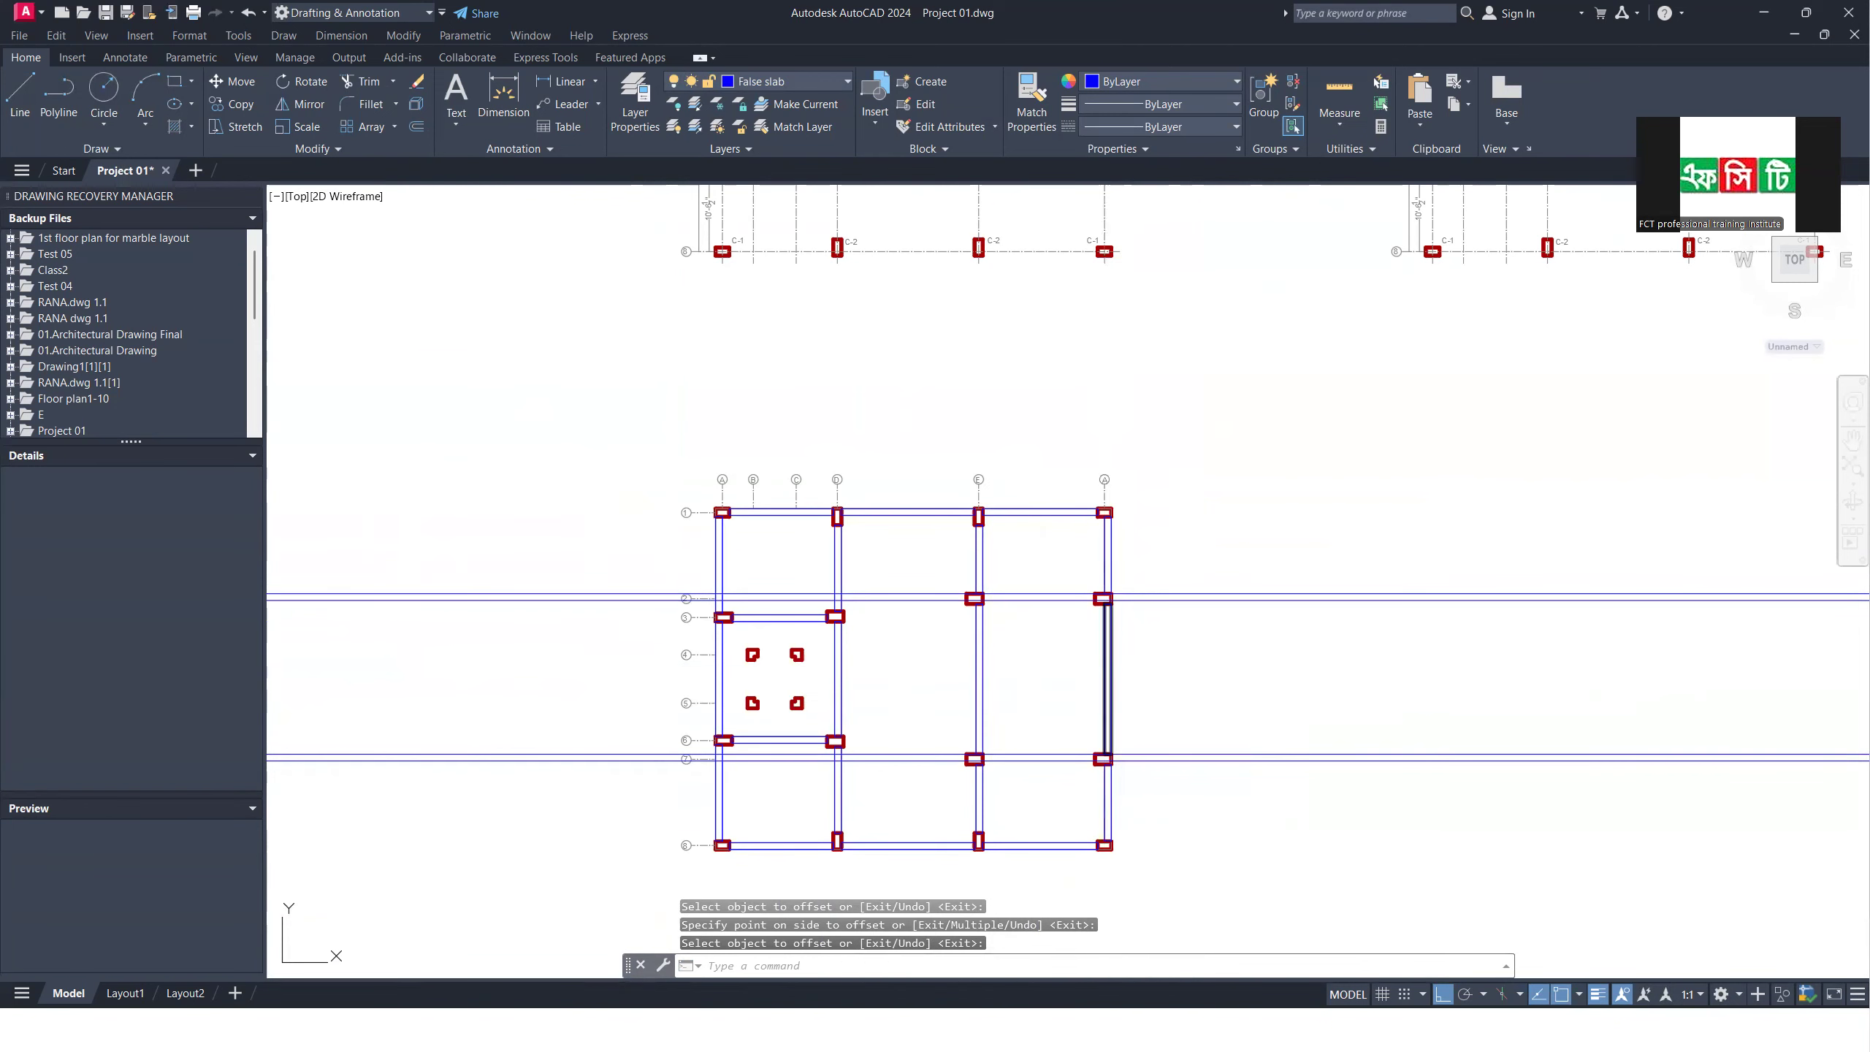
{"action": "left_click", "coordinate": [1037, 604]}
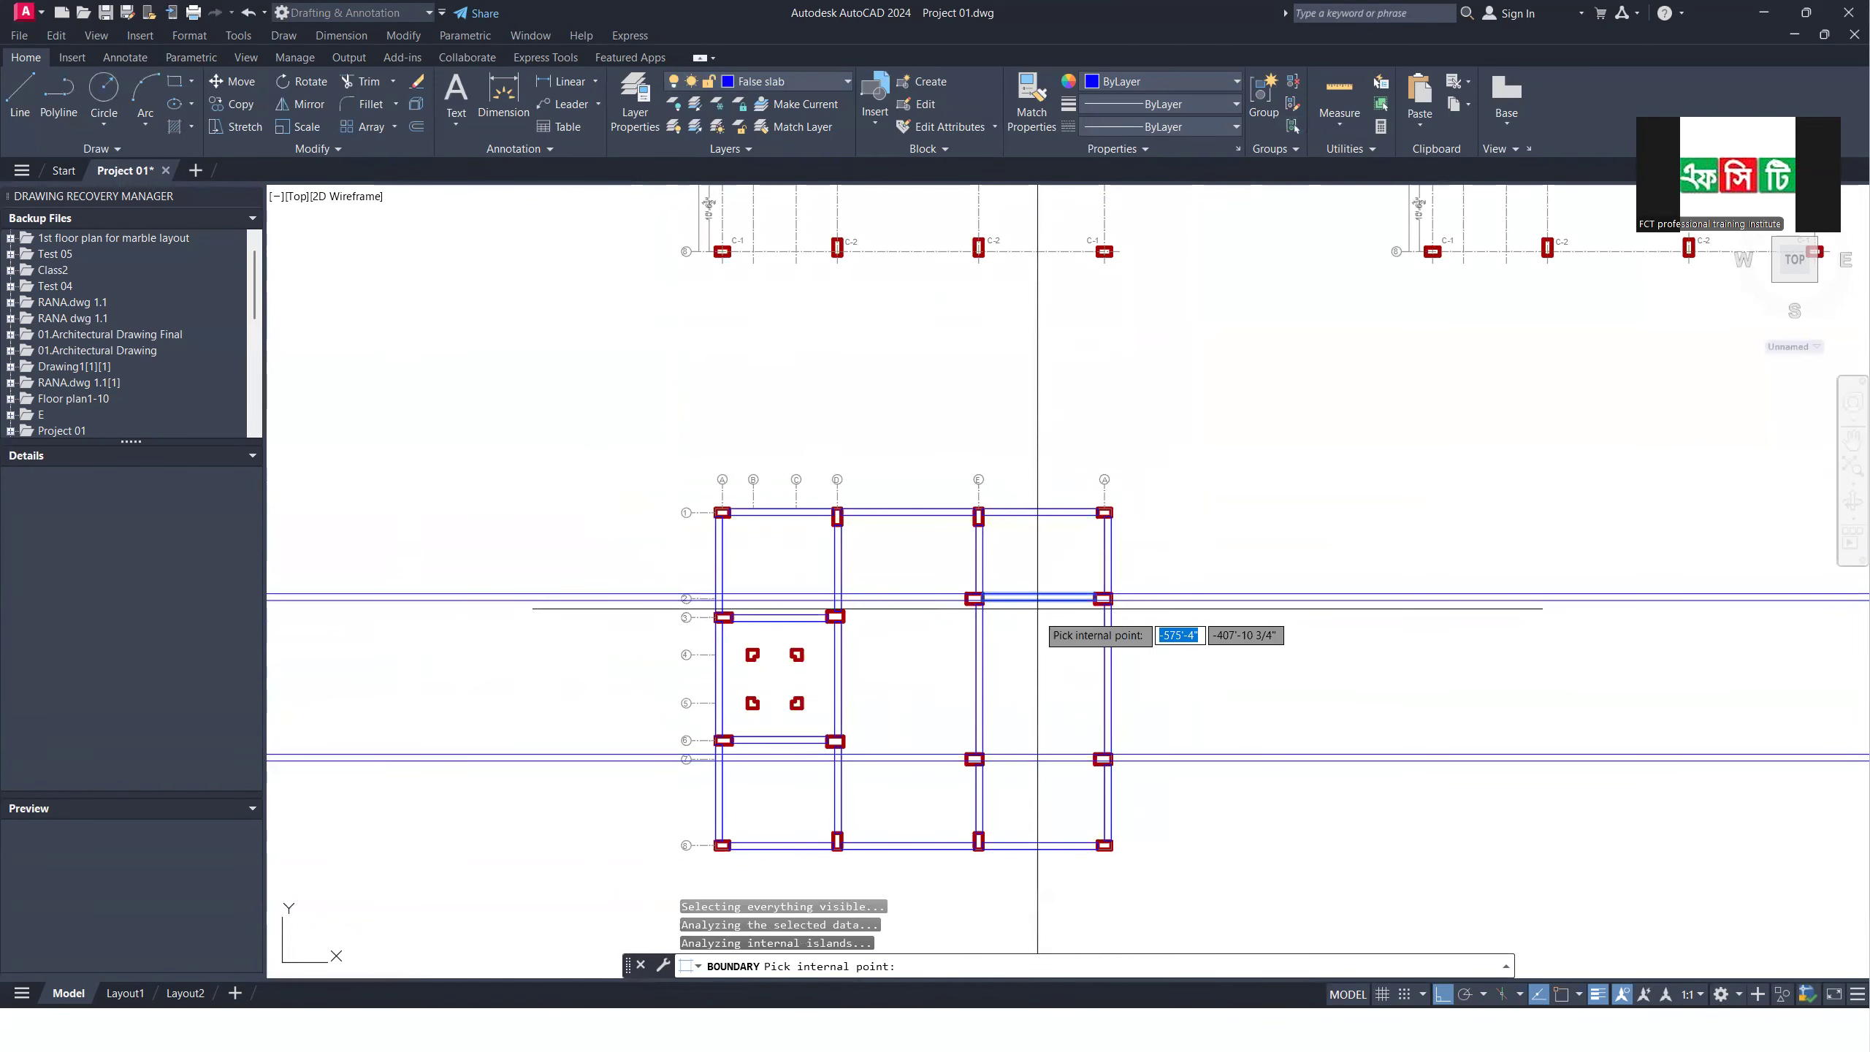
{"action": "left_click", "coordinate": [1038, 755]}
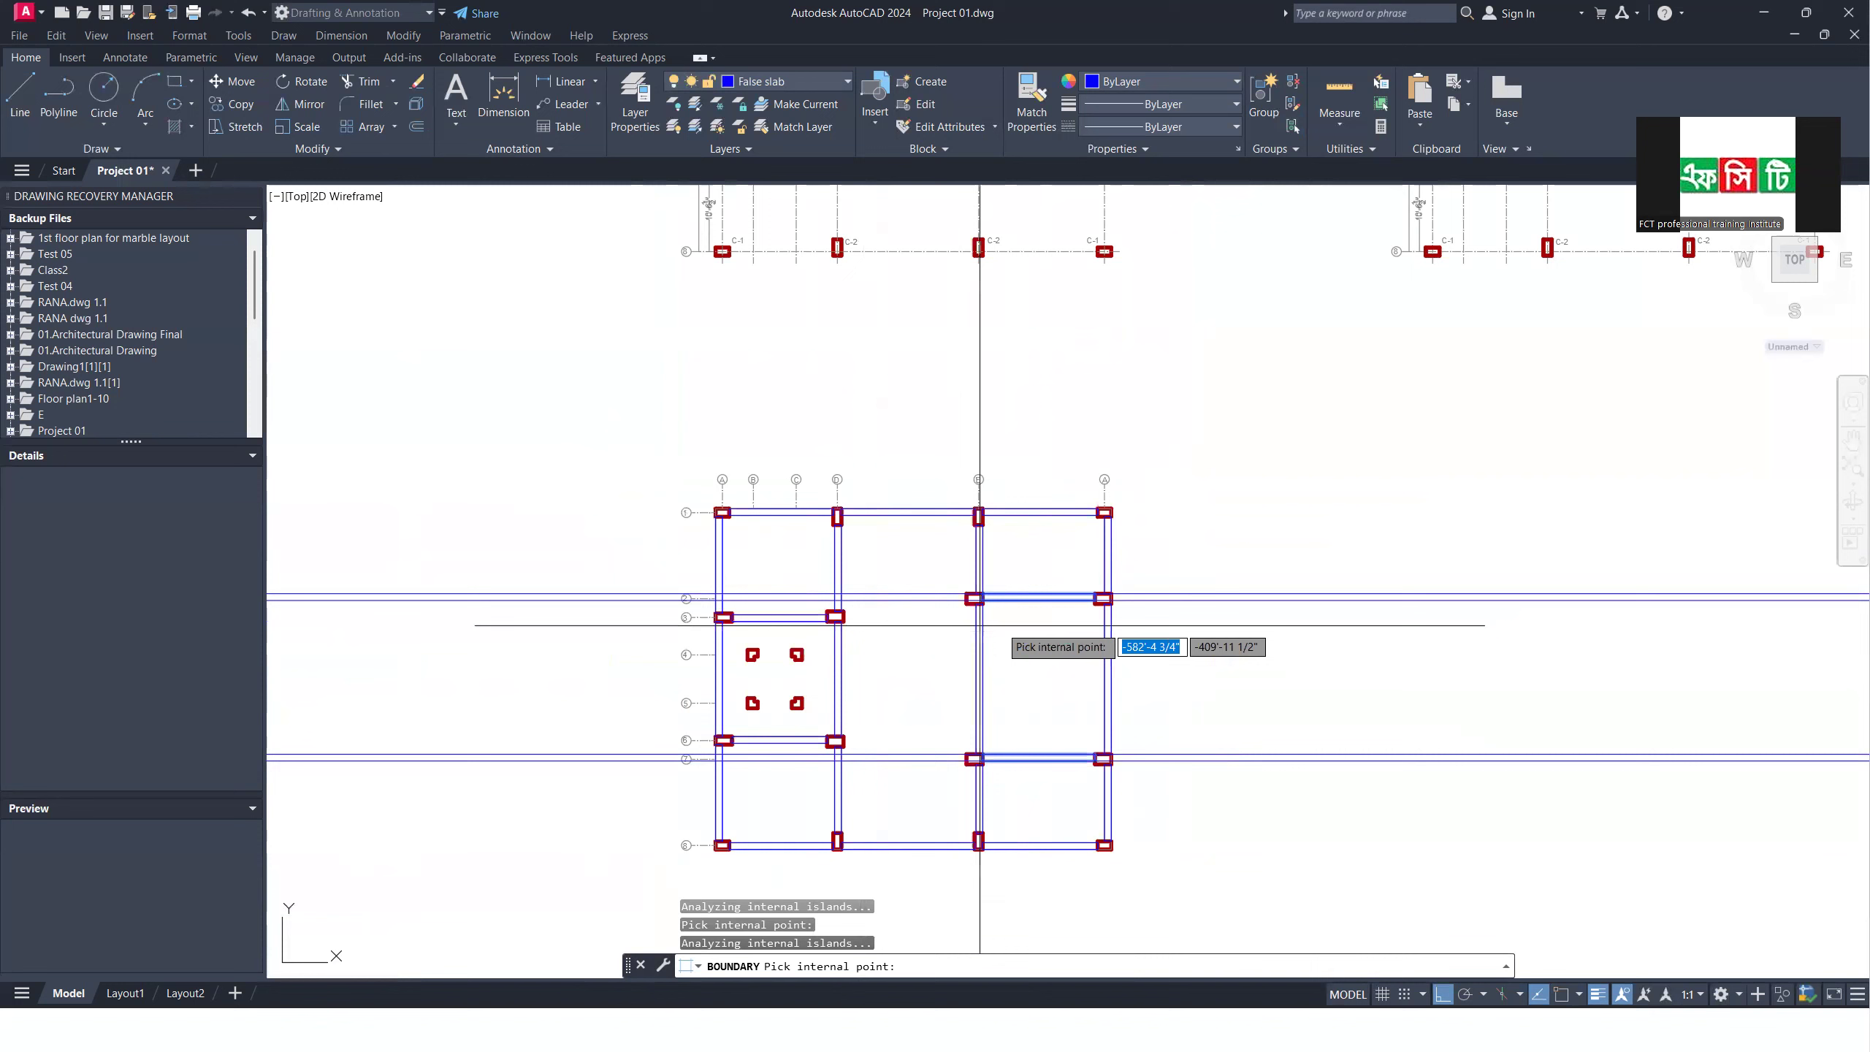
{"action": "key", "text": "Return"}
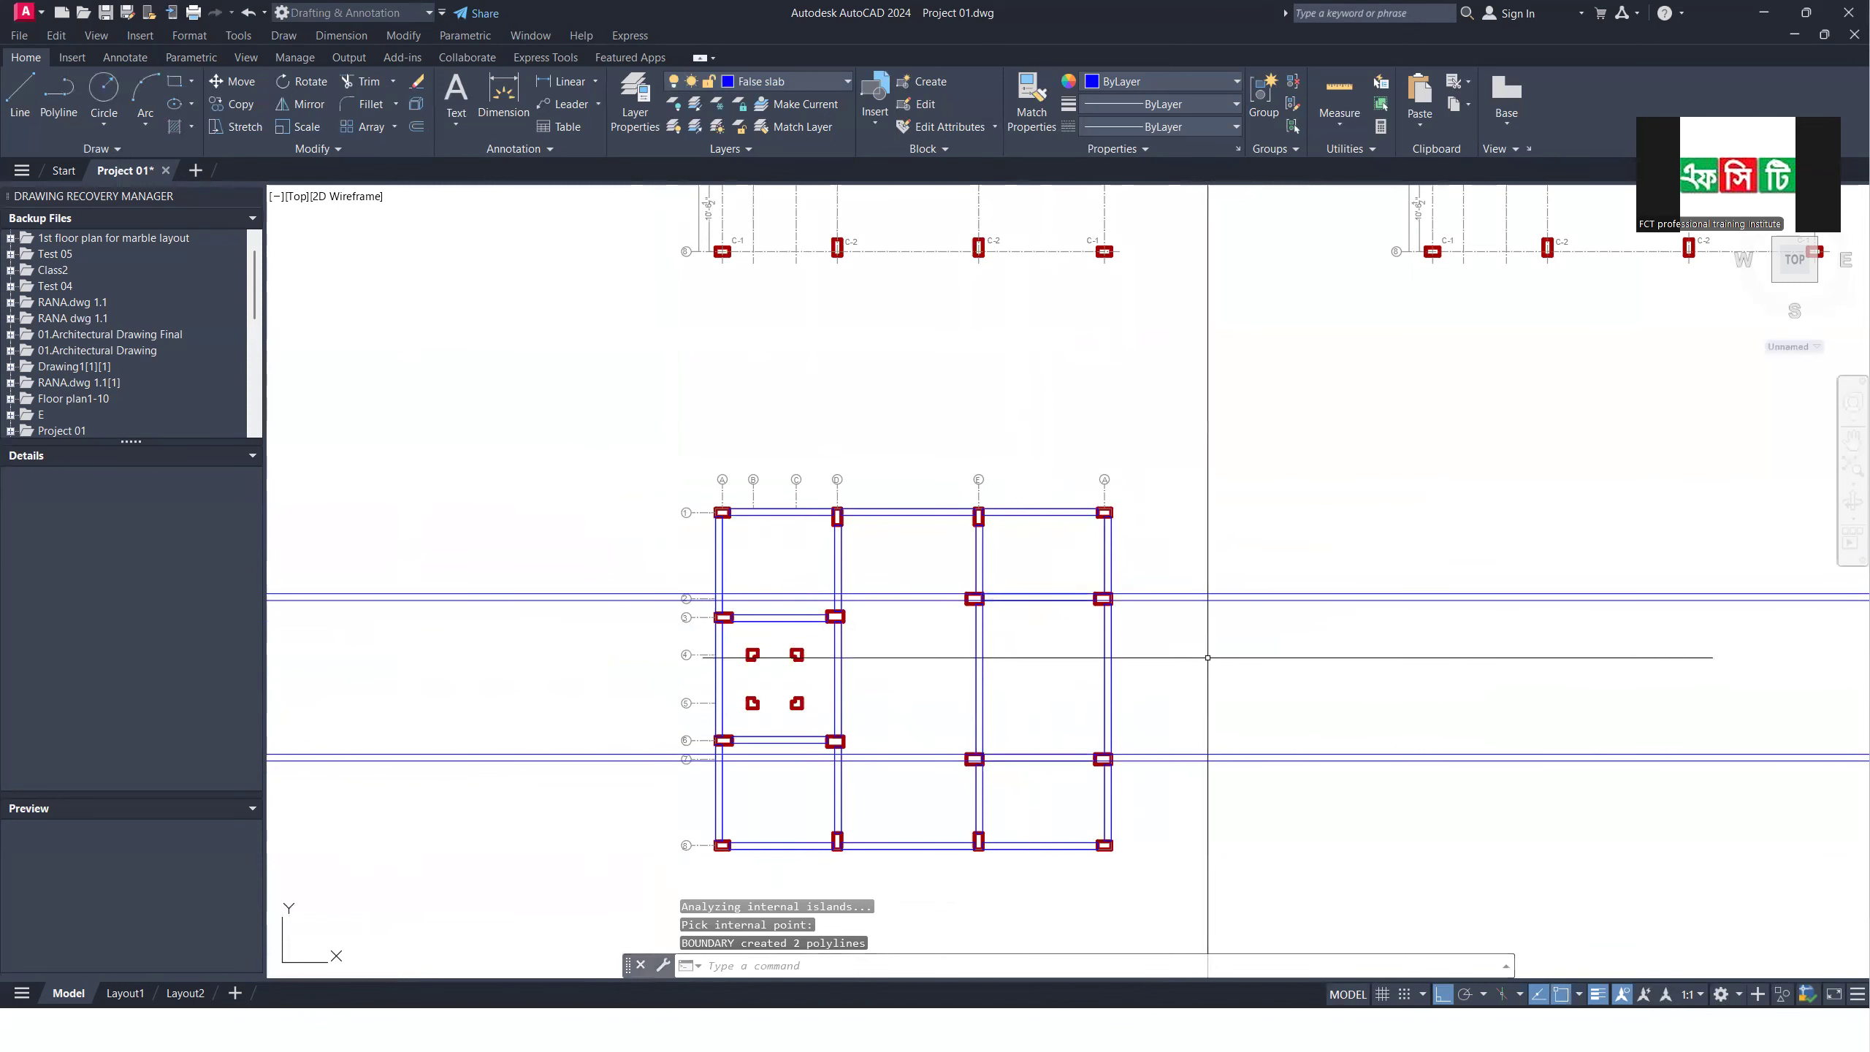
Step: Delete the four horizontal construction lines at rows 2 and 7, keeping the beam outlines
{"action": "left_click", "coordinate": [1258, 554]}
{"action": "left_click", "coordinate": [1213, 819]}
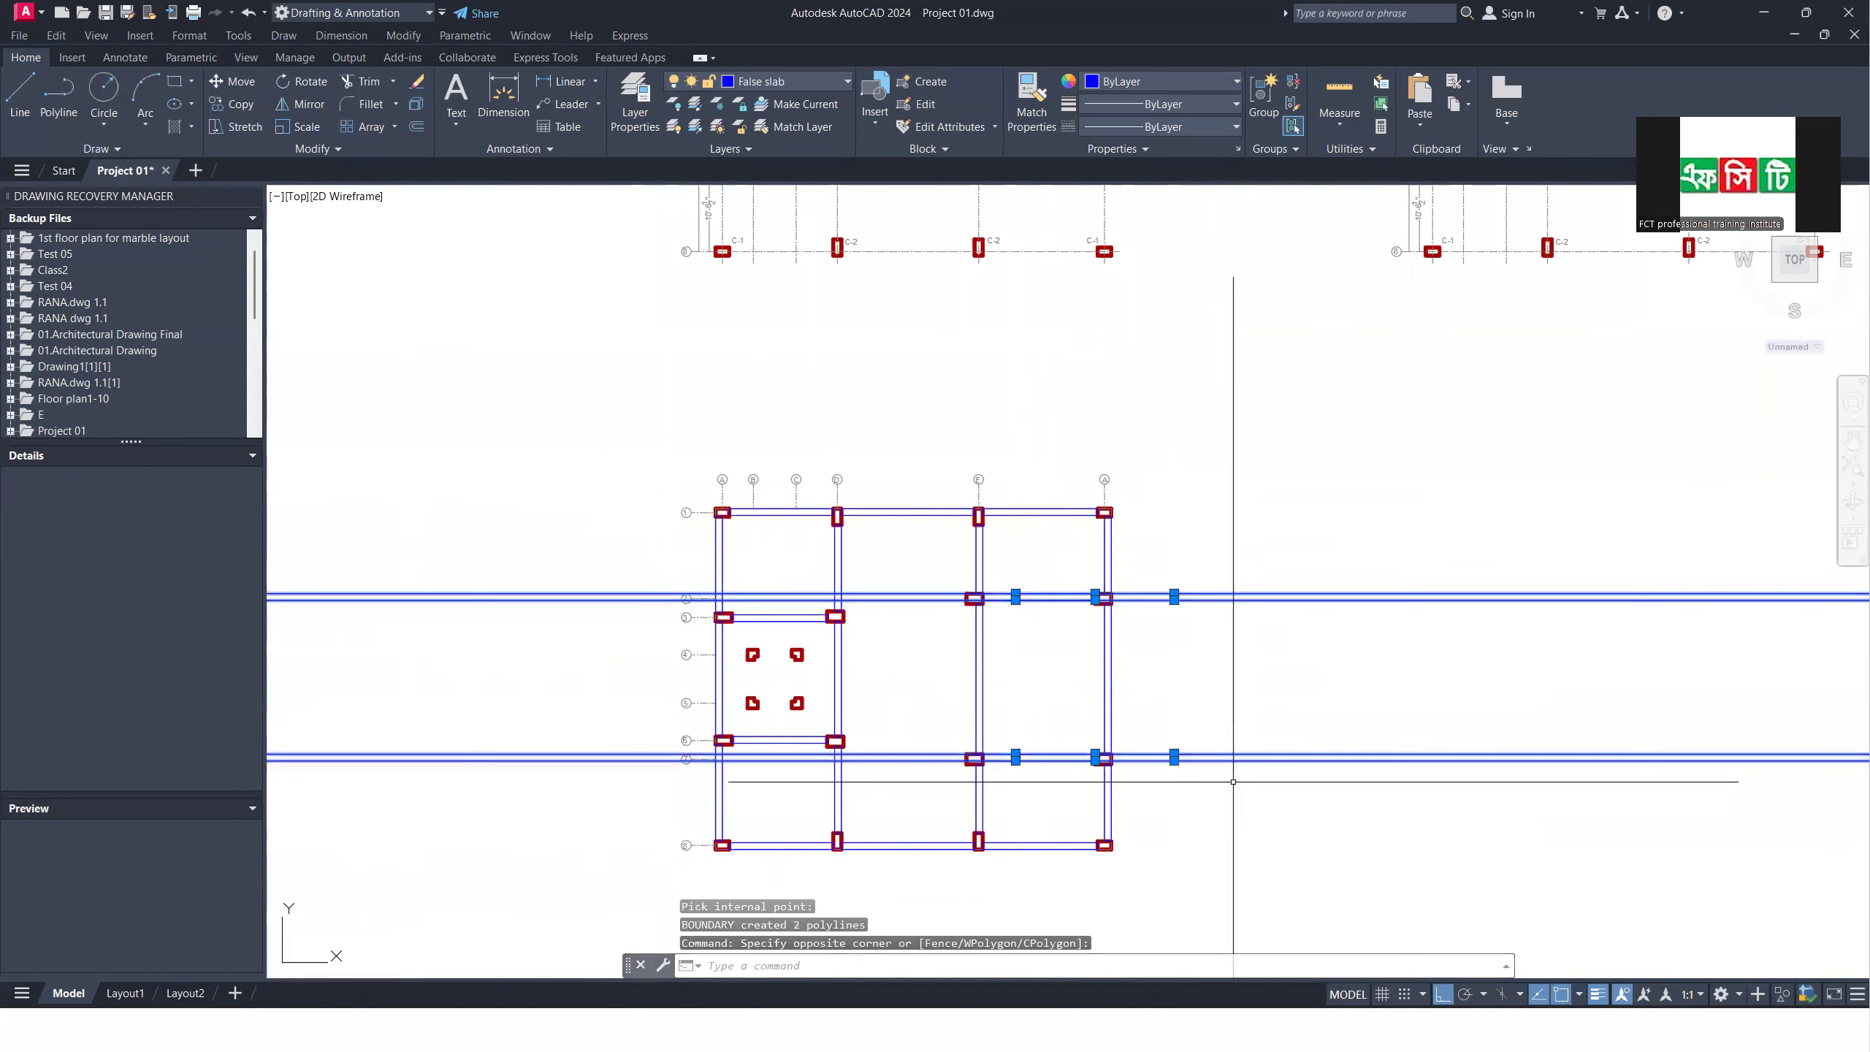
{"action": "key", "text": "Delete"}
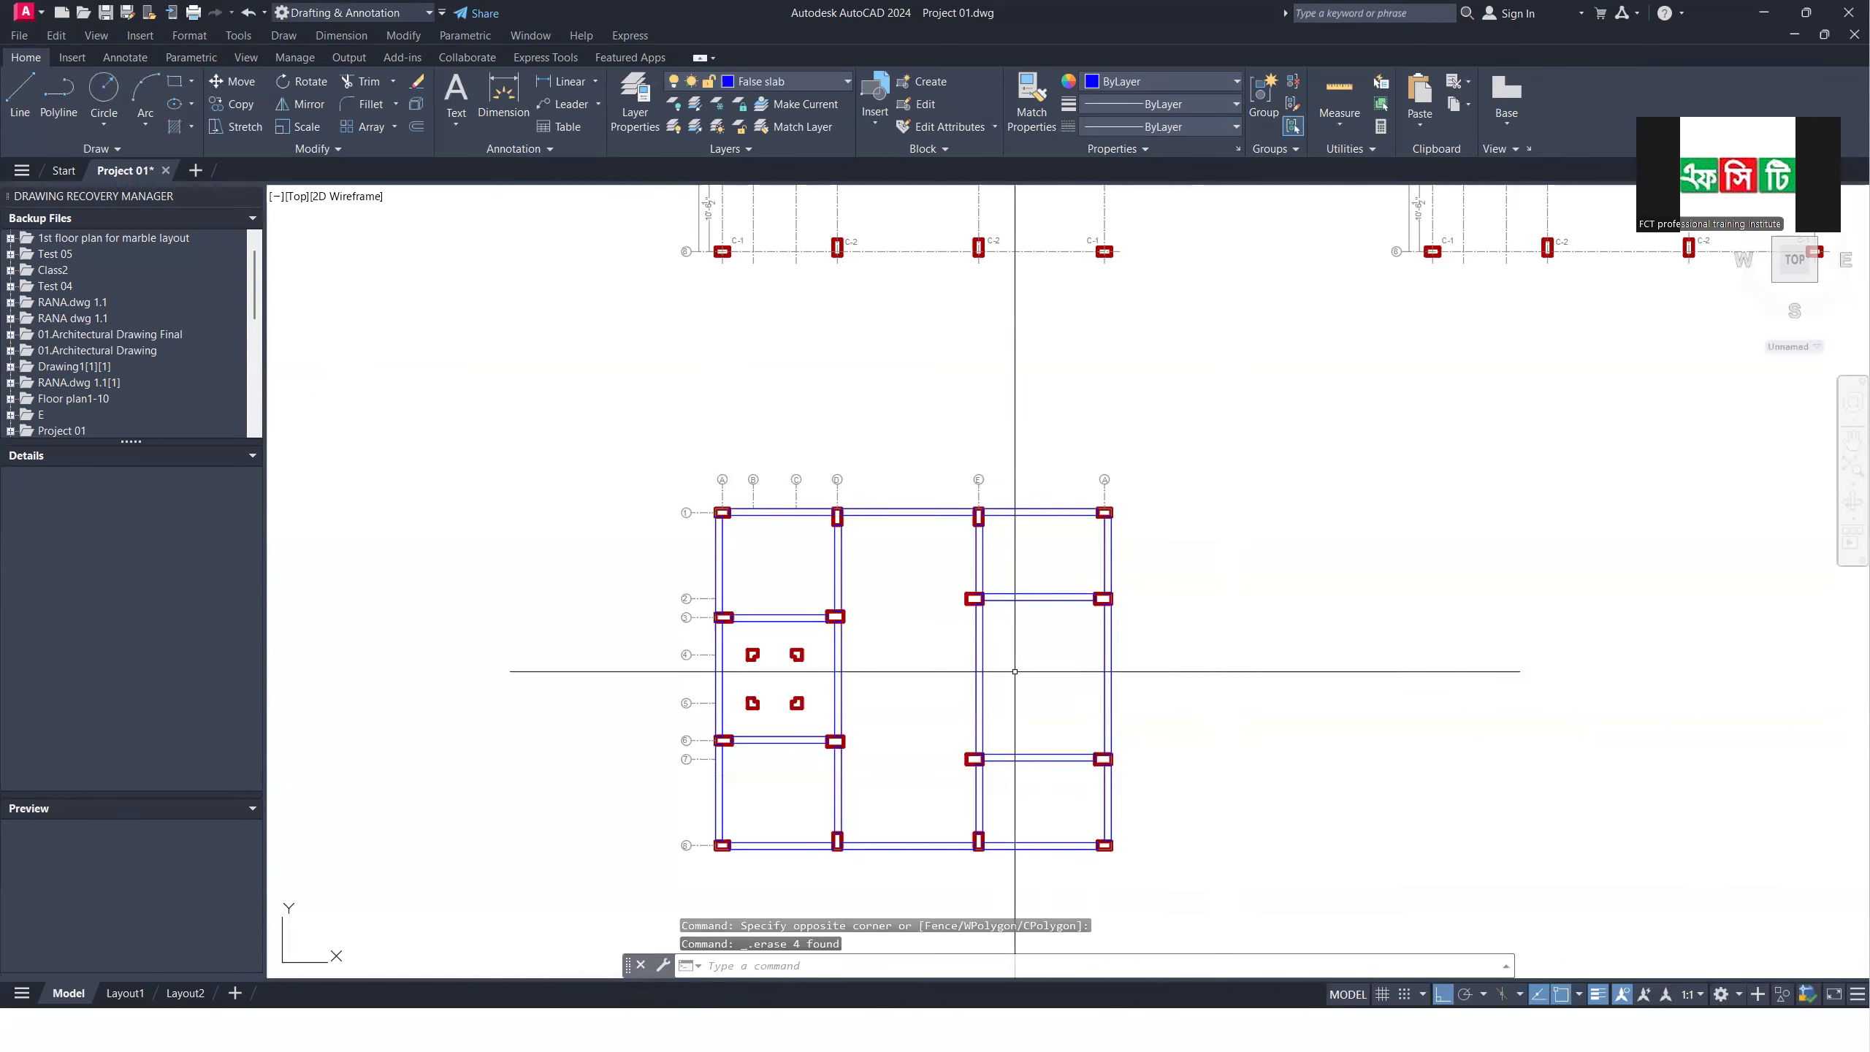
Step: Draw a sloped line from the lower-right corner of column D3 to the lower-left corner of column E2
{"action": "scroll", "coordinate": [1008, 660], "scroll_direction": "up", "scroll_amount": 2}
{"action": "scroll", "coordinate": [810, 623], "scroll_direction": "up", "scroll_amount": 4}
{"action": "type", "text": "l"}
{"action": "key", "text": "Return"}
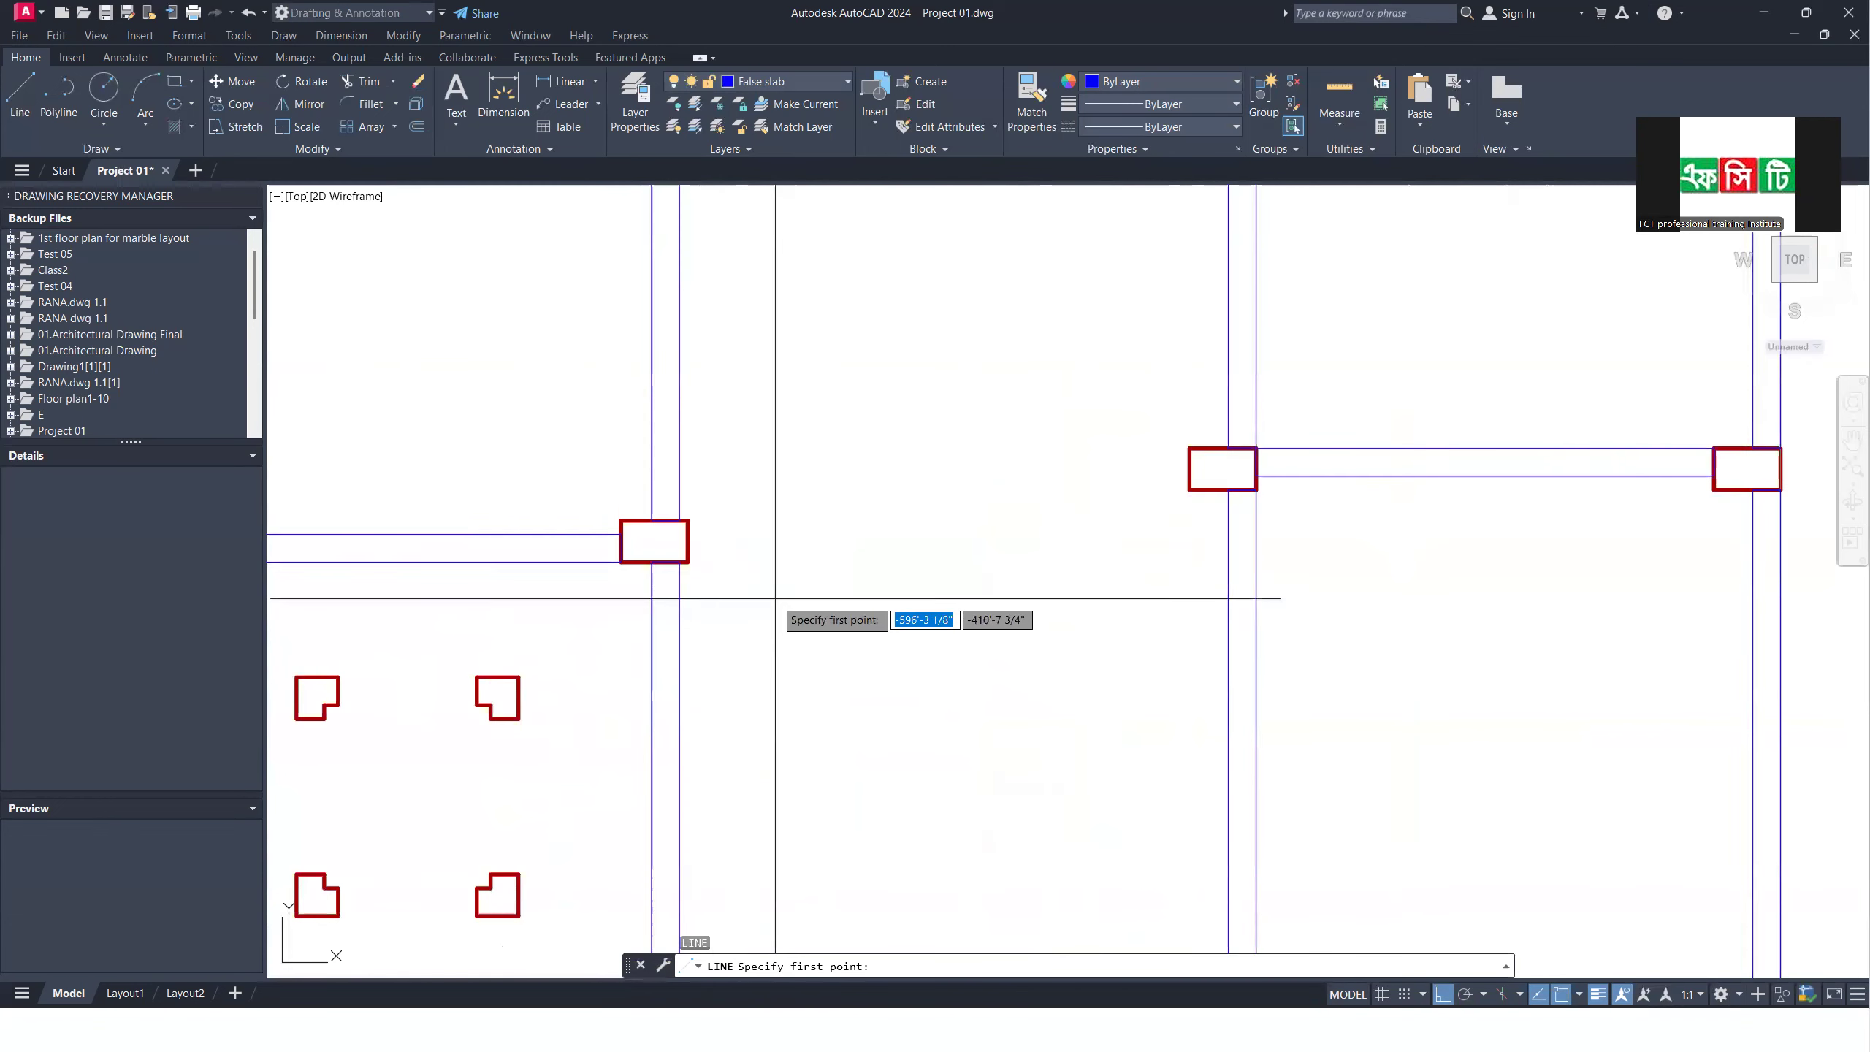
{"action": "left_click", "coordinate": [687, 561]}
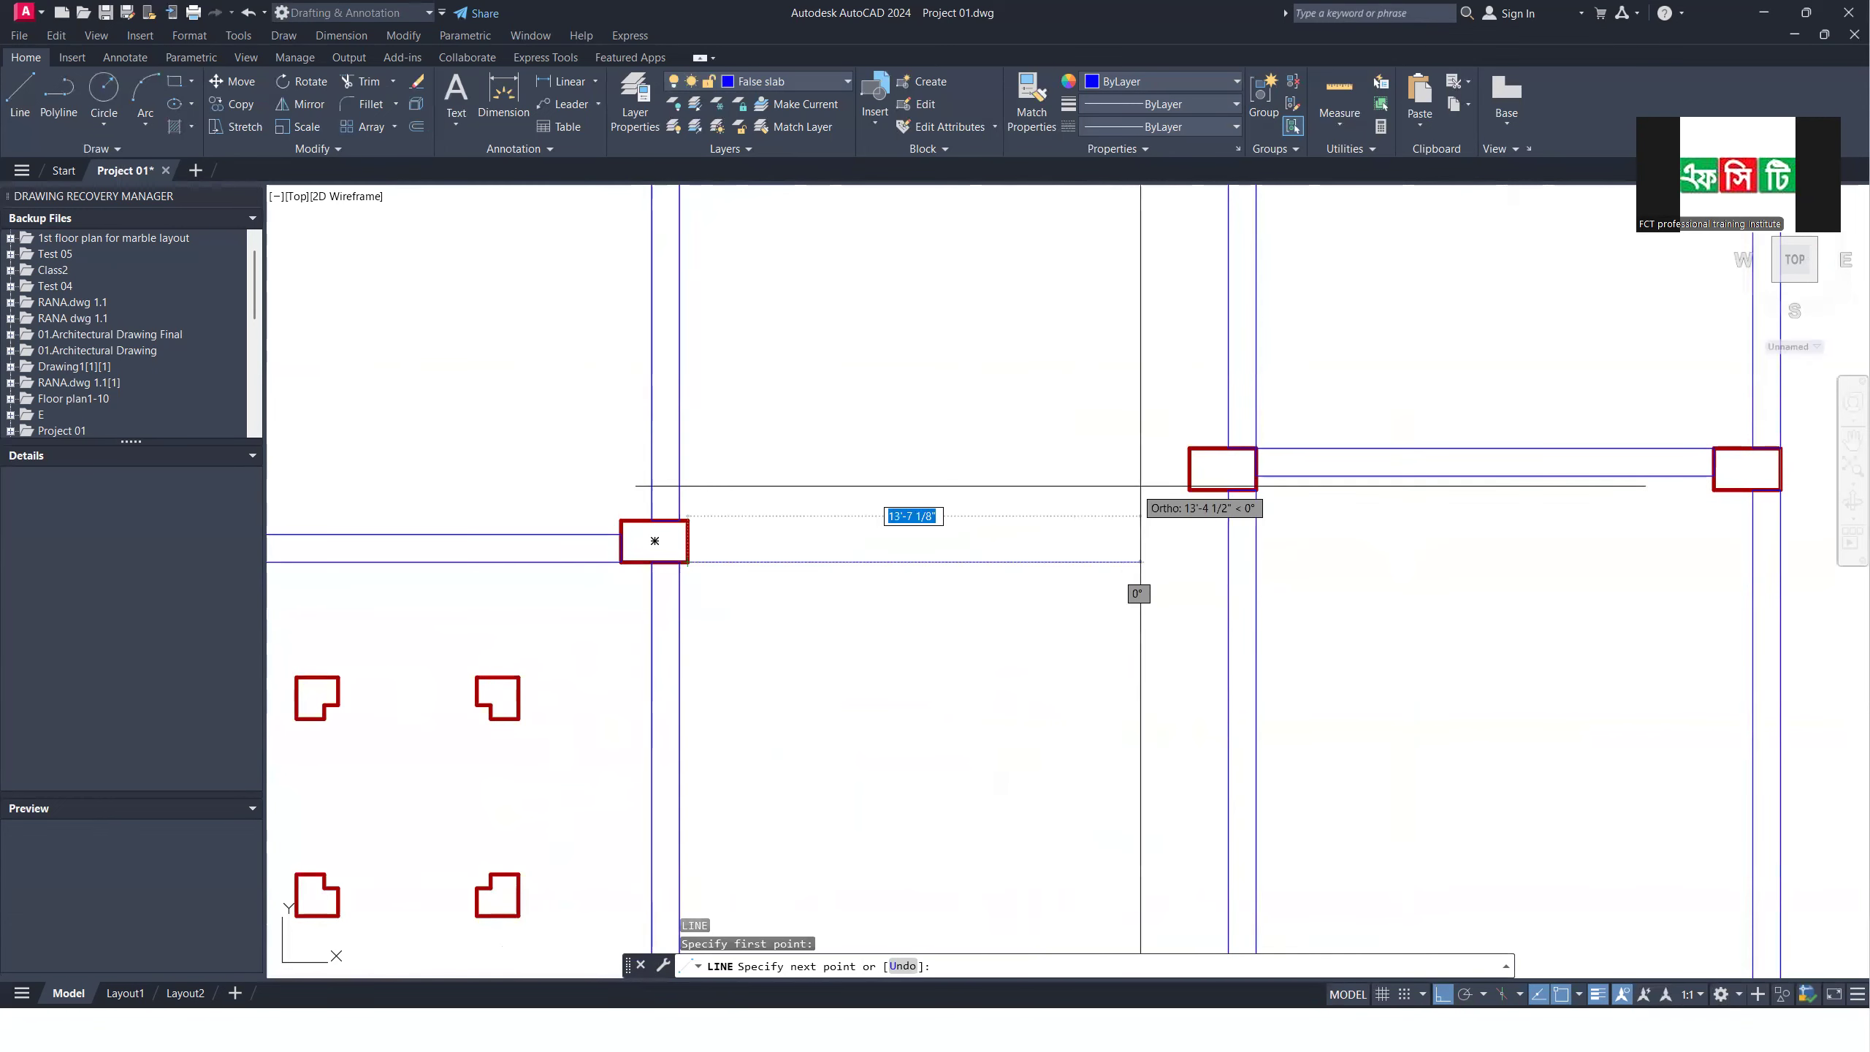
{"action": "left_click", "coordinate": [1188, 491]}
{"action": "key", "text": "Return"}
{"action": "scroll", "coordinate": [957, 582], "scroll_direction": "down", "scroll_amount": 4}
{"action": "scroll", "coordinate": [938, 603], "scroll_direction": "up", "scroll_amount": 1}
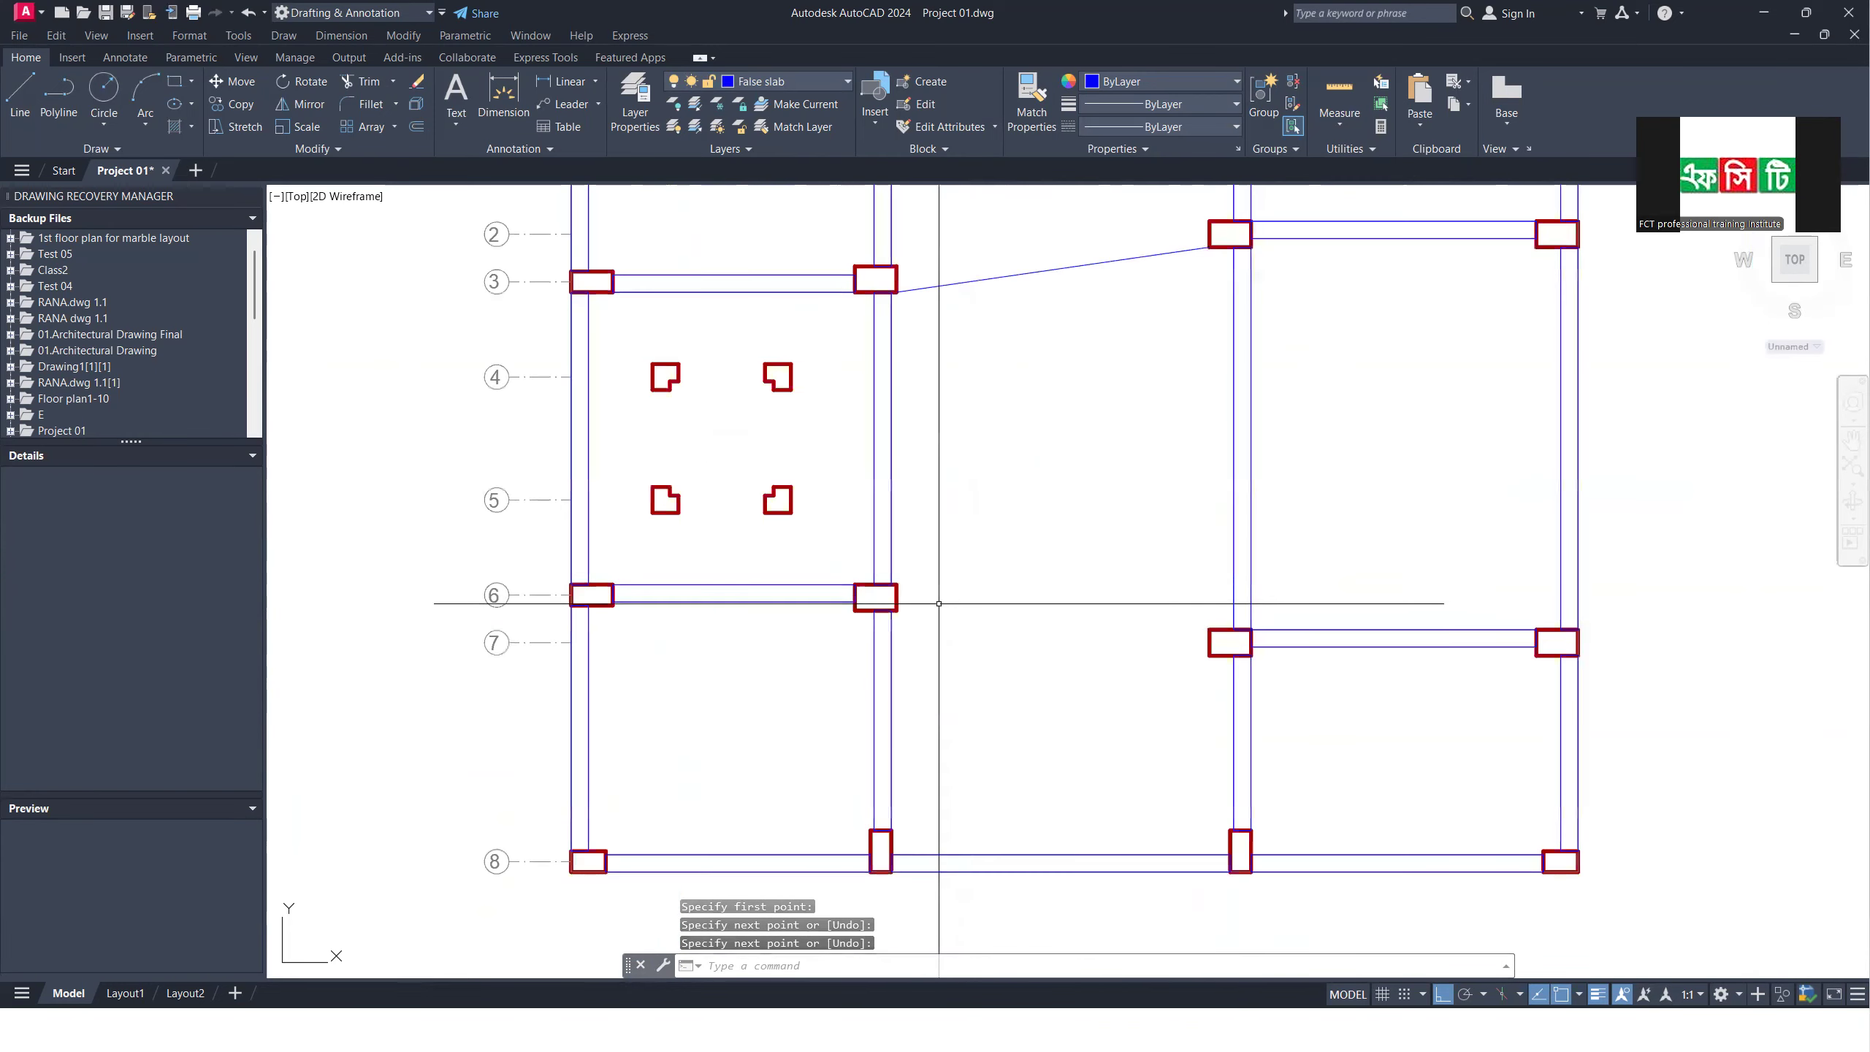
Step: Draw a sloped line from the upper-right corner of column D6 to the upper-left corner of column E7
{"action": "type", "text": "l"}
{"action": "key", "text": "Return"}
{"action": "left_click", "coordinate": [875, 596]}
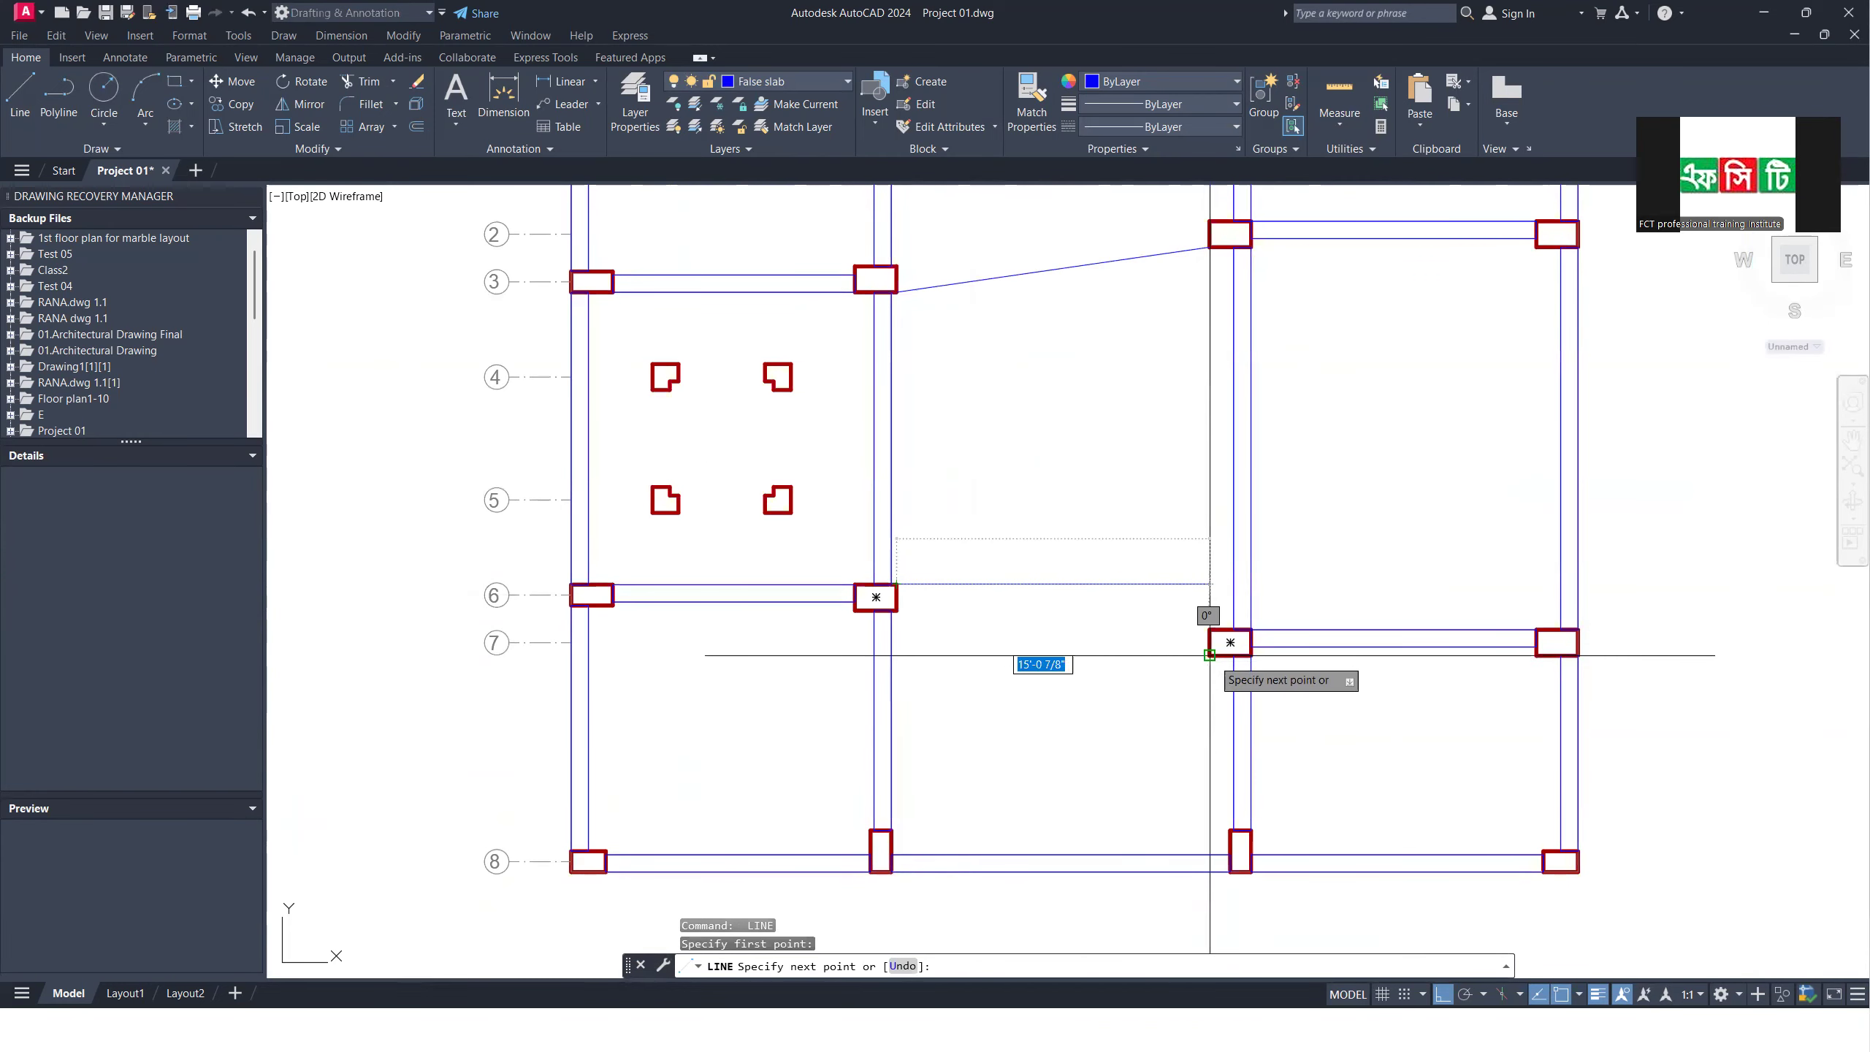
{"action": "left_click", "coordinate": [1209, 631]}
{"action": "key", "text": "Return"}
{"action": "scroll", "coordinate": [1032, 727], "scroll_direction": "down", "scroll_amount": 3}
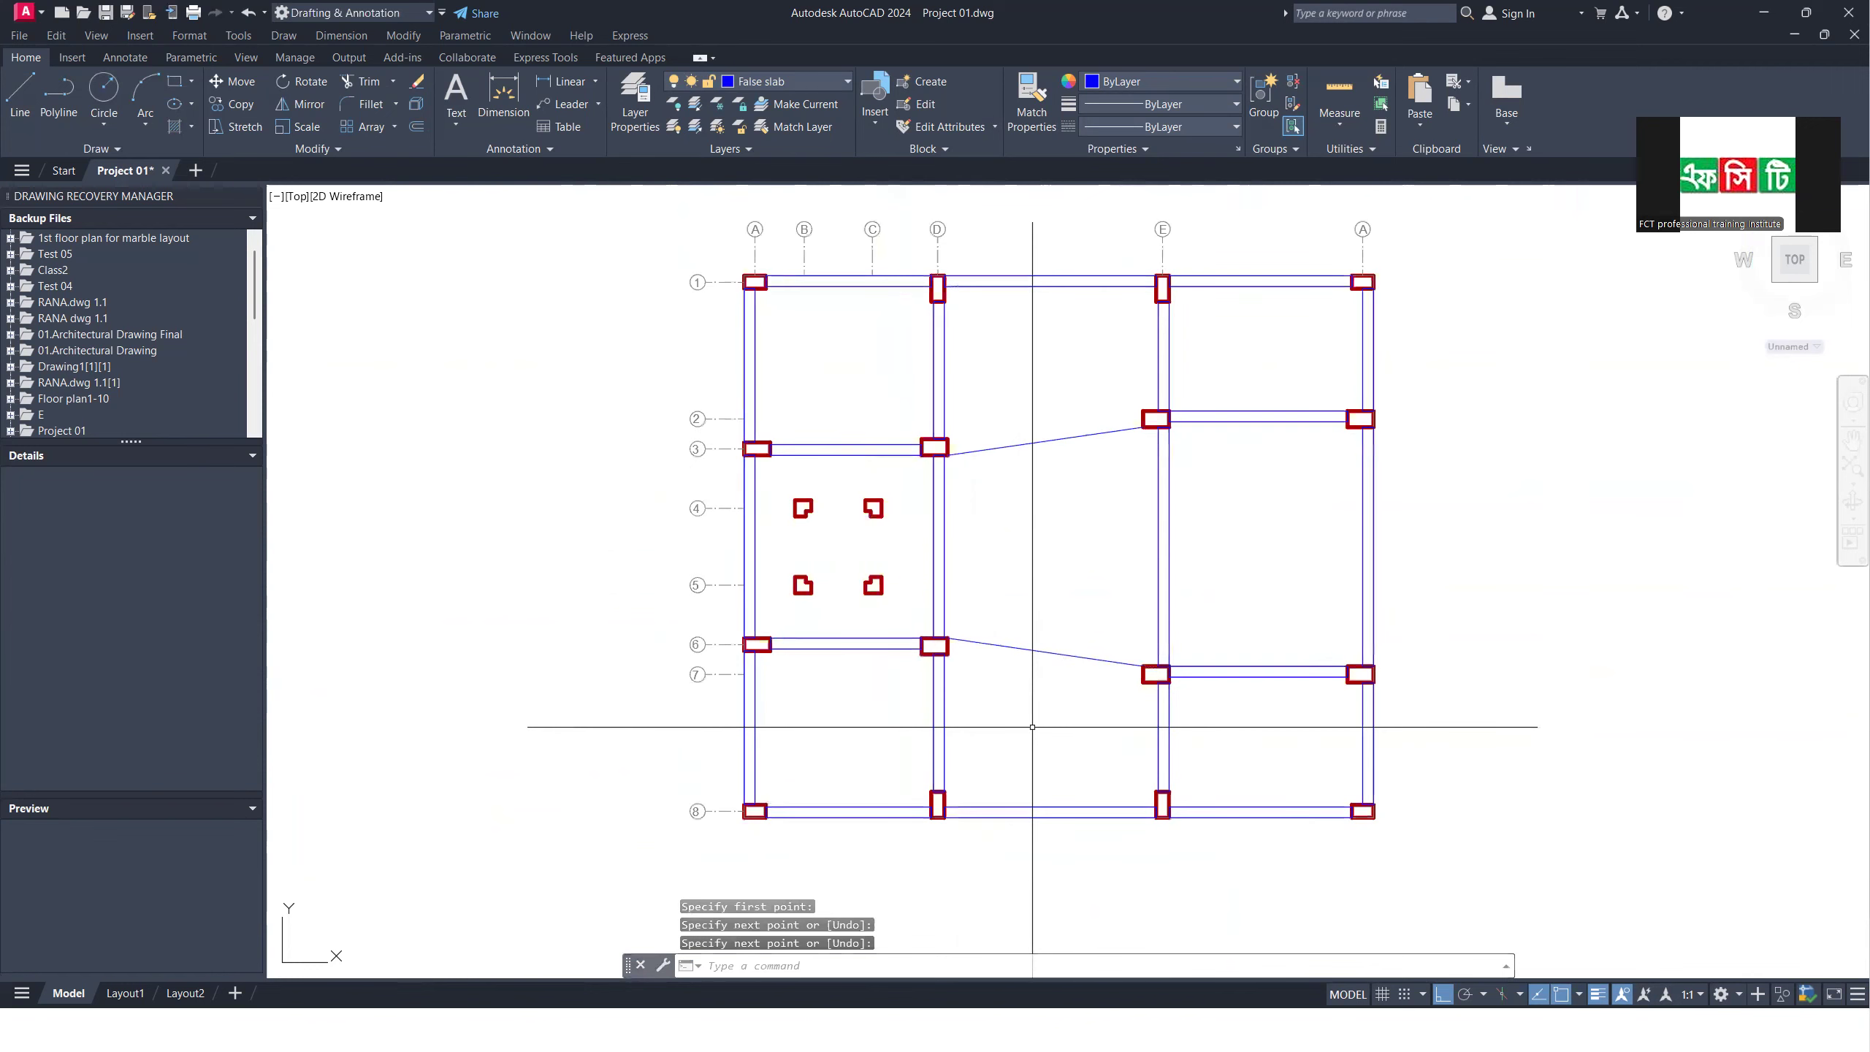
Step: Offset the sloped lines by 10 inches, the D6–E7 line downward and the D3–E2 line upward
{"action": "key", "text": "Return"}
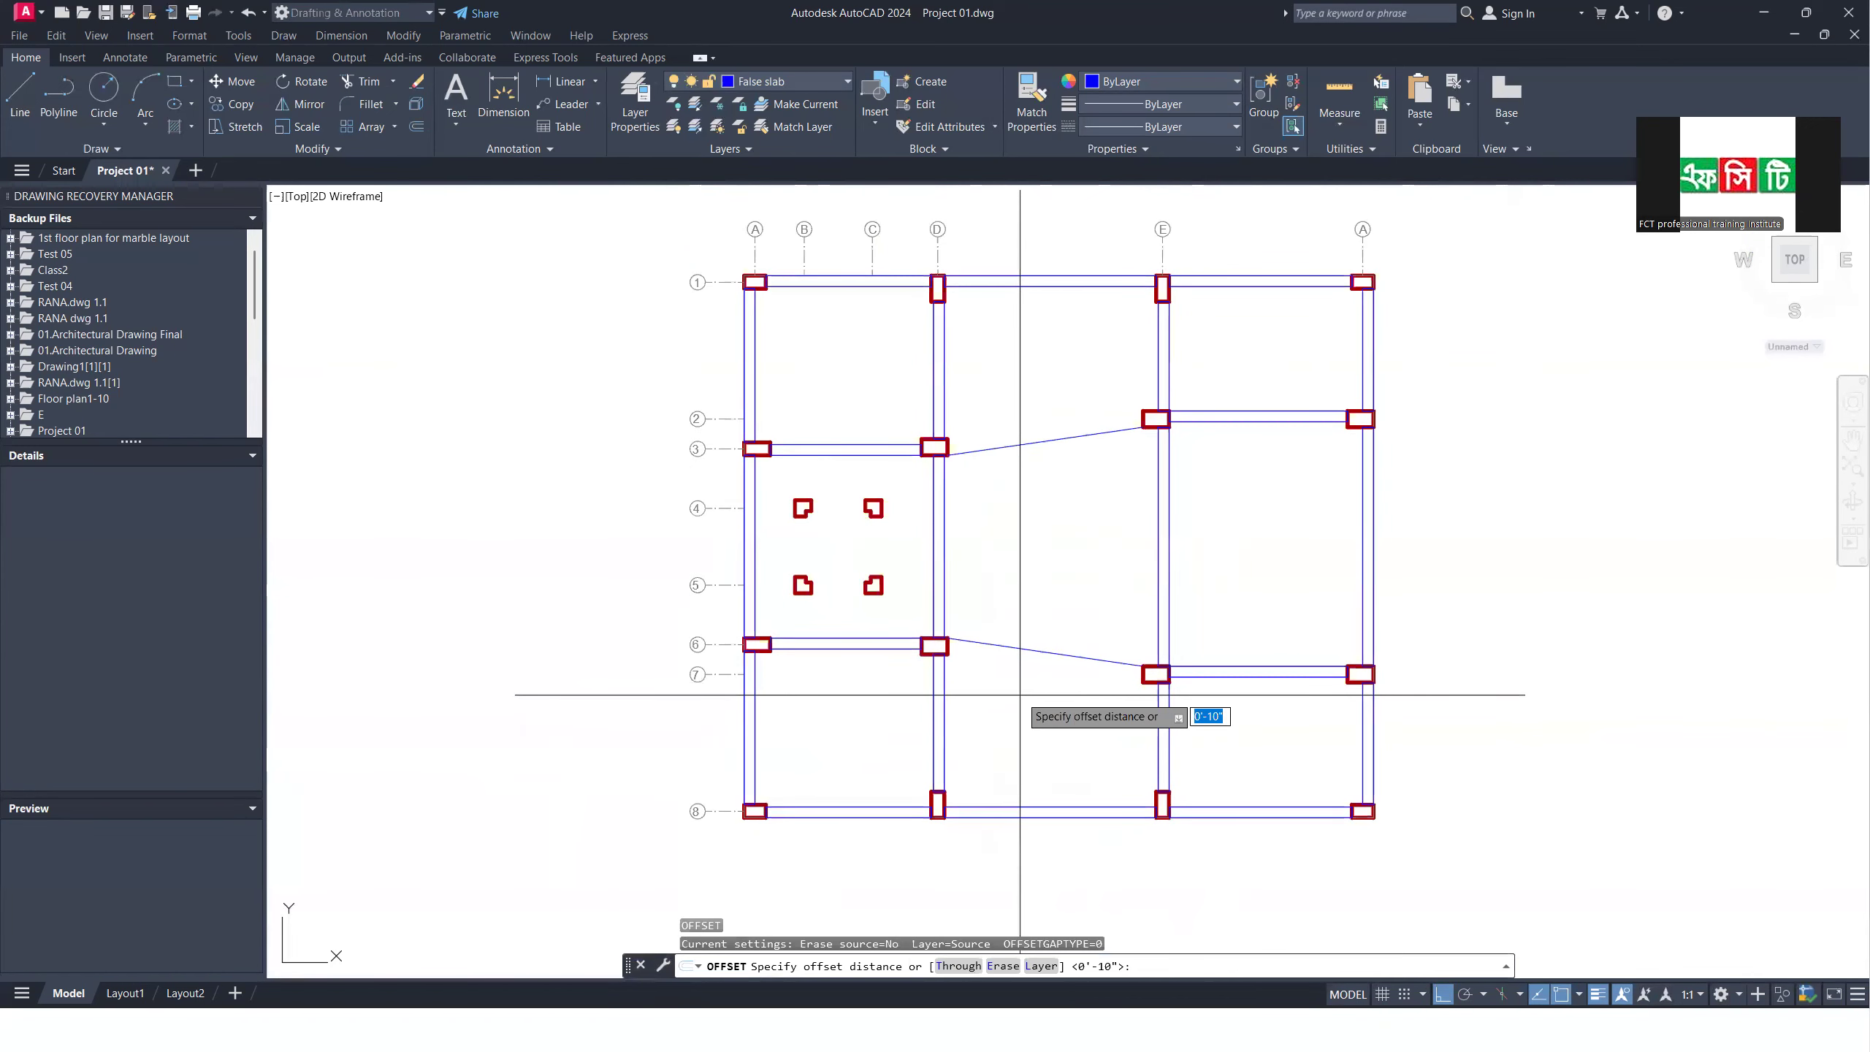
{"action": "key", "text": "Return"}
{"action": "left_click", "coordinate": [1031, 649]}
{"action": "left_click", "coordinate": [1022, 701]}
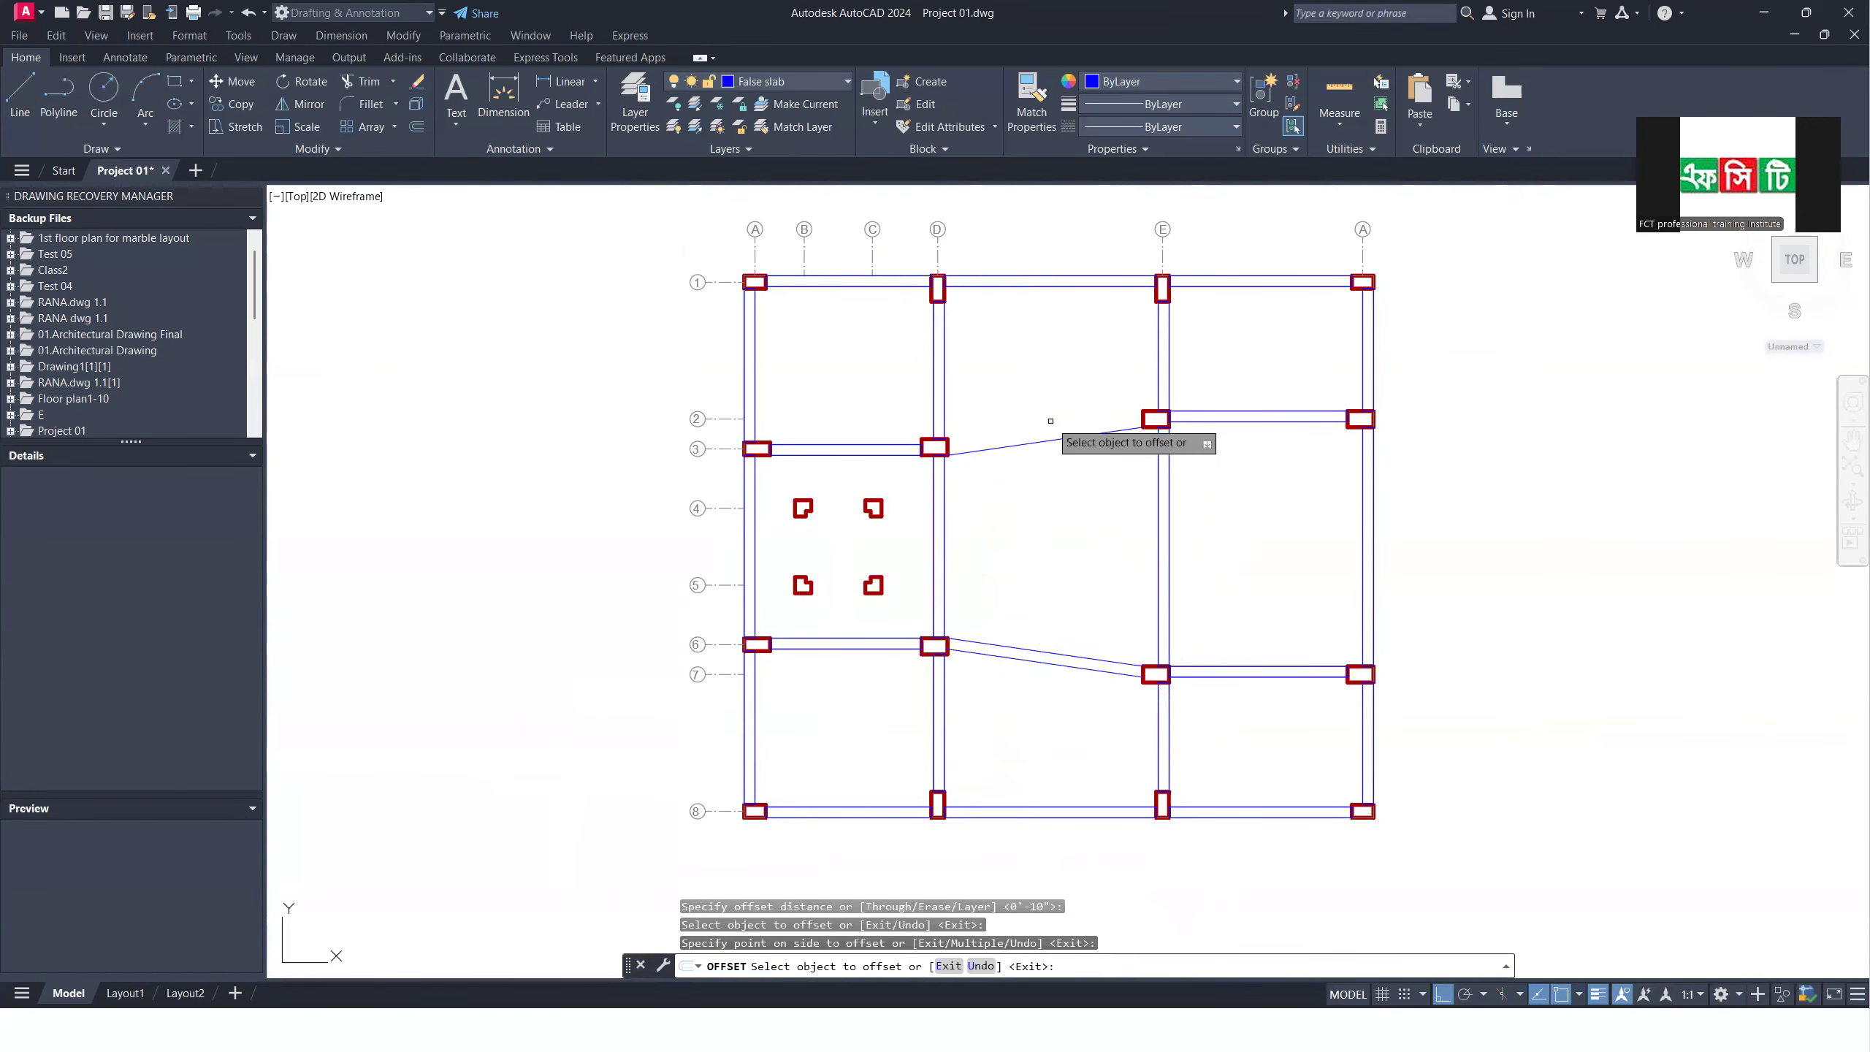
{"action": "left_click", "coordinate": [1049, 438]}
{"action": "left_click", "coordinate": [1055, 394]}
{"action": "scroll", "coordinate": [1144, 420], "scroll_direction": "up", "scroll_amount": 5}
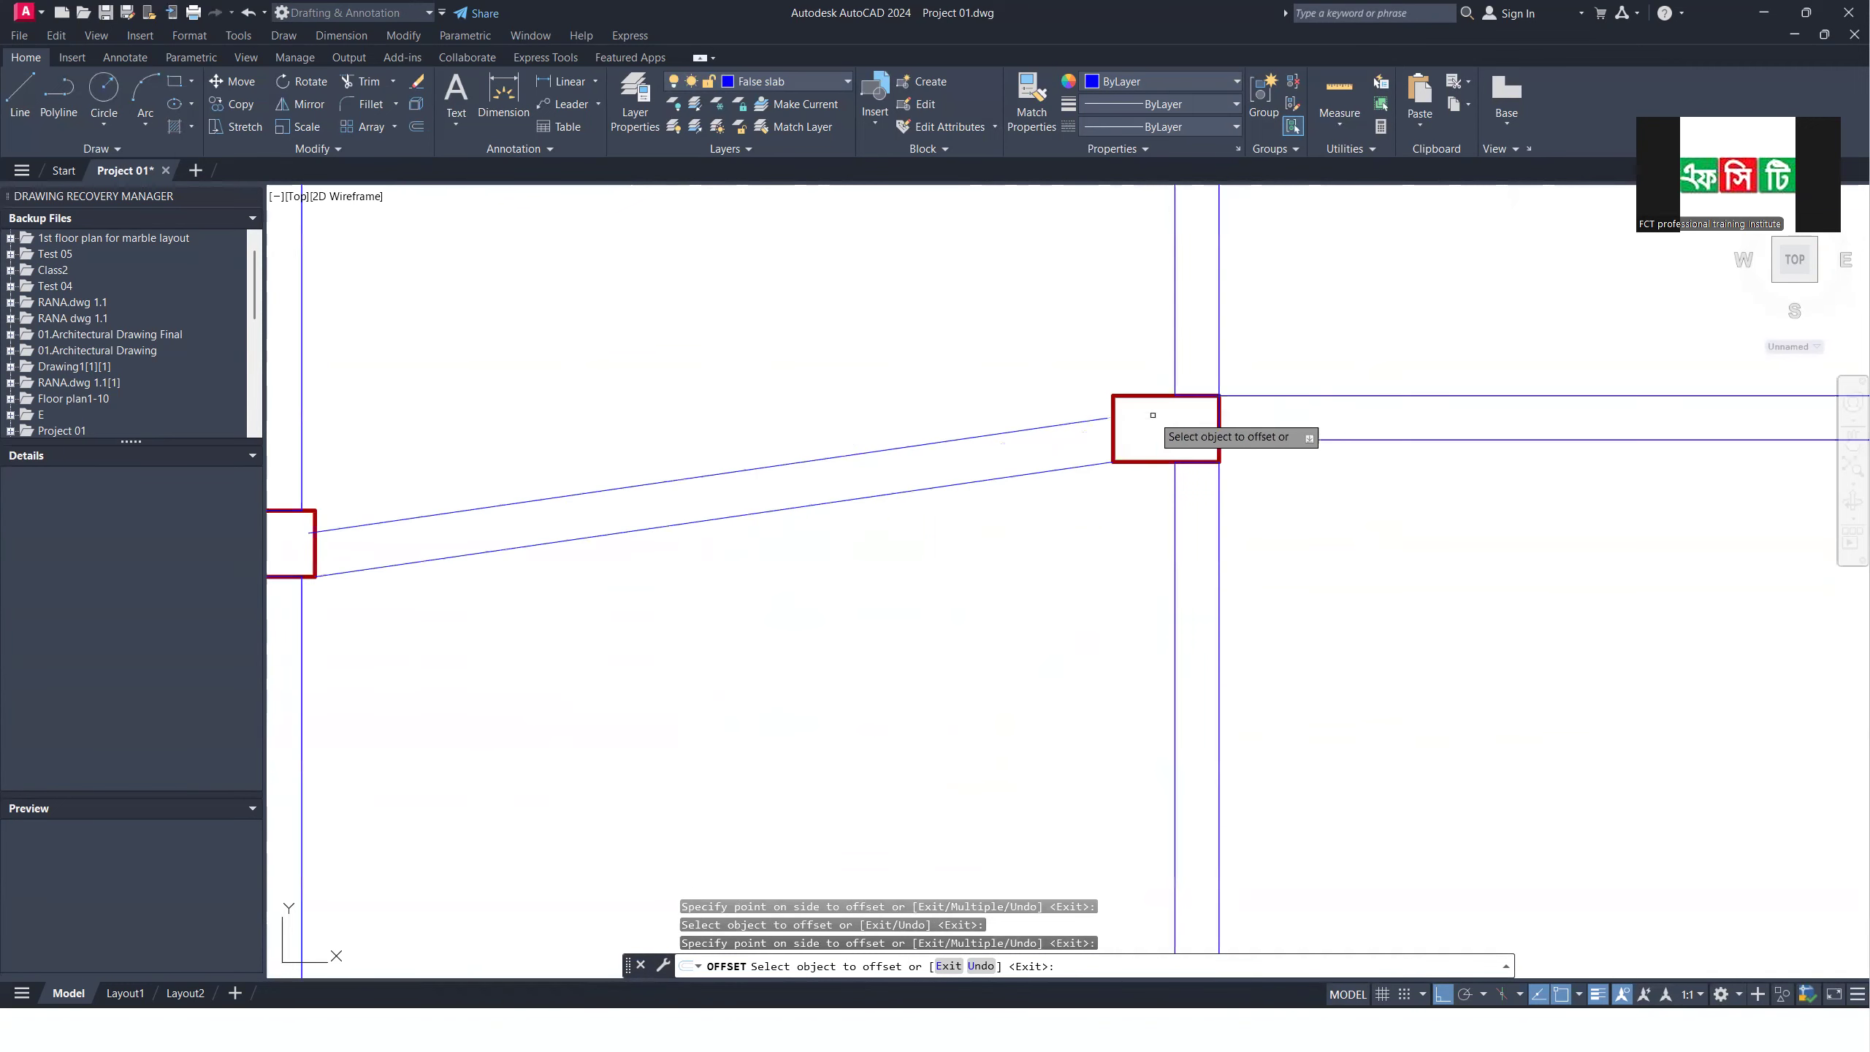
{"action": "key", "text": "Return"}
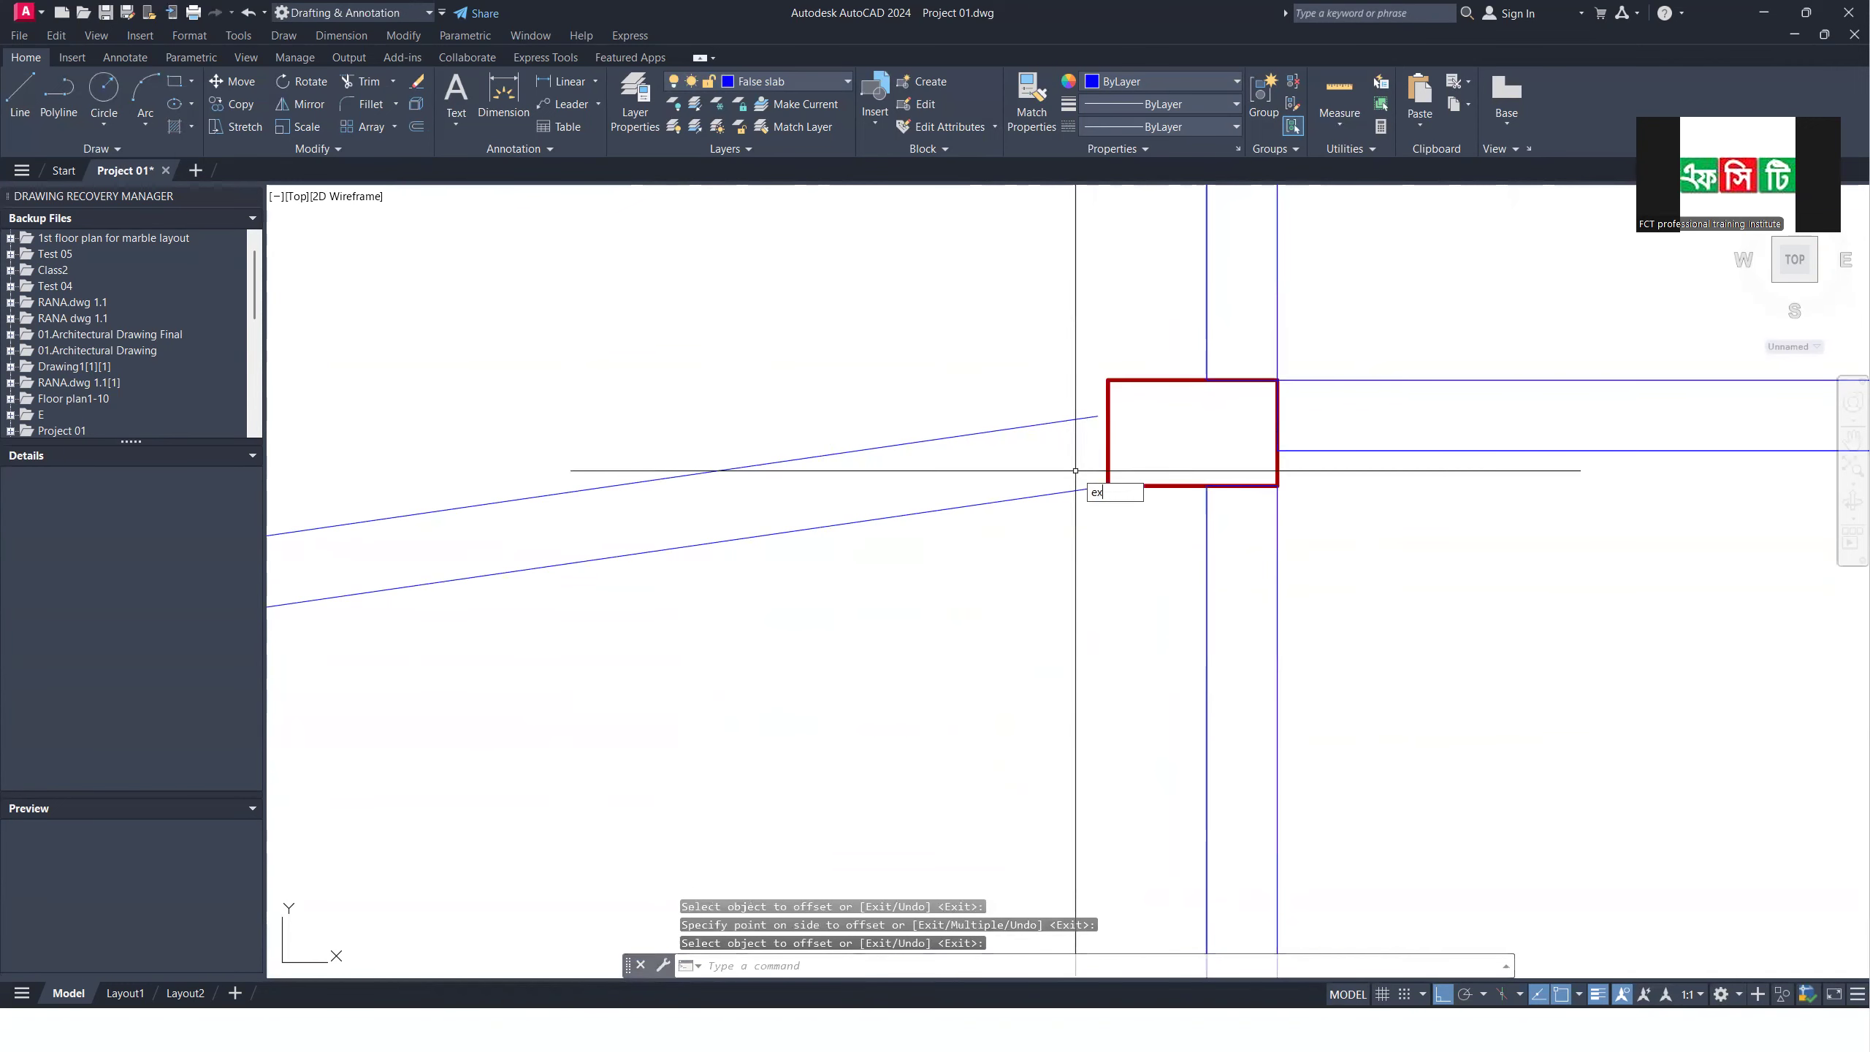
Step: Extend or trim the ends of the sloped beam lines between gridlines D and E to the column faces
{"action": "key", "text": "Return"}
{"action": "left_click", "coordinate": [1053, 392]}
{"action": "left_click", "coordinate": [1064, 451]}
{"action": "scroll", "coordinate": [1292, 445], "scroll_direction": "down", "scroll_amount": 4}
{"action": "scroll", "coordinate": [717, 516], "scroll_direction": "up", "scroll_amount": 10}
{"action": "scroll", "coordinate": [938, 447], "scroll_direction": "down", "scroll_amount": 8}
{"action": "scroll", "coordinate": [892, 536], "scroll_direction": "up", "scroll_amount": 10}
{"action": "scroll", "coordinate": [907, 511], "scroll_direction": "up", "scroll_amount": 6}
{"action": "left_click", "coordinate": [900, 445], "text": "shift"}
{"action": "left_click", "coordinate": [899, 499], "text": "shift"}
{"action": "scroll", "coordinate": [1090, 596], "scroll_direction": "down", "scroll_amount": 10}
{"action": "scroll", "coordinate": [1510, 653], "scroll_direction": "up", "scroll_amount": 5}
{"action": "scroll", "coordinate": [1231, 723], "scroll_direction": "down", "scroll_amount": 10}
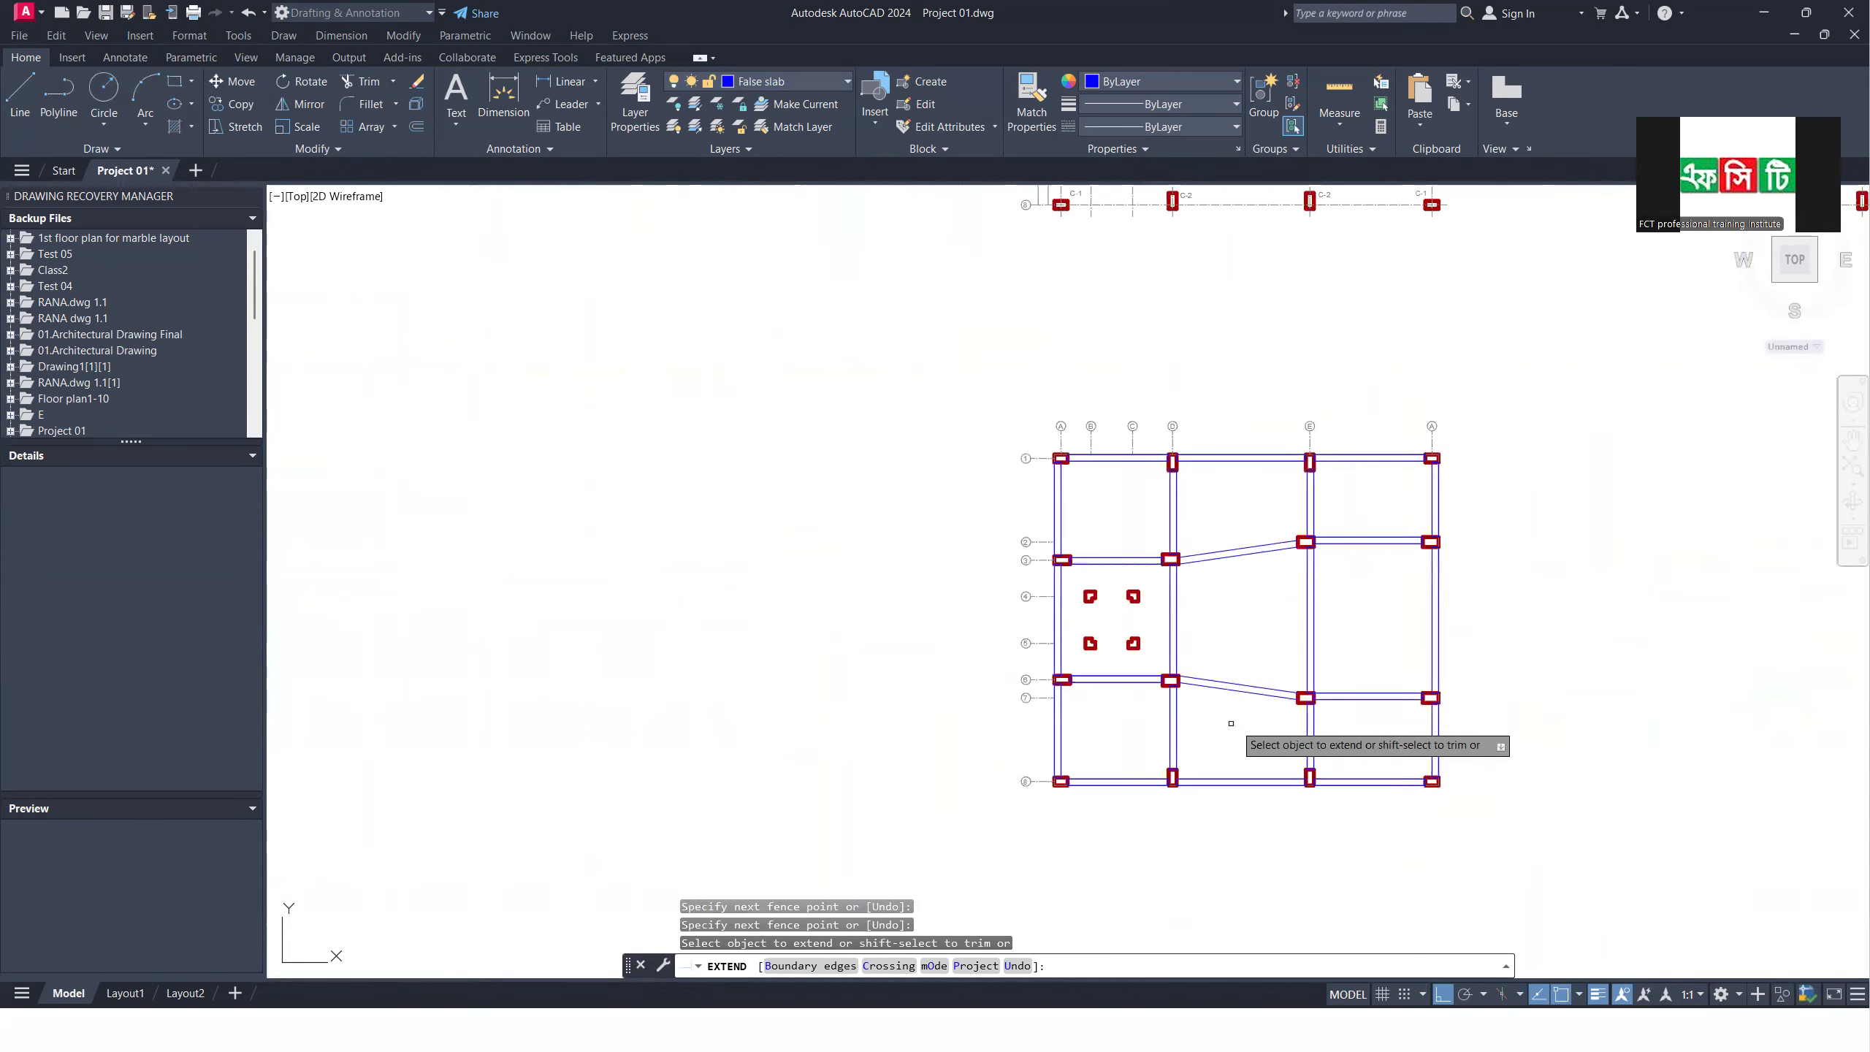
{"action": "key", "text": "Escape"}
Step: Place vertical construction lines through the outer edges of the four L-shaped columns at rows 4 and 5
{"action": "scroll", "coordinate": [1231, 723], "scroll_direction": "up", "scroll_amount": 5}
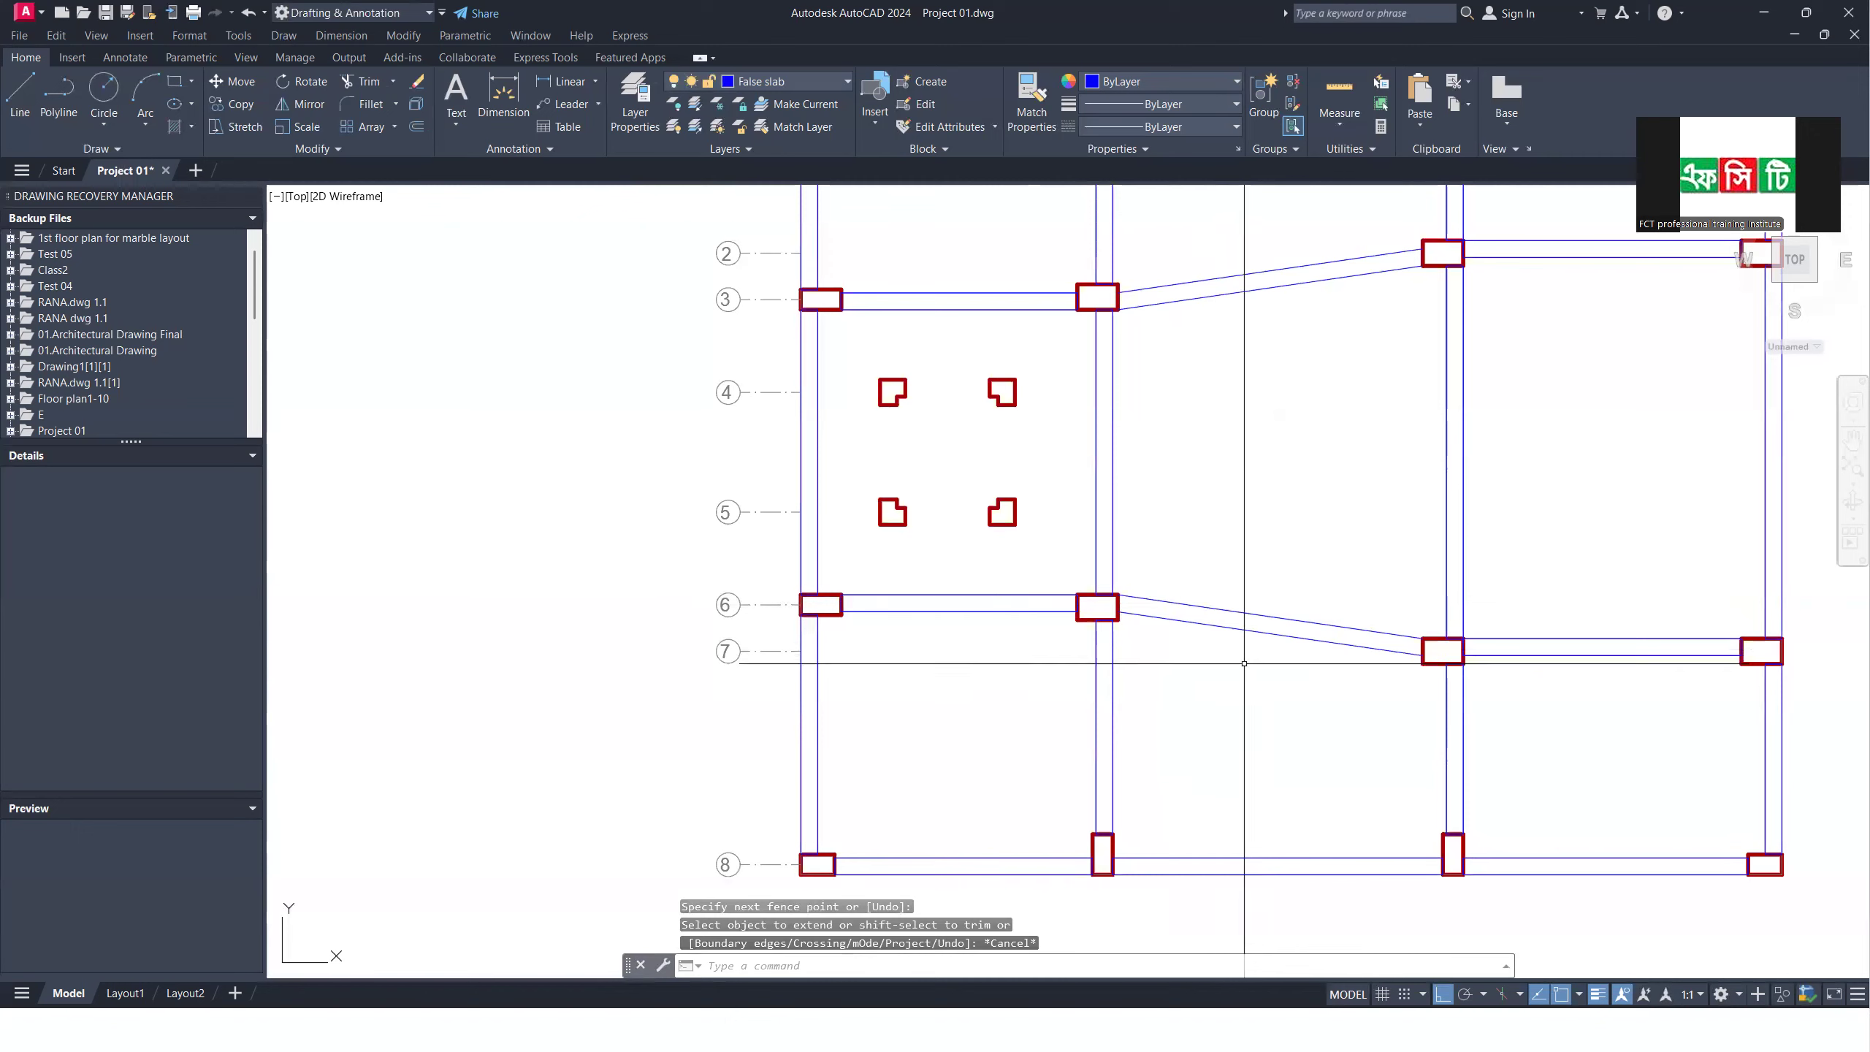
{"action": "scroll", "coordinate": [1187, 693], "scroll_direction": "down", "scroll_amount": 3}
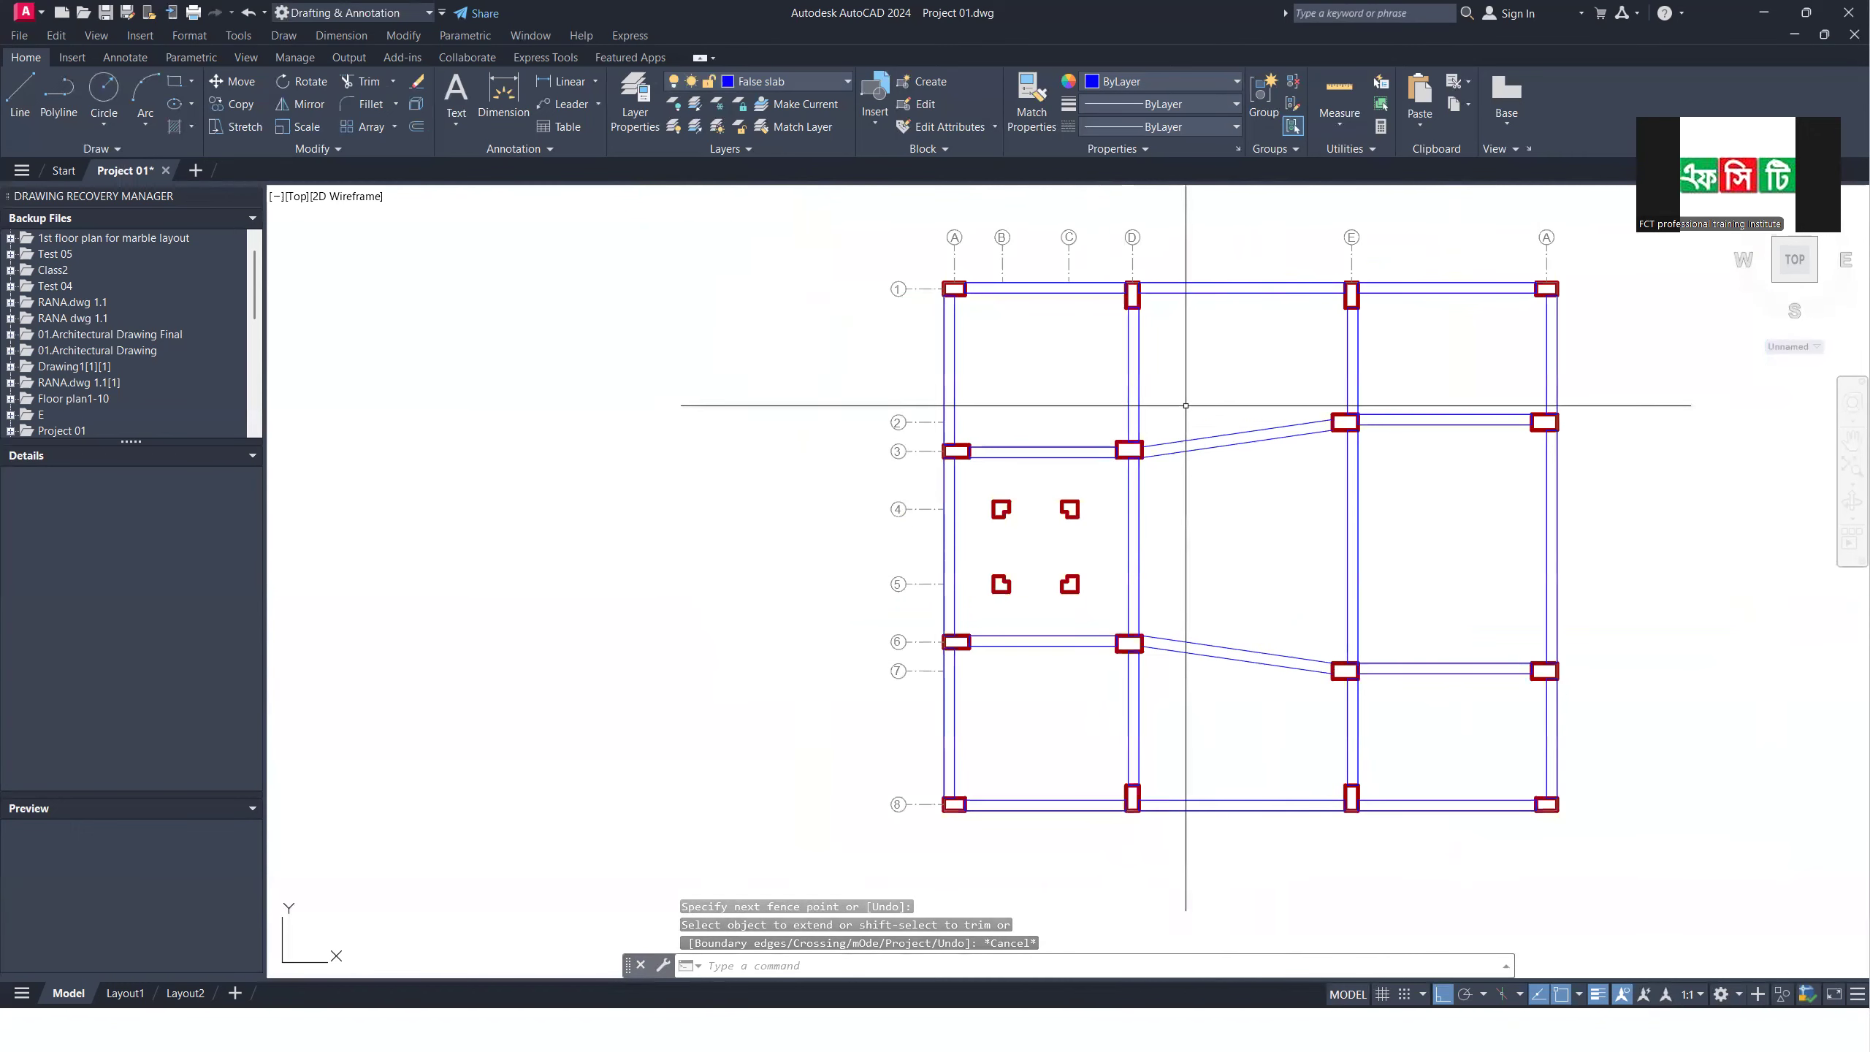
{"action": "scroll", "coordinate": [1536, 688], "scroll_direction": "down", "scroll_amount": 3}
{"action": "scroll", "coordinate": [1169, 634], "scroll_direction": "up", "scroll_amount": 4}
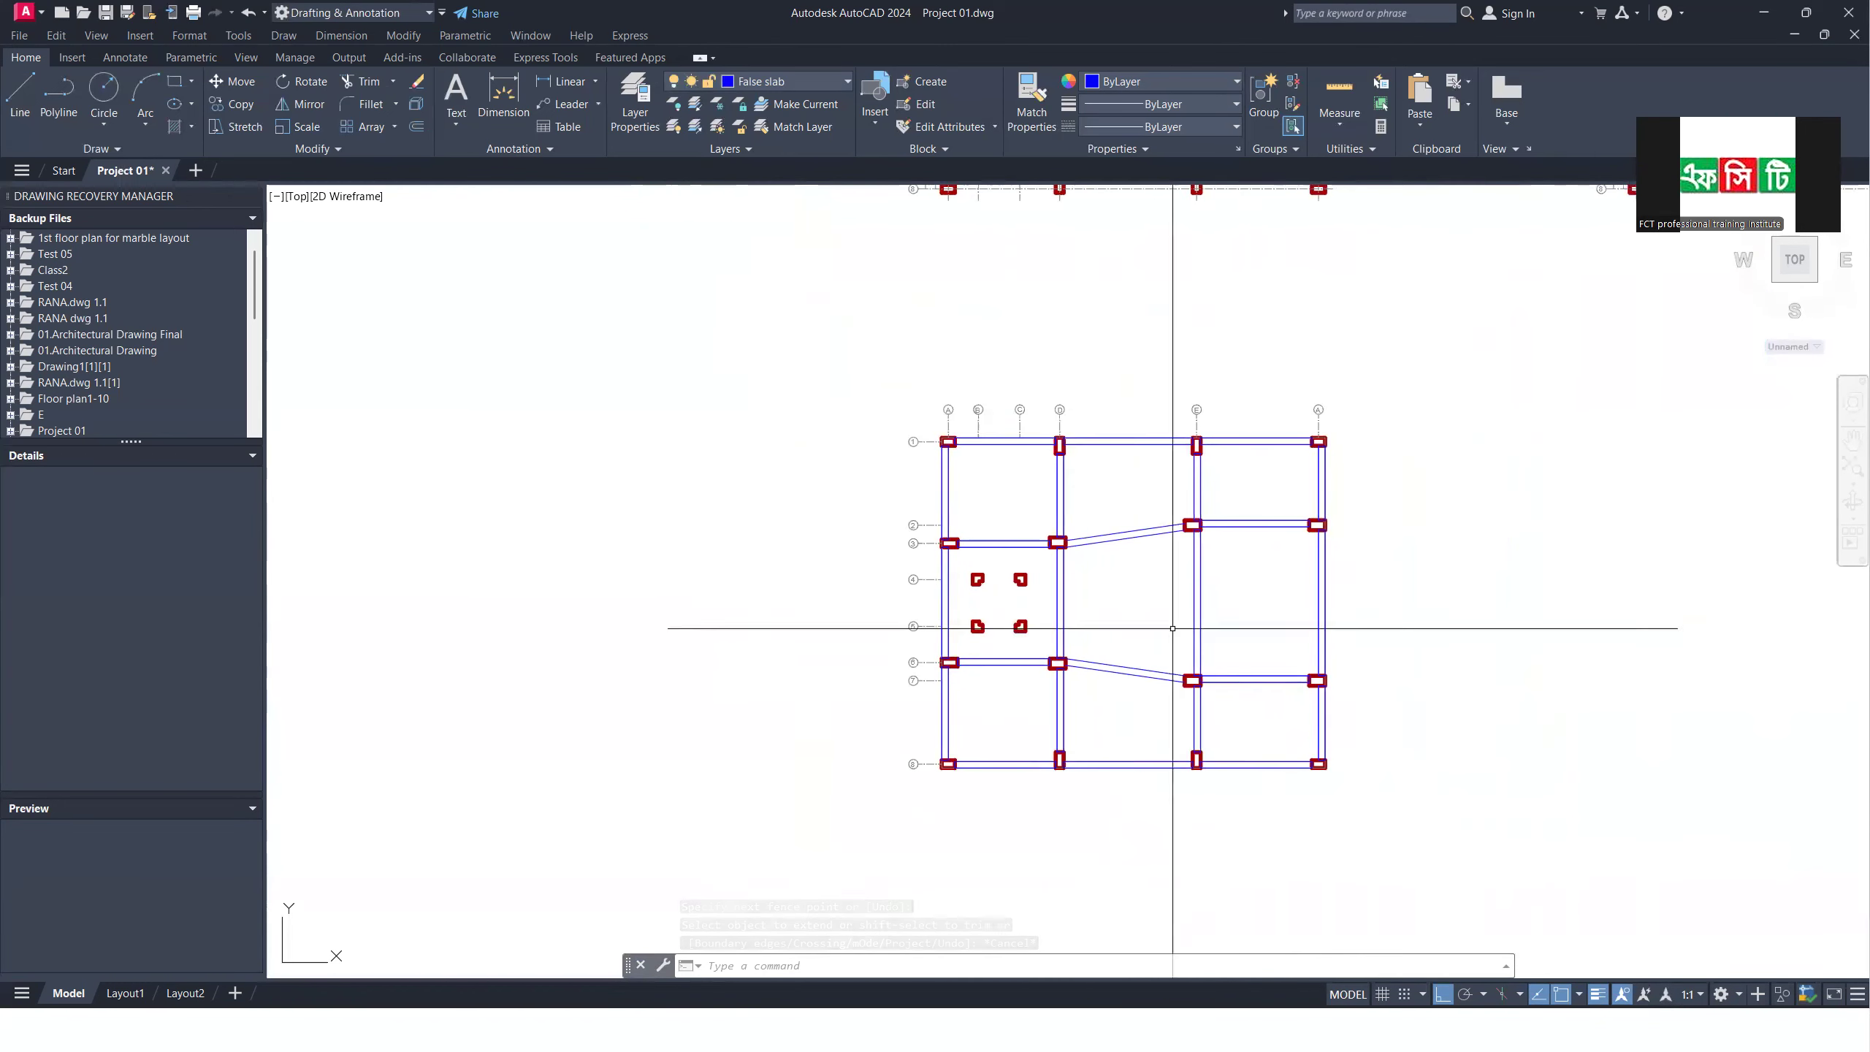
{"action": "type", "text": "l"}
{"action": "key", "text": "Return"}
{"action": "scroll", "coordinate": [901, 692], "scroll_direction": "up", "scroll_amount": 4}
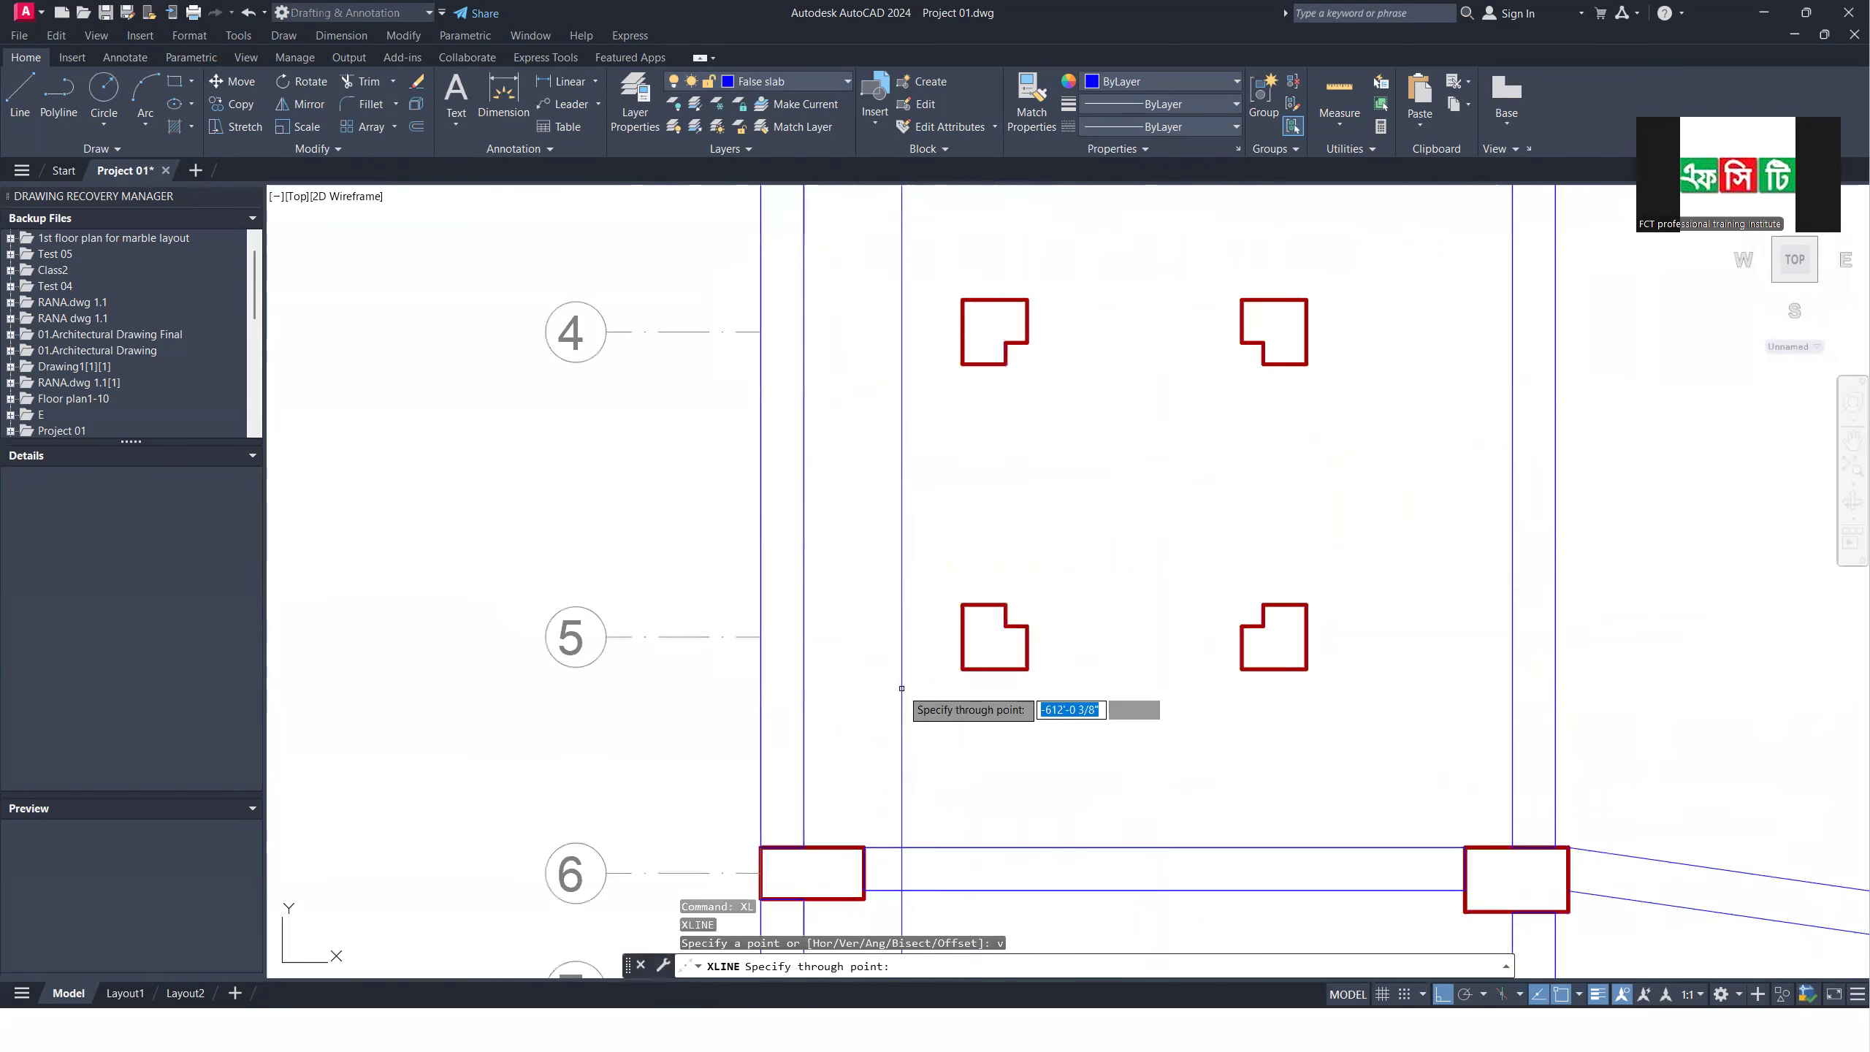
{"action": "type", "text": "v"}
{"action": "key", "text": "Return"}
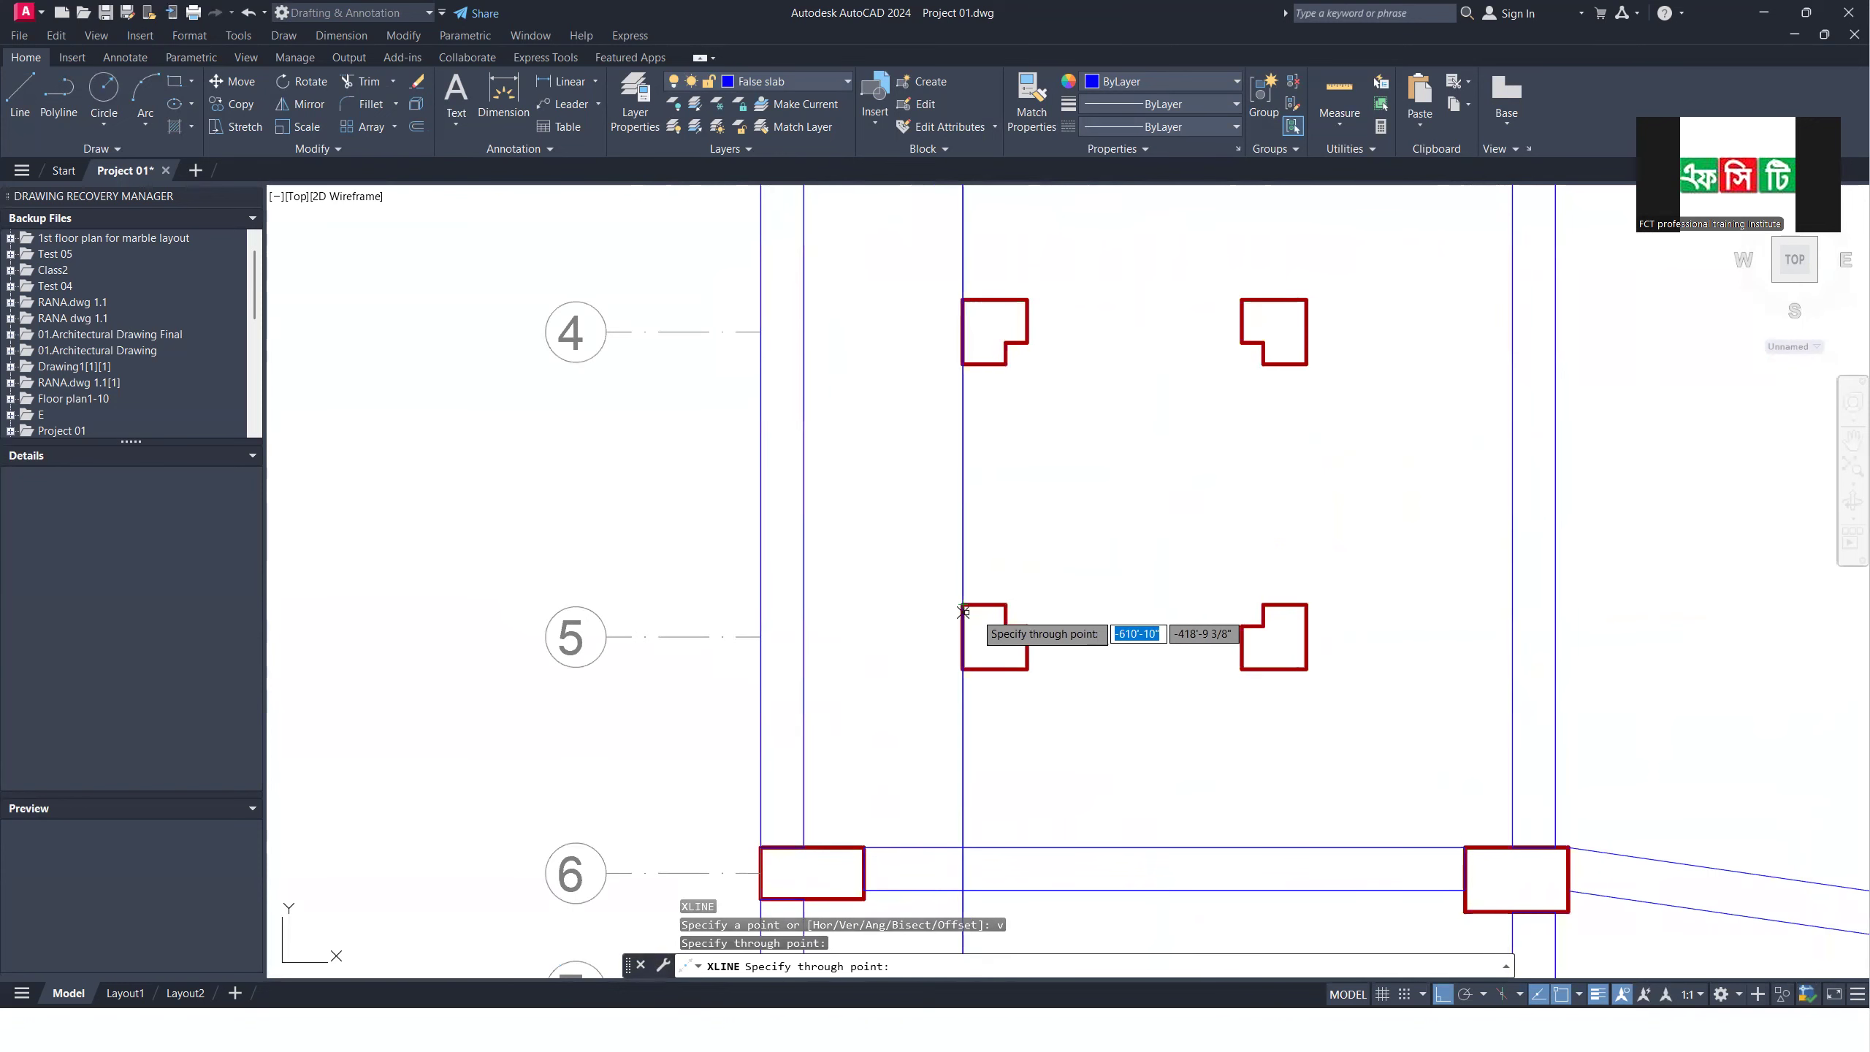
{"action": "left_click", "coordinate": [1306, 605]}
{"action": "key", "text": "Return"}
Step: Offset the two vertical construction lines 10 inches inward between the L-shaped columns
{"action": "left_click", "coordinate": [1325, 524]}
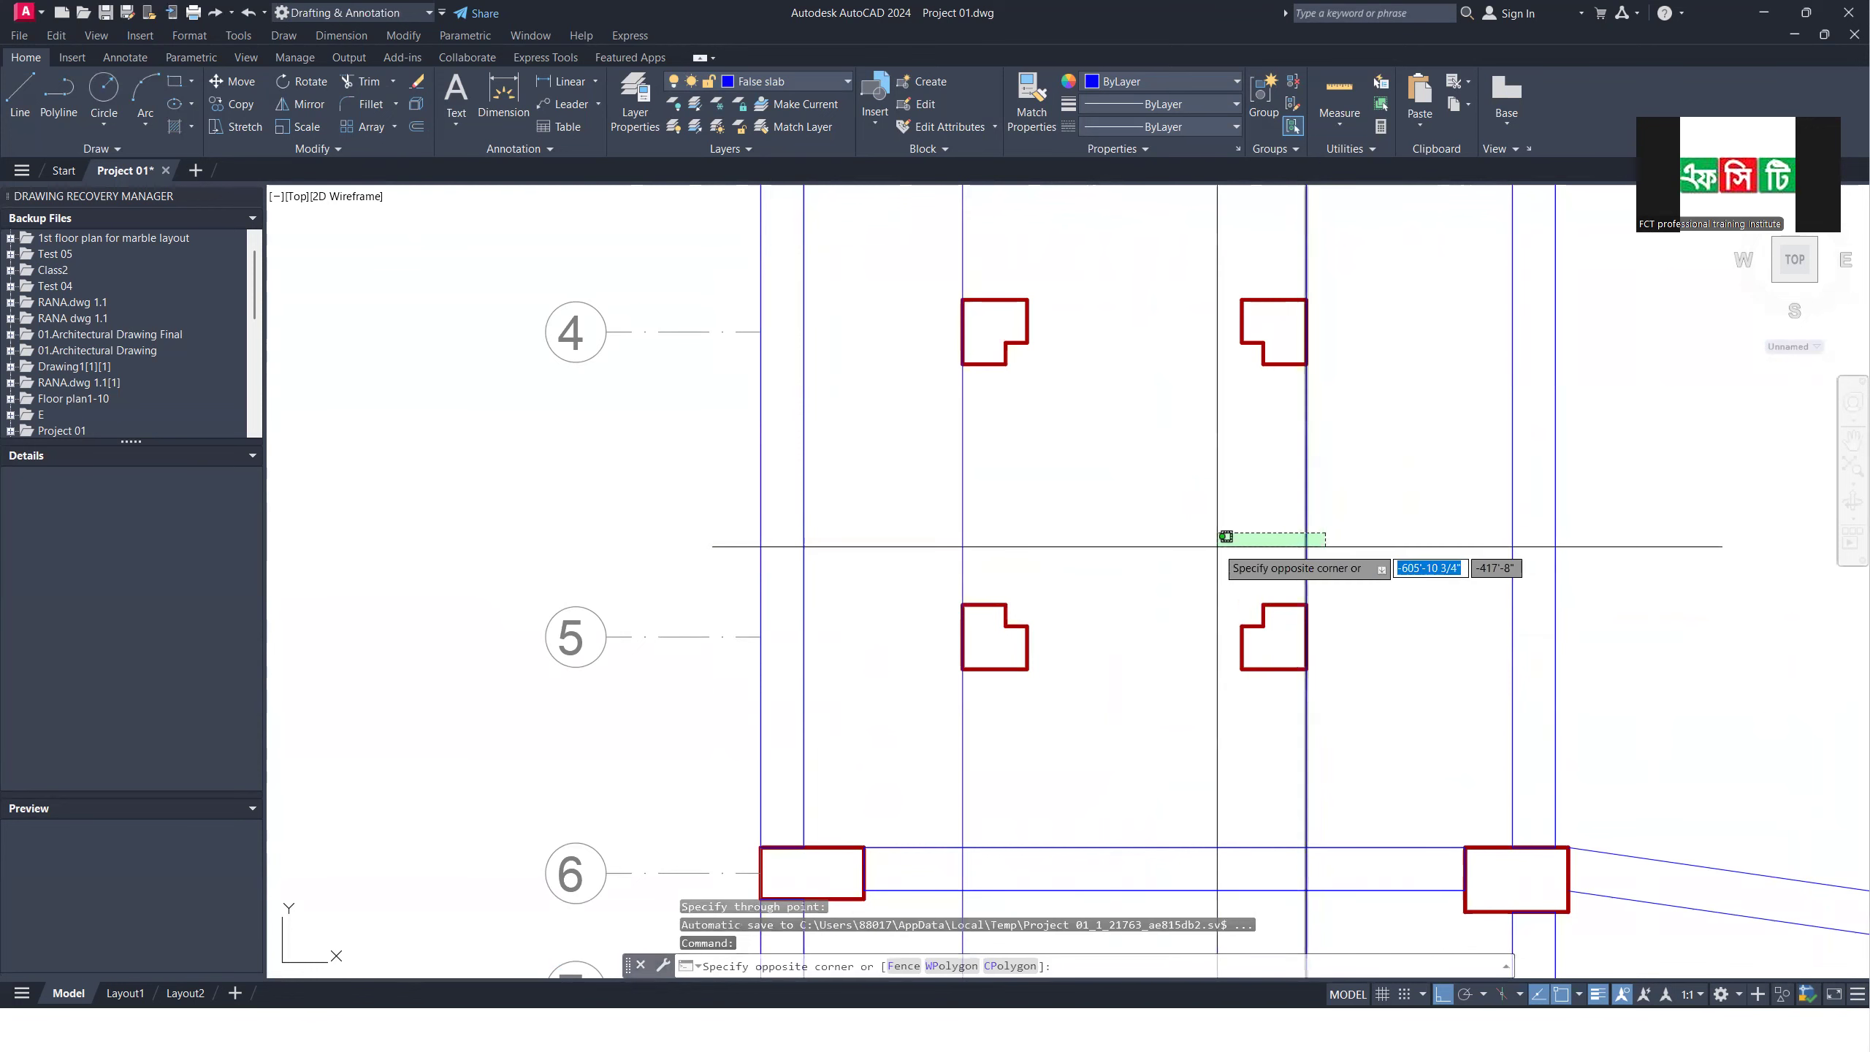
{"action": "left_click", "coordinate": [1217, 546]}
{"action": "type", "text": "o"}
{"action": "key", "text": "Return"}
{"action": "key", "text": "Return"}
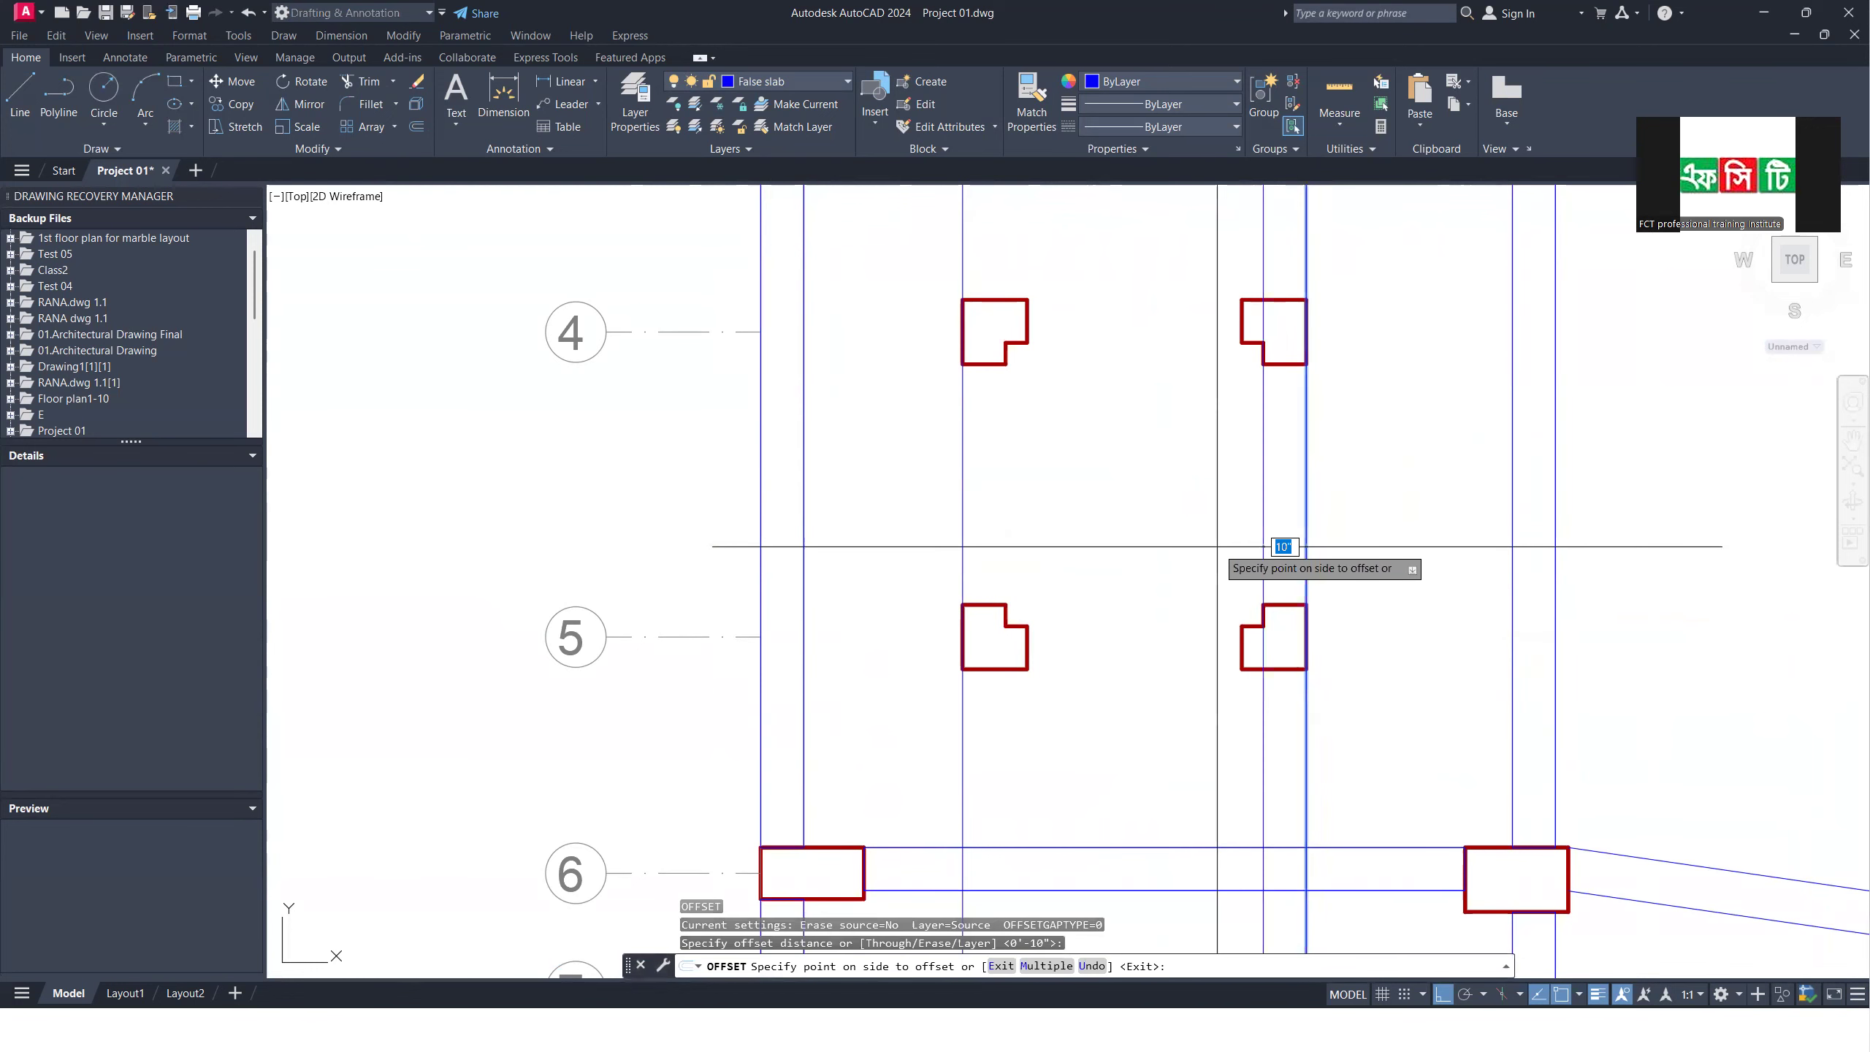
{"action": "left_click", "coordinate": [1285, 547]}
{"action": "left_click", "coordinate": [964, 507]}
{"action": "left_click", "coordinate": [1106, 501]}
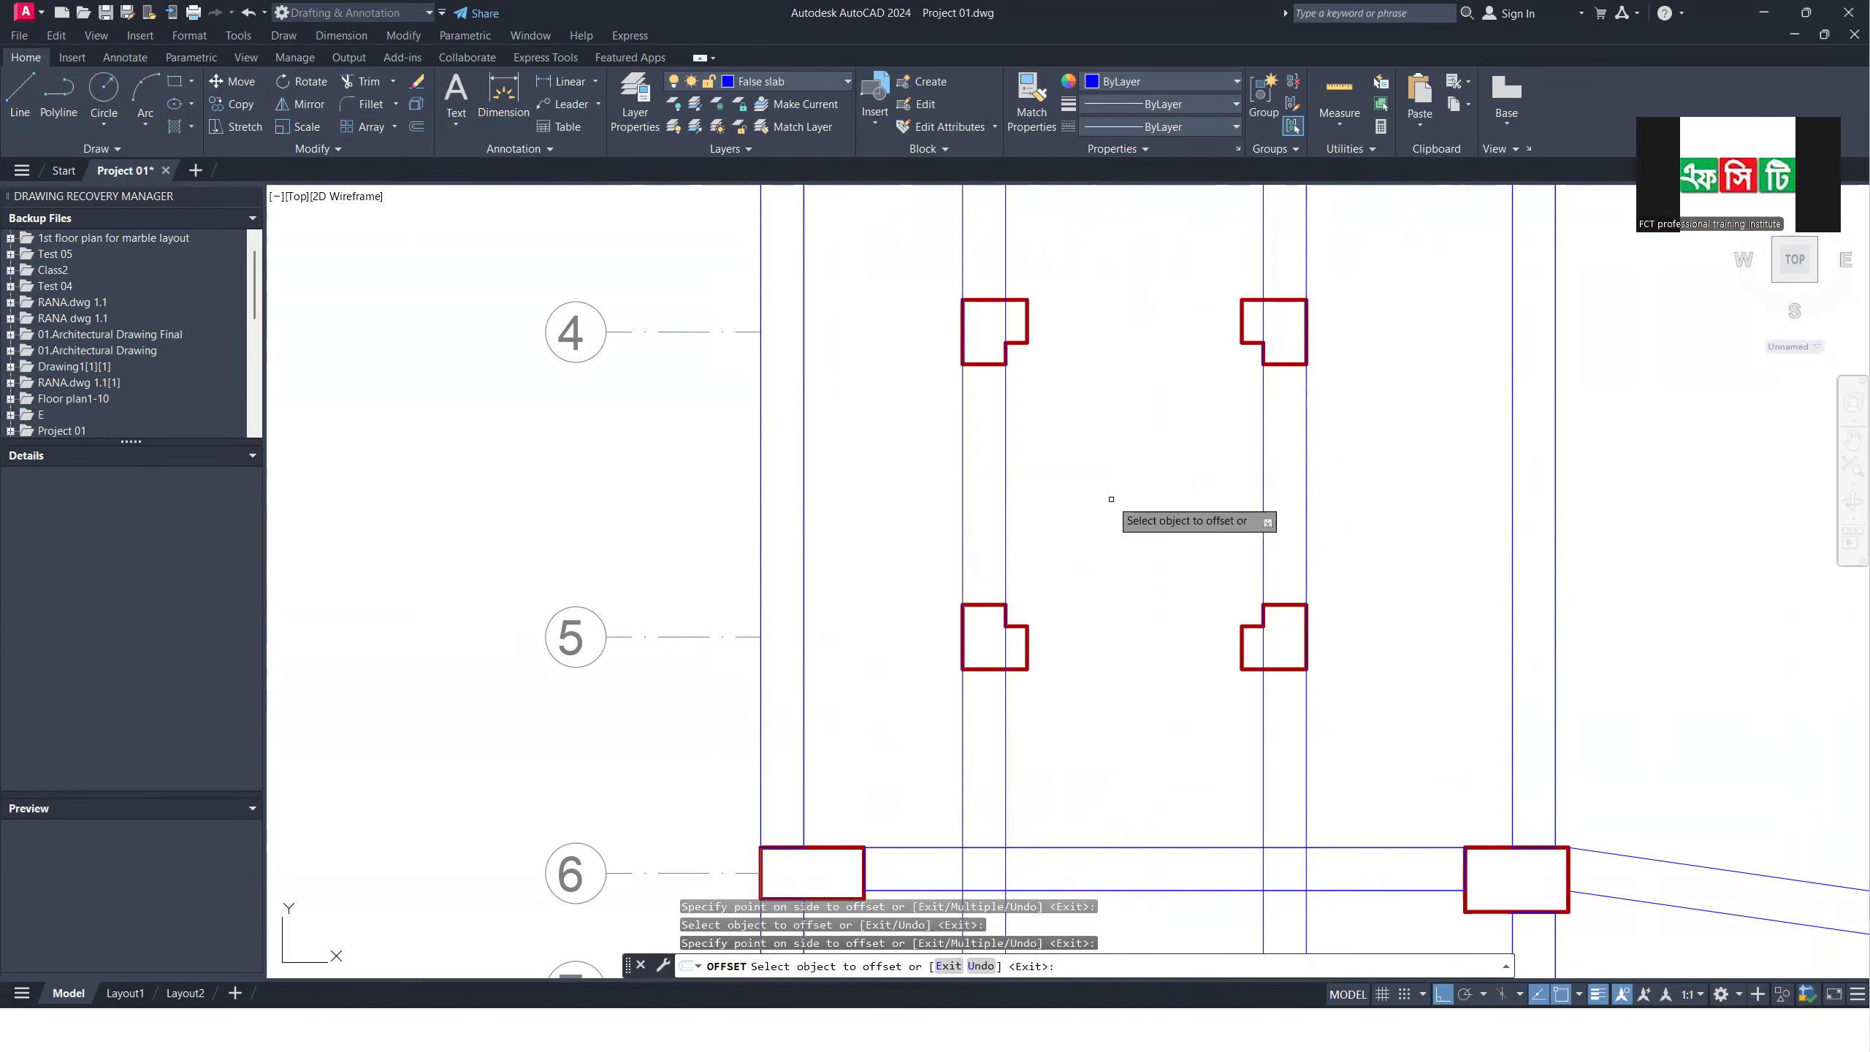
{"action": "key", "text": "Return"}
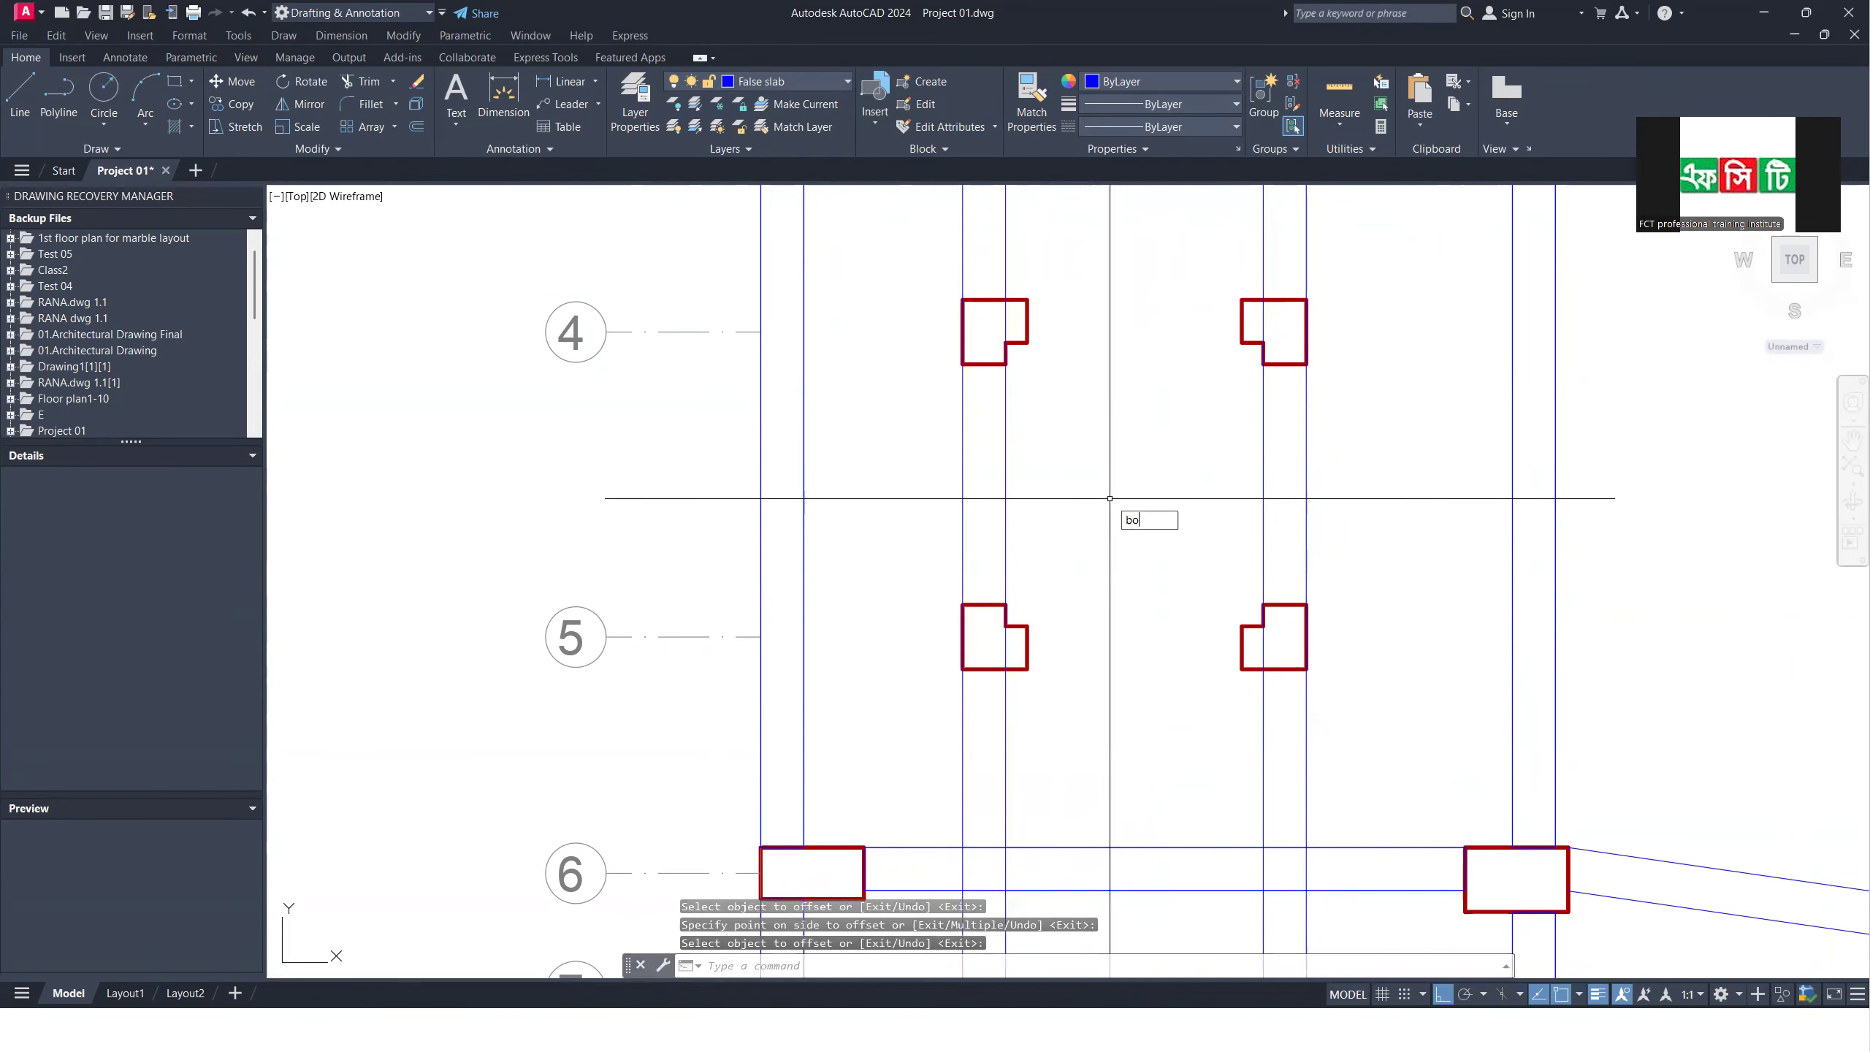
Step: Create boundary outlines for the two vertical beams between the row 4 and row 5 L-shaped columns
{"action": "type", "text": "bo"}
{"action": "key", "text": "Return"}
{"action": "left_click", "coordinate": [992, 505]}
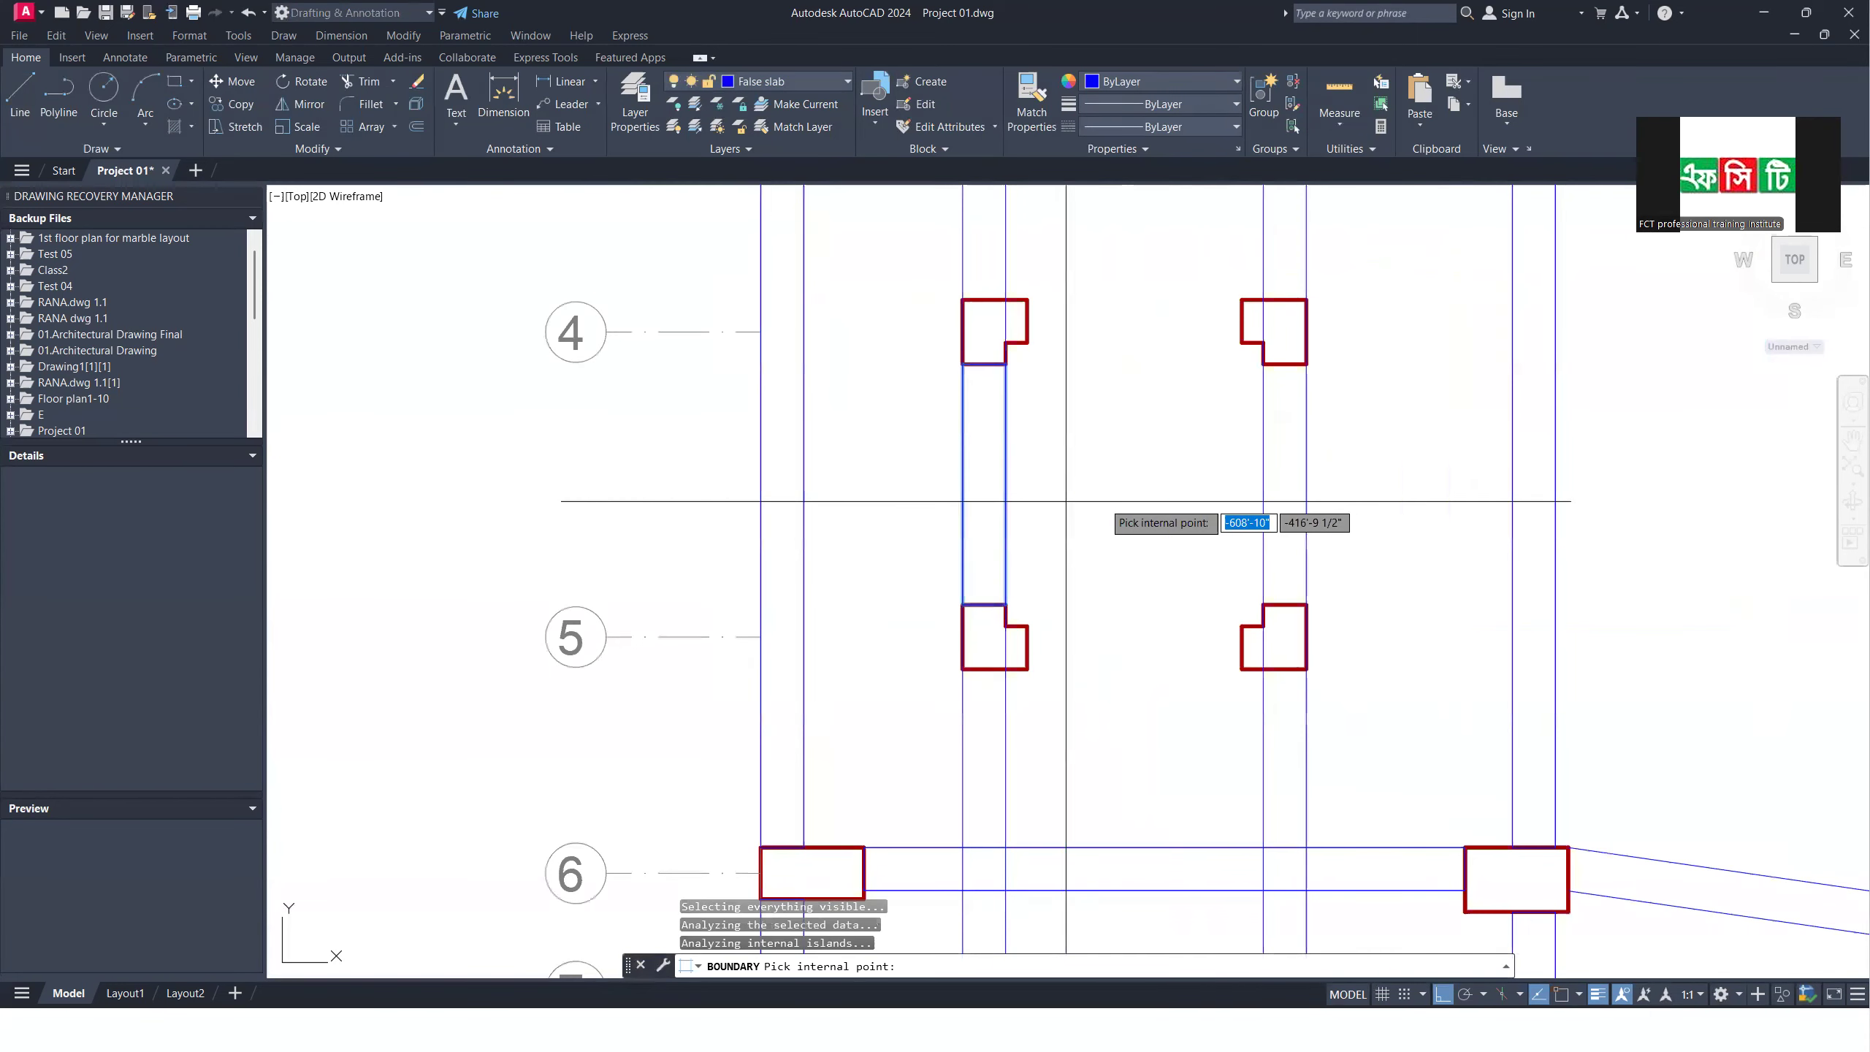
{"action": "left_click", "coordinate": [1284, 513]}
{"action": "key", "text": "Return"}
Step: Delete the four vertical construction lines at the L-shaped columns, keeping the beam outlines
{"action": "left_click", "coordinate": [1375, 749]}
{"action": "left_click", "coordinate": [920, 737]}
{"action": "type", "text": "e"}
{"action": "key", "text": "Return"}
Step: Place horizontal construction lines through the lower edge of the row 5 and the upper edge of the row 4 L-shaped columns
{"action": "type", "text": "xl"}
{"action": "key", "text": "Return"}
{"action": "type", "text": "h"}
{"action": "key", "text": "Return"}
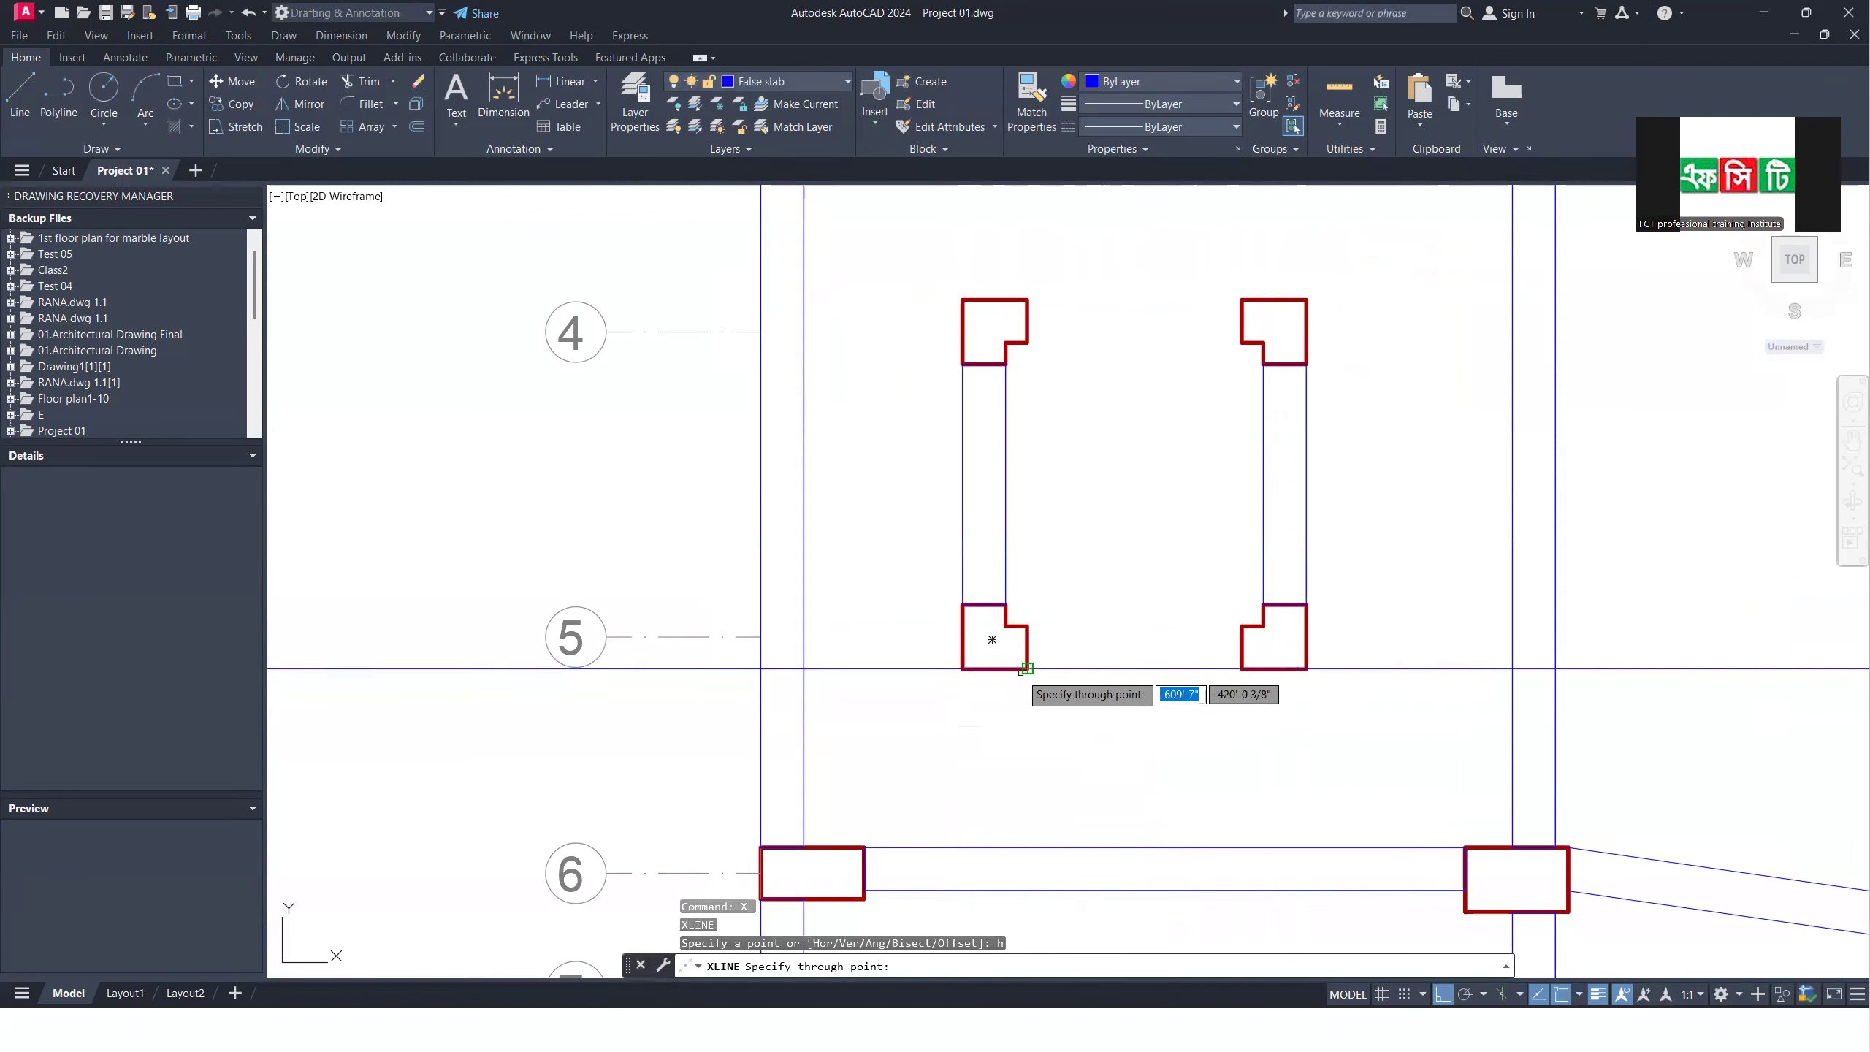
{"action": "left_click", "coordinate": [1026, 668]}
{"action": "left_click", "coordinate": [1027, 303]}
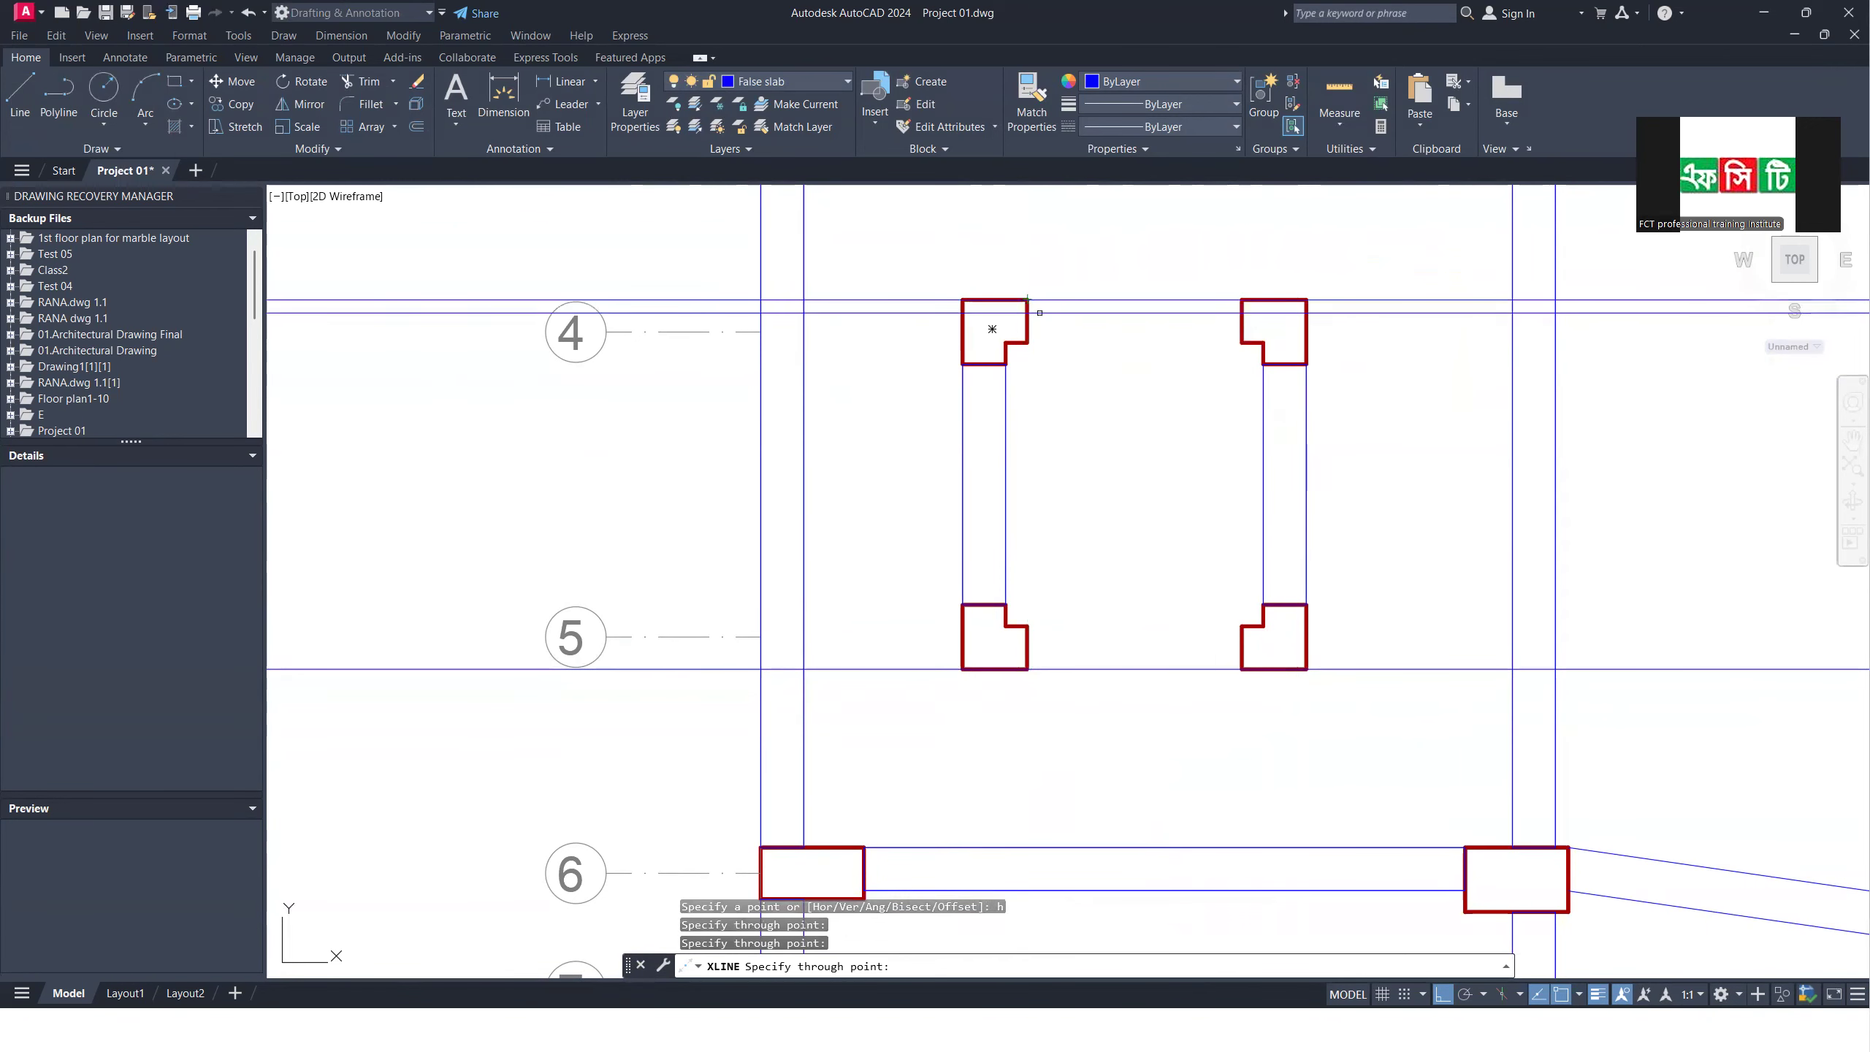
{"action": "key", "text": "Return"}
Step: Offset the row 4 construction line 10 inches downward and the row 5 construction line 10 inches upward
{"action": "left_click", "coordinate": [1116, 305]}
{"action": "left_click", "coordinate": [1110, 294]}
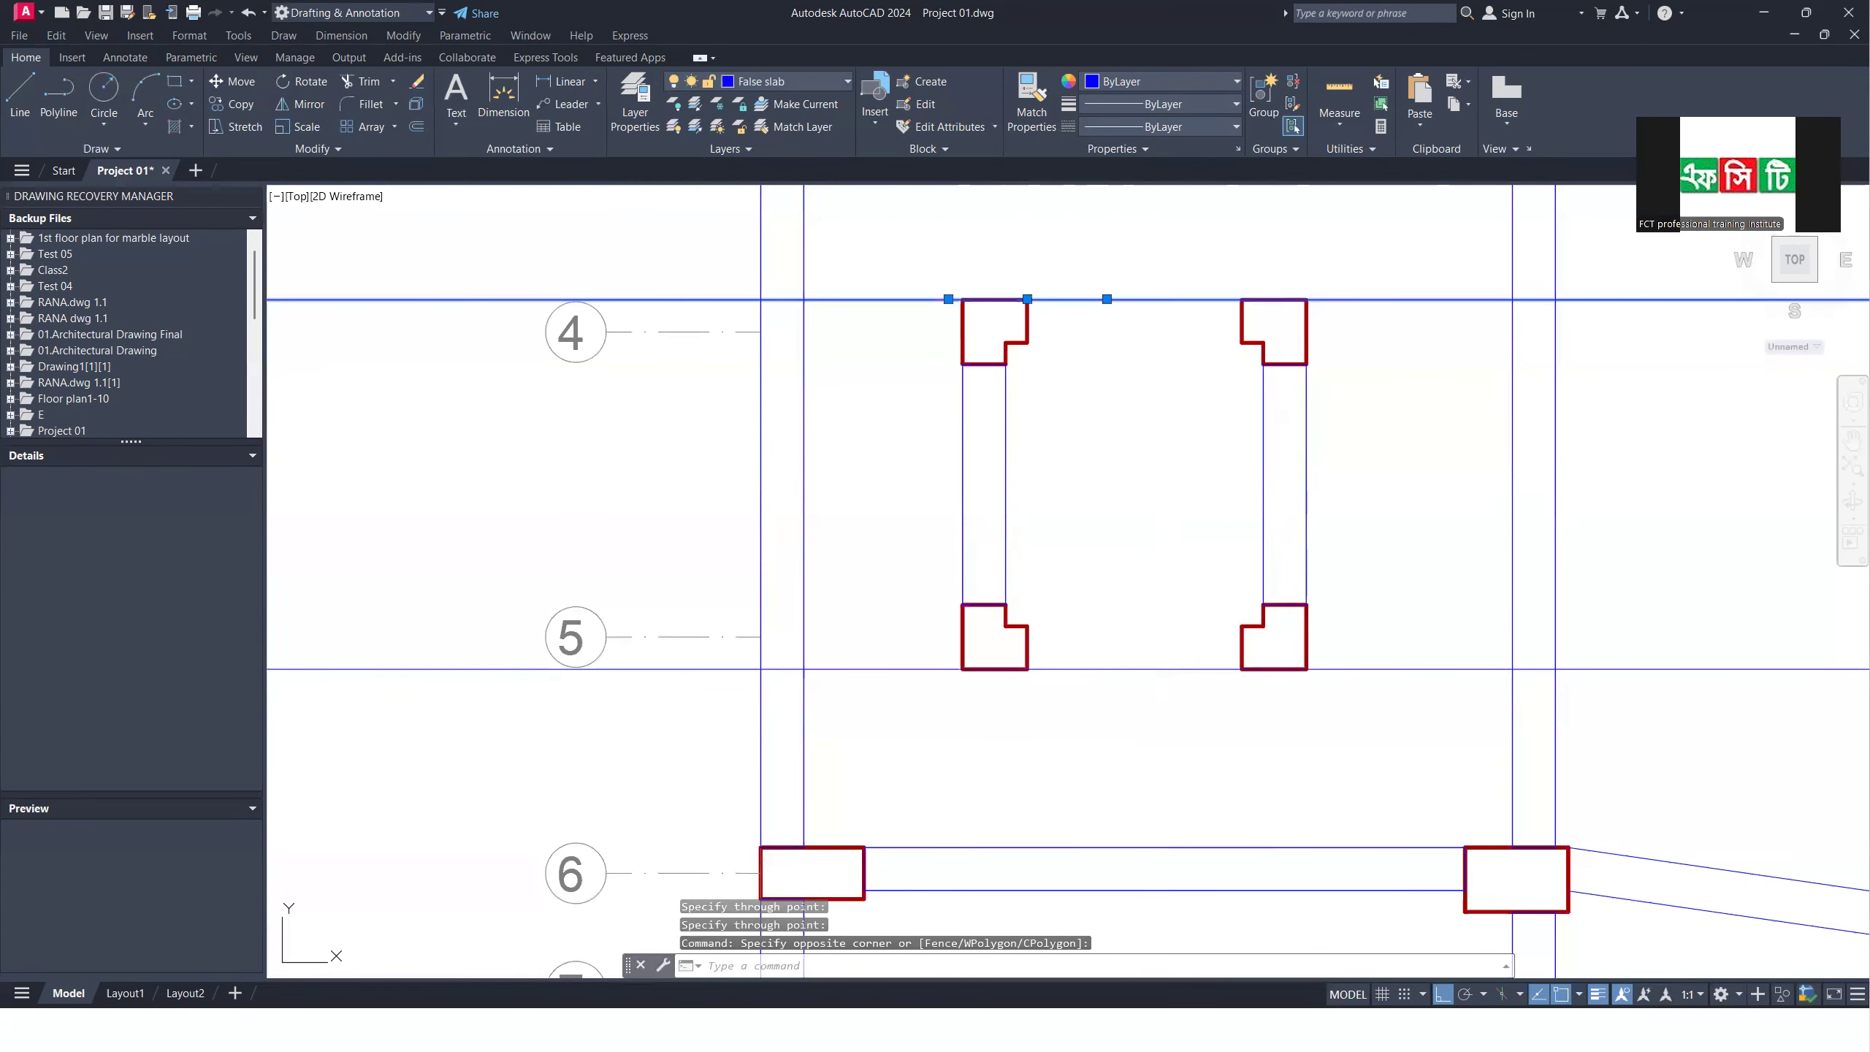
{"action": "type", "text": "o"}
{"action": "key", "text": "Return"}
{"action": "key", "text": "Return"}
{"action": "left_click", "coordinate": [1124, 577]}
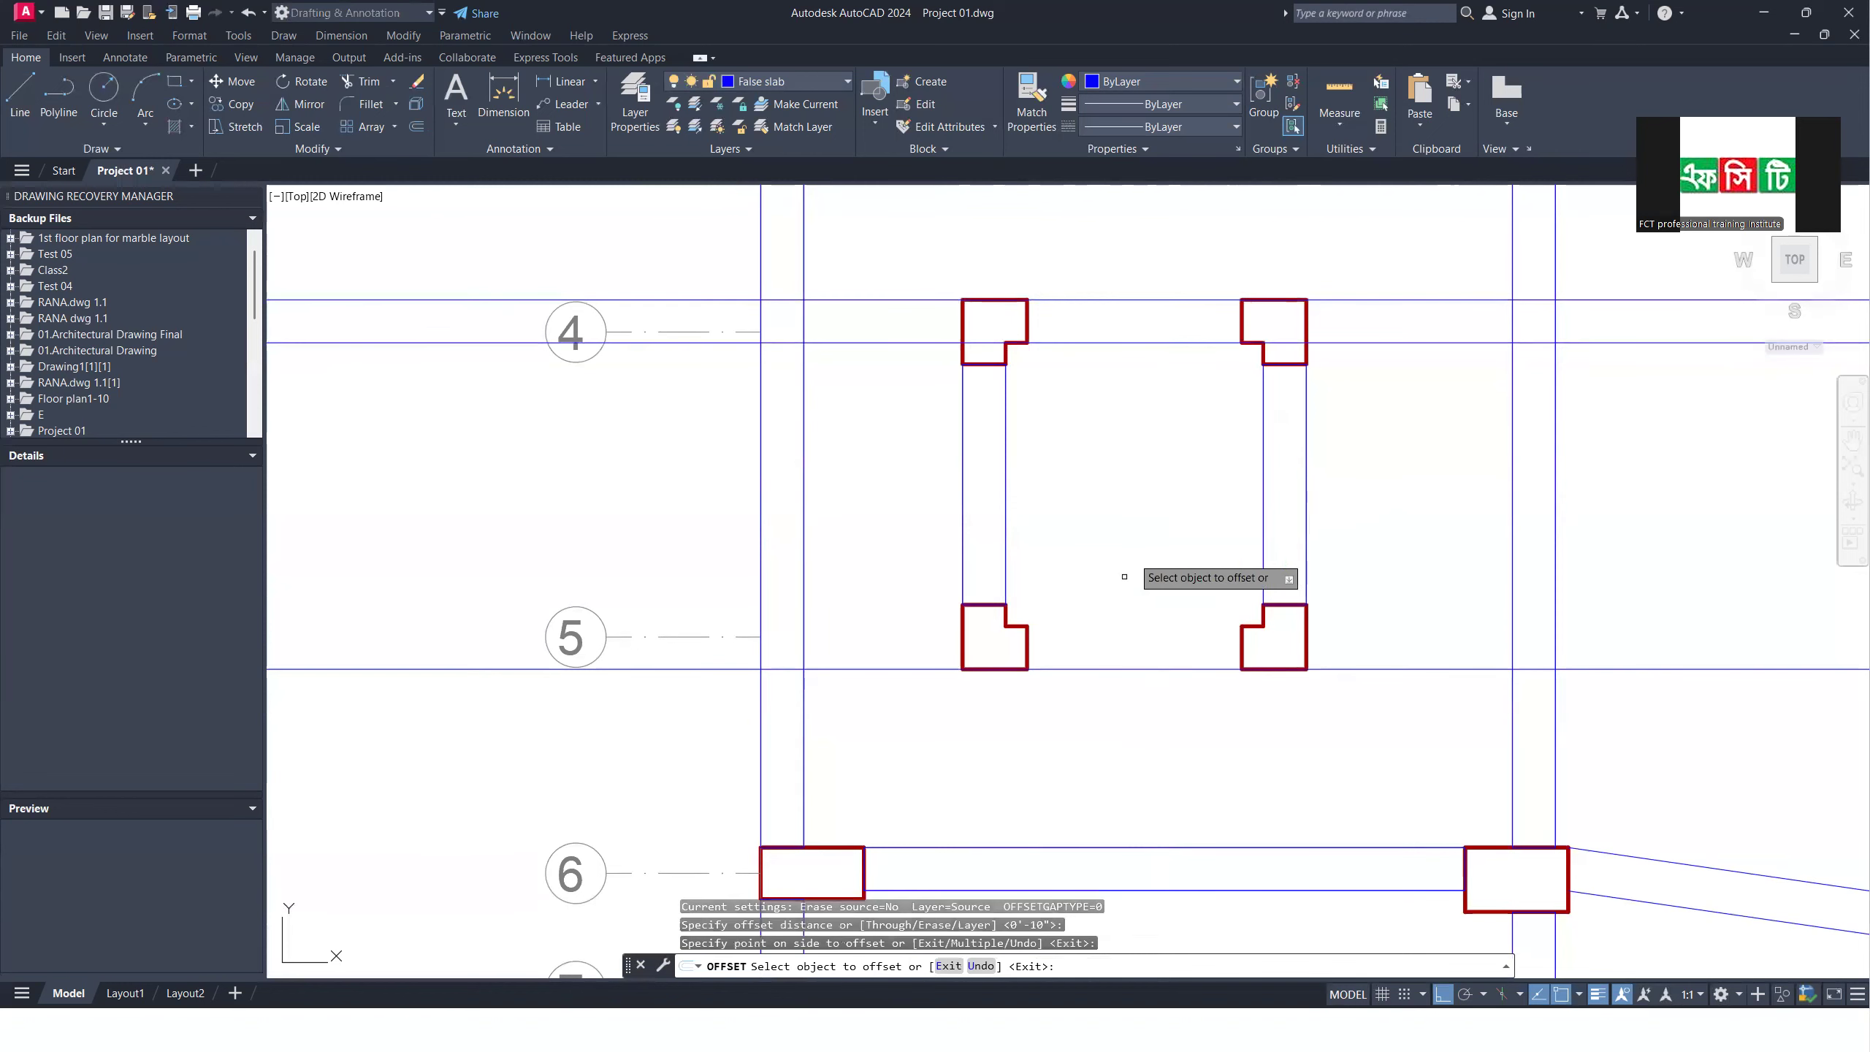
{"action": "left_click", "coordinate": [1115, 671]}
{"action": "left_click", "coordinate": [1118, 549]}
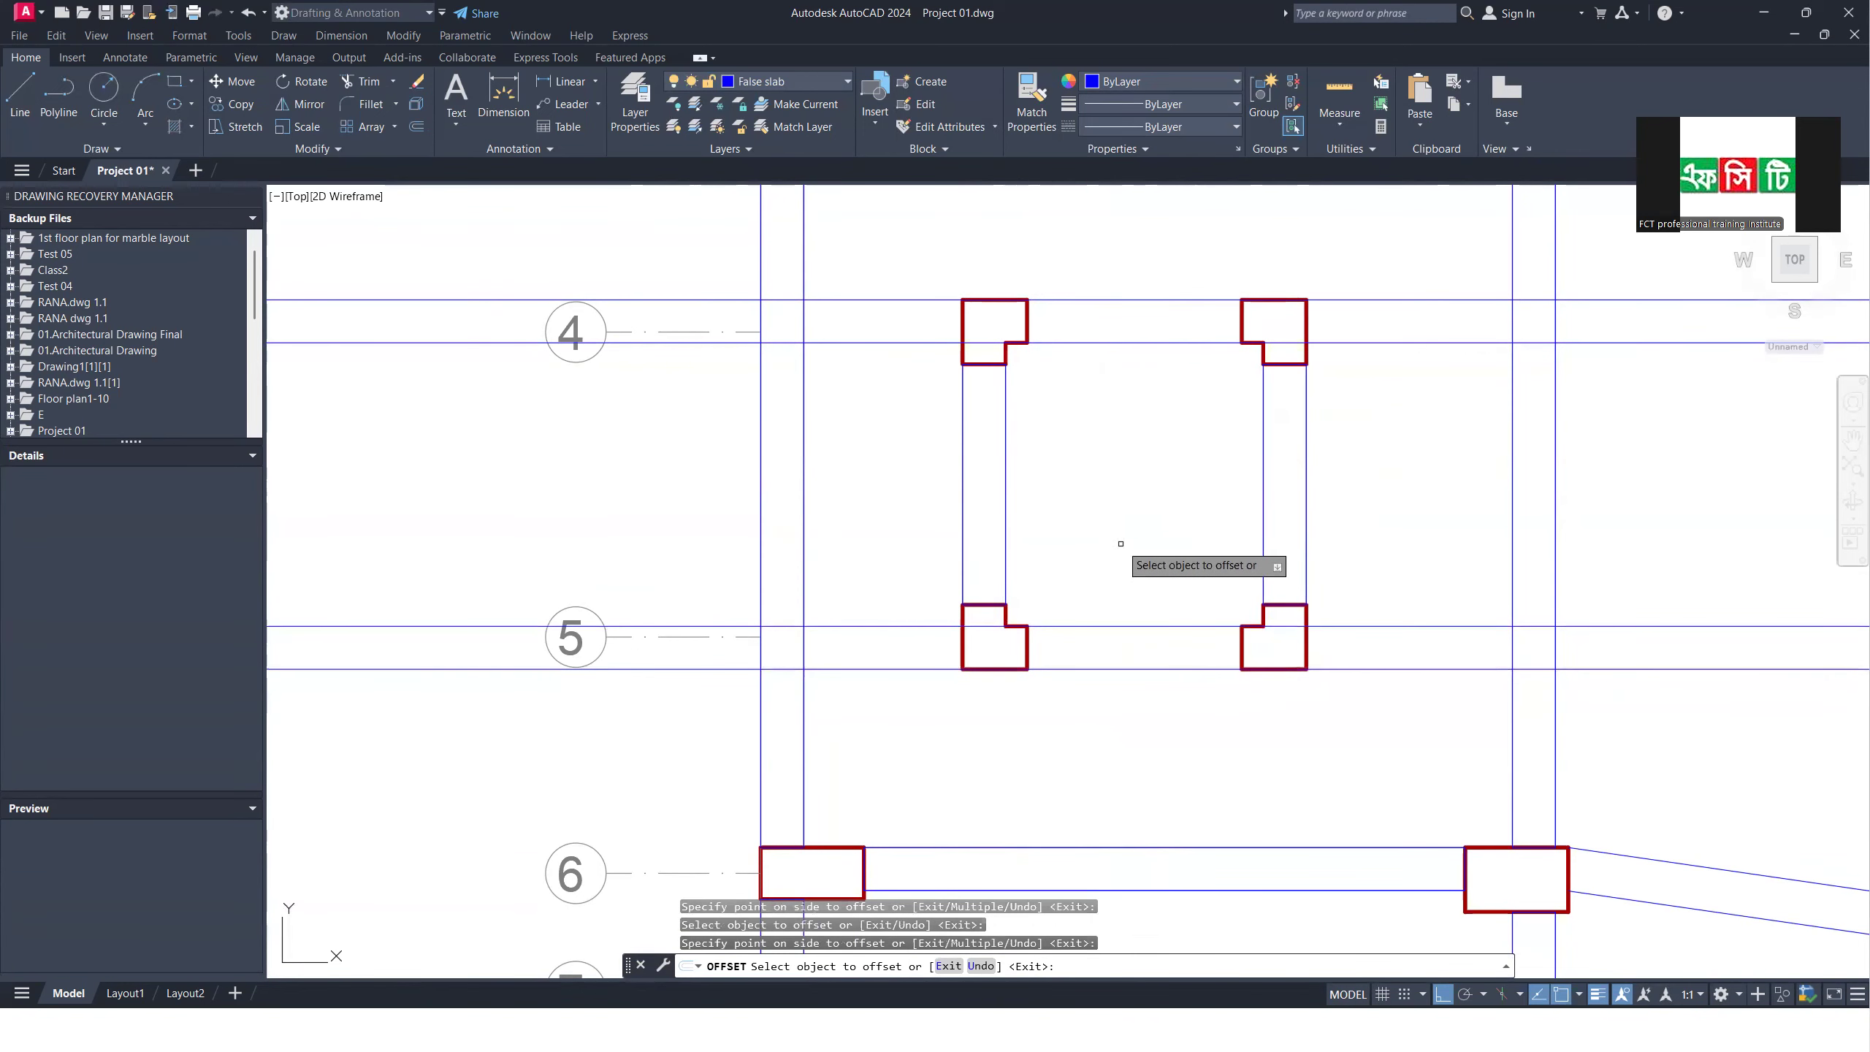
{"action": "key", "text": "Return"}
Step: Create boundary outlines for the two horizontal beams between the L-shaped columns along rows 4 and 5
{"action": "key", "text": "Return"}
{"action": "left_click", "coordinate": [1108, 319]}
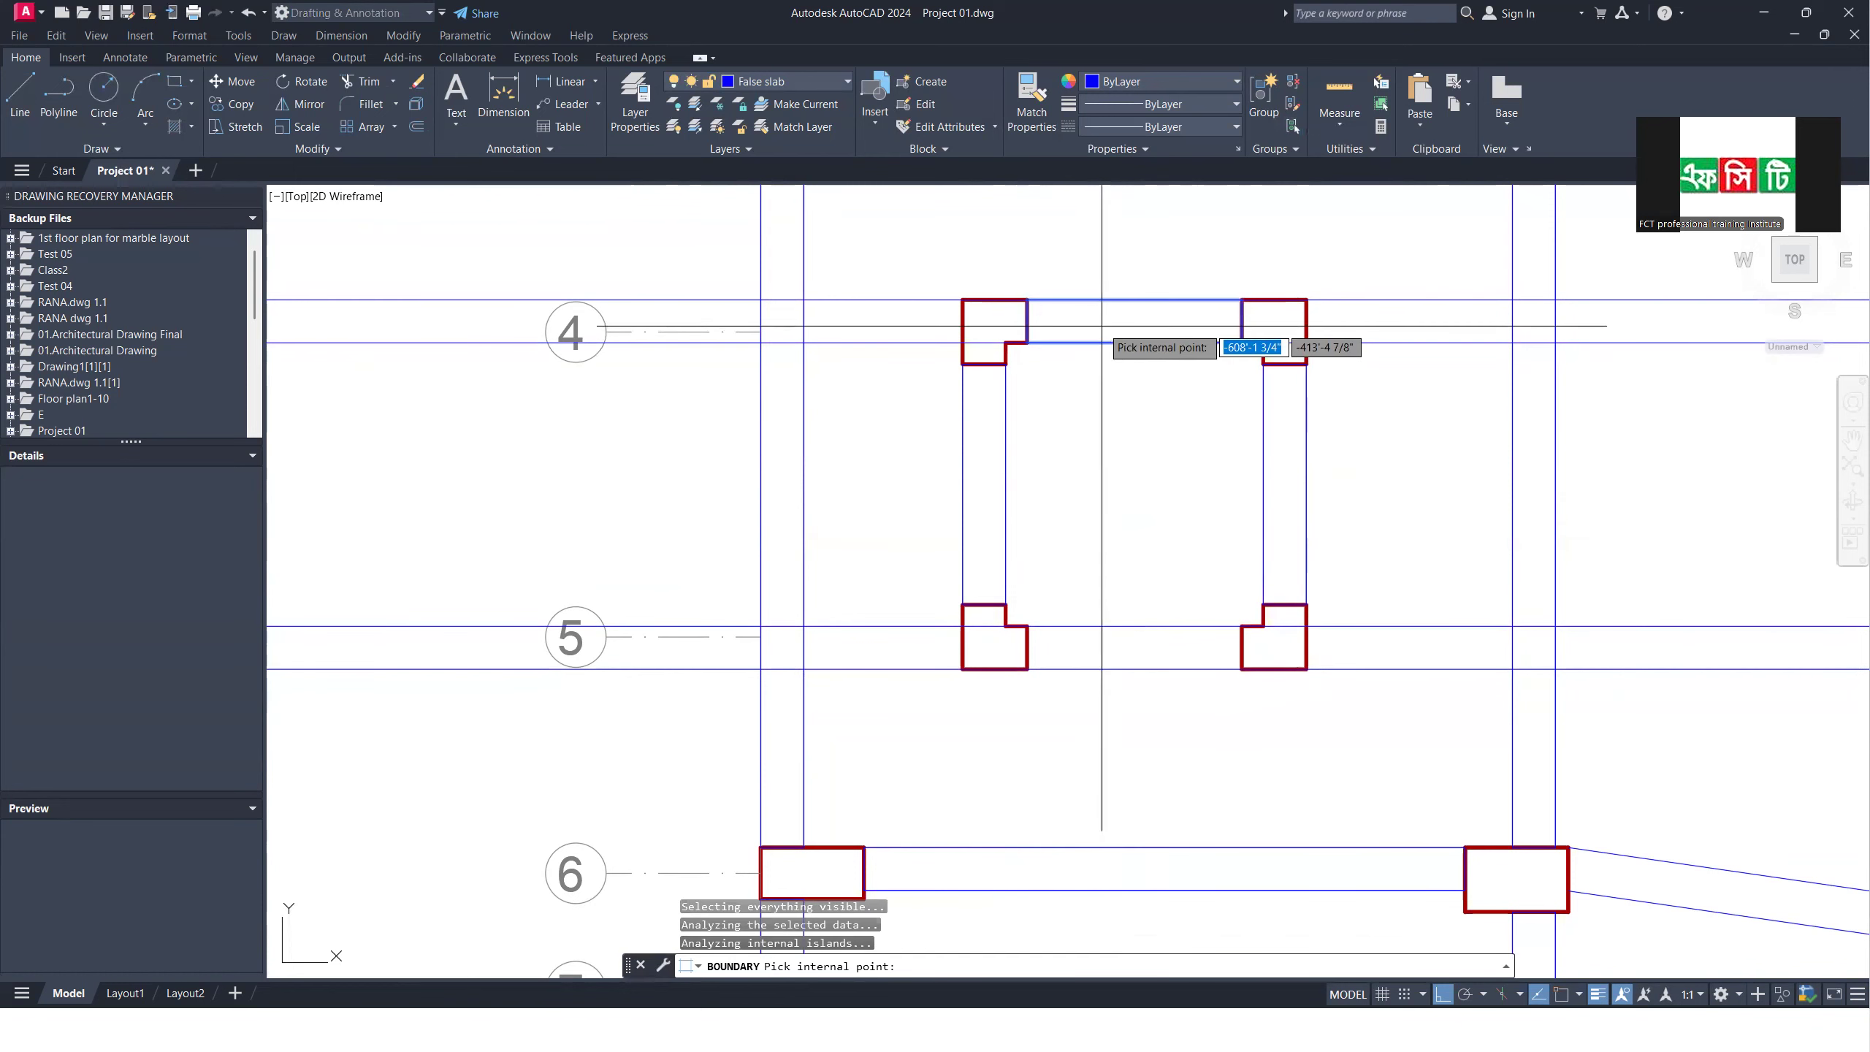
{"action": "left_click", "coordinate": [1152, 659]}
{"action": "key", "text": "Return"}
Step: Delete the four horizontal construction lines at rows 4 and 5, keeping the beam outlines
{"action": "left_click", "coordinate": [1382, 271]}
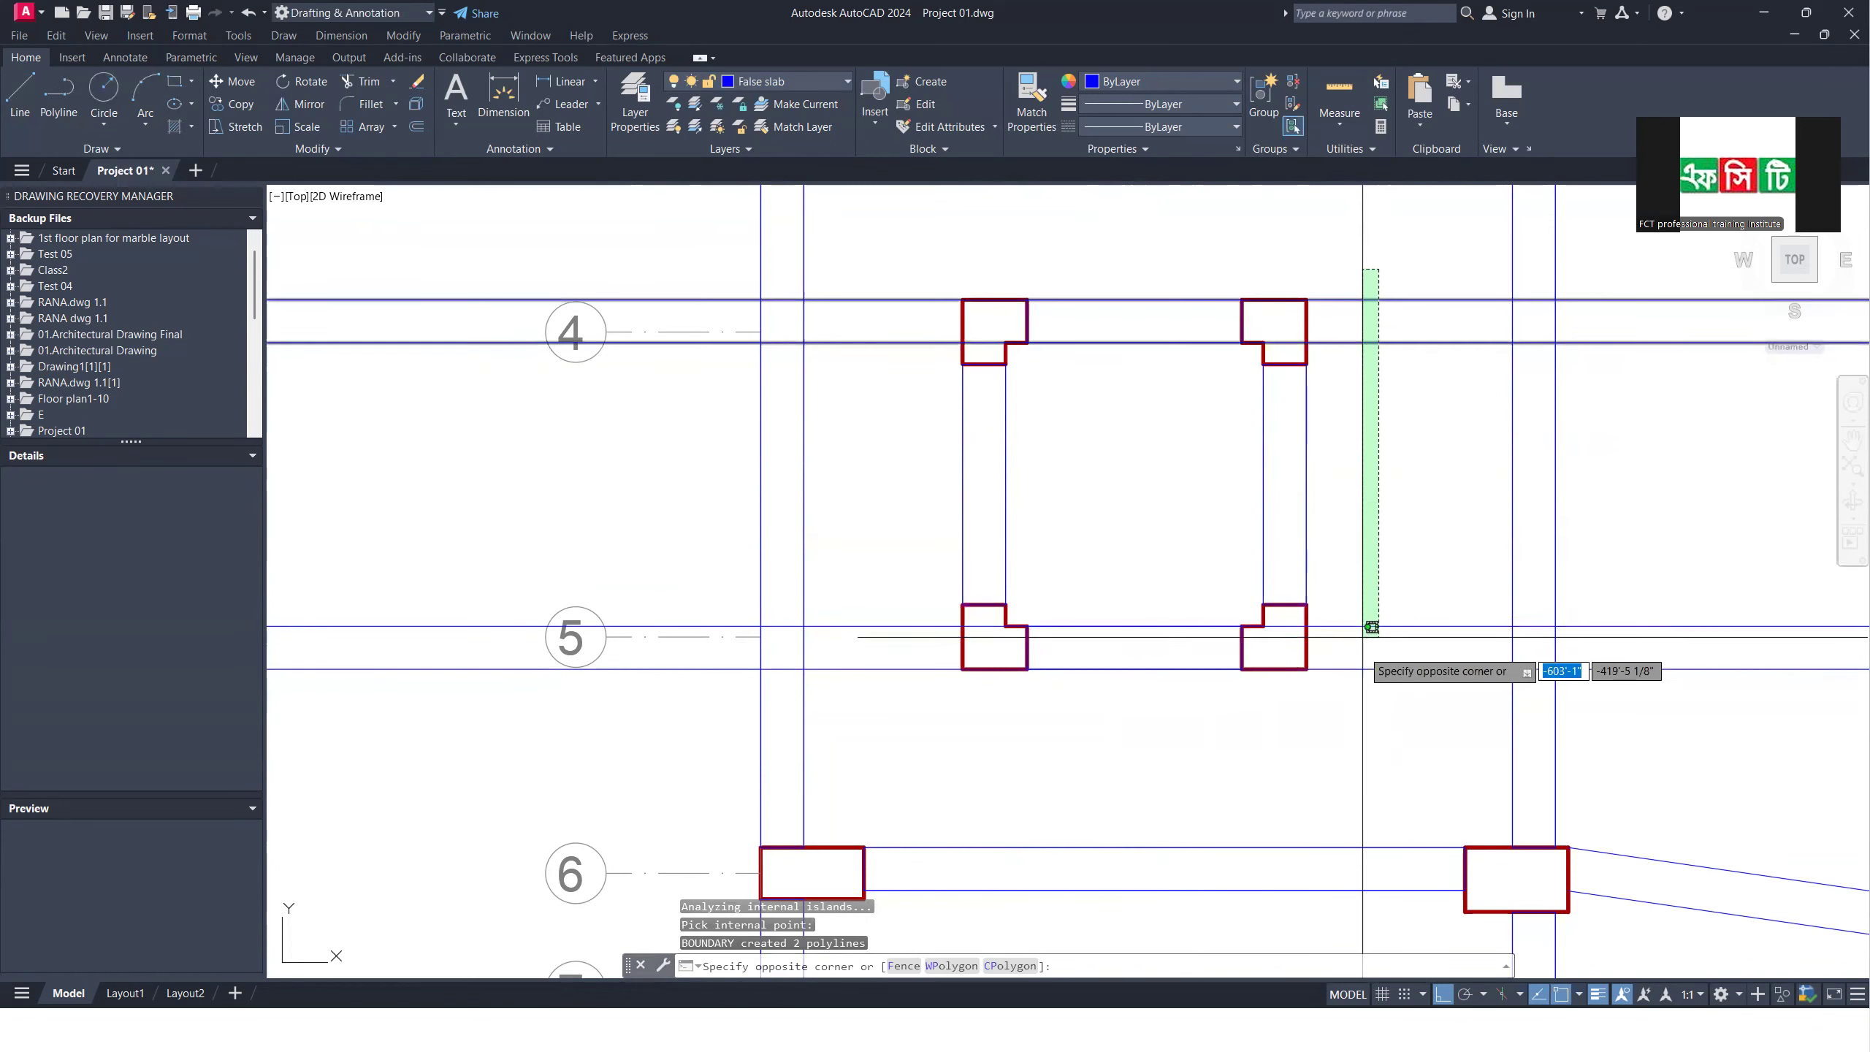
{"action": "left_click", "coordinate": [1345, 708]}
{"action": "key", "text": "Delete"}
{"action": "scroll", "coordinate": [1056, 526], "scroll_direction": "down", "scroll_amount": 6}
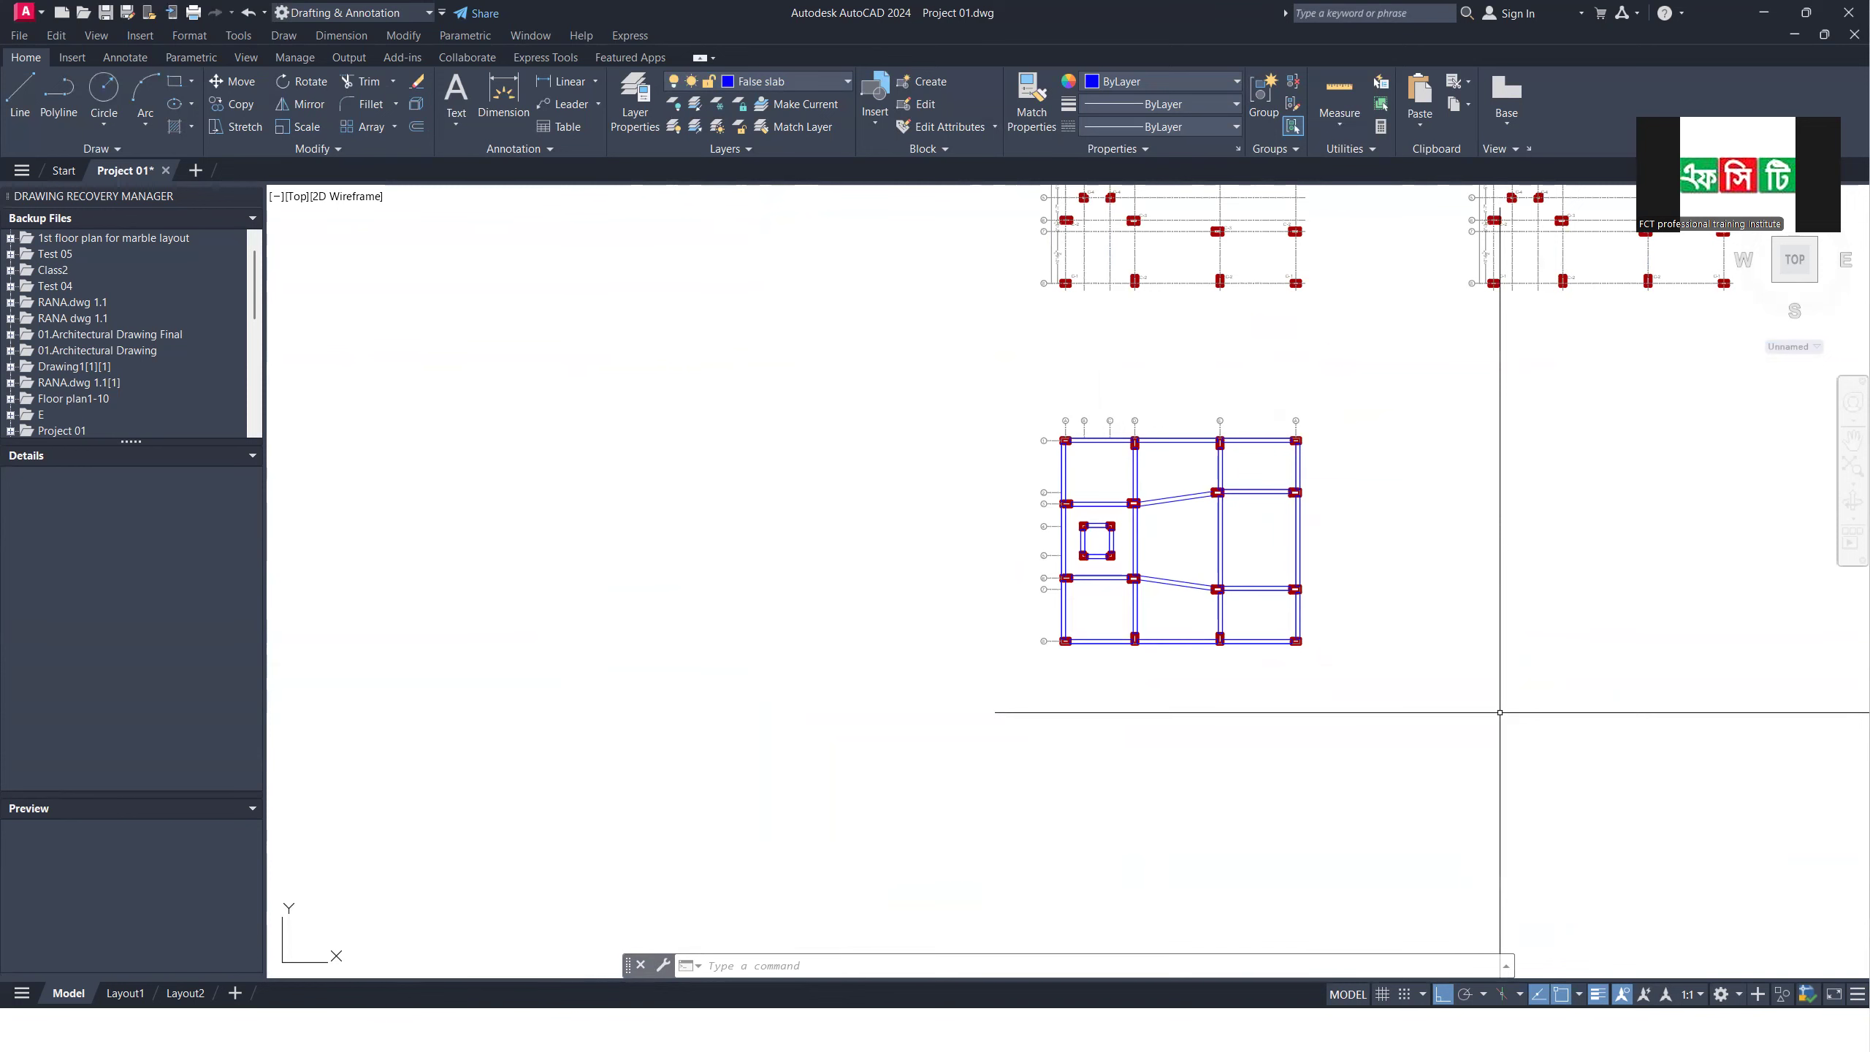
Step: Add the multiline text label GB-1 on the row 8 beam between gridlines D and E
{"action": "scroll", "coordinate": [1208, 705], "scroll_direction": "up", "scroll_amount": 4}
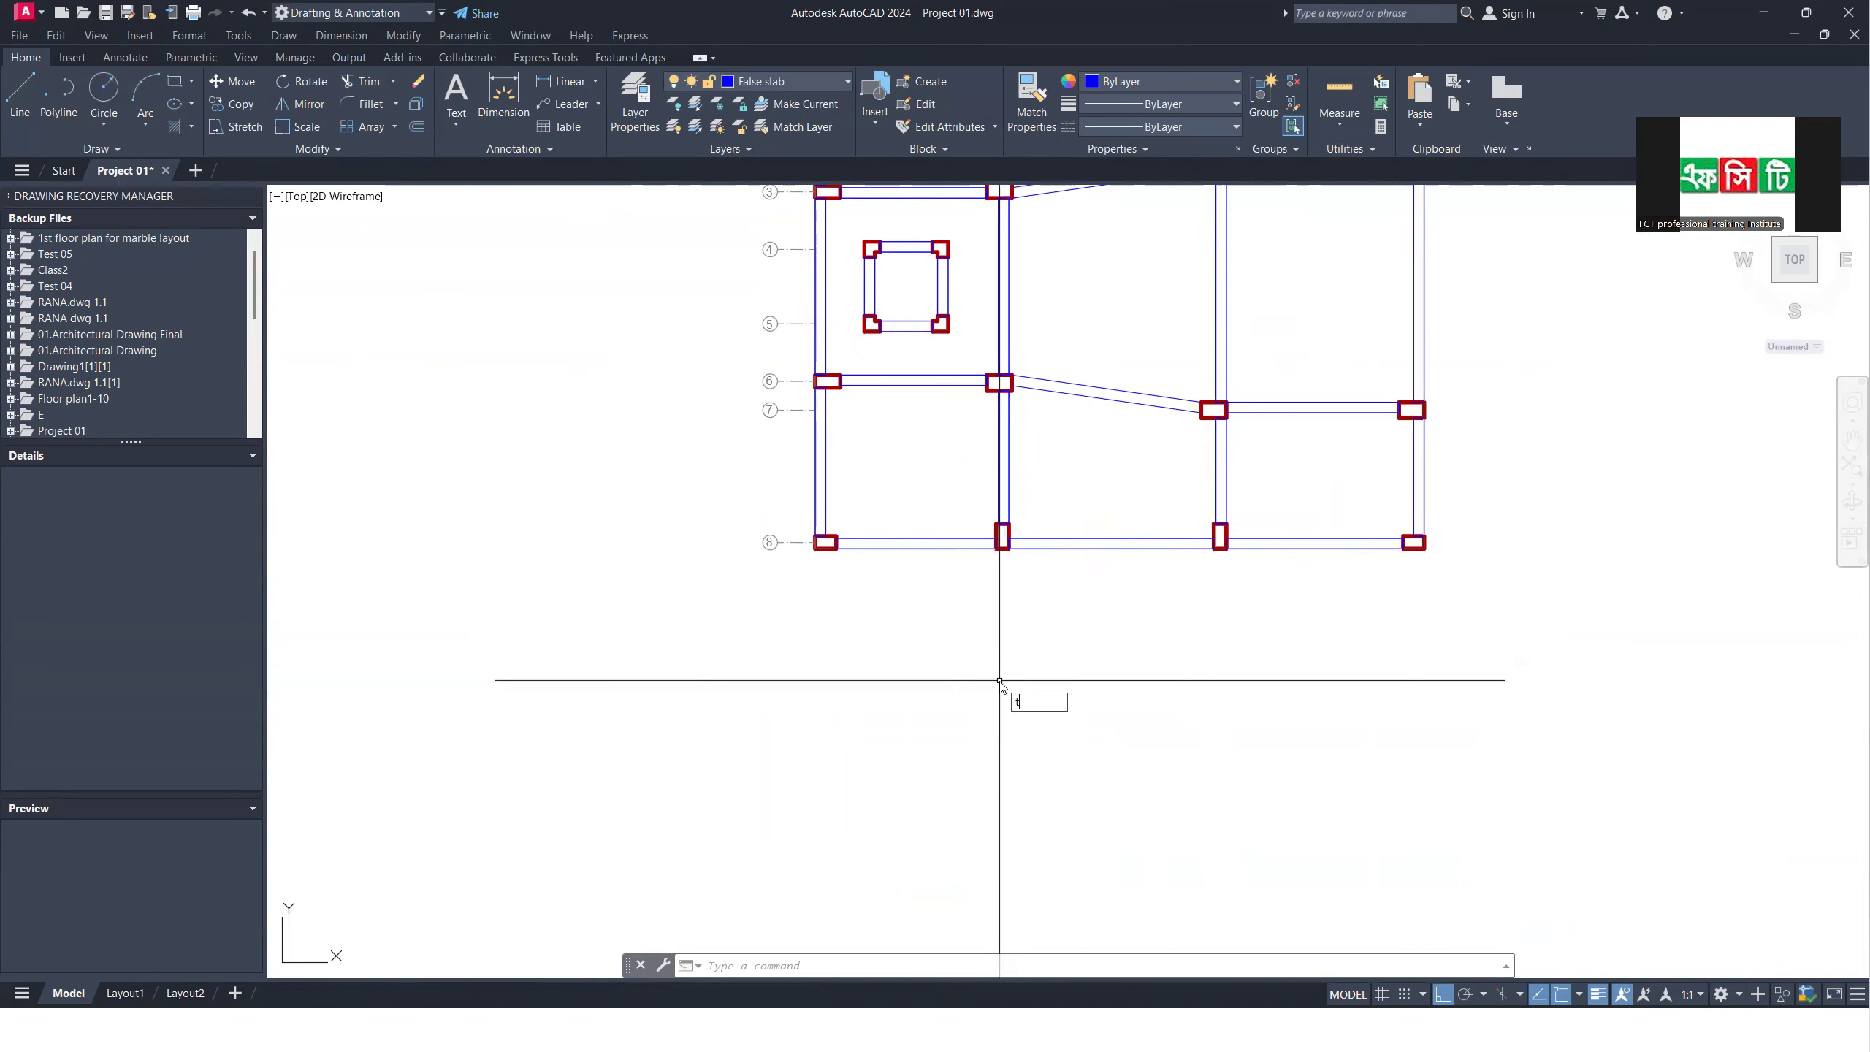
{"action": "key", "text": "Return"}
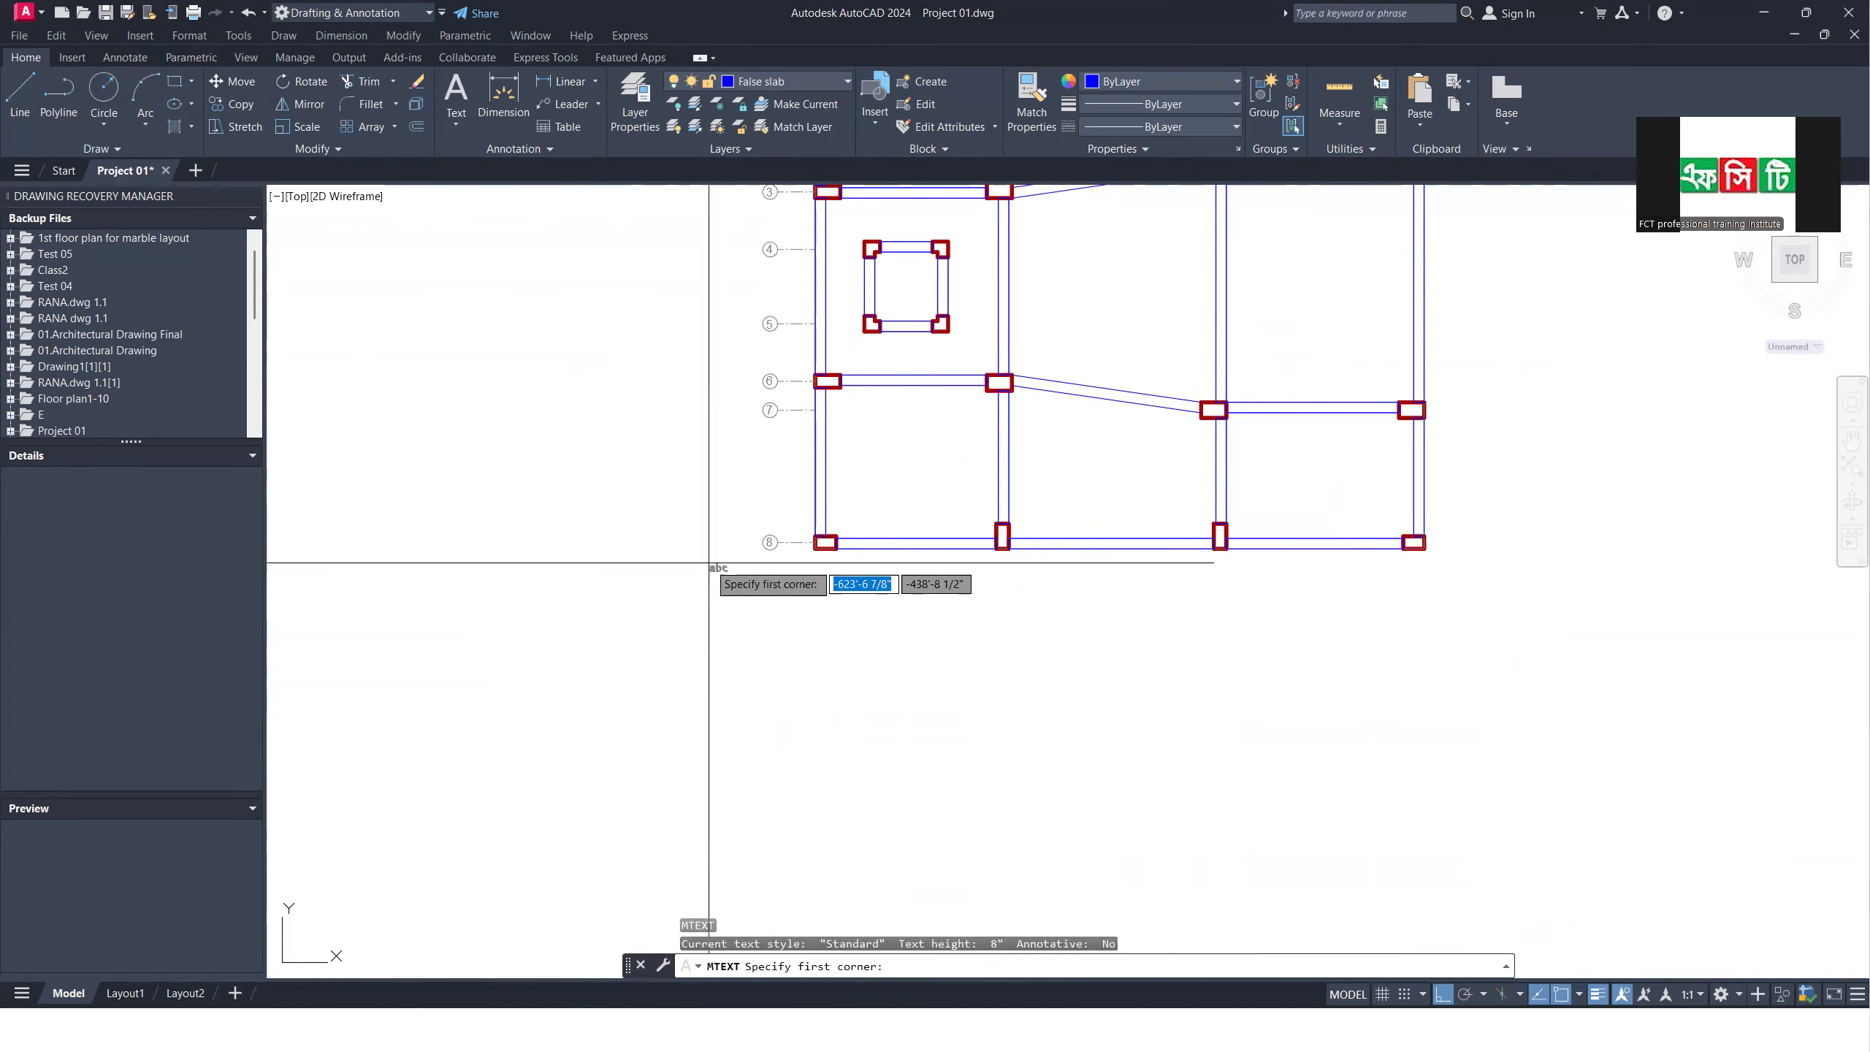
{"action": "scroll", "coordinate": [1069, 534], "scroll_direction": "up", "scroll_amount": 7}
{"action": "scroll", "coordinate": [1070, 534], "scroll_direction": "up", "scroll_amount": 4}
{"action": "left_click", "coordinate": [948, 583]}
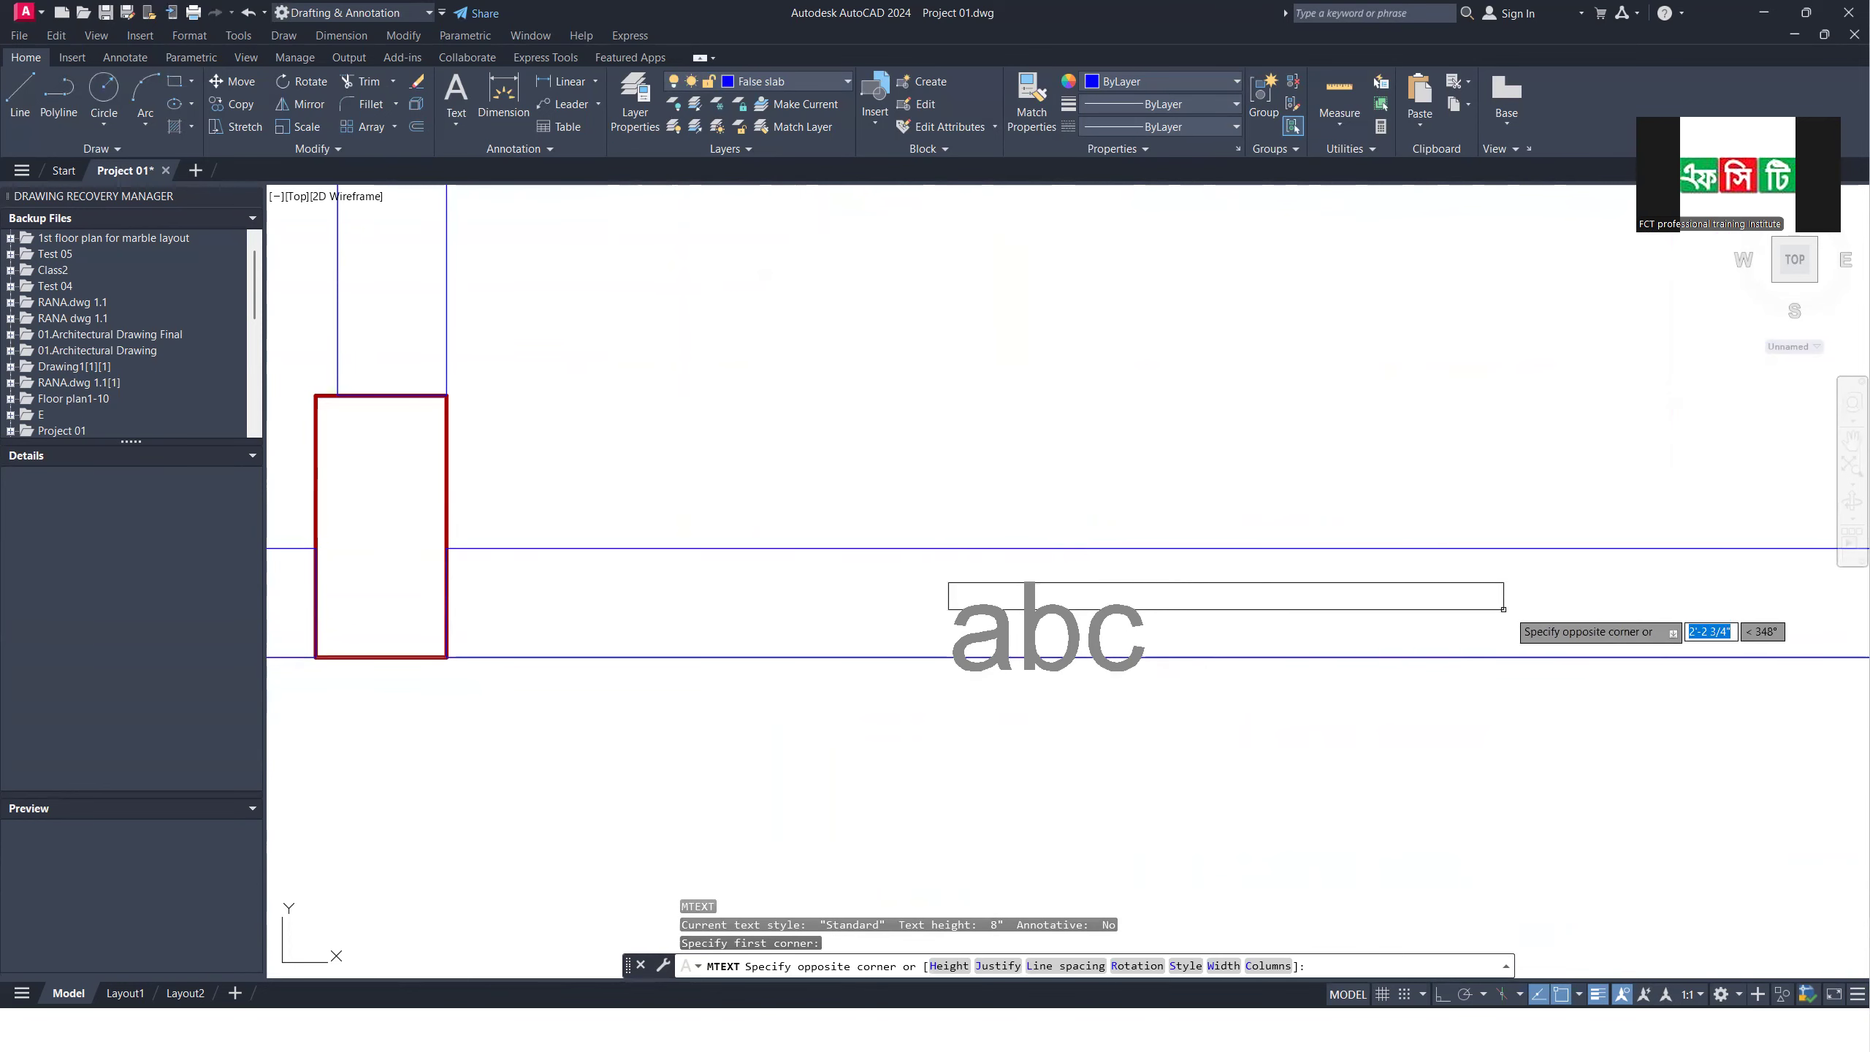
{"action": "left_click", "coordinate": [1509, 611]}
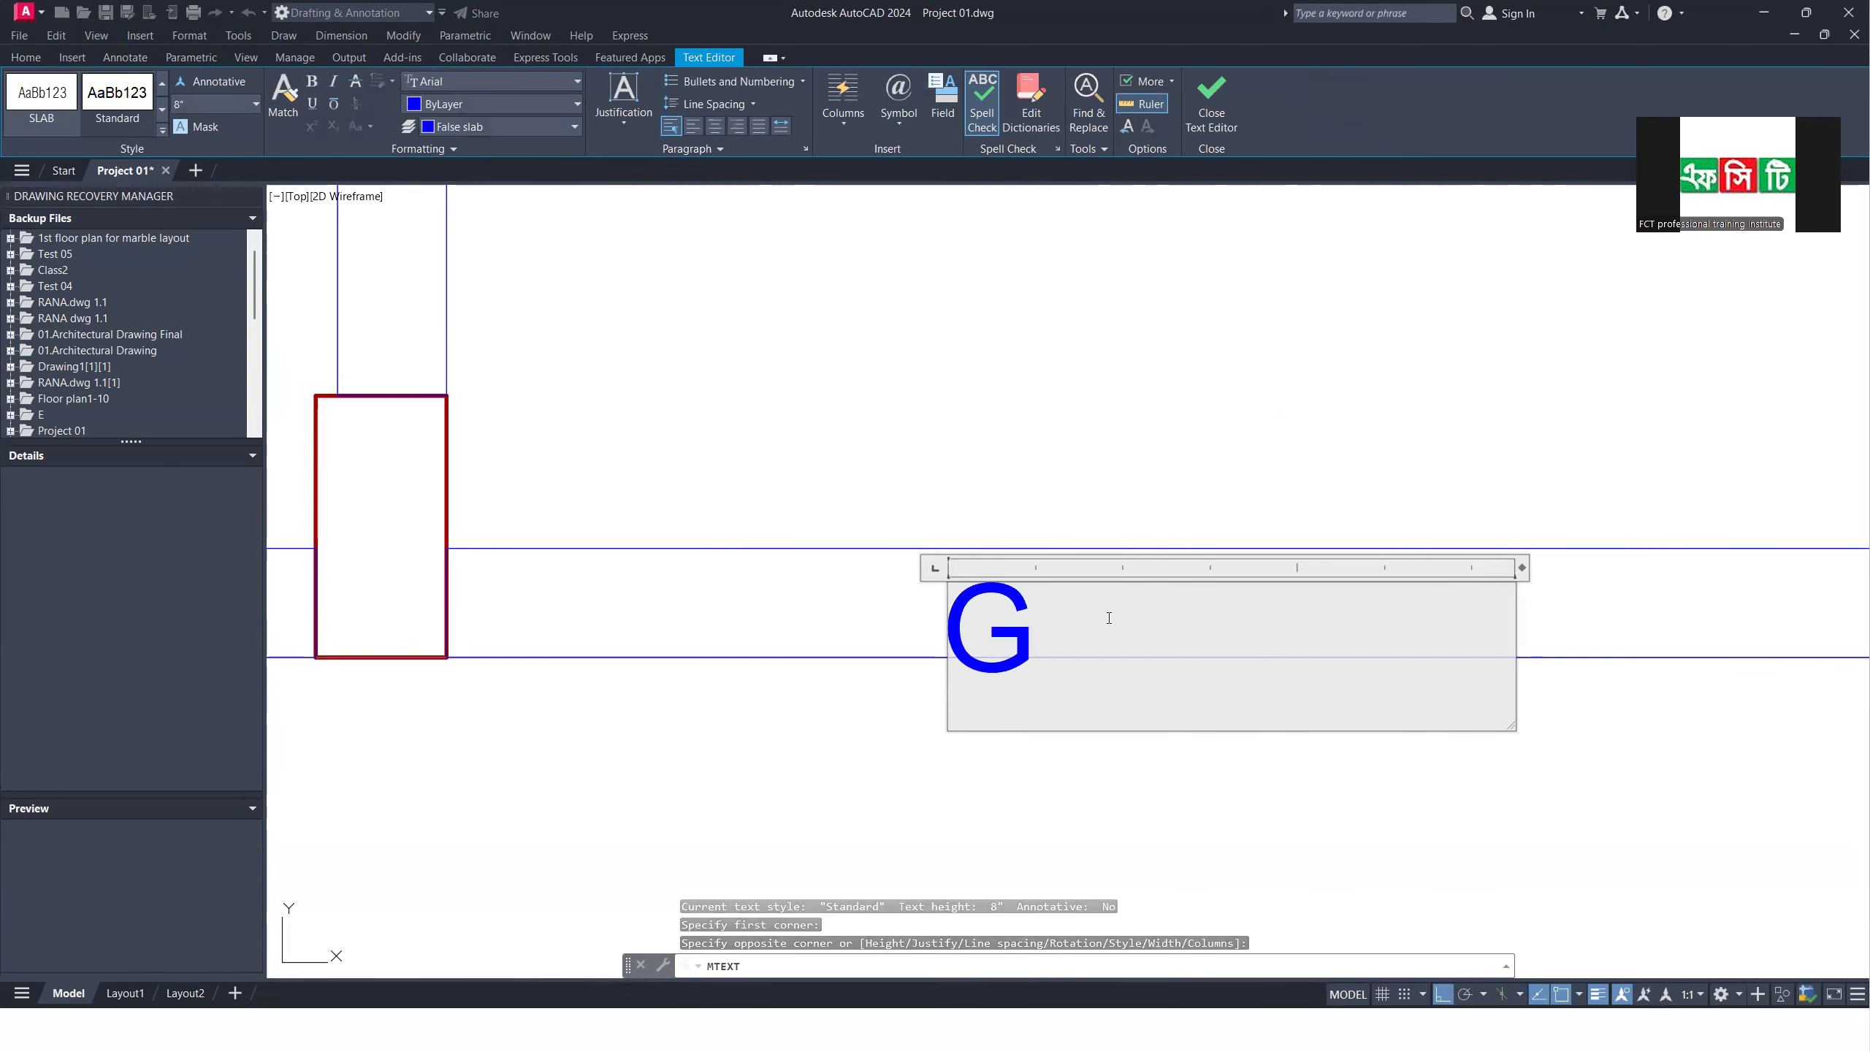
{"action": "type", "text": "BBBBBBBBBBBBBBBBBBB"}
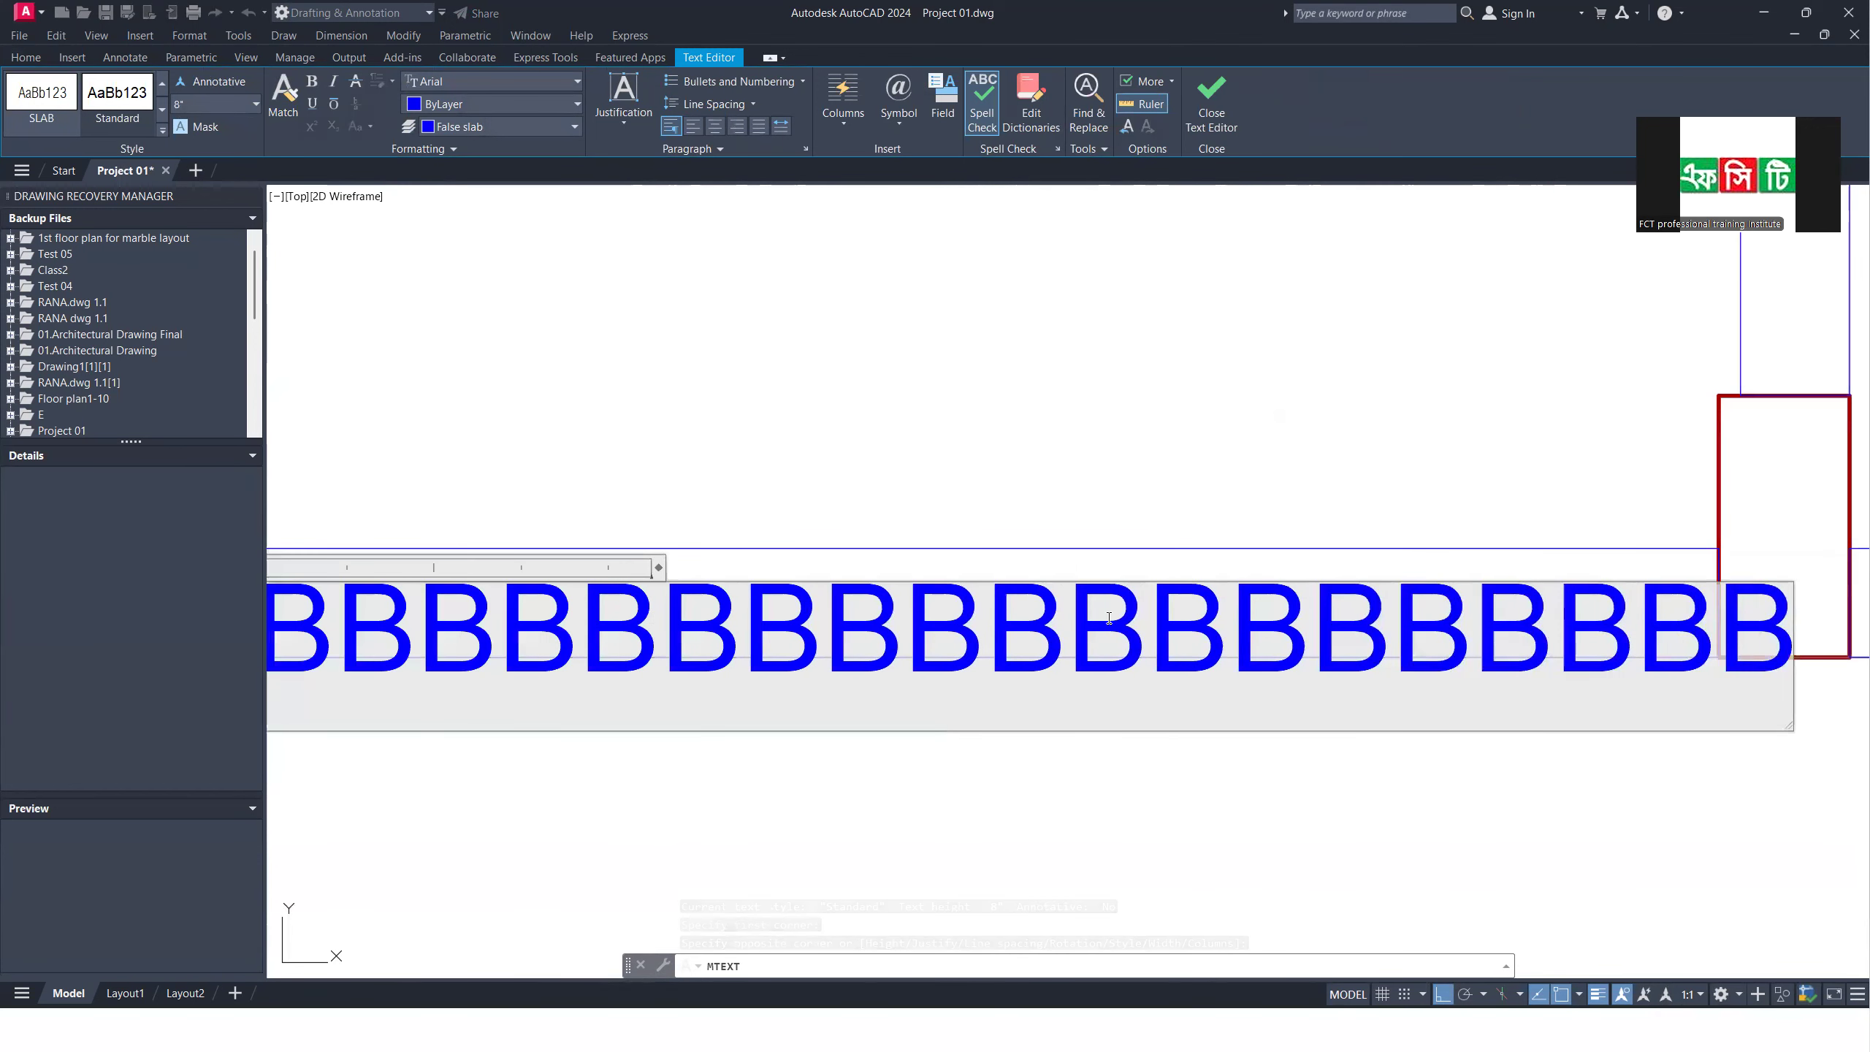
{"action": "key", "text": "BackSpace"}
{"action": "key", "text": "BackSpace"}
{"action": "key", "text": "BackSpace"}
{"action": "key", "text": "BackSpace"}
{"action": "key", "text": "BackSpace"}
{"action": "key", "text": "BackSpace"}
{"action": "key", "text": "BackSpace"}
{"action": "key", "text": "BackSpace"}
{"action": "key", "text": "BackSpace"}
{"action": "key", "text": "BackSpace"}
{"action": "key", "text": "BackSpace"}
{"action": "key", "text": "BackSpace"}
{"action": "key", "text": "BackSpace"}
{"action": "key", "text": "BackSpace"}
{"action": "key", "text": "BackSpace"}
{"action": "key", "text": "BackSpace"}
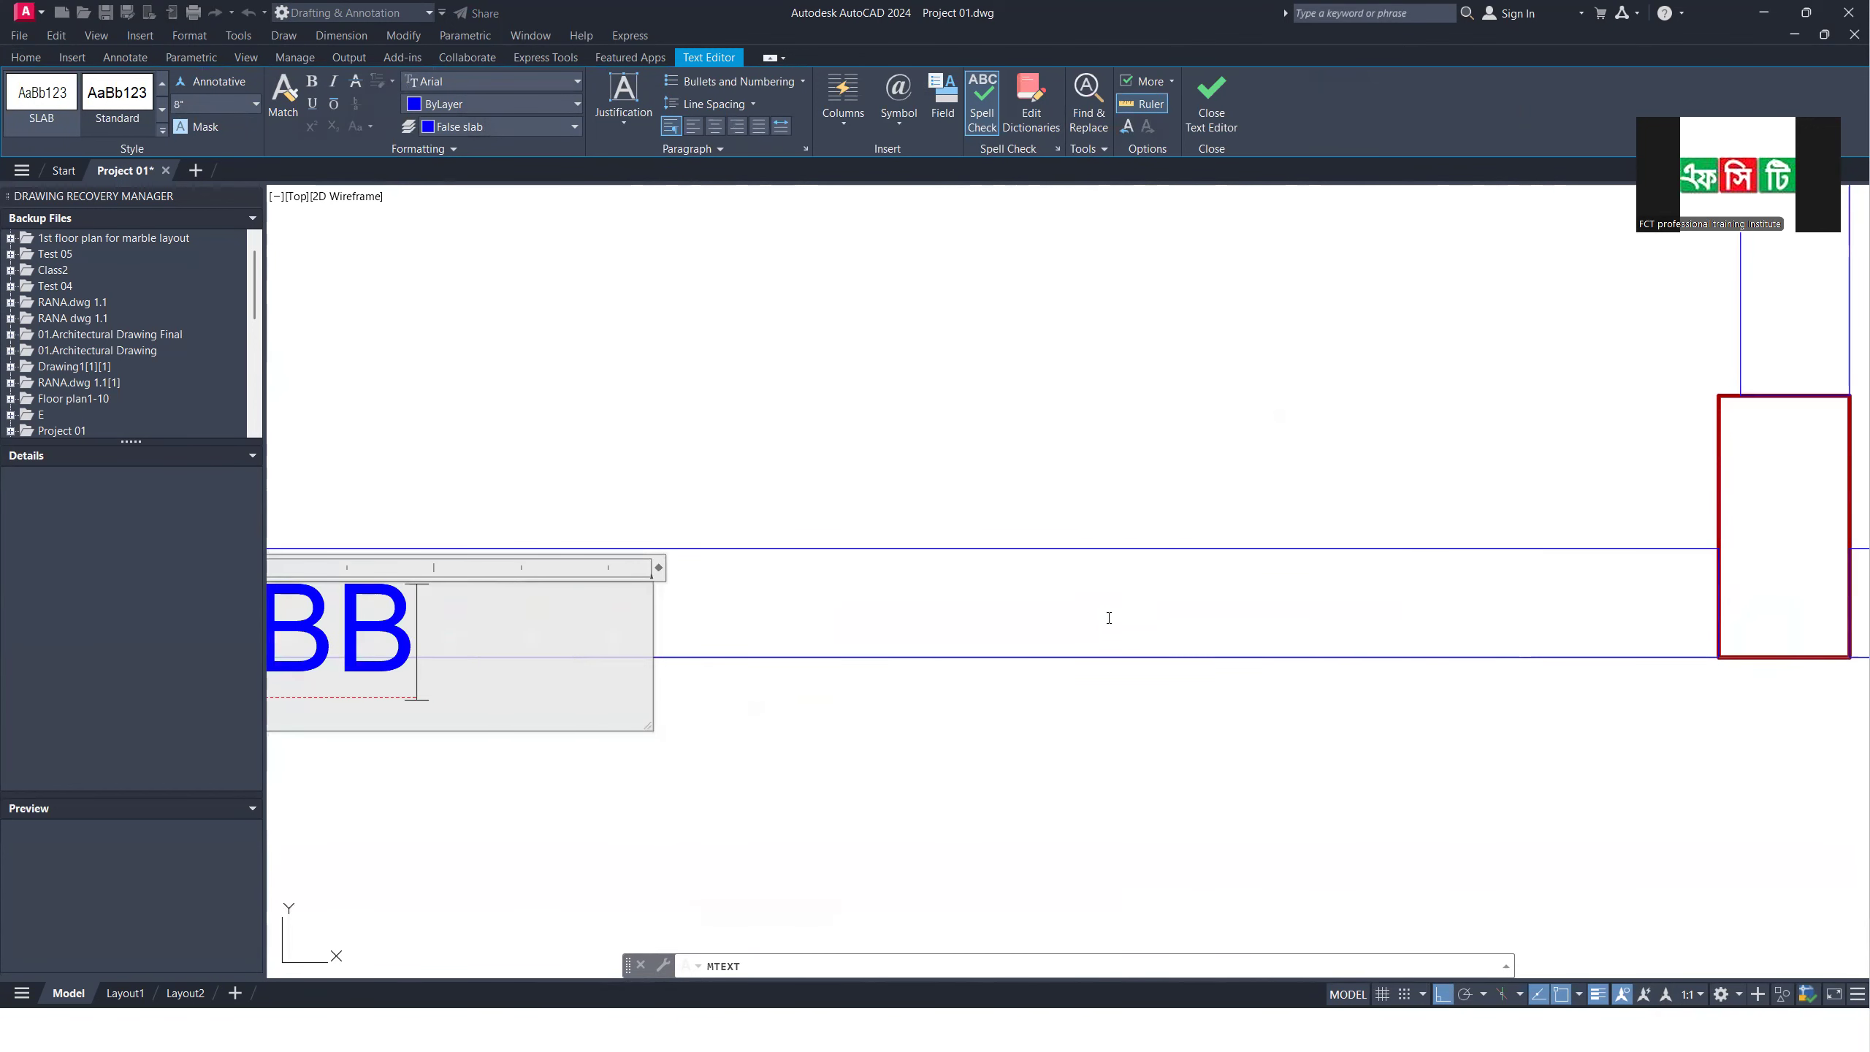
{"action": "scroll", "coordinate": [1102, 604], "scroll_direction": "down", "scroll_amount": 5}
{"action": "scroll", "coordinate": [1124, 714], "scroll_direction": "up", "scroll_amount": 4}
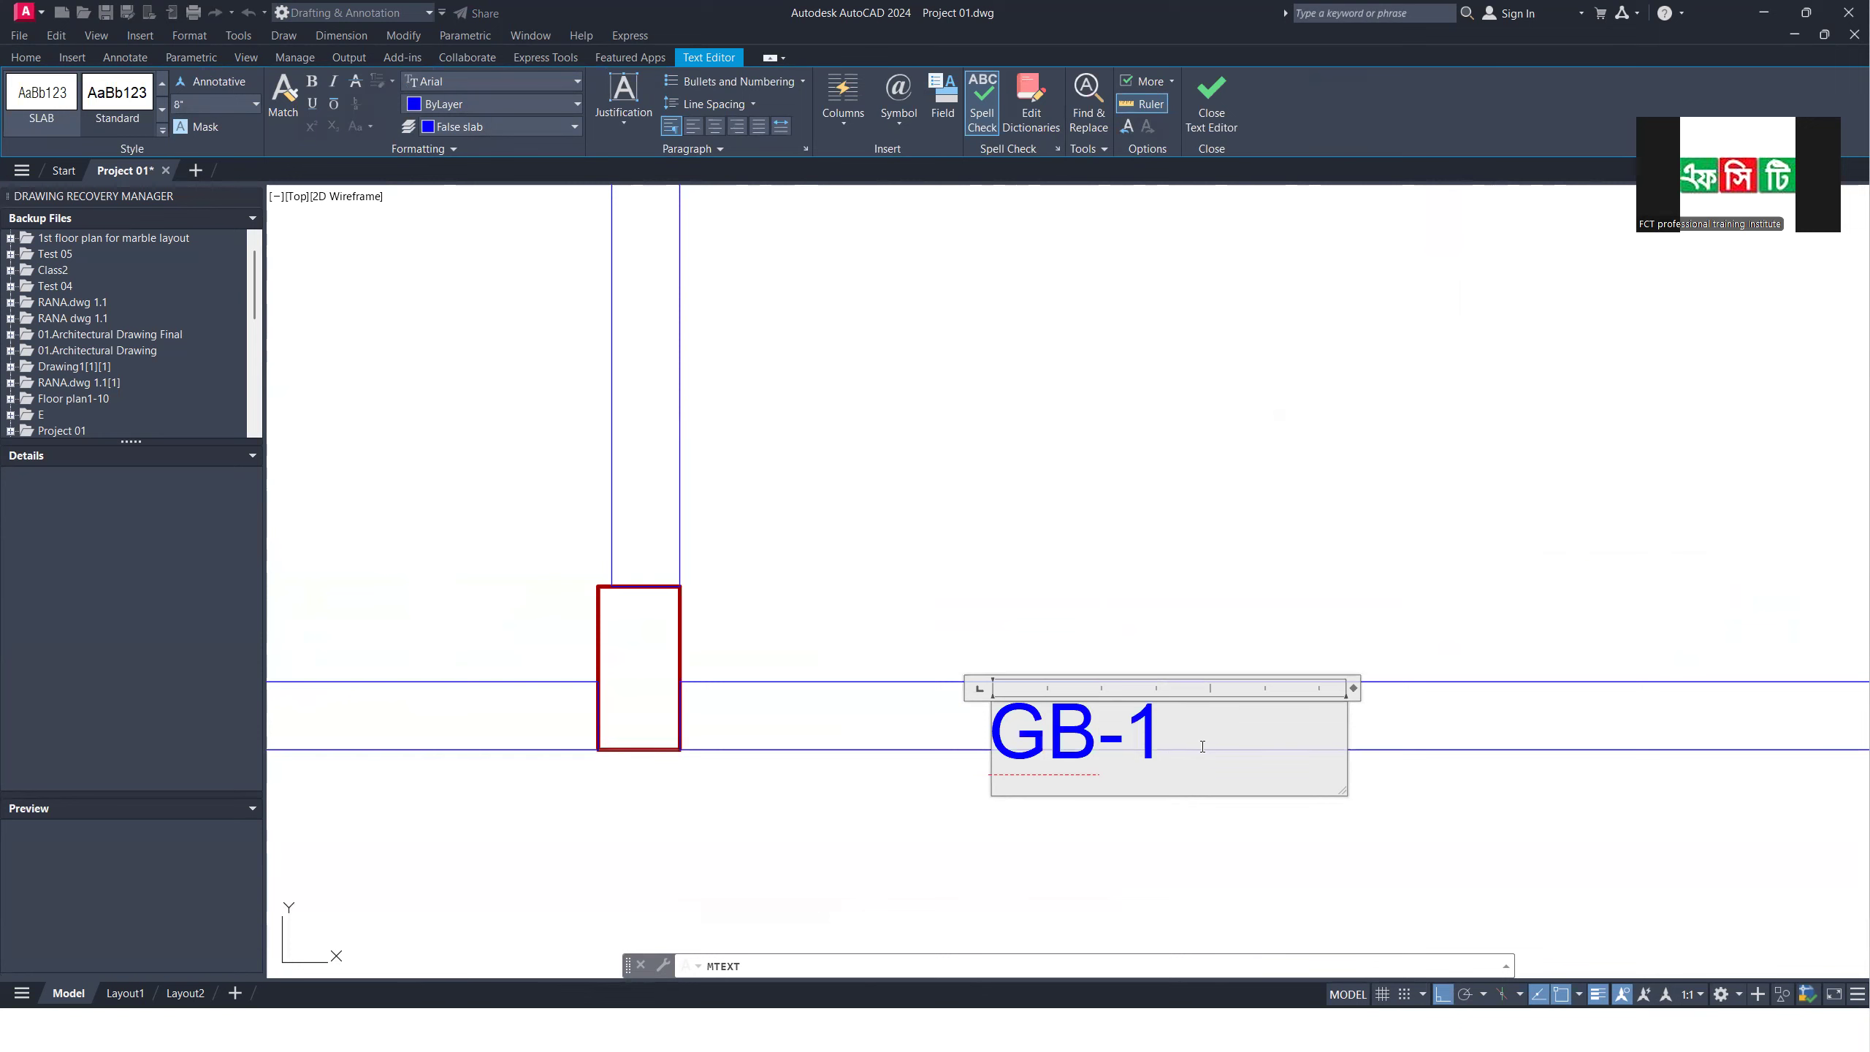
{"action": "left_click", "coordinate": [1378, 593]}
{"action": "scroll", "coordinate": [1074, 820], "scroll_direction": "up", "scroll_amount": 2}
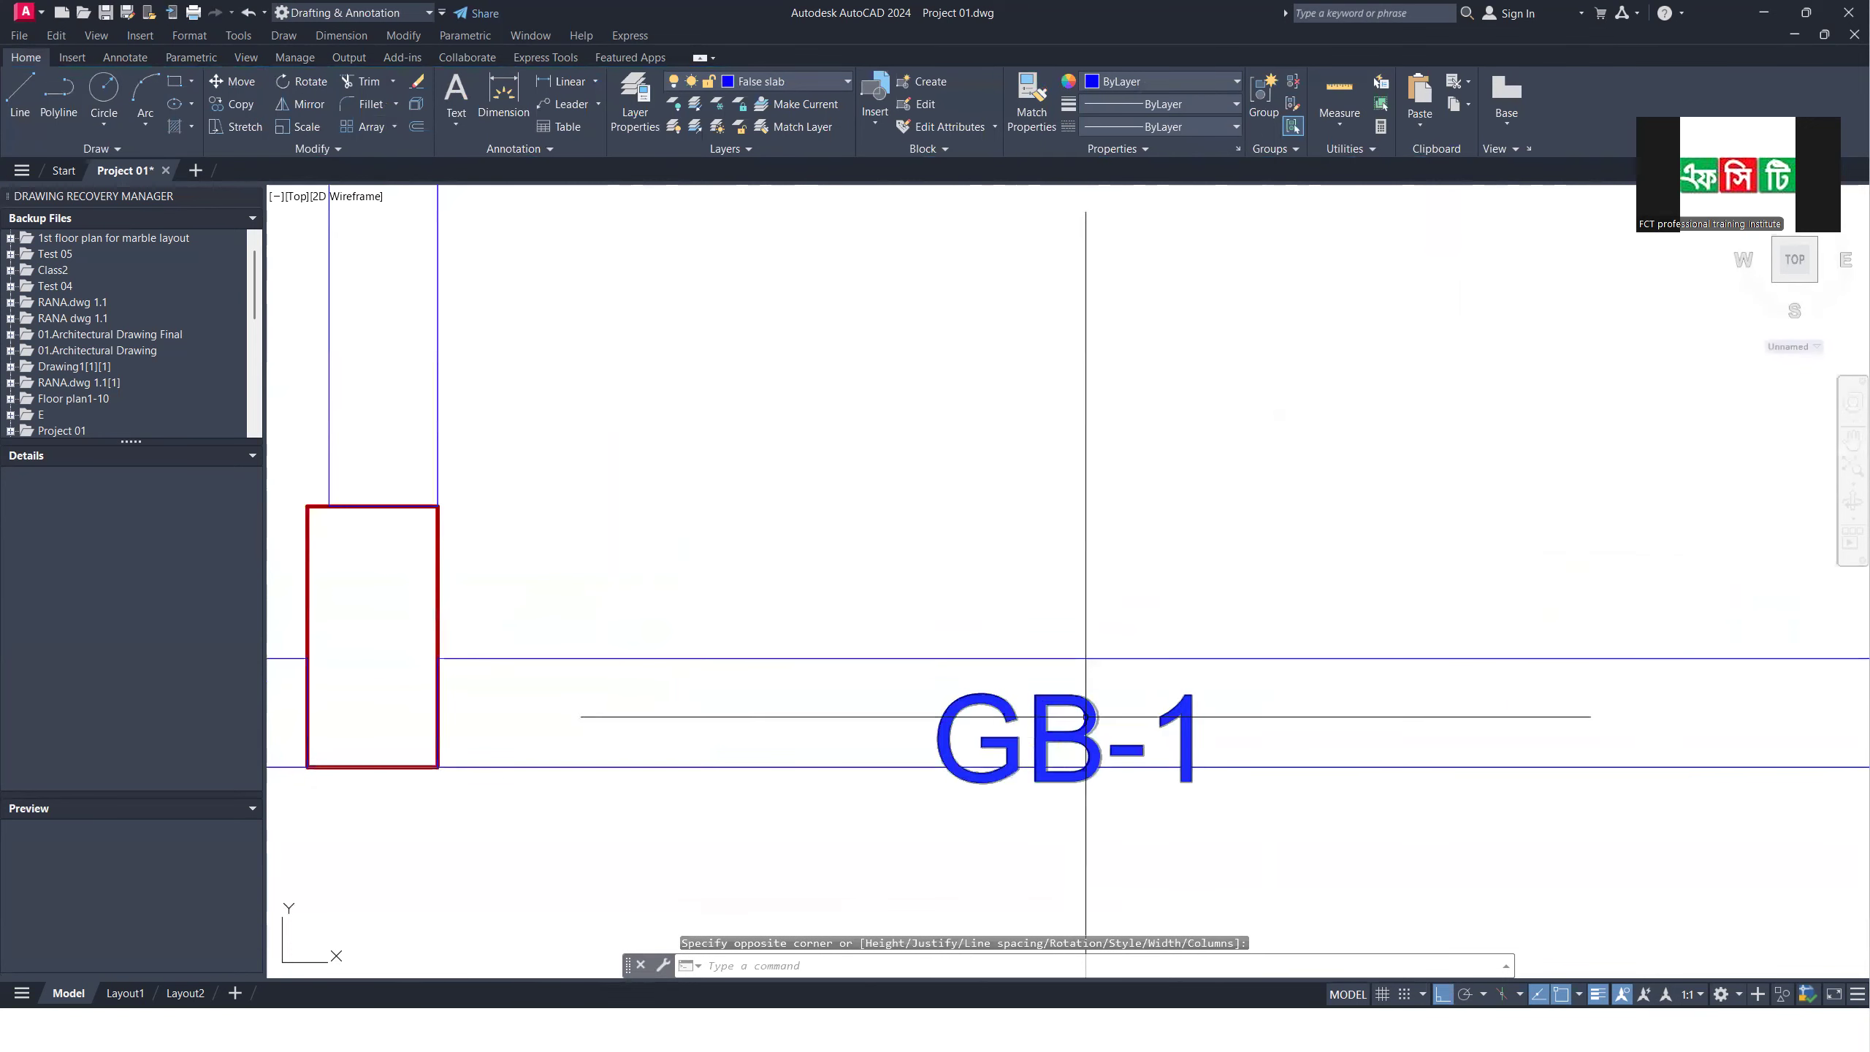
Step: Move the GB-1 label up so it sits above the grid 8 beam between grids D and E
{"action": "scroll", "coordinate": [1064, 818], "scroll_direction": "down", "scroll_amount": 4}
{"action": "type", "text": "m"}
{"action": "key", "text": "Return"}
{"action": "left_click", "coordinate": [1255, 854]}
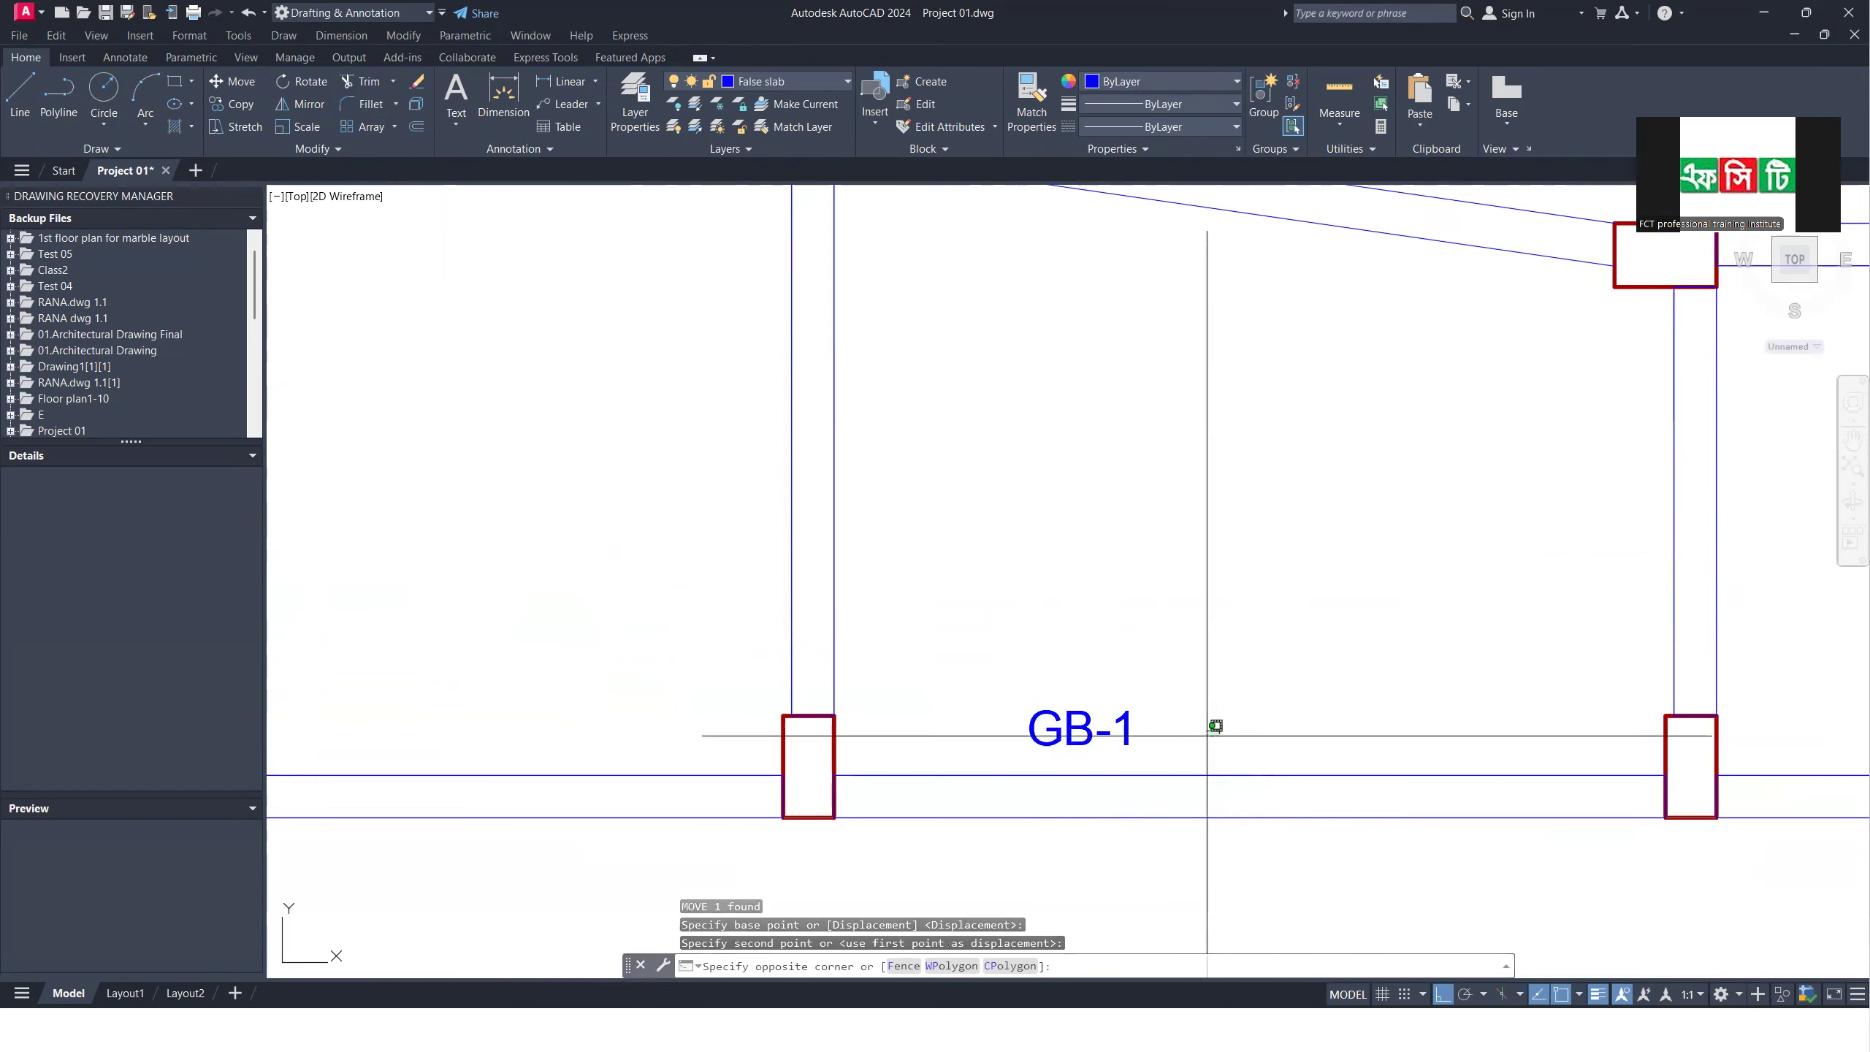
Step: Move the GB-1 label about 2 feet horizontally along the grid 8 beam toward grid E
{"action": "left_click", "coordinate": [1087, 735]}
{"action": "scroll", "coordinate": [1206, 835], "scroll_direction": "down", "scroll_amount": 3}
{"action": "type", "text": "m"}
{"action": "key", "text": "Return"}
{"action": "scroll", "coordinate": [1181, 840], "scroll_direction": "up", "scroll_amount": 1}
{"action": "left_click", "coordinate": [1170, 861]}
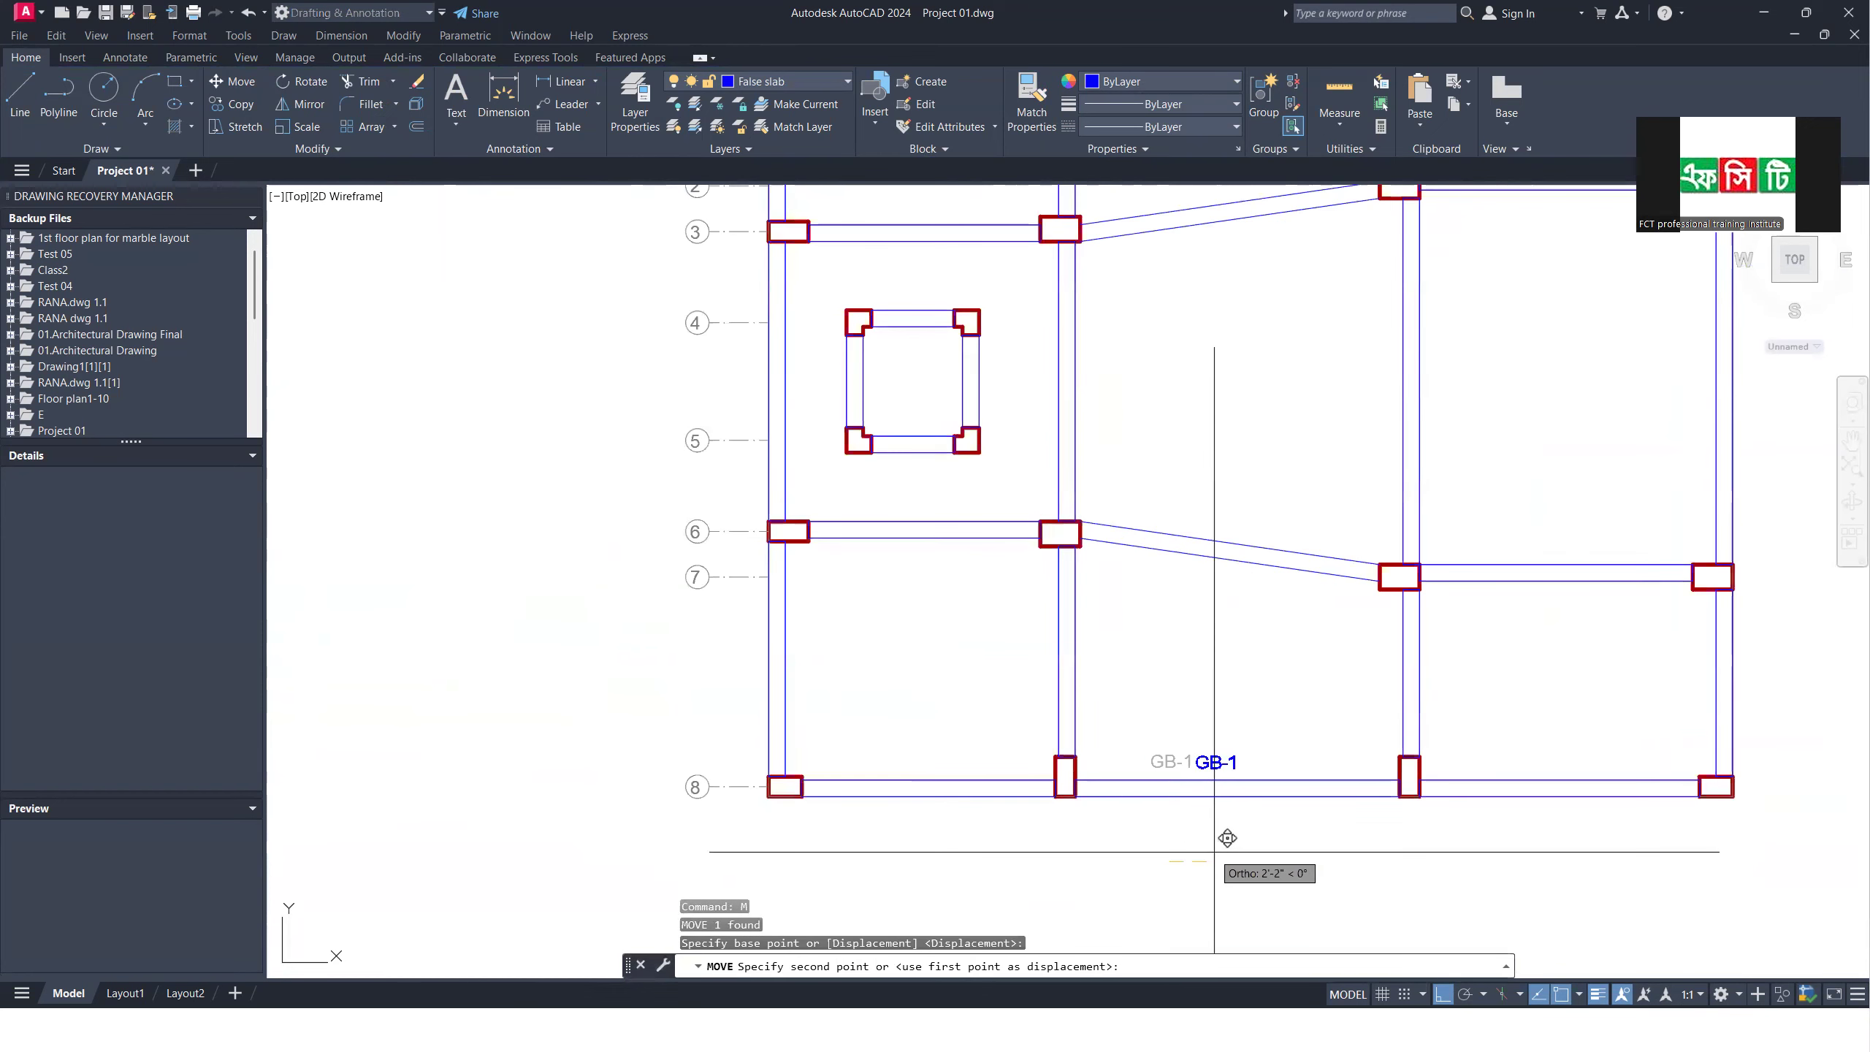
{"action": "left_click", "coordinate": [1221, 840]}
Step: Nudge the GB-1 label vertically to fine-tune its gap above the grid 8 beam
{"action": "scroll", "coordinate": [1218, 840], "scroll_direction": "up", "scroll_amount": 3}
{"action": "left_click", "coordinate": [1178, 839]}
{"action": "key", "text": "Return"}
{"action": "left_click", "coordinate": [1268, 690]}
{"action": "left_click", "coordinate": [1251, 669]}
{"action": "scroll", "coordinate": [1251, 669], "scroll_direction": "down", "scroll_amount": 4}
{"action": "scroll", "coordinate": [1234, 653], "scroll_direction": "up", "scroll_amount": 6}
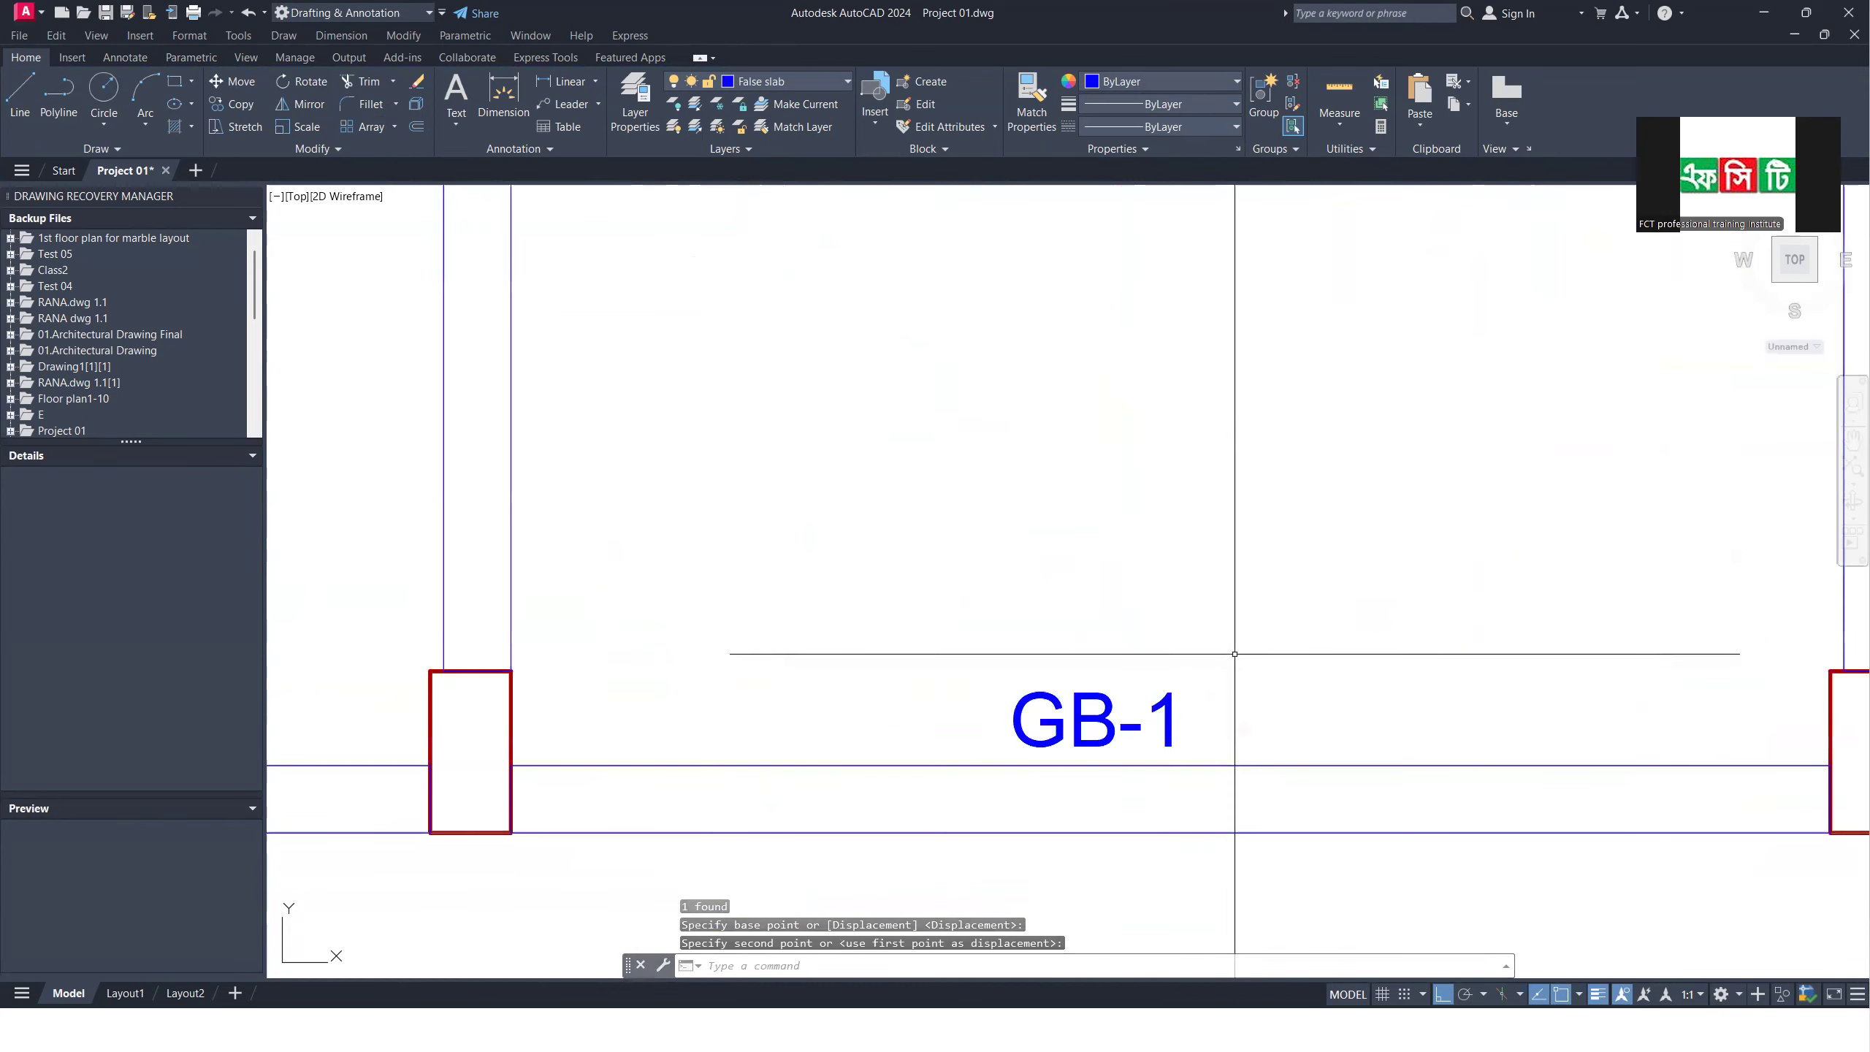
Step: Copy the grid 8 GB-1 label onto the grid 7 beam in the bay beyond grid E
{"action": "left_click", "coordinate": [1223, 655]}
{"action": "left_click", "coordinate": [1036, 739]}
{"action": "scroll", "coordinate": [1159, 684], "scroll_direction": "down", "scroll_amount": 5}
{"action": "type", "text": "co"}
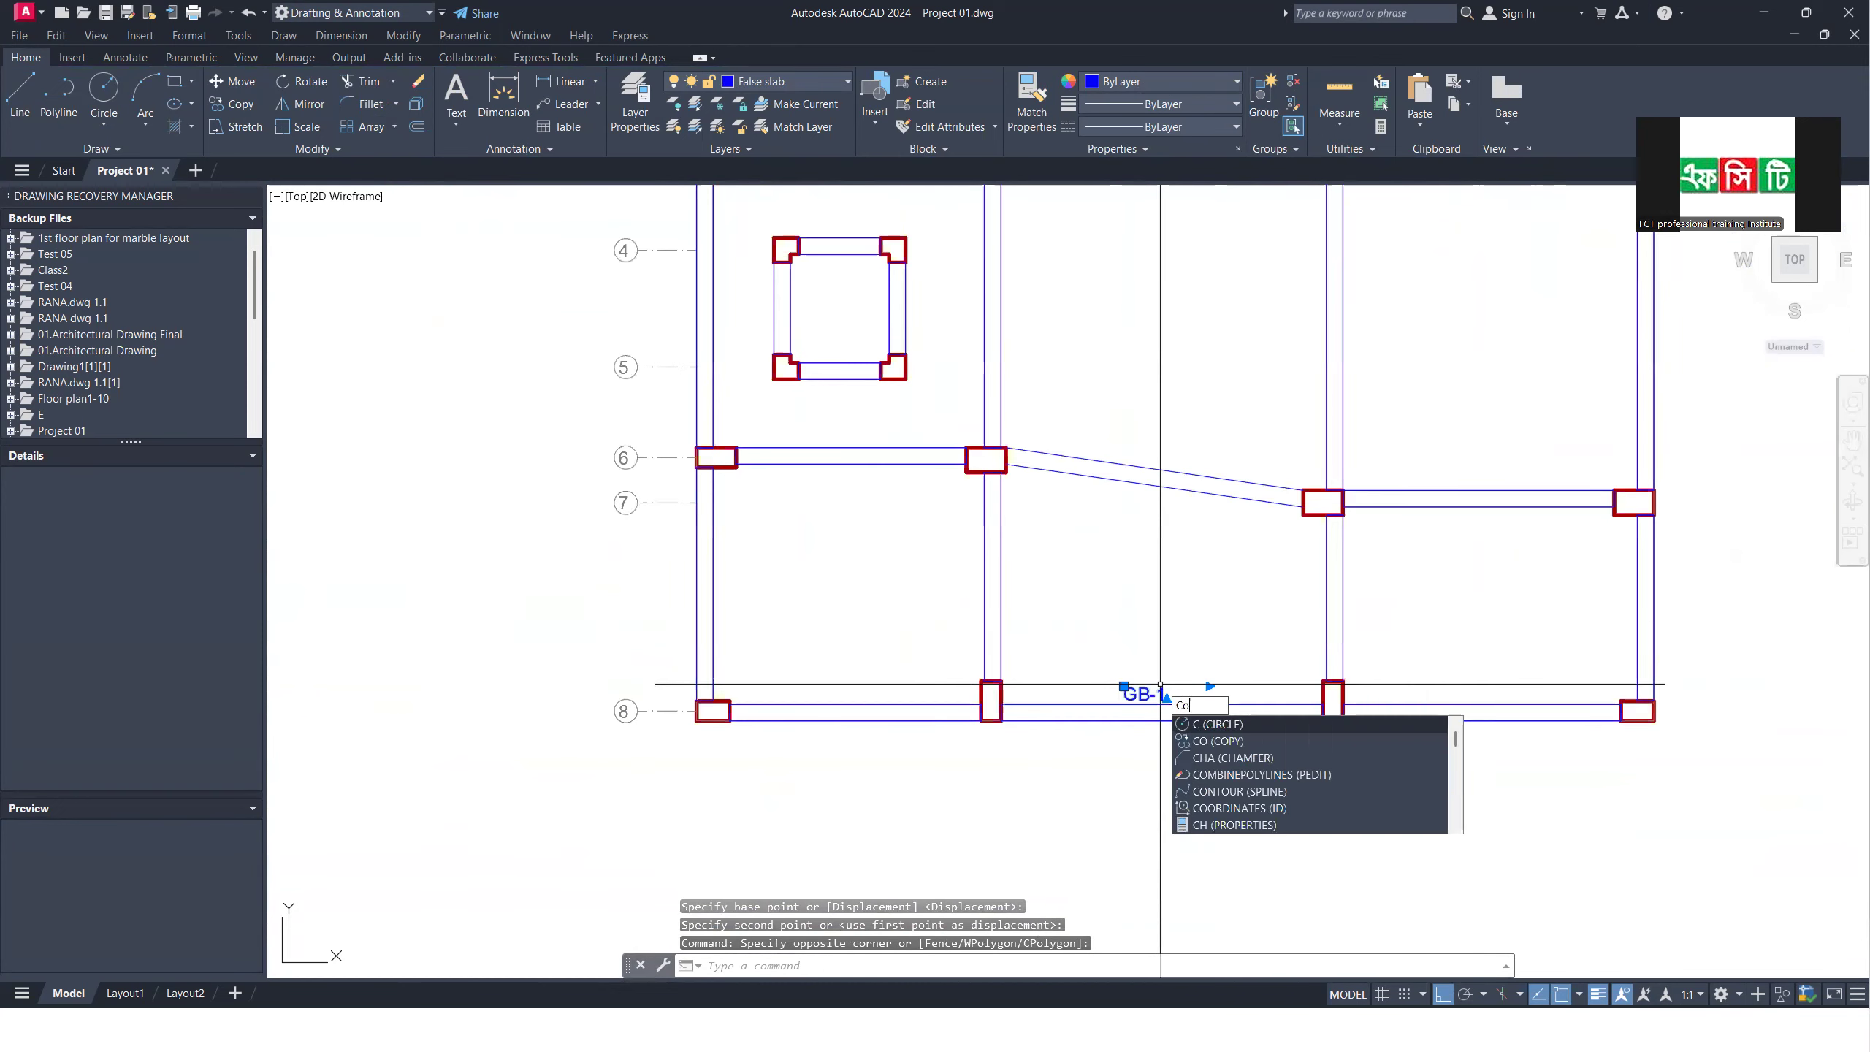
{"action": "key", "text": "Return"}
{"action": "left_click", "coordinate": [1141, 703]}
{"action": "scroll", "coordinate": [1473, 493], "scroll_direction": "up", "scroll_amount": 5}
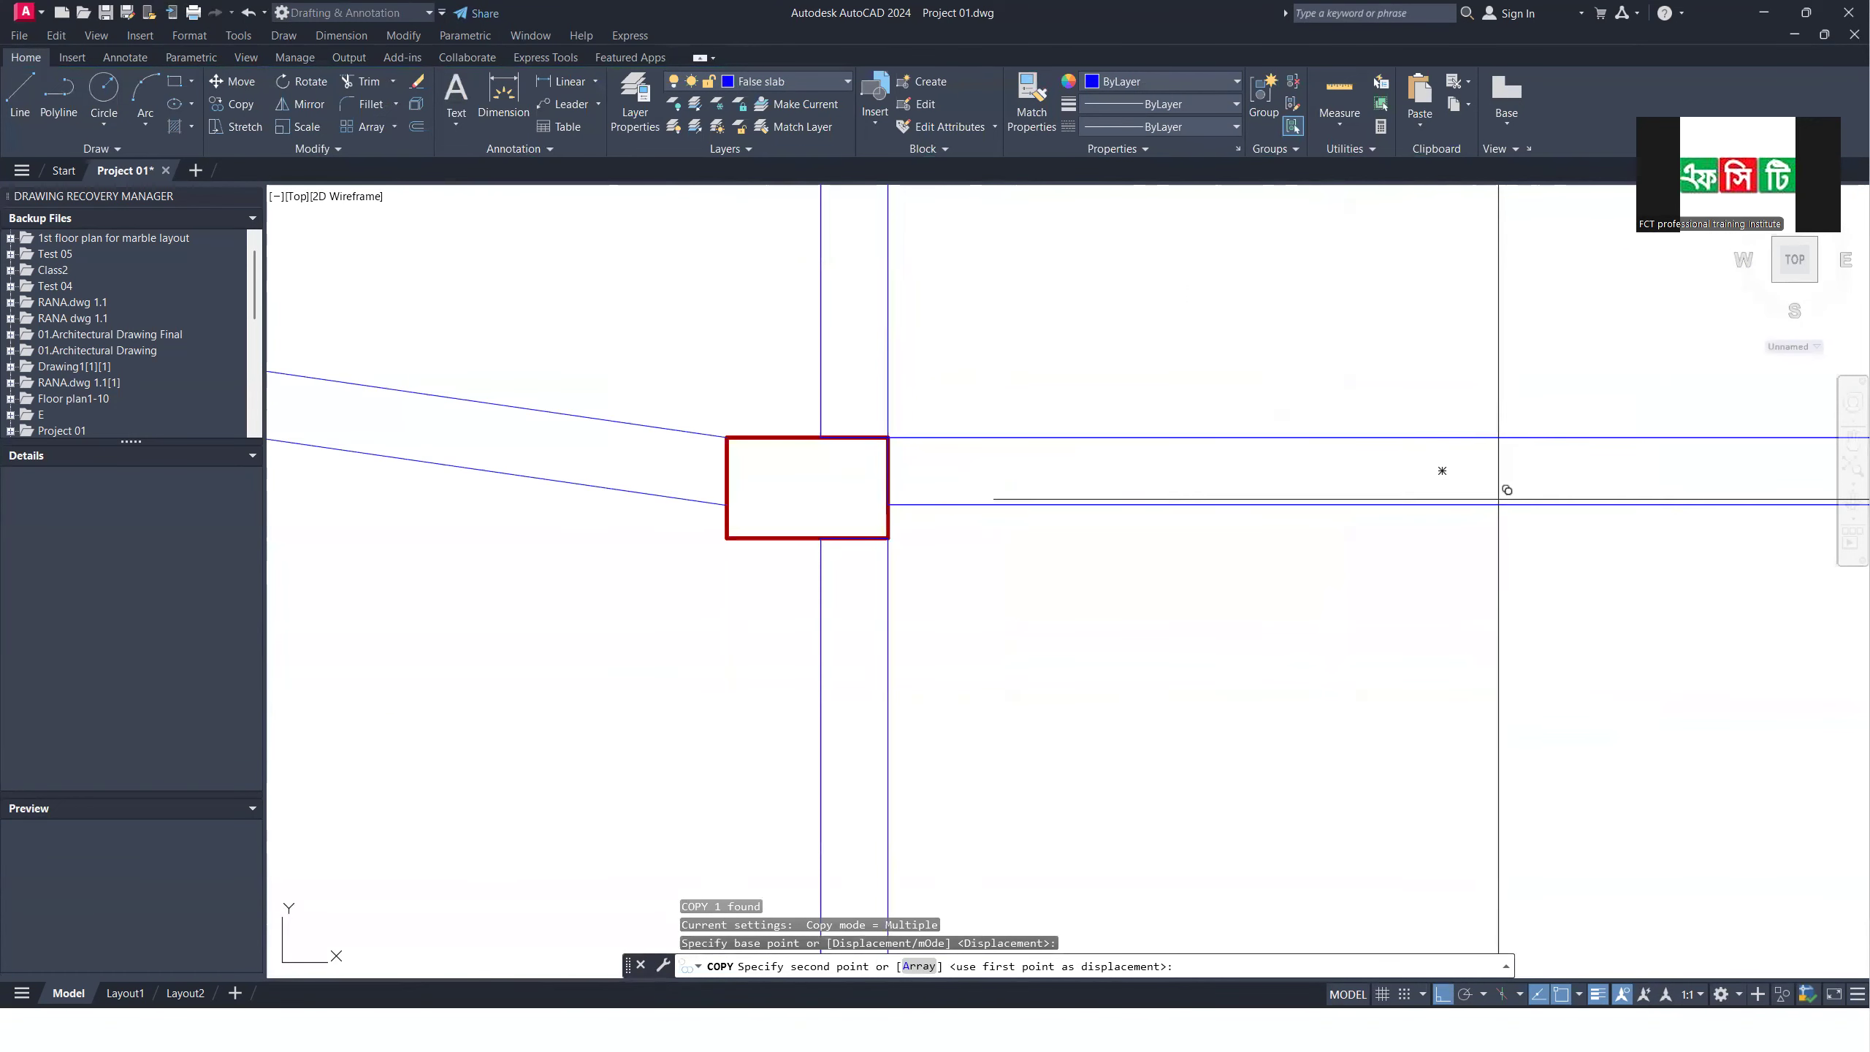
{"action": "left_click", "coordinate": [1494, 501]}
Step: Place further GB-1 copies on the lower sloping beam between grids D and E and the grid 6 beam
{"action": "scroll", "coordinate": [1420, 457], "scroll_direction": "down", "scroll_amount": 2}
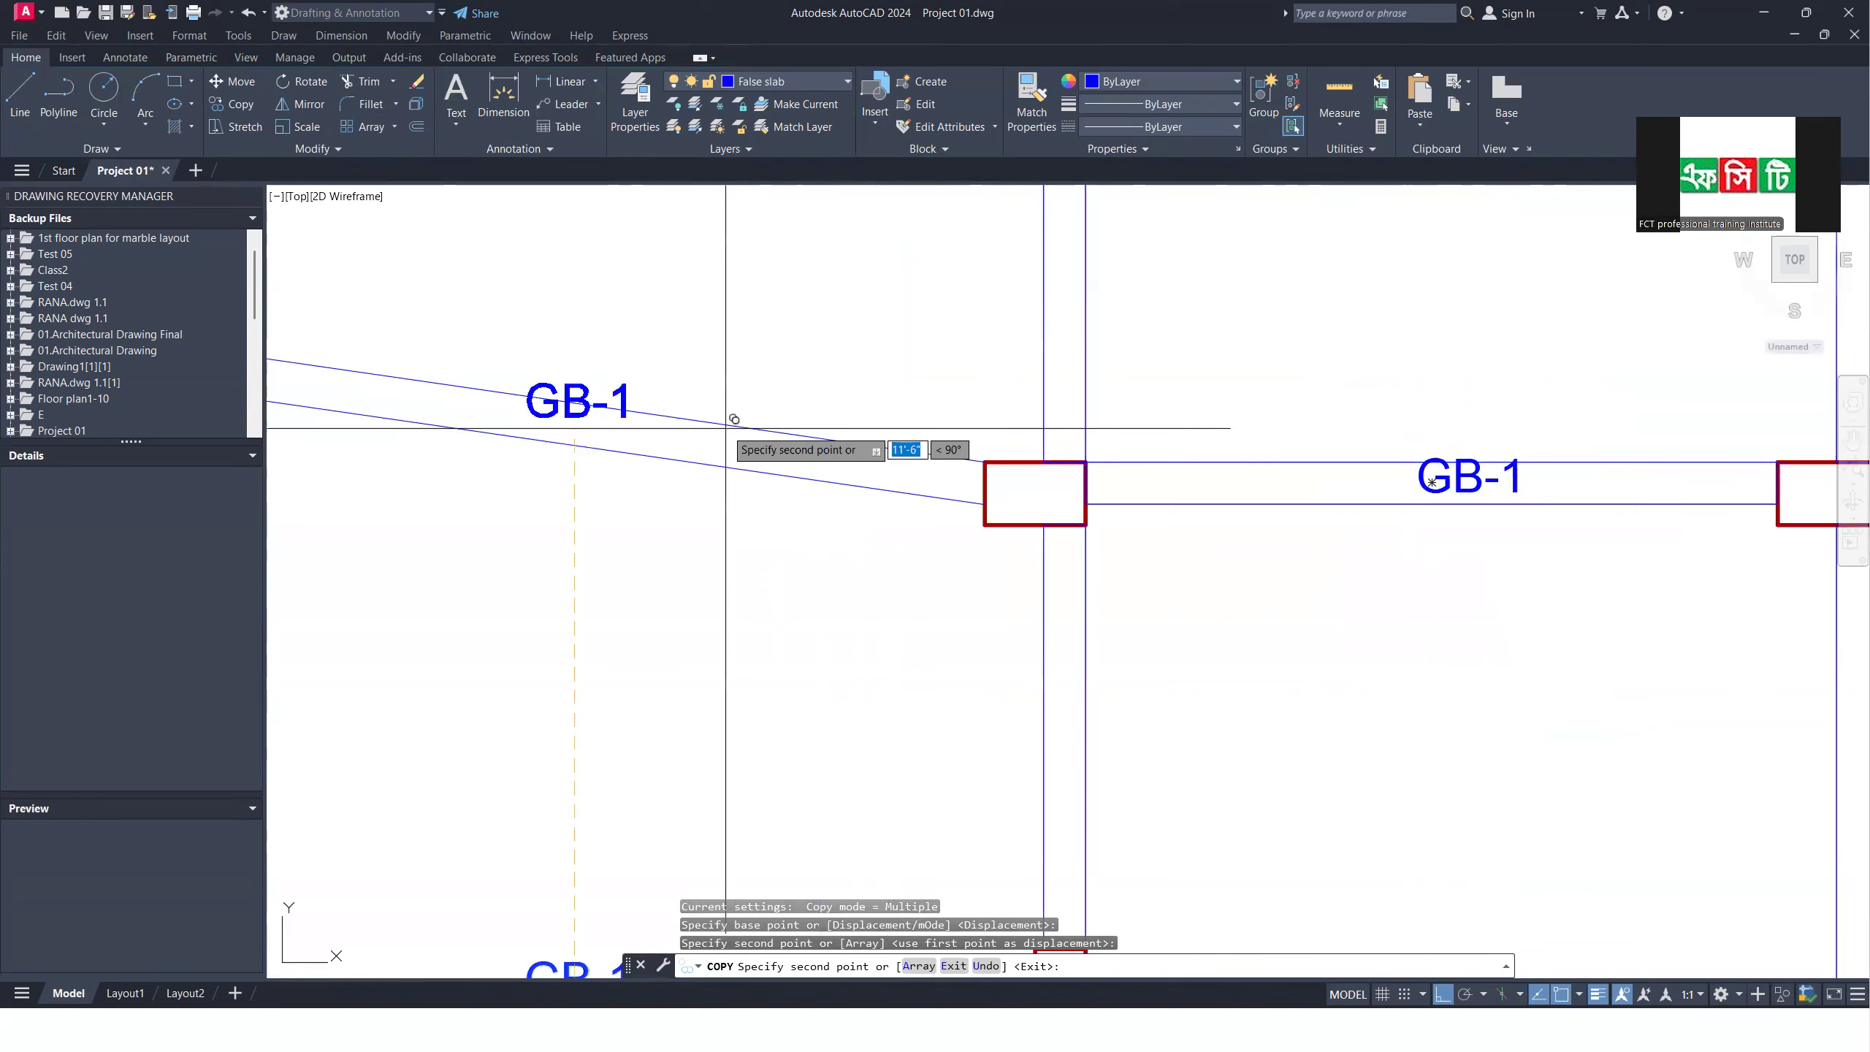
{"action": "left_click", "coordinate": [597, 420]}
{"action": "scroll", "coordinate": [1435, 582], "scroll_direction": "down", "scroll_amount": 5}
{"action": "scroll", "coordinate": [1009, 533], "scroll_direction": "up", "scroll_amount": 5}
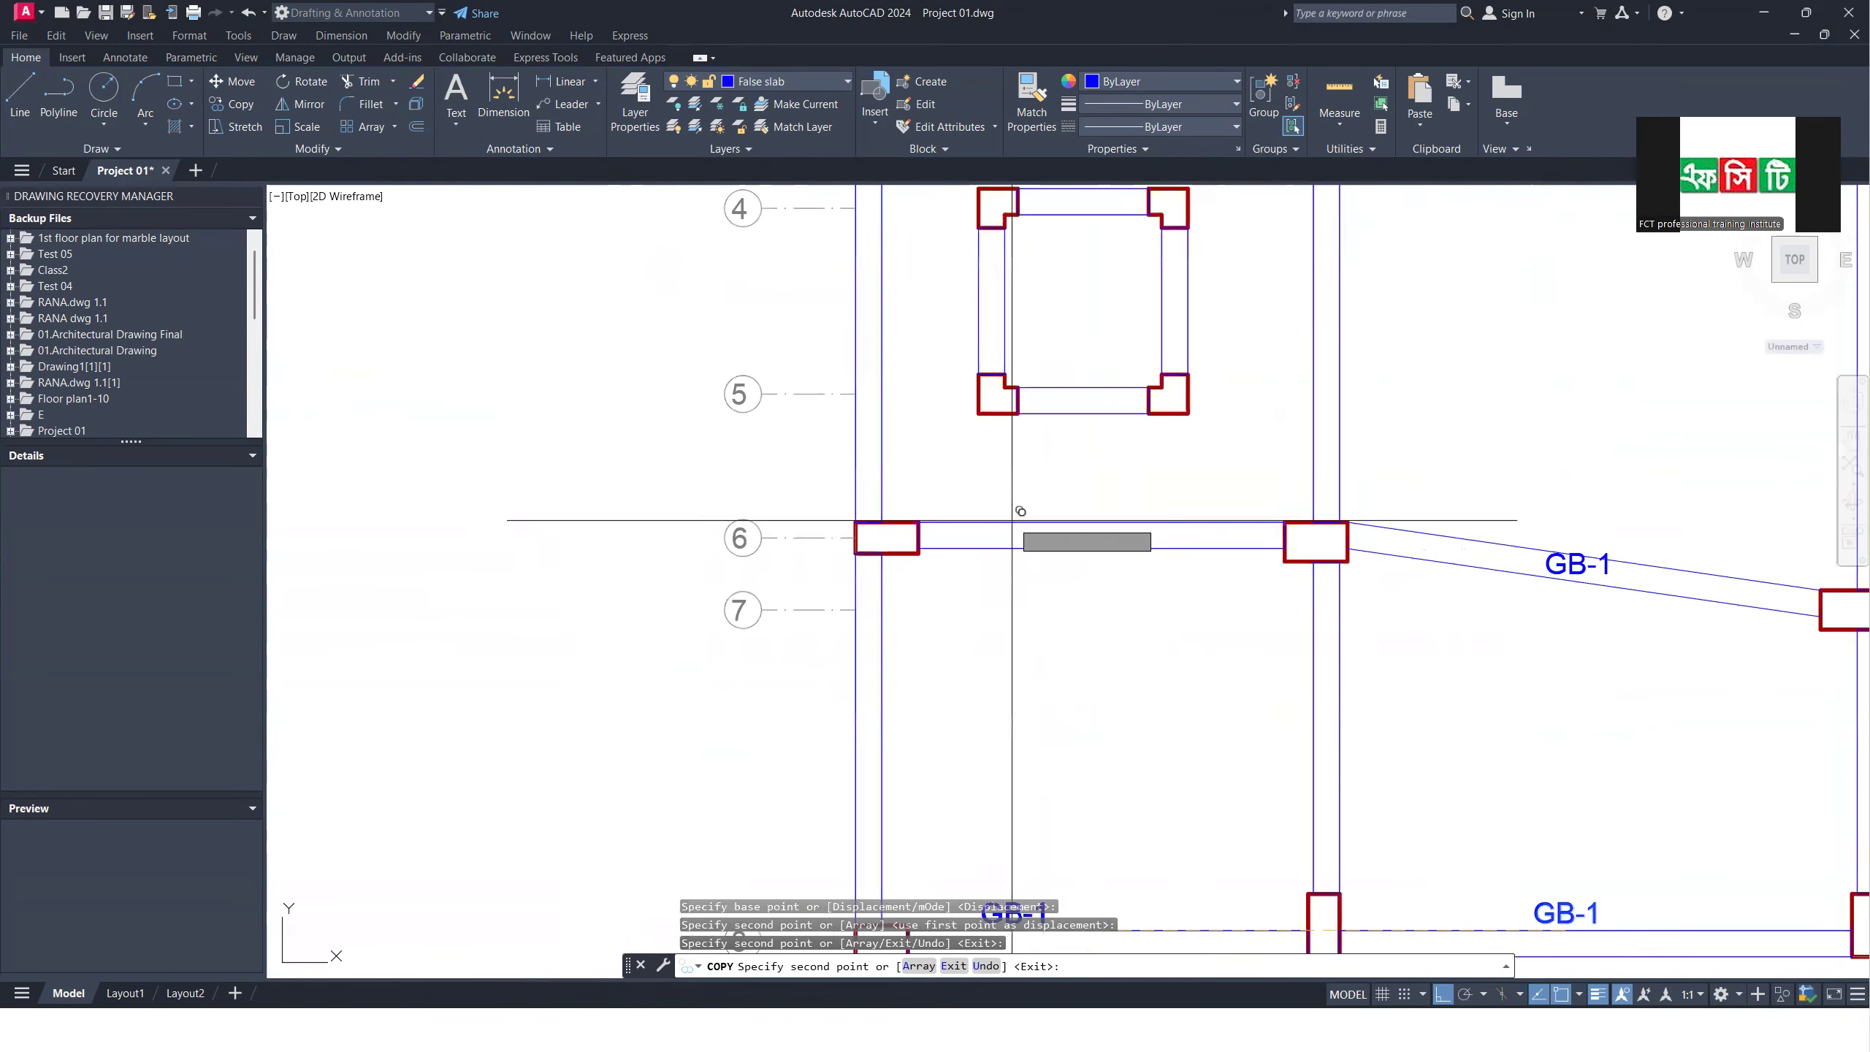
{"action": "left_click", "coordinate": [1039, 534]}
Step: Place GB-1 copies on the two outer bays of the grid 8 beam, beside the original label
{"action": "scroll", "coordinate": [1171, 428], "scroll_direction": "down", "scroll_amount": 4}
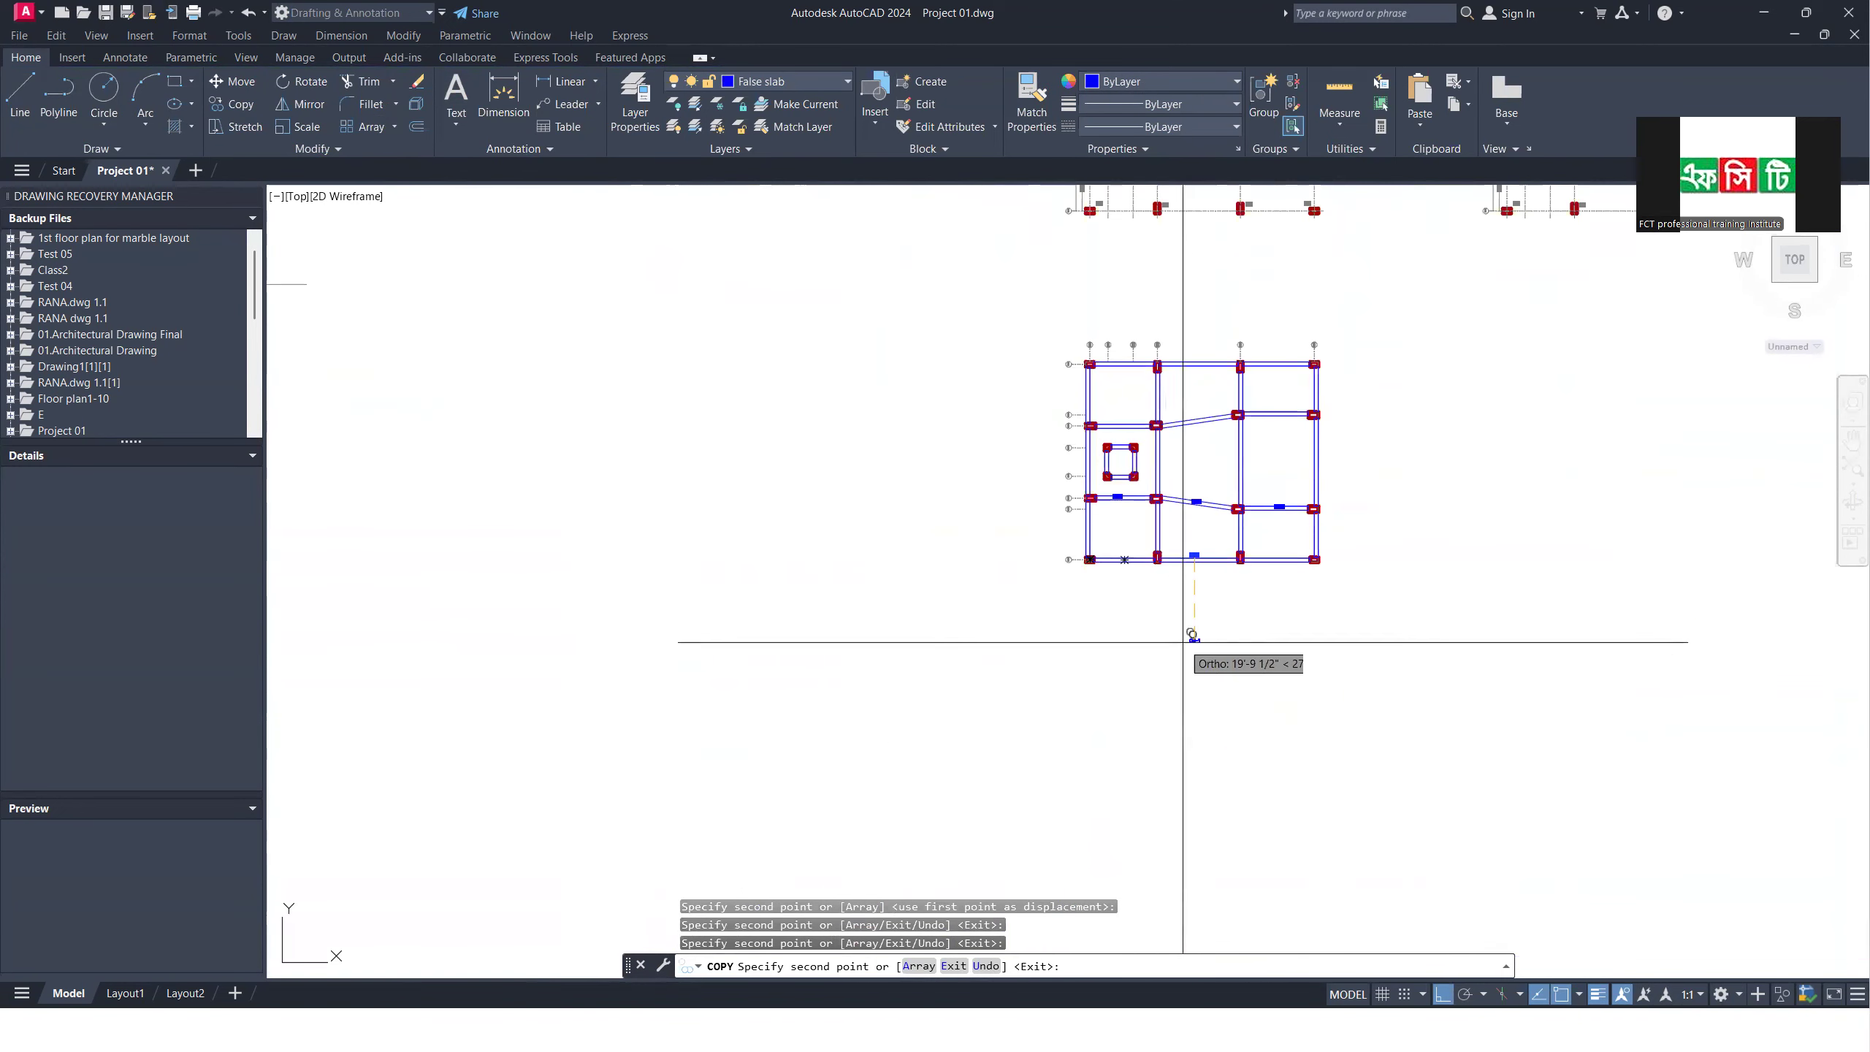
{"action": "scroll", "coordinate": [1185, 626], "scroll_direction": "up", "scroll_amount": 3}
{"action": "scroll", "coordinate": [1002, 501], "scroll_direction": "up", "scroll_amount": 3}
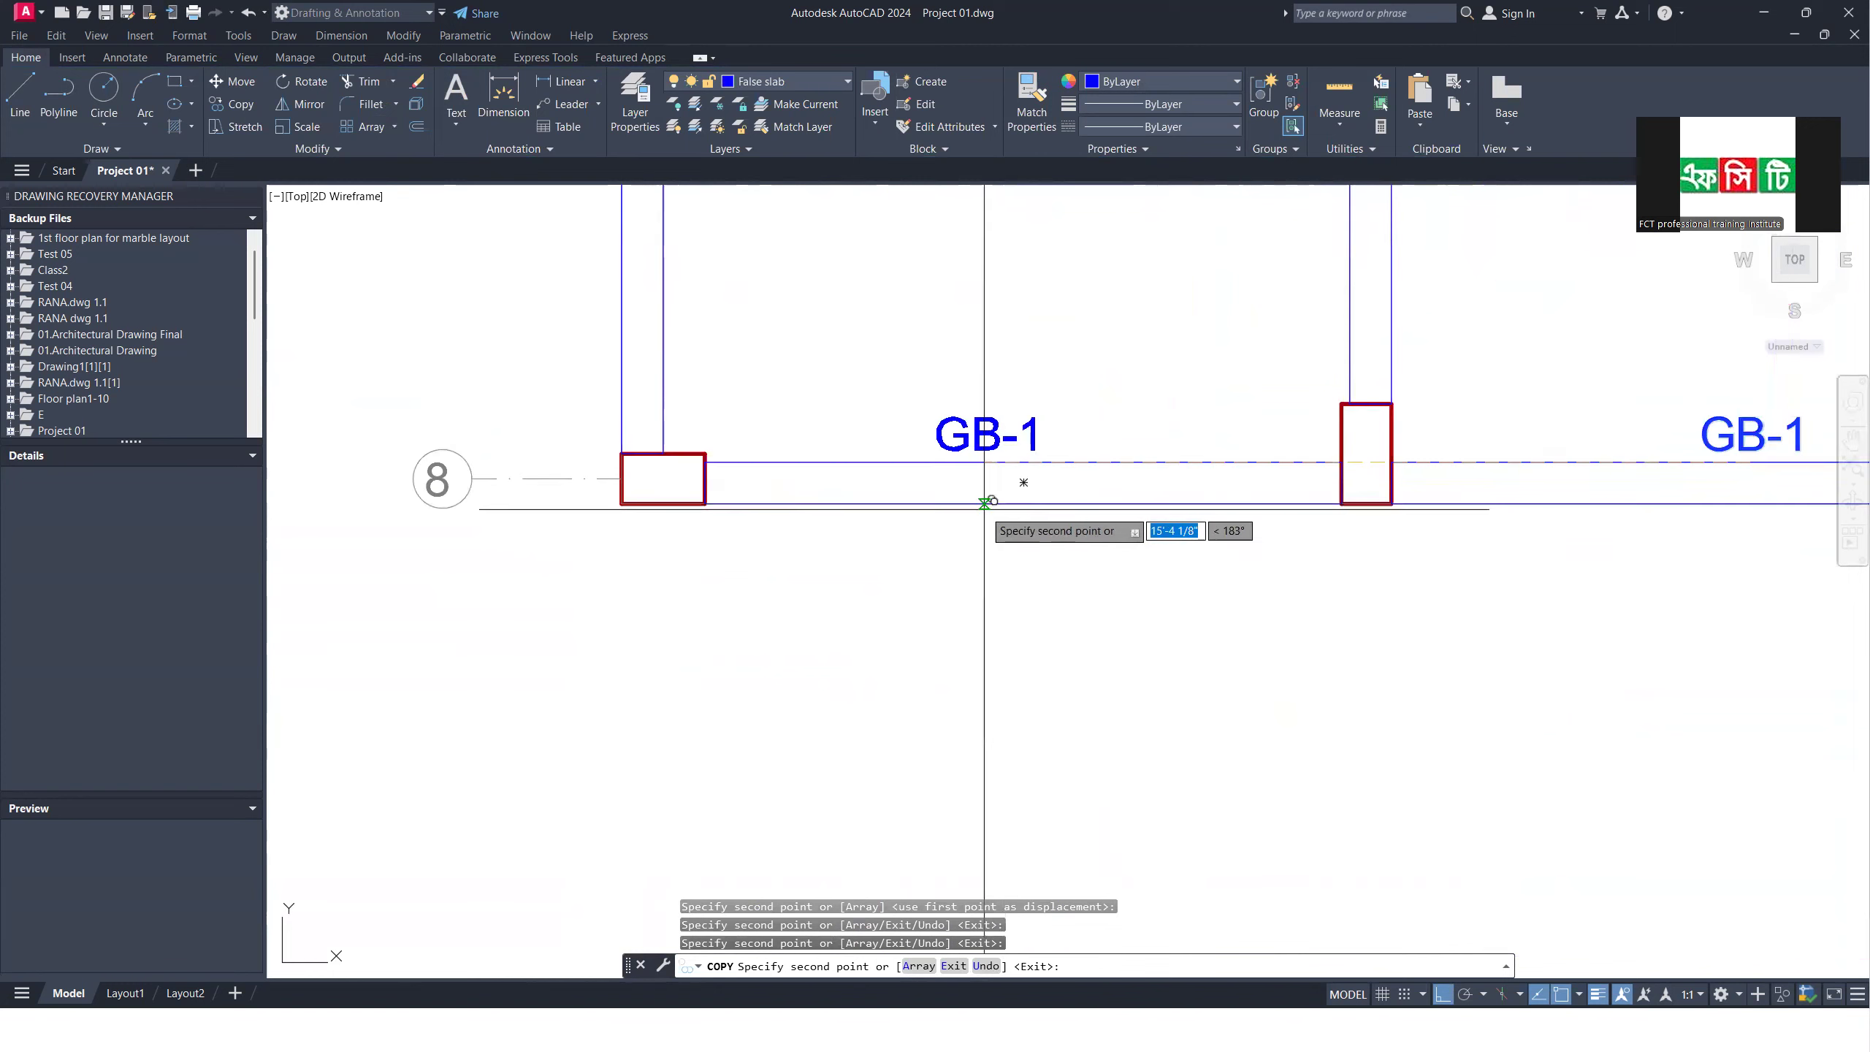
{"action": "left_click", "coordinate": [1025, 503]}
{"action": "scroll", "coordinate": [830, 555], "scroll_direction": "down", "scroll_amount": 5}
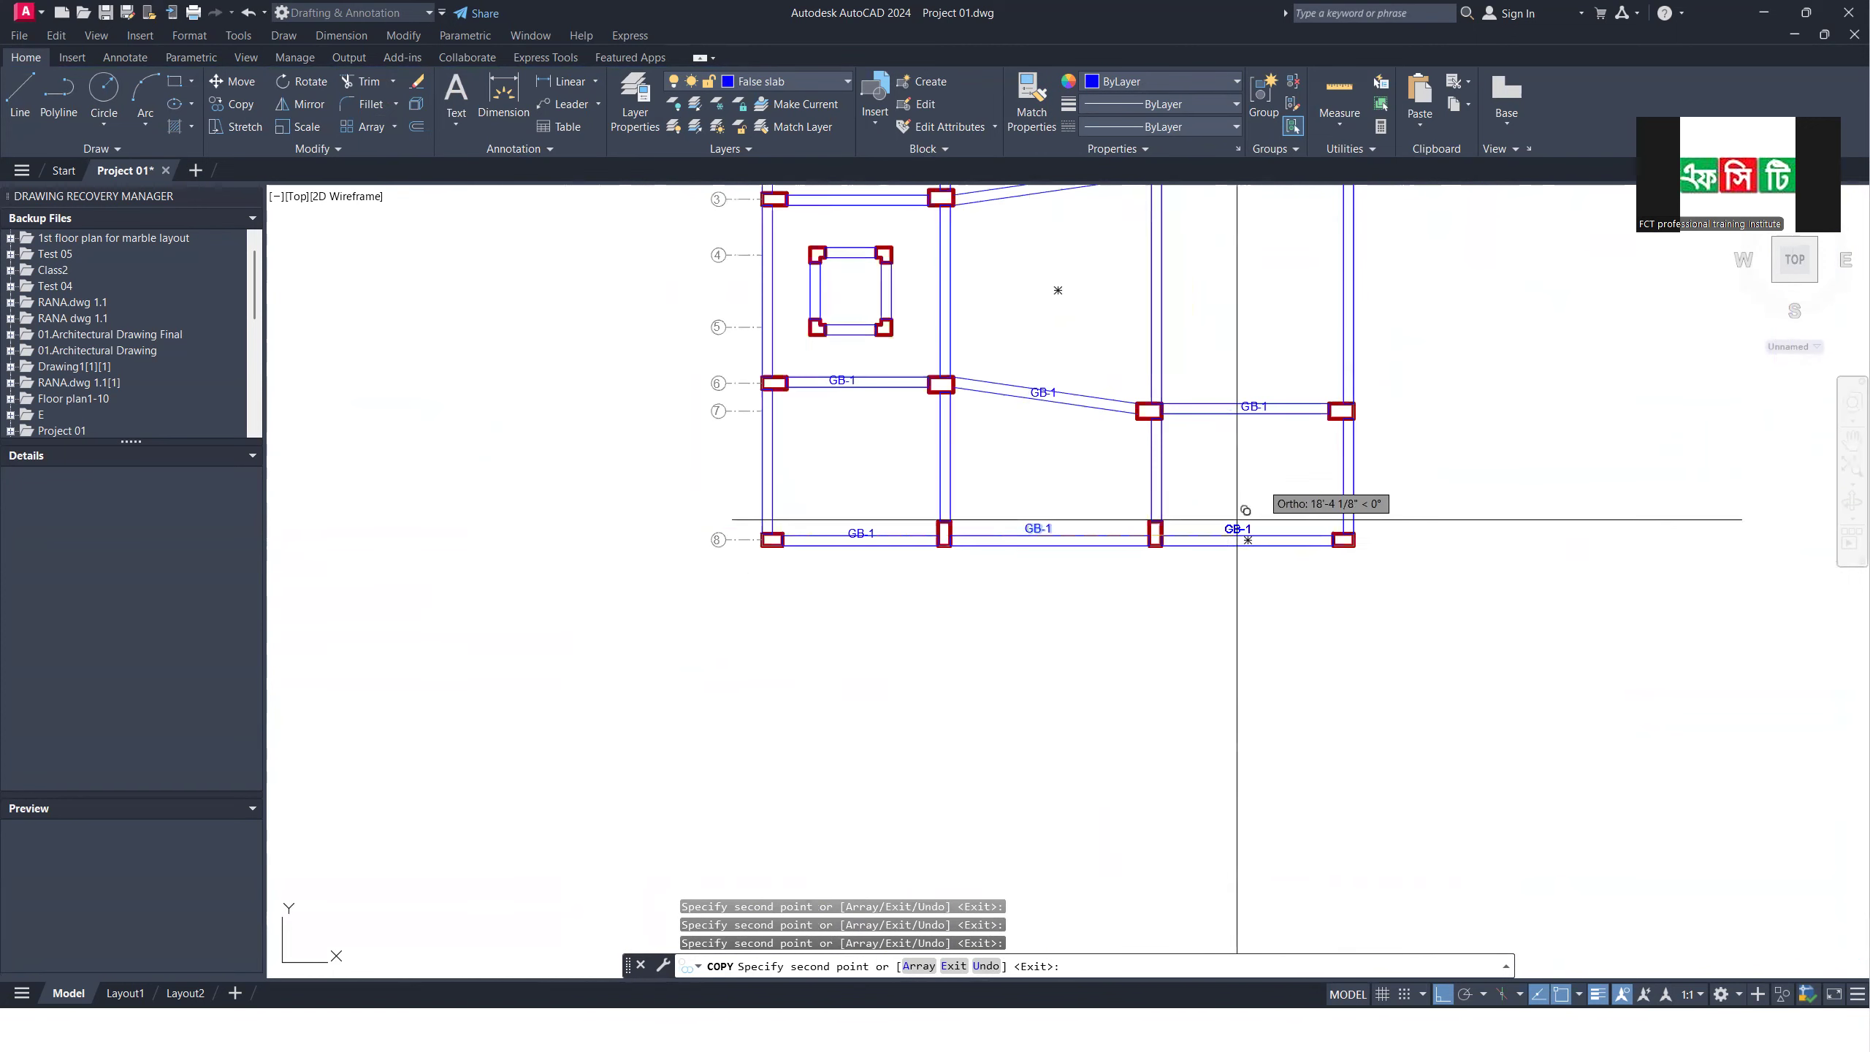
{"action": "scroll", "coordinate": [1240, 522], "scroll_direction": "up", "scroll_amount": 6}
{"action": "left_click", "coordinate": [1288, 580]}
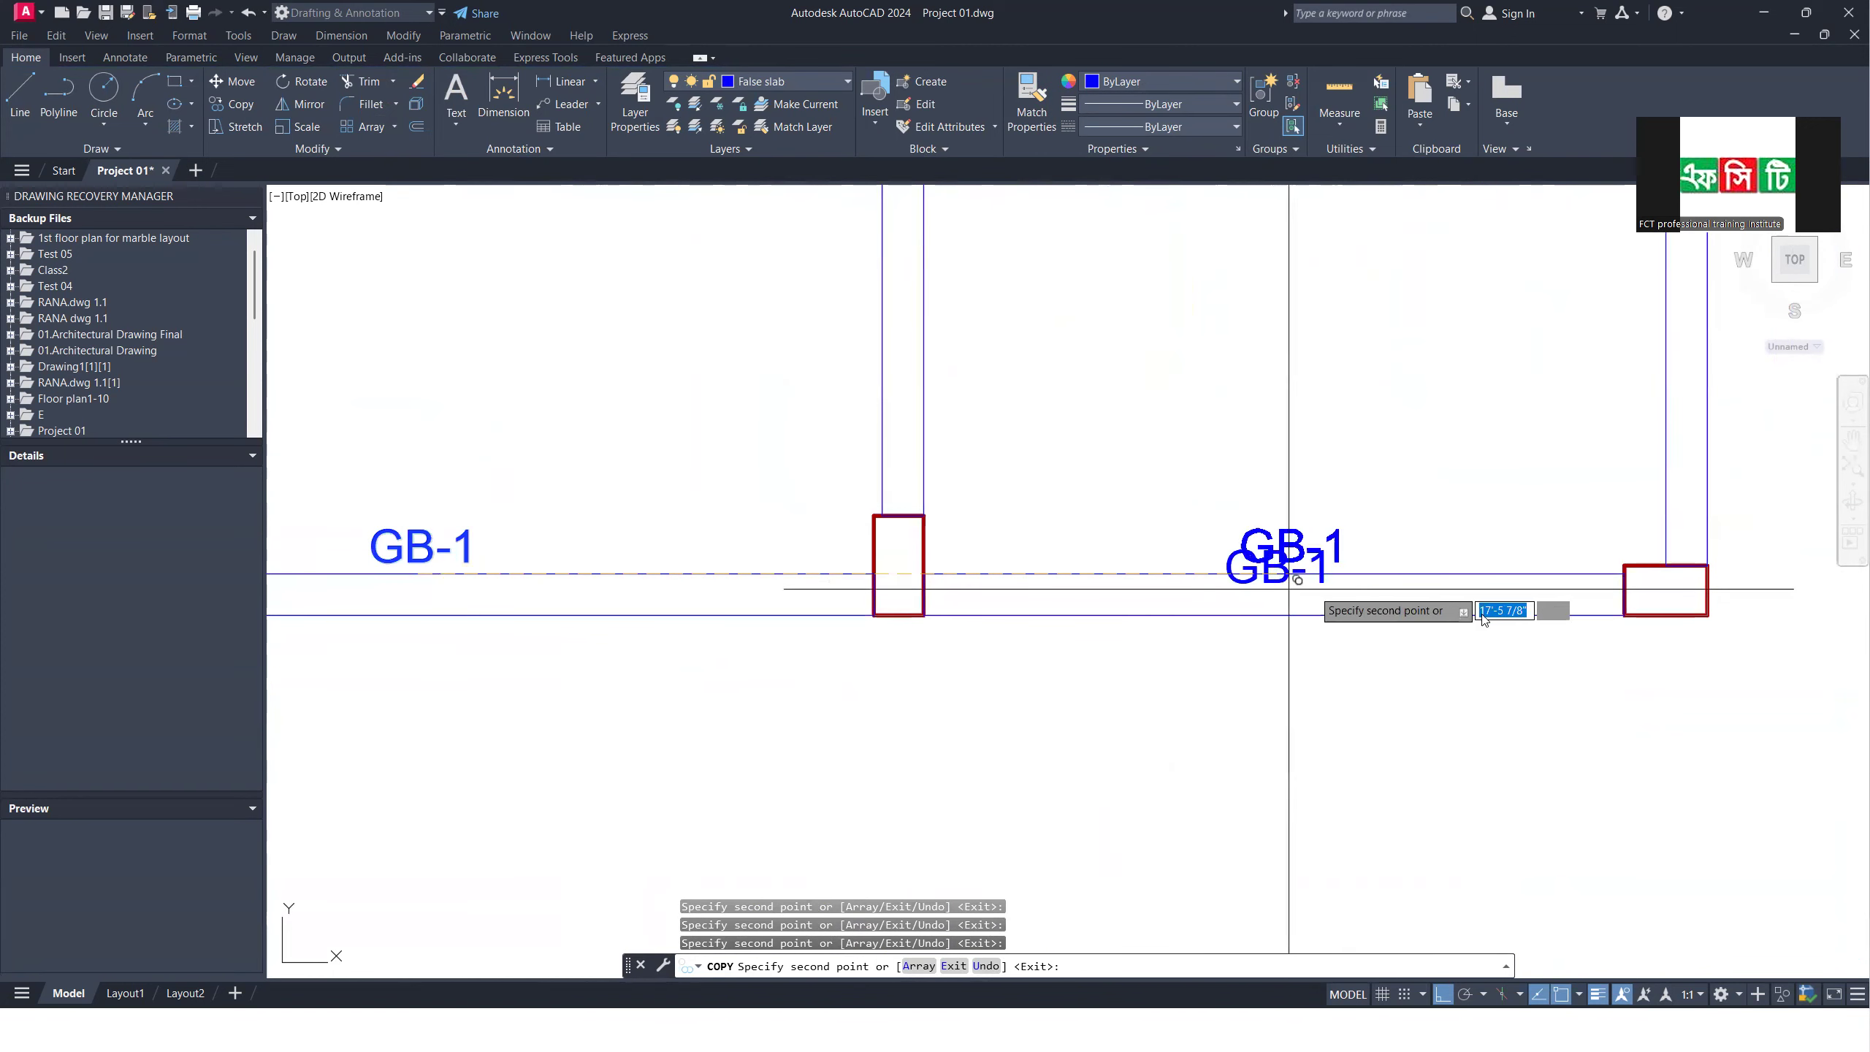
Step: Place GB-1 copies on the grid 2 beam, the upper sloping beam and the grid 3 beam
{"action": "scroll", "coordinate": [1068, 451], "scroll_direction": "down", "scroll_amount": 6}
{"action": "scroll", "coordinate": [1280, 269], "scroll_direction": "up", "scroll_amount": 2}
{"action": "left_click", "coordinate": [1251, 292]}
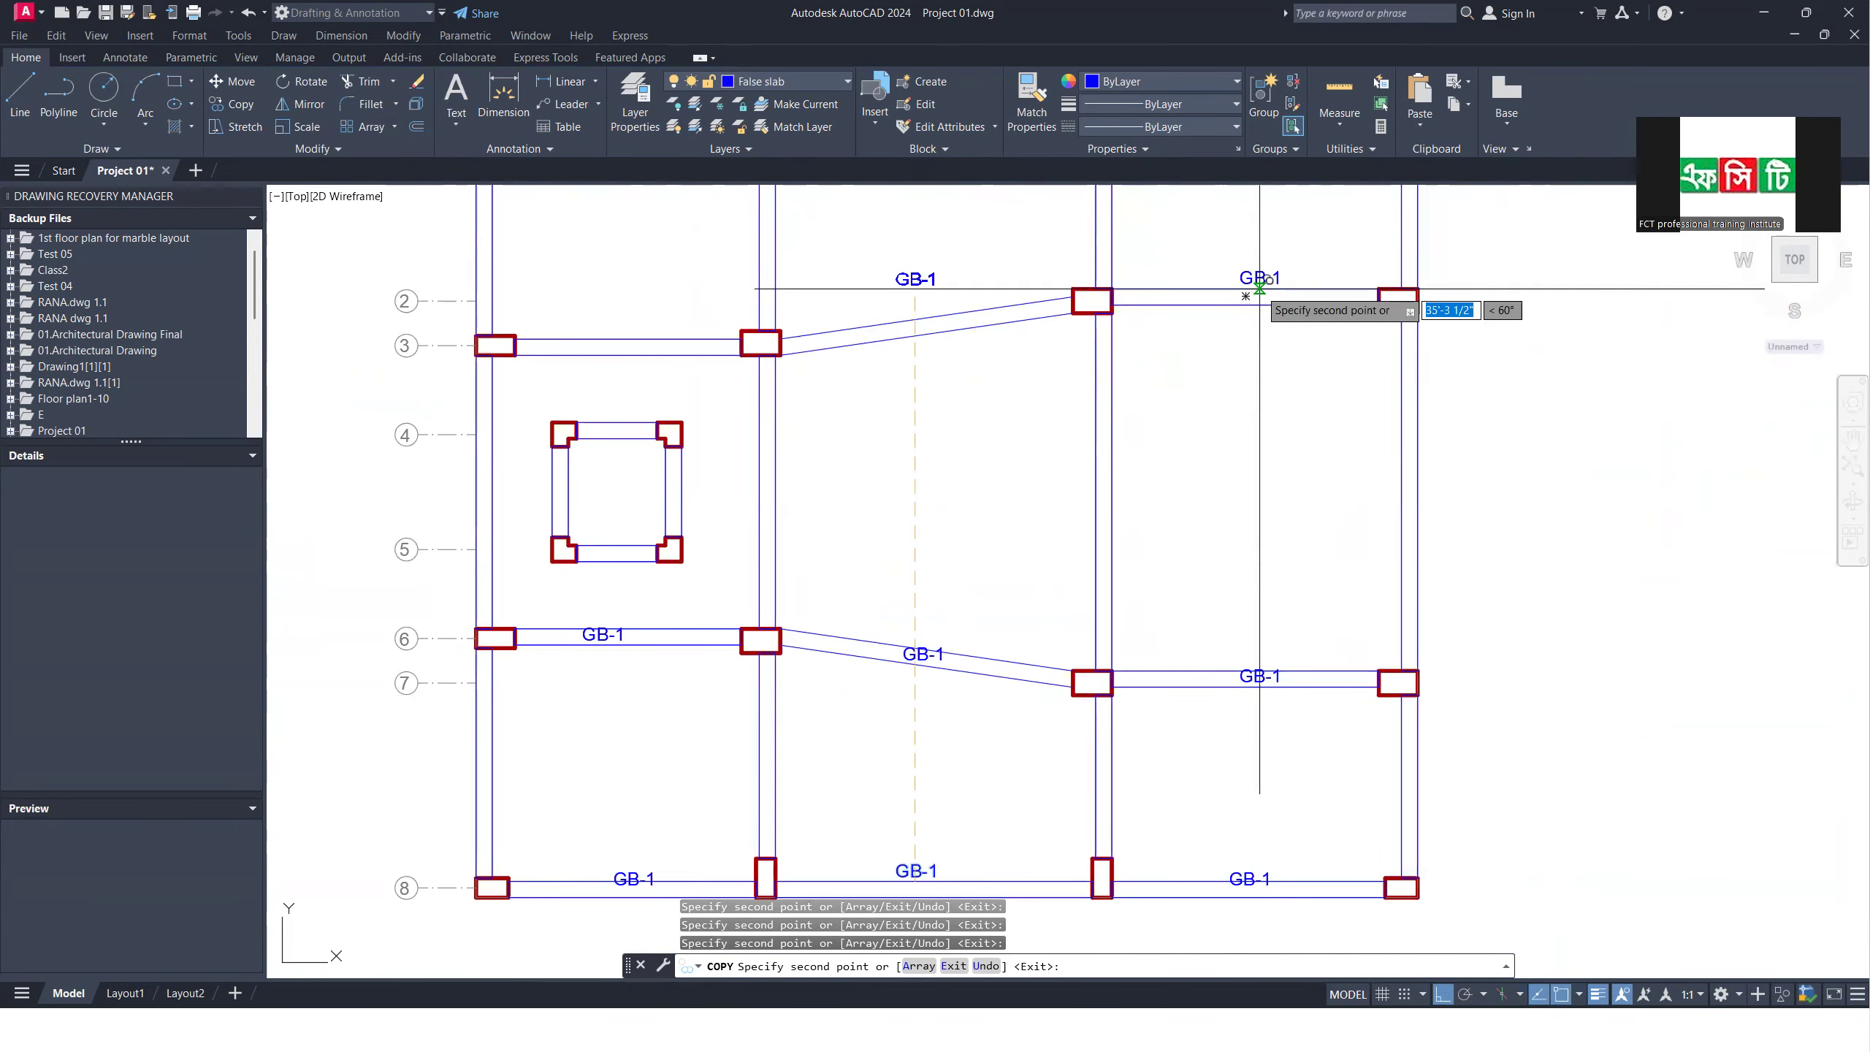
{"action": "left_click", "coordinate": [945, 319]}
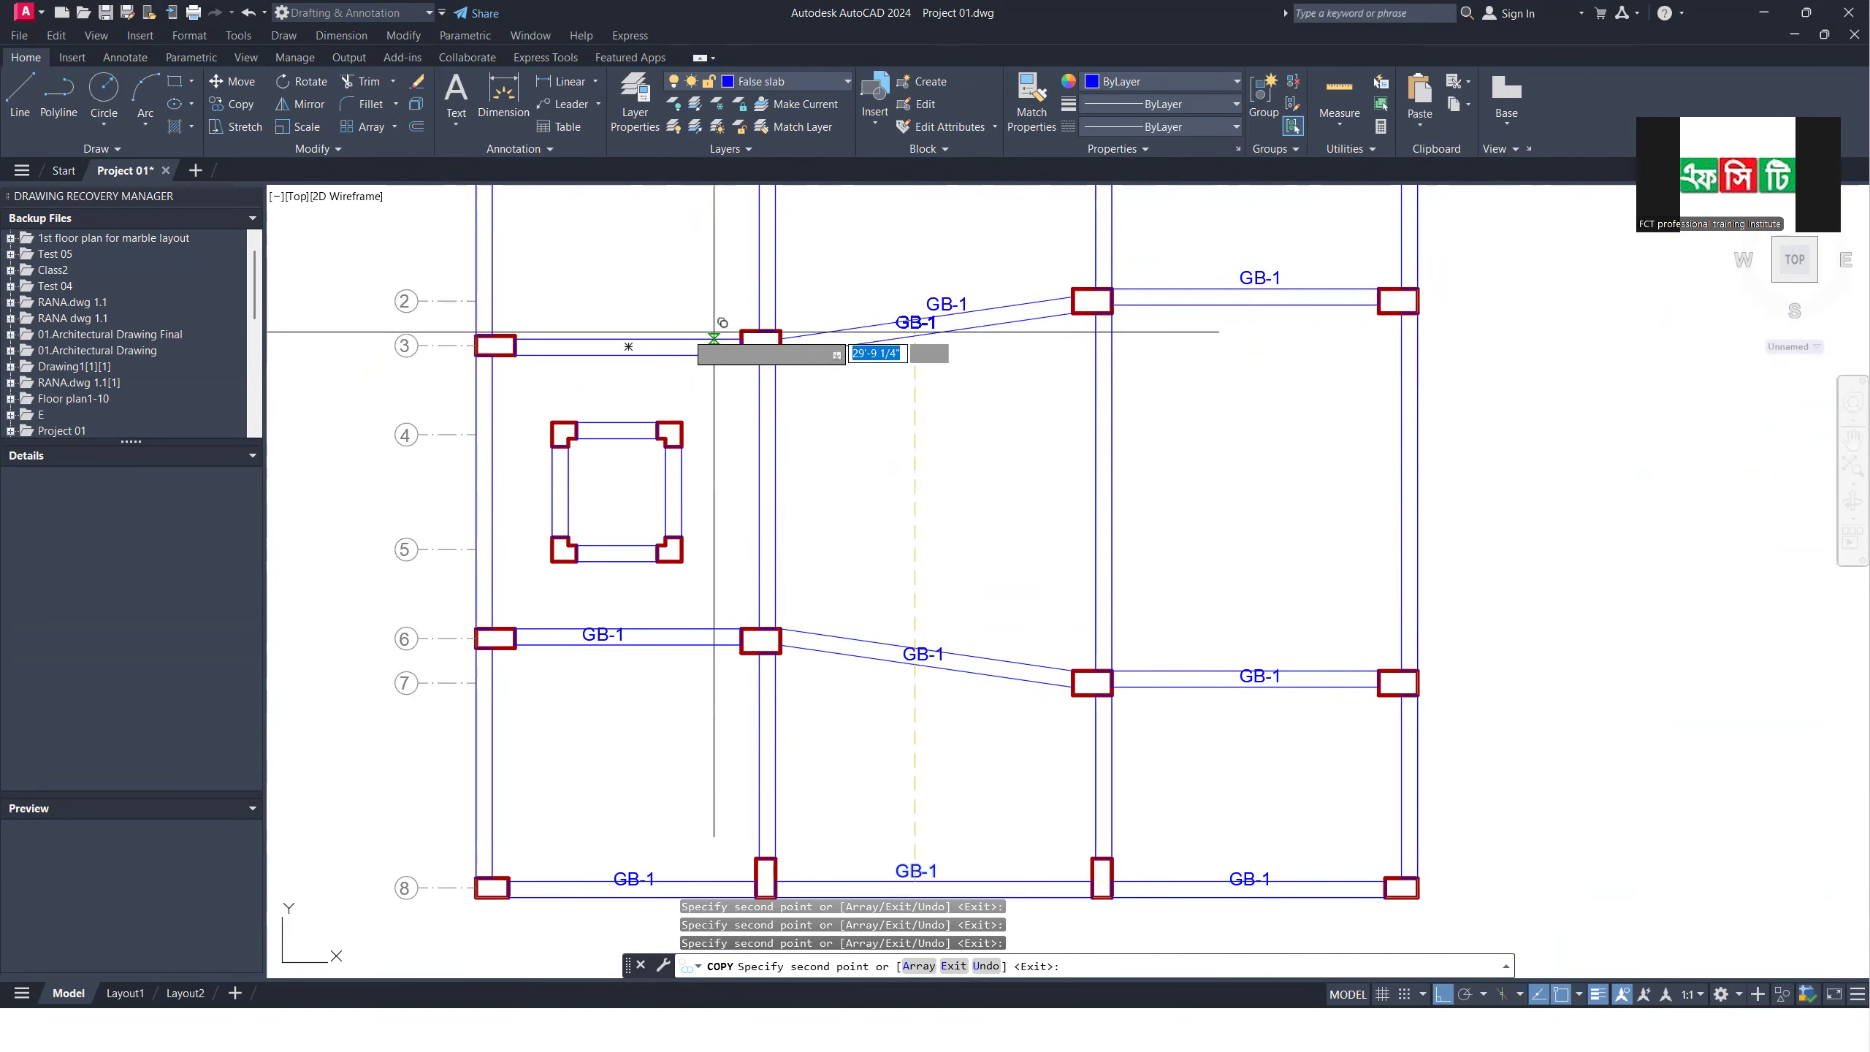
{"action": "left_click", "coordinate": [628, 339]}
Step: Place GB-1 copies on all three bays of the grid 1 beam and finish copying
{"action": "scroll", "coordinate": [966, 578], "scroll_direction": "down", "scroll_amount": 4}
{"action": "scroll", "coordinate": [799, 422], "scroll_direction": "up", "scroll_amount": 4}
{"action": "left_click", "coordinate": [891, 368]}
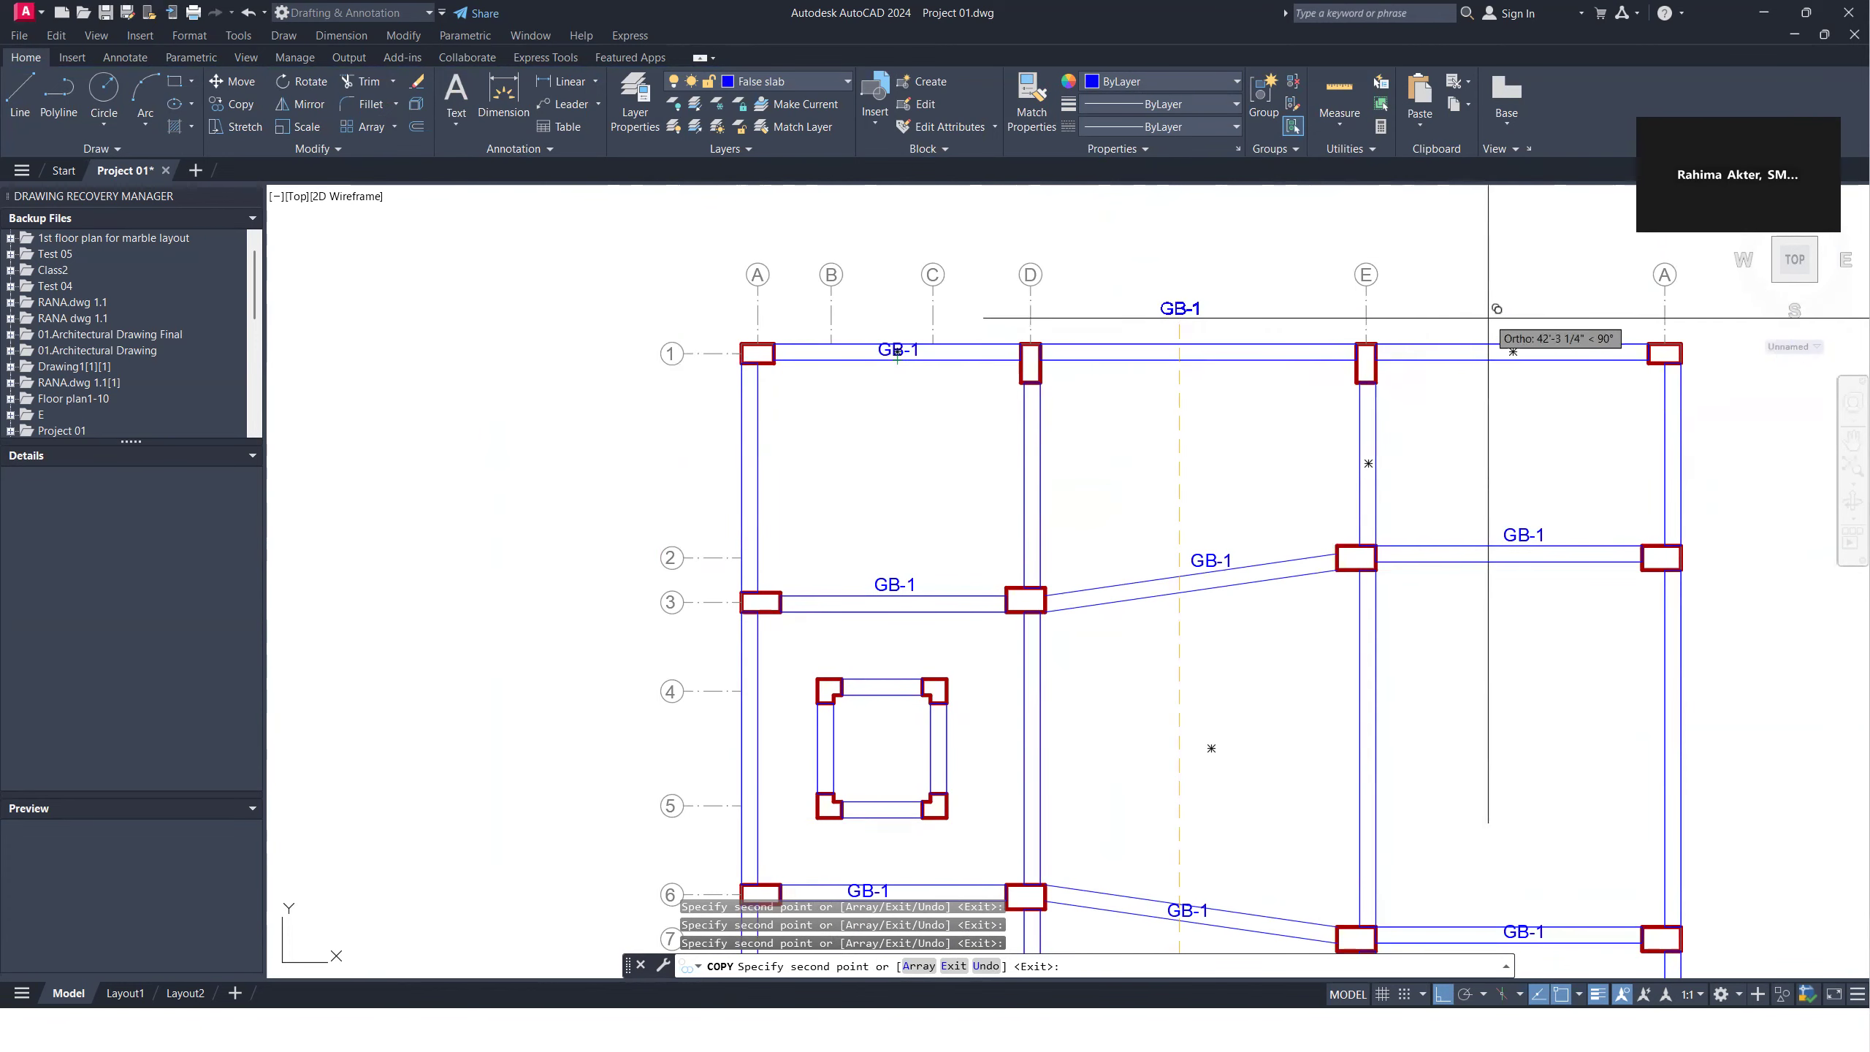
{"action": "left_click", "coordinate": [1480, 348]}
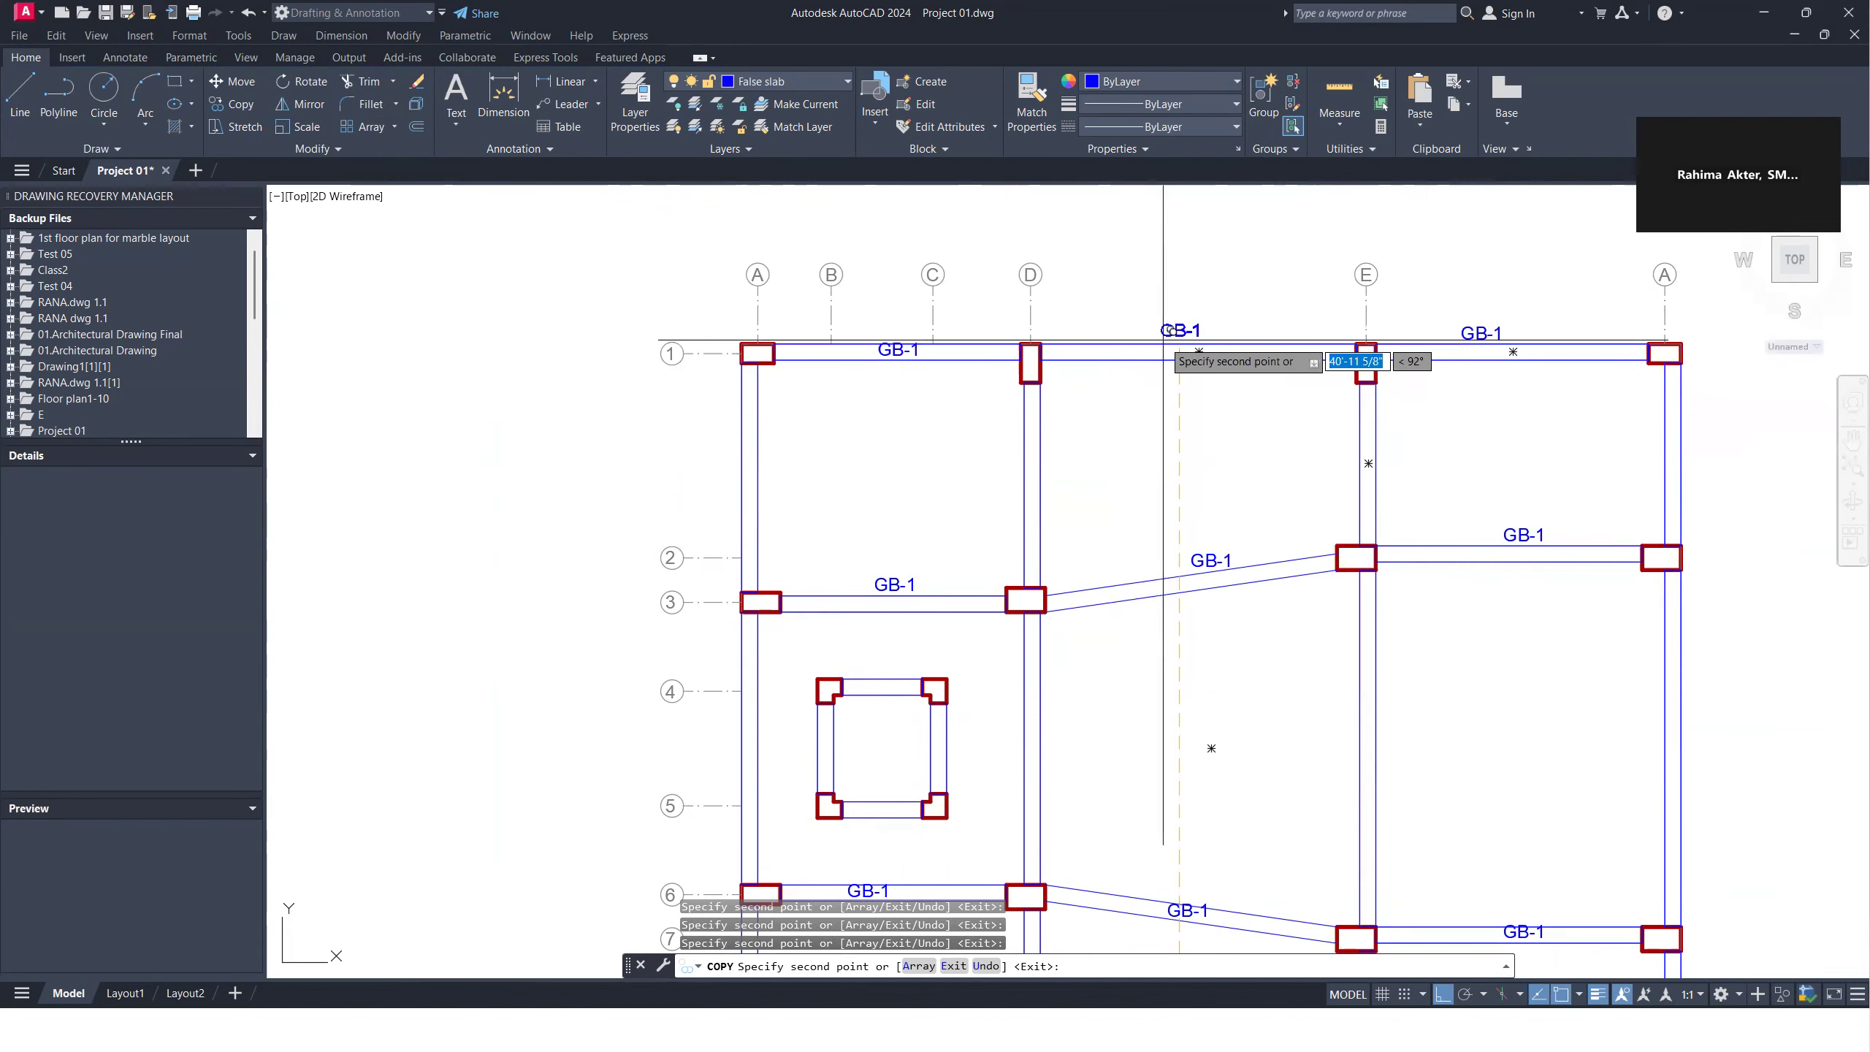
{"action": "left_click", "coordinate": [1171, 336]}
{"action": "key", "text": "Return"}
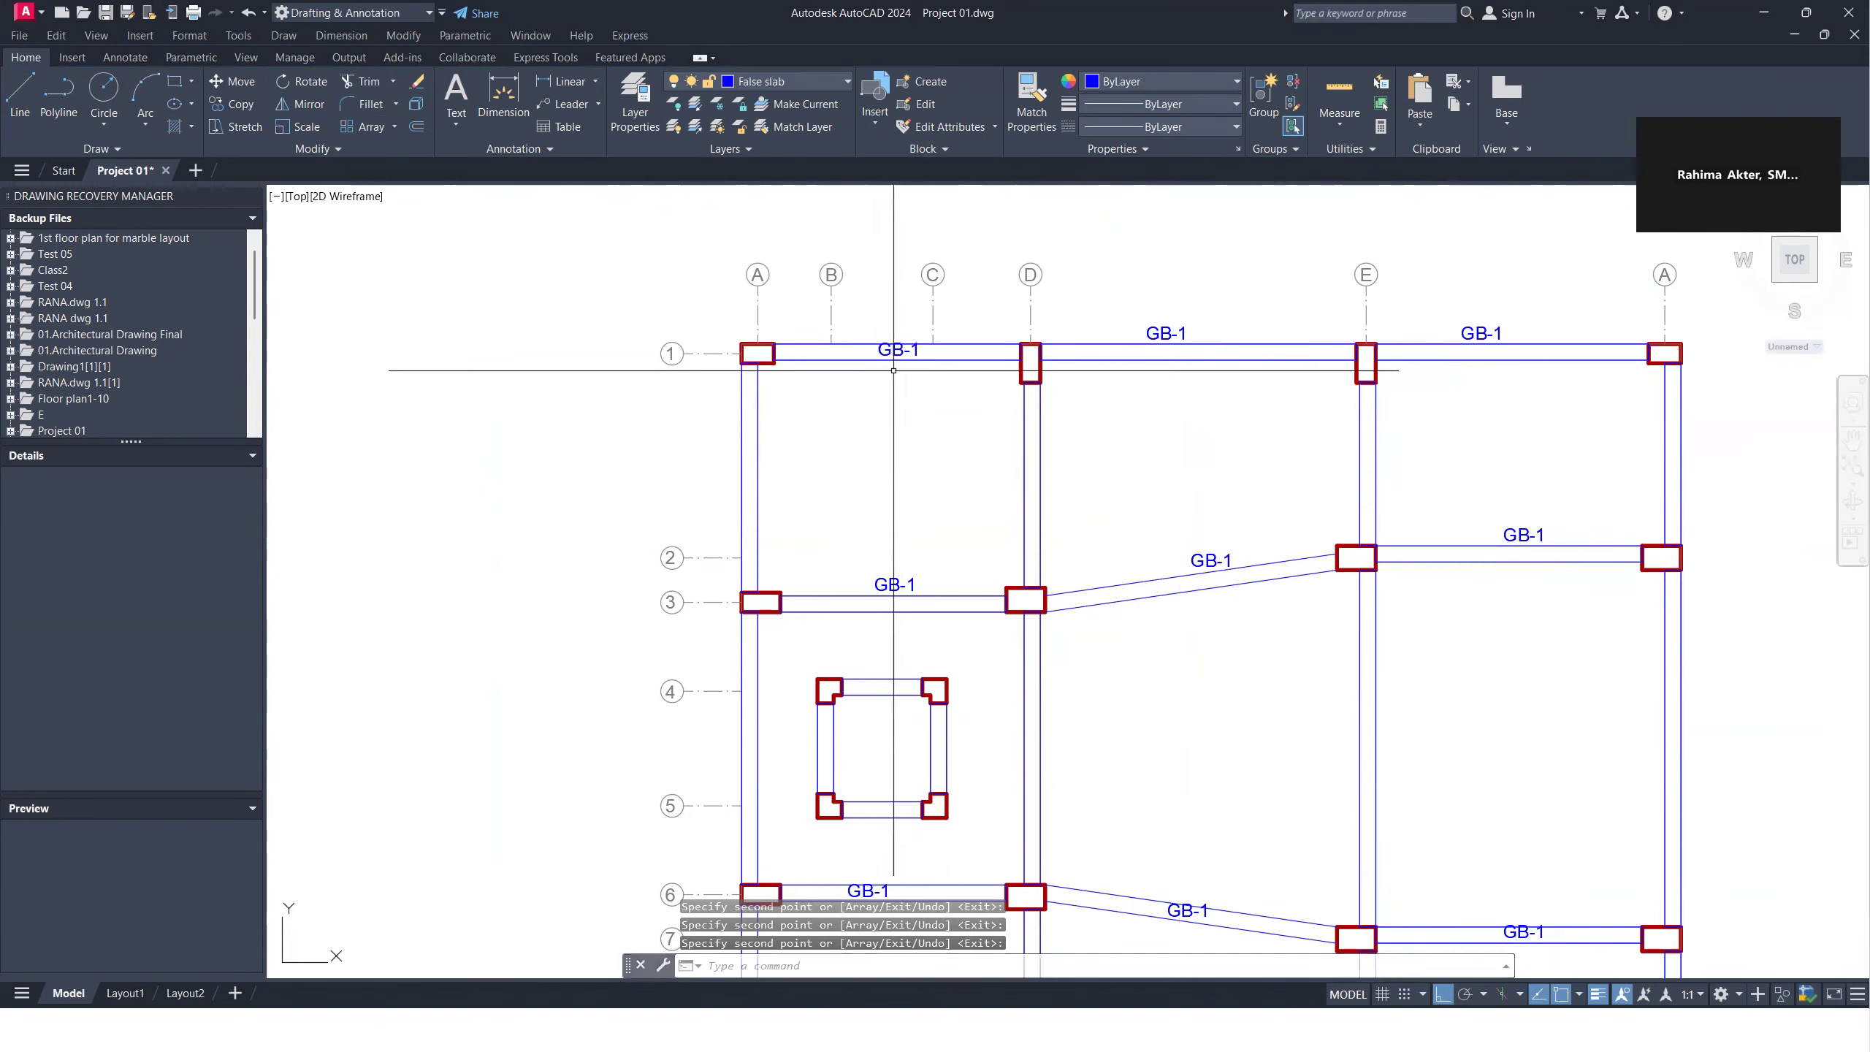
Step: Shift the grid 1 GB-1 label between grids A and D up about 10 inches, clear of the beam
{"action": "scroll", "coordinate": [900, 362], "scroll_direction": "up", "scroll_amount": 4}
{"action": "left_click", "coordinate": [901, 352]}
{"action": "scroll", "coordinate": [885, 407], "scroll_direction": "down", "scroll_amount": 2}
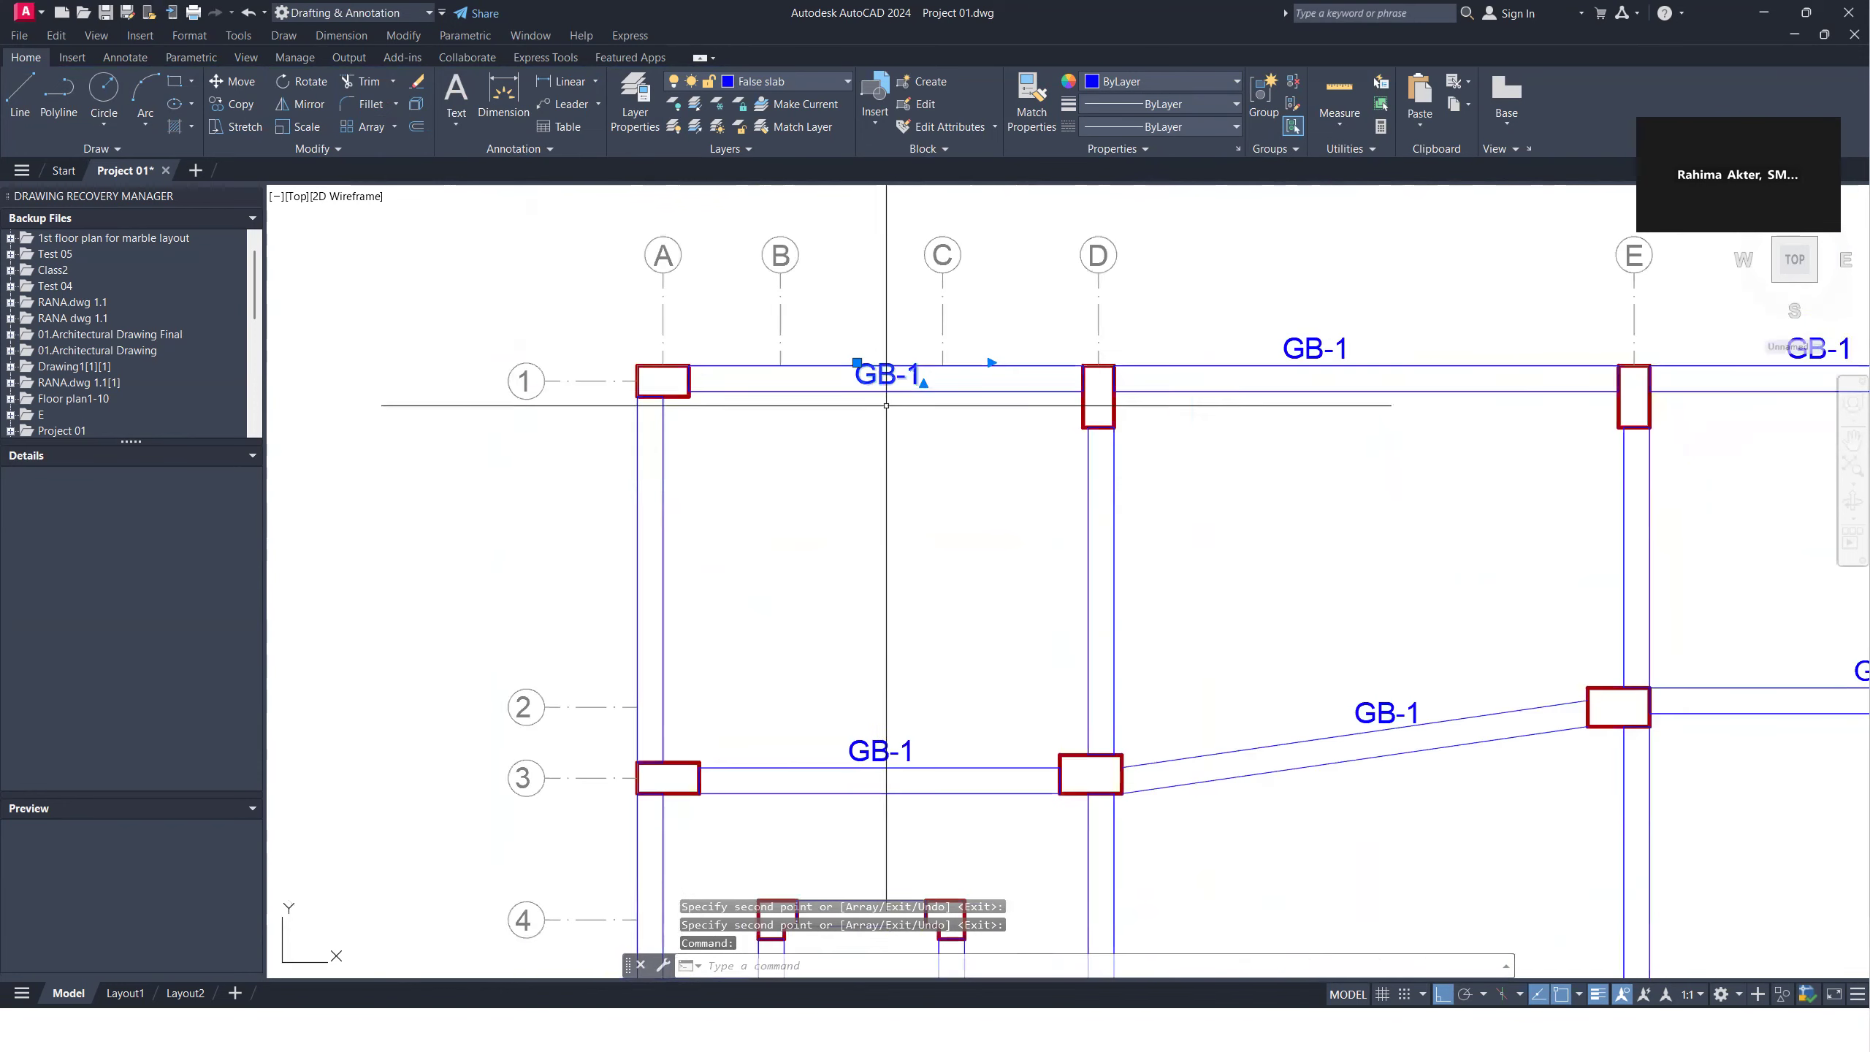
{"action": "left_click", "coordinate": [857, 362]}
{"action": "scroll", "coordinate": [850, 332], "scroll_direction": "up", "scroll_amount": 2}
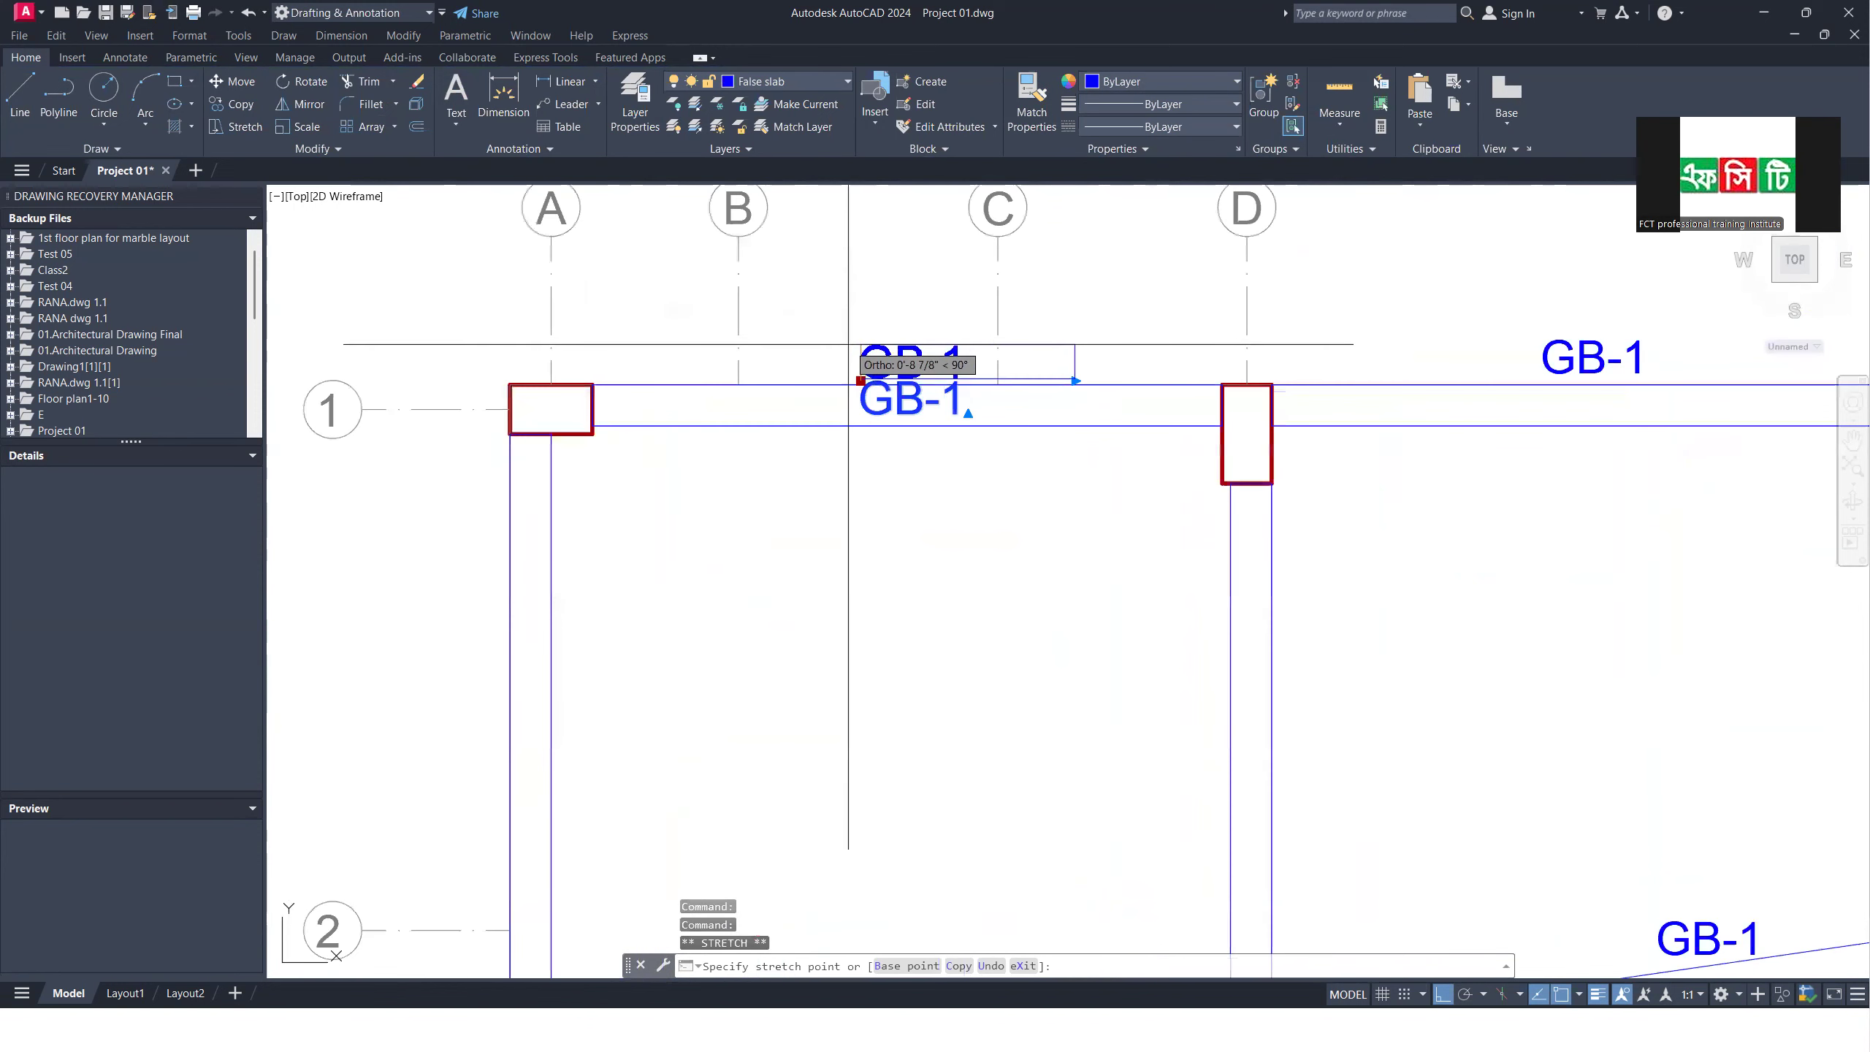
{"action": "left_click", "coordinate": [850, 336]}
{"action": "key", "text": "Escape"}
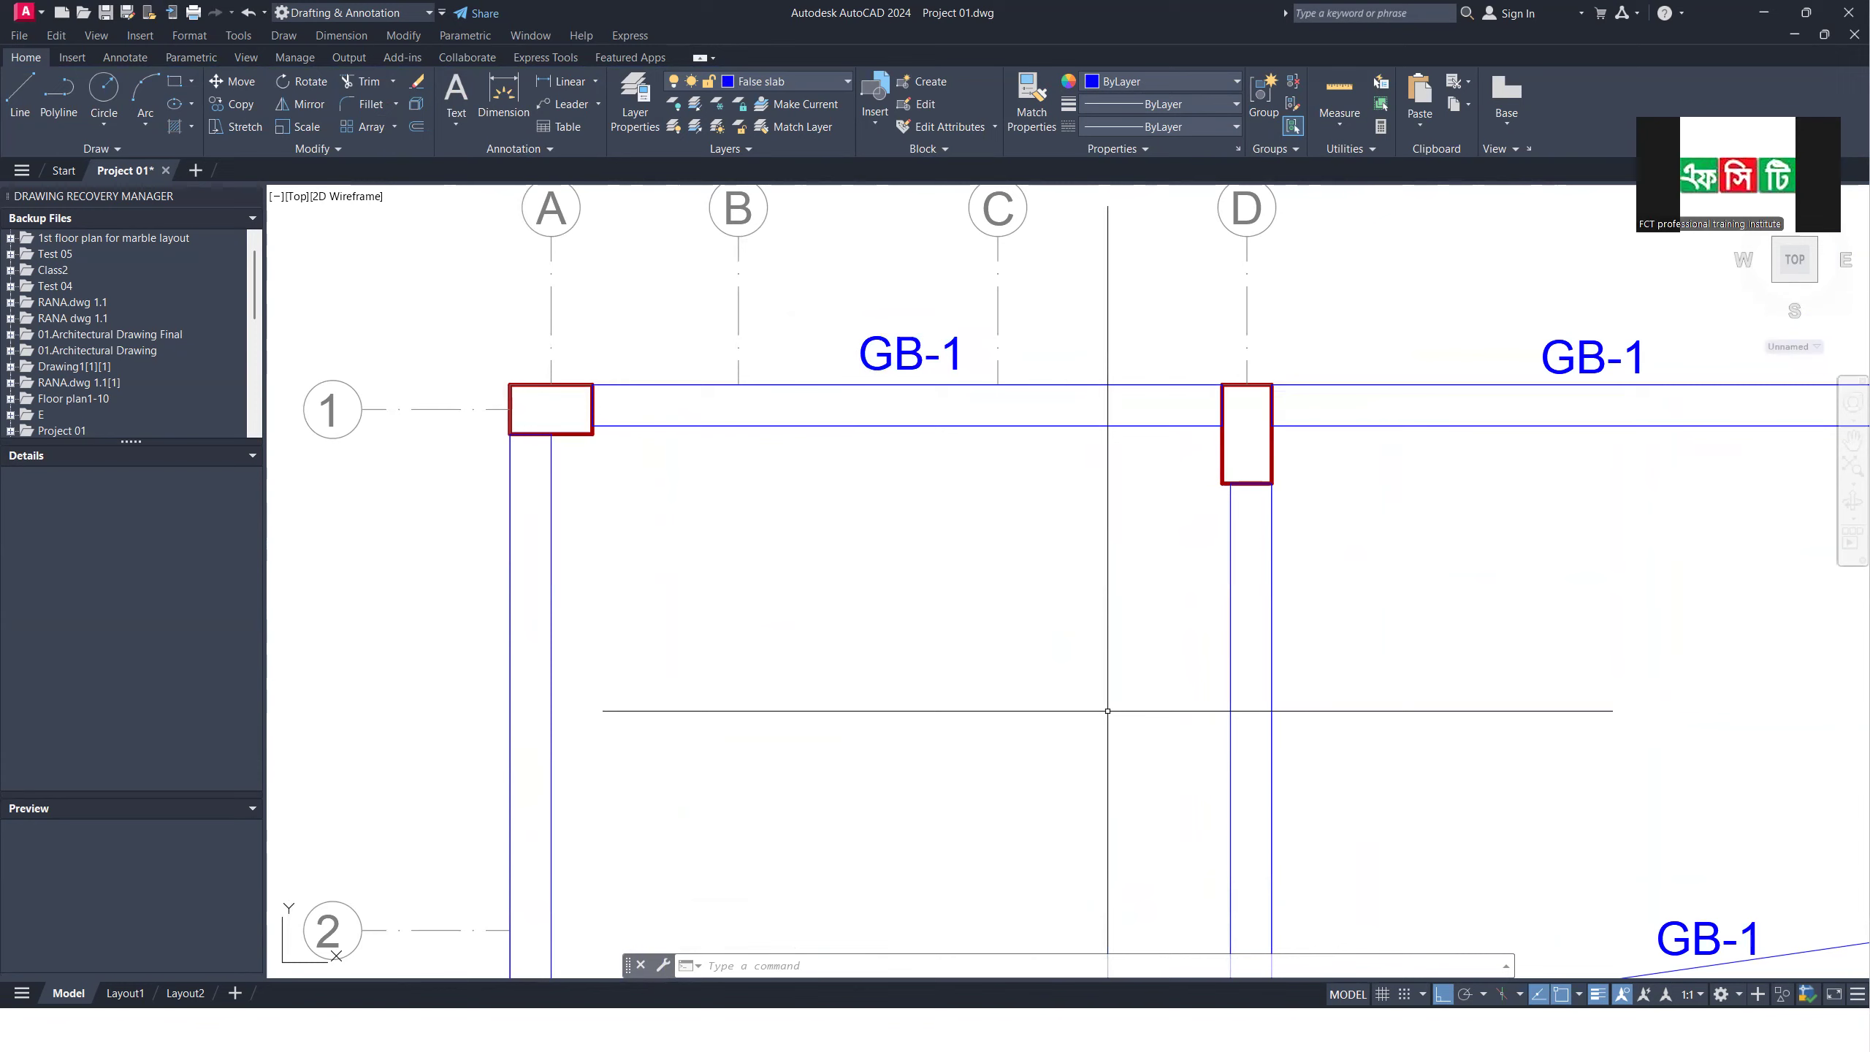
Step: Move the GB-1 label on the lower sloping beam between grids D and E up about 10 inches, above the beam
{"action": "scroll", "coordinate": [1107, 710], "scroll_direction": "down", "scroll_amount": 6}
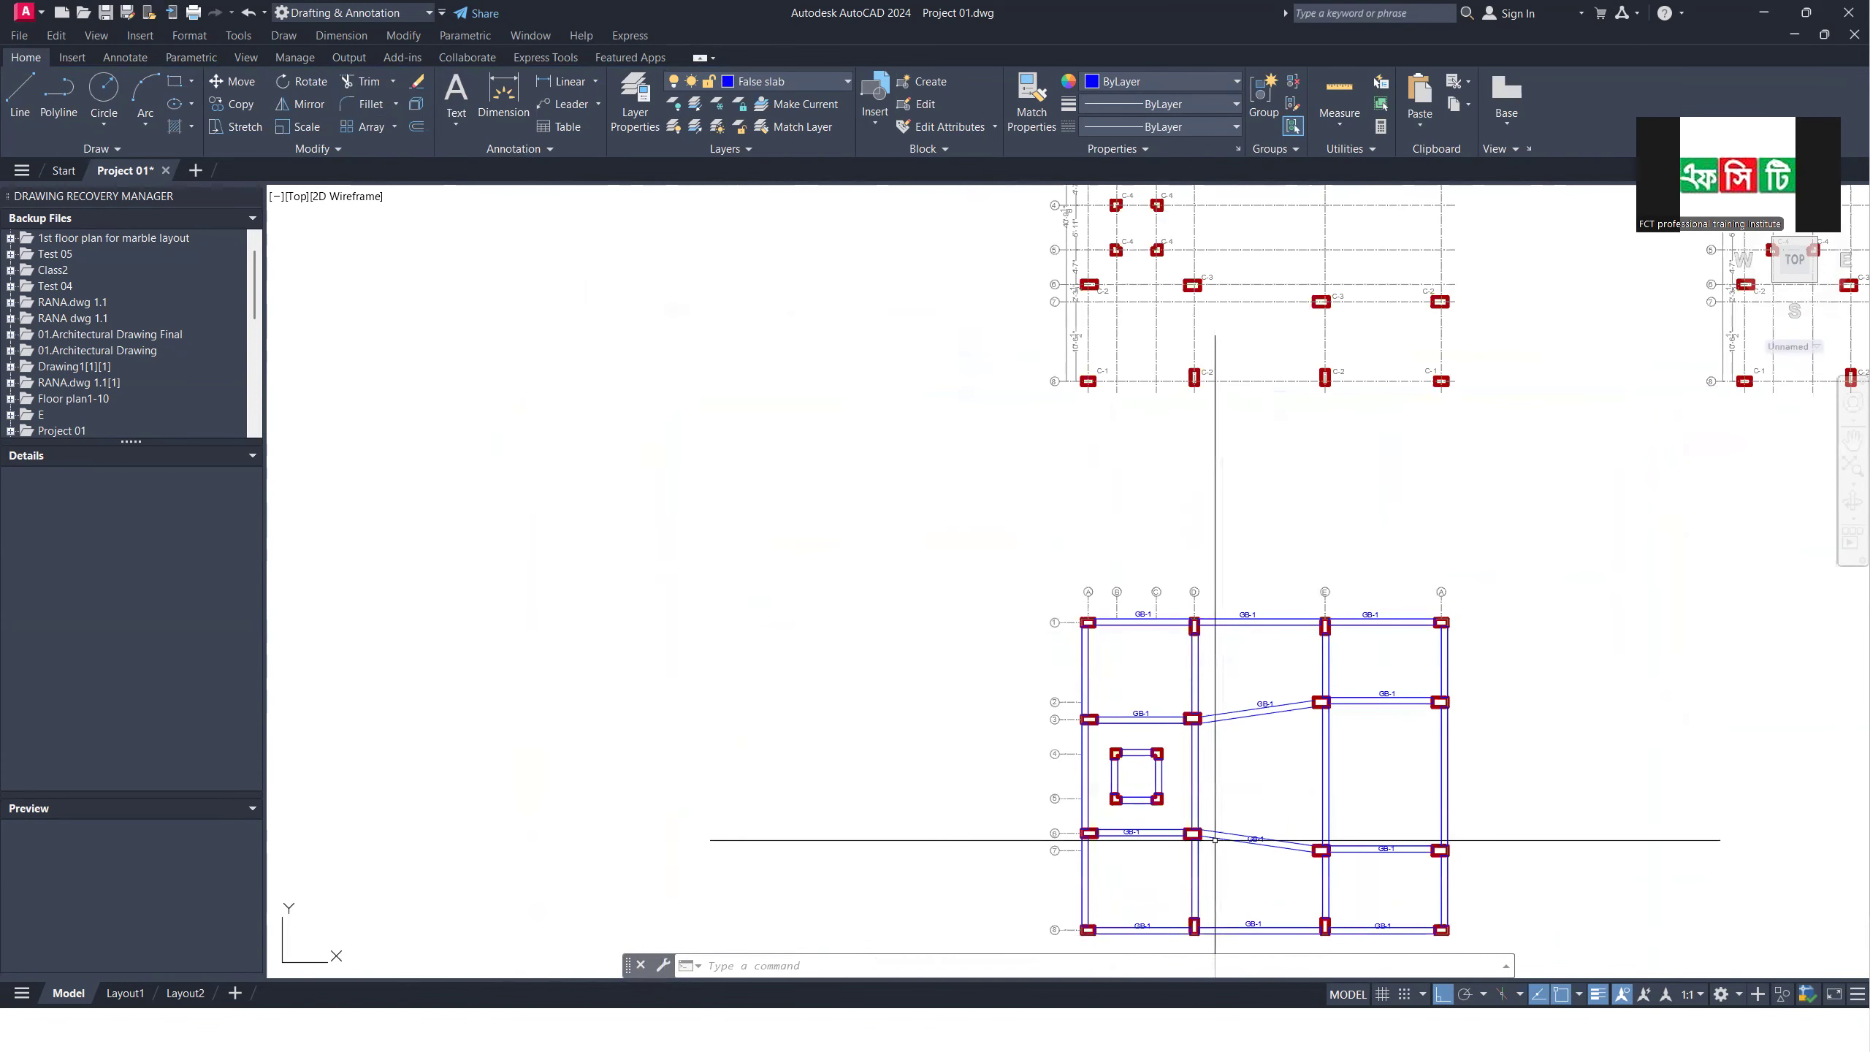
{"action": "scroll", "coordinate": [1276, 749], "scroll_direction": "up", "scroll_amount": 3}
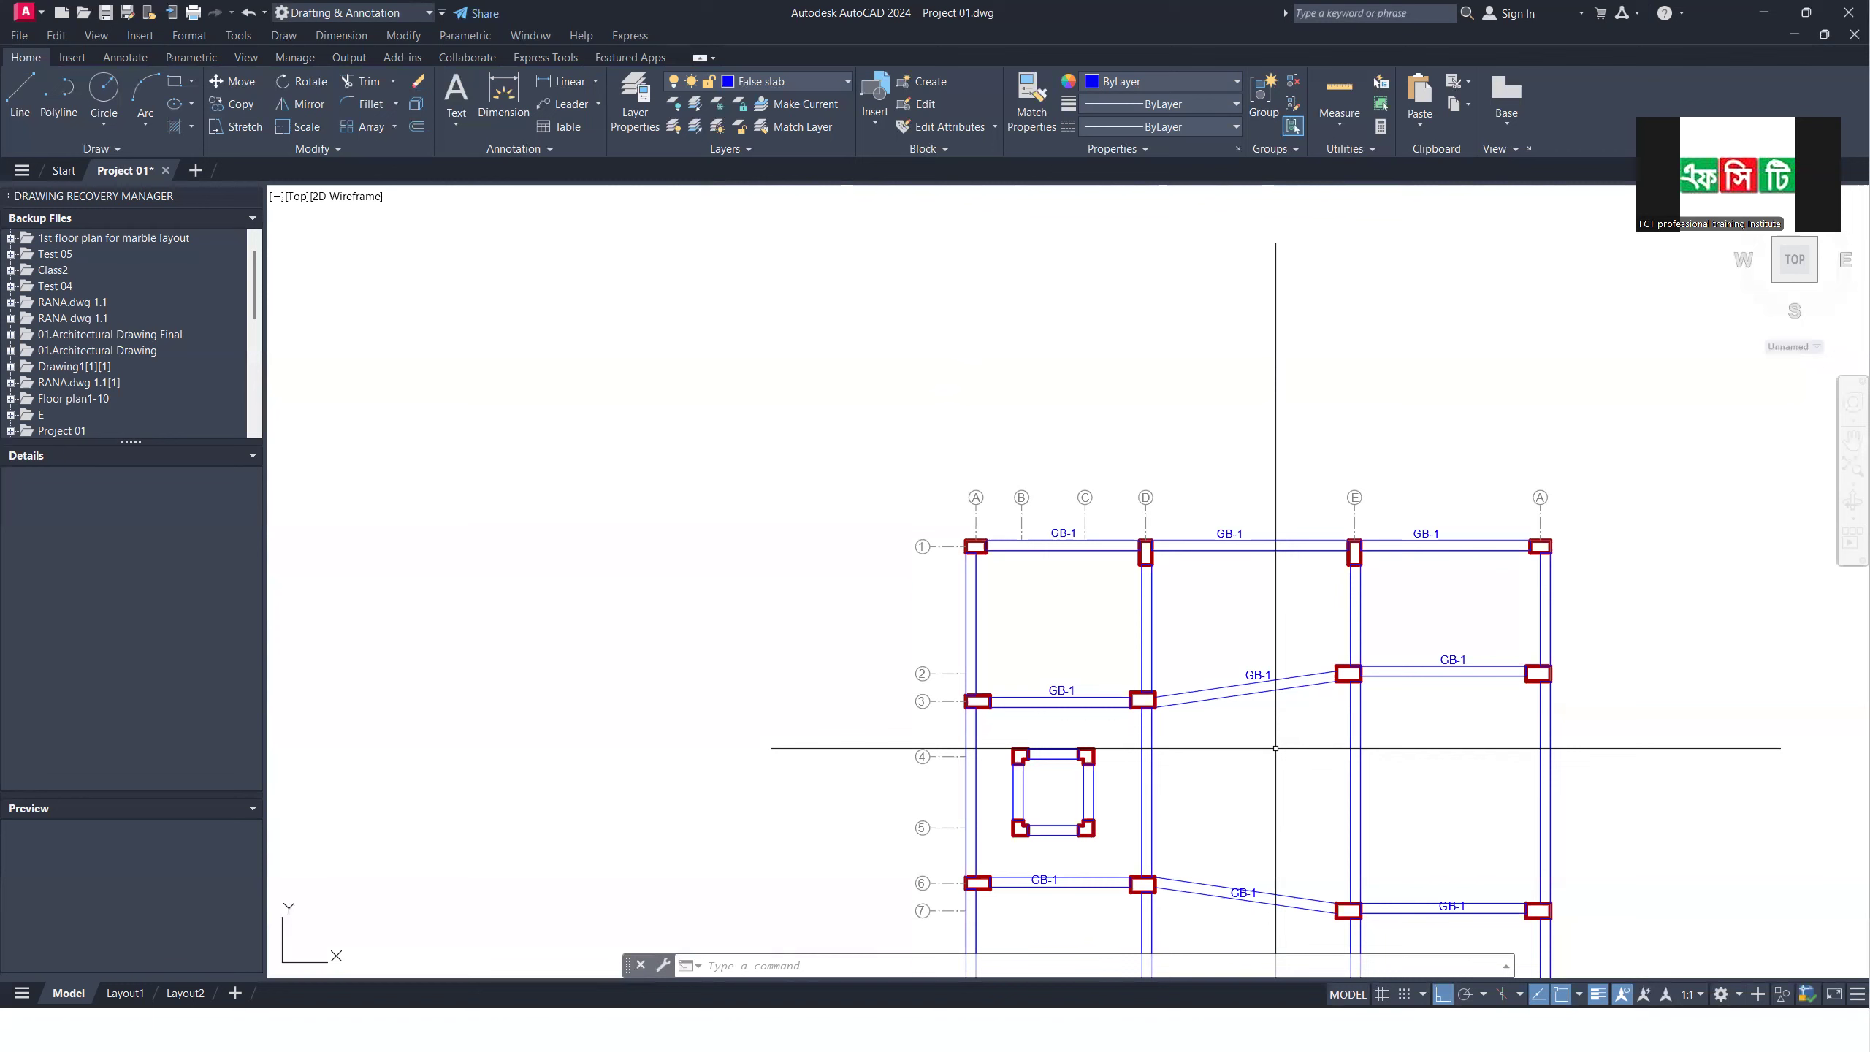
{"action": "scroll", "coordinate": [1318, 541], "scroll_direction": "down", "scroll_amount": 2}
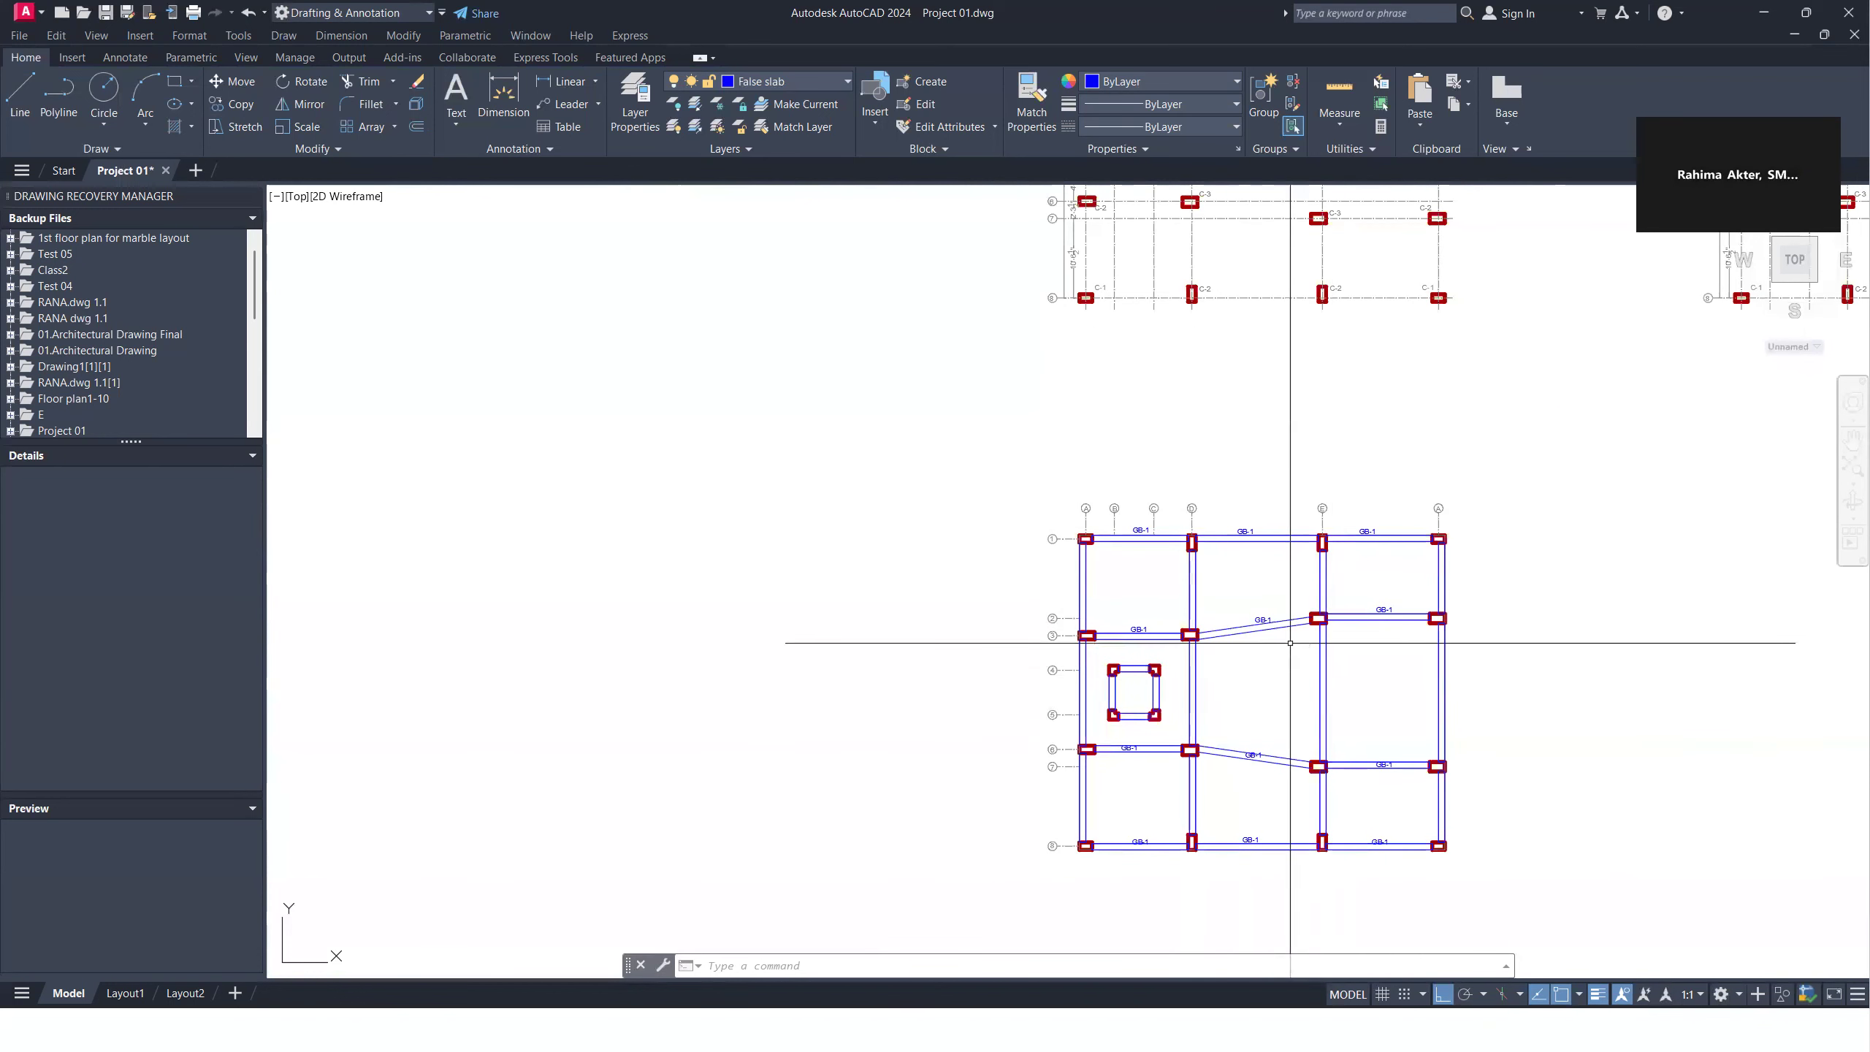
{"action": "scroll", "coordinate": [1287, 649], "scroll_direction": "up", "scroll_amount": 8}
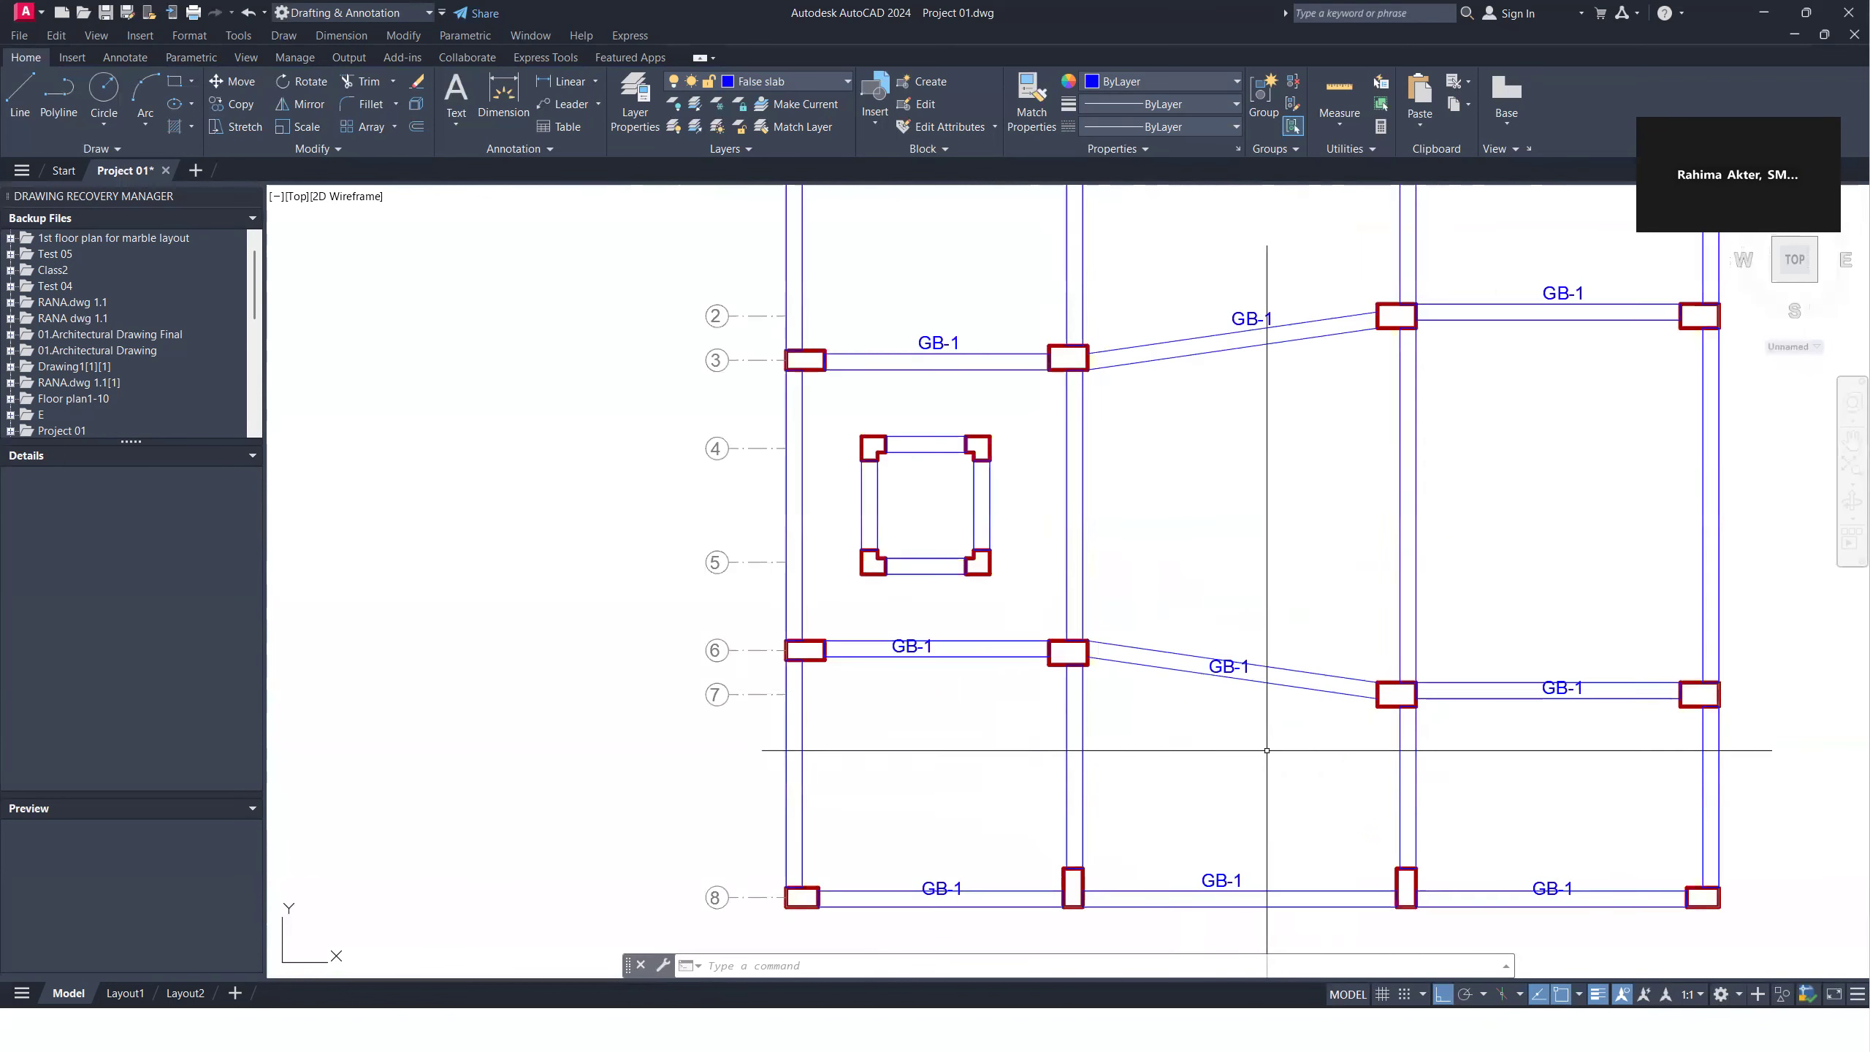
{"action": "left_click", "coordinate": [1244, 676]}
{"action": "scroll", "coordinate": [1325, 648], "scroll_direction": "down", "scroll_amount": 3}
{"action": "type", "text": "m"}
{"action": "key", "text": "Return"}
{"action": "left_click", "coordinate": [1306, 617]}
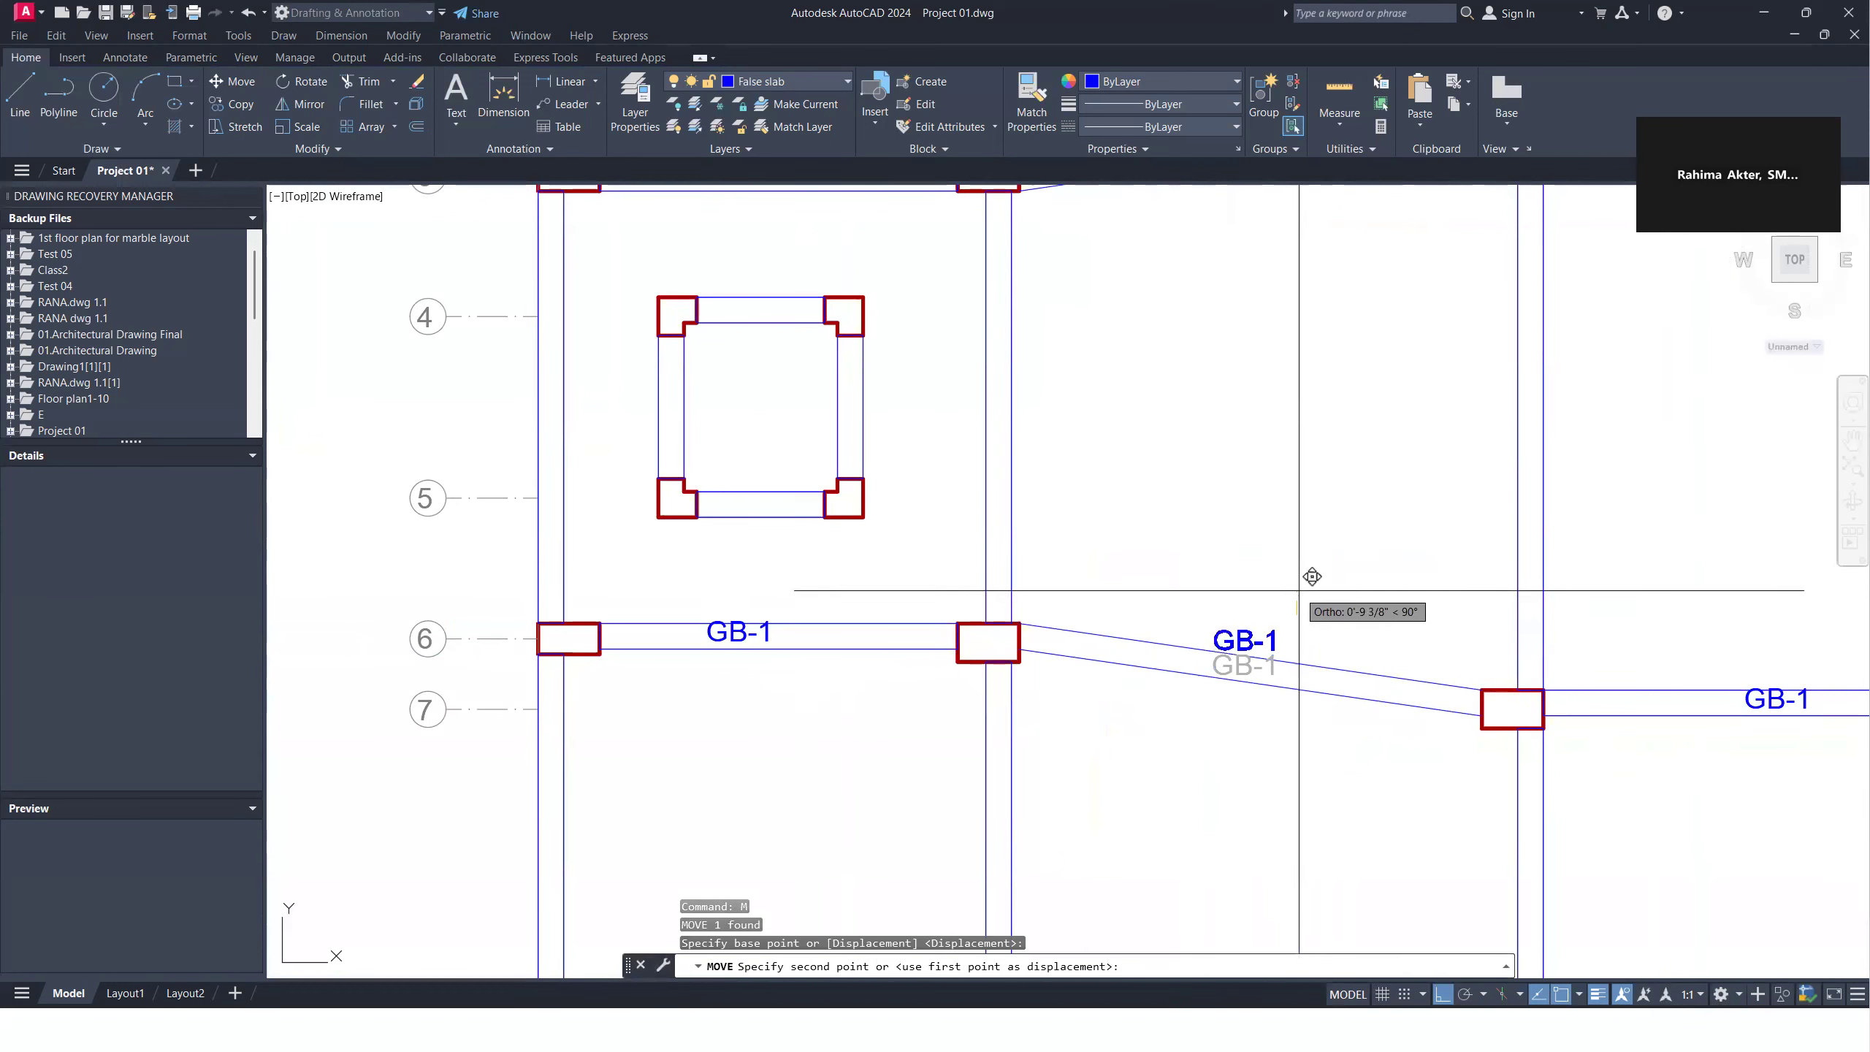
{"action": "left_click", "coordinate": [1301, 582]}
Step: Move the grid 6 GB-1 label straight up so it sits above its beam
{"action": "left_click", "coordinate": [738, 632]}
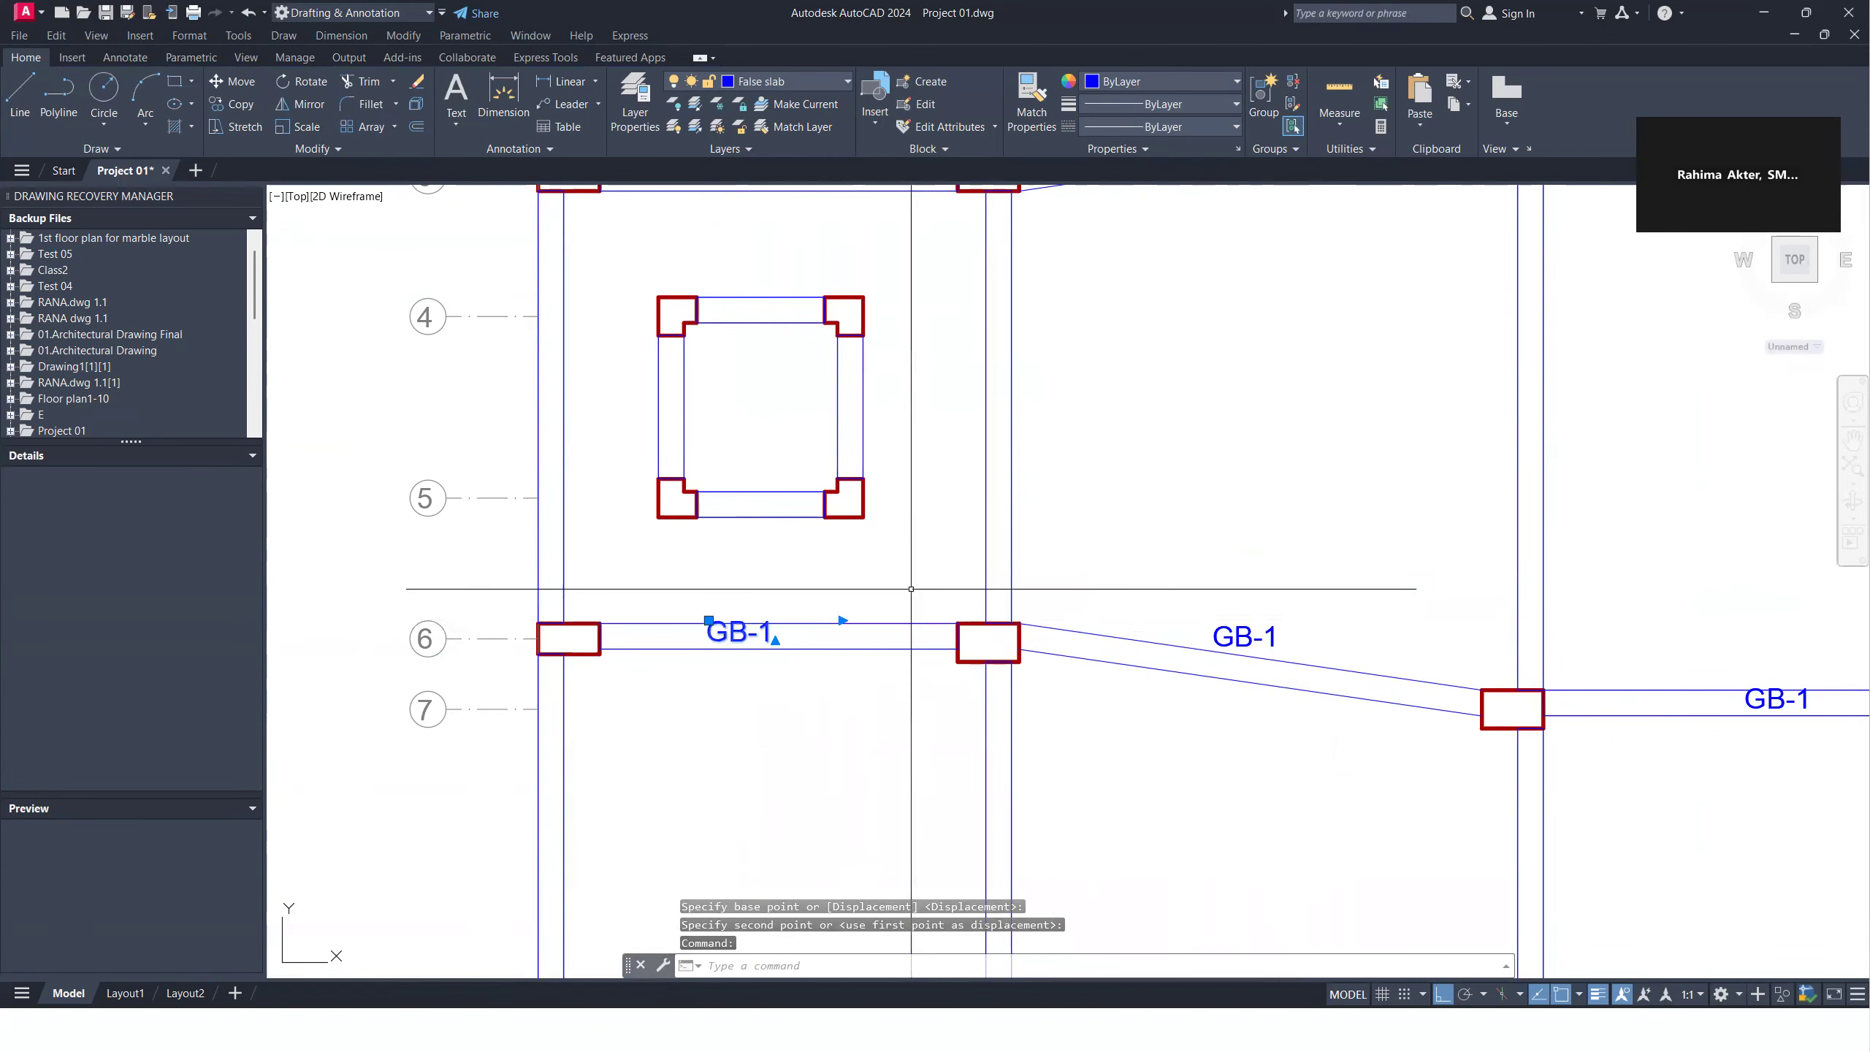
{"action": "key", "text": "Return"}
{"action": "left_click", "coordinate": [793, 743]}
{"action": "left_click", "coordinate": [798, 711]}
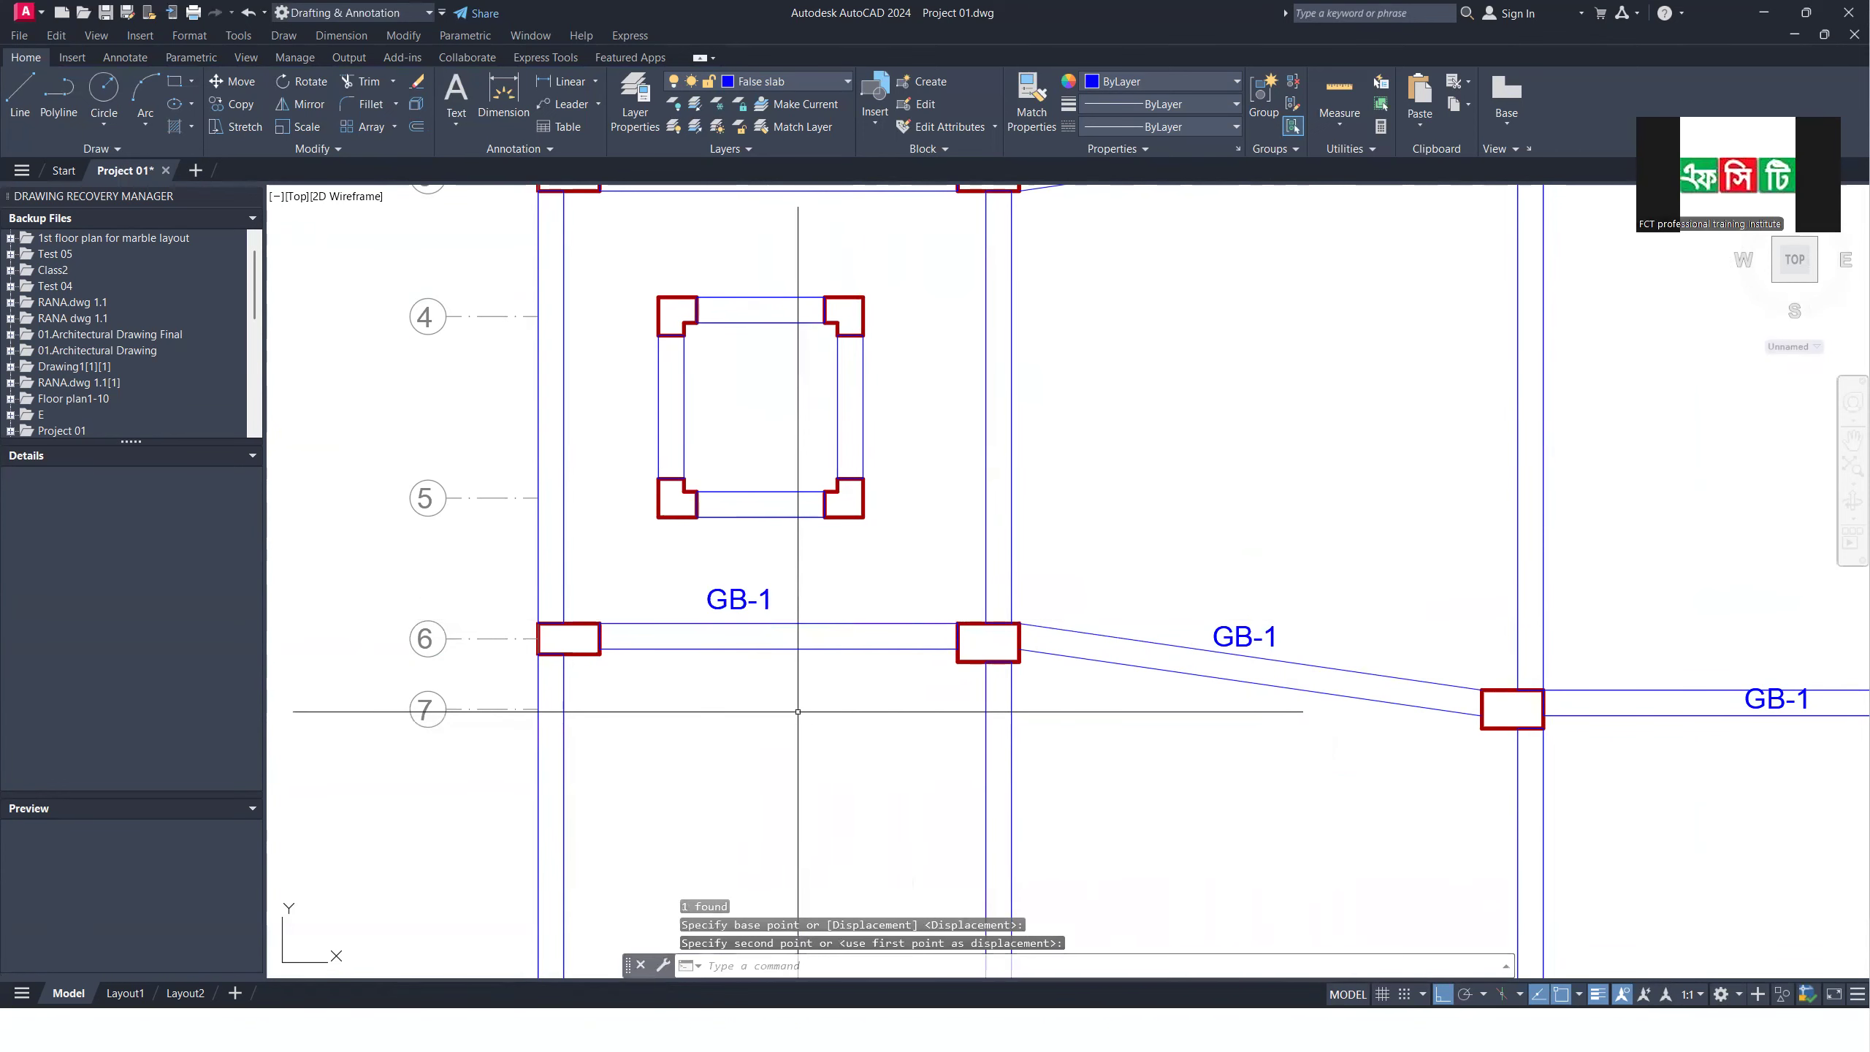
Step: Move the grid 7 GB-1 label up about 11 inches so it clears the beam lines
{"action": "scroll", "coordinate": [900, 671], "scroll_direction": "down", "scroll_amount": 4}
{"action": "scroll", "coordinate": [1240, 680], "scroll_direction": "up", "scroll_amount": 6}
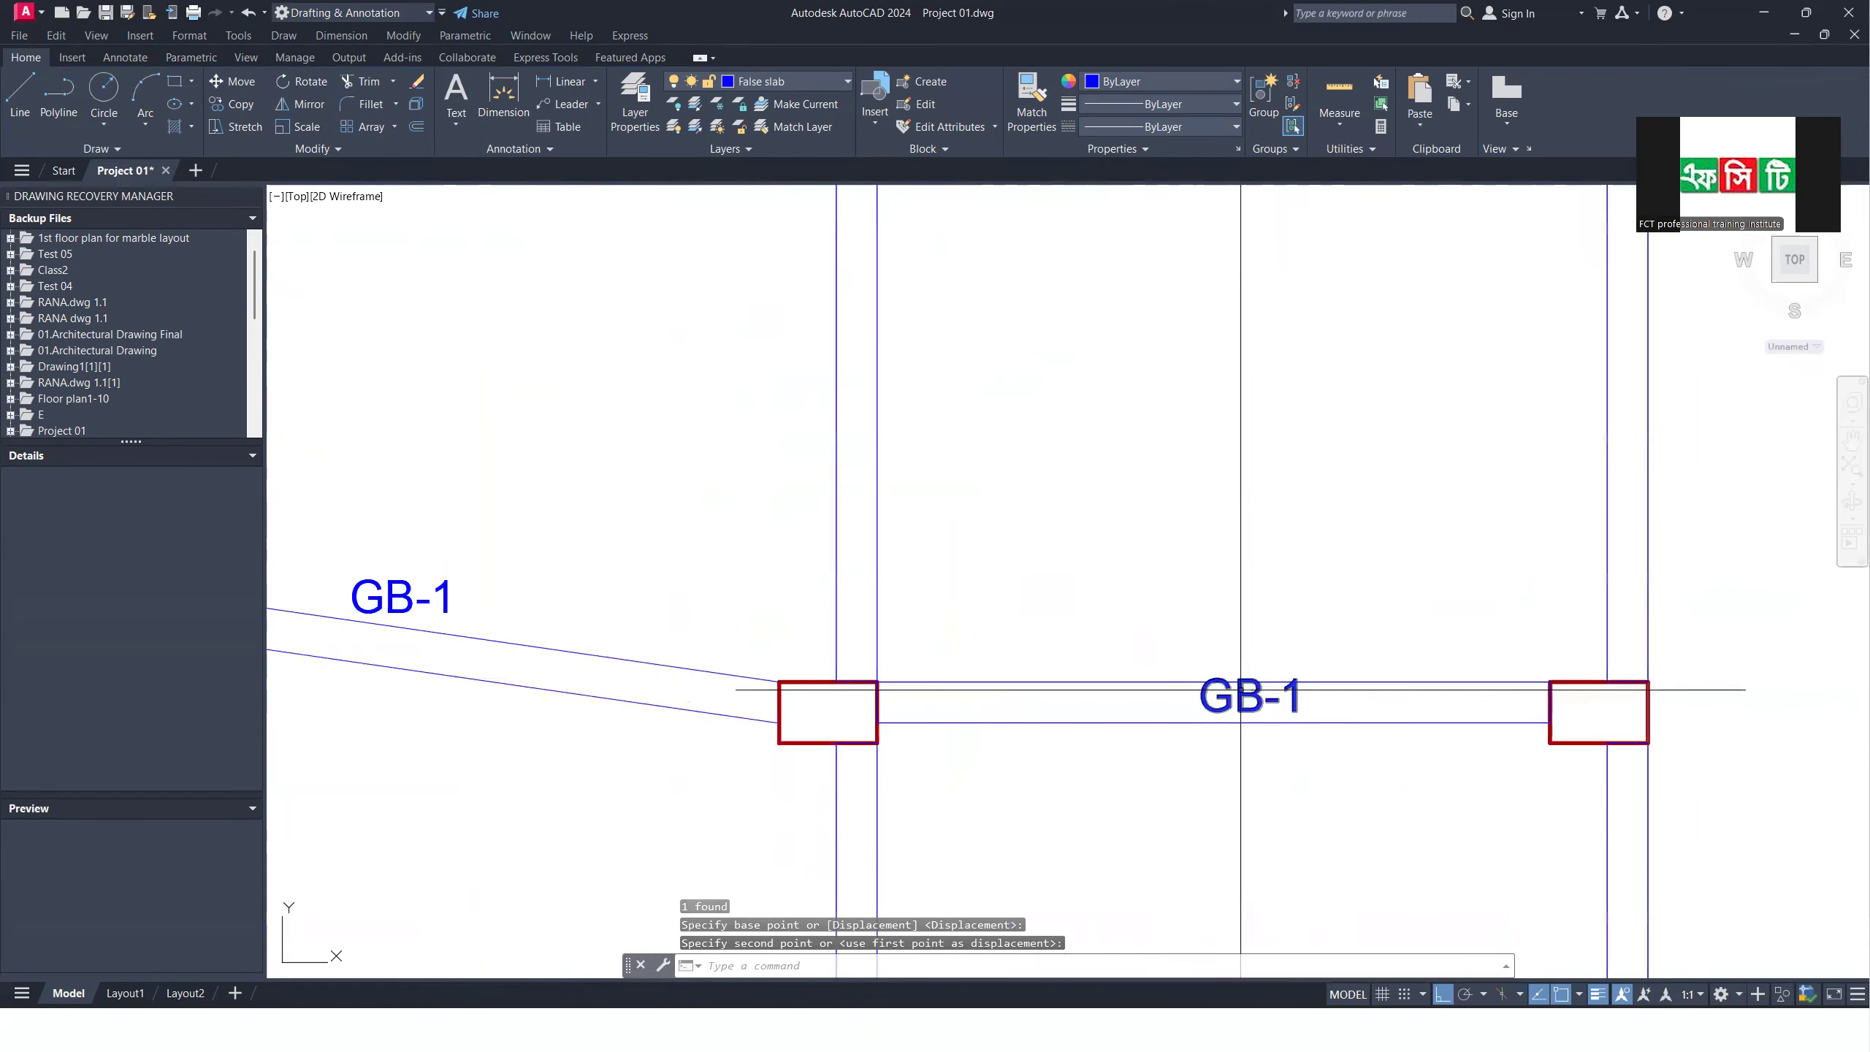
{"action": "left_click", "coordinate": [1242, 692]}
{"action": "key", "text": "Return"}
{"action": "left_click", "coordinate": [1159, 799]}
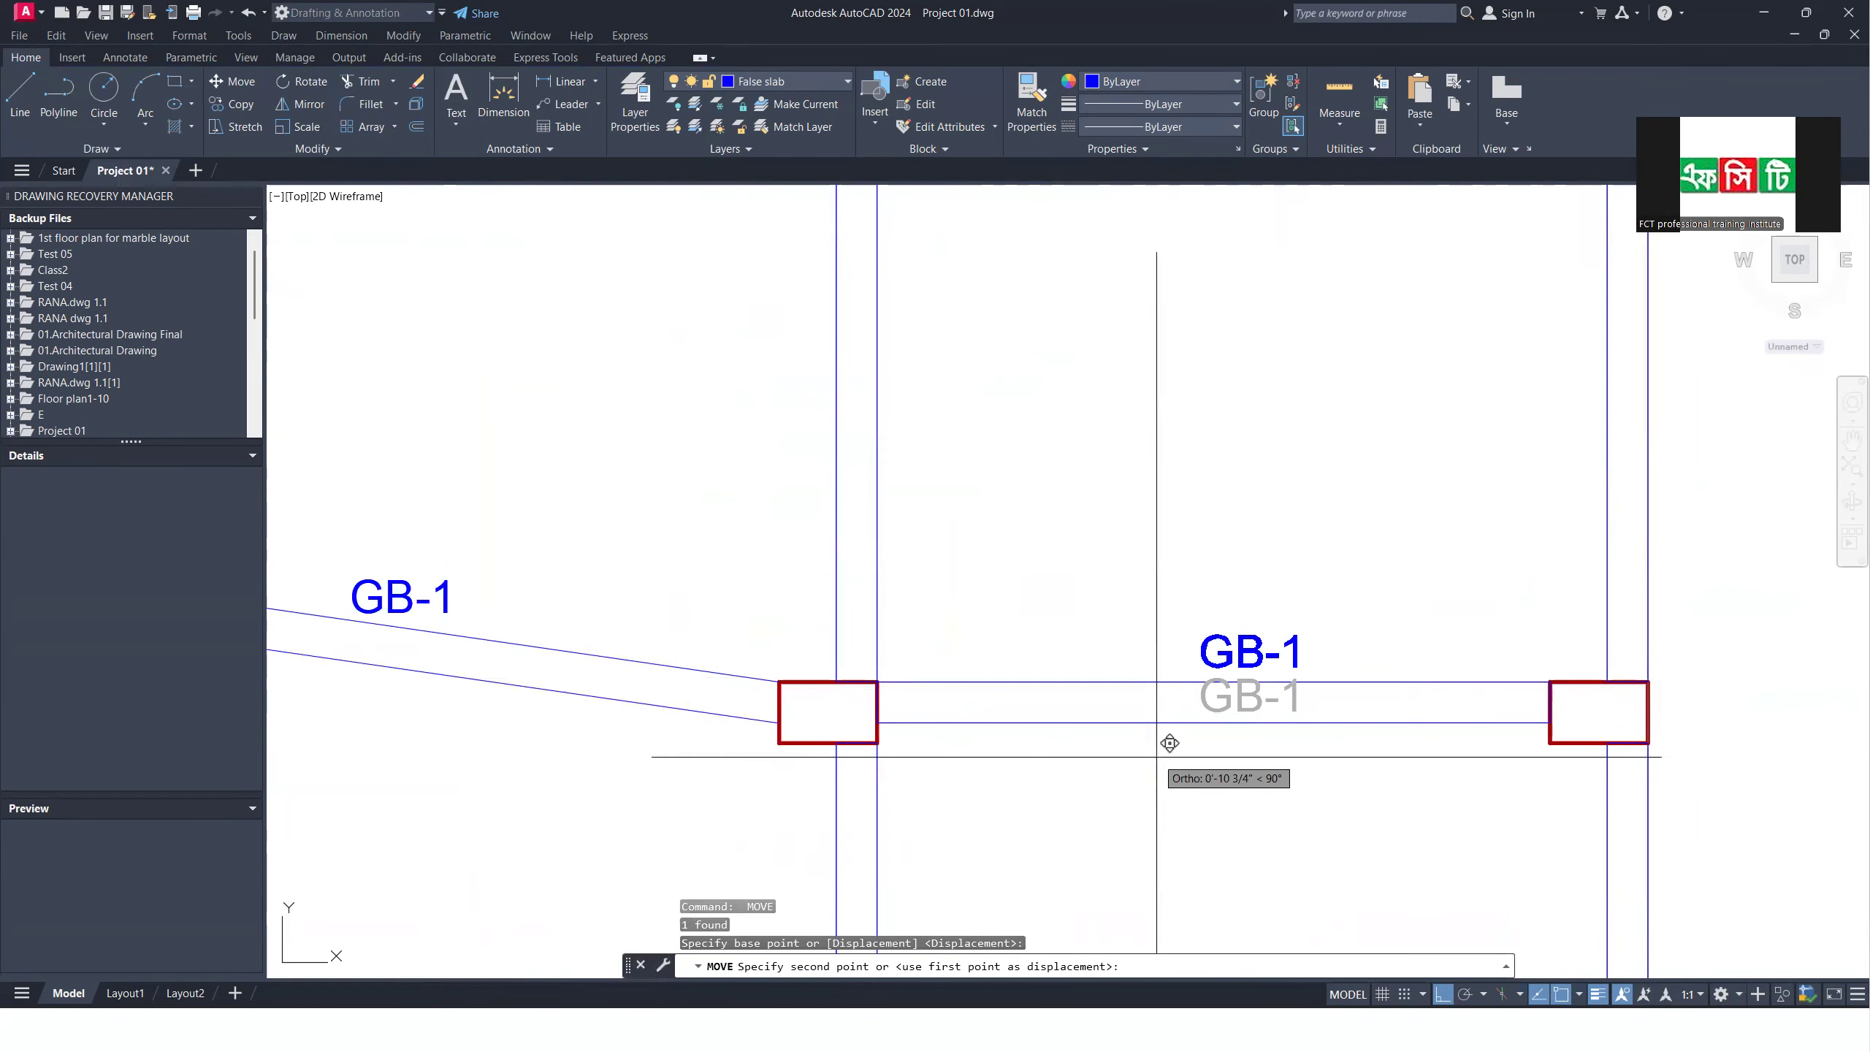
{"action": "left_click", "coordinate": [1158, 753]}
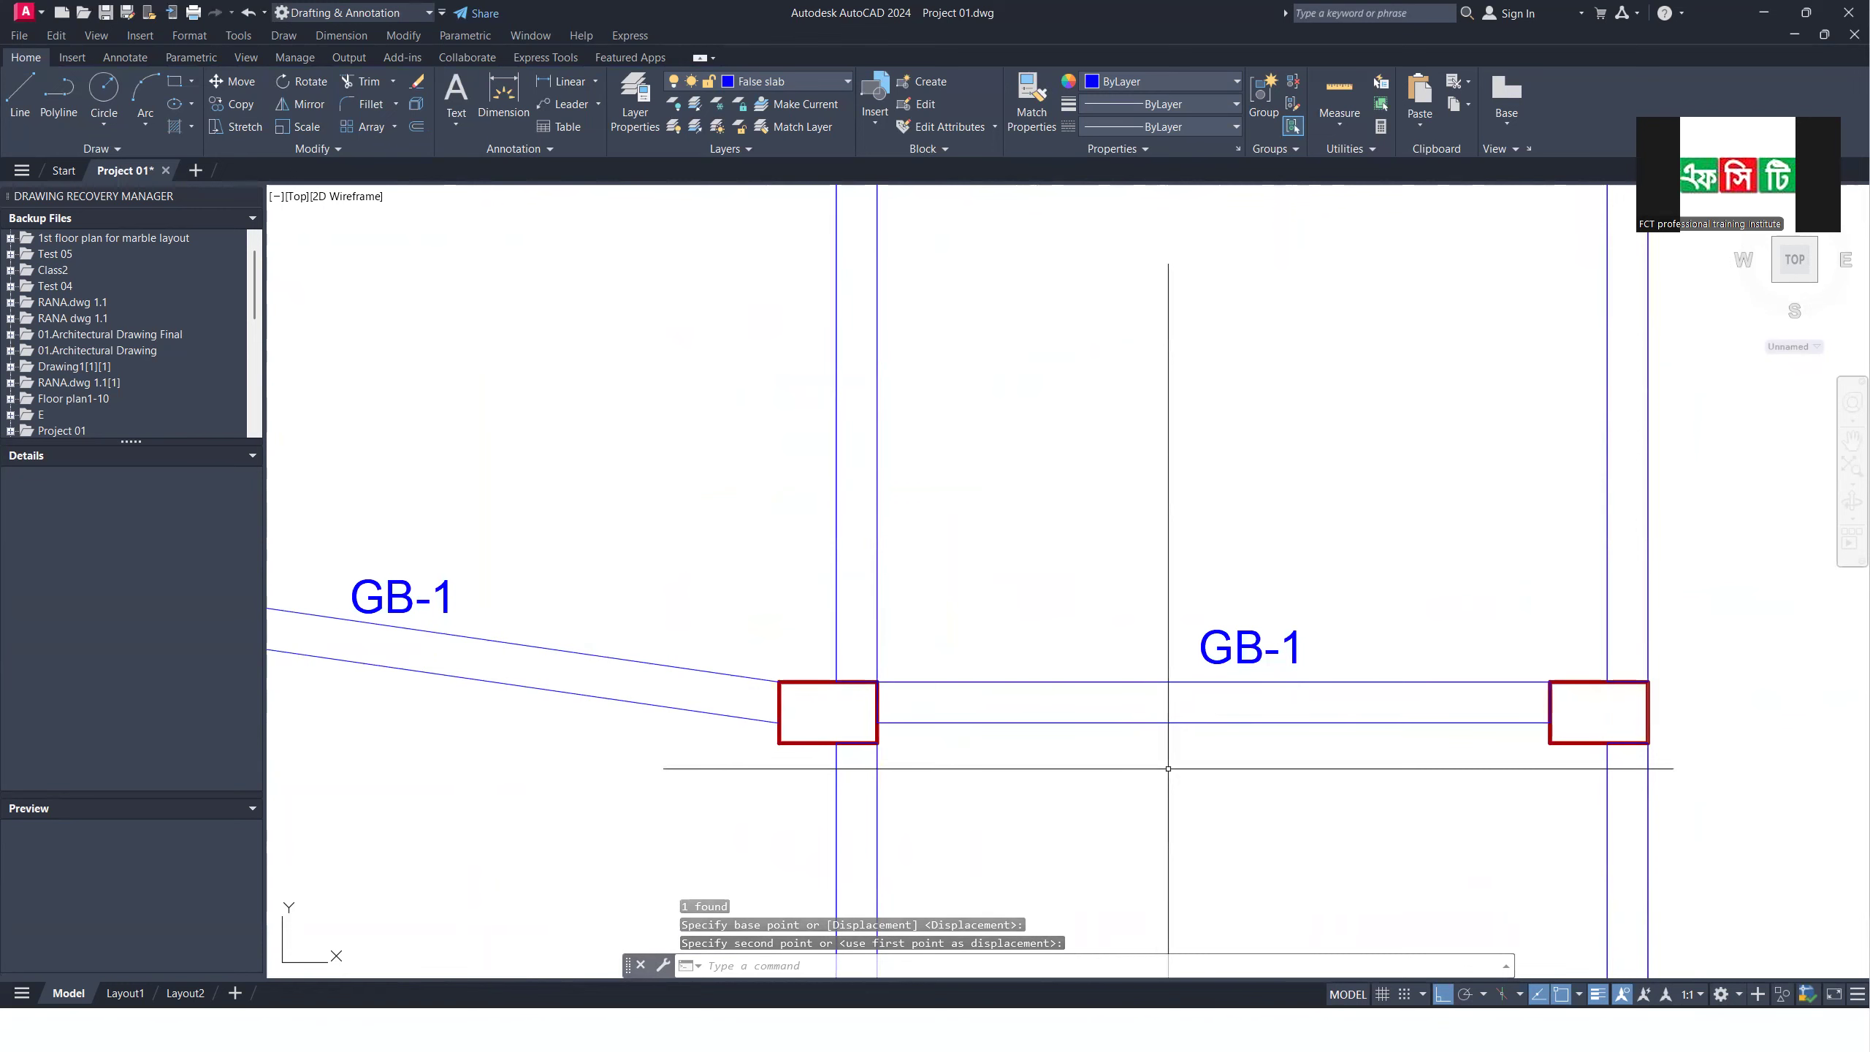
Step: Move the grid 8 GB-1 label between grids A and D up about 10 inches, above its beam
{"action": "scroll", "coordinate": [1248, 696], "scroll_direction": "down", "scroll_amount": 6}
{"action": "scroll", "coordinate": [1222, 656], "scroll_direction": "up", "scroll_amount": 4}
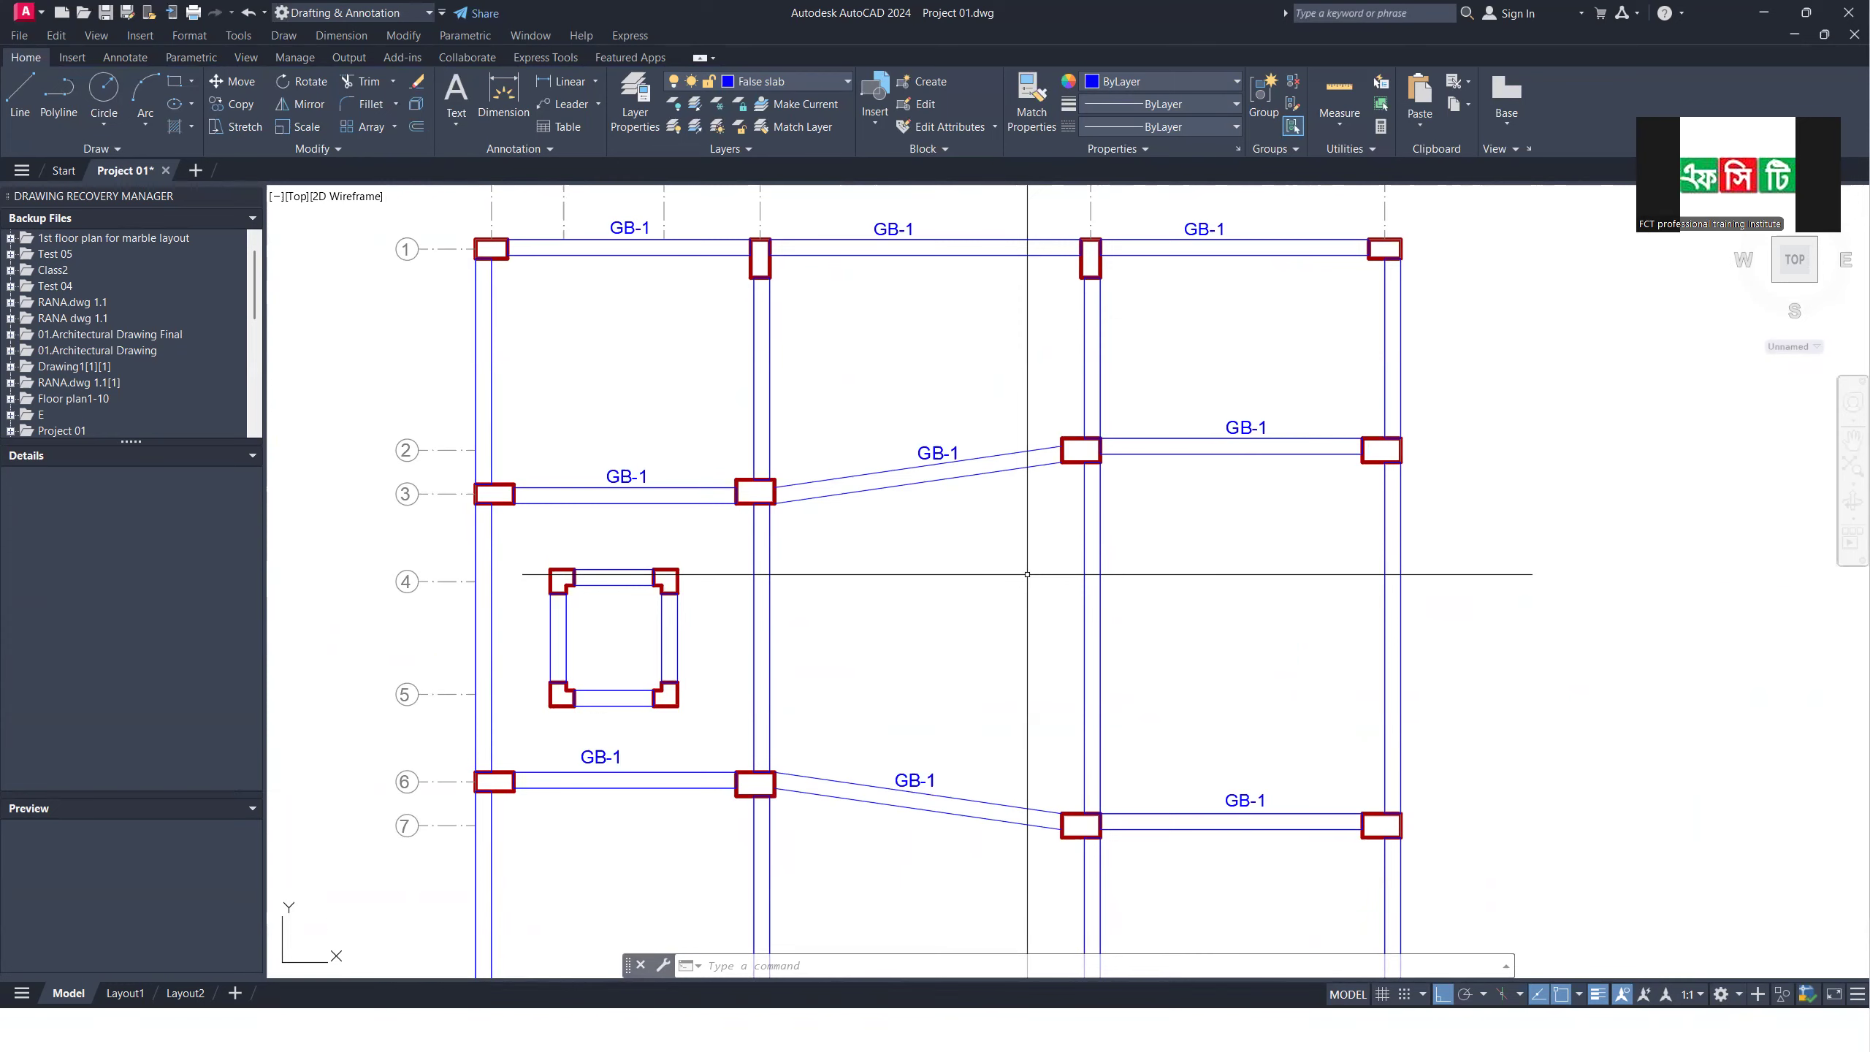
{"action": "scroll", "coordinate": [1098, 639], "scroll_direction": "down", "scroll_amount": 4}
{"action": "scroll", "coordinate": [971, 729], "scroll_direction": "up", "scroll_amount": 2}
{"action": "scroll", "coordinate": [900, 727], "scroll_direction": "up", "scroll_amount": 5}
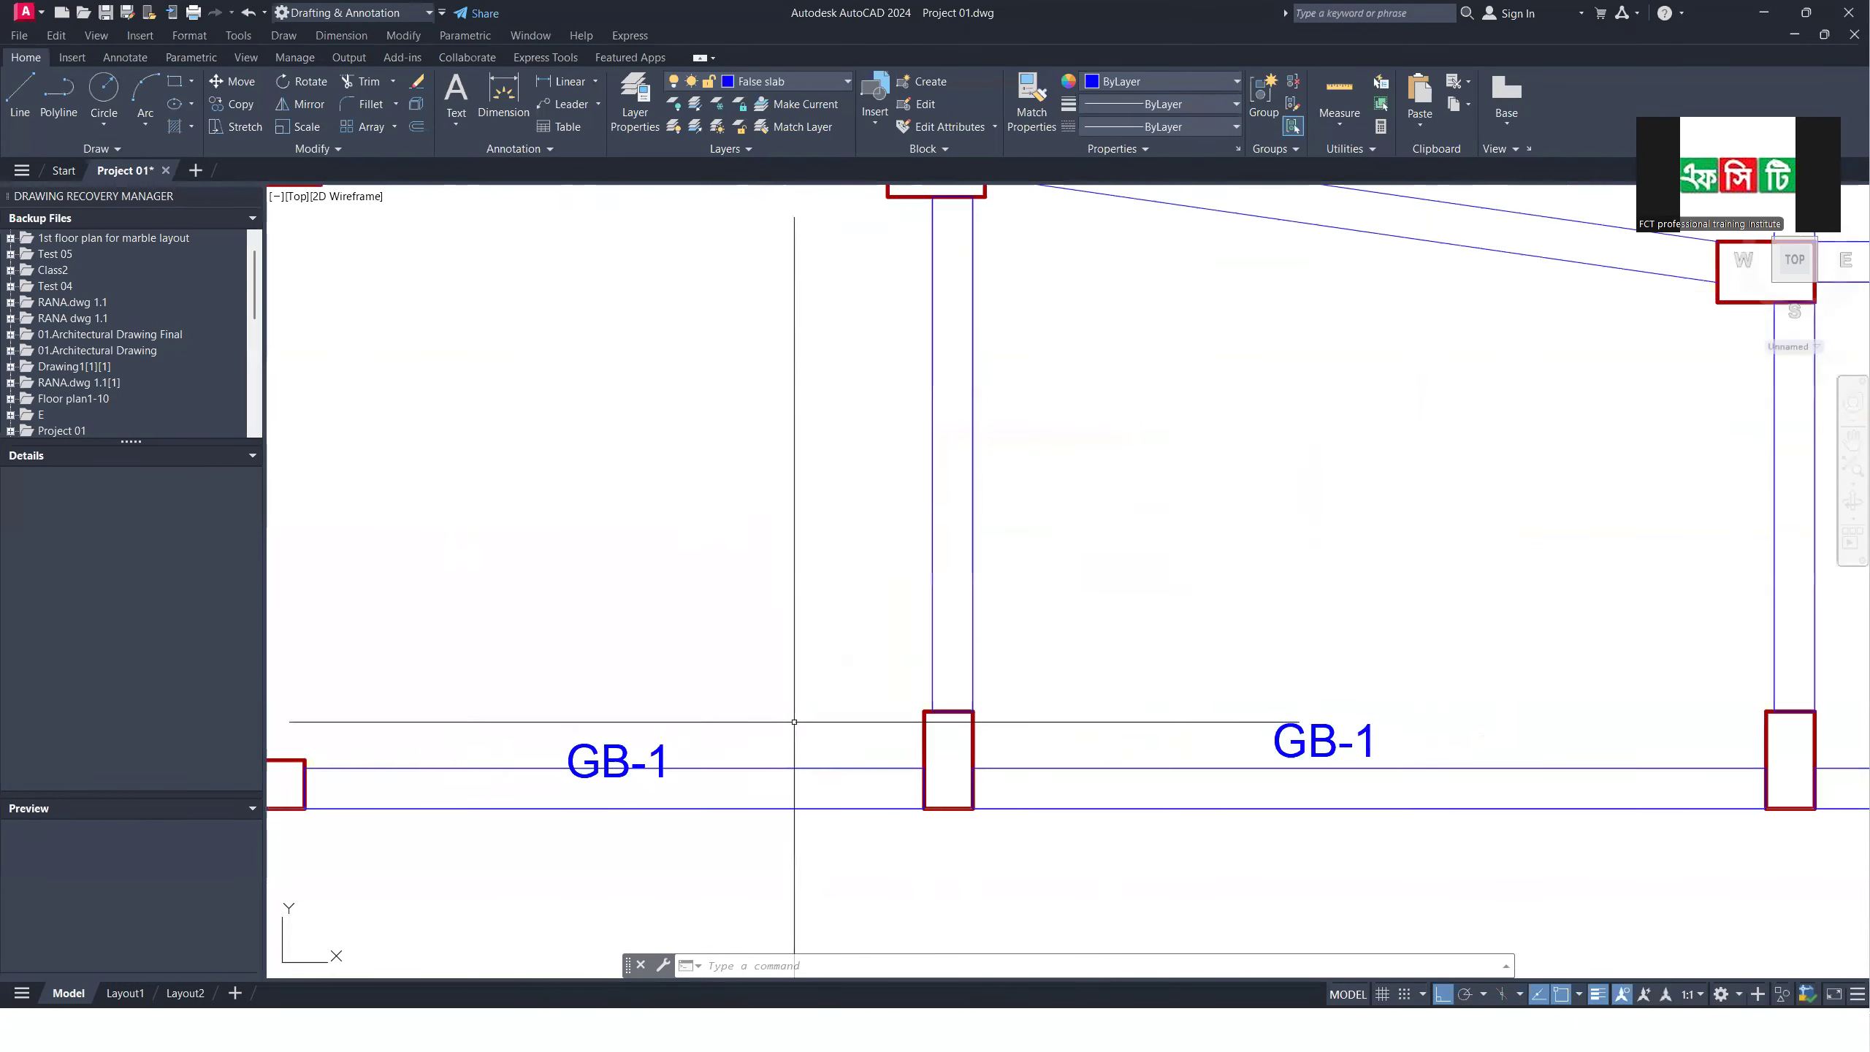
{"action": "left_click", "coordinate": [606, 747]}
{"action": "key", "text": "space"}
{"action": "left_click", "coordinate": [669, 669]}
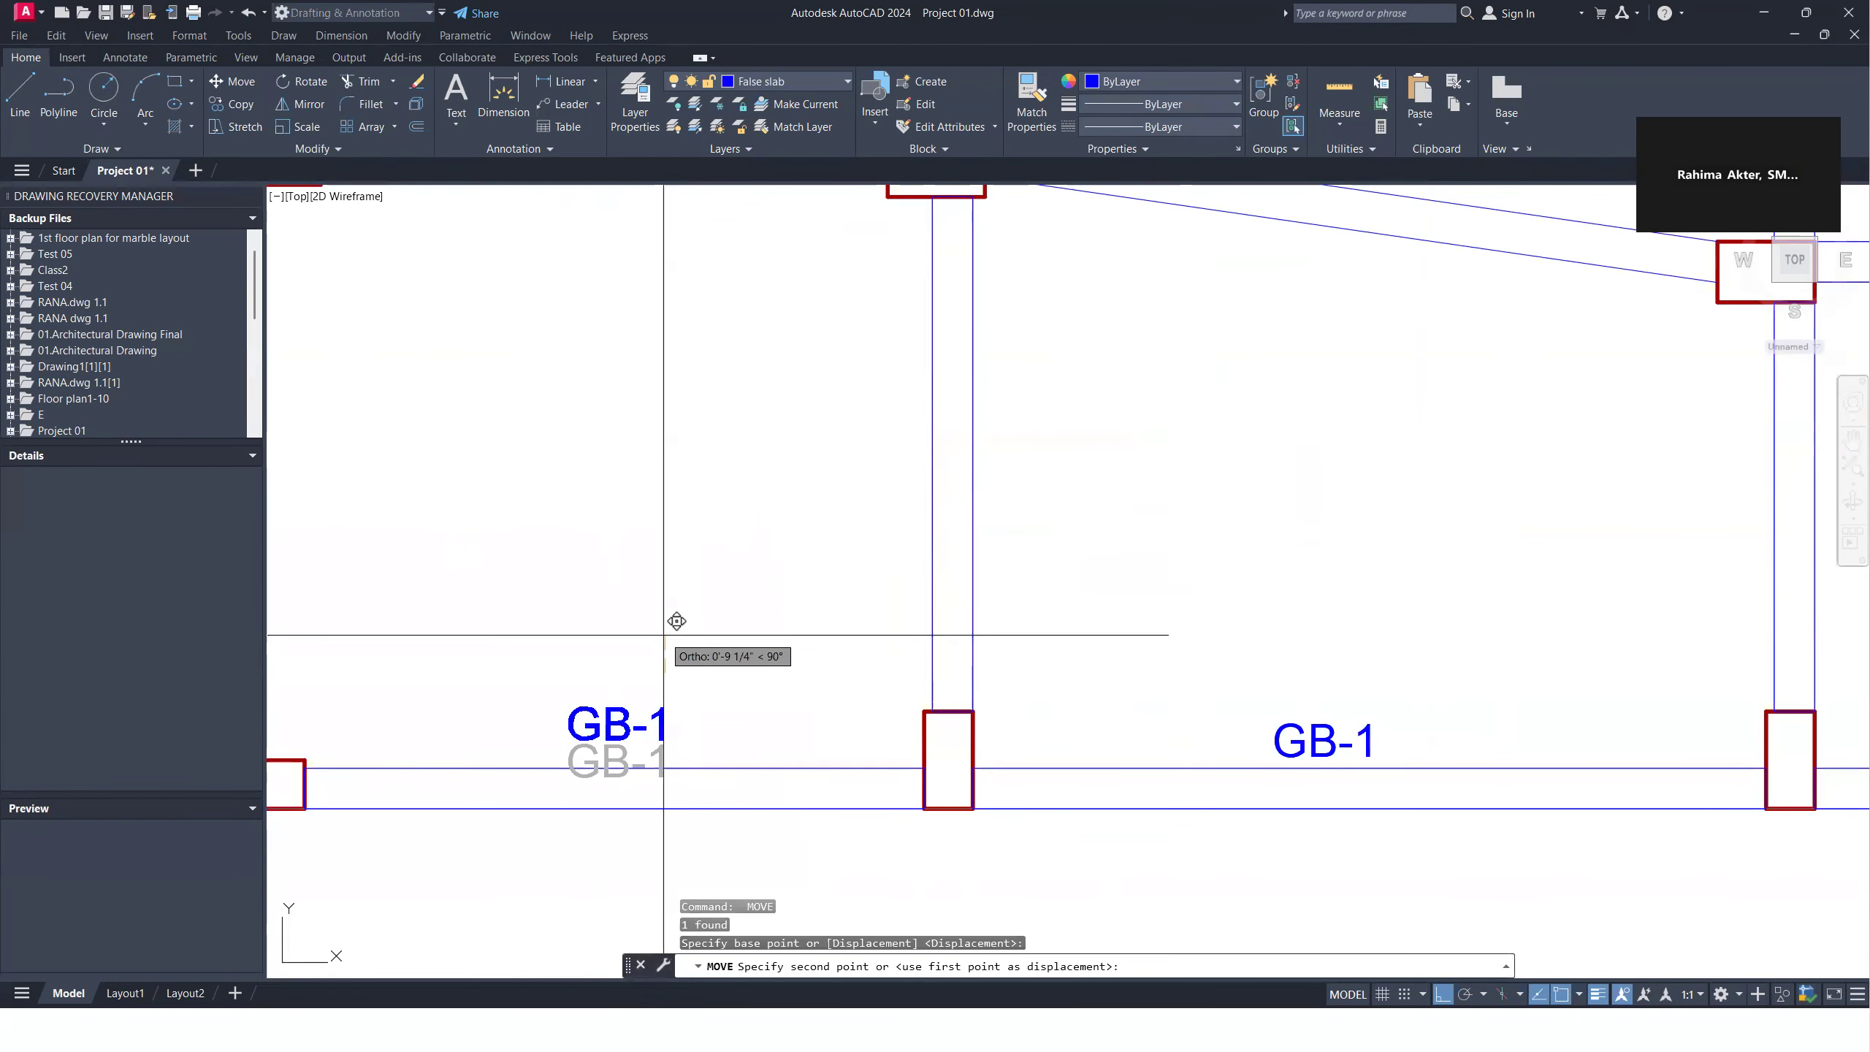
{"action": "left_click", "coordinate": [667, 631]}
Step: Move the grid 8 GB-1 label in the bay beyond grid E straight up, above its beam
{"action": "scroll", "coordinate": [1235, 743], "scroll_direction": "down", "scroll_amount": 4}
{"action": "scroll", "coordinate": [1238, 659], "scroll_direction": "up", "scroll_amount": 4}
{"action": "left_click", "coordinate": [1229, 661]}
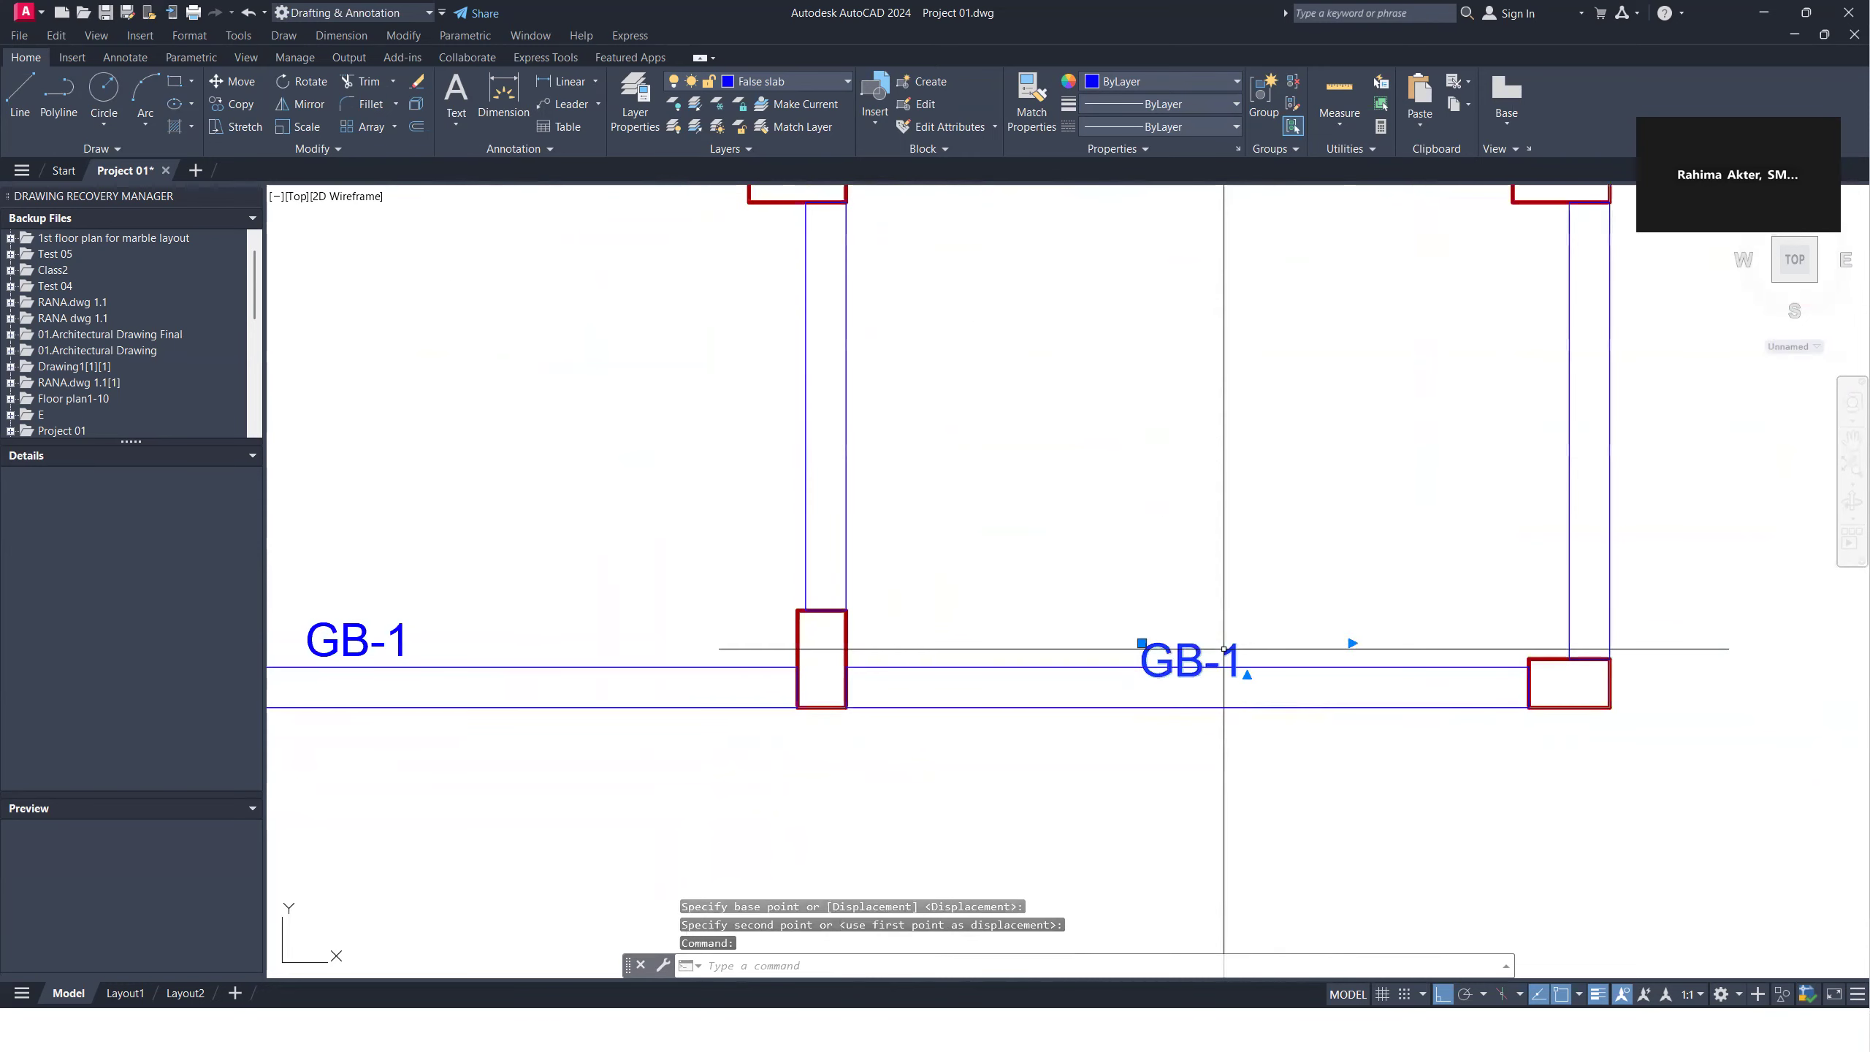
{"action": "key", "text": "space"}
{"action": "left_click", "coordinate": [1236, 585]}
{"action": "left_click", "coordinate": [1230, 553]}
{"action": "scroll", "coordinate": [1230, 553], "scroll_direction": "down", "scroll_amount": 4}
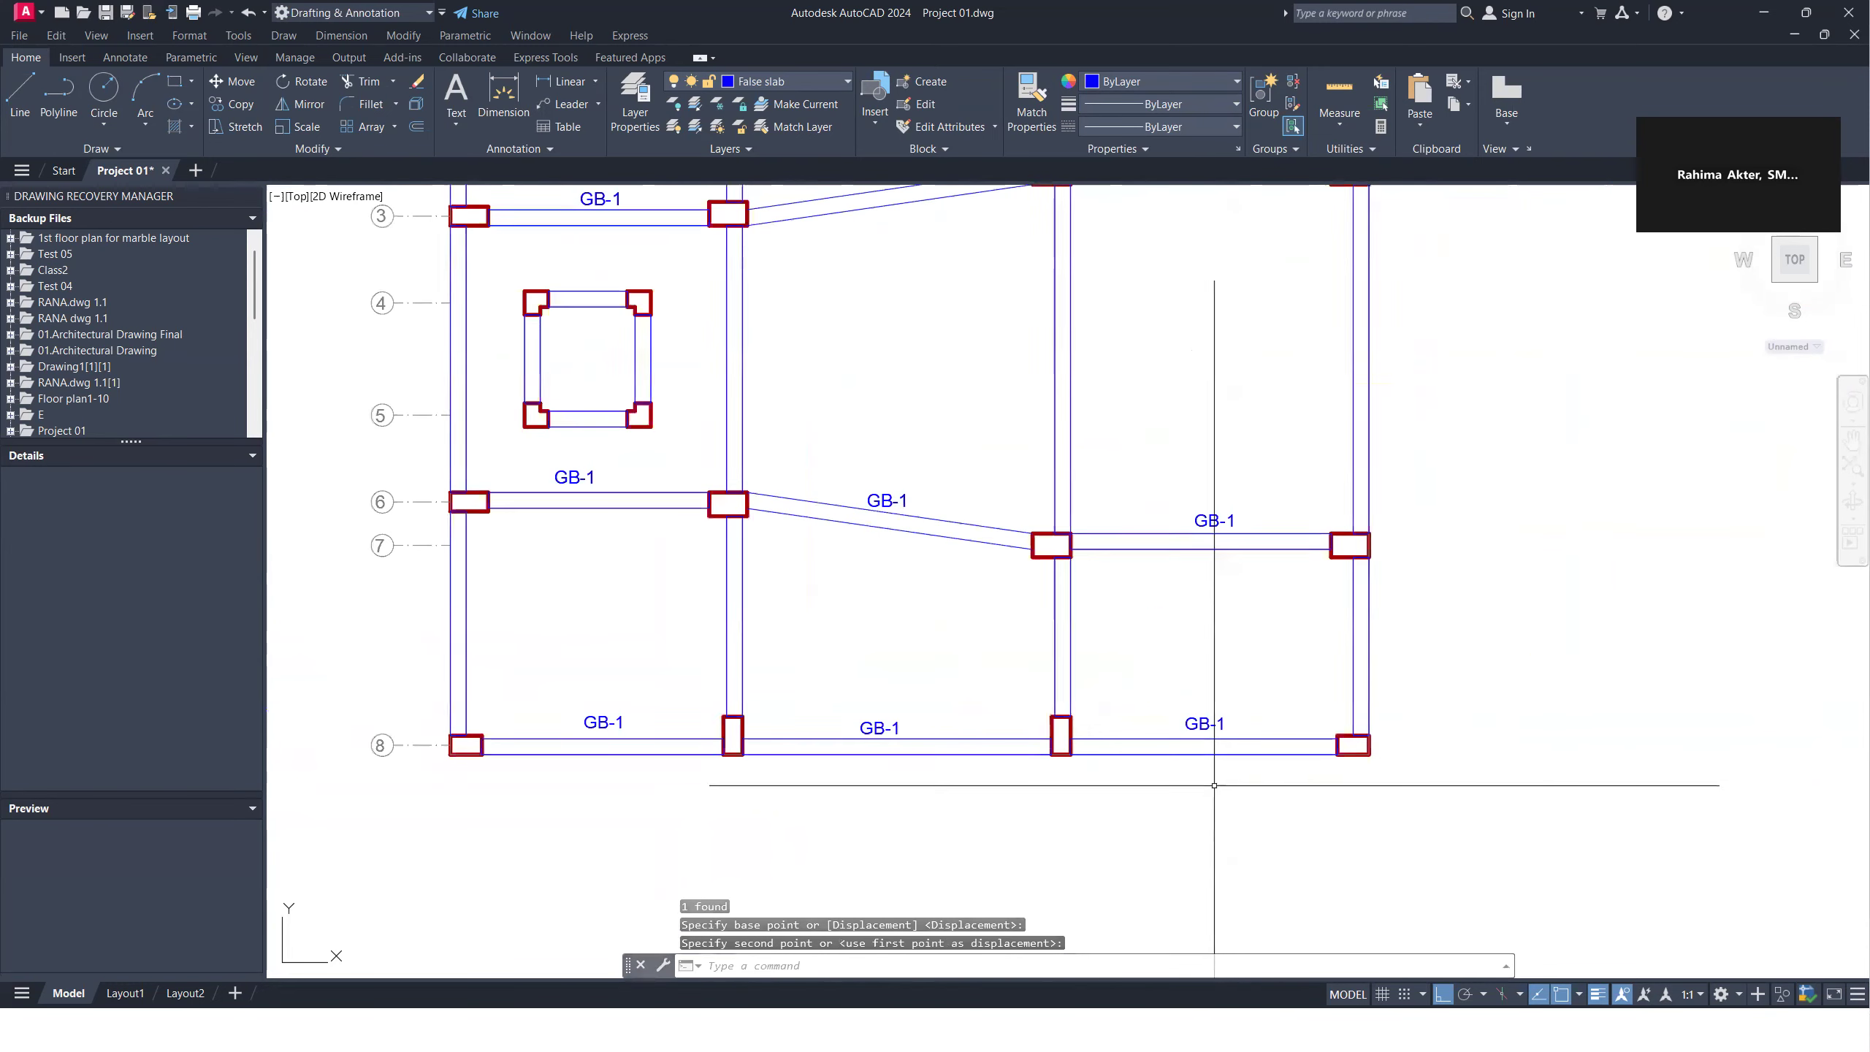
{"action": "scroll", "coordinate": [1118, 733], "scroll_direction": "up", "scroll_amount": 2}
{"action": "scroll", "coordinate": [1116, 722], "scroll_direction": "down", "scroll_amount": 2}
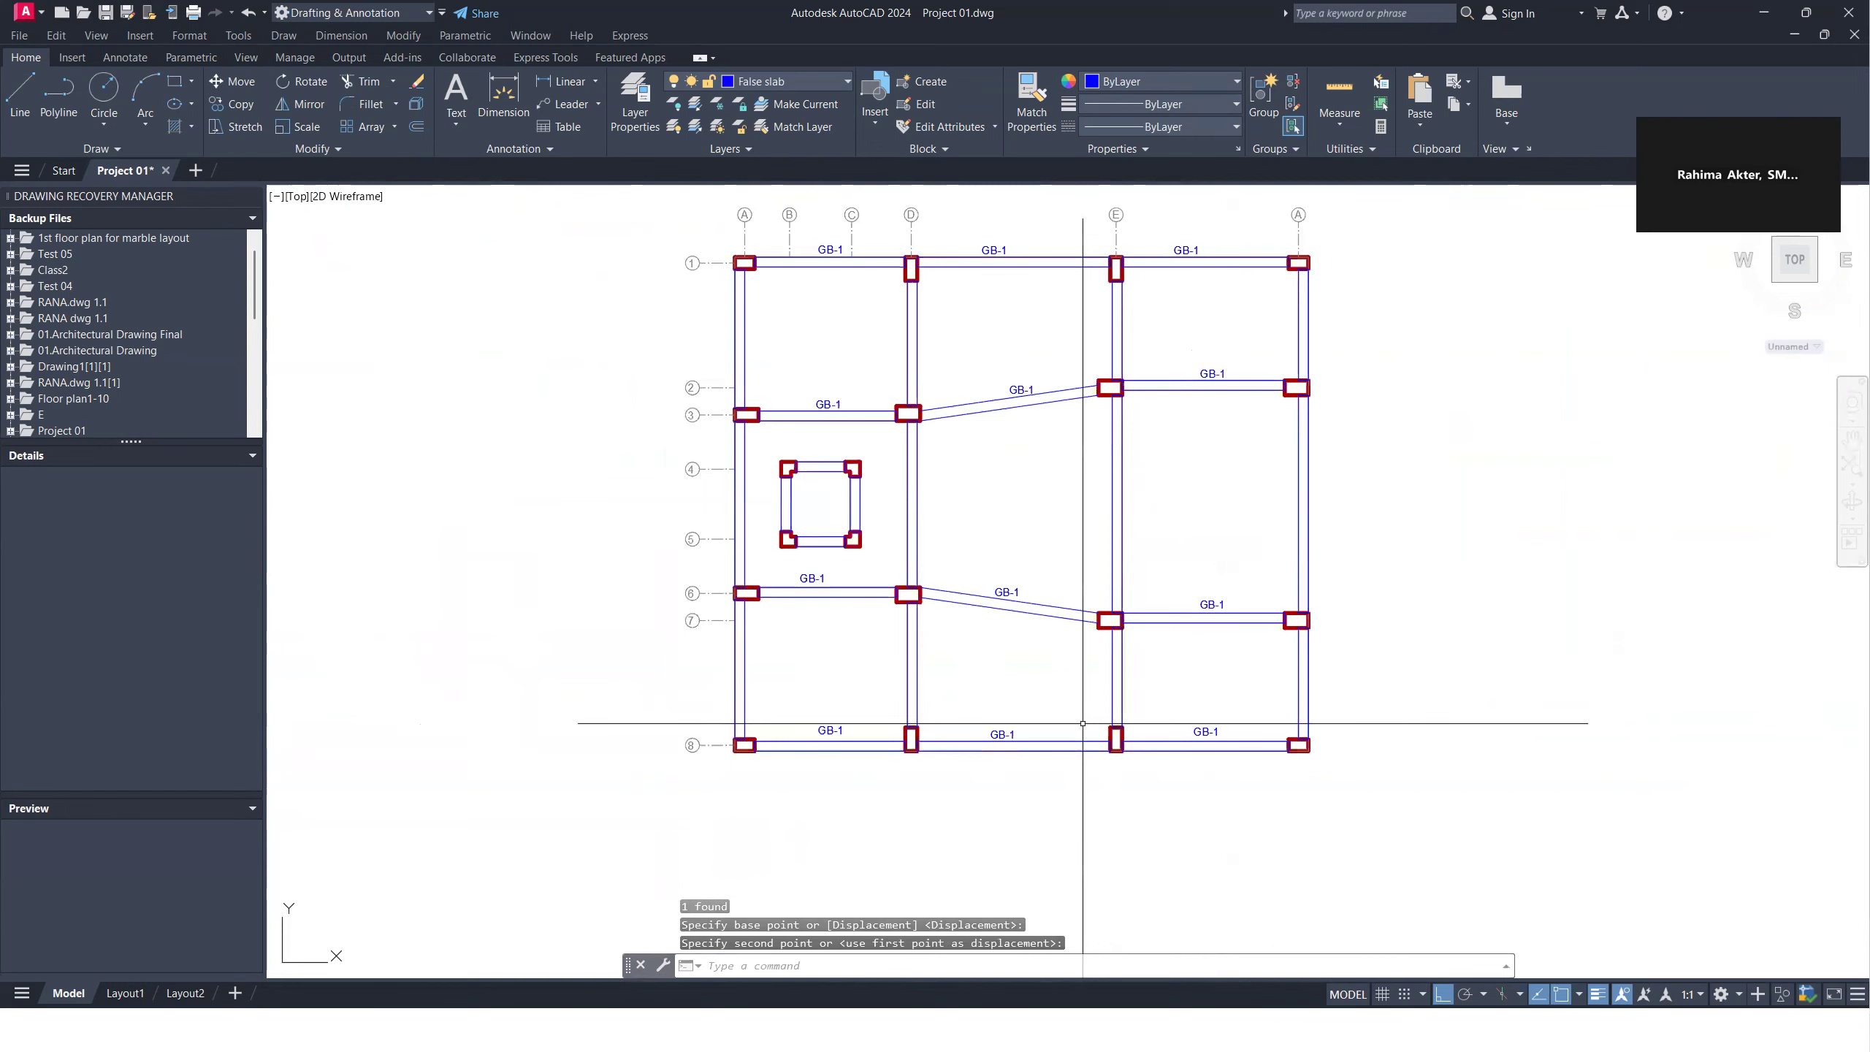
Step: Copy the grid 8 GB-1 label between grids A and D straight up about 5 feet into the bay
{"action": "scroll", "coordinate": [1024, 687], "scroll_direction": "up", "scroll_amount": 2}
{"action": "scroll", "coordinate": [1023, 687], "scroll_direction": "up", "scroll_amount": 2}
{"action": "scroll", "coordinate": [927, 735], "scroll_direction": "down", "scroll_amount": 4}
{"action": "scroll", "coordinate": [883, 713], "scroll_direction": "up", "scroll_amount": 2}
{"action": "left_click", "coordinate": [754, 720]}
{"action": "left_click", "coordinate": [740, 732]}
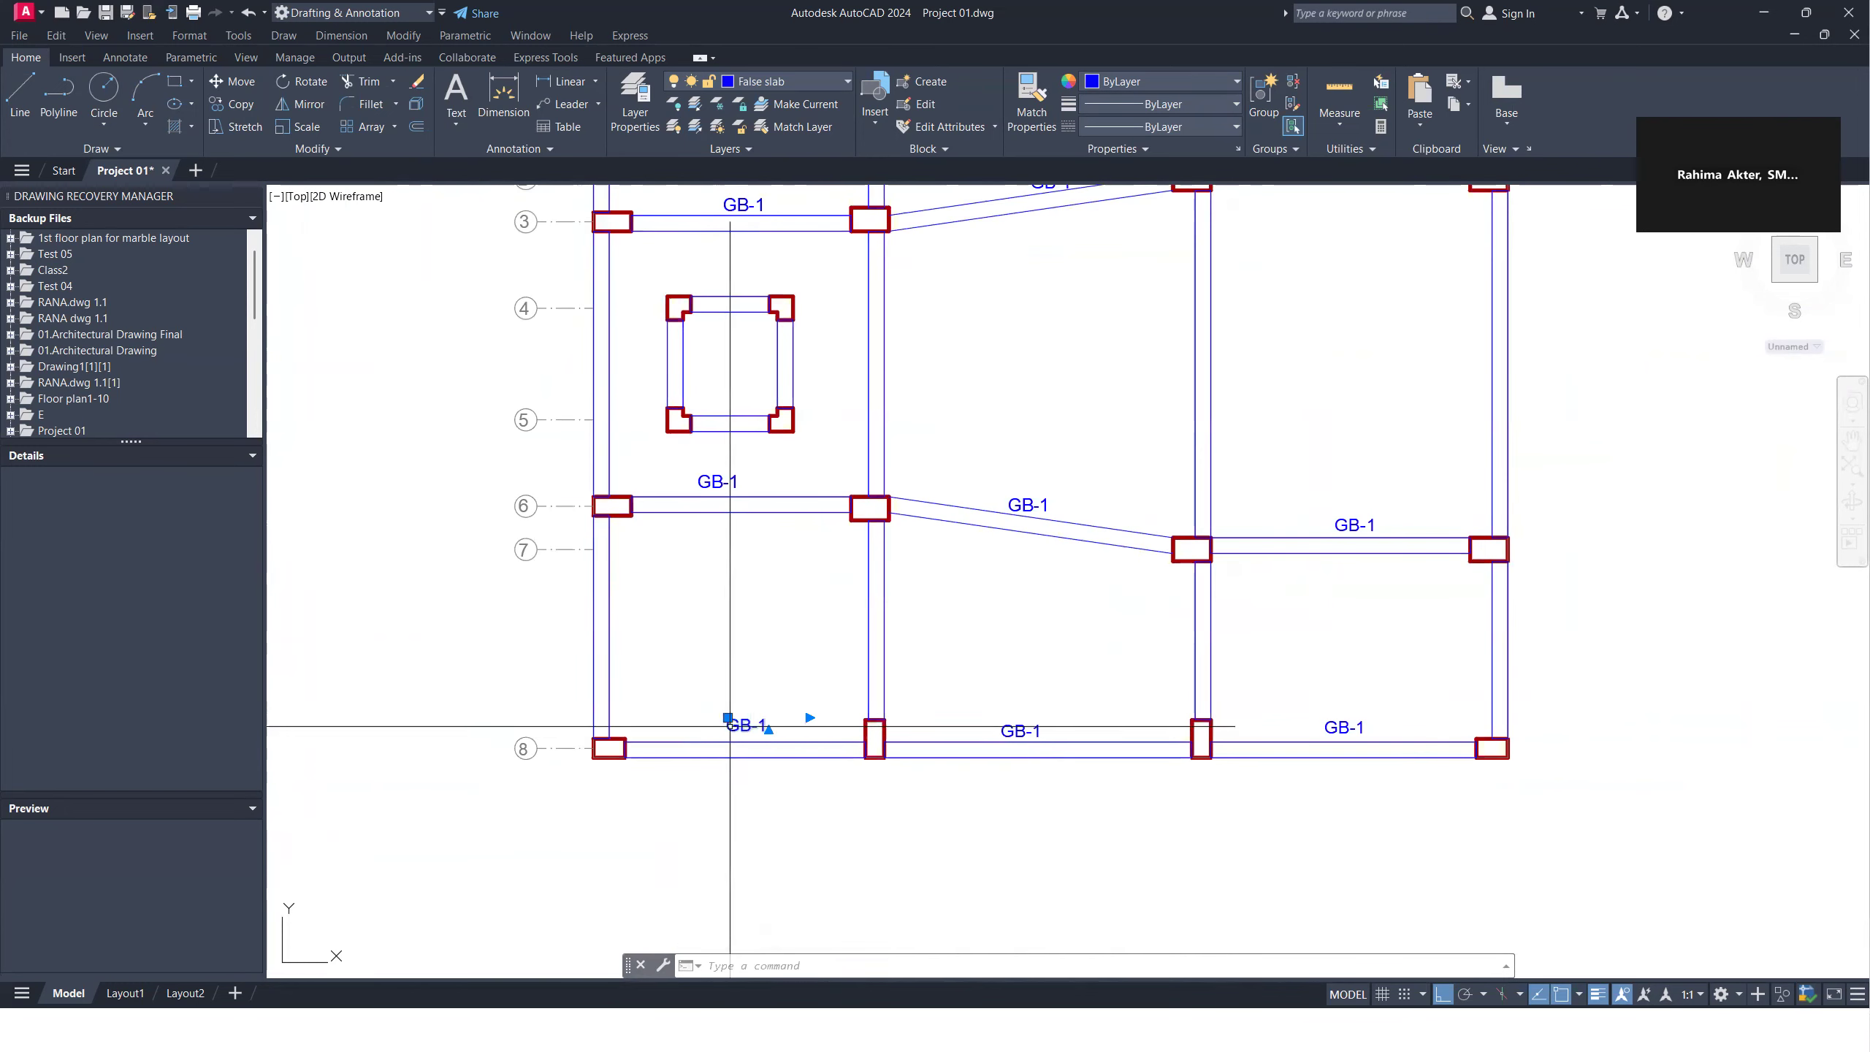
{"action": "type", "text": "co"}
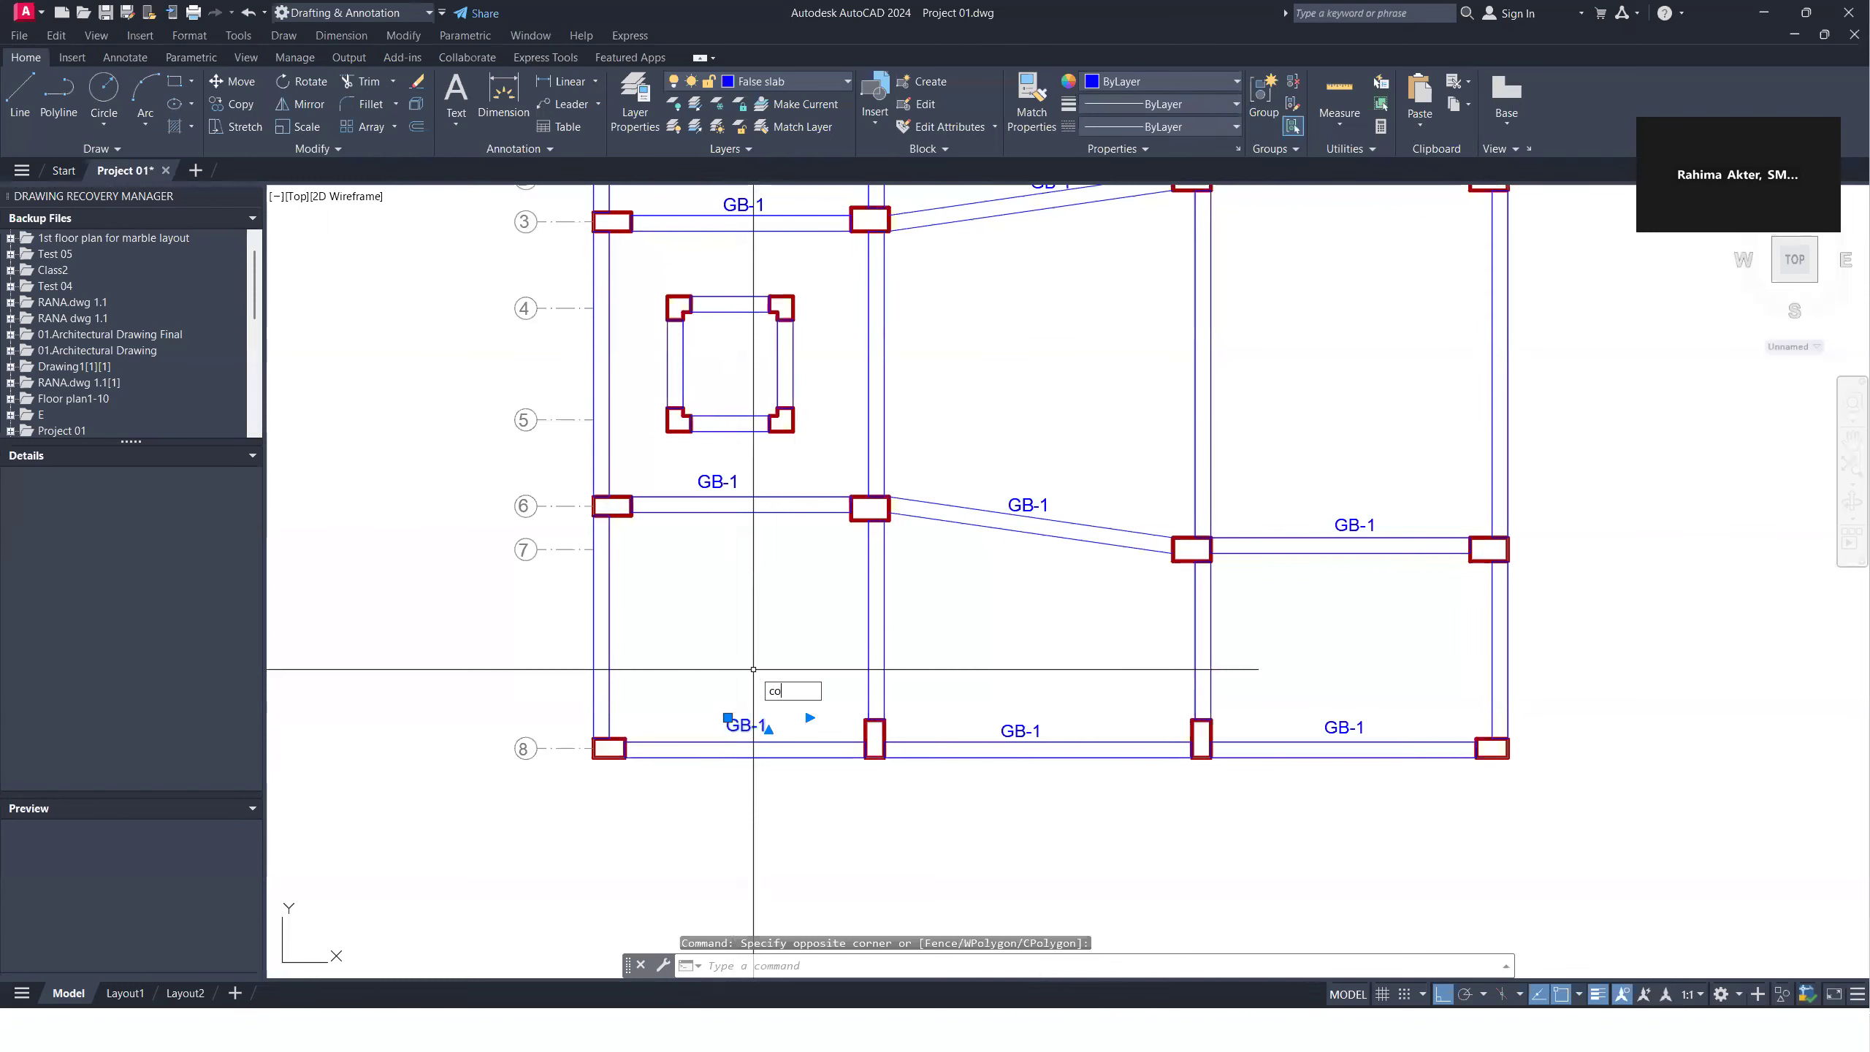
{"action": "key", "text": "Return"}
{"action": "left_click", "coordinate": [727, 718]}
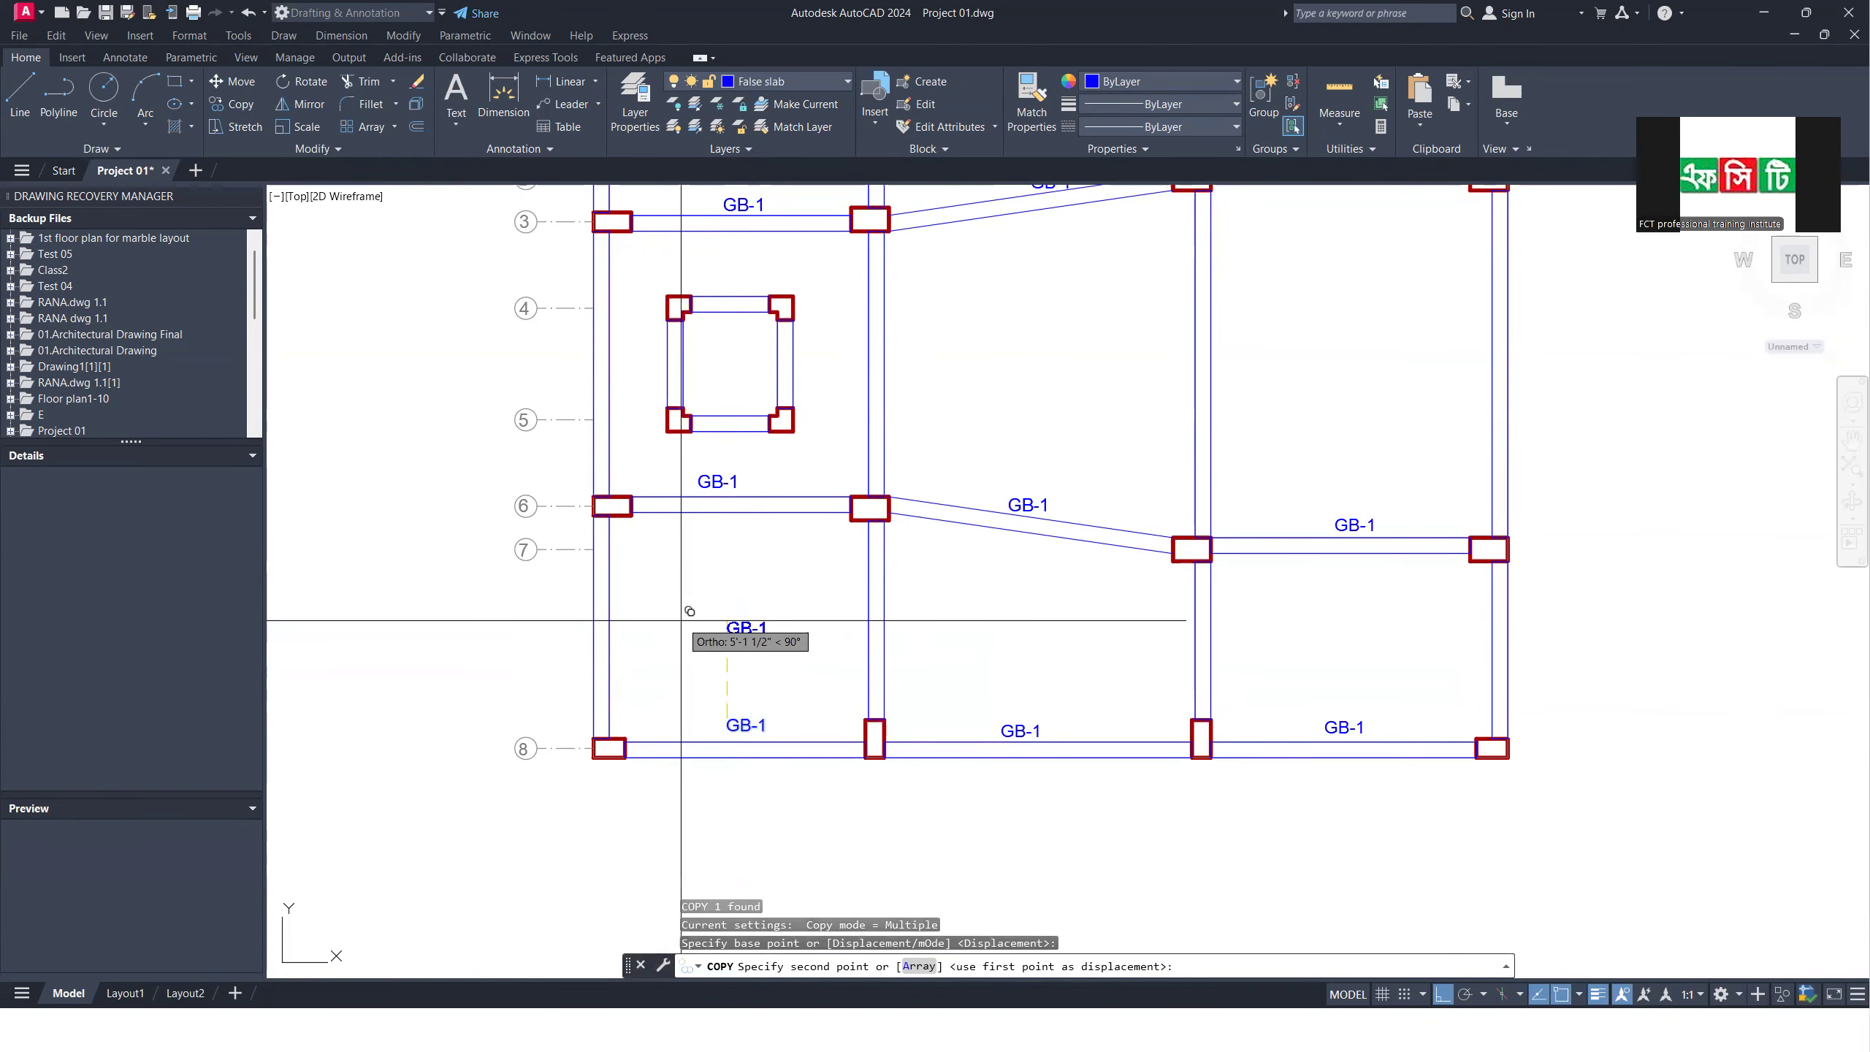
{"action": "left_click", "coordinate": [666, 620]}
{"action": "key", "text": "Escape"}
Step: Rotate the copied GB-1 label 90° so it reads vertically
{"action": "left_click", "coordinate": [782, 614]}
{"action": "left_click", "coordinate": [716, 659]}
{"action": "type", "text": "ro"}
{"action": "key", "text": "Return"}
{"action": "left_click", "coordinate": [727, 633]}
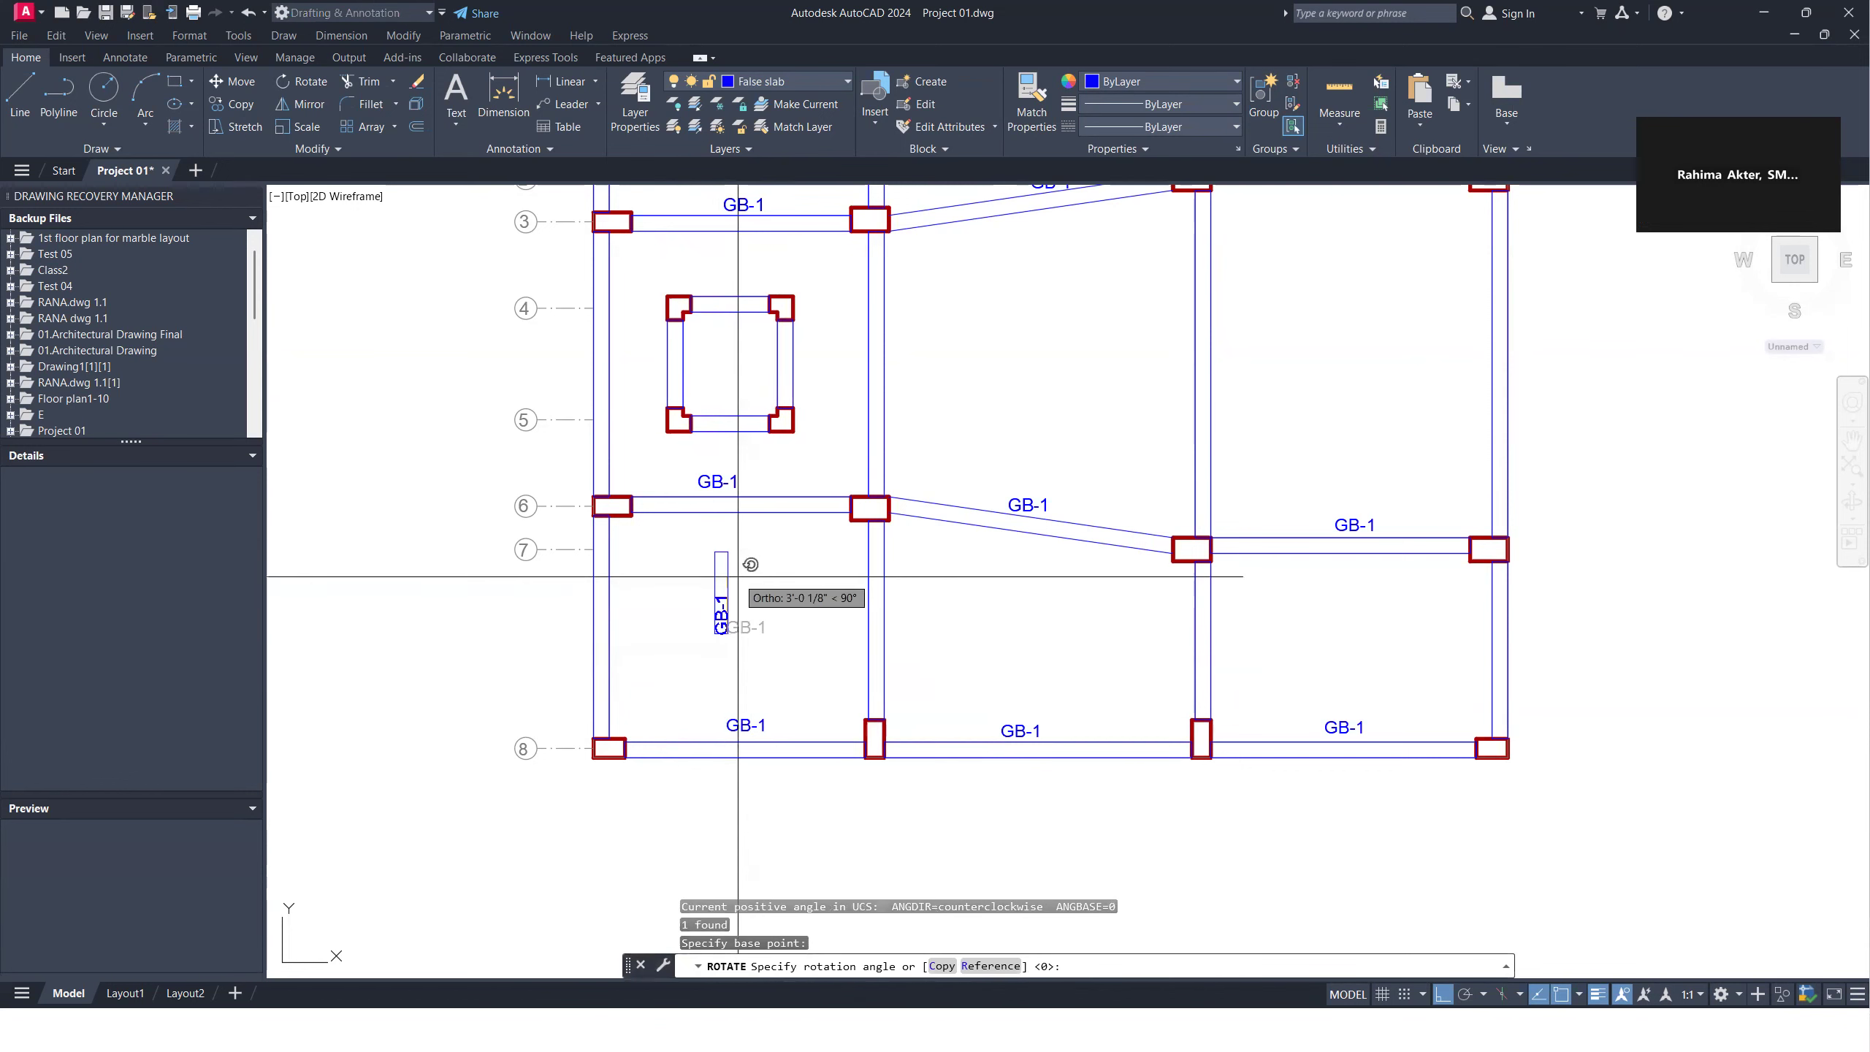
{"action": "left_click", "coordinate": [718, 573]}
Step: Move the vertical GB-1 label horizontally about 5 feet to sit beside the grid A beam between grids 6 and 8
{"action": "left_click", "coordinate": [792, 576]}
{"action": "left_click", "coordinate": [690, 647]}
{"action": "type", "text": "m"}
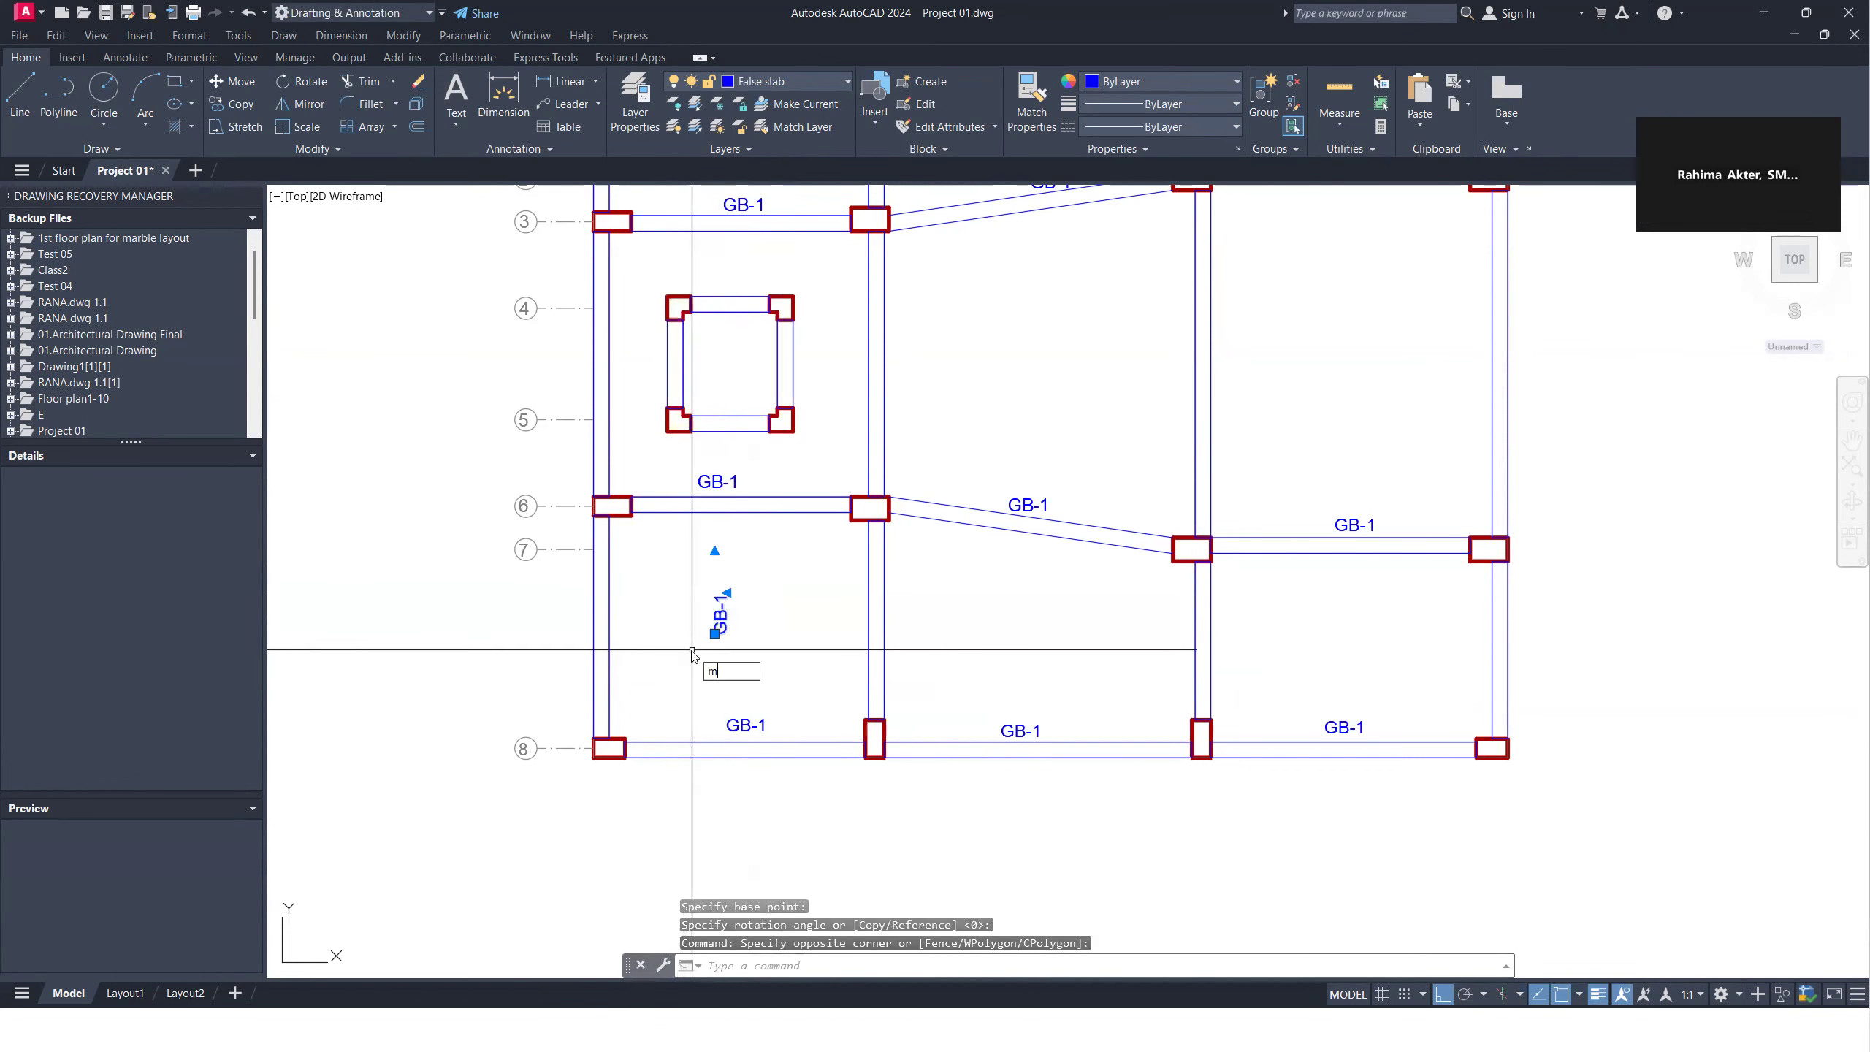
{"action": "key", "text": "Return"}
{"action": "left_click", "coordinate": [747, 655]}
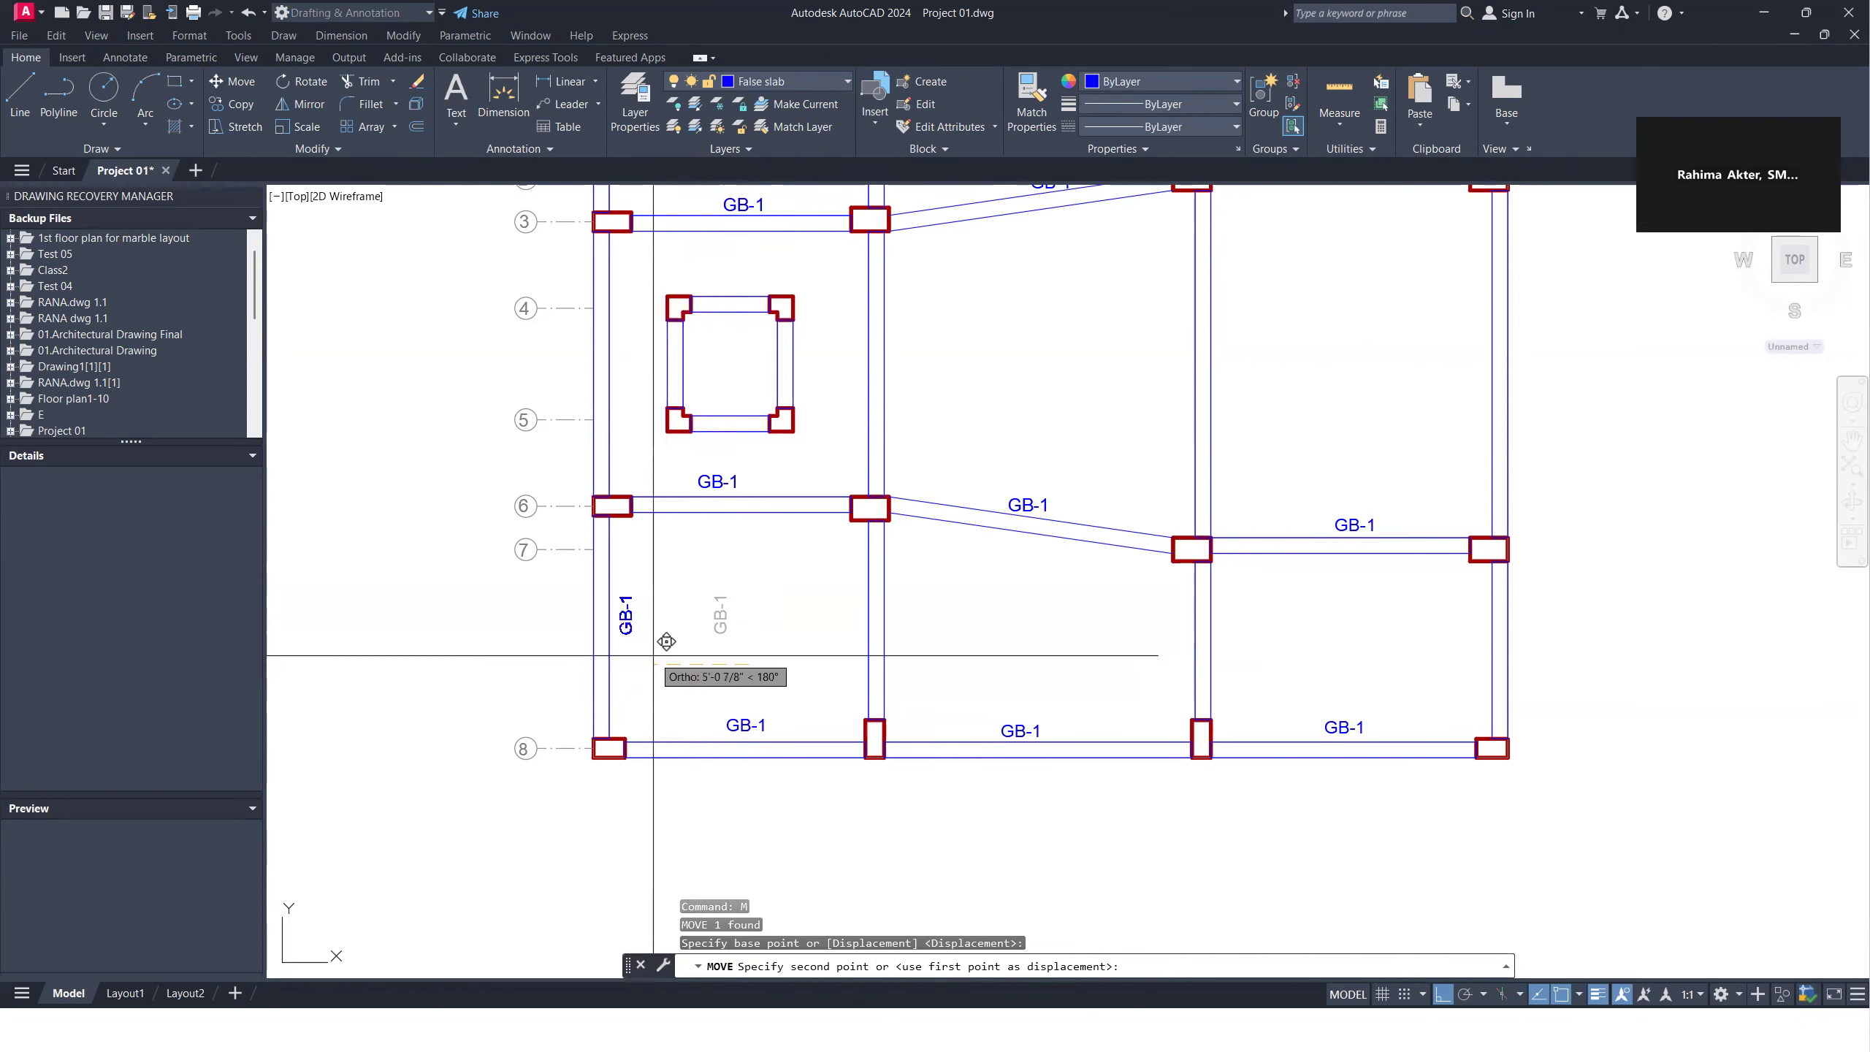
{"action": "left_click", "coordinate": [653, 654]}
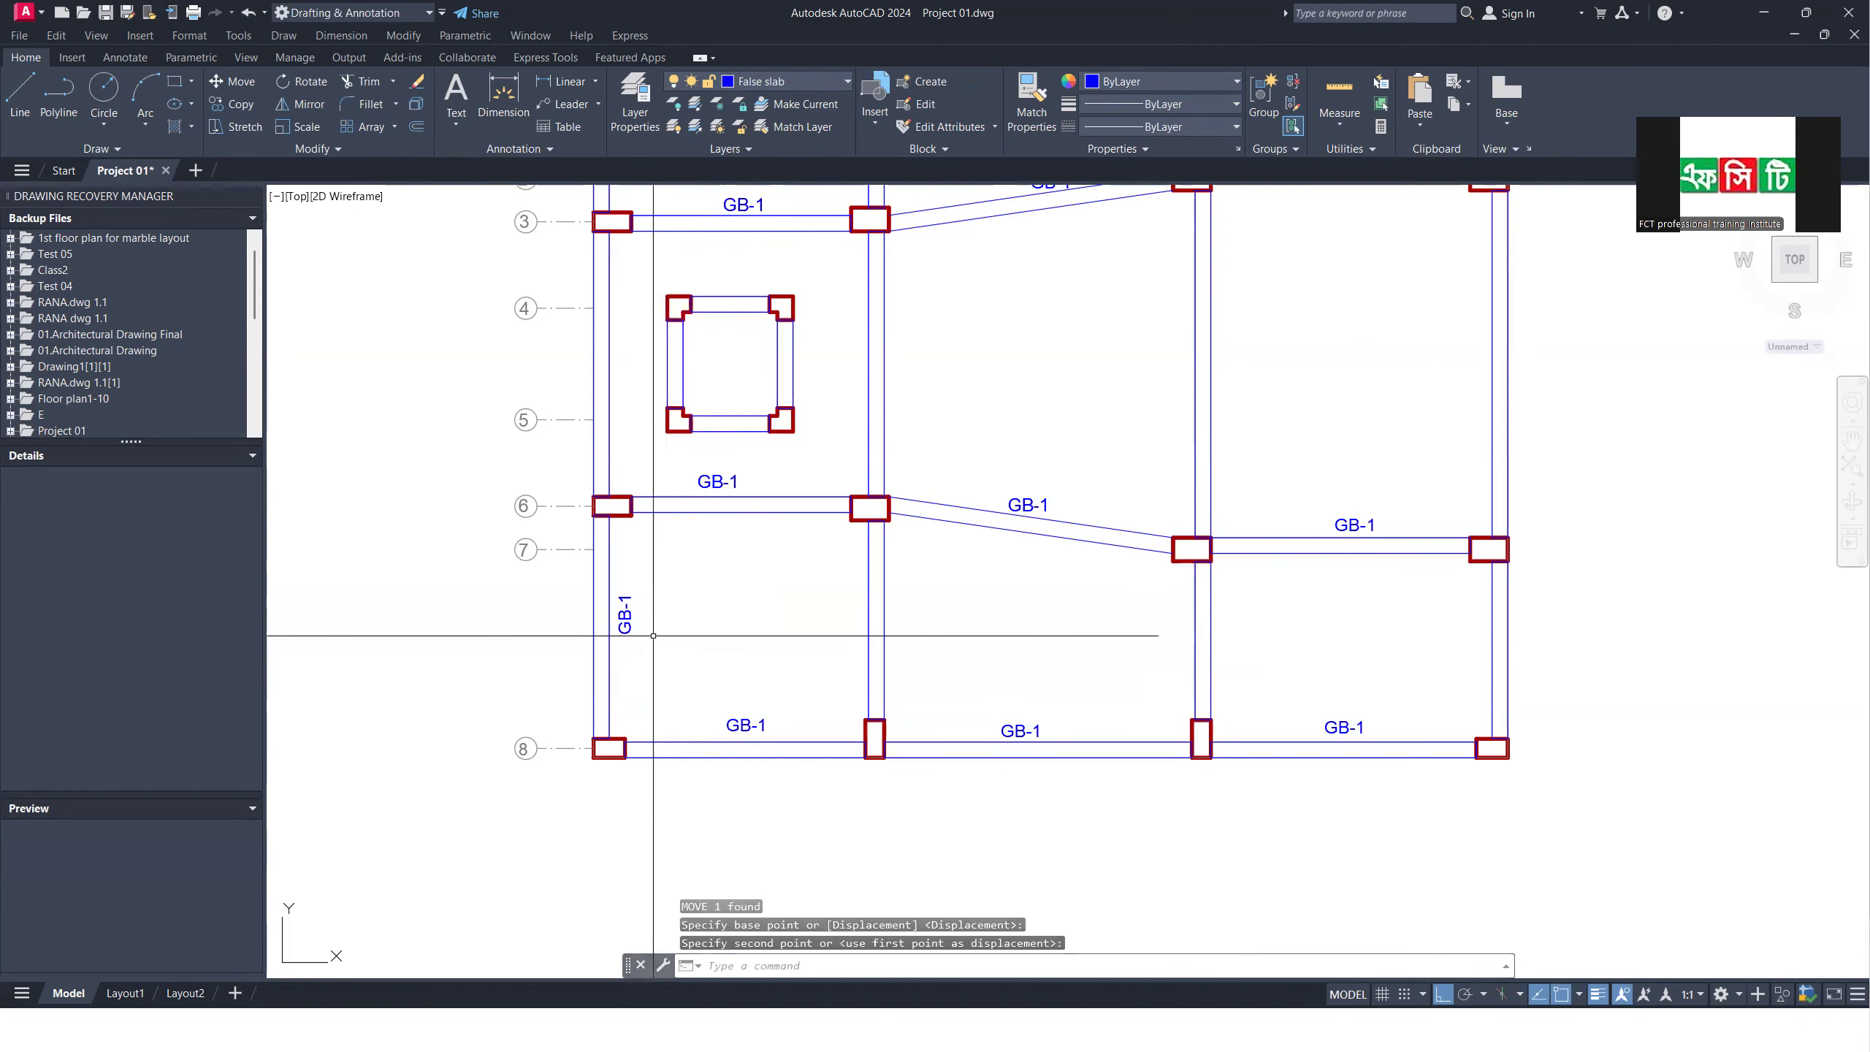
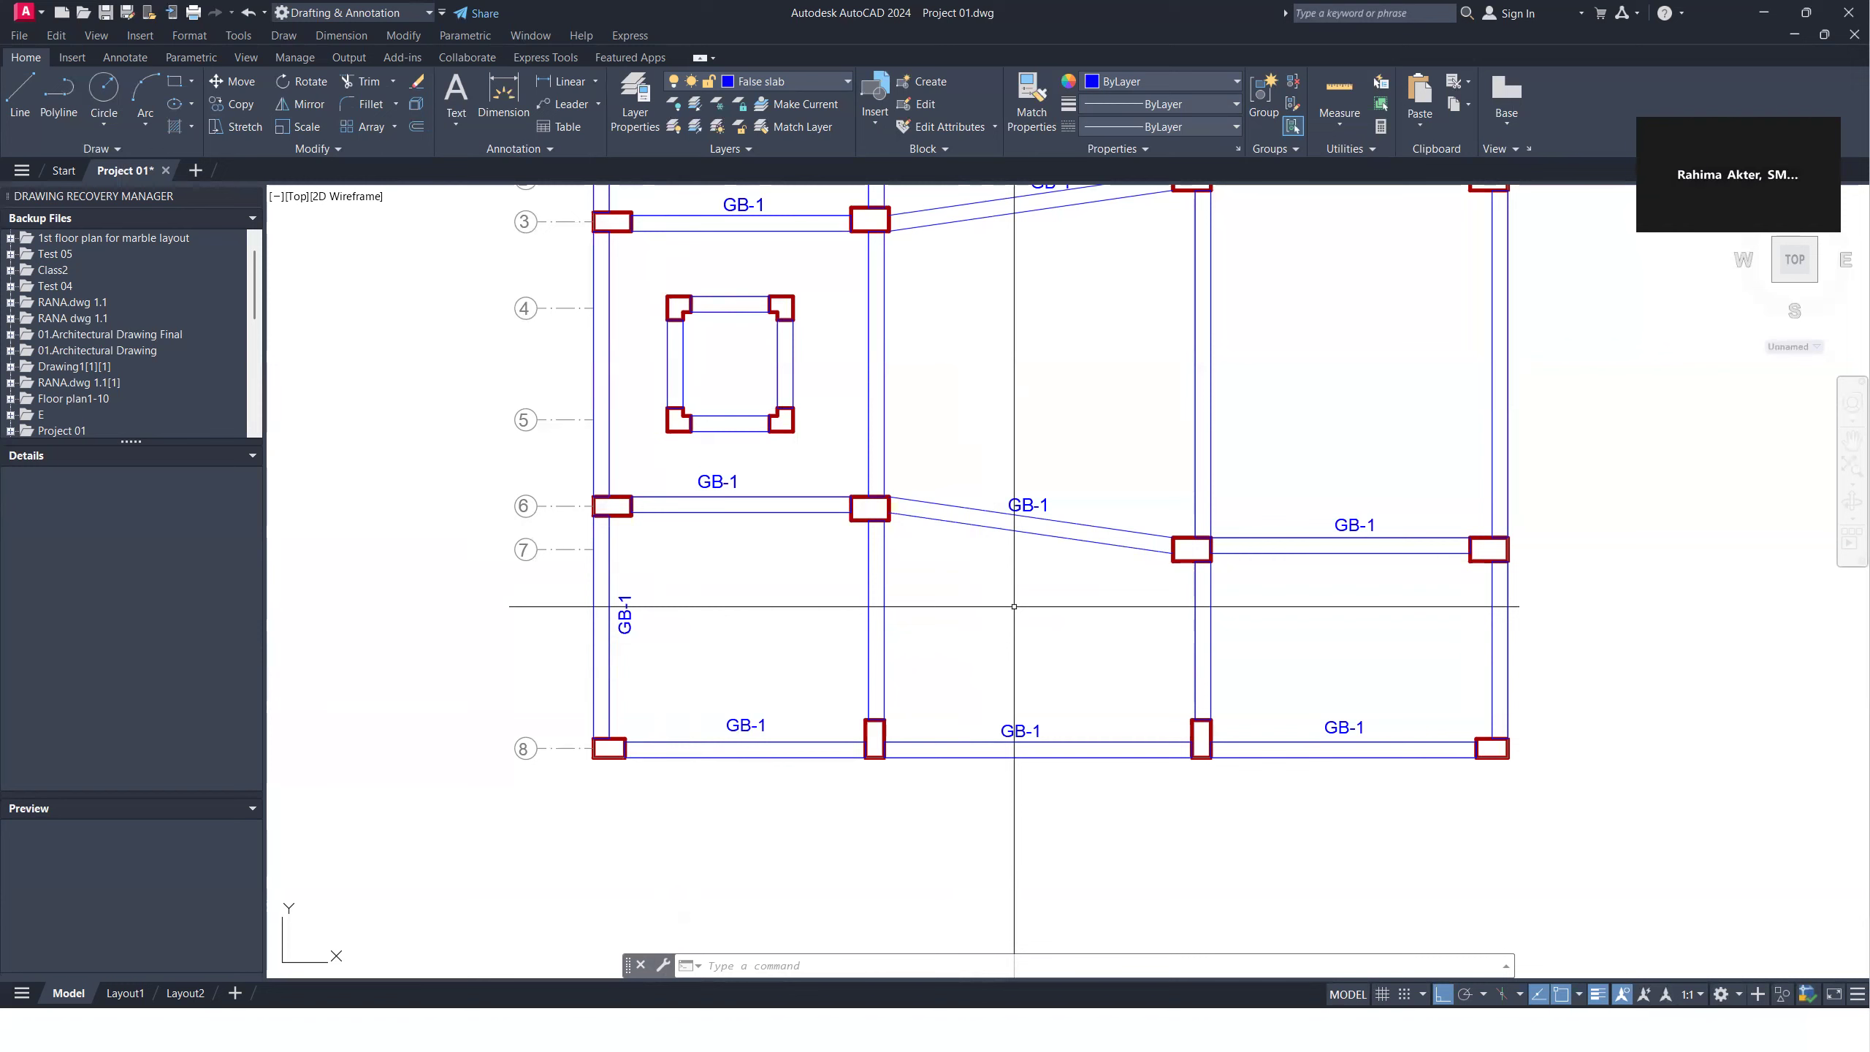
Step: Change the text of the vertical grid A label to GB-2
{"action": "scroll", "coordinate": [1015, 608], "scroll_direction": "down", "scroll_amount": 5}
{"action": "scroll", "coordinate": [1068, 617], "scroll_direction": "up", "scroll_amount": 4}
{"action": "scroll", "coordinate": [772, 685], "scroll_direction": "down", "scroll_amount": 2}
{"action": "scroll", "coordinate": [768, 709], "scroll_direction": "up", "scroll_amount": 2}
{"action": "scroll", "coordinate": [665, 744], "scroll_direction": "up", "scroll_amount": 2}
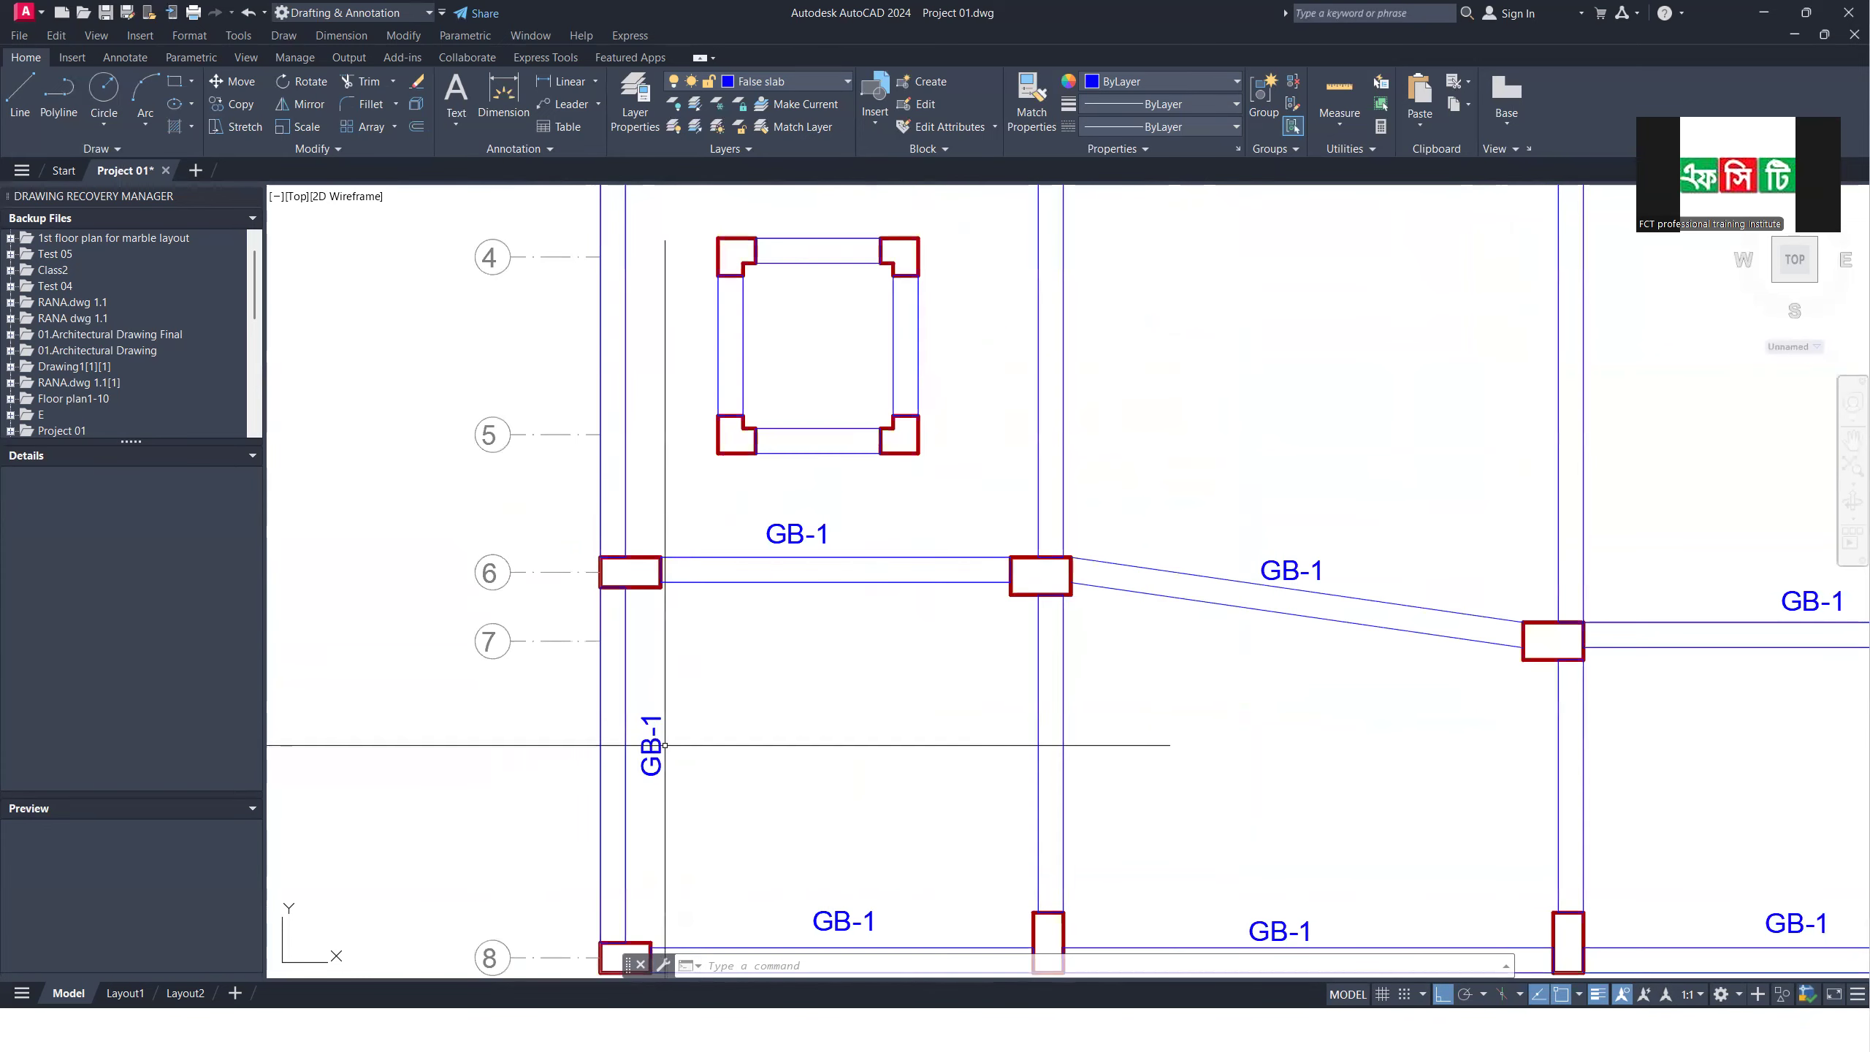
{"action": "double_click", "coordinate": [652, 744]}
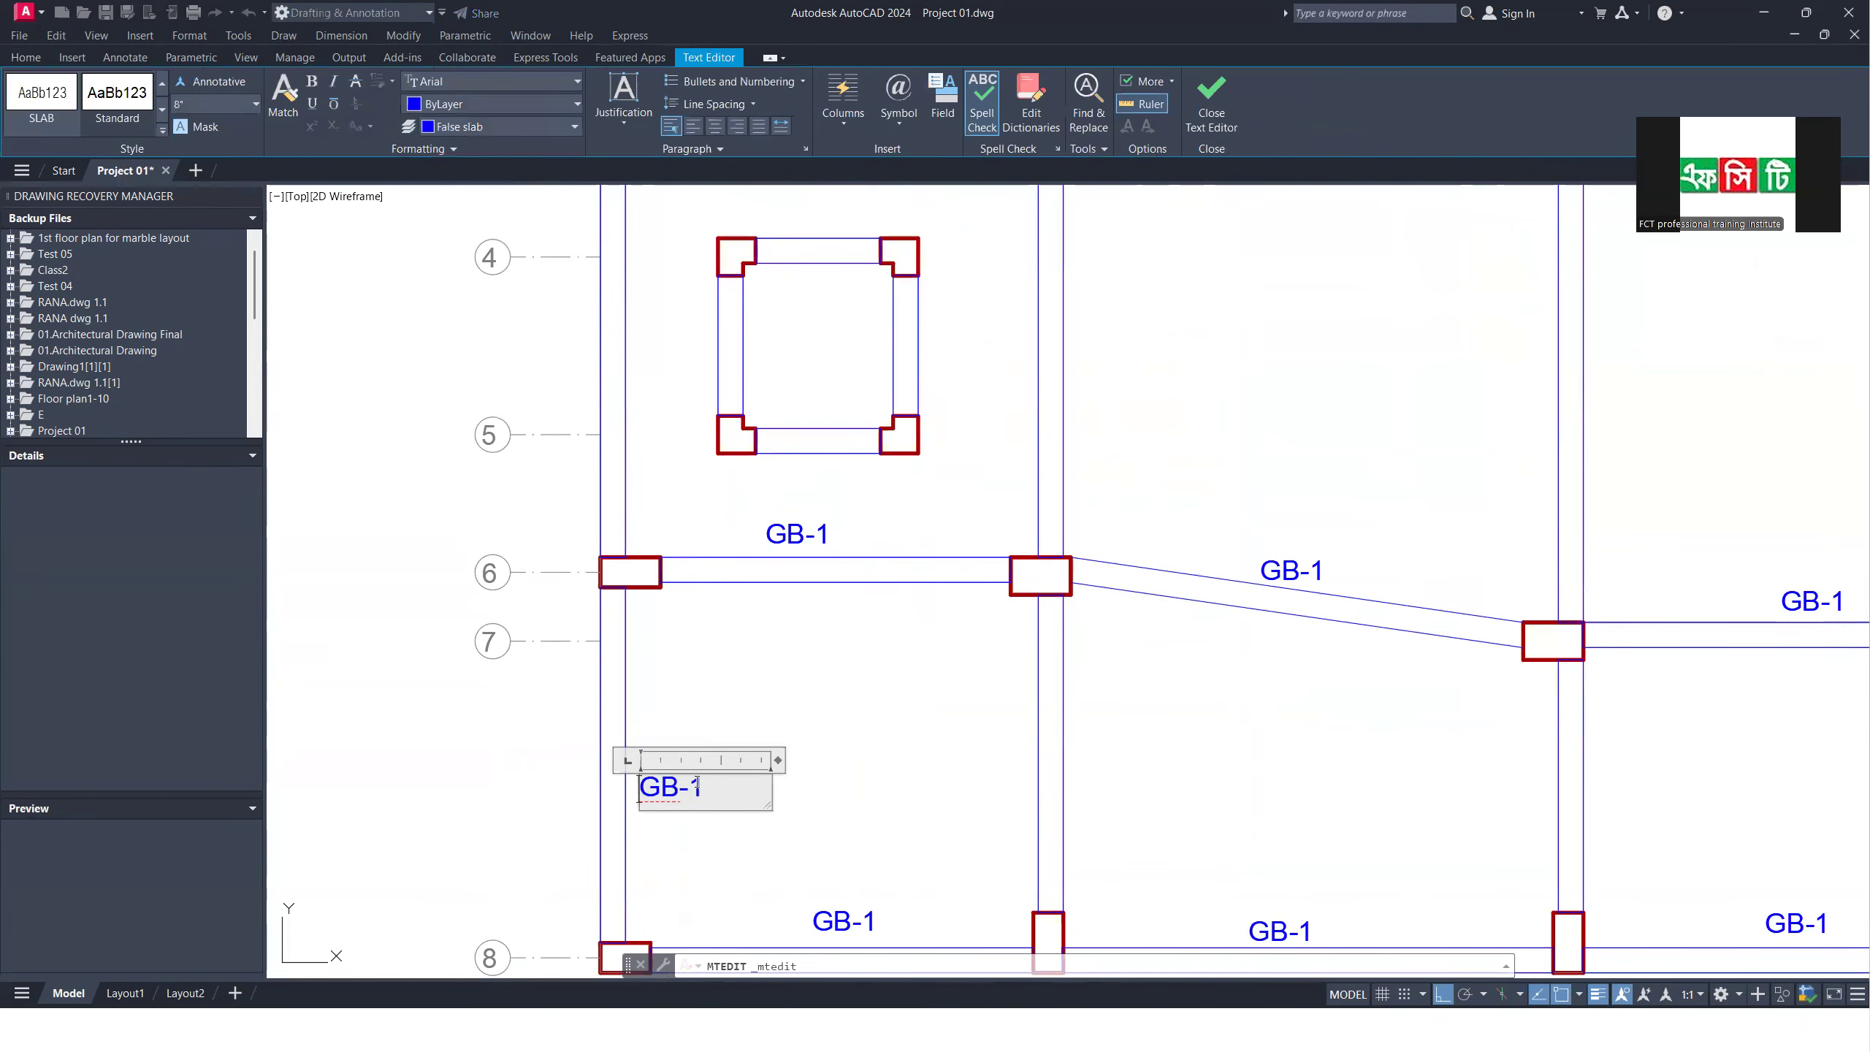
{"action": "type", "text": "2"}
{"action": "left_click", "coordinate": [872, 675]}
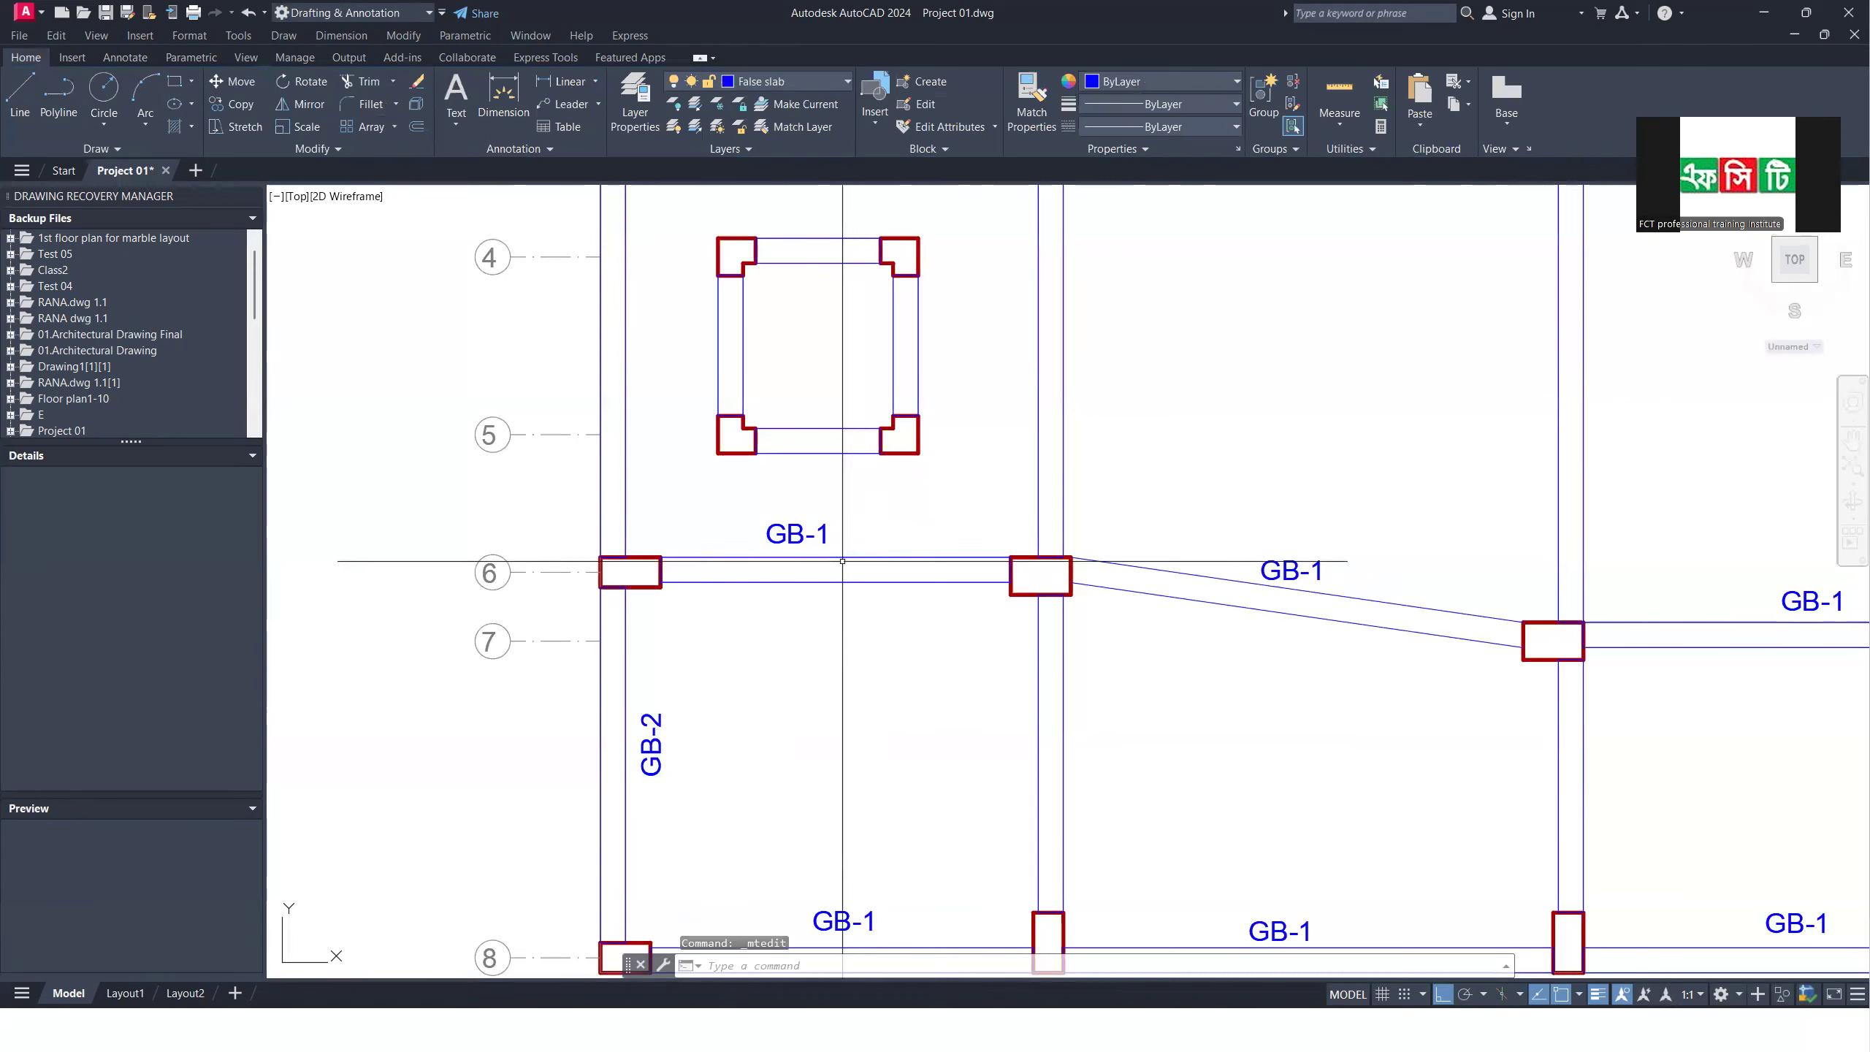
Step: Copy the grid 6 GB-1 label straight up to sit above the small lift frame's beam on grid 5
{"action": "scroll", "coordinate": [832, 558], "scroll_direction": "up", "scroll_amount": 2}
{"action": "left_click", "coordinate": [718, 511]}
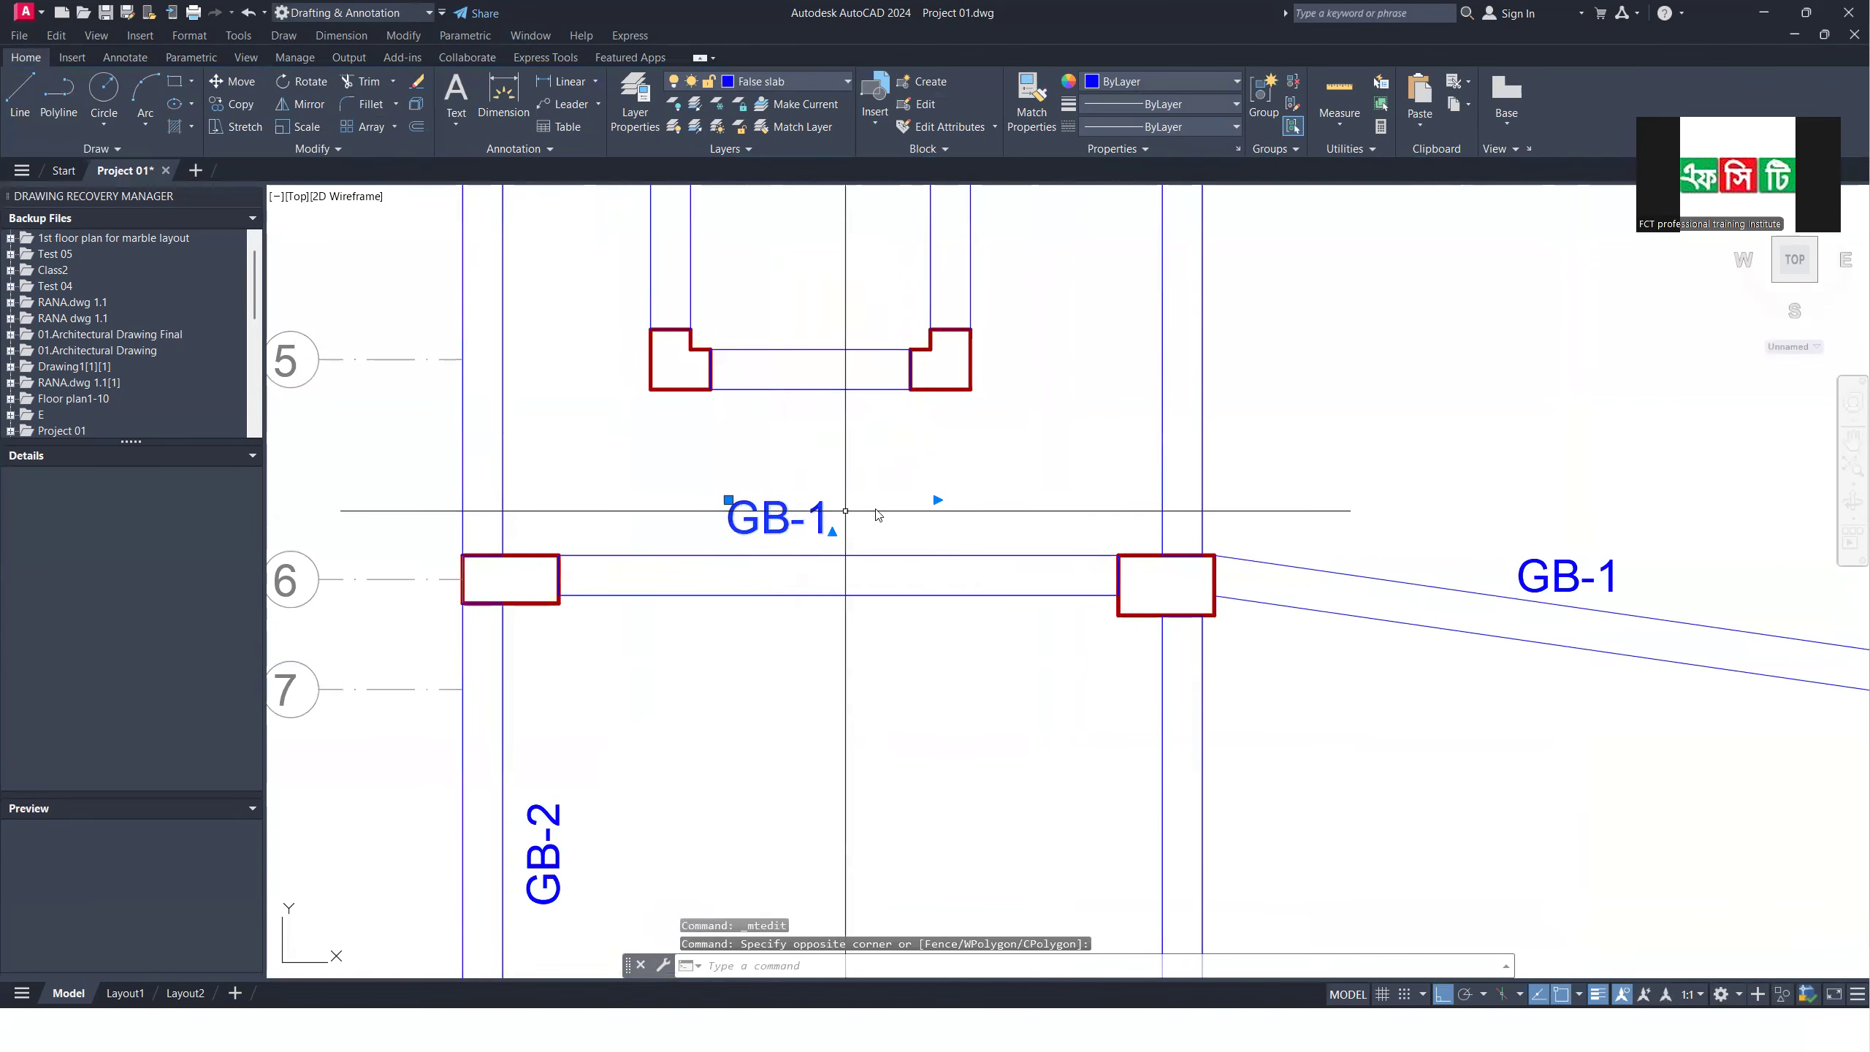
{"action": "type", "text": "Co"}
{"action": "key", "text": "Return"}
{"action": "left_click", "coordinate": [832, 520]}
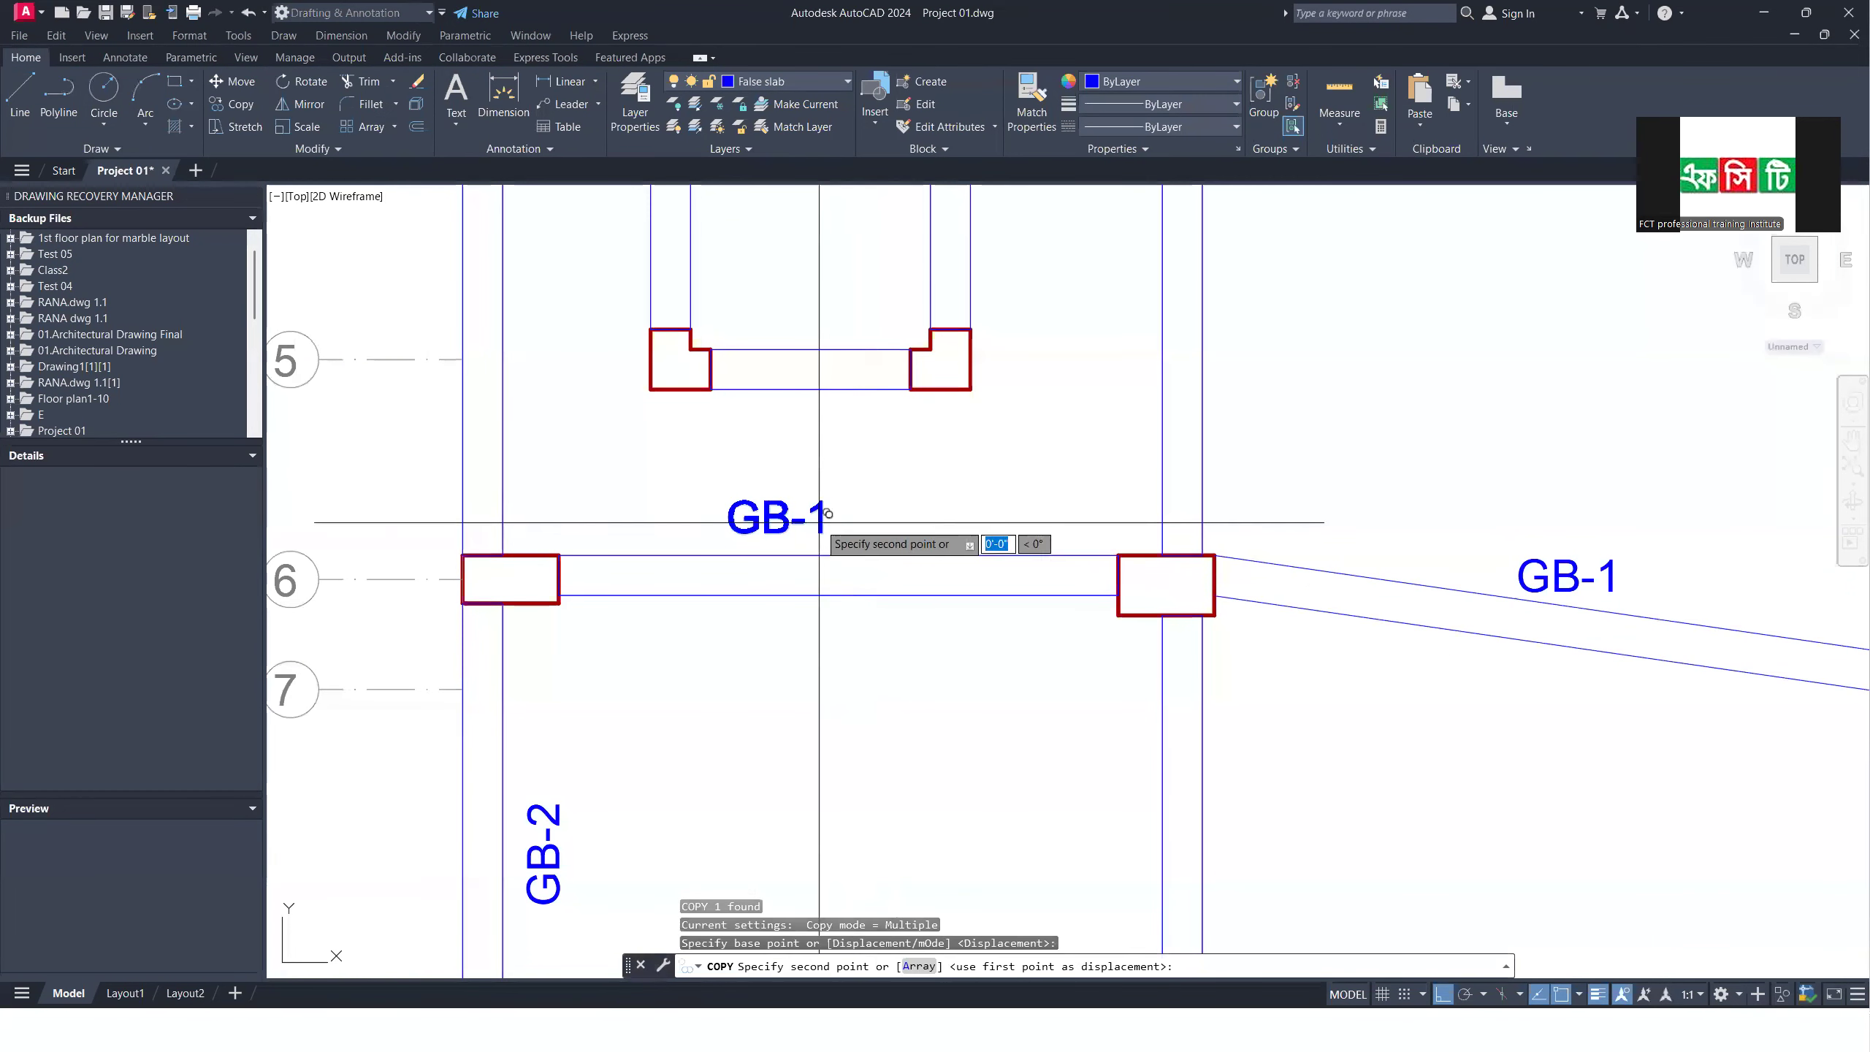
{"action": "left_click", "coordinate": [859, 301]}
{"action": "key", "text": "Escape"}
Step: Change the text of the lift frame's grid 5 beam label to GB-3
{"action": "left_click", "coordinate": [821, 302]}
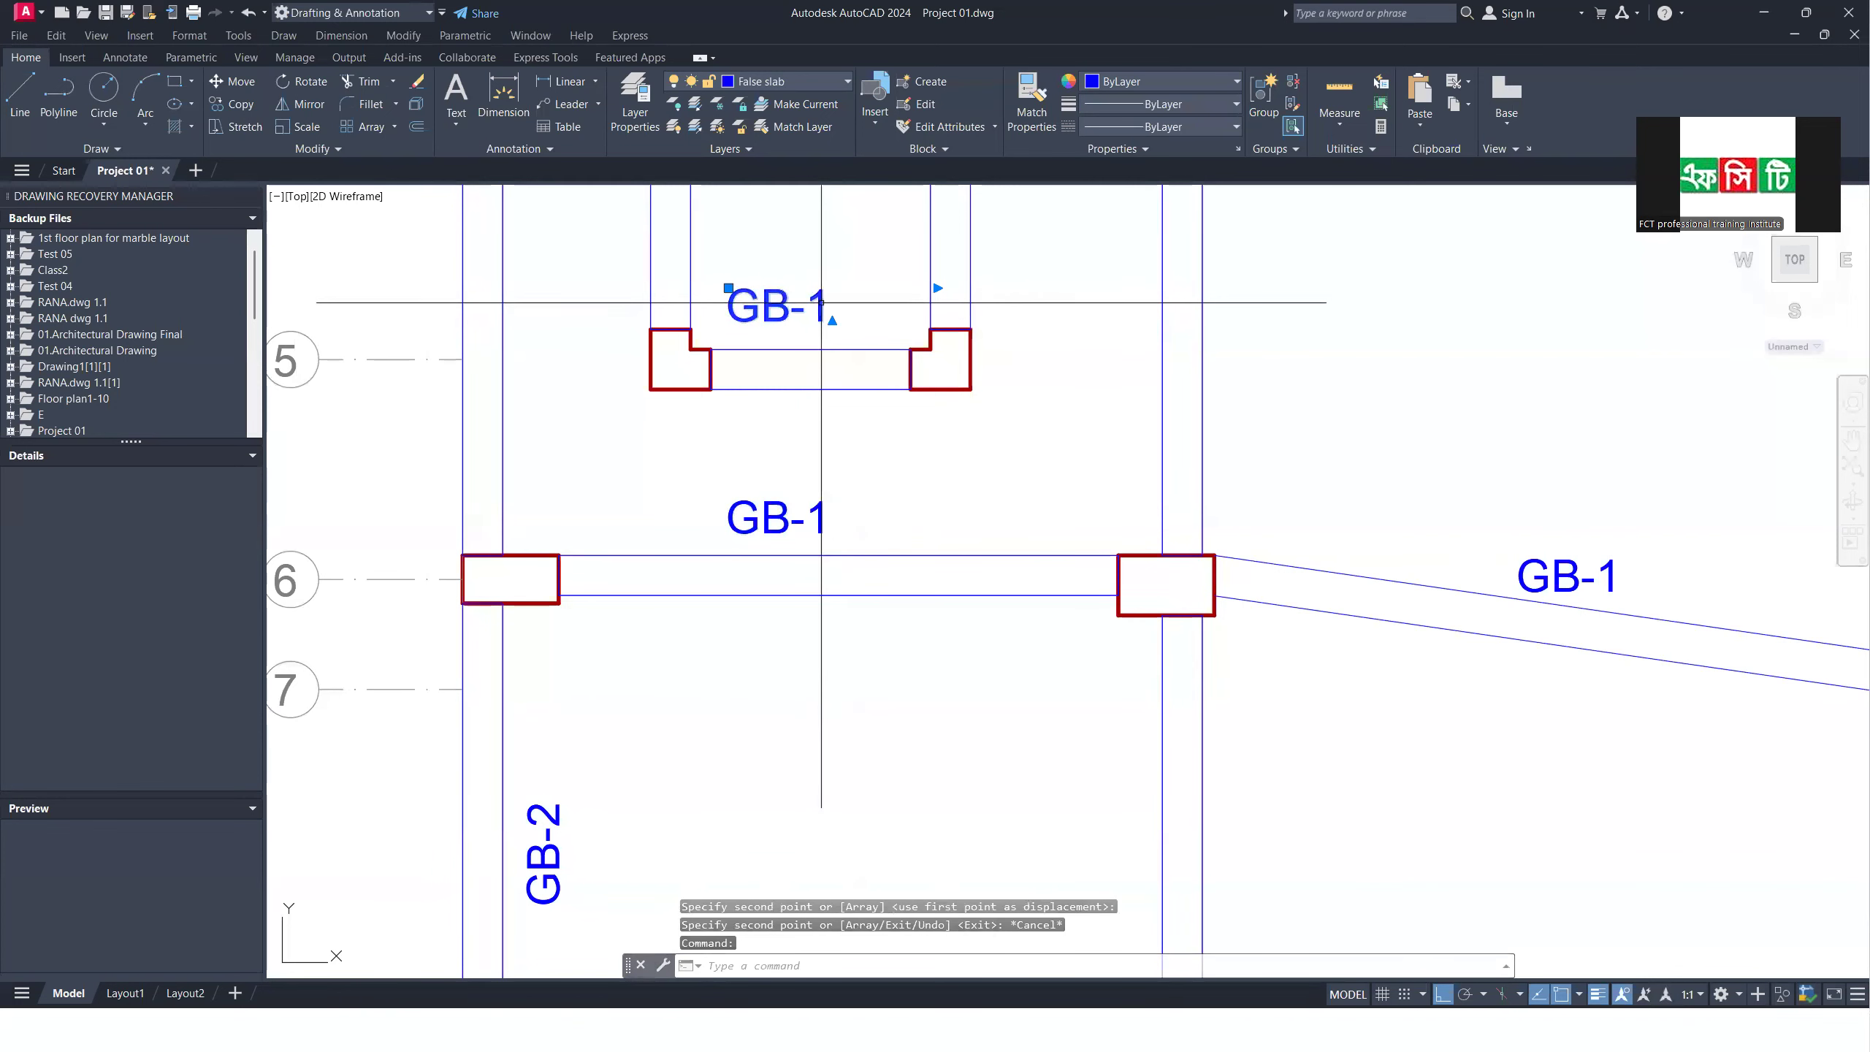
{"action": "double_click", "coordinate": [829, 310]}
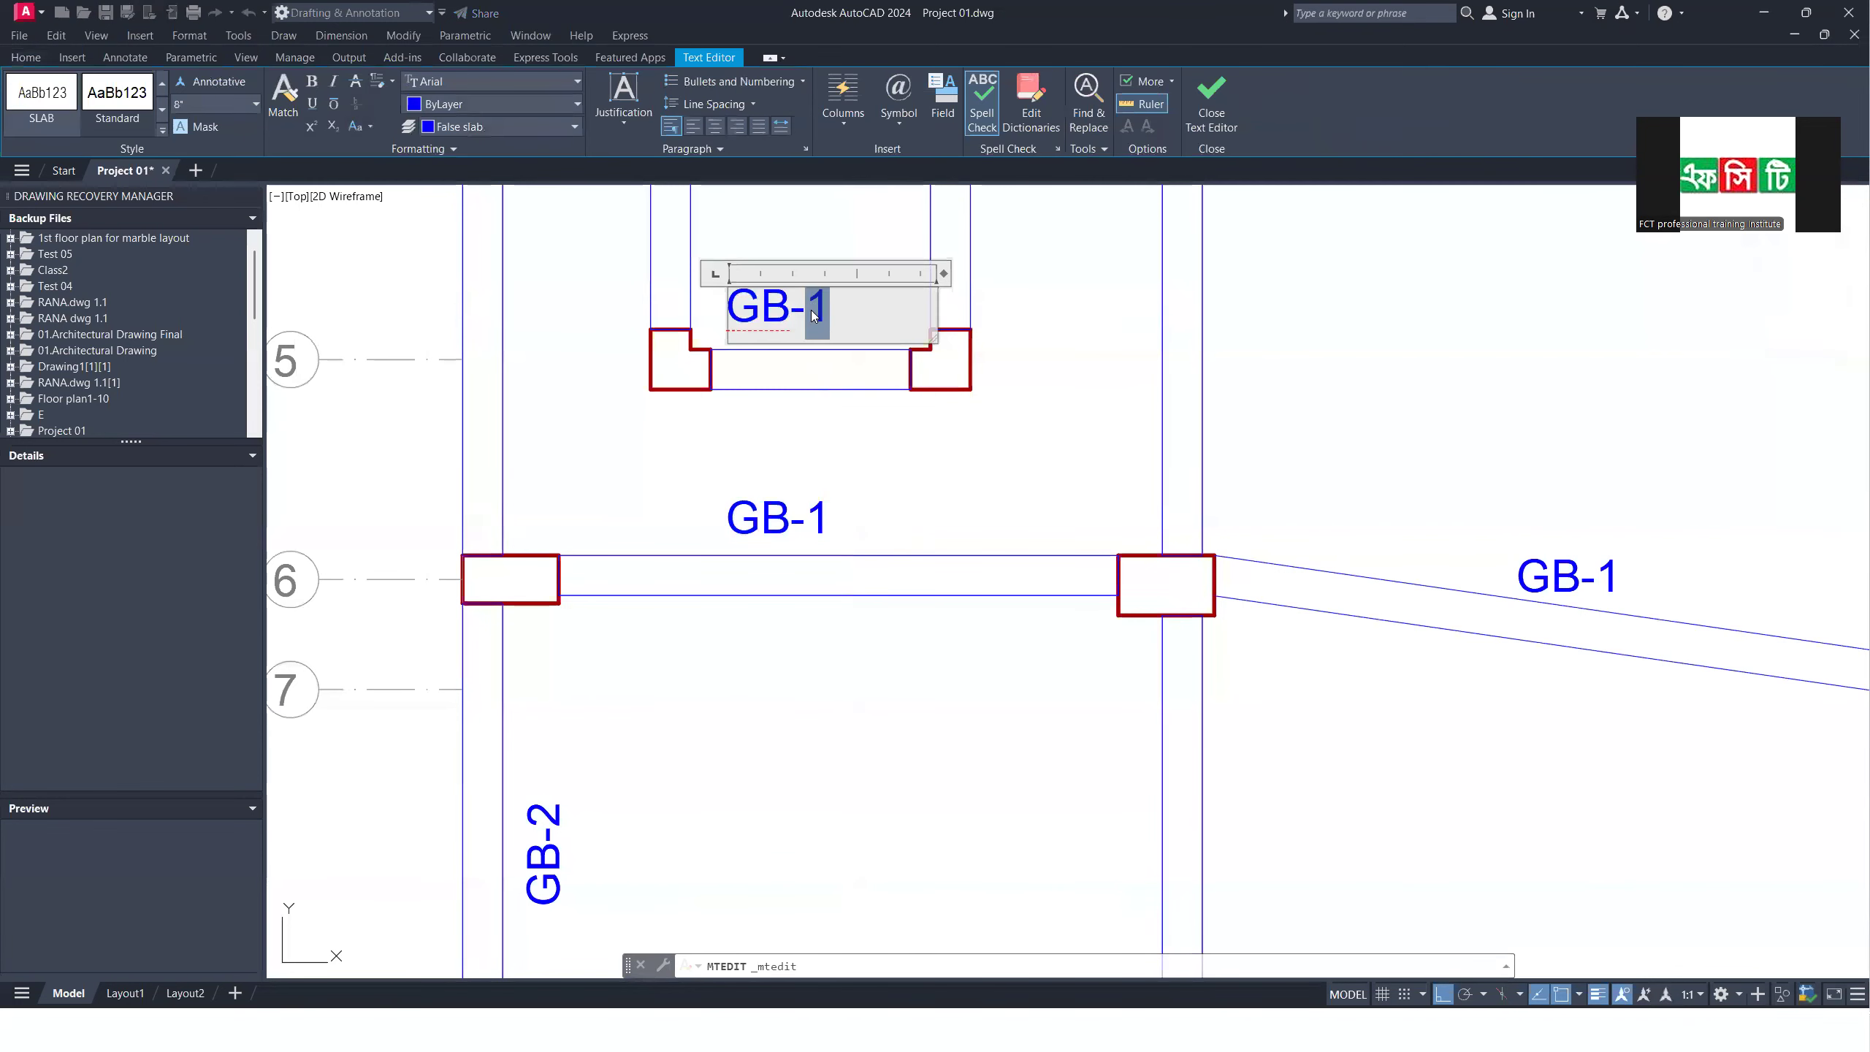
{"action": "left_click", "coordinate": [915, 496]}
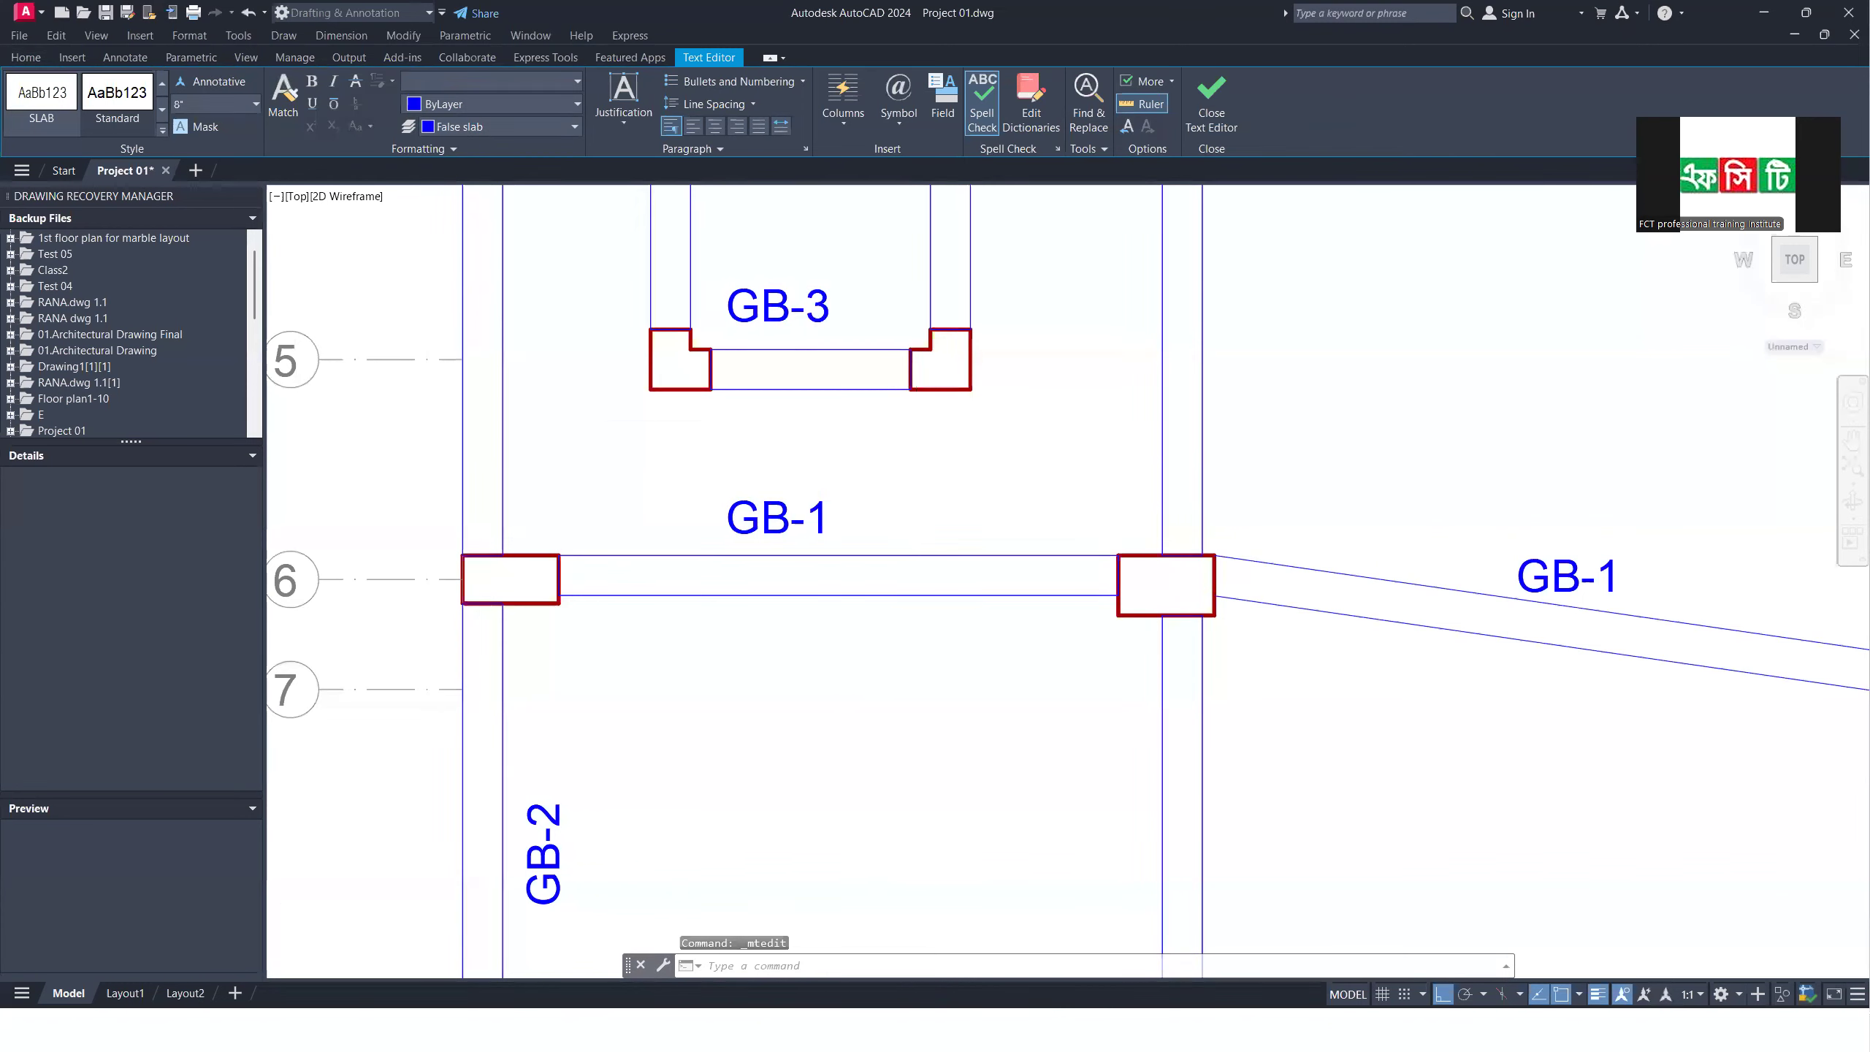
Step: Change the label of the sloping beam between grids 6 and 7 to GB-10"x12"
{"action": "scroll", "coordinate": [916, 496], "scroll_direction": "down", "scroll_amount": 6}
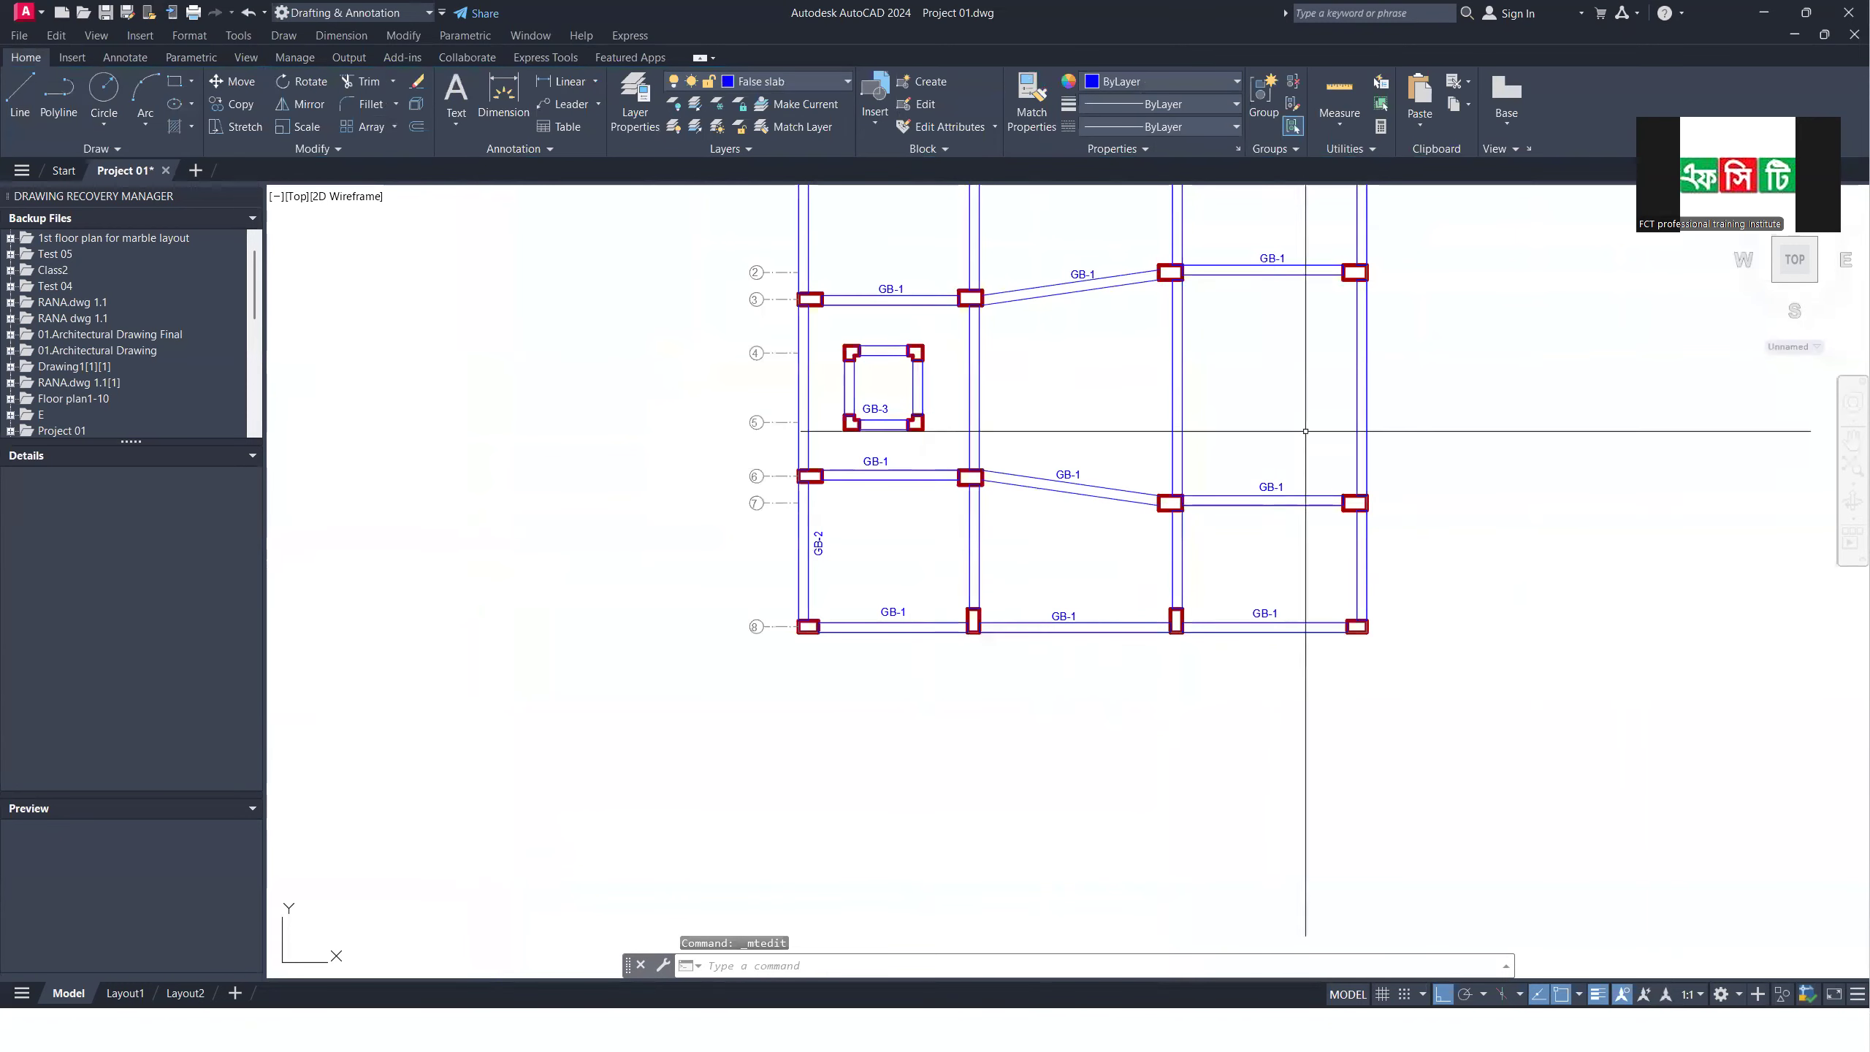
{"action": "scroll", "coordinate": [1042, 575], "scroll_direction": "down", "scroll_amount": 2}
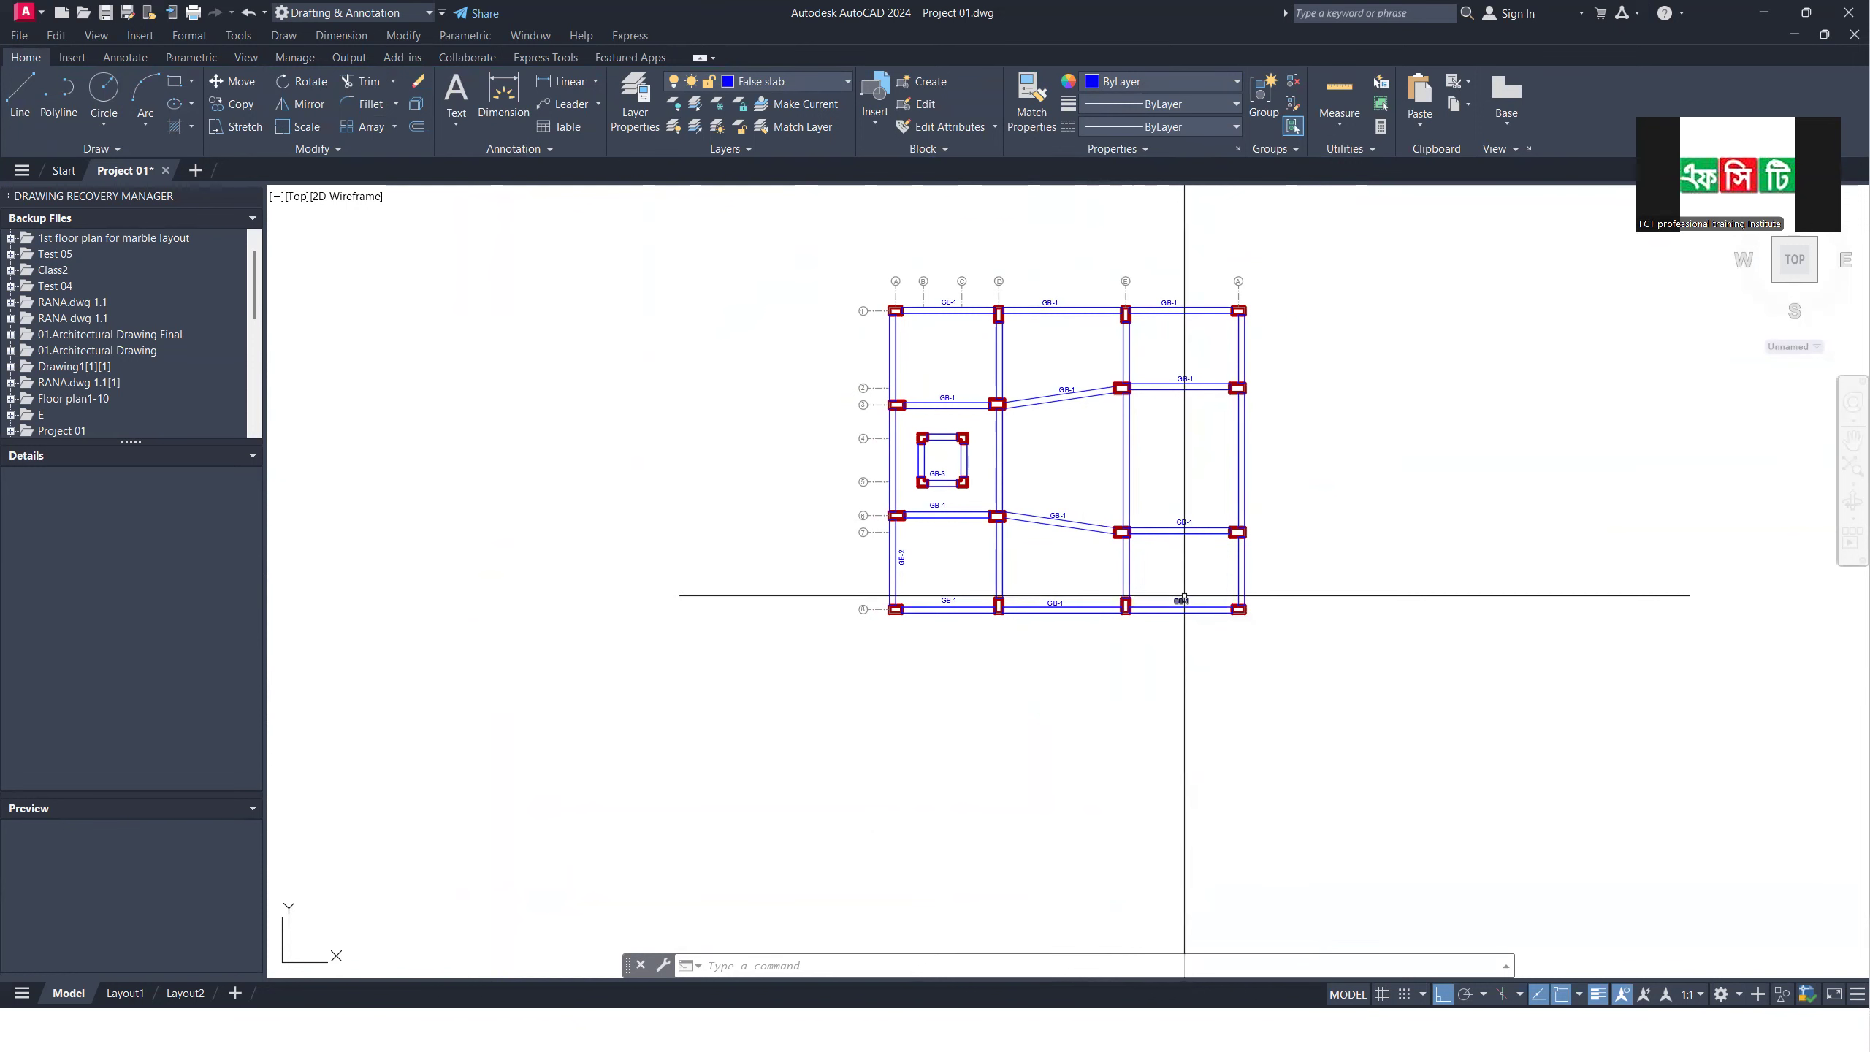
{"action": "scroll", "coordinate": [1060, 508], "scroll_direction": "up", "scroll_amount": 2}
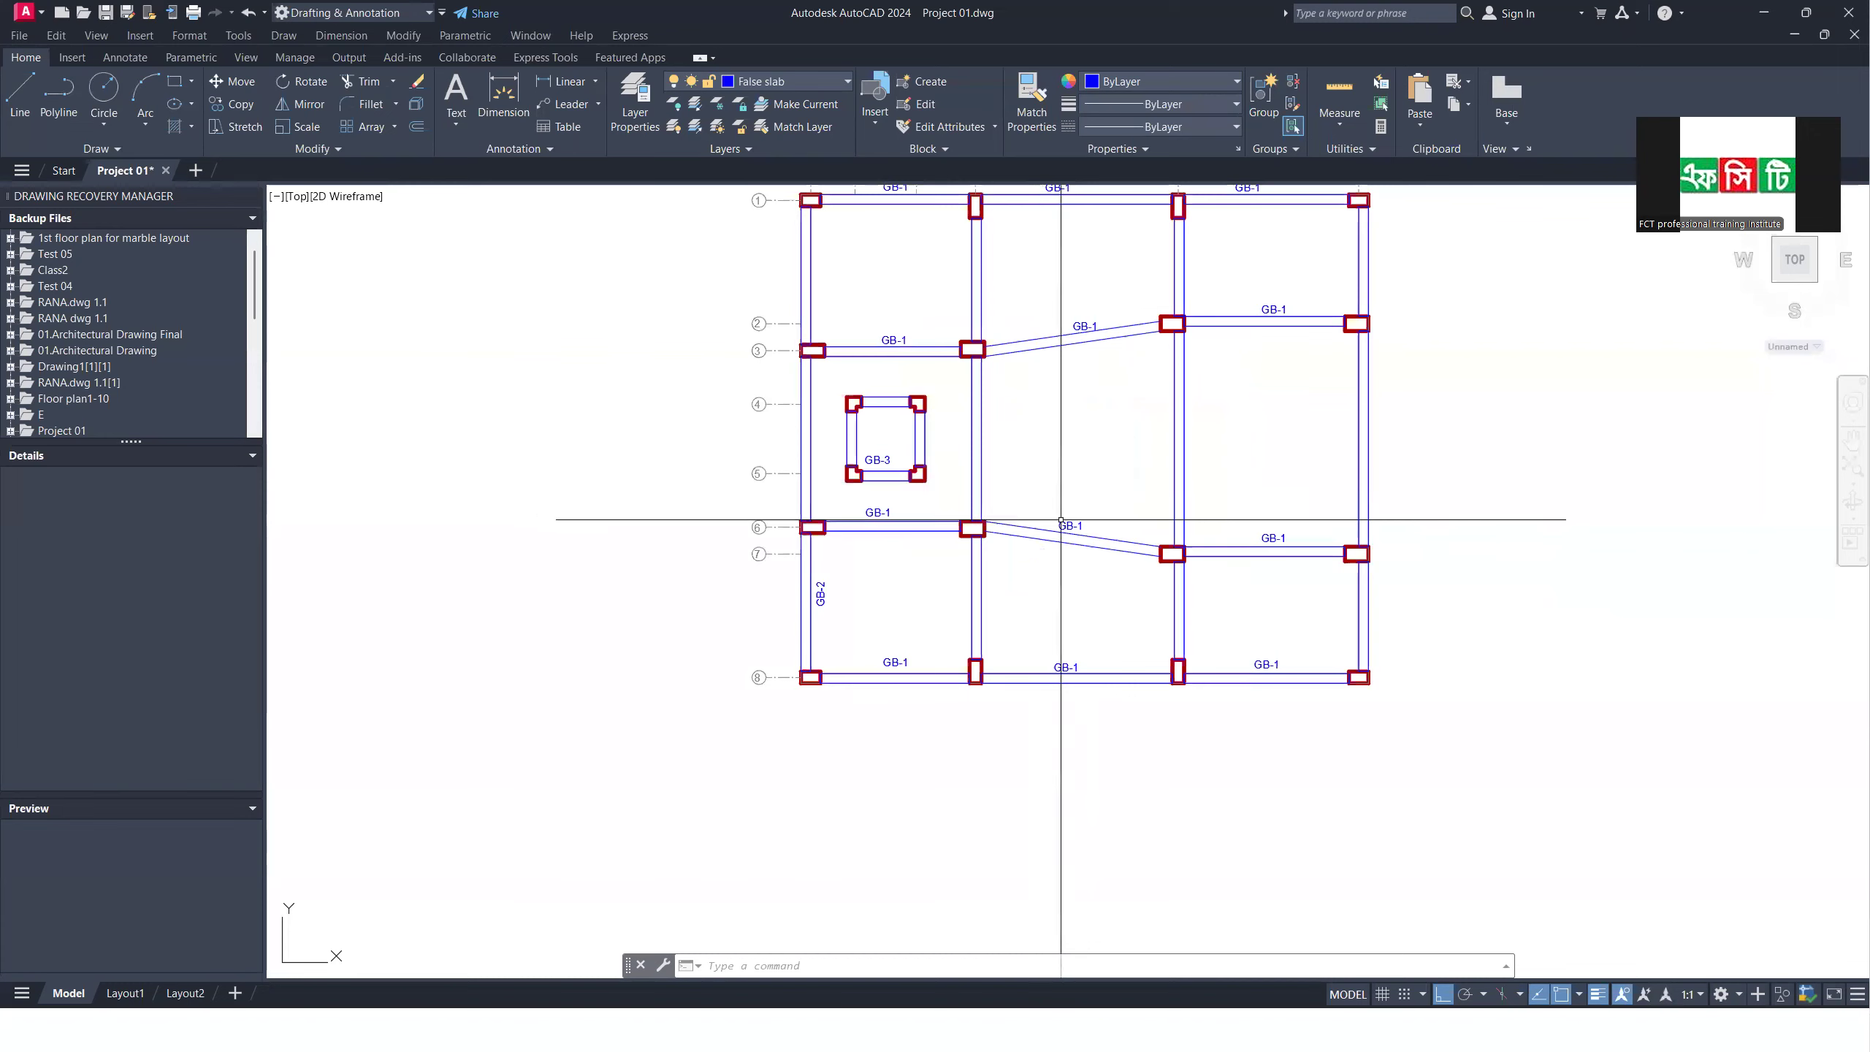
{"action": "scroll", "coordinate": [1060, 519], "scroll_direction": "up", "scroll_amount": 3}
{"action": "left_click", "coordinate": [1064, 536]}
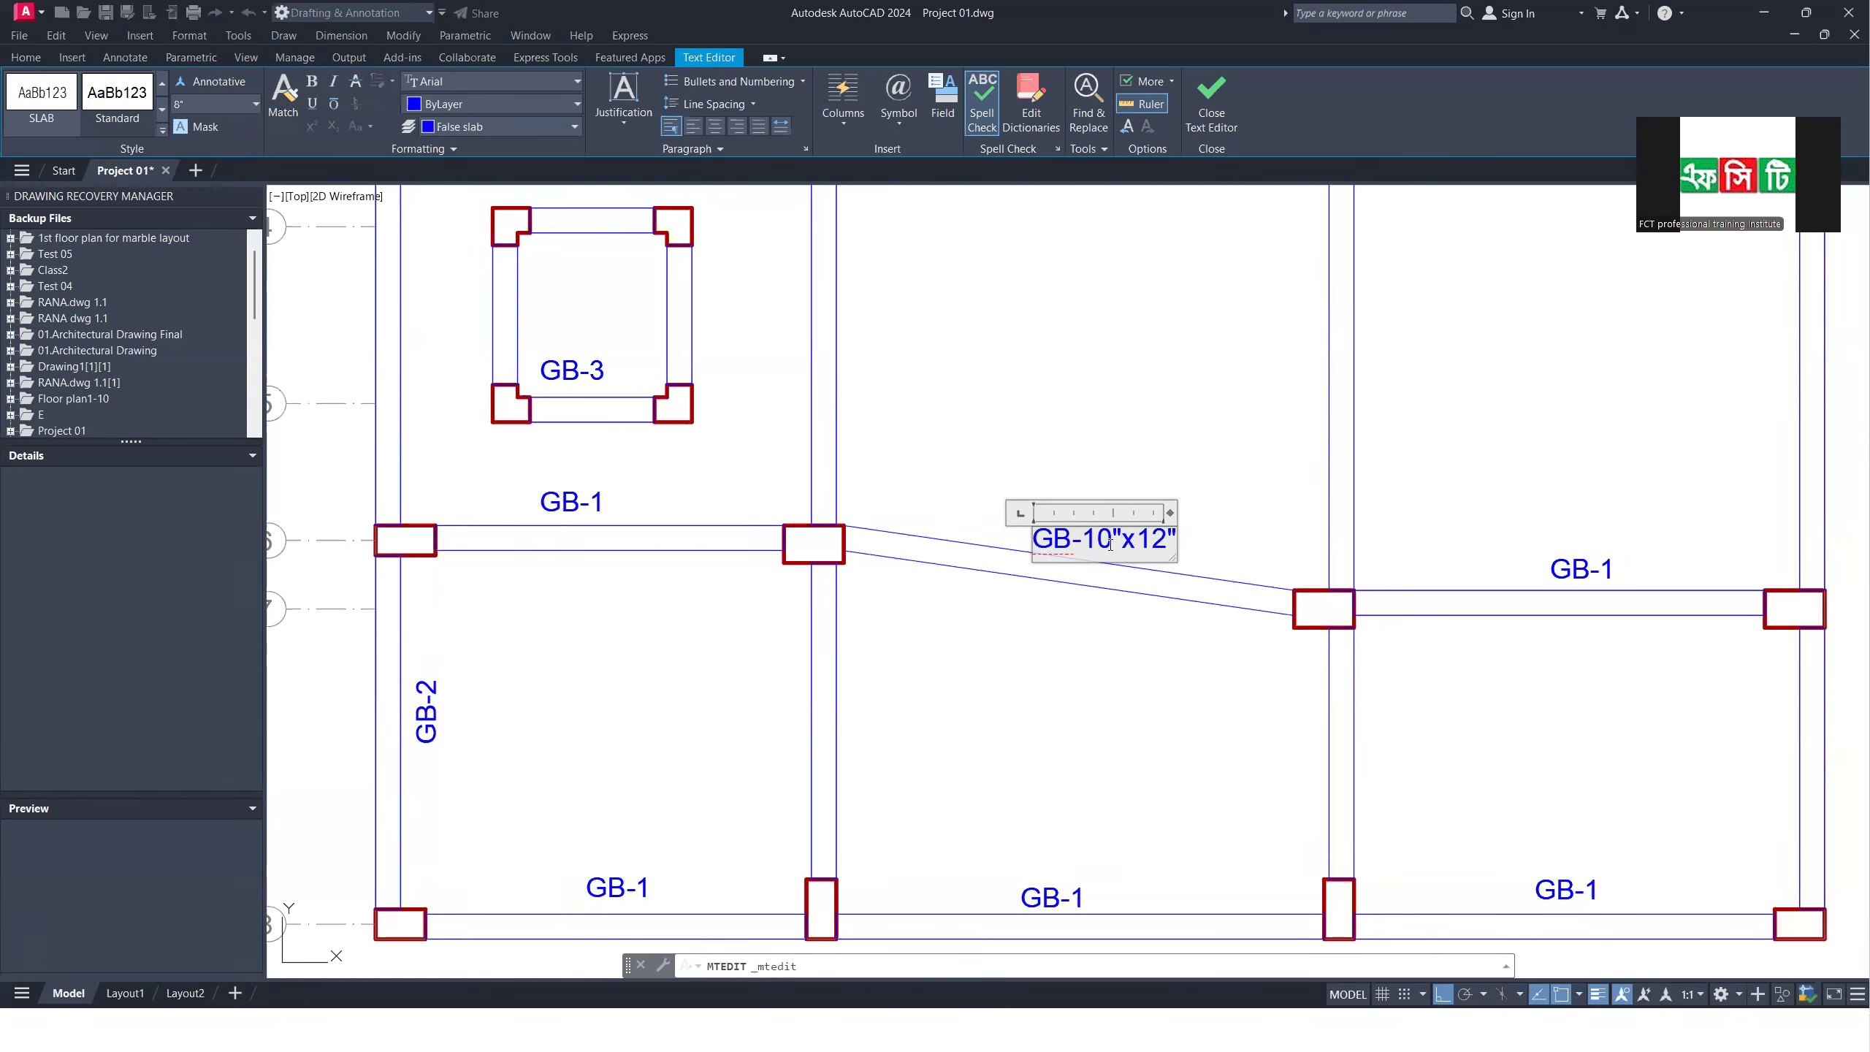
{"action": "left_click", "coordinate": [1216, 331]}
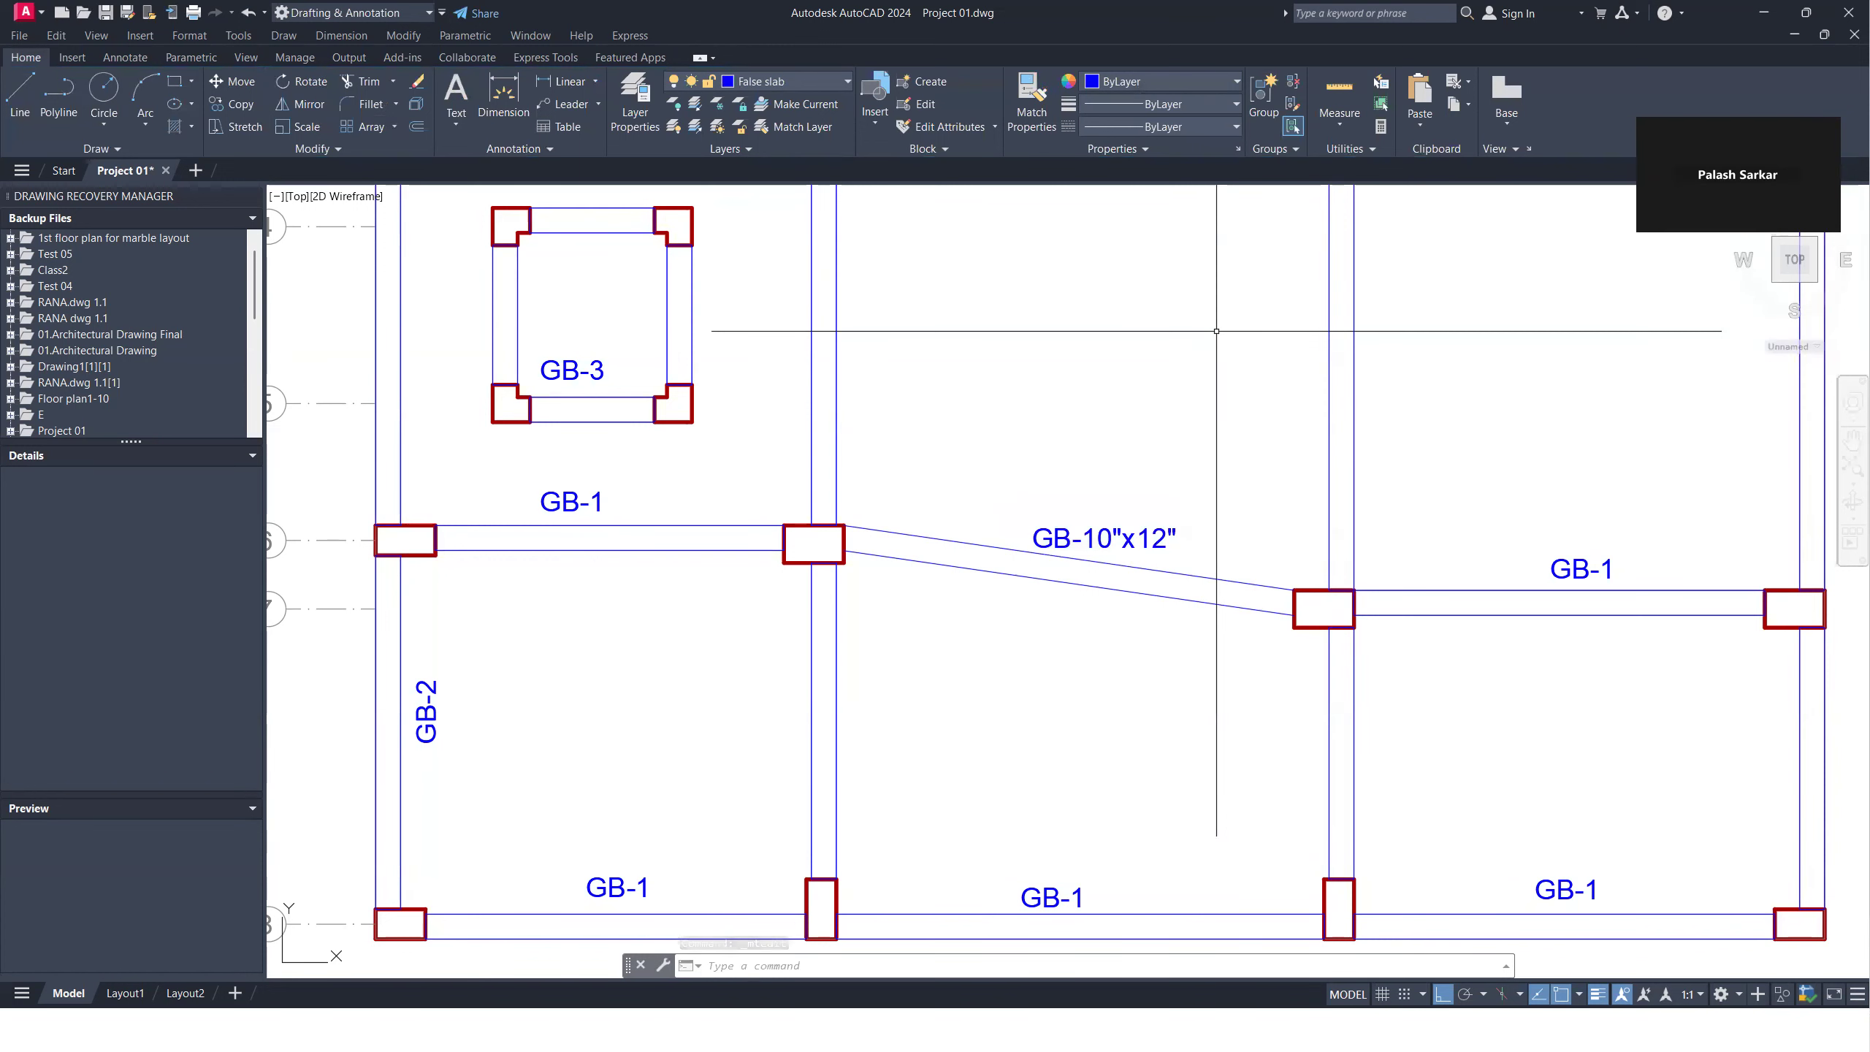
Step: Examine the labelled beam layout, then the walls and columns of the 1st to 10th floor plan
{"action": "scroll", "coordinate": [1216, 331], "scroll_direction": "down", "scroll_amount": 8}
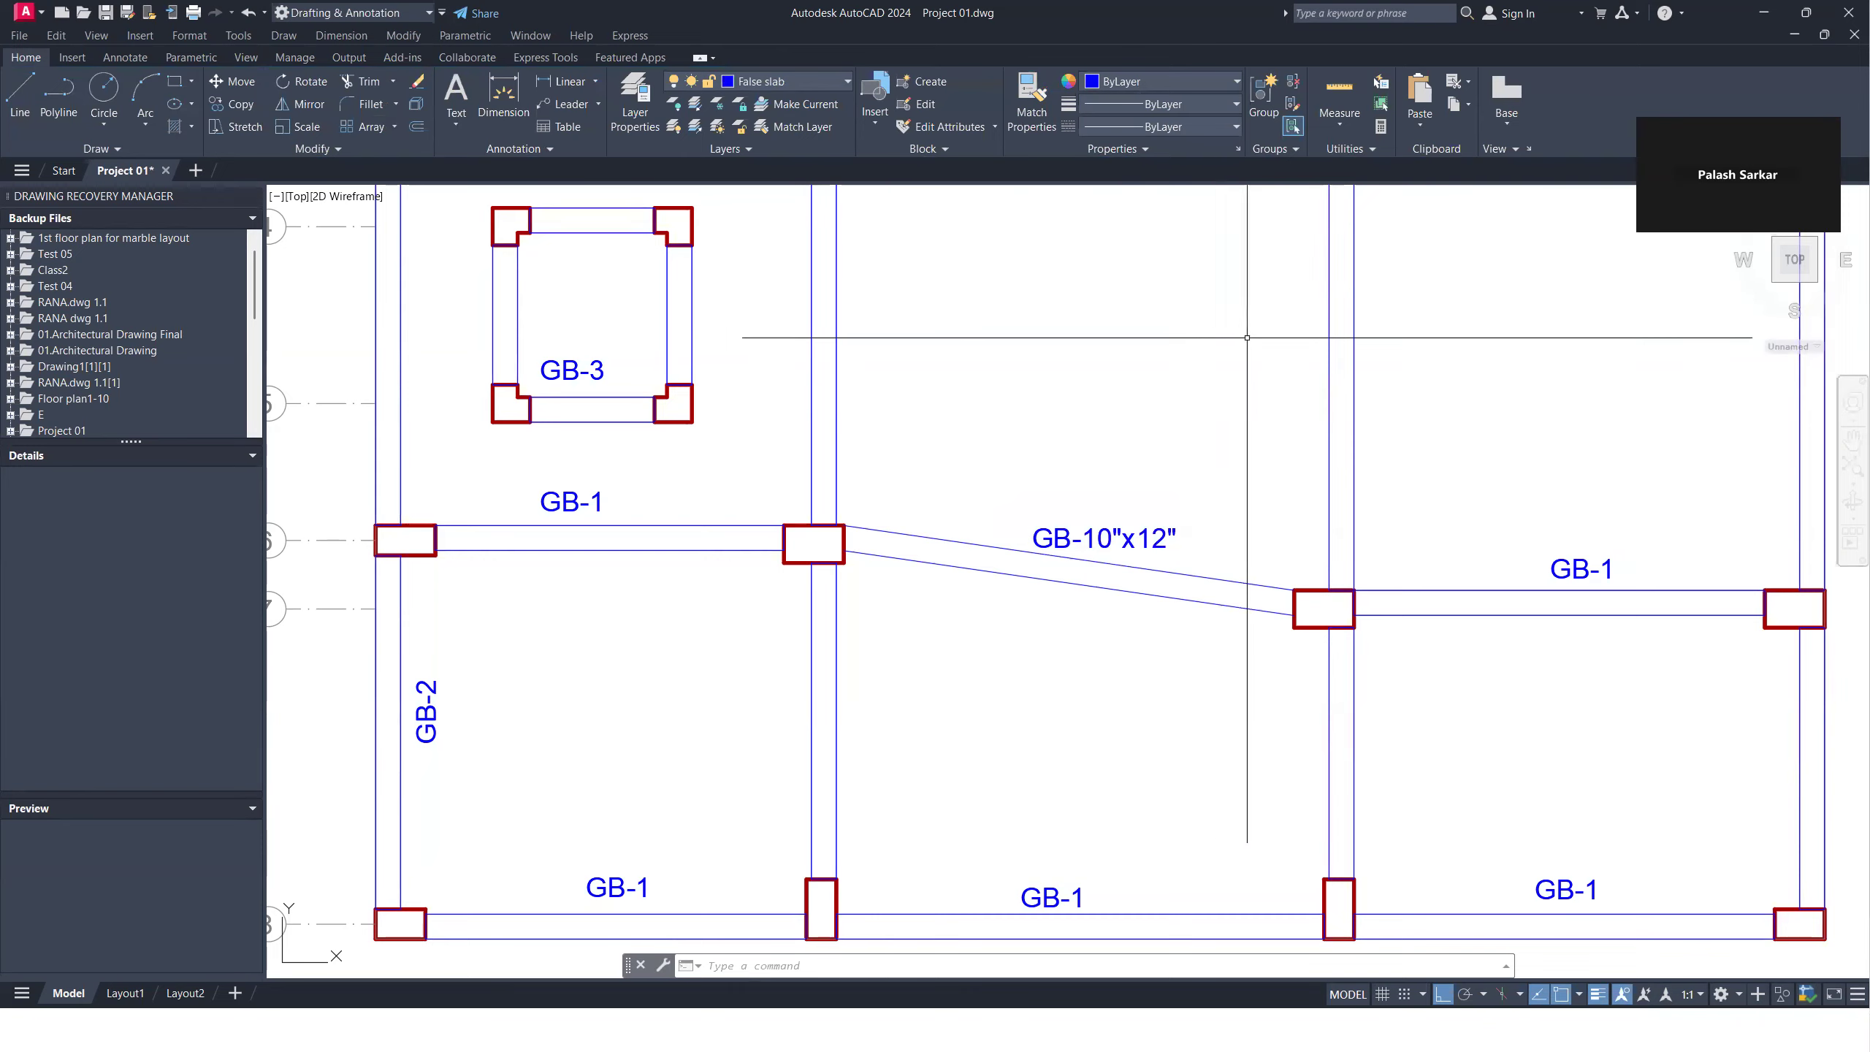
{"action": "scroll", "coordinate": [1129, 295], "scroll_direction": "up", "scroll_amount": 4}
{"action": "mouse_move", "coordinate": [1129, 295]}
{"action": "middle_mouse_down"}
{"action": "mouse_move", "coordinate": [1114, 355]}
{"action": "mouse_move", "coordinate": [1068, 388]}
{"action": "mouse_move", "coordinate": [1087, 410]}
{"action": "middle_mouse_up"}
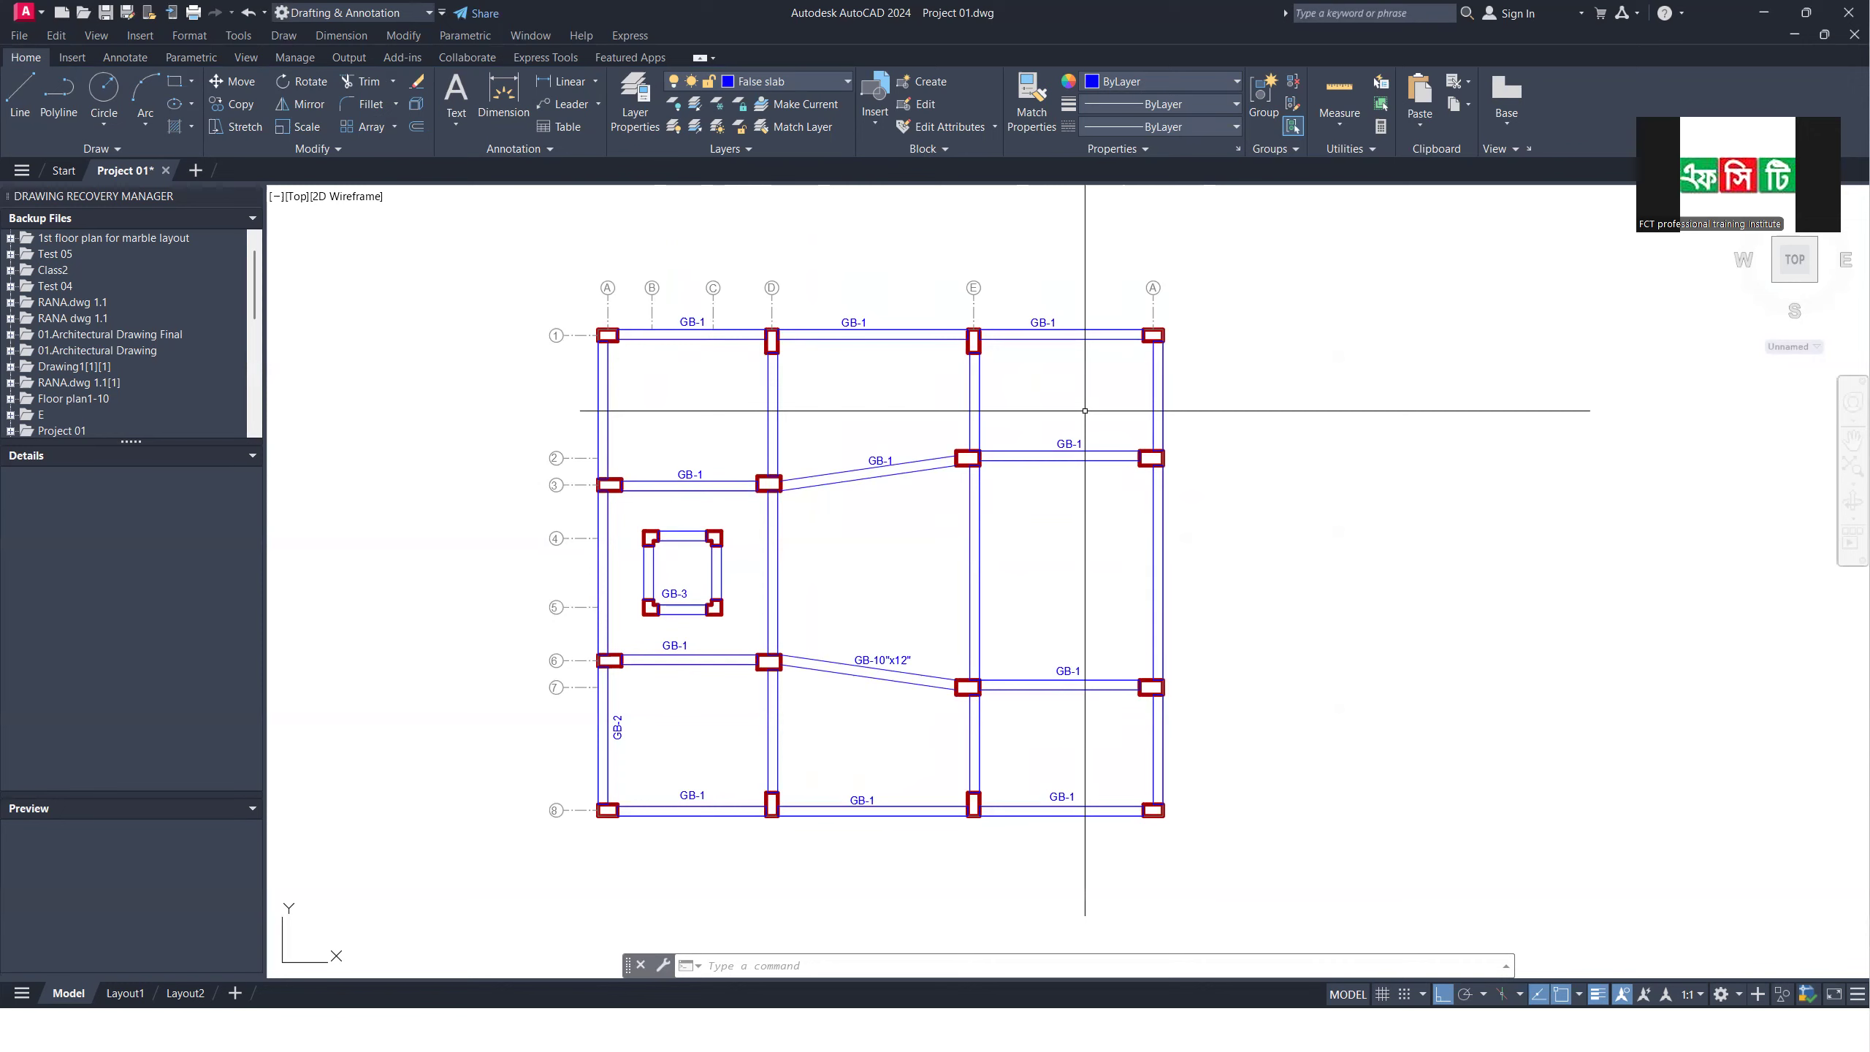
{"action": "scroll", "coordinate": [1094, 405], "scroll_direction": "down", "scroll_amount": 10}
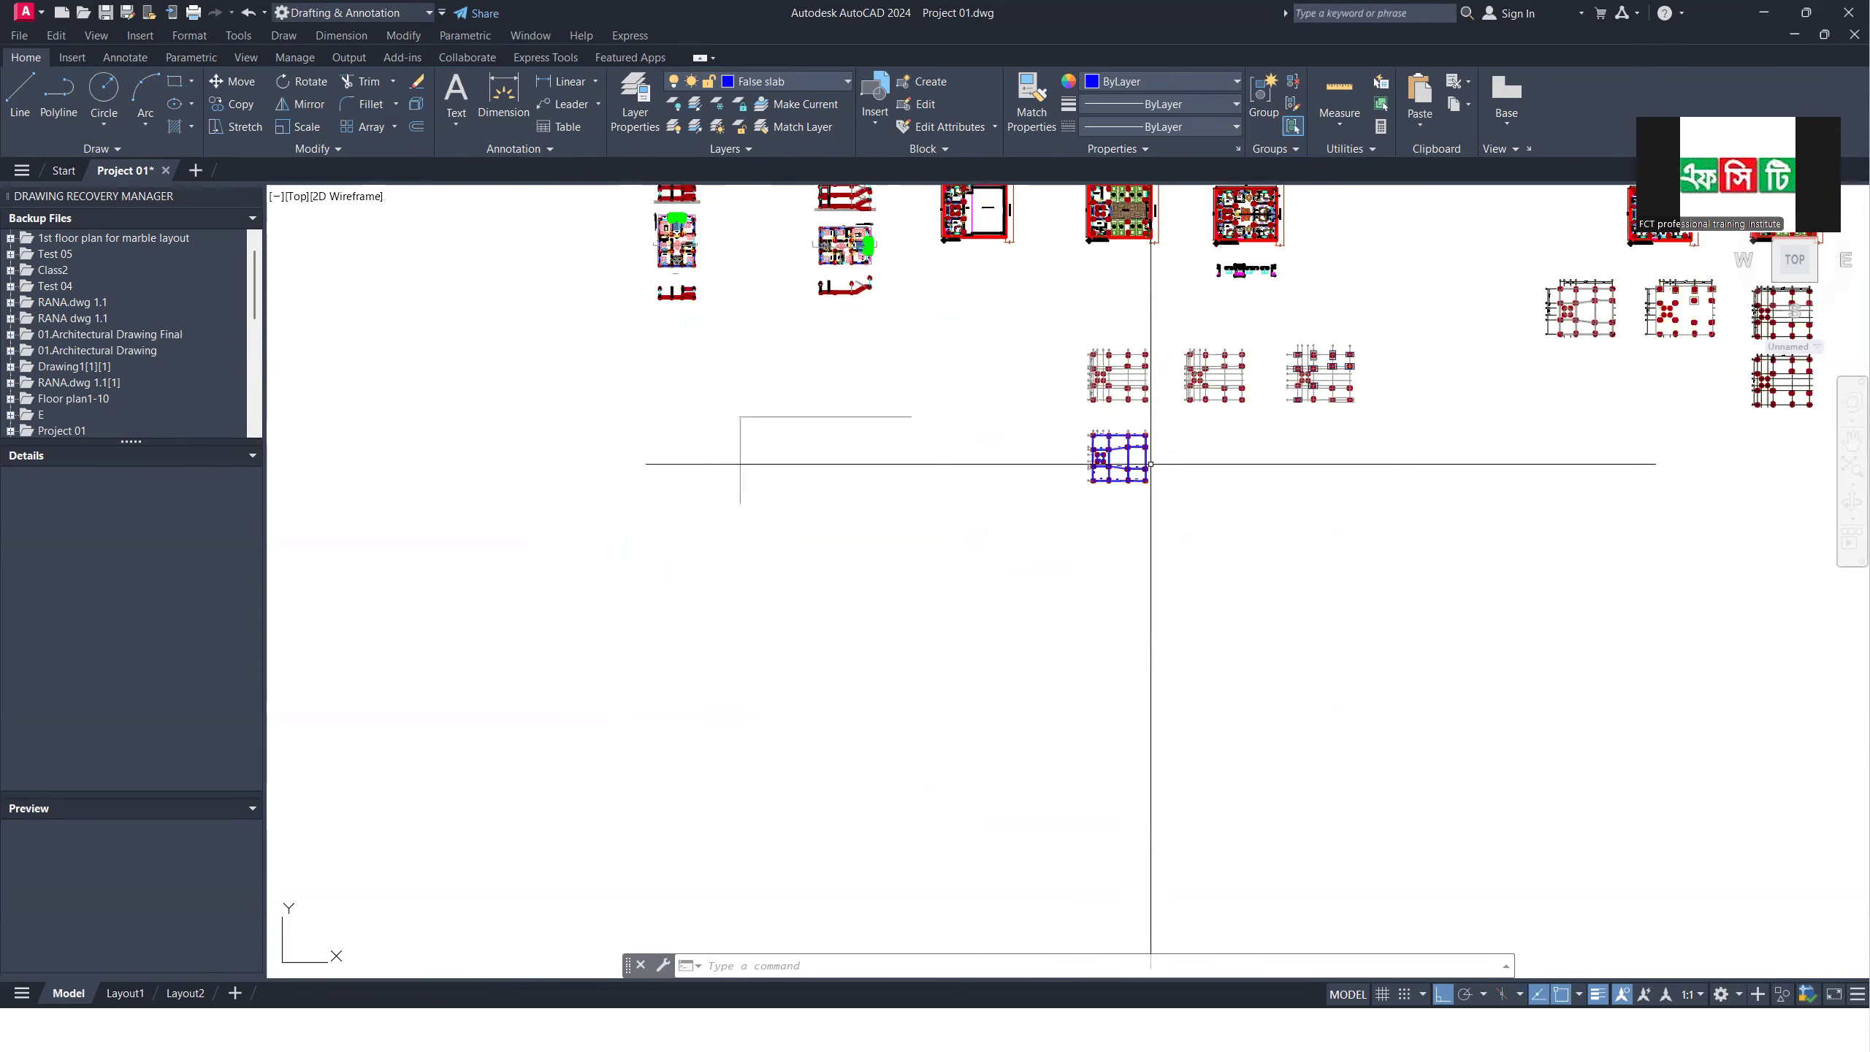
{"action": "scroll", "coordinate": [1276, 226], "scroll_direction": "up", "scroll_amount": 8}
{"action": "mouse_move", "coordinate": [1421, 265]}
{"action": "middle_mouse_down"}
{"action": "mouse_move", "coordinate": [1303, 472]}
{"action": "mouse_move", "coordinate": [1297, 563]}
{"action": "middle_mouse_up"}
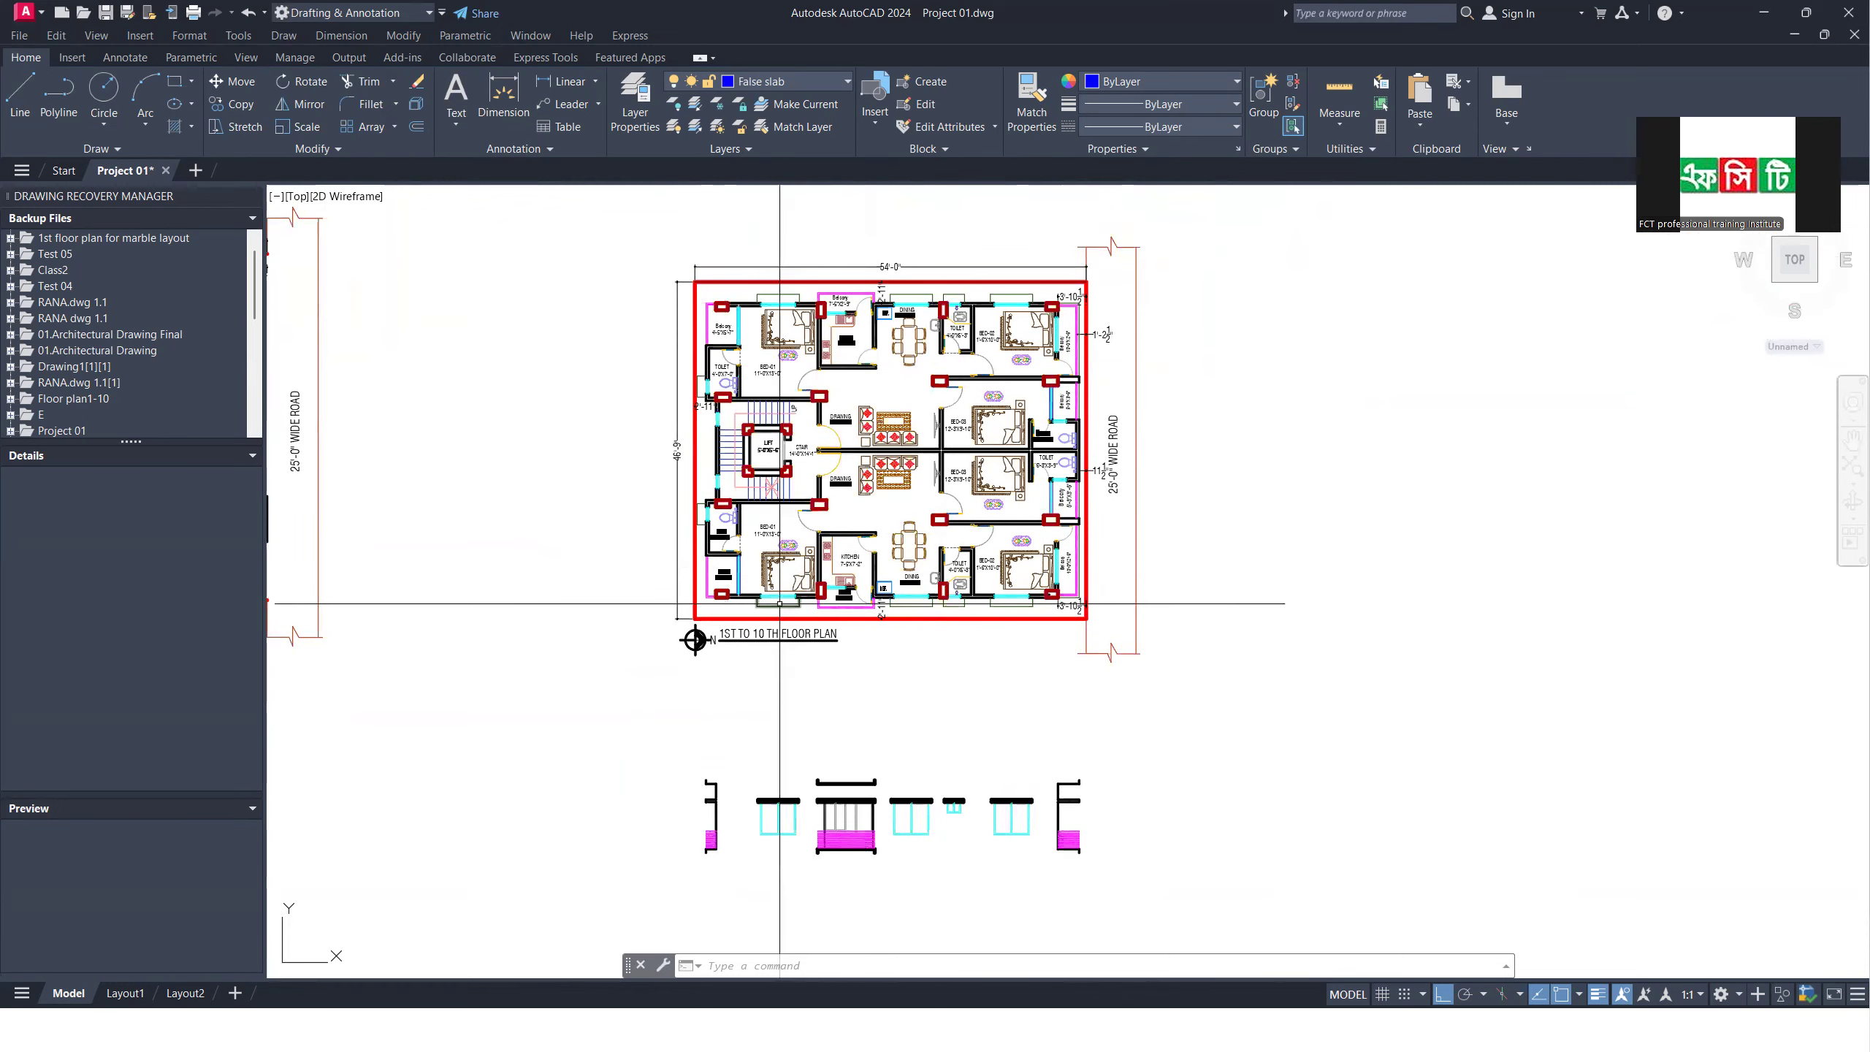
{"action": "scroll", "coordinate": [779, 604], "scroll_direction": "up", "scroll_amount": 2}
{"action": "scroll", "coordinate": [839, 516], "scroll_direction": "up", "scroll_amount": 2}
{"action": "scroll", "coordinate": [866, 559], "scroll_direction": "down", "scroll_amount": 4}
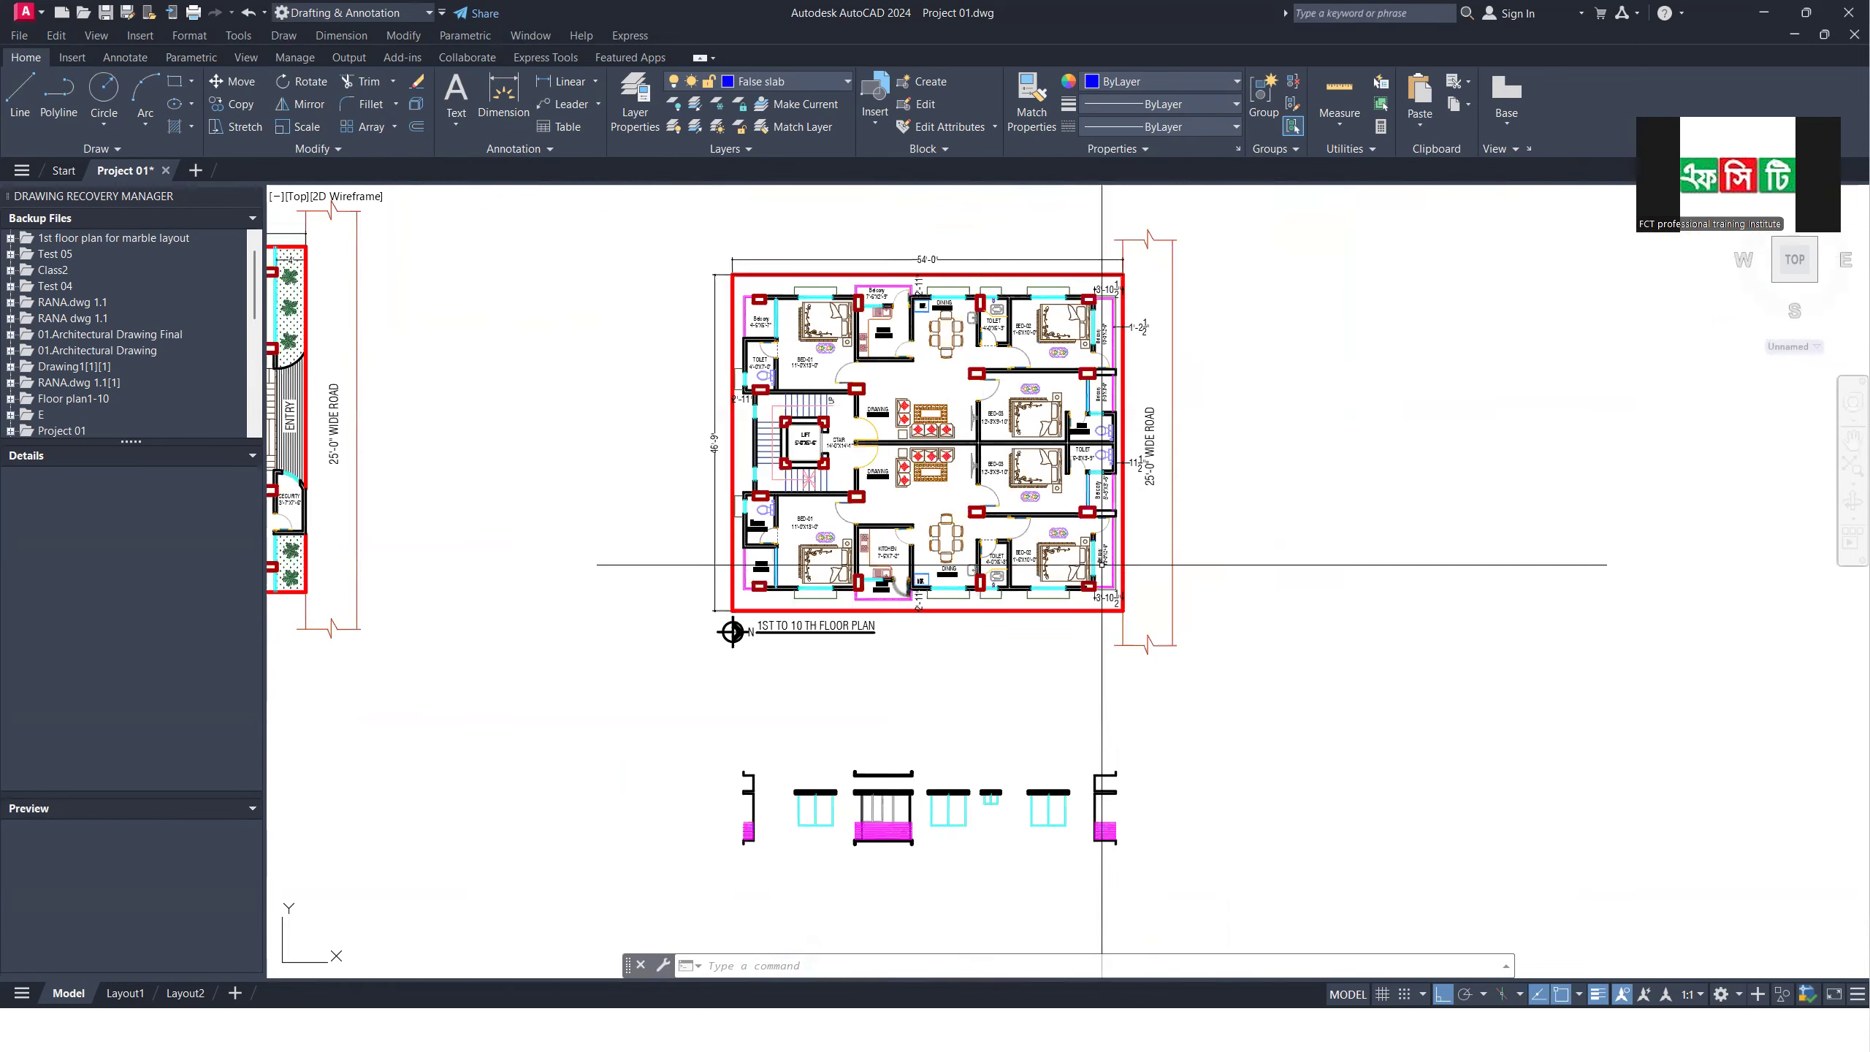
{"action": "scroll", "coordinate": [904, 568], "scroll_direction": "up", "scroll_amount": 3}
{"action": "scroll", "coordinate": [910, 563], "scroll_direction": "down", "scroll_amount": 1}
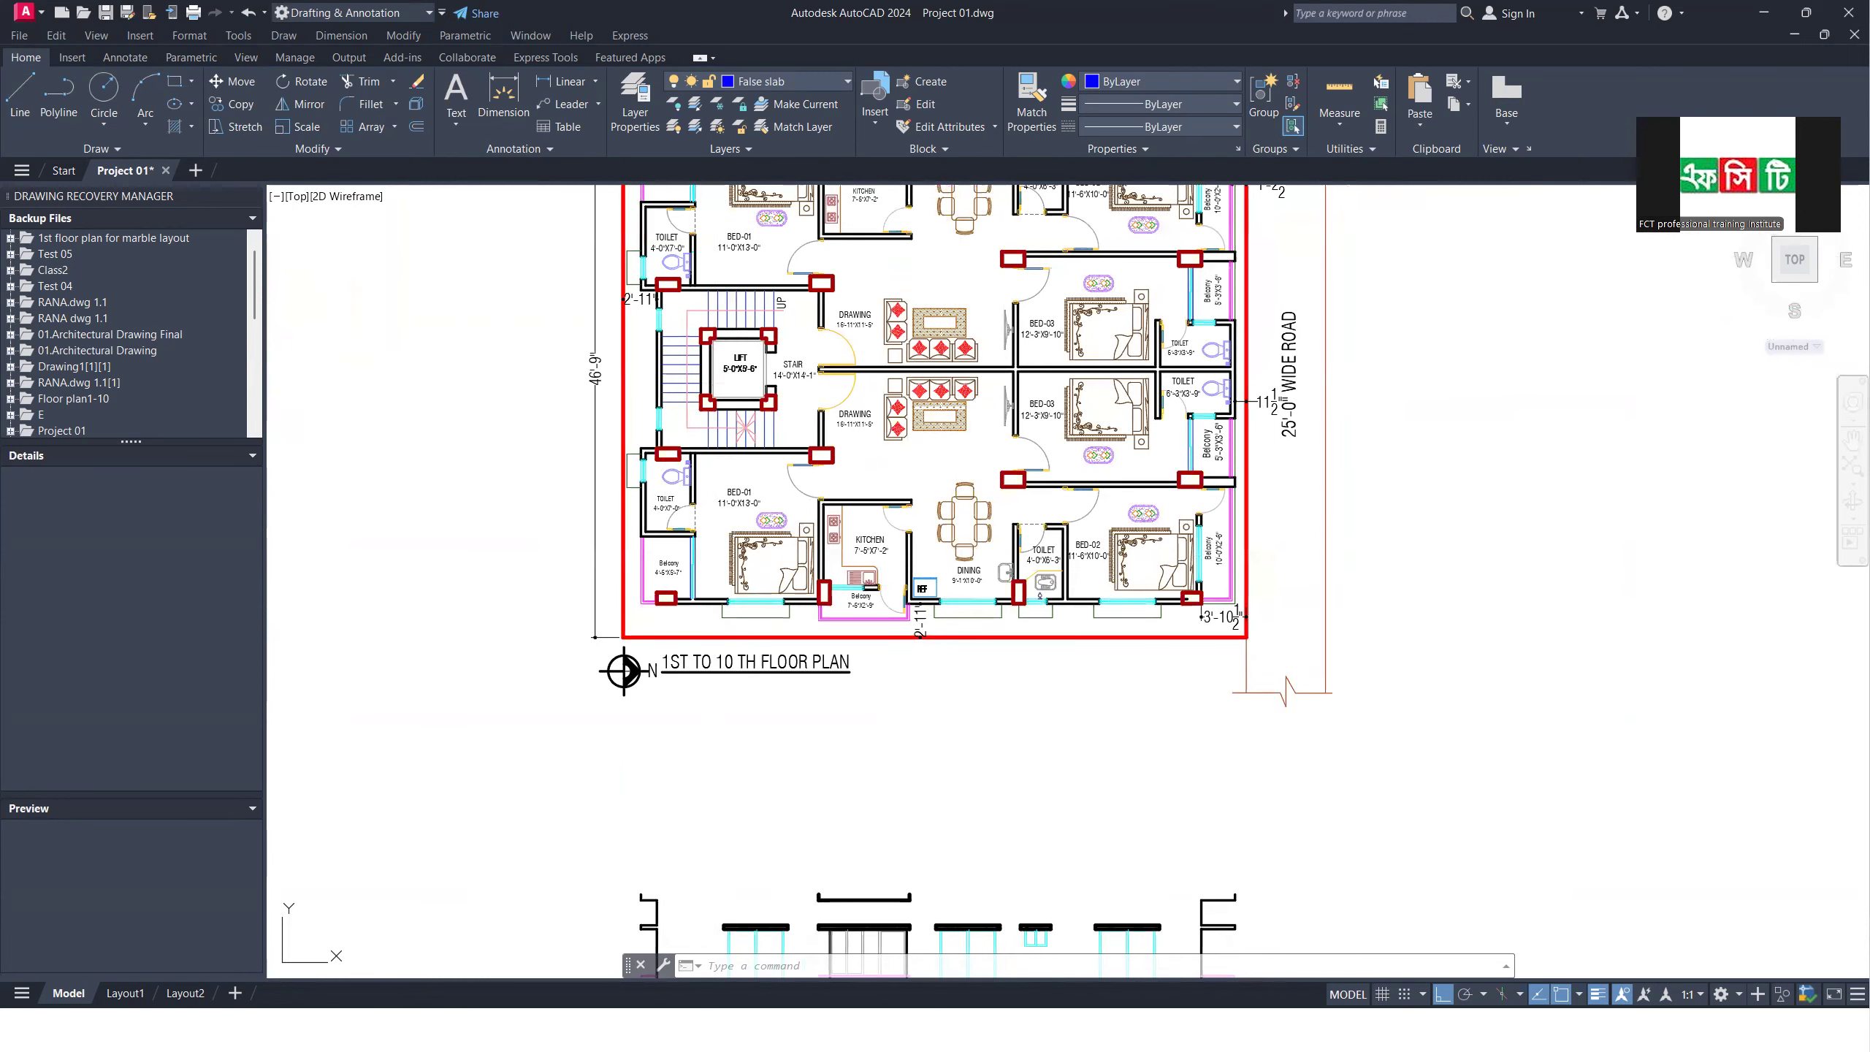
Step: Isolate the wall and column layers of the 1st to 10th floor plan
{"action": "scroll", "coordinate": [672, 593], "scroll_direction": "up", "scroll_amount": 2}
{"action": "left_click", "coordinate": [682, 608]}
{"action": "left_click", "coordinate": [672, 593]}
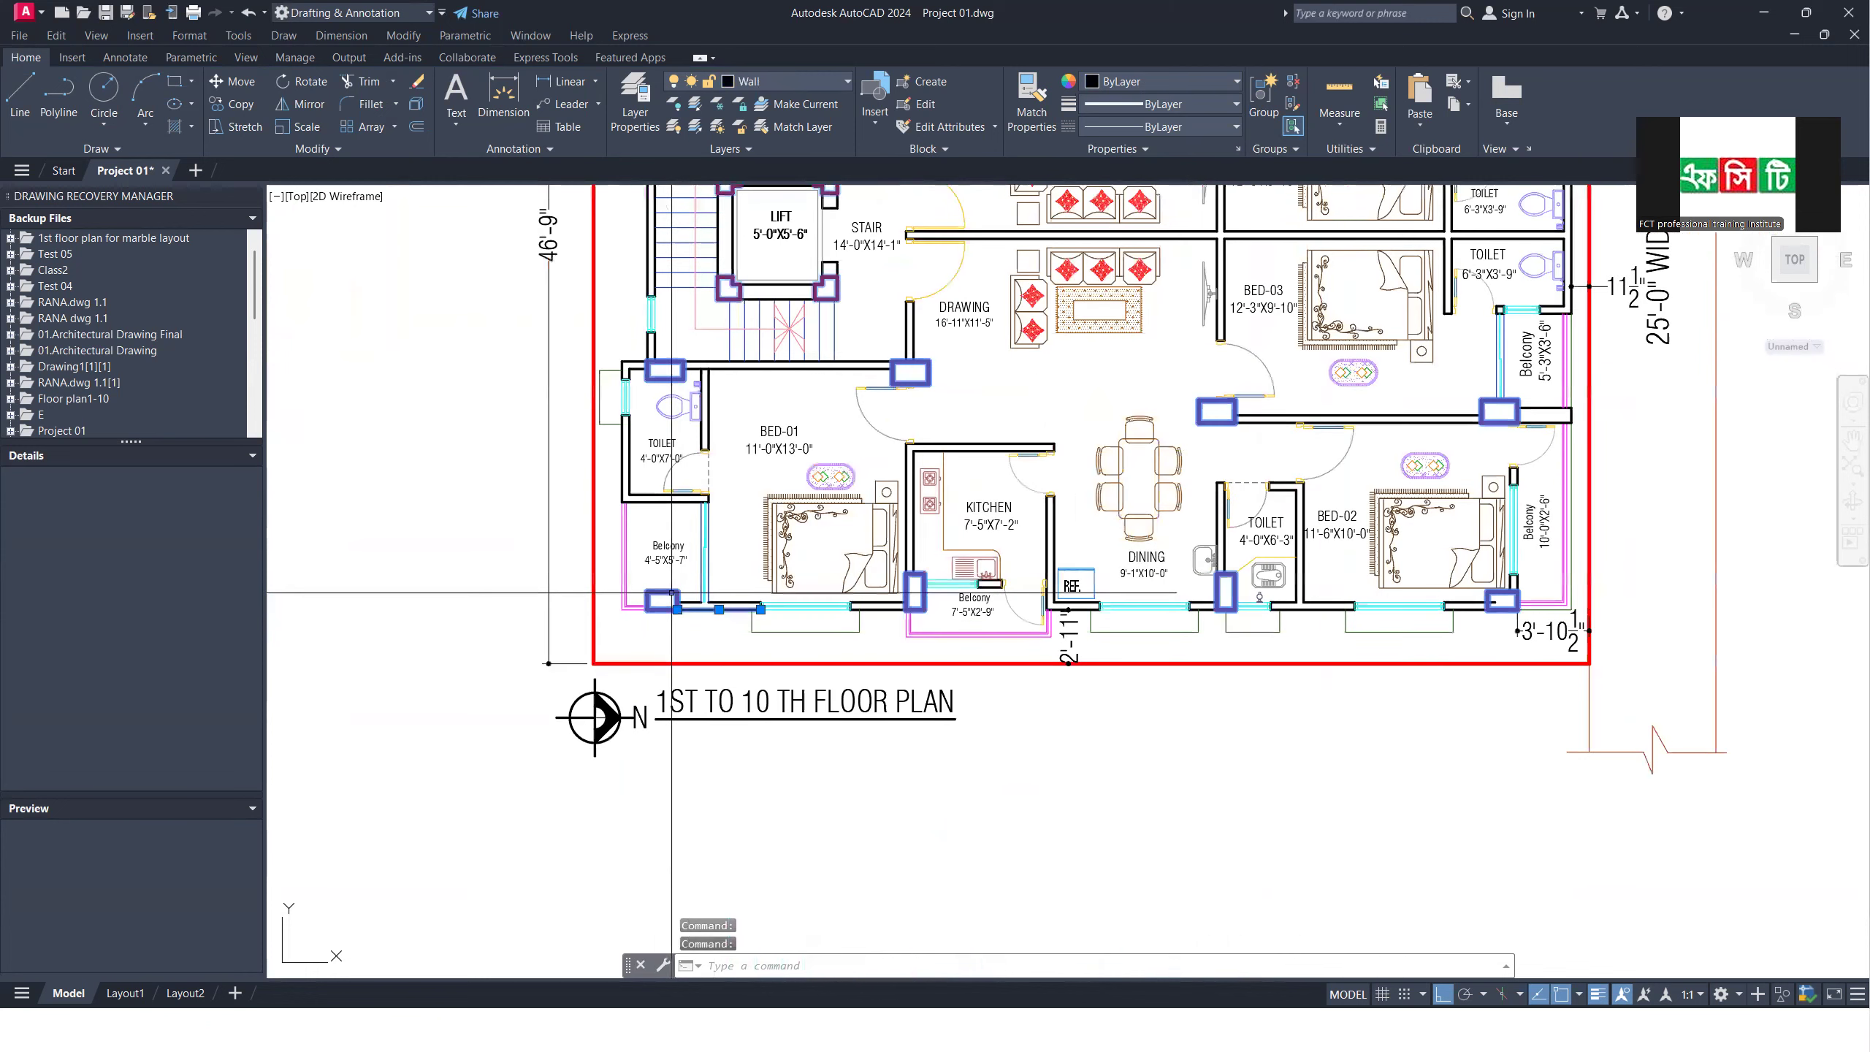
{"action": "left_click", "coordinate": [698, 107]}
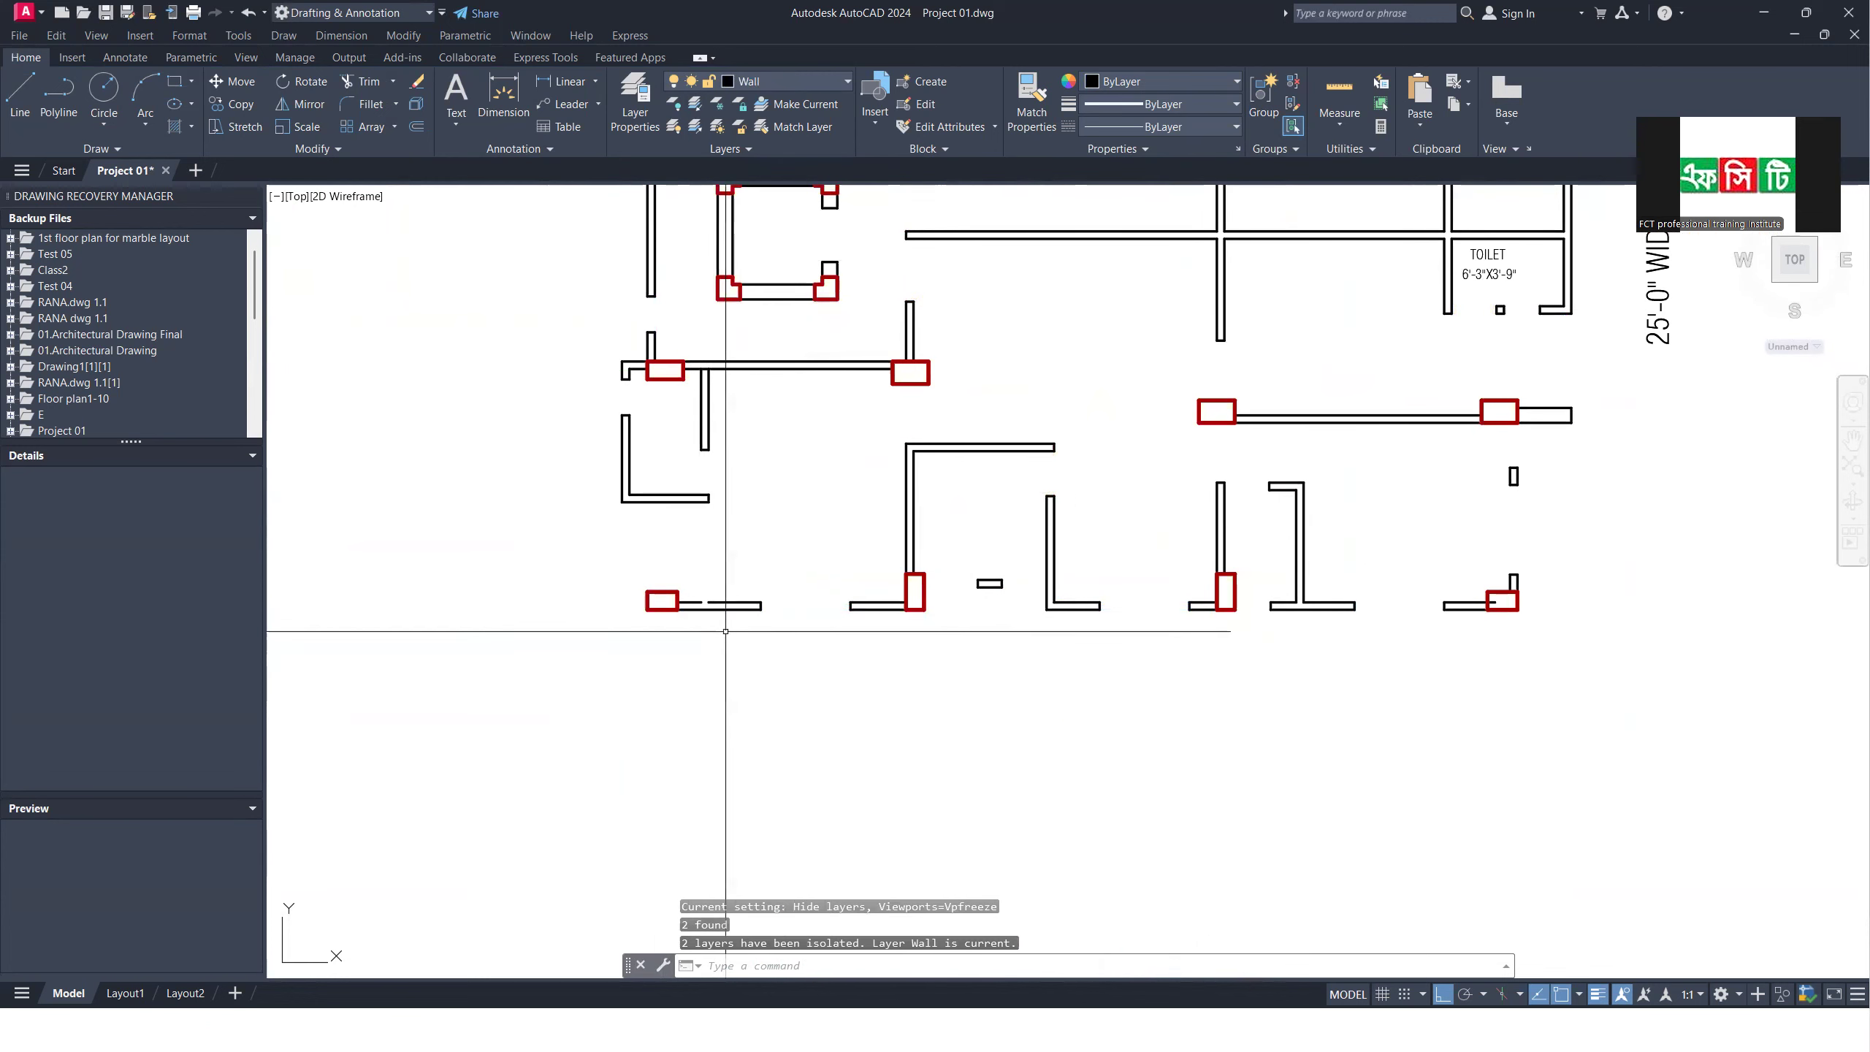
{"action": "scroll", "coordinate": [1231, 680], "scroll_direction": "down", "scroll_amount": 3}
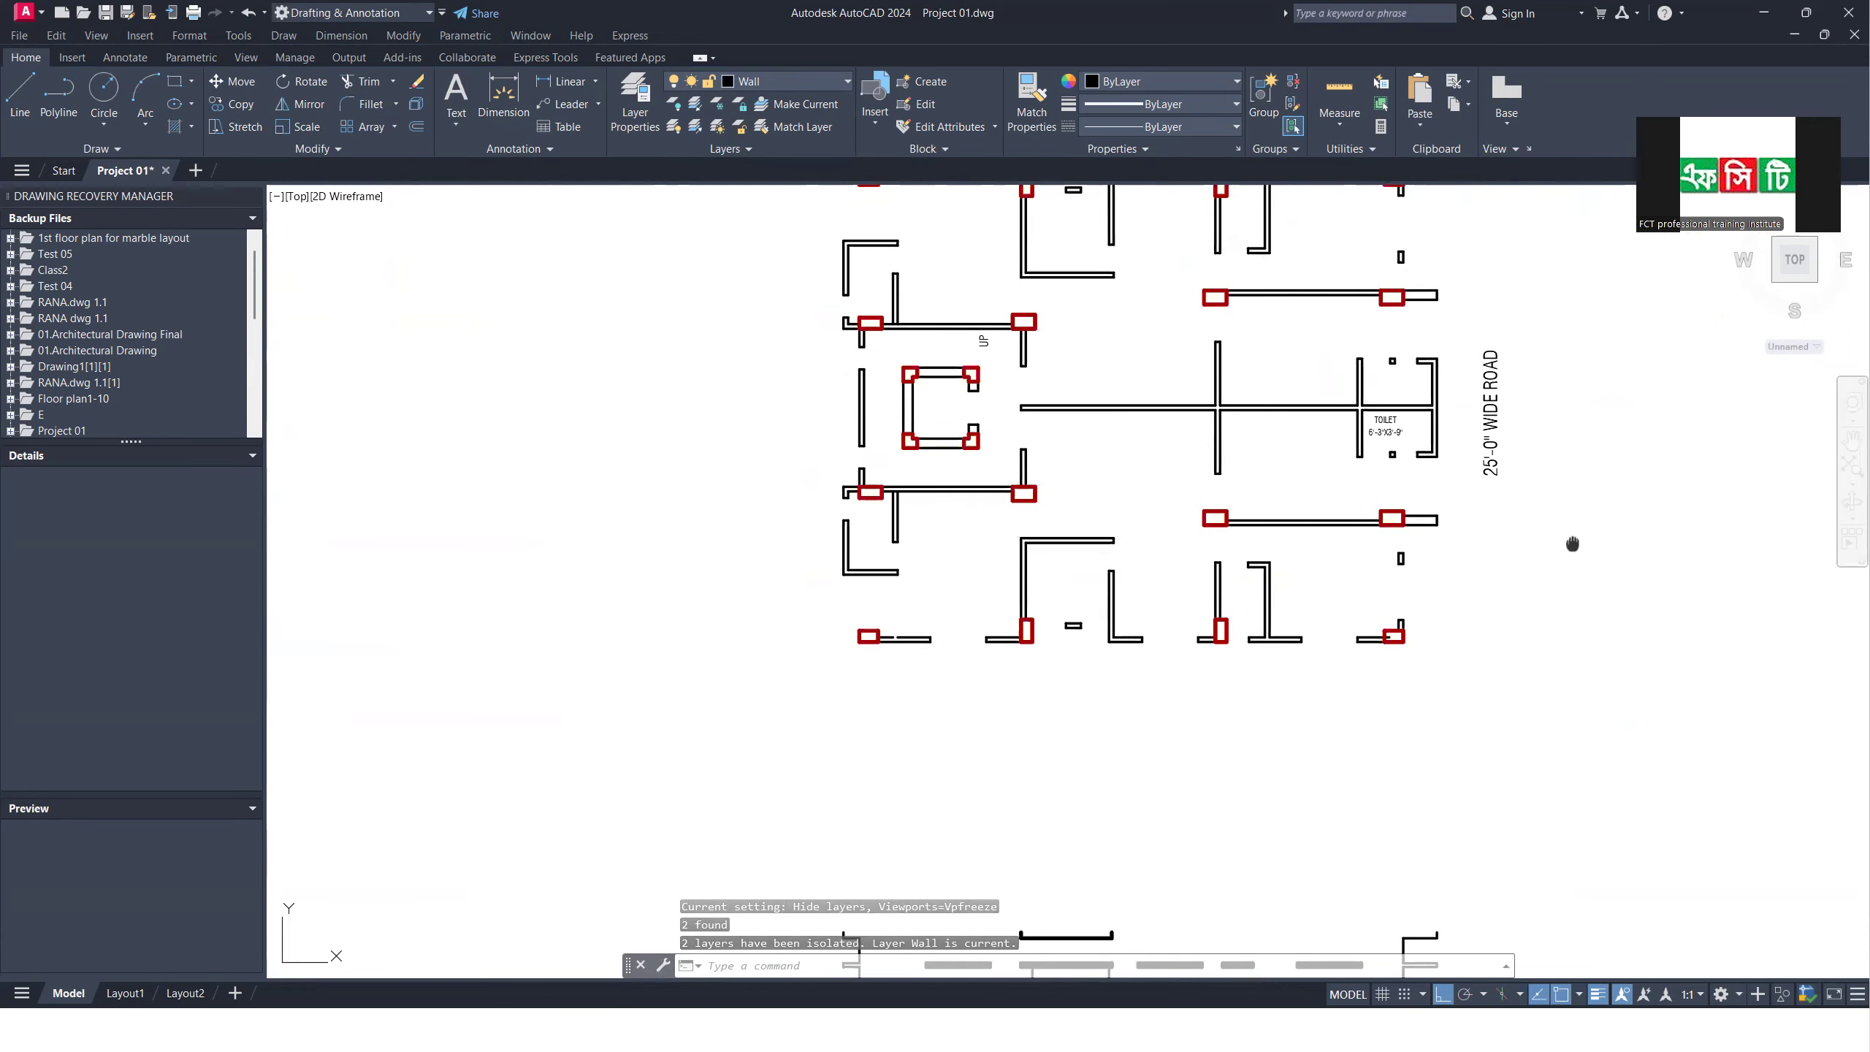
{"action": "middle_click_drag", "start_coordinate": [1572, 543], "coordinate": [1513, 626]}
{"action": "key", "text": "Escape"}
{"action": "key", "text": "Escape"}
{"action": "scroll", "coordinate": [766, 814], "scroll_direction": "up", "scroll_amount": 2}
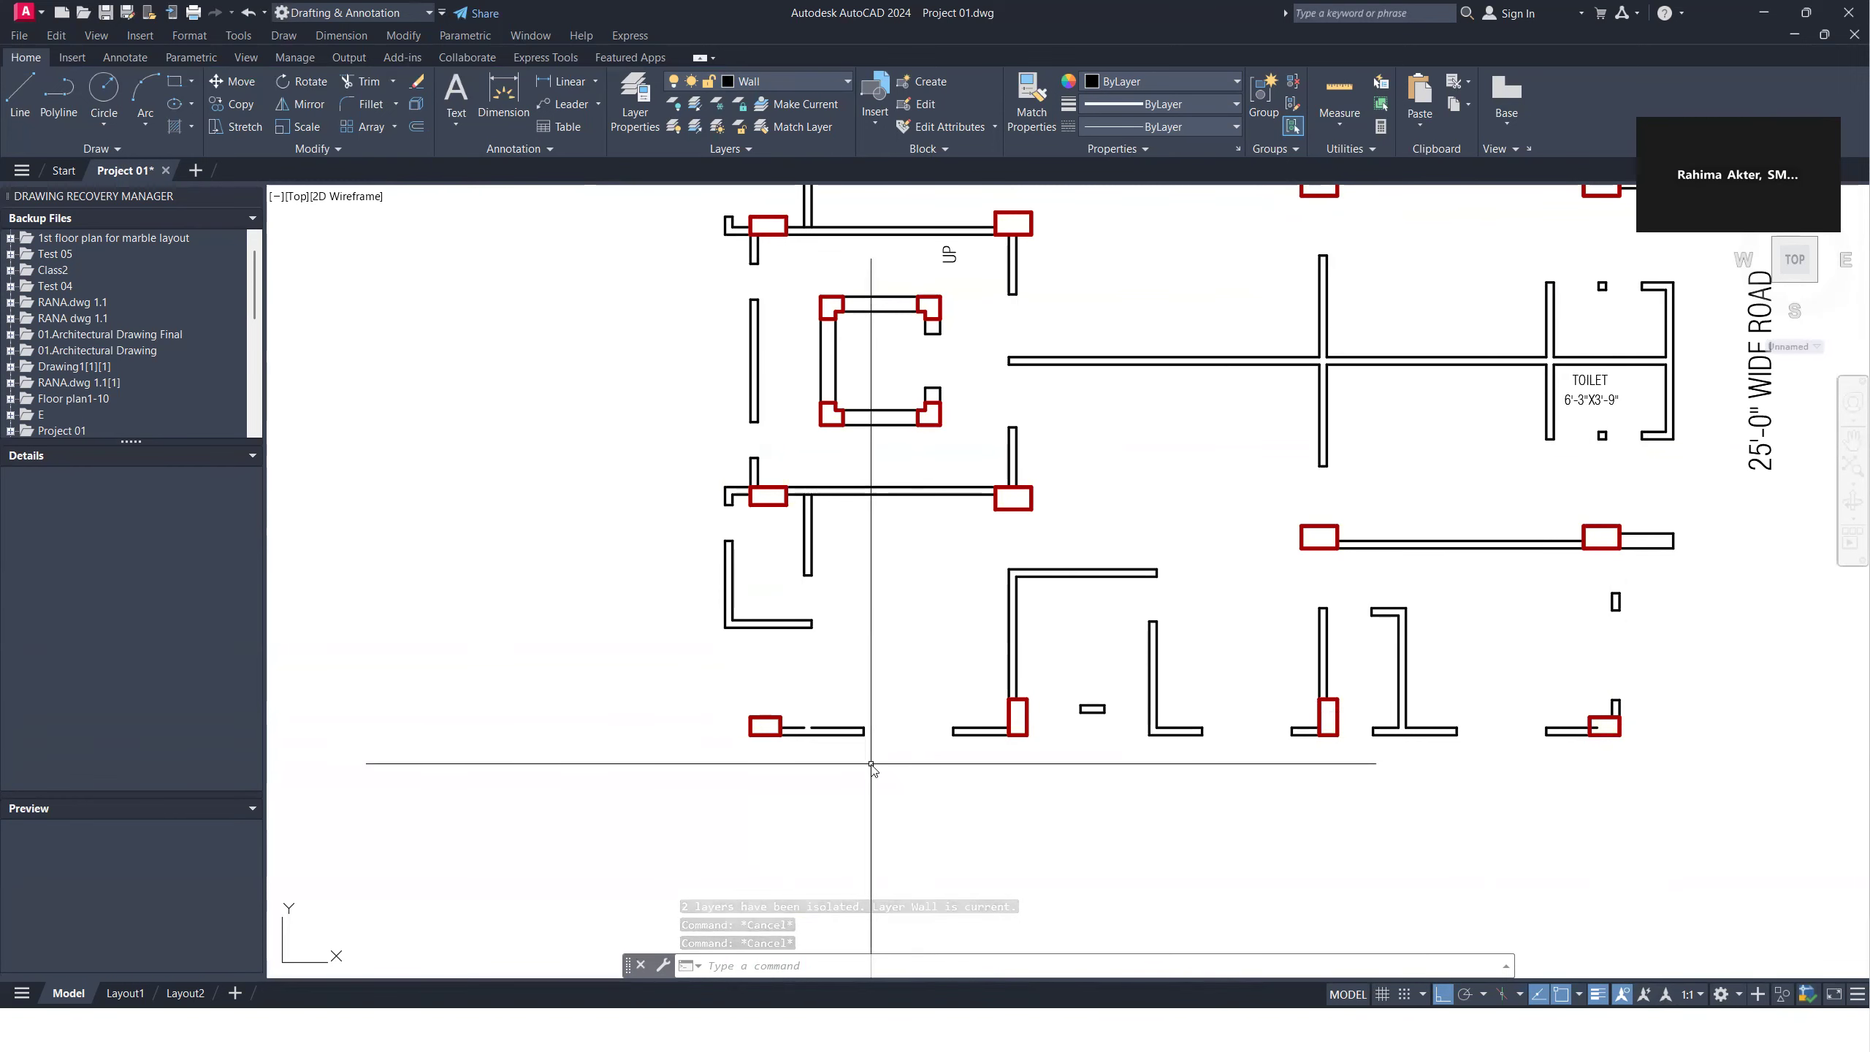
{"action": "type", "text": "xl"}
{"action": "key", "text": "Return"}
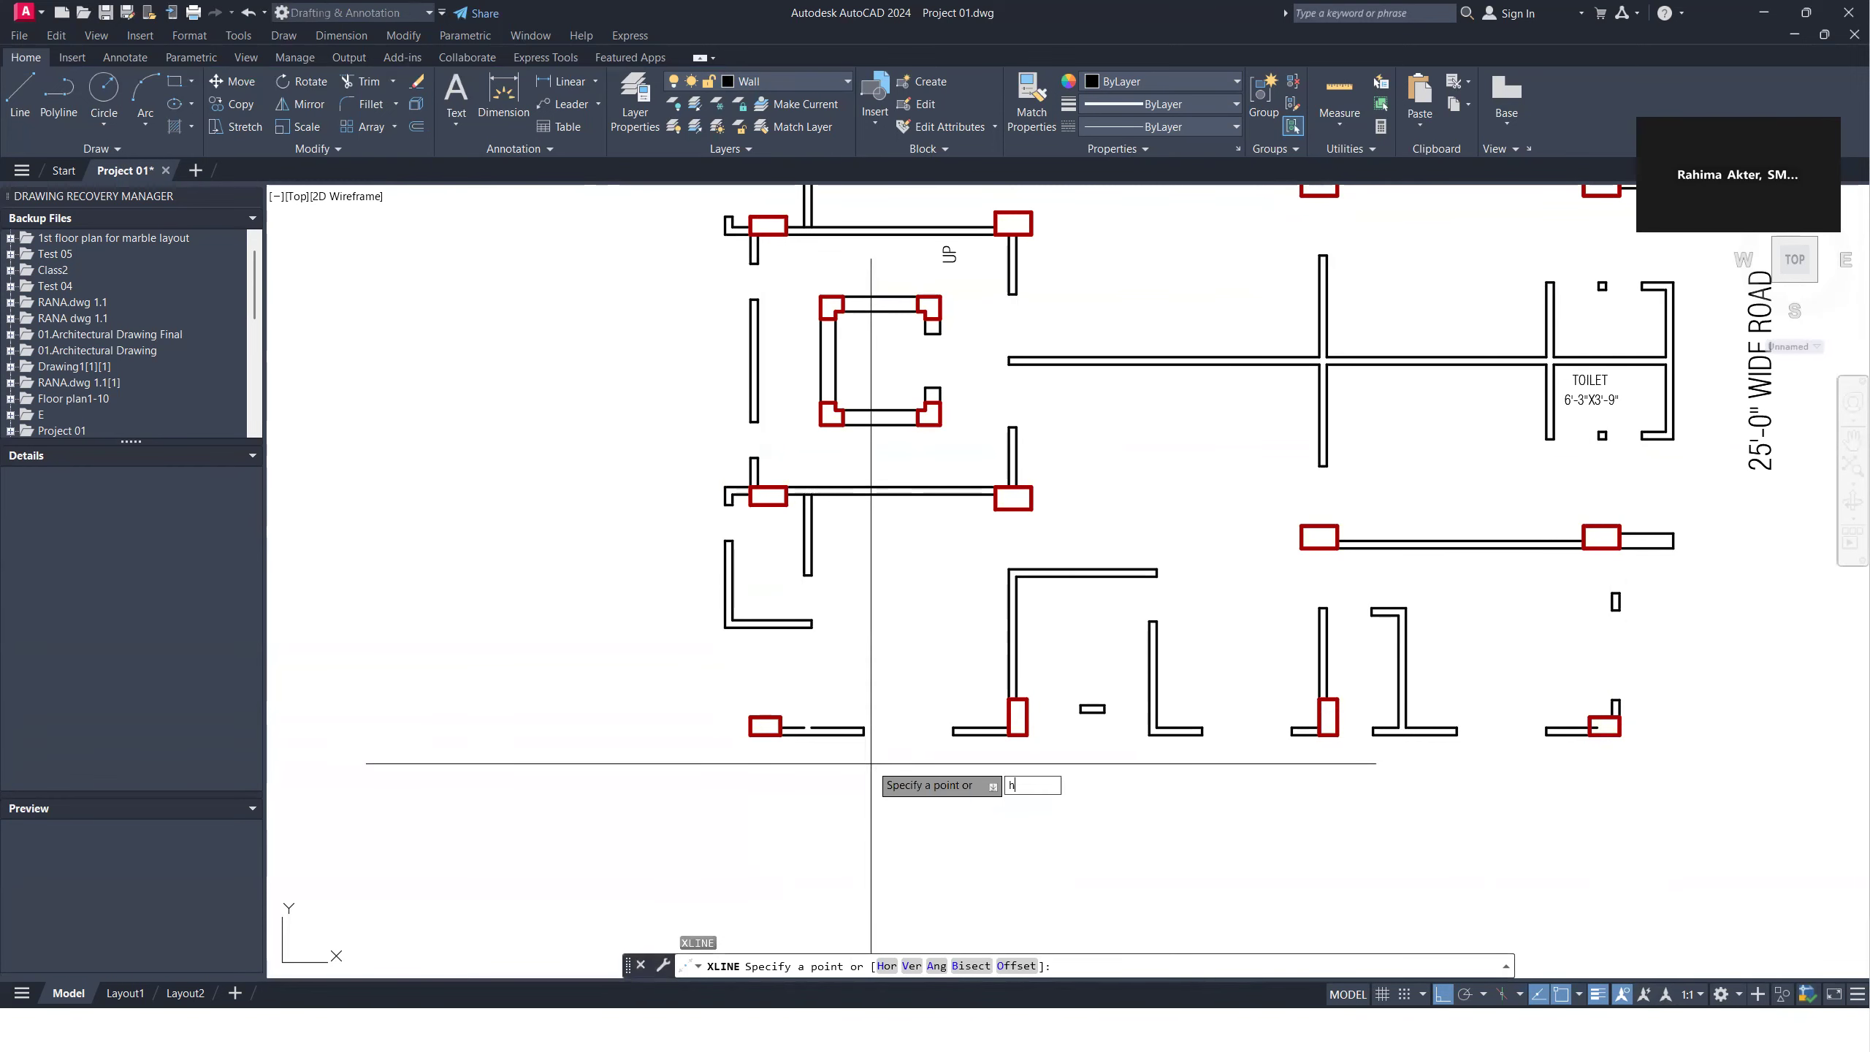
{"action": "key", "text": "Return"}
{"action": "key", "text": "Escape"}
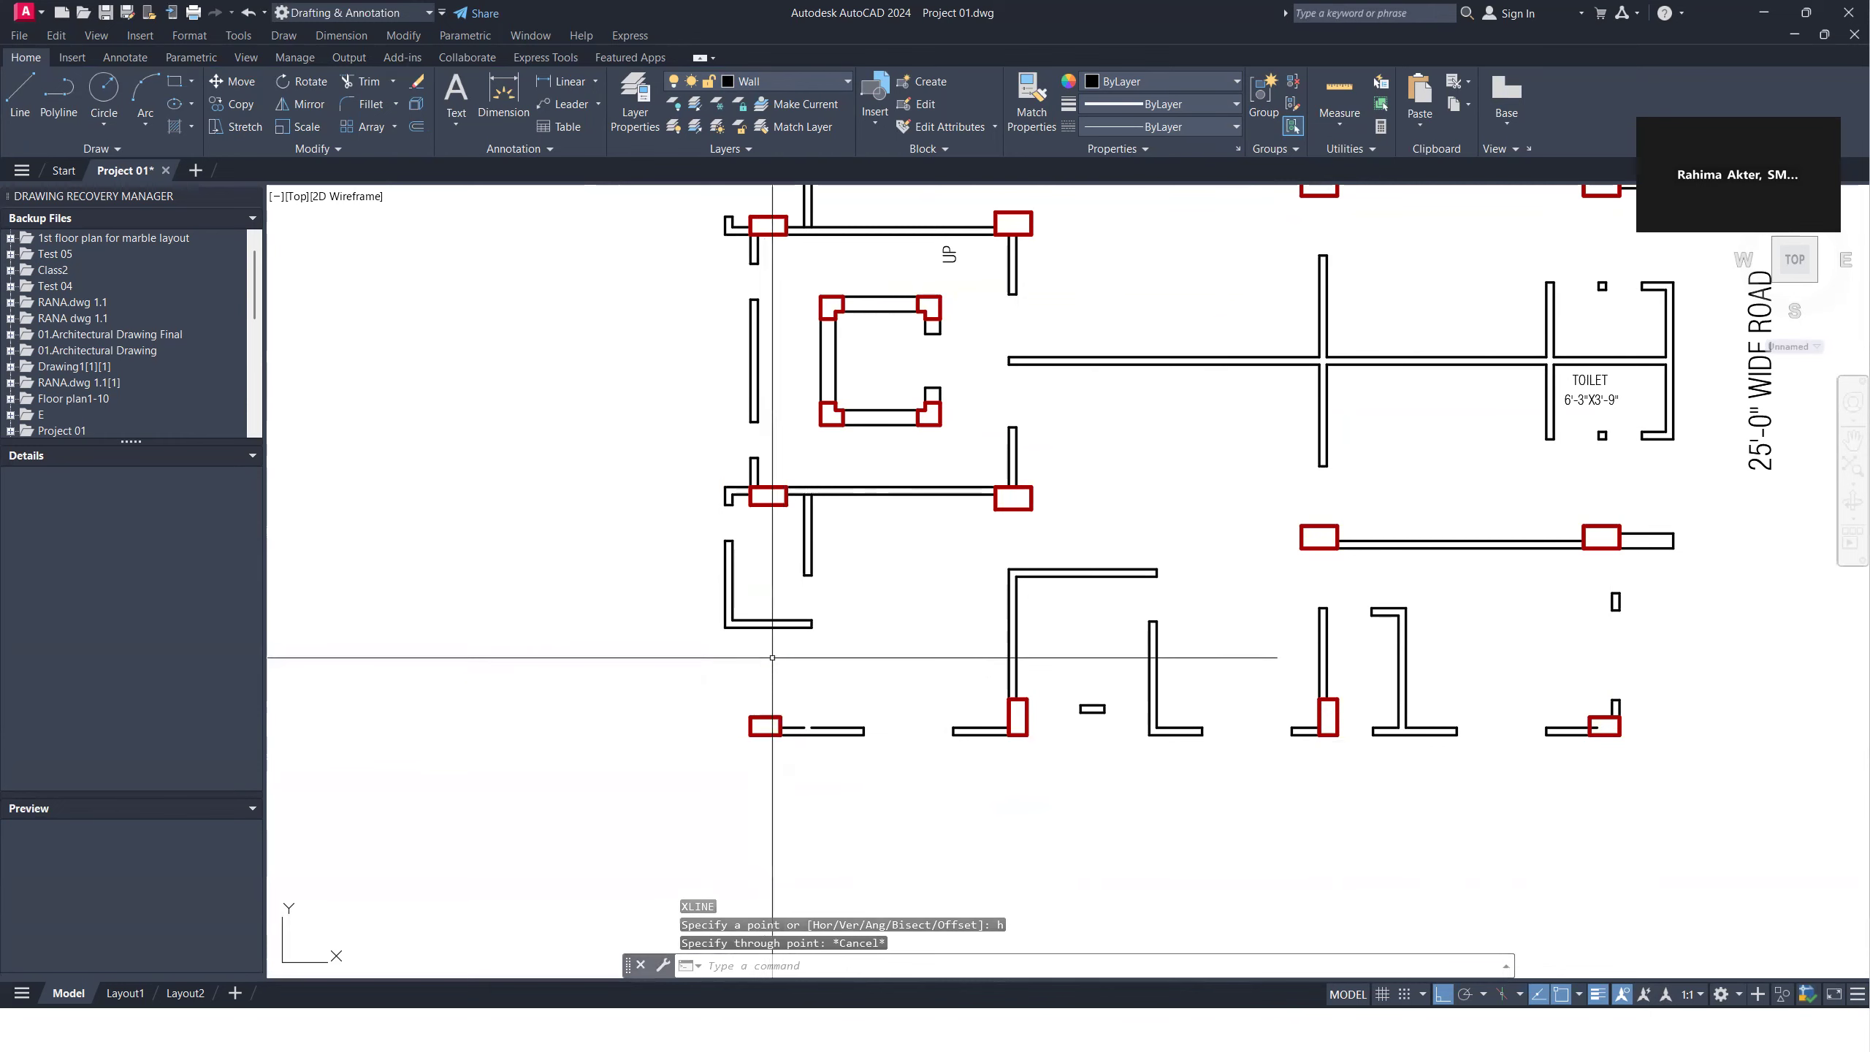
Step: Restore all layers of the floor plan and isolate the wall and column layers again
{"action": "left_click", "coordinate": [695, 126]}
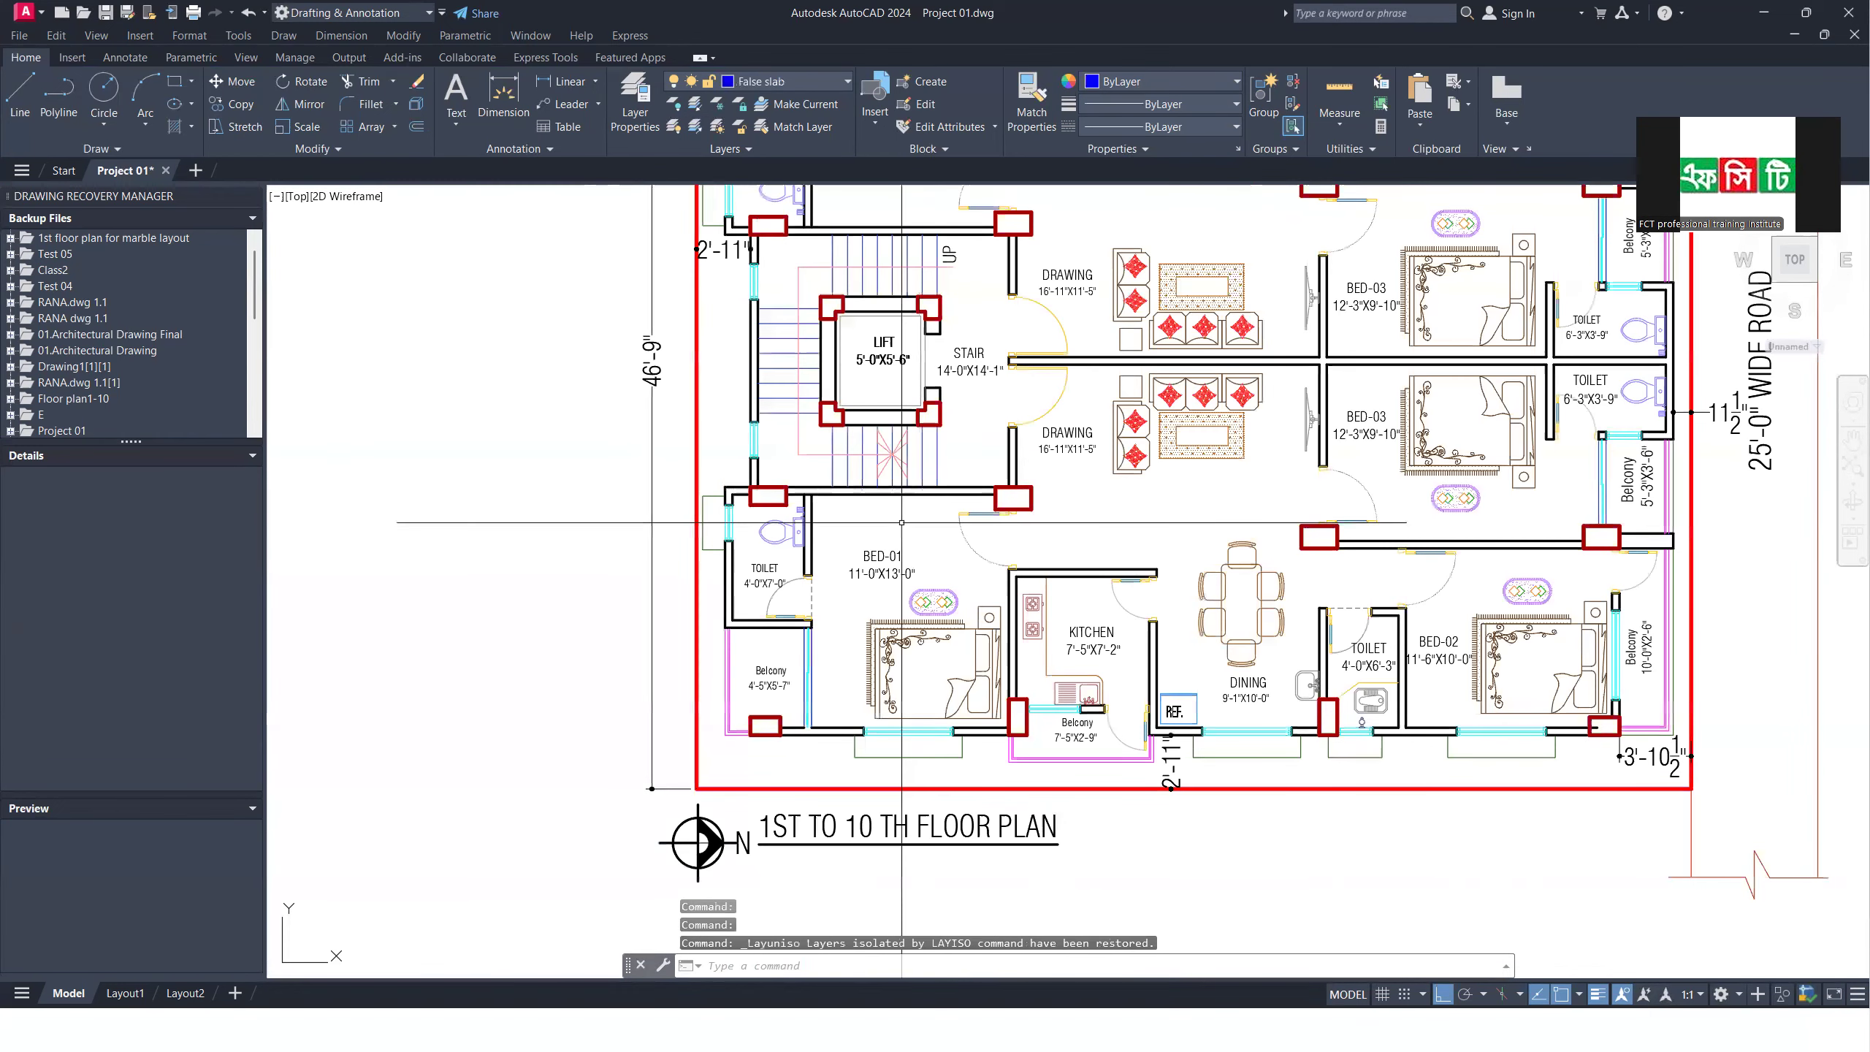
{"action": "scroll", "coordinate": [824, 728], "scroll_direction": "up", "scroll_amount": 2}
{"action": "left_click", "coordinate": [824, 729]}
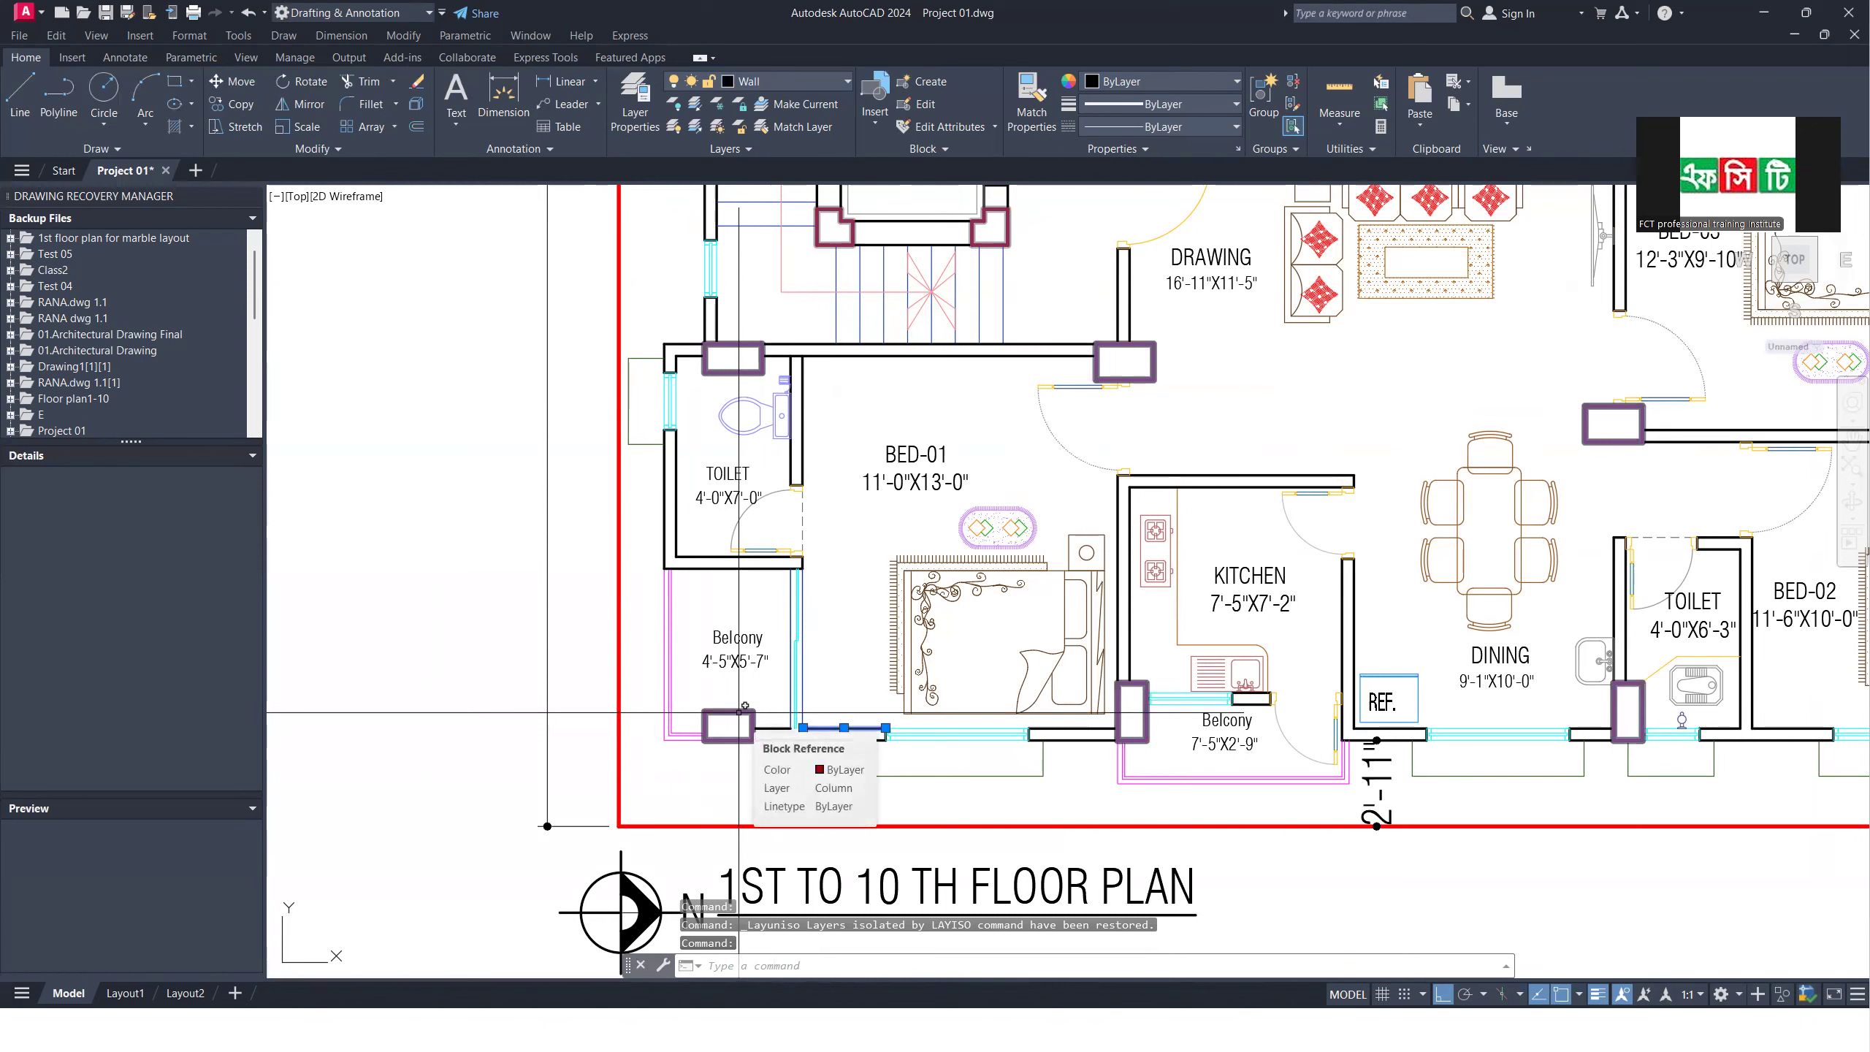
{"action": "left_click", "coordinate": [739, 713]}
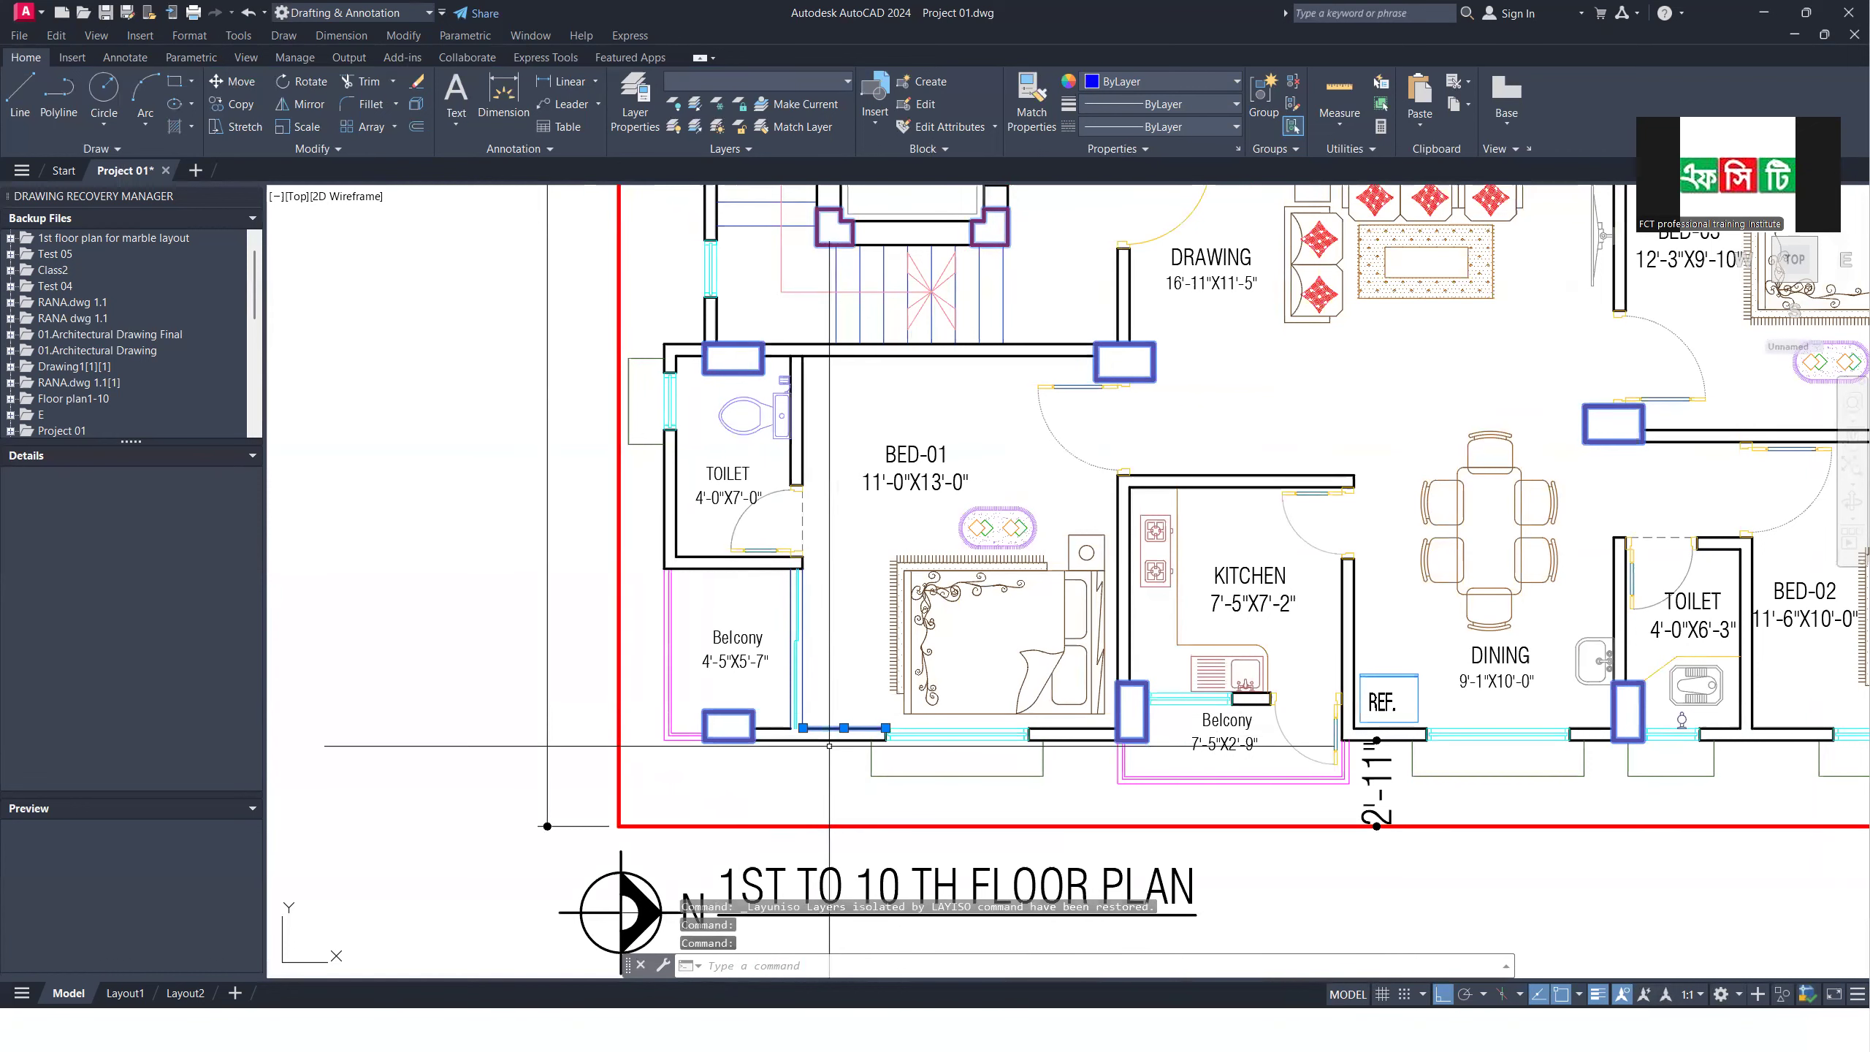
{"action": "left_click", "coordinate": [693, 104]}
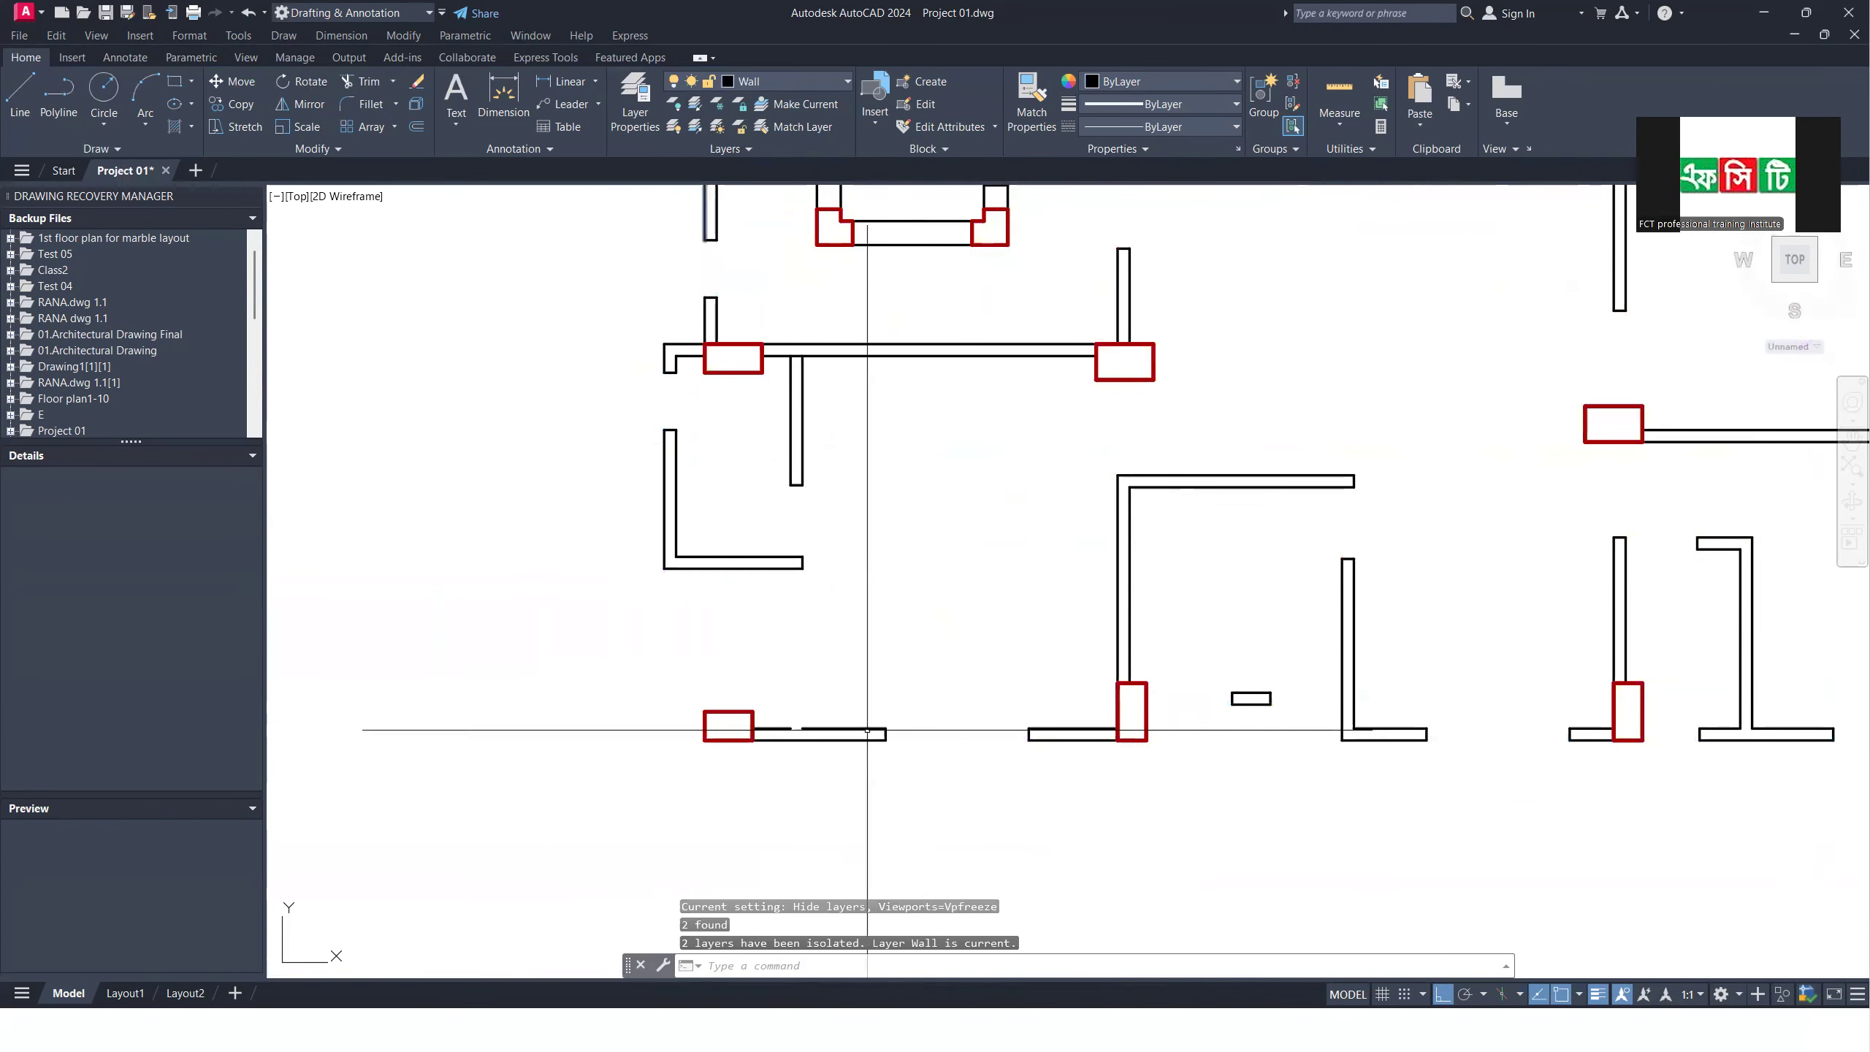
Step: Draw a horizontal construction line along the lower edge of the floor plan's bottom column row
{"action": "scroll", "coordinate": [968, 763], "scroll_direction": "up", "scroll_amount": 3}
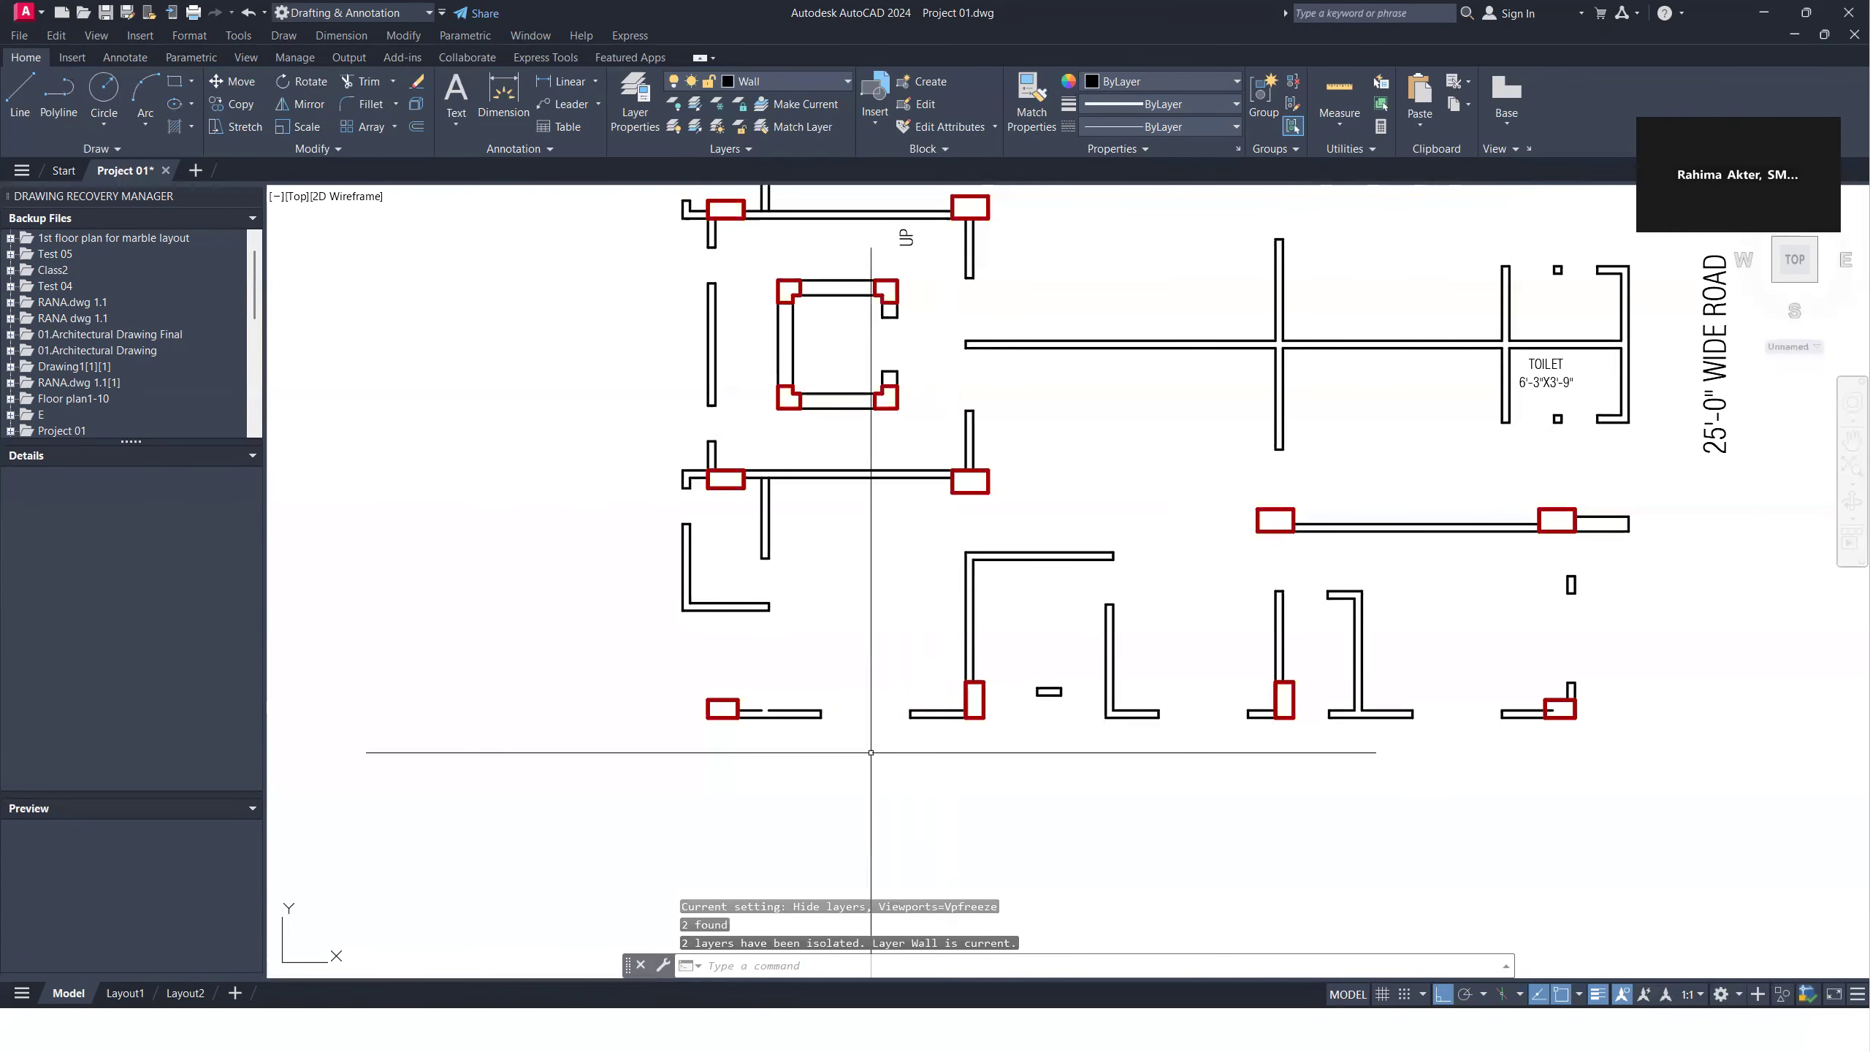
{"action": "type", "text": "xl"}
{"action": "key", "text": "Return"}
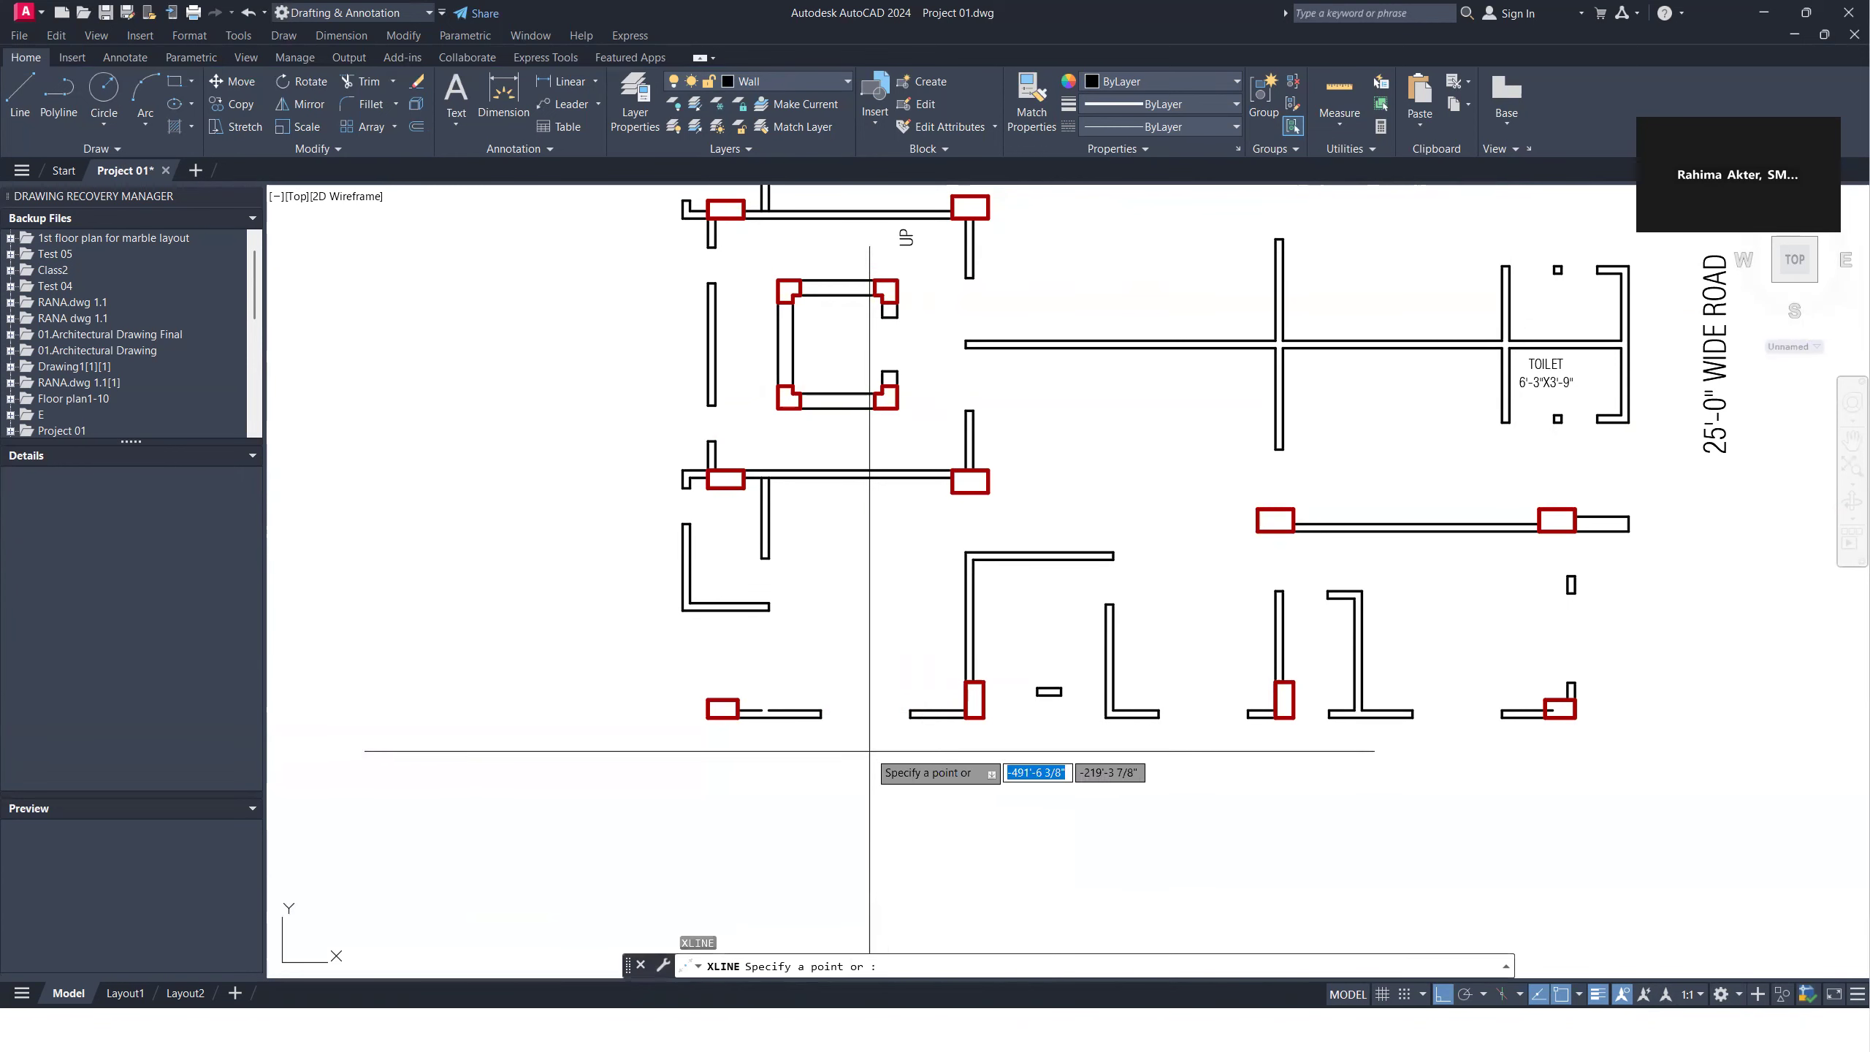
{"action": "type", "text": "h"}
{"action": "key", "text": "Return"}
{"action": "scroll", "coordinate": [729, 736], "scroll_direction": "up", "scroll_amount": 2}
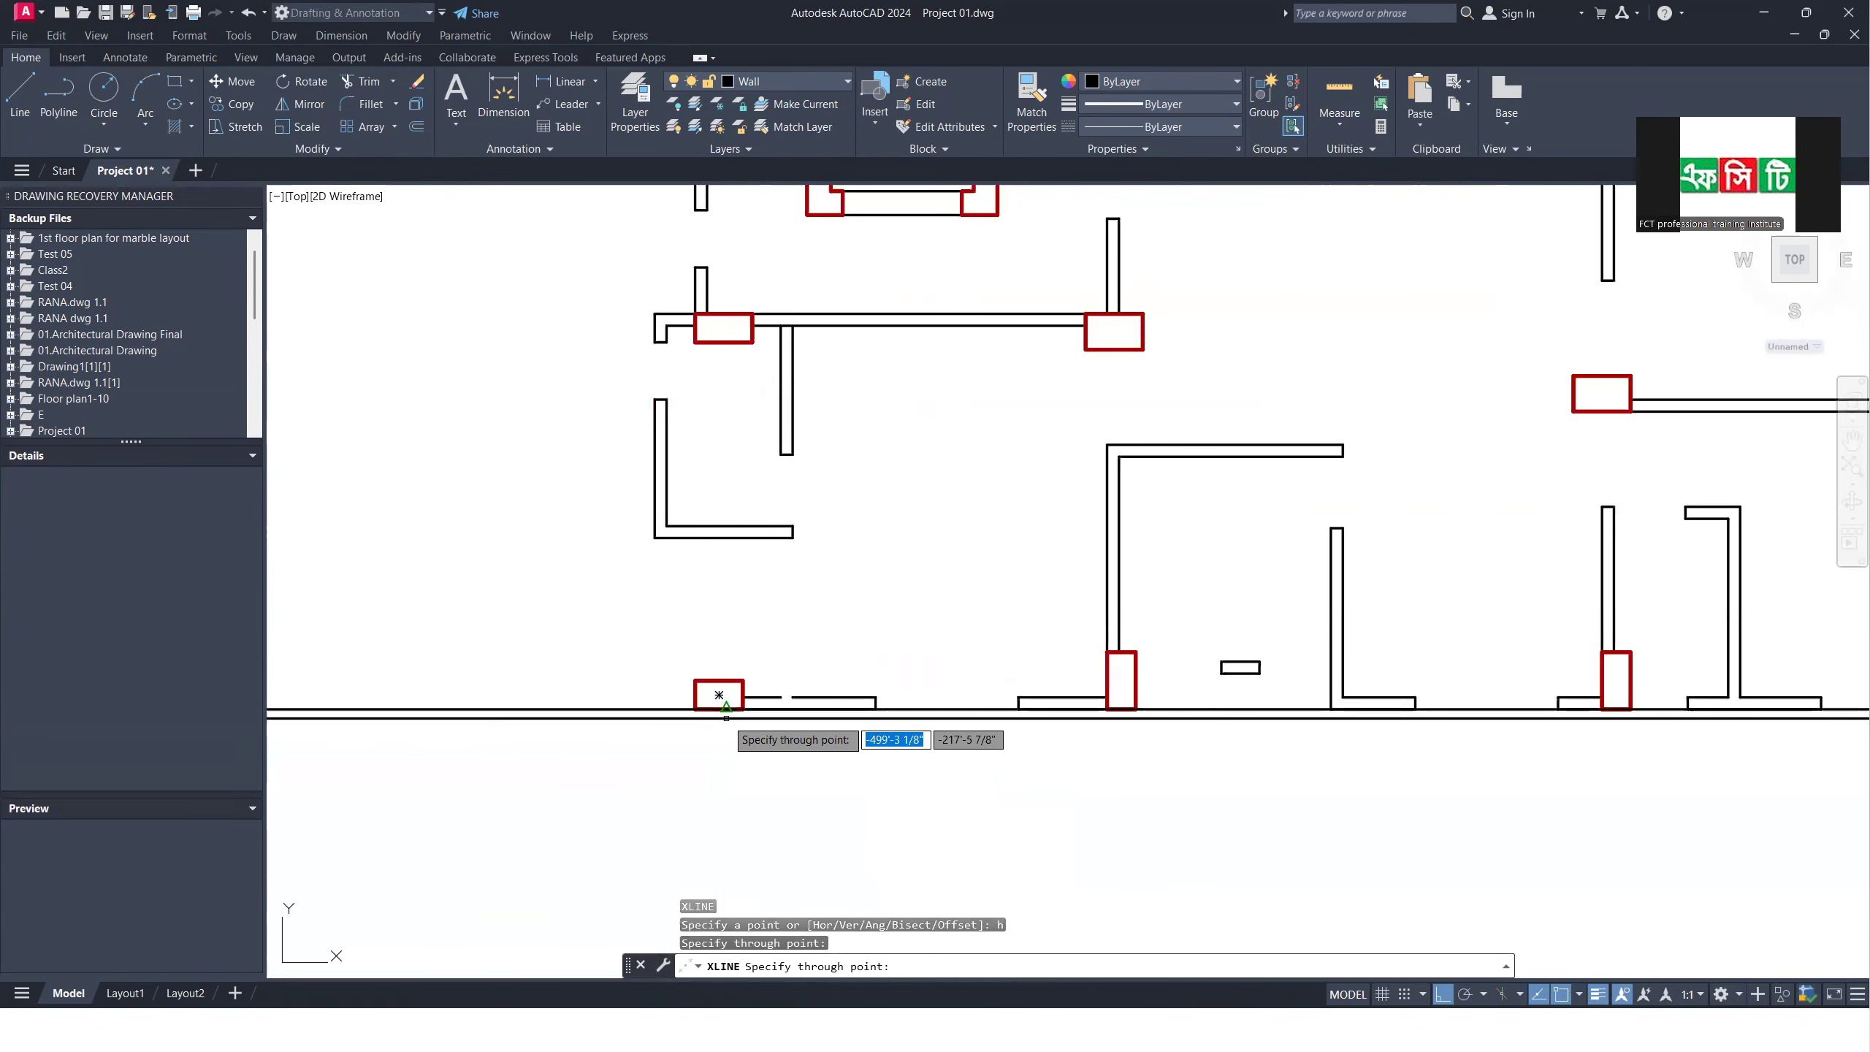
{"action": "scroll", "coordinate": [1052, 844], "scroll_direction": "down", "scroll_amount": 4}
{"action": "key", "text": "Return"}
{"action": "scroll", "coordinate": [921, 817], "scroll_direction": "up", "scroll_amount": 2}
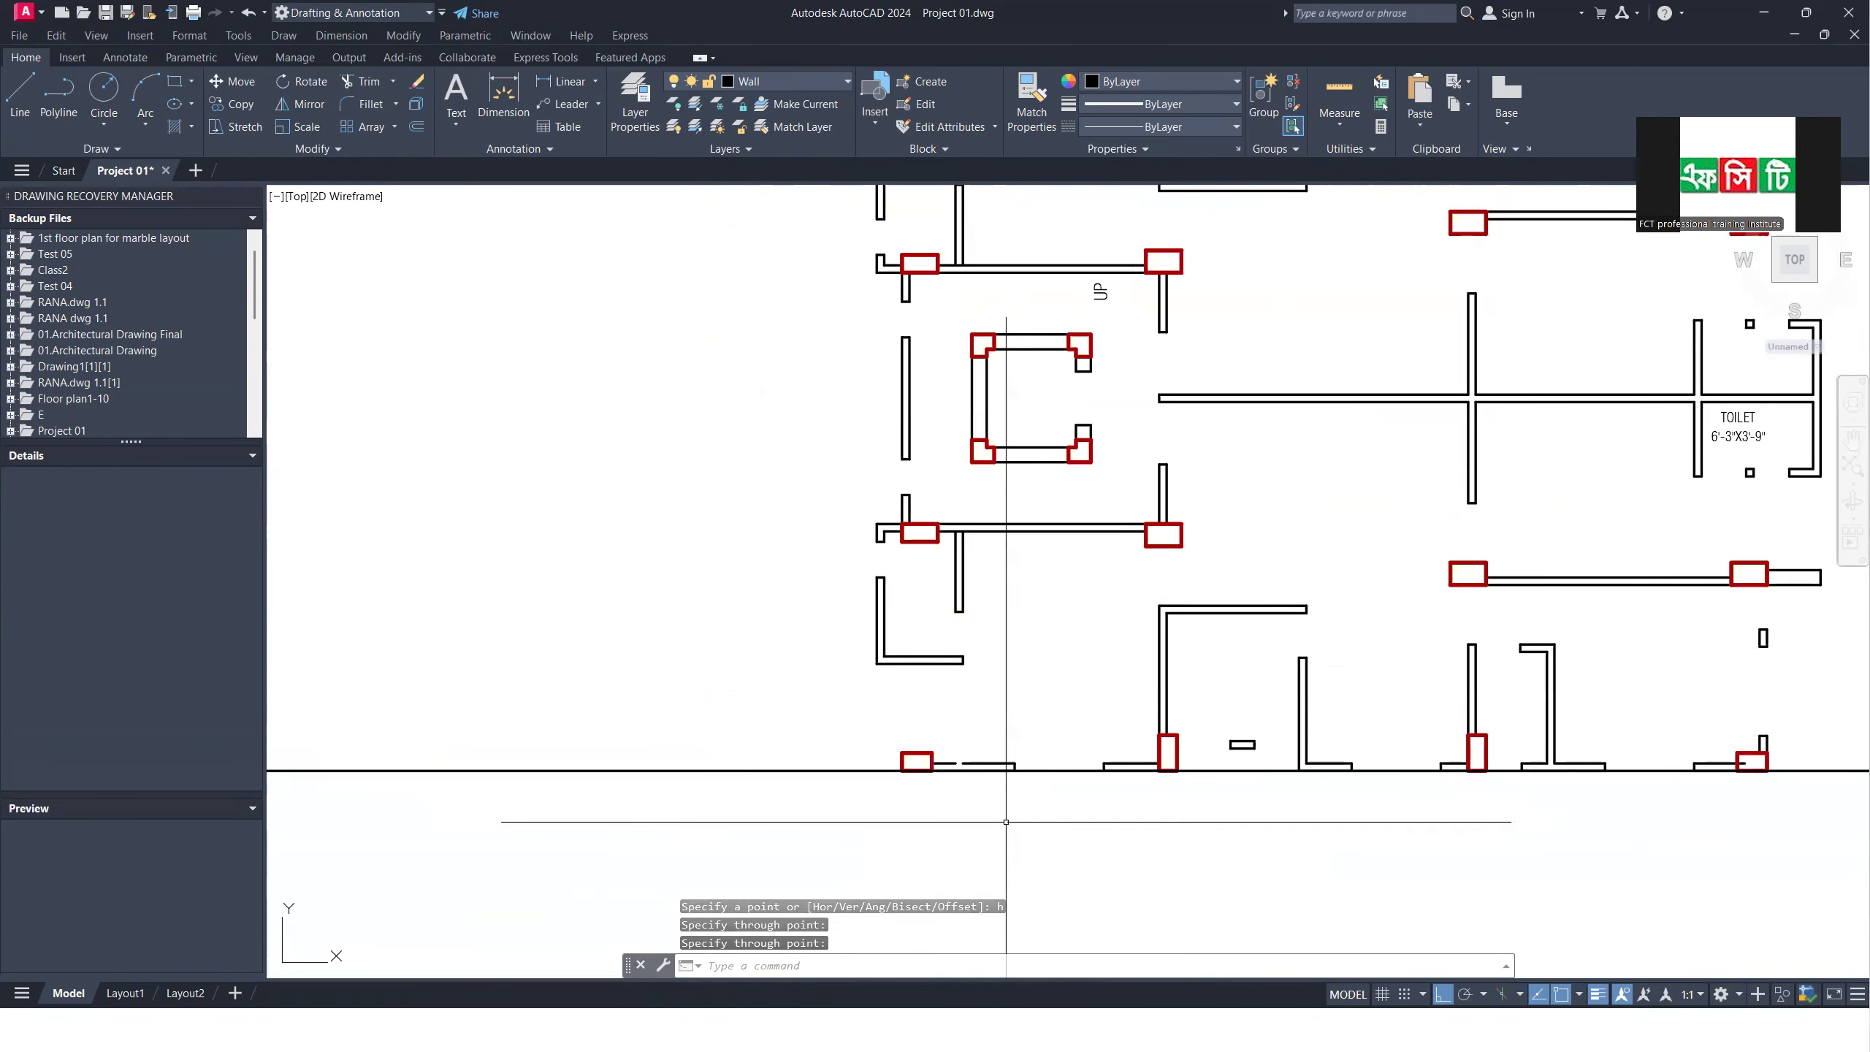
Step: Offset the horizontal construction line 10" upward into the bottom column row
{"action": "left_click", "coordinate": [883, 769]}
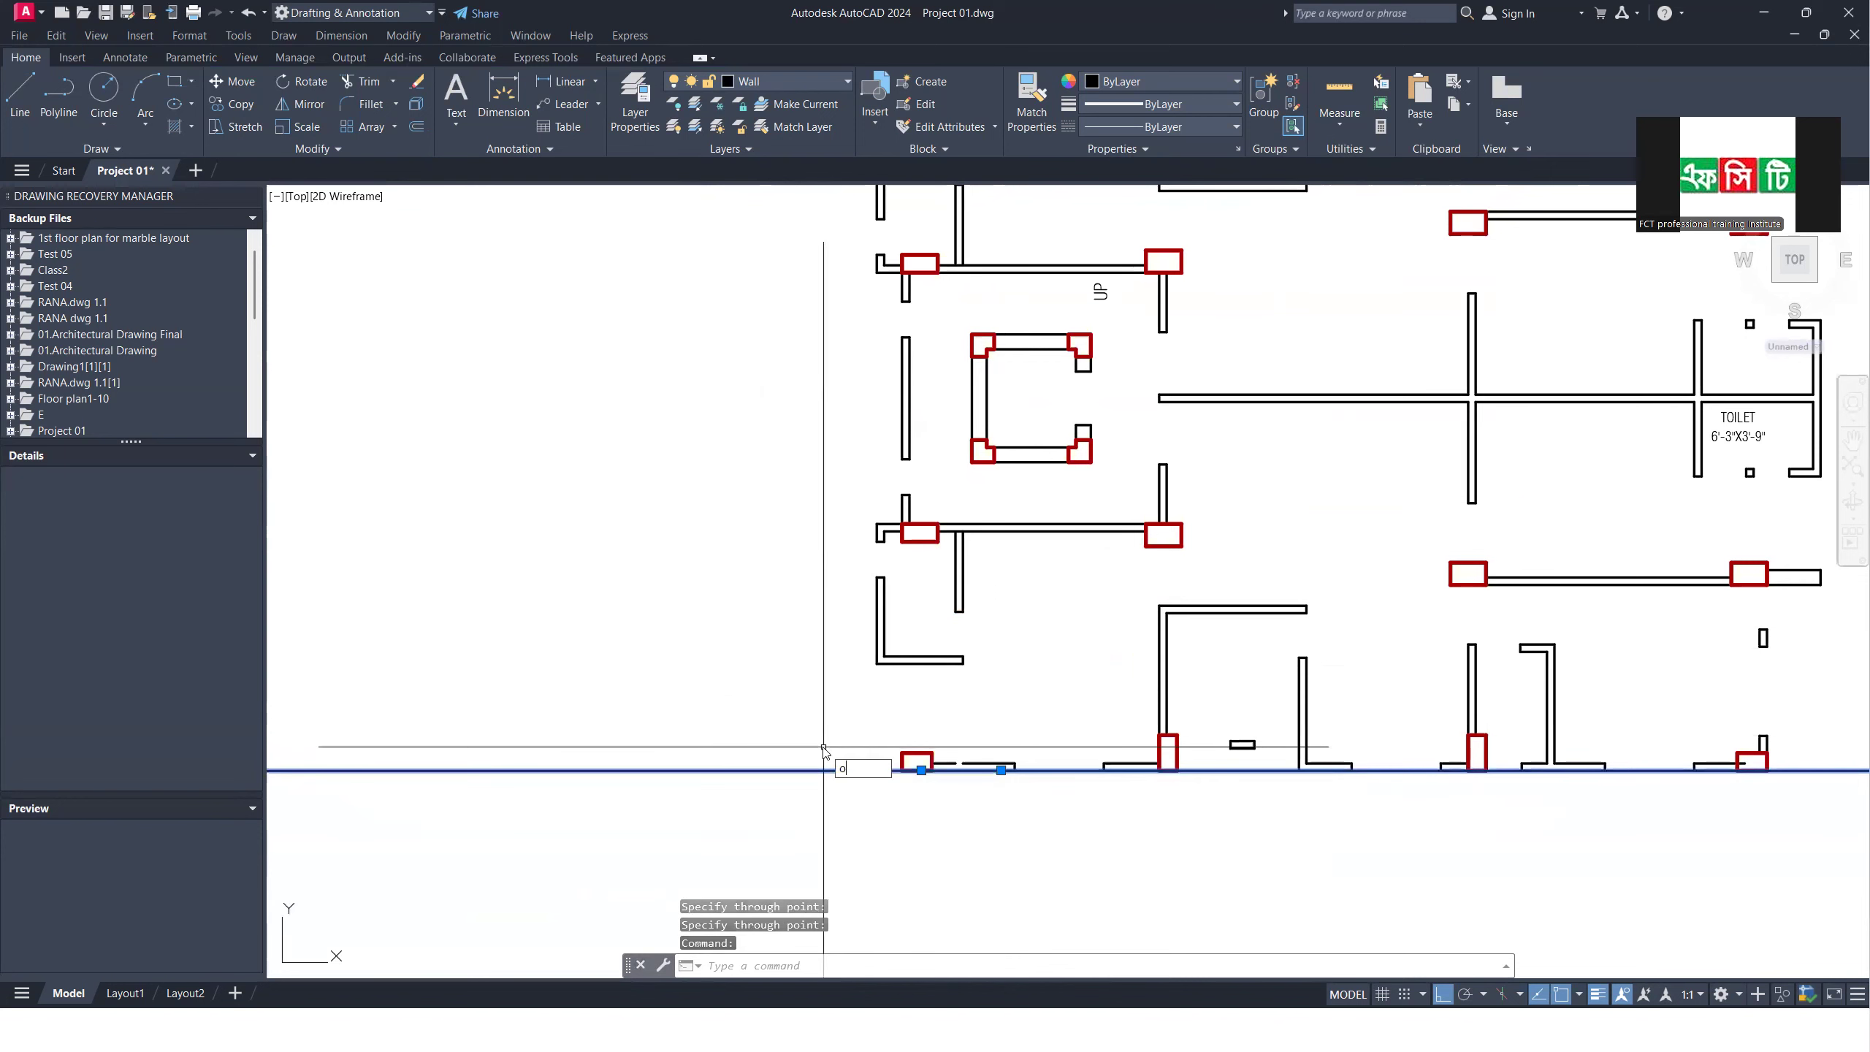
{"action": "type", "text": "o"}
{"action": "key", "text": "Return"}
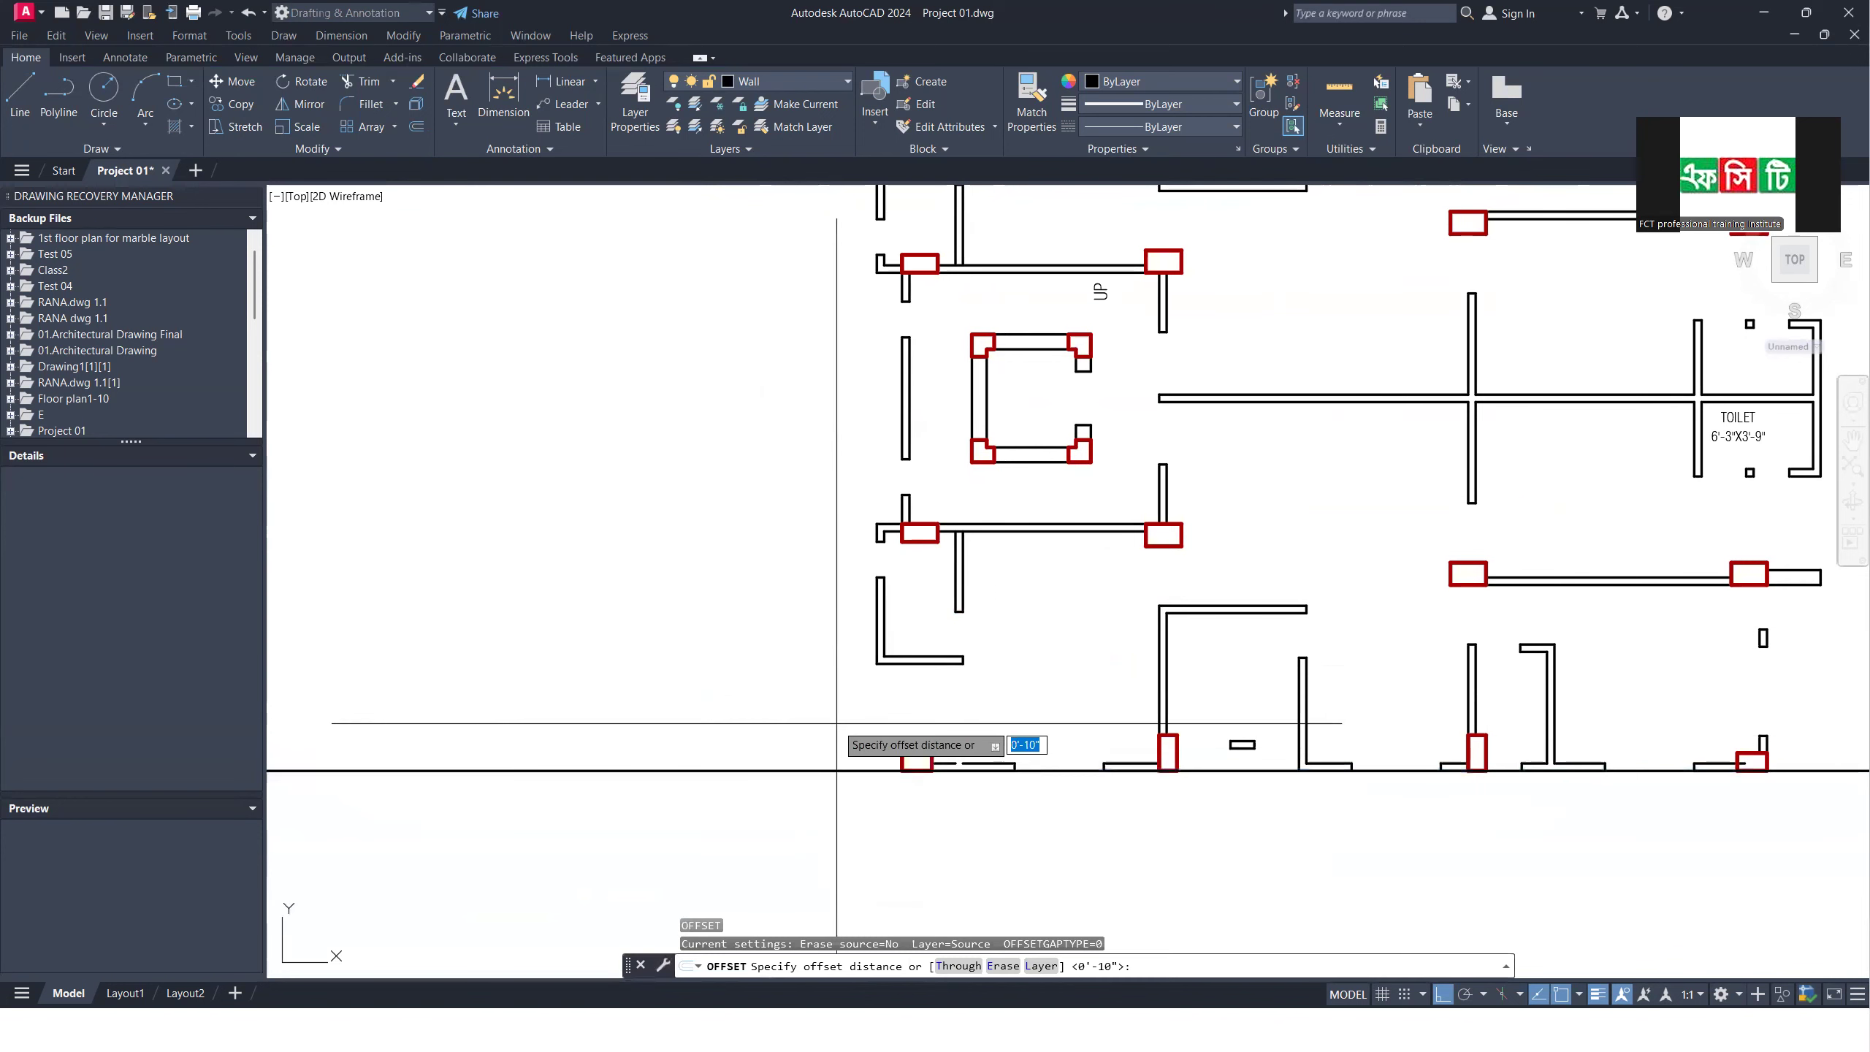
{"action": "key", "text": "Return"}
{"action": "left_click", "coordinate": [837, 770]}
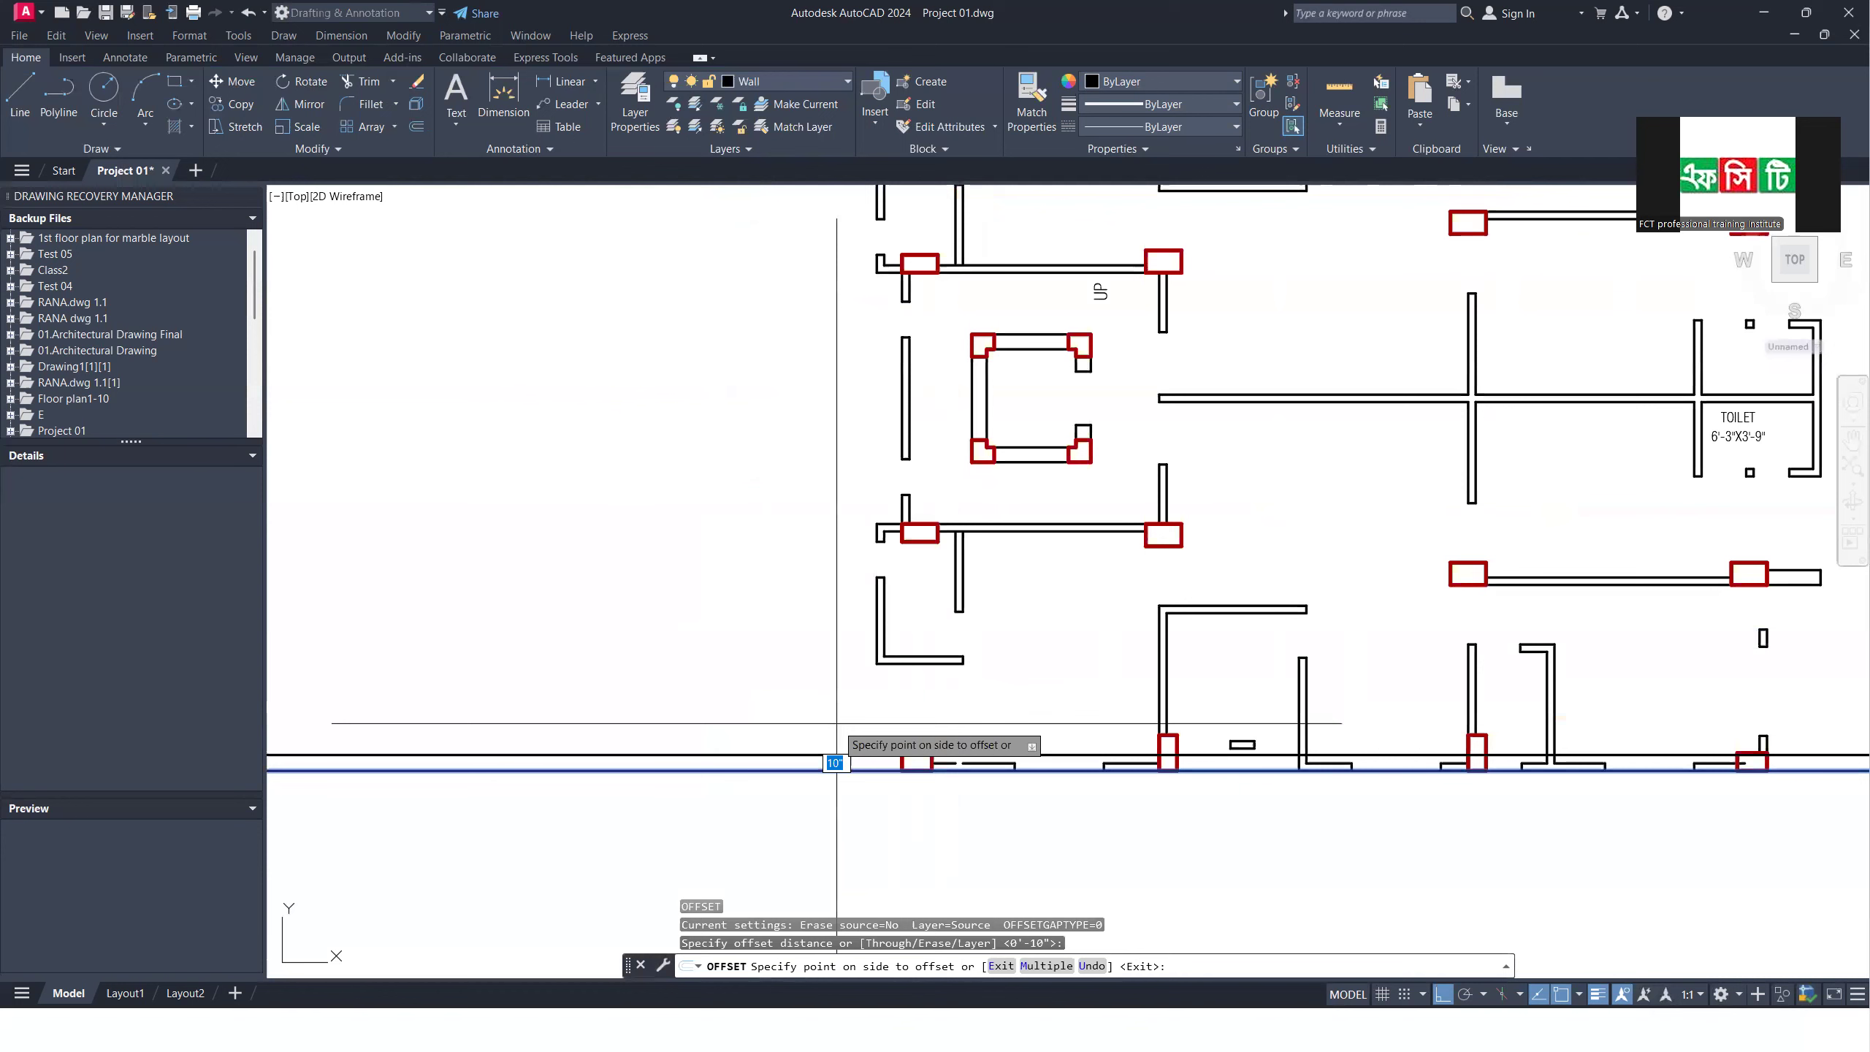
{"action": "left_click", "coordinate": [836, 723]}
{"action": "key", "text": "Return"}
{"action": "scroll", "coordinate": [1092, 769], "scroll_direction": "up", "scroll_amount": 4}
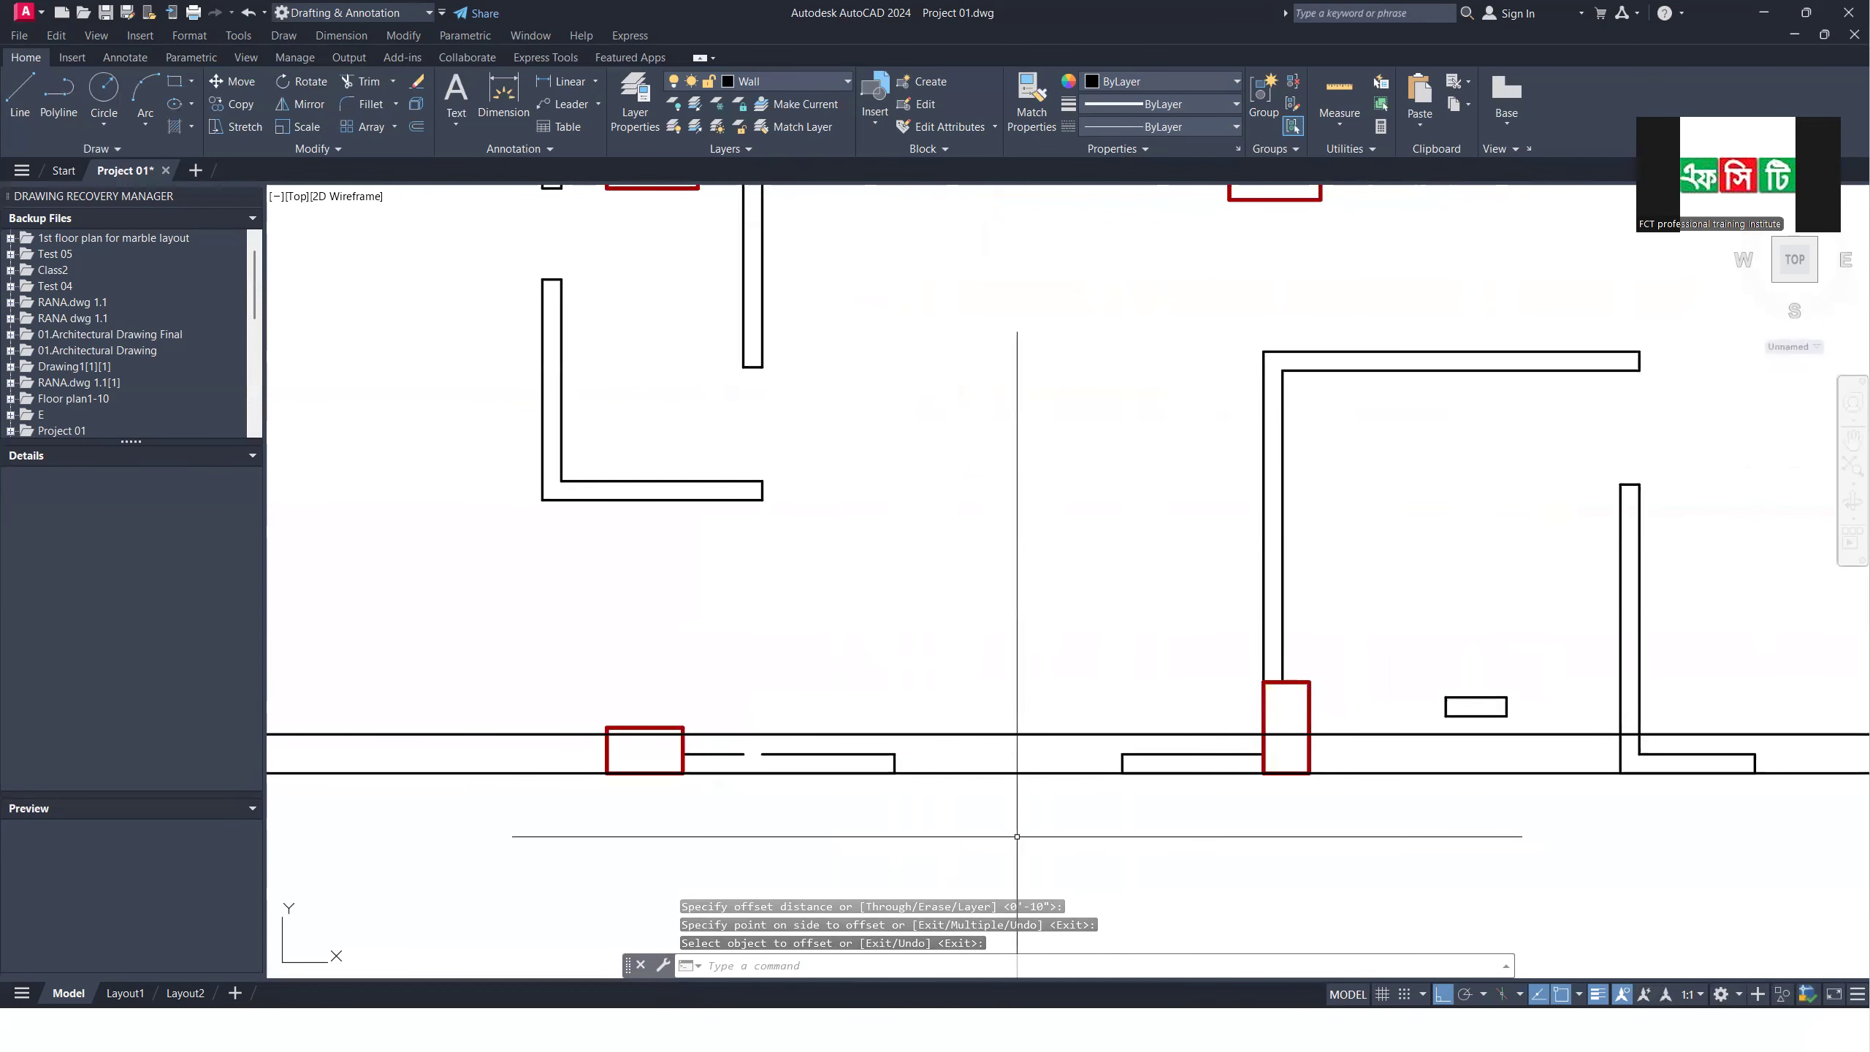
Step: Start the Rectangle command, turn on the Beam layer and make it the current layer
{"action": "type", "text": "rec"}
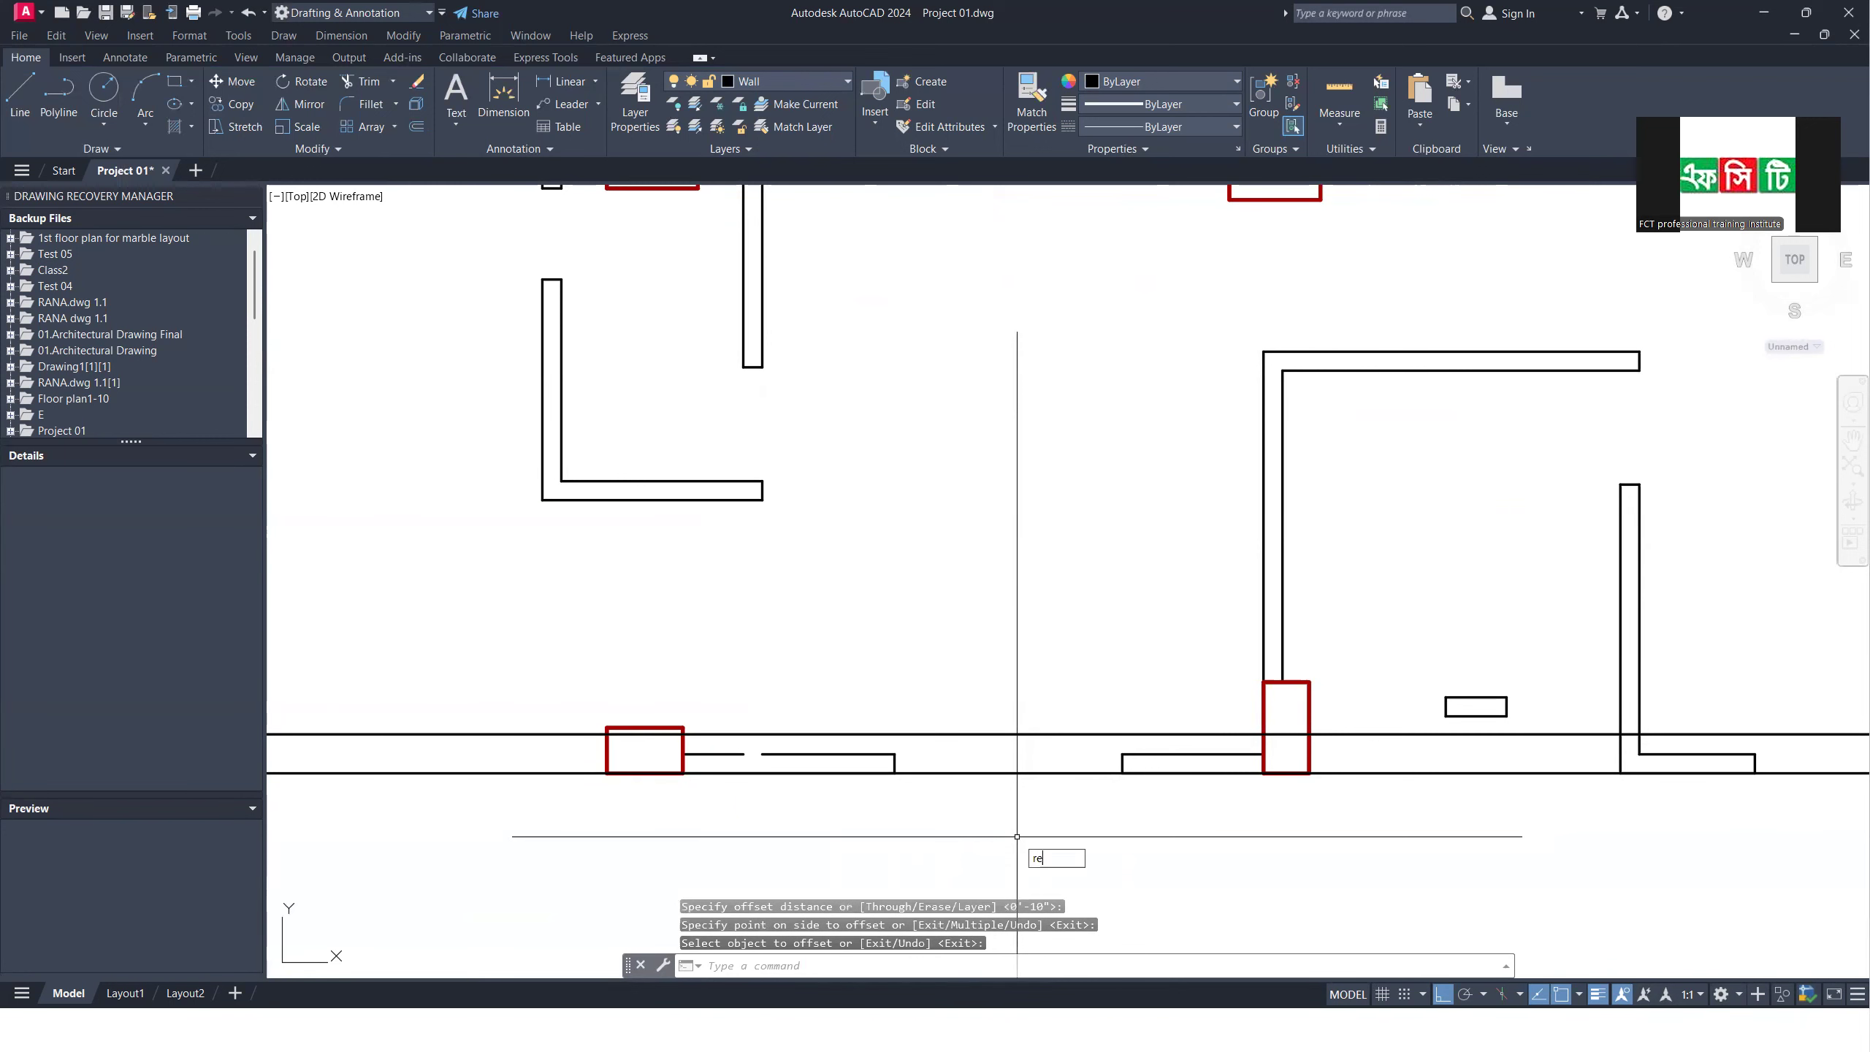
{"action": "key", "text": "Return"}
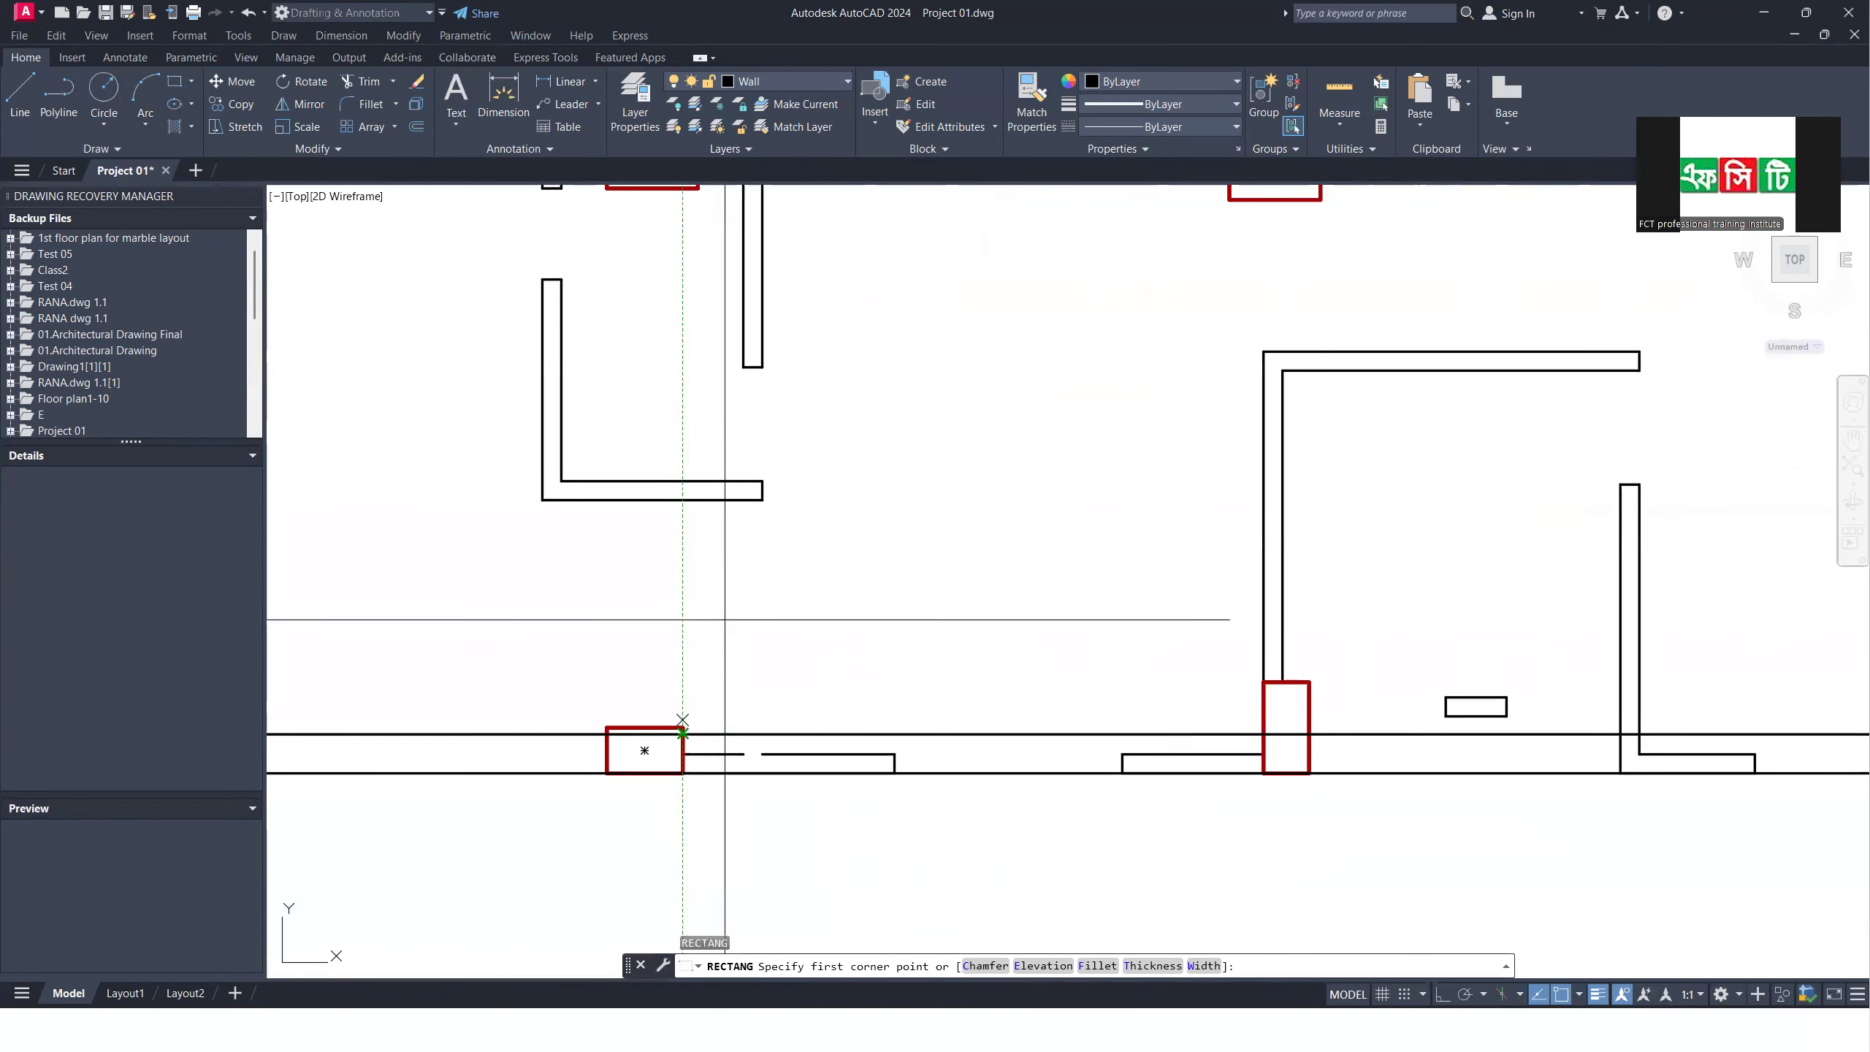
{"action": "left_click", "coordinate": [786, 80]}
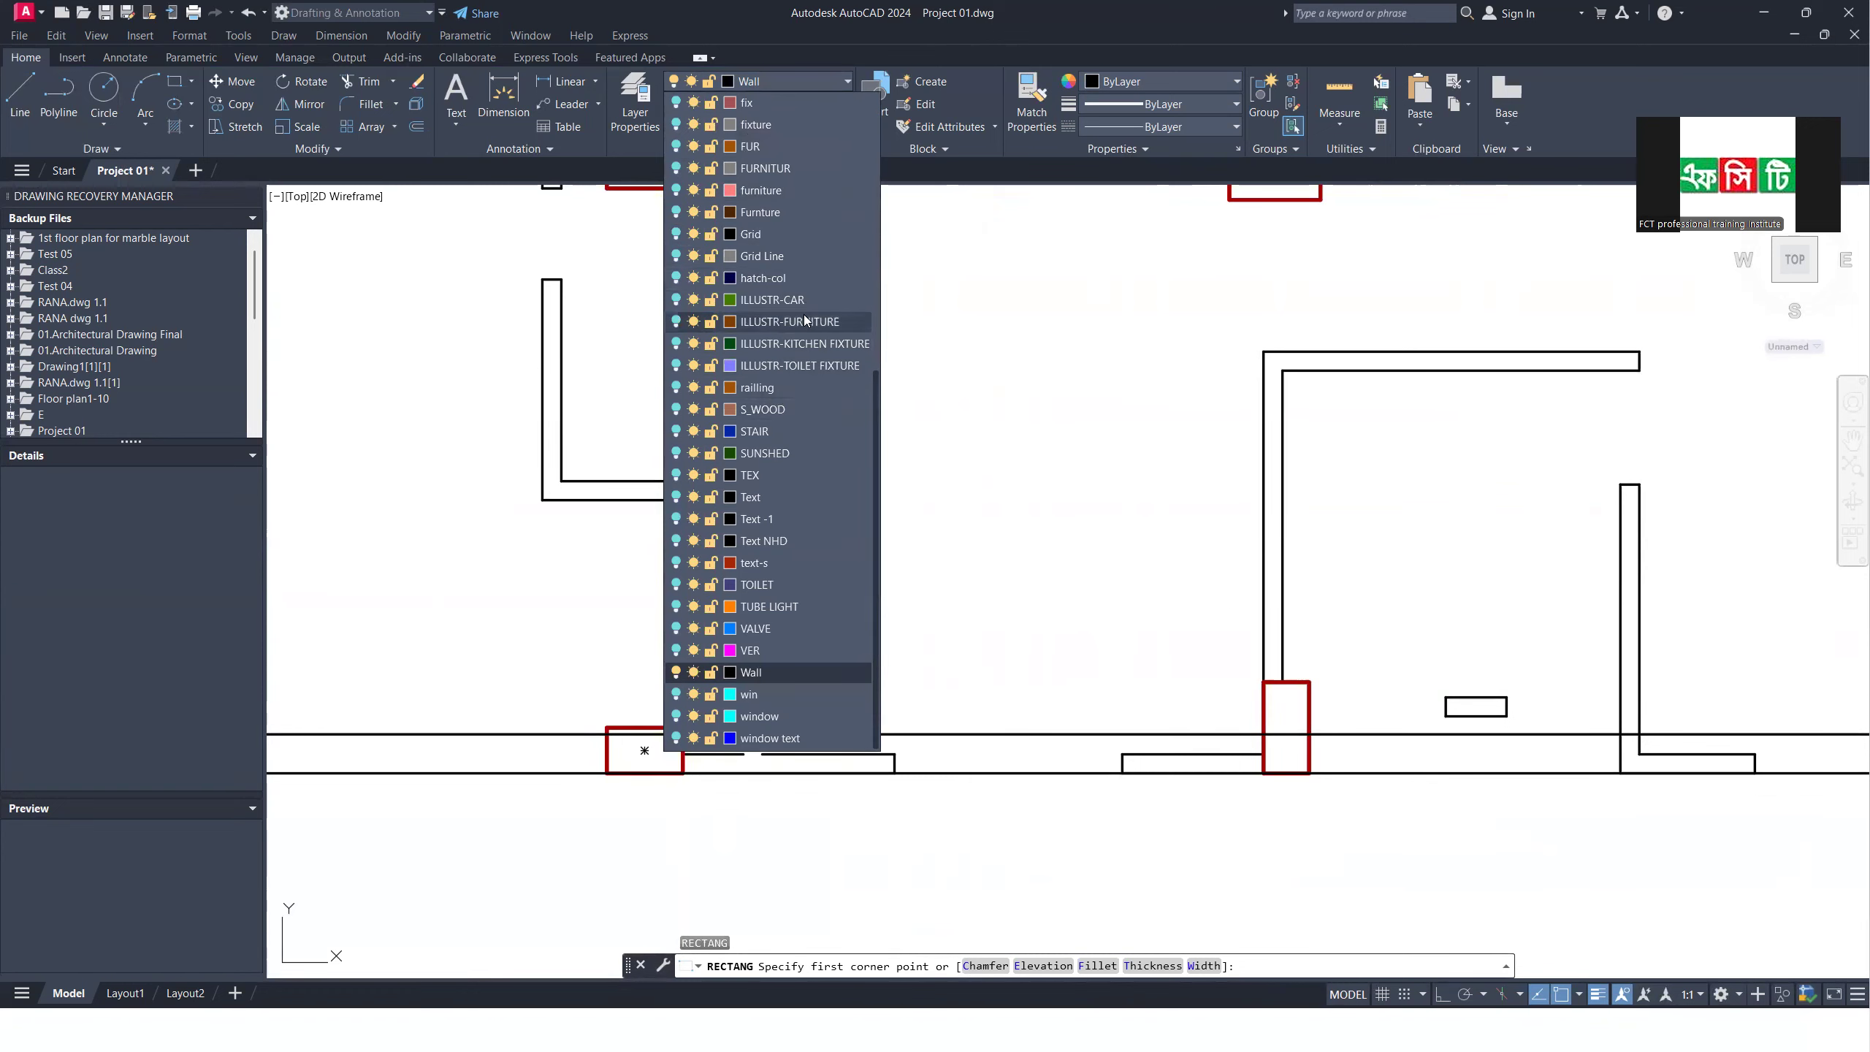
{"action": "scroll", "coordinate": [803, 304], "scroll_direction": "up", "scroll_amount": 7}
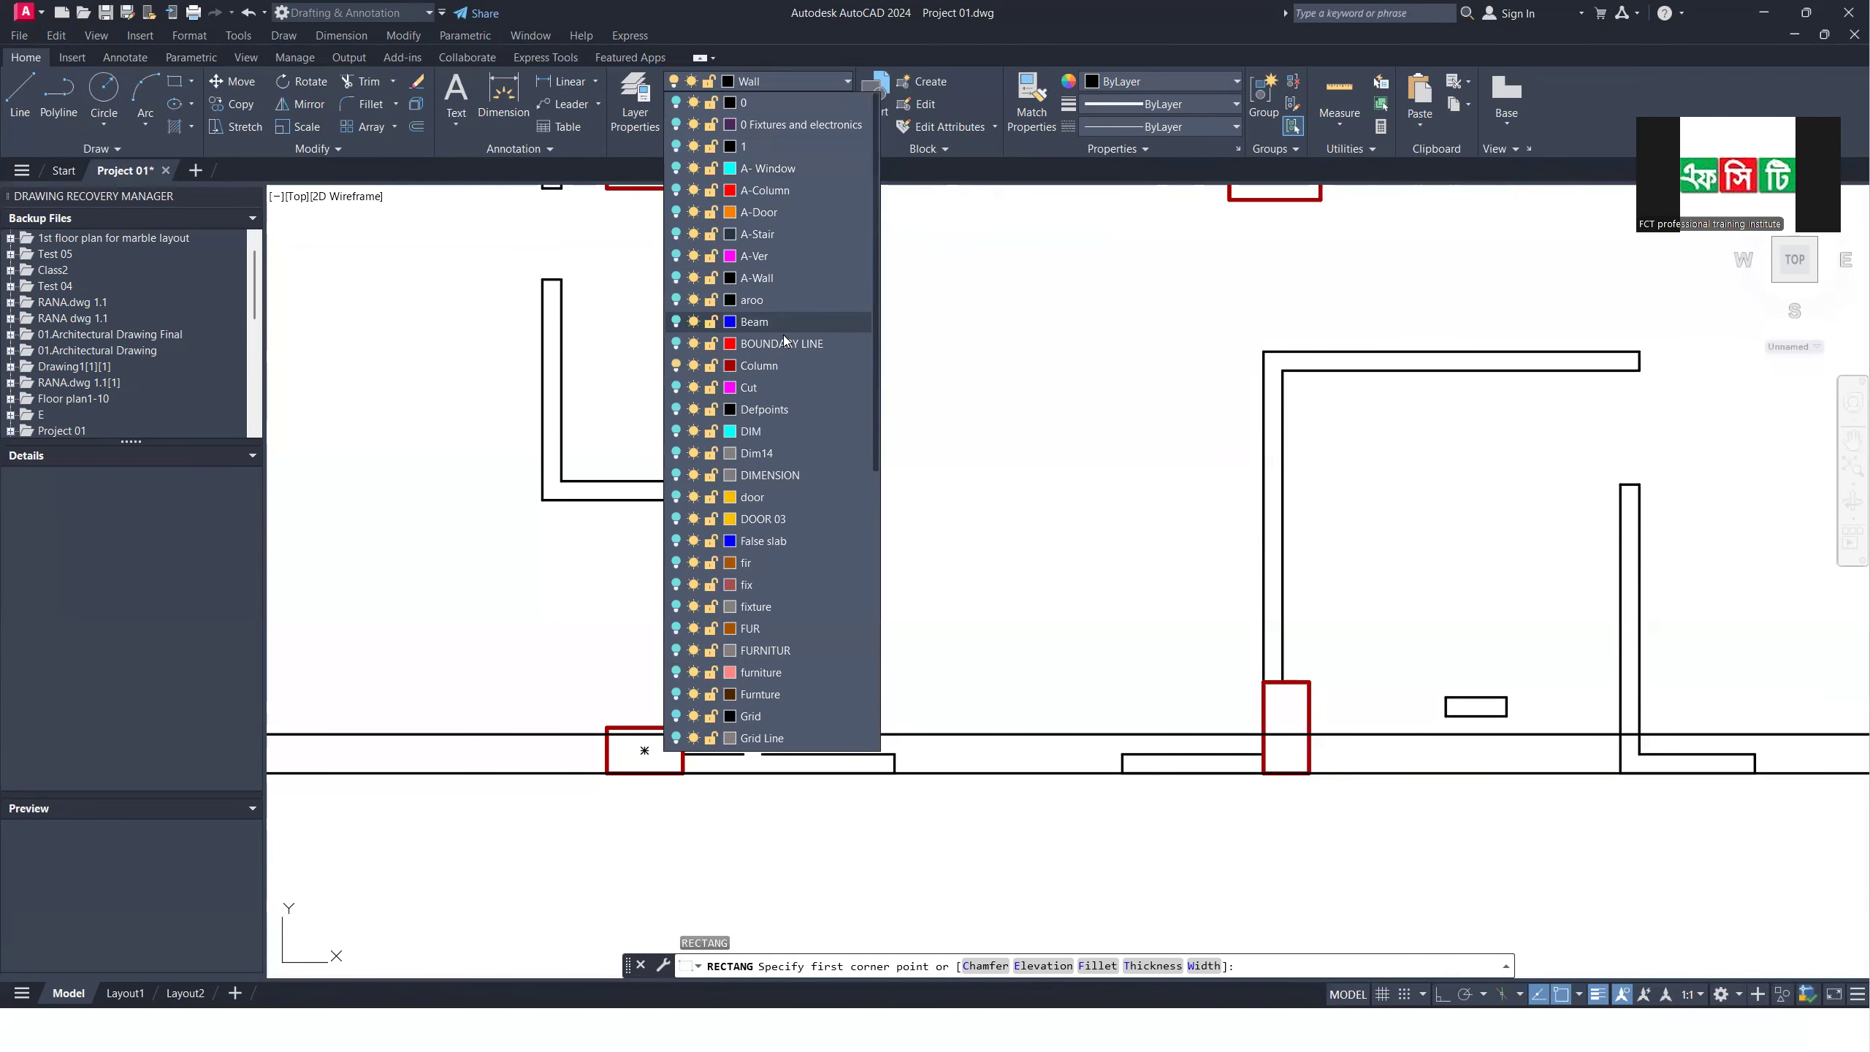
{"action": "left_click", "coordinate": [675, 323]}
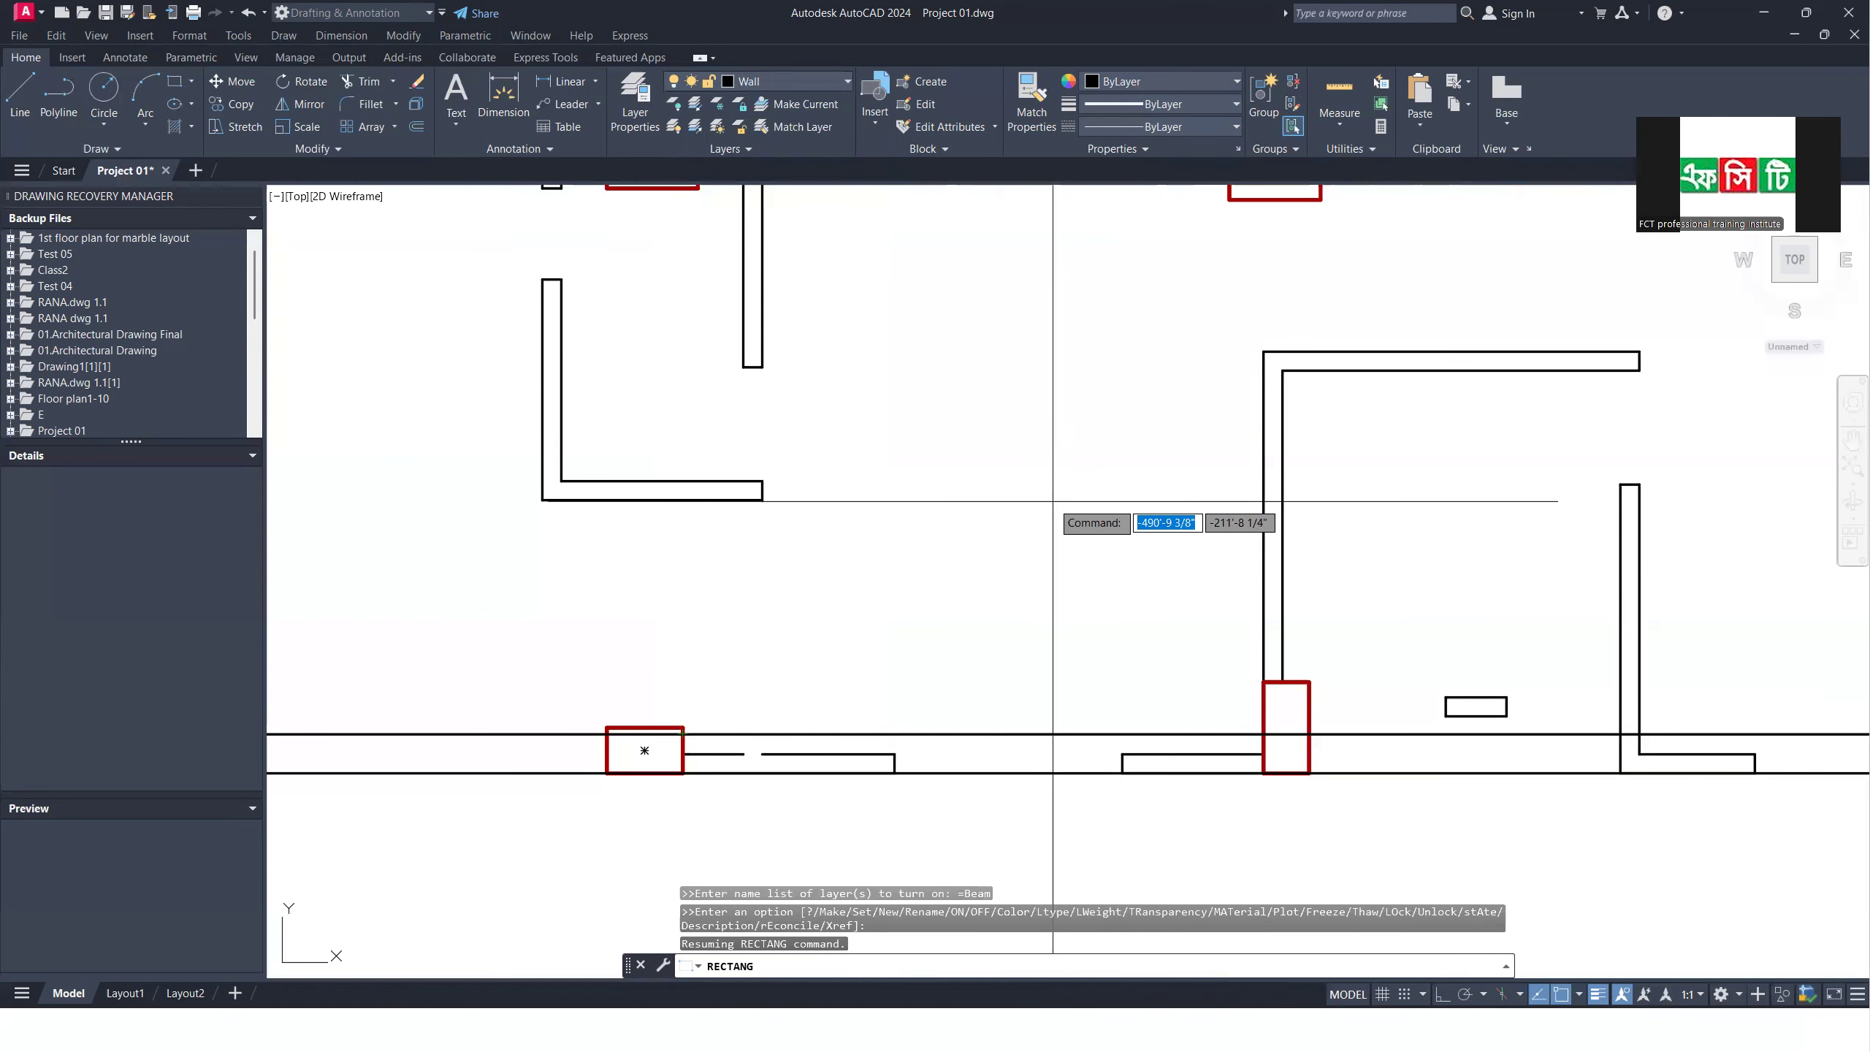
{"action": "left_click", "coordinate": [792, 81]}
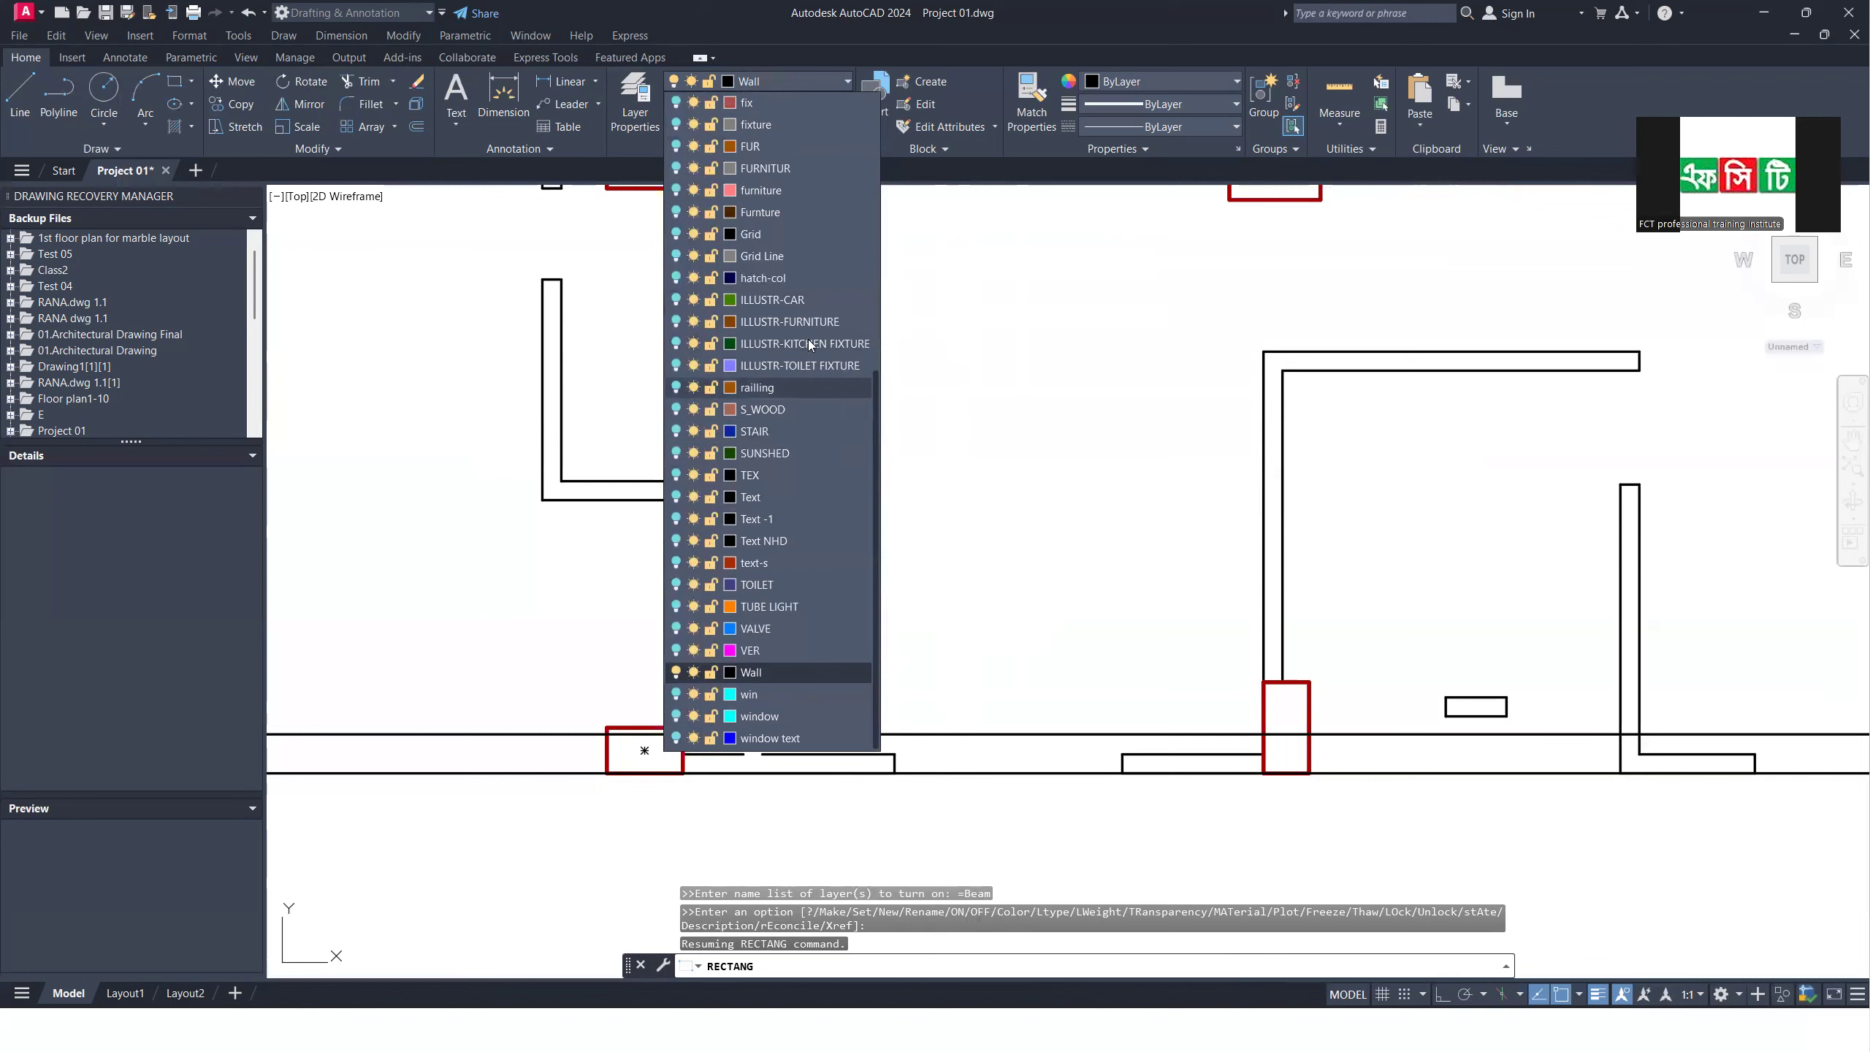
{"action": "scroll", "coordinate": [802, 310], "scroll_direction": "up", "scroll_amount": 7}
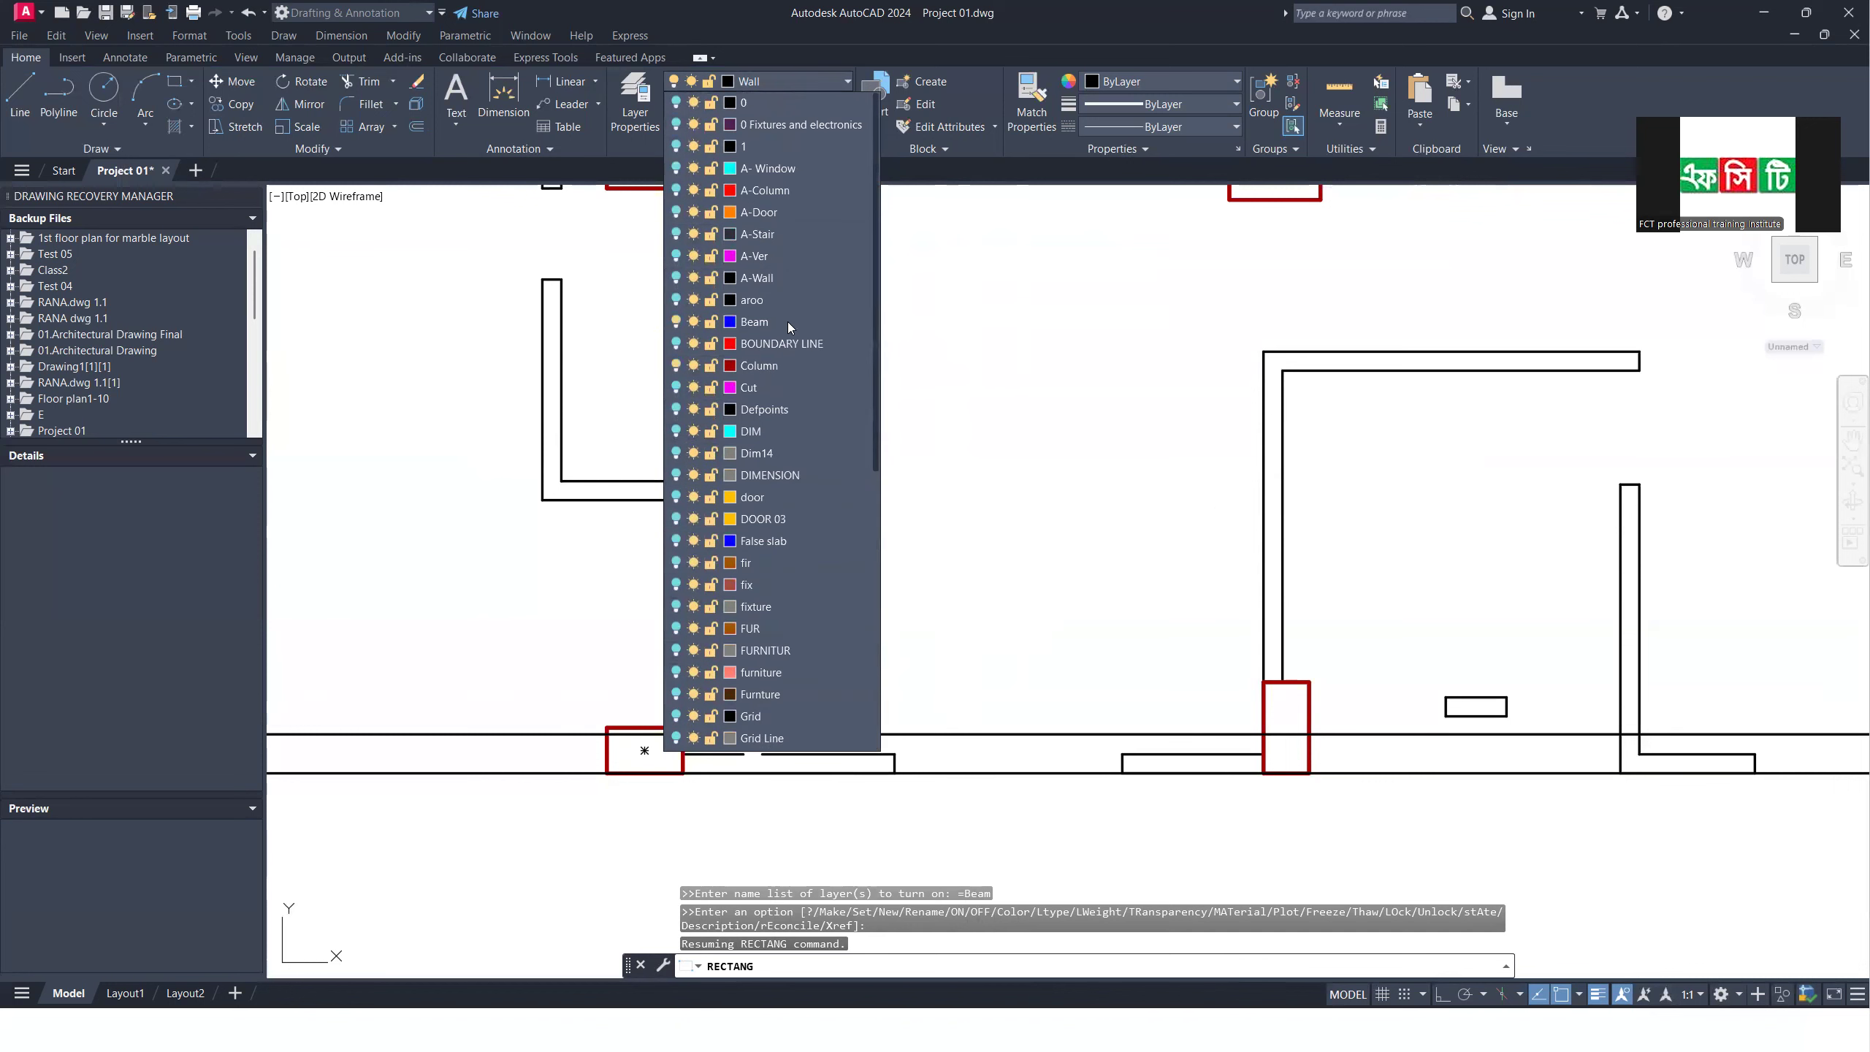
{"action": "left_click", "coordinate": [783, 322]}
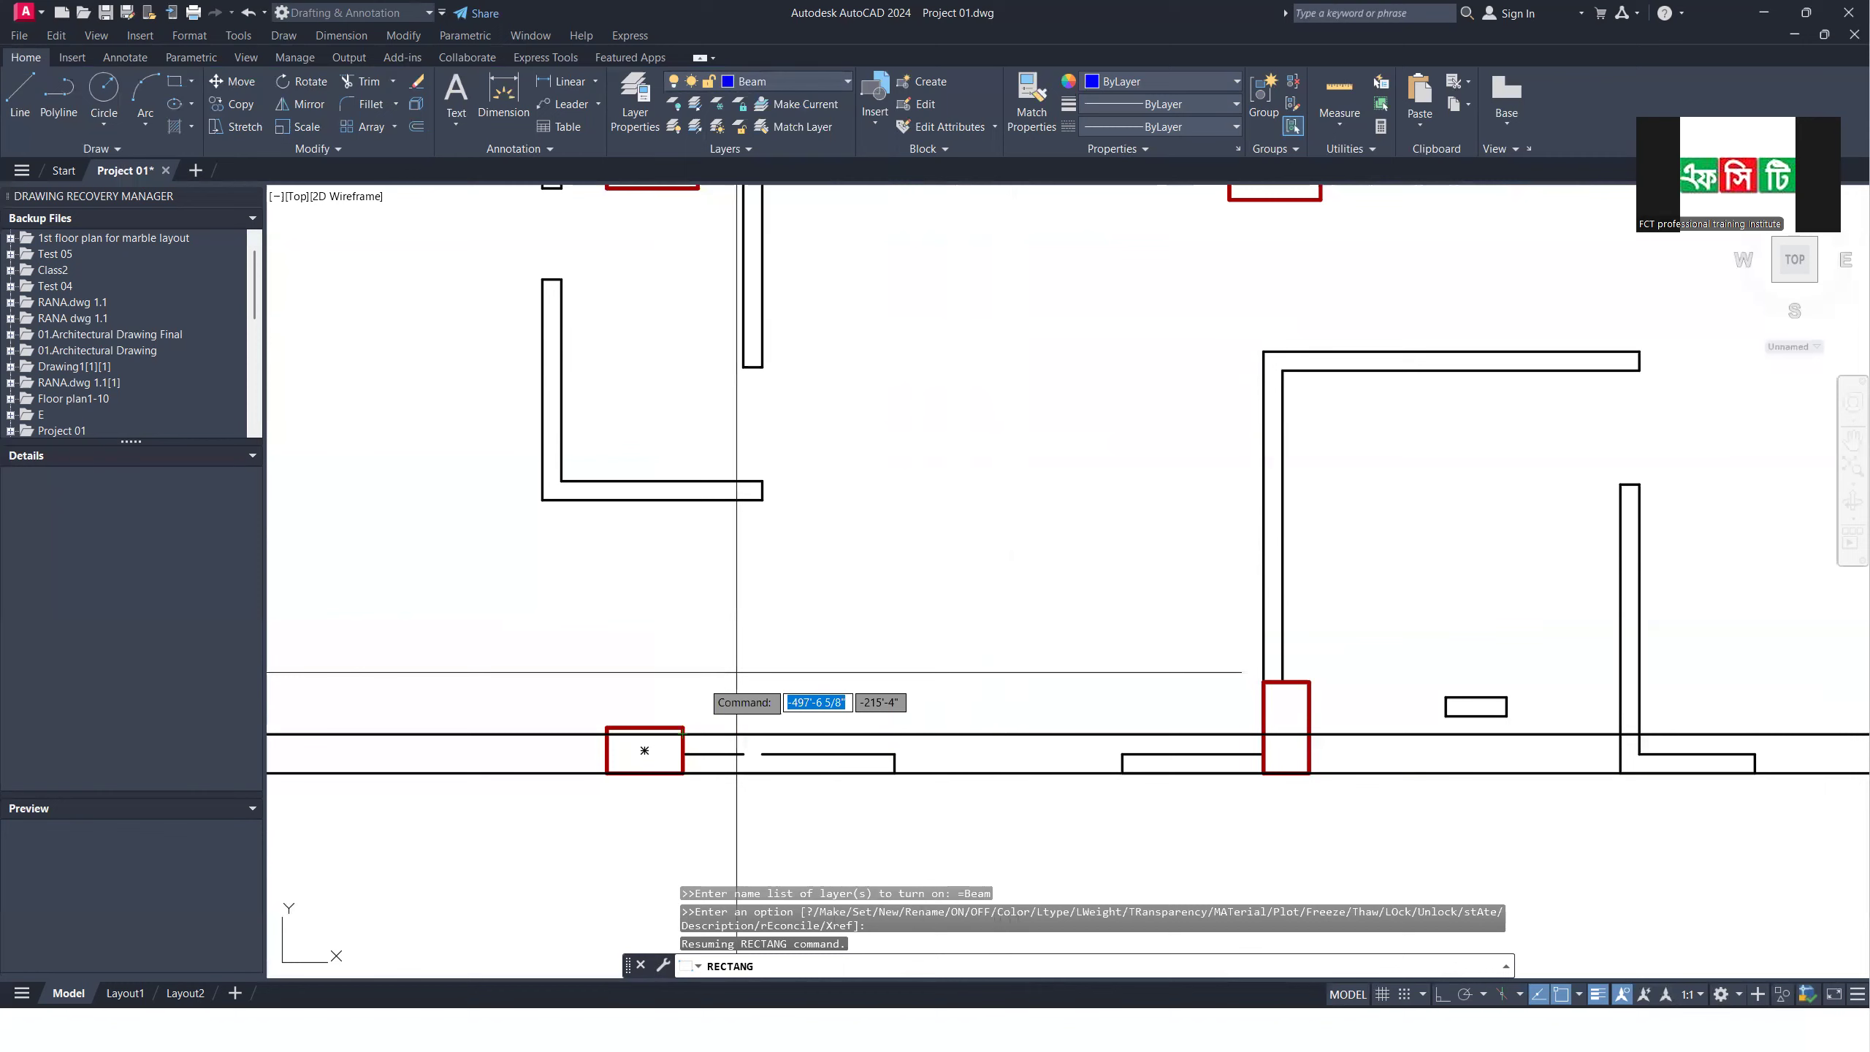
Step: Draw a rectangular beam about 12'-5" long between the construction lines, spanning the first and second columns of the bottom row
{"action": "scroll", "coordinate": [688, 780], "scroll_direction": "up", "scroll_amount": 4}
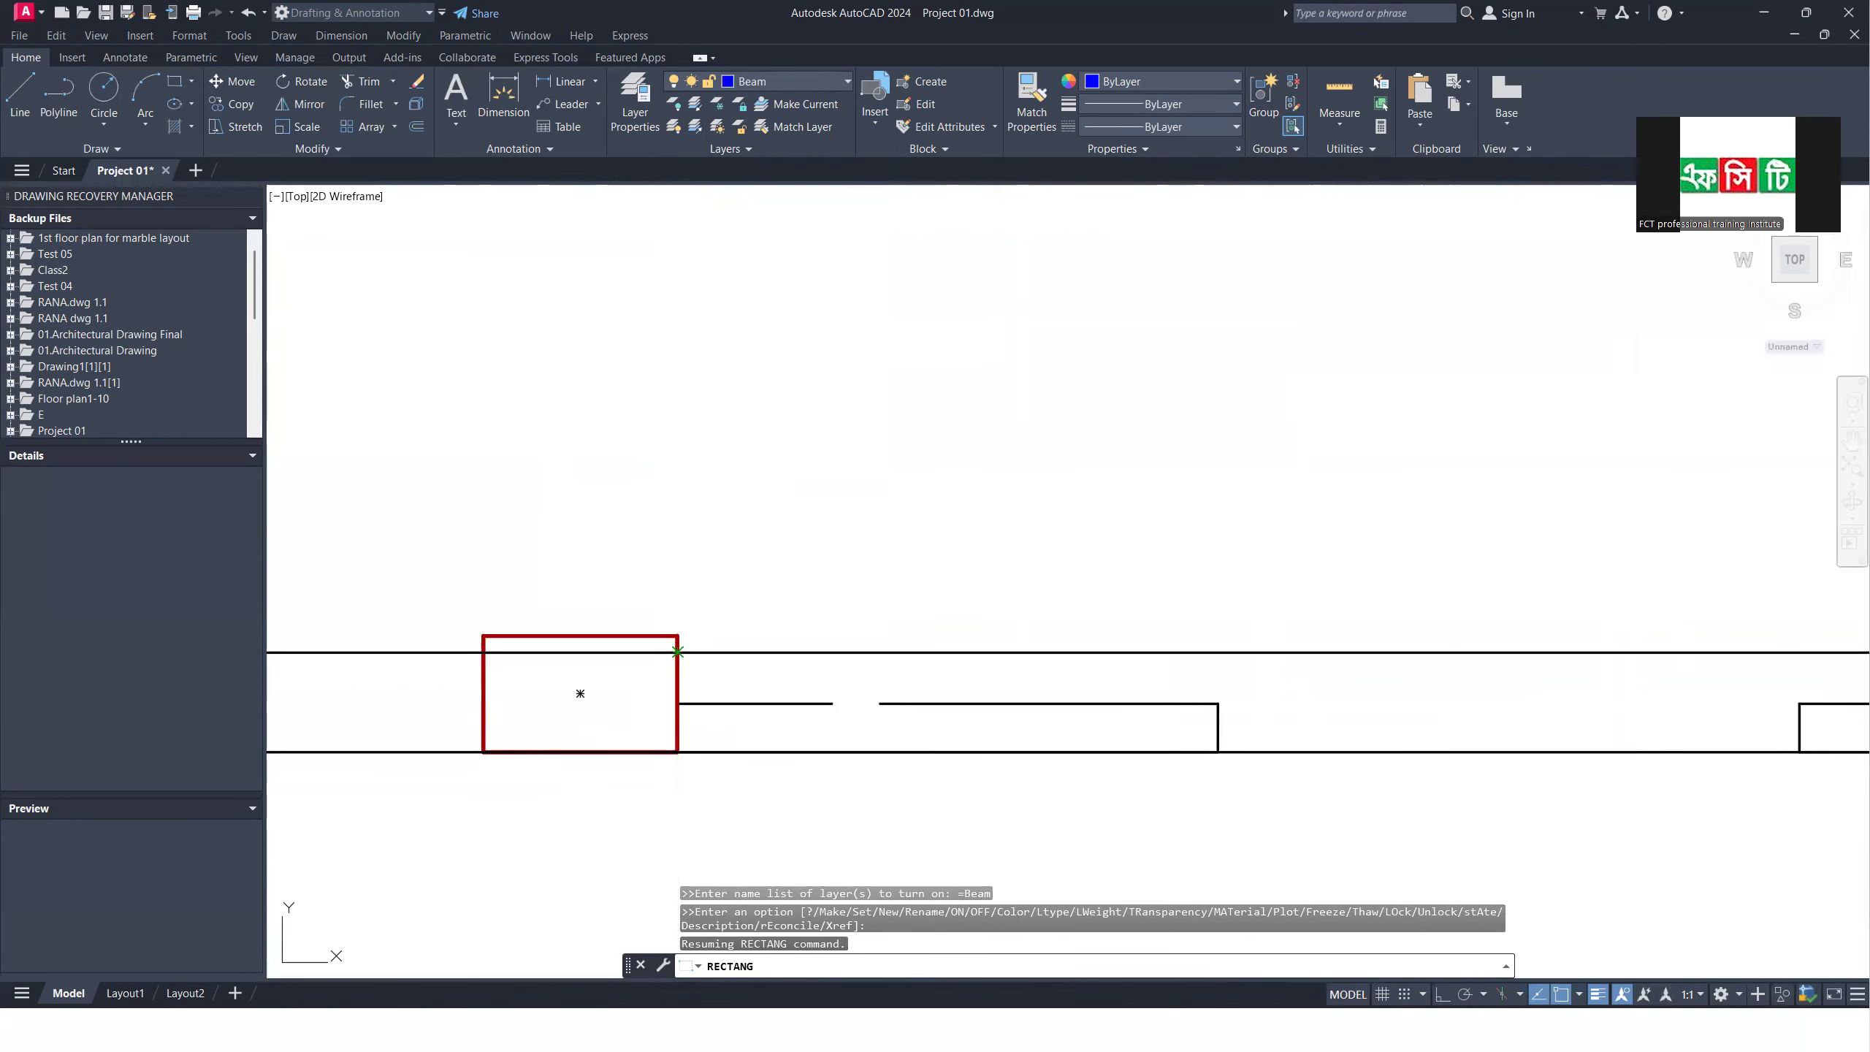
{"action": "left_click", "coordinate": [678, 652]}
{"action": "scroll", "coordinate": [745, 645], "scroll_direction": "down", "scroll_amount": 6}
{"action": "scroll", "coordinate": [1141, 719], "scroll_direction": "up", "scroll_amount": 3}
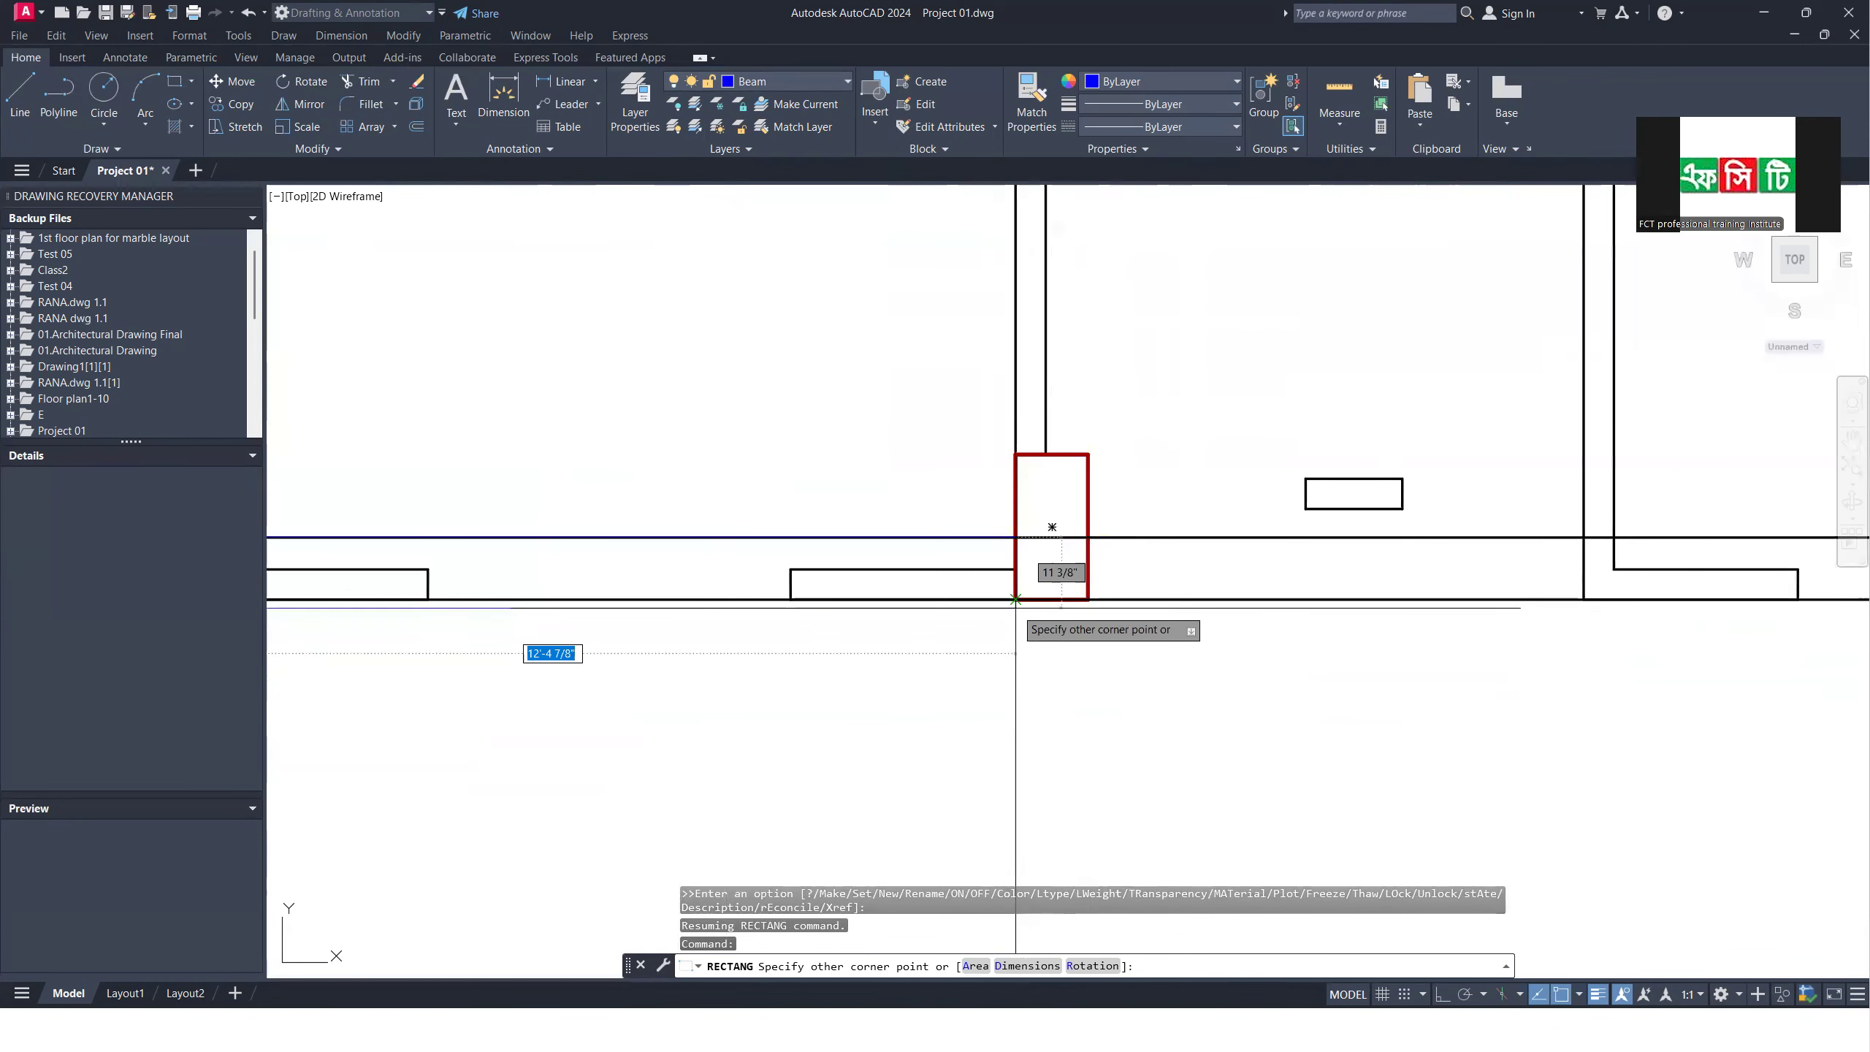
{"action": "left_click", "coordinate": [1016, 606]}
{"action": "scroll", "coordinate": [1093, 647], "scroll_direction": "down", "scroll_amount": 2}
Step: Draw a second rectangular beam between the construction lines, spanning the second and third columns of the bottom row
{"action": "key", "text": "Return"}
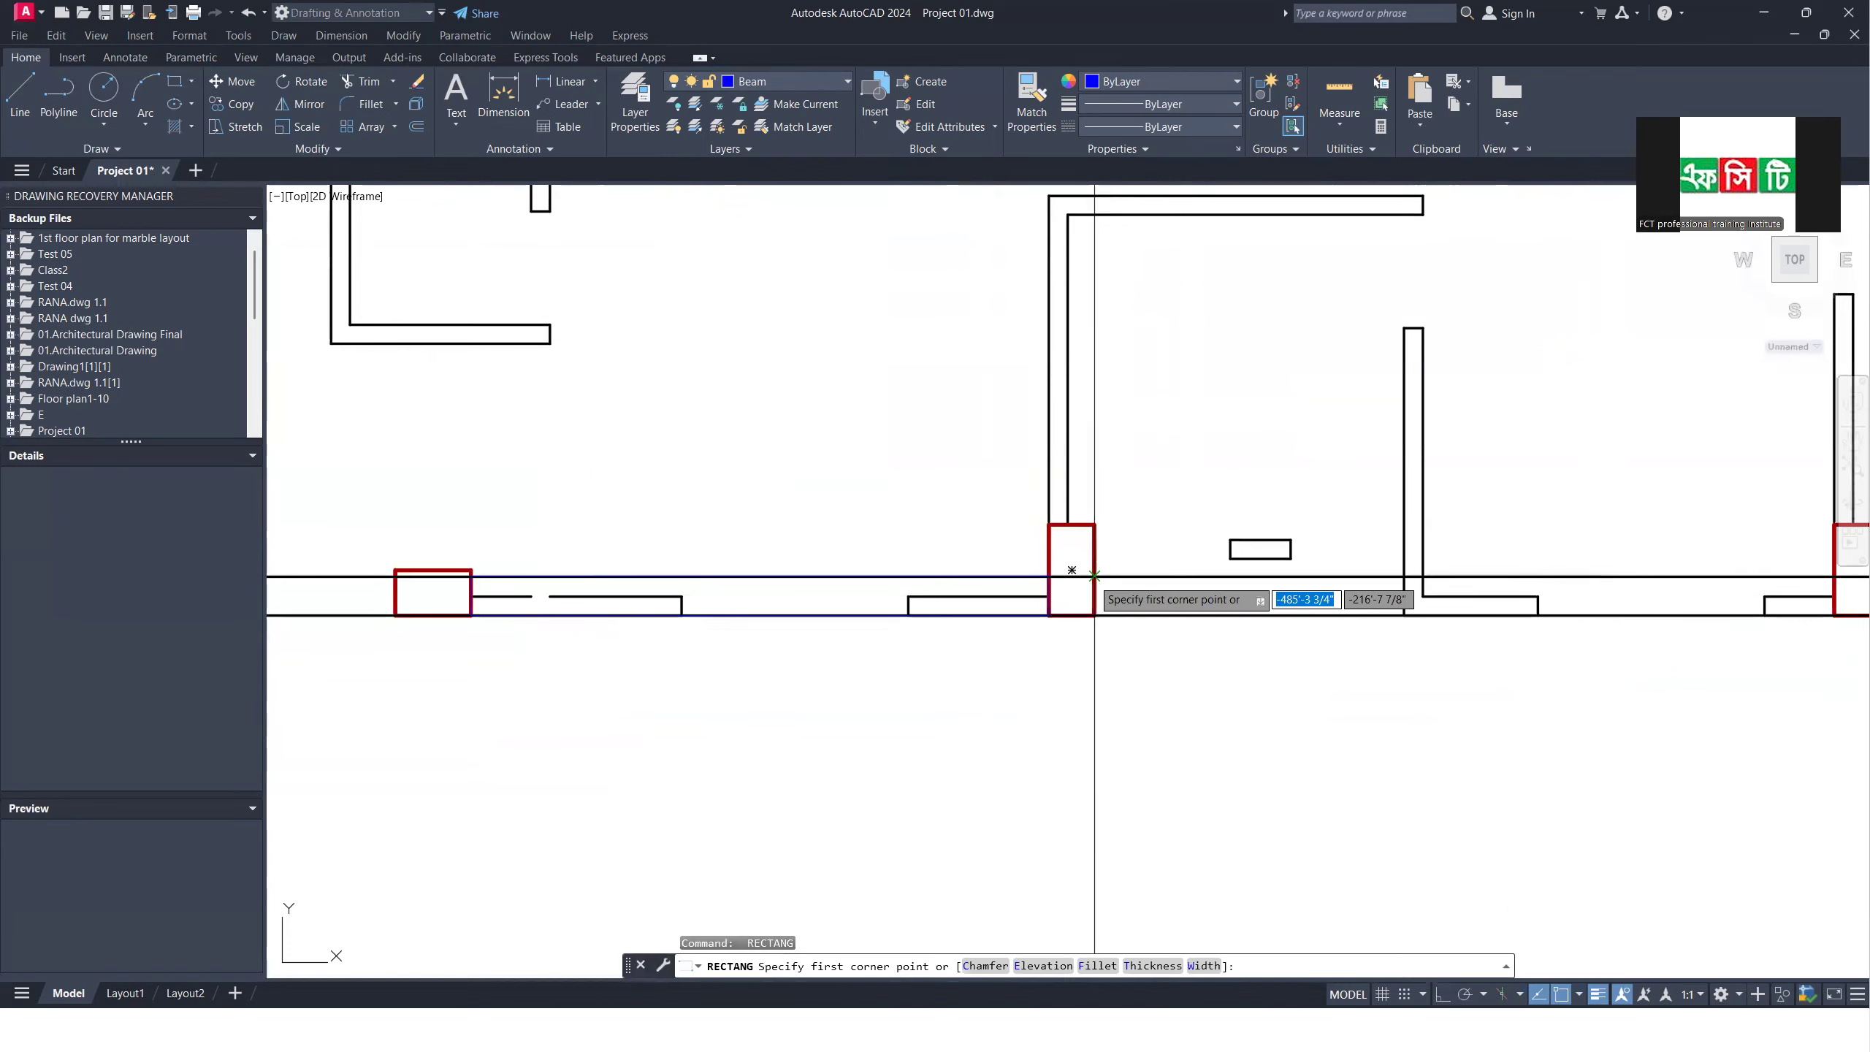
{"action": "left_click", "coordinate": [1088, 585]}
{"action": "scroll", "coordinate": [1494, 647], "scroll_direction": "down", "scroll_amount": 3}
{"action": "scroll", "coordinate": [1612, 627], "scroll_direction": "up", "scroll_amount": 5}
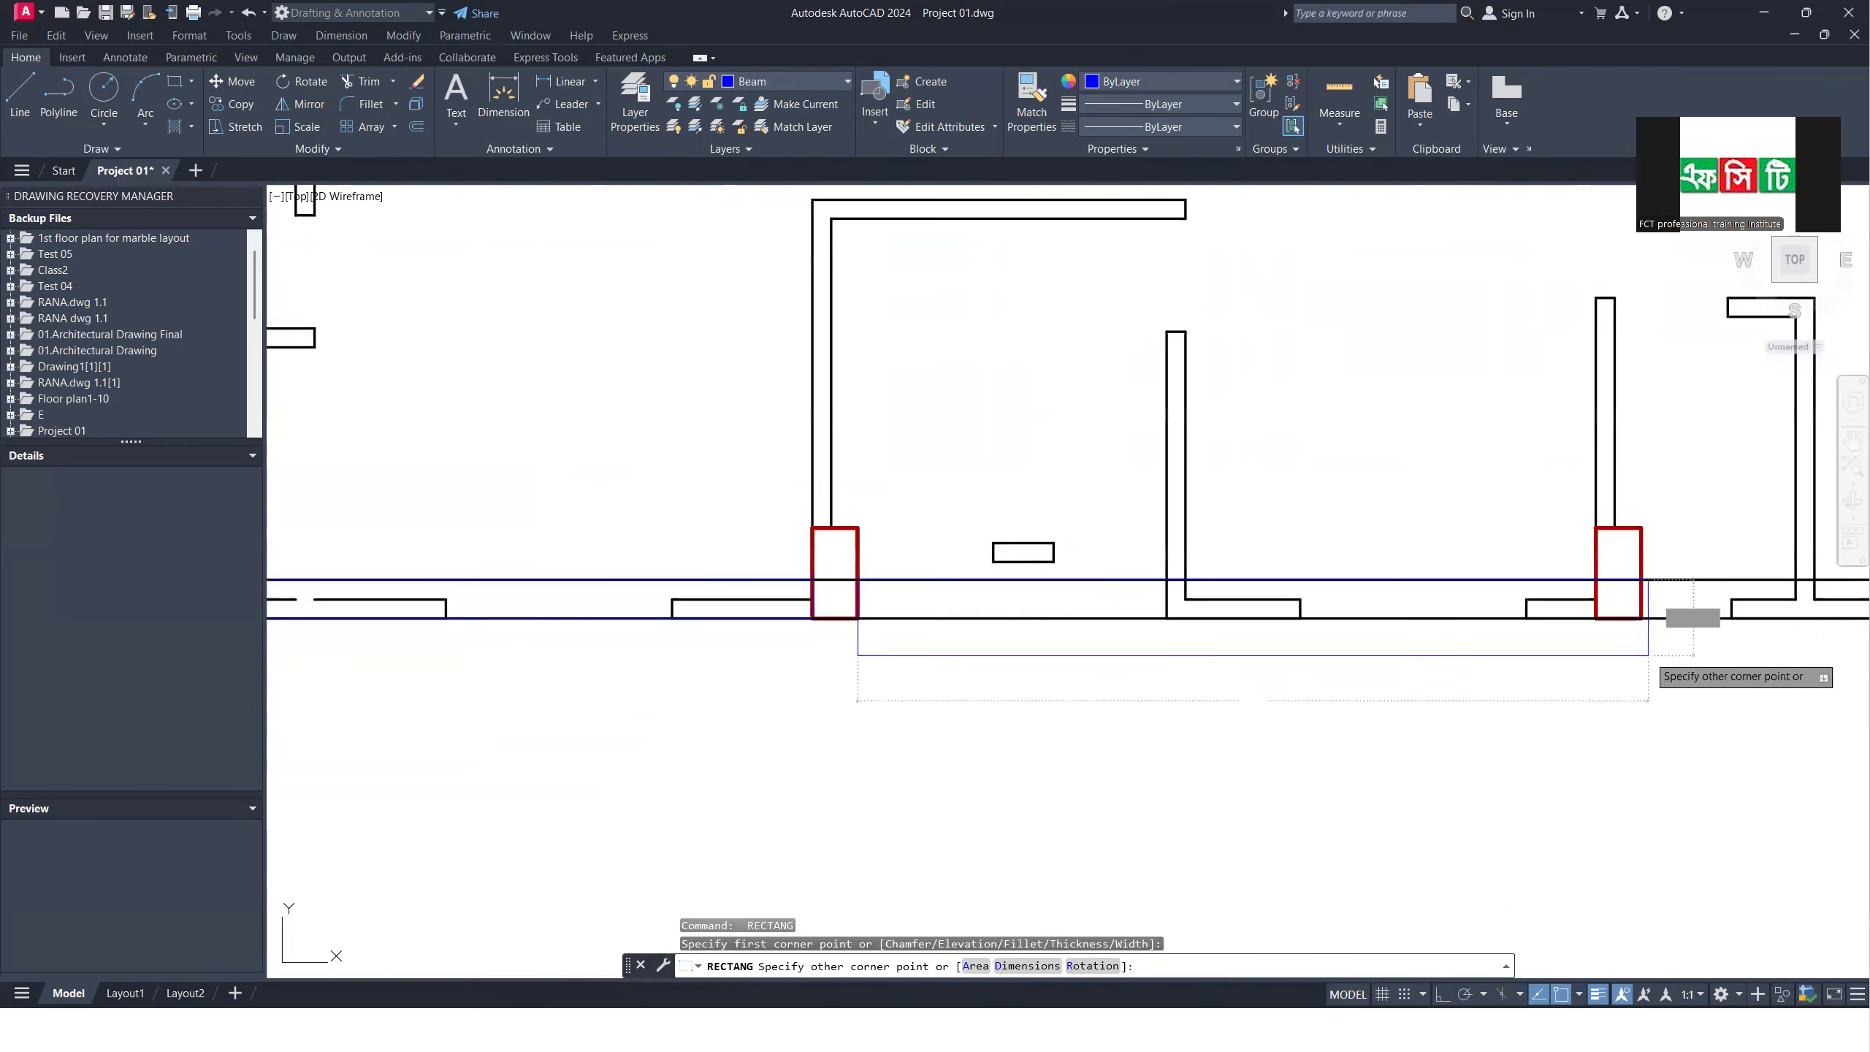
{"action": "left_click", "coordinate": [1581, 627]}
{"action": "scroll", "coordinate": [1006, 626], "scroll_direction": "down", "scroll_amount": 3}
{"action": "scroll", "coordinate": [1318, 606], "scroll_direction": "up", "scroll_amount": 2}
{"action": "scroll", "coordinate": [1147, 547], "scroll_direction": "up", "scroll_amount": 2}
Step: Draw a third rectangular beam about 13'-8" long between the construction lines, spanning the third and fourth columns of the bottom row
{"action": "key", "text": "Return"}
{"action": "left_click", "coordinate": [1147, 547]}
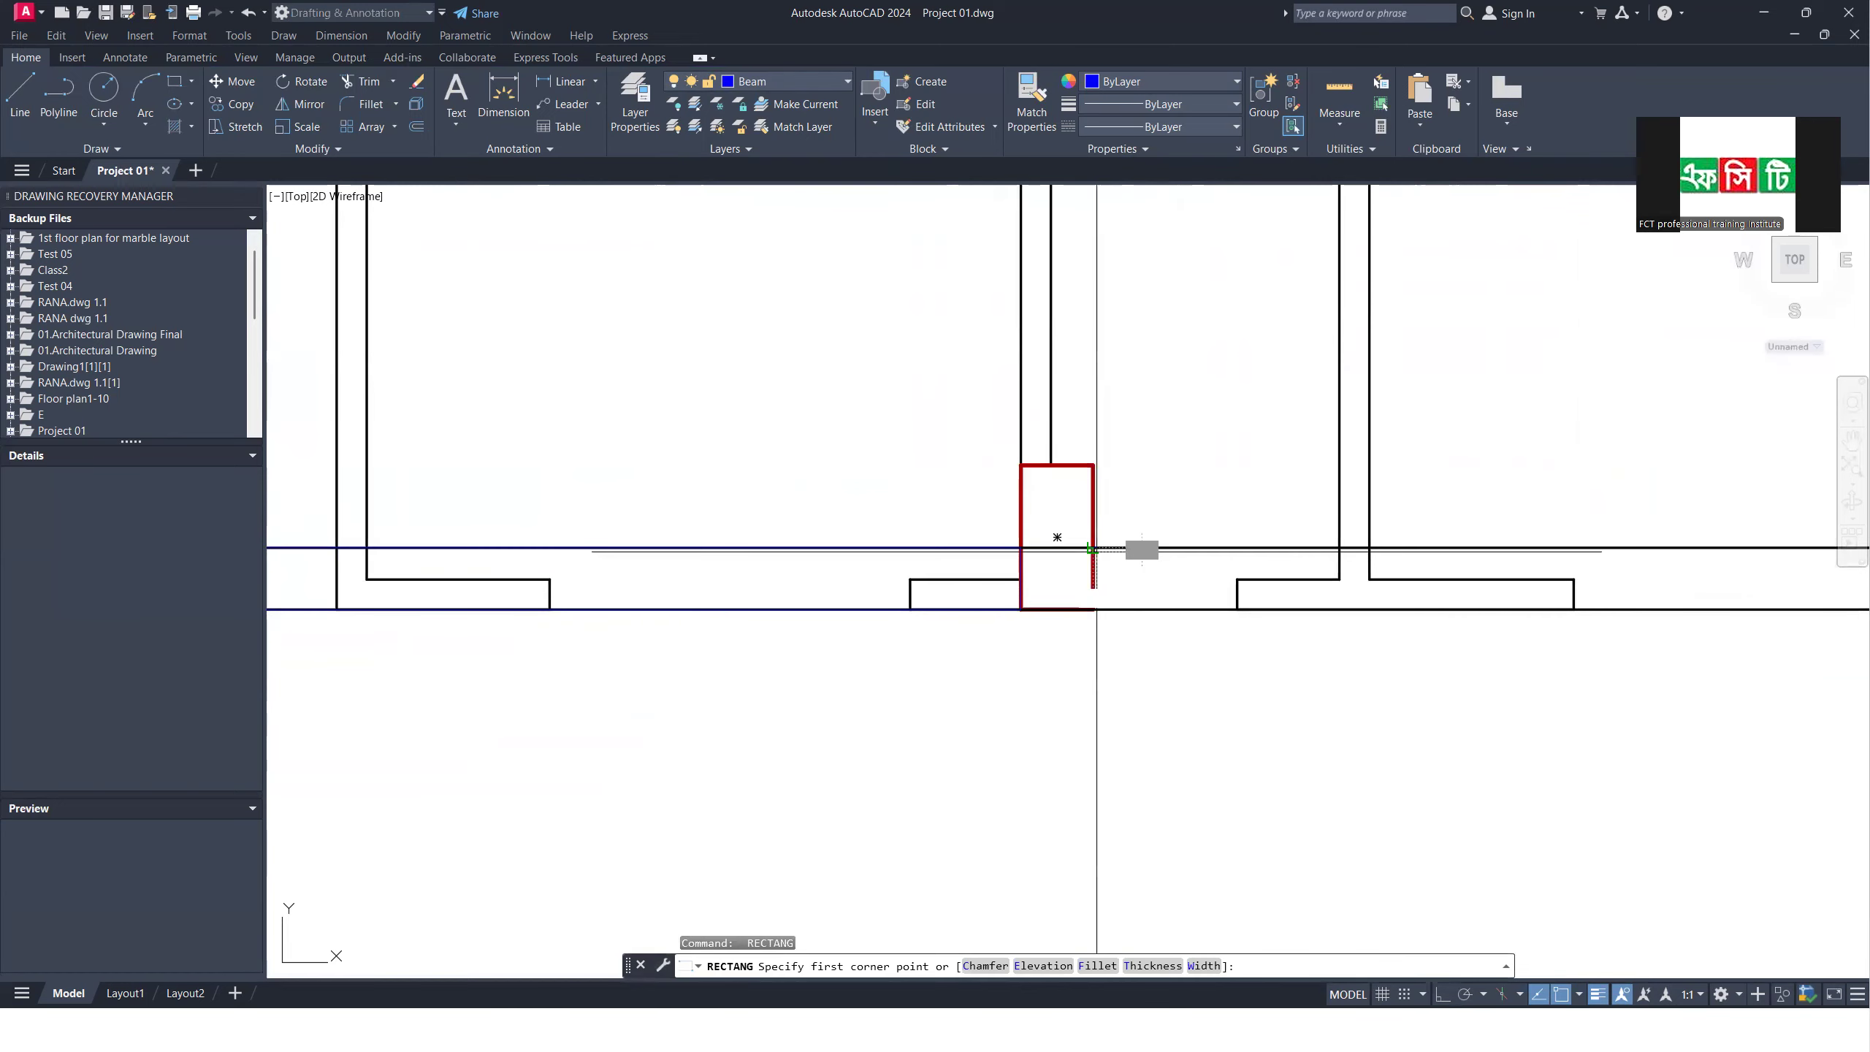
{"action": "scroll", "coordinate": [985, 641], "scroll_direction": "down", "scroll_amount": 4}
{"action": "scroll", "coordinate": [1197, 593], "scroll_direction": "up", "scroll_amount": 5}
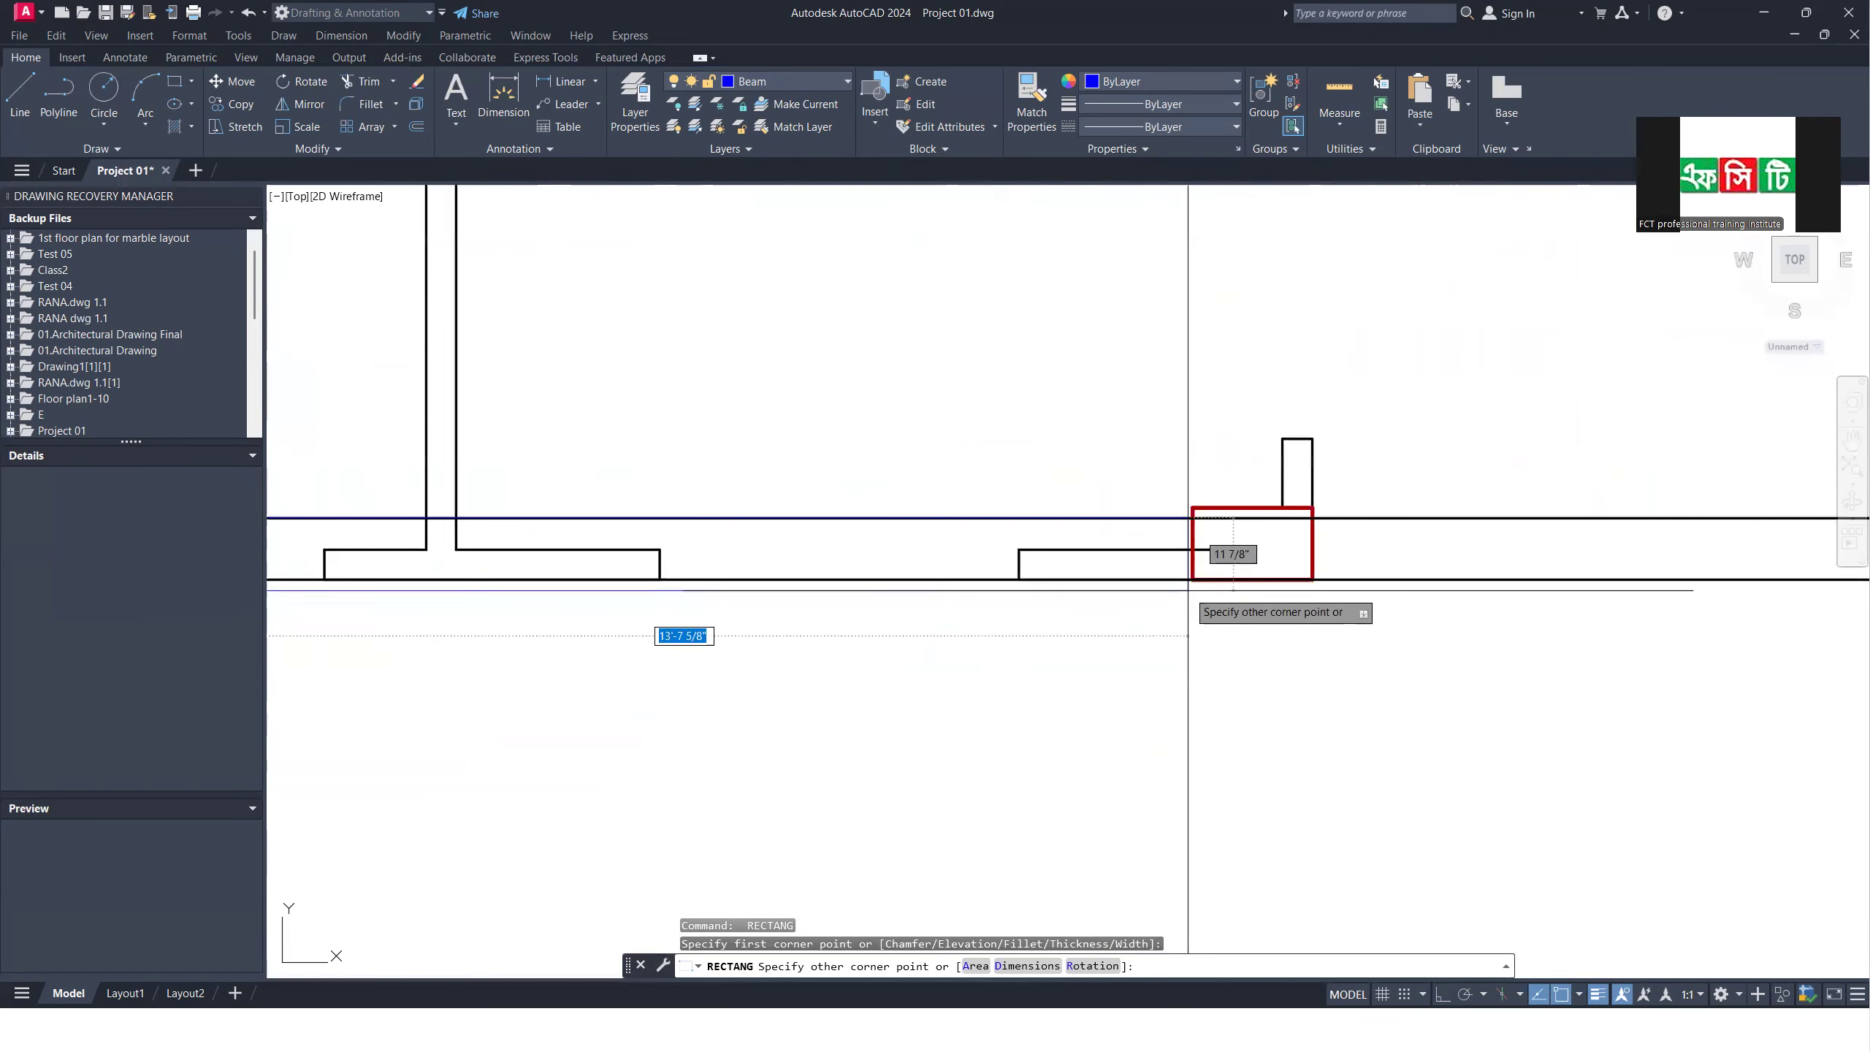
{"action": "left_click", "coordinate": [1188, 582]}
{"action": "left_click", "coordinate": [1187, 582]}
{"action": "scroll", "coordinate": [1147, 652], "scroll_direction": "down", "scroll_amount": 4}
{"action": "scroll", "coordinate": [1255, 636], "scroll_direction": "up", "scroll_amount": 4}
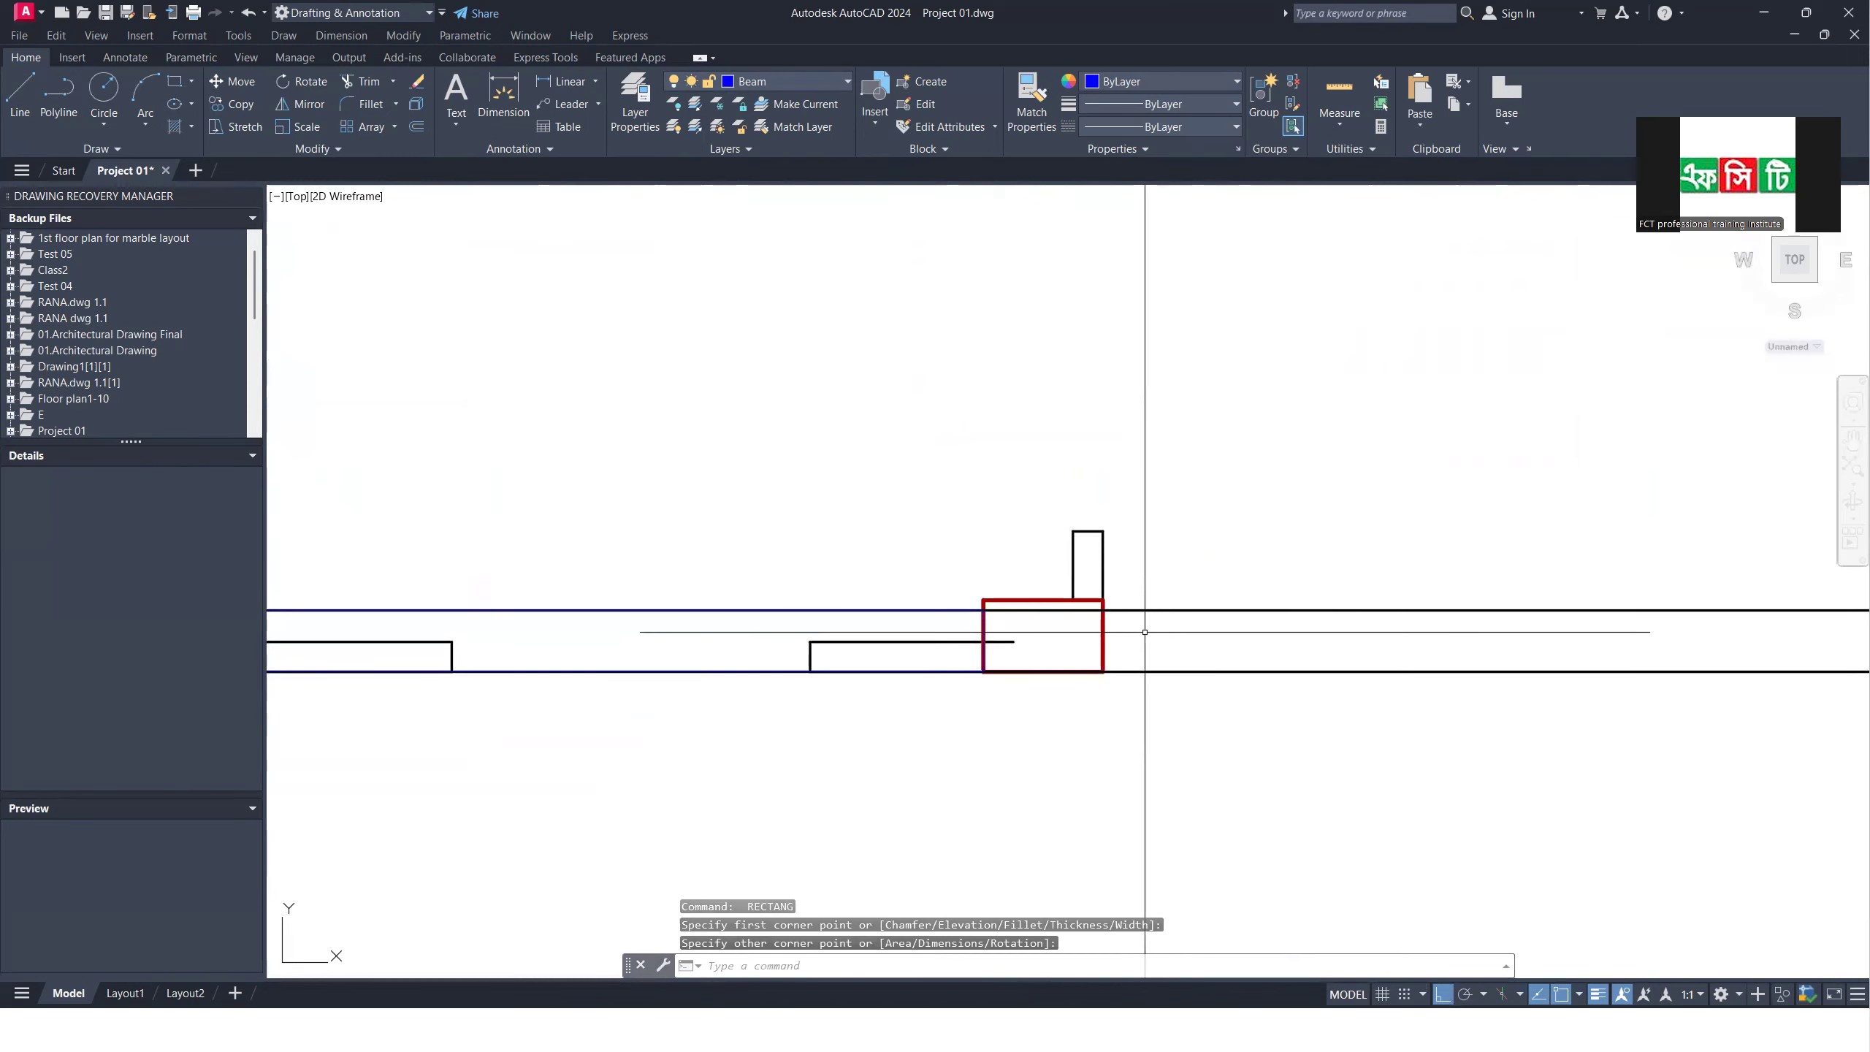
Step: Delete the two horizontal construction lines along the bottom column row
{"action": "scroll", "coordinate": [1130, 676], "scroll_direction": "down", "scroll_amount": 4}
{"action": "left_click", "coordinate": [1308, 604]}
{"action": "left_click", "coordinate": [1250, 723]}
{"action": "key", "text": "Delete"}
{"action": "scroll", "coordinate": [1421, 664], "scroll_direction": "down", "scroll_amount": 4}
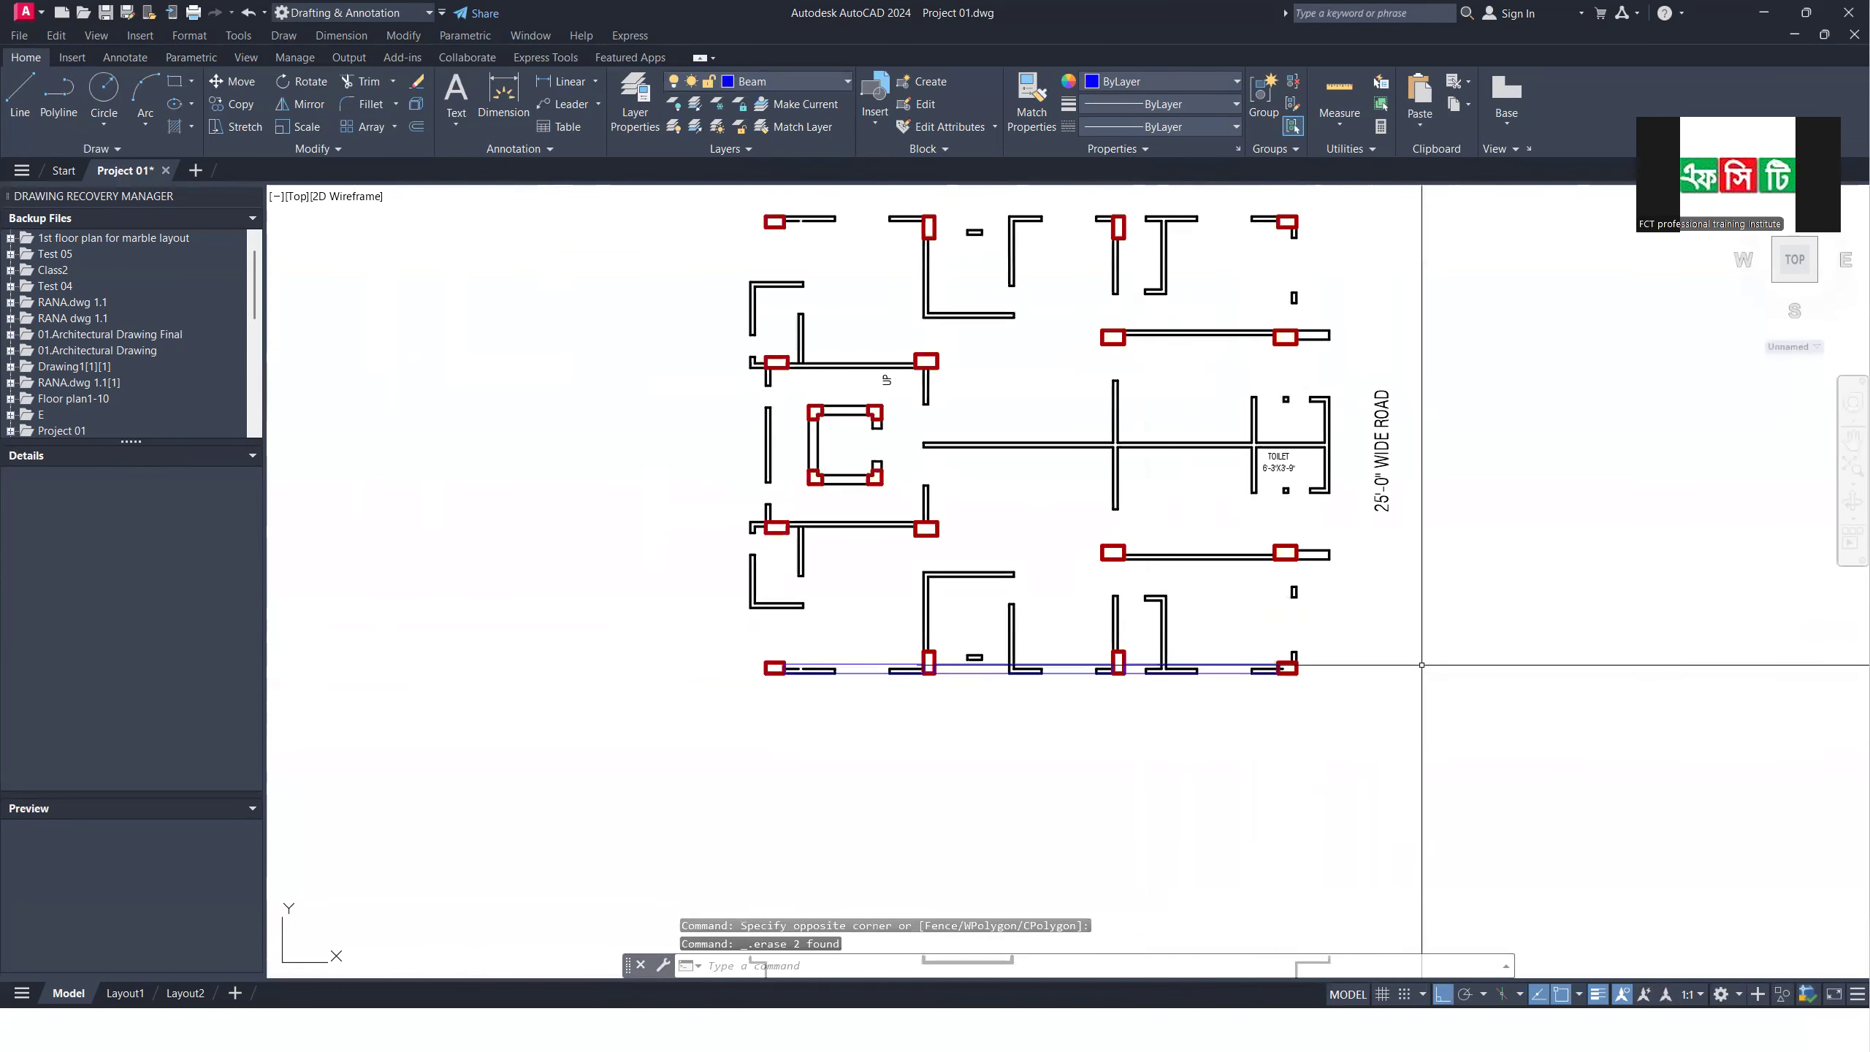
Step: Delete the three rectangular beams along the bottom column row and restore the isolated layers
{"action": "scroll", "coordinate": [1399, 676], "scroll_direction": "down", "scroll_amount": 2}
{"action": "scroll", "coordinate": [1119, 647], "scroll_direction": "up", "scroll_amount": 6}
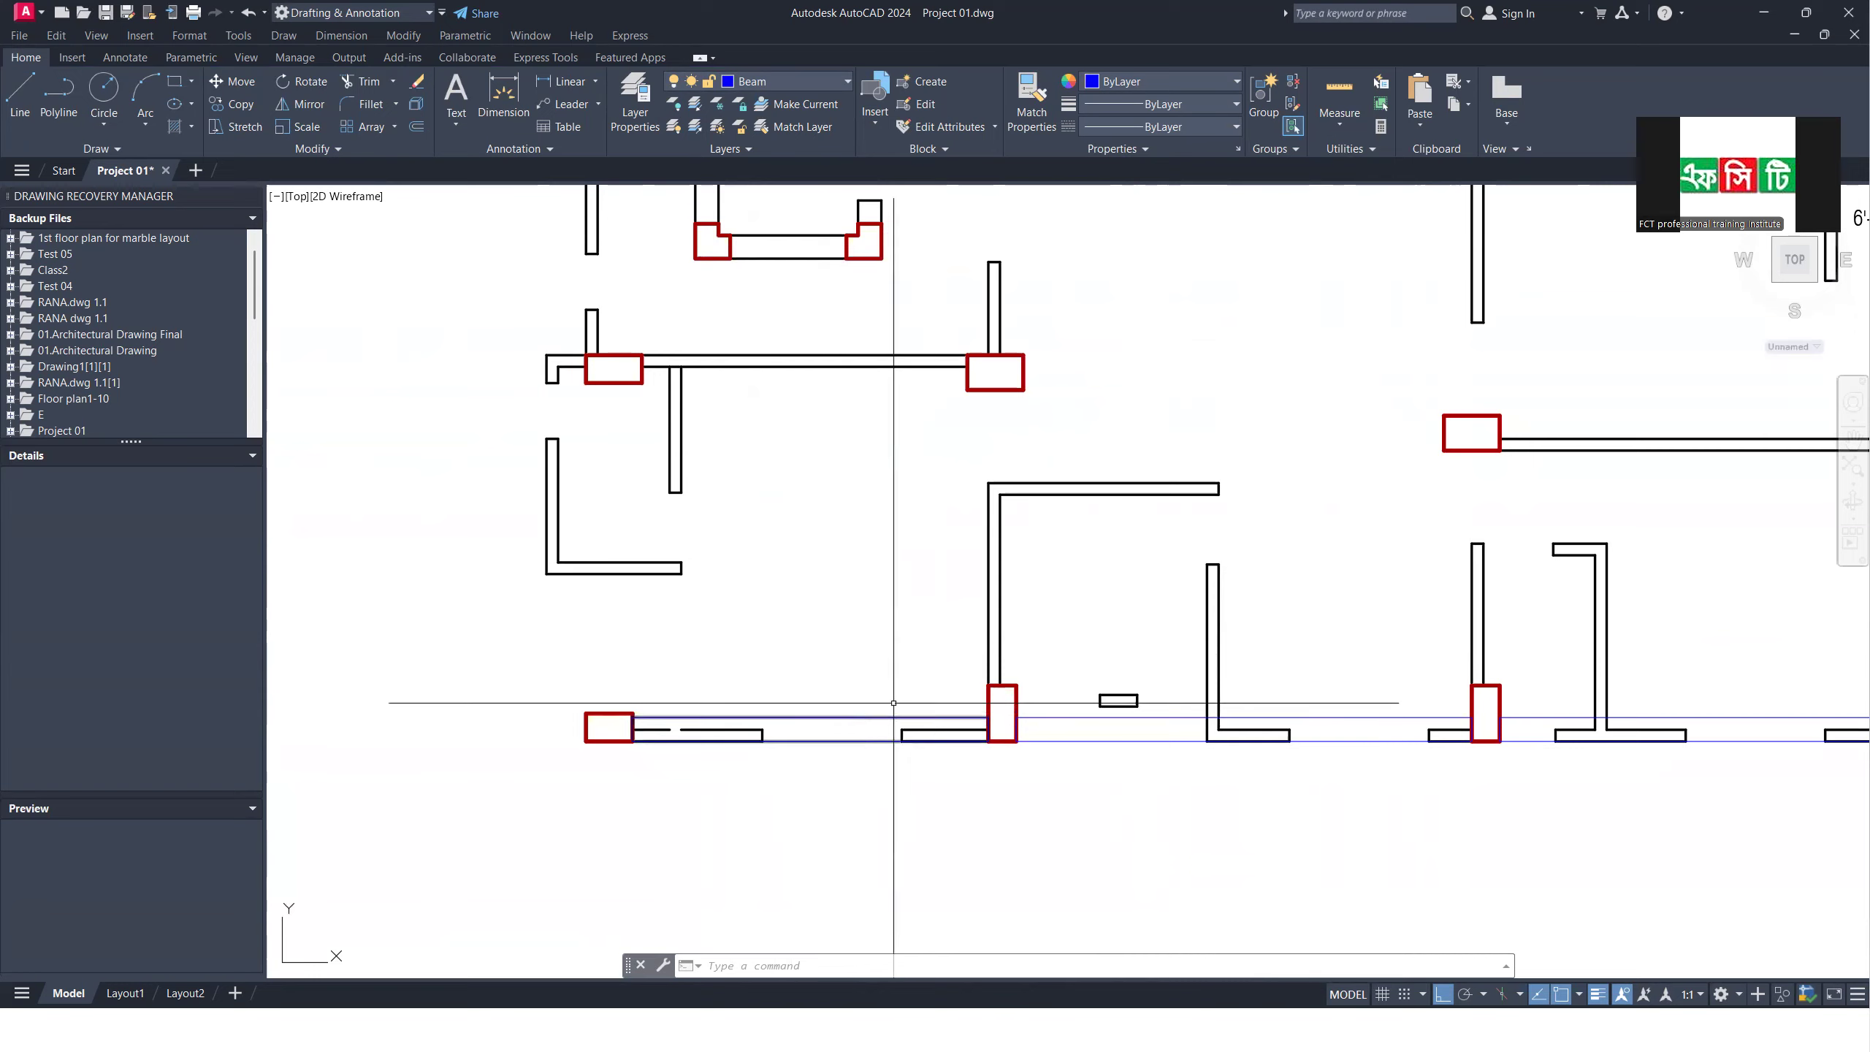
{"action": "scroll", "coordinate": [893, 702], "scroll_direction": "down", "scroll_amount": 6}
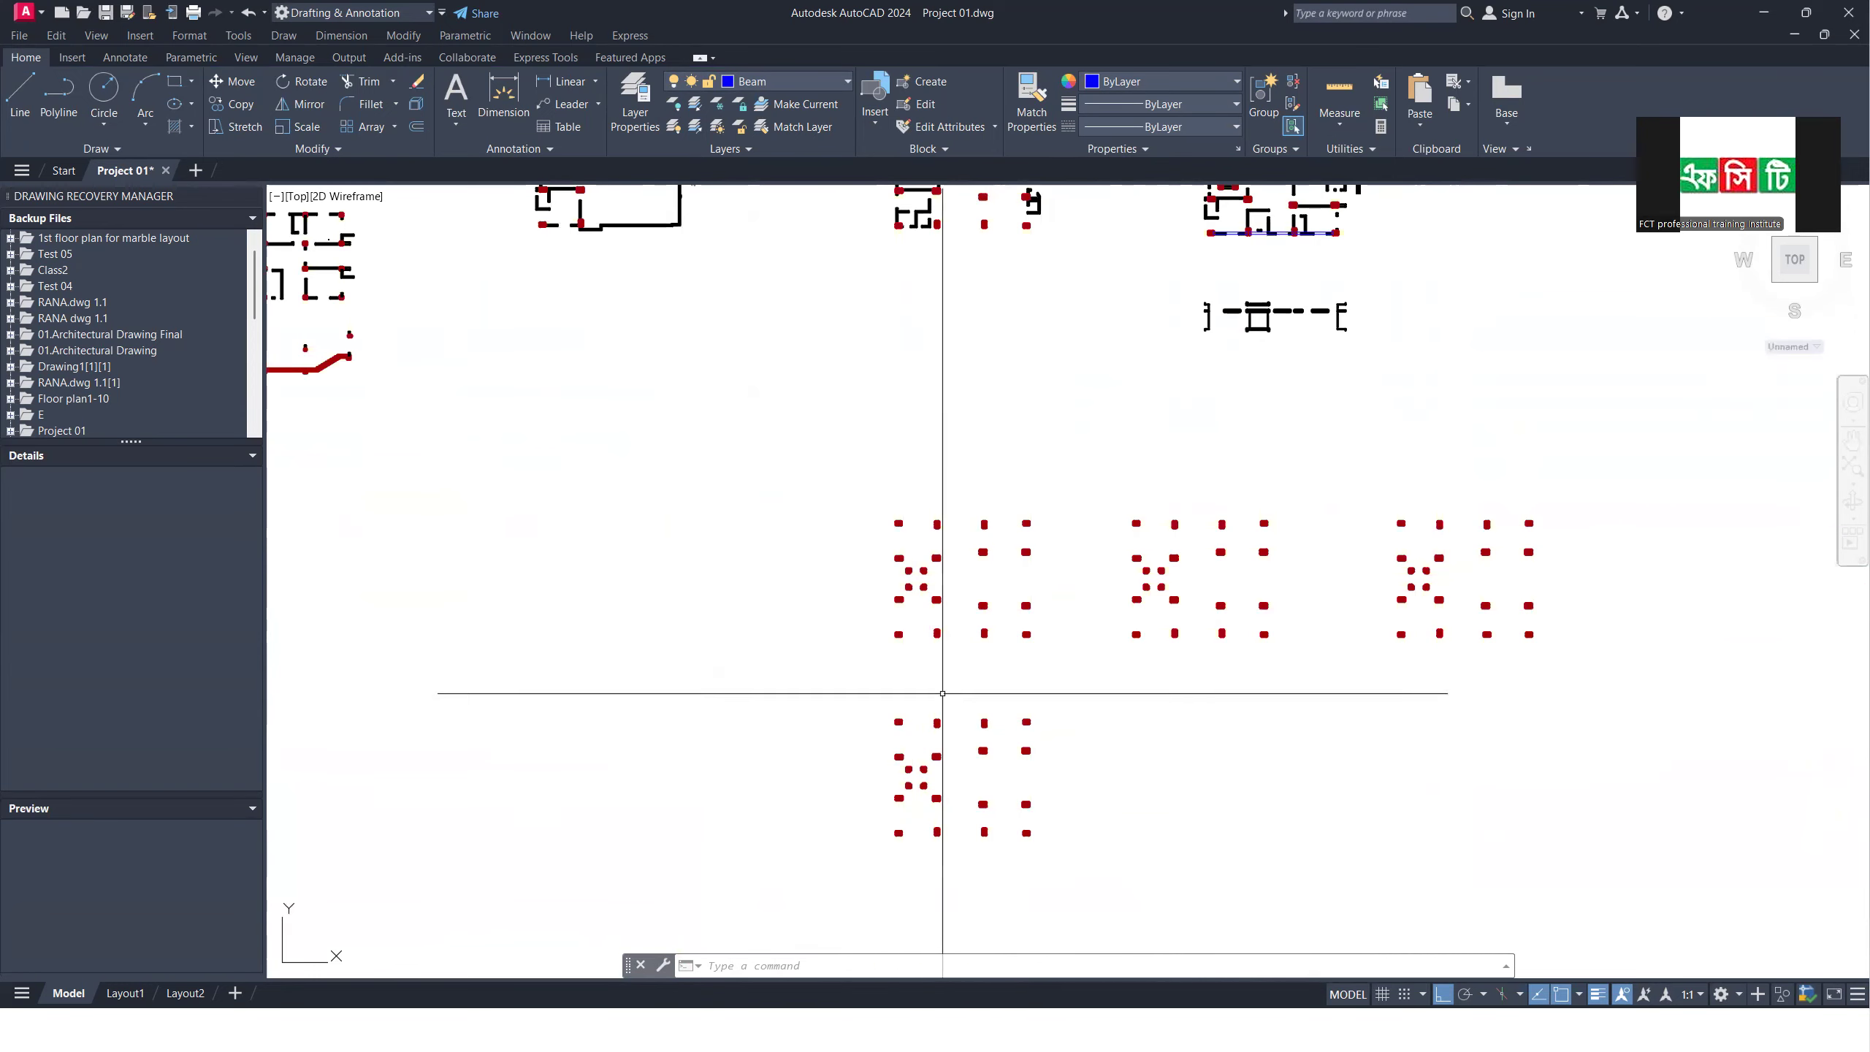
{"action": "scroll", "coordinate": [1010, 751], "scroll_direction": "down", "scroll_amount": 3}
{"action": "scroll", "coordinate": [934, 557], "scroll_direction": "up", "scroll_amount": 2}
{"action": "scroll", "coordinate": [937, 563], "scroll_direction": "up", "scroll_amount": 5}
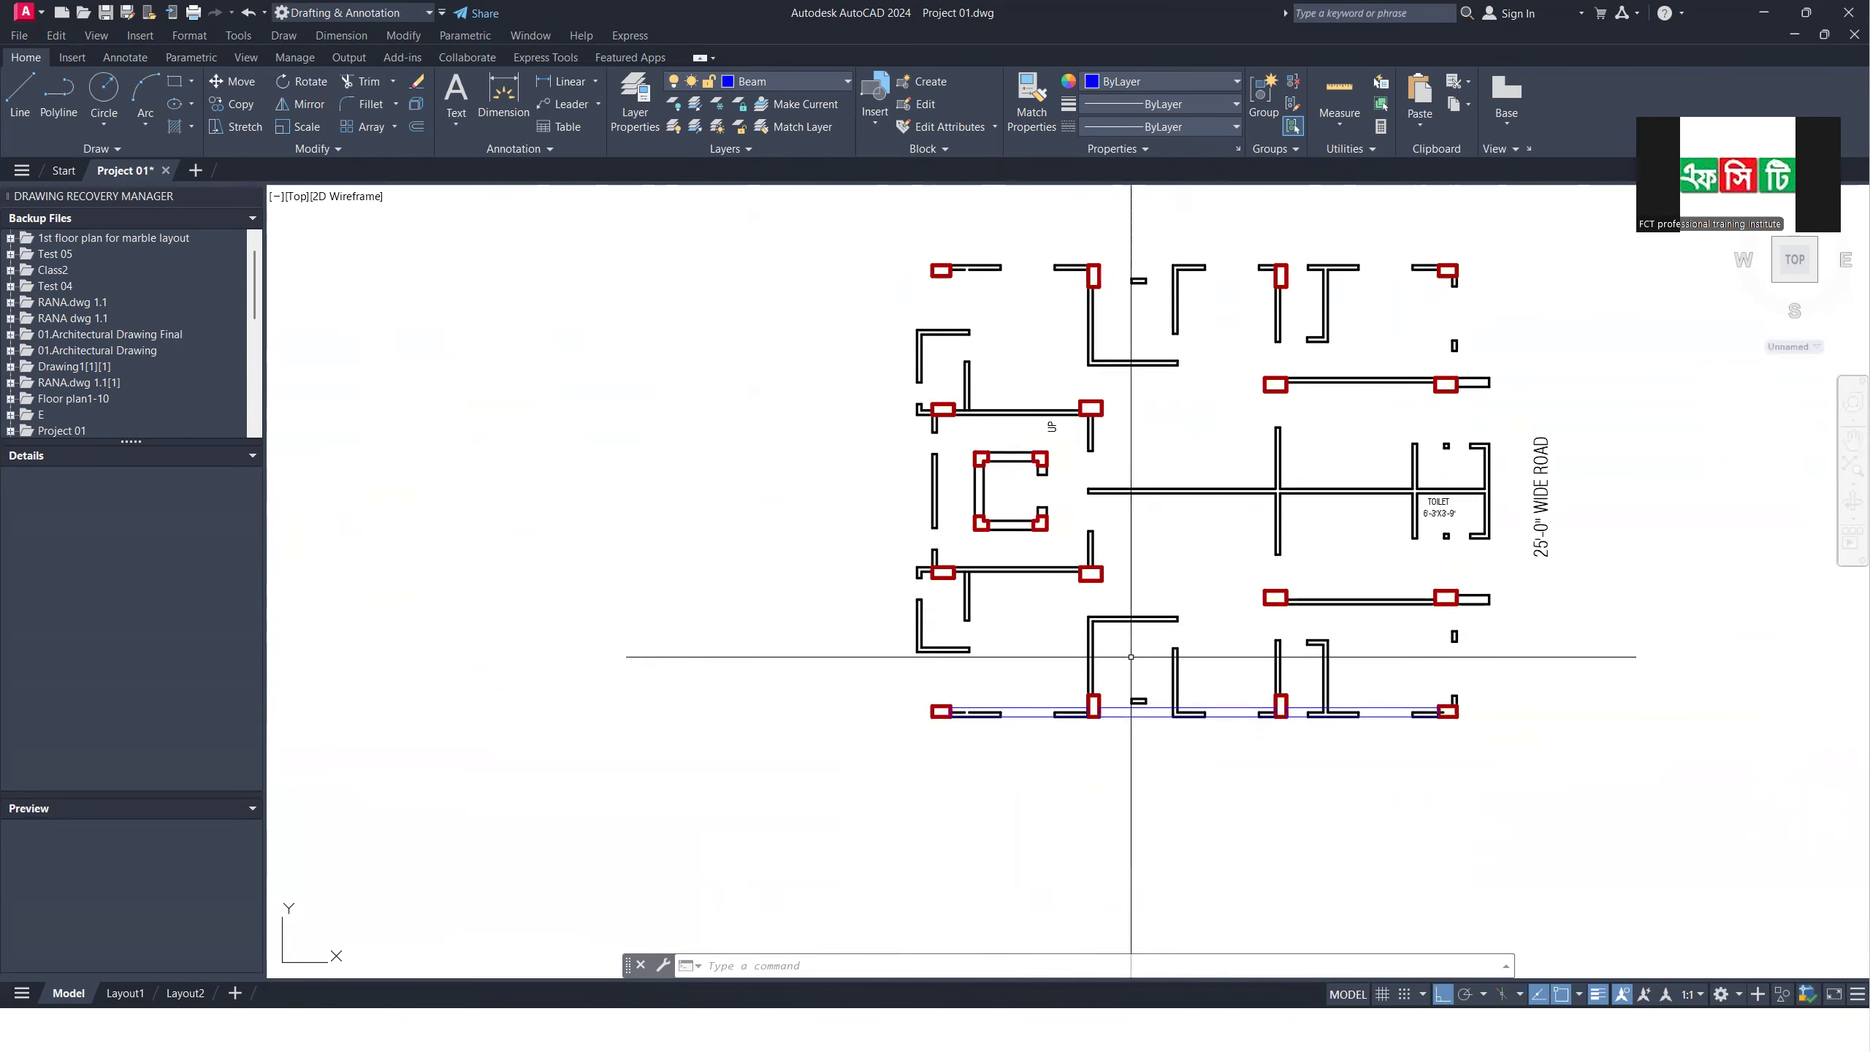
{"action": "scroll", "coordinate": [986, 724], "scroll_direction": "up", "scroll_amount": 2}
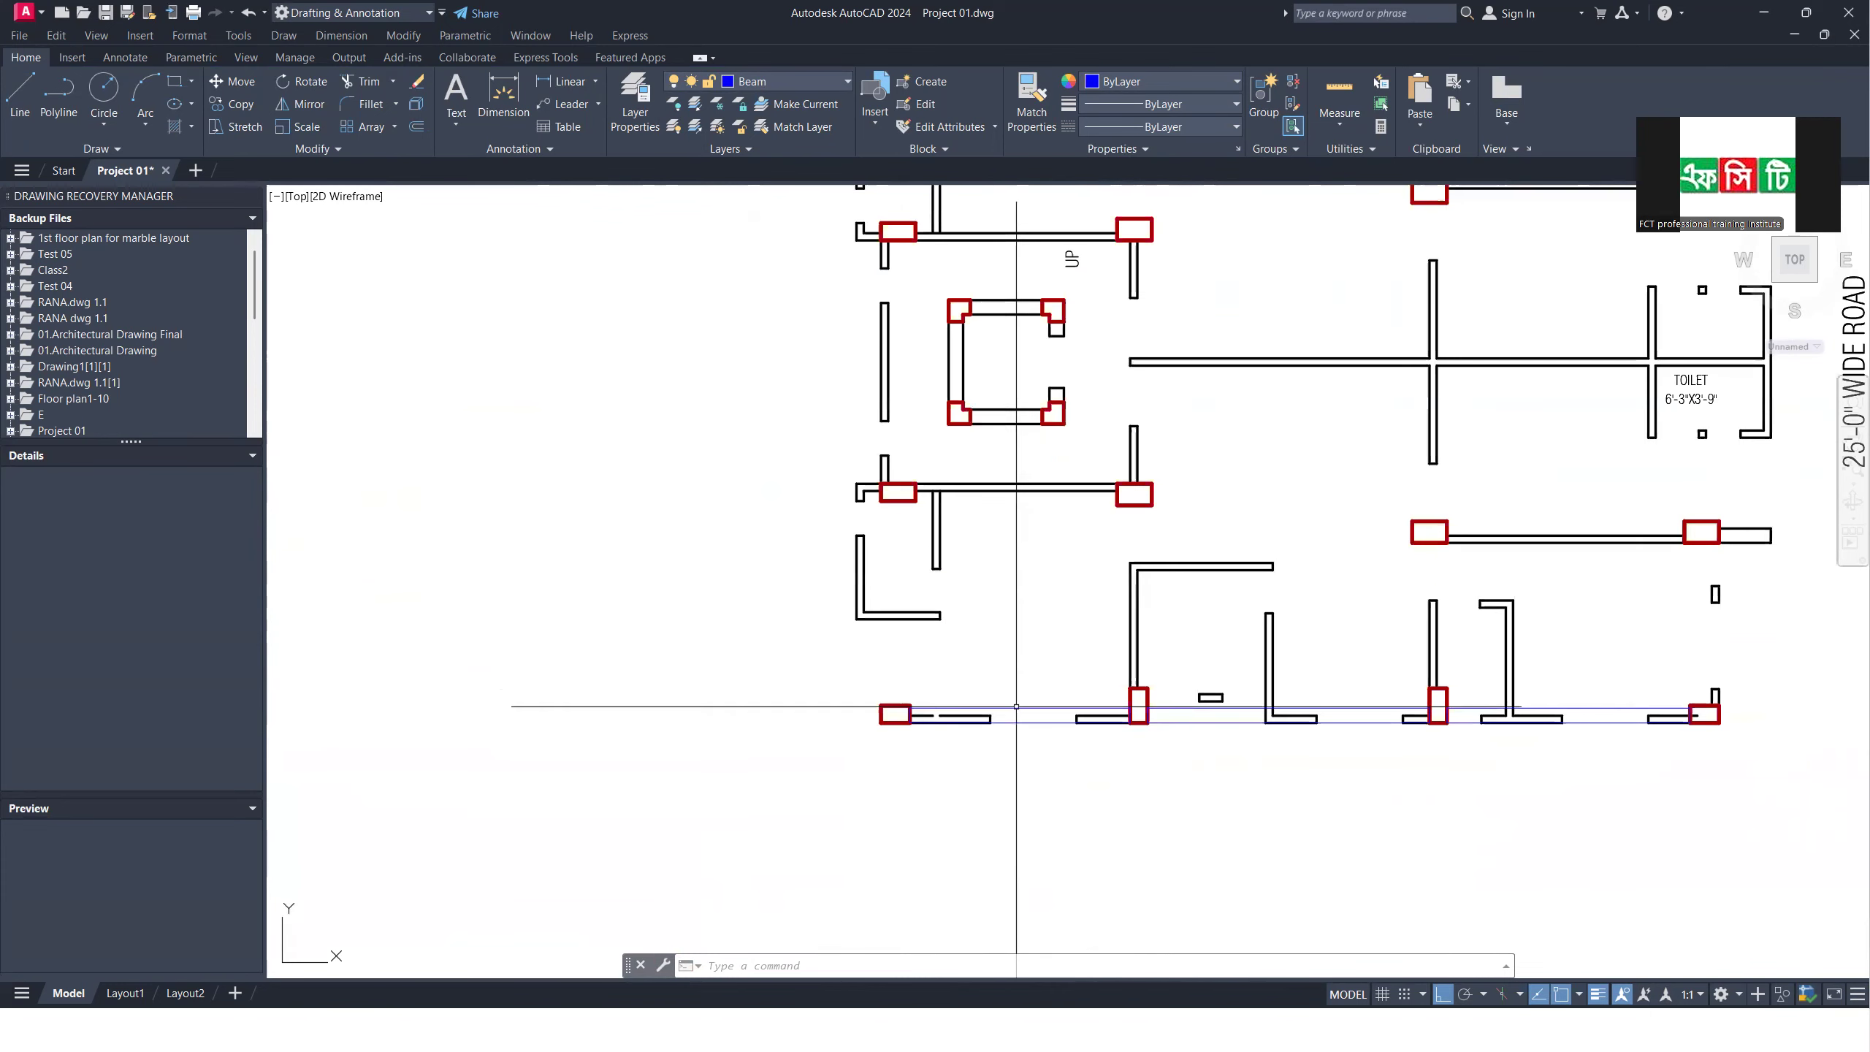
{"action": "left_click", "coordinate": [1018, 714]}
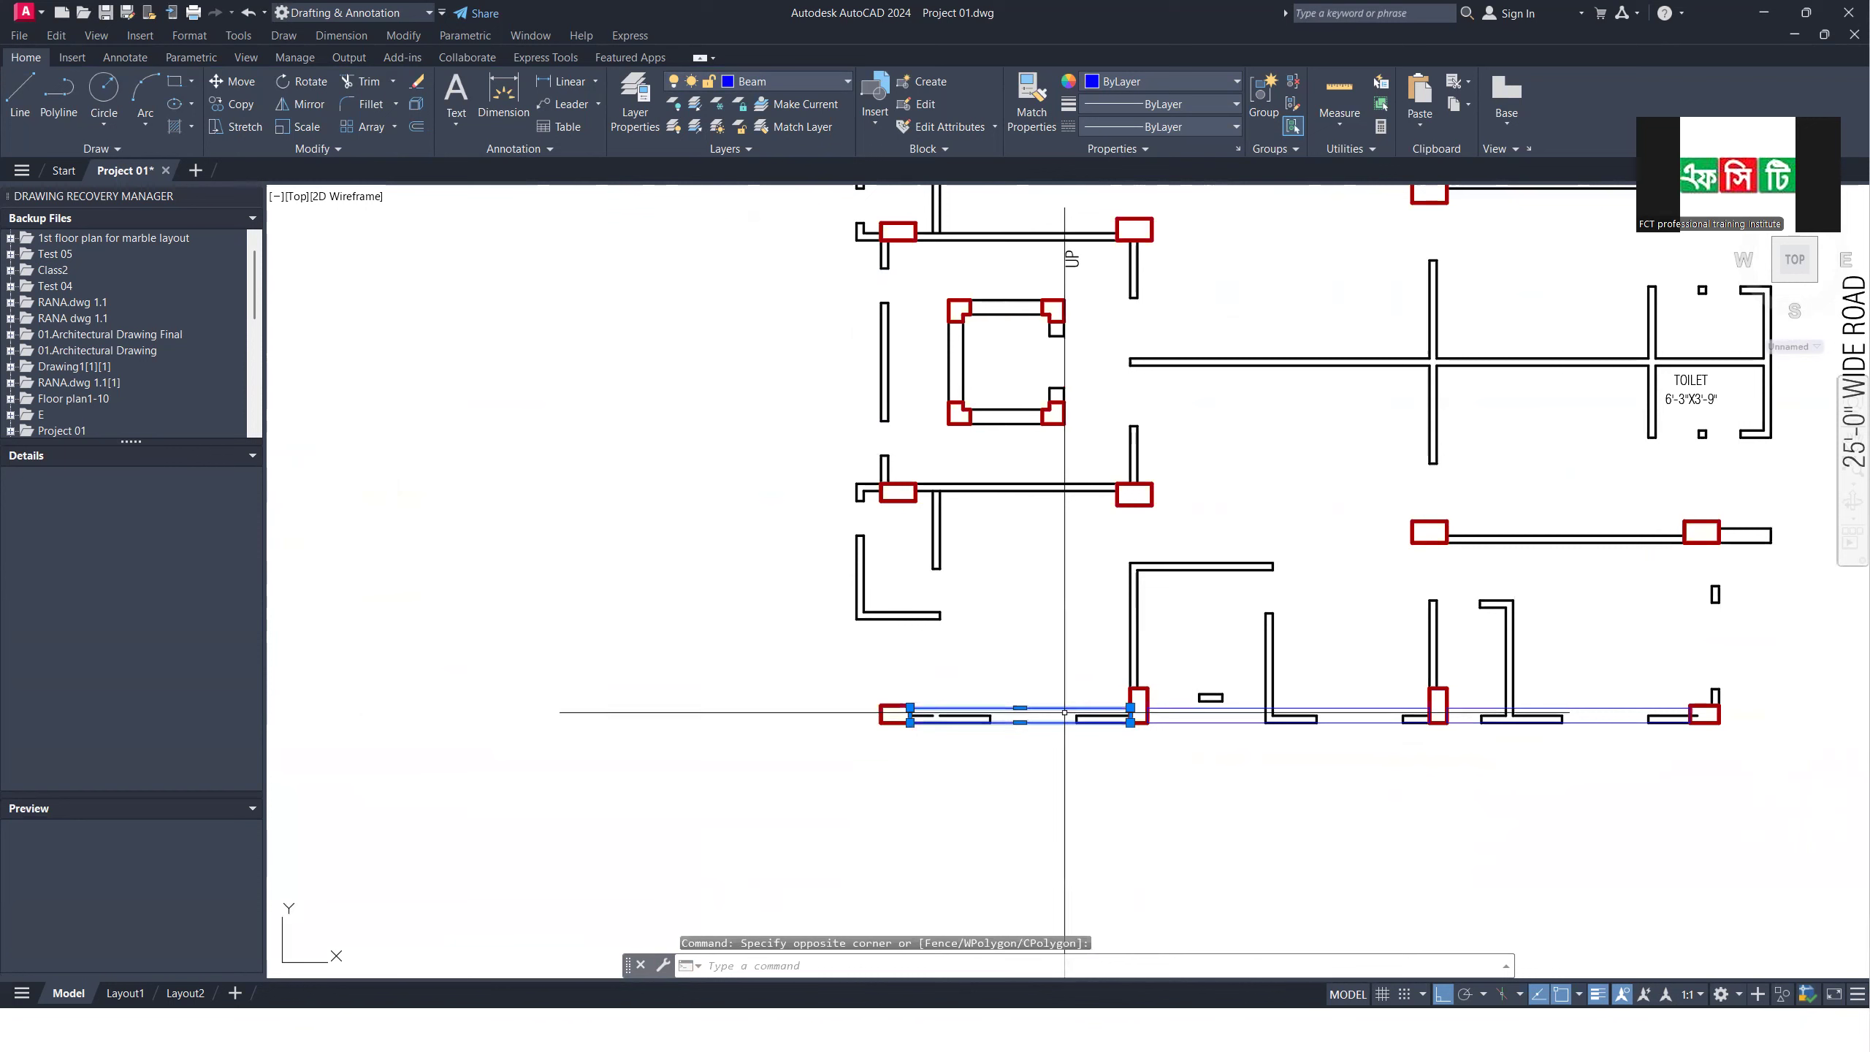
{"action": "left_click", "coordinate": [1228, 721]}
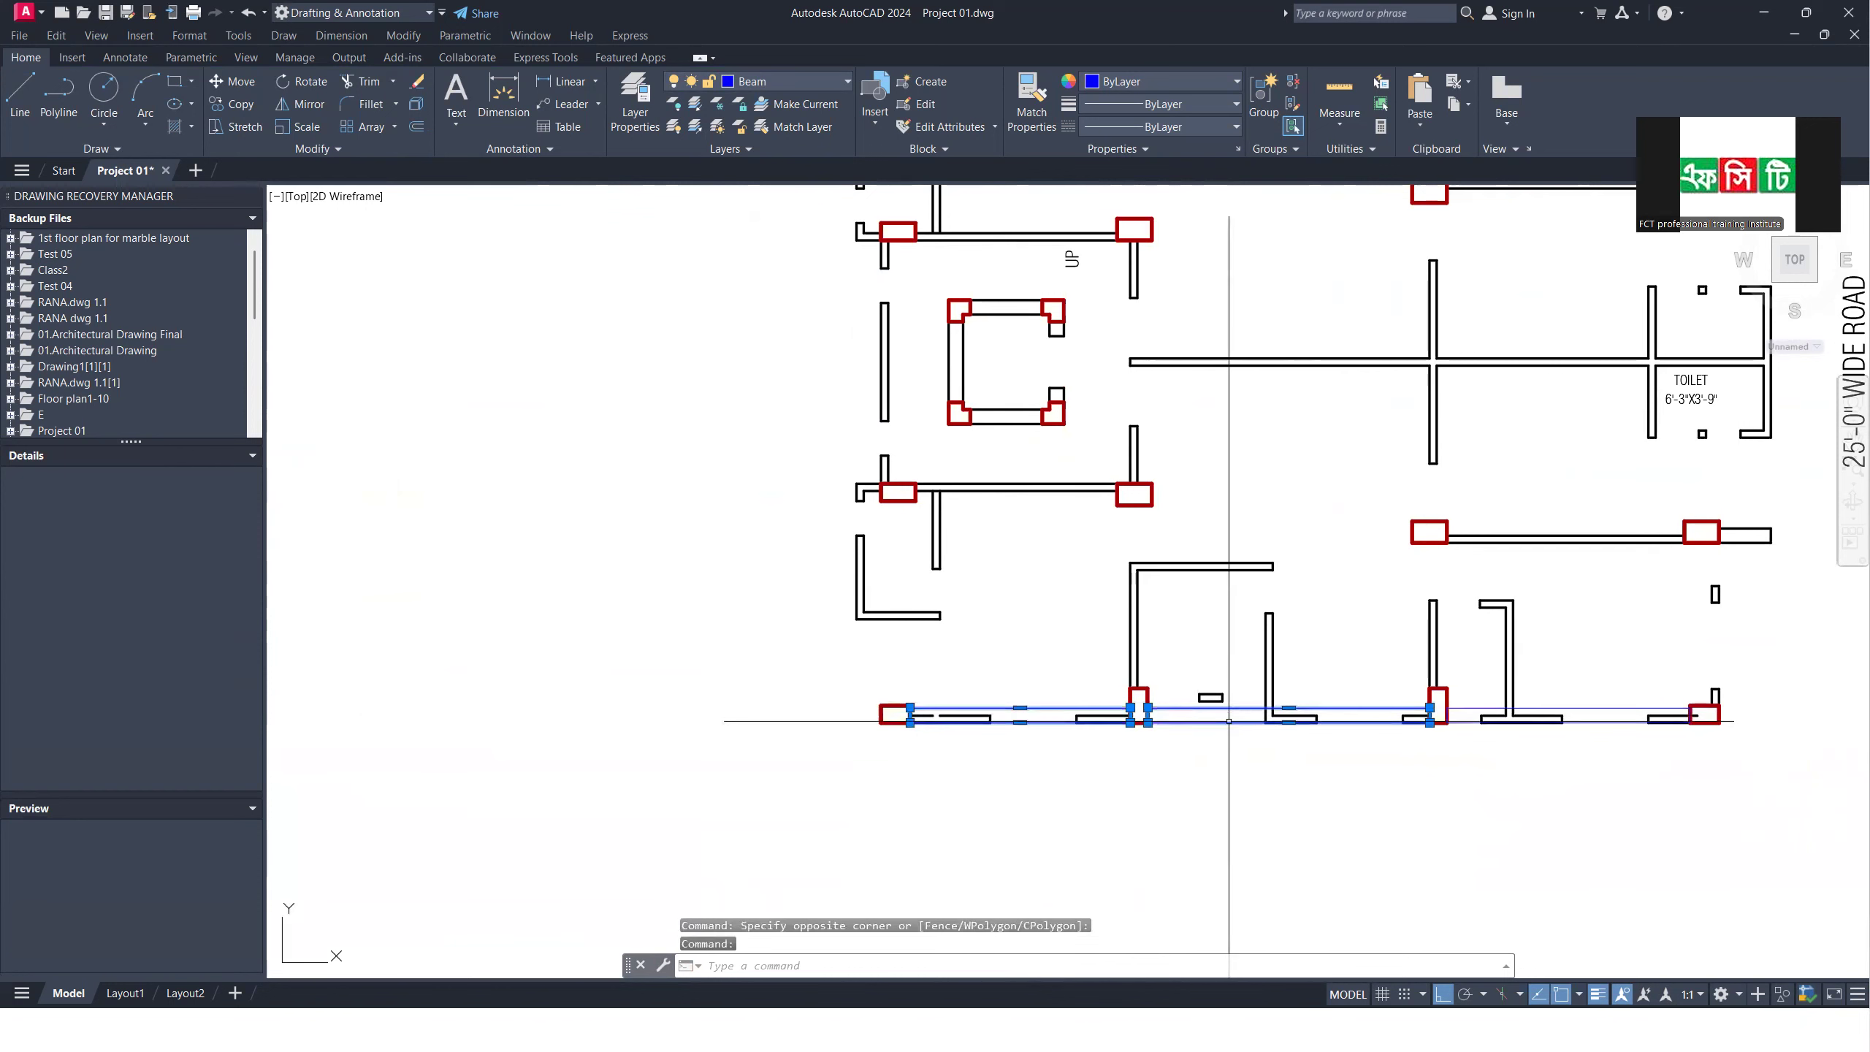
{"action": "left_click", "coordinate": [1476, 707]}
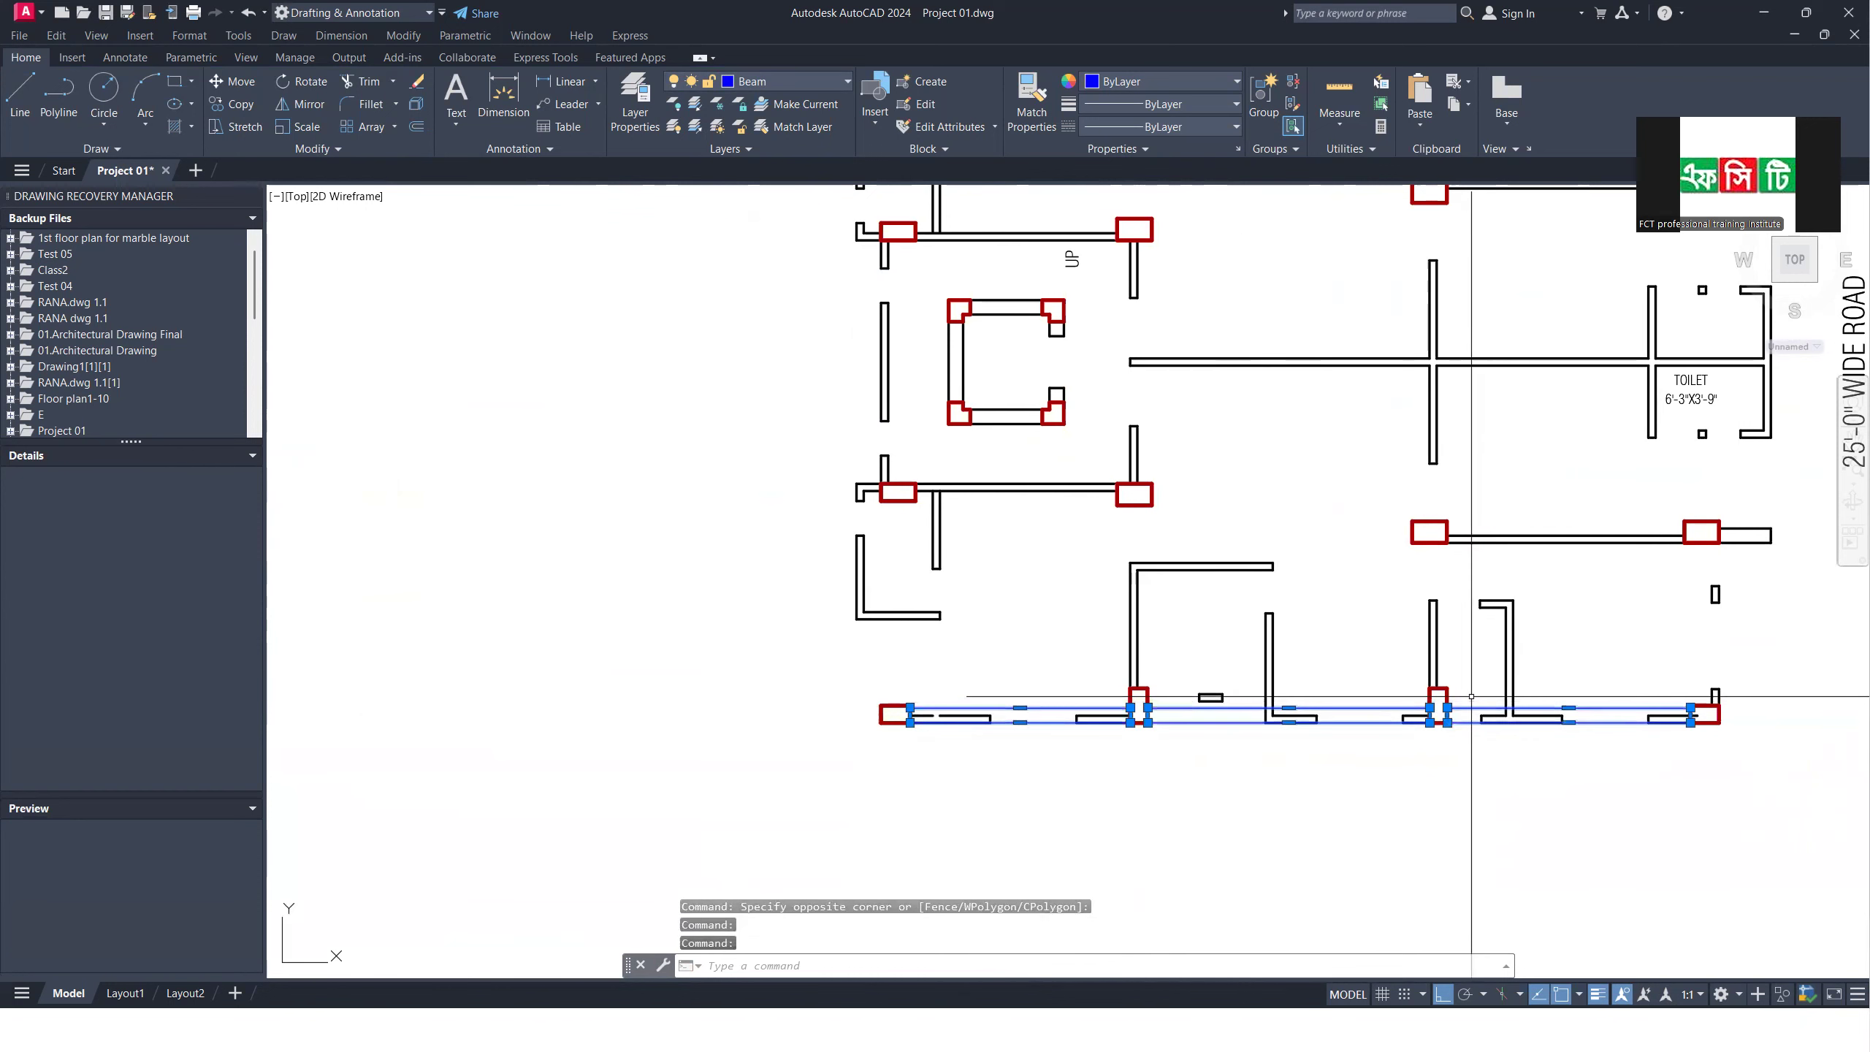
{"action": "key", "text": "Delete"}
{"action": "left_click", "coordinate": [696, 128]}
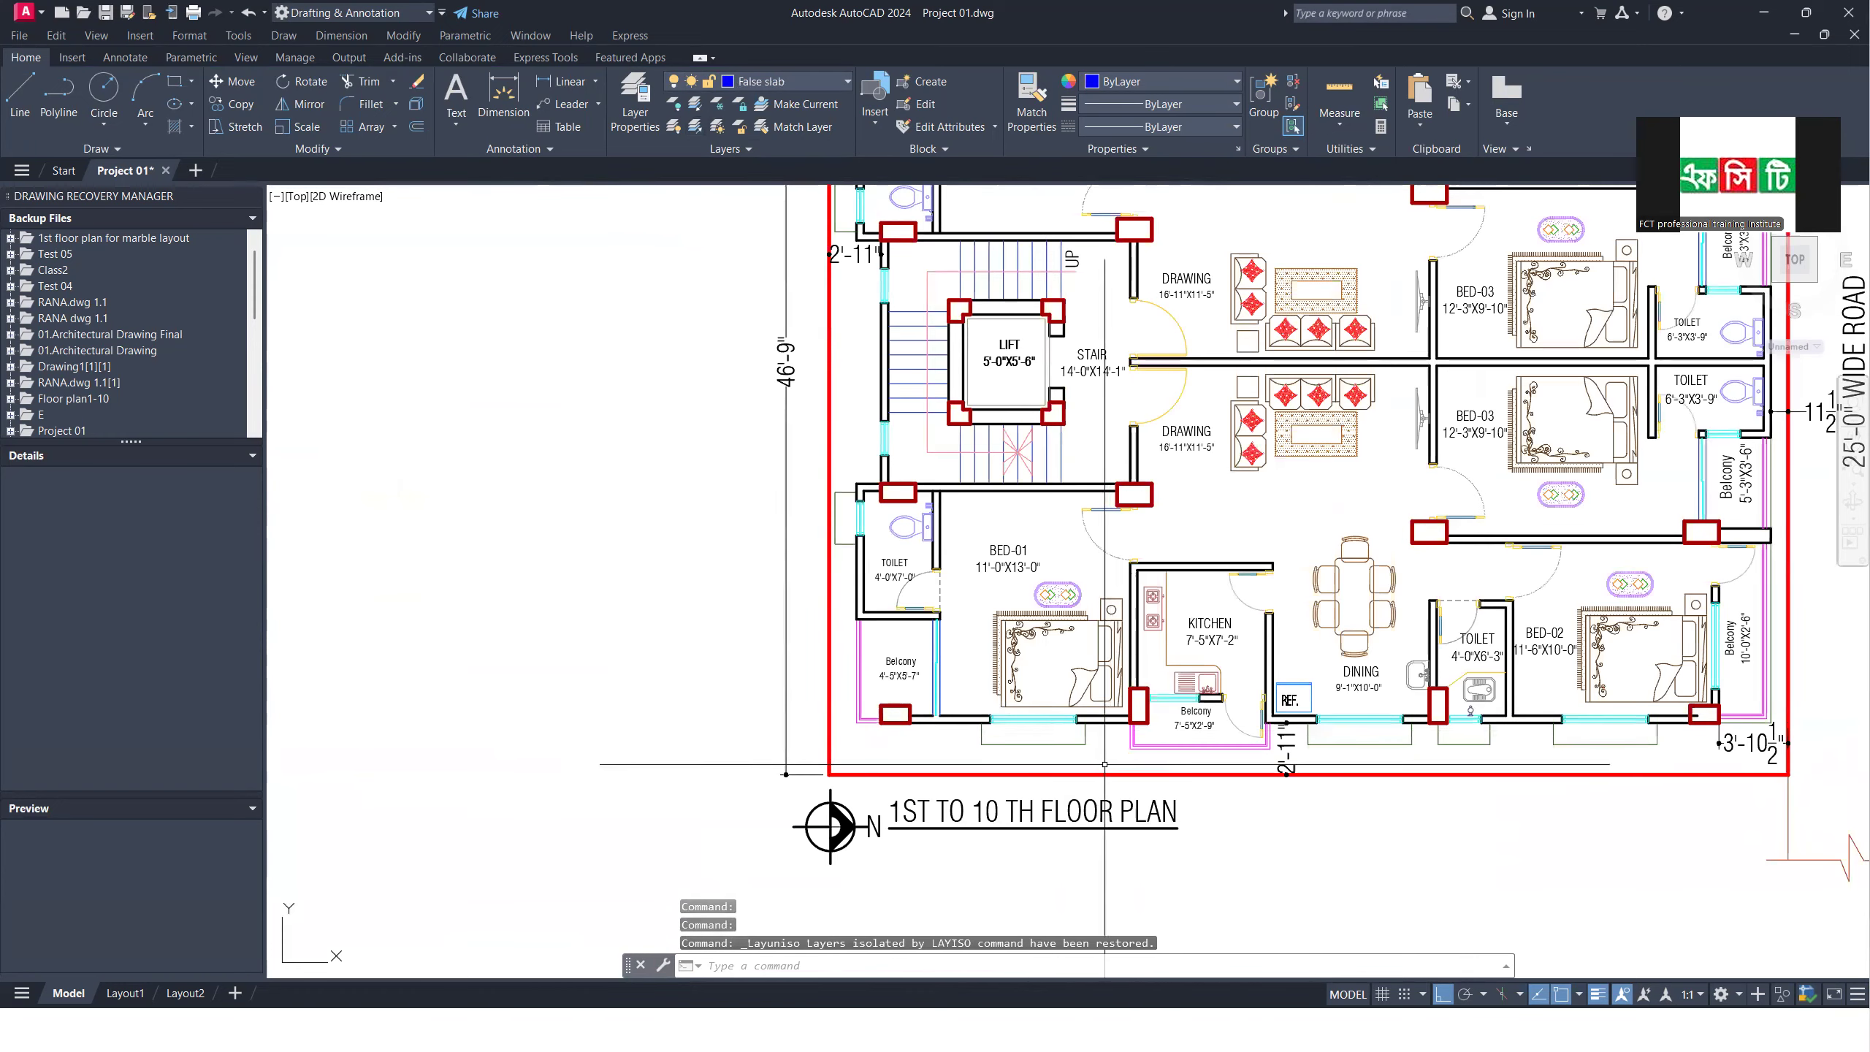
{"action": "scroll", "coordinate": [612, 675], "scroll_direction": "down", "scroll_amount": 2}
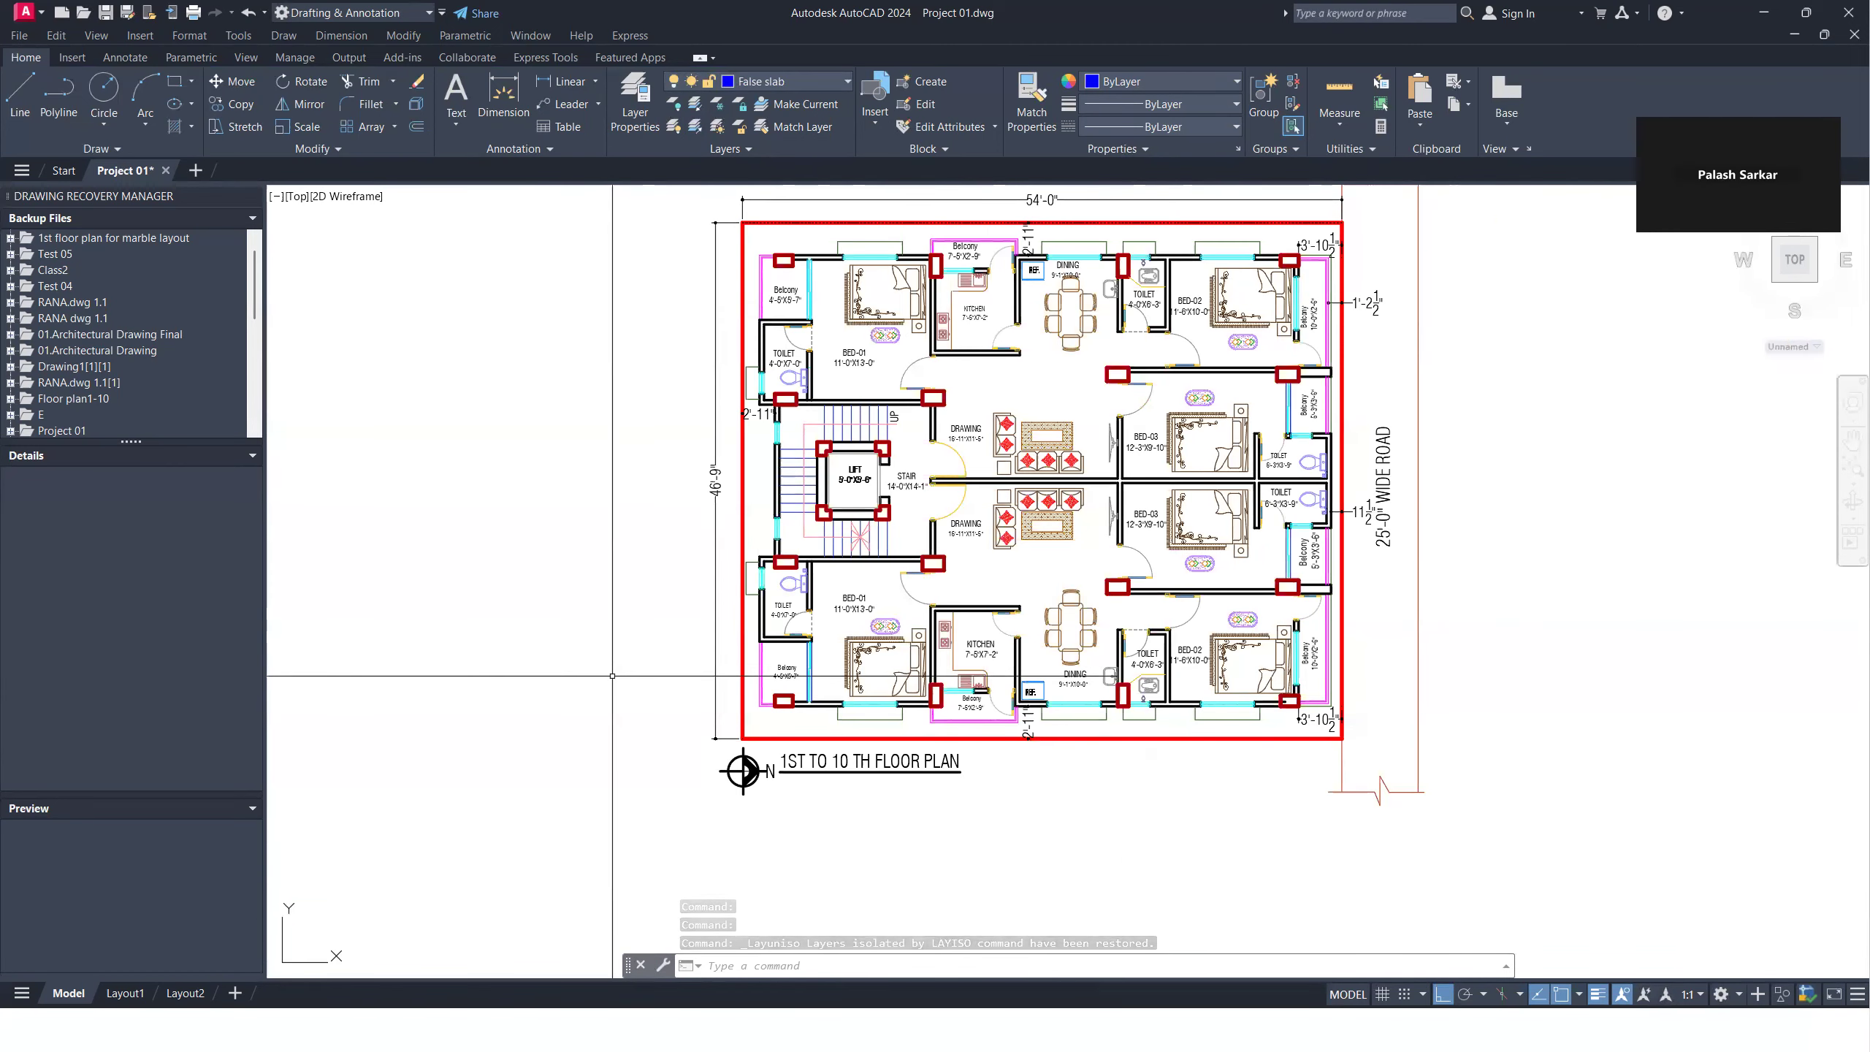
{"action": "scroll", "coordinate": [688, 735], "scroll_direction": "down", "scroll_amount": 3}
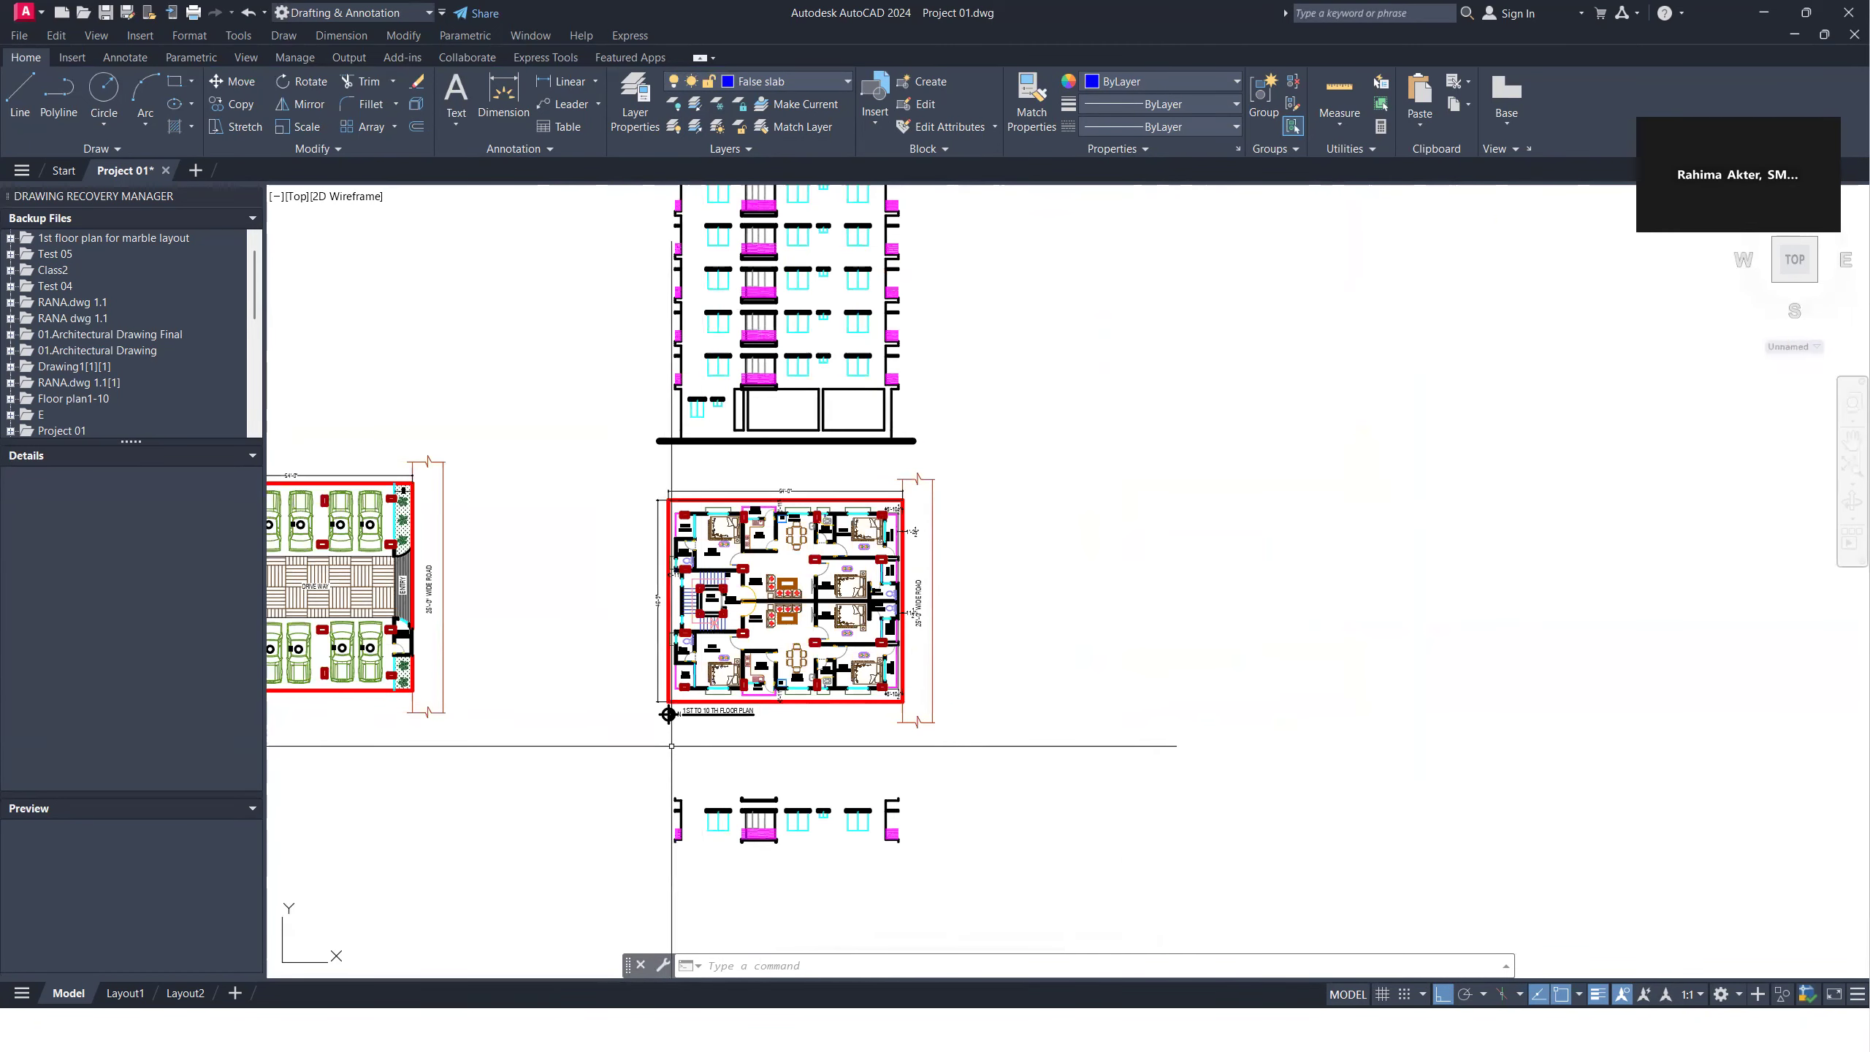
{"action": "scroll", "coordinate": [761, 608], "scroll_direction": "up", "scroll_amount": 4}
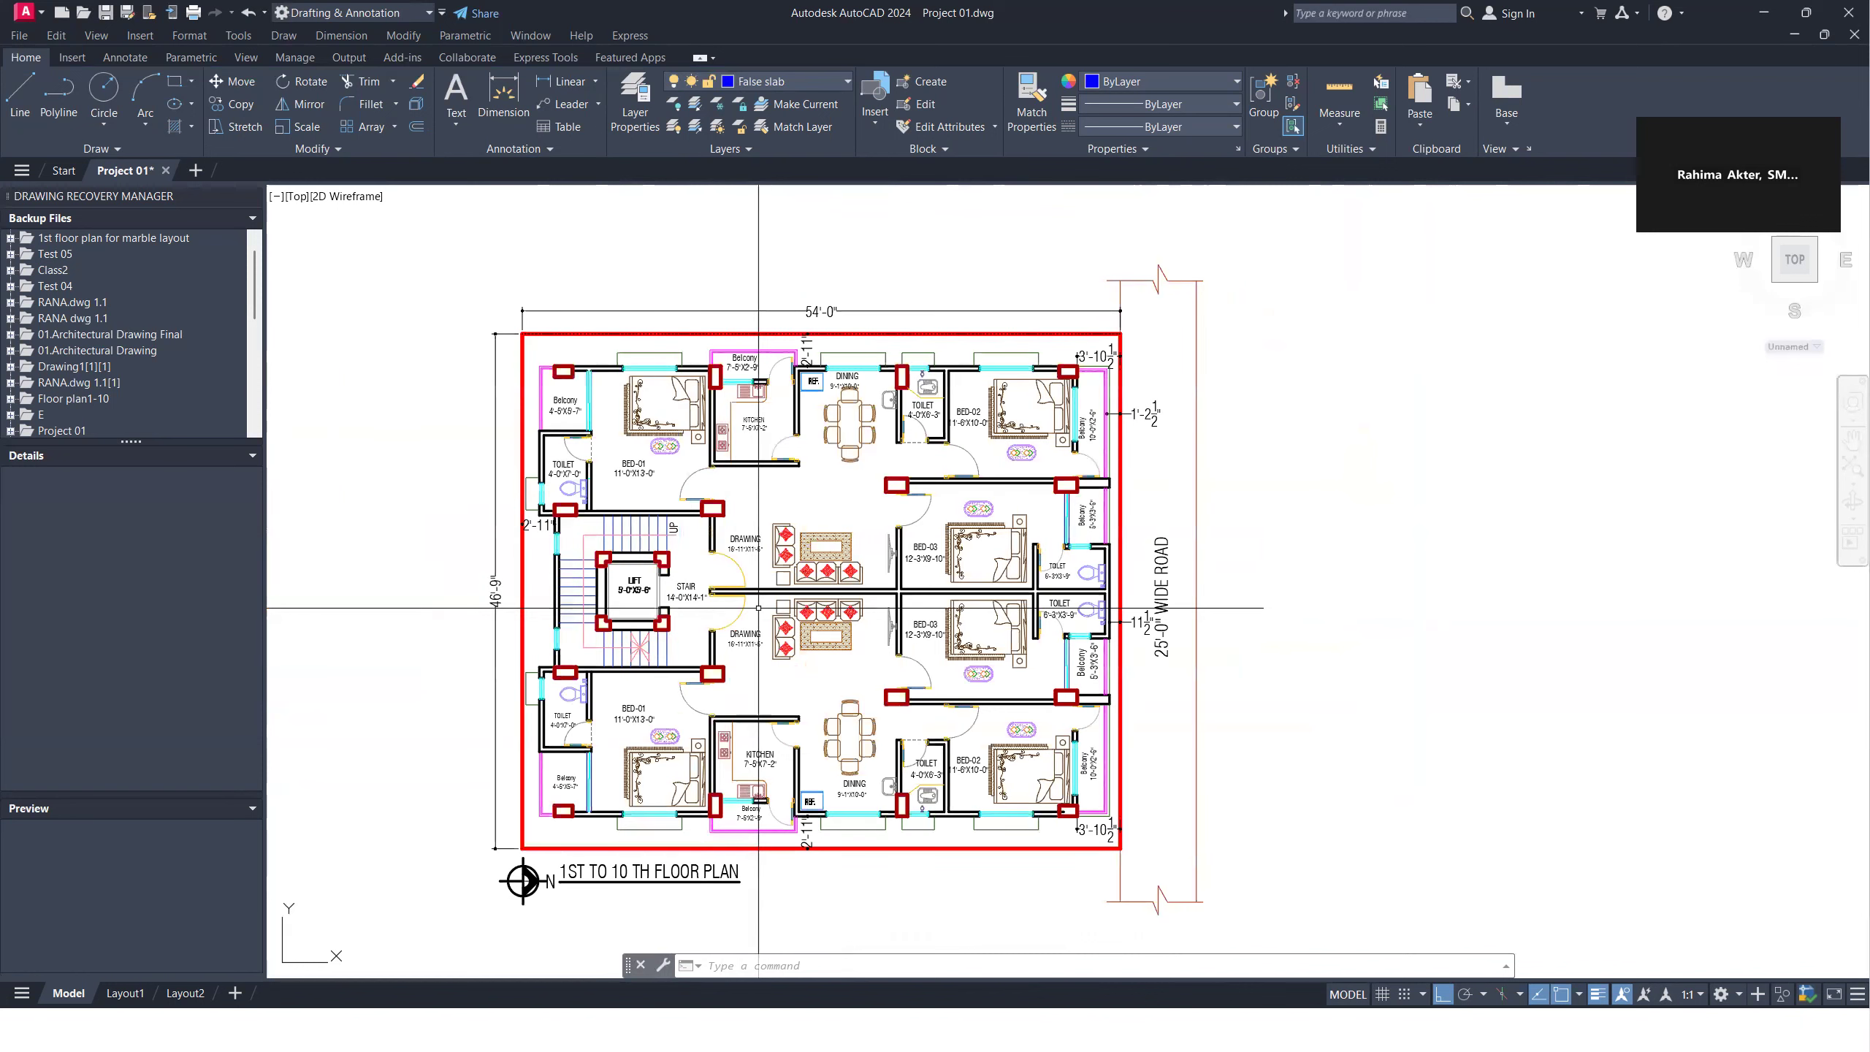
{"action": "scroll", "coordinate": [762, 619], "scroll_direction": "down", "scroll_amount": 3}
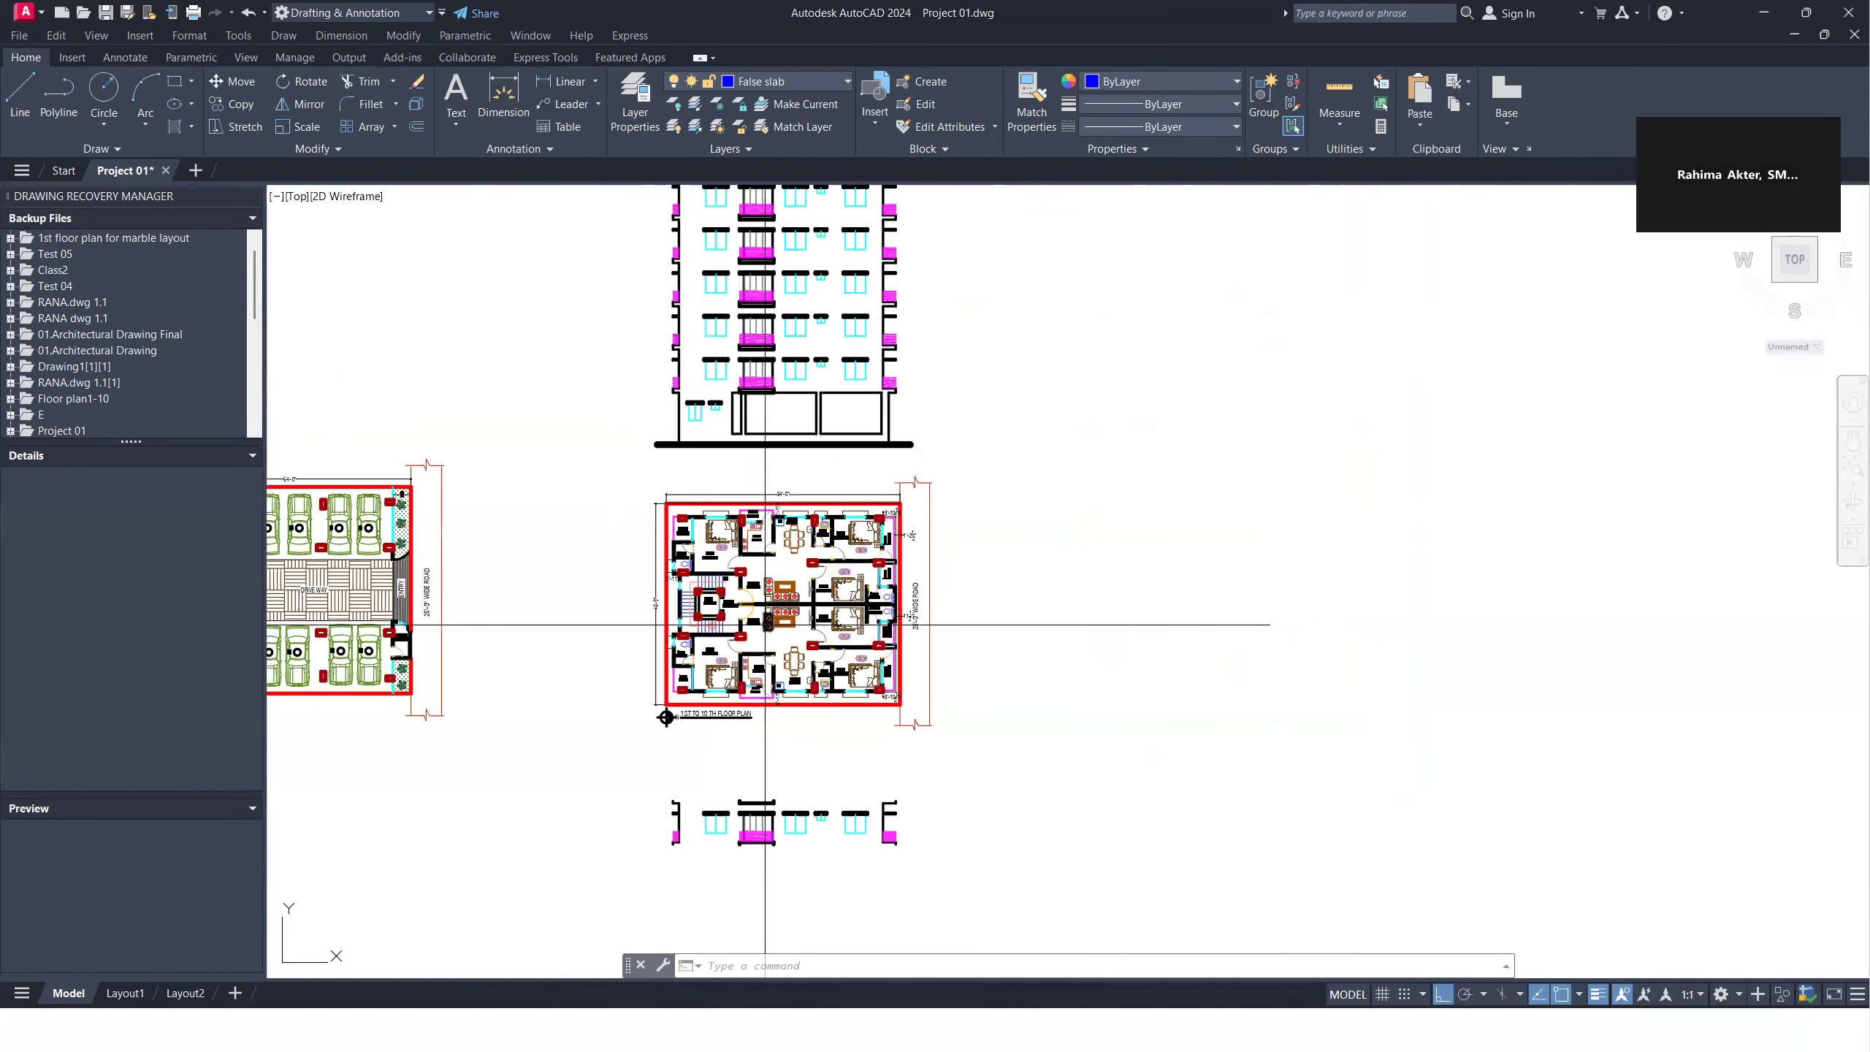
{"action": "scroll", "coordinate": [851, 702], "scroll_direction": "up", "scroll_amount": 2}
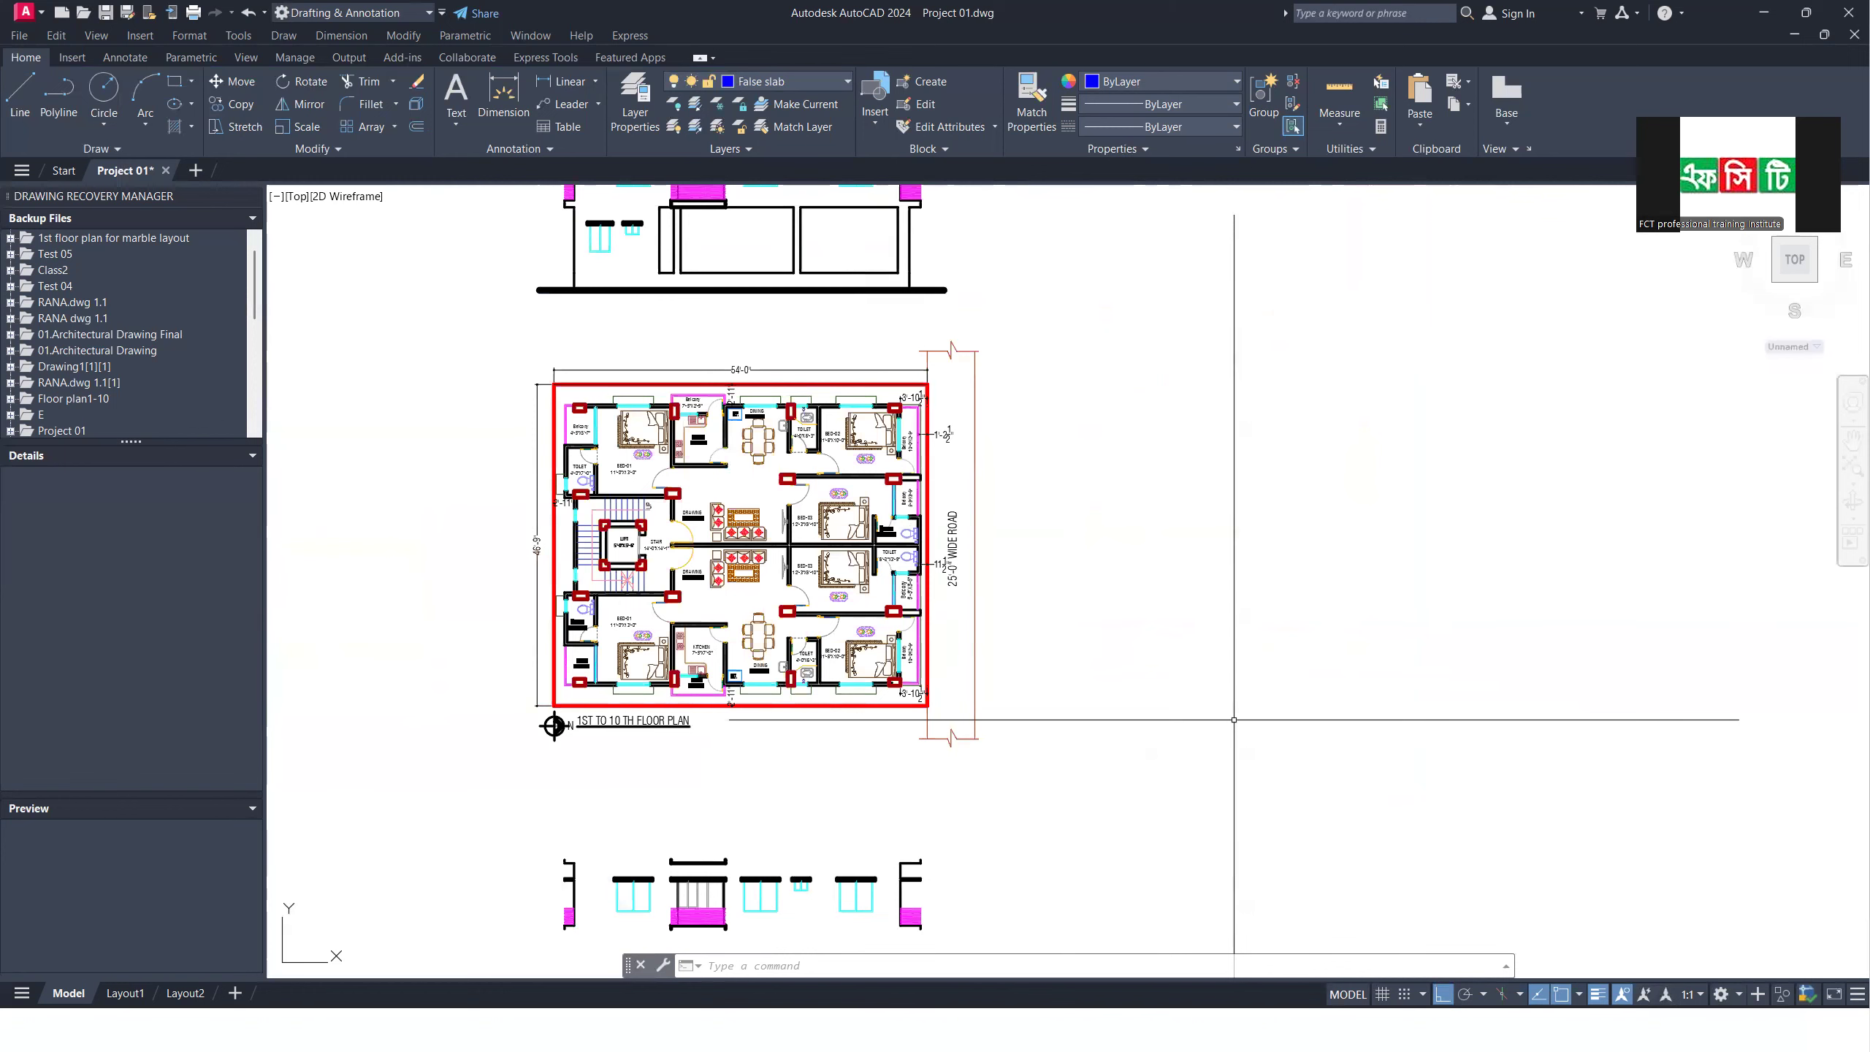
{"action": "scroll", "coordinate": [1233, 720], "scroll_direction": "down", "scroll_amount": 4}
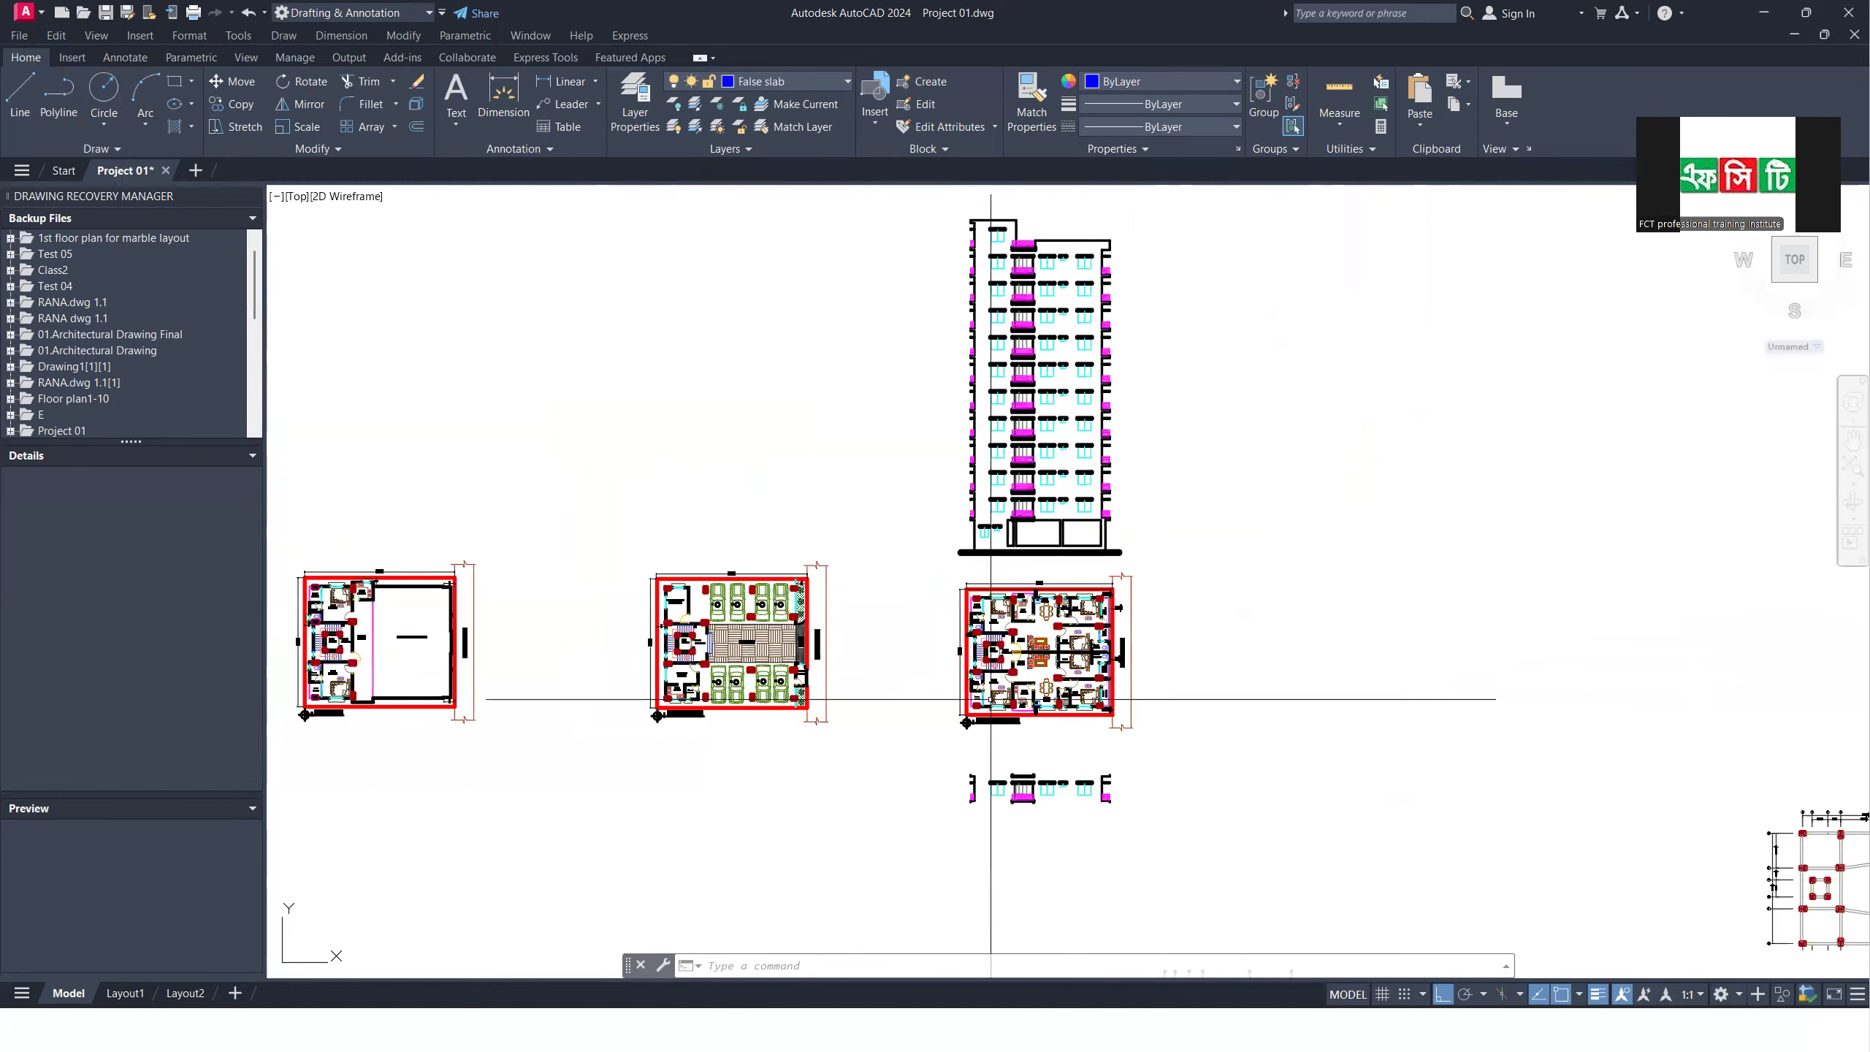
{"action": "scroll", "coordinate": [1097, 677], "scroll_direction": "up", "scroll_amount": 2}
{"action": "scroll", "coordinate": [1274, 732], "scroll_direction": "up", "scroll_amount": 3}
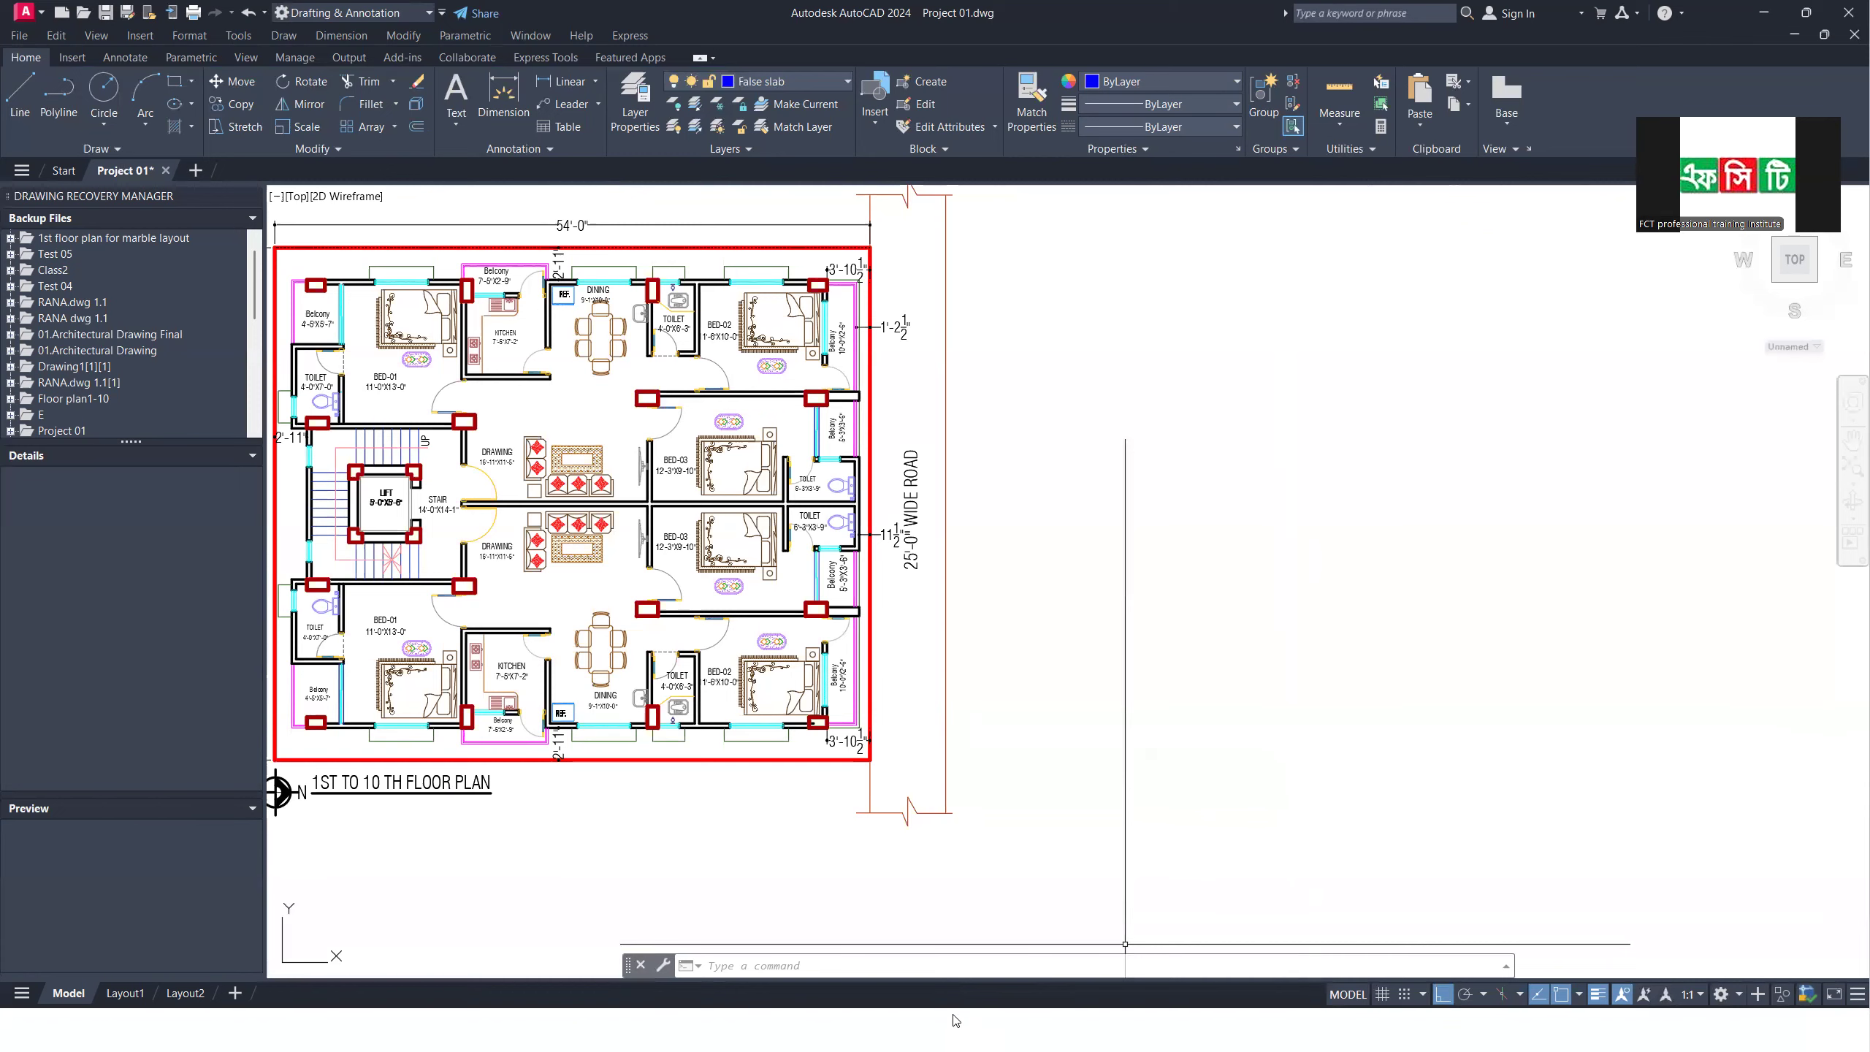
Step: Switch to WhatsApp and open Assignment-18, Batch-2502 .dwg from the A-CAD ONLINE BATCH-2502 chat as read-only in AutoCAD
{"action": "key", "text": "super"}
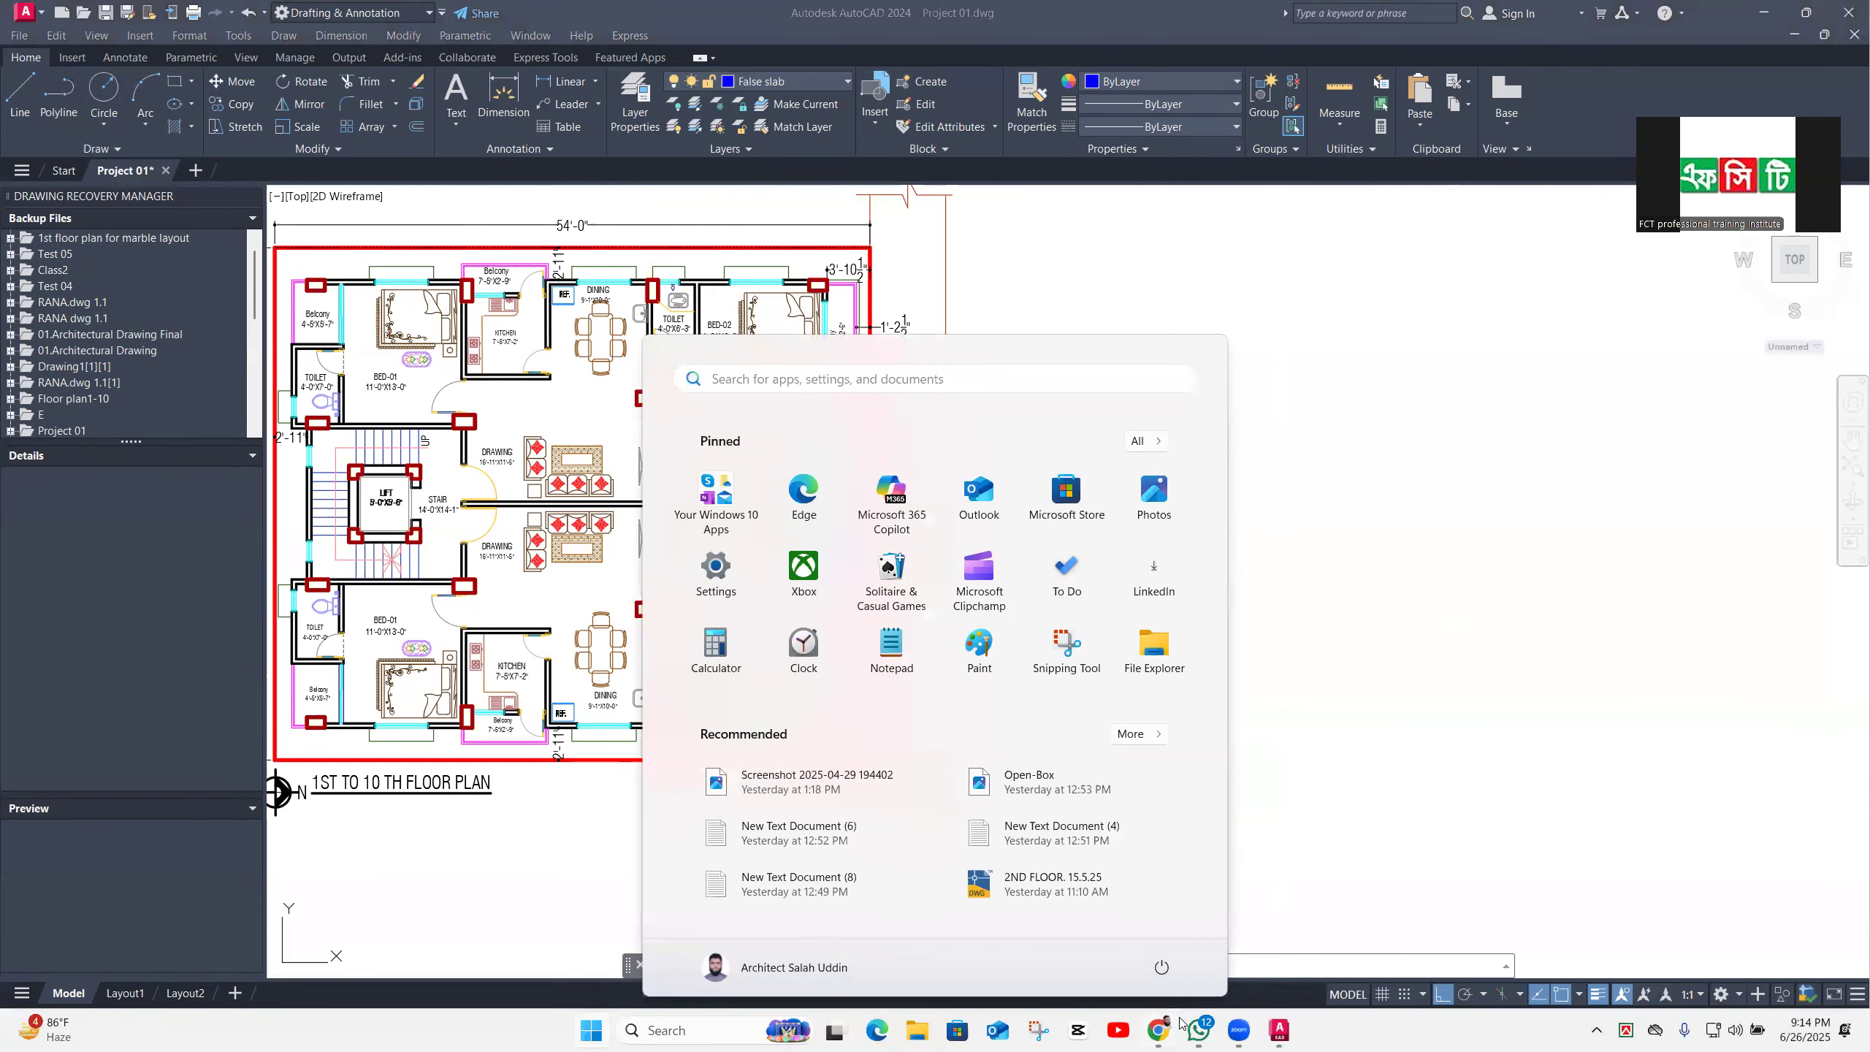
{"action": "left_click", "coordinate": [1198, 1028]}
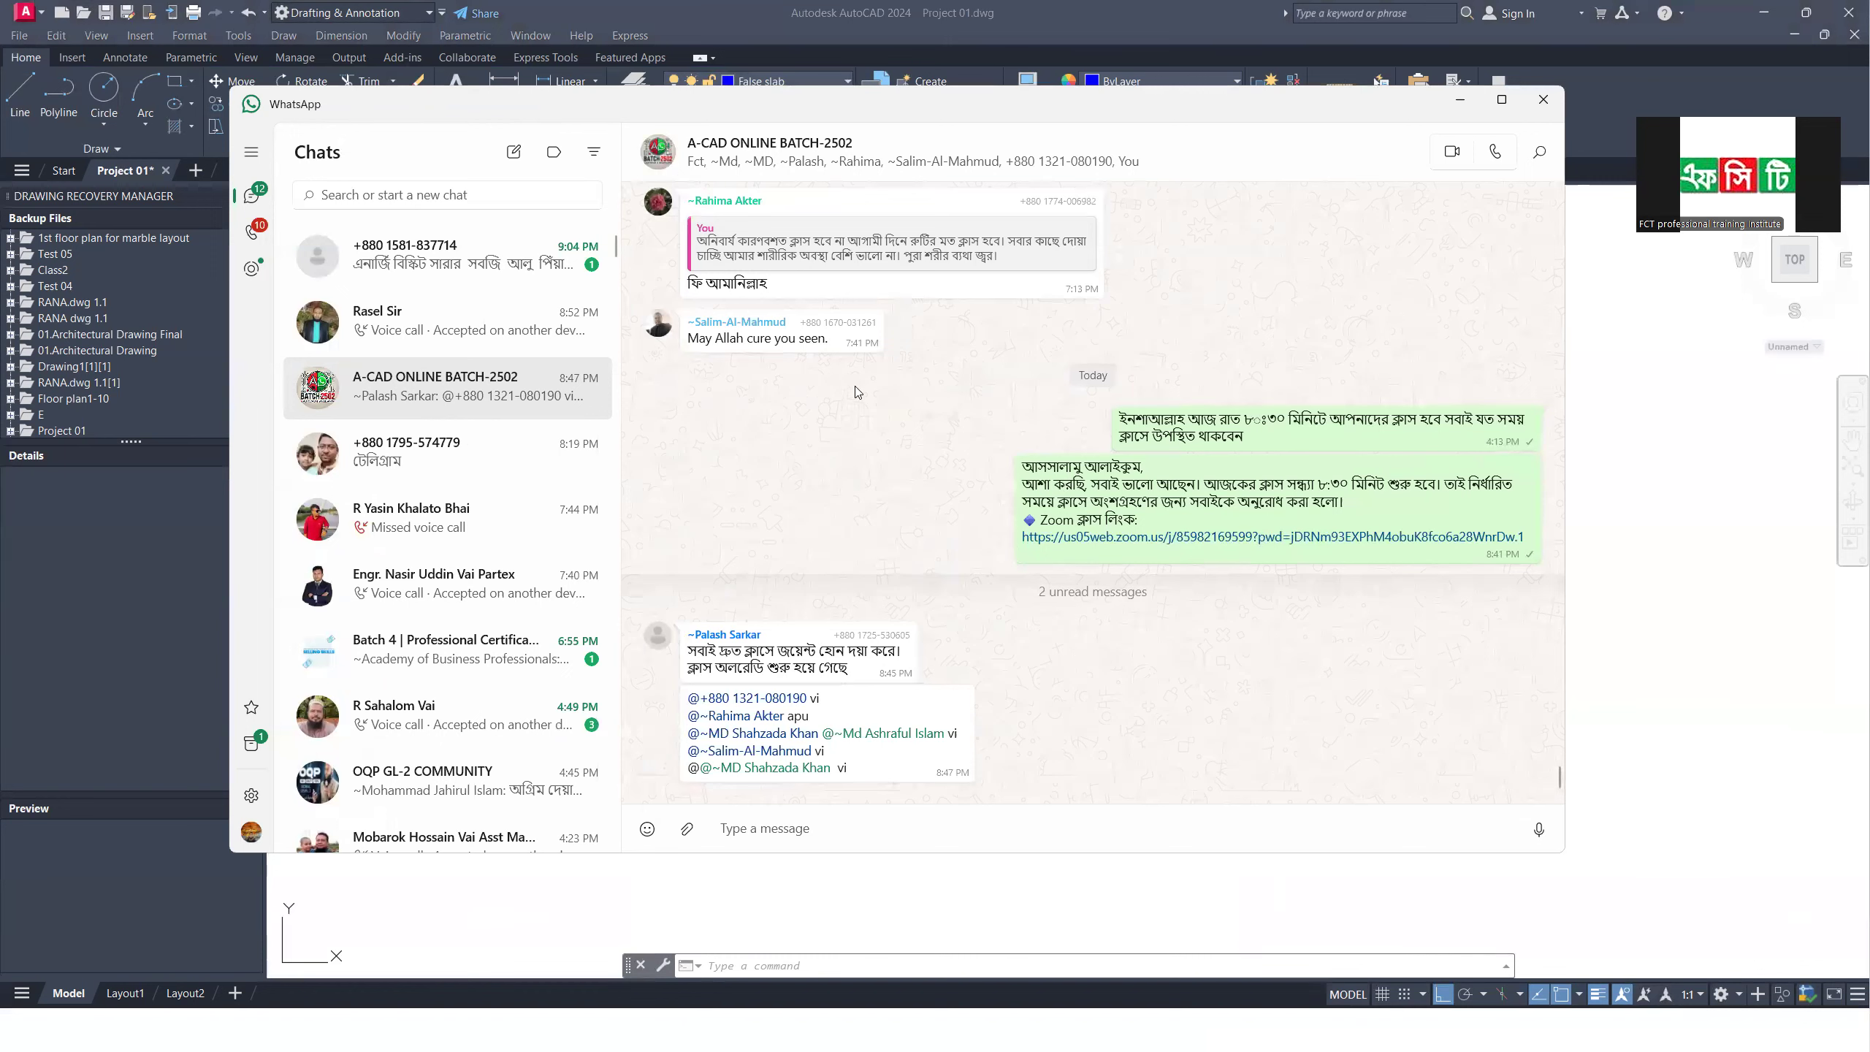
{"action": "scroll", "coordinate": [857, 392], "scroll_direction": "up", "scroll_amount": 3}
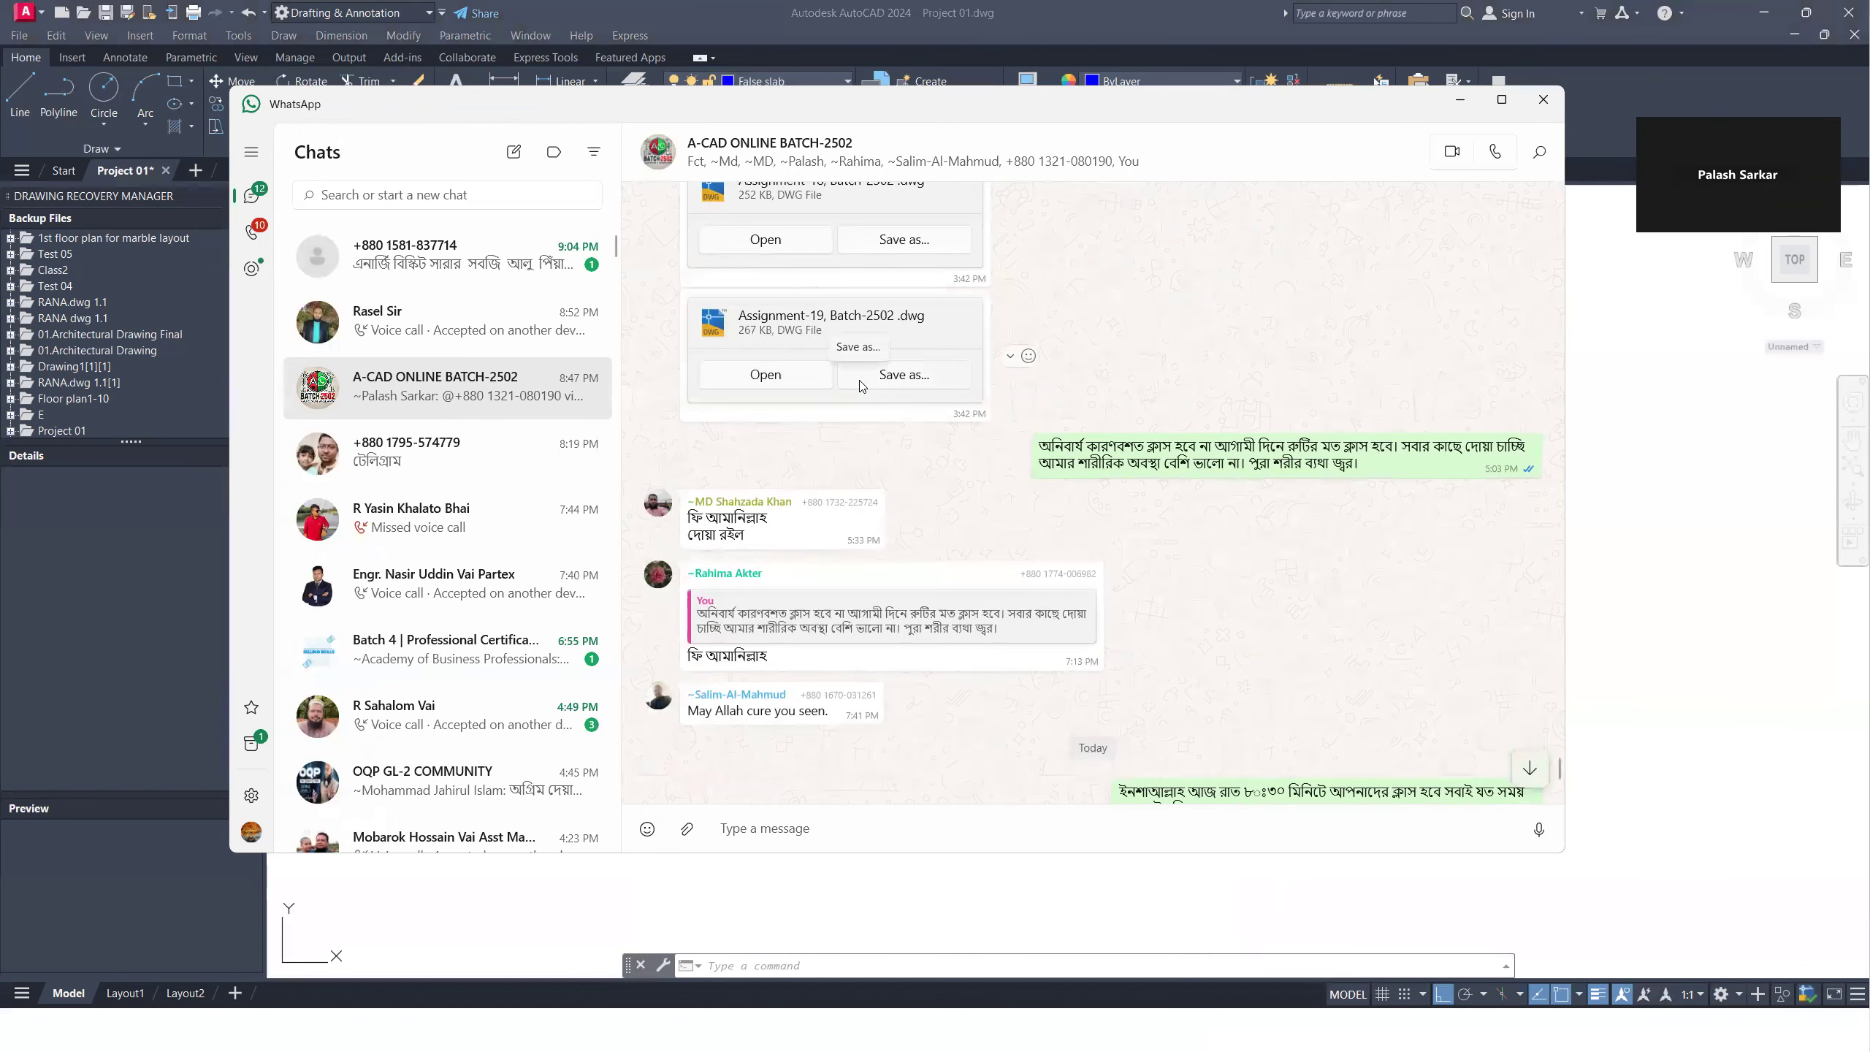
{"action": "scroll", "coordinate": [855, 427], "scroll_direction": "up", "scroll_amount": 3}
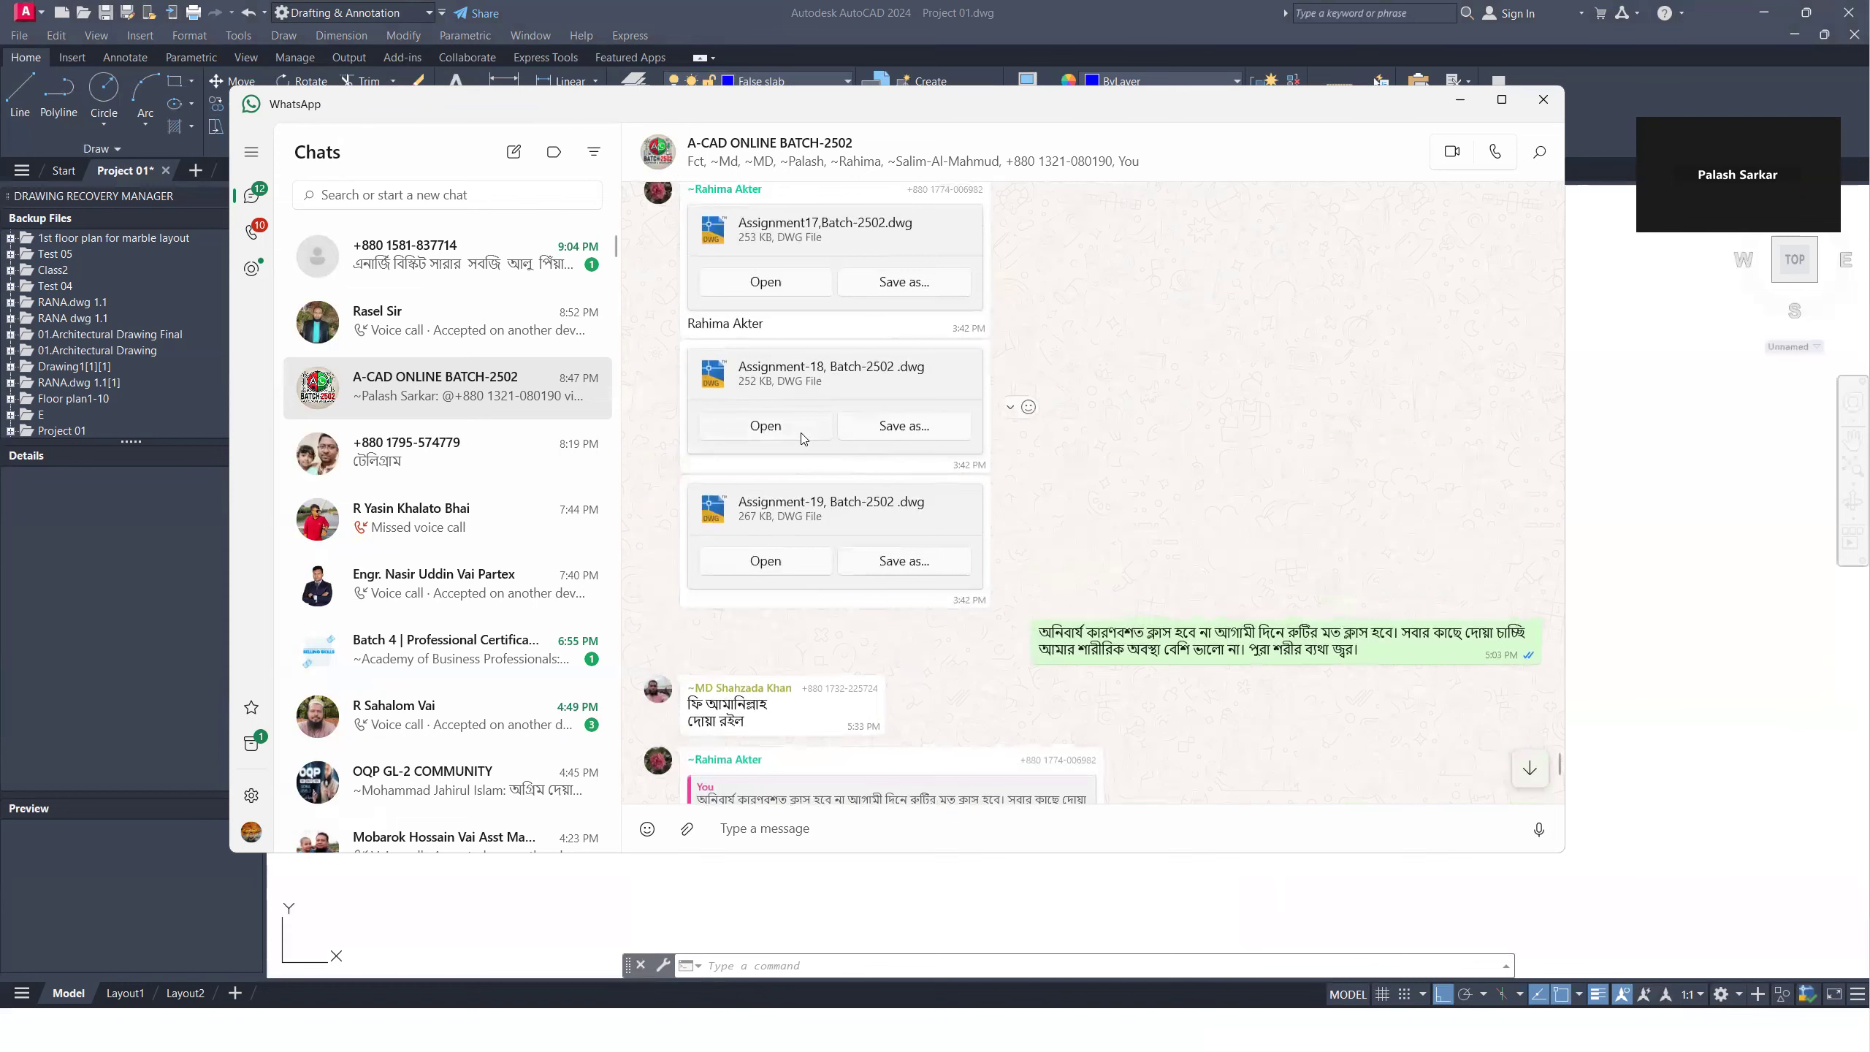
{"action": "left_click", "coordinate": [778, 425]}
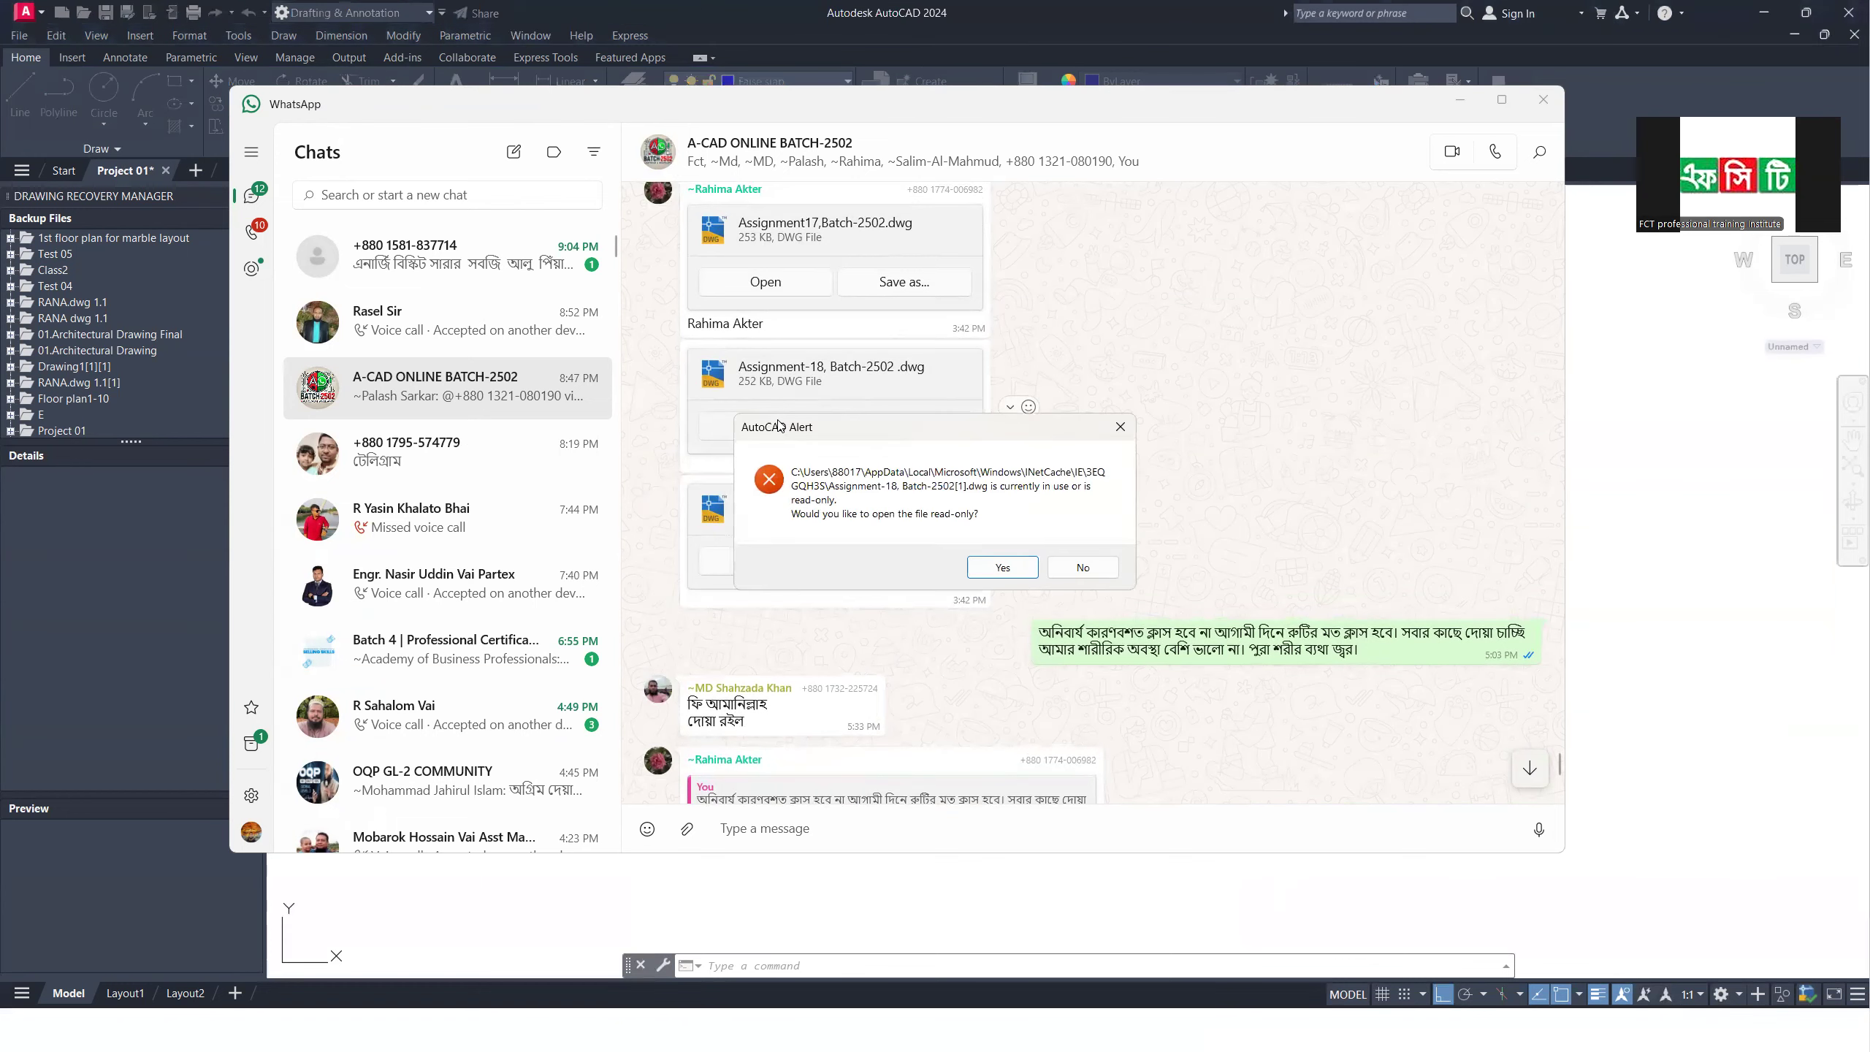
{"action": "left_click", "coordinate": [1001, 566]}
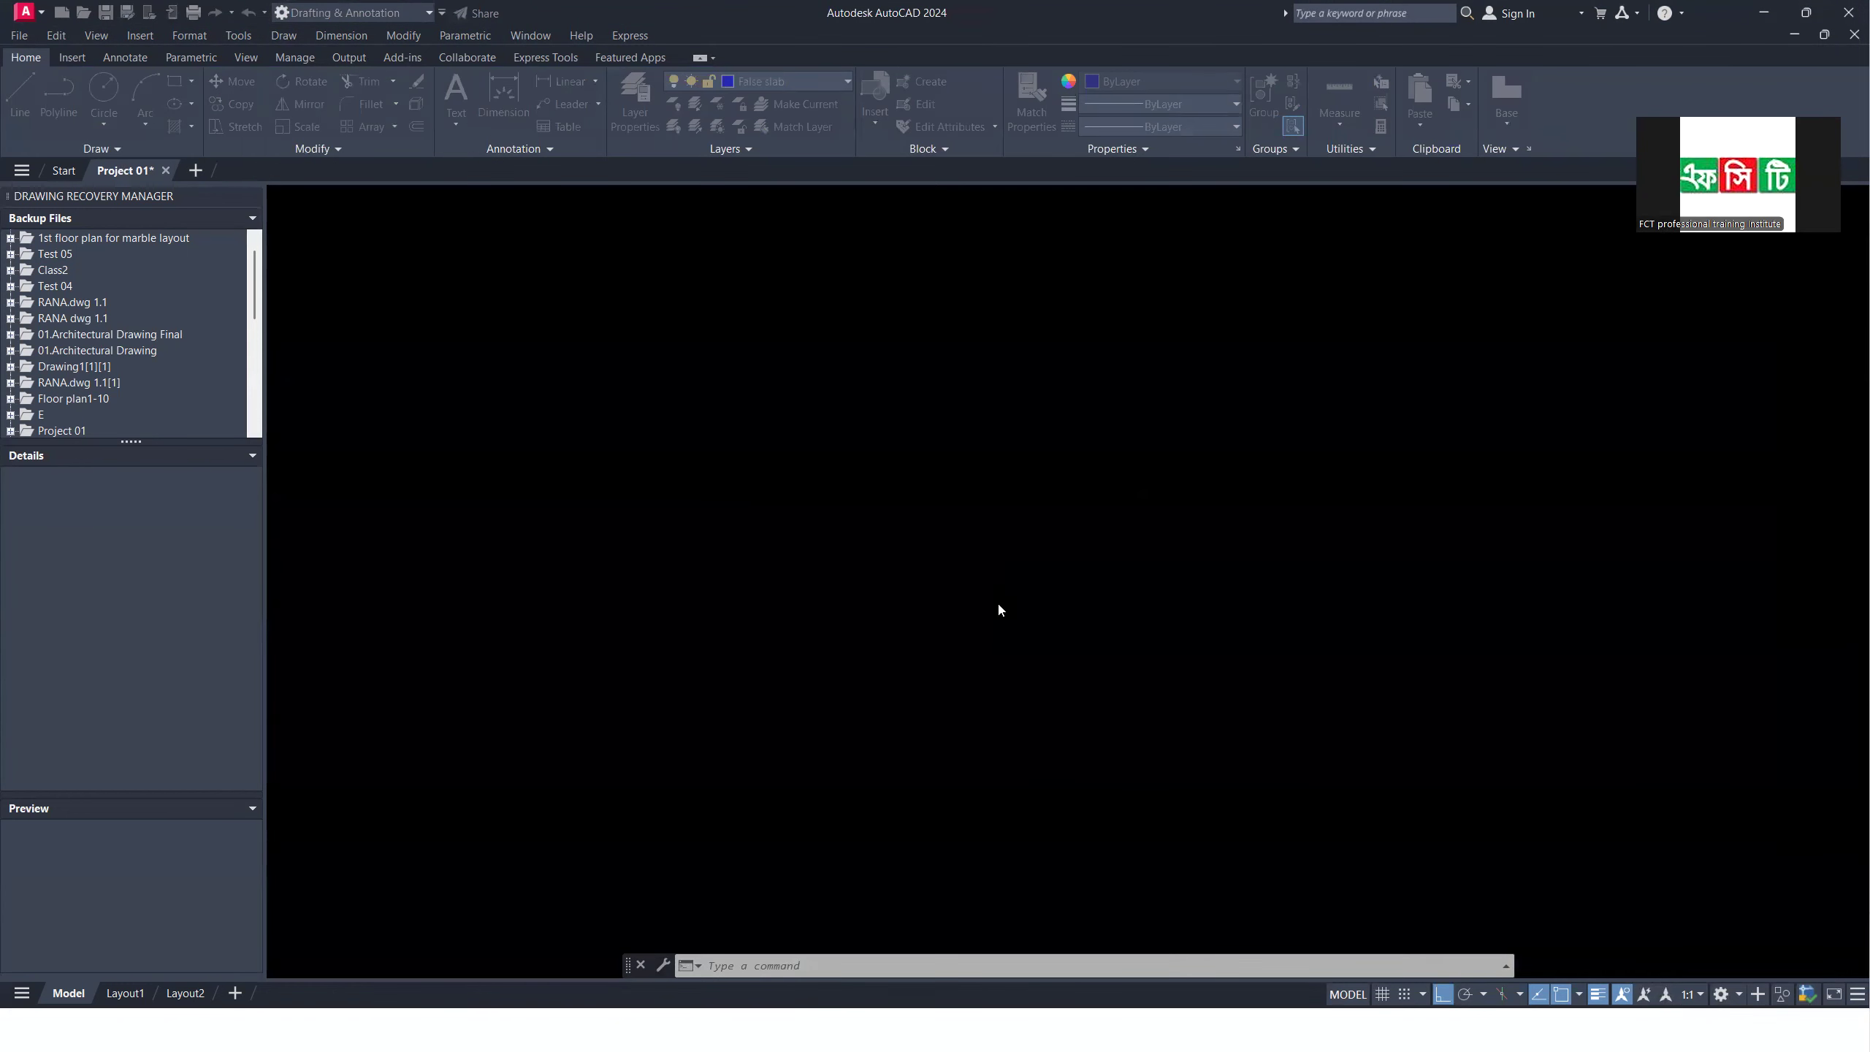
{"action": "key", "text": "Escape"}
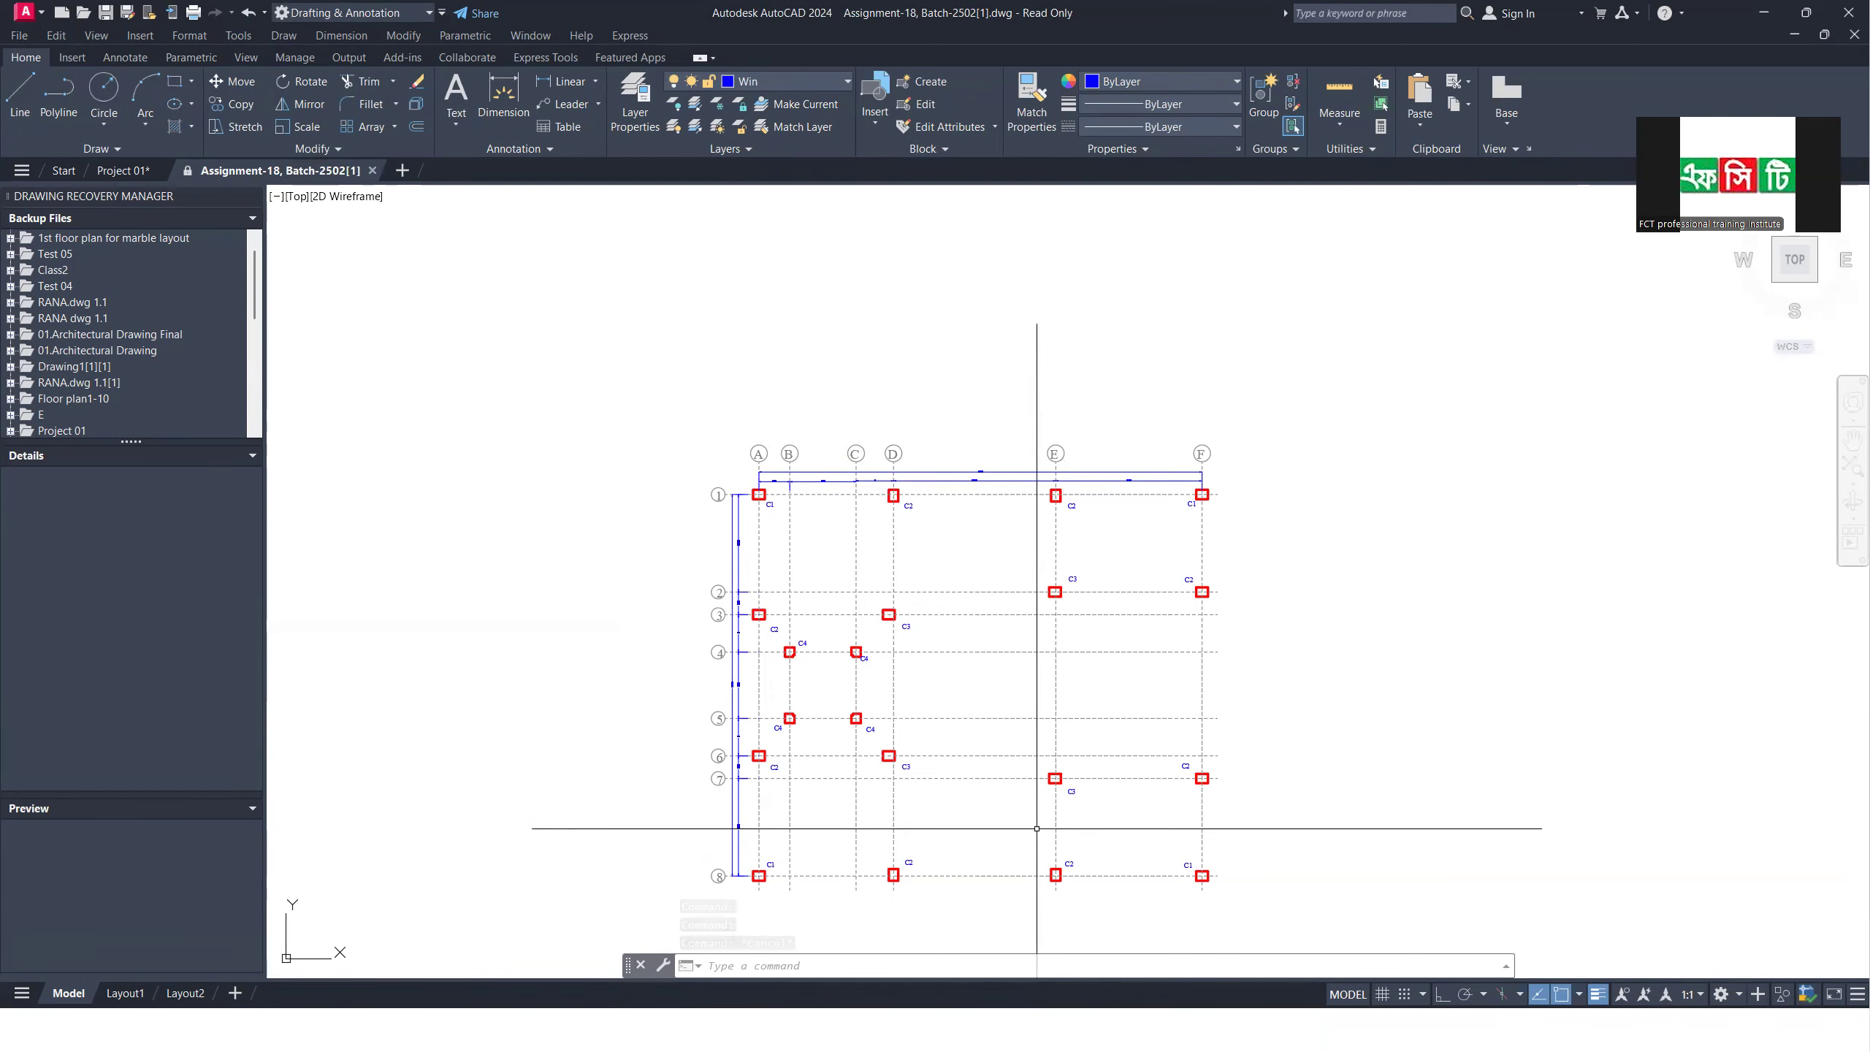
{"action": "scroll", "coordinate": [898, 478], "scroll_direction": "up", "scroll_amount": 6}
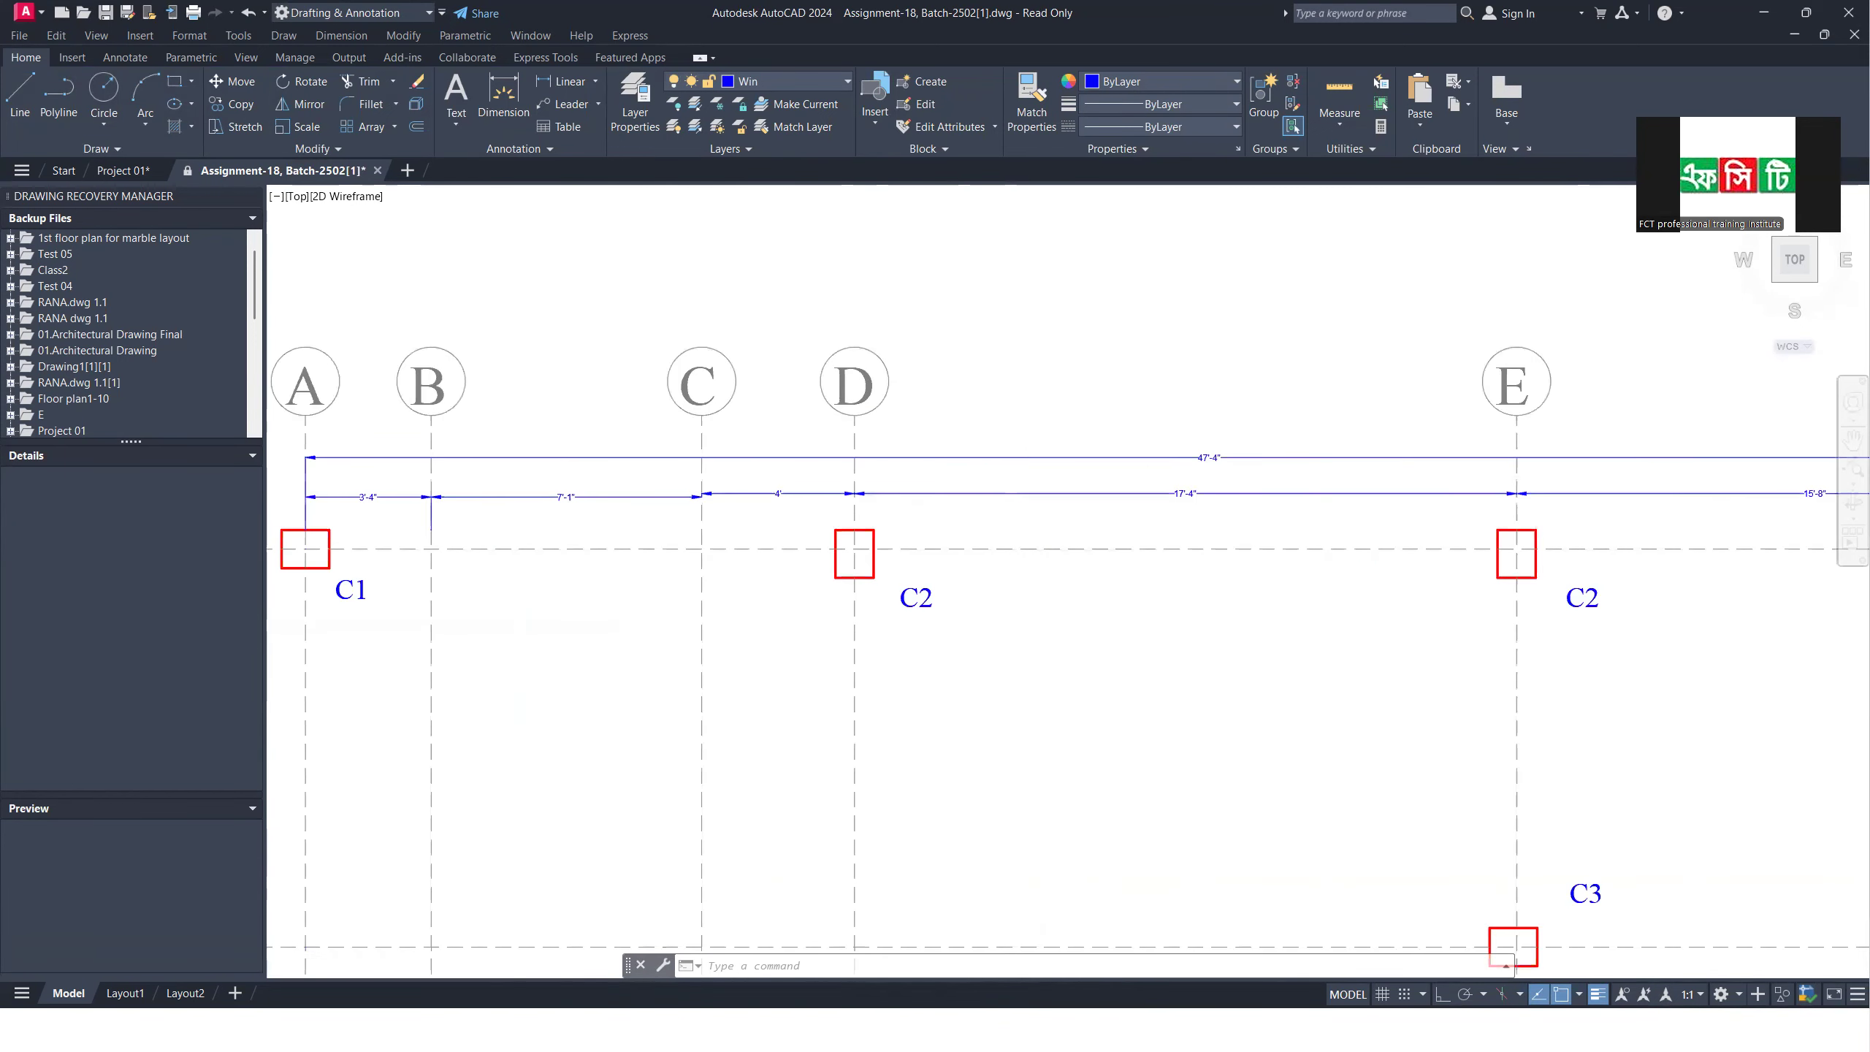
{"action": "scroll", "coordinate": [1014, 479], "scroll_direction": "up", "scroll_amount": 2}
{"action": "left_click", "coordinate": [1159, 519]}
{"action": "left_click", "coordinate": [1088, 412]}
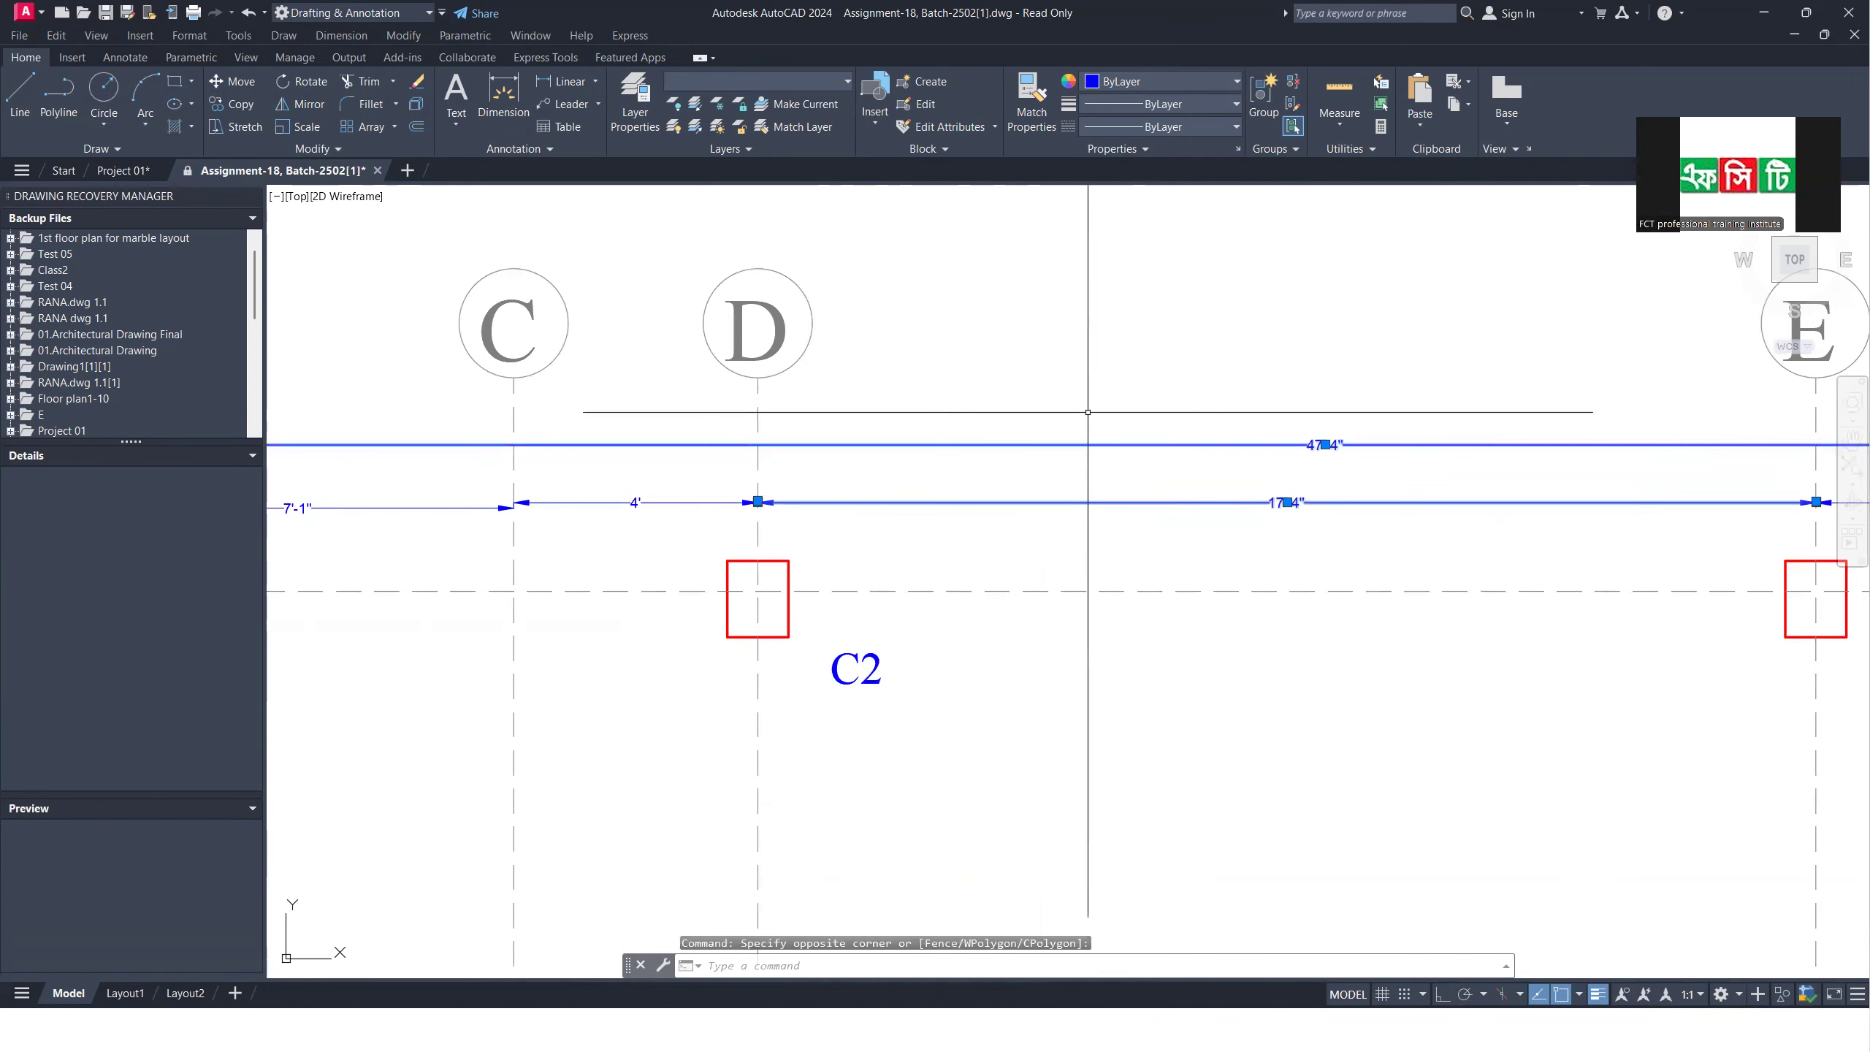
{"action": "key", "text": "Escape"}
{"action": "left_click", "coordinate": [835, 434]}
{"action": "left_click", "coordinate": [837, 468]}
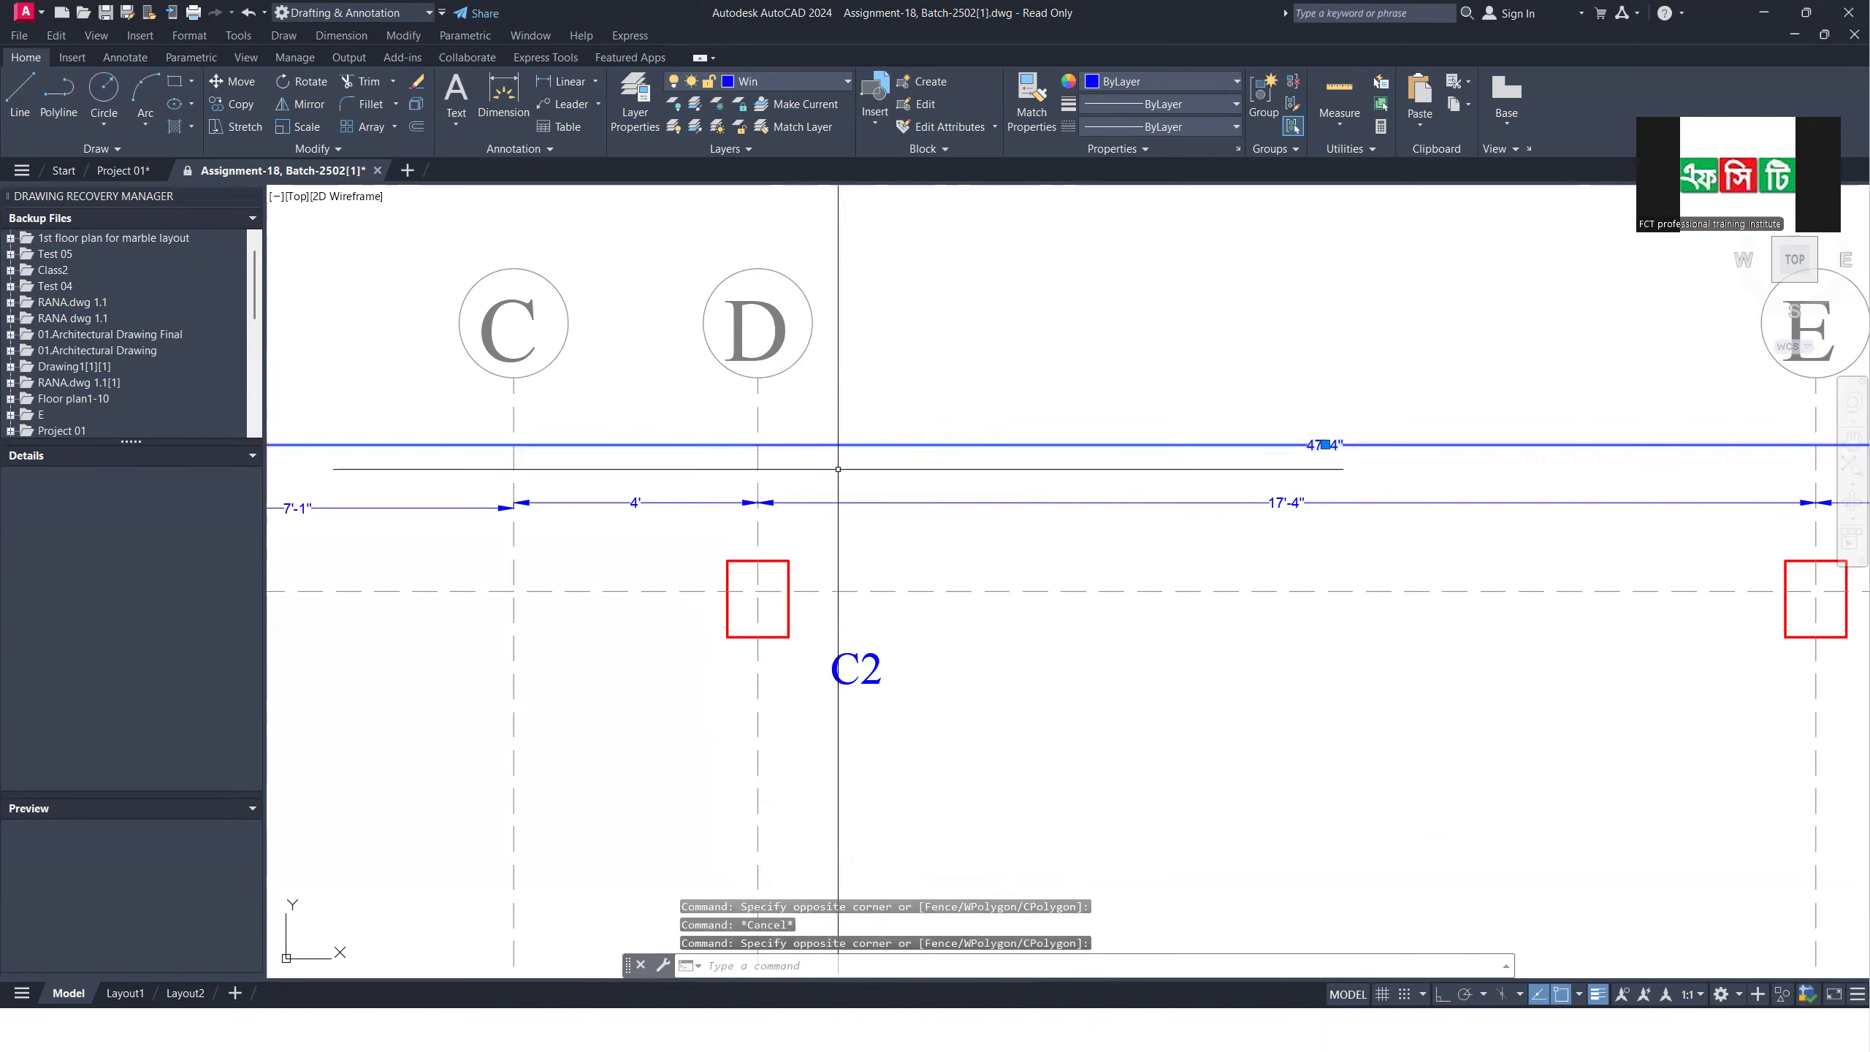
{"action": "key", "text": "Escape"}
{"action": "left_click", "coordinate": [952, 517]}
{"action": "left_click", "coordinate": [906, 408]}
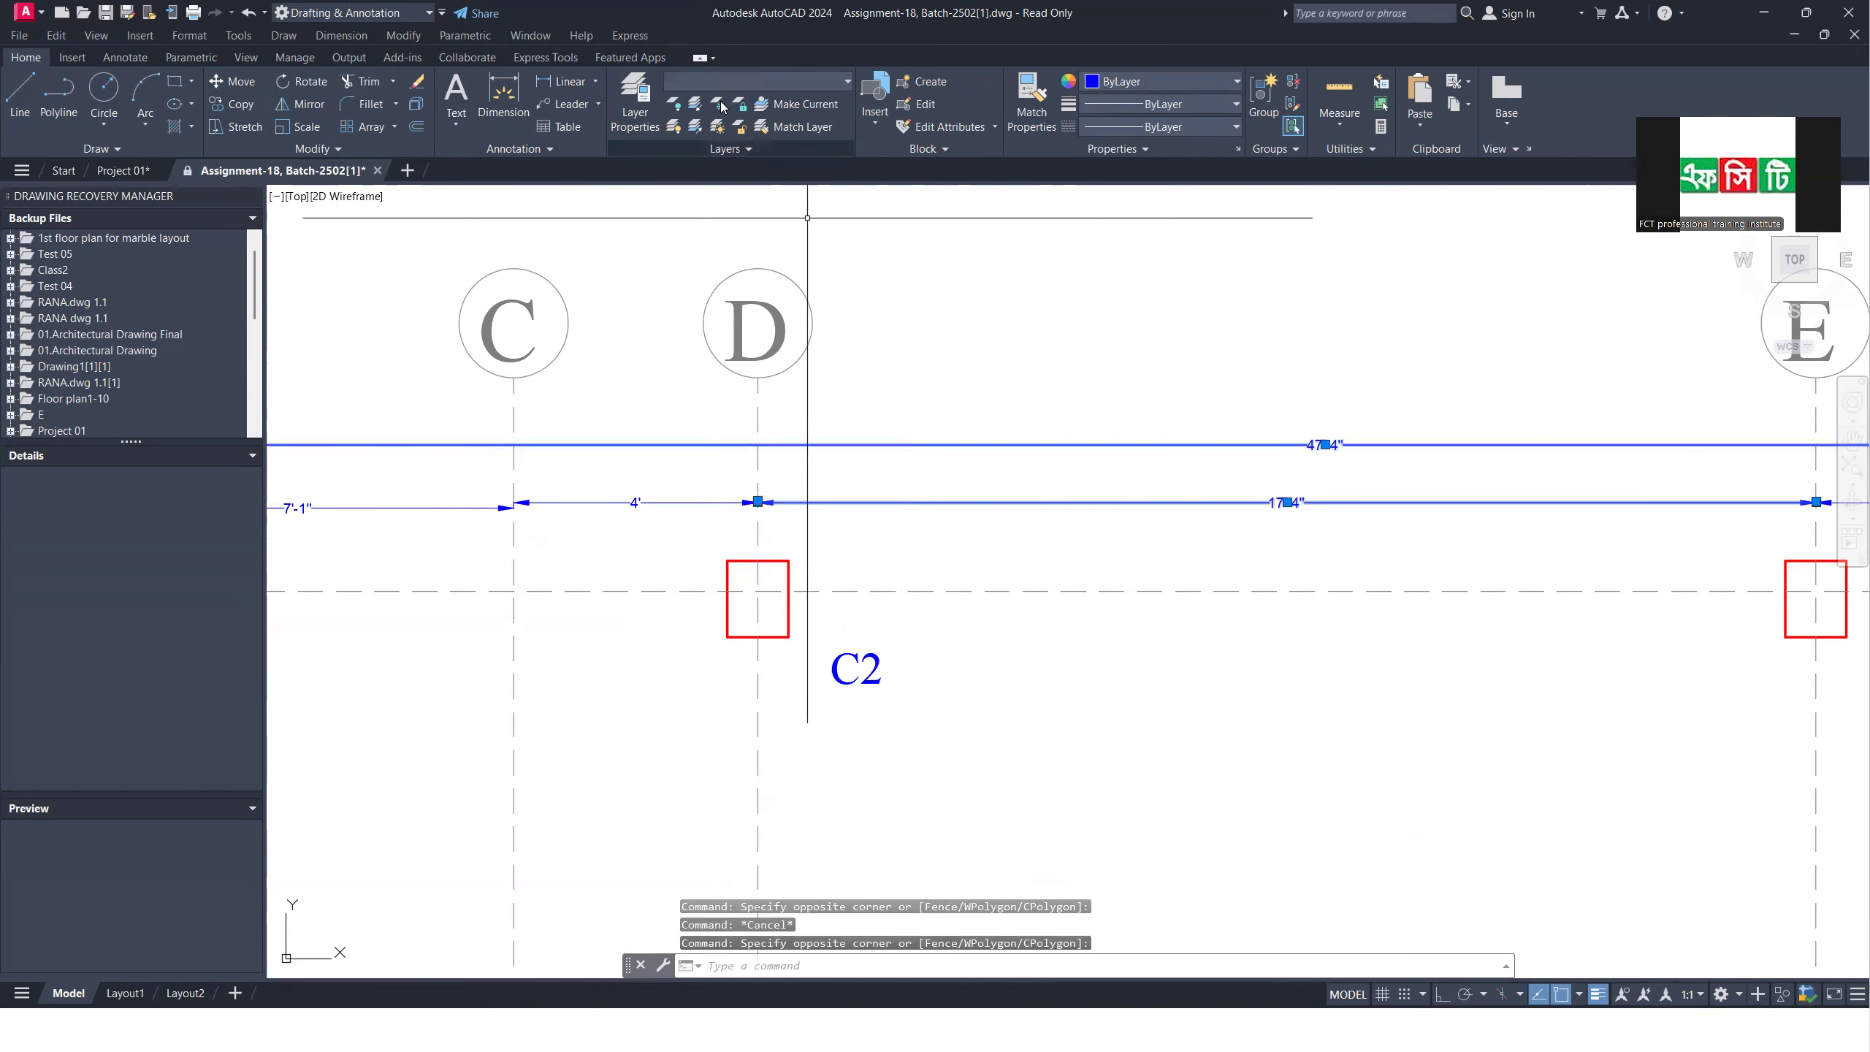
{"action": "key", "text": "Escape"}
{"action": "key", "text": "Escape"}
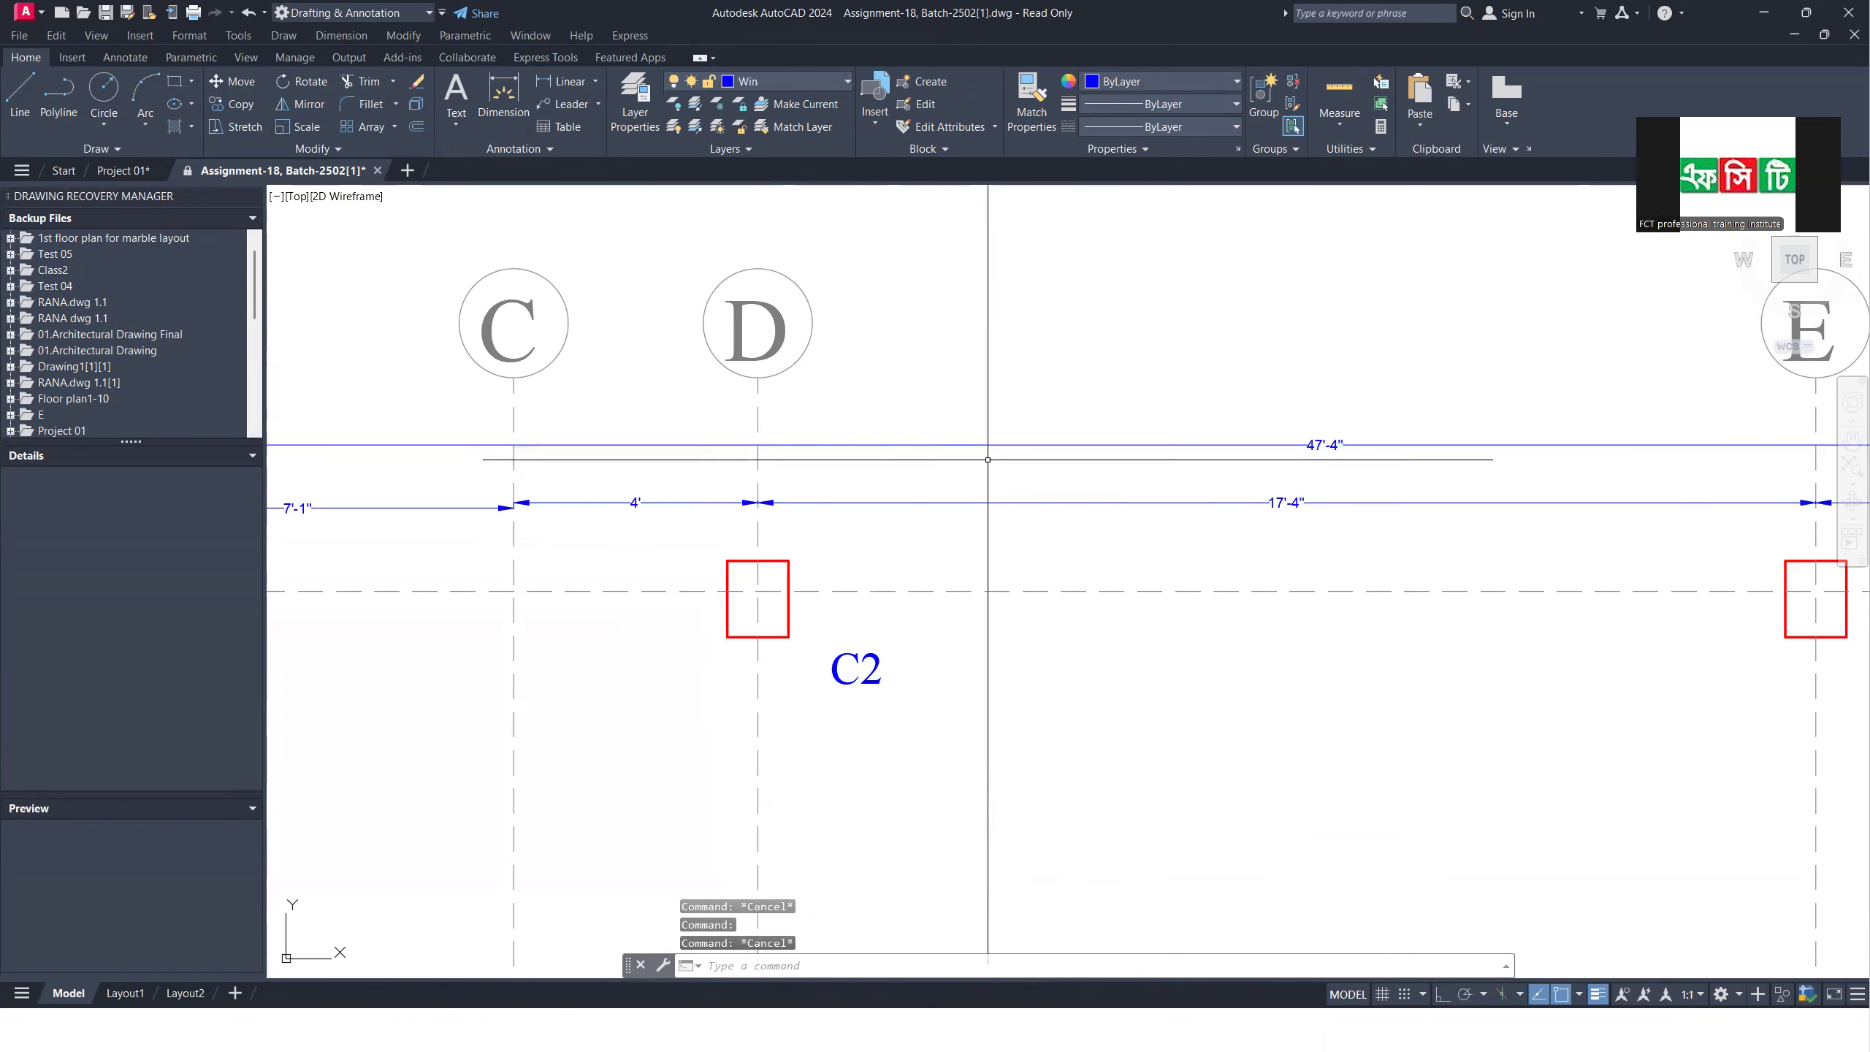
Step: Delete the dimension between grids D and E and the overall horizontal dimension above it
{"action": "left_click", "coordinate": [979, 503]}
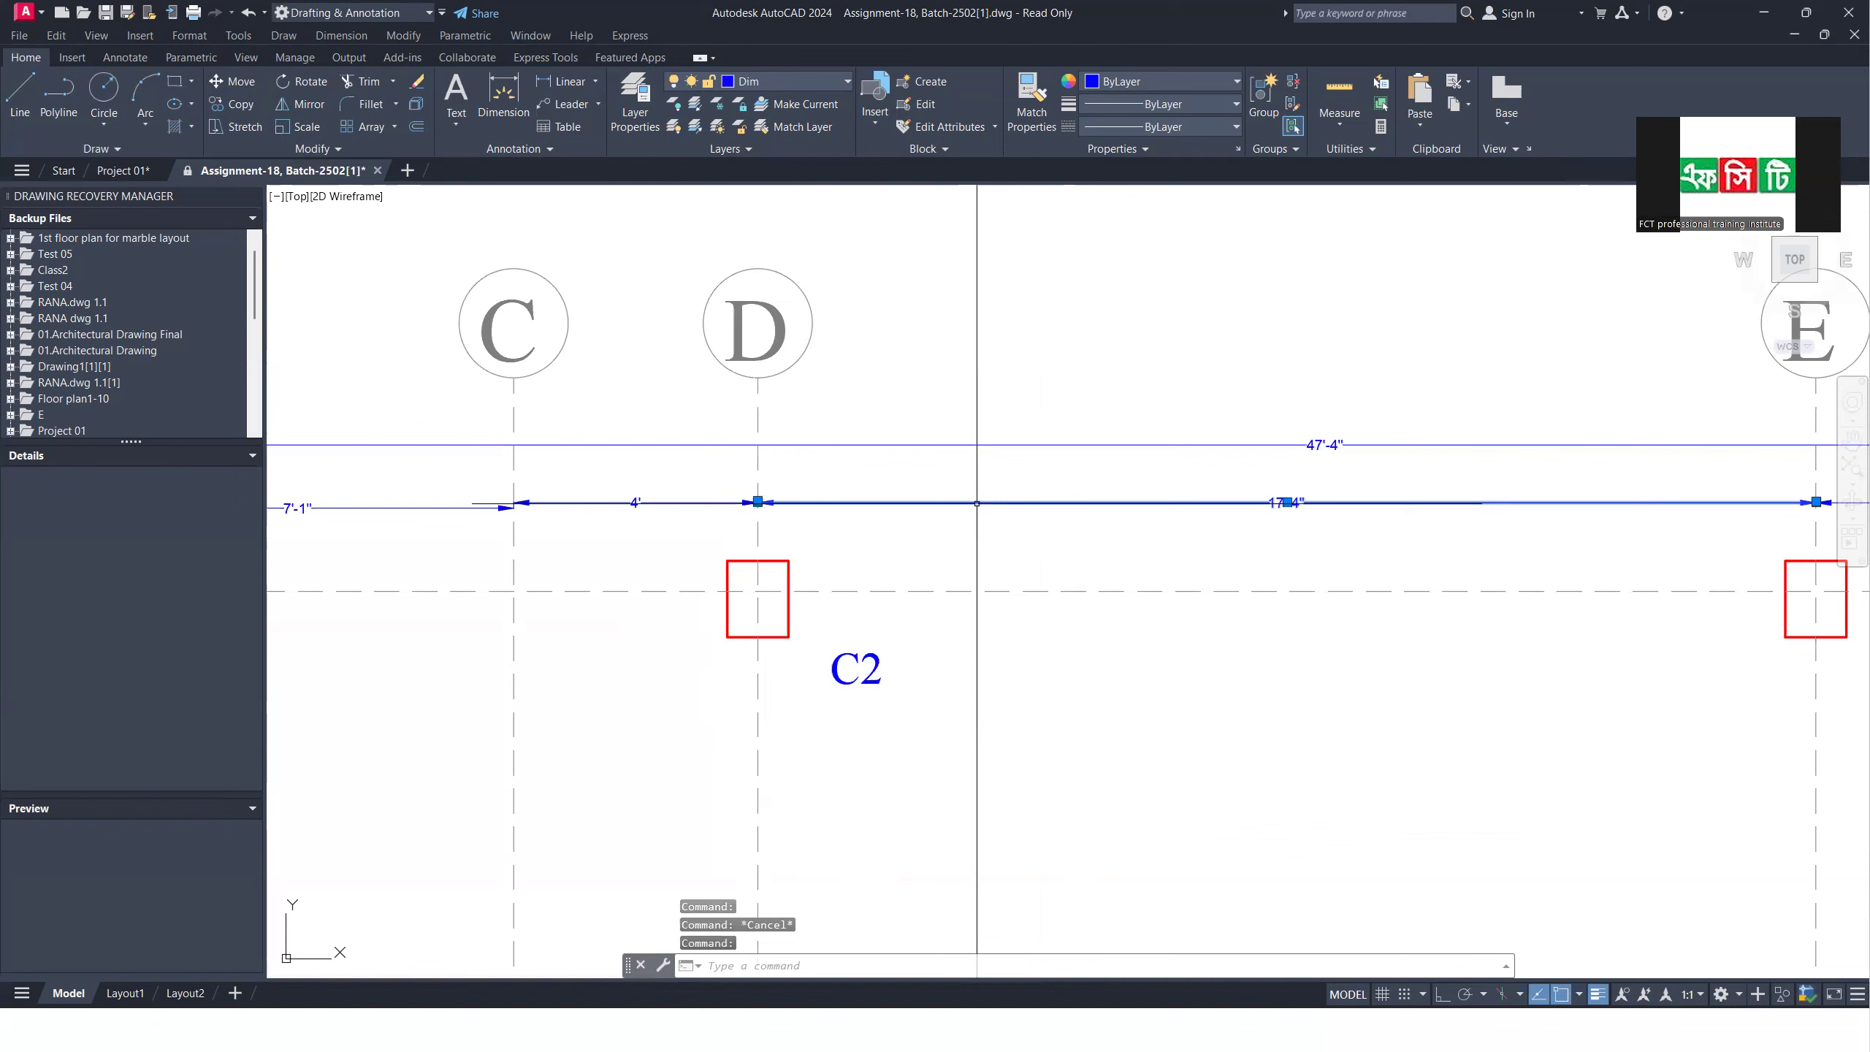
{"action": "left_click", "coordinate": [757, 501]}
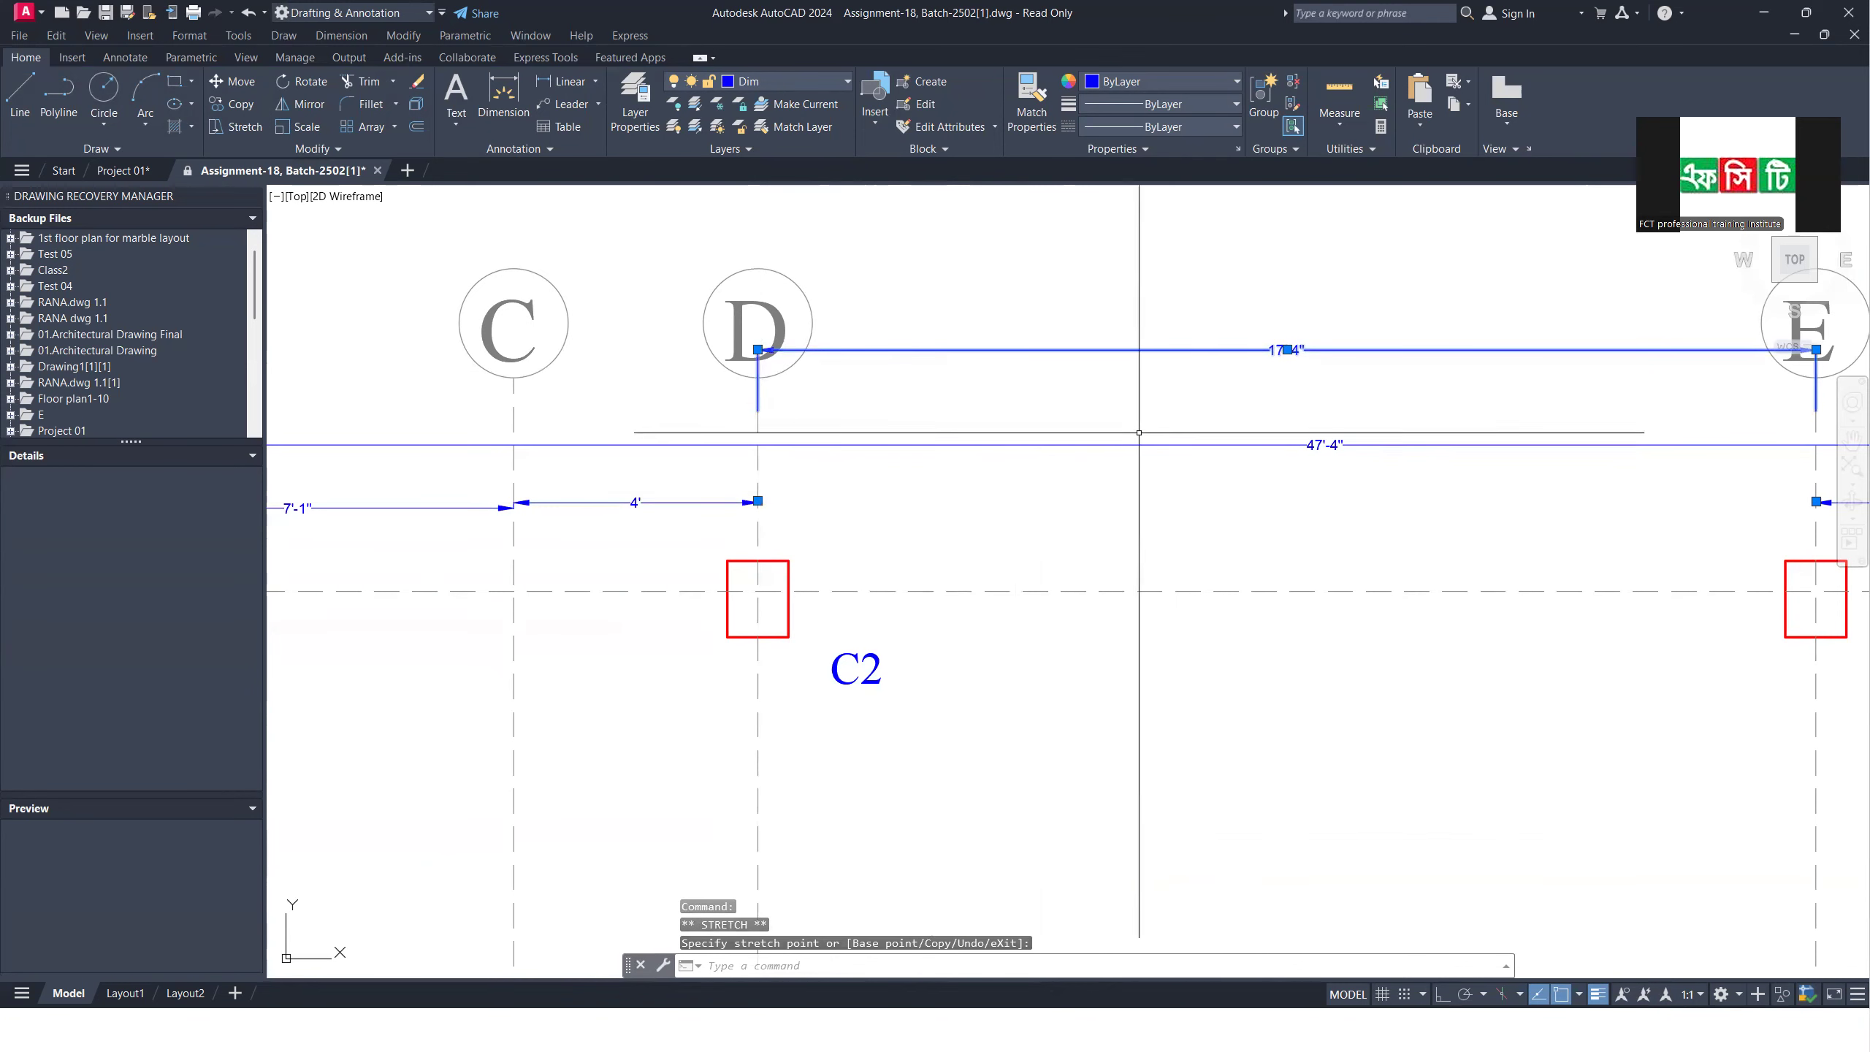
{"action": "key", "text": "Delete"}
{"action": "left_click", "coordinate": [1136, 372]}
{"action": "left_click", "coordinate": [1103, 466]}
{"action": "key", "text": "Delete"}
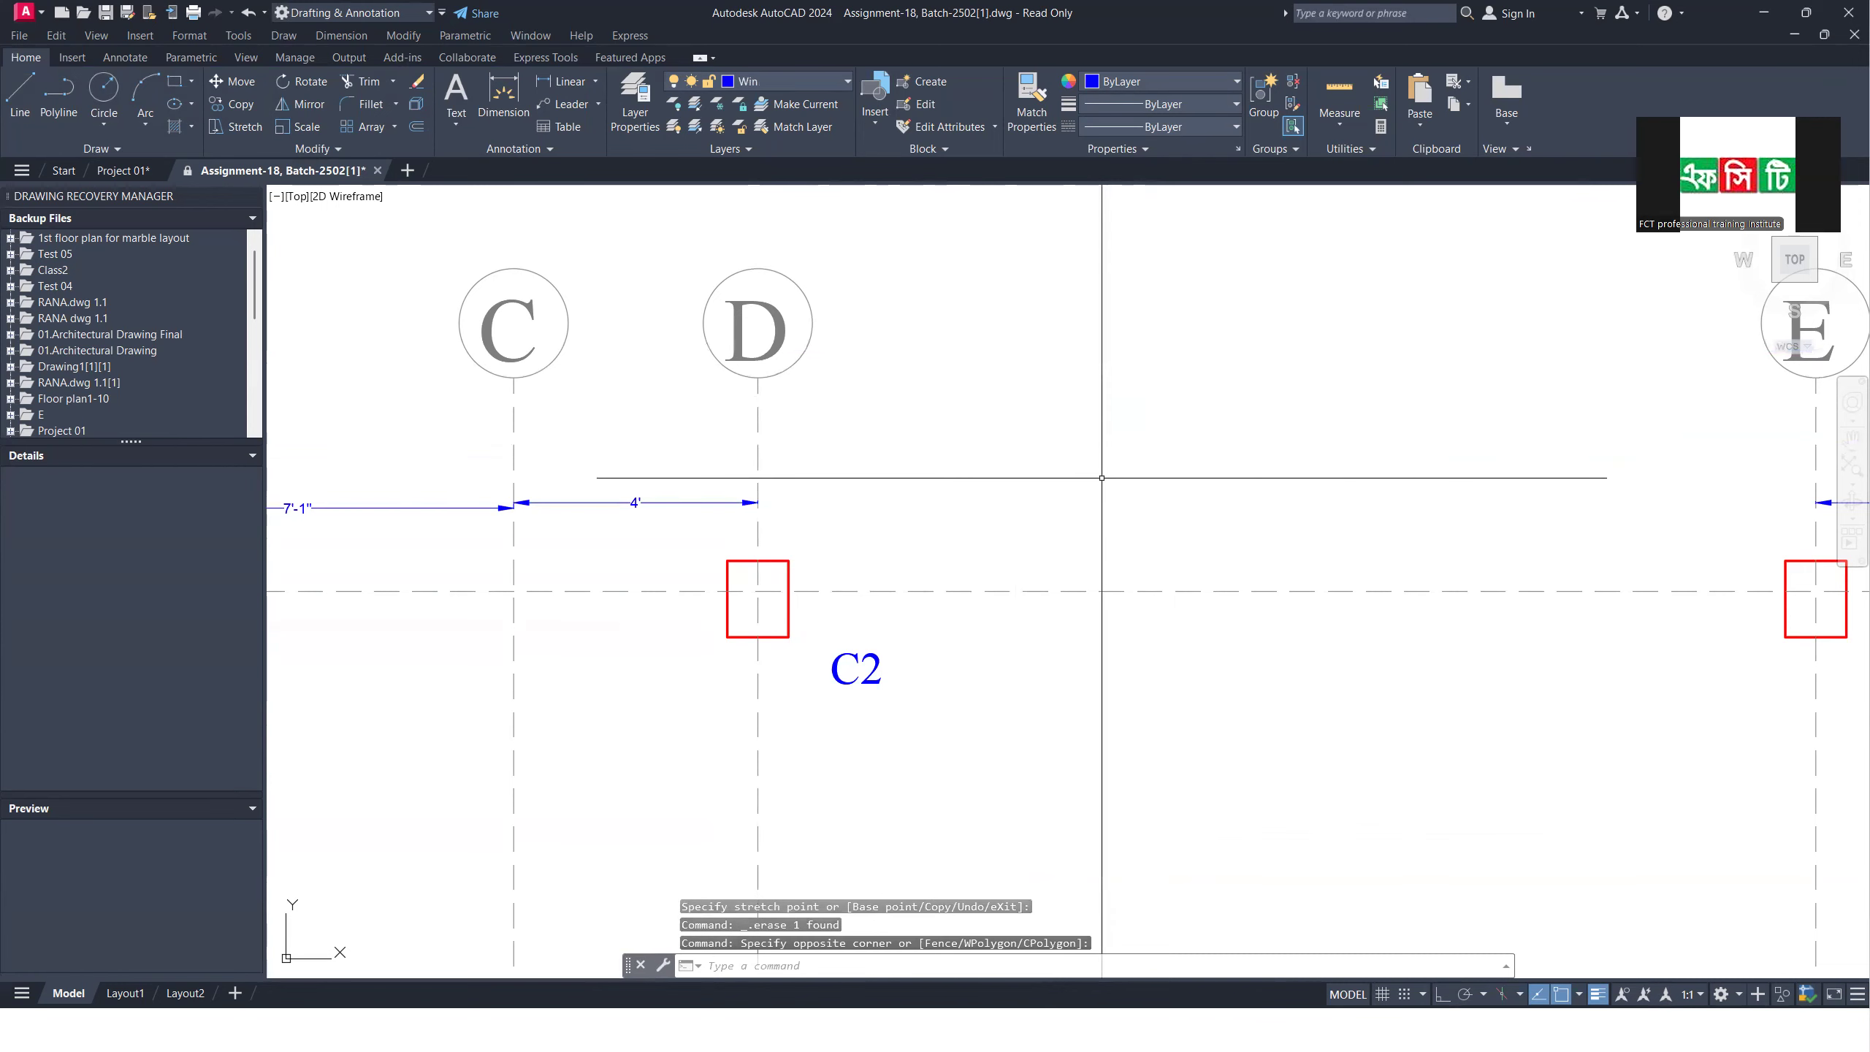
Step: Delete the horizontal dimensions between grids C and D, B and C, and A and B above grid line 1
{"action": "left_click", "coordinate": [700, 480]}
{"action": "left_click", "coordinate": [628, 536]}
{"action": "key", "text": "Delete"}
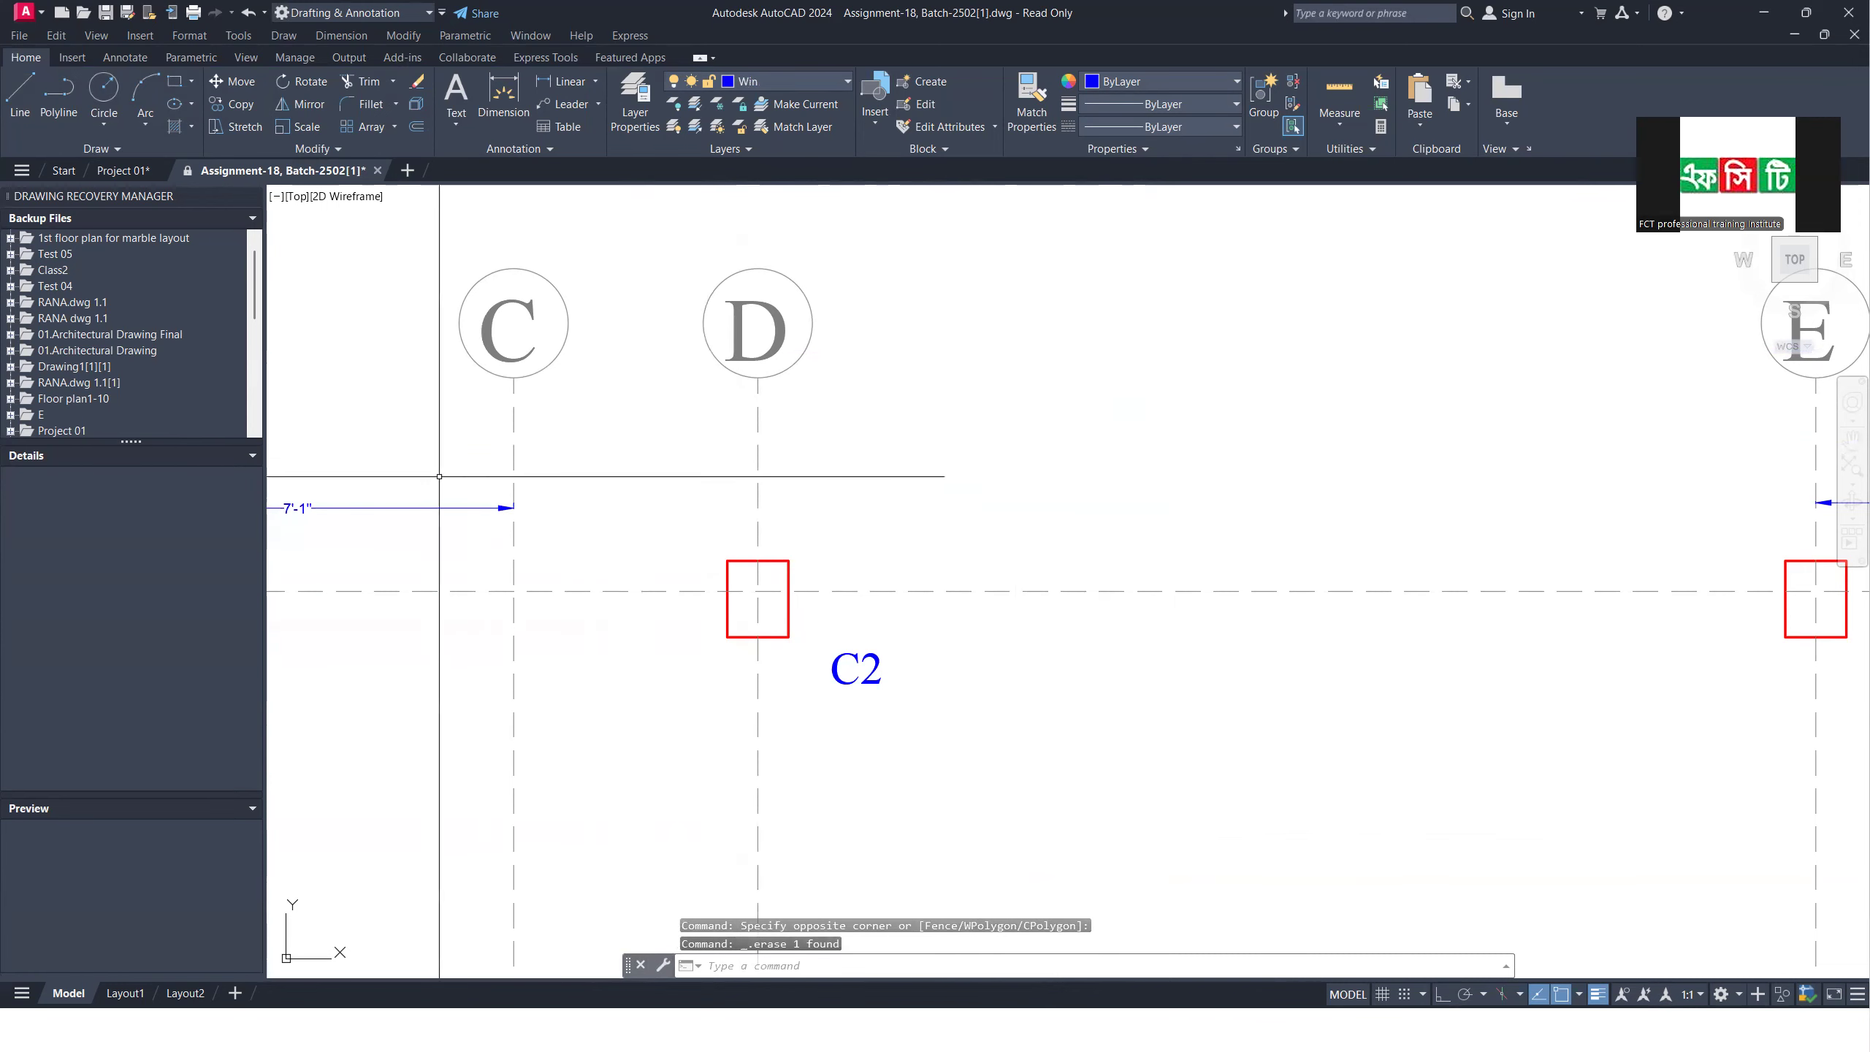
{"action": "scroll", "coordinate": [692, 565], "scroll_direction": "down", "scroll_amount": 5}
{"action": "scroll", "coordinate": [727, 555], "scroll_direction": "up", "scroll_amount": 4}
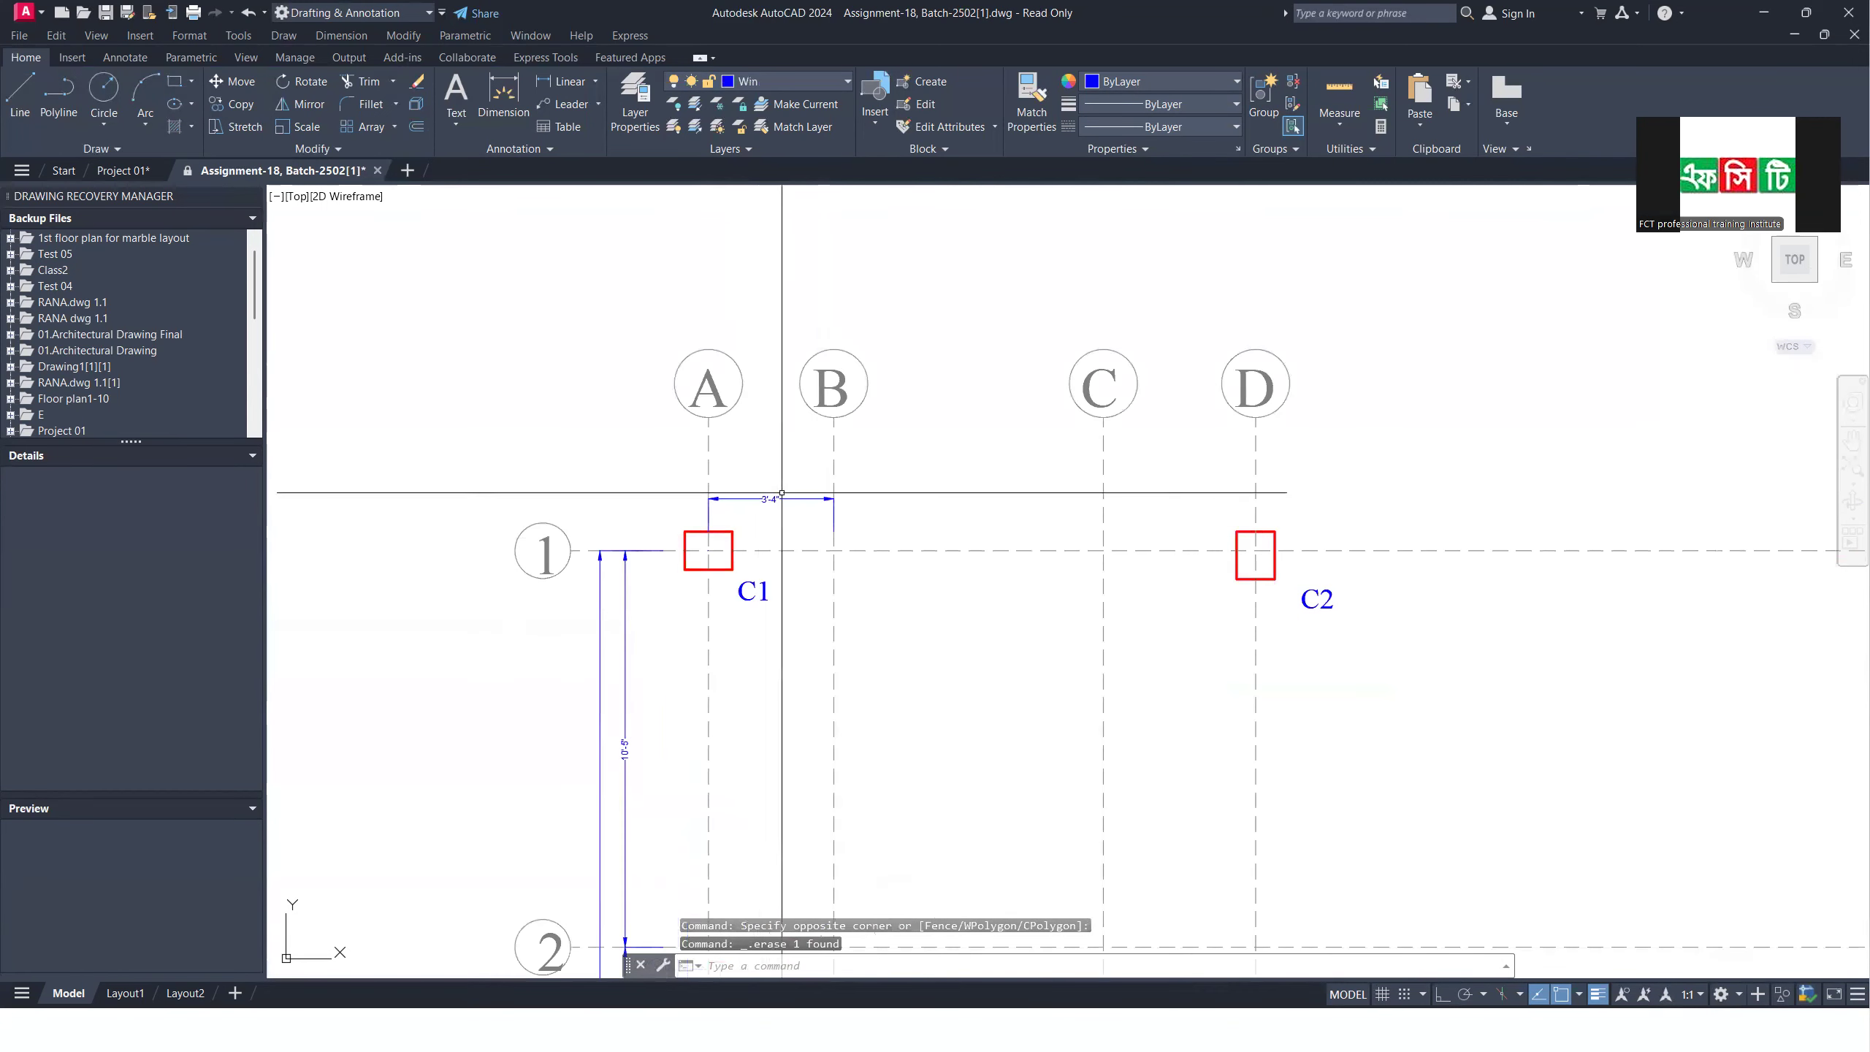
{"action": "scroll", "coordinate": [782, 492], "scroll_direction": "up", "scroll_amount": 2}
{"action": "left_click", "coordinate": [794, 480]}
{"action": "left_click", "coordinate": [768, 526]}
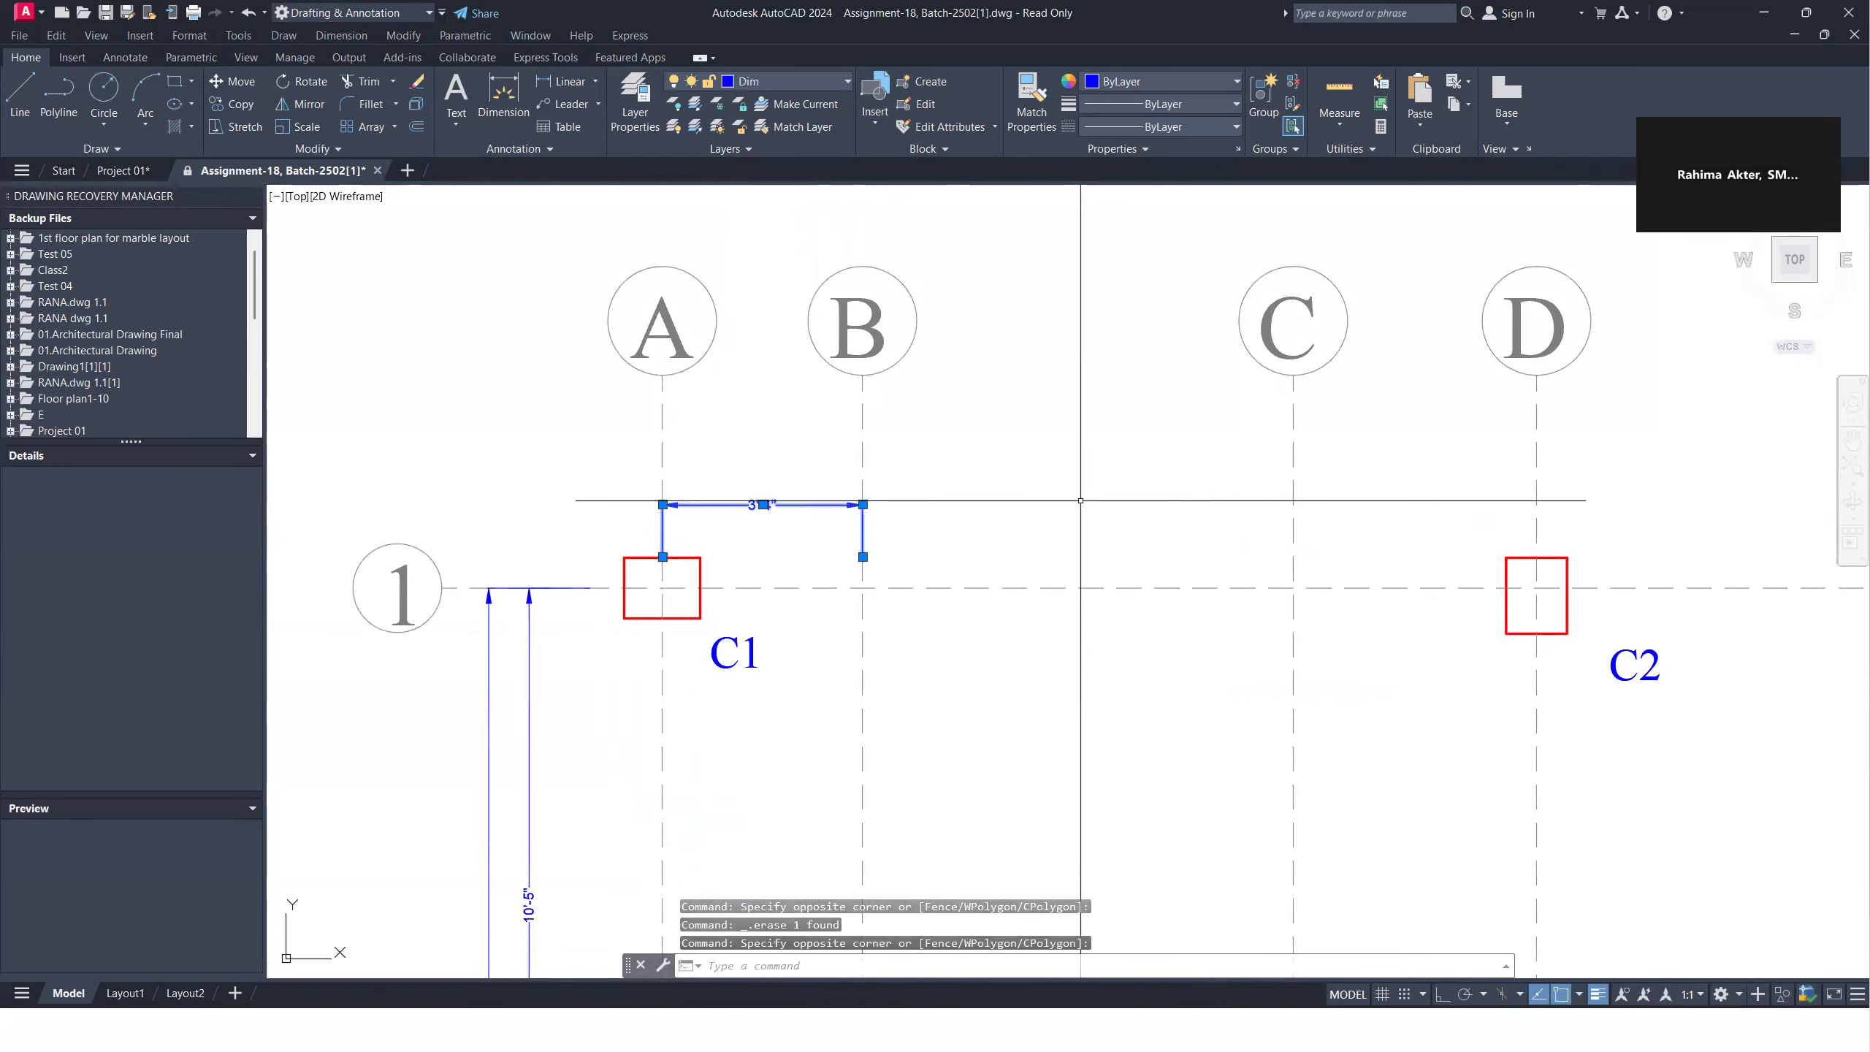
{"action": "key", "text": "Delete"}
Step: Open the dimension style manager and delete the style overrides under the current dimension style
{"action": "type", "text": "D"}
{"action": "key", "text": "Return"}
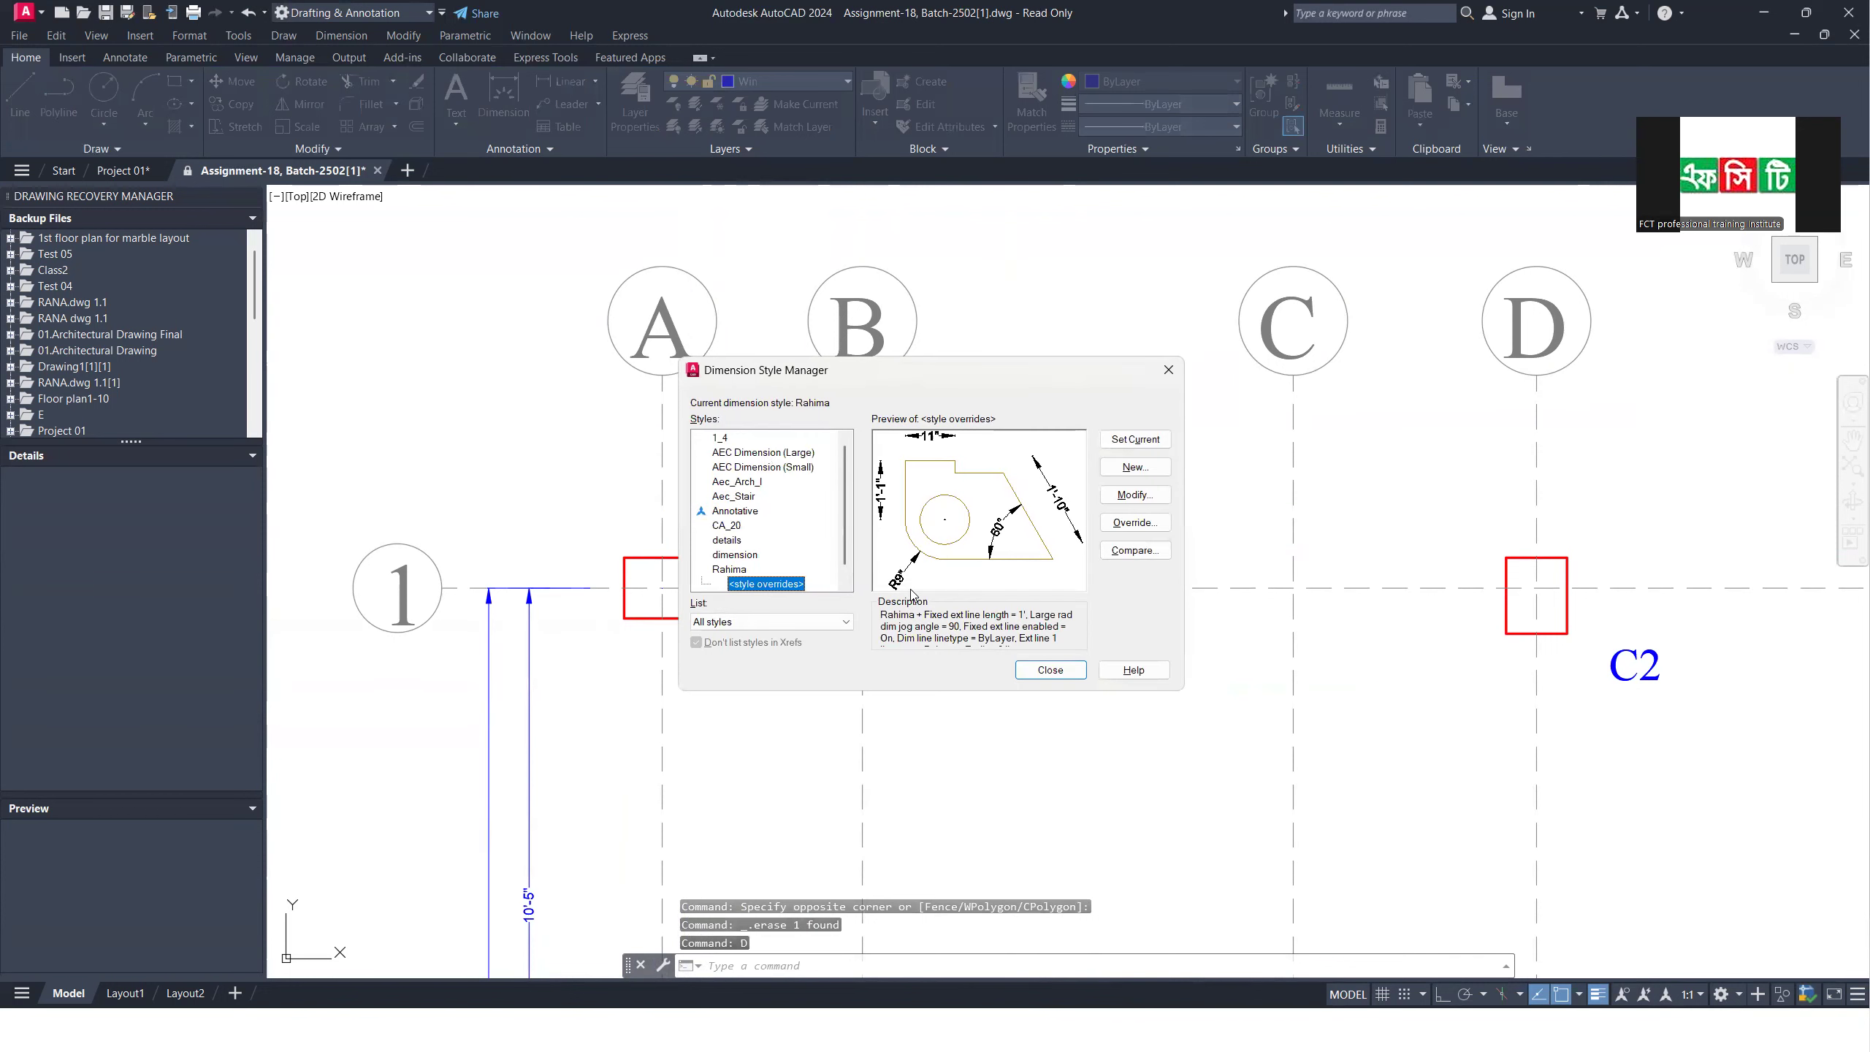
{"action": "right_click", "coordinate": [757, 588]}
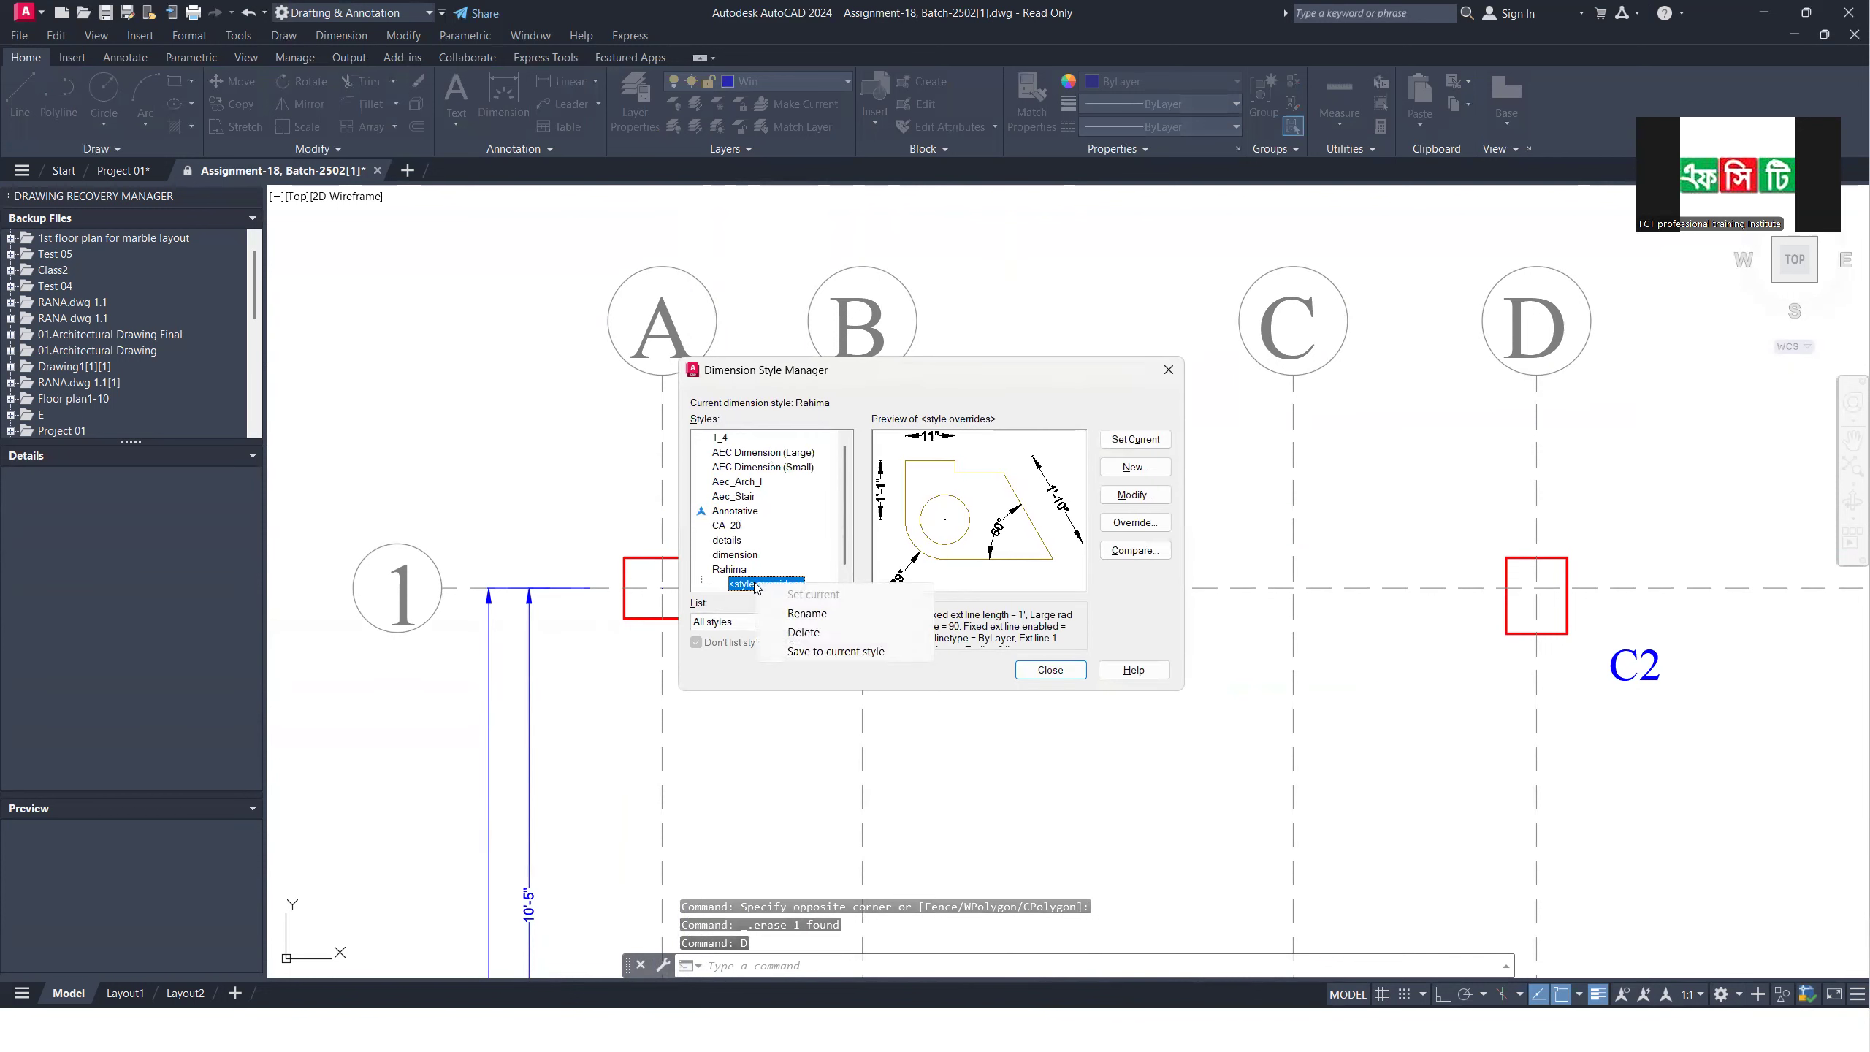
{"action": "left_click", "coordinate": [807, 632]}
{"action": "left_click", "coordinate": [960, 534]}
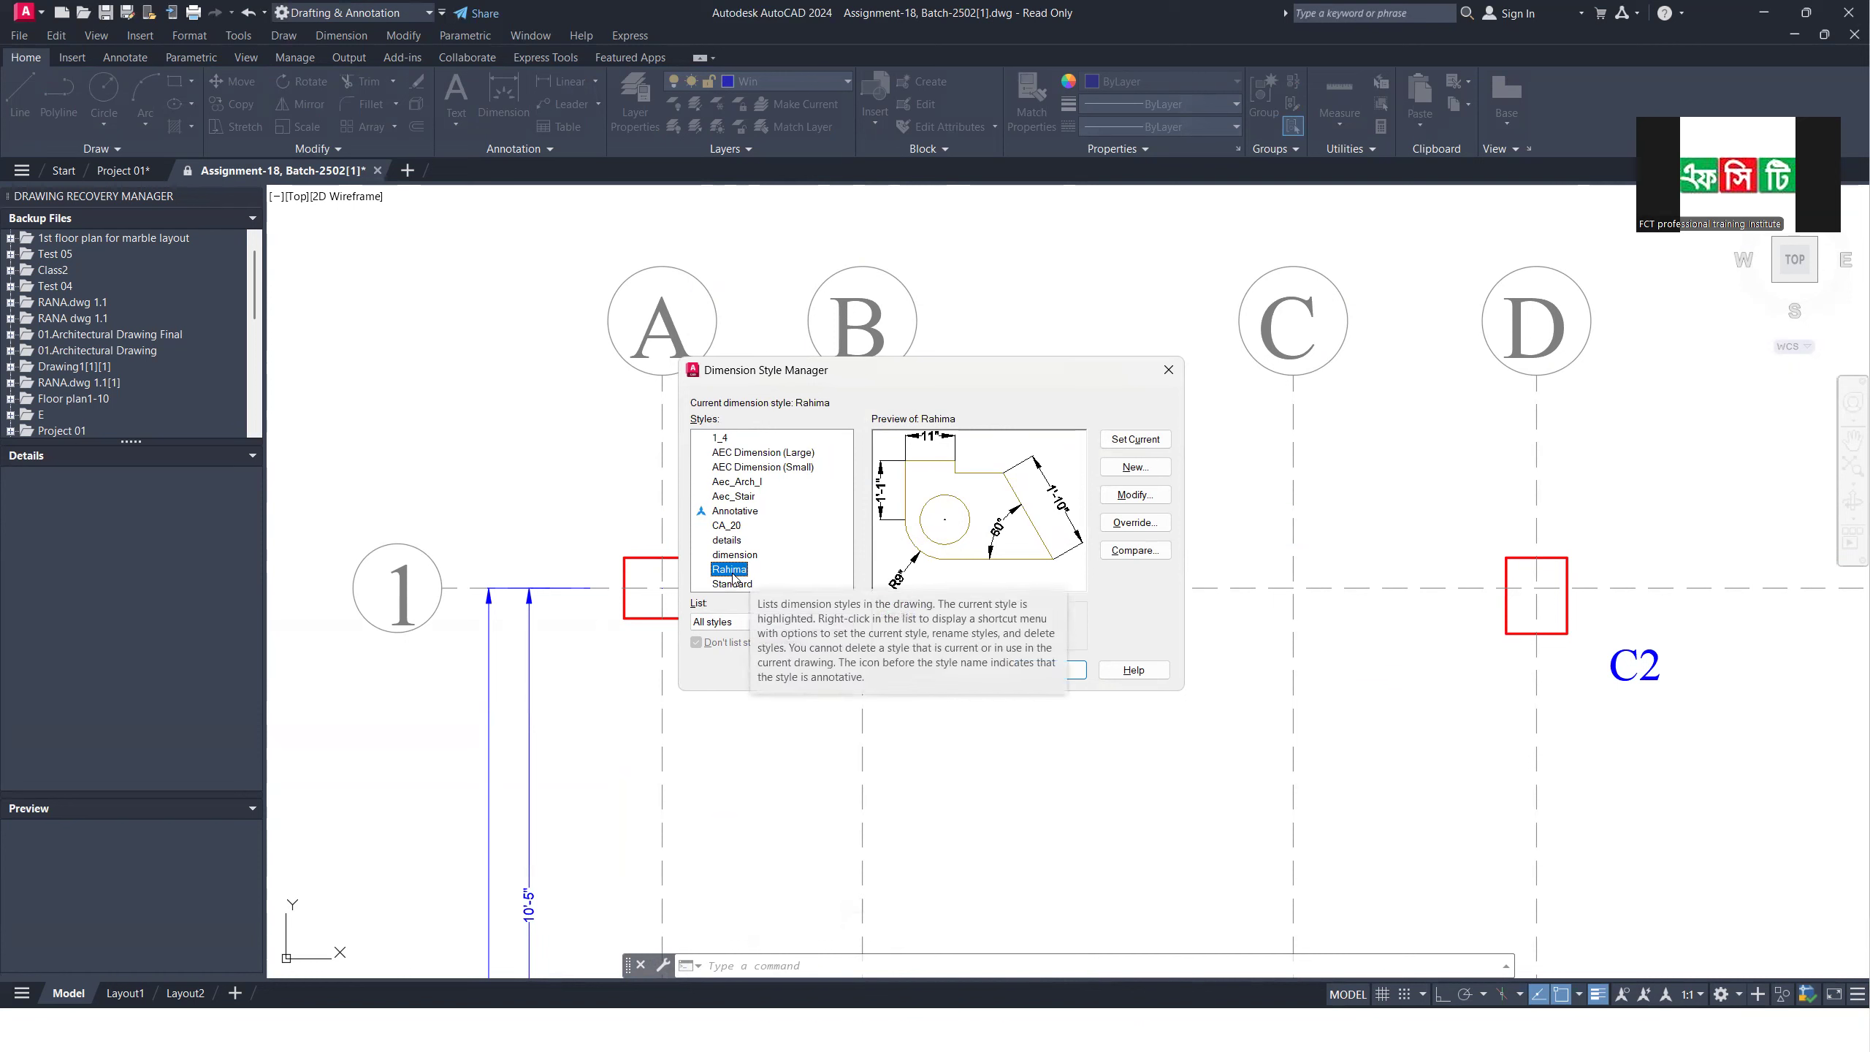
Step: Start modifying the current dimension style, set its text height to 8", and check its primary units
{"action": "left_click", "coordinate": [1162, 501]}
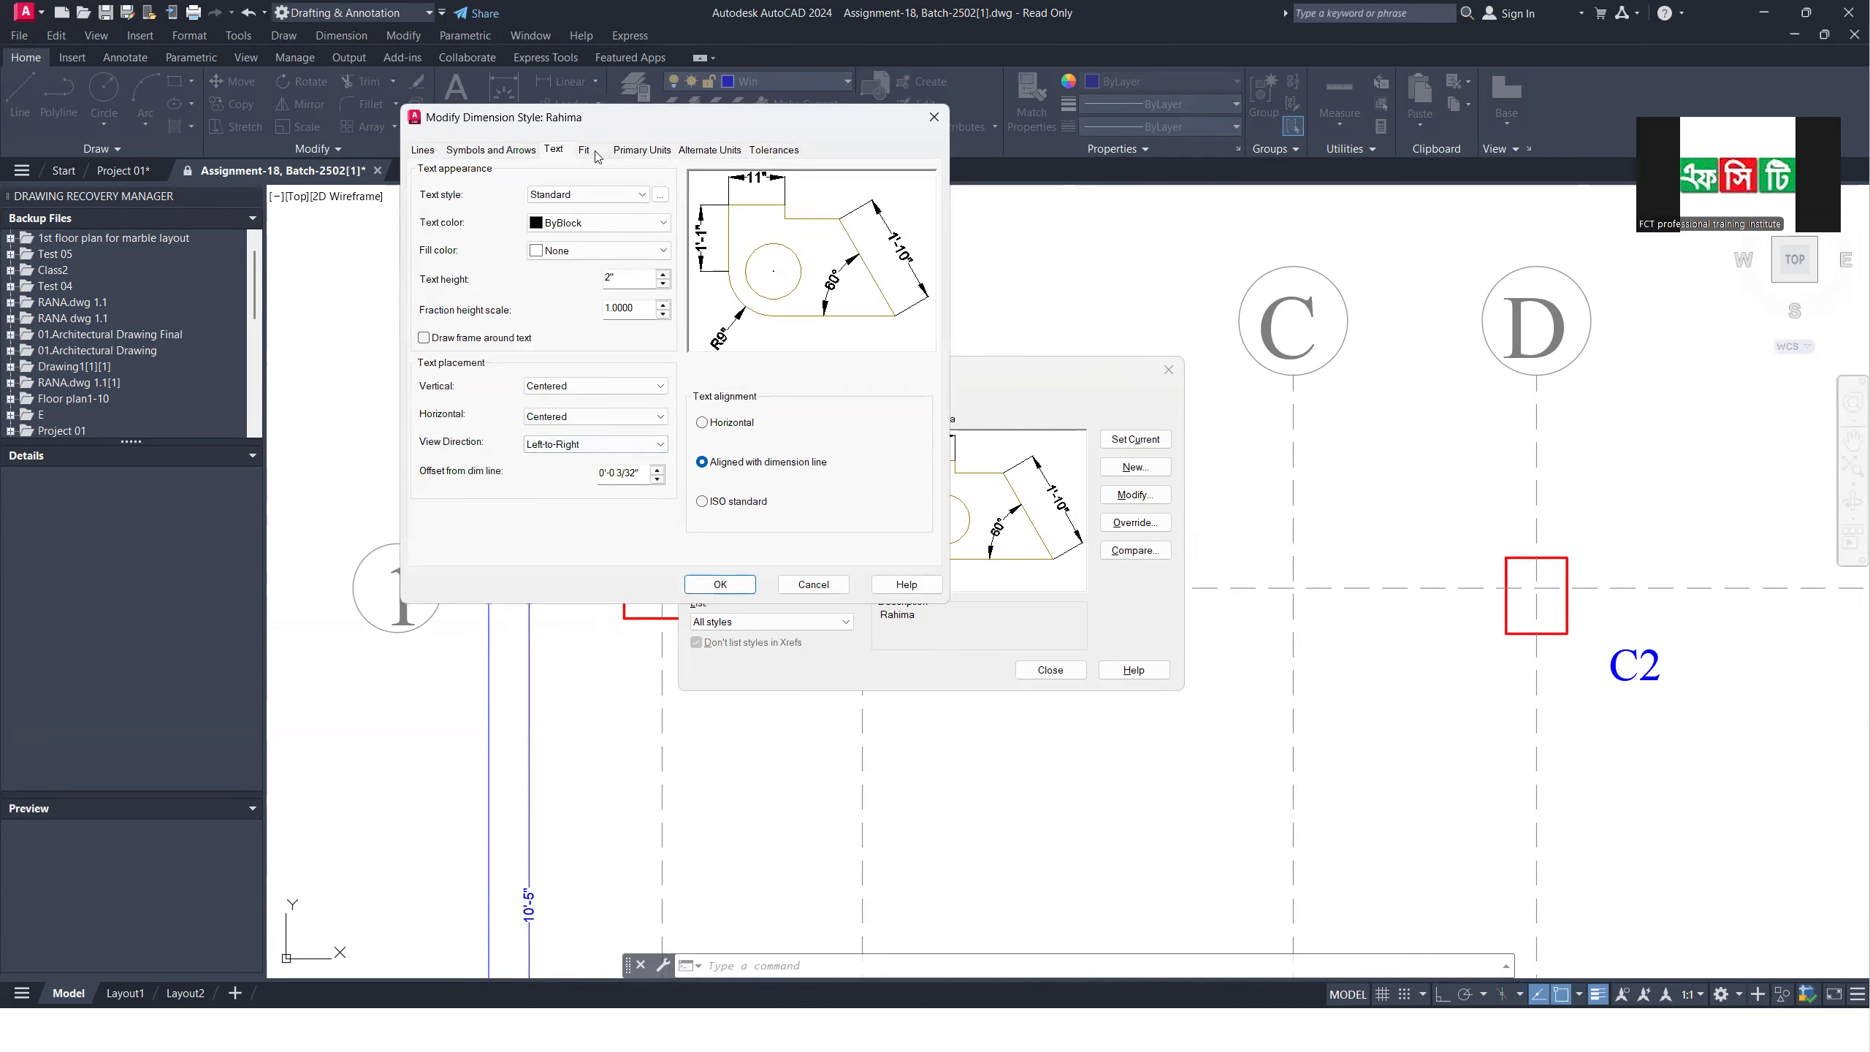
{"action": "left_click_drag", "start_coordinate": [638, 474], "coordinate": [539, 474]}
{"action": "left_click_drag", "start_coordinate": [639, 278], "coordinate": [523, 287]}
{"action": "left_click", "coordinate": [636, 310]}
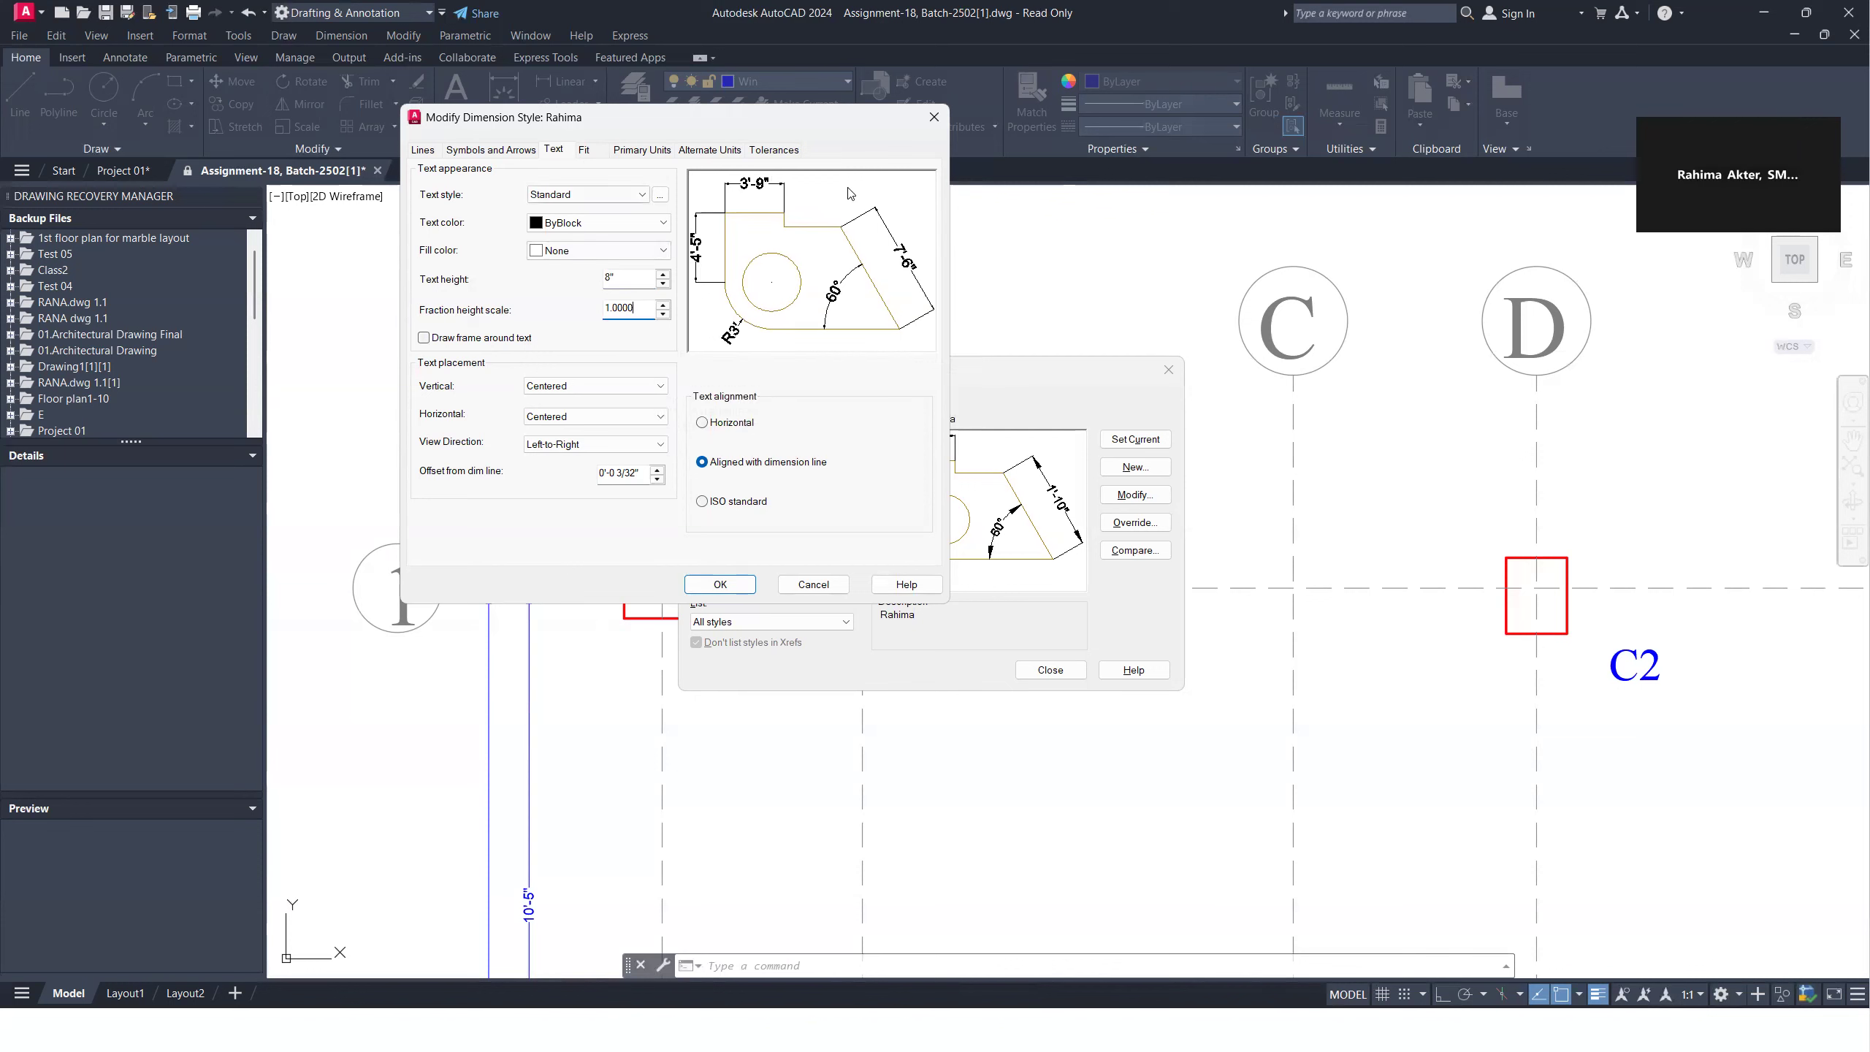
{"action": "key", "text": "shift+Tab"}
{"action": "left_click", "coordinate": [643, 150]}
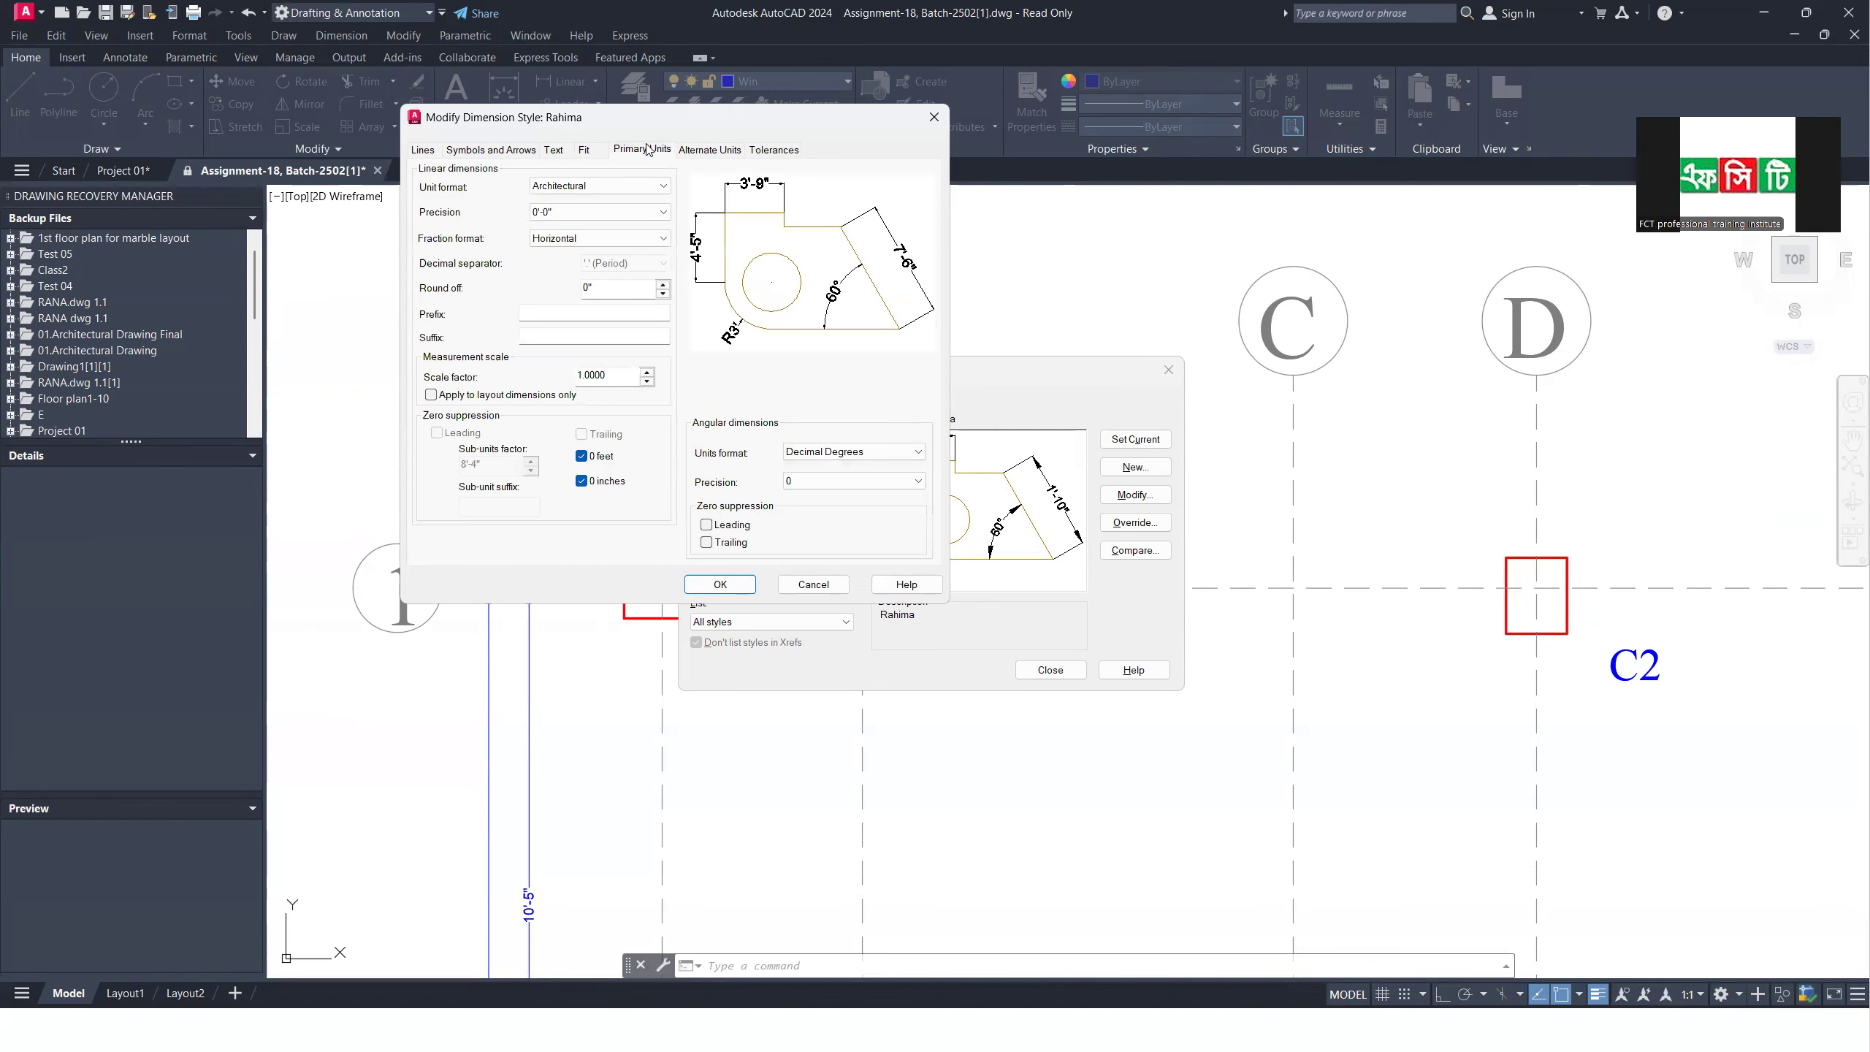
Step: Set the dimension style's first and second arrowheads to Oblique, leaving the leader arrowhead as Closed filled
{"action": "left_click", "coordinate": [485, 150]}
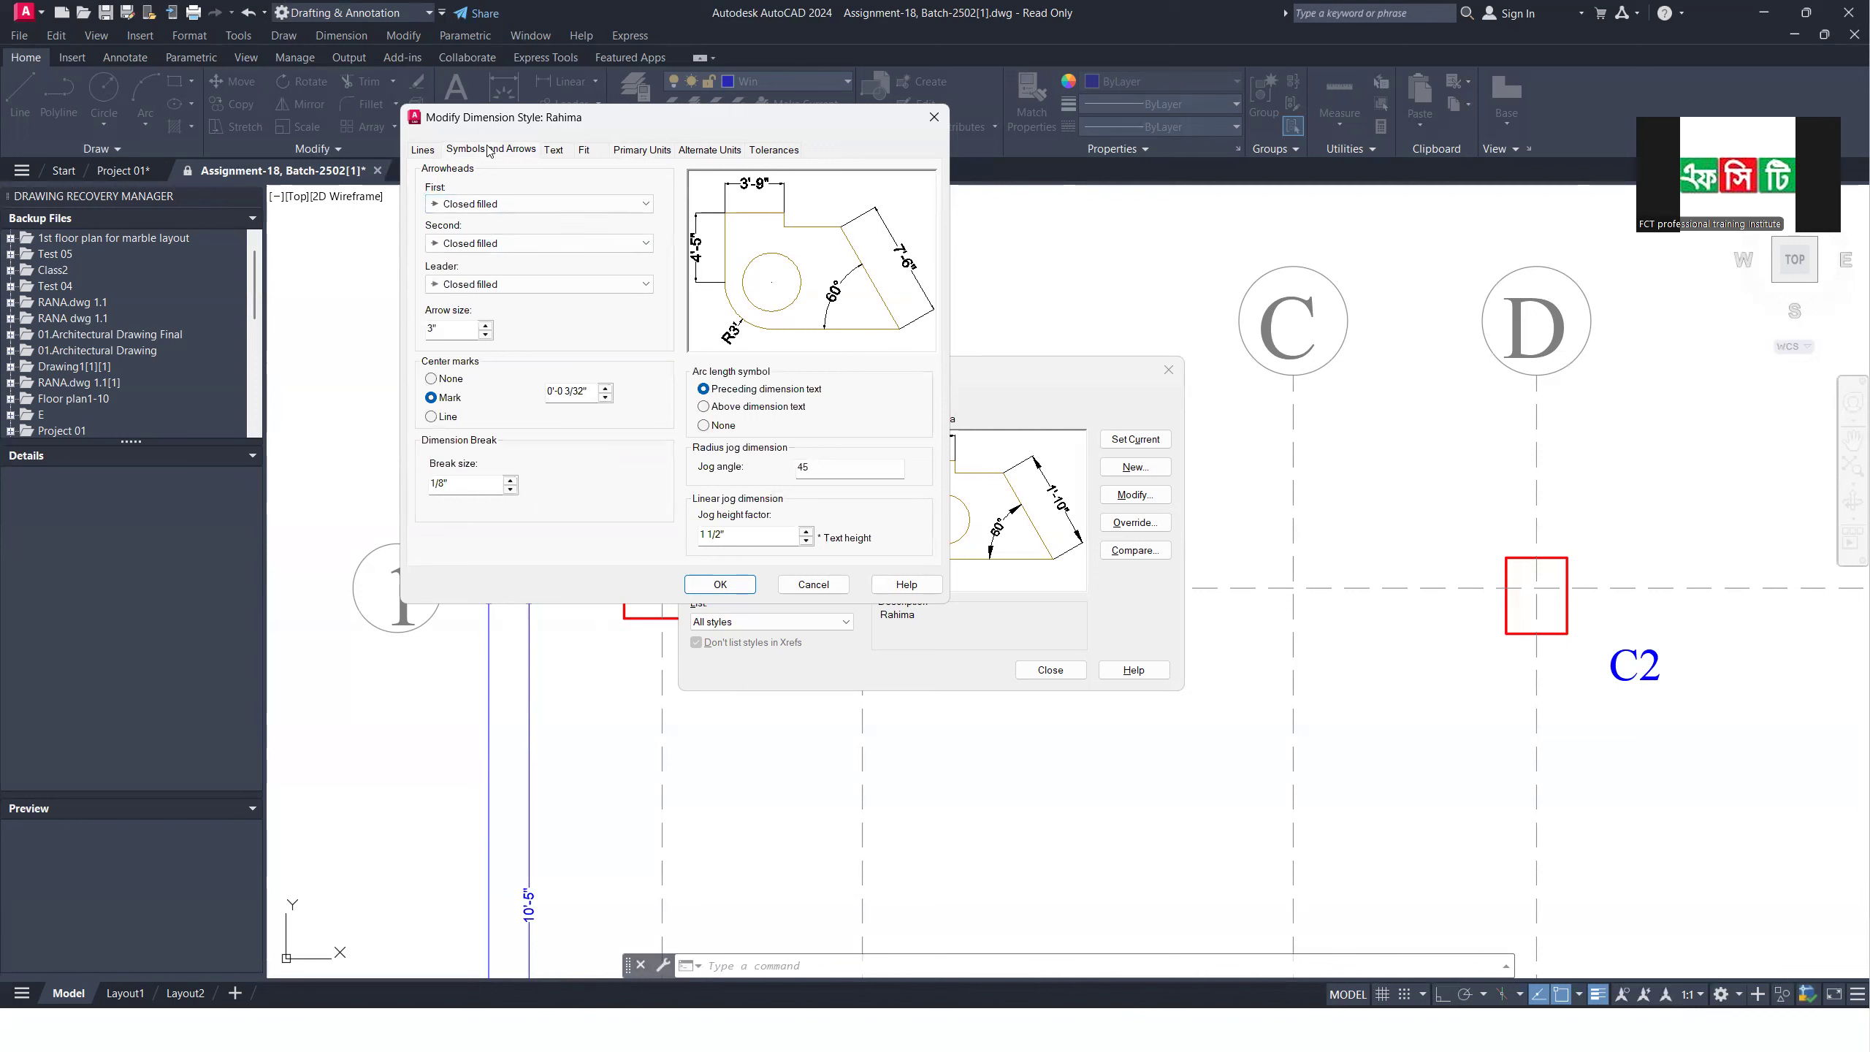
{"action": "left_click", "coordinate": [446, 210]}
{"action": "scroll", "coordinate": [457, 258], "scroll_direction": "up", "scroll_amount": 3}
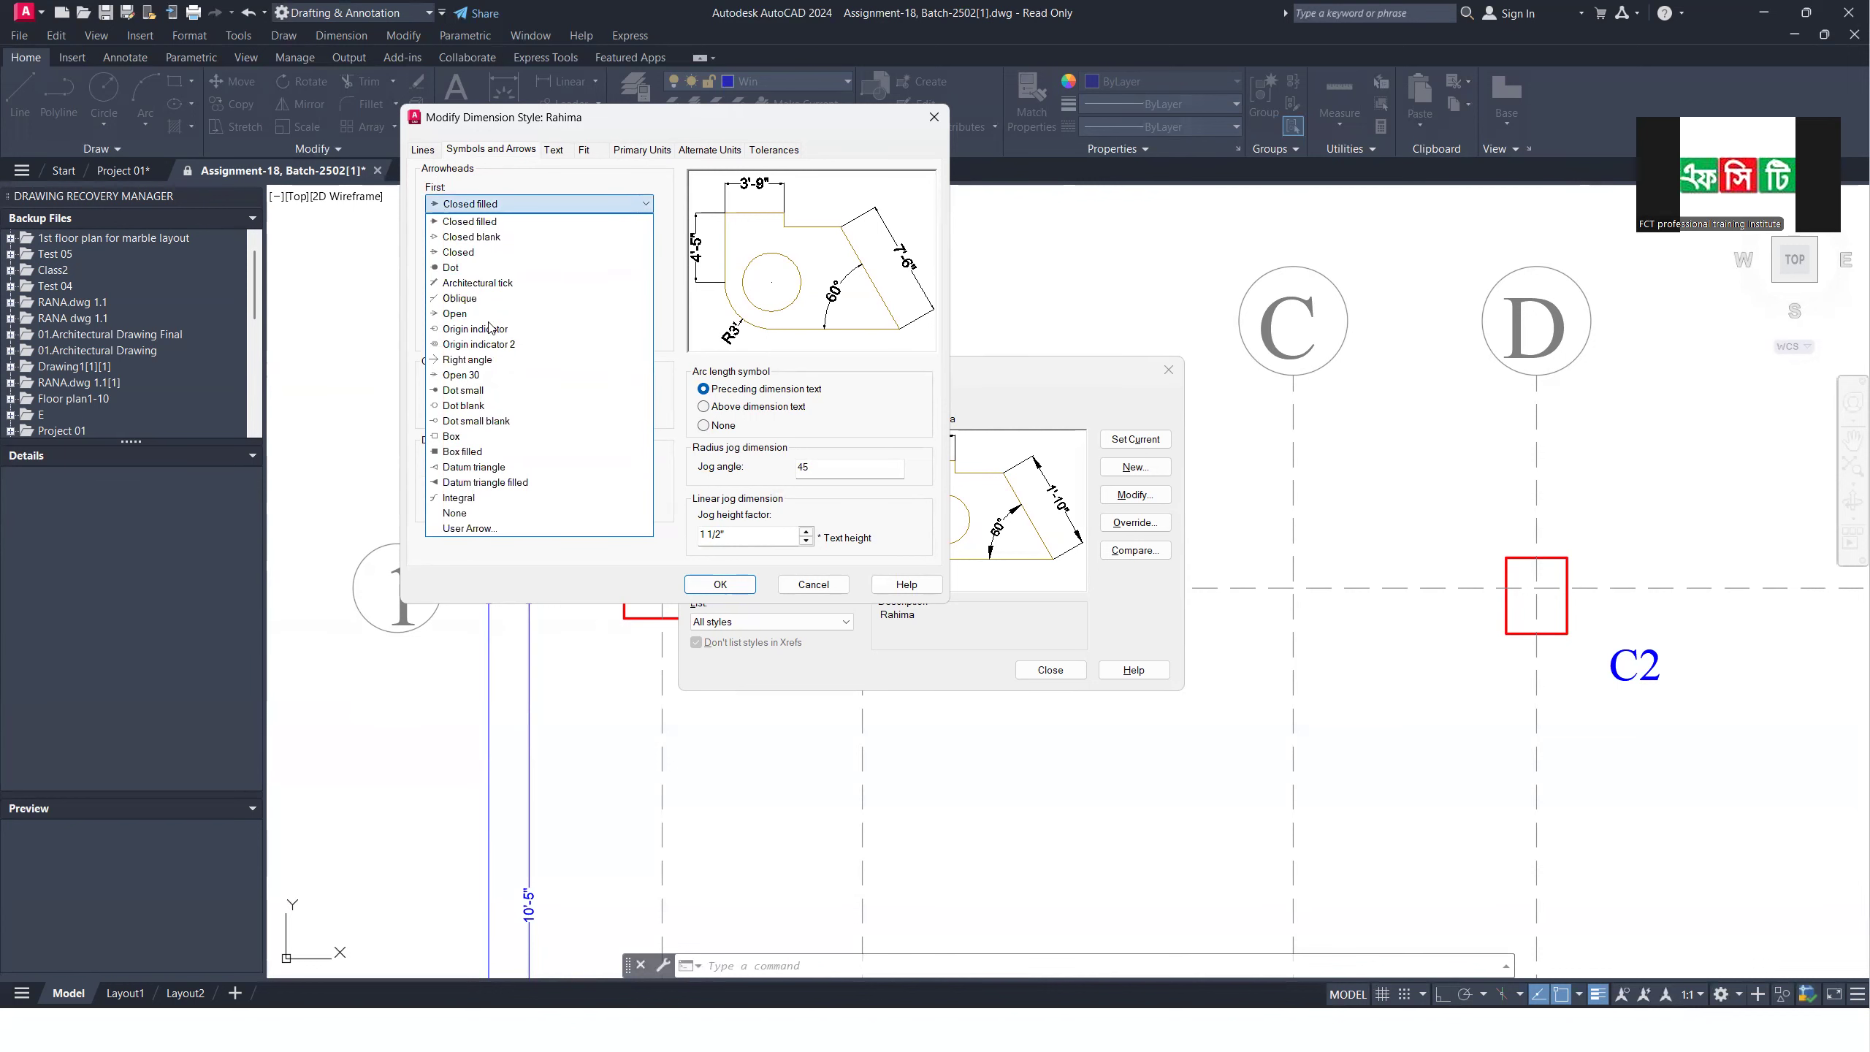
{"action": "left_click", "coordinate": [485, 305]}
{"action": "left_click", "coordinate": [485, 285]}
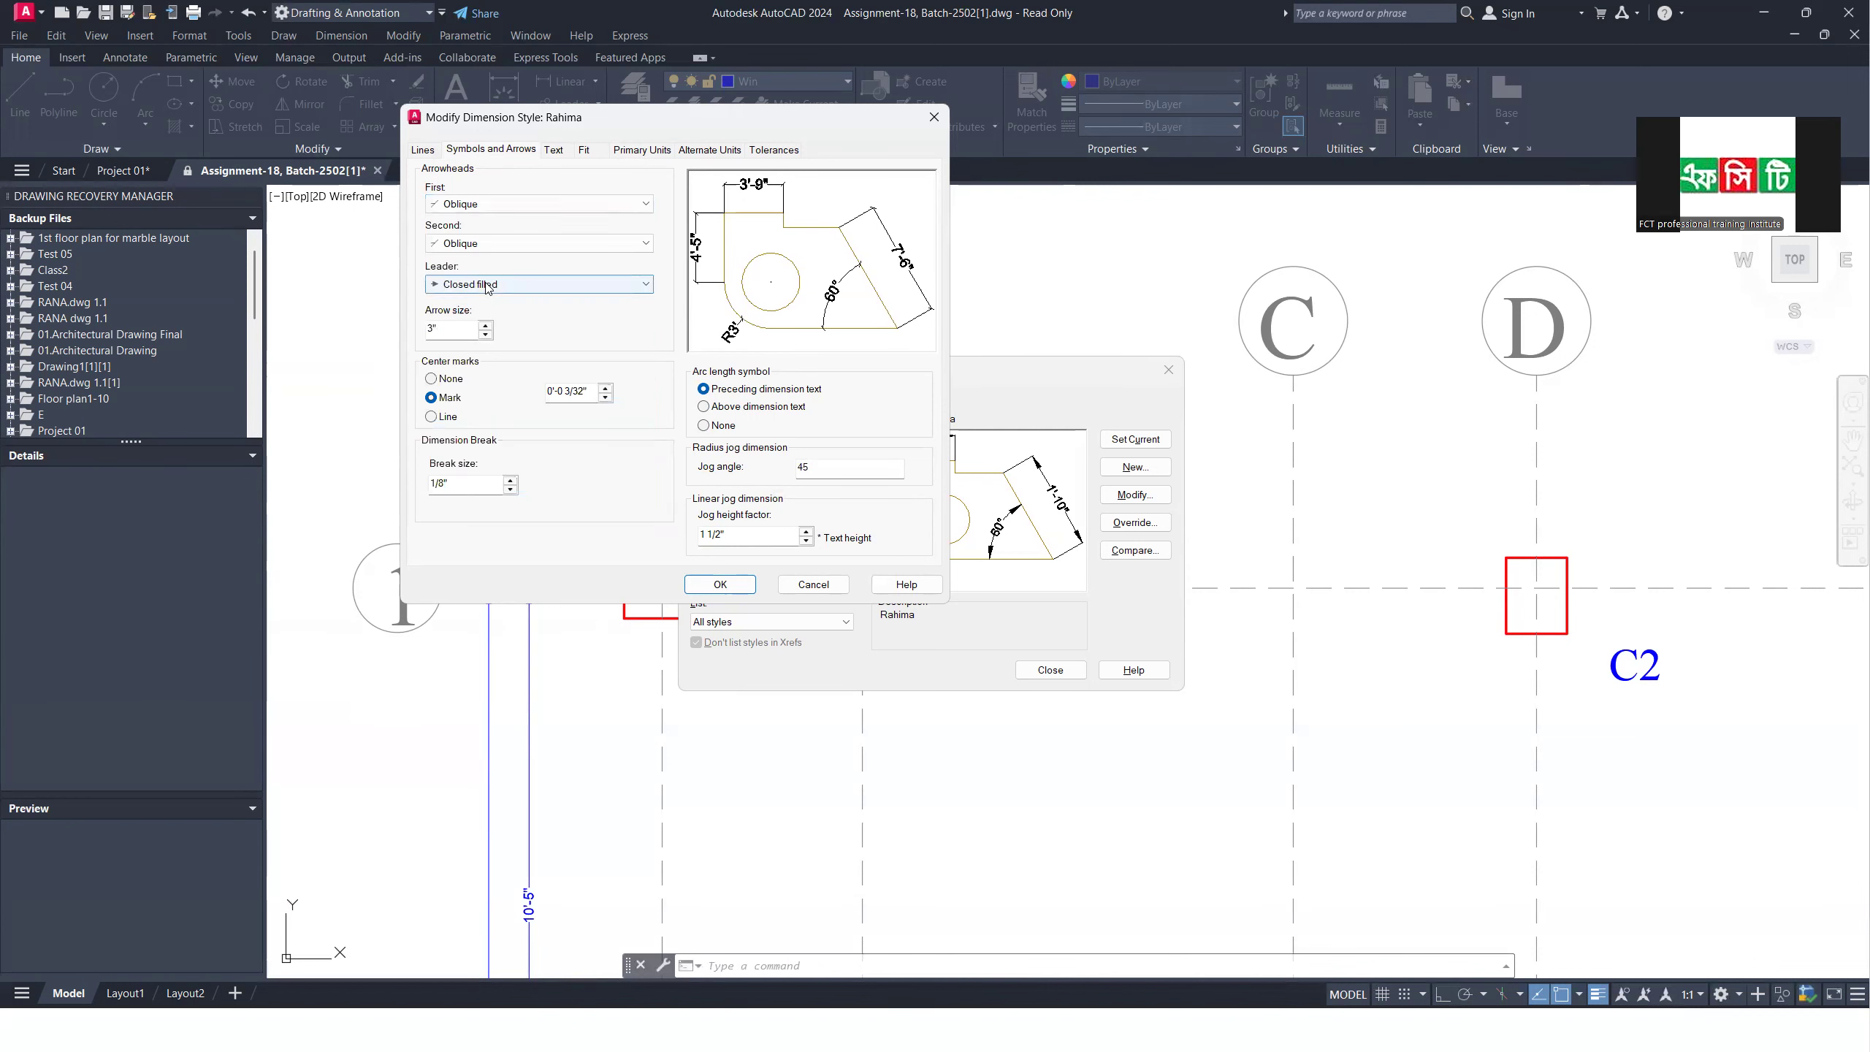
{"action": "left_click", "coordinate": [485, 285]}
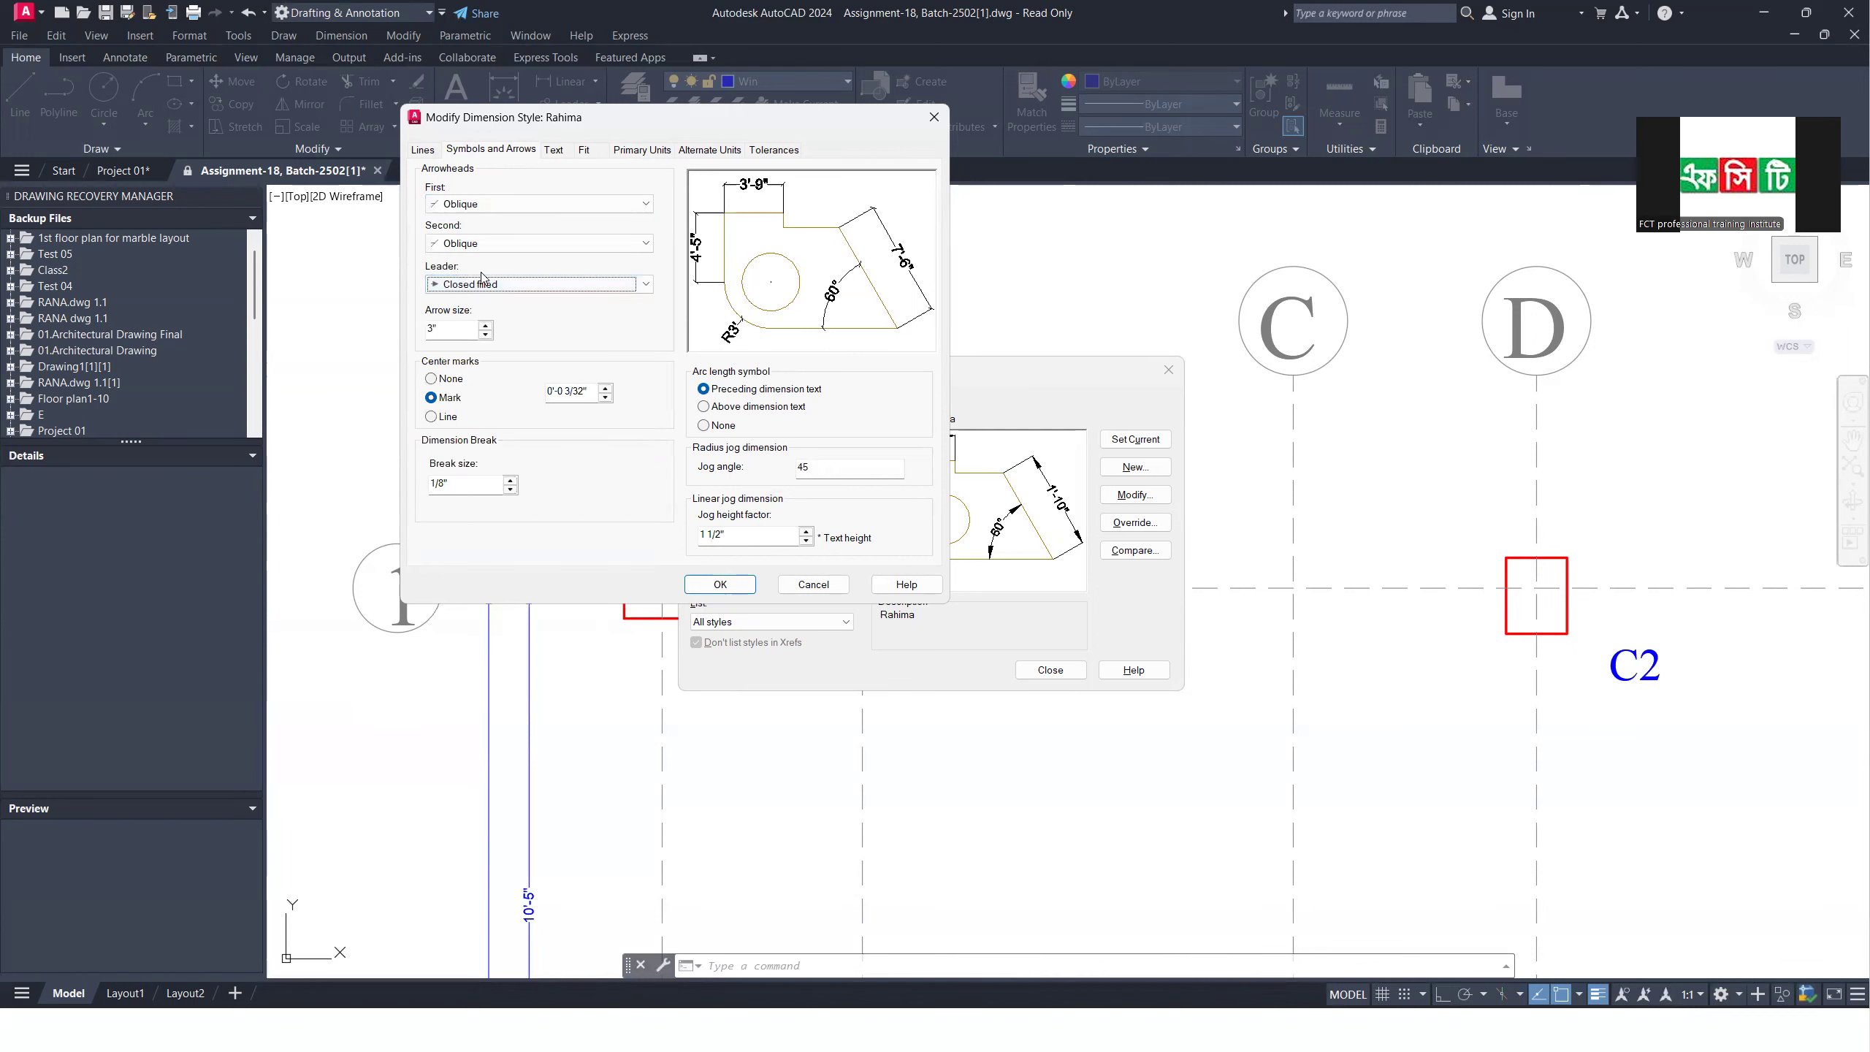
Step: Set the dimension lines' color, linetype and lineweight to ByLayer in the dimension style
{"action": "left_click", "coordinate": [424, 150]}
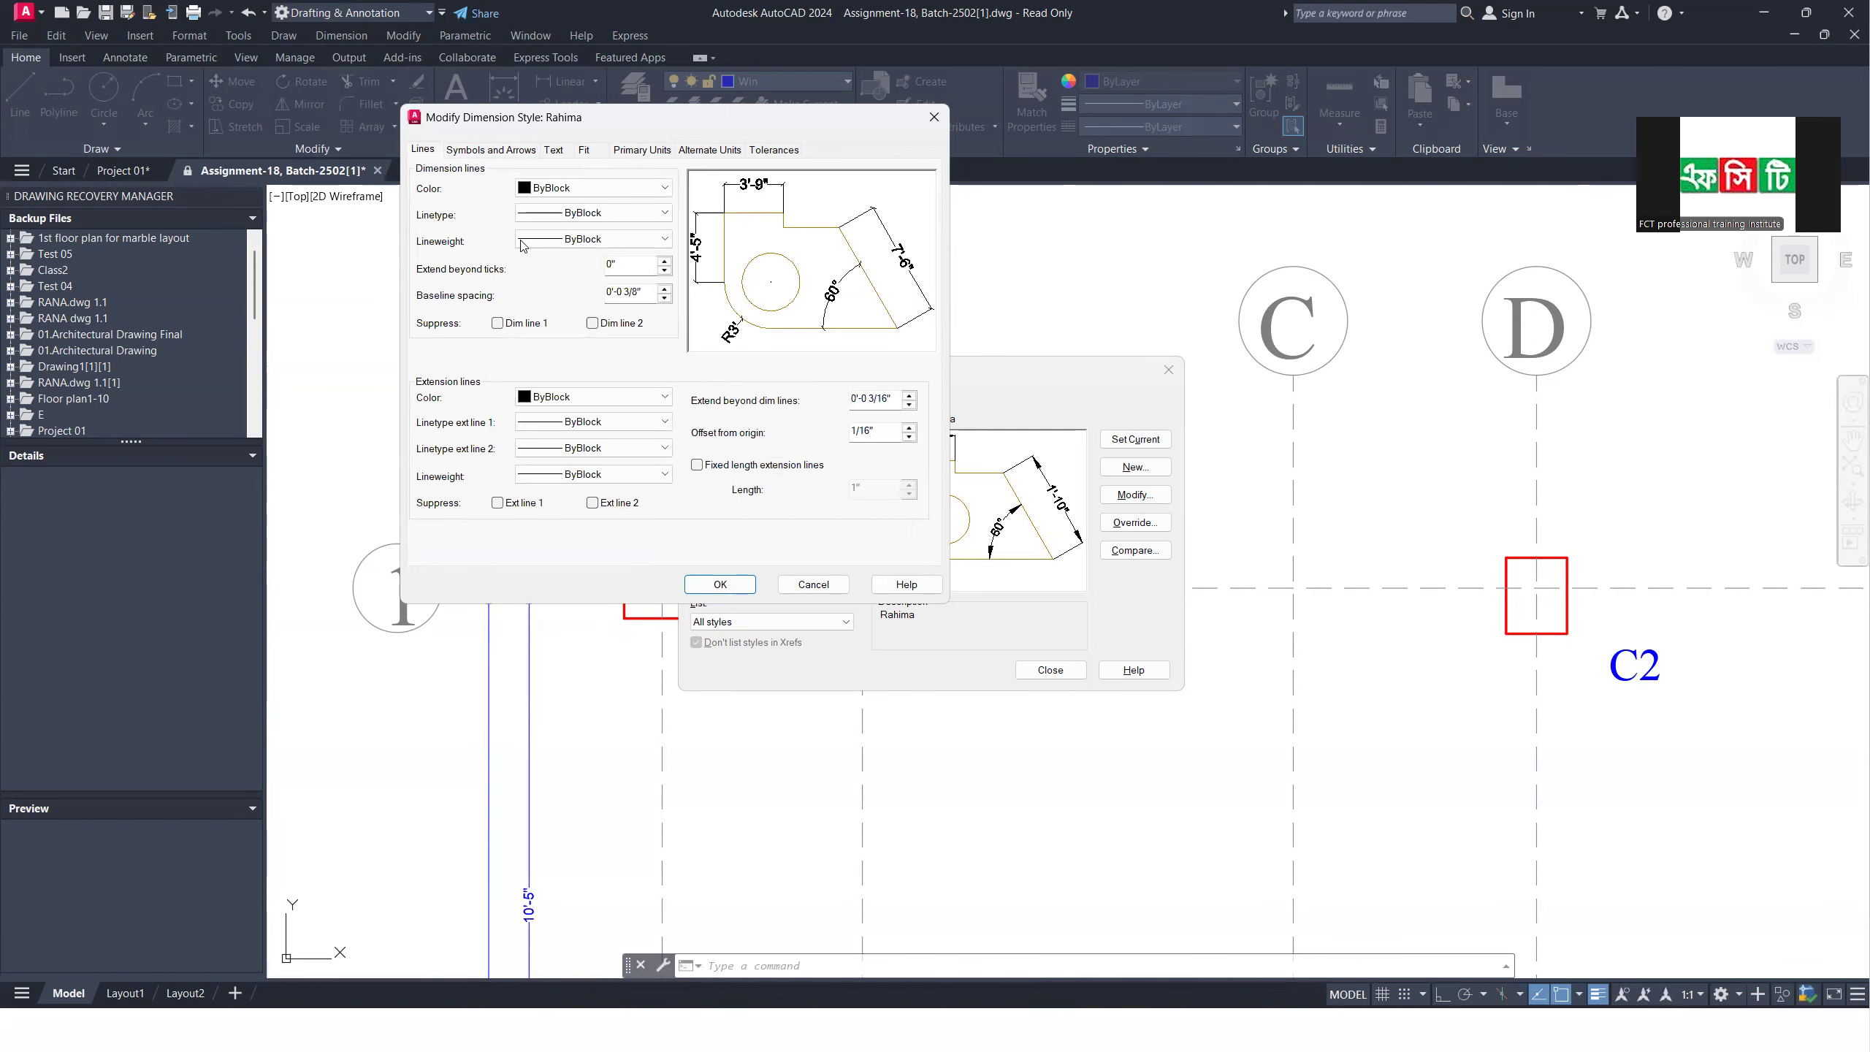
{"action": "left_click", "coordinate": [596, 188]}
{"action": "left_click", "coordinate": [596, 206]}
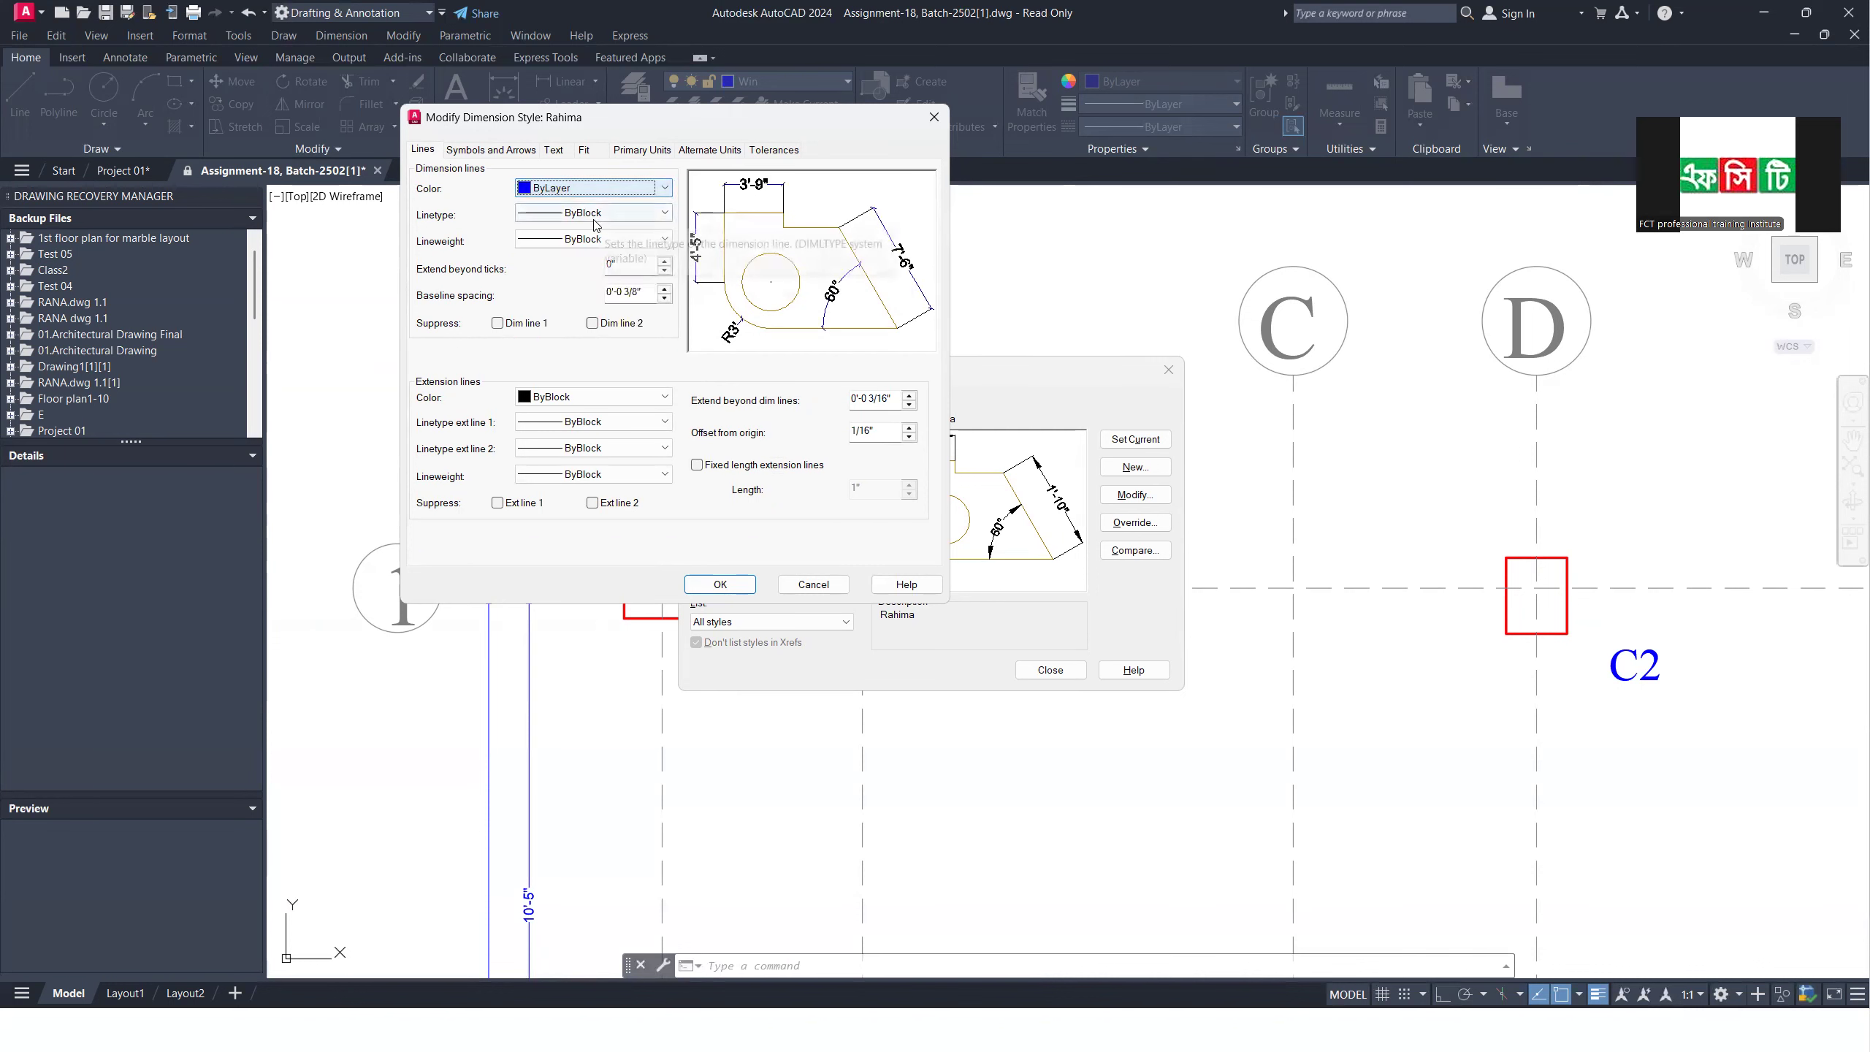
{"action": "left_click", "coordinate": [593, 212]}
{"action": "left_click", "coordinate": [589, 245]}
{"action": "left_click", "coordinate": [589, 239]}
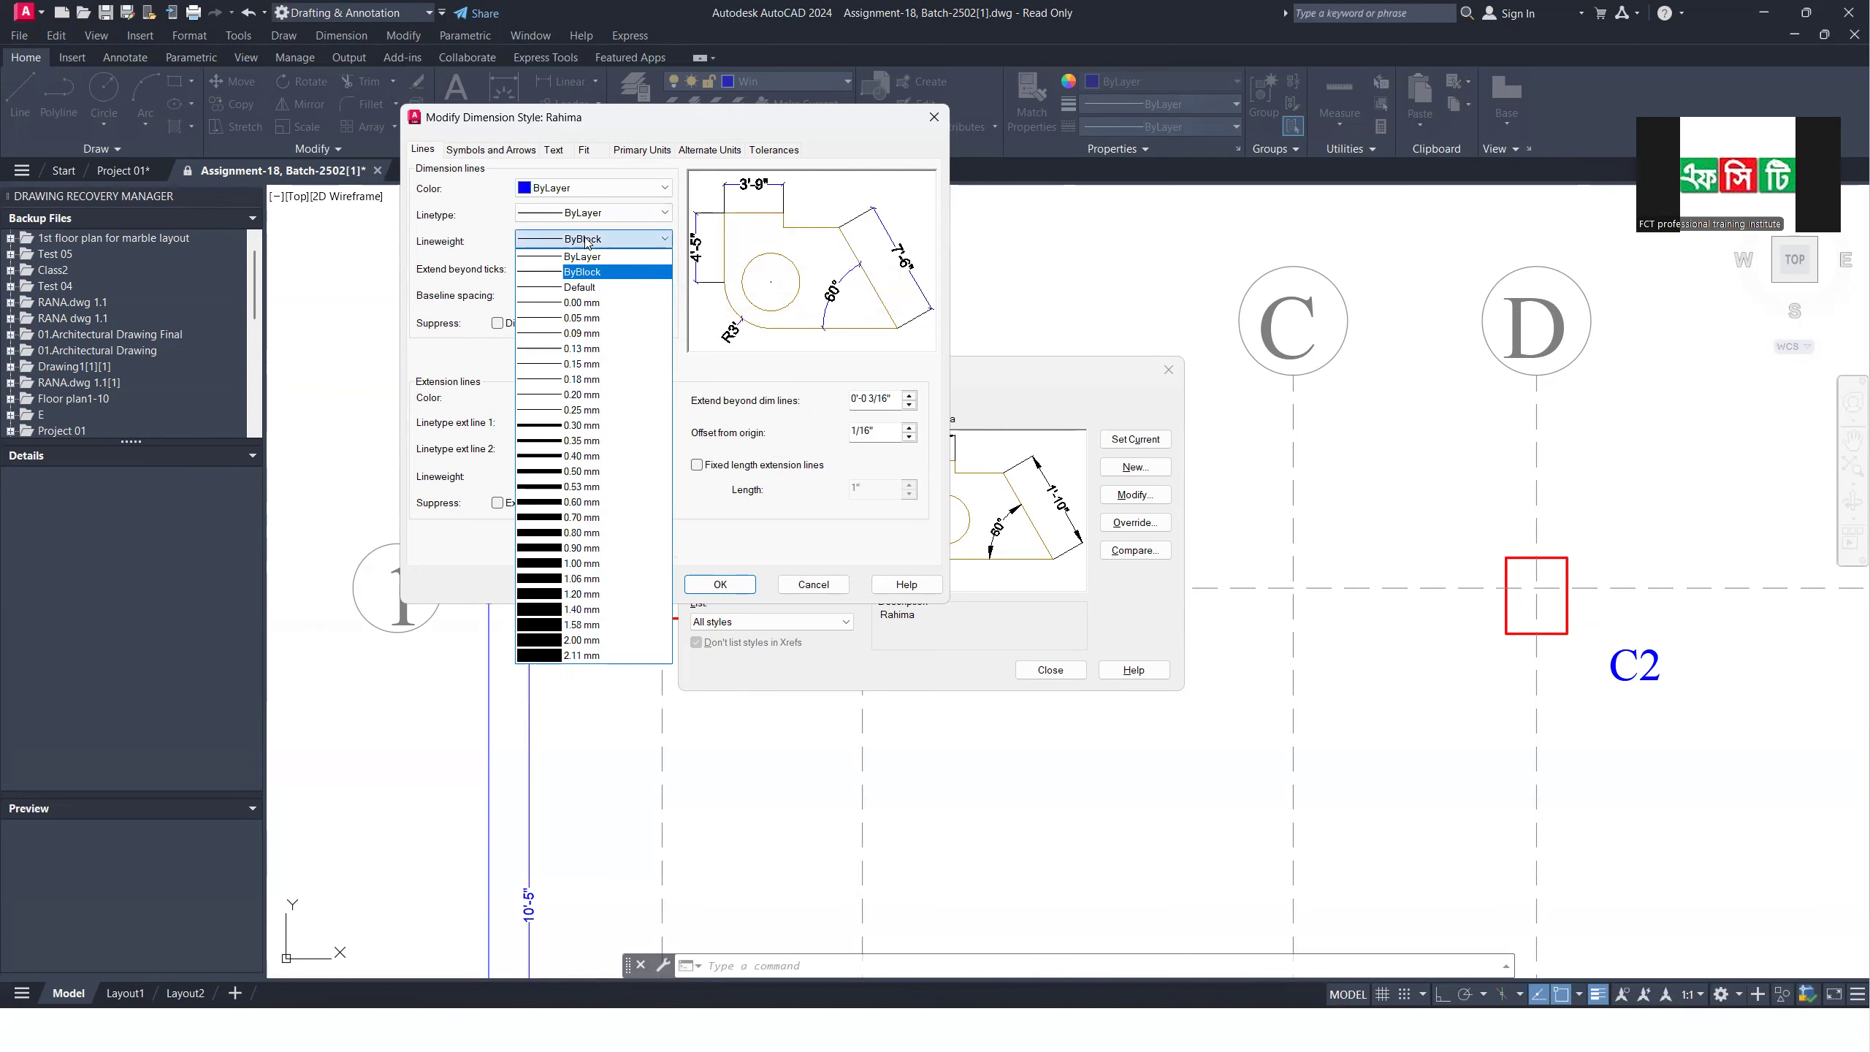
{"action": "left_click", "coordinate": [590, 237]}
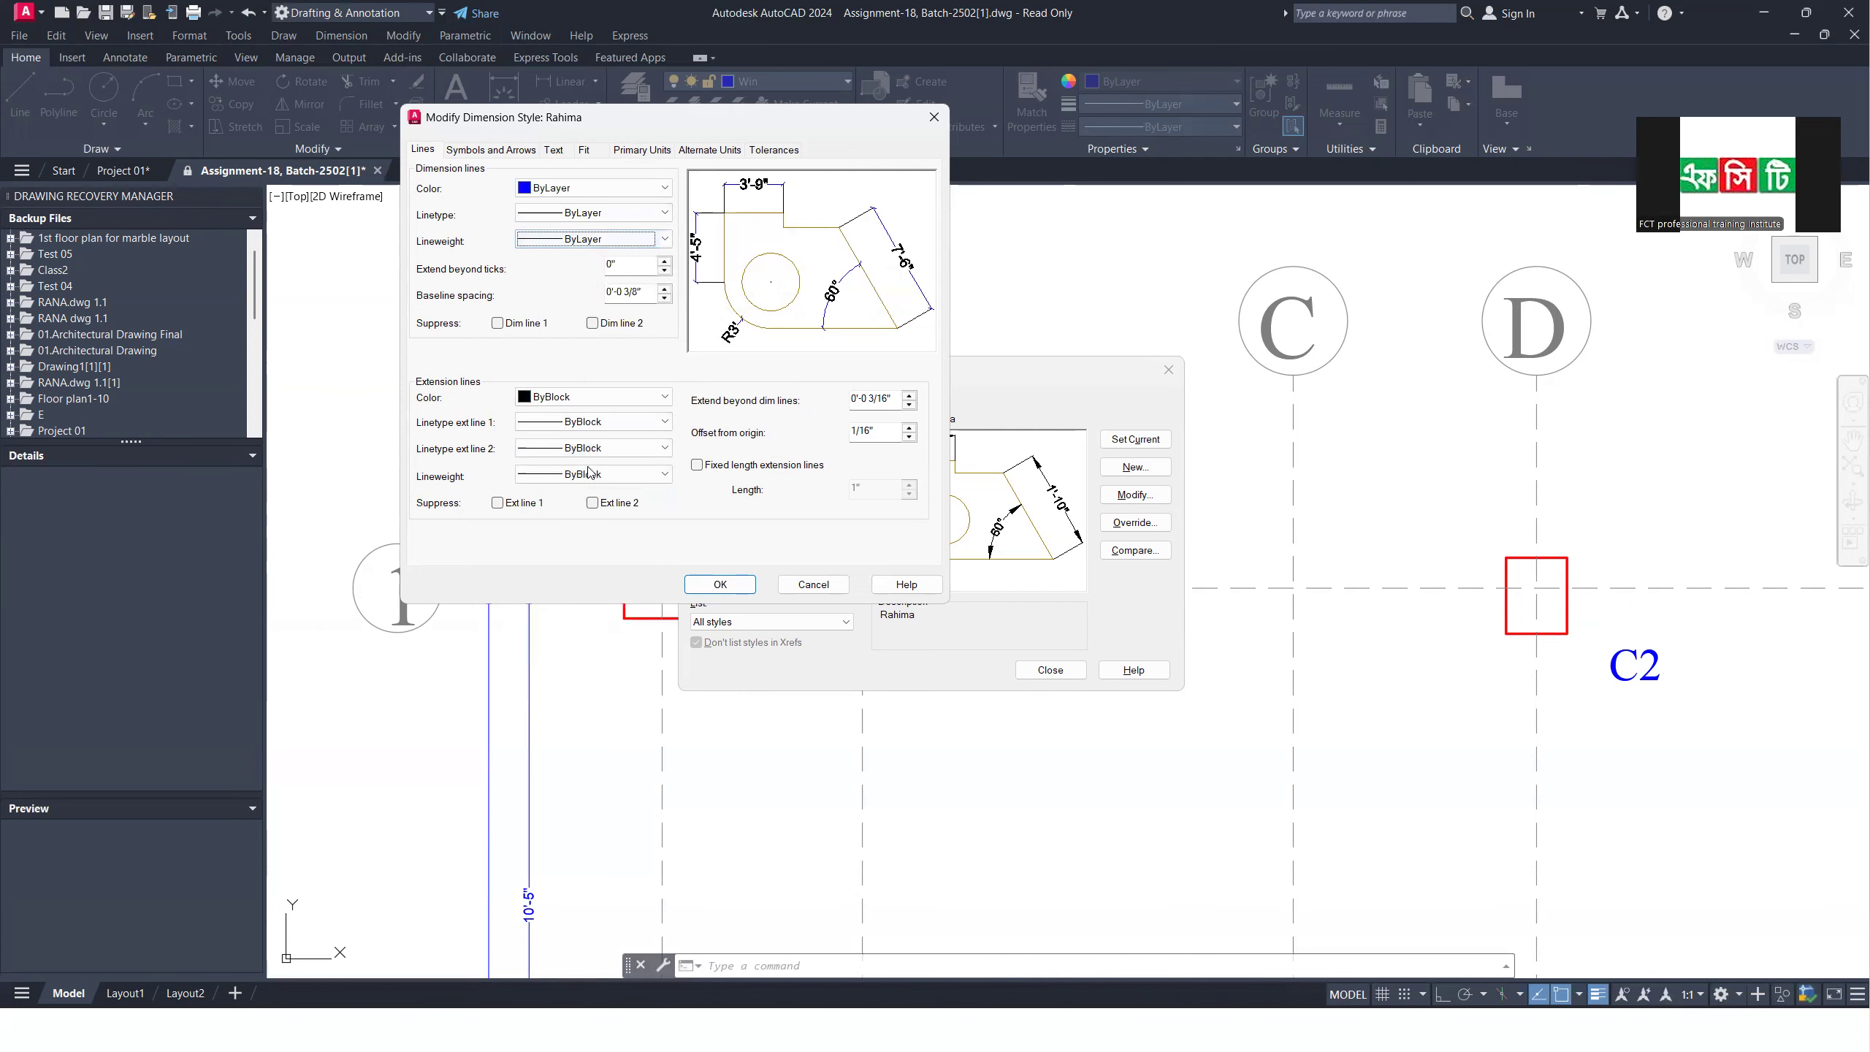
Step: Set the extension lines' color, both linetypes and lineweight to ByLayer in the dimension style
{"action": "left_click", "coordinate": [611, 399]}
{"action": "left_click", "coordinate": [617, 423]}
{"action": "left_click", "coordinate": [617, 422]}
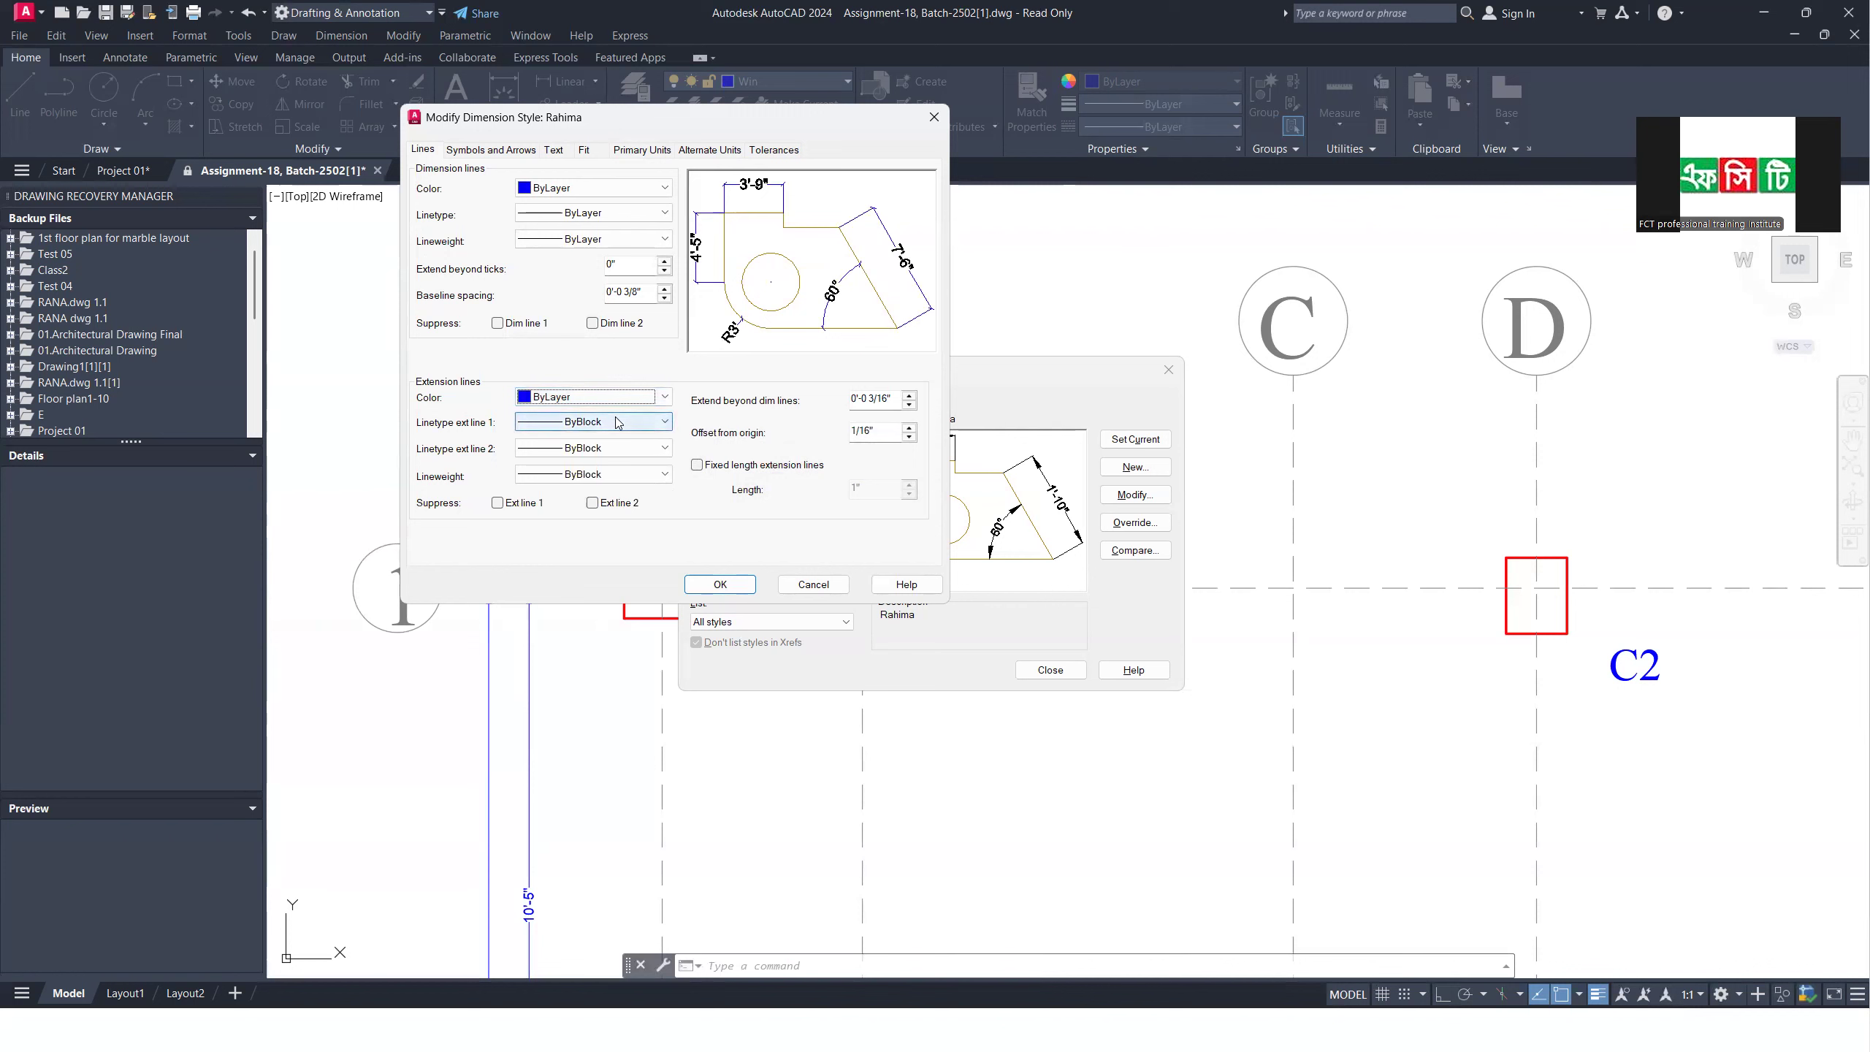
{"action": "left_click", "coordinate": [589, 446]}
{"action": "left_click", "coordinate": [592, 449]}
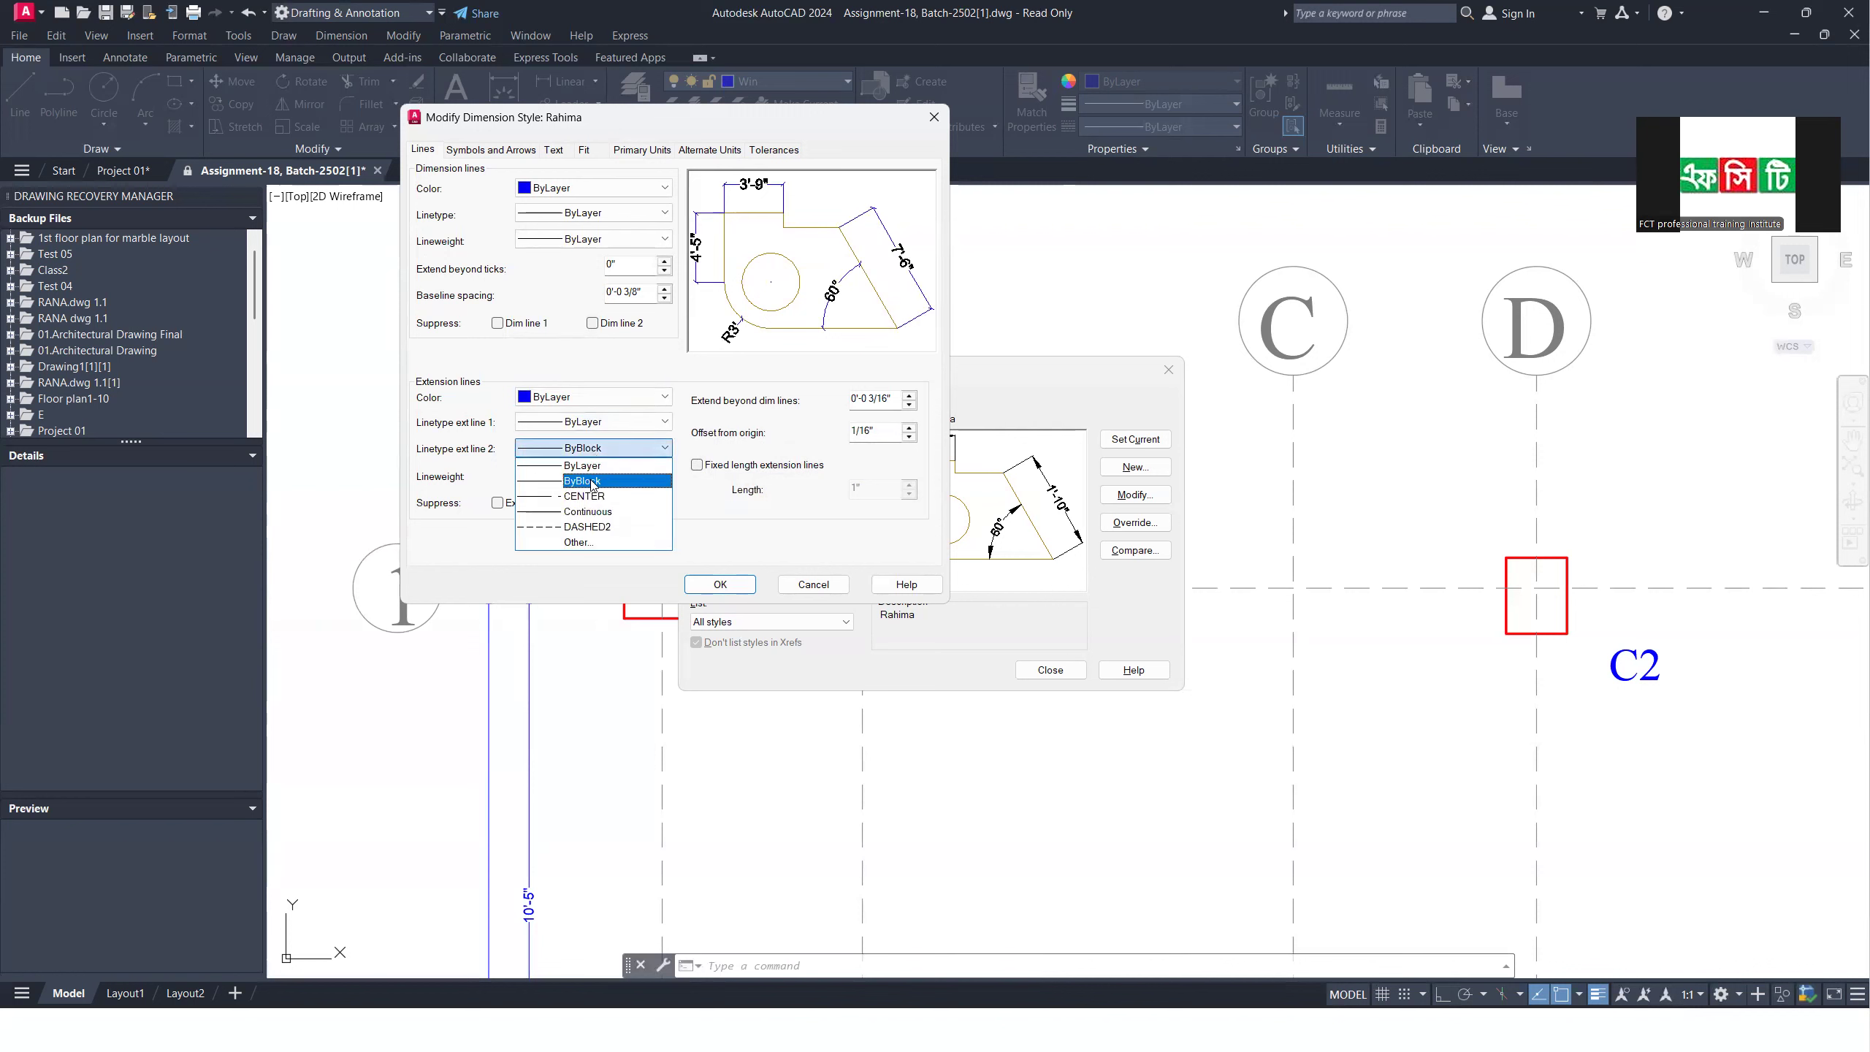
{"action": "left_click", "coordinate": [599, 474]}
{"action": "left_click", "coordinate": [612, 474]}
{"action": "left_click", "coordinate": [618, 492]}
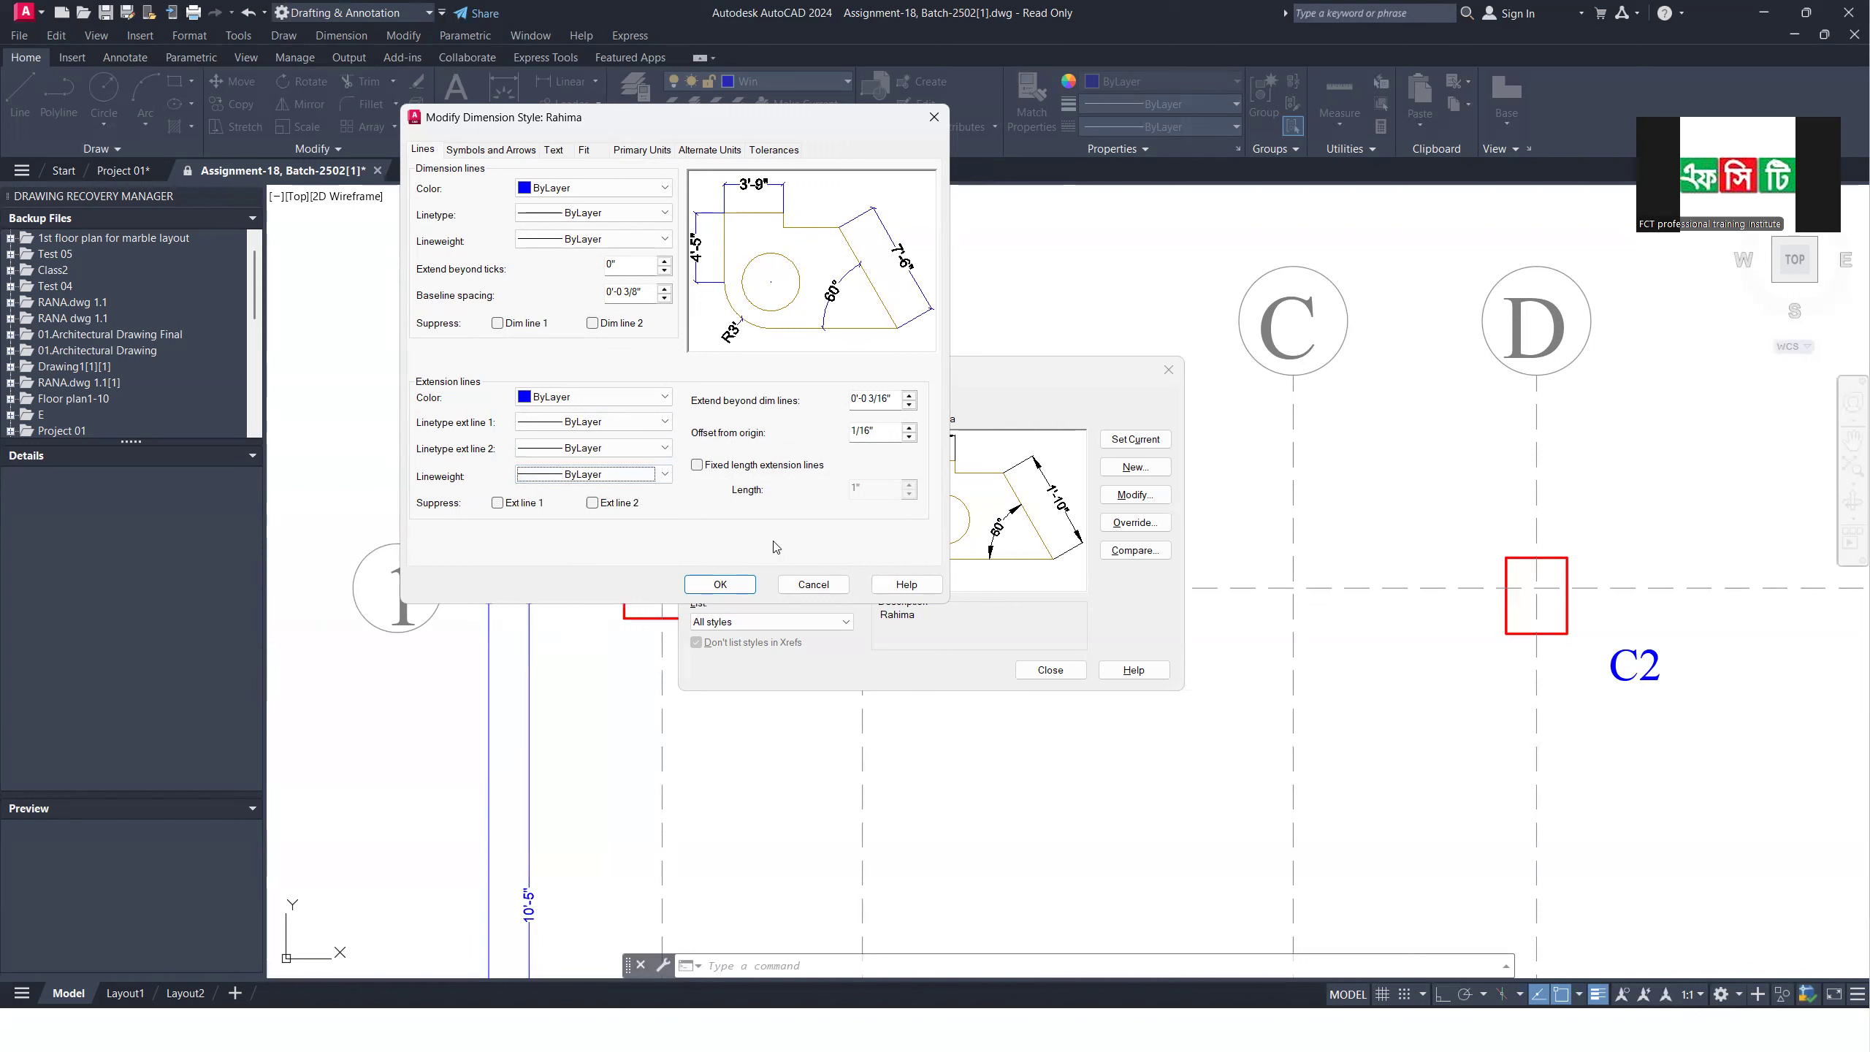
Step: Enable fixed-length extension lines, set their length, offset from origin and extension beyond dimension lines to 3, and save the style
{"action": "left_click", "coordinate": [696, 467]}
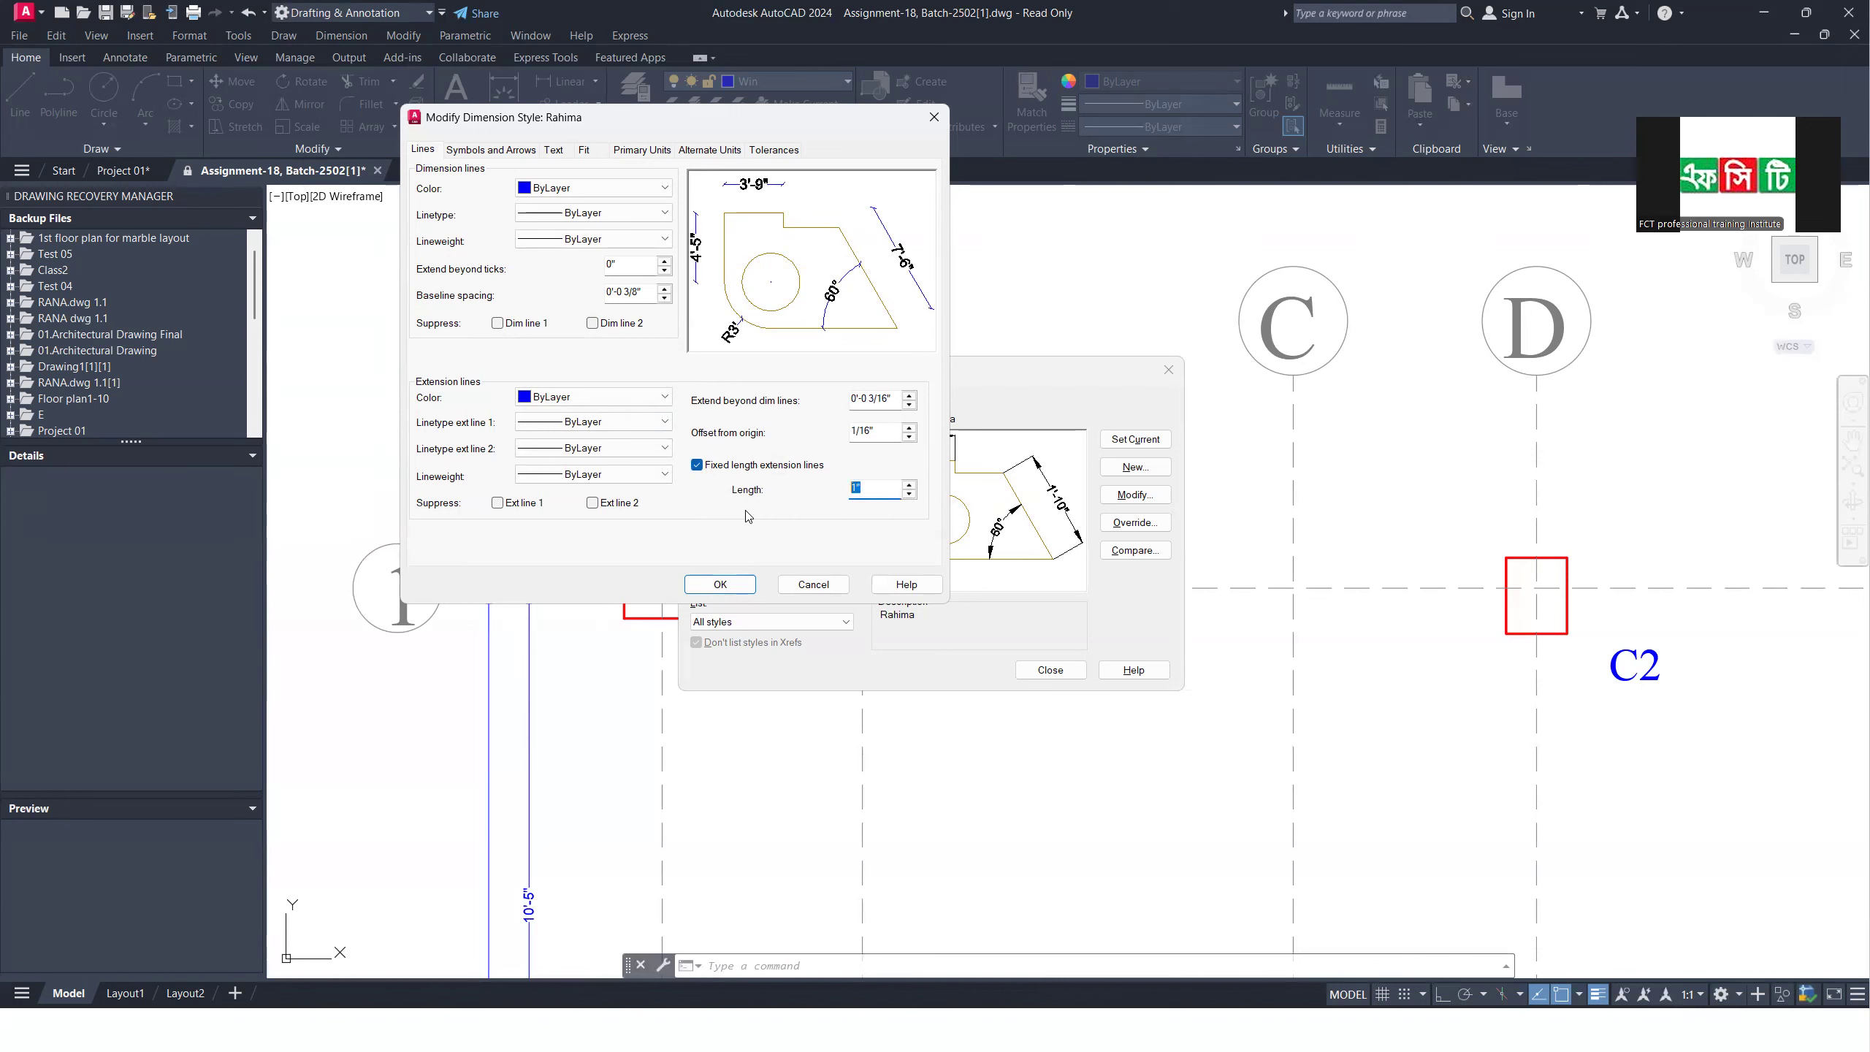
{"action": "type", "text": "3"}
{"action": "double_click", "coordinate": [881, 430]}
{"action": "type", "text": "3"}
{"action": "double_click", "coordinate": [886, 401]}
{"action": "type", "text": "3"}
{"action": "left_click", "coordinate": [738, 588]}
{"action": "left_click", "coordinate": [1051, 668]}
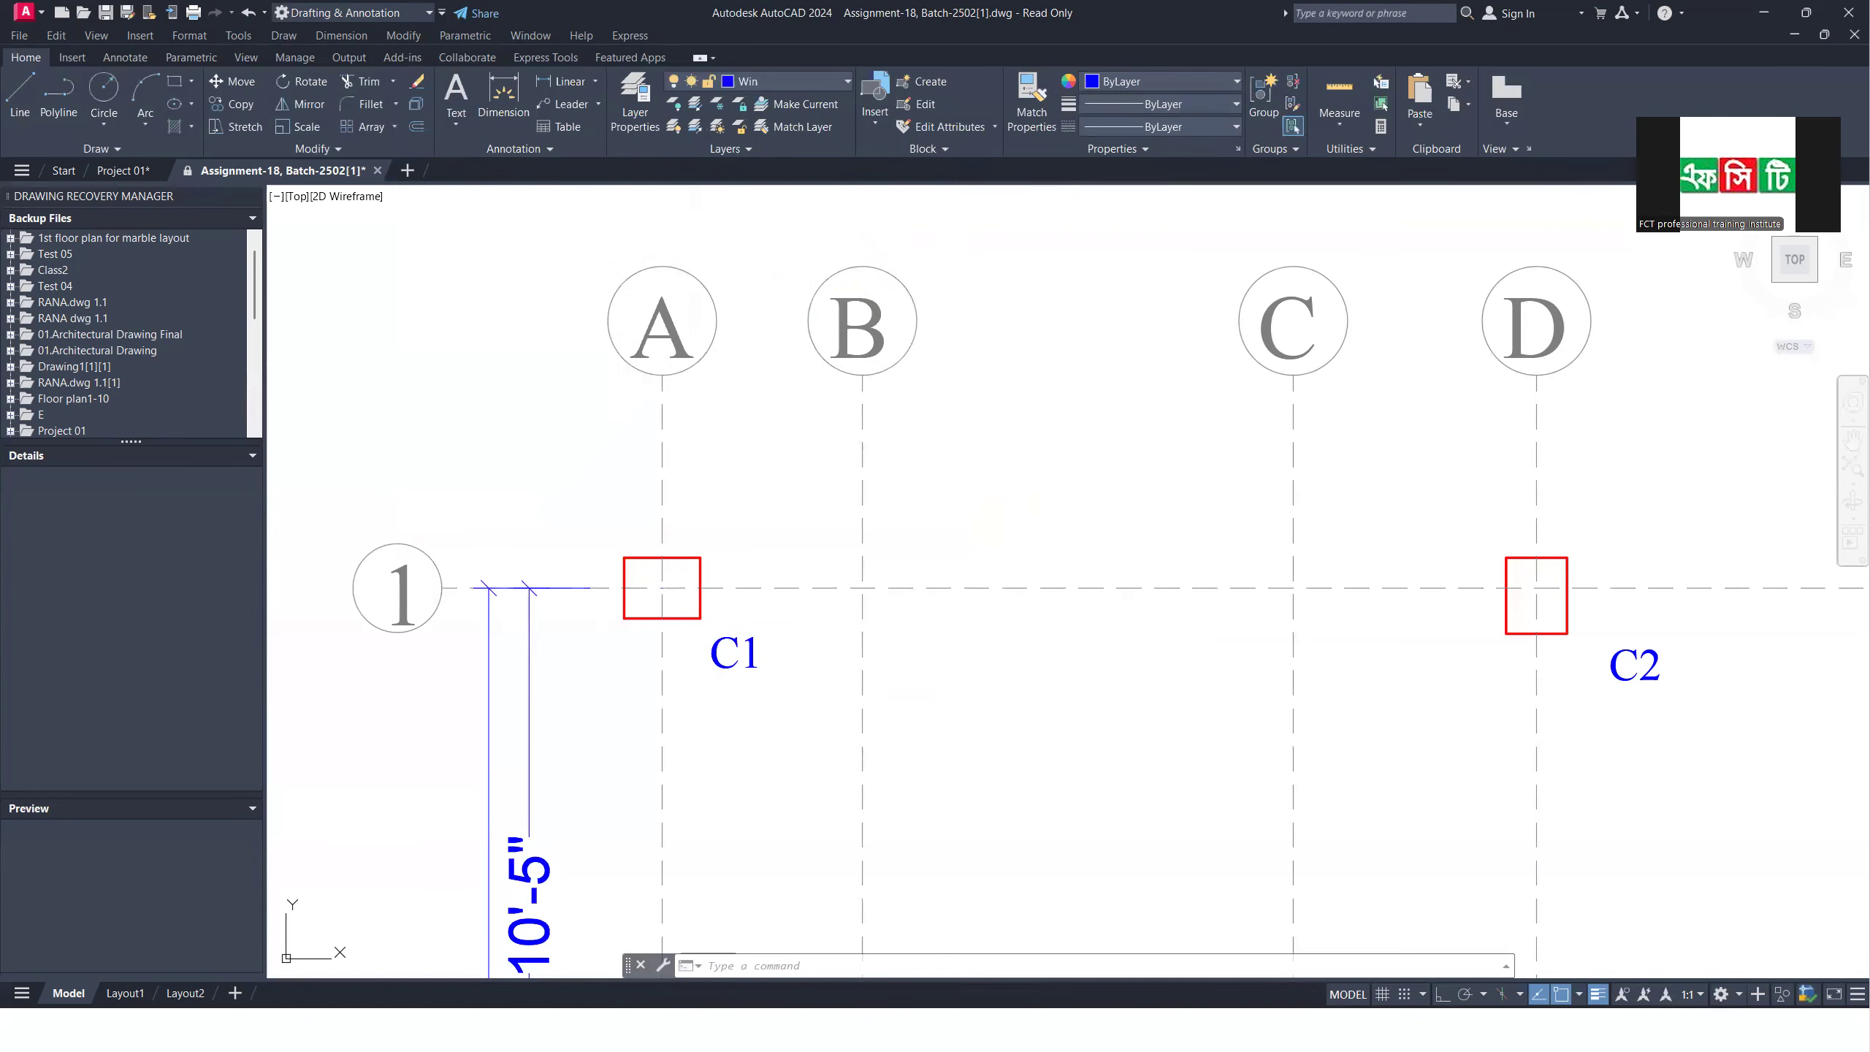
Step: Delete the vertical dimensions between grid lines 1 and 2 and between 2 and 3
{"action": "scroll", "coordinate": [706, 604], "scroll_direction": "down", "scroll_amount": 8}
{"action": "scroll", "coordinate": [678, 818], "scroll_direction": "up", "scroll_amount": 2}
{"action": "scroll", "coordinate": [683, 515], "scroll_direction": "down", "scroll_amount": 4}
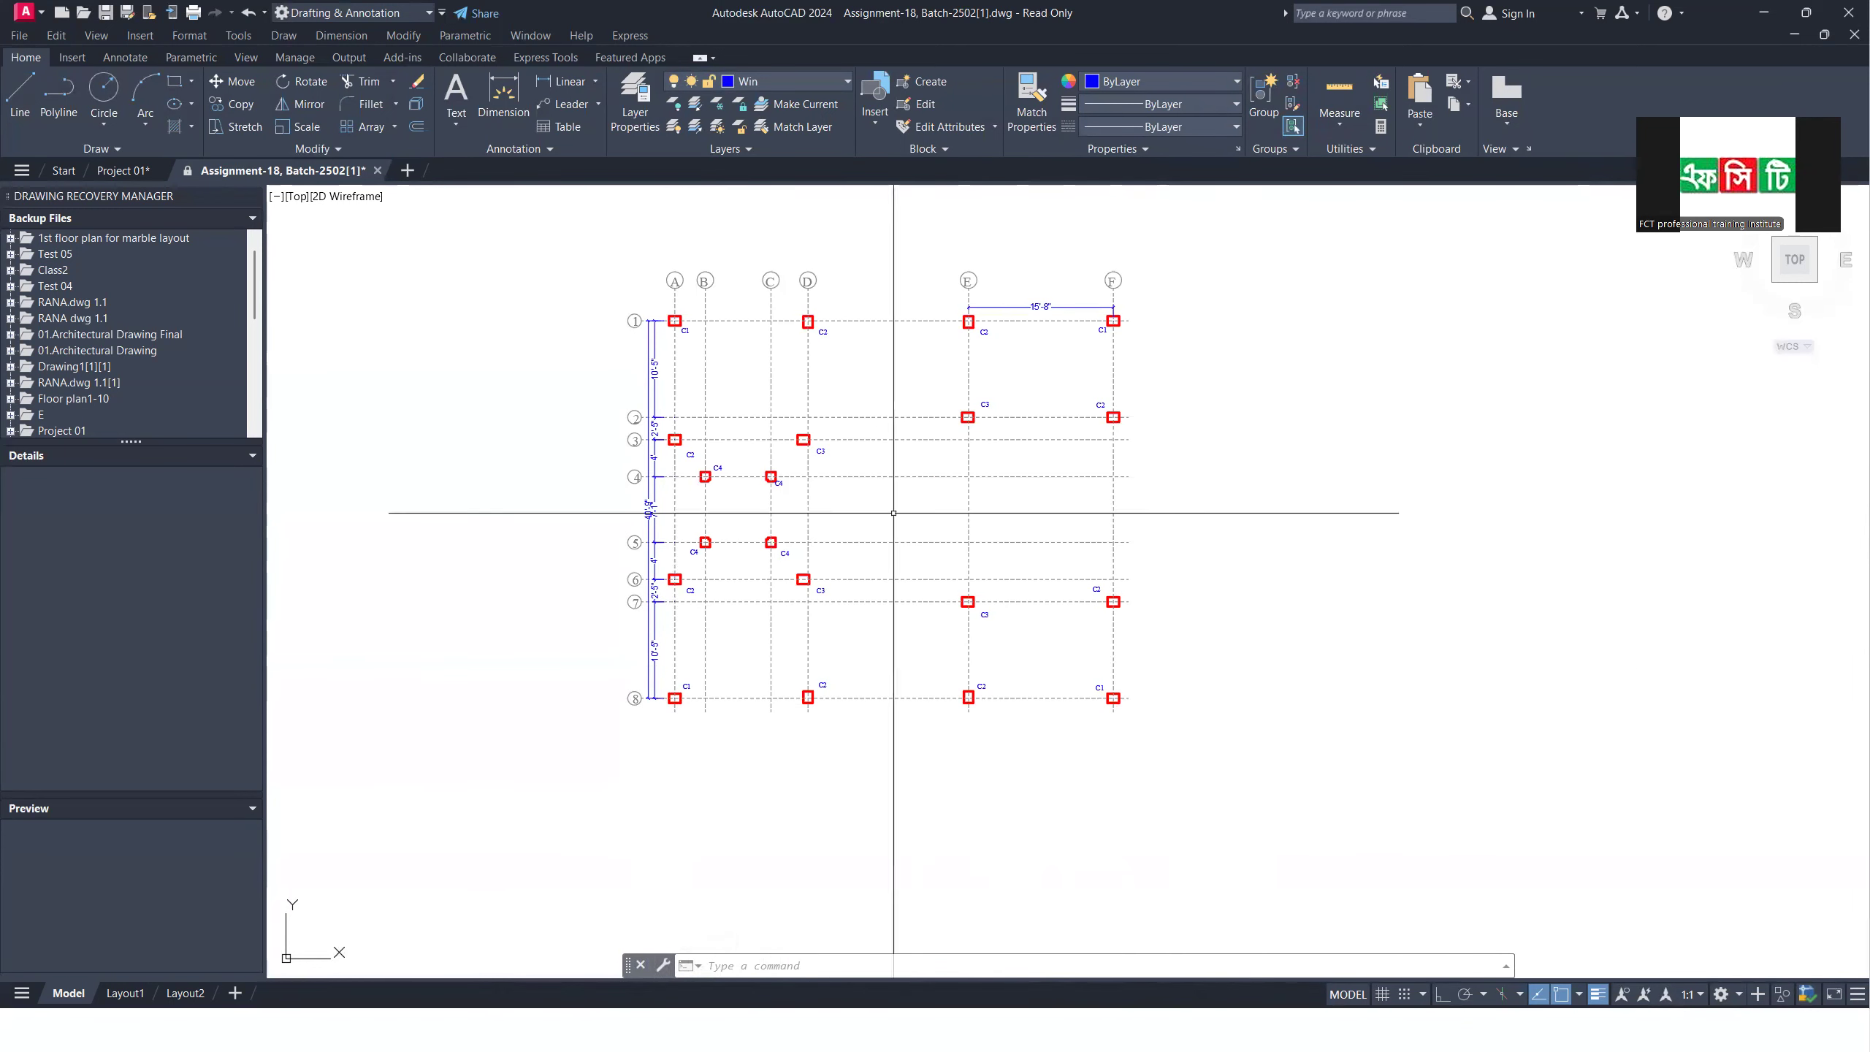
{"action": "scroll", "coordinate": [559, 320], "scroll_direction": "up", "scroll_amount": 4}
{"action": "scroll", "coordinate": [825, 344], "scroll_direction": "up", "scroll_amount": 4}
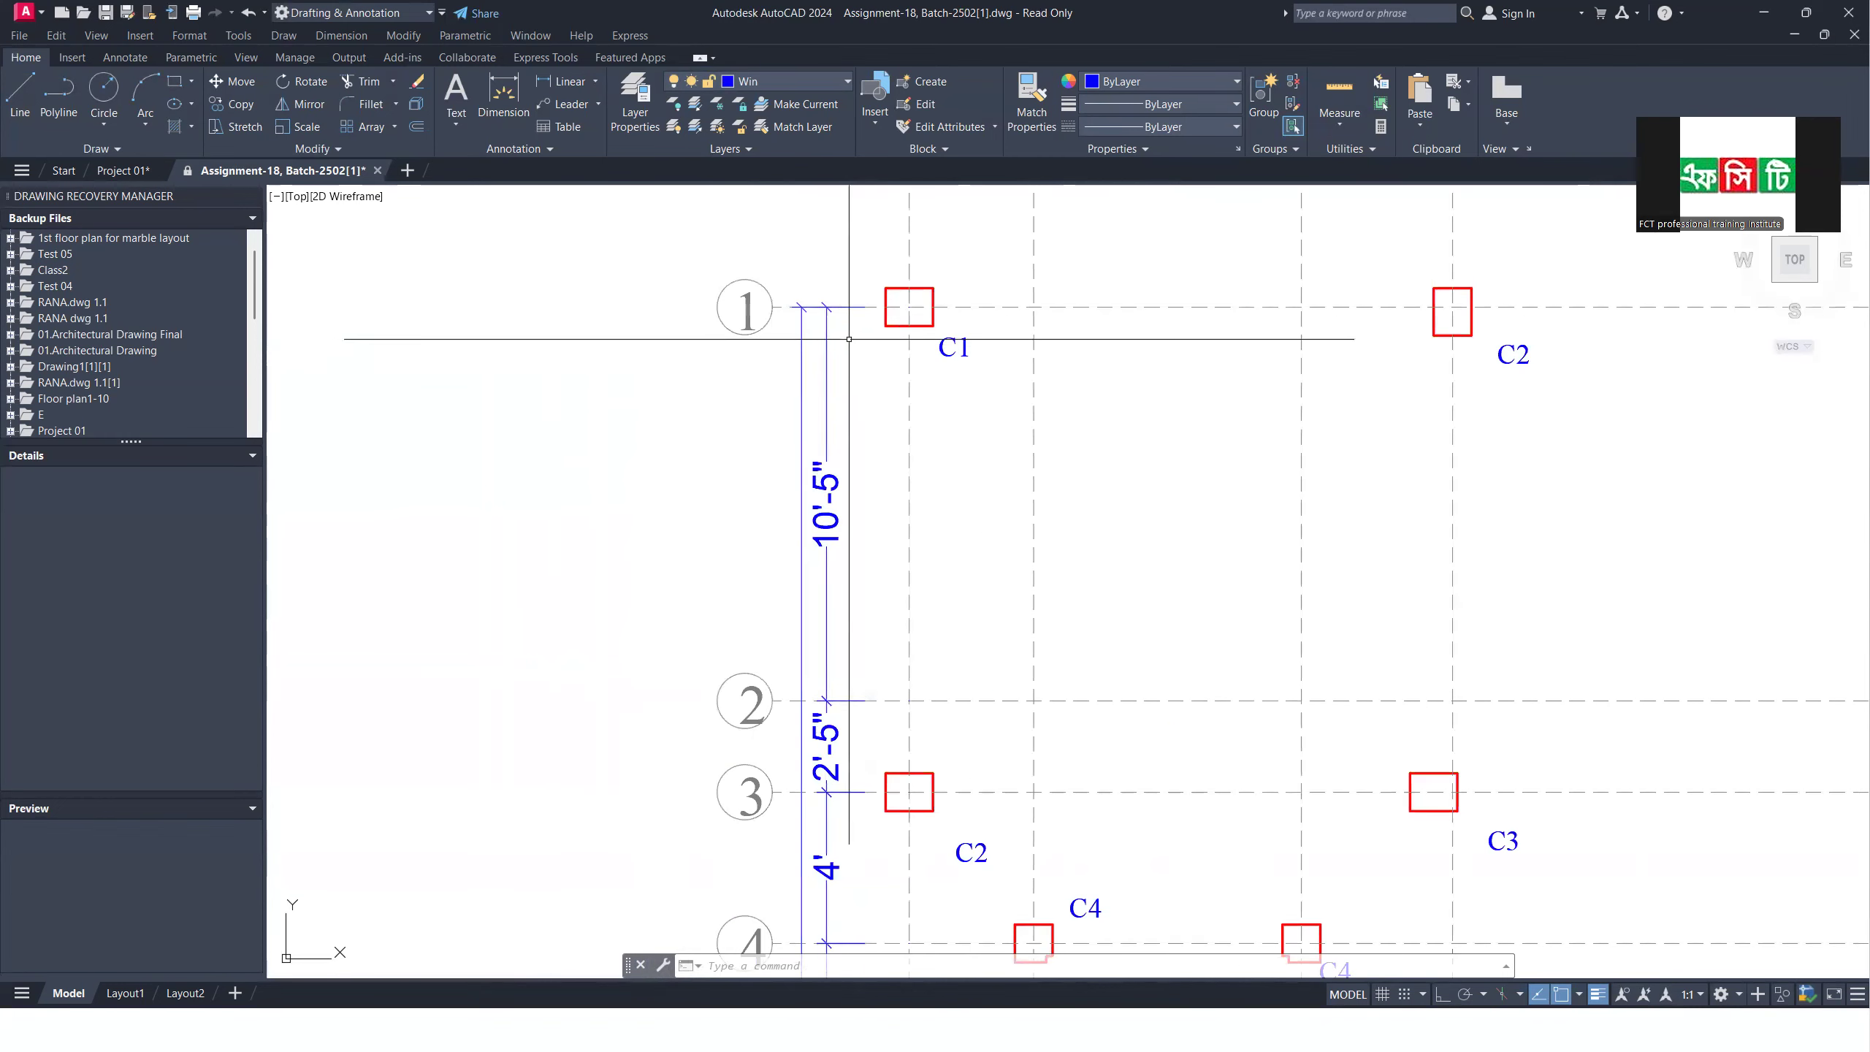
{"action": "scroll", "coordinate": [847, 456], "scroll_direction": "down", "scroll_amount": 8}
{"action": "scroll", "coordinate": [855, 505], "scroll_direction": "up", "scroll_amount": 4}
{"action": "left_click", "coordinate": [872, 352]}
{"action": "left_click", "coordinate": [823, 394]}
{"action": "left_click", "coordinate": [855, 213]}
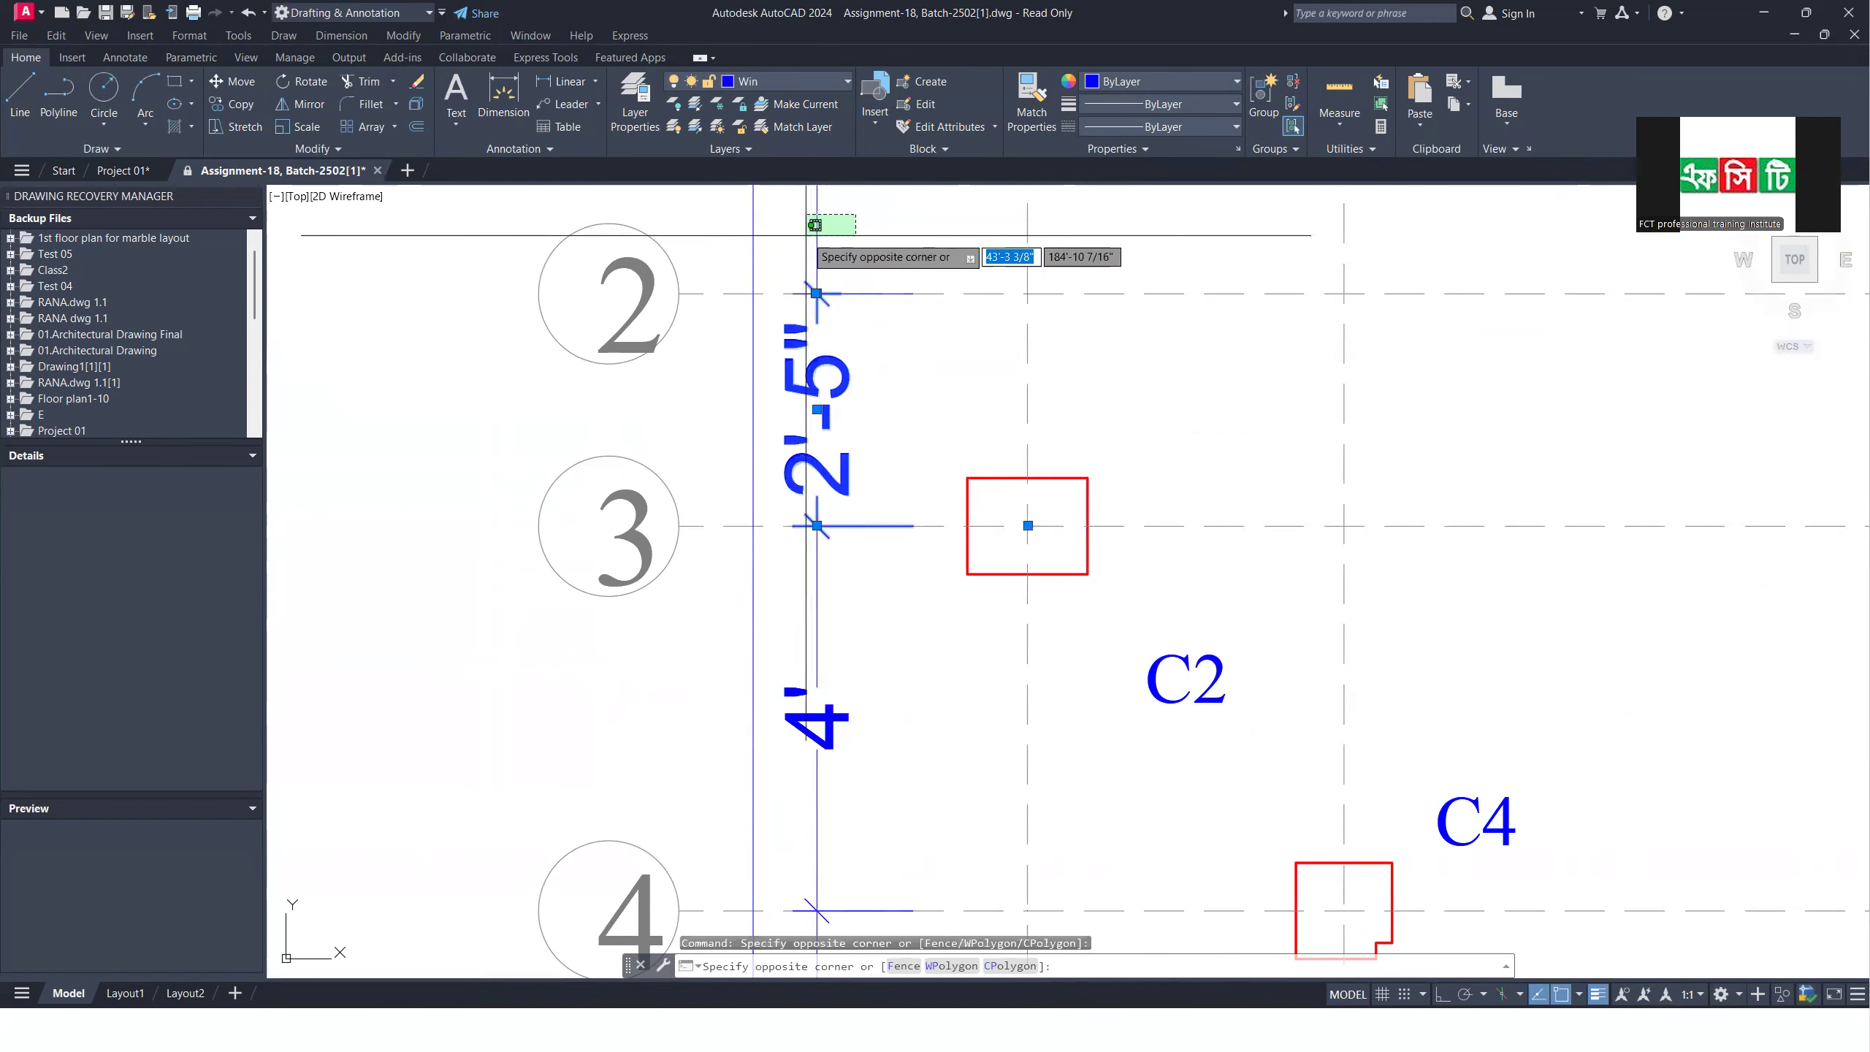
{"action": "scroll", "coordinate": [839, 258], "scroll_direction": "up", "scroll_amount": 7}
{"action": "scroll", "coordinate": [719, 399], "scroll_direction": "down", "scroll_amount": 7}
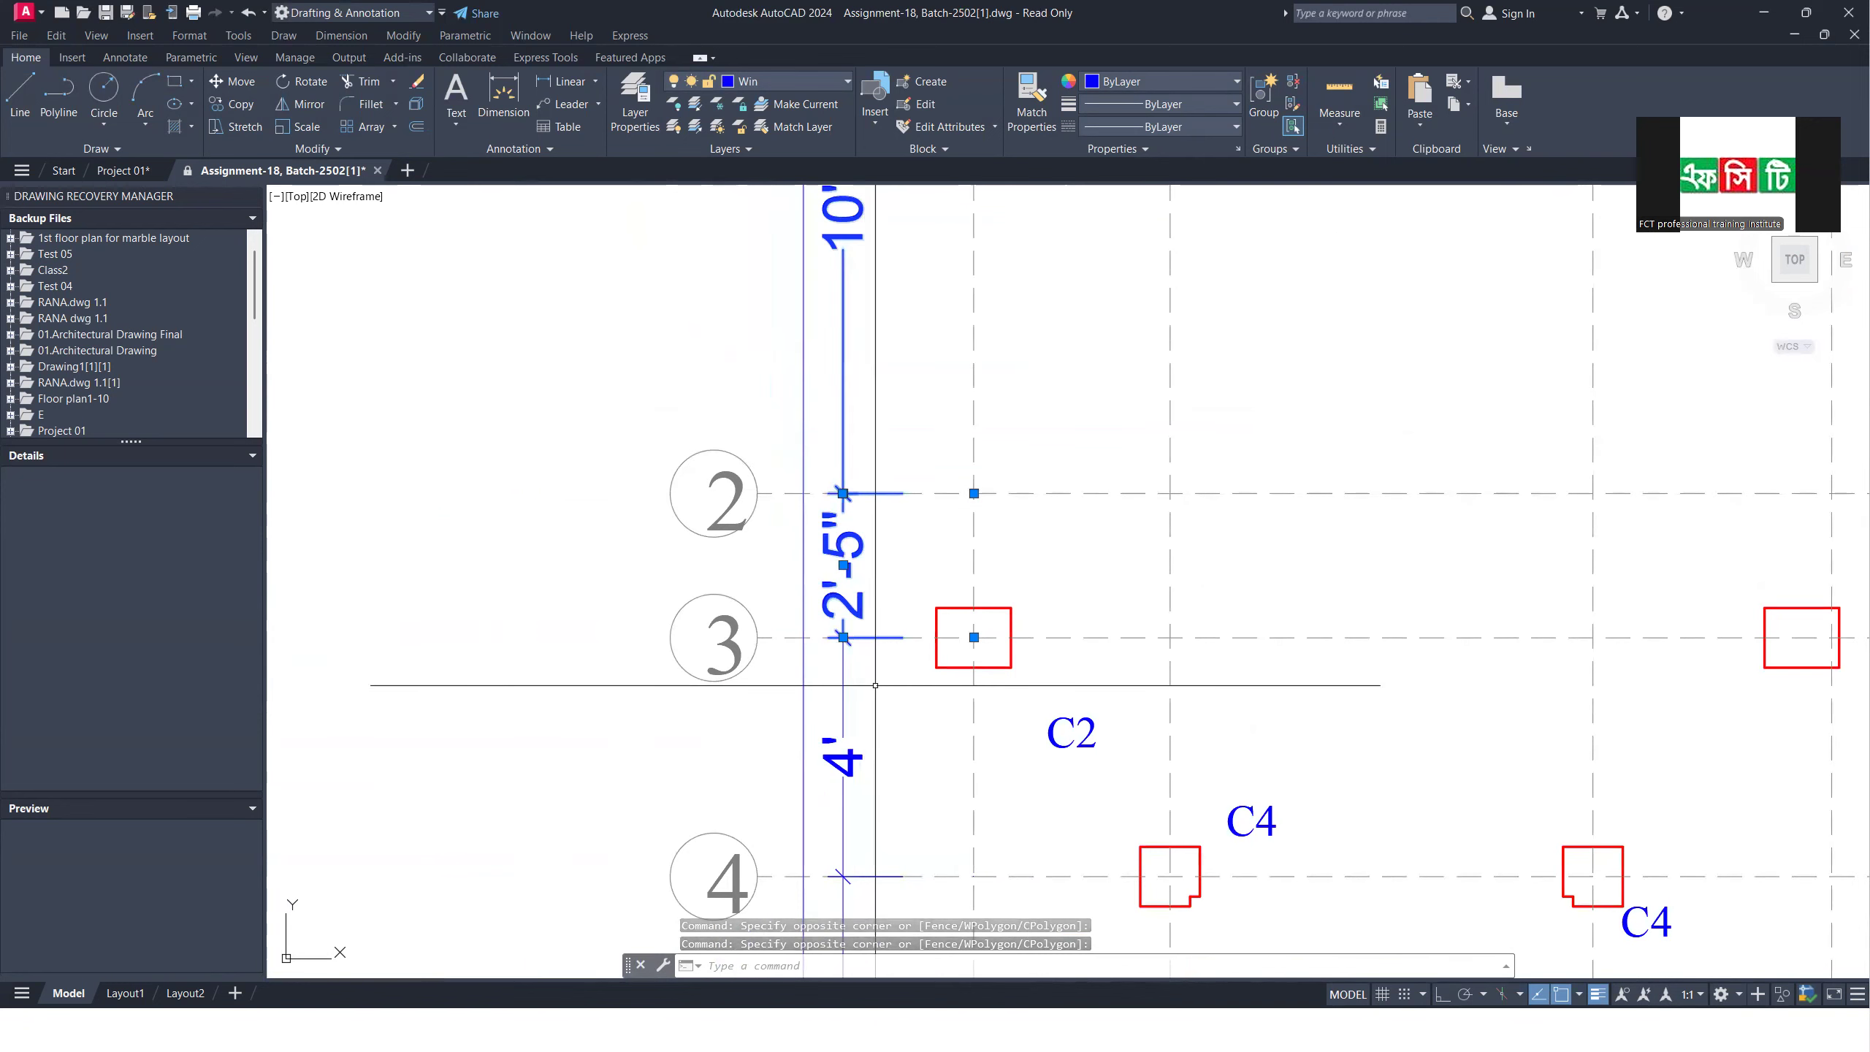
{"action": "key", "text": "Delete"}
Step: Delete the remaining individual vertical dimensions between grid lines 3 and 7, keeping the one between 7 and 8
{"action": "scroll", "coordinate": [868, 663], "scroll_direction": "down", "scroll_amount": 4}
{"action": "scroll", "coordinate": [859, 716], "scroll_direction": "up", "scroll_amount": 3}
{"action": "left_click", "coordinate": [873, 655]}
{"action": "key", "text": "Delete"}
{"action": "scroll", "coordinate": [902, 582], "scroll_direction": "down", "scroll_amount": 3}
{"action": "scroll", "coordinate": [917, 742], "scroll_direction": "up", "scroll_amount": 2}
{"action": "left_click", "coordinate": [937, 639]}
{"action": "left_click", "coordinate": [890, 634]}
{"action": "key", "text": "Delete"}
{"action": "scroll", "coordinate": [944, 478], "scroll_direction": "down", "scroll_amount": 3}
{"action": "scroll", "coordinate": [958, 751], "scroll_direction": "up", "scroll_amount": 1}
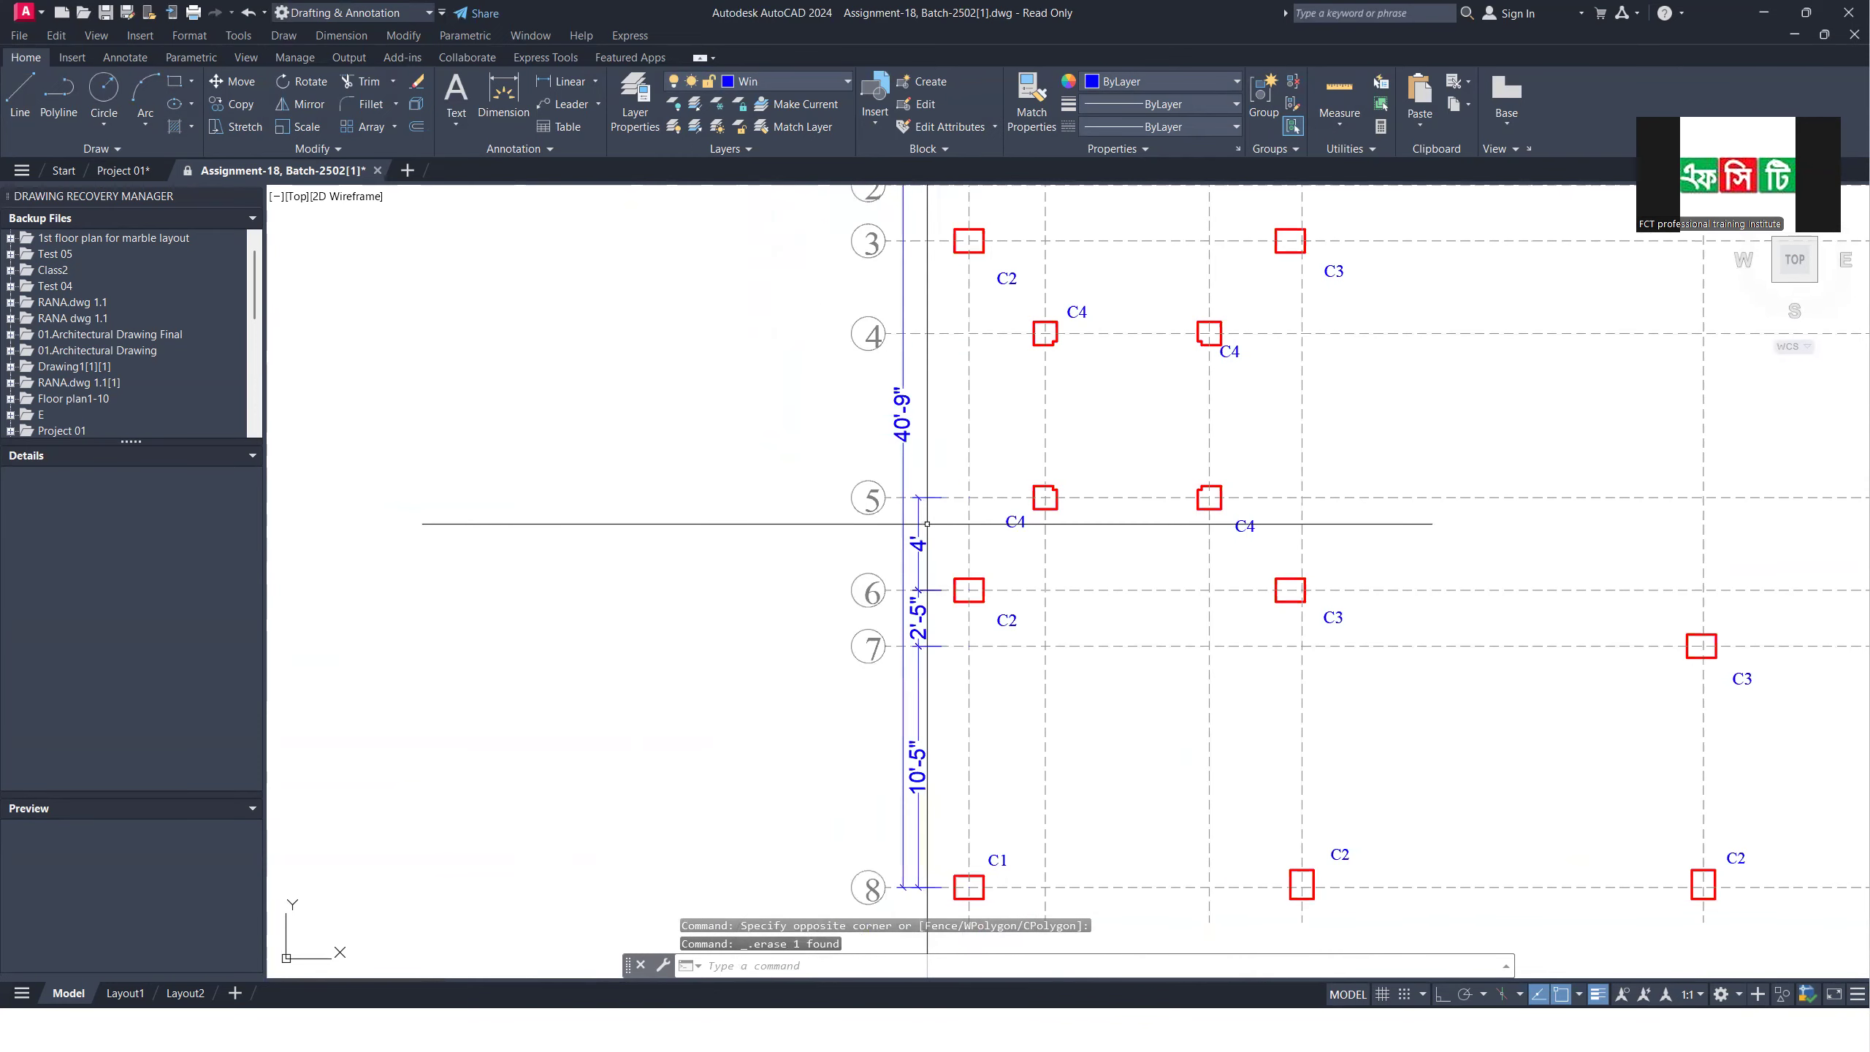
{"action": "left_click", "coordinate": [918, 619]}
{"action": "key", "text": "Delete"}
{"action": "left_click", "coordinate": [916, 752]}
{"action": "scroll", "coordinate": [835, 564], "scroll_direction": "up", "scroll_amount": 4}
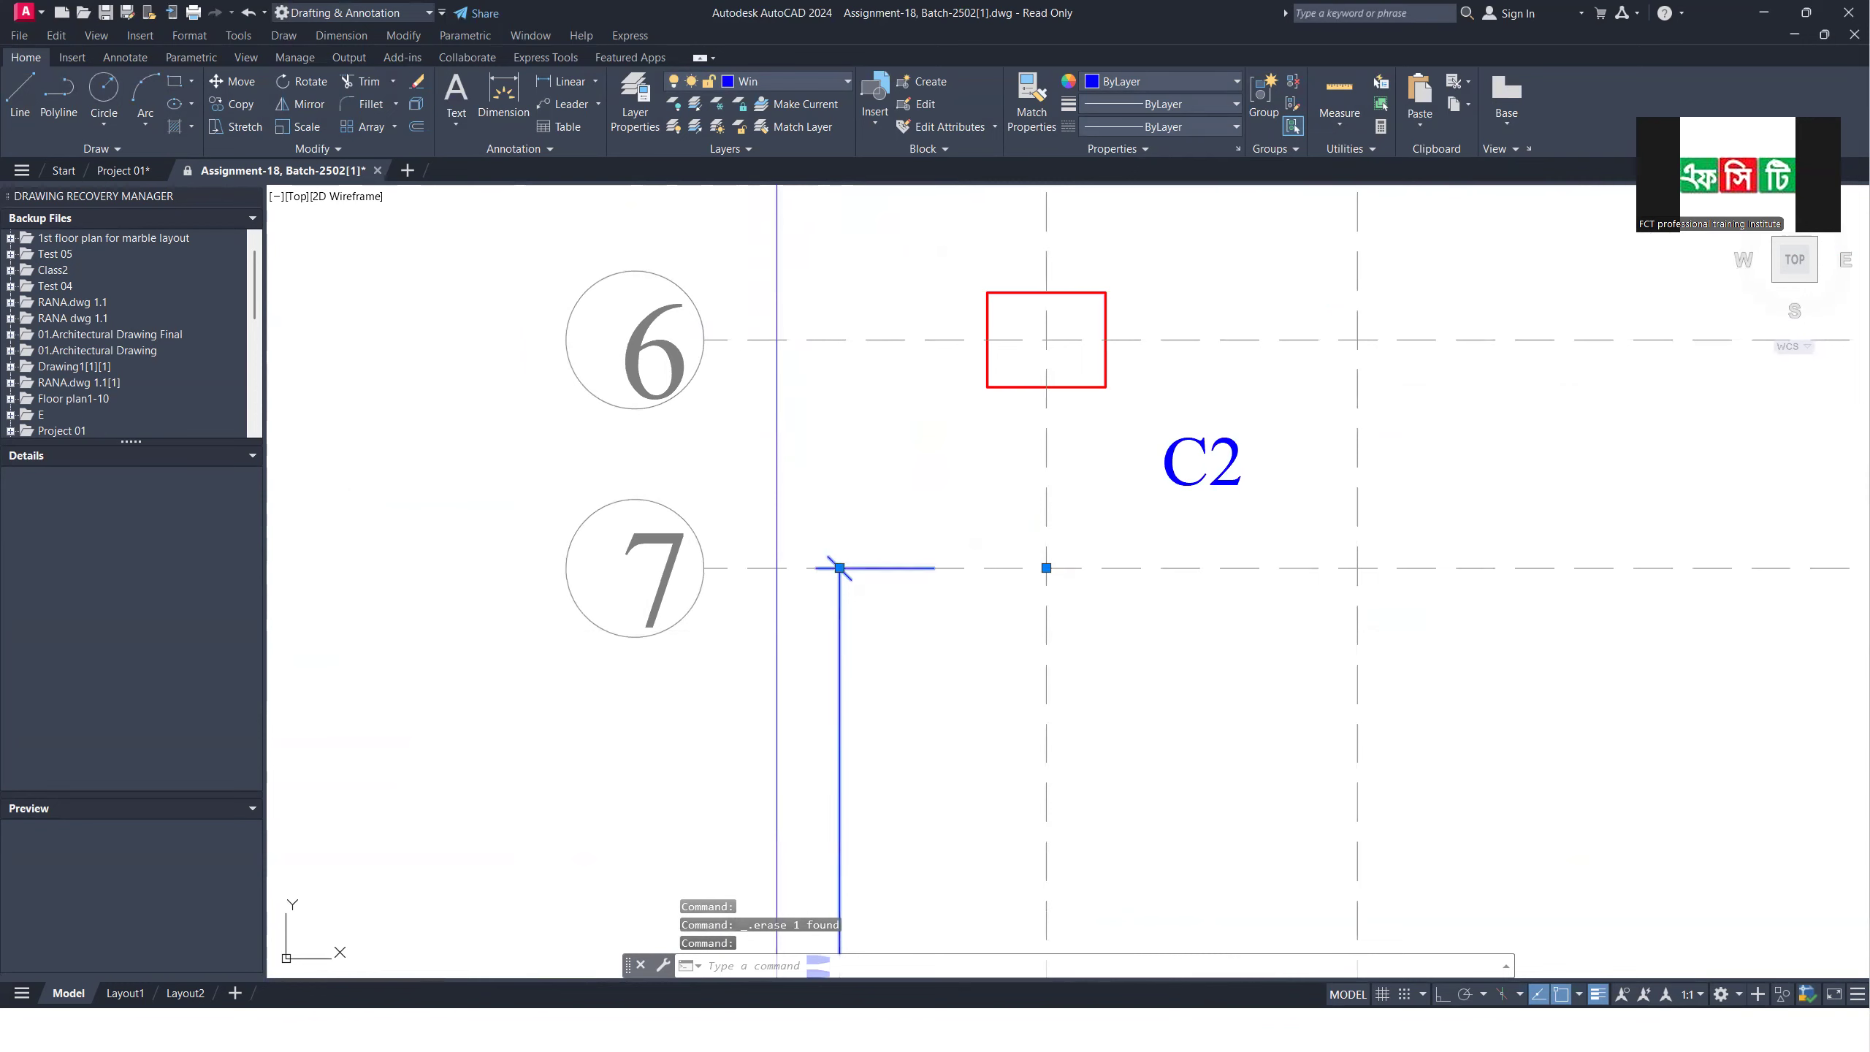
{"action": "left_click", "coordinate": [839, 567]}
{"action": "scroll", "coordinate": [892, 540], "scroll_direction": "down", "scroll_amount": 6}
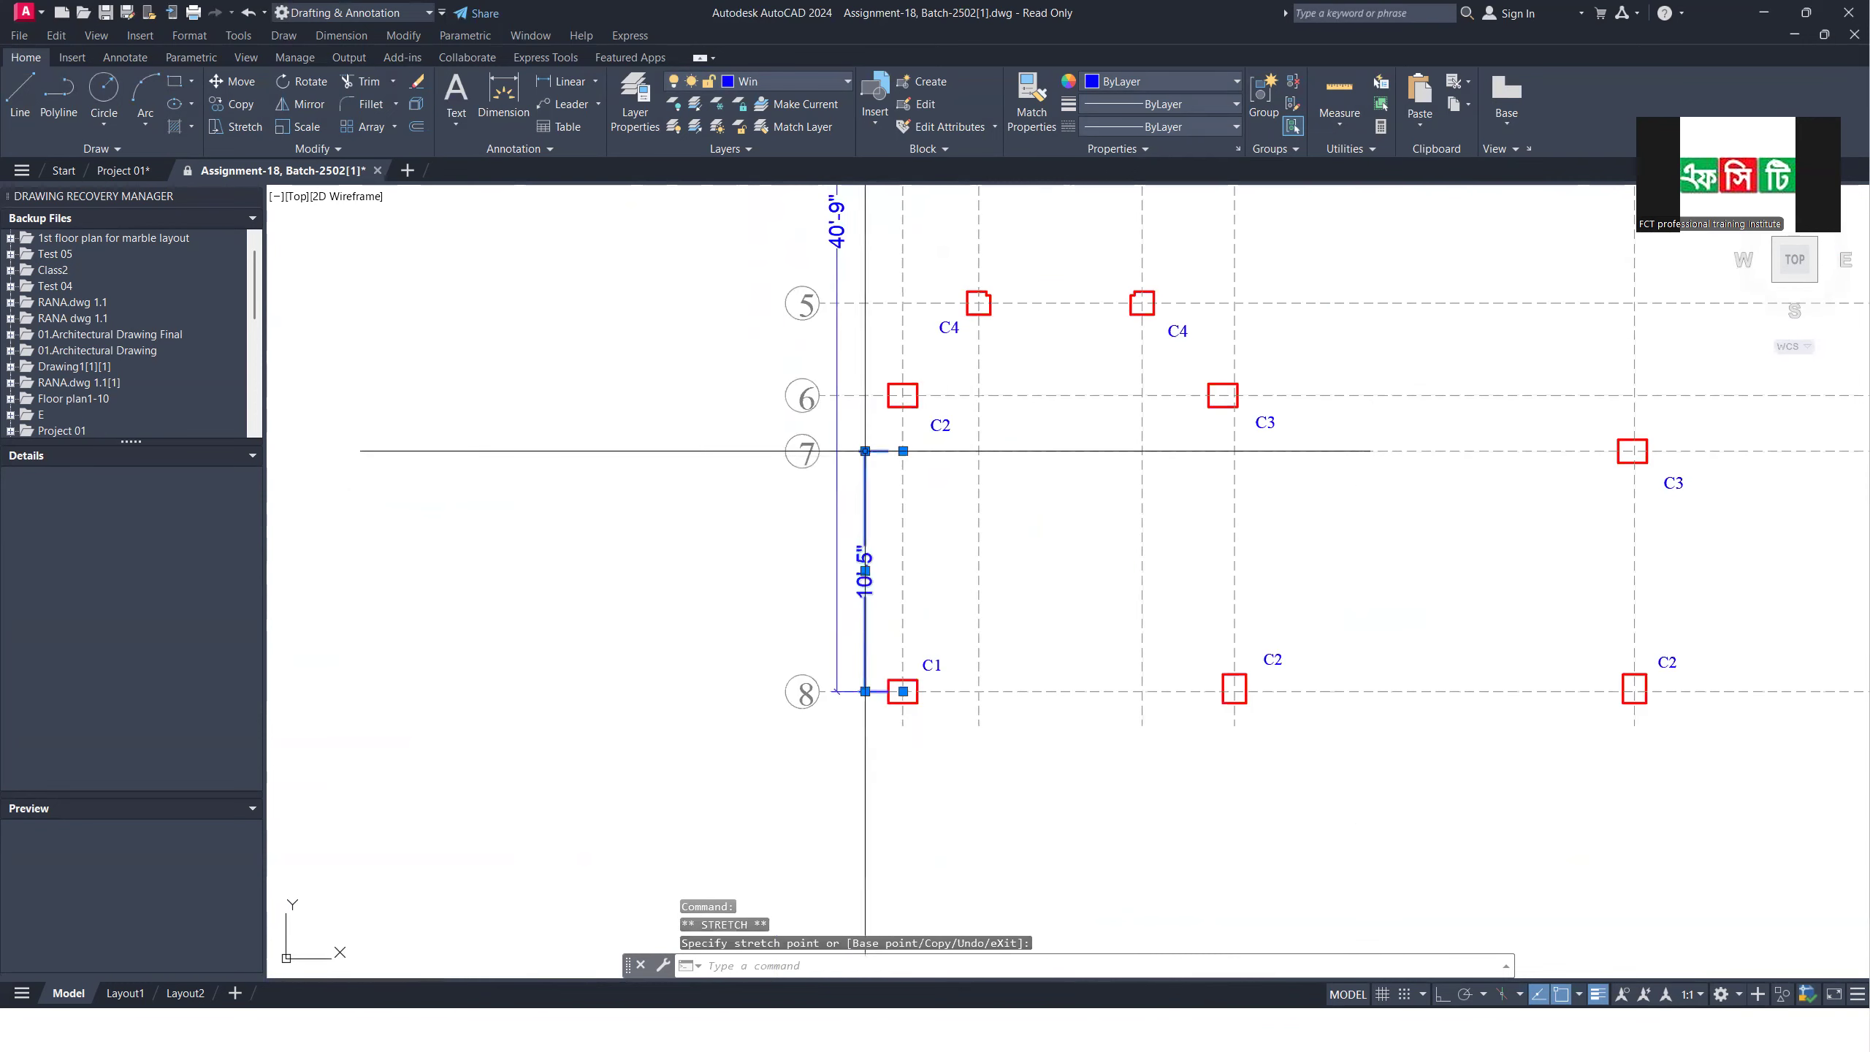
{"action": "scroll", "coordinate": [769, 549], "scroll_direction": "down", "scroll_amount": 2}
{"action": "scroll", "coordinate": [815, 547], "scroll_direction": "up", "scroll_amount": 2}
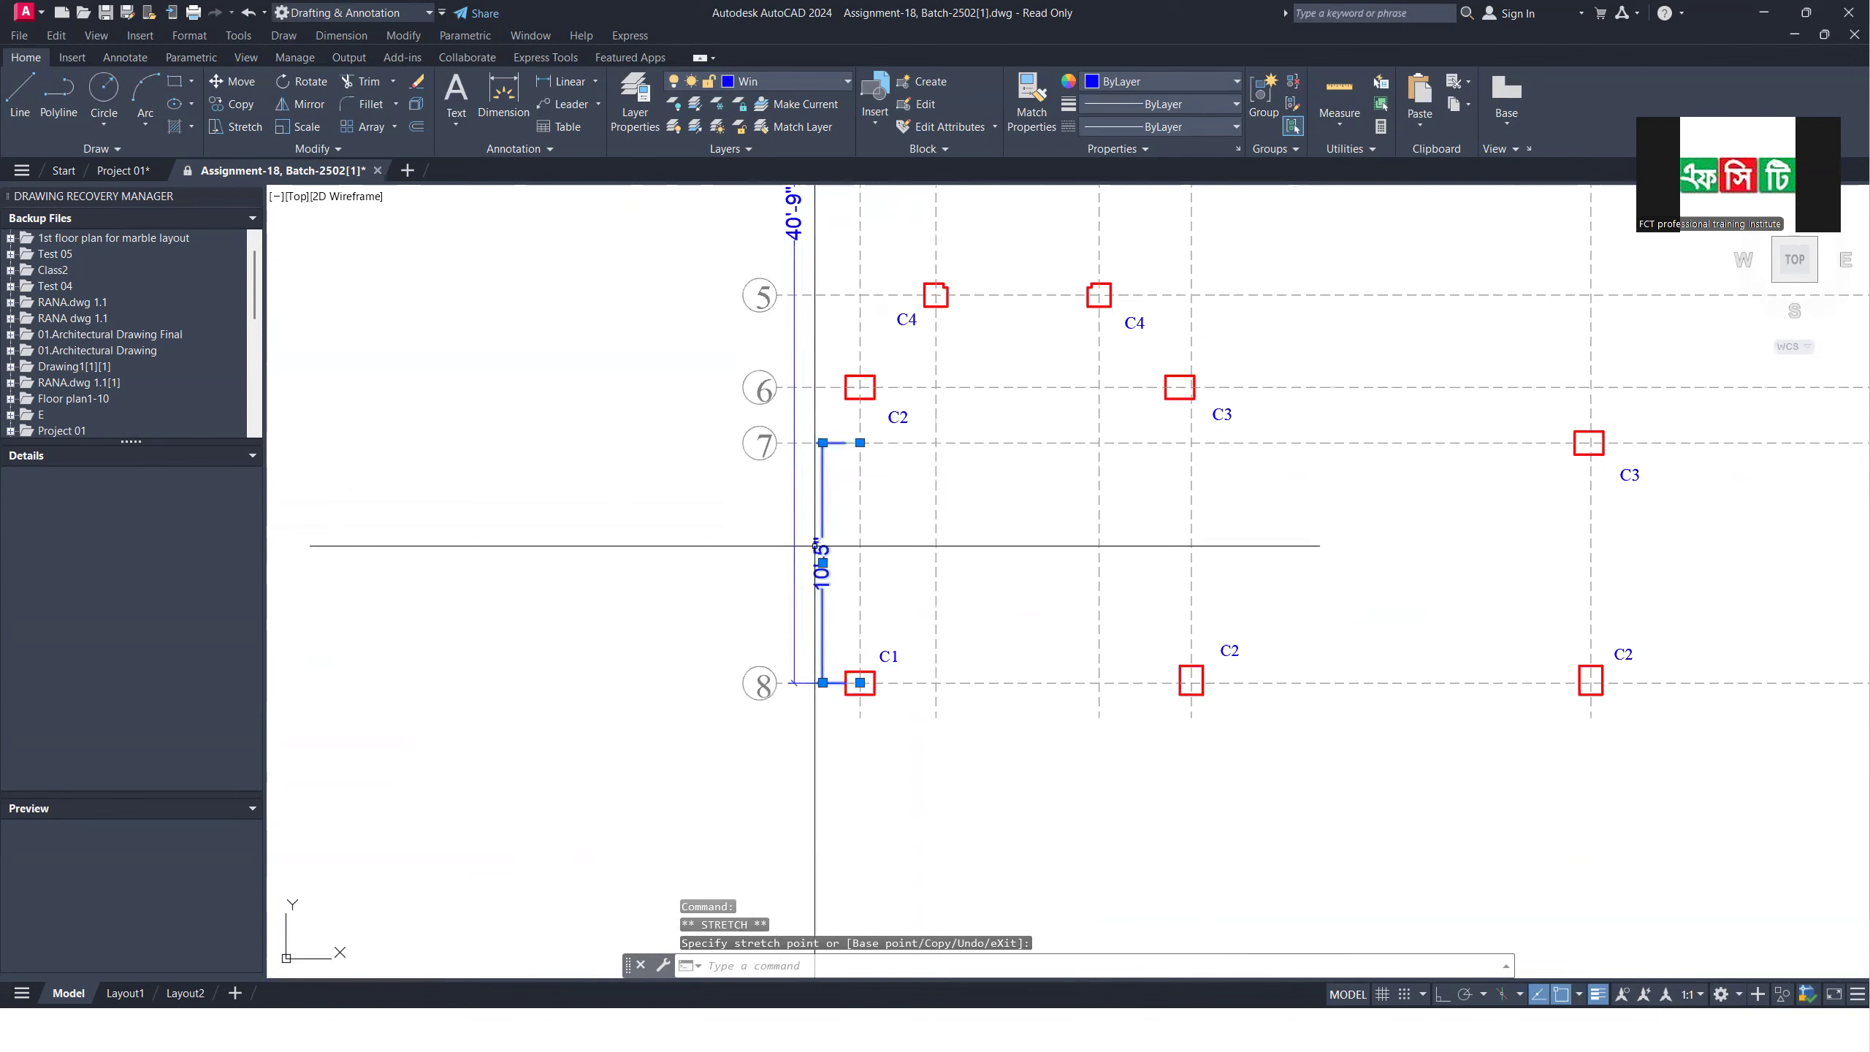
Step: Start a continued dimension from the grid 7–8 vertical dimension and extend it to grid line 6
{"action": "left_click", "coordinate": [341, 35]}
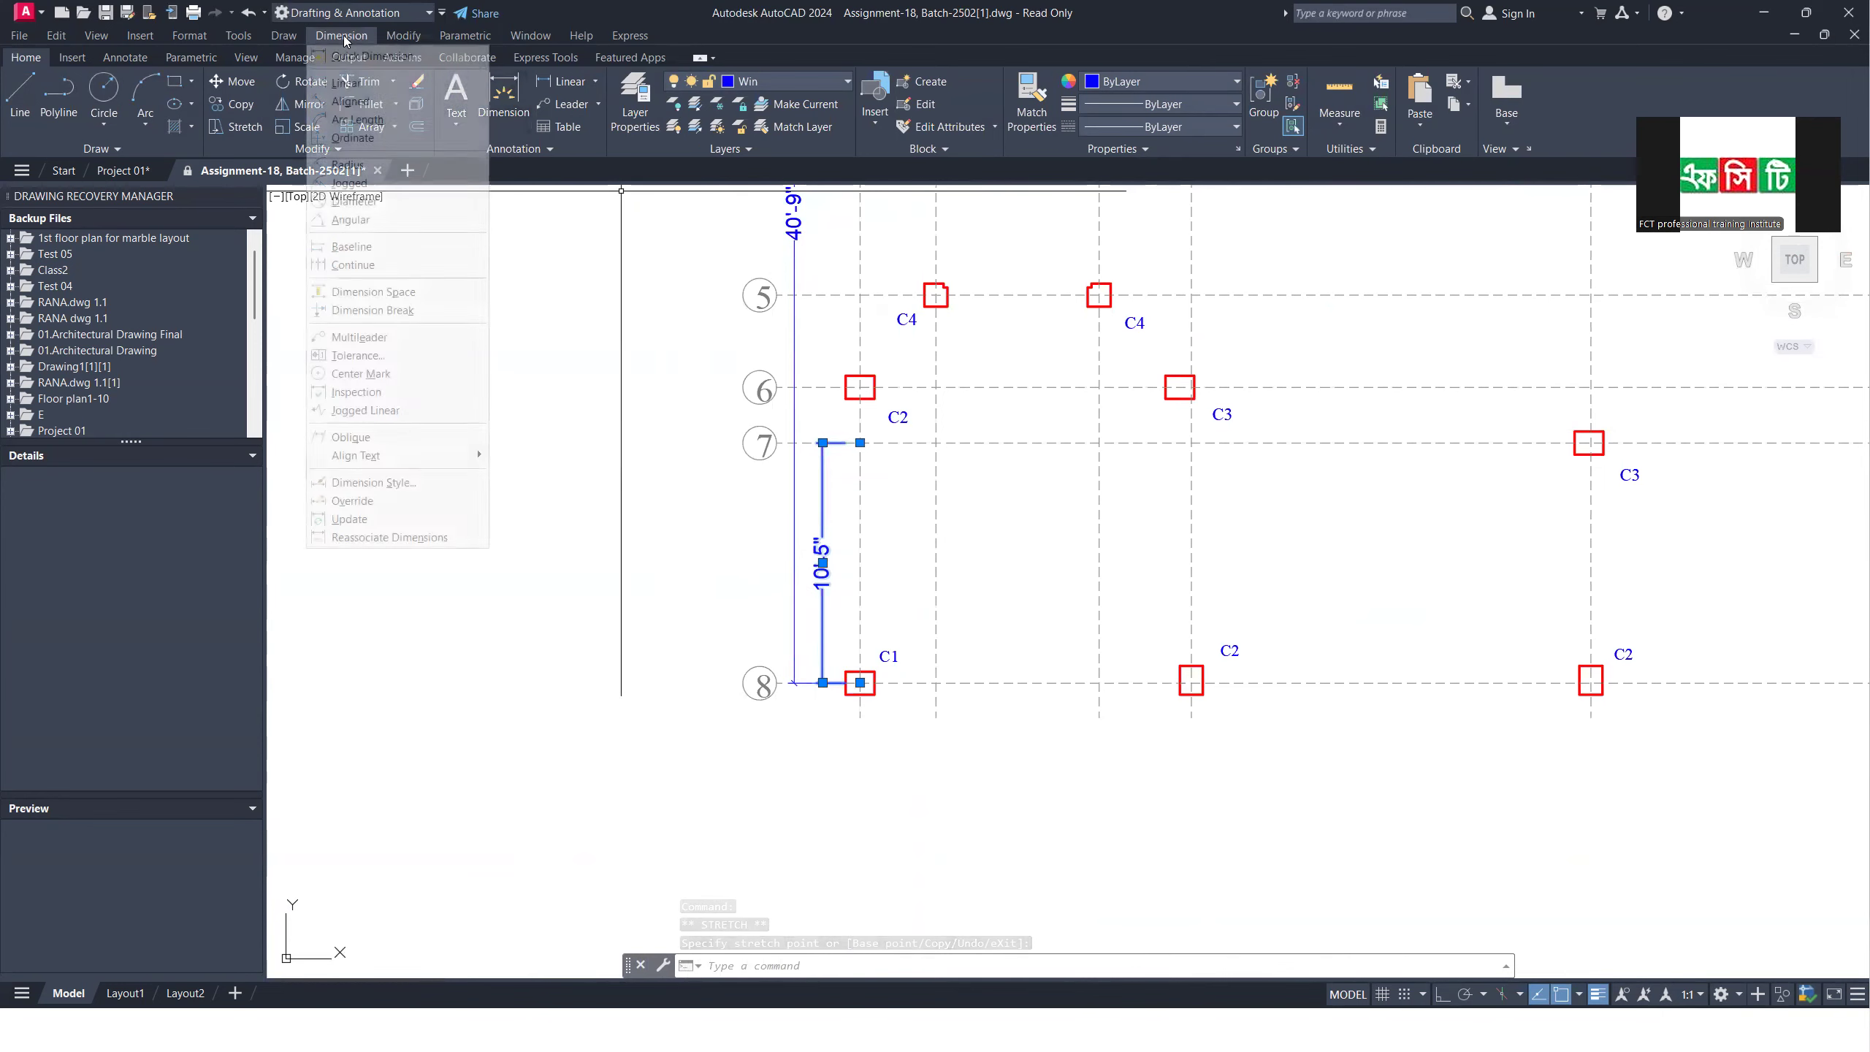
{"action": "left_click", "coordinate": [384, 266]}
{"action": "scroll", "coordinate": [846, 458], "scroll_direction": "up", "scroll_amount": 4}
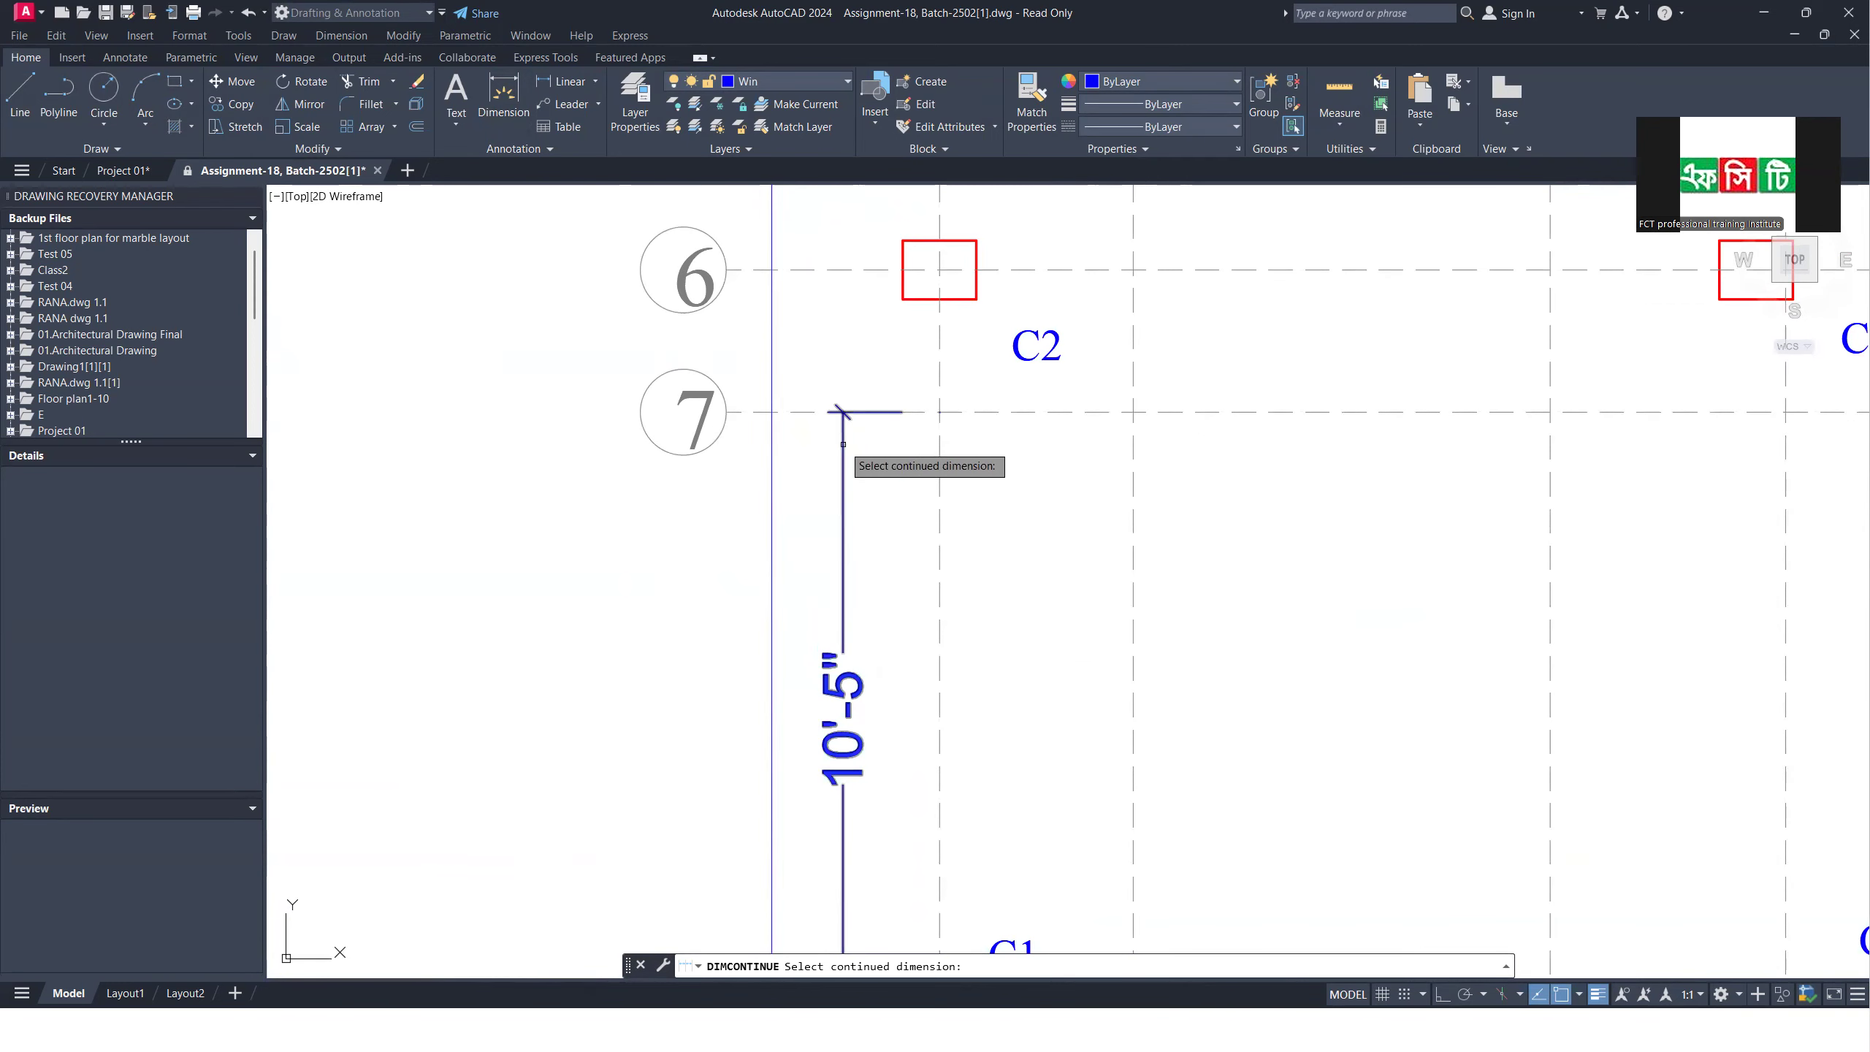
{"action": "left_click", "coordinate": [842, 444]}
{"action": "scroll", "coordinate": [927, 269], "scroll_direction": "up", "scroll_amount": 4}
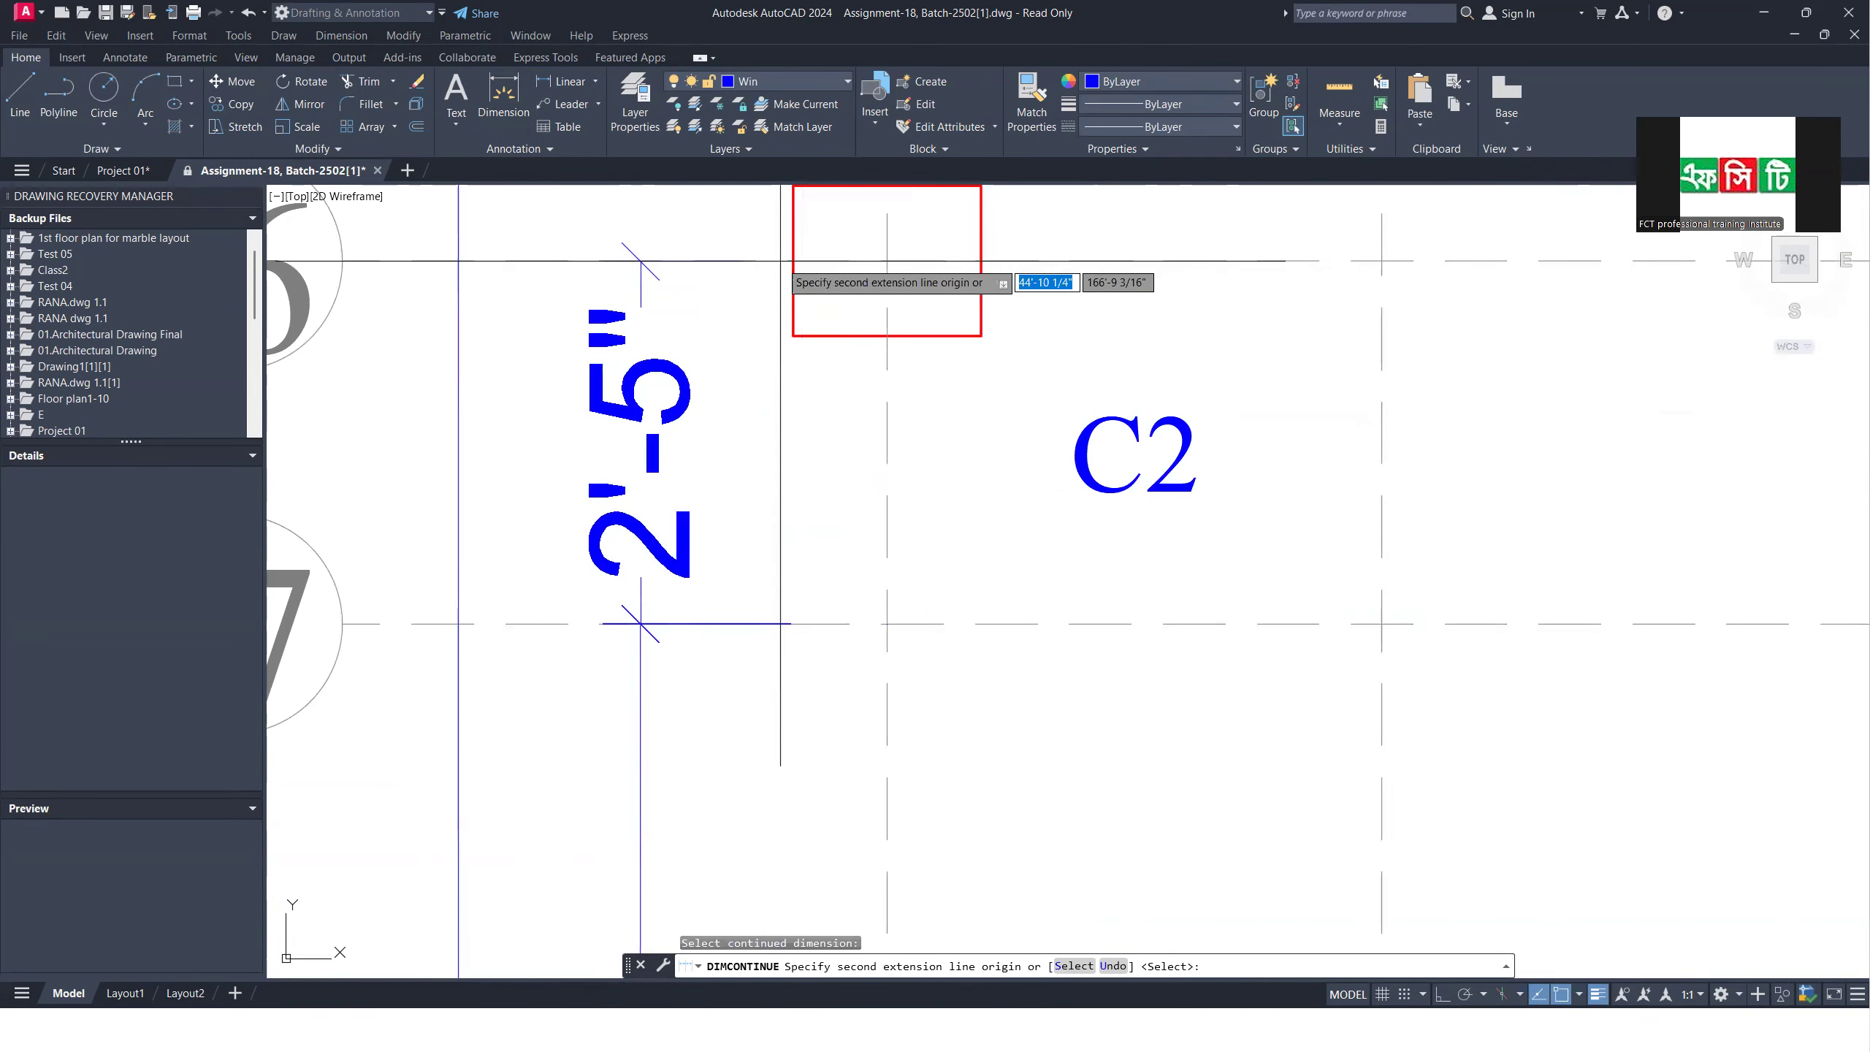
{"action": "left_click", "coordinate": [886, 260]}
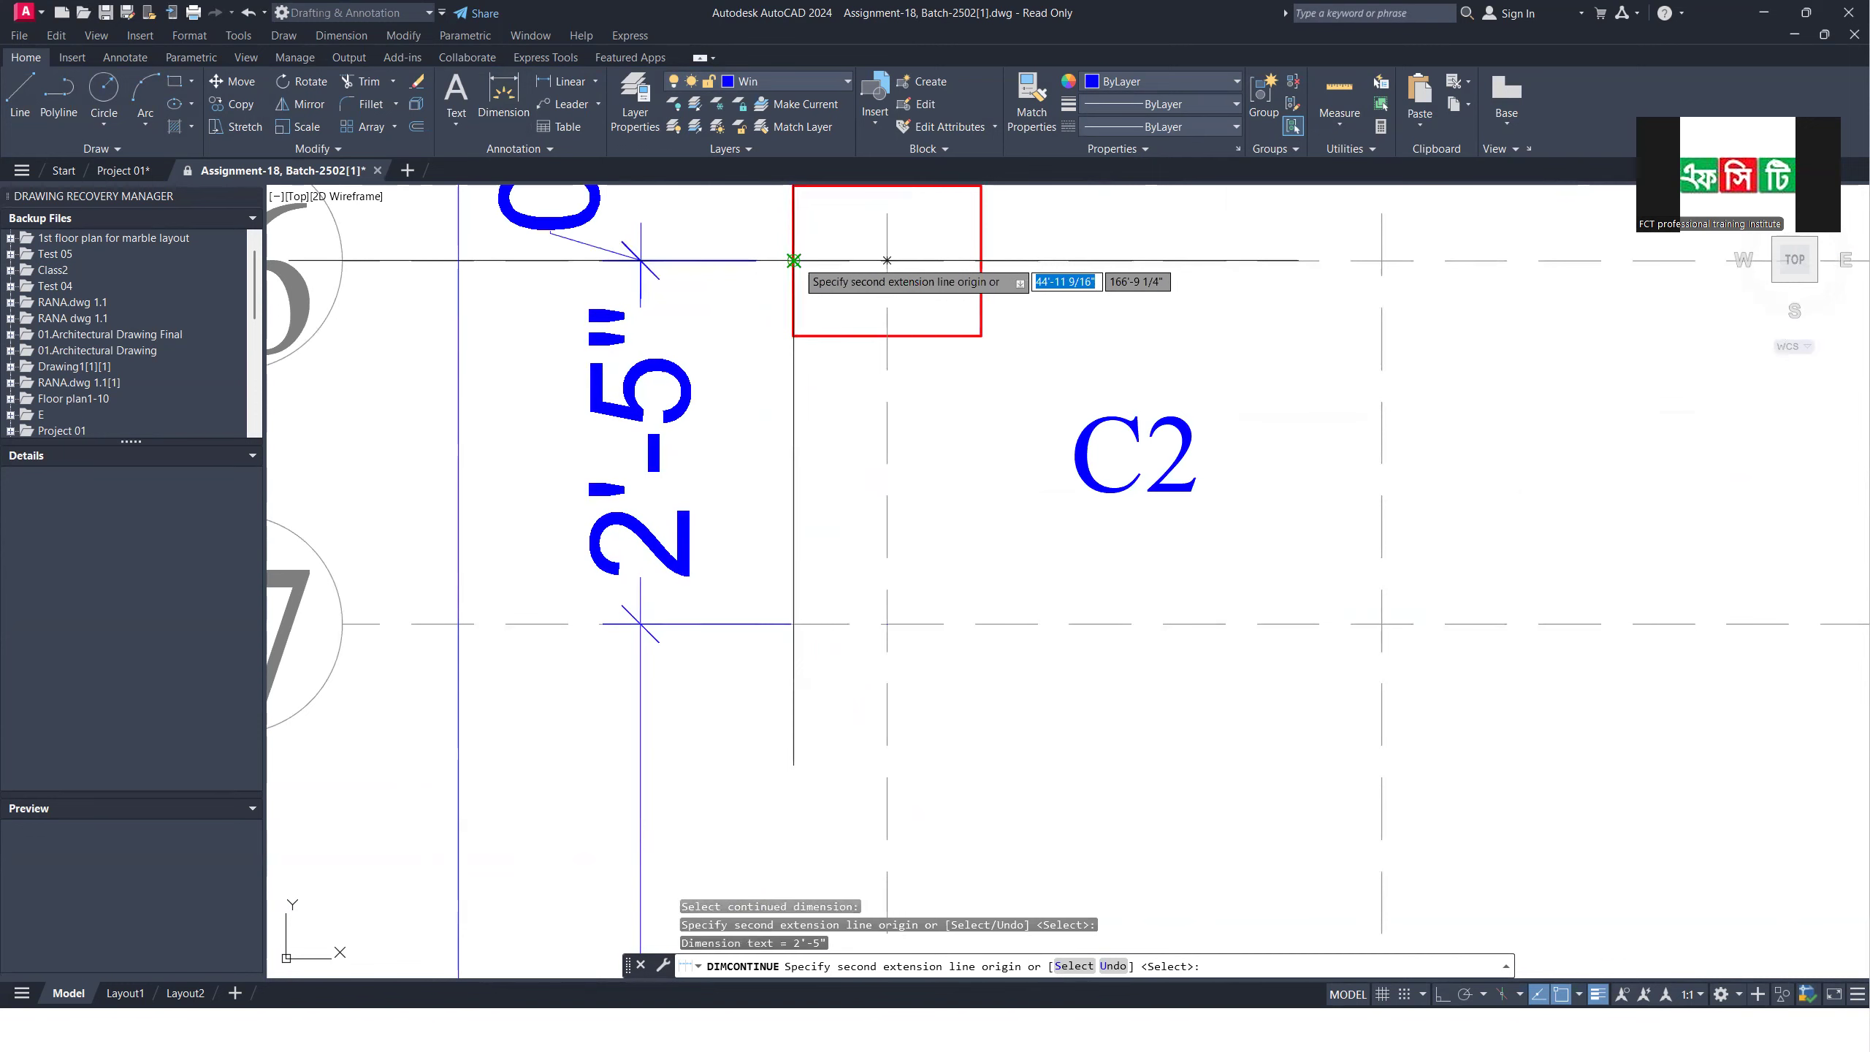
Step: Continue the vertical dimension chain from grid line 6 to grid lines 5 and 4
{"action": "scroll", "coordinate": [810, 530], "scroll_direction": "down", "scroll_amount": 5}
{"action": "scroll", "coordinate": [824, 333], "scroll_direction": "up", "scroll_amount": 6}
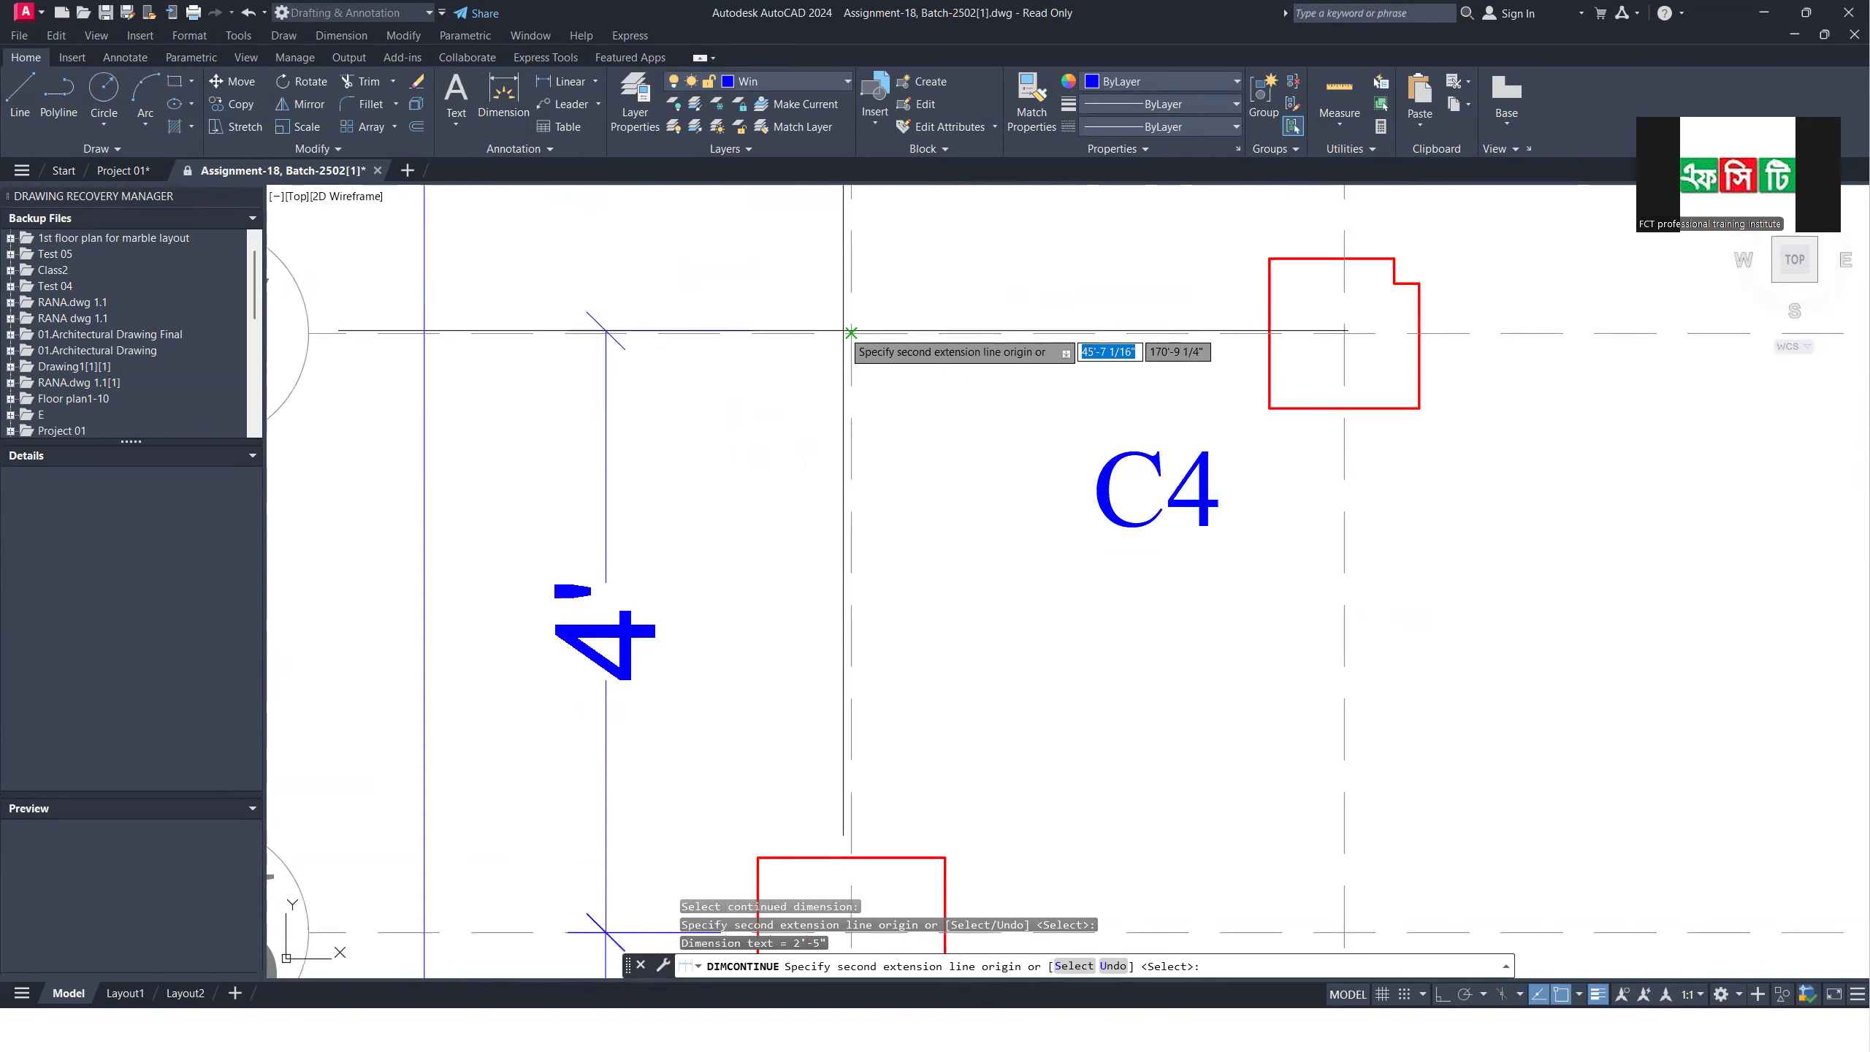
{"action": "left_click", "coordinate": [853, 333]}
{"action": "scroll", "coordinate": [834, 408], "scroll_direction": "down", "scroll_amount": 7}
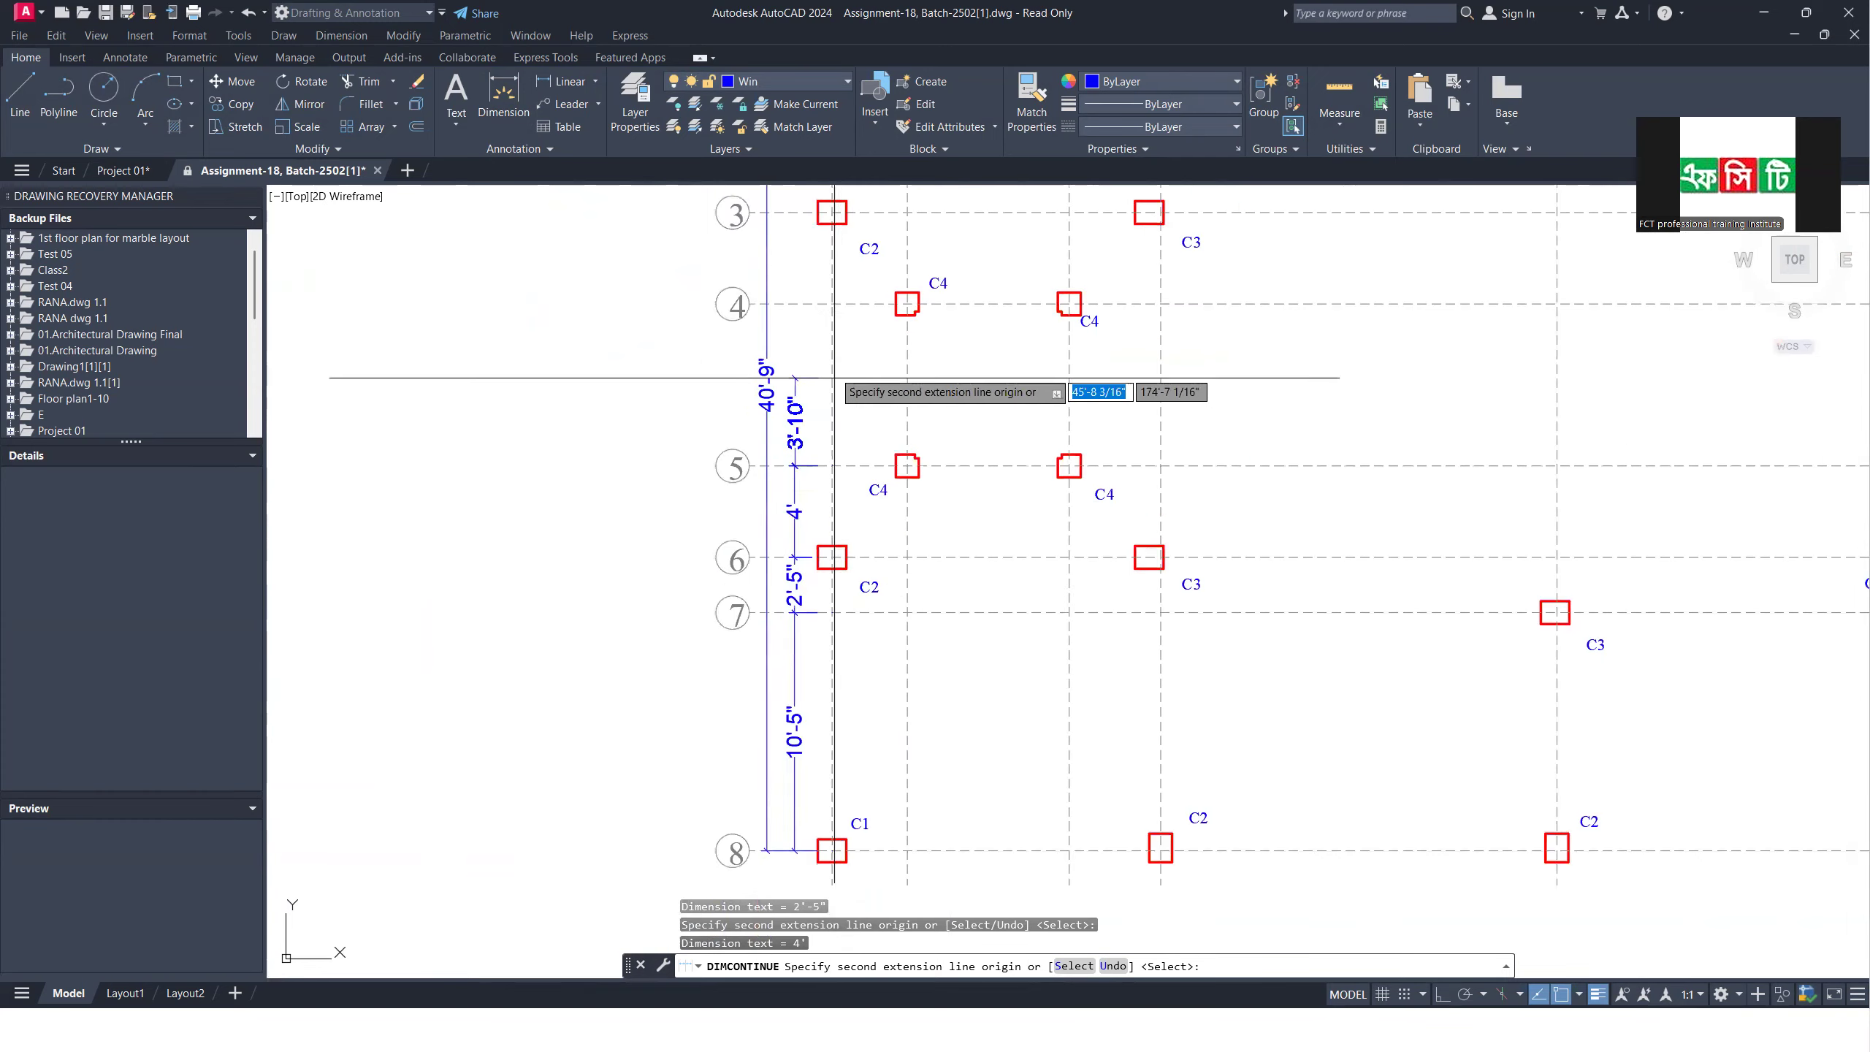
{"action": "scroll", "coordinate": [832, 280], "scroll_direction": "up", "scroll_amount": 8}
{"action": "left_click", "coordinate": [823, 200]}
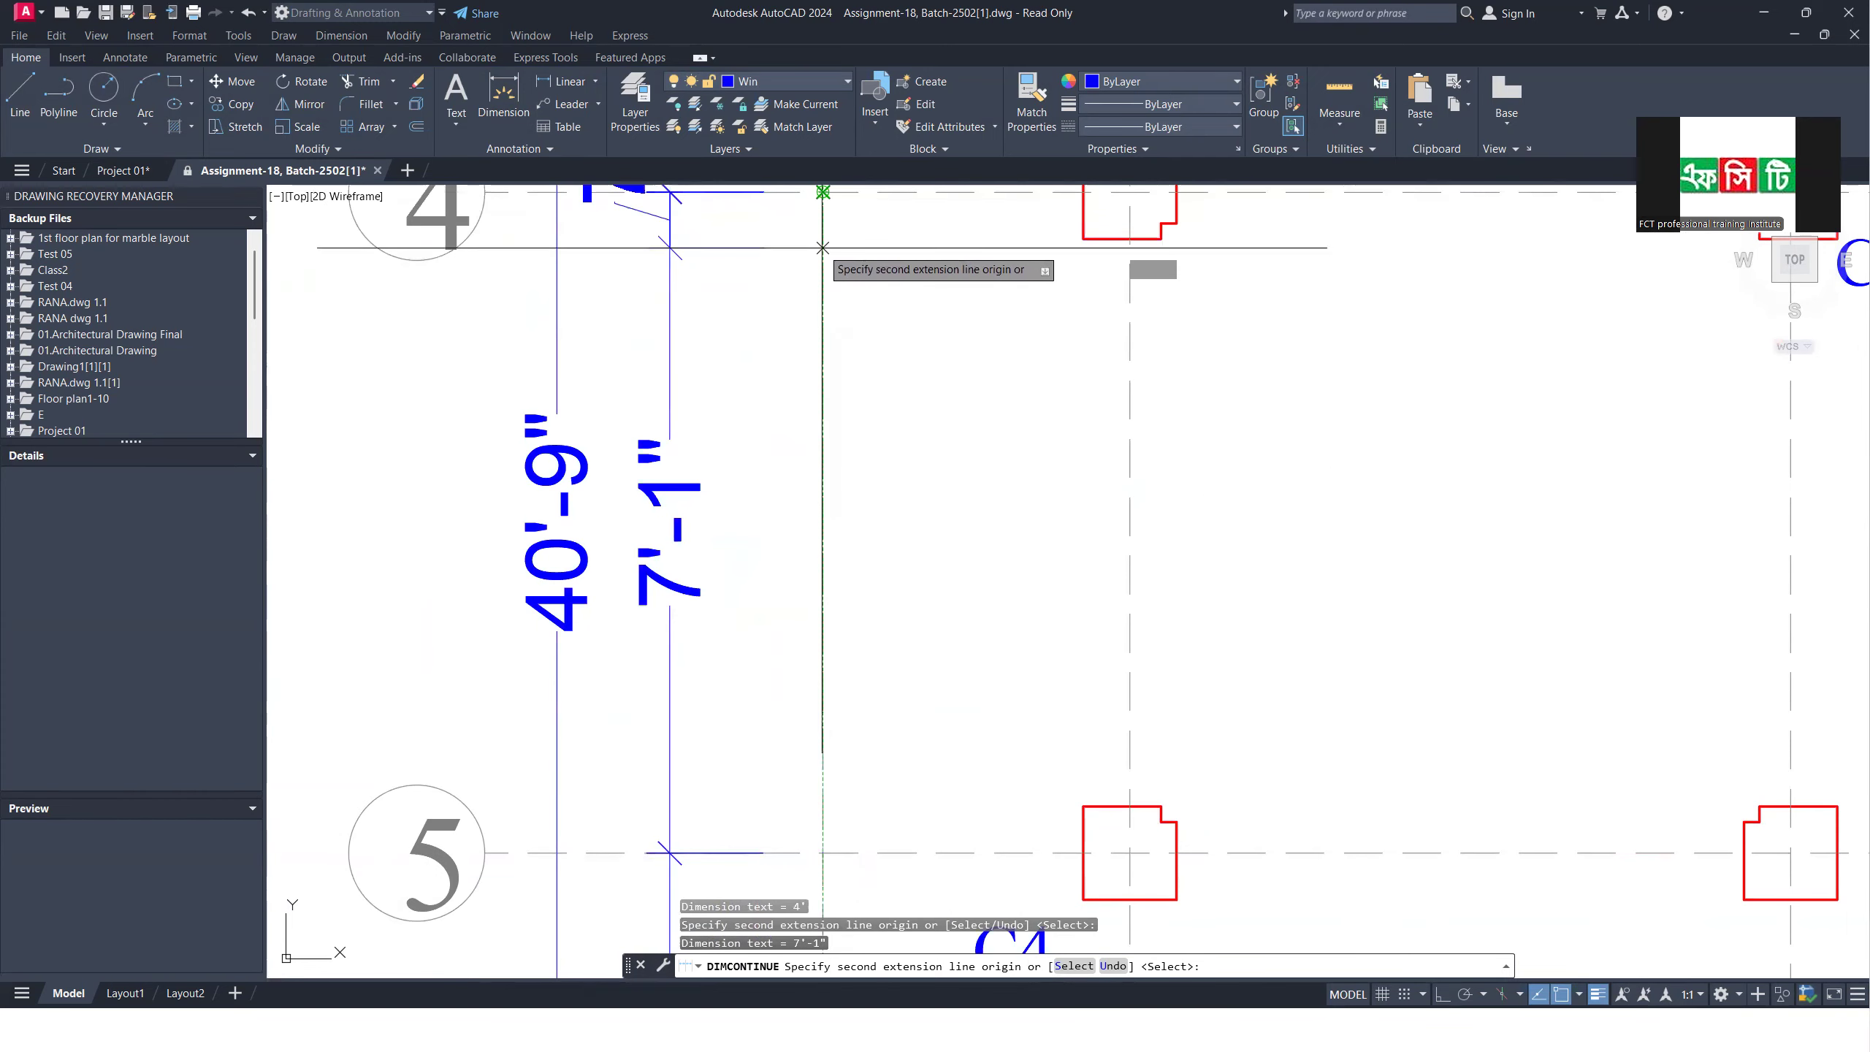
Step: Continue the vertical dimension chain from grid line 4 to grid lines 3 and 2
{"action": "scroll", "coordinate": [839, 516], "scroll_direction": "down", "scroll_amount": 6}
{"action": "scroll", "coordinate": [883, 454], "scroll_direction": "up", "scroll_amount": 7}
{"action": "left_click", "coordinate": [783, 294]}
{"action": "scroll", "coordinate": [780, 575], "scroll_direction": "down", "scroll_amount": 4}
{"action": "scroll", "coordinate": [817, 378], "scroll_direction": "up", "scroll_amount": 4}
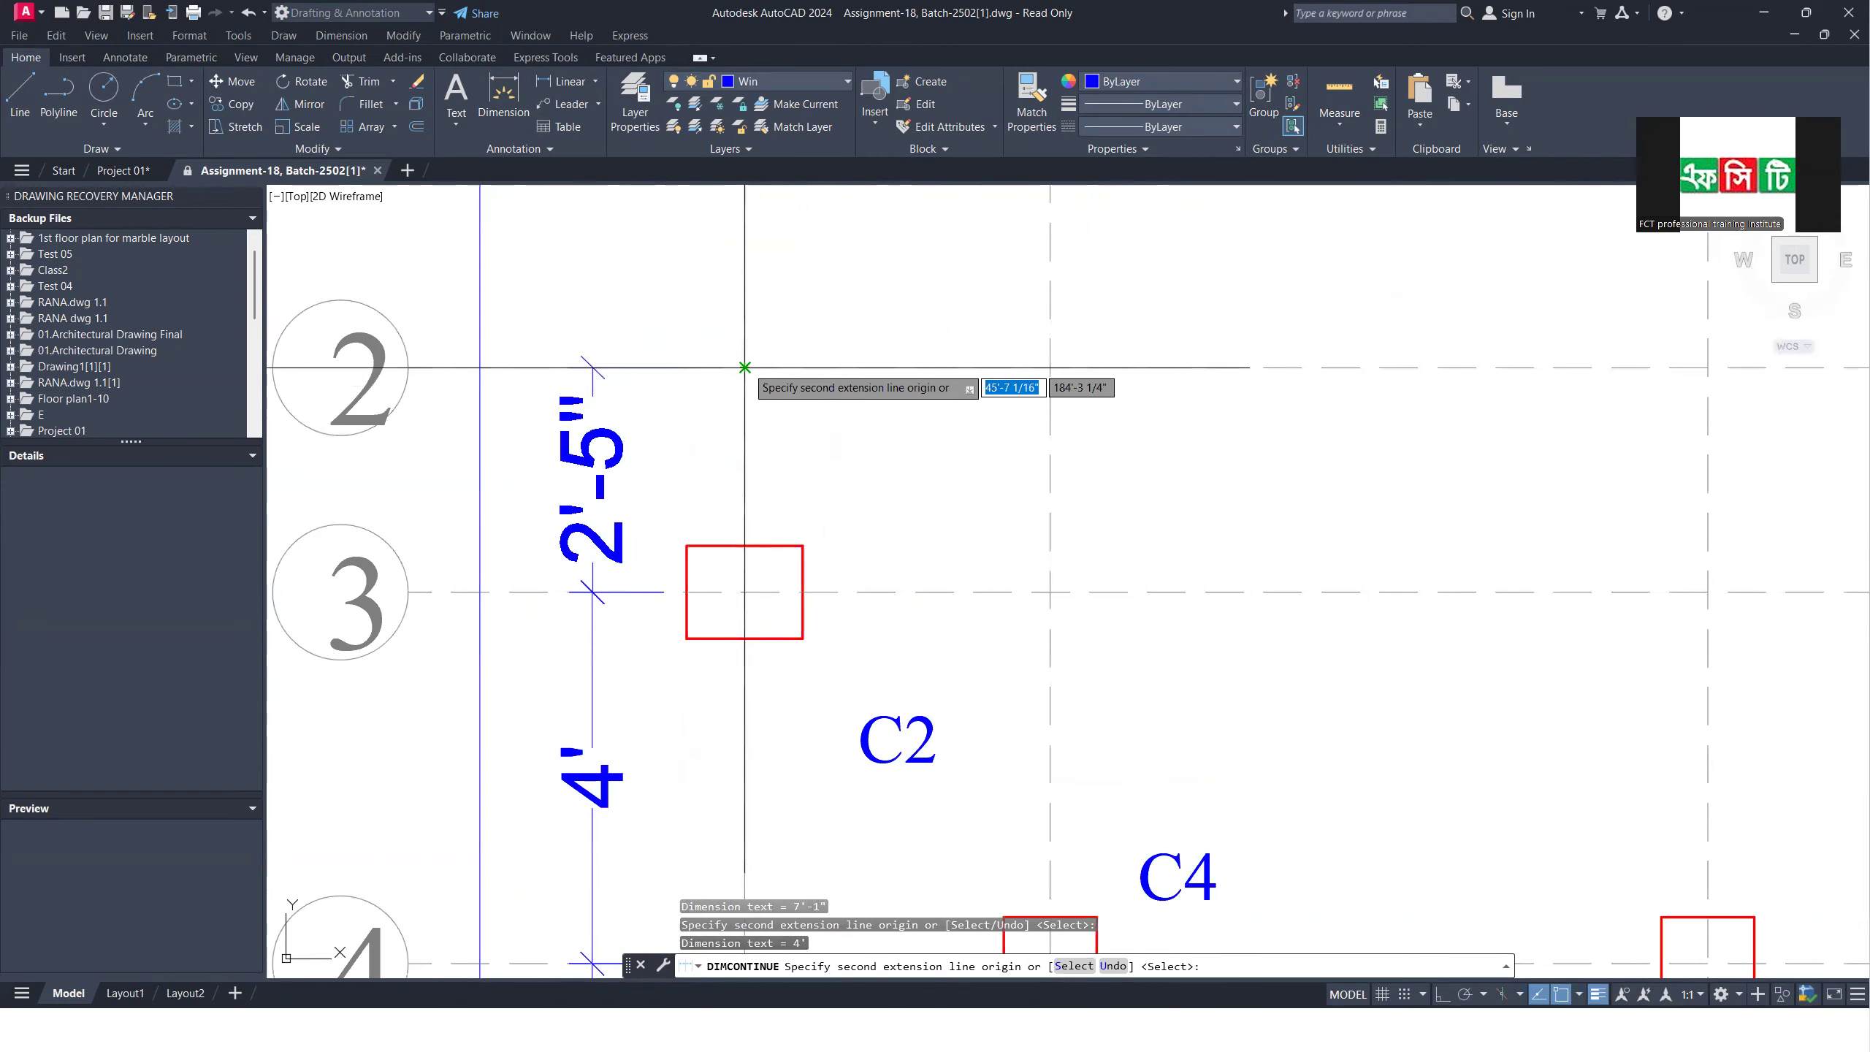
{"action": "left_click", "coordinate": [743, 369]}
Step: Extend the vertical dimension chain from grid line 2 to grid line 1 and end the continued dimension
{"action": "scroll", "coordinate": [790, 495], "scroll_direction": "down", "scroll_amount": 6}
{"action": "scroll", "coordinate": [773, 412], "scroll_direction": "up", "scroll_amount": 6}
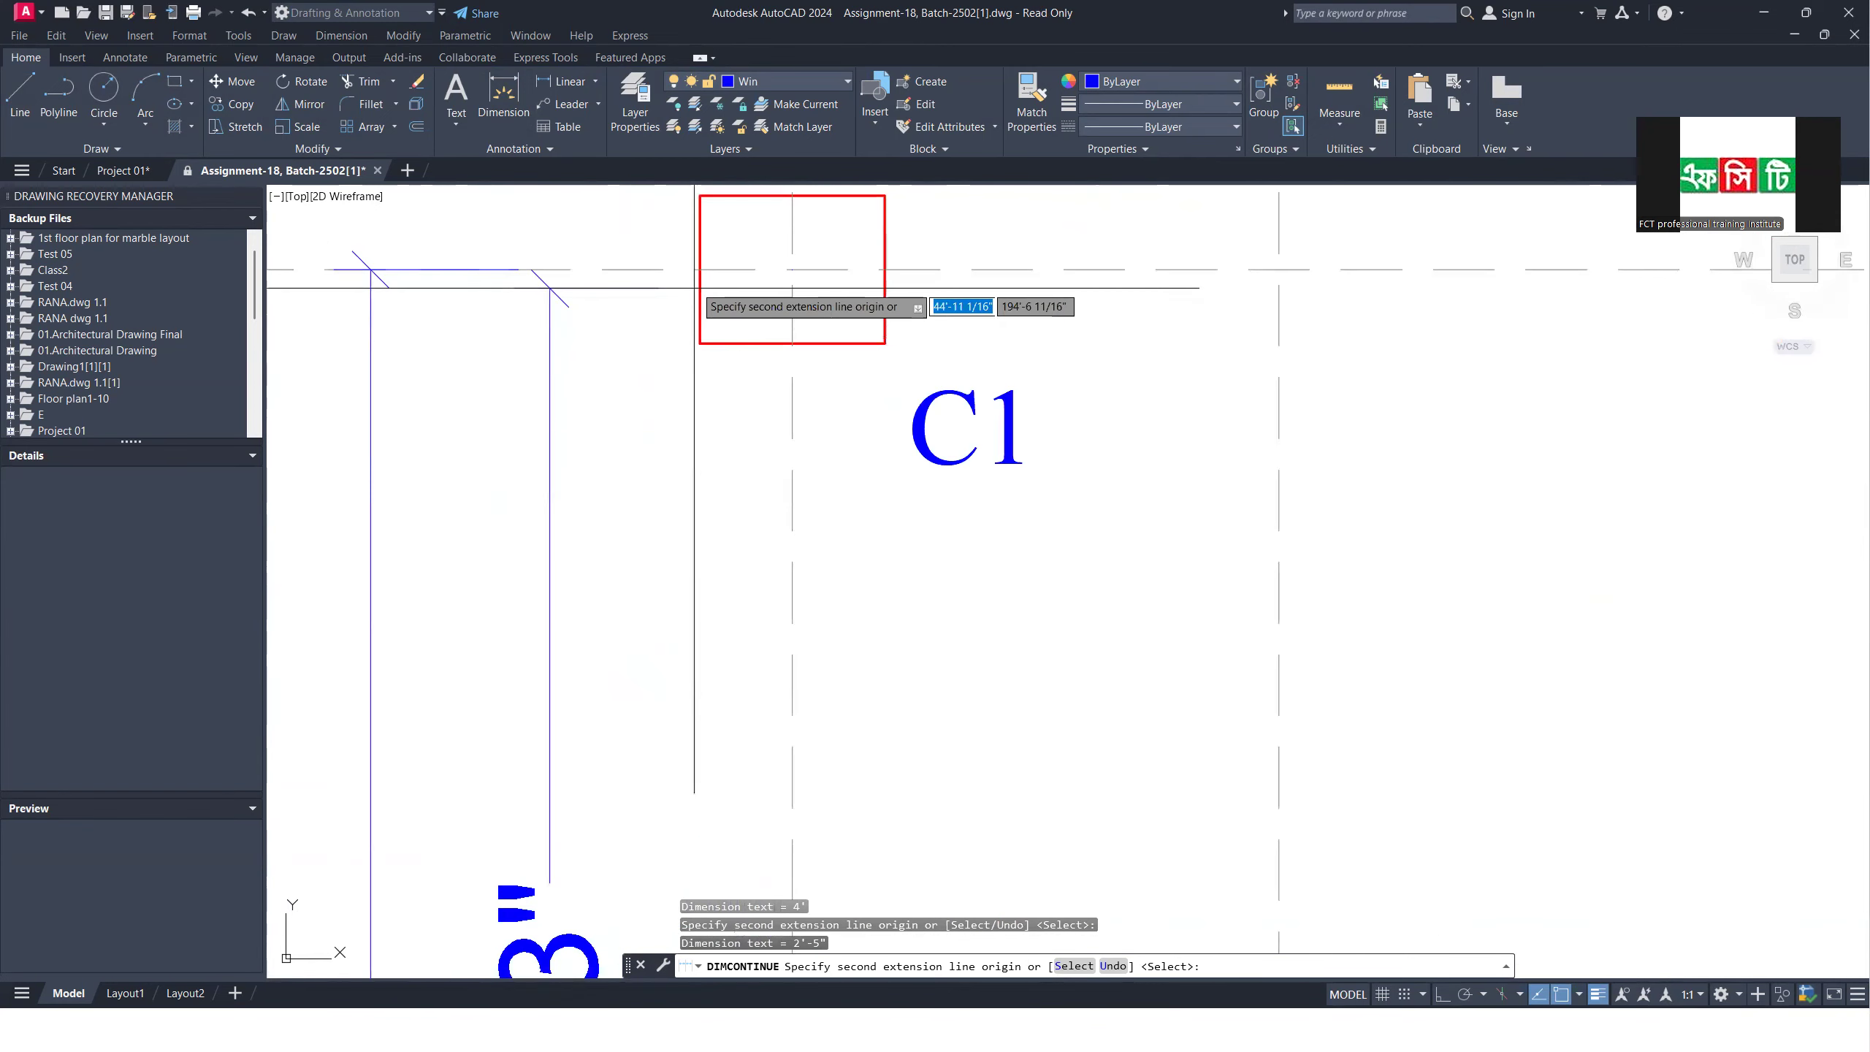
{"action": "left_click", "coordinate": [773, 391]}
{"action": "scroll", "coordinate": [666, 519], "scroll_direction": "down", "scroll_amount": 4}
{"action": "right_click", "coordinate": [692, 493]}
{"action": "left_click", "coordinate": [729, 527]}
{"action": "scroll", "coordinate": [730, 536], "scroll_direction": "down", "scroll_amount": 4}
{"action": "scroll", "coordinate": [784, 515], "scroll_direction": "down", "scroll_amount": 4}
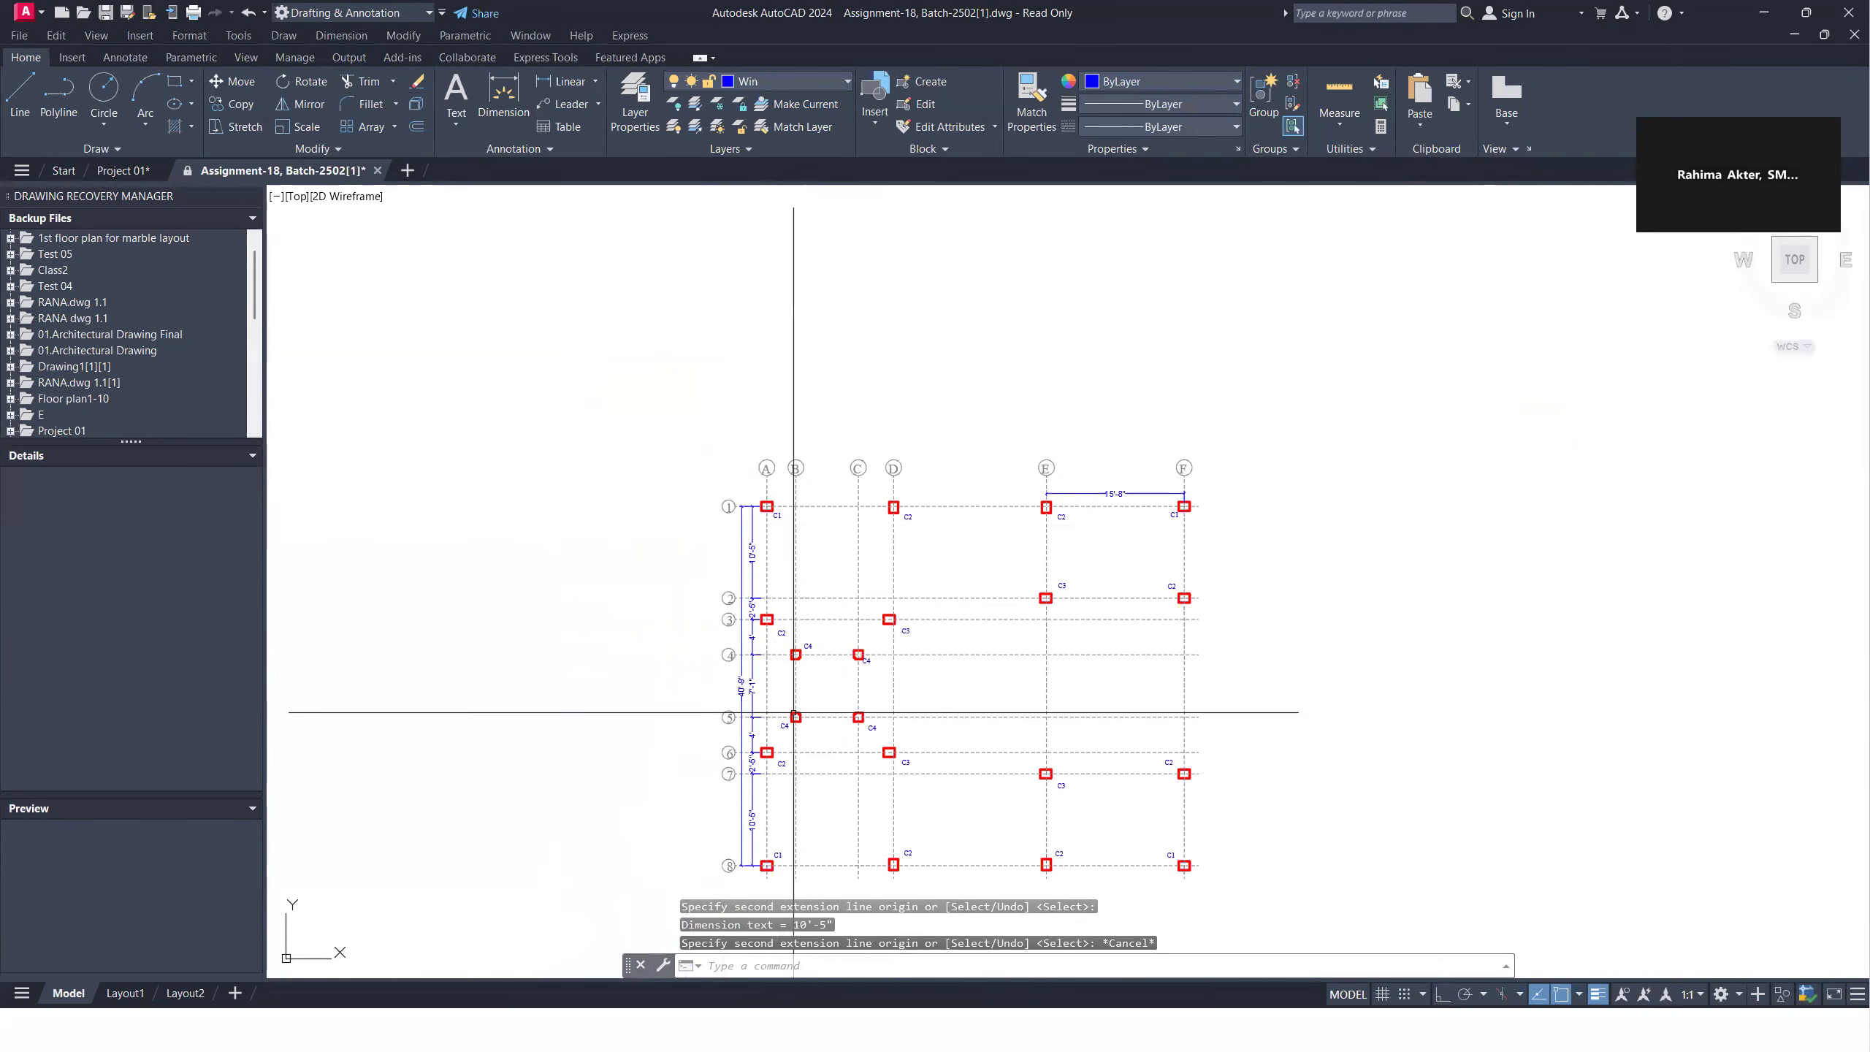
Step: Change the Dim layer's color to gray, index color 8
{"action": "middle_click_drag", "start_coordinate": [1448, 764], "coordinate": [1412, 705]}
{"action": "middle_click_drag", "start_coordinate": [1302, 626], "coordinate": [1304, 577]}
{"action": "middle_click_drag", "start_coordinate": [1323, 497], "coordinate": [1321, 582]}
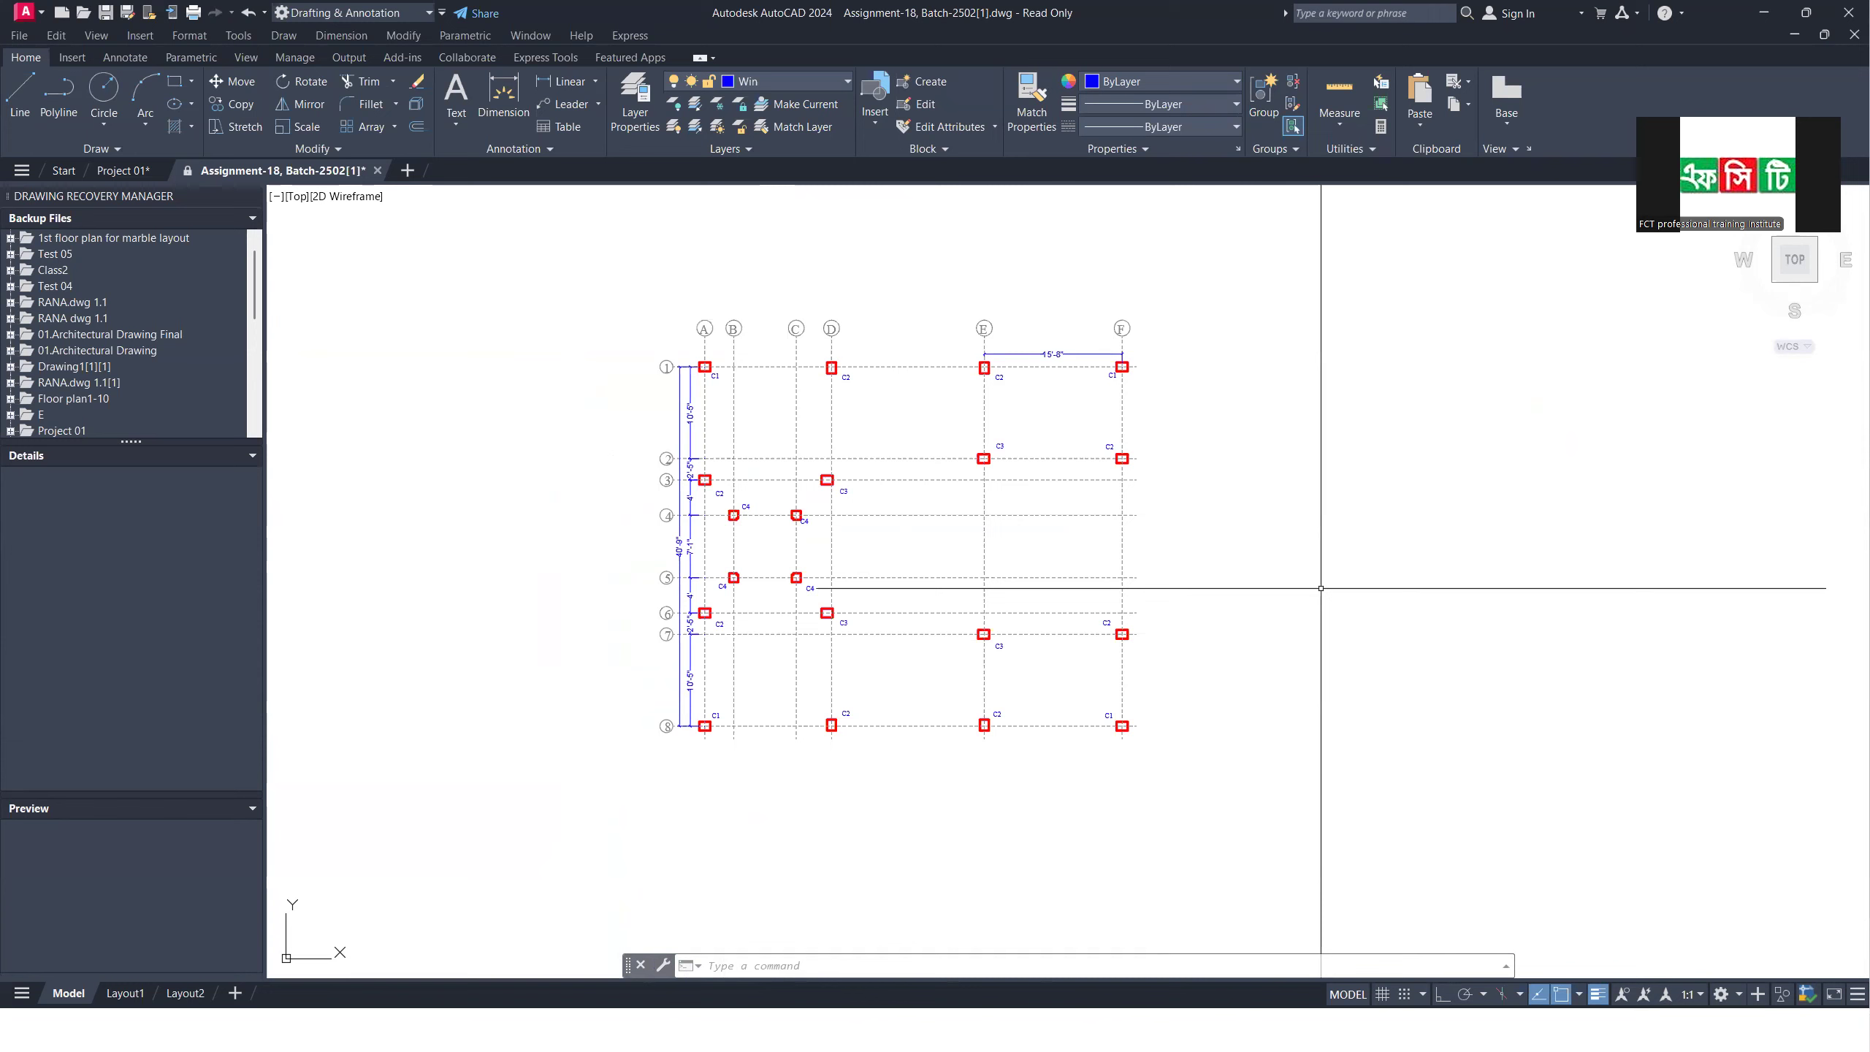
{"action": "left_click", "coordinate": [772, 86]}
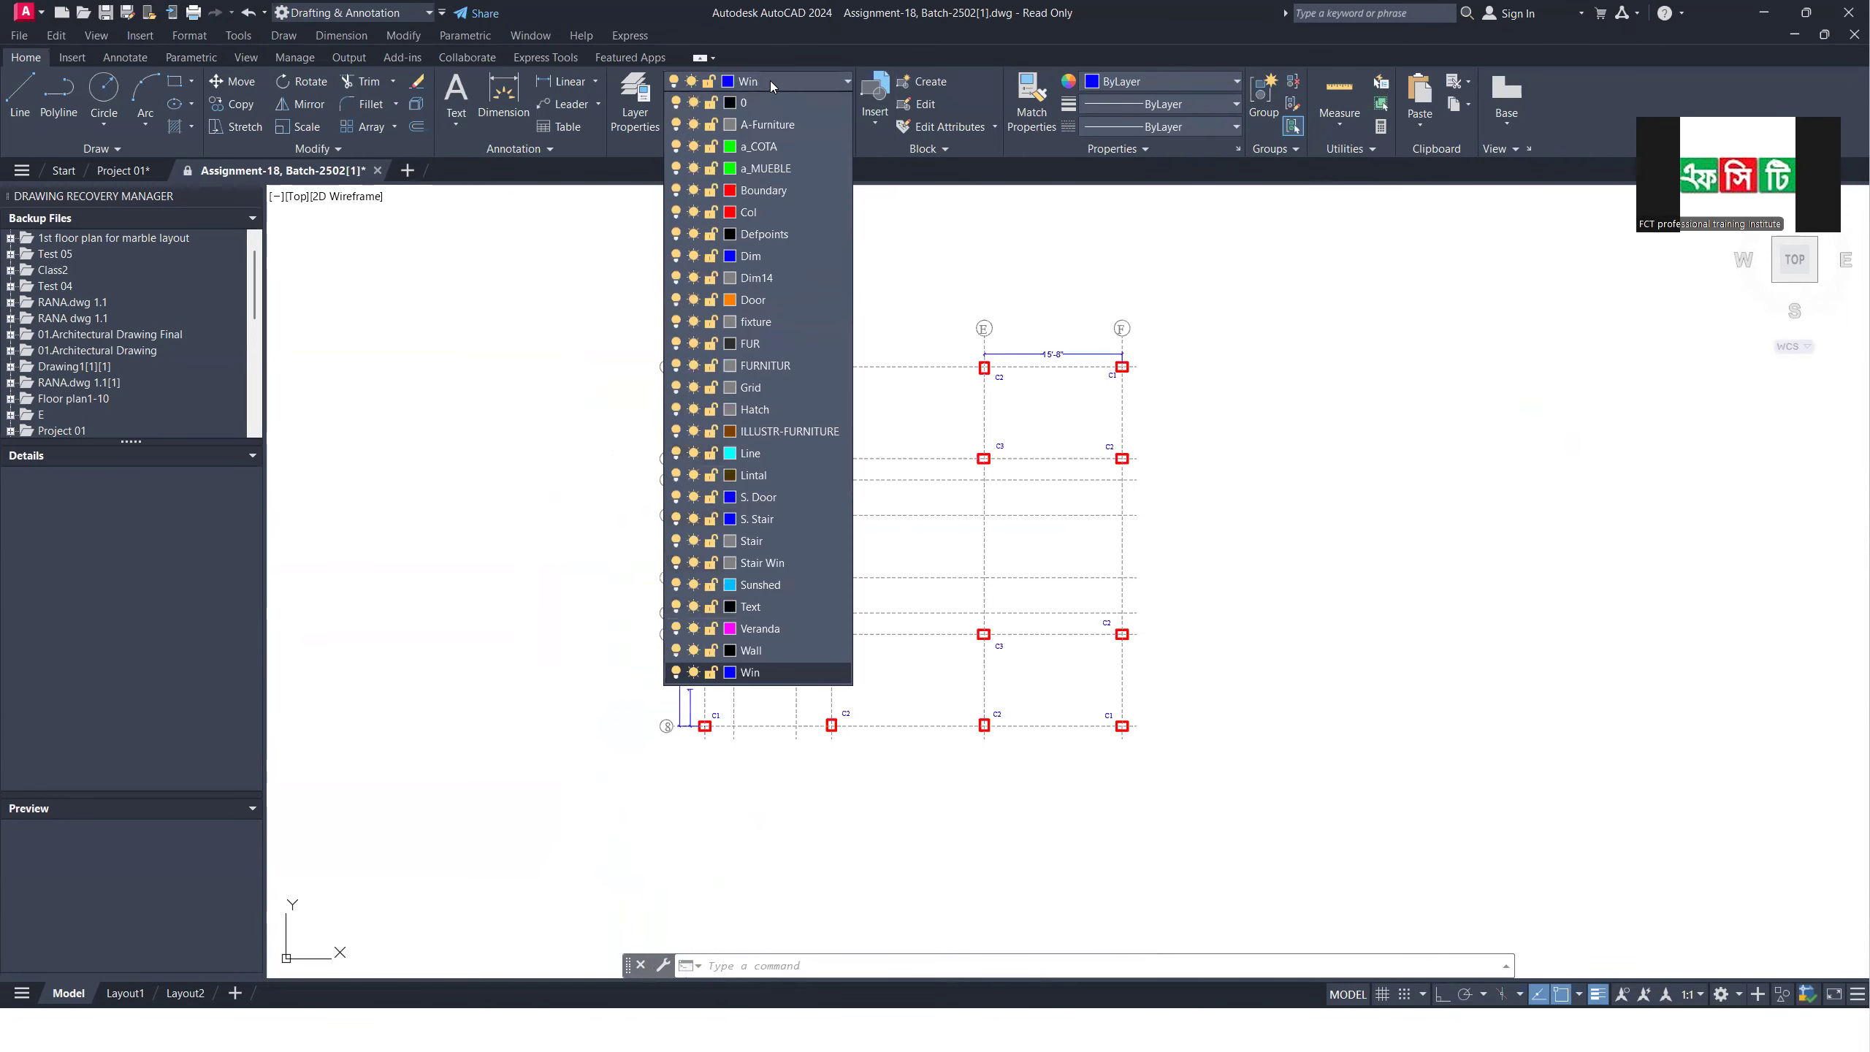
{"action": "left_click", "coordinate": [635, 111]}
{"action": "left_click", "coordinate": [251, 333]}
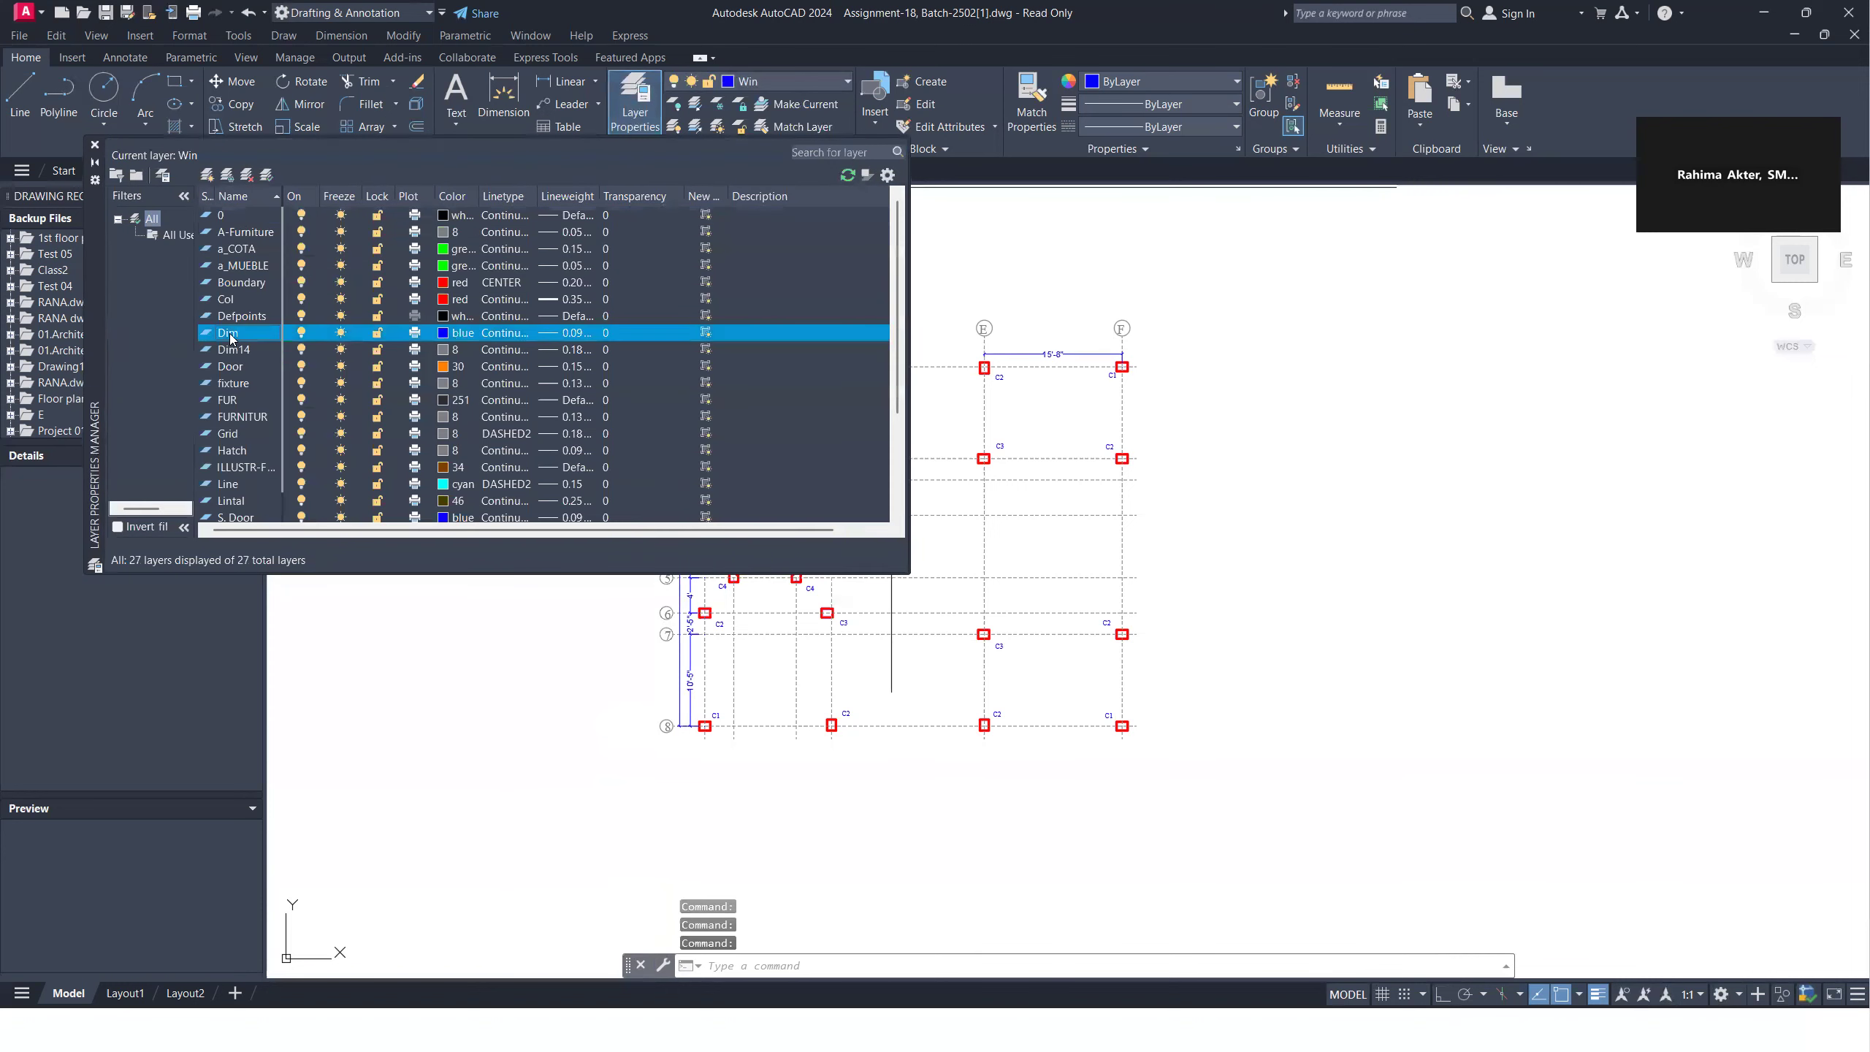
{"action": "left_click", "coordinate": [462, 333]}
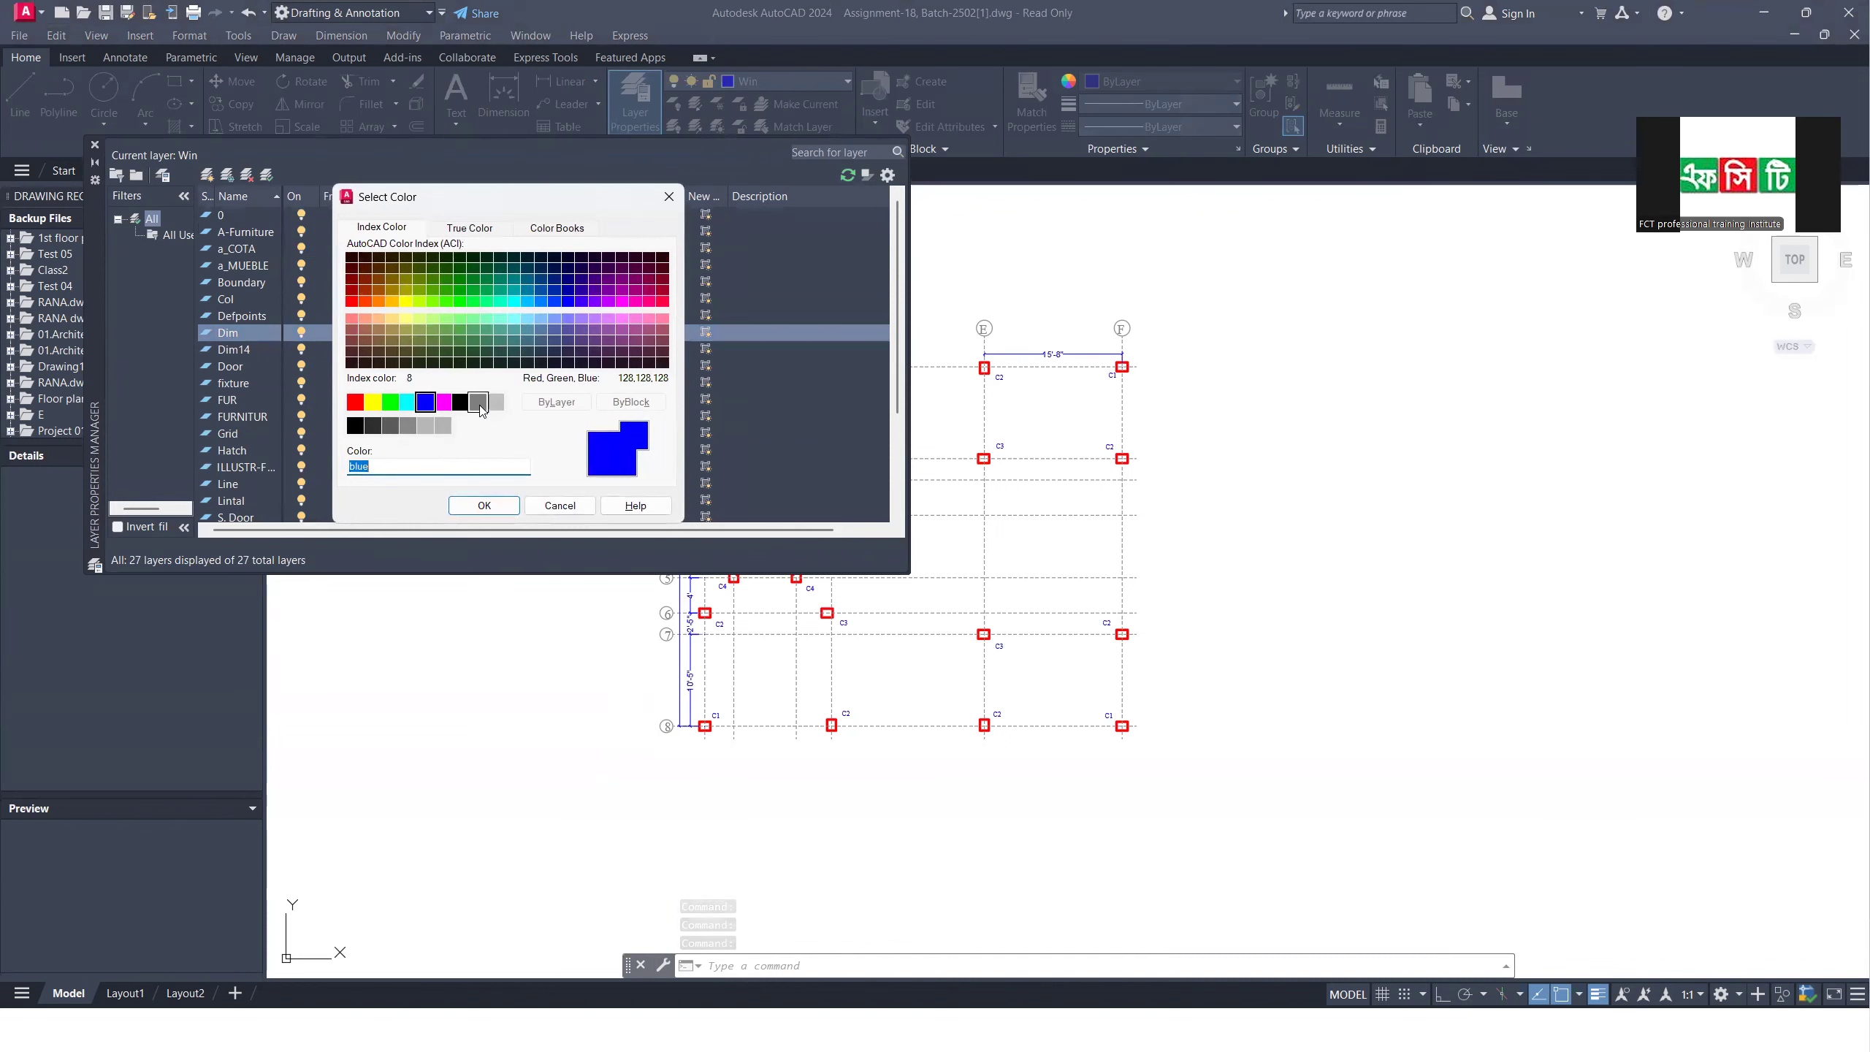
{"action": "left_click", "coordinate": [486, 506]}
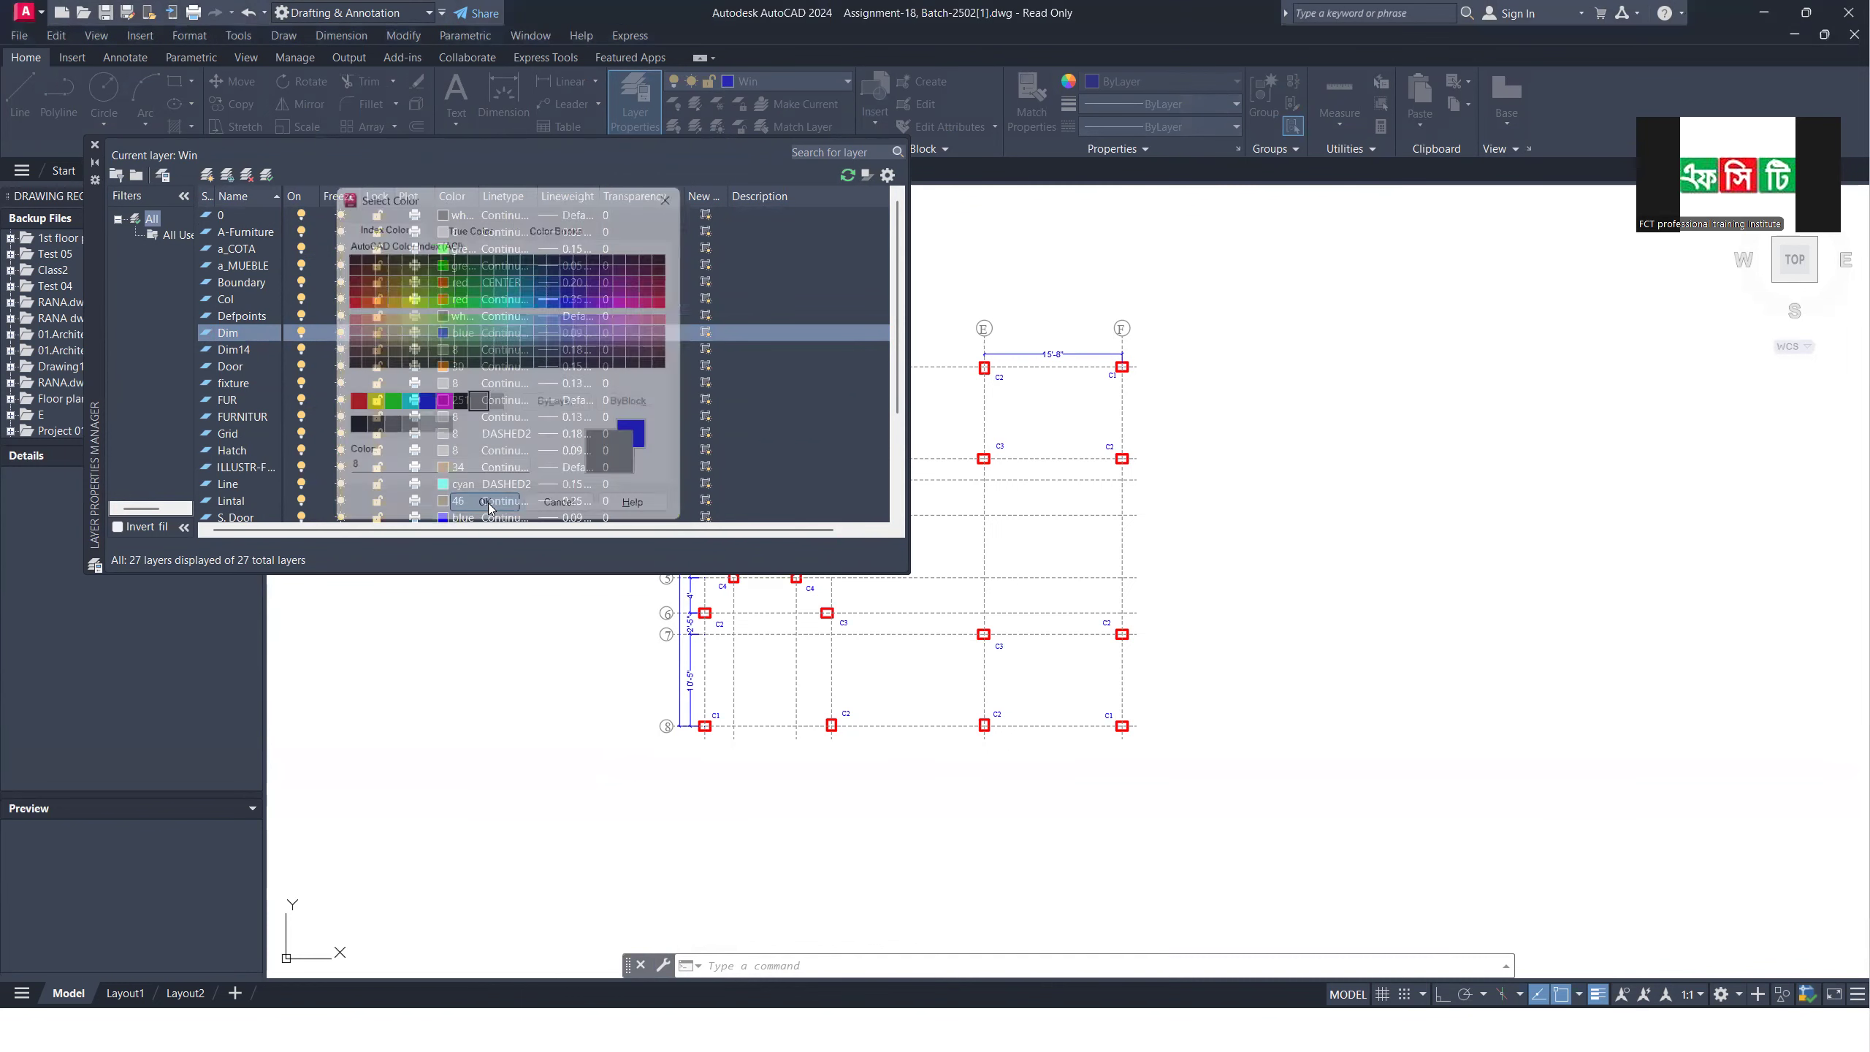
{"action": "left_click", "coordinate": [95, 145]}
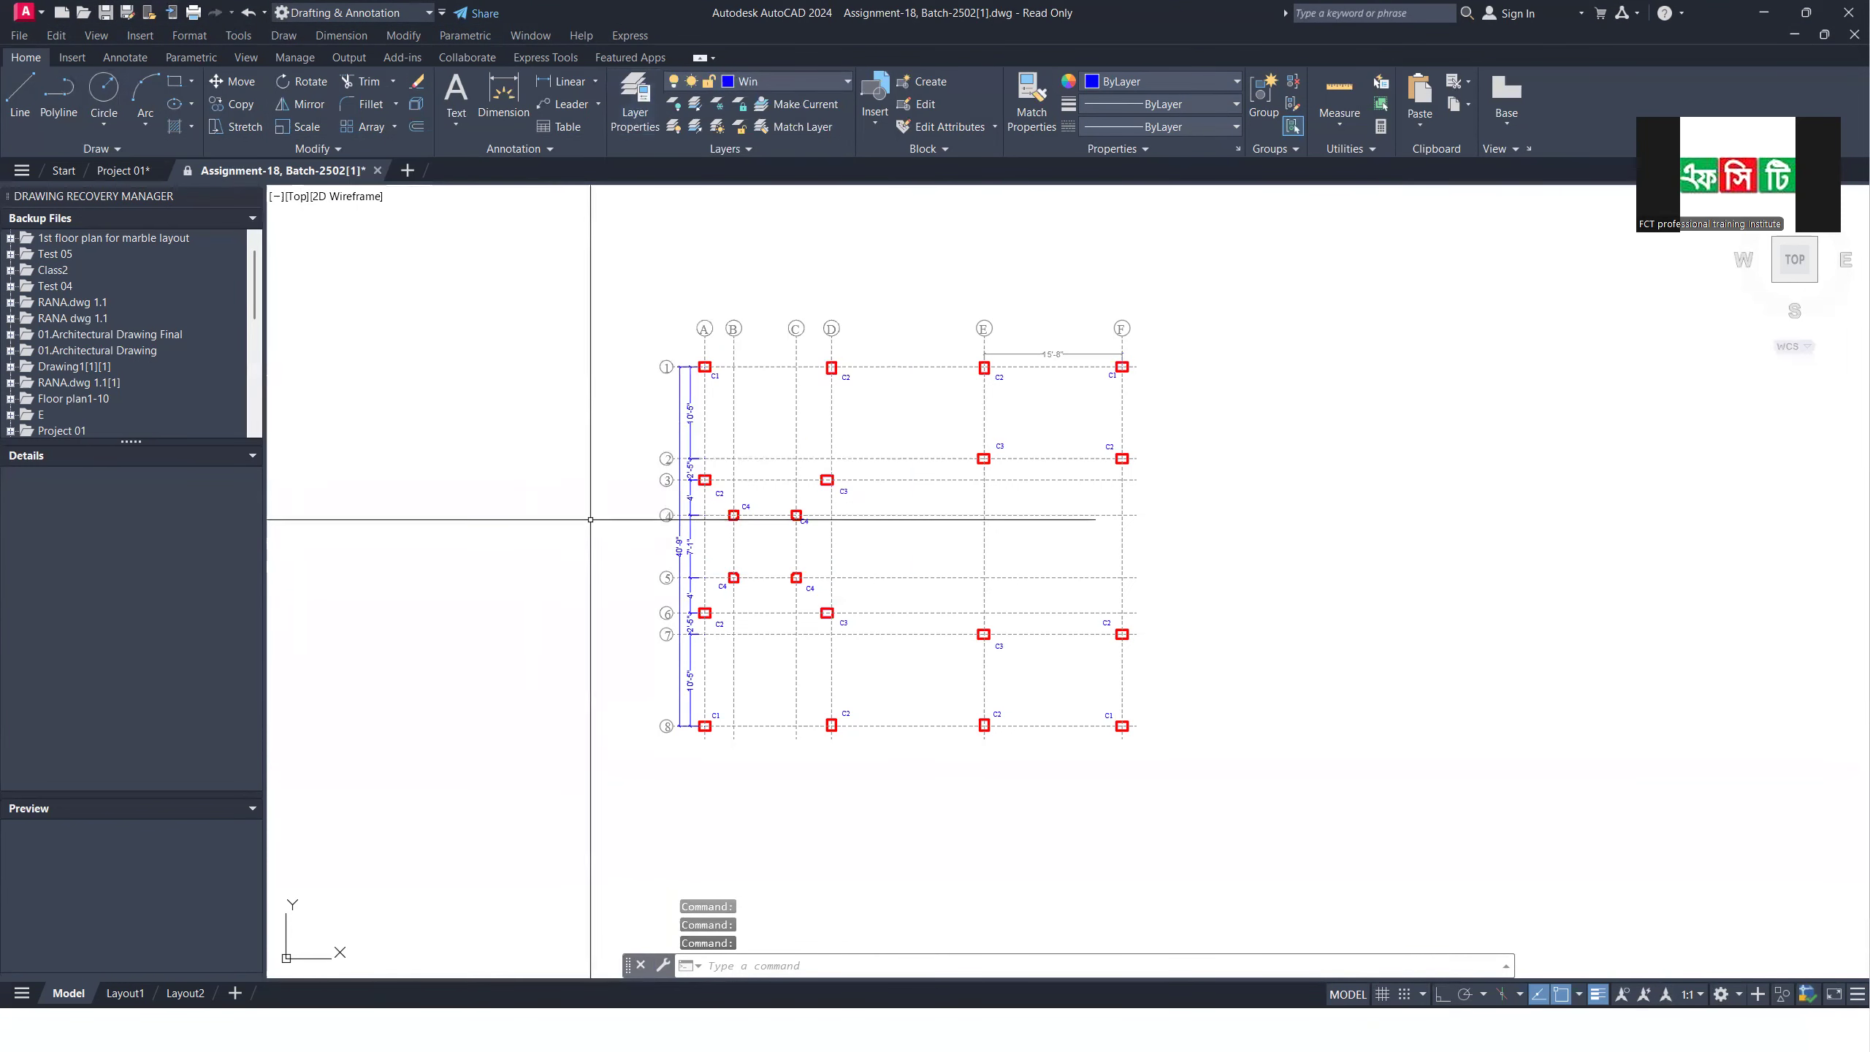
Step: Move the overall vertical dimension and the grid 1–2 dimension to the Dim layer
{"action": "scroll", "coordinate": [640, 439], "scroll_direction": "up", "scroll_amount": 4}
{"action": "left_click", "coordinate": [681, 363]}
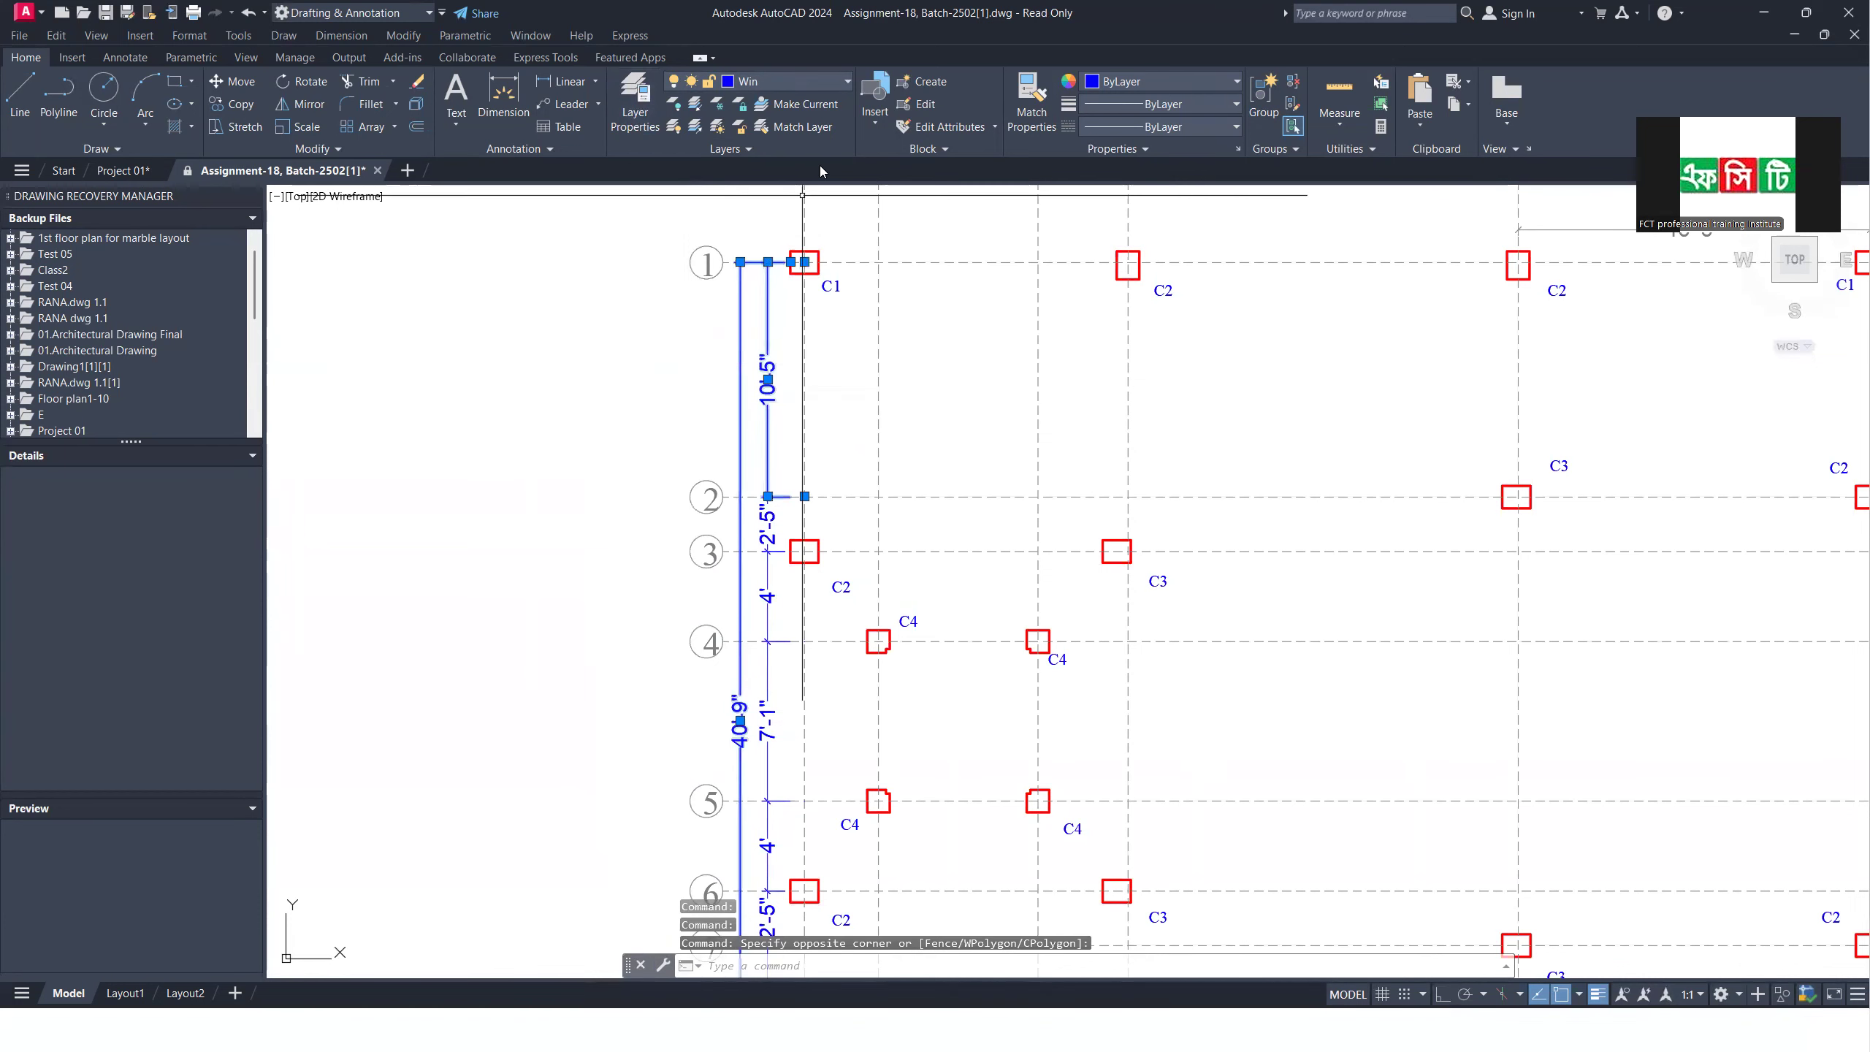
{"action": "left_click", "coordinate": [795, 81]}
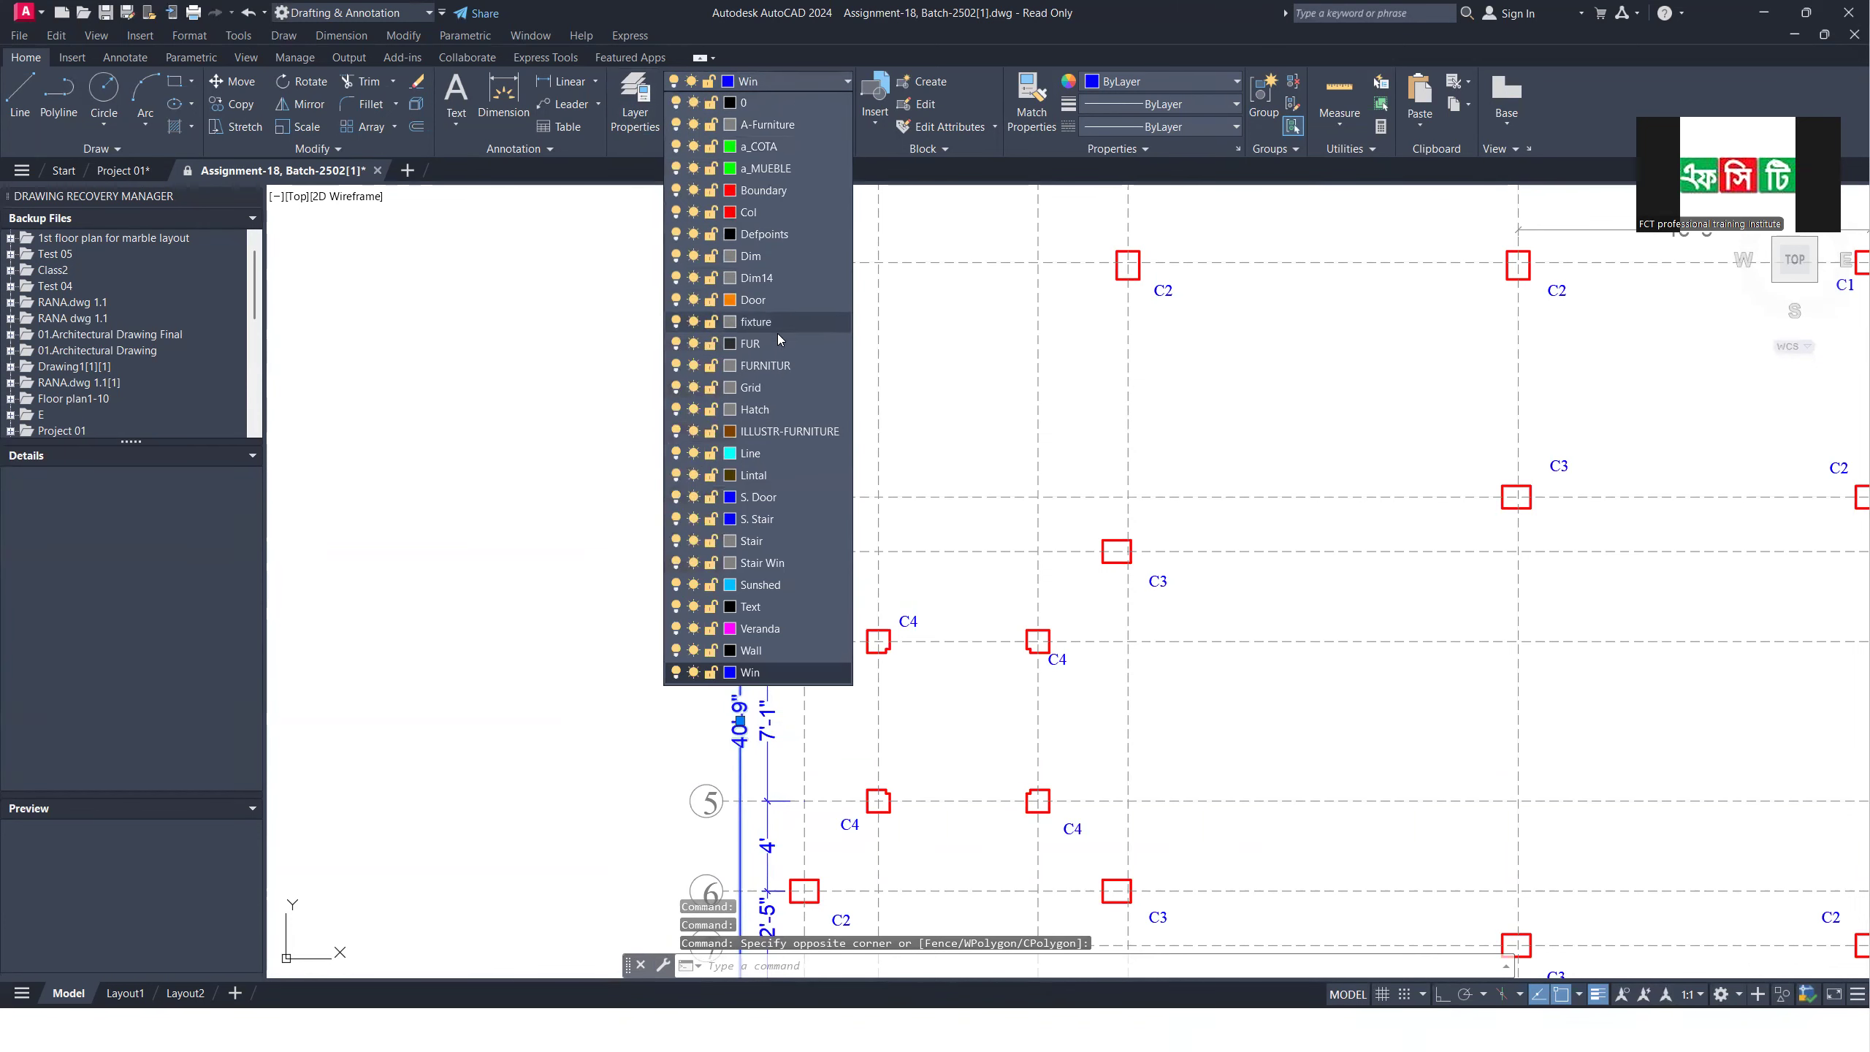
{"action": "left_click", "coordinate": [800, 262]}
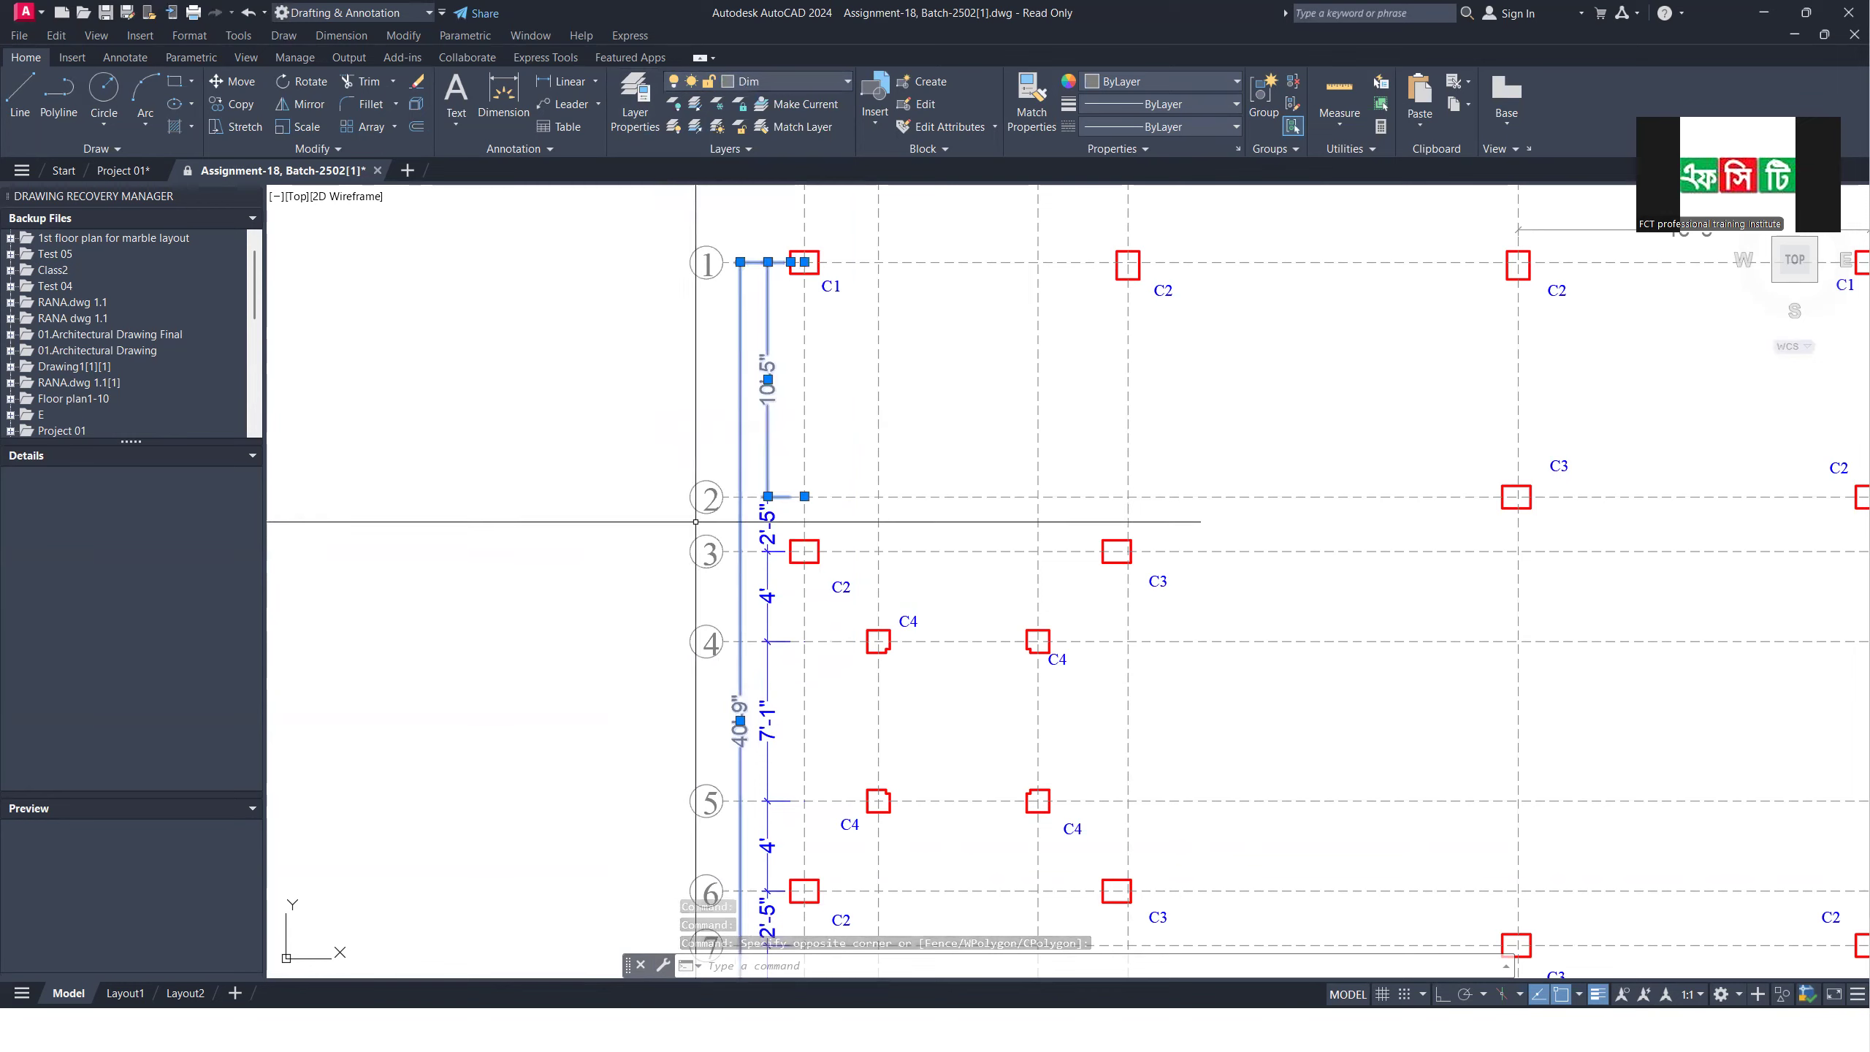
Step: Match the overall vertical dimension's properties onto the chain dimensions between grid lines 2 and 6
{"action": "scroll", "coordinate": [722, 405], "scroll_direction": "down", "scroll_amount": 2}
{"action": "type", "text": "ma"}
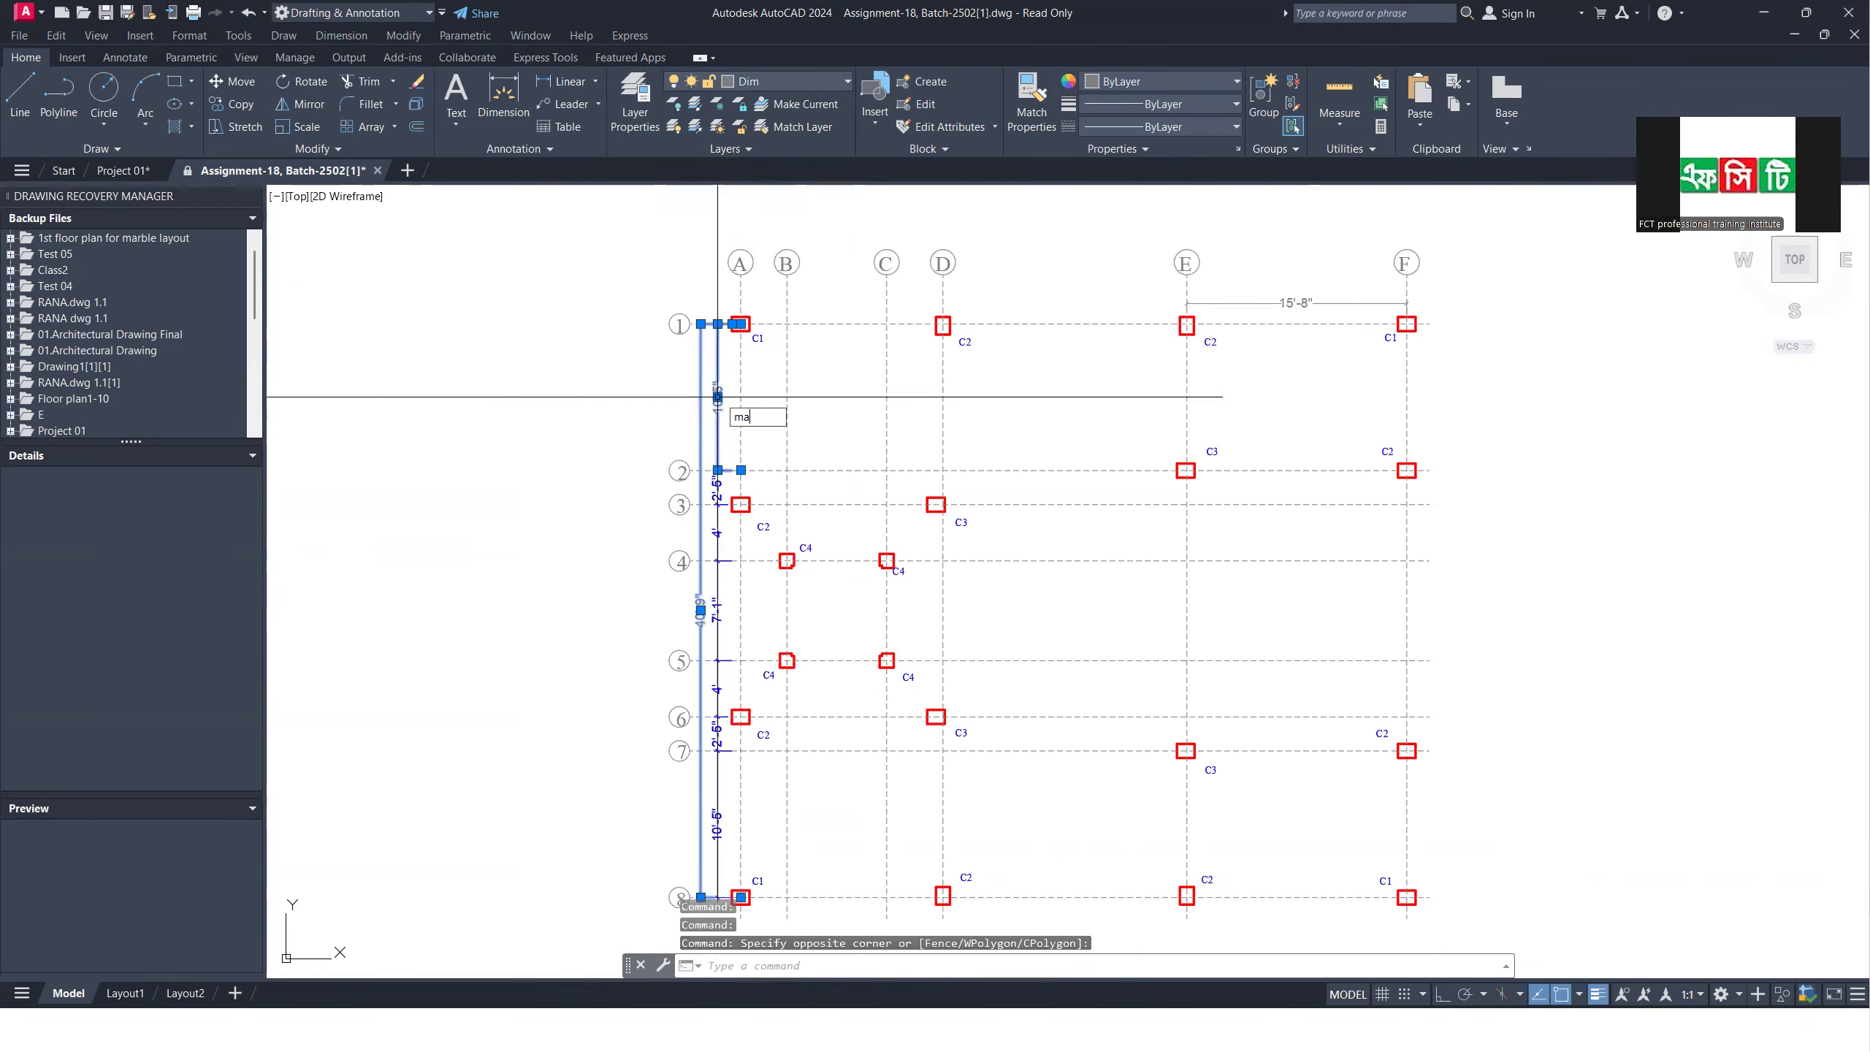
{"action": "key", "text": "Return"}
{"action": "left_click", "coordinate": [701, 381]}
{"action": "scroll", "coordinate": [727, 509], "scroll_direction": "up", "scroll_amount": 4}
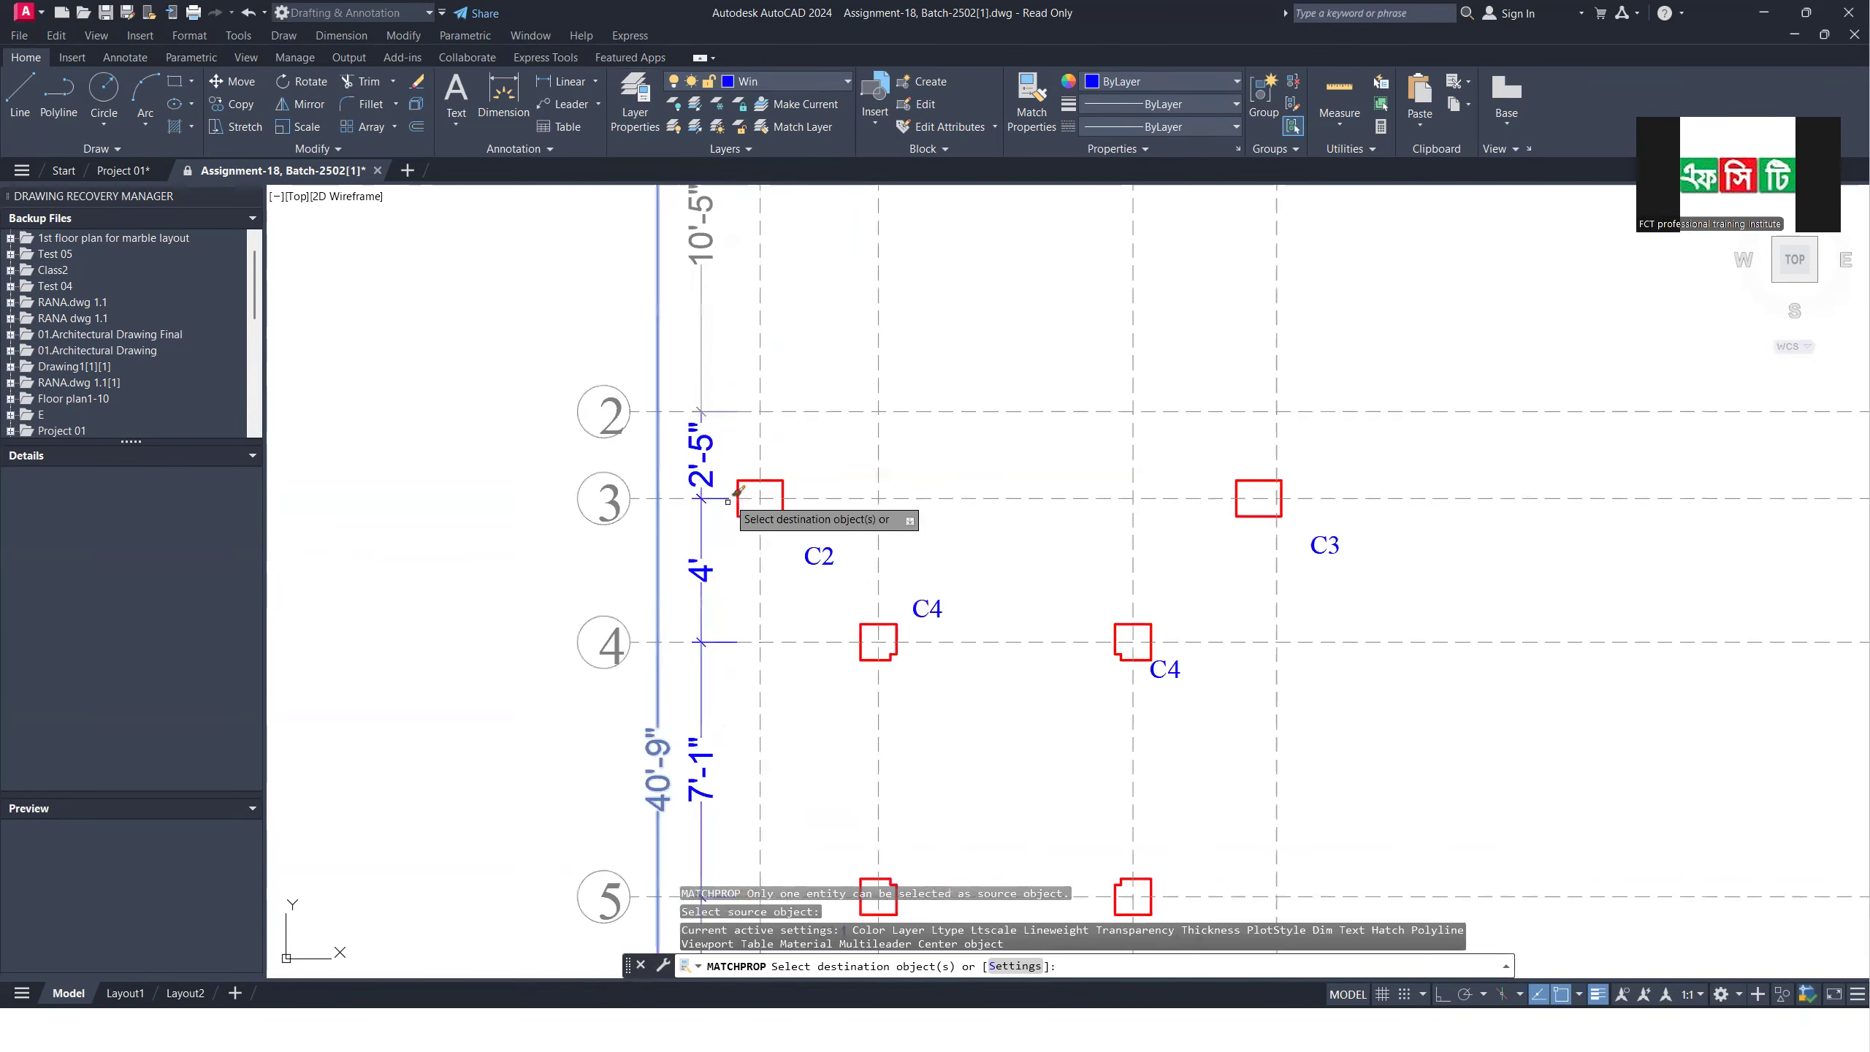
{"action": "left_click", "coordinate": [689, 558]}
{"action": "scroll", "coordinate": [710, 390], "scroll_direction": "down", "scroll_amount": 3}
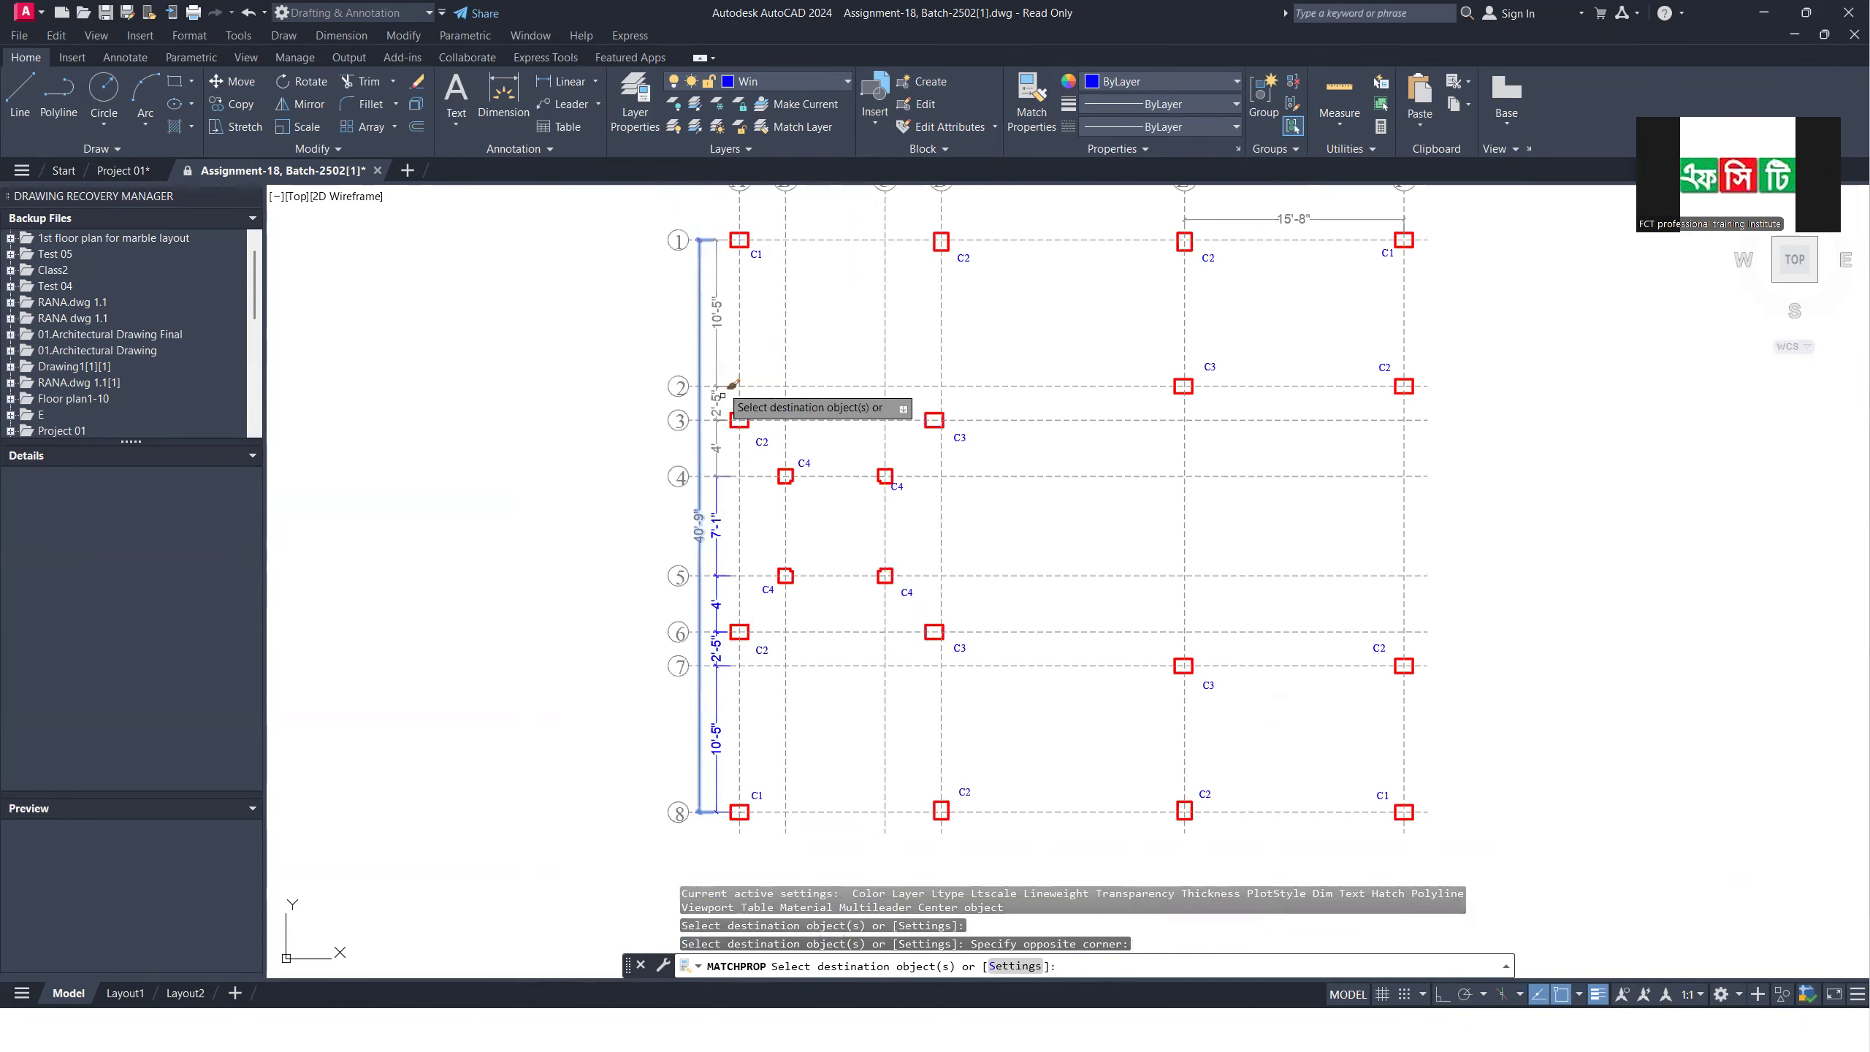
{"action": "scroll", "coordinate": [718, 459], "scroll_direction": "up", "scroll_amount": 3}
{"action": "scroll", "coordinate": [729, 343], "scroll_direction": "down", "scroll_amount": 2}
{"action": "scroll", "coordinate": [705, 547], "scroll_direction": "up", "scroll_amount": 2}
{"action": "left_click", "coordinate": [736, 531]}
{"action": "left_click", "coordinate": [713, 564]}
{"action": "scroll", "coordinate": [744, 429], "scroll_direction": "down", "scroll_amount": 2}
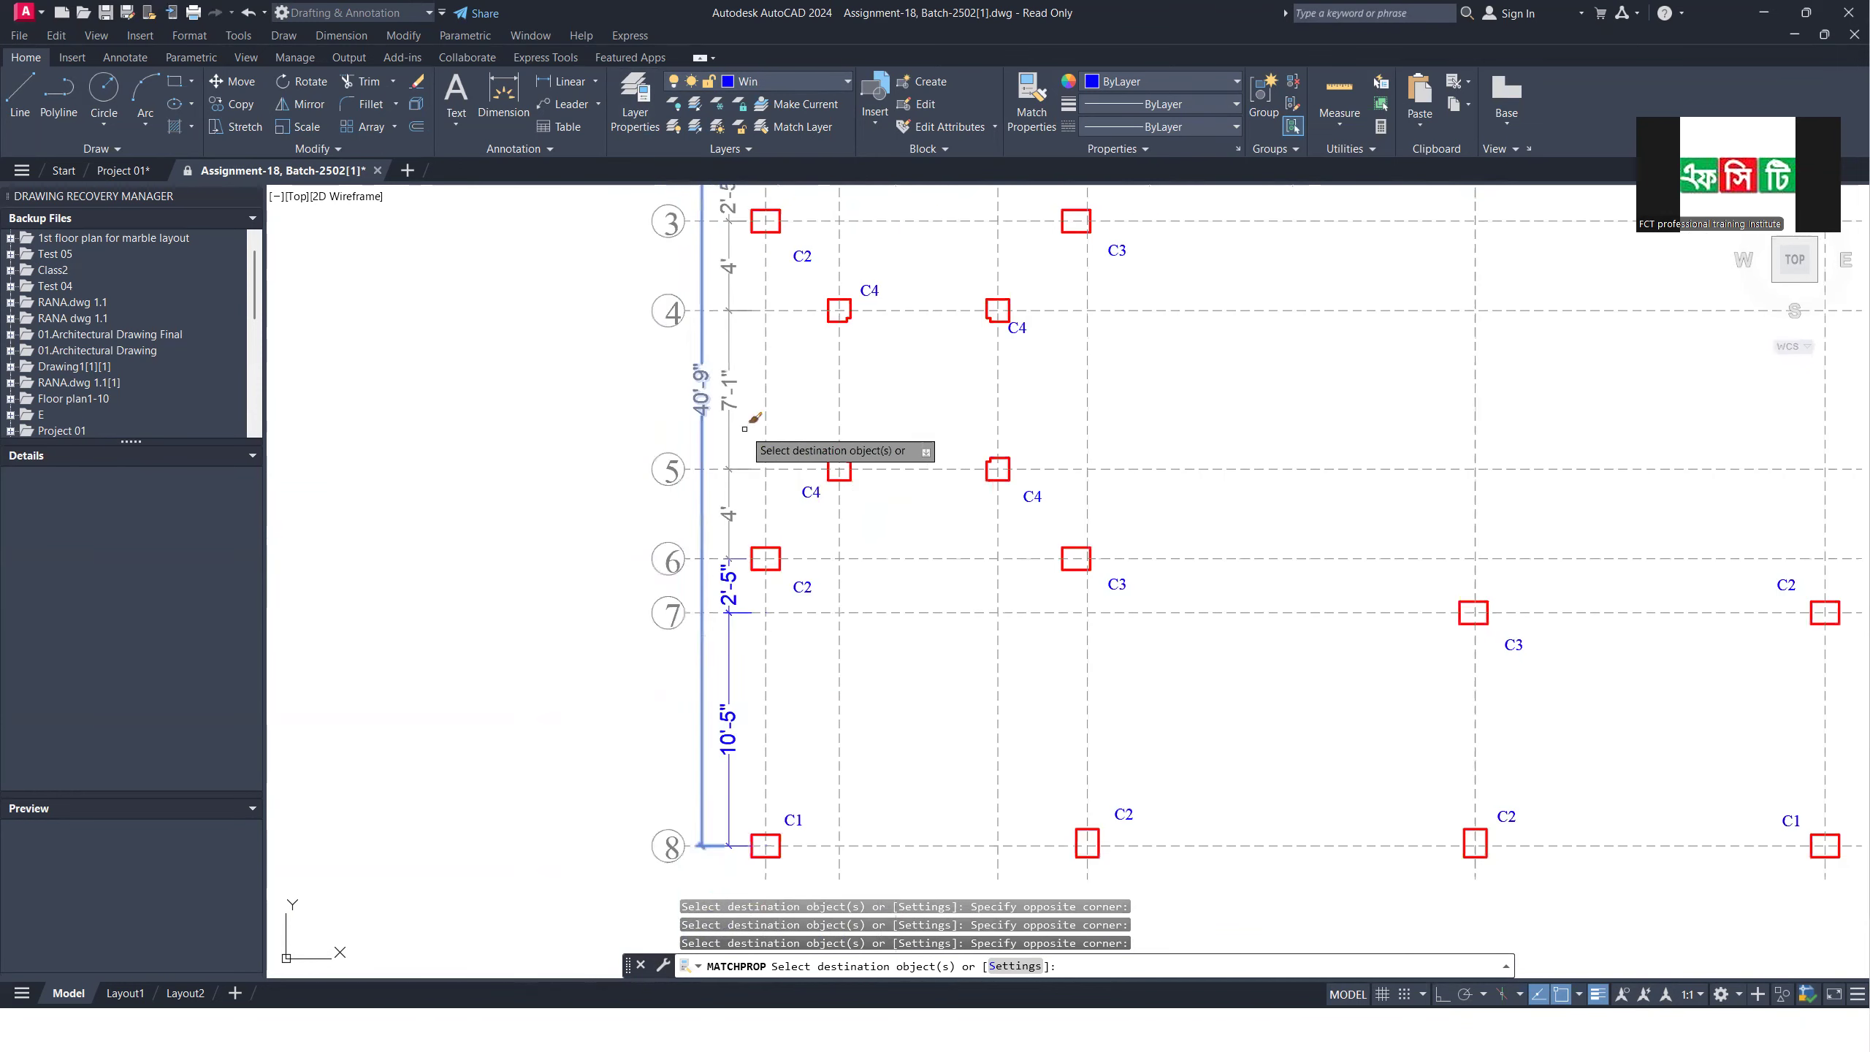
{"action": "key", "text": "Return"}
Step: Isolate the layers of the grid 6–7 and grid 5–6 vertical dimensions
{"action": "left_click", "coordinate": [724, 571]}
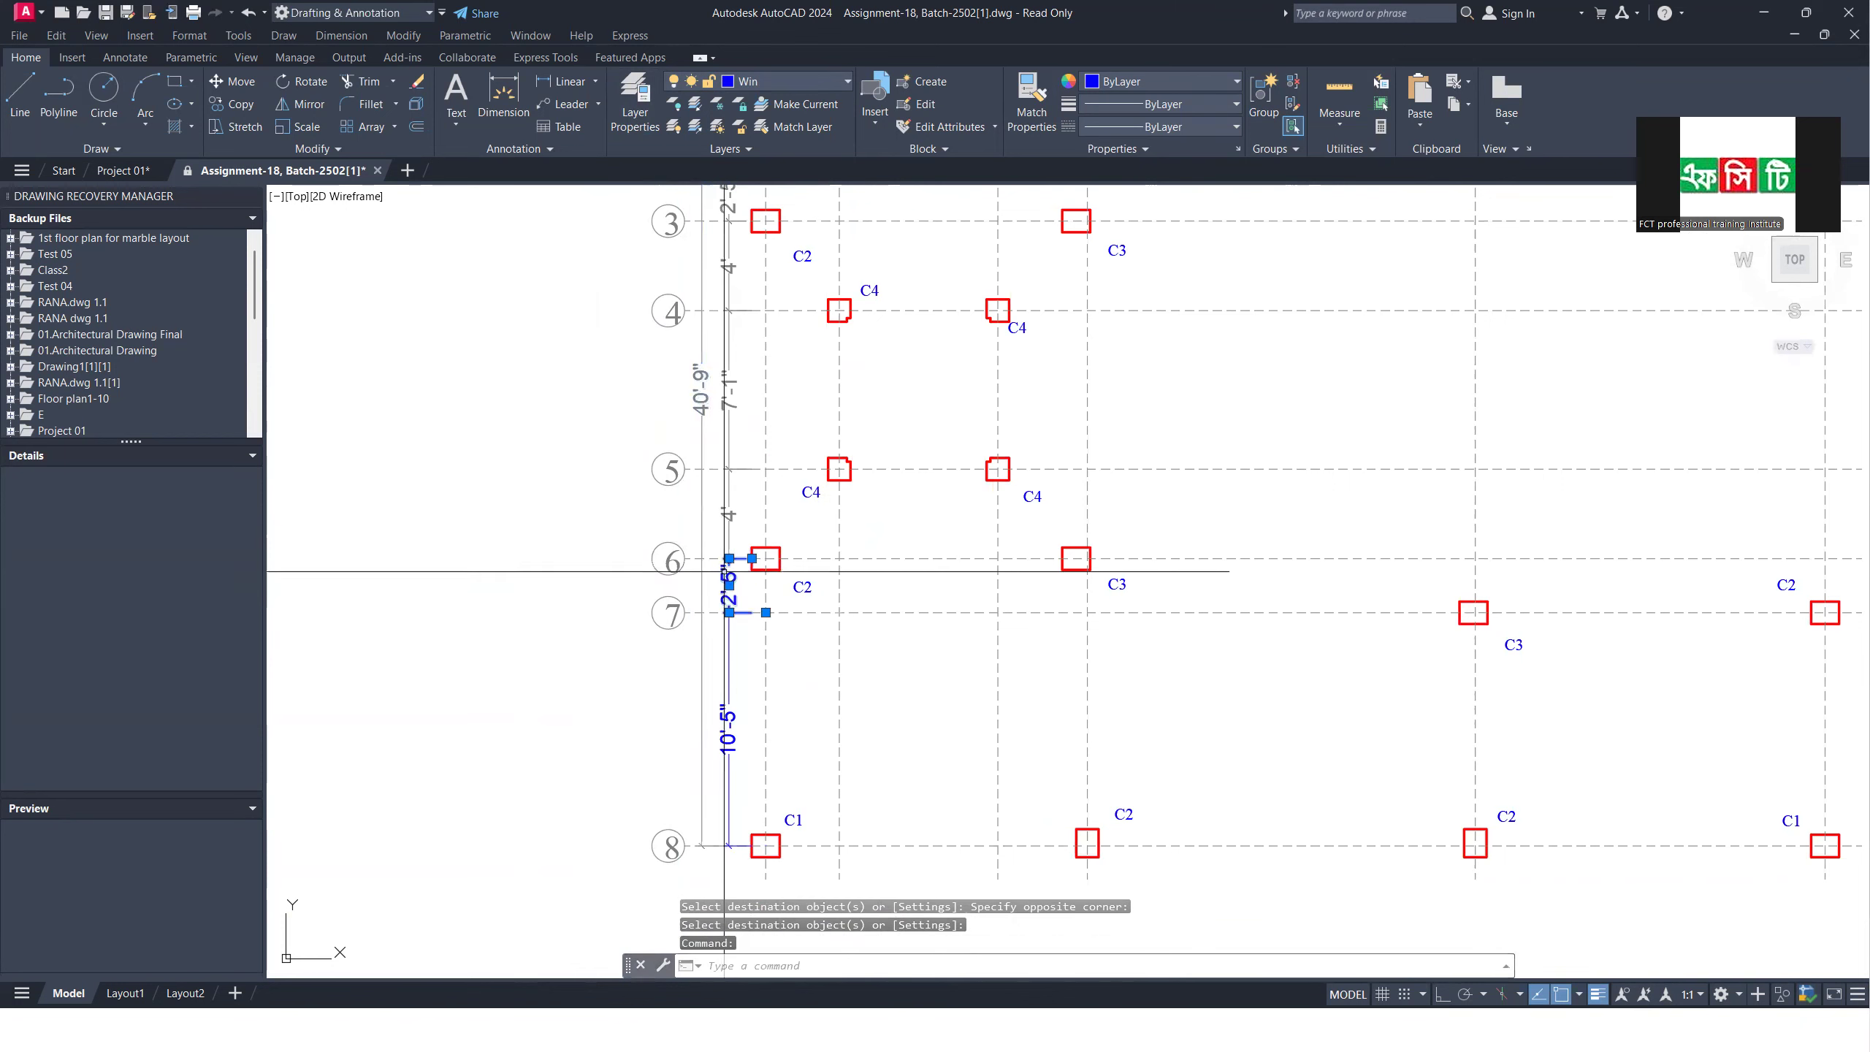
{"action": "left_click", "coordinate": [728, 504]}
{"action": "left_click", "coordinate": [694, 103]}
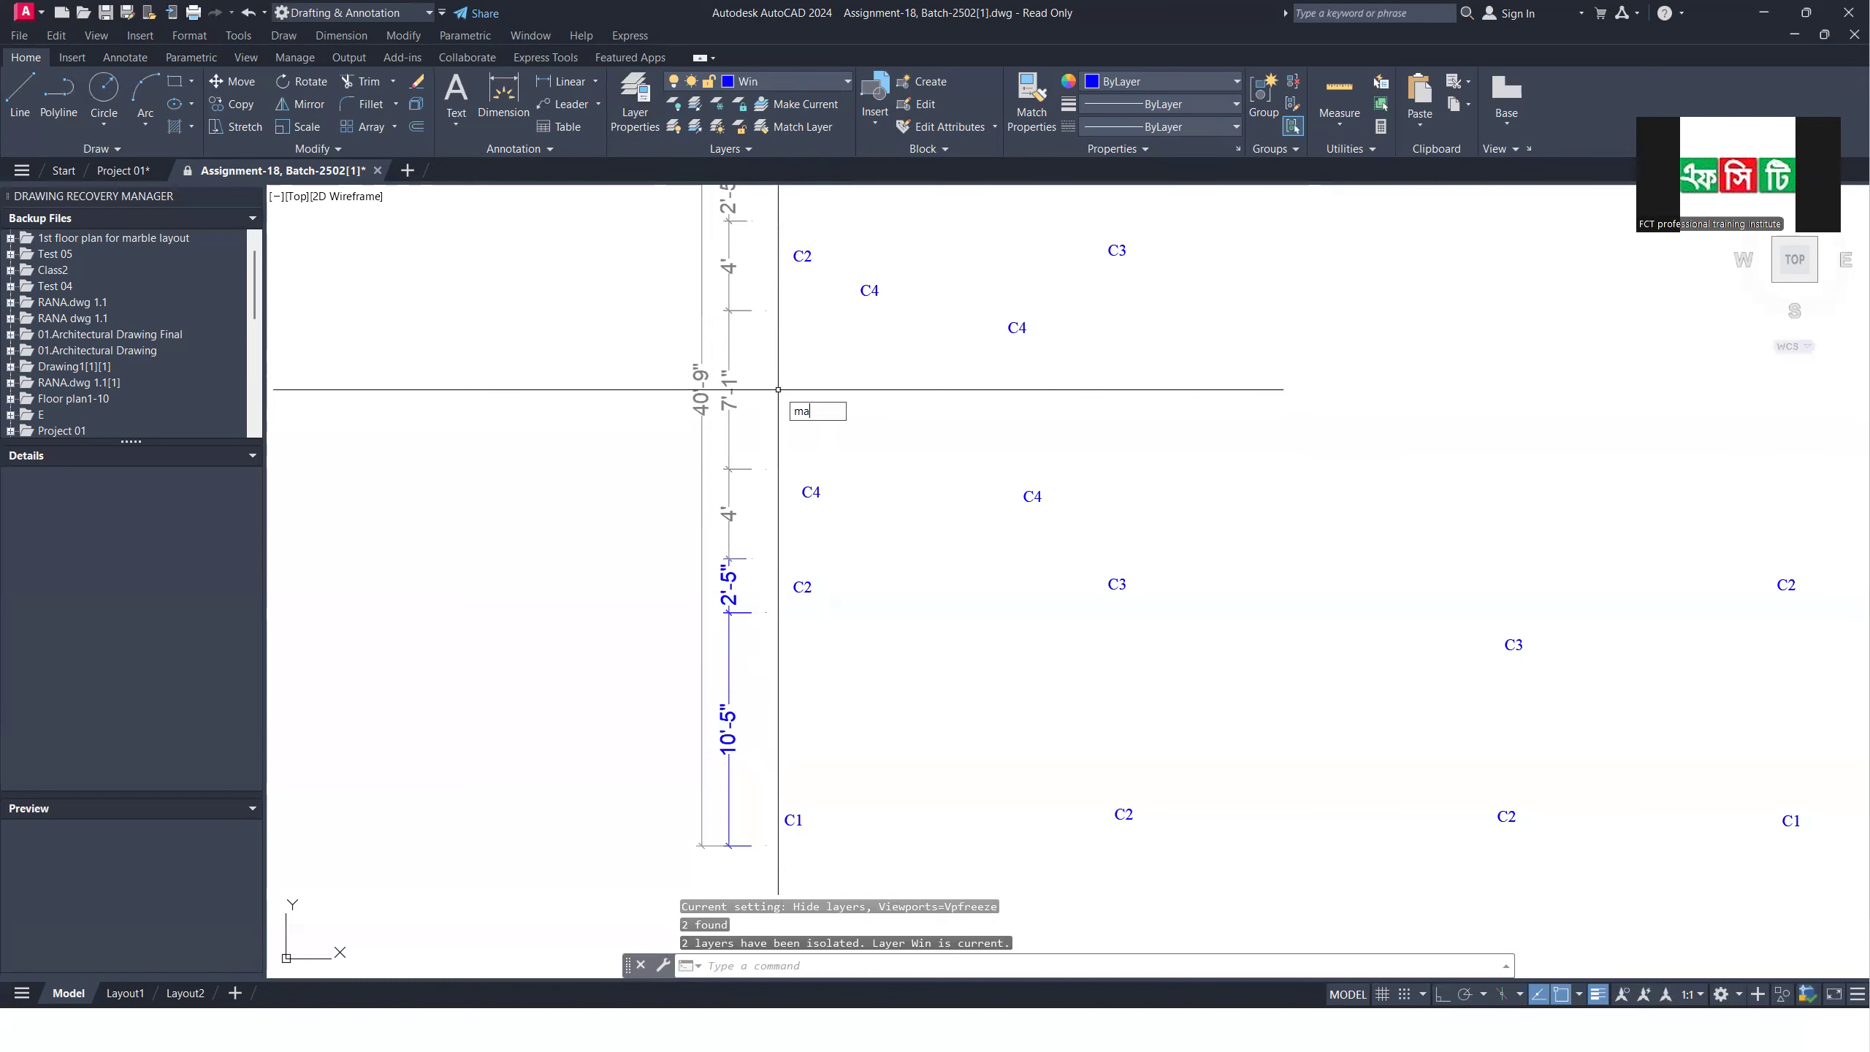
Step: Match the grid 4–5 dimension's properties onto the vertical dimensions between grid lines 6 and 8
{"action": "type", "text": "ma"}
{"action": "key", "text": "Return"}
{"action": "left_click", "coordinate": [729, 410]}
{"action": "left_click", "coordinate": [747, 567]}
{"action": "left_click", "coordinate": [674, 783]}
{"action": "key", "text": "Return"}
Step: Unisolate the layers to restore the full column layout
{"action": "scroll", "coordinate": [1043, 547], "scroll_direction": "down", "scroll_amount": 5}
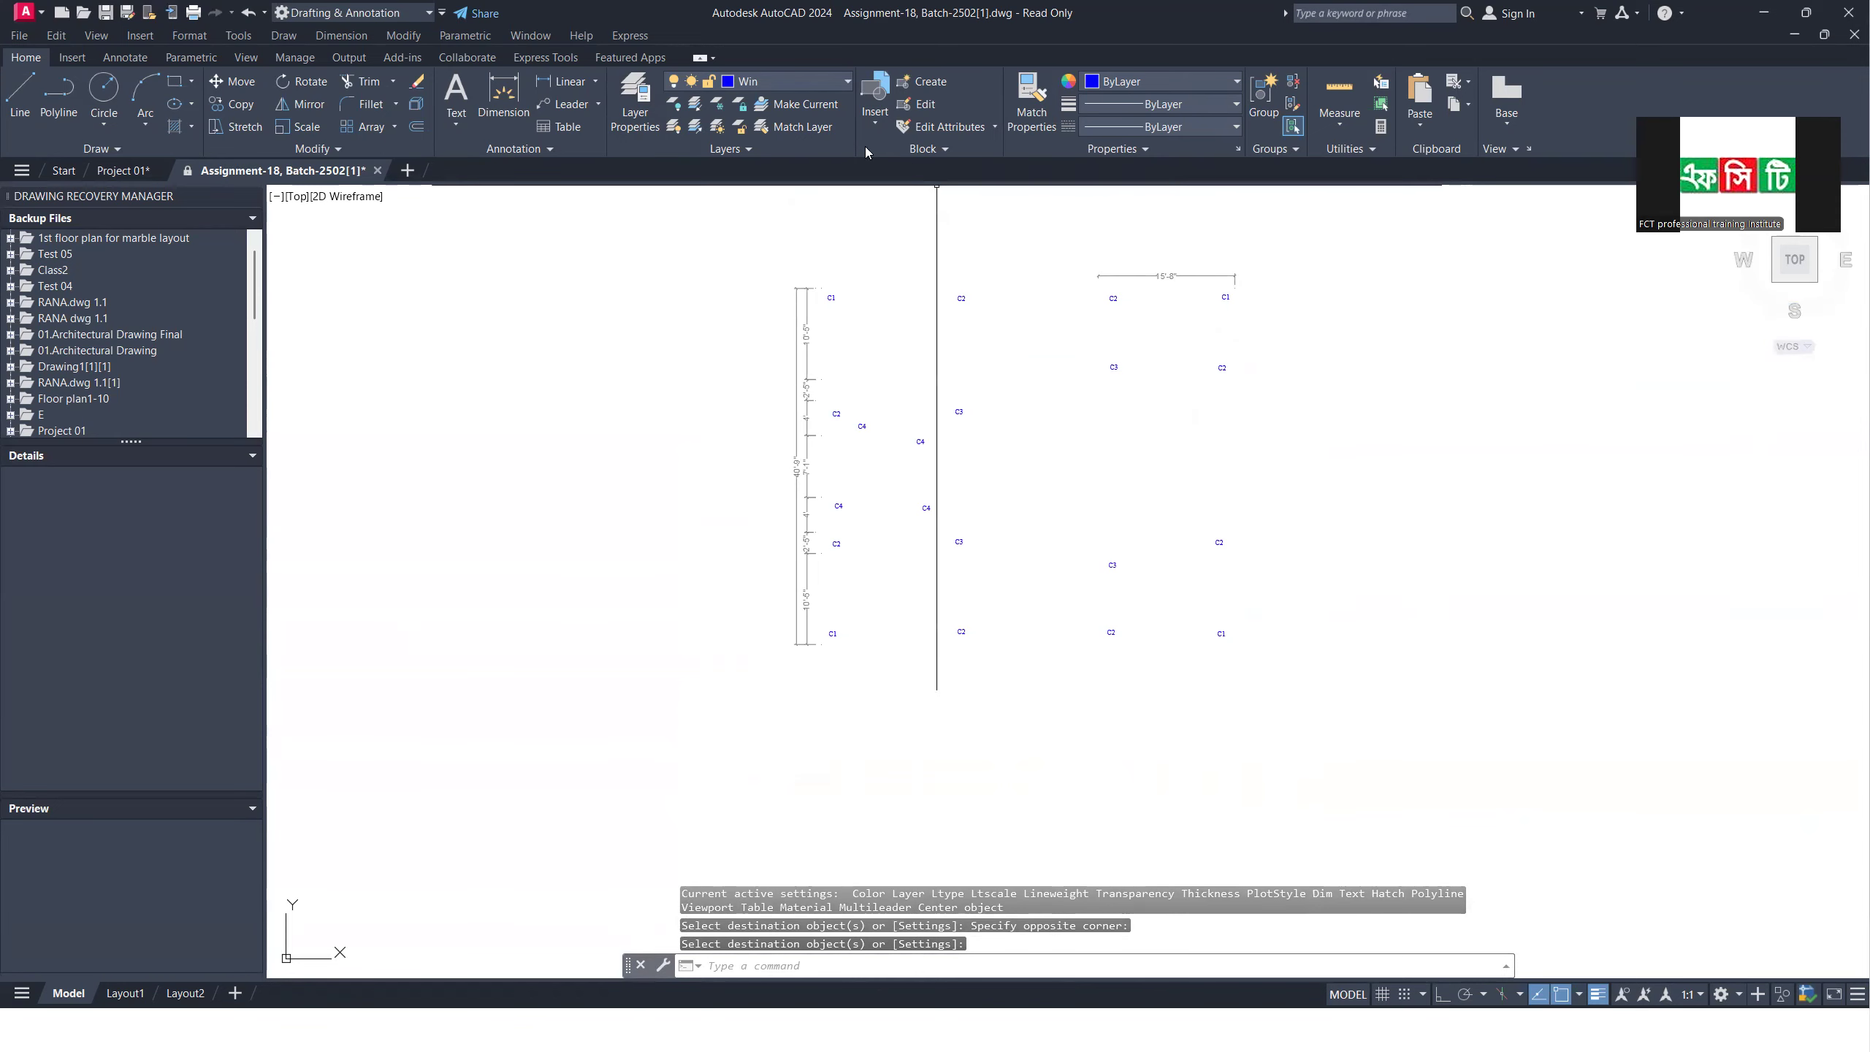
{"action": "left_click", "coordinate": [694, 126]}
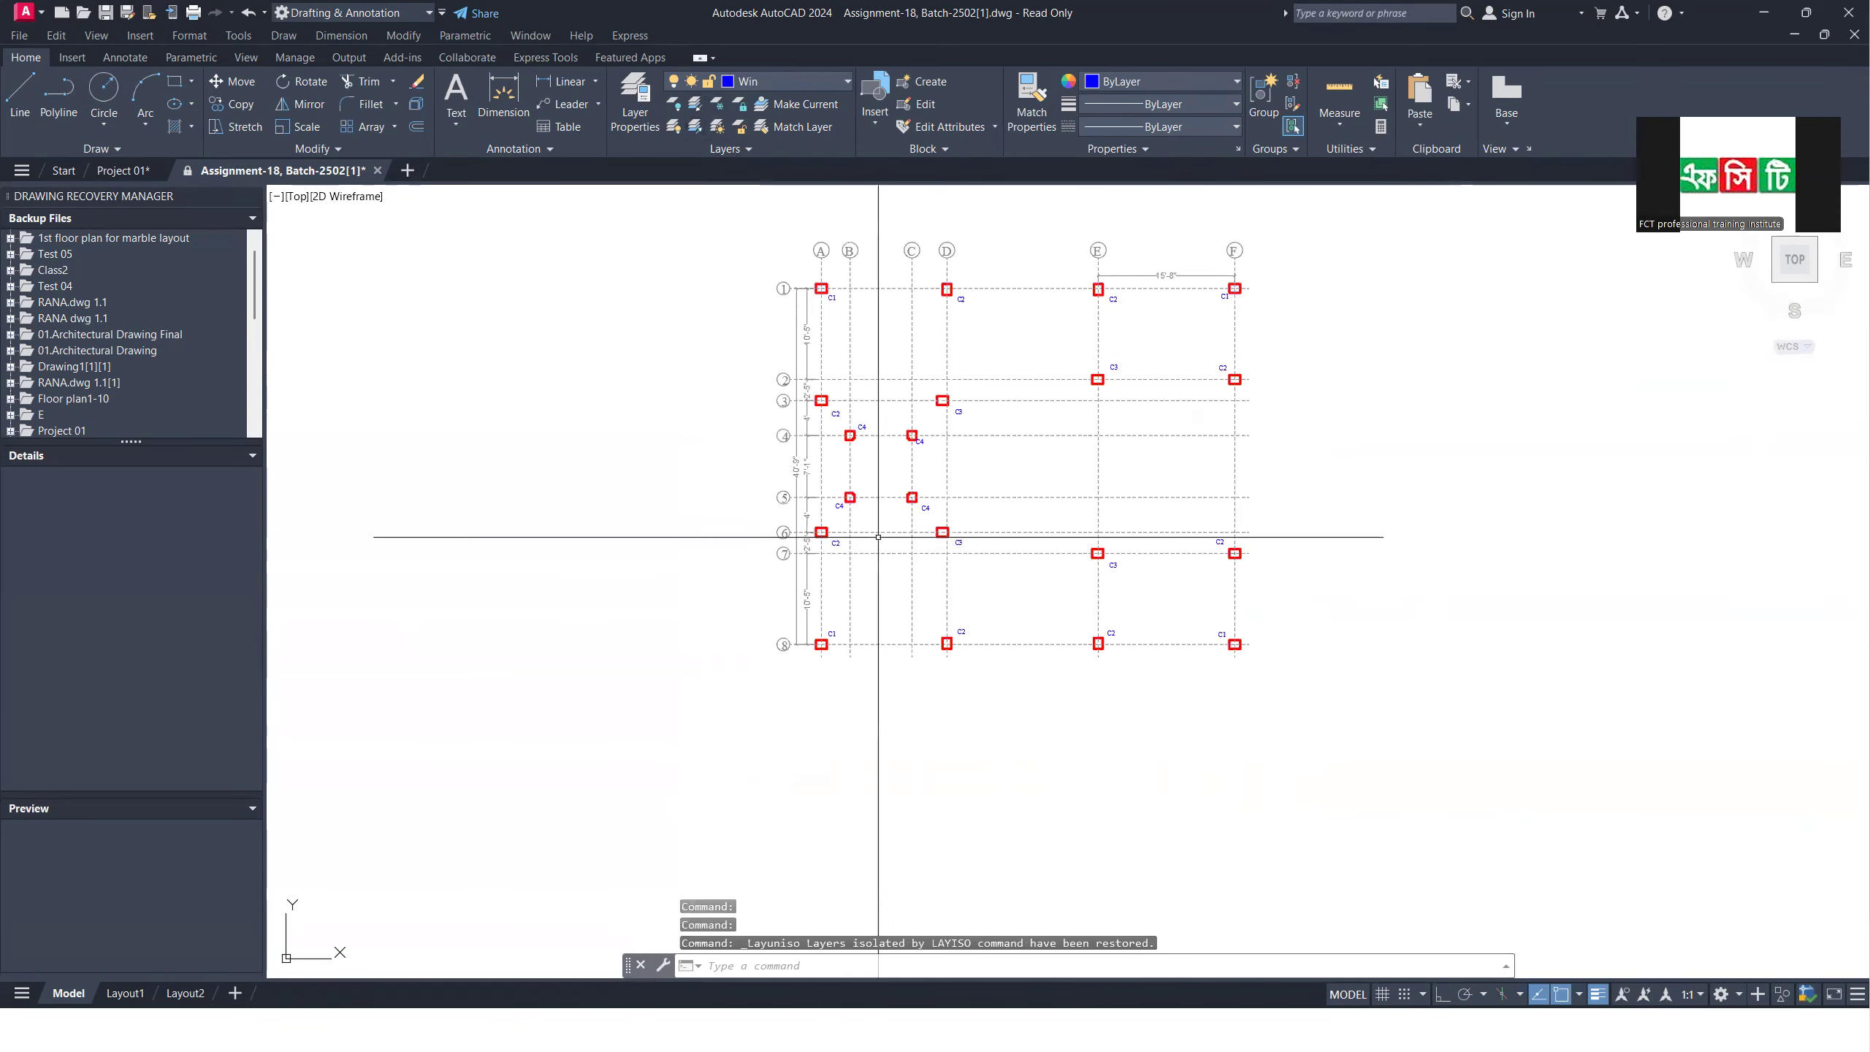
{"action": "scroll", "coordinate": [798, 368], "scroll_direction": "up", "scroll_amount": 3}
{"action": "key", "text": "Escape"}
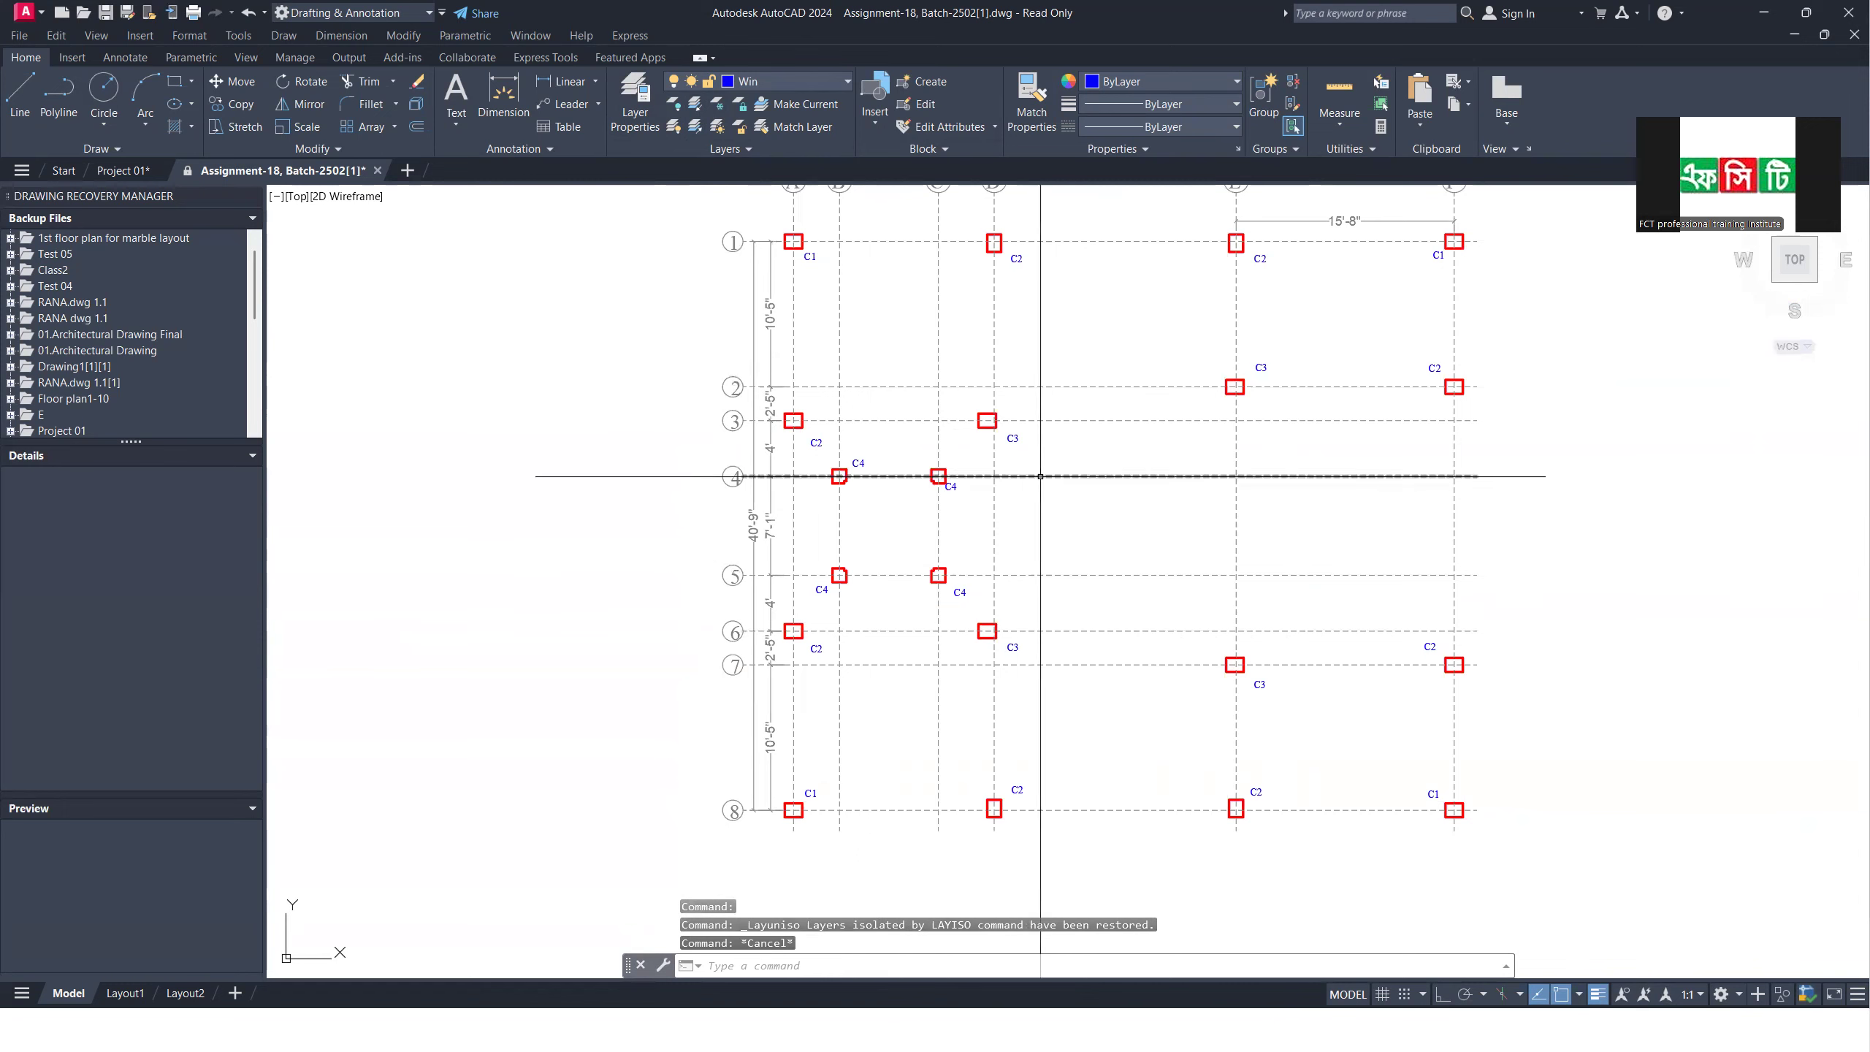
Step: Zoom to the drawing extents and close the Assignment-18 drawing
{"action": "scroll", "coordinate": [883, 471], "scroll_direction": "down", "scroll_amount": 5}
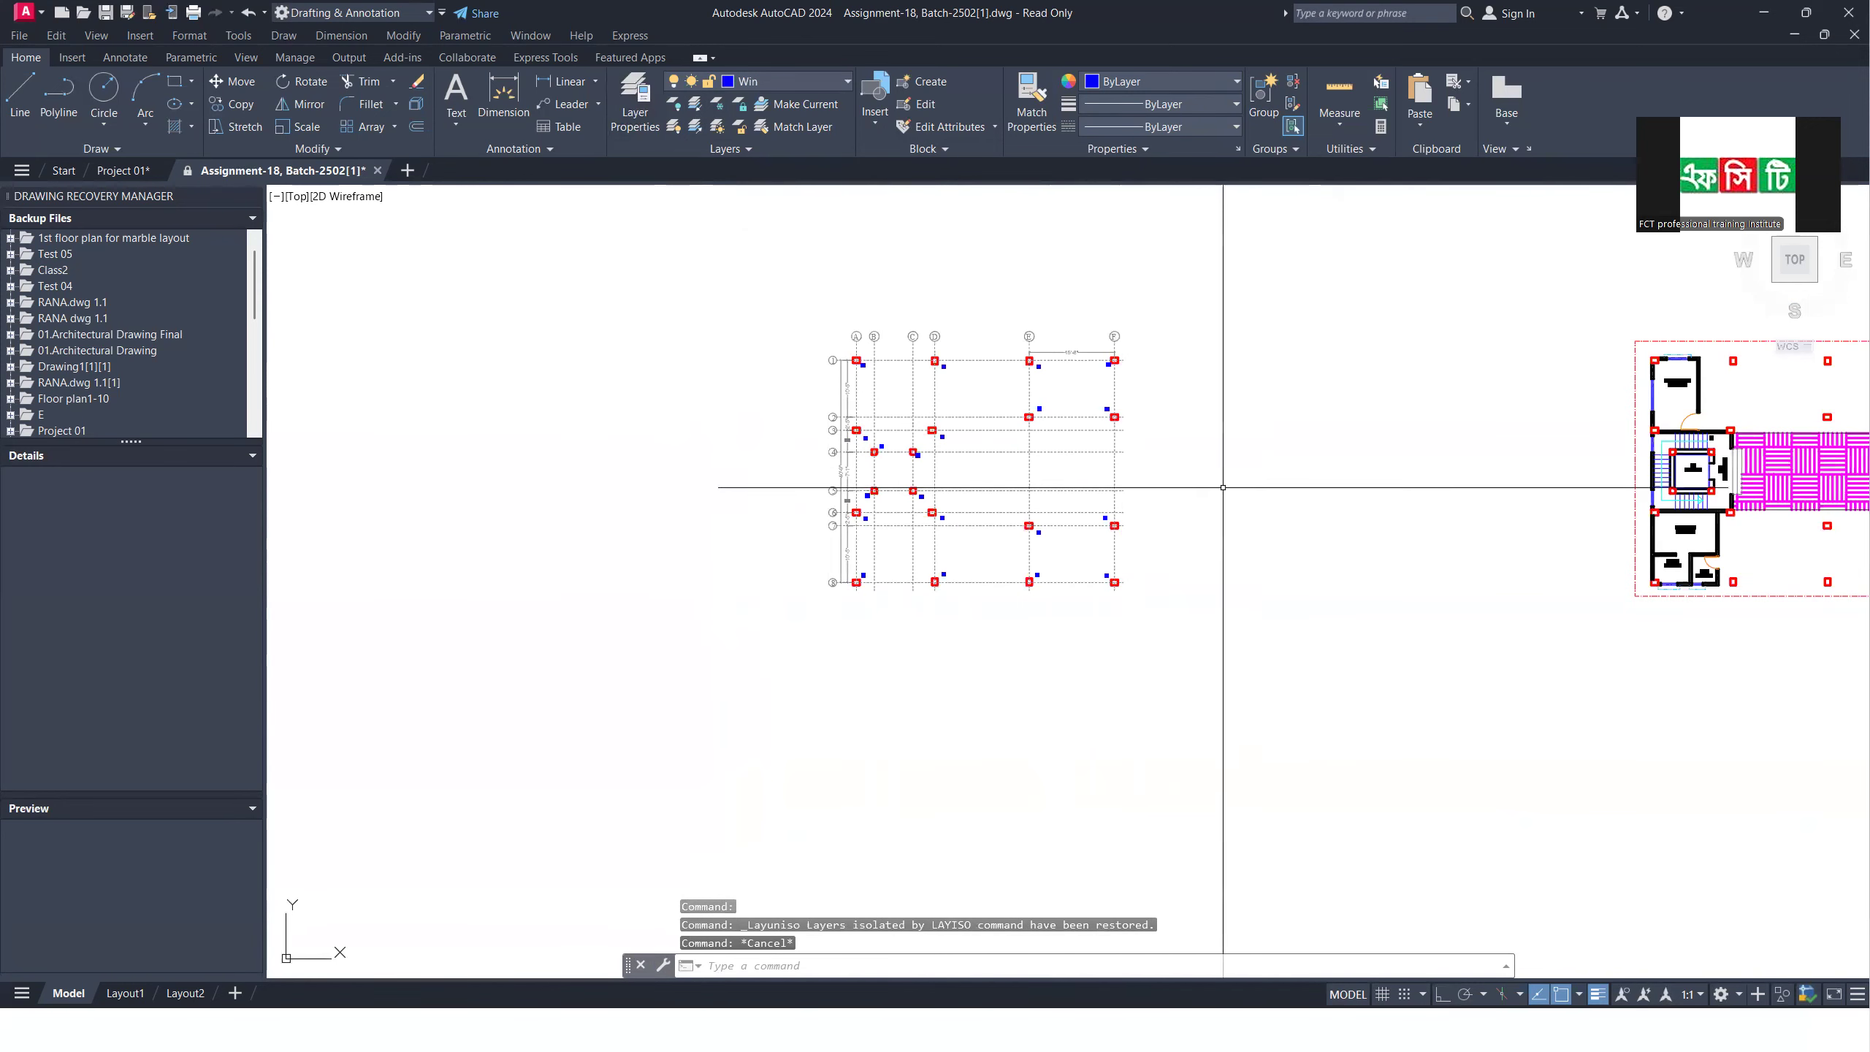
{"action": "scroll", "coordinate": [1324, 471], "scroll_direction": "down", "scroll_amount": 2}
{"action": "middle_click_drag", "start_coordinate": [1373, 460], "coordinate": [801, 569]}
{"action": "middle_click", "coordinate": [801, 569]}
{"action": "middle_click", "coordinate": [801, 569]}
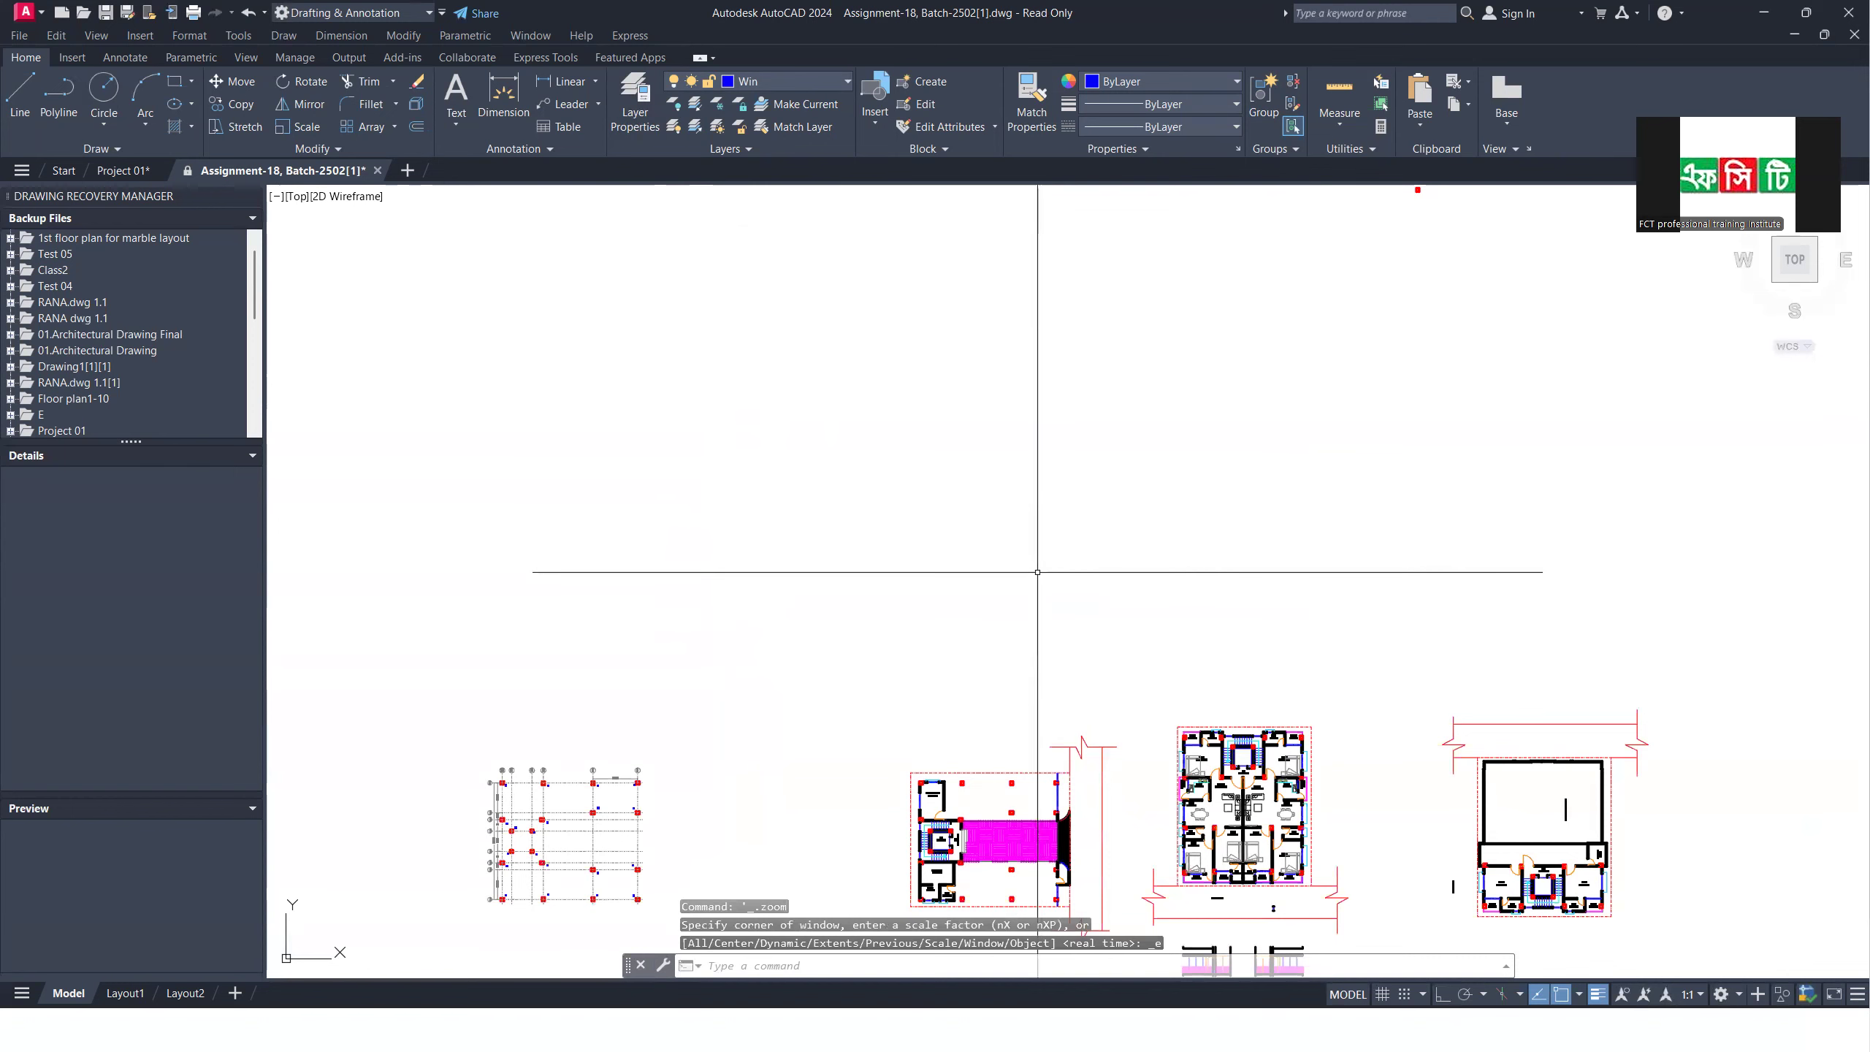
{"action": "key", "text": "Escape"}
{"action": "key", "text": "Escape"}
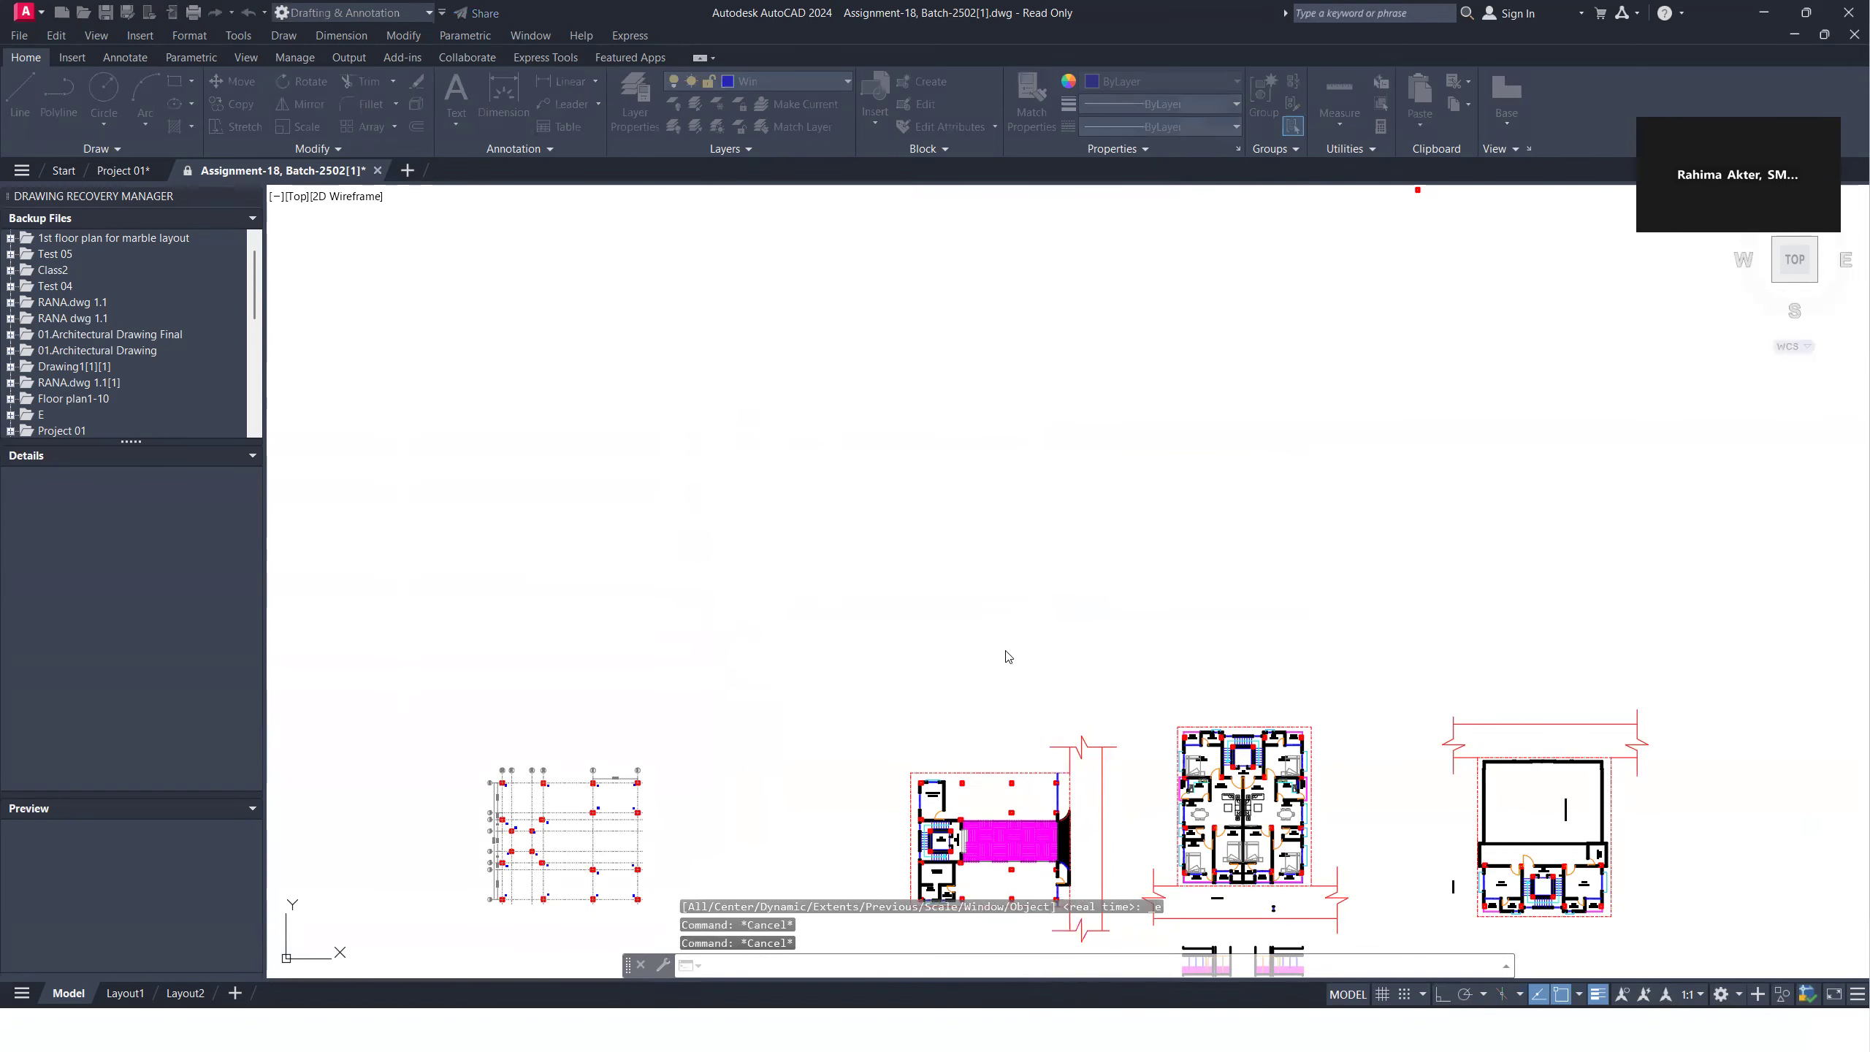
{"action": "left_click", "coordinate": [1029, 582]}
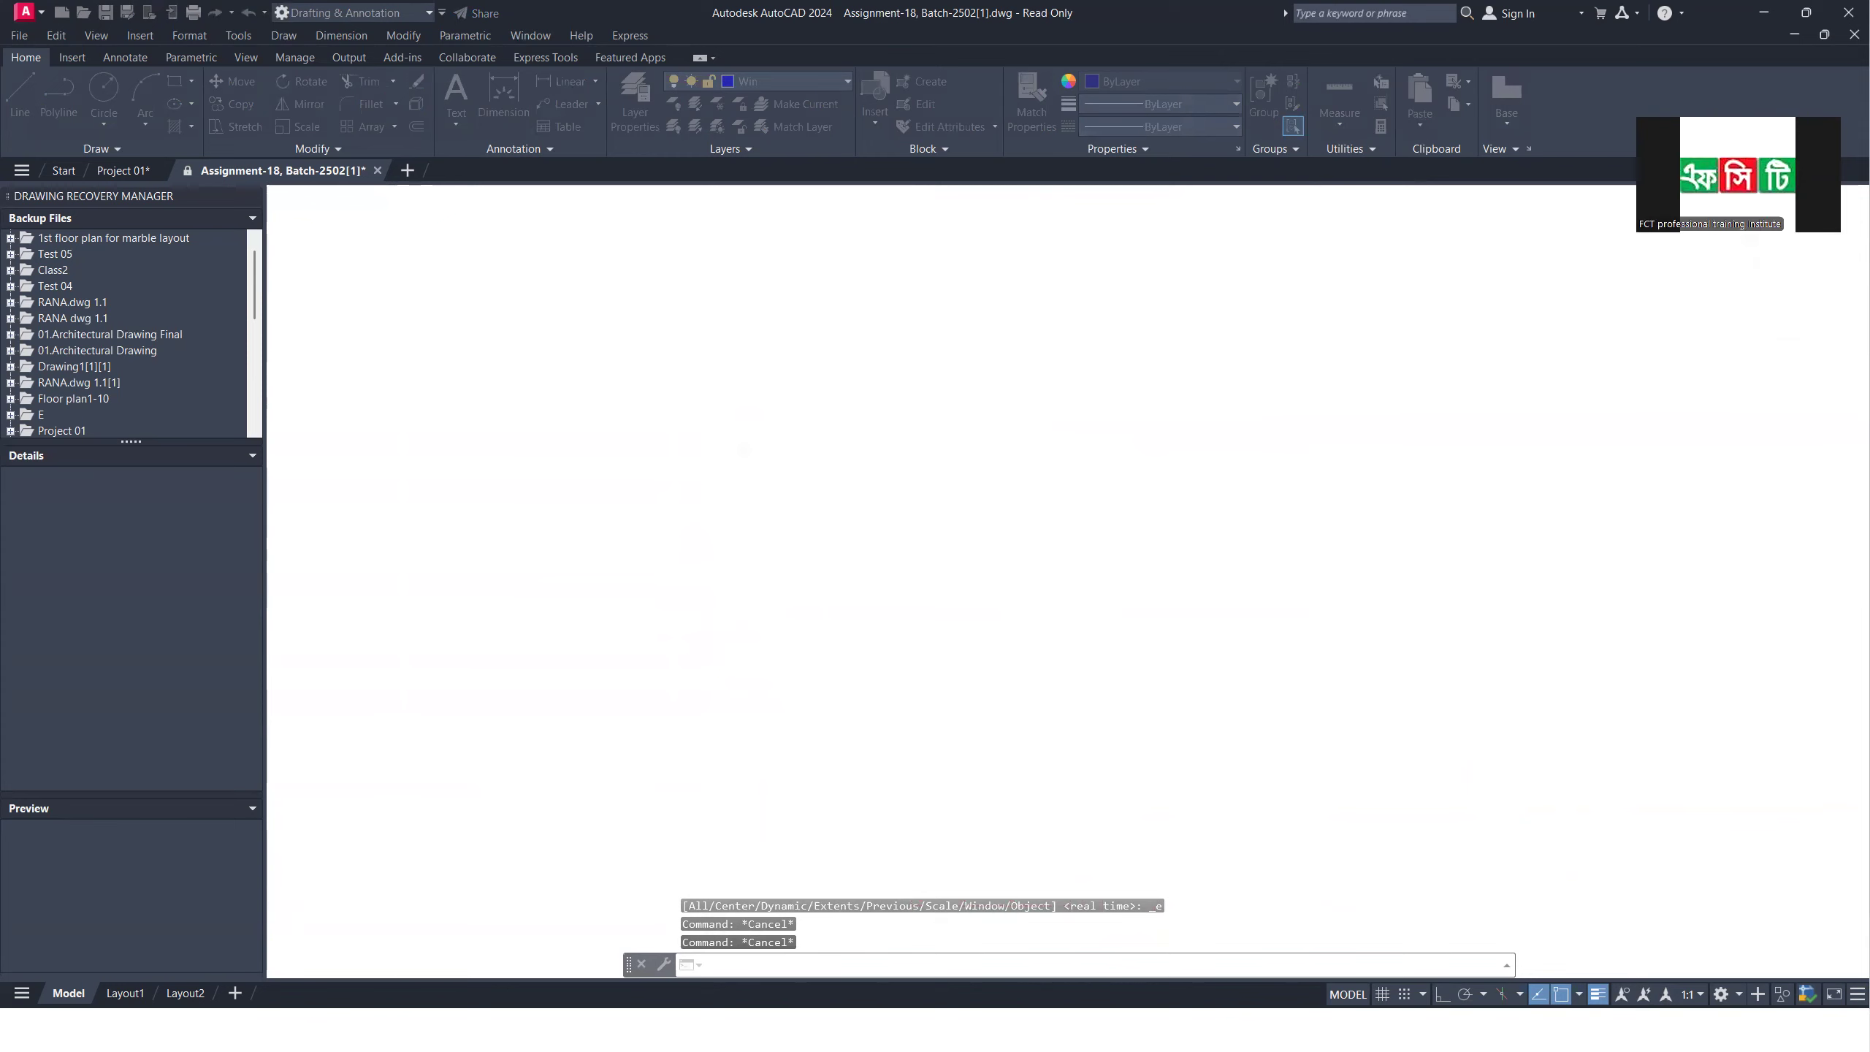
Step: Examine the ground floor plan and the neighbouring plans and layouts in the Project 01 drawing
{"action": "scroll", "coordinate": [939, 682], "scroll_direction": "down", "scroll_amount": 6}
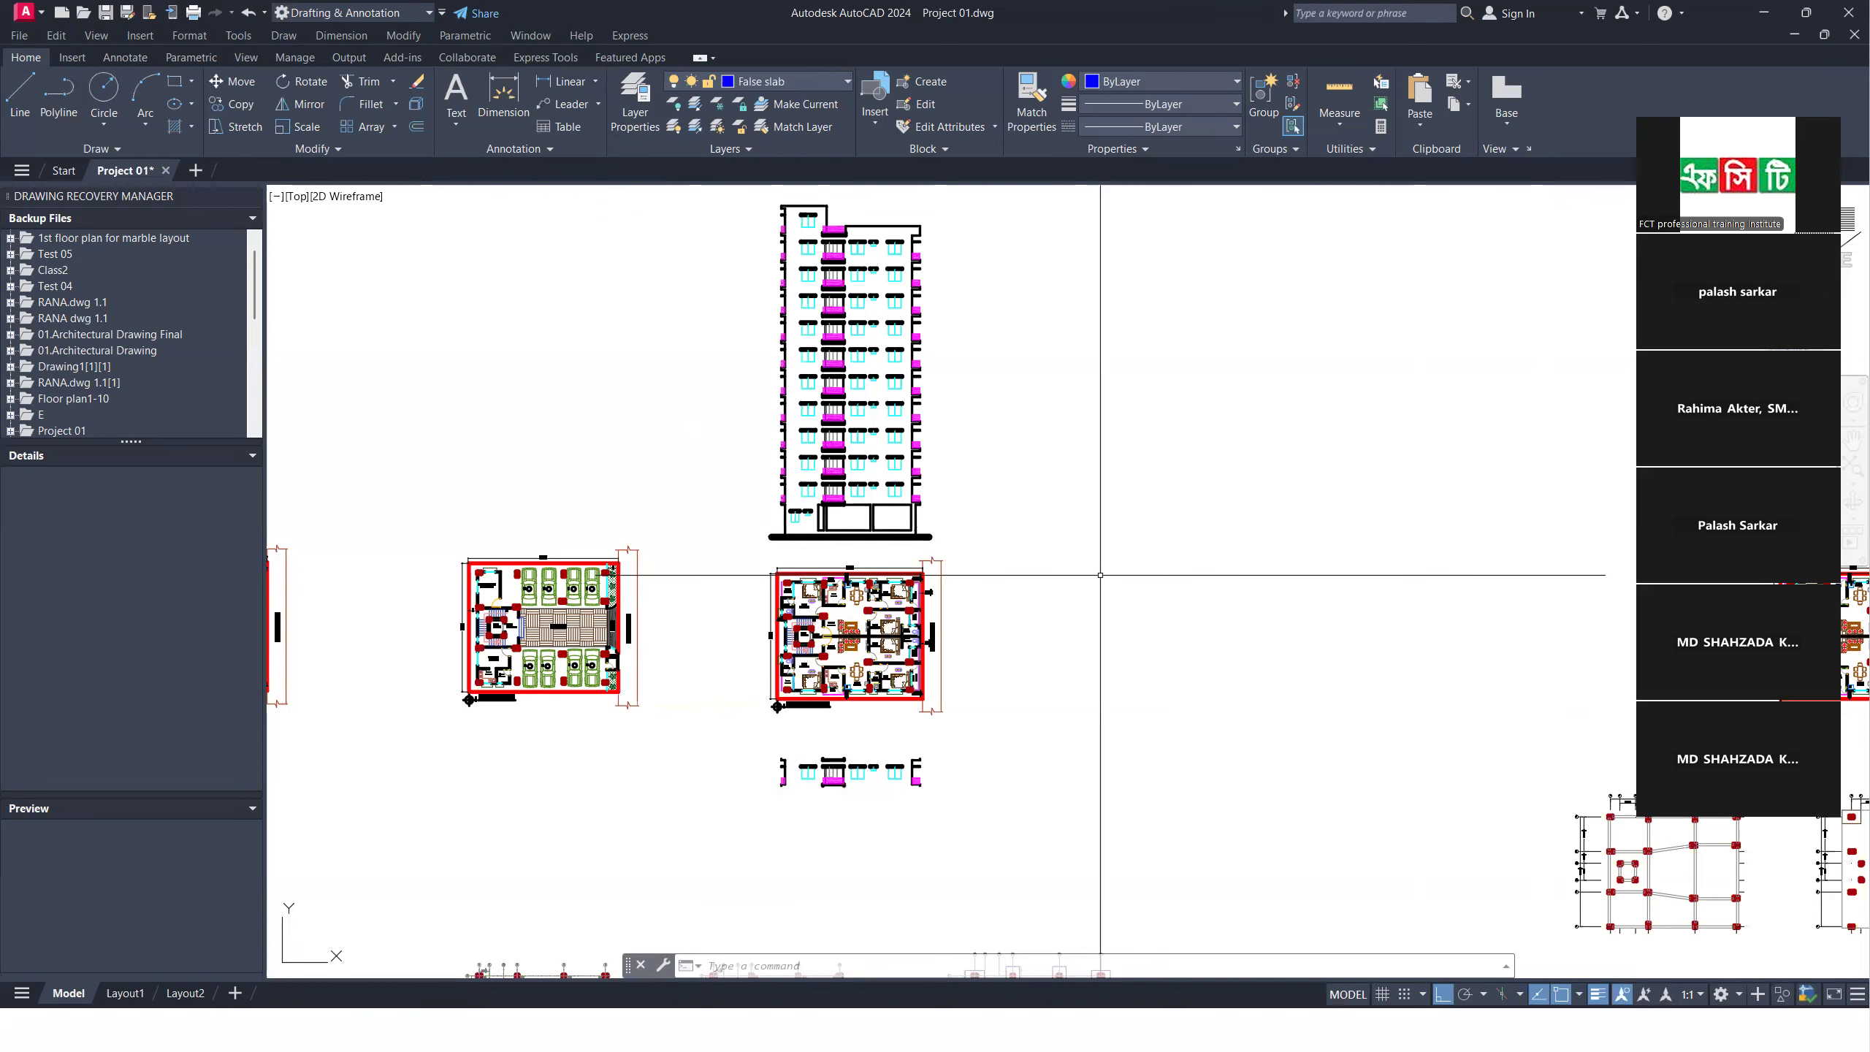
{"action": "scroll", "coordinate": [587, 609], "scroll_direction": "up", "scroll_amount": 4}
{"action": "middle_click_drag", "start_coordinate": [559, 618], "coordinate": [869, 528]}
{"action": "scroll", "coordinate": [623, 519], "scroll_direction": "up", "scroll_amount": 2}
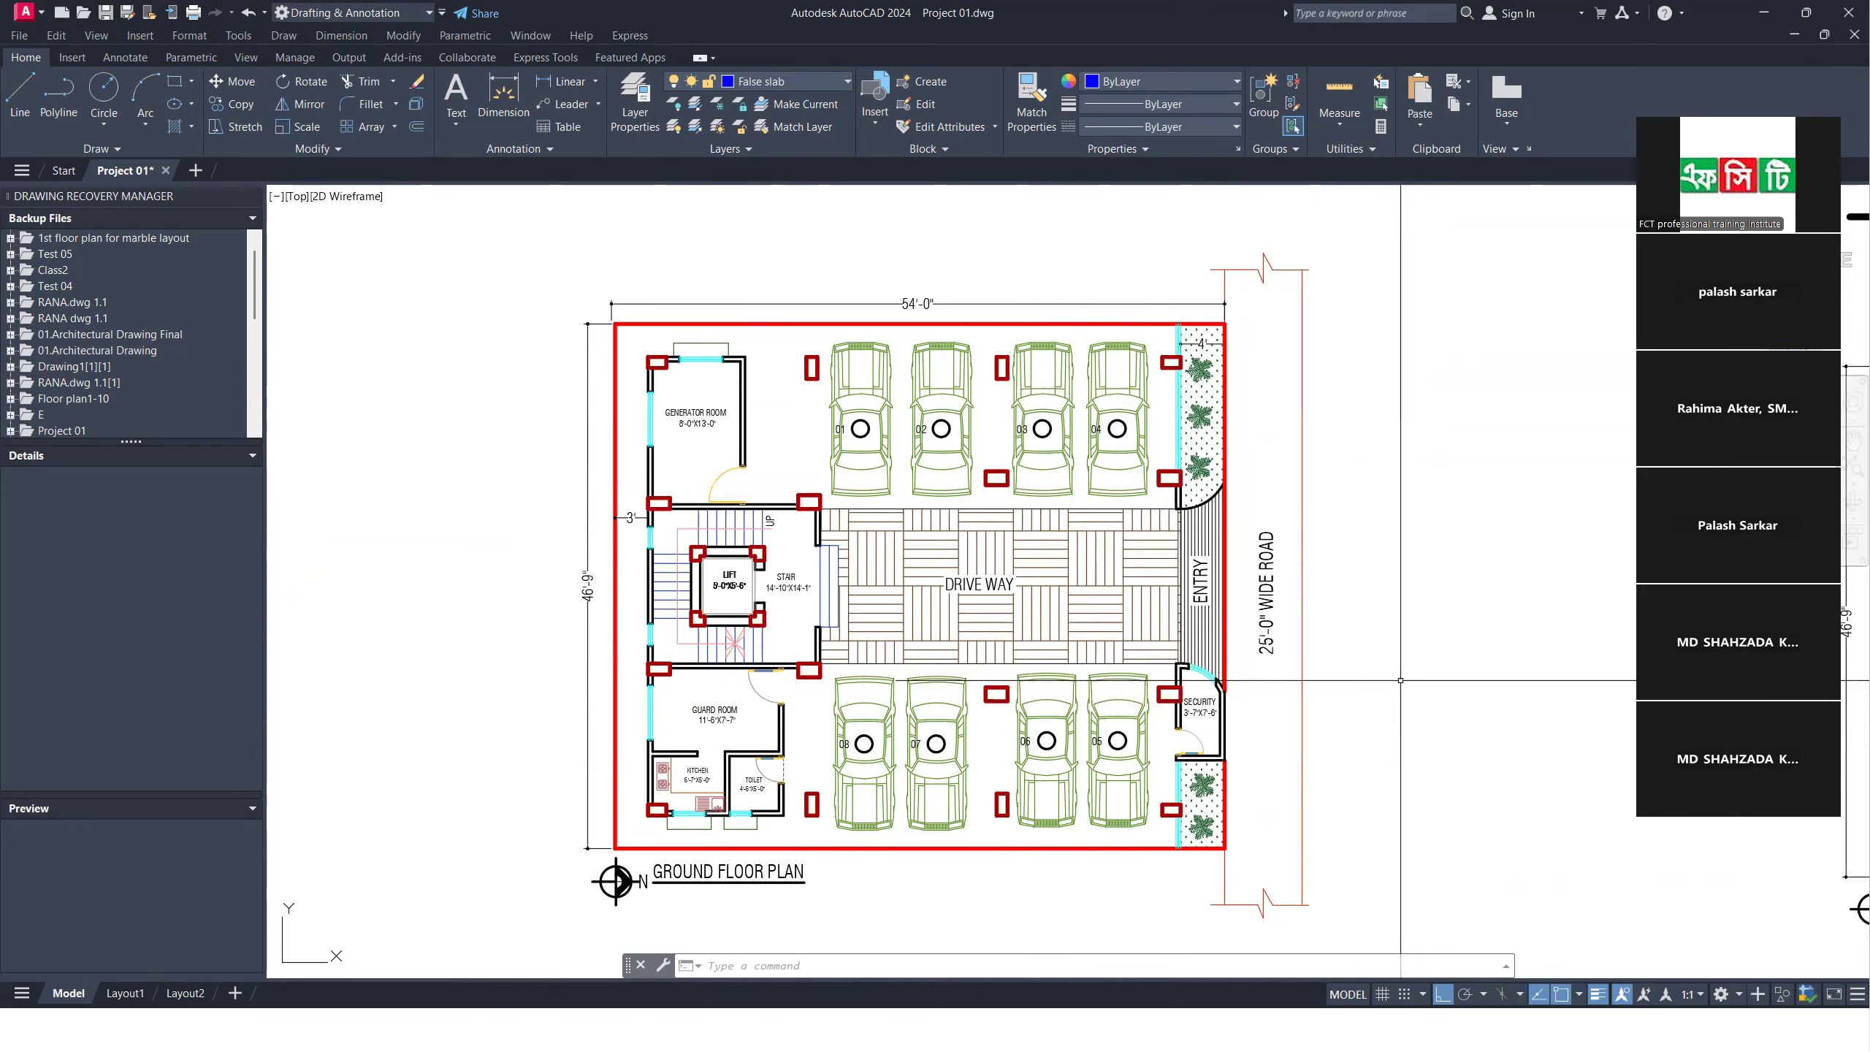
{"action": "scroll", "coordinate": [1400, 680], "scroll_direction": "down", "scroll_amount": 3}
{"action": "scroll", "coordinate": [1077, 618], "scroll_direction": "up", "scroll_amount": 1}
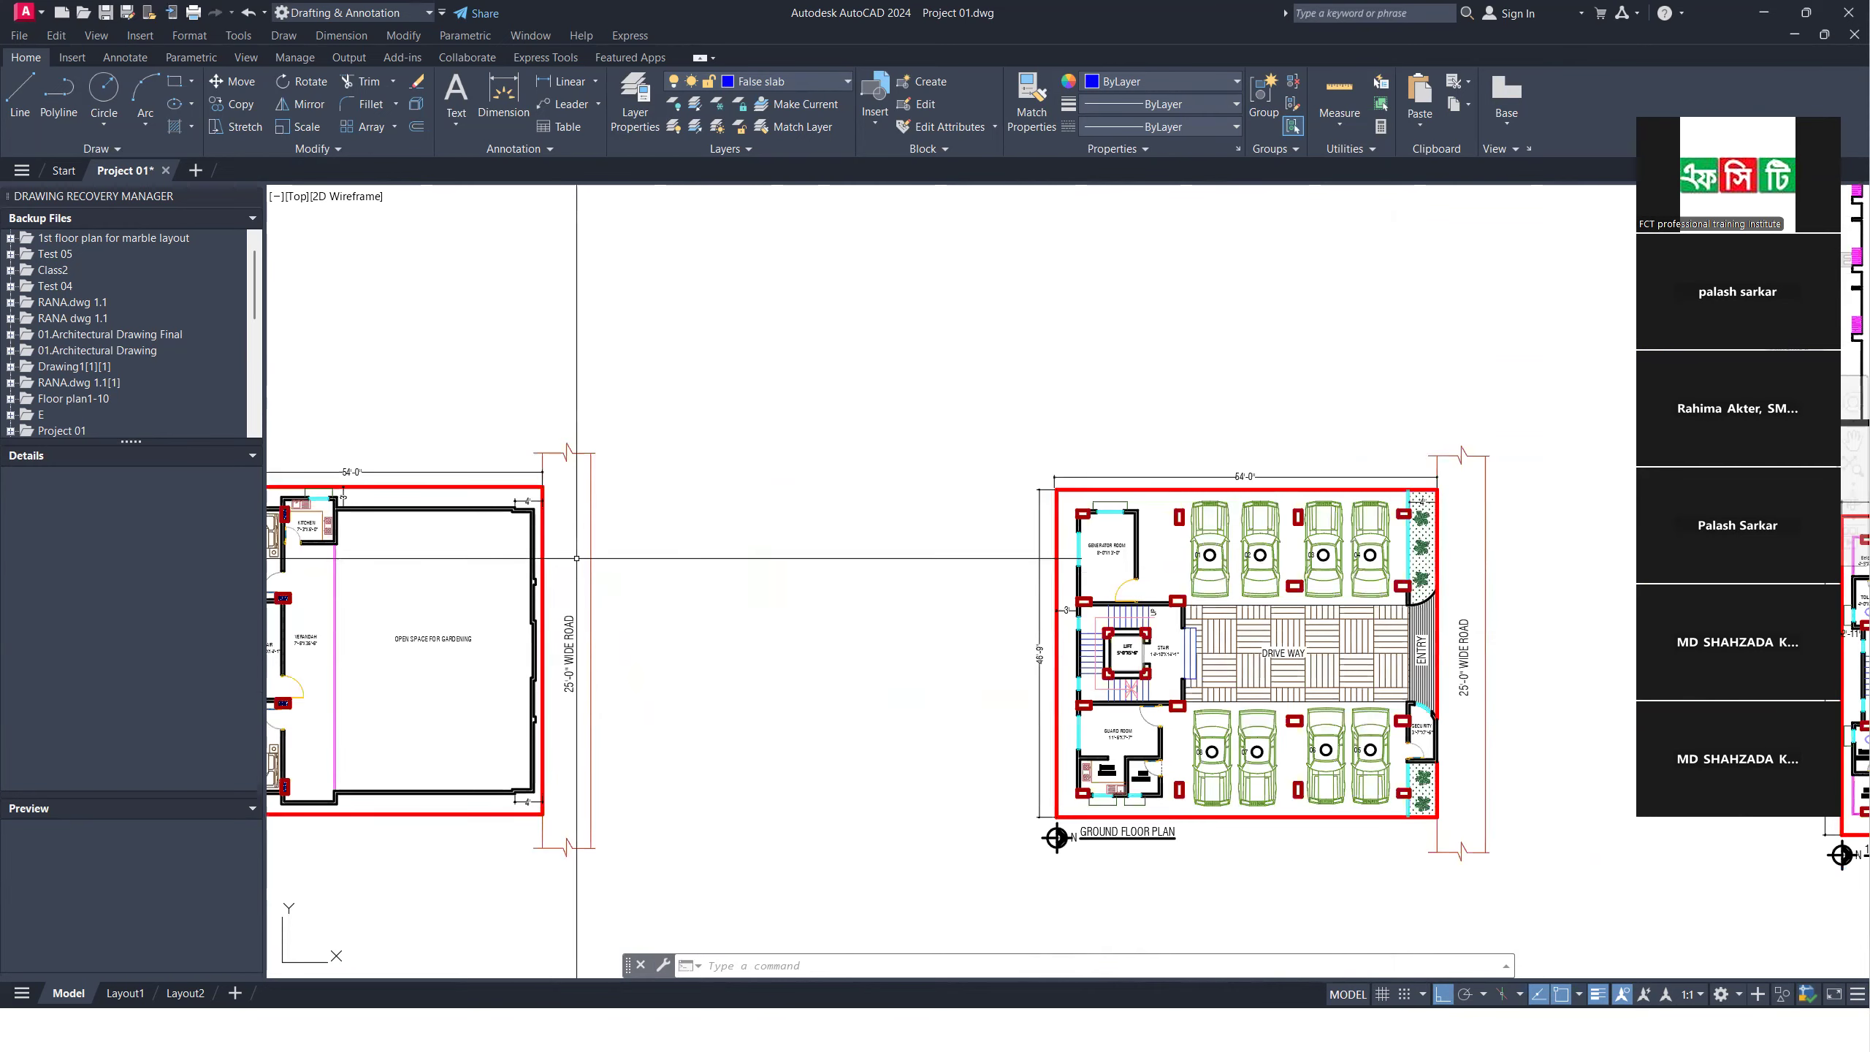
{"action": "scroll", "coordinate": [577, 557], "scroll_direction": "down", "scroll_amount": 3}
{"action": "scroll", "coordinate": [1016, 525], "scroll_direction": "up", "scroll_amount": 1}
{"action": "scroll", "coordinate": [834, 520], "scroll_direction": "down", "scroll_amount": 3}
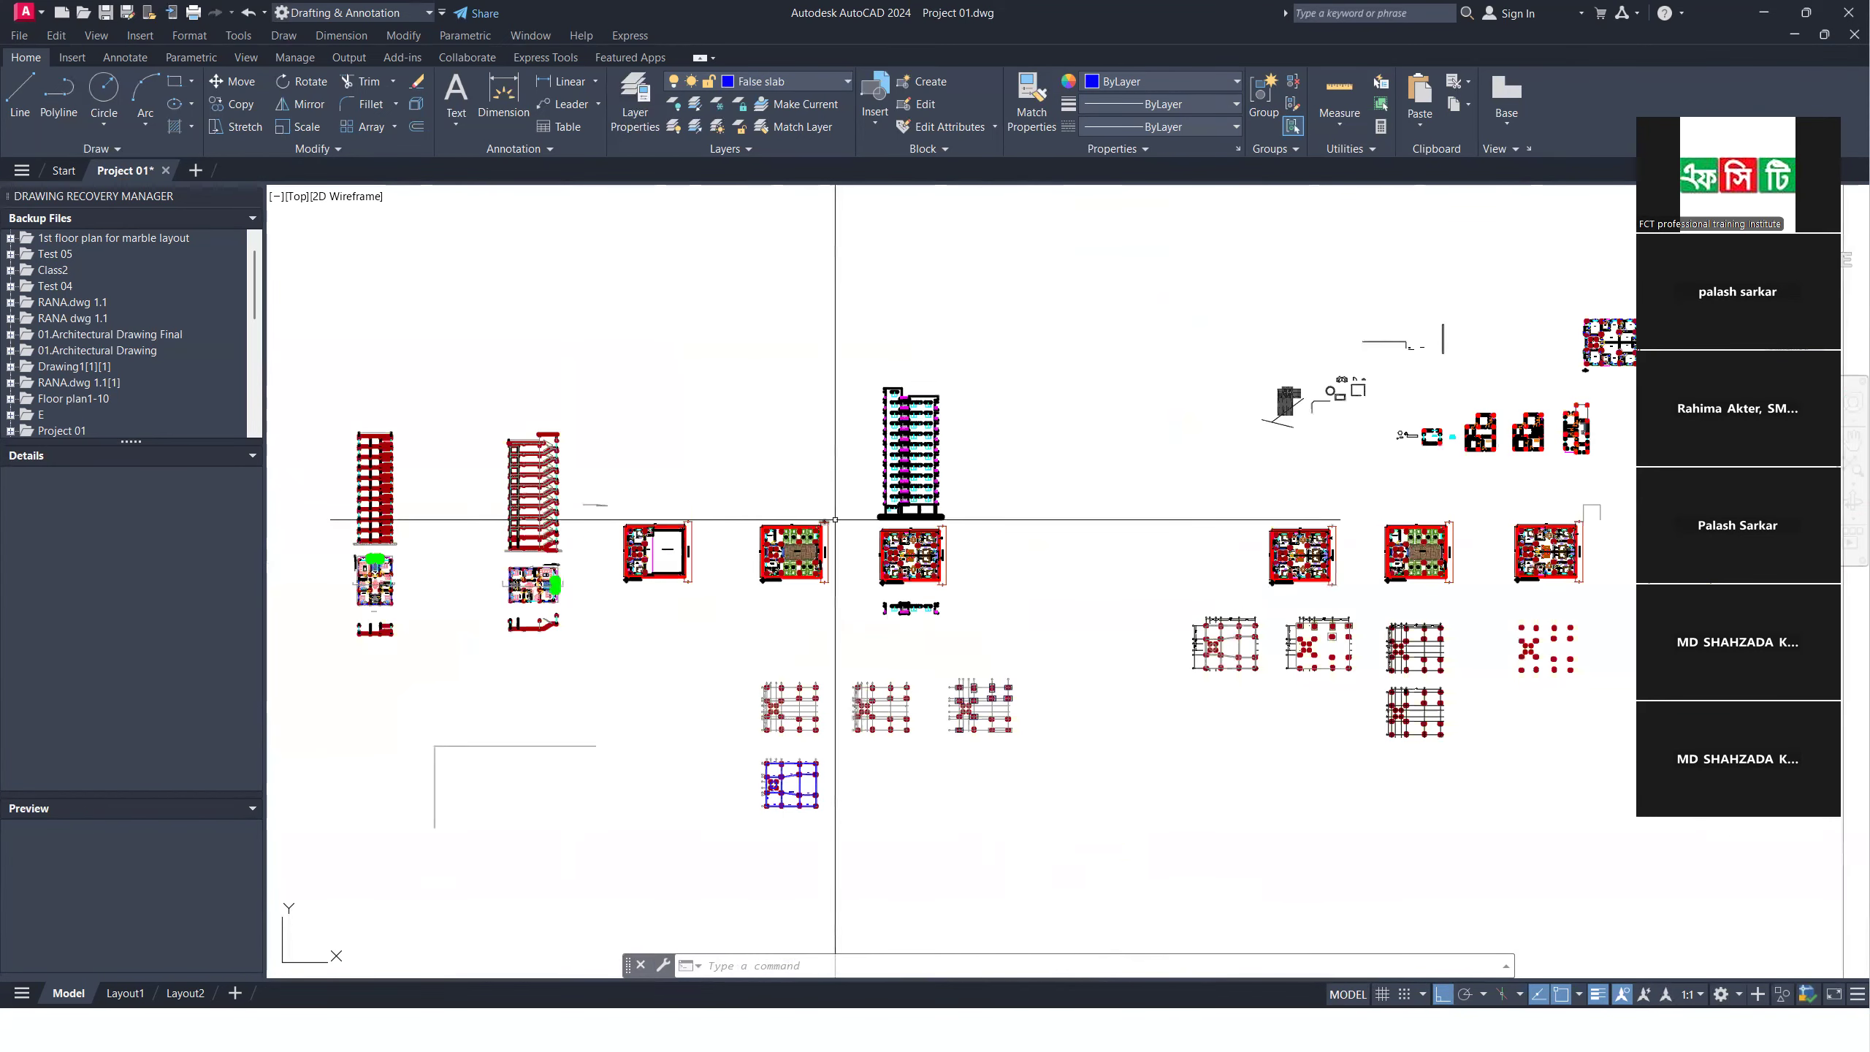
{"action": "scroll", "coordinate": [622, 582], "scroll_direction": "up", "scroll_amount": 2}
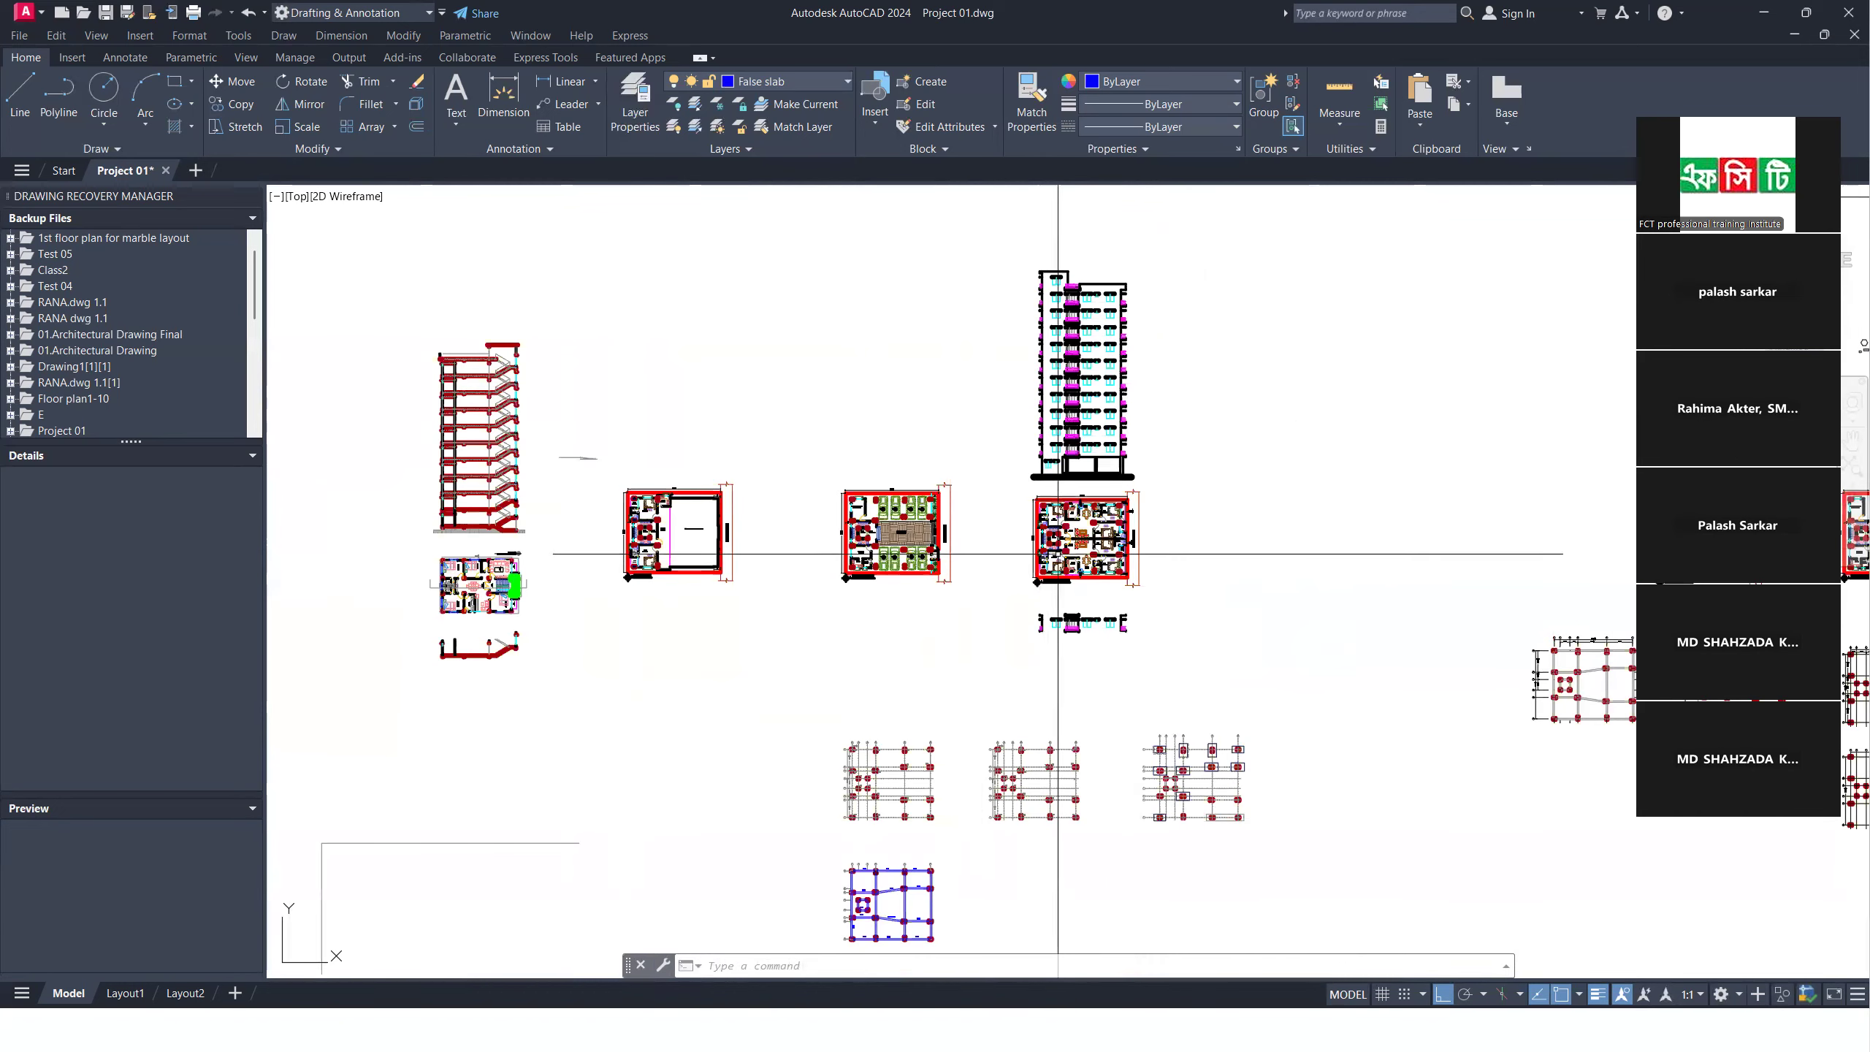
{"action": "scroll", "coordinate": [910, 534], "scroll_direction": "up", "scroll_amount": 4}
{"action": "scroll", "coordinate": [909, 534], "scroll_direction": "up", "scroll_amount": 4}
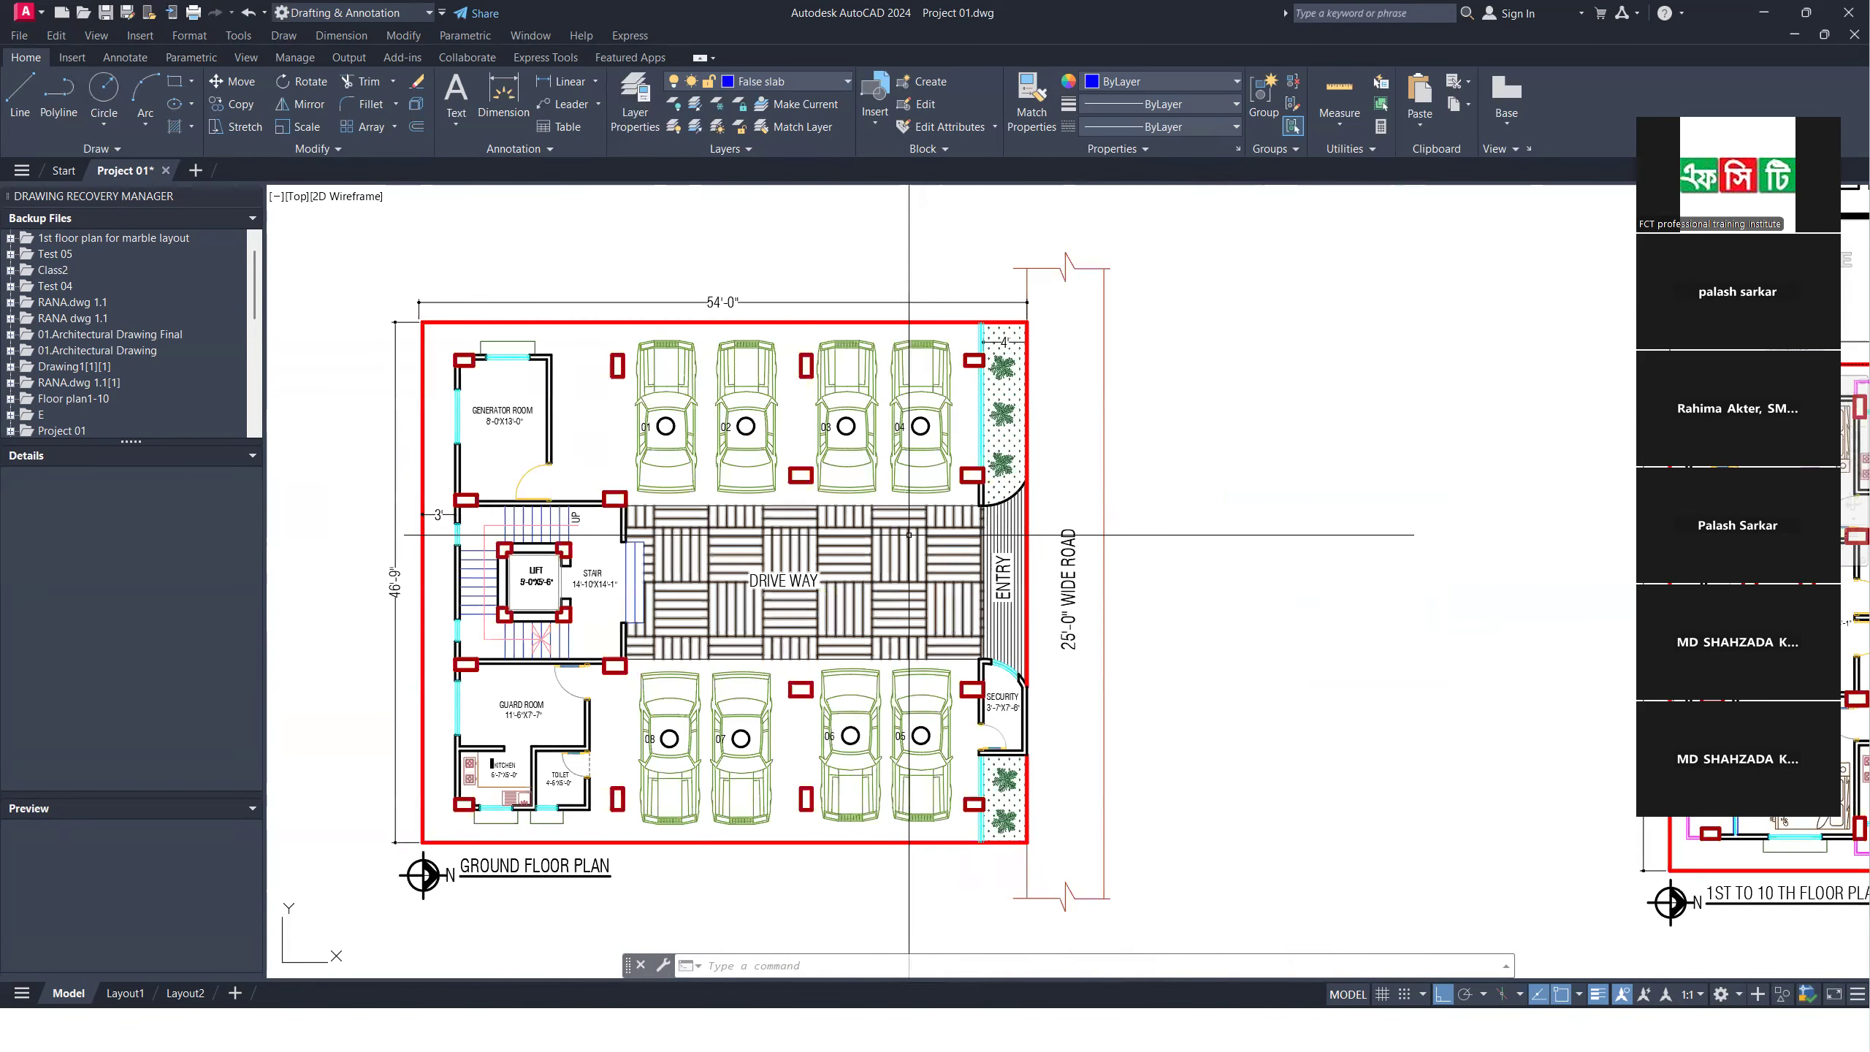
{"action": "scroll", "coordinate": [961, 523], "scroll_direction": "up", "scroll_amount": 2}
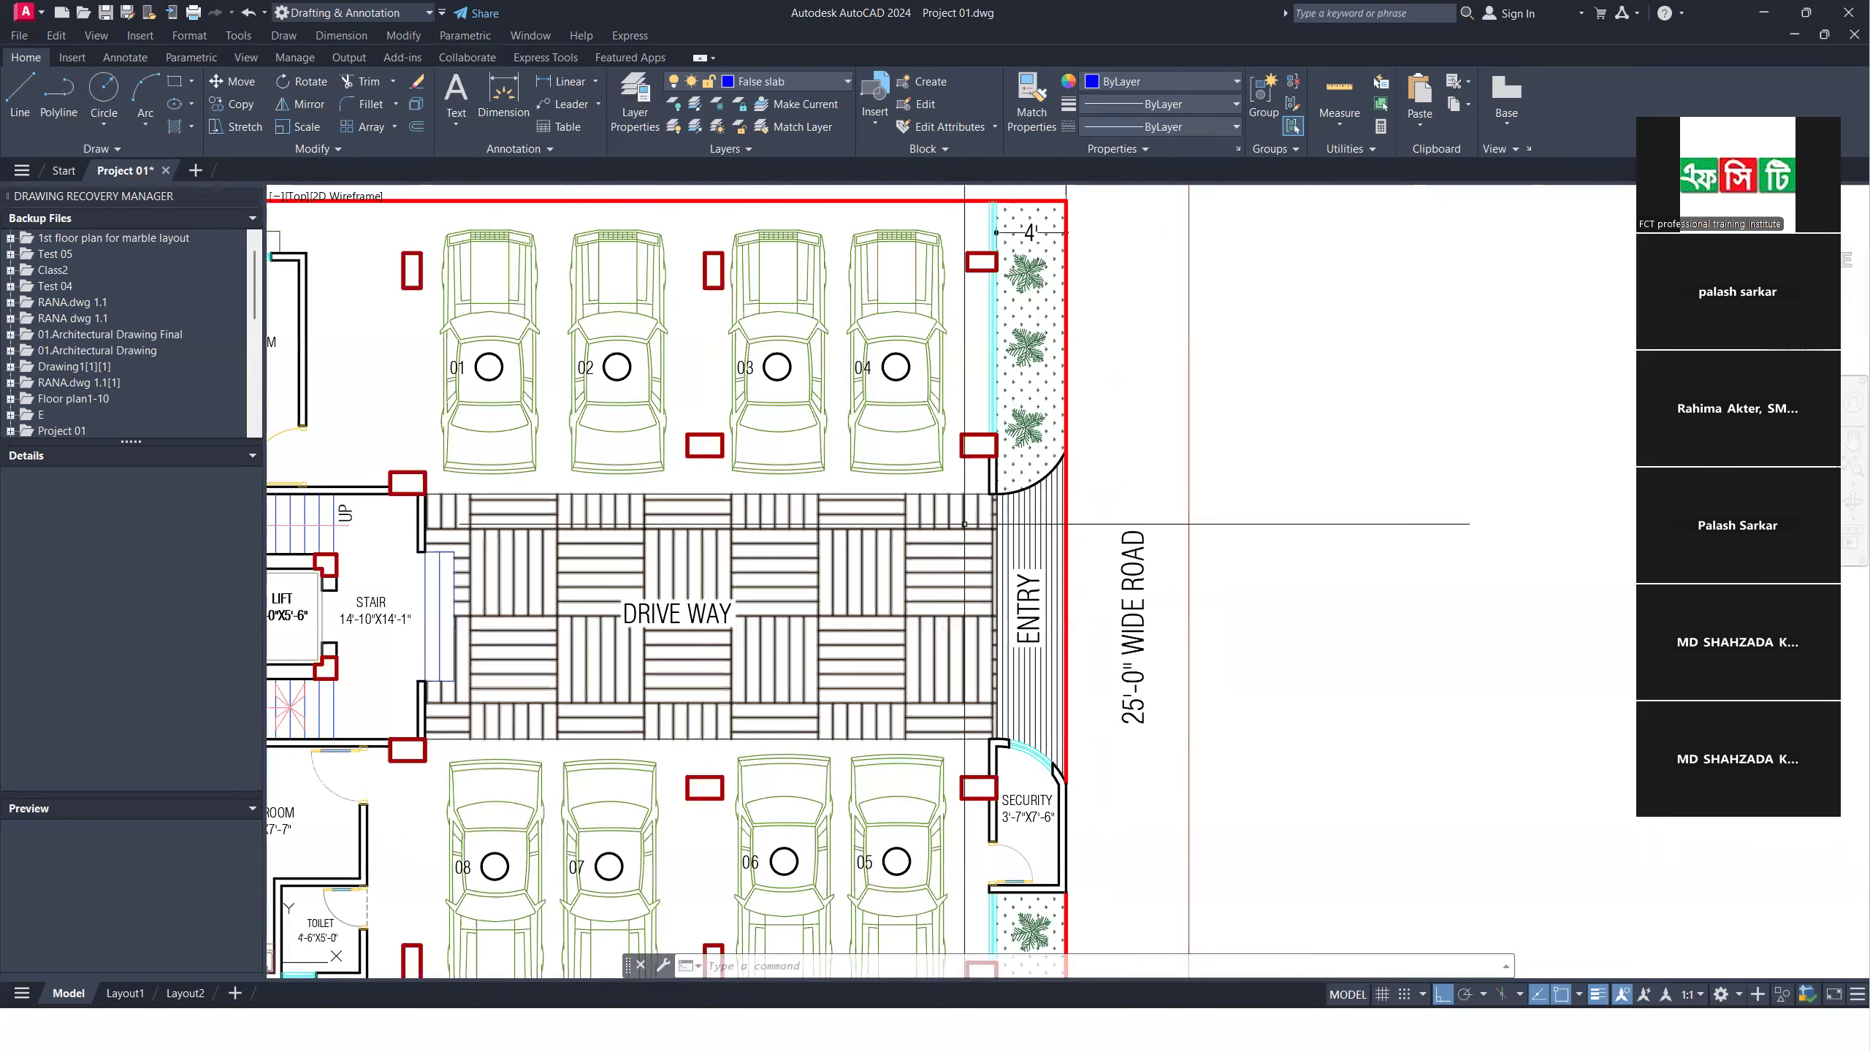
{"action": "scroll", "coordinate": [964, 524], "scroll_direction": "down", "scroll_amount": 4}
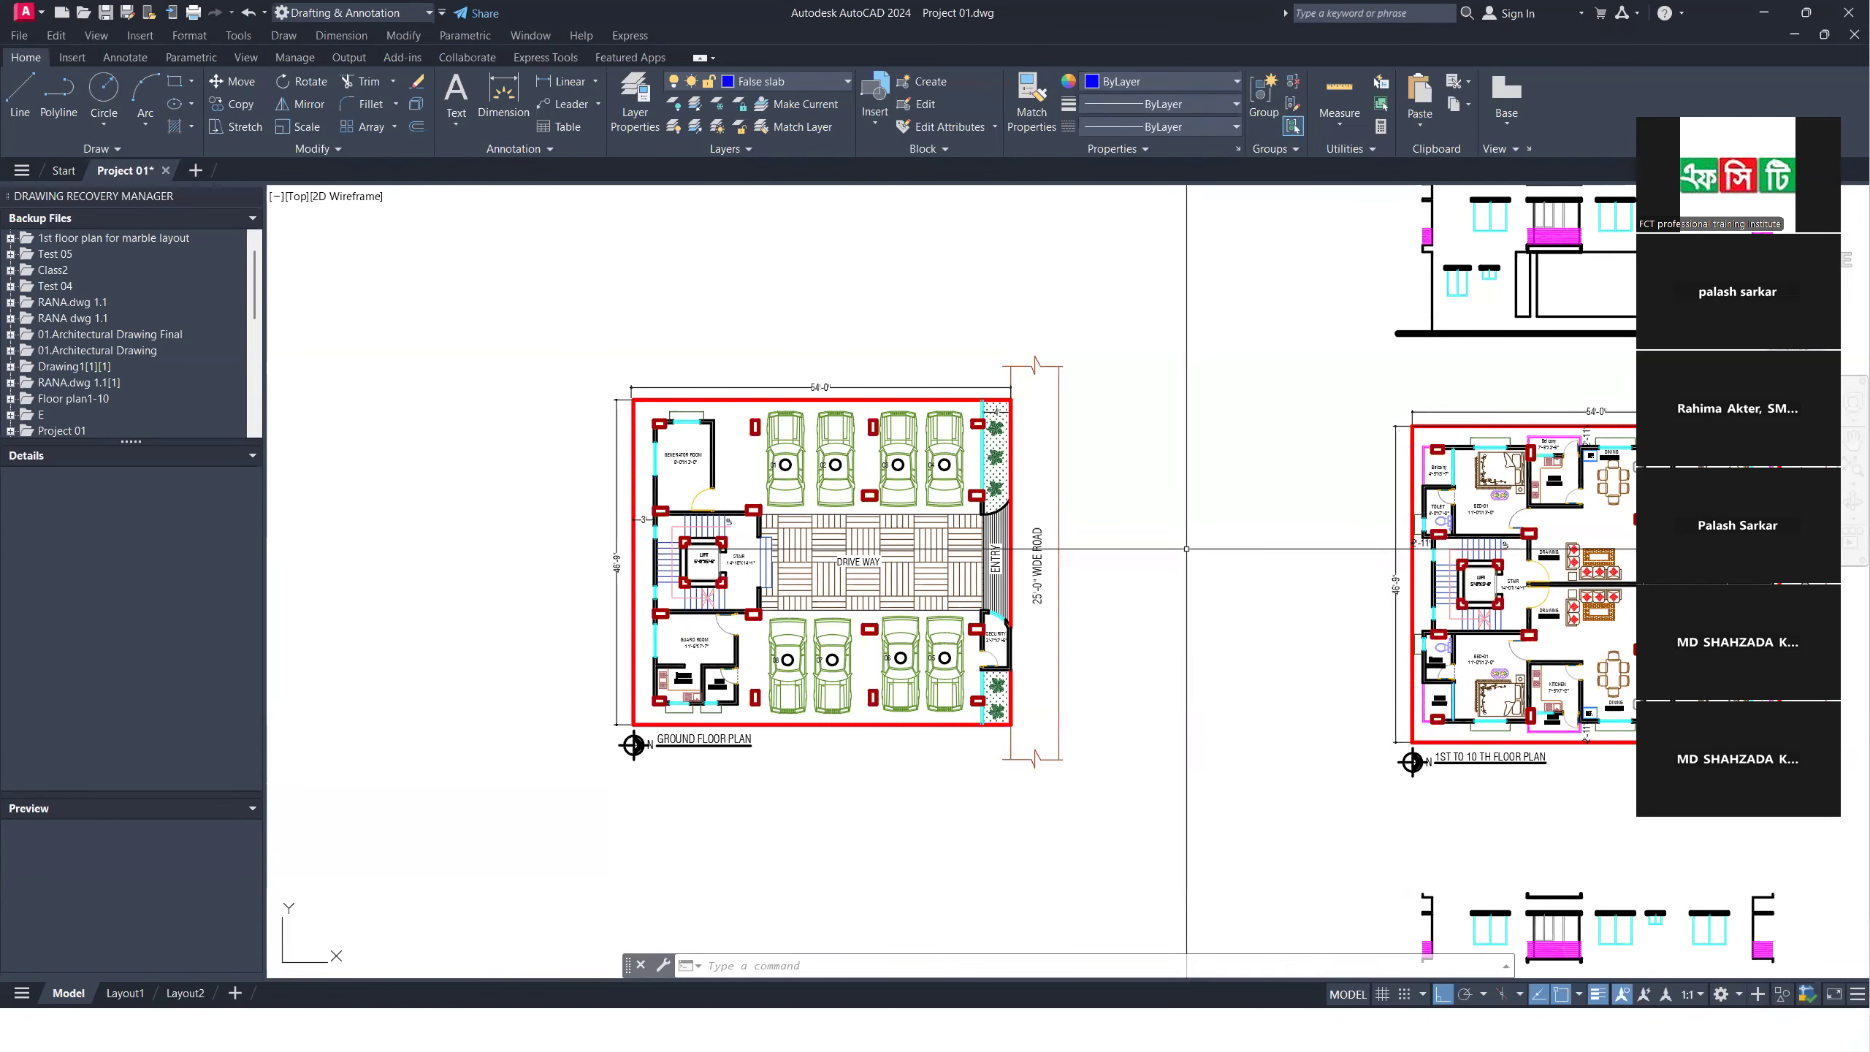
Step: Stretch the origin of the ground floor plan's overall horizontal dimension to the red boundary's upper-left corner
{"action": "scroll", "coordinate": [647, 379], "scroll_direction": "up", "scroll_amount": 4}
{"action": "left_click", "coordinate": [672, 404]}
{"action": "left_click", "coordinate": [649, 373]}
{"action": "scroll", "coordinate": [610, 420], "scroll_direction": "up", "scroll_amount": 4}
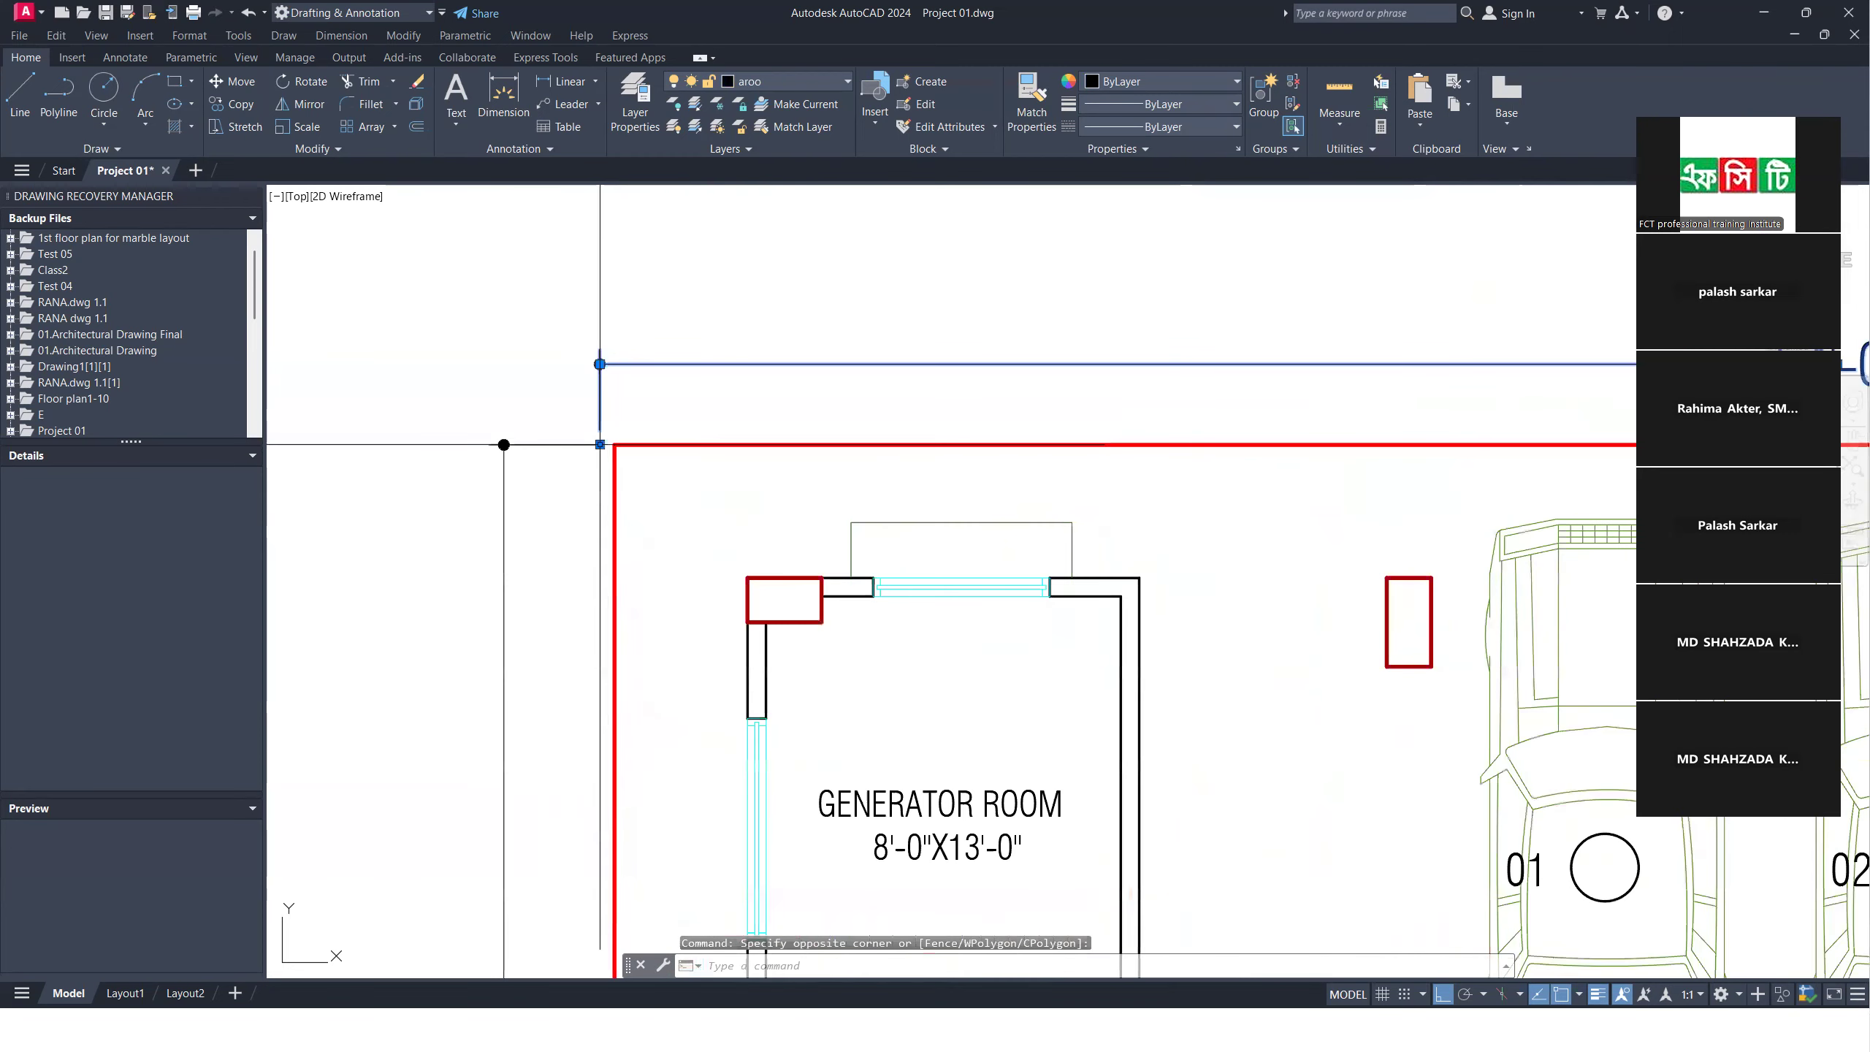
{"action": "left_click", "coordinate": [599, 444]}
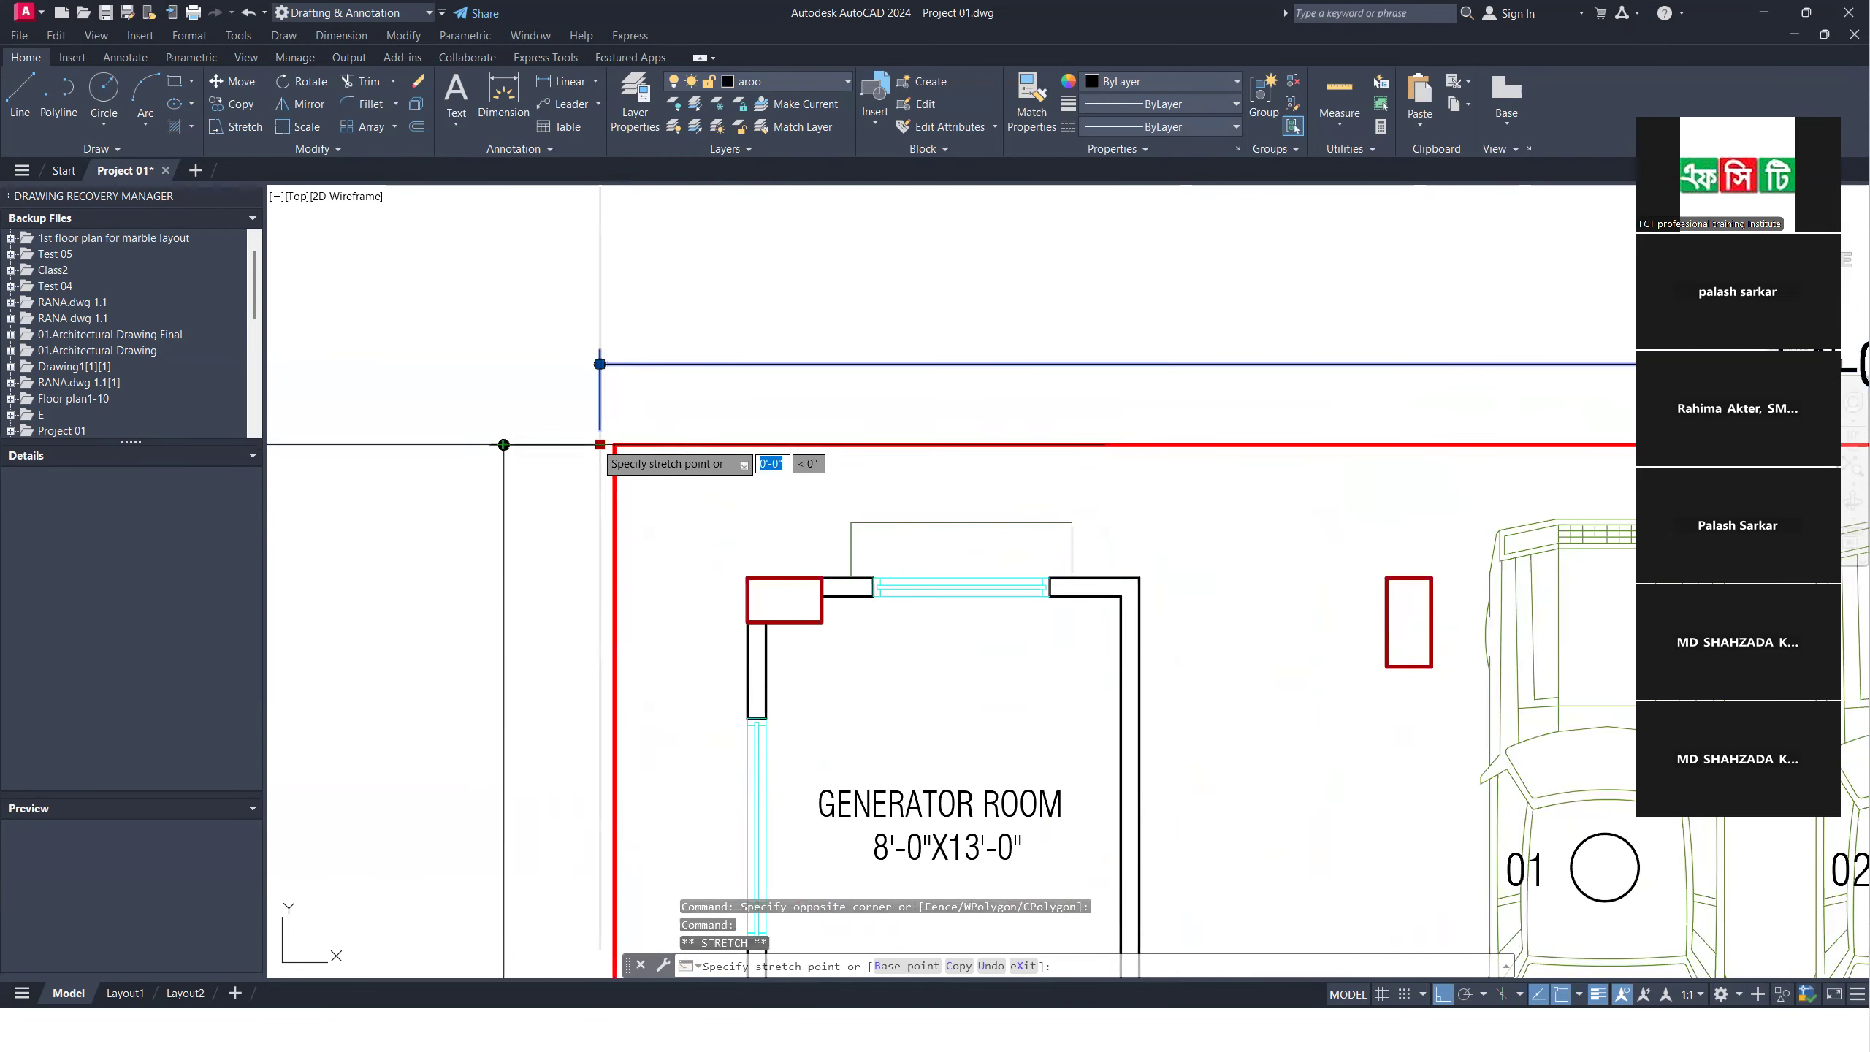
{"action": "left_click", "coordinate": [615, 444]}
{"action": "left_click", "coordinate": [582, 416]}
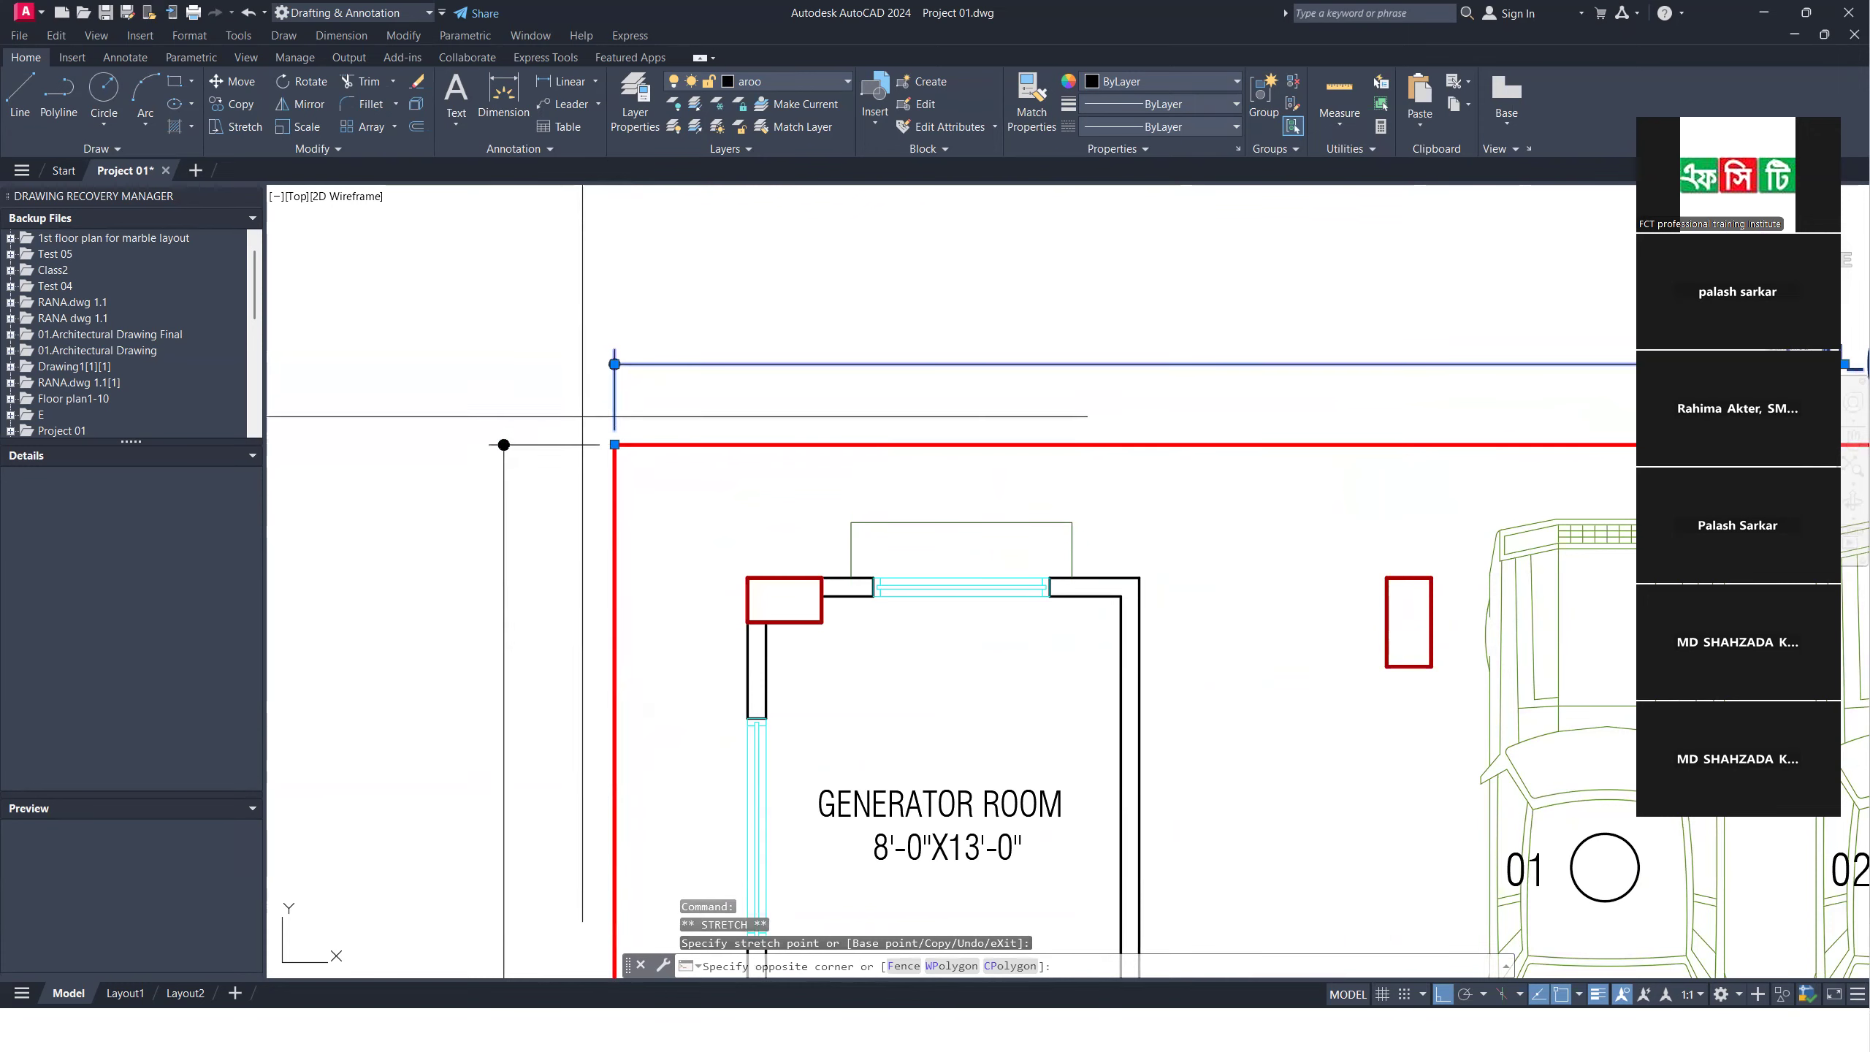
{"action": "left_click", "coordinate": [561, 469]}
{"action": "scroll", "coordinate": [766, 455], "scroll_direction": "down", "scroll_amount": 4}
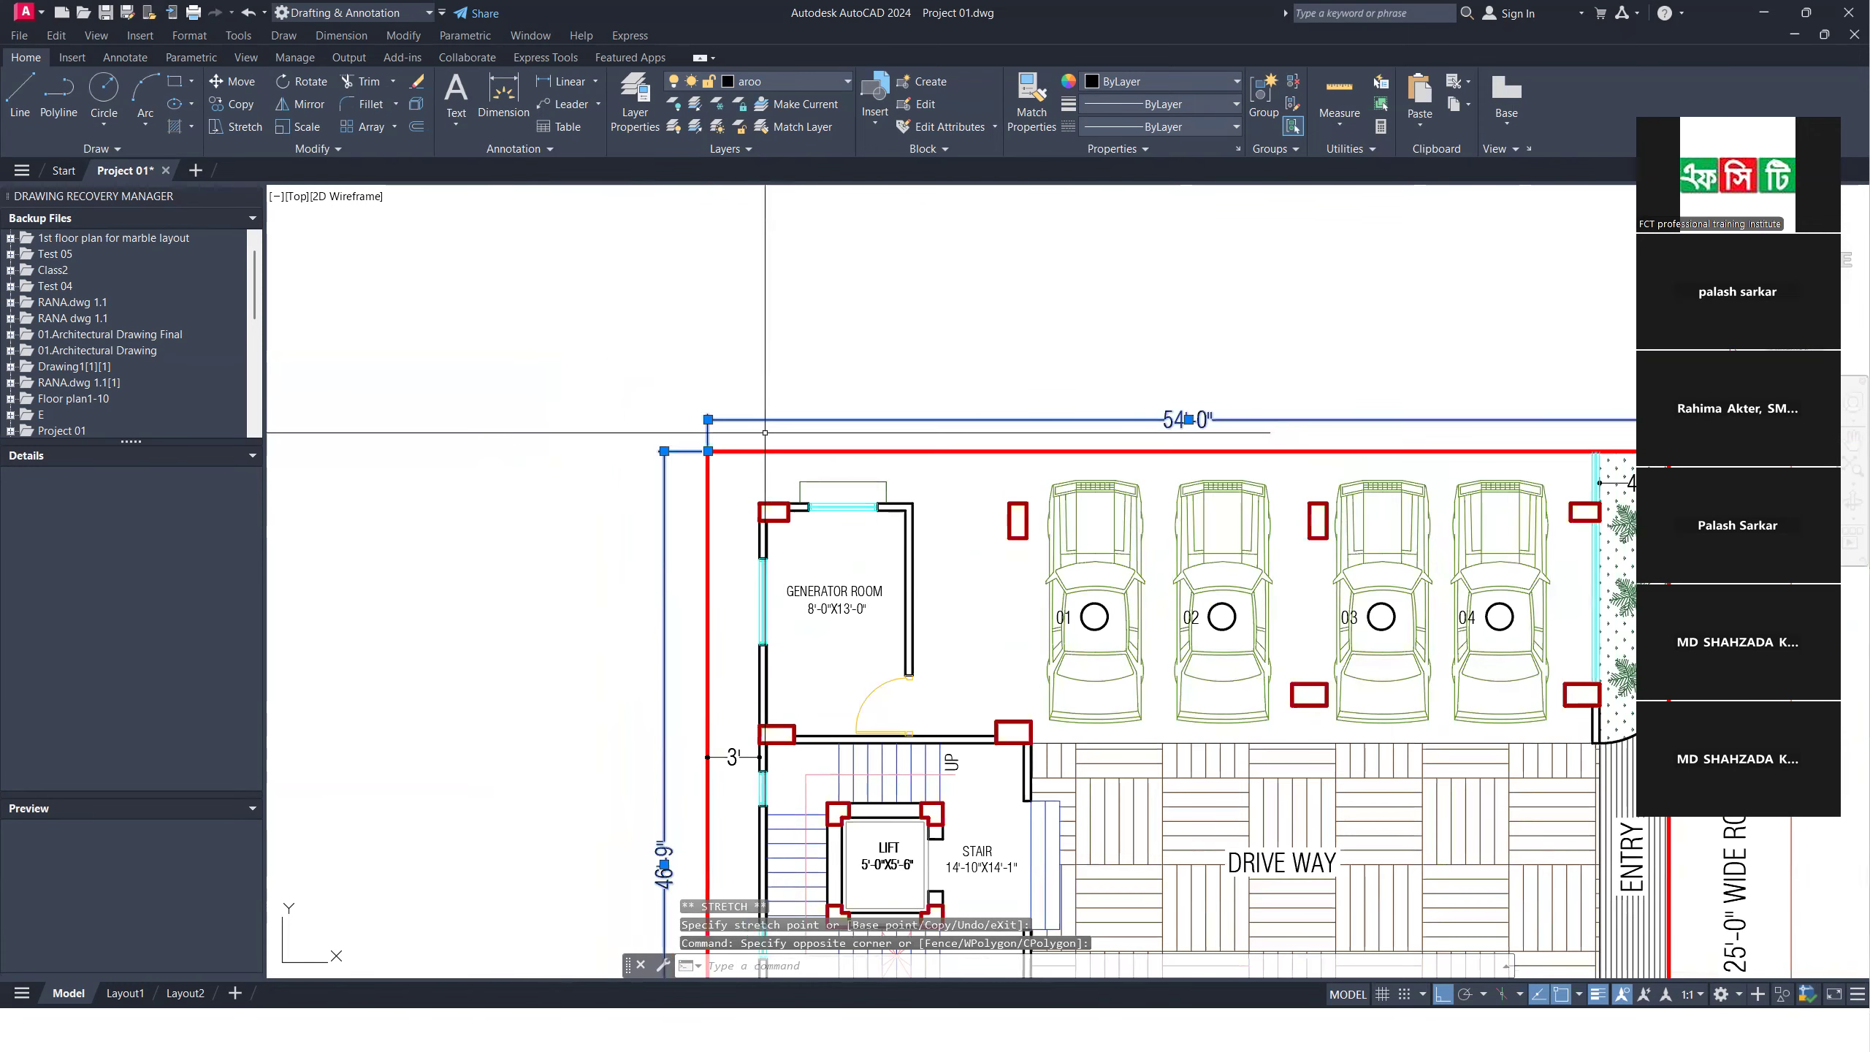
{"action": "scroll", "coordinate": [765, 432], "scroll_direction": "down", "scroll_amount": 4}
{"action": "key", "text": "Escape"}
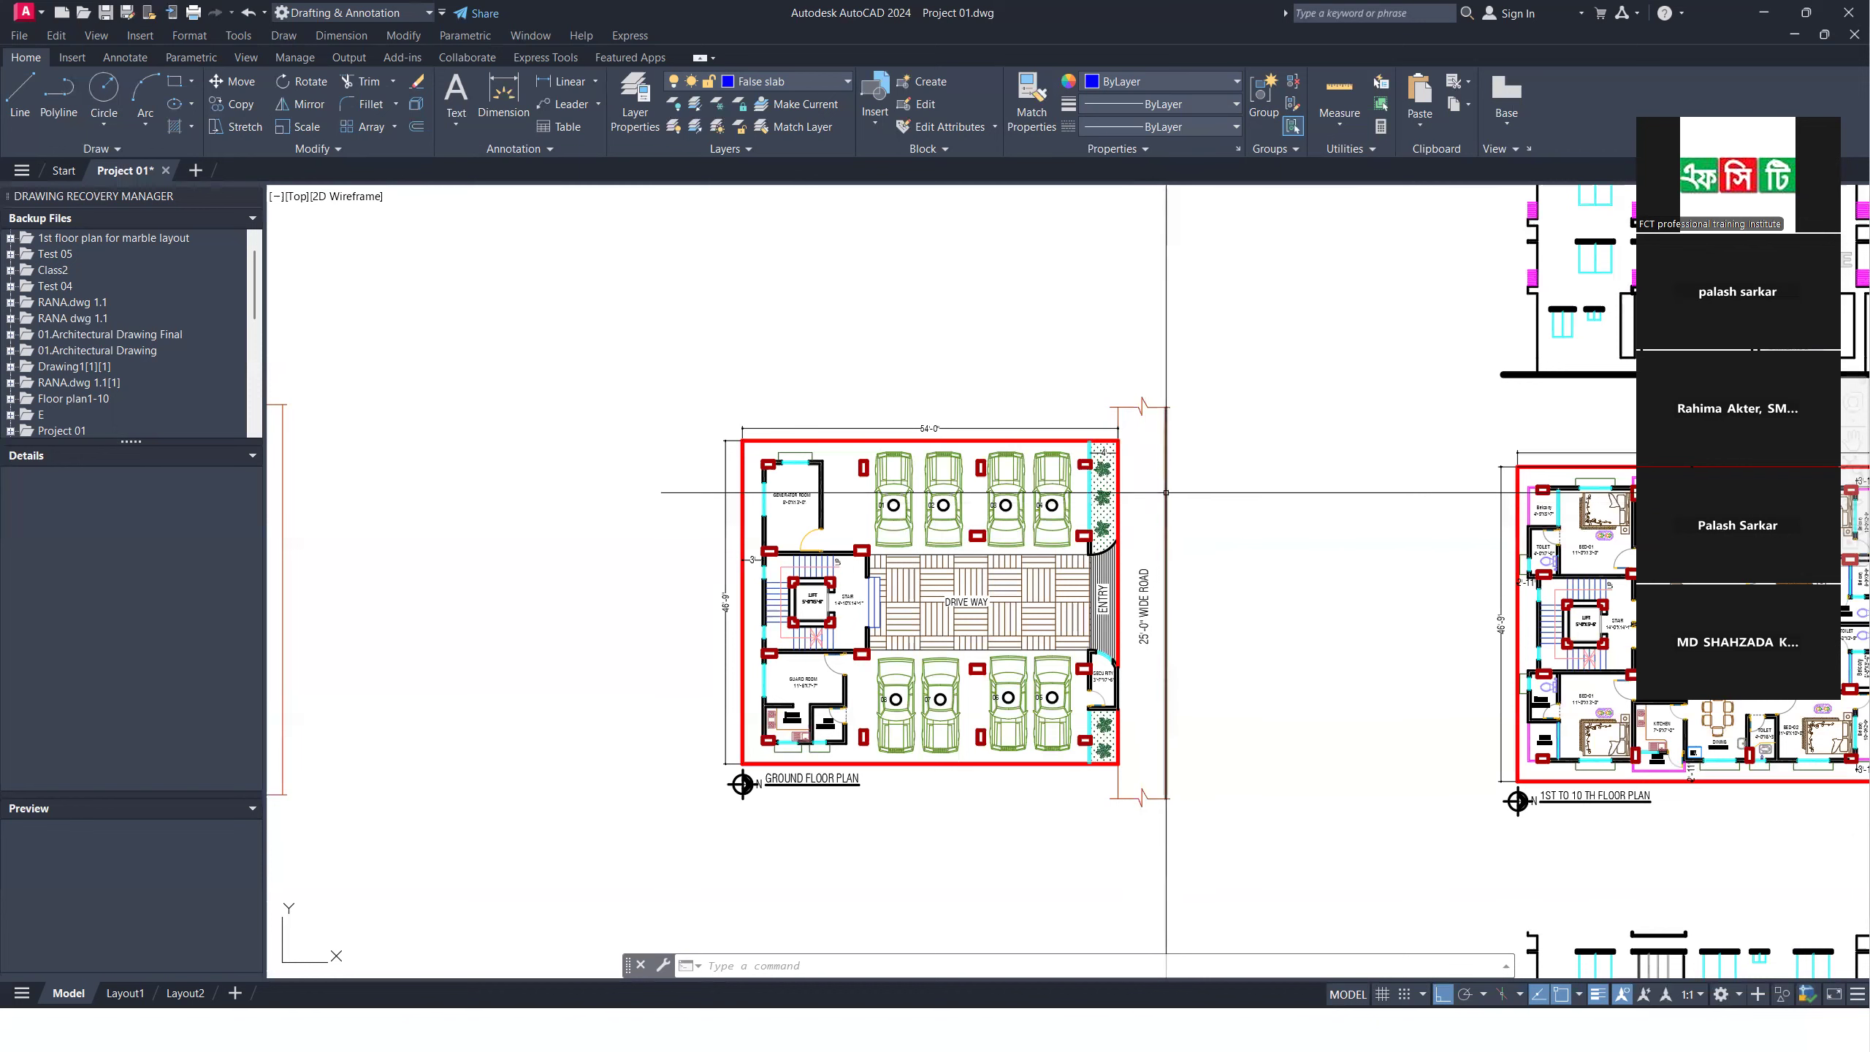
{"action": "scroll", "coordinate": [765, 442], "scroll_direction": "up", "scroll_amount": 2}
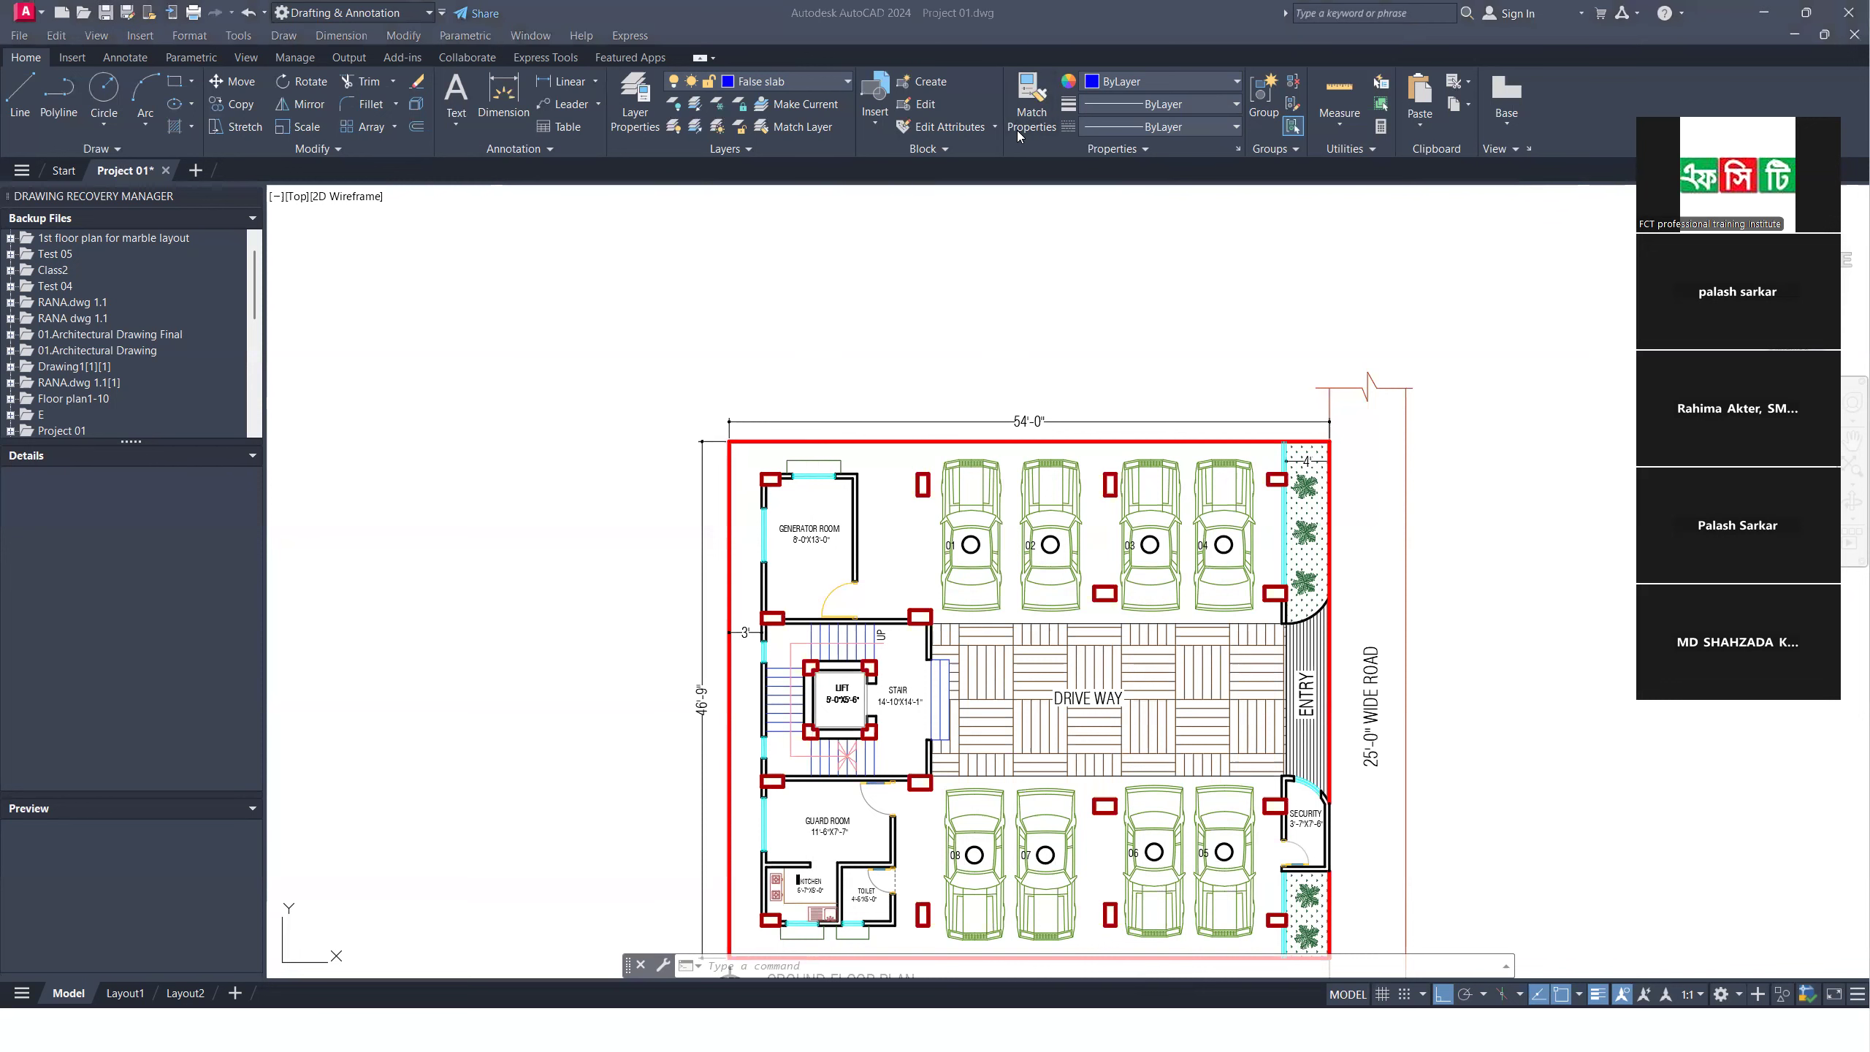
{"action": "scroll", "coordinate": [751, 326], "scroll_direction": "down", "scroll_amount": 2}
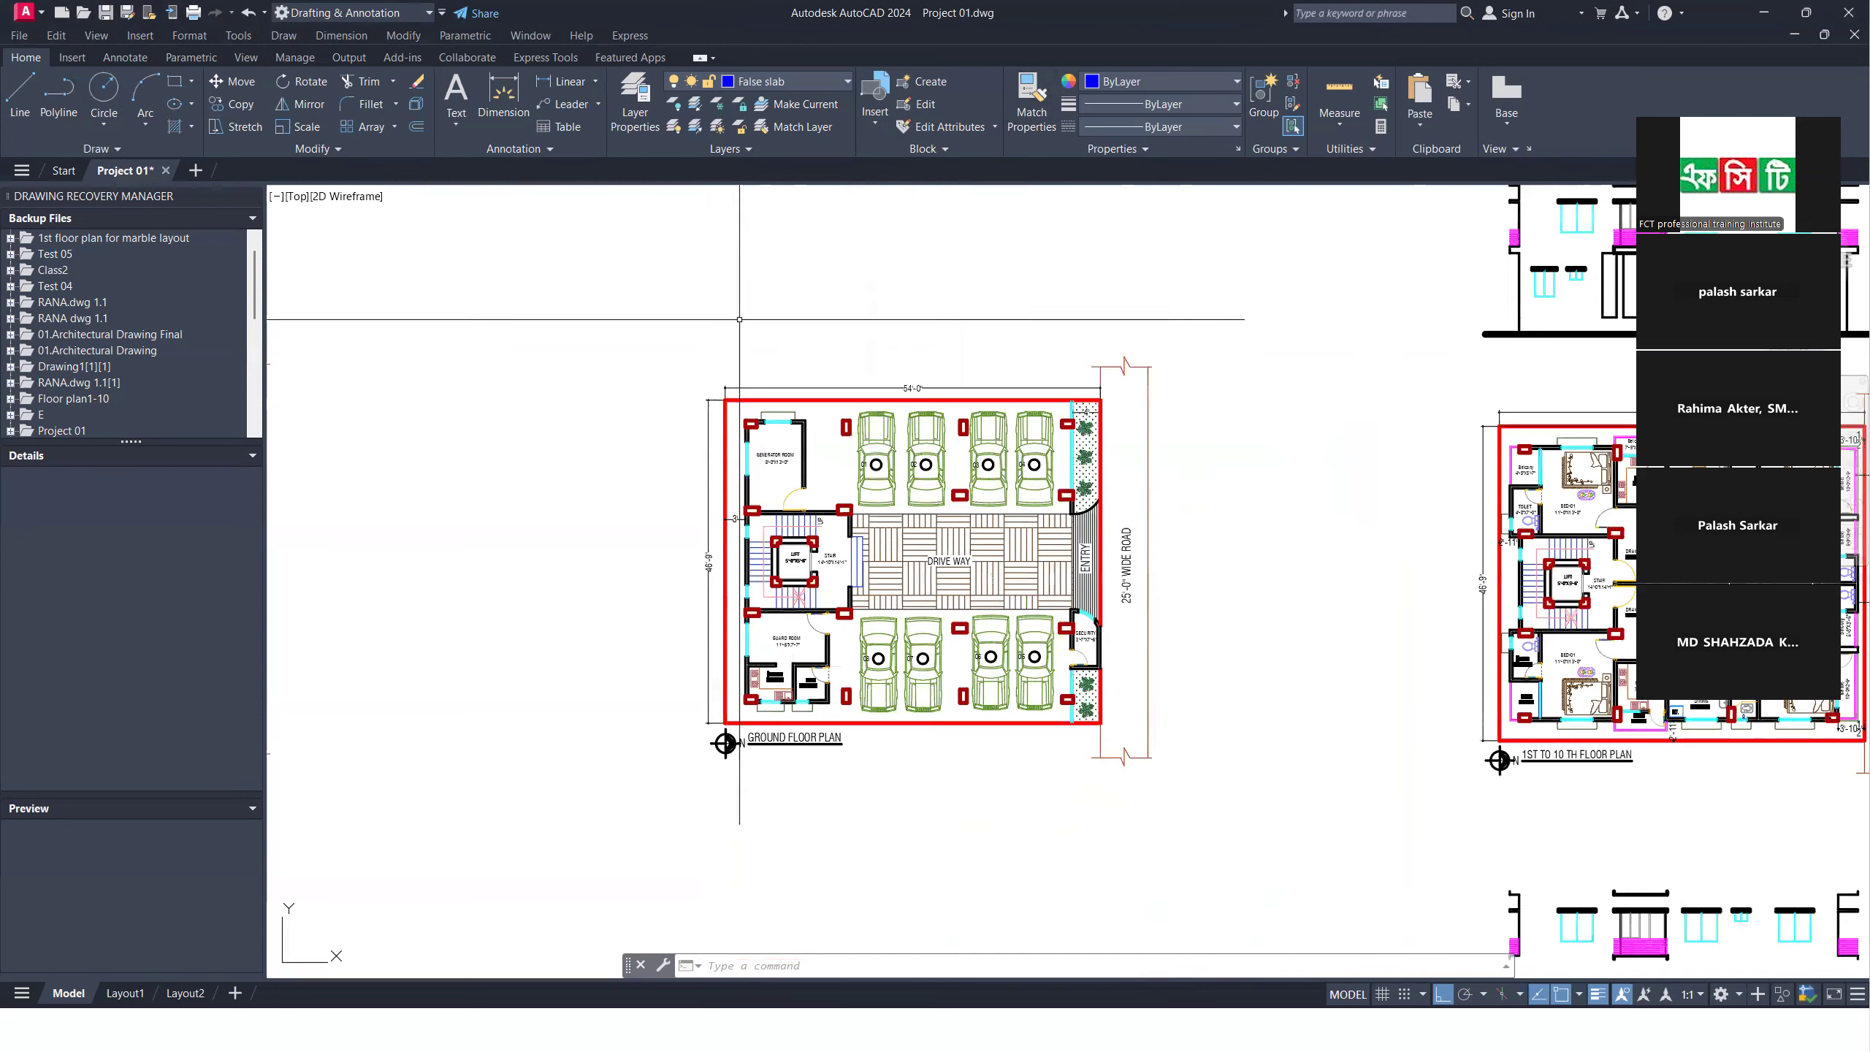